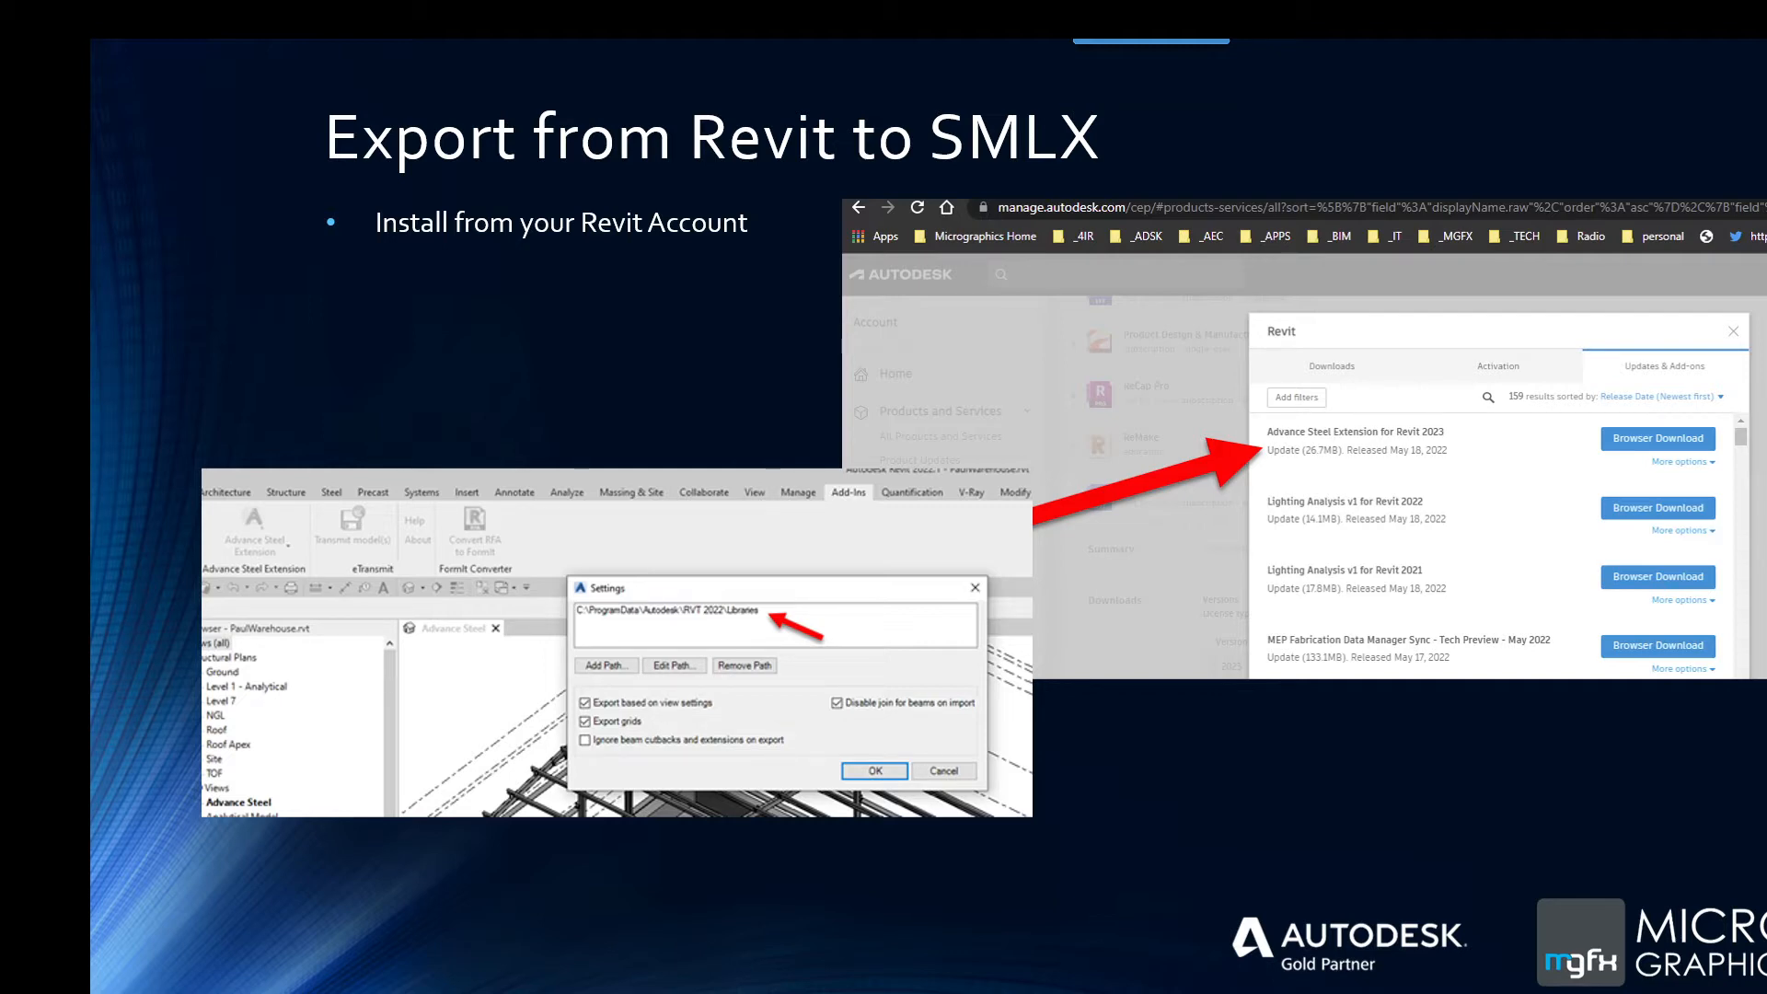
# Step: Maximize the browser window and sign in to the Autodesk account with the stored e-mail and password, declining the offer to save the password
pyautogui.moveTo(1766, 234); pyautogui.dragTo(624, 179)
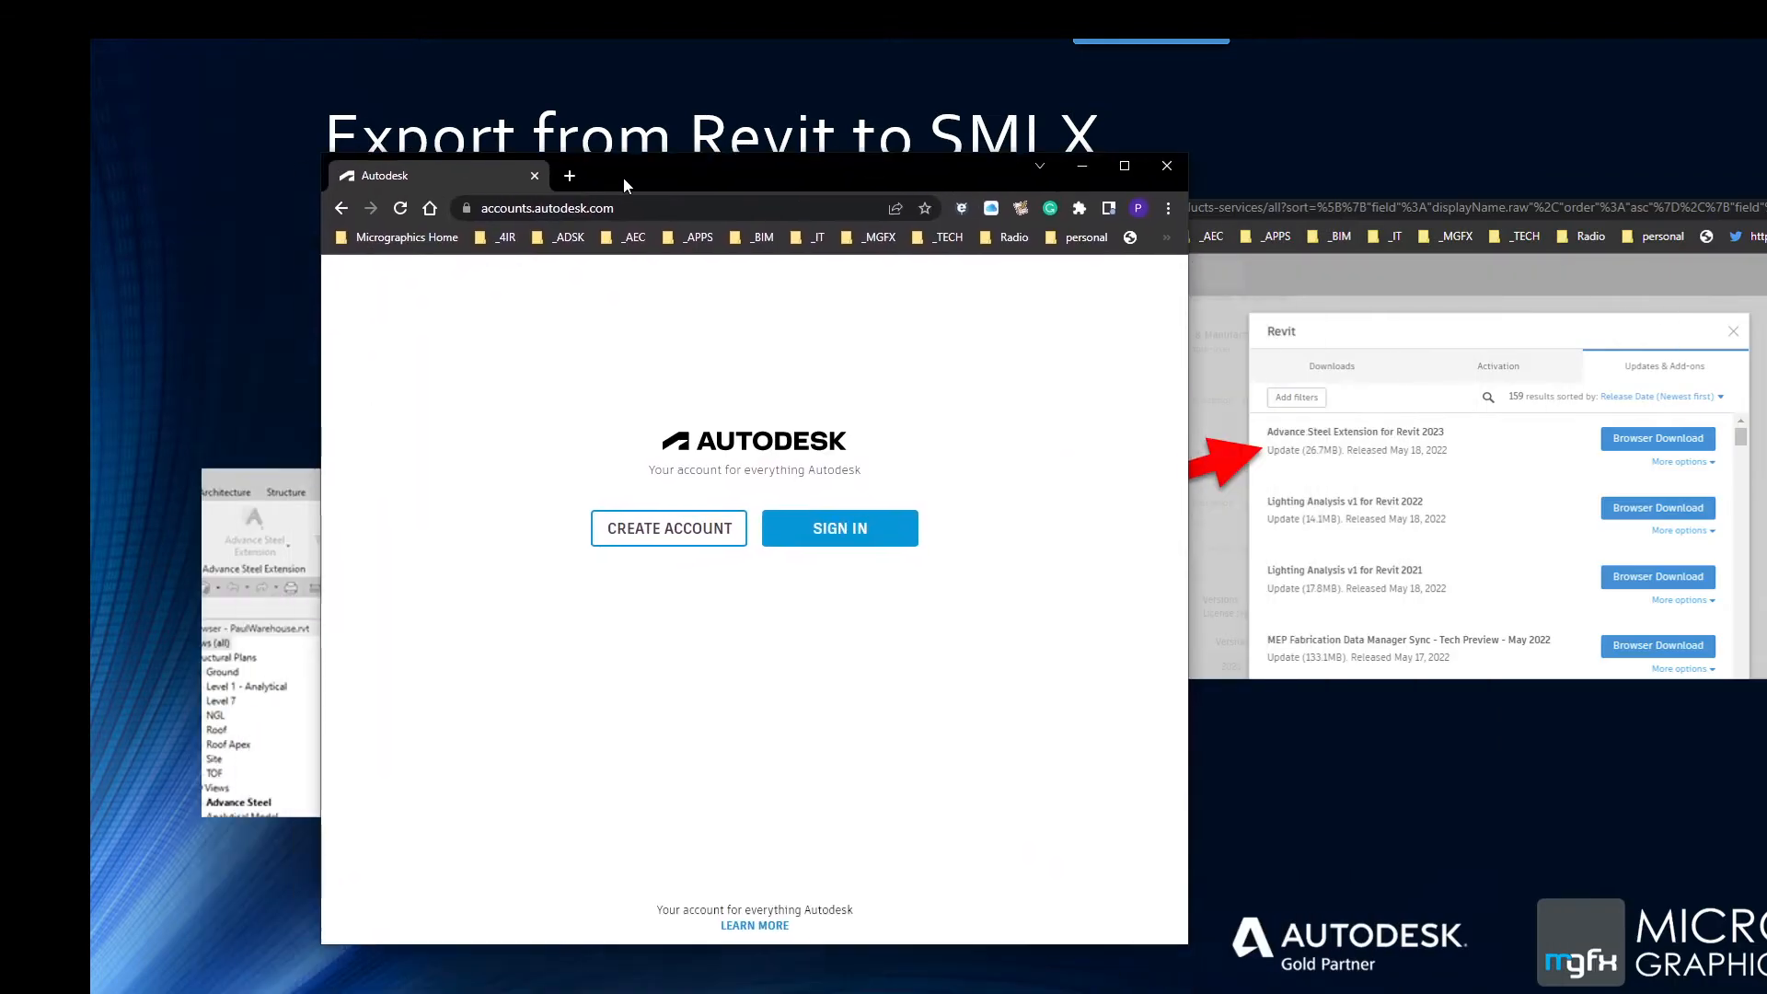
pyautogui.doubleClick(692, 184)
pyautogui.click(1130, 475)
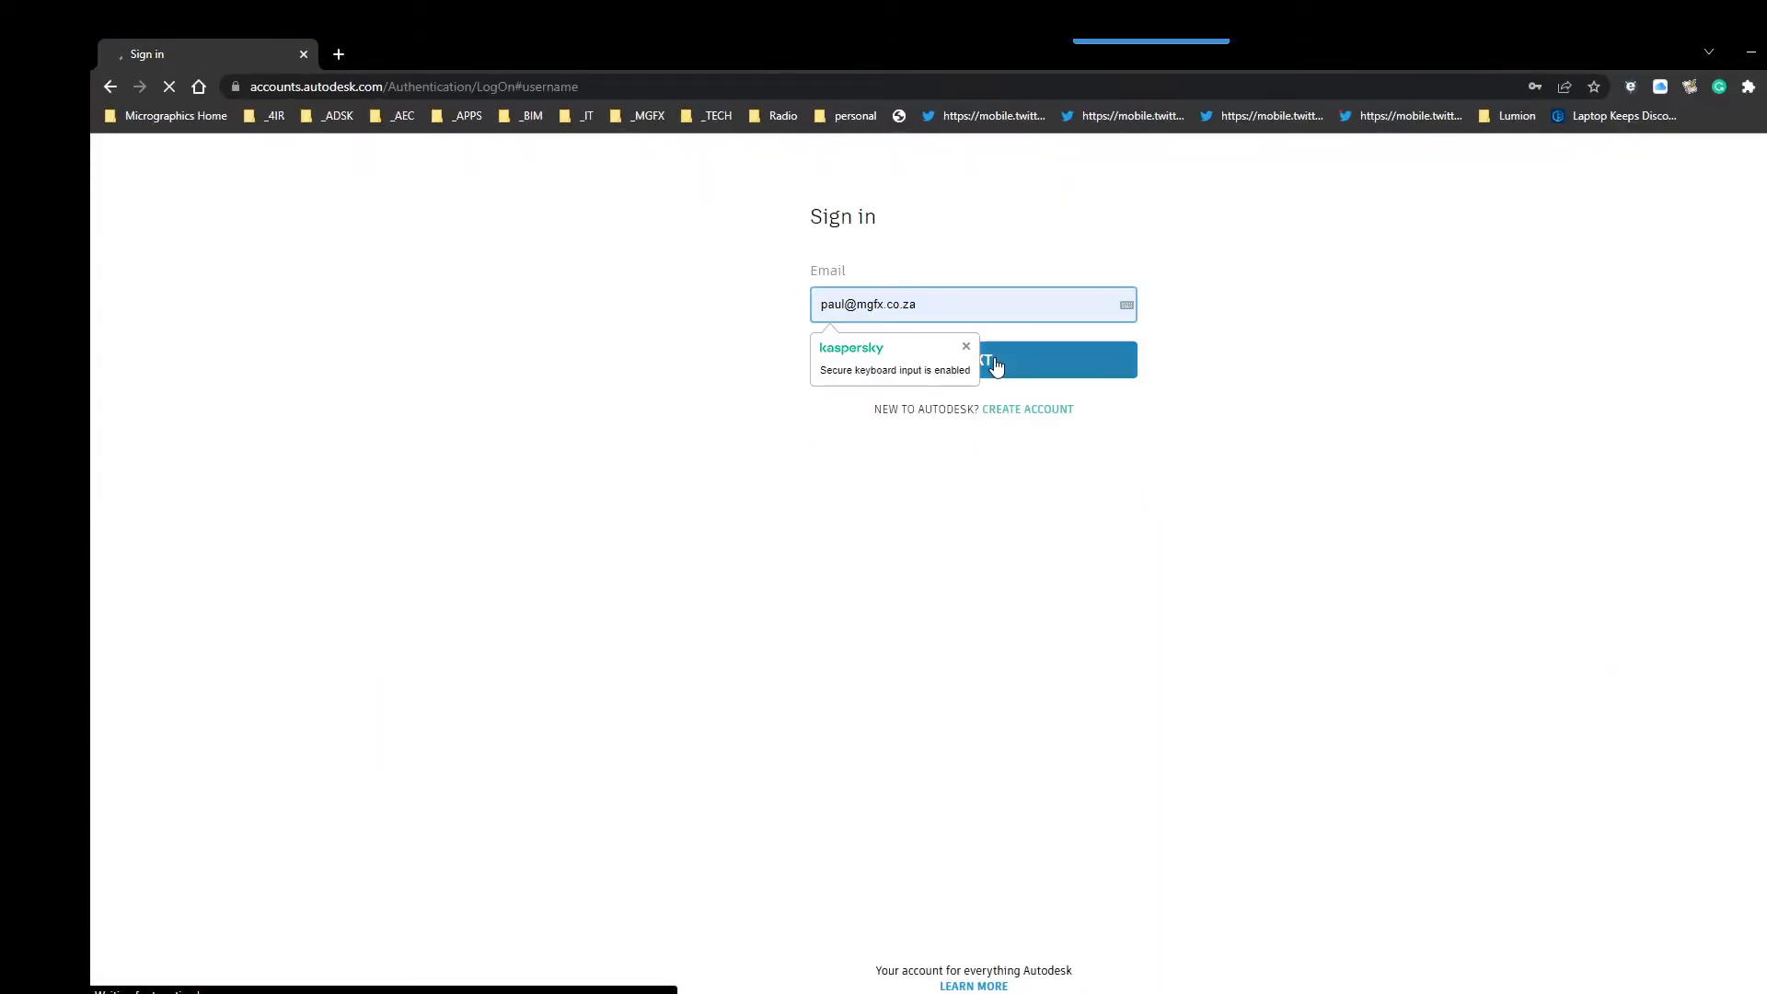
pyautogui.click(1096, 373)
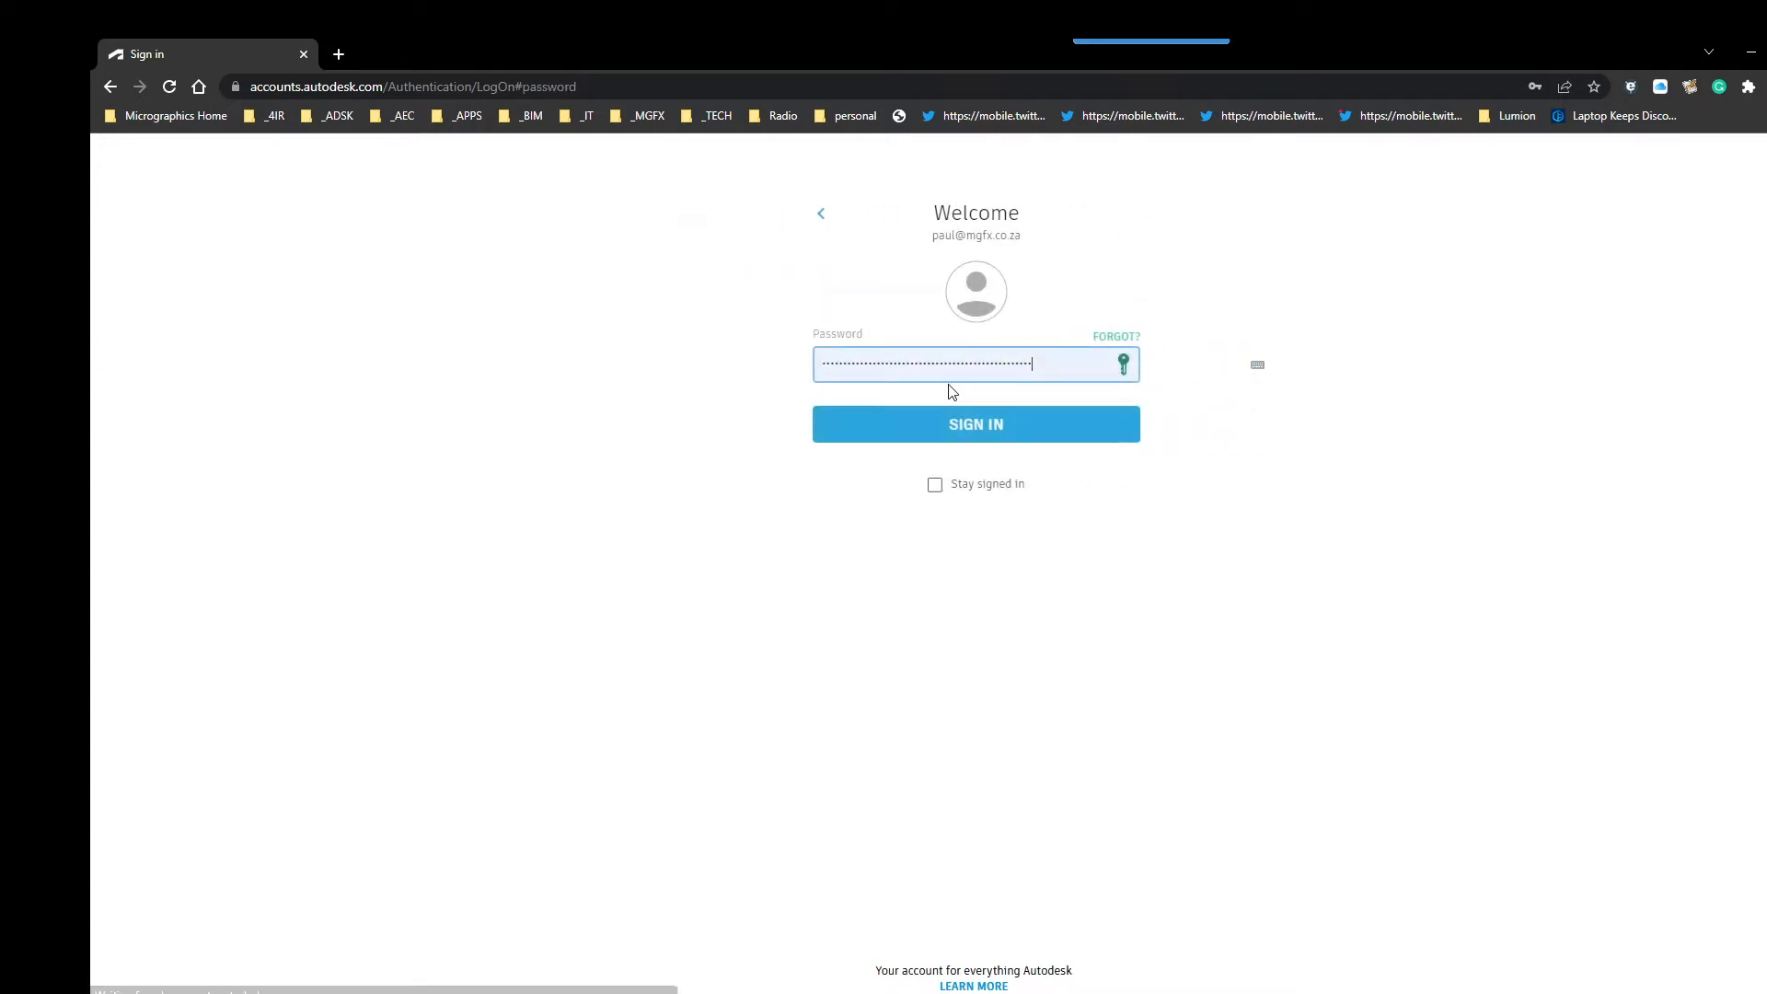
pyautogui.click(954, 425)
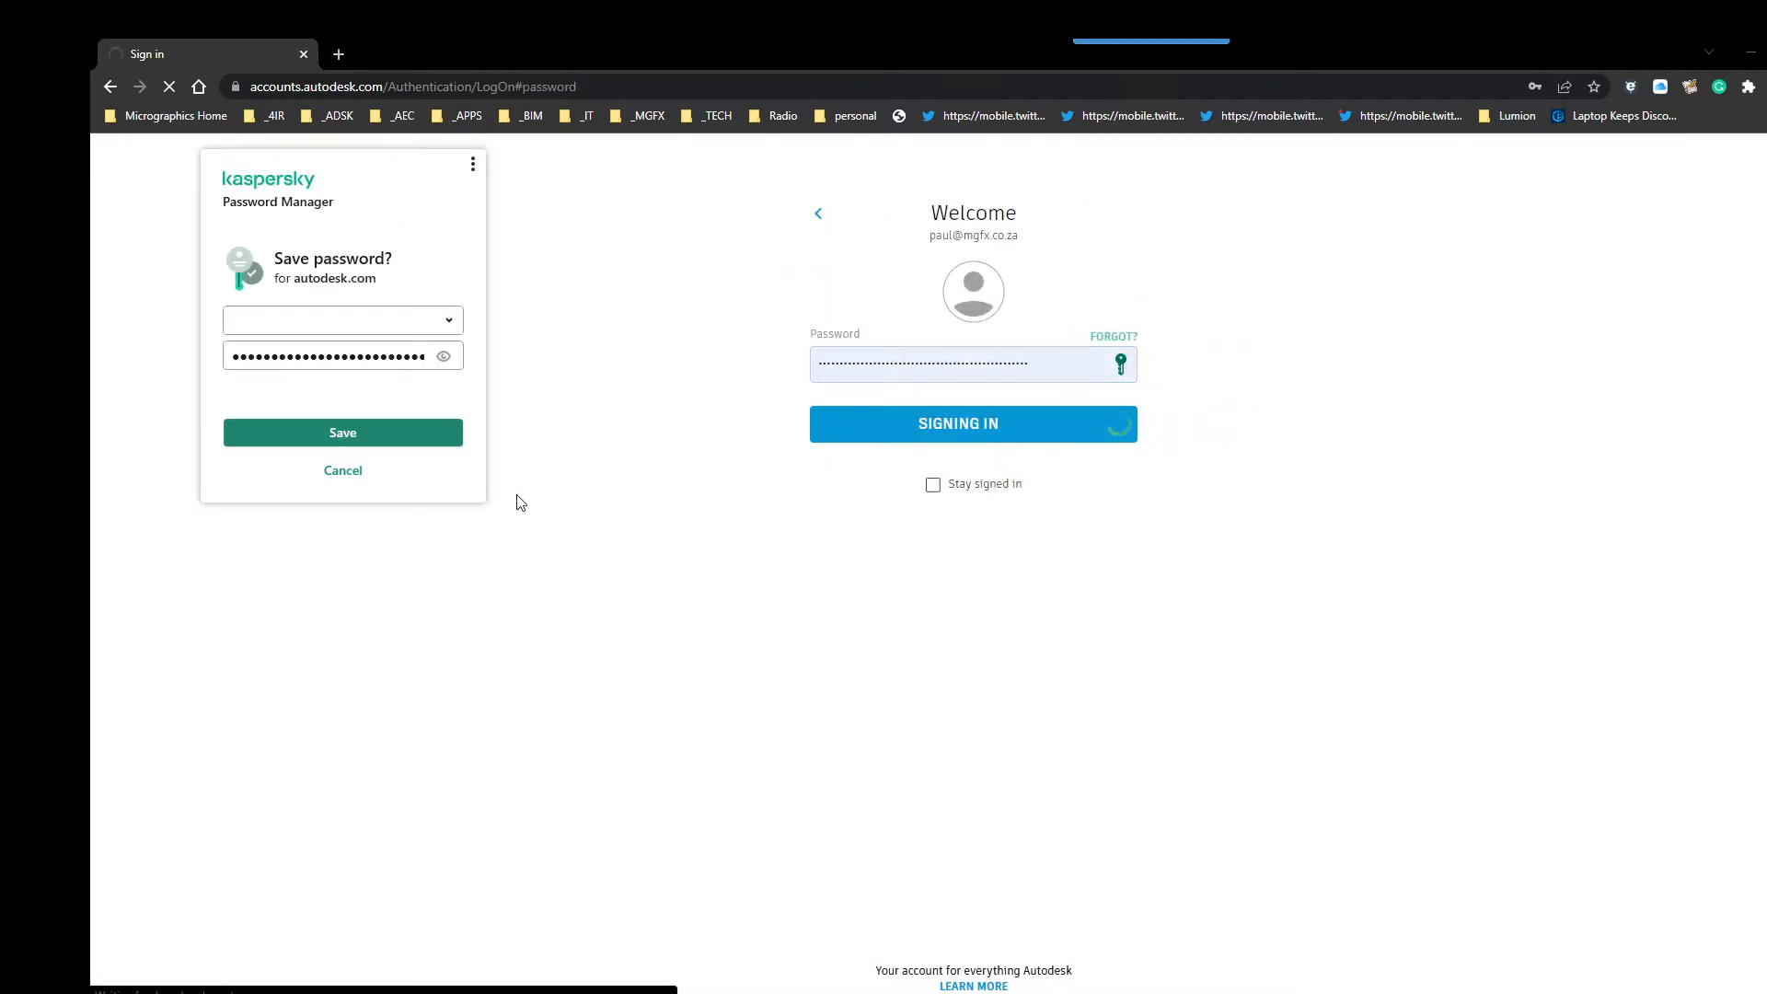
pyautogui.click(344, 472)
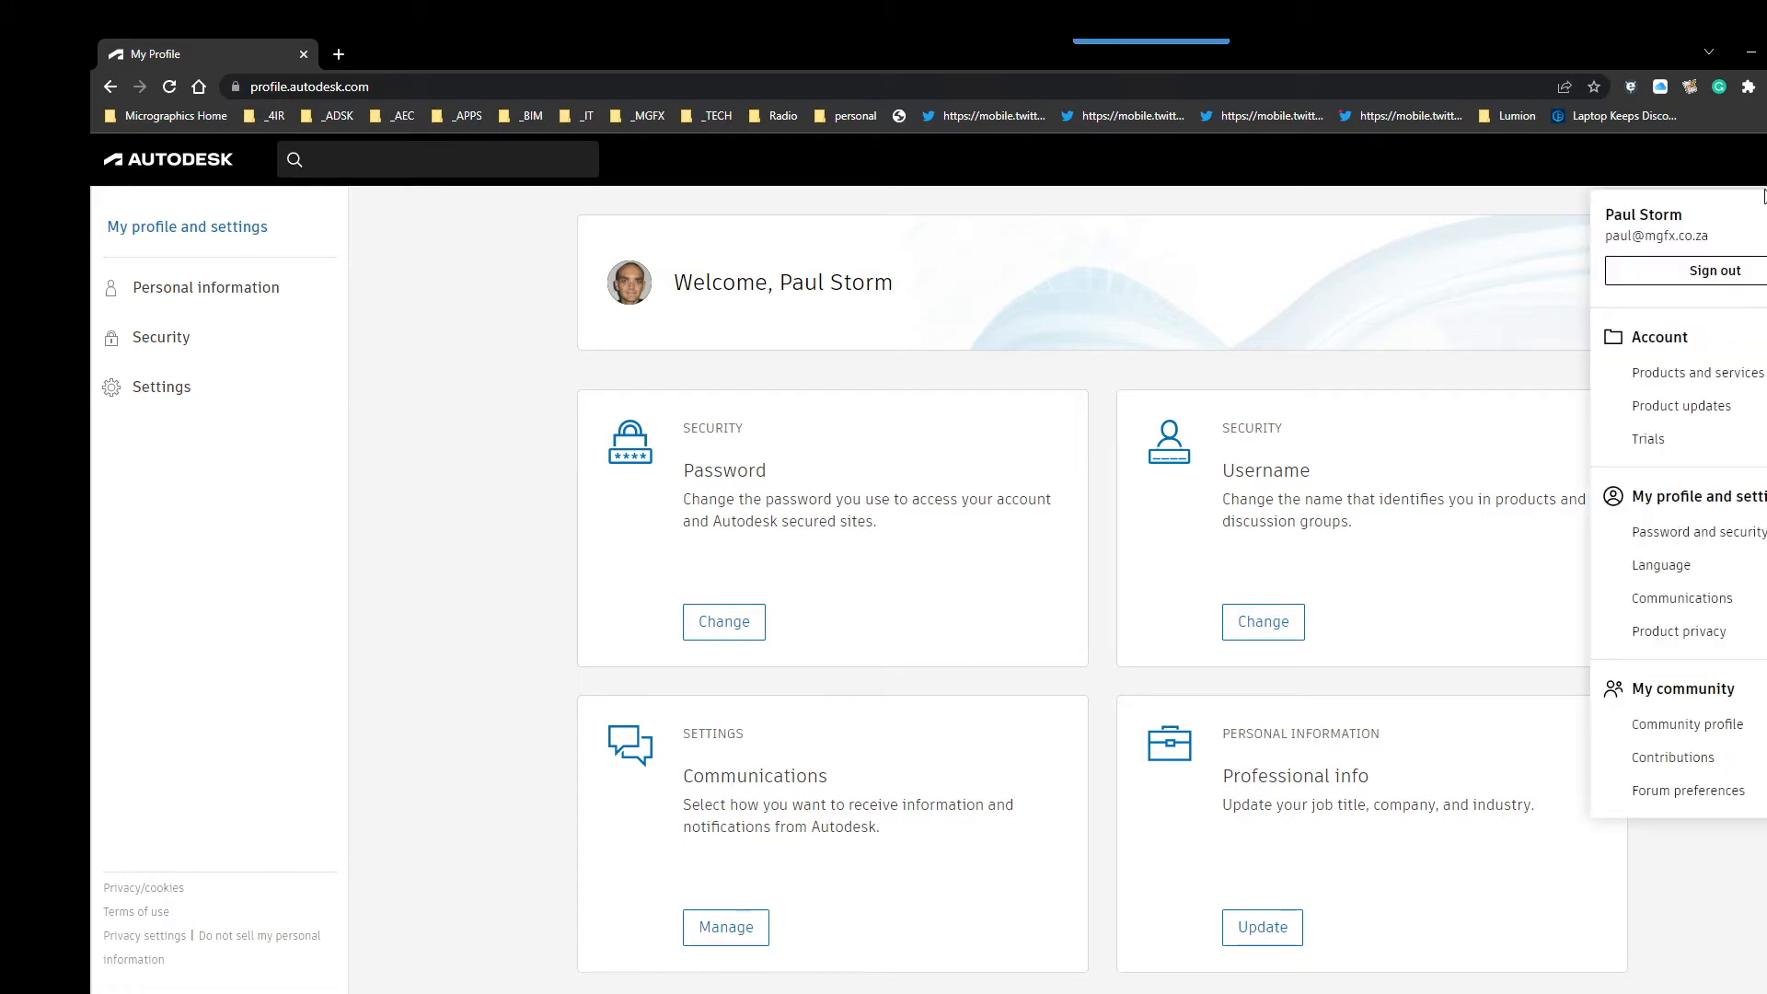
# Step: Open the account's products and services and view all included items of the Architecture Engineering & Construction Collection
pyautogui.click(1685, 372)
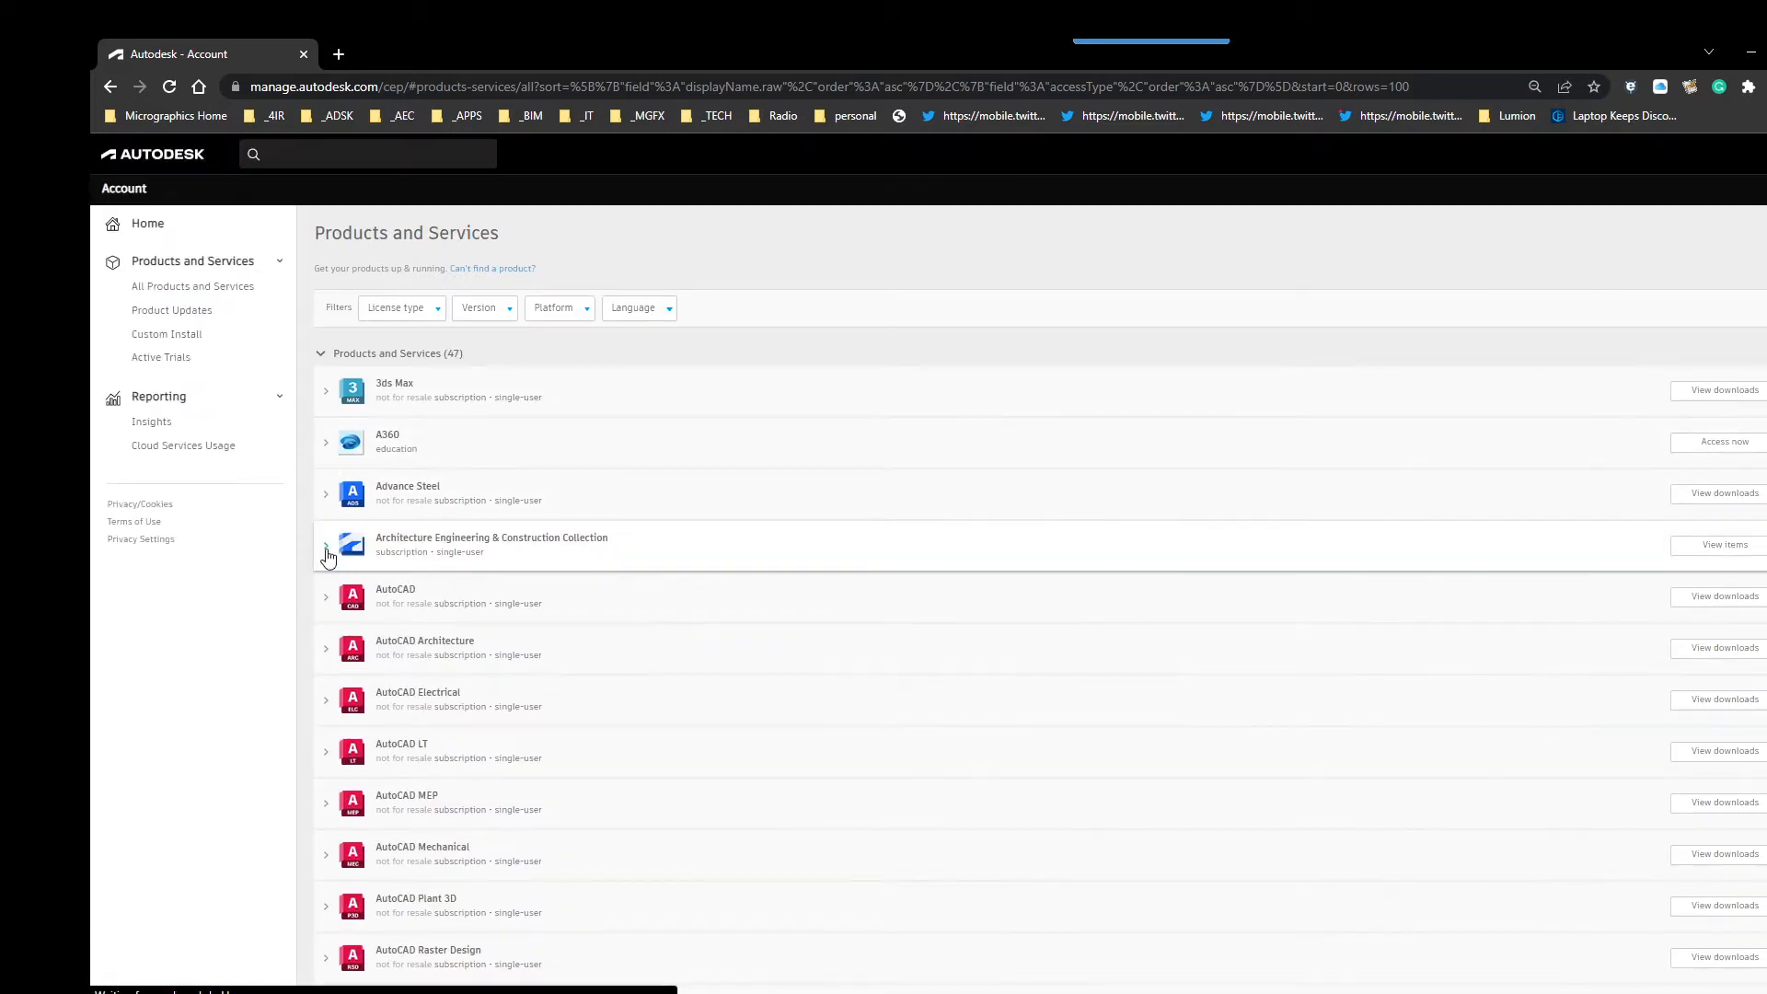
pyautogui.click(326, 553)
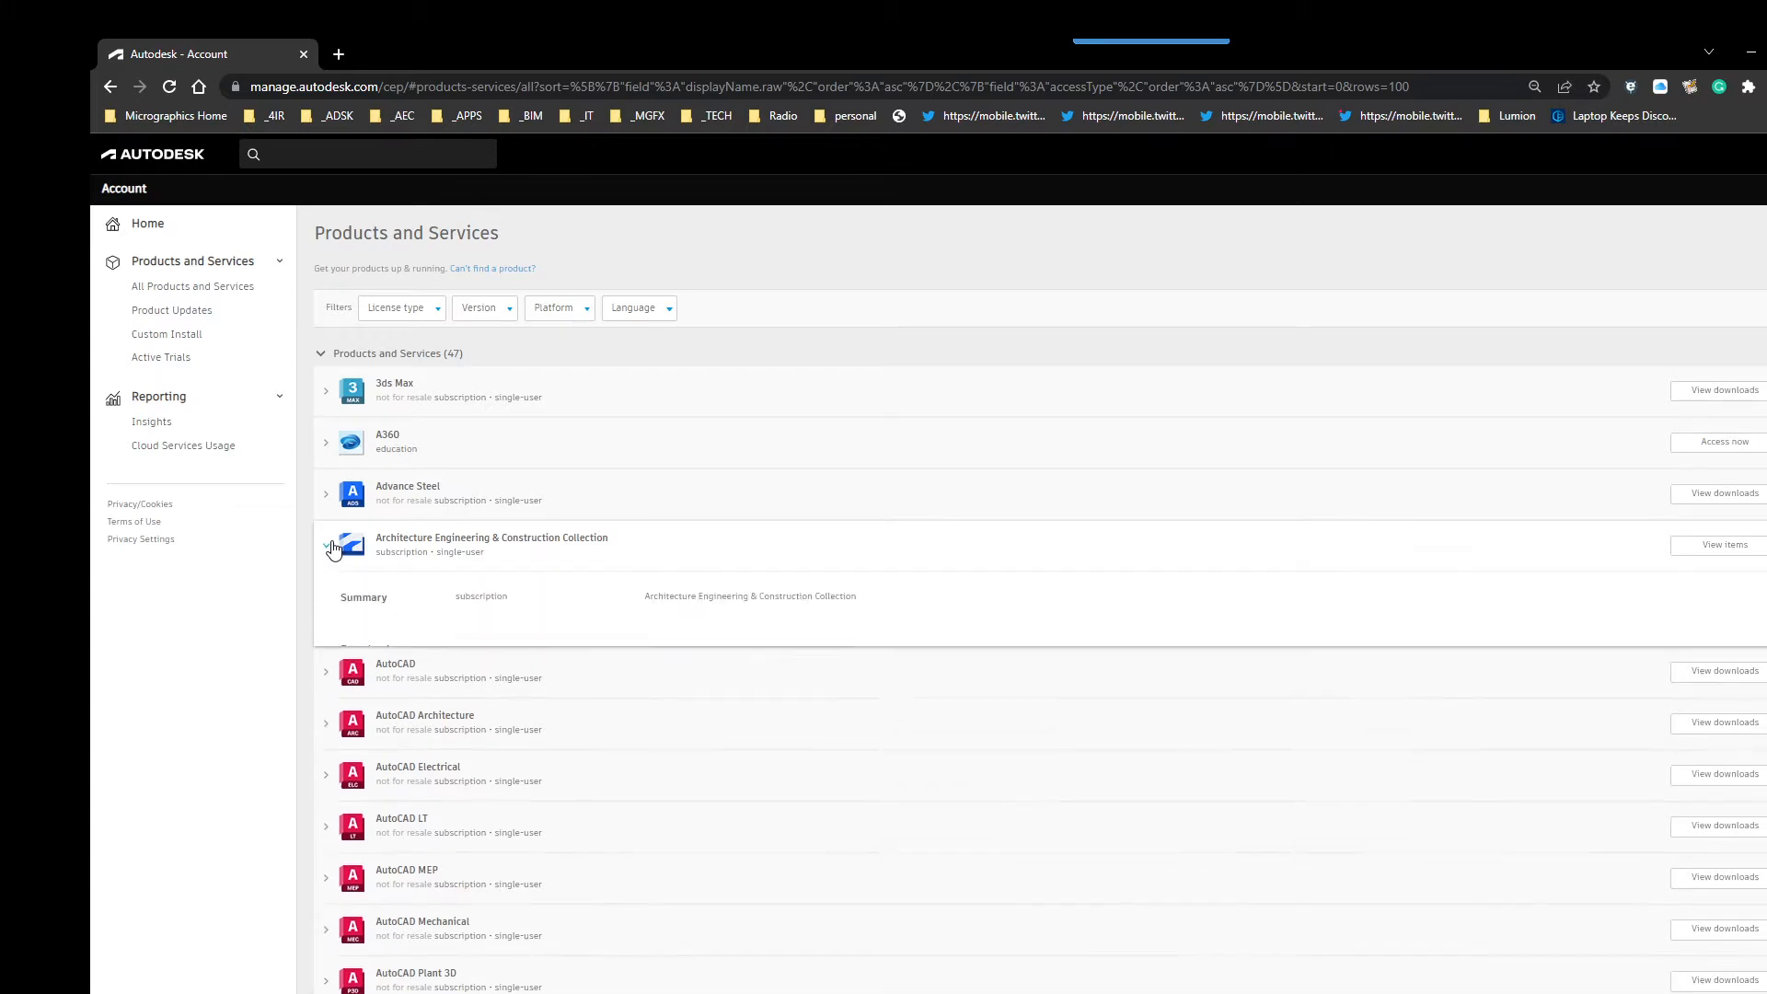
pyautogui.scroll(-3, 336, 548)
pyautogui.scroll(1, 359, 543)
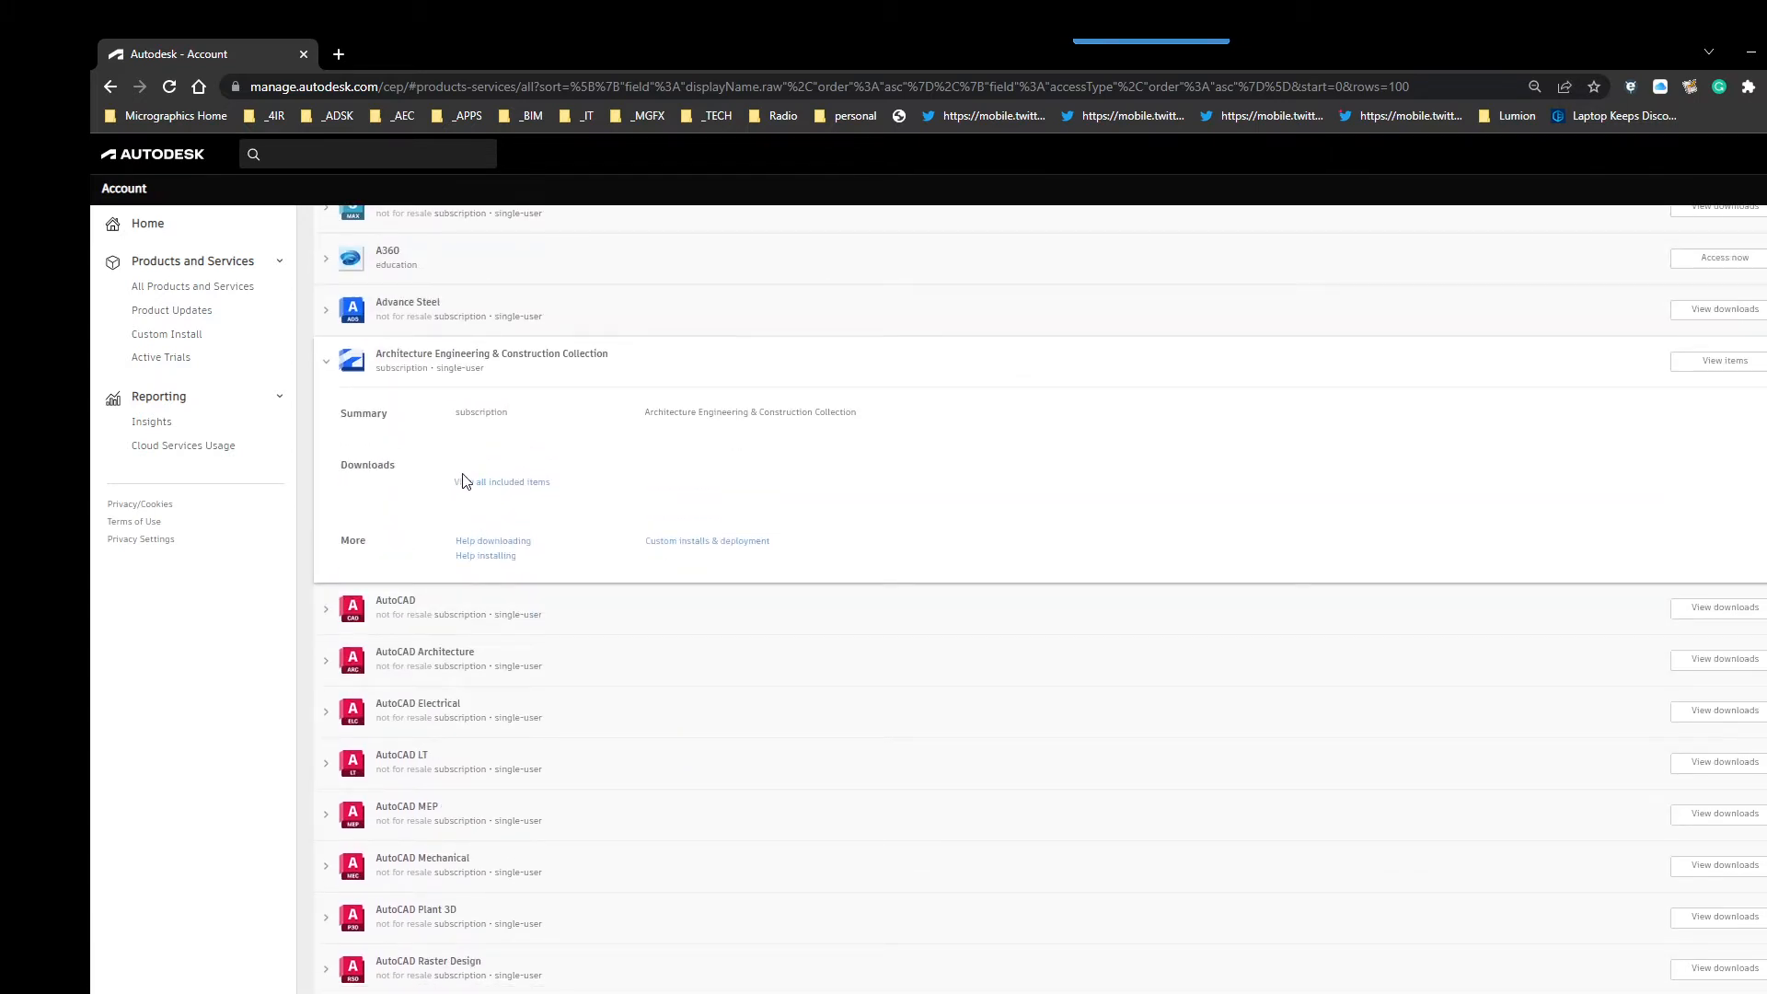
pyautogui.click(508, 483)
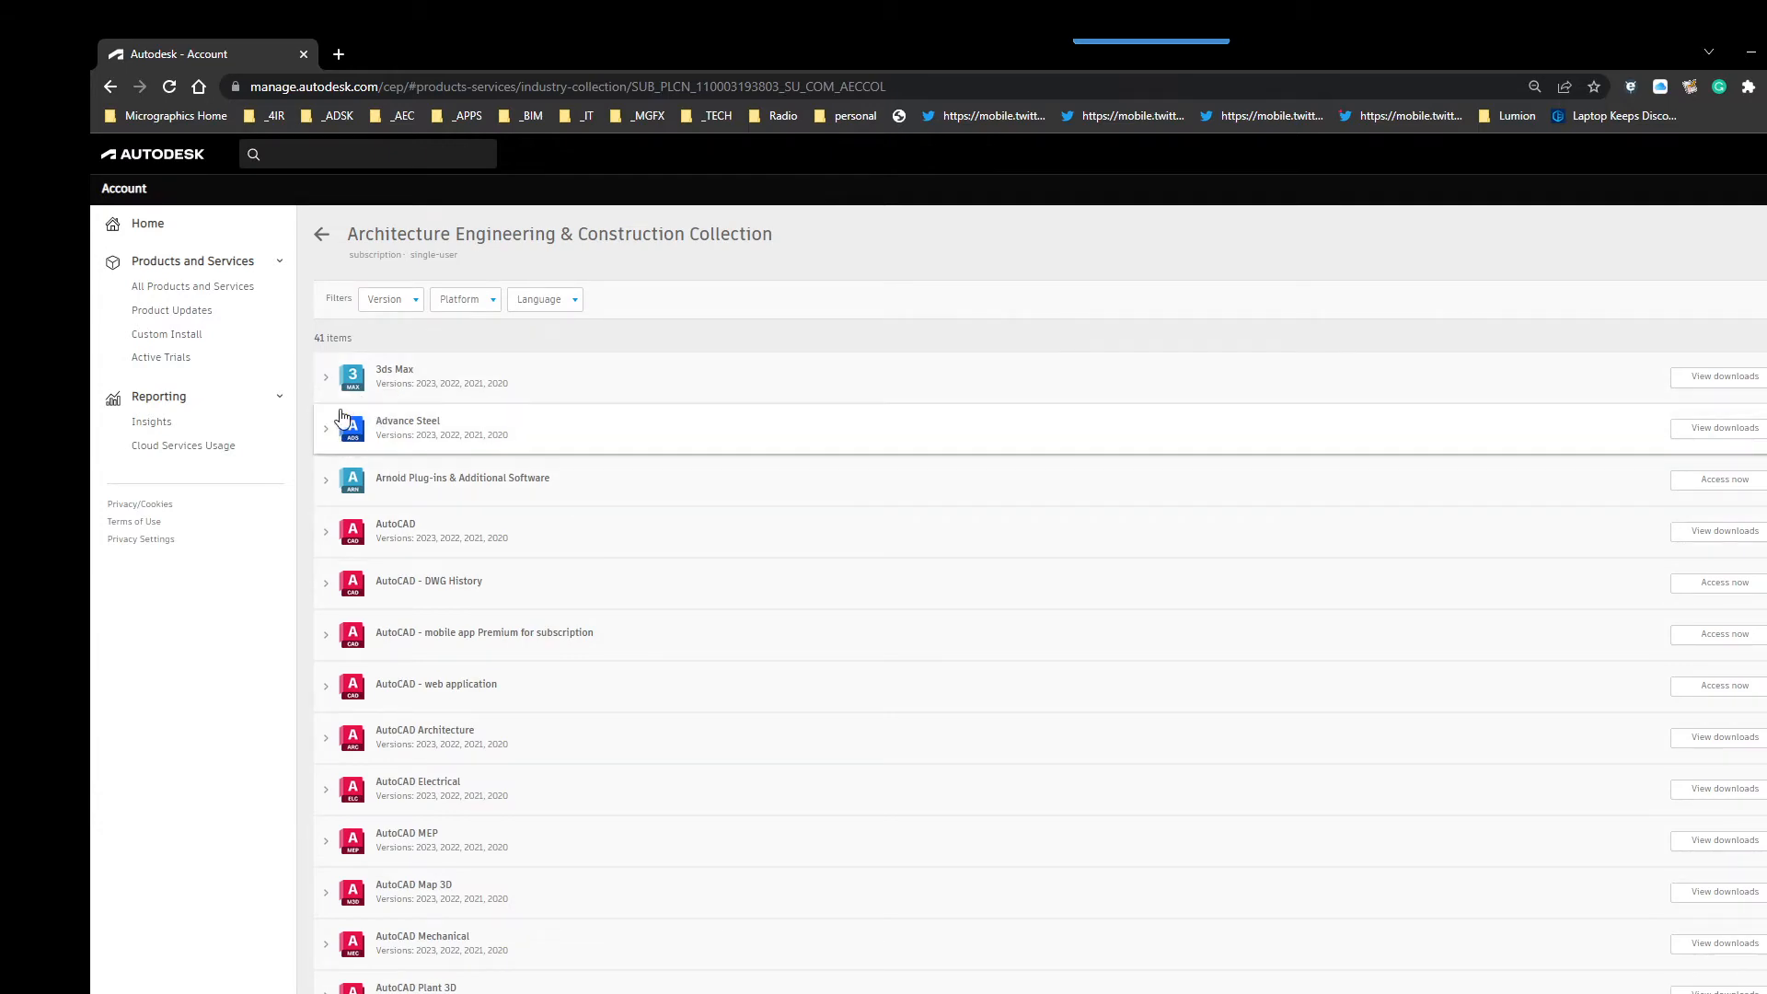
# Step: Find Revit among the collection's items and show its updates and add-ons
pyautogui.scroll(-10, 341, 419)
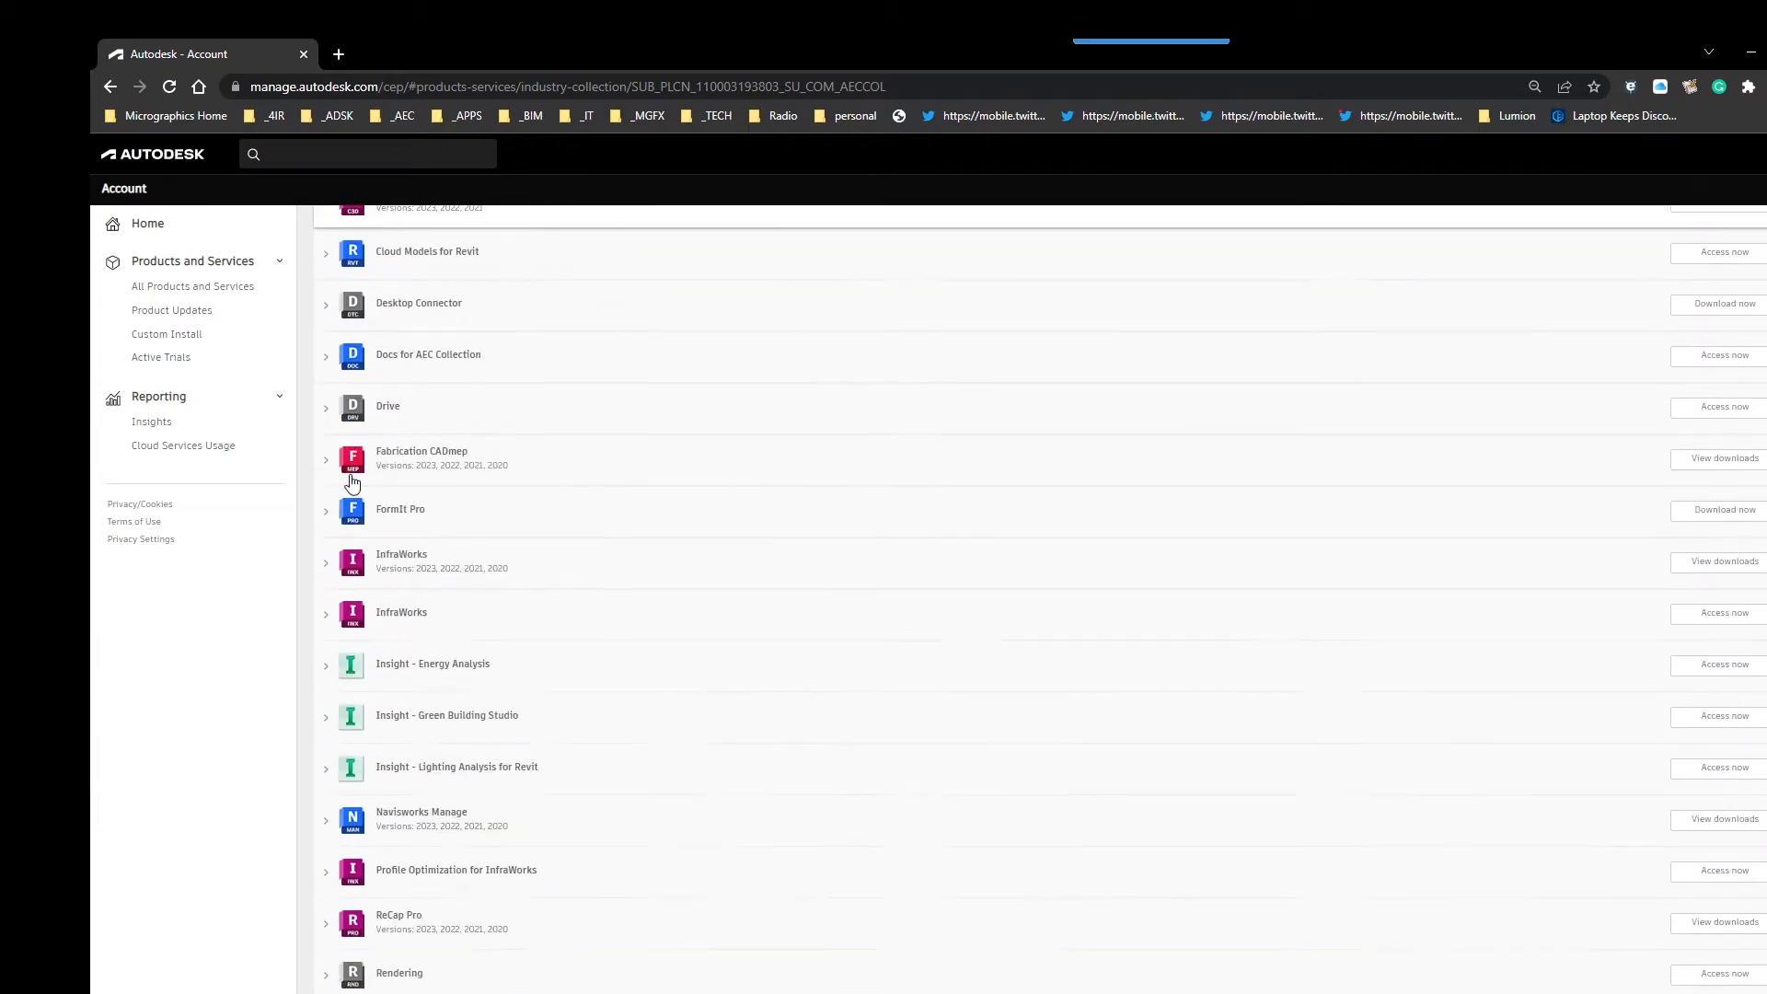
pyautogui.scroll(-4, 353, 481)
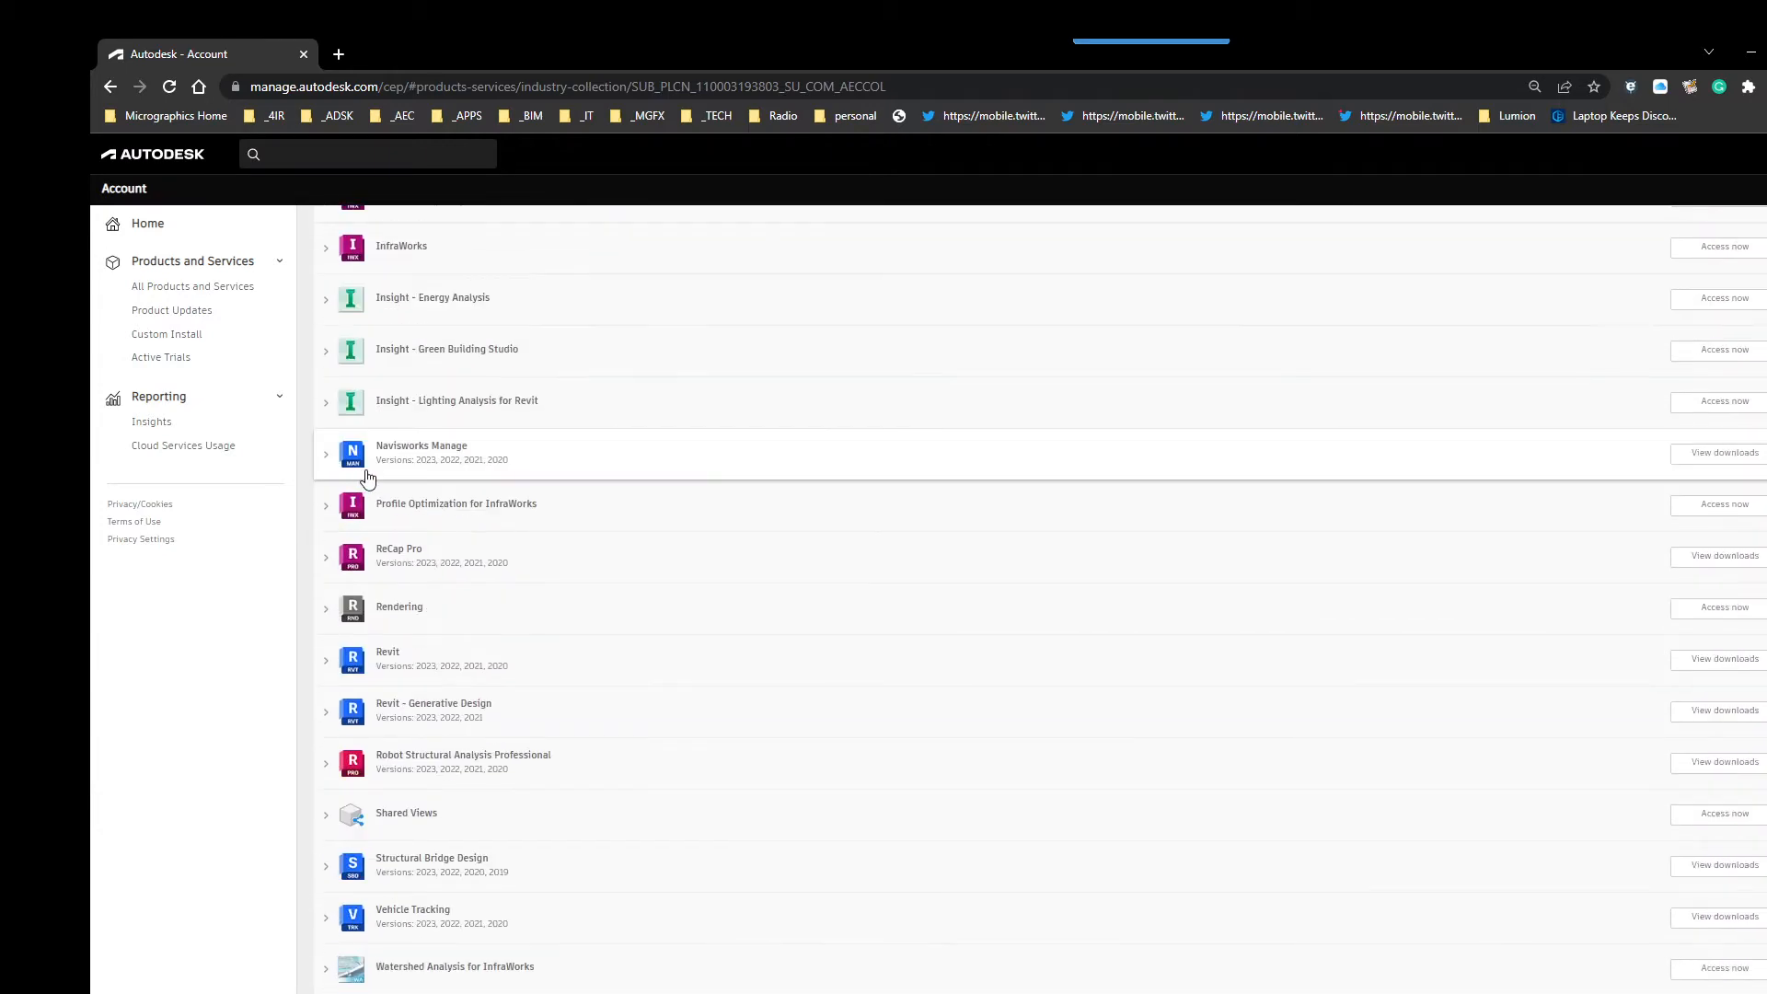
pyautogui.click(327, 674)
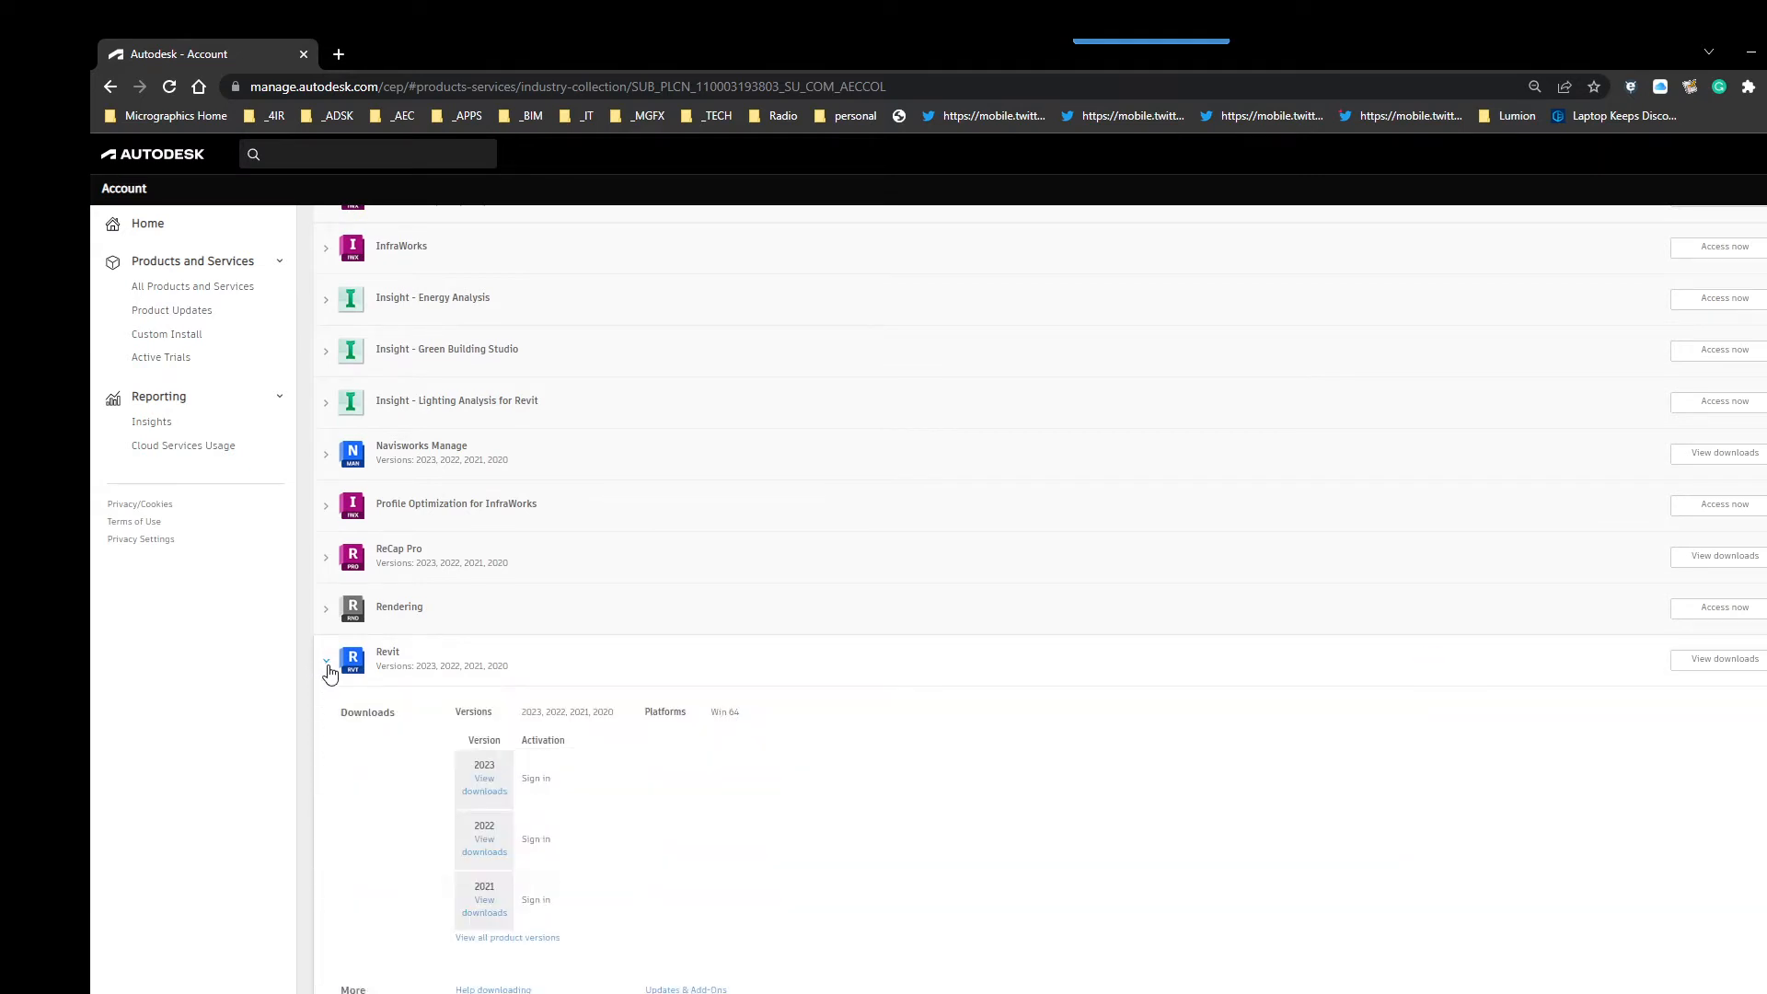
pyautogui.scroll(-3, 453, 580)
pyautogui.click(481, 575)
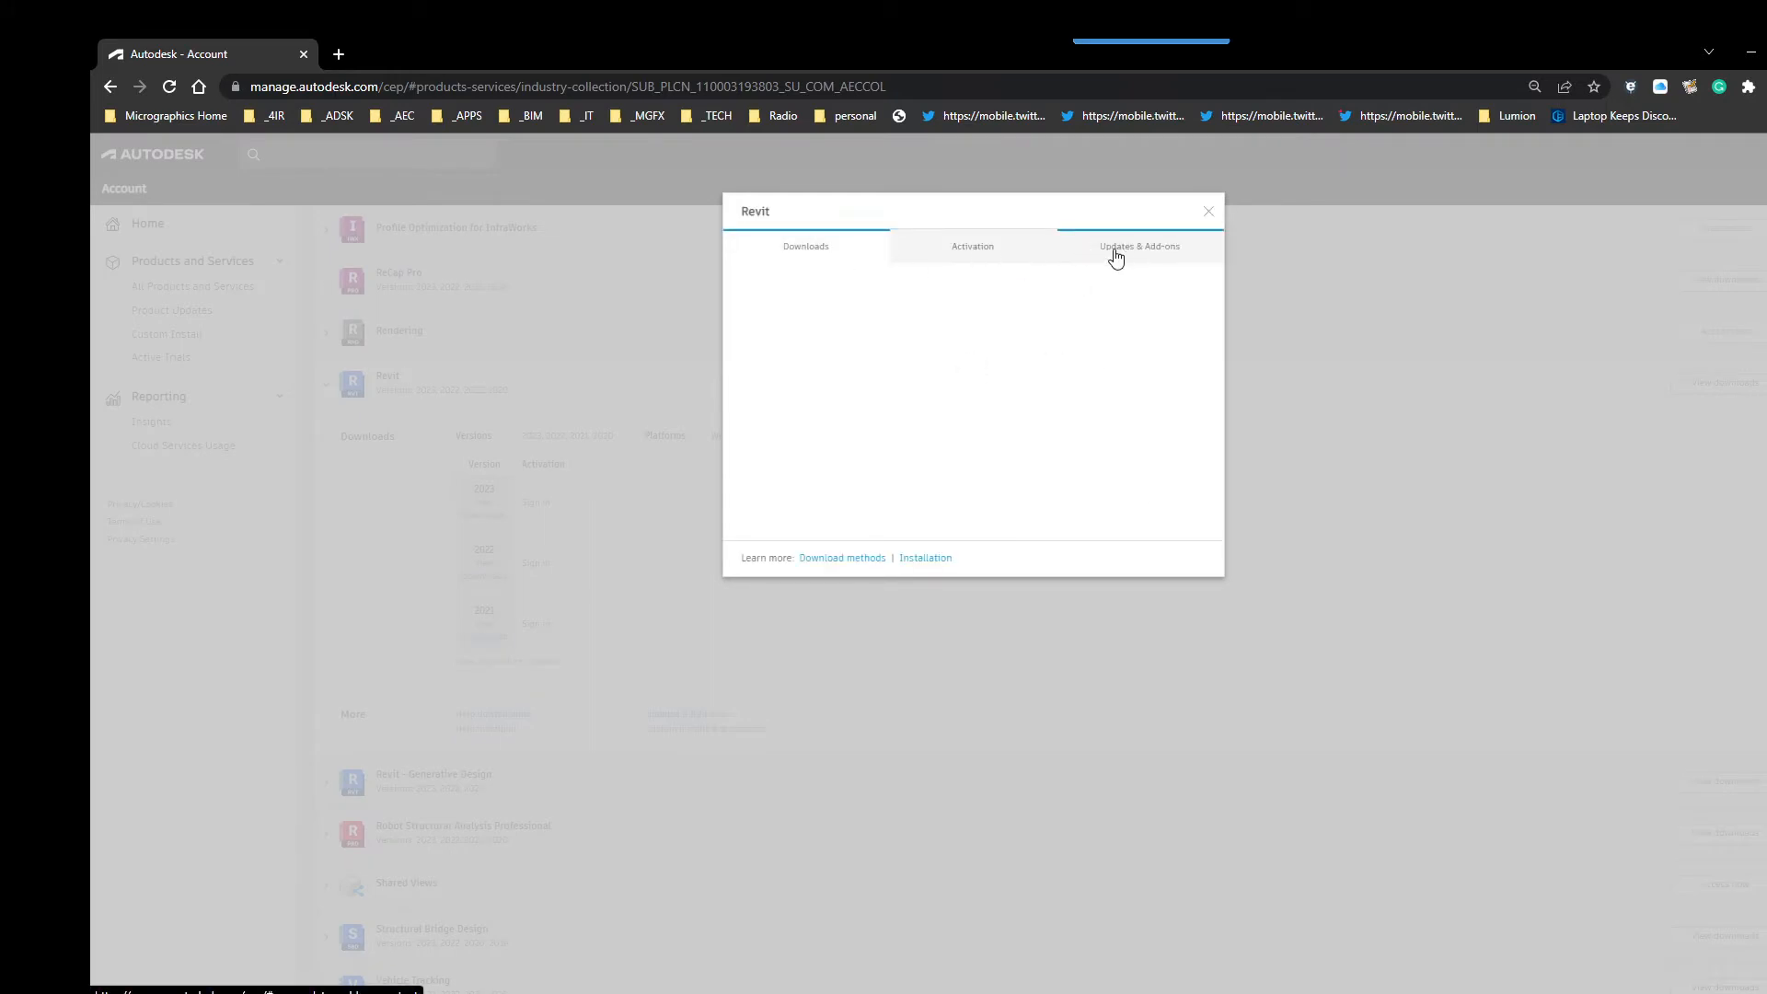
pyautogui.click(1102, 251)
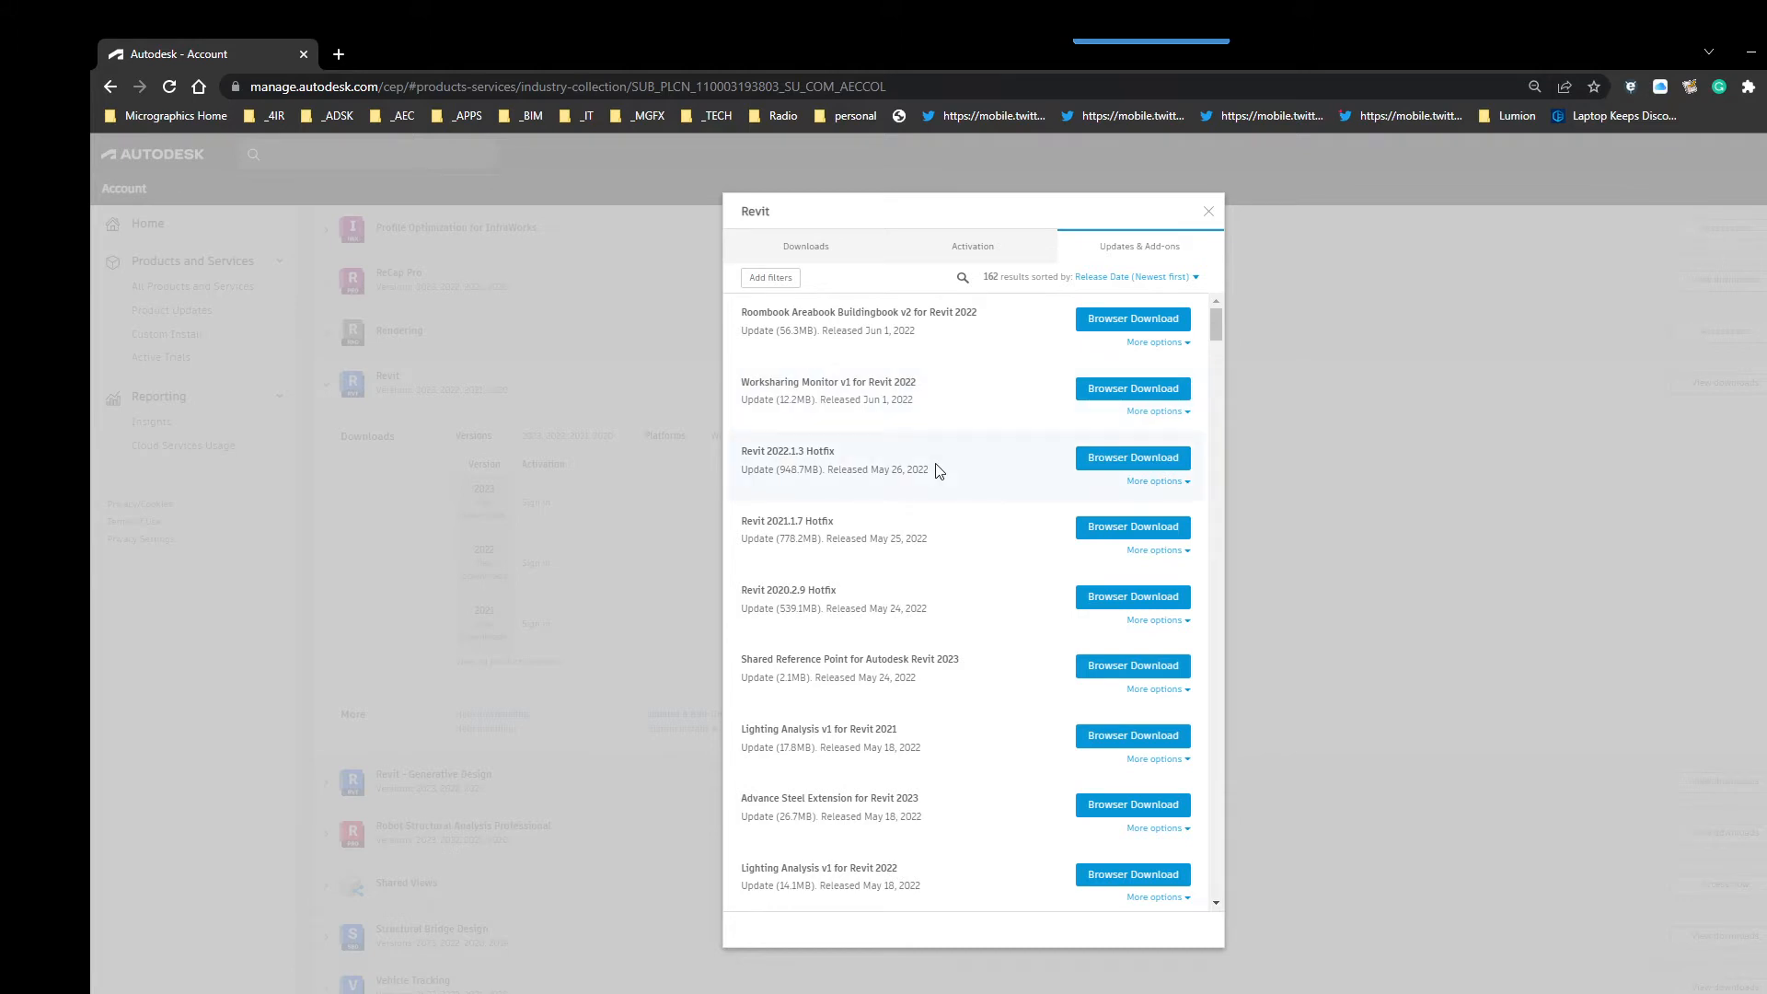
# Step: Look through the Revit updates and add-ons for the Advance Steel Extension, then close the list
pyautogui.scroll(-3, 939, 471)
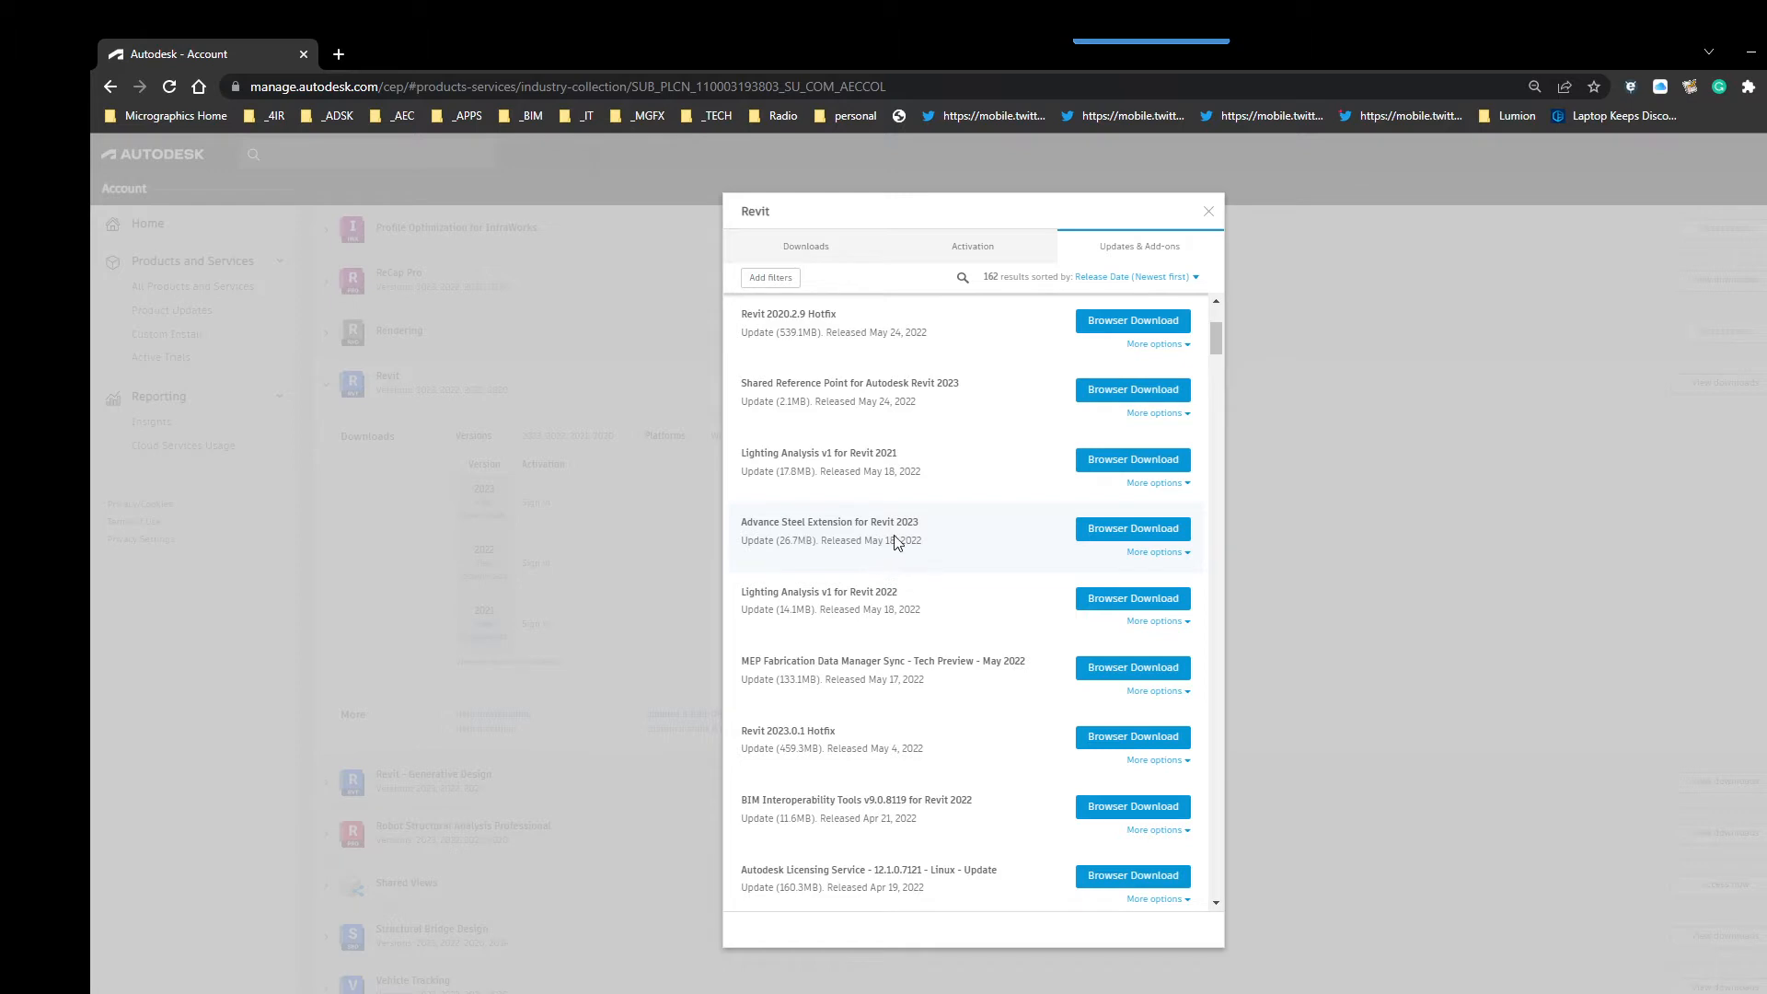
pyautogui.scroll(-1, 898, 542)
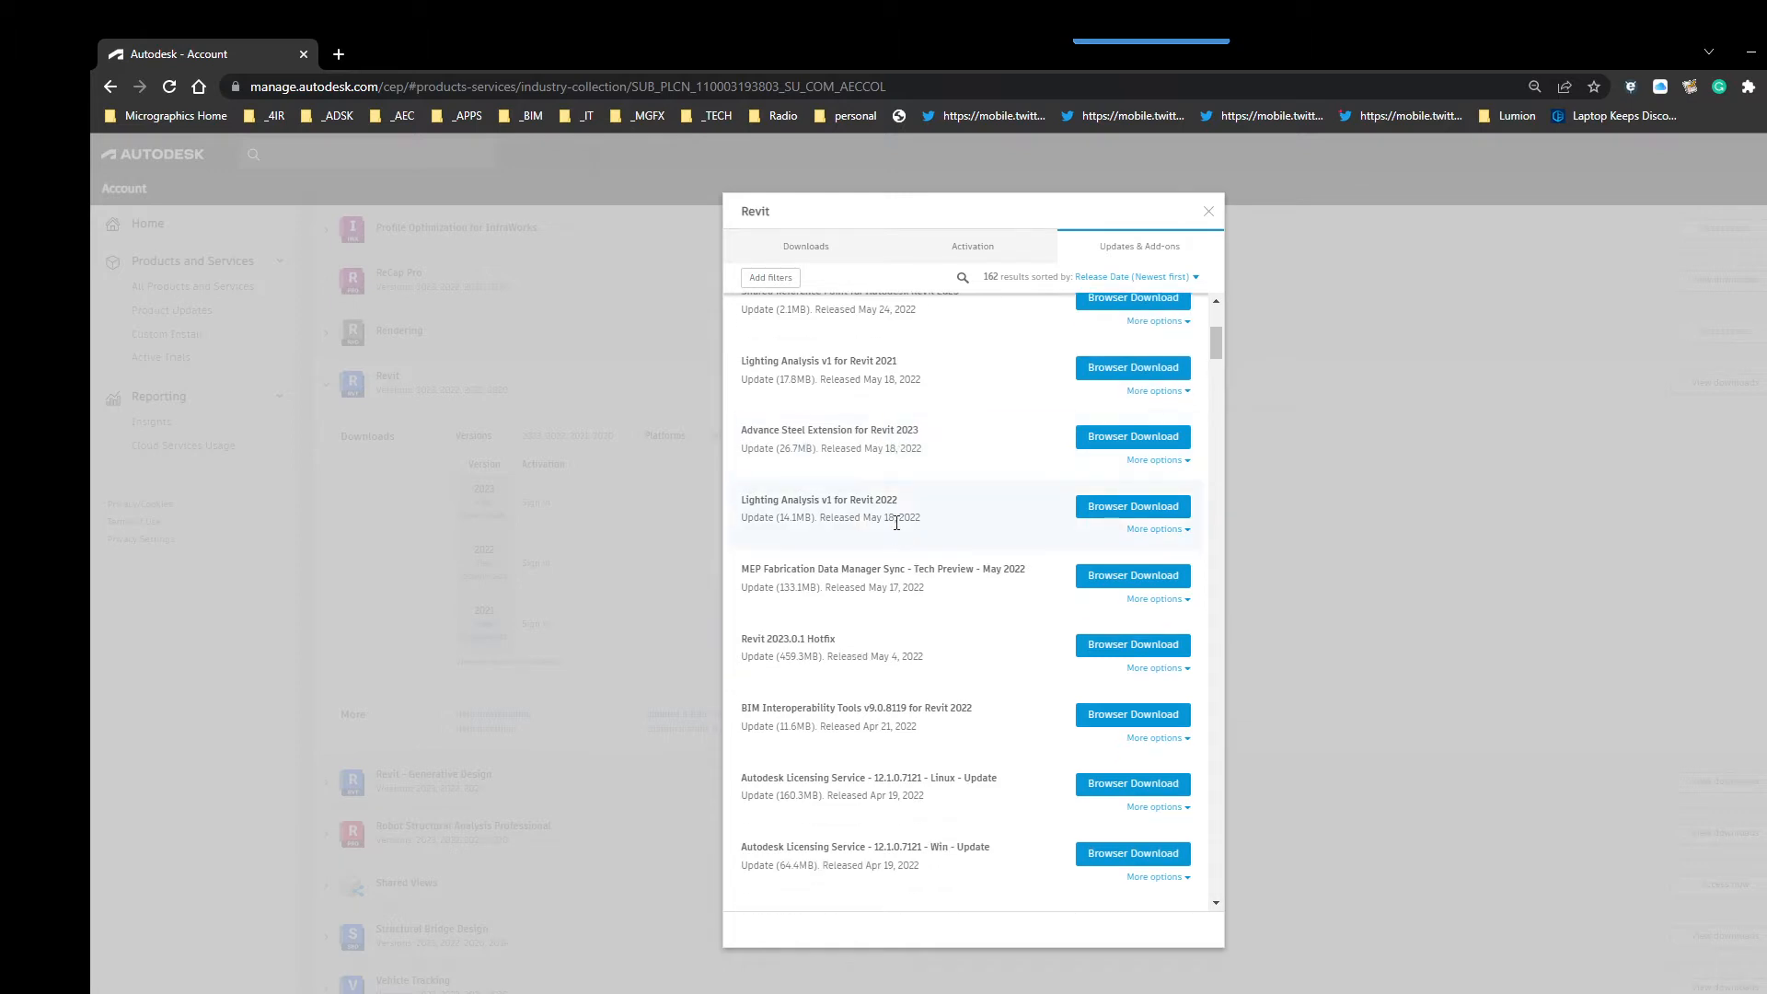
pyautogui.scroll(-6, 896, 523)
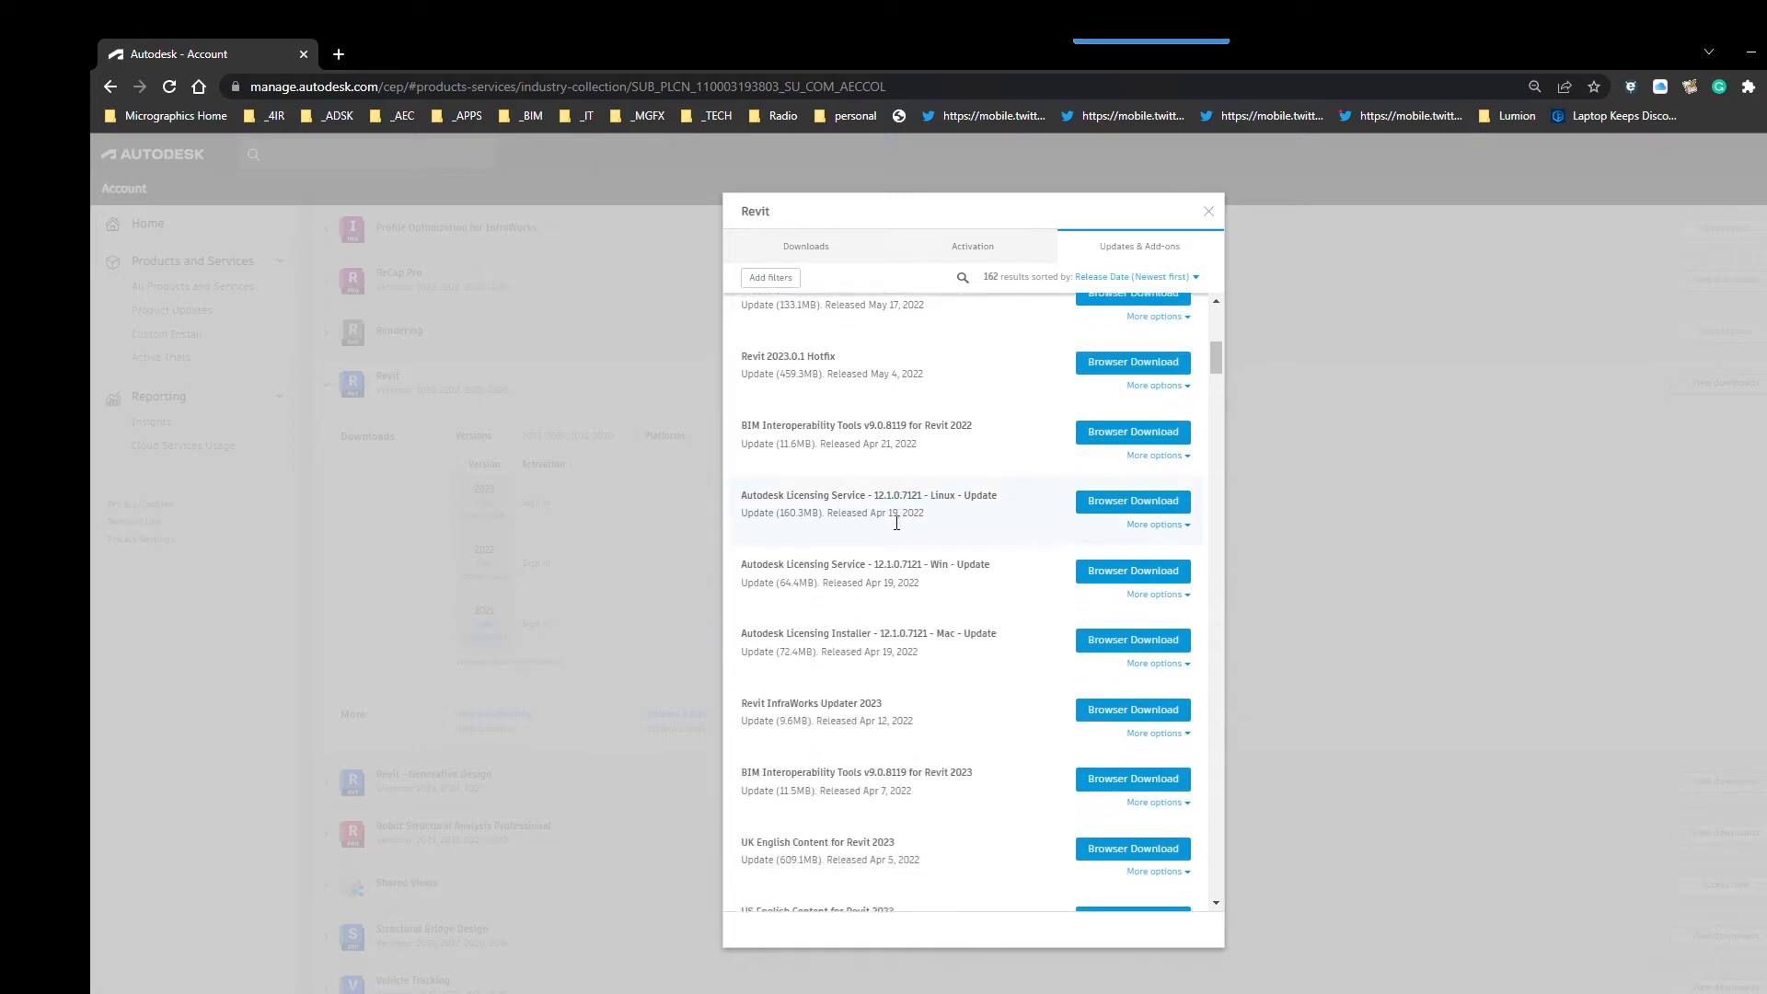
pyautogui.scroll(-2, 898, 528)
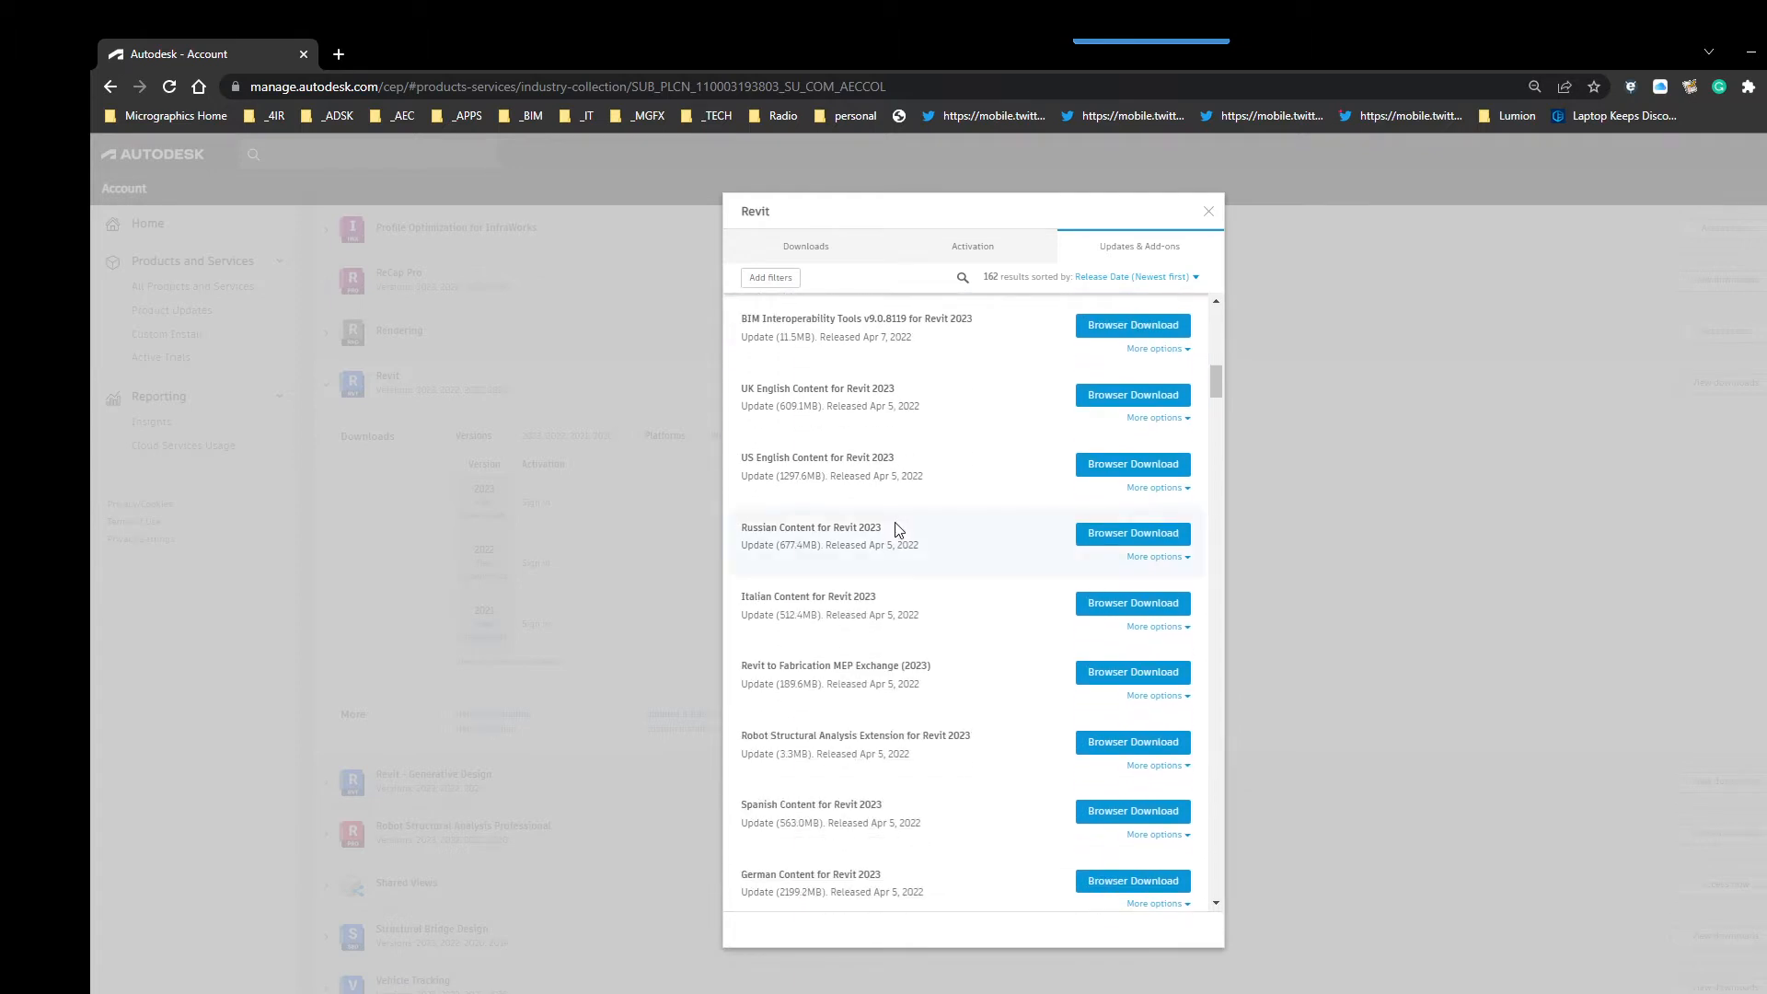
pyautogui.scroll(-3, 898, 530)
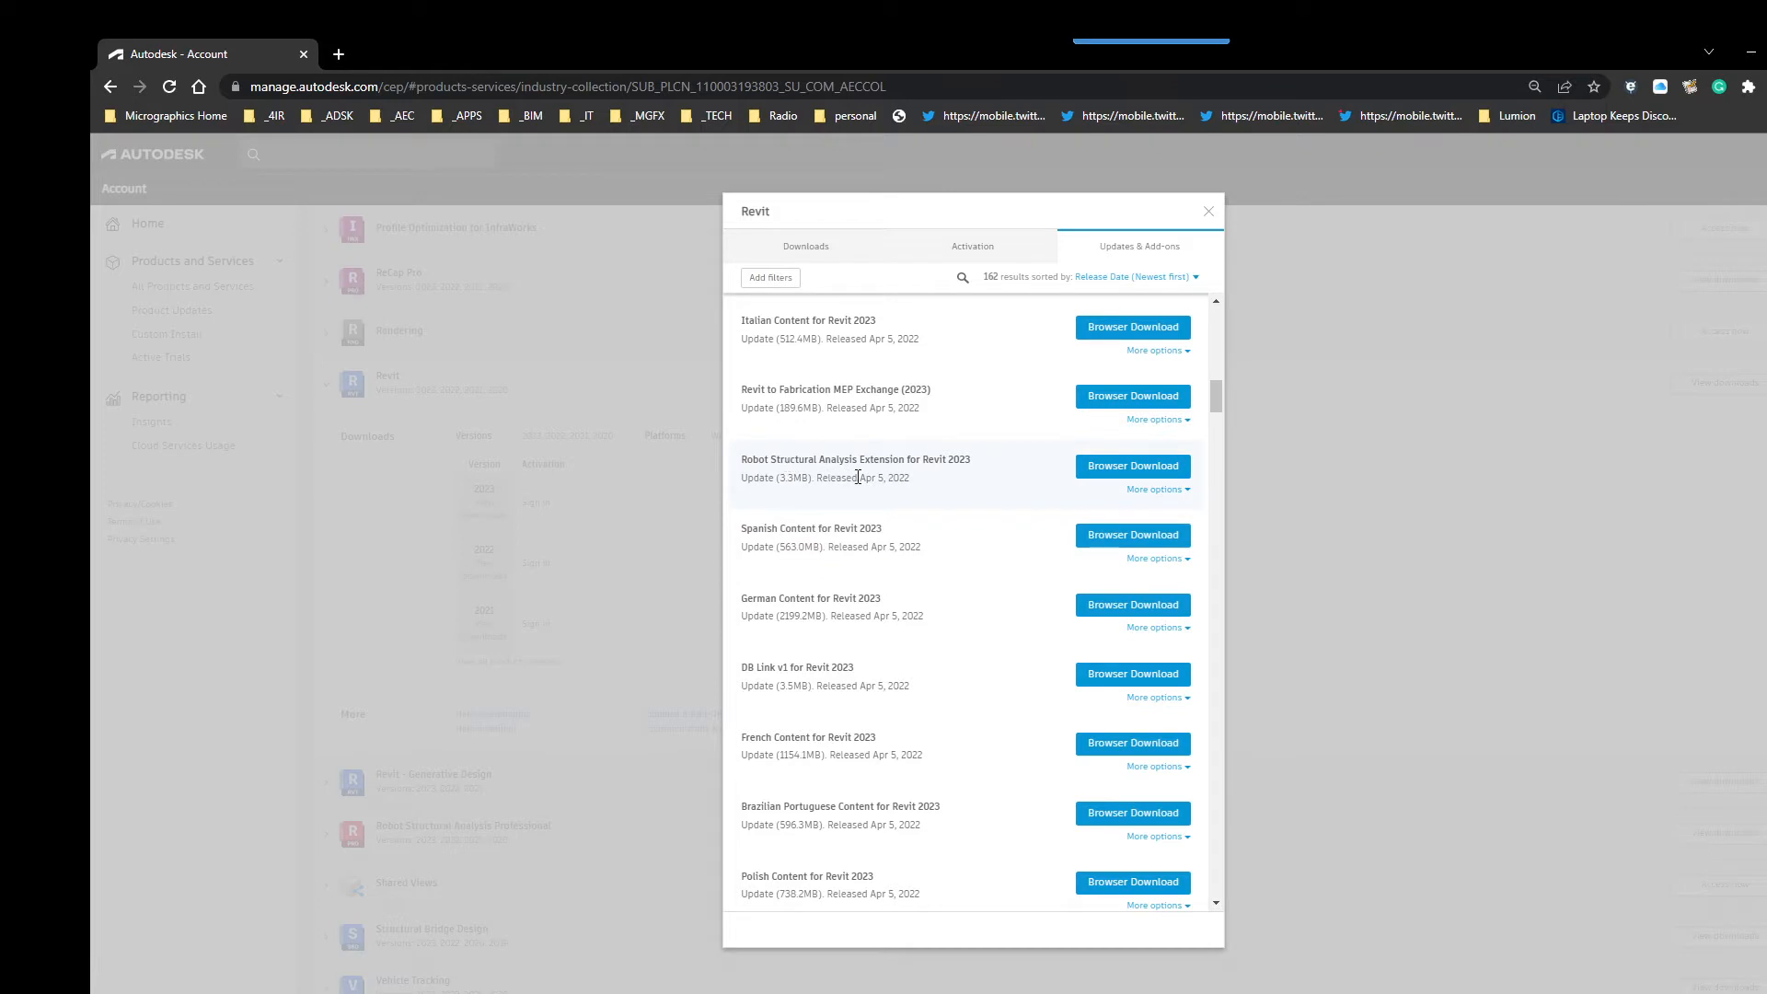
pyautogui.scroll(-6, 858, 478)
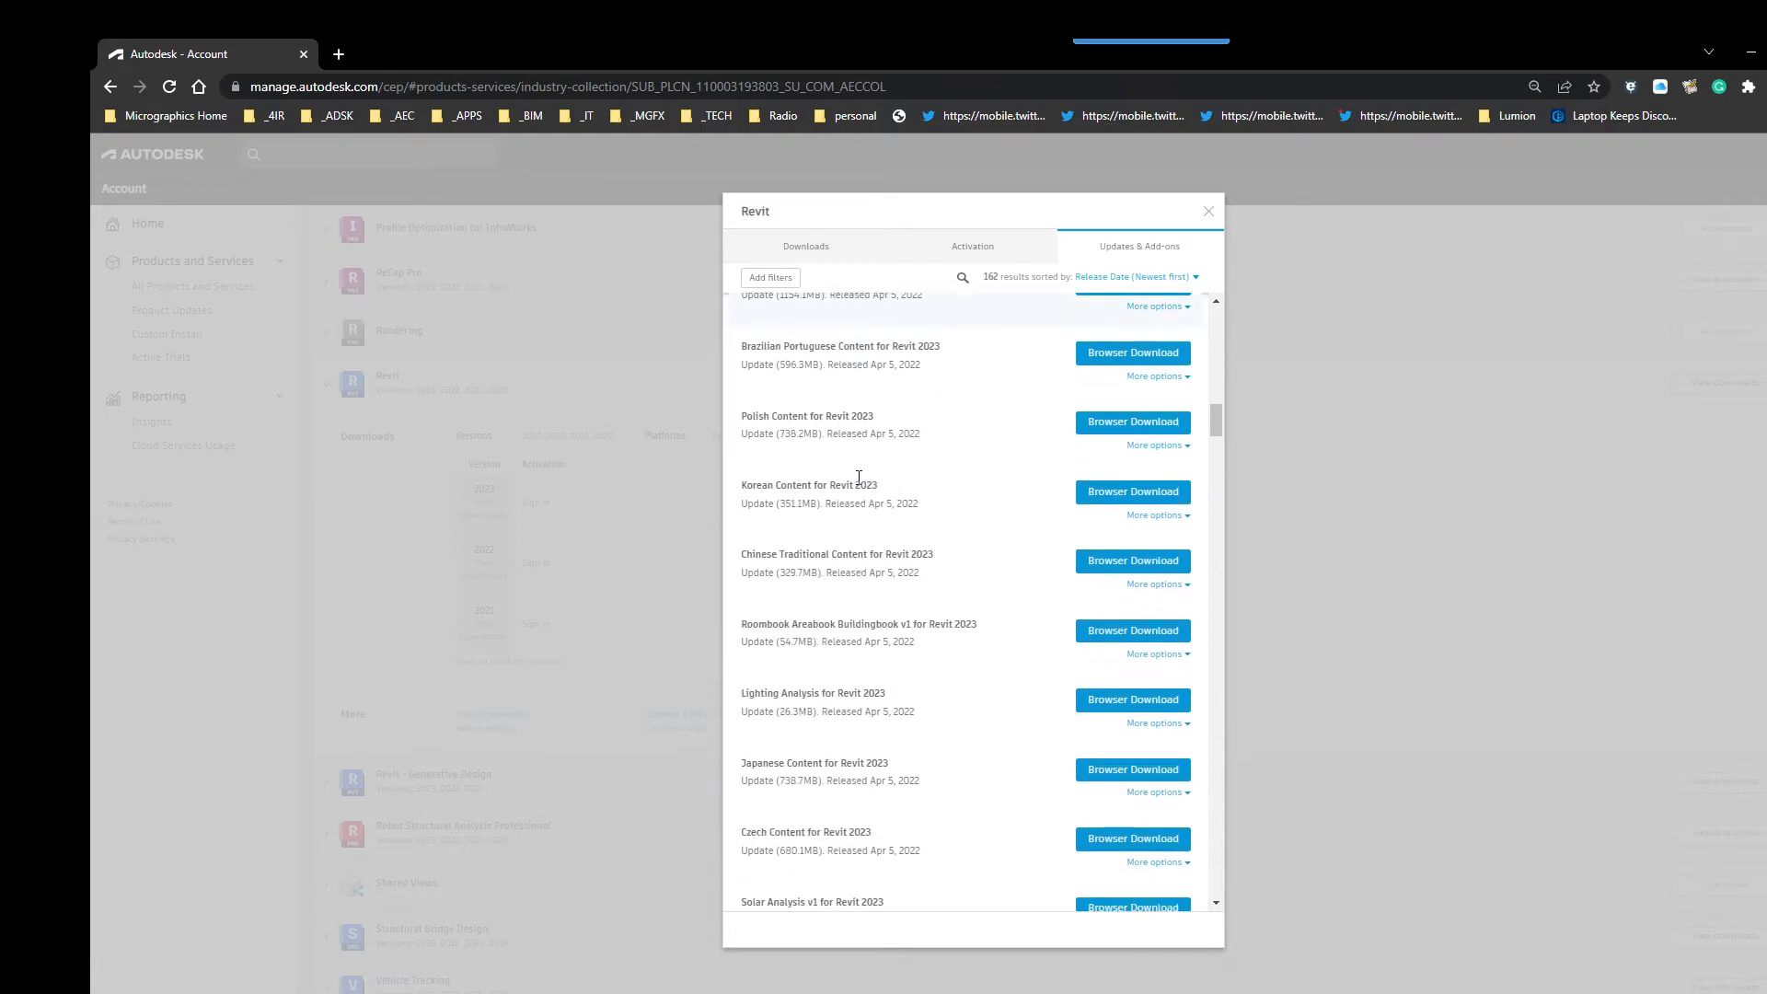
pyautogui.scroll(-1, 858, 480)
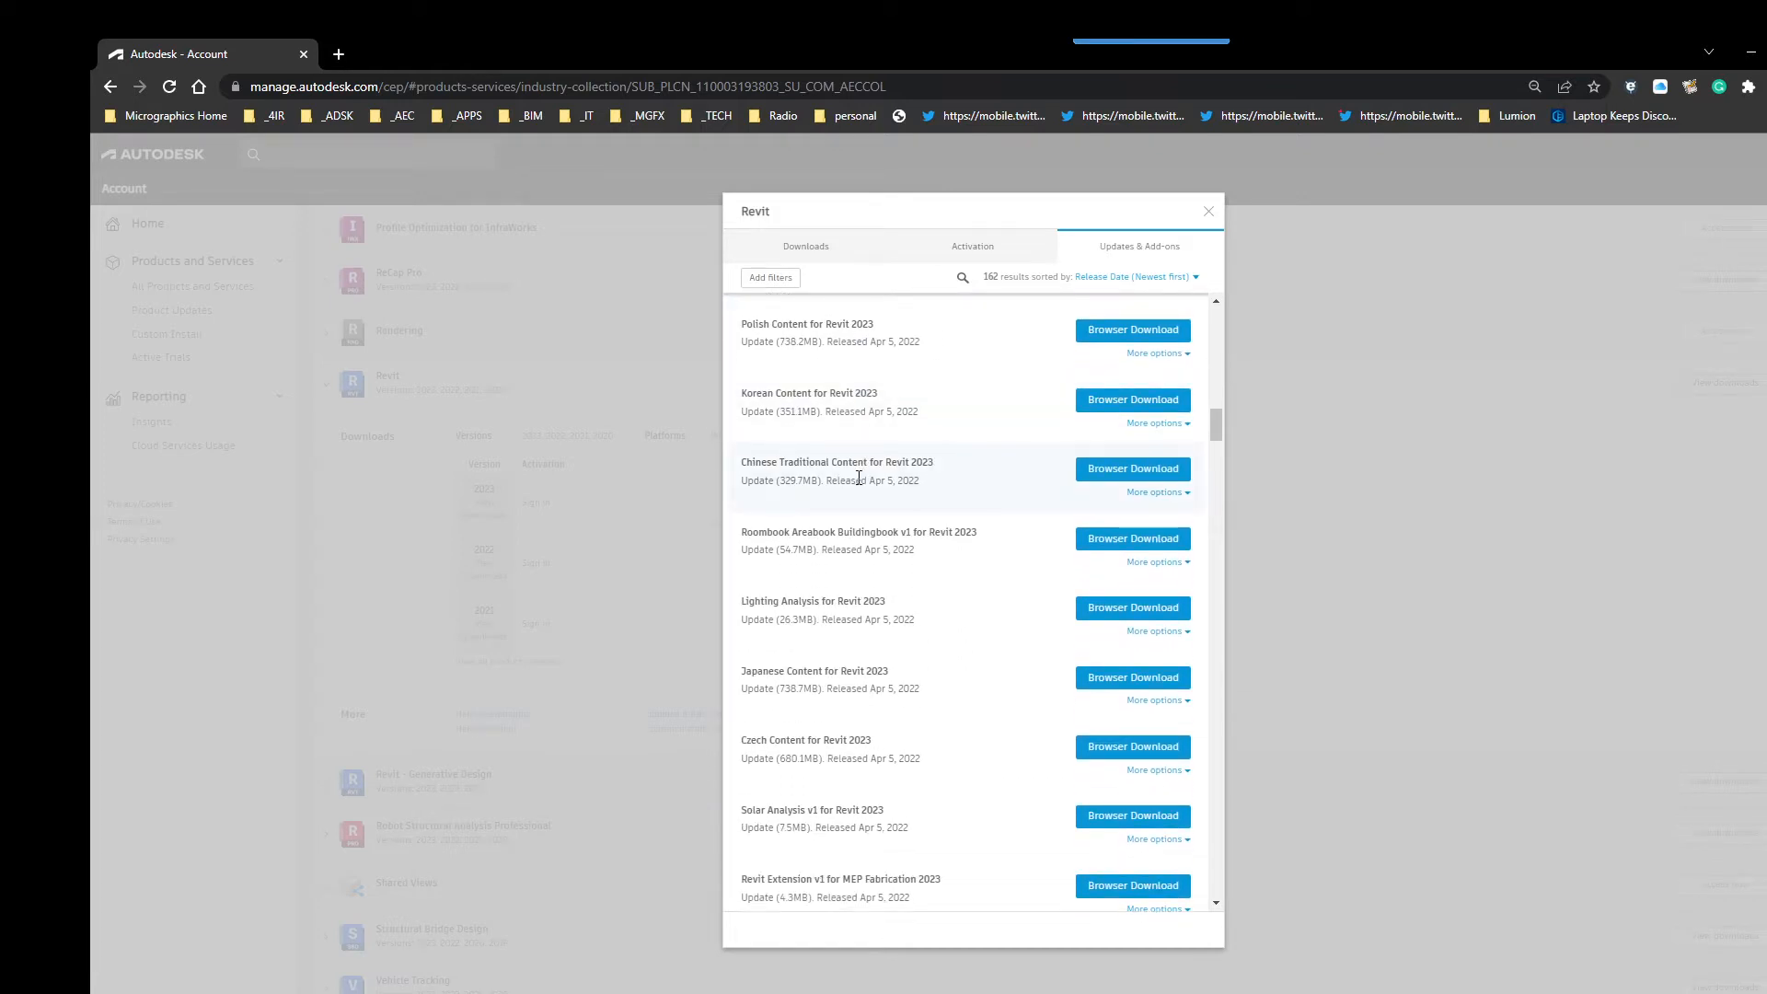
pyautogui.scroll(-3, 858, 478)
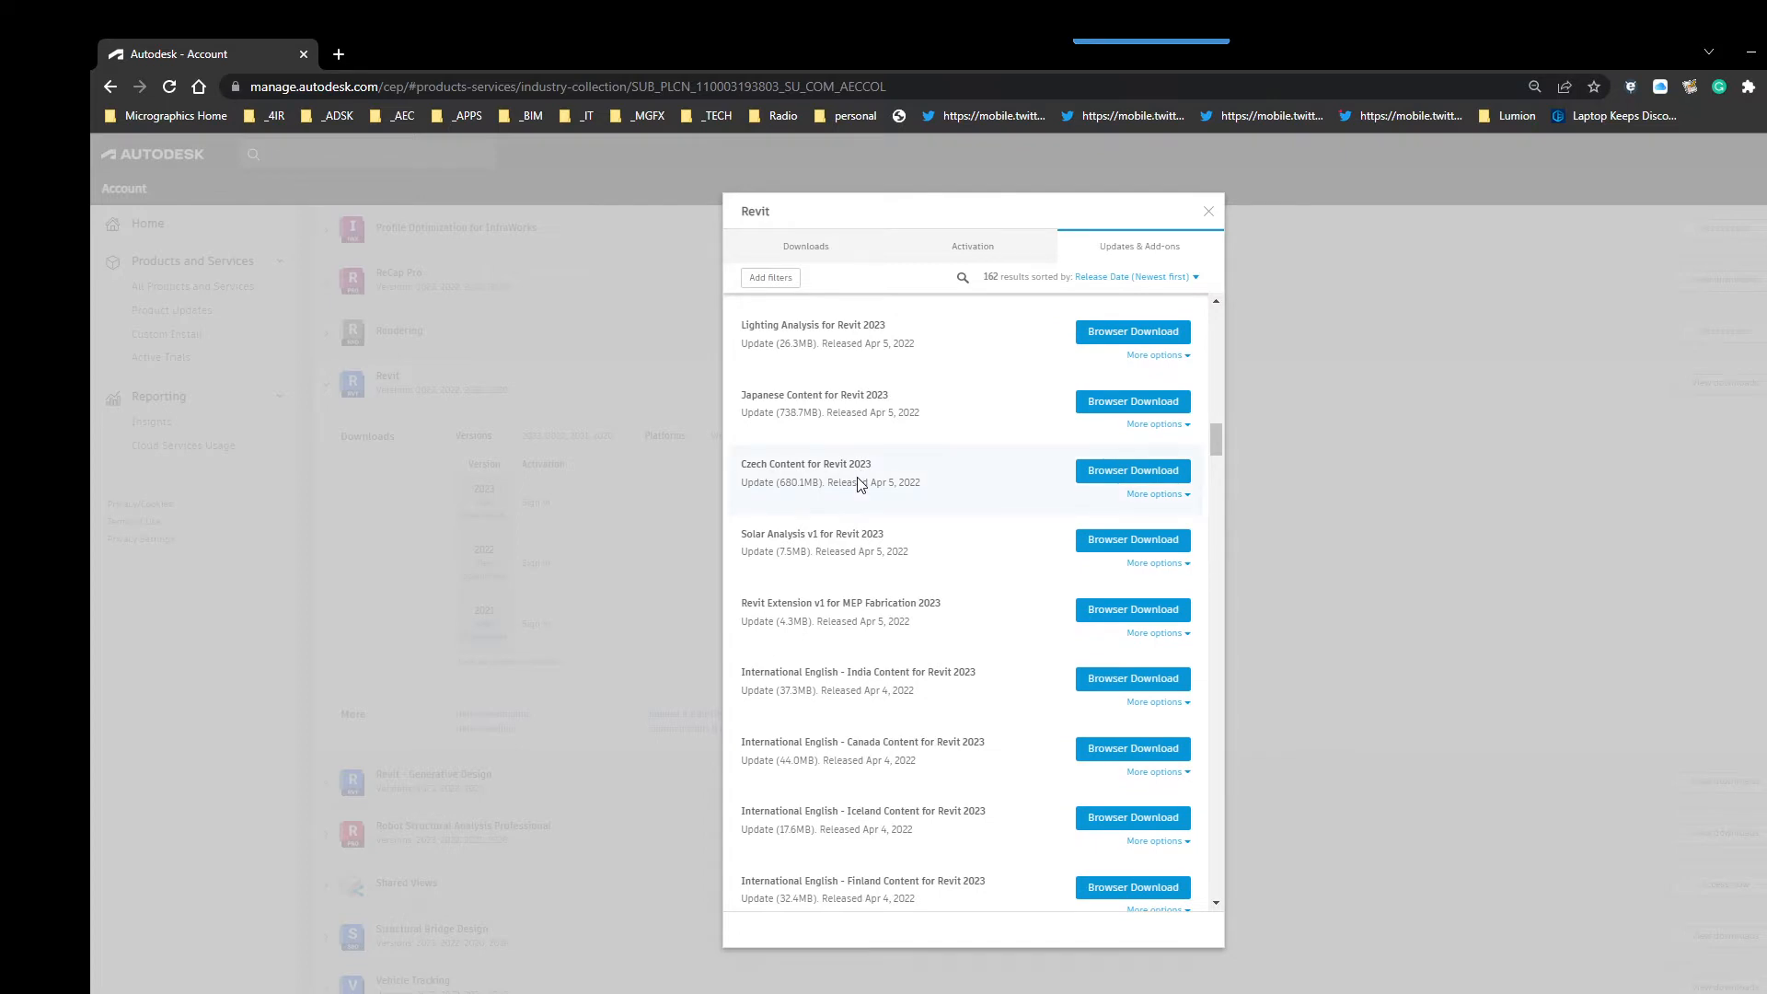
pyautogui.scroll(-6, 858, 484)
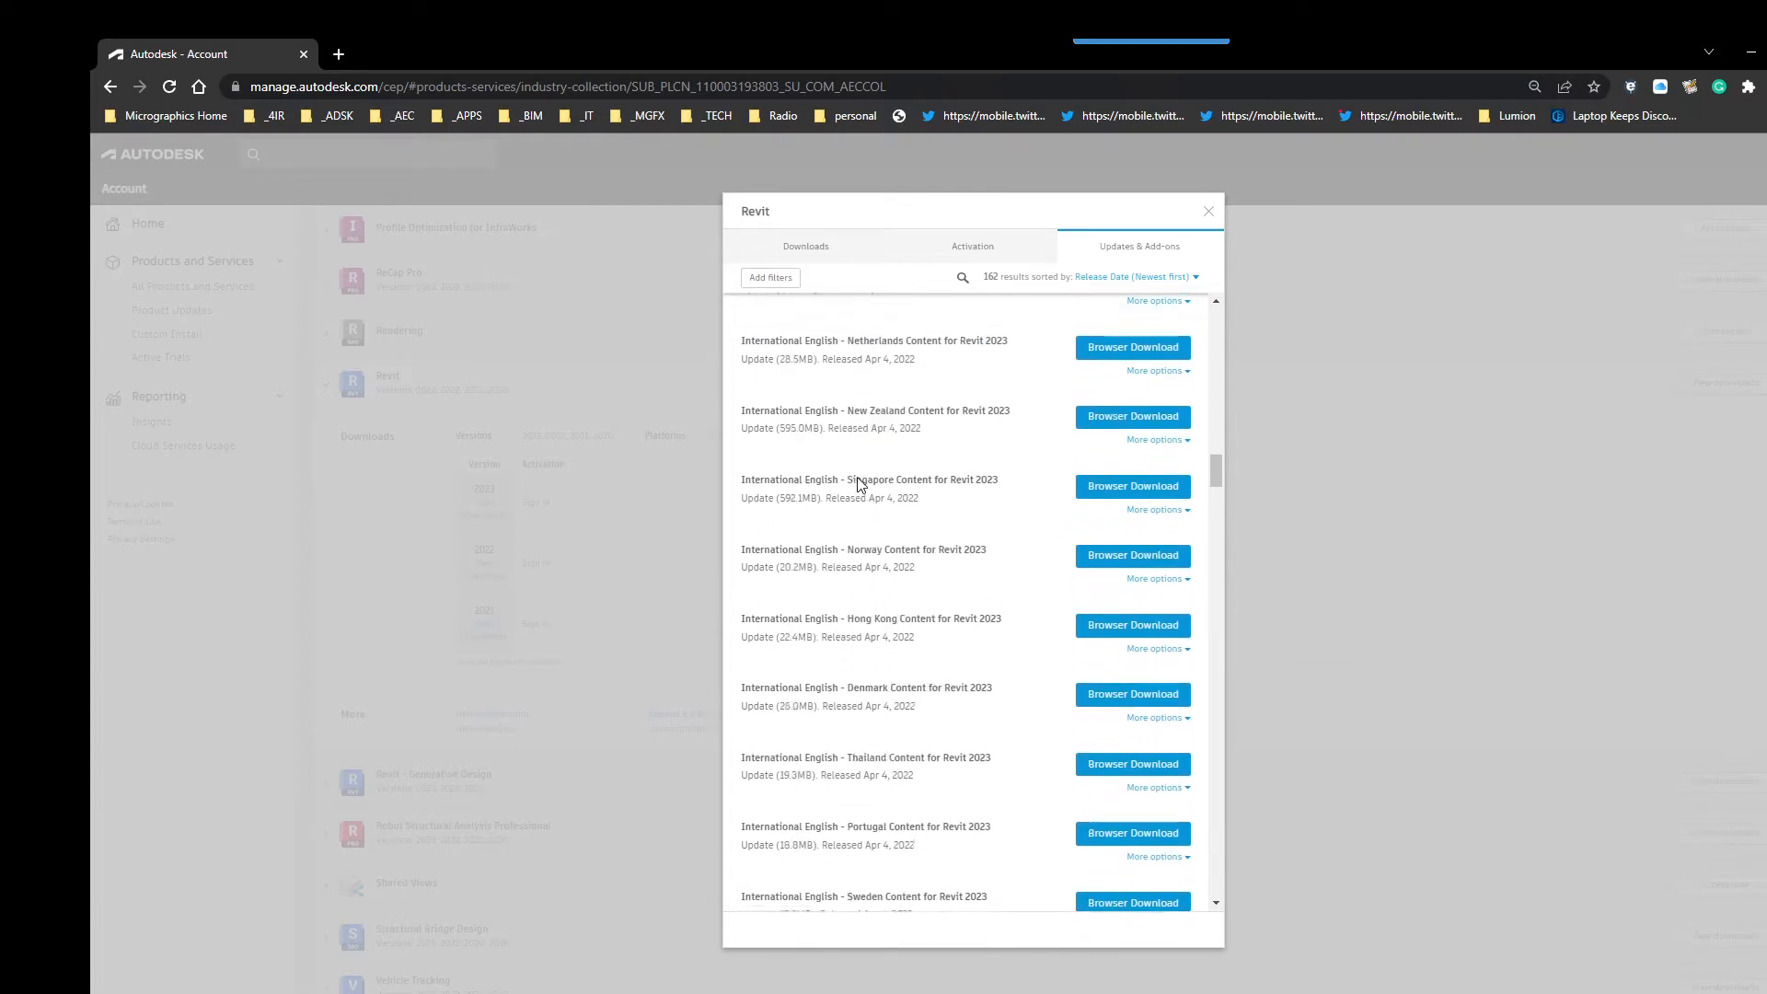
pyautogui.scroll(-10, 858, 484)
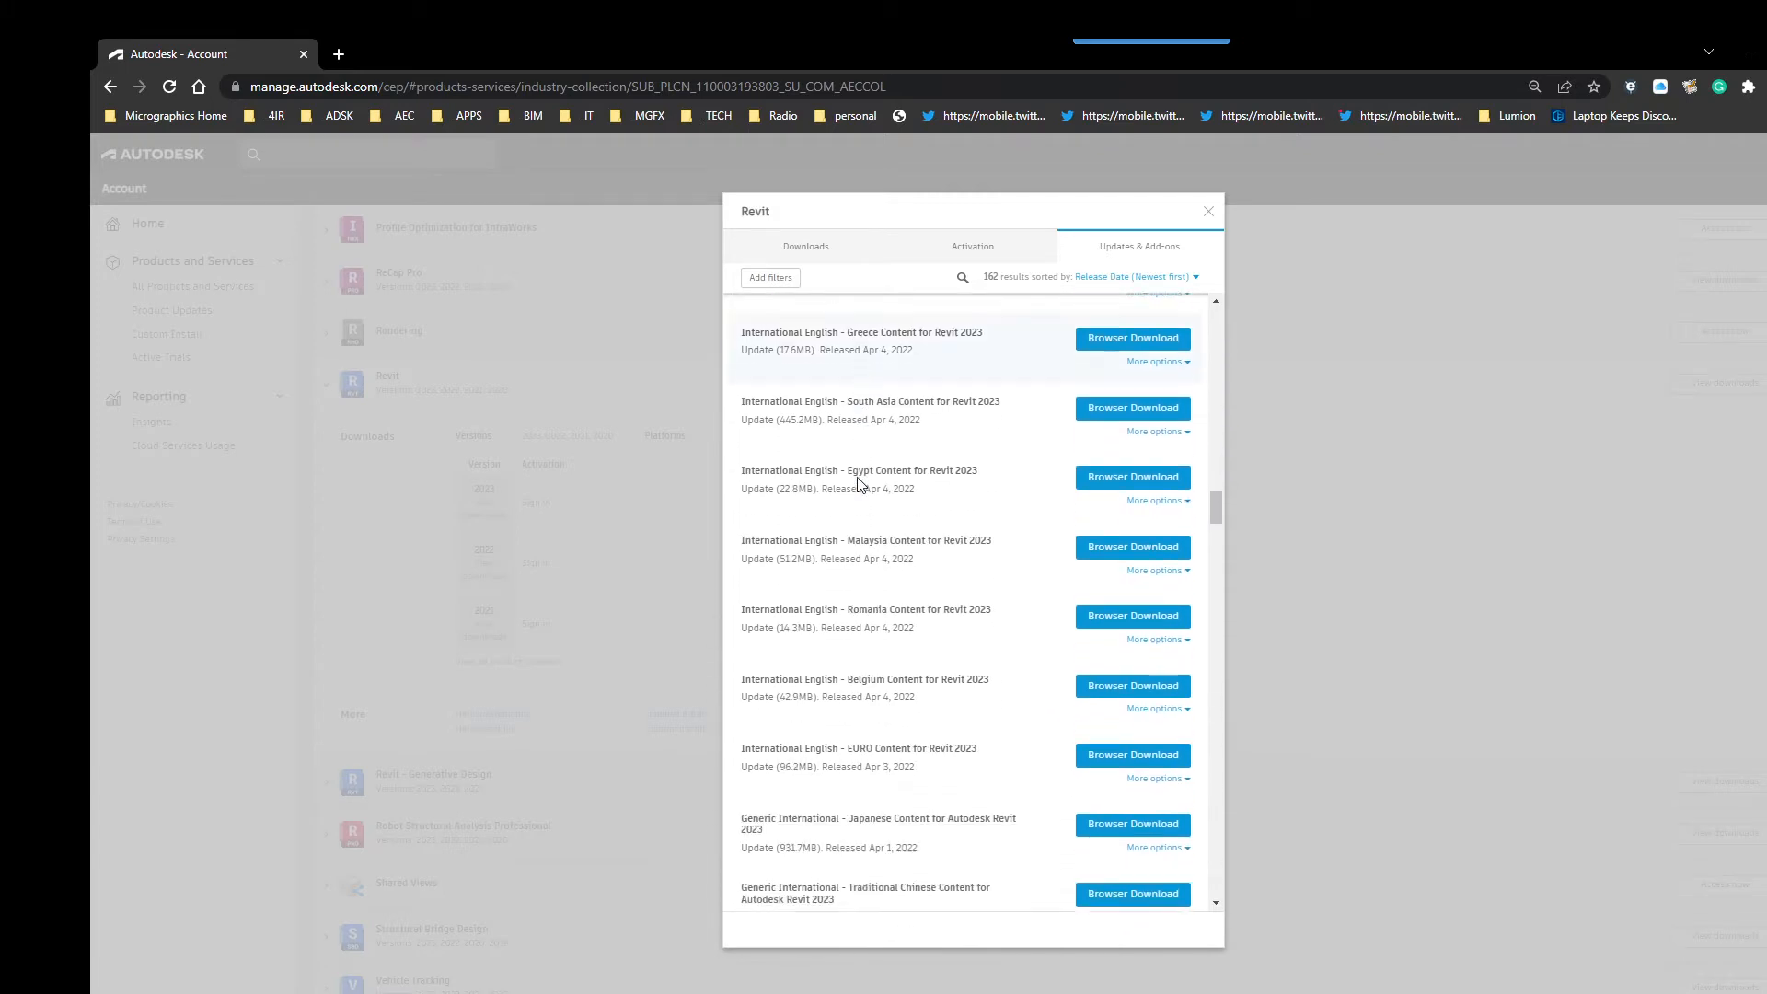
pyautogui.scroll(-4, 858, 482)
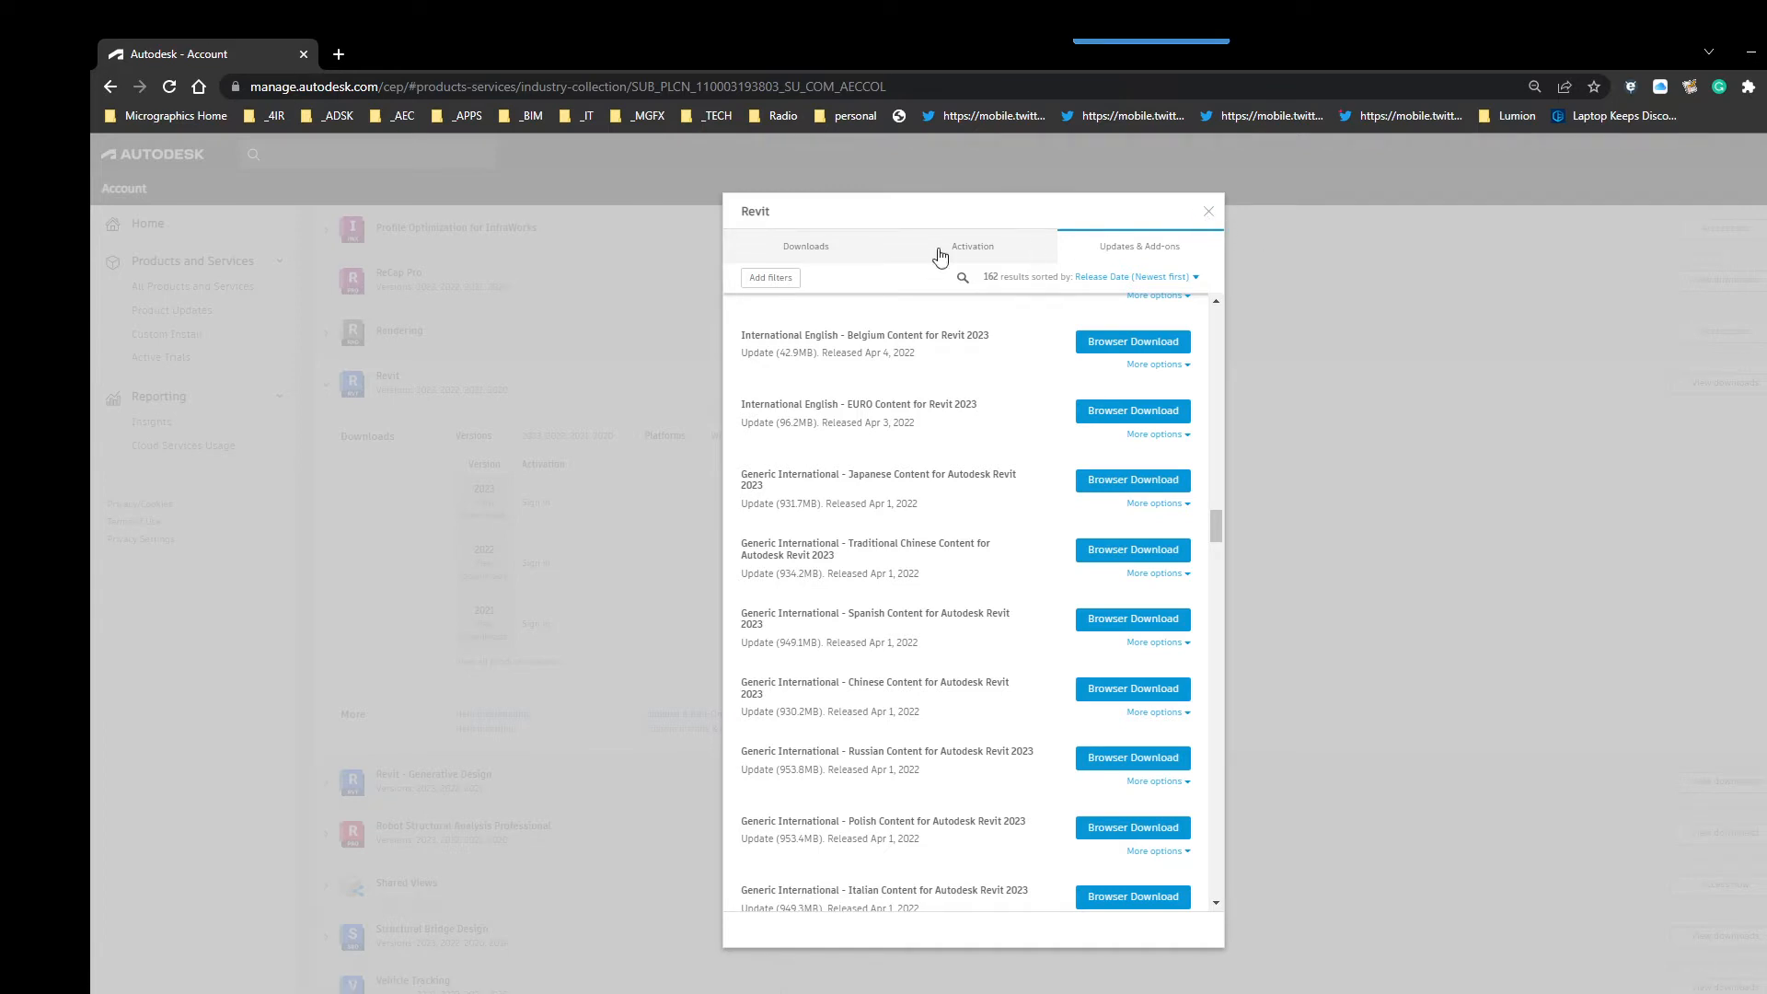
pyautogui.scroll(15, 986, 415)
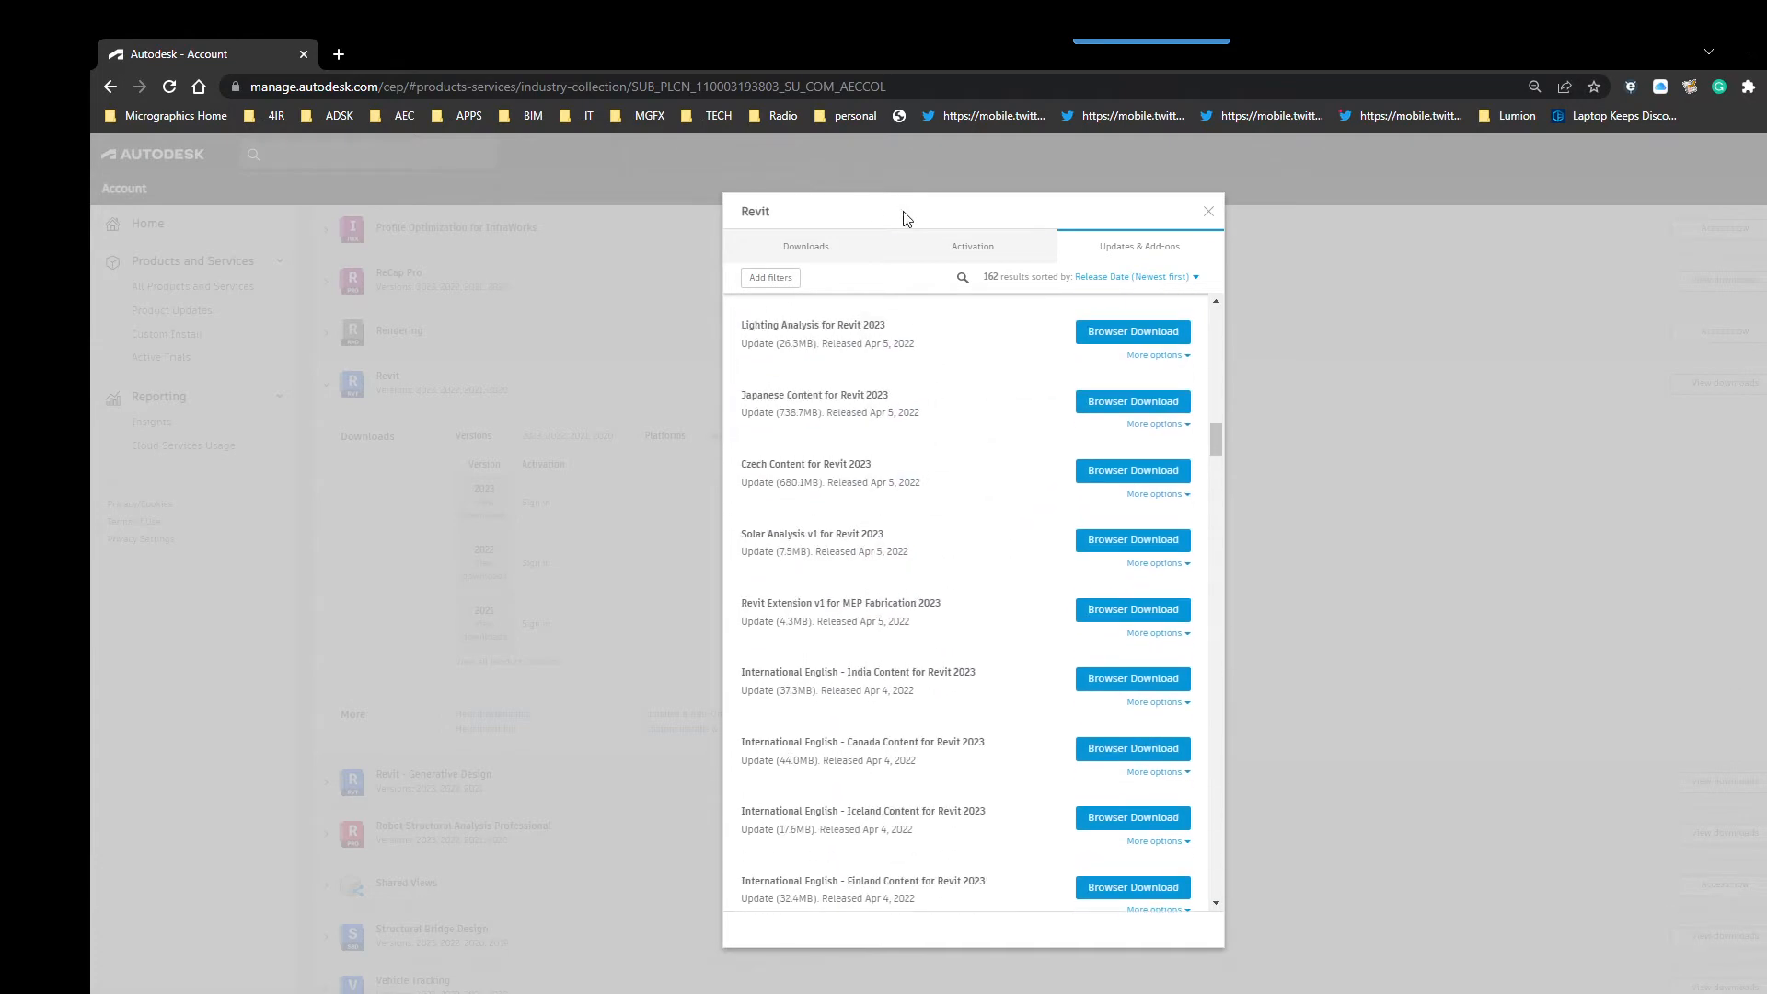
pyautogui.click(1209, 213)
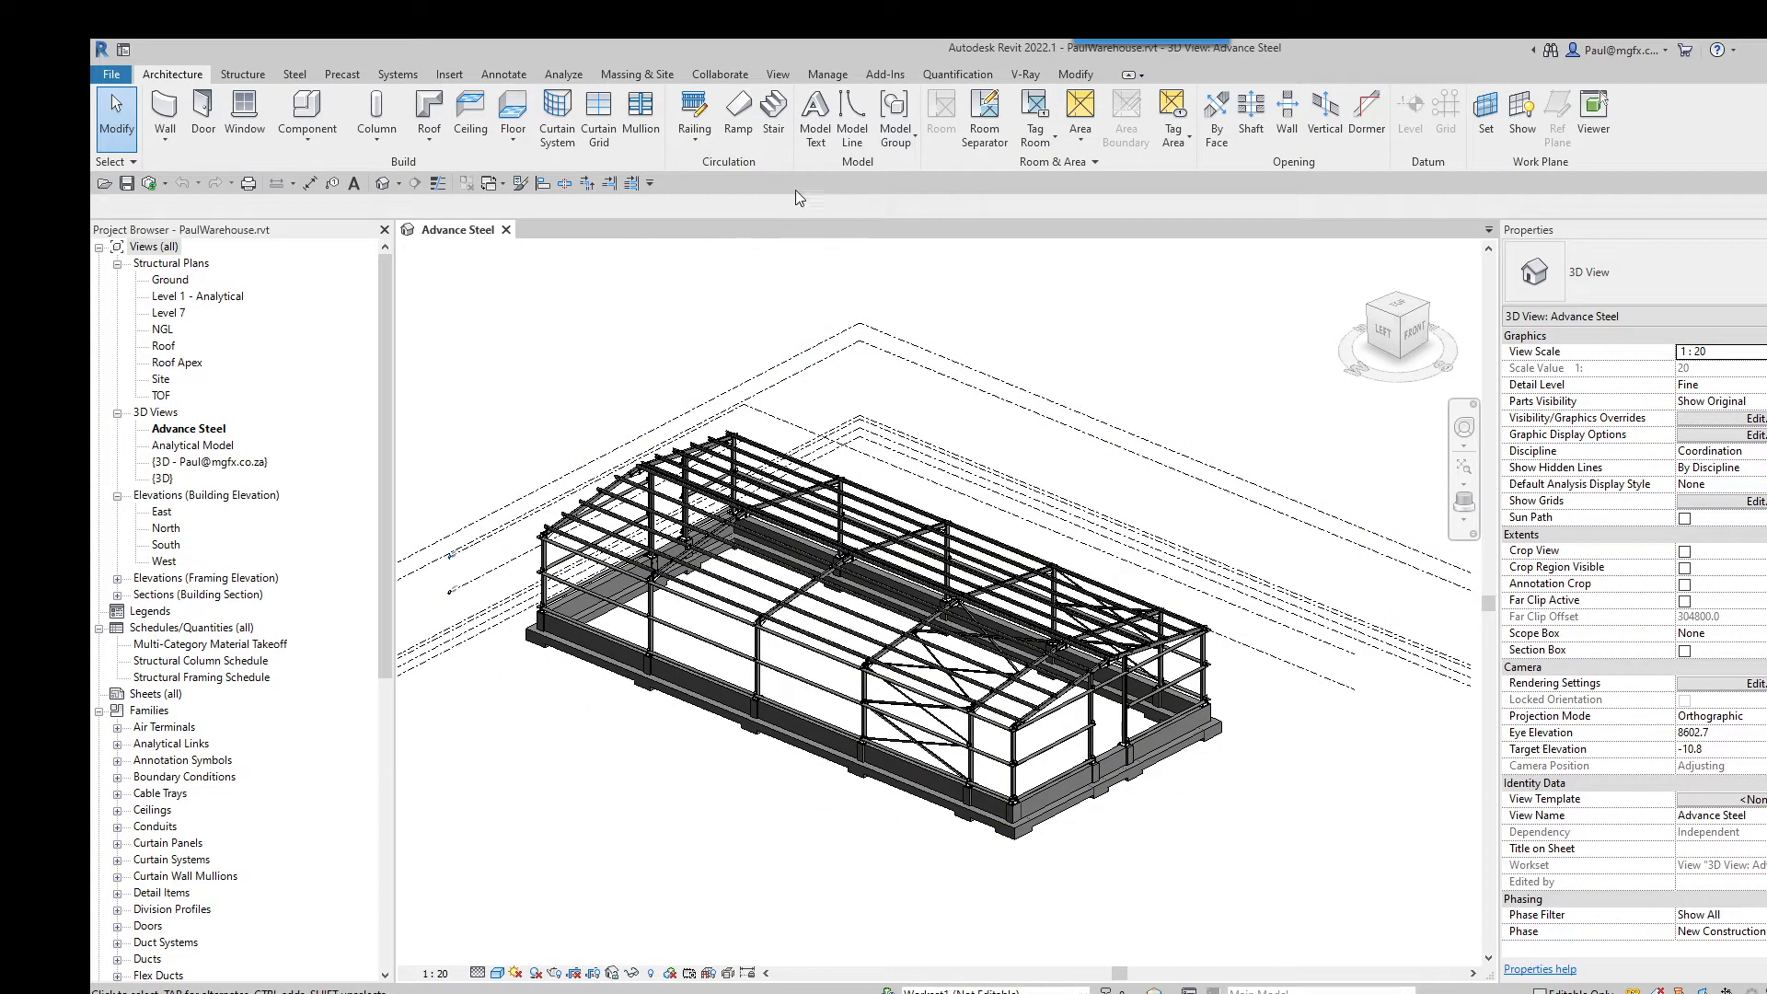
# Step: Switch to Revit, open the Advance Steel Extension settings and select the library path C:\ProgramData\Autodesk\RVT 2022\Libraries
pyautogui.click(878, 79)
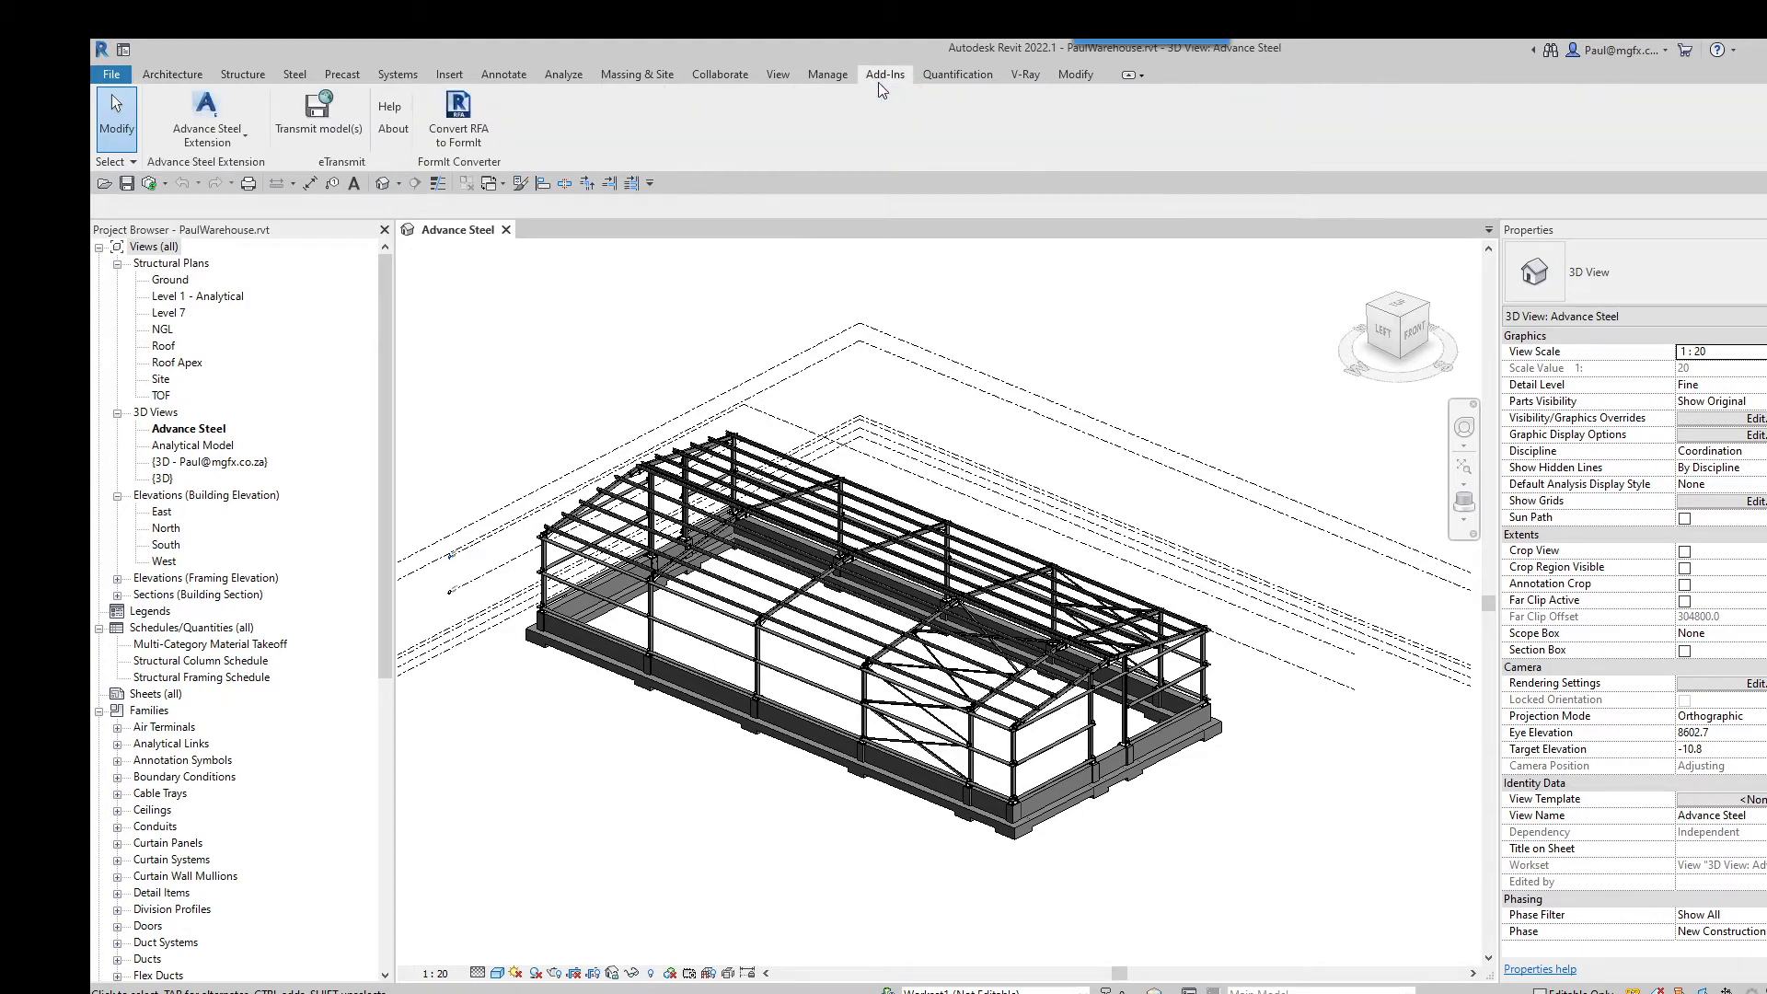
pyautogui.click(243, 141)
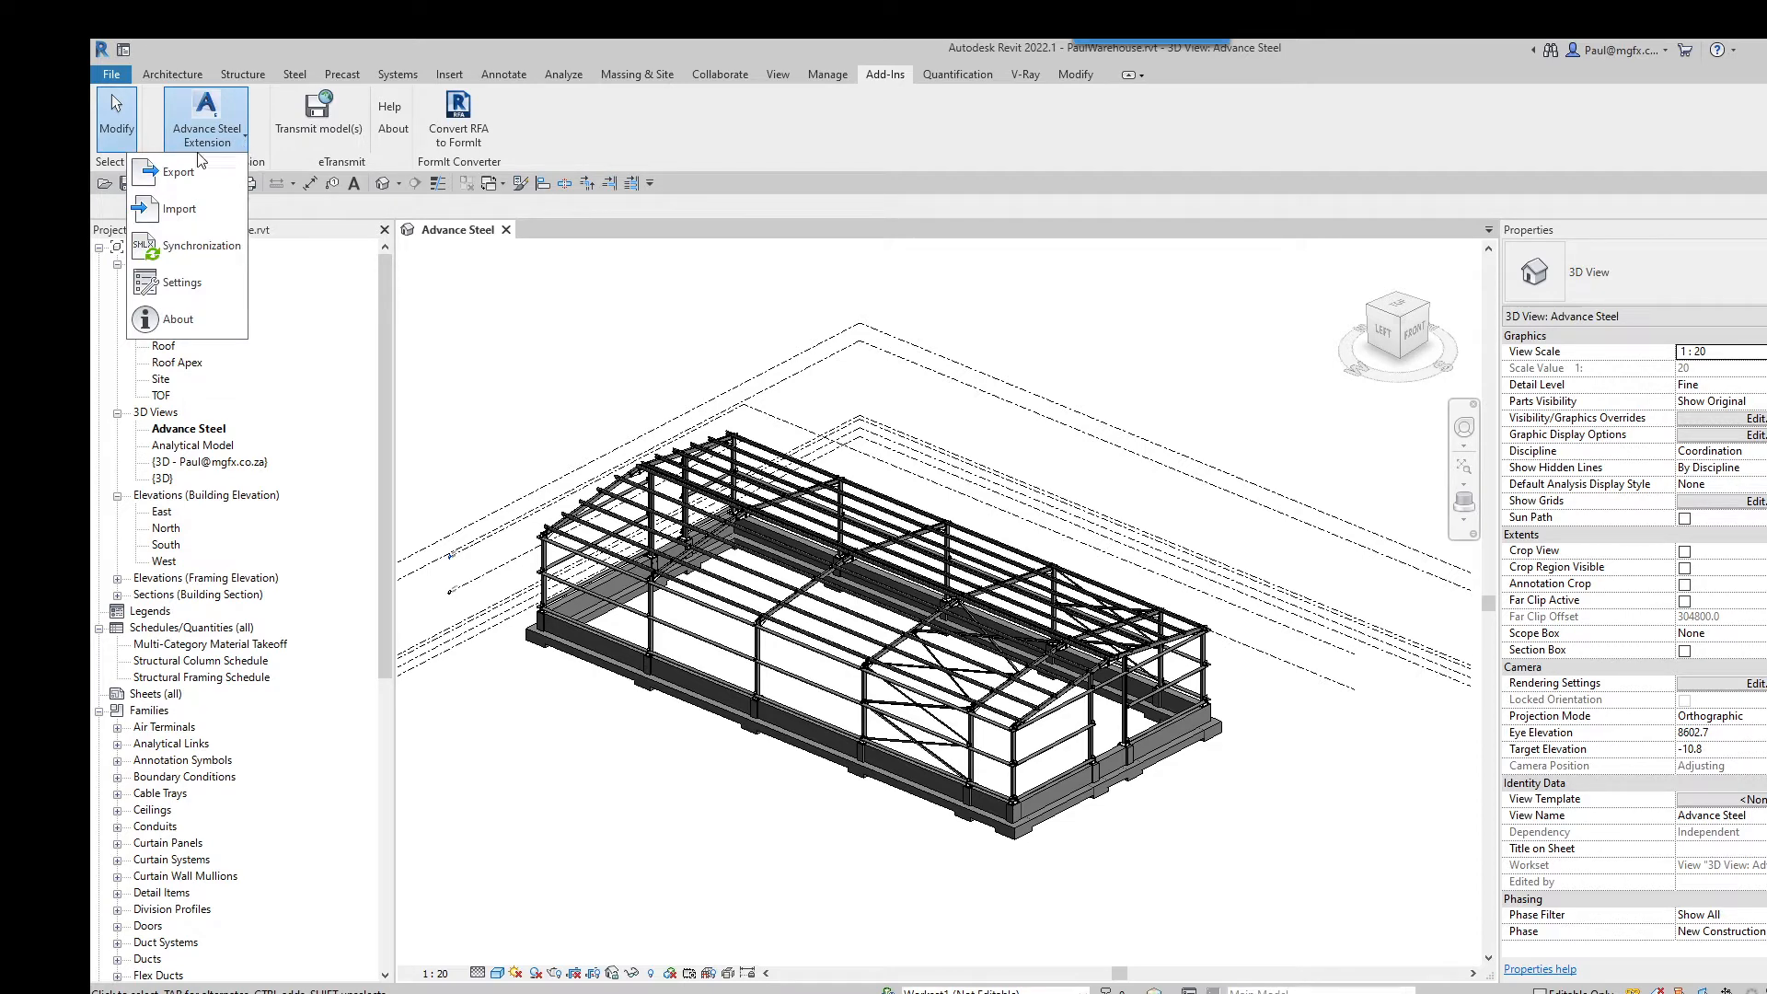
pyautogui.click(183, 285)
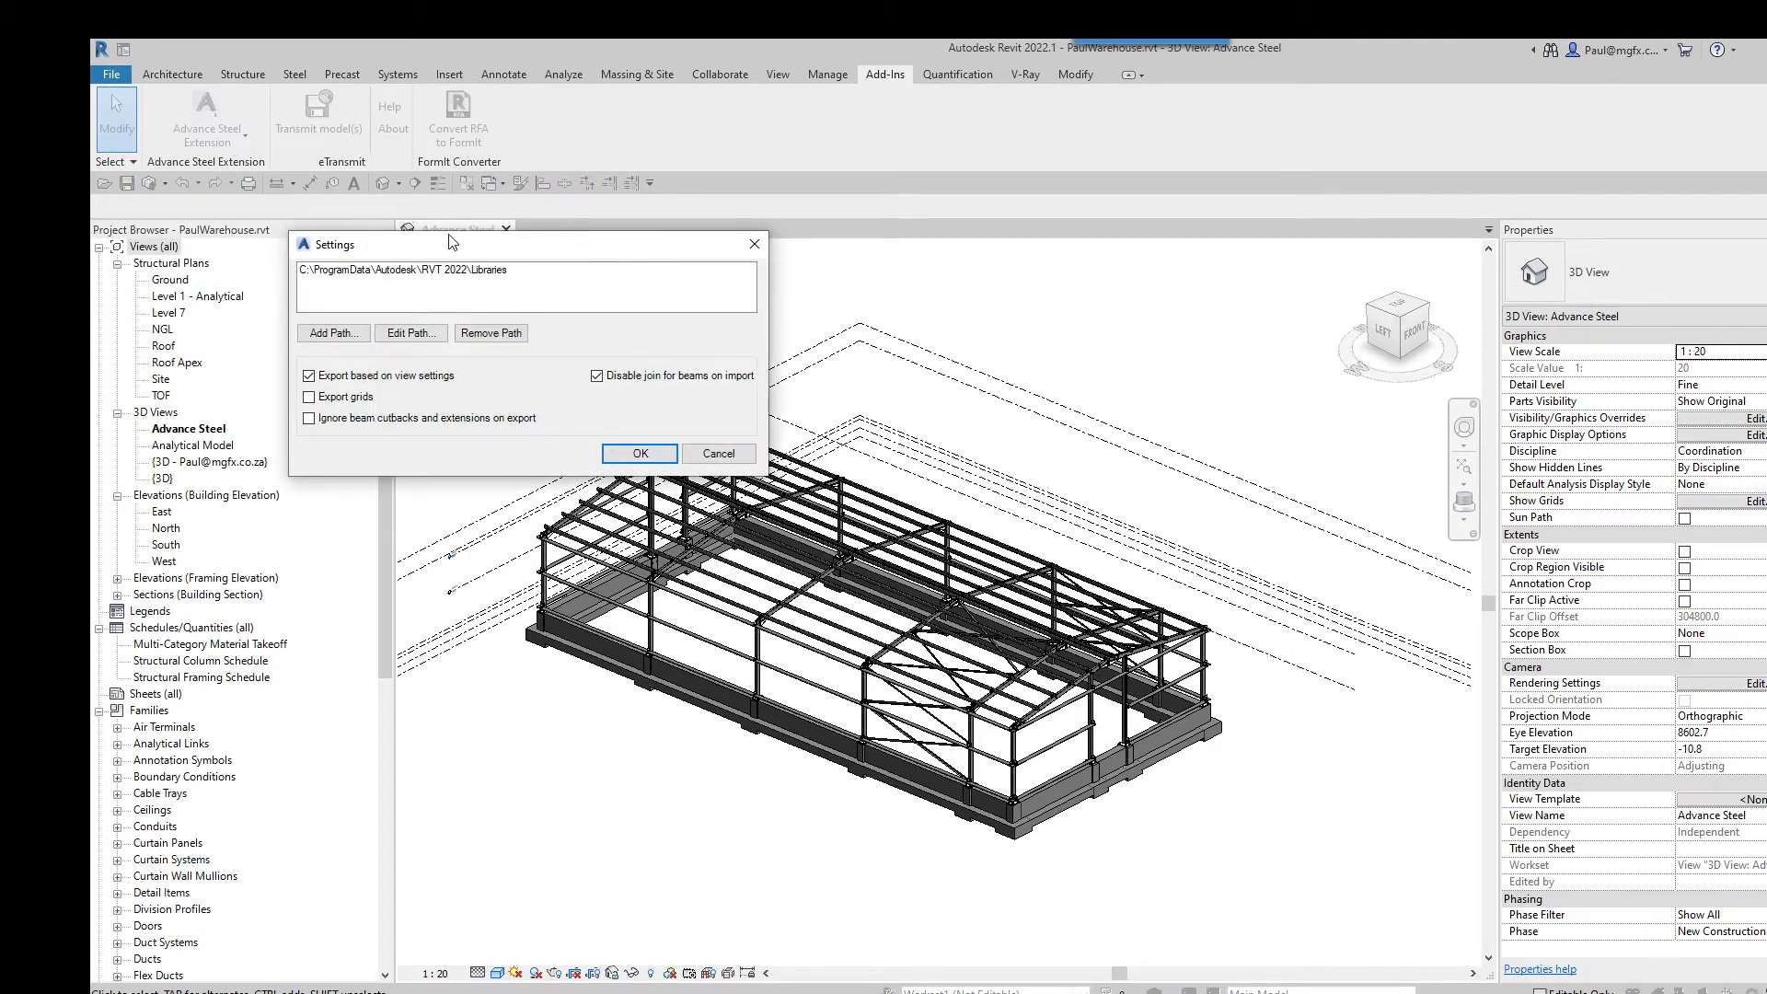
pyautogui.moveTo(451, 242); pyautogui.dragTo(633, 293)
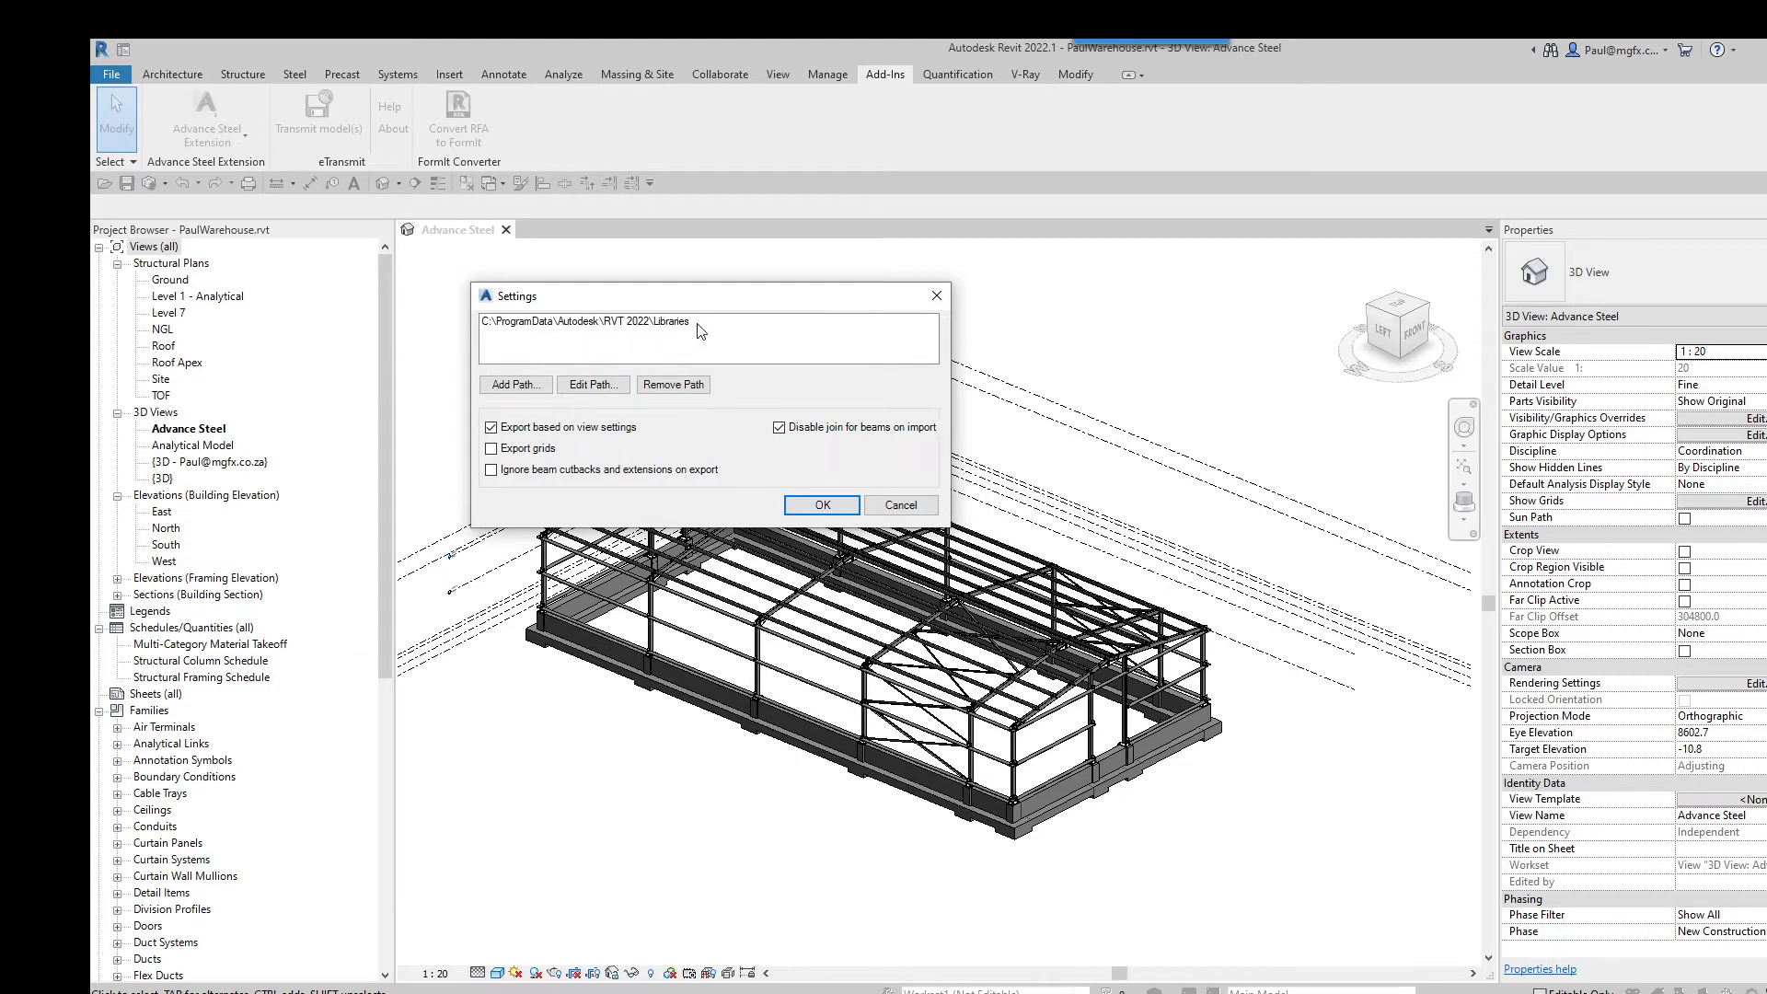
pyautogui.click(700, 326)
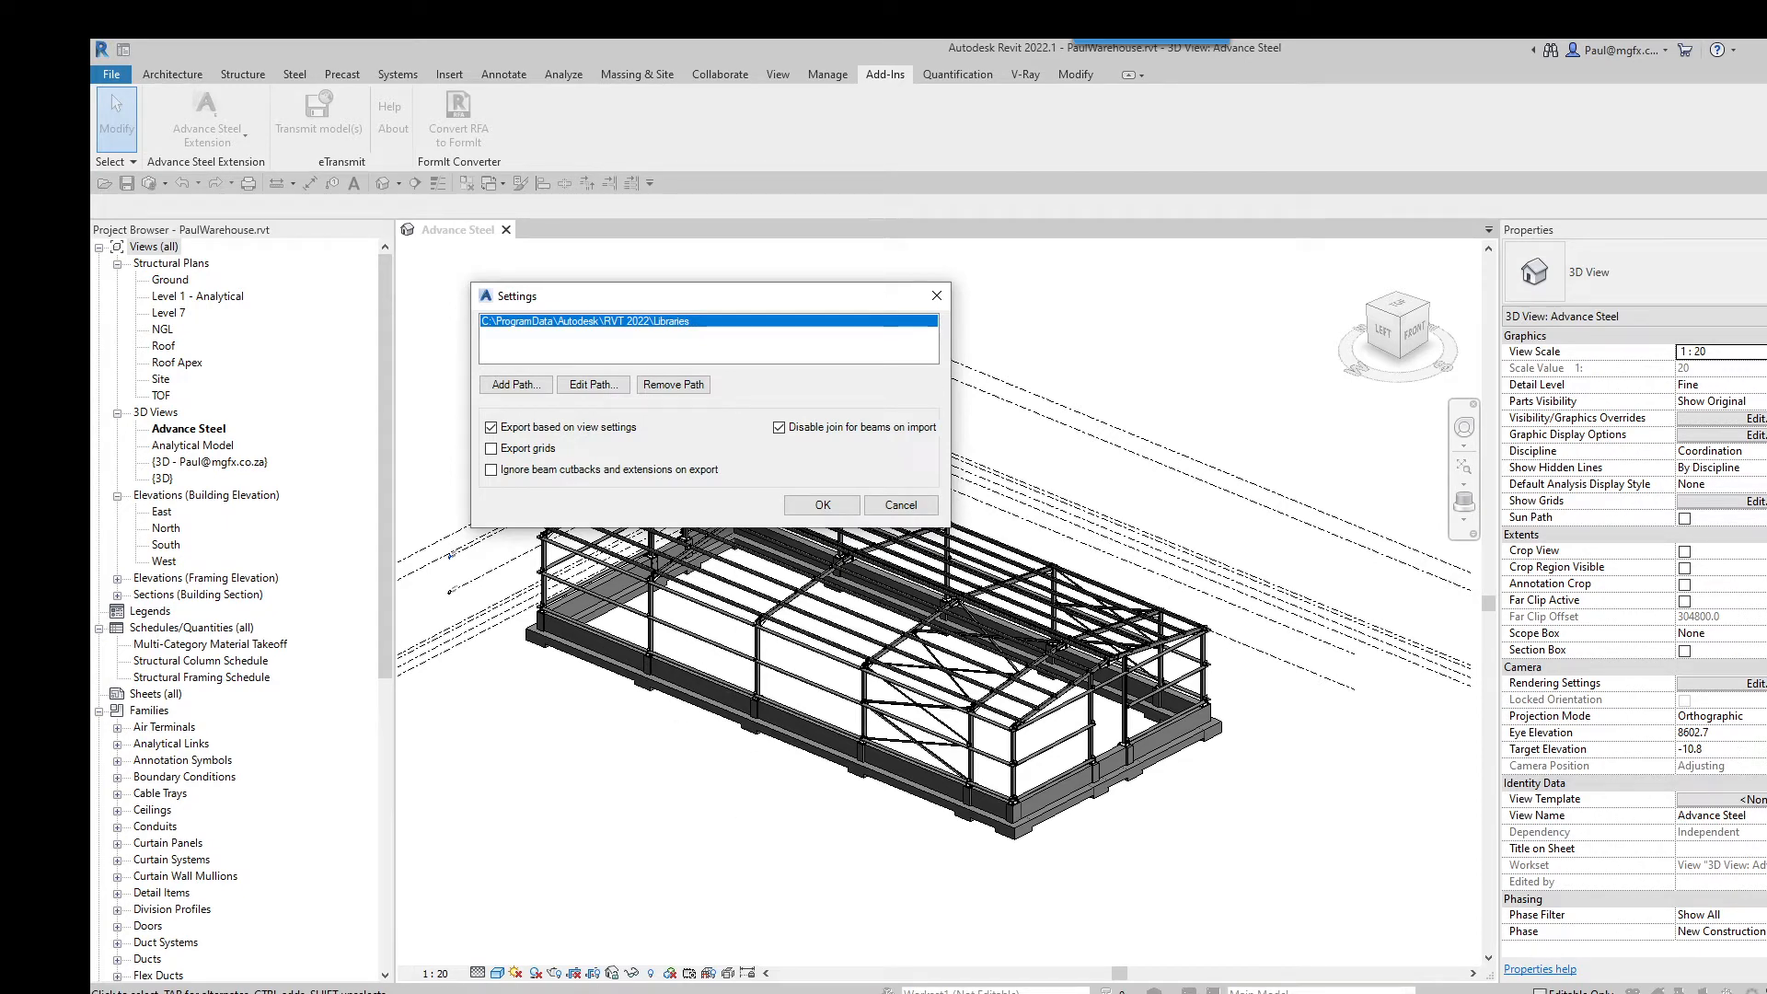
# Step: Switch to File Explorer and examine the English library folder of RVT 2022 and its South Africa subfolder
pyautogui.click(686, 941)
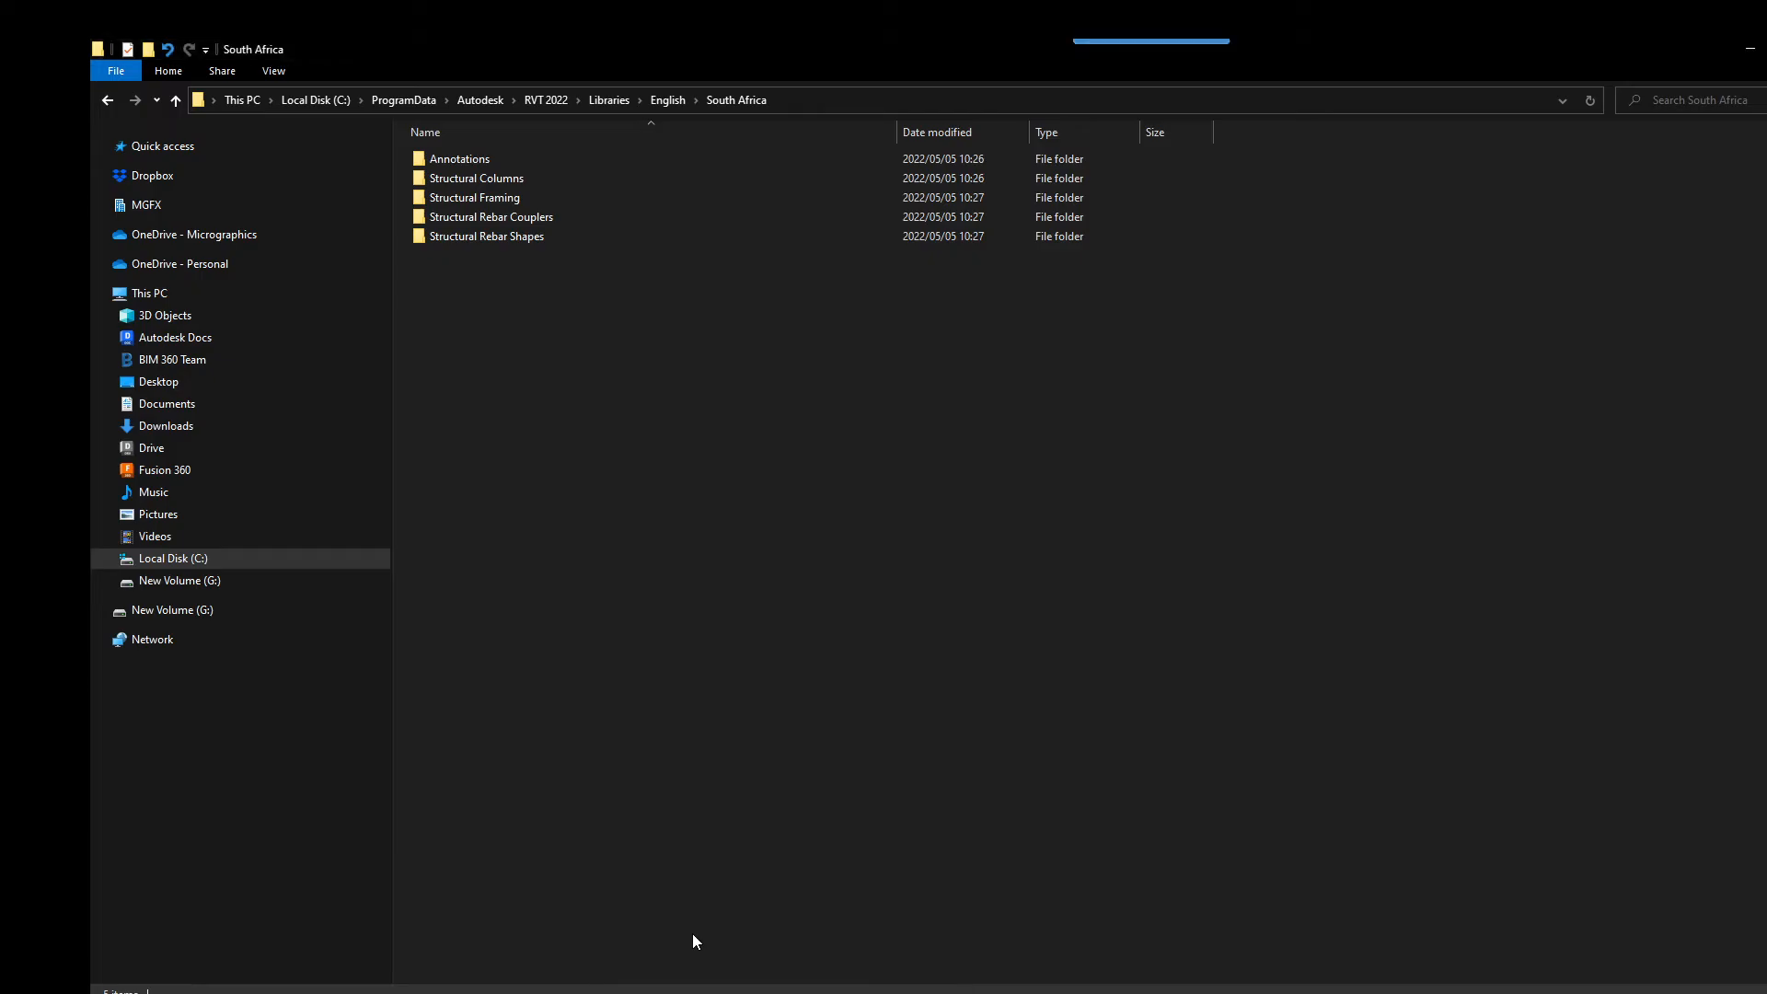
pyautogui.click(668, 100)
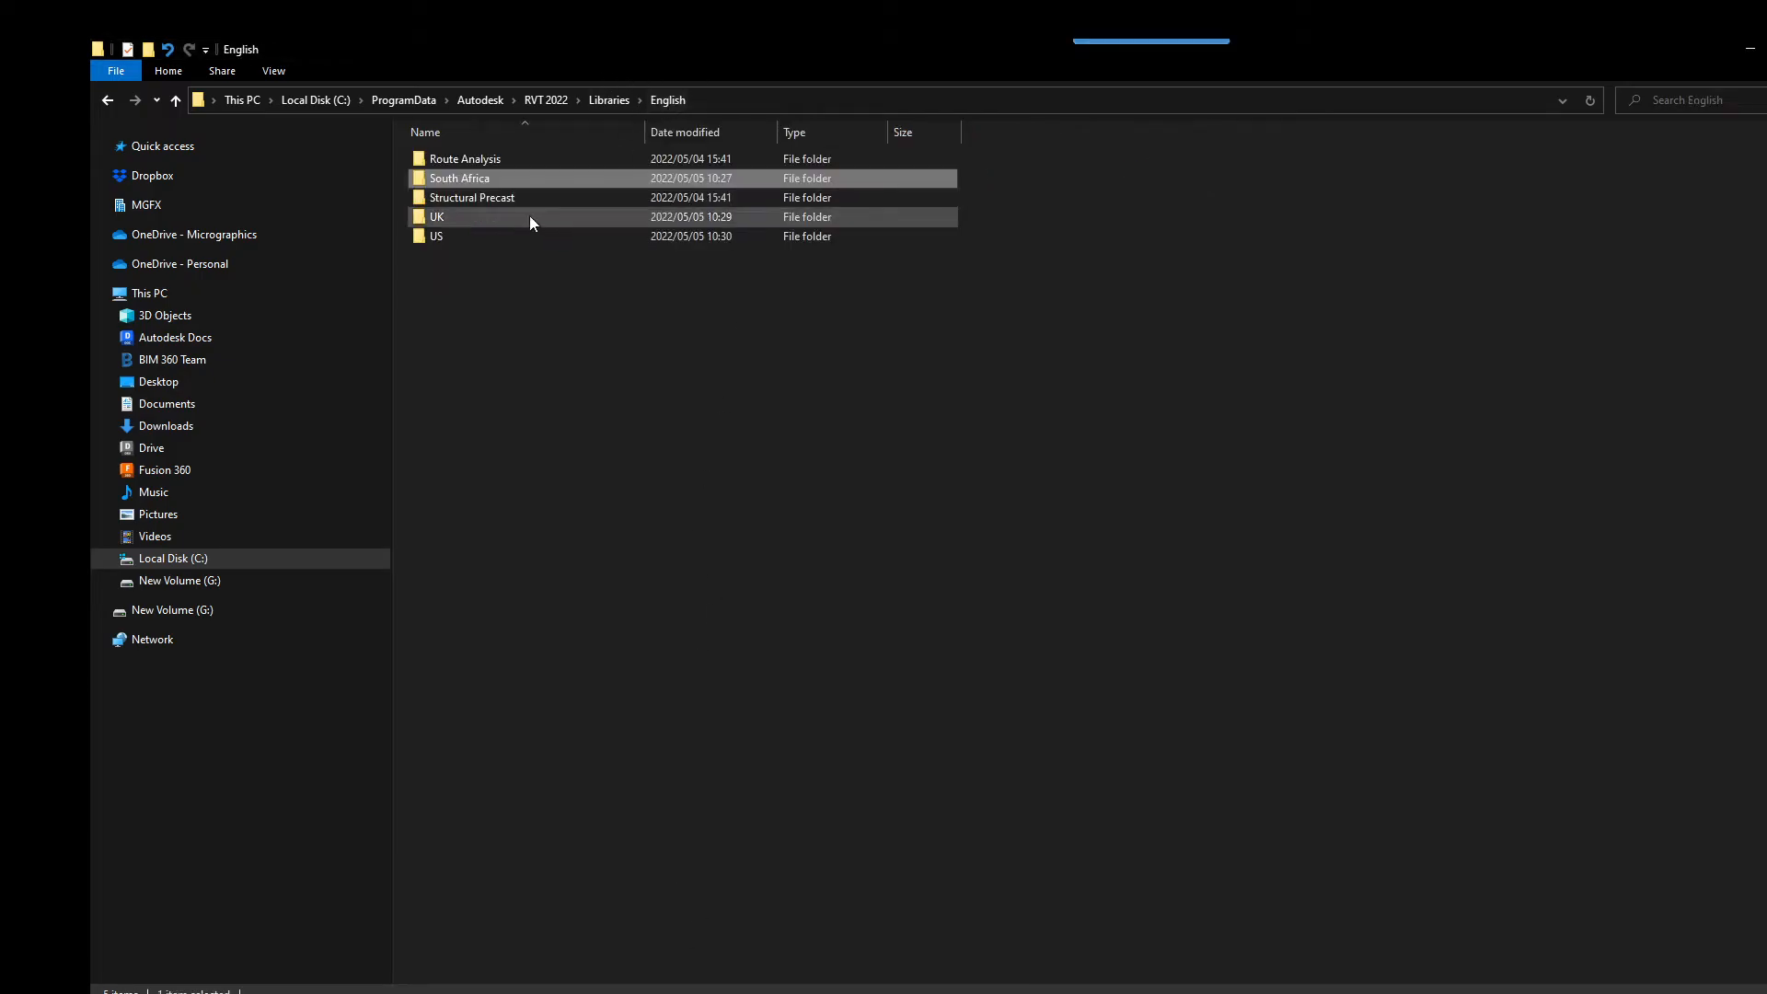
pyautogui.doubleClick(457, 180)
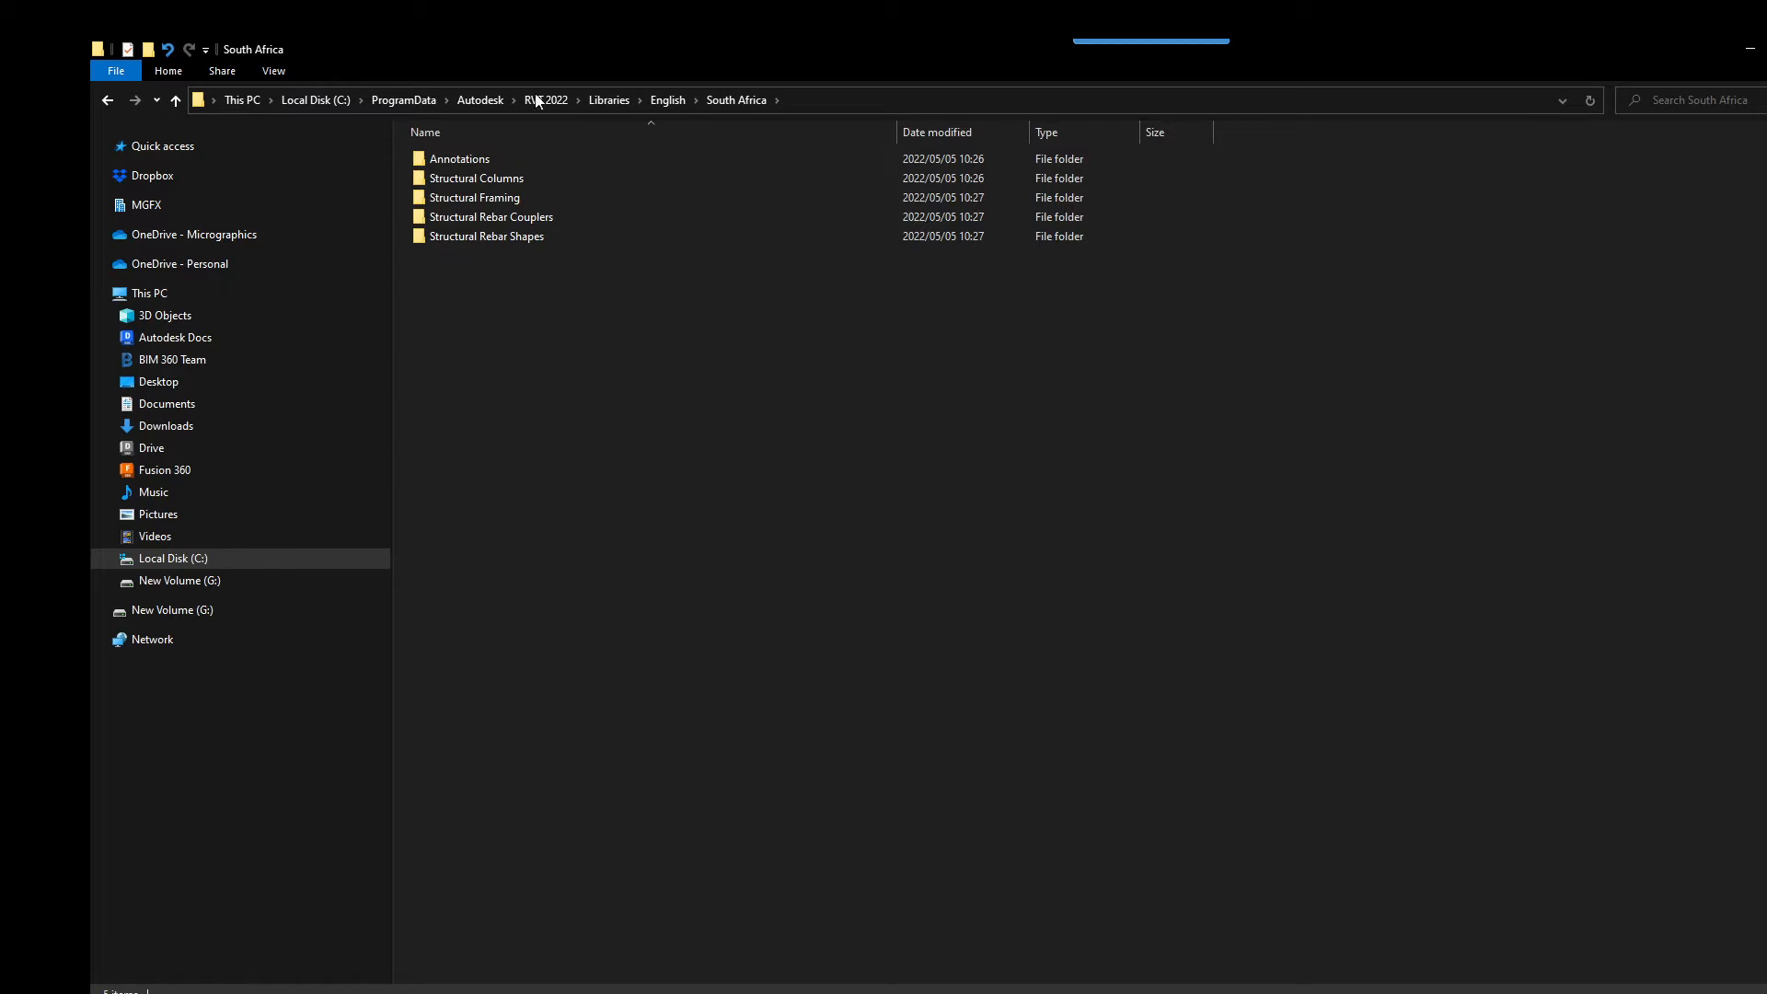
# Step: Switch to the browser, search the web in a new tab for "autodesk revit 2022 content download" and open the Autodesk Revit 2022 Content page
pyautogui.hotkey('alt', 'Tab')
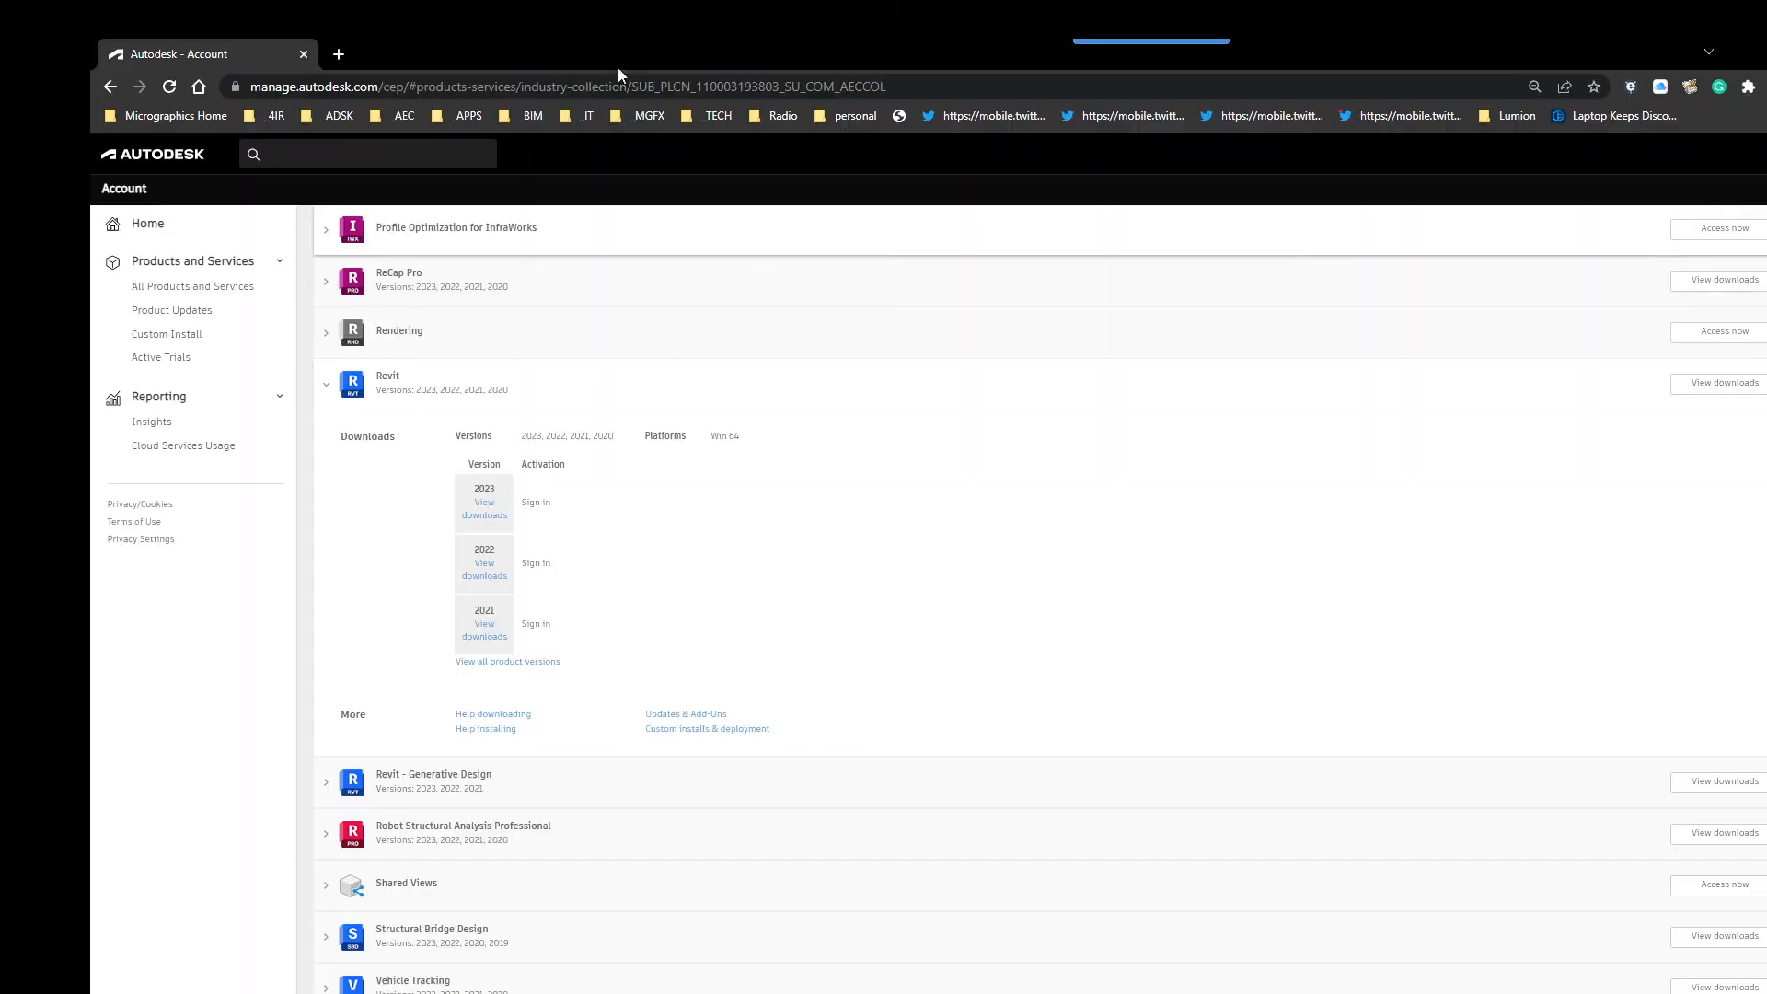
pyautogui.click(337, 55)
pyautogui.write('a')
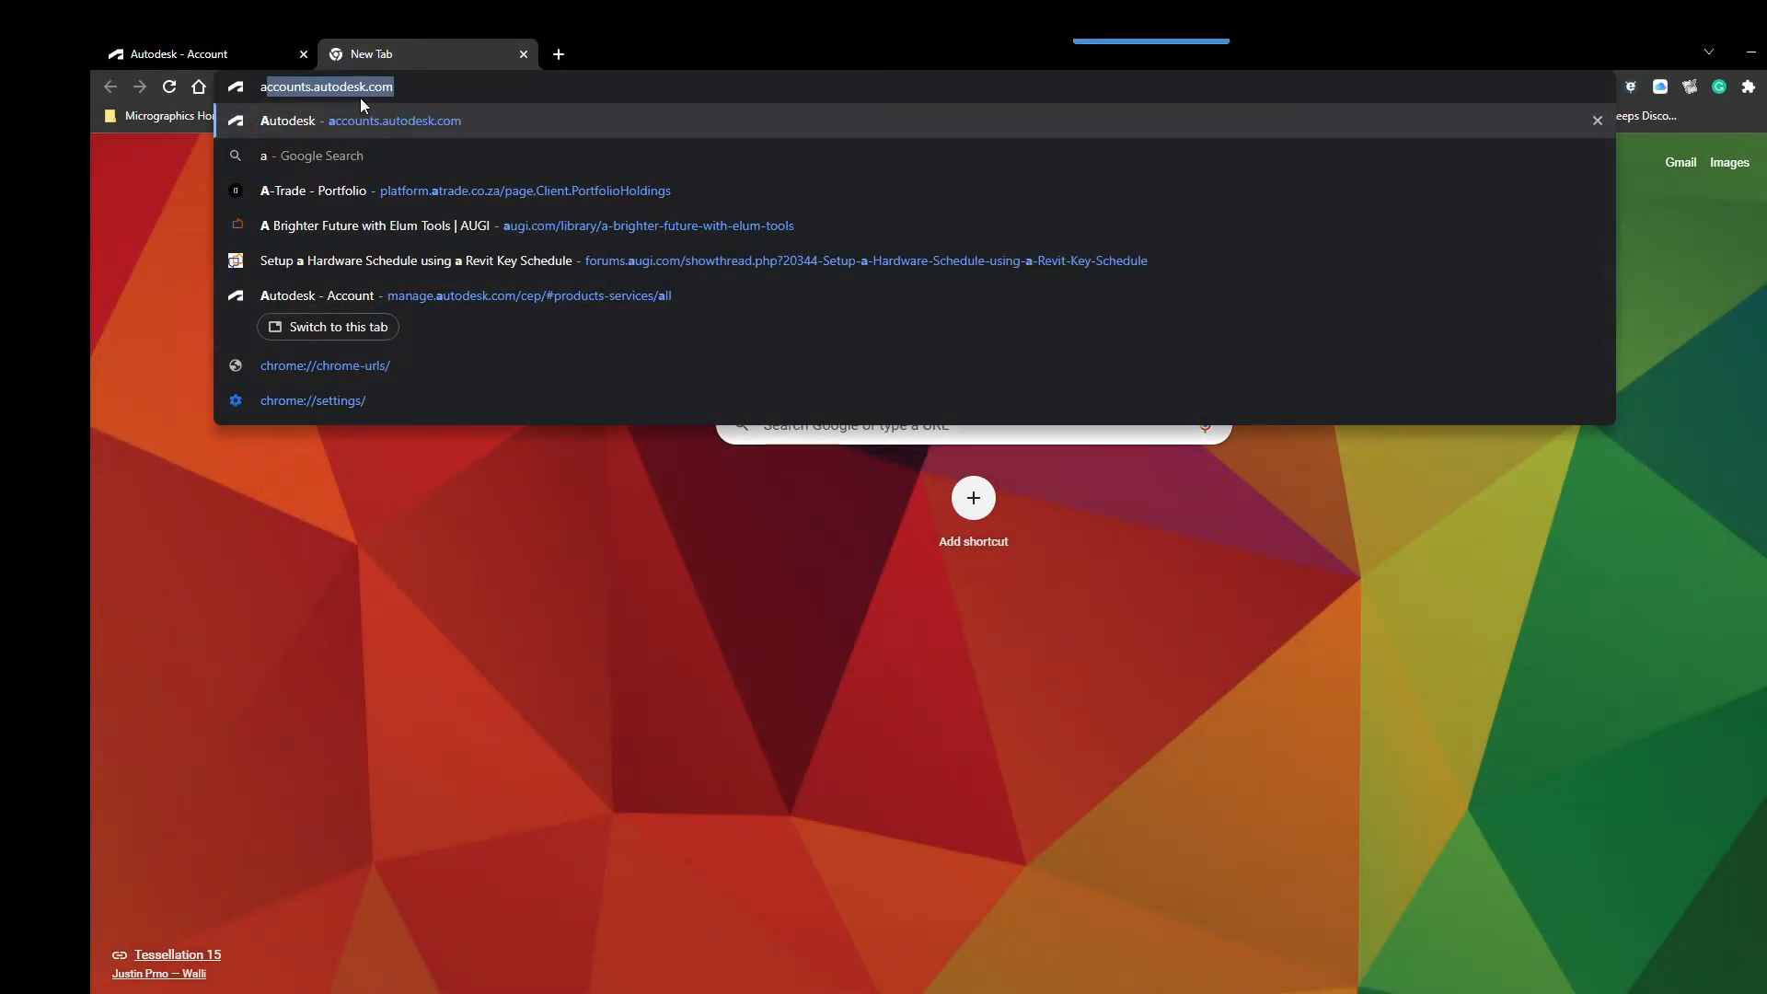
pyautogui.write('utodesk ')
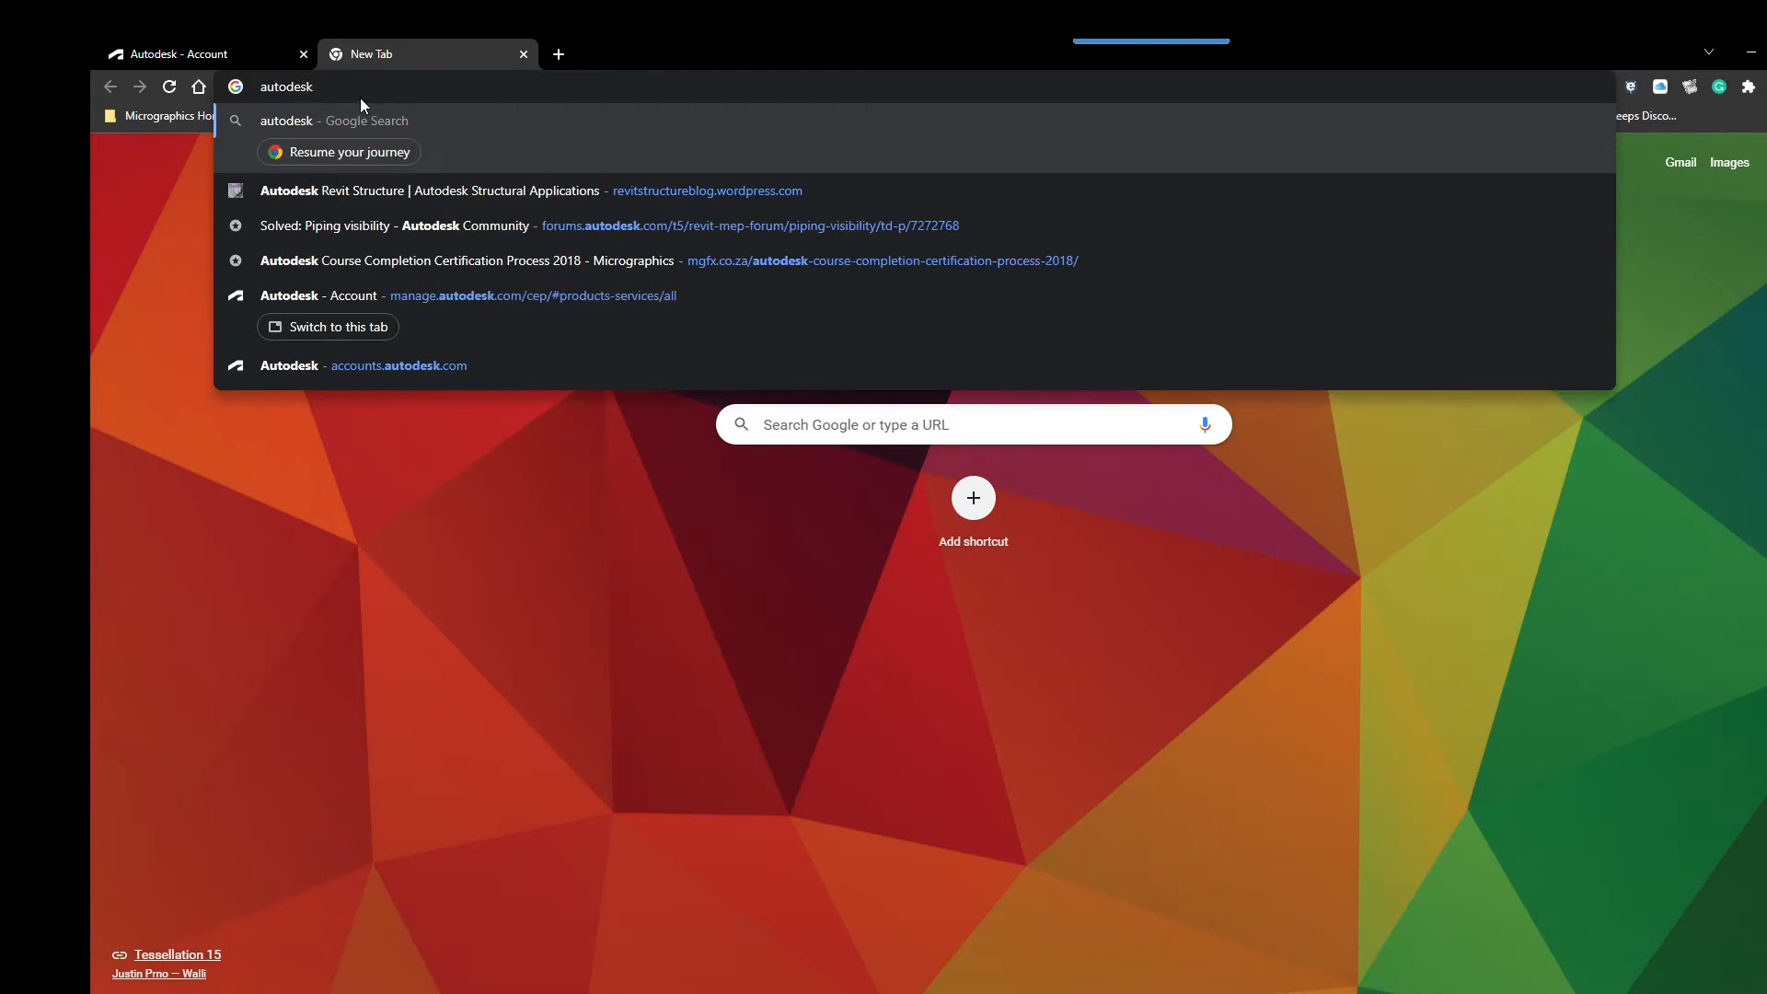
pyautogui.write('re')
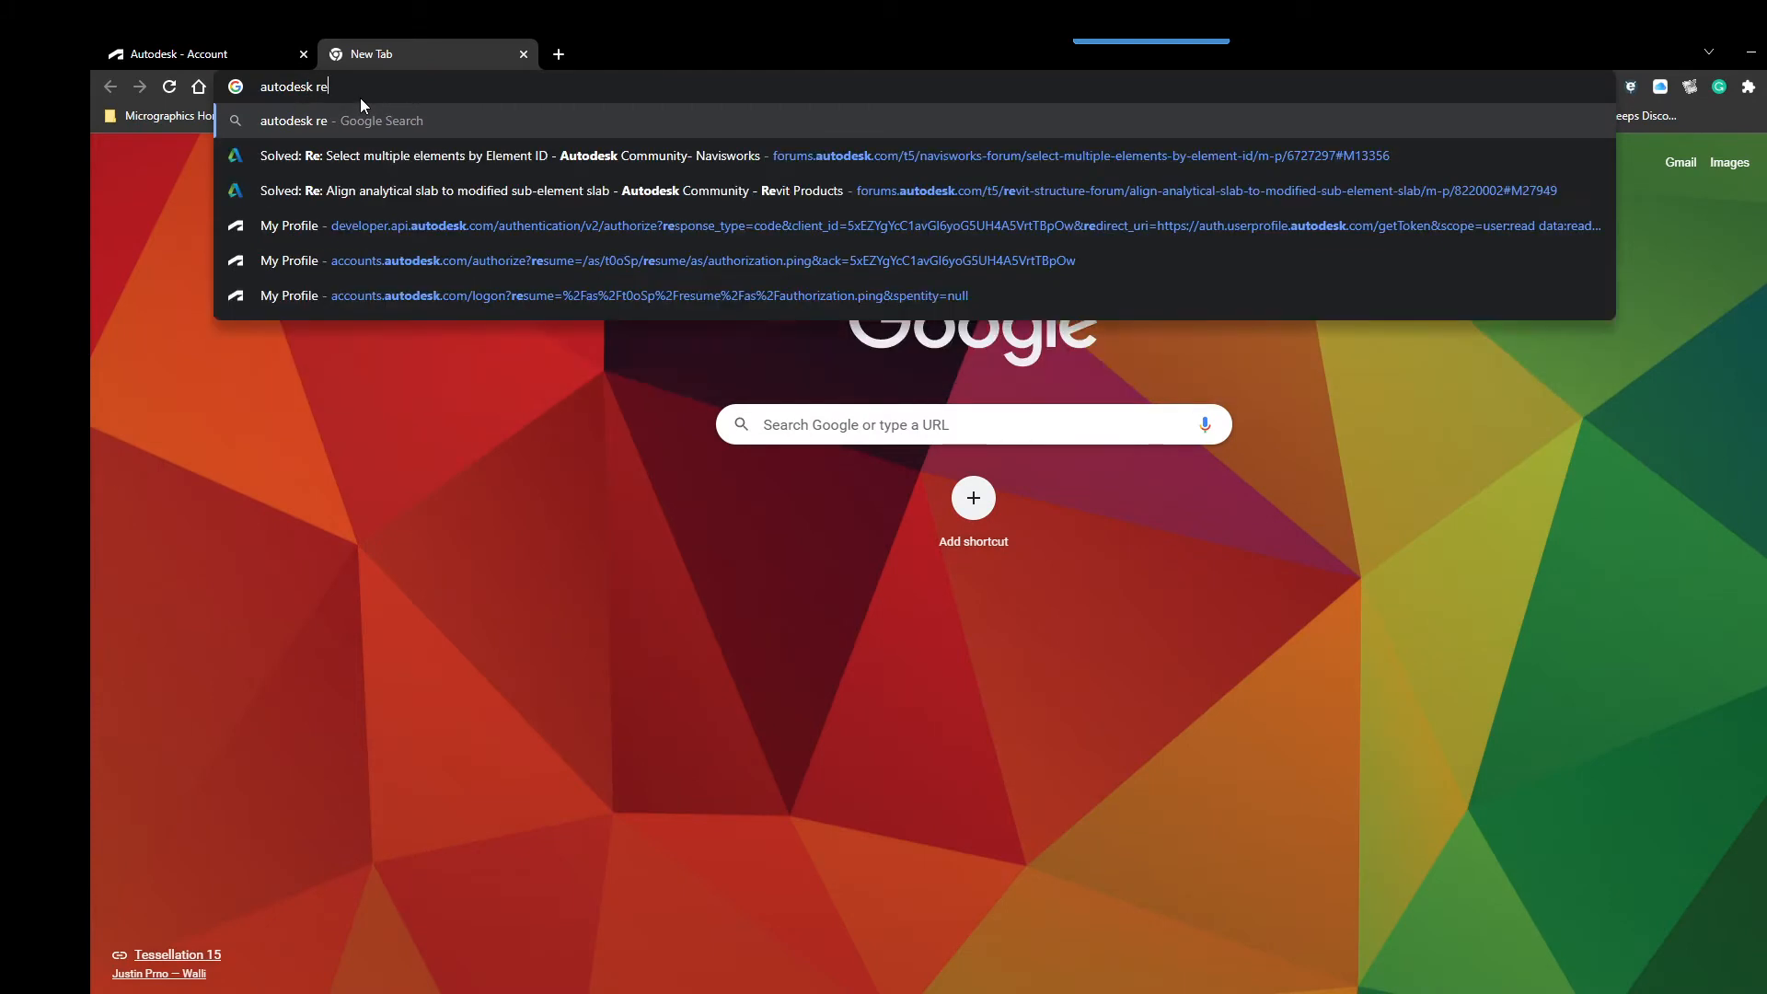
pyautogui.write('vit 20')
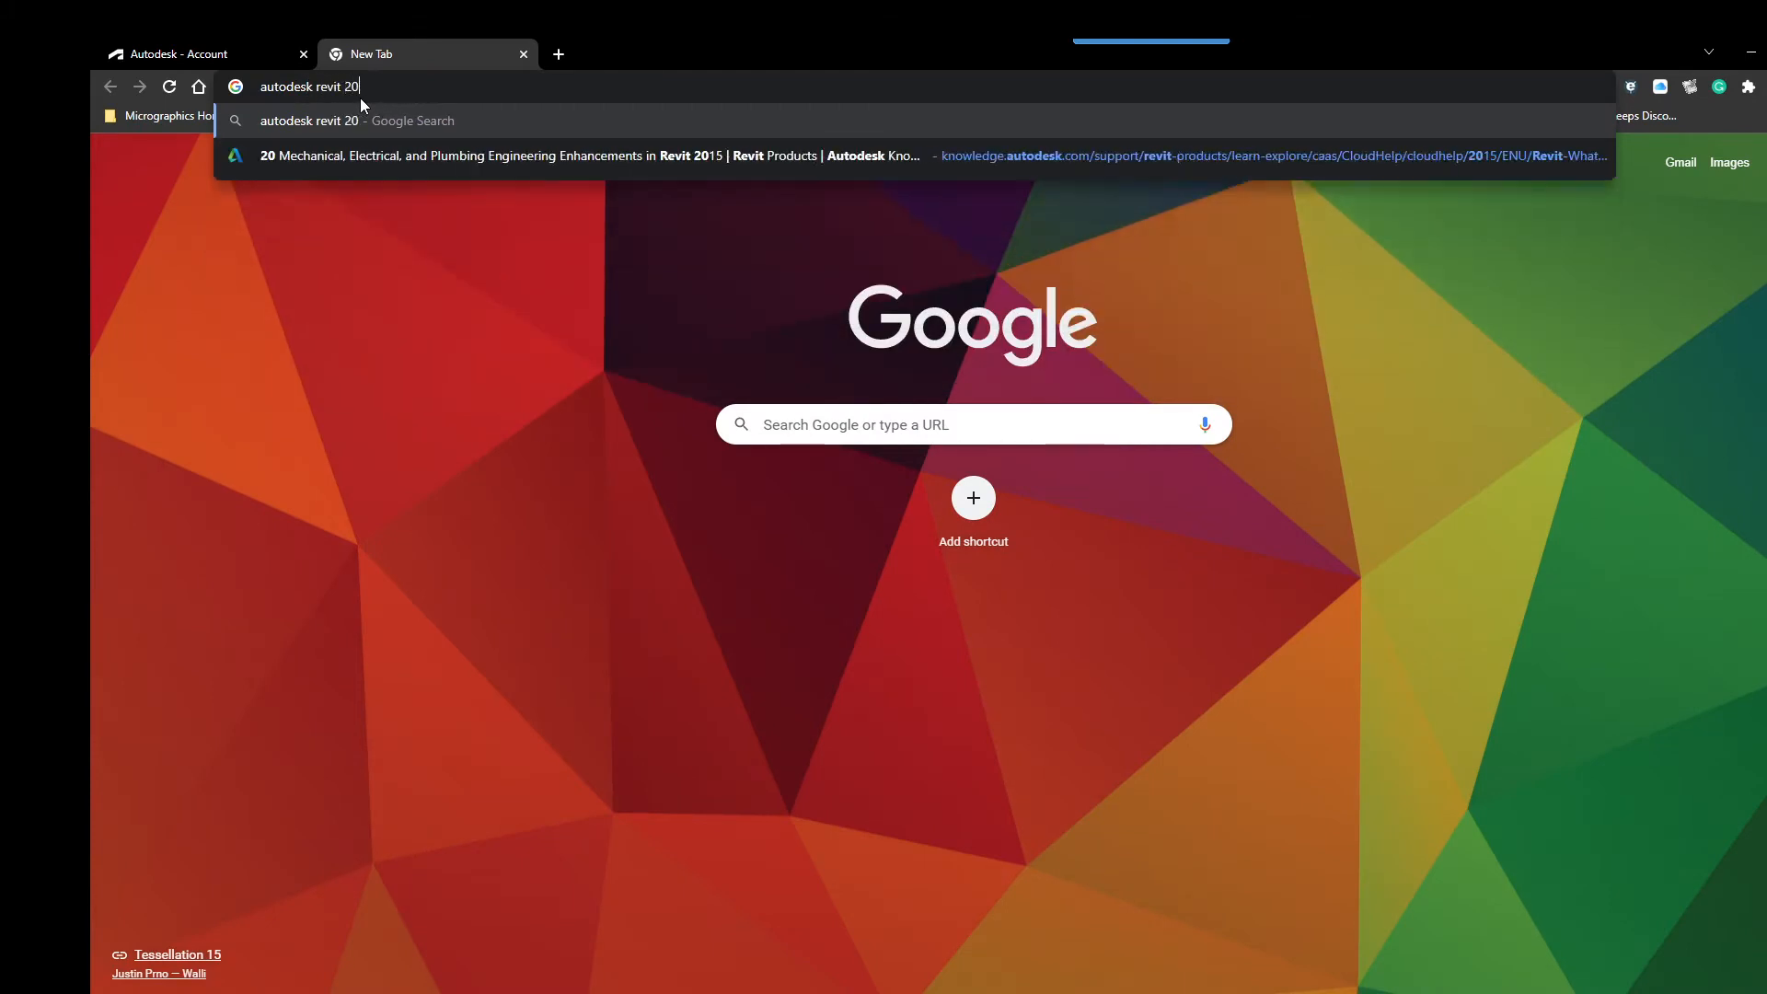
pyautogui.write('22 conten')
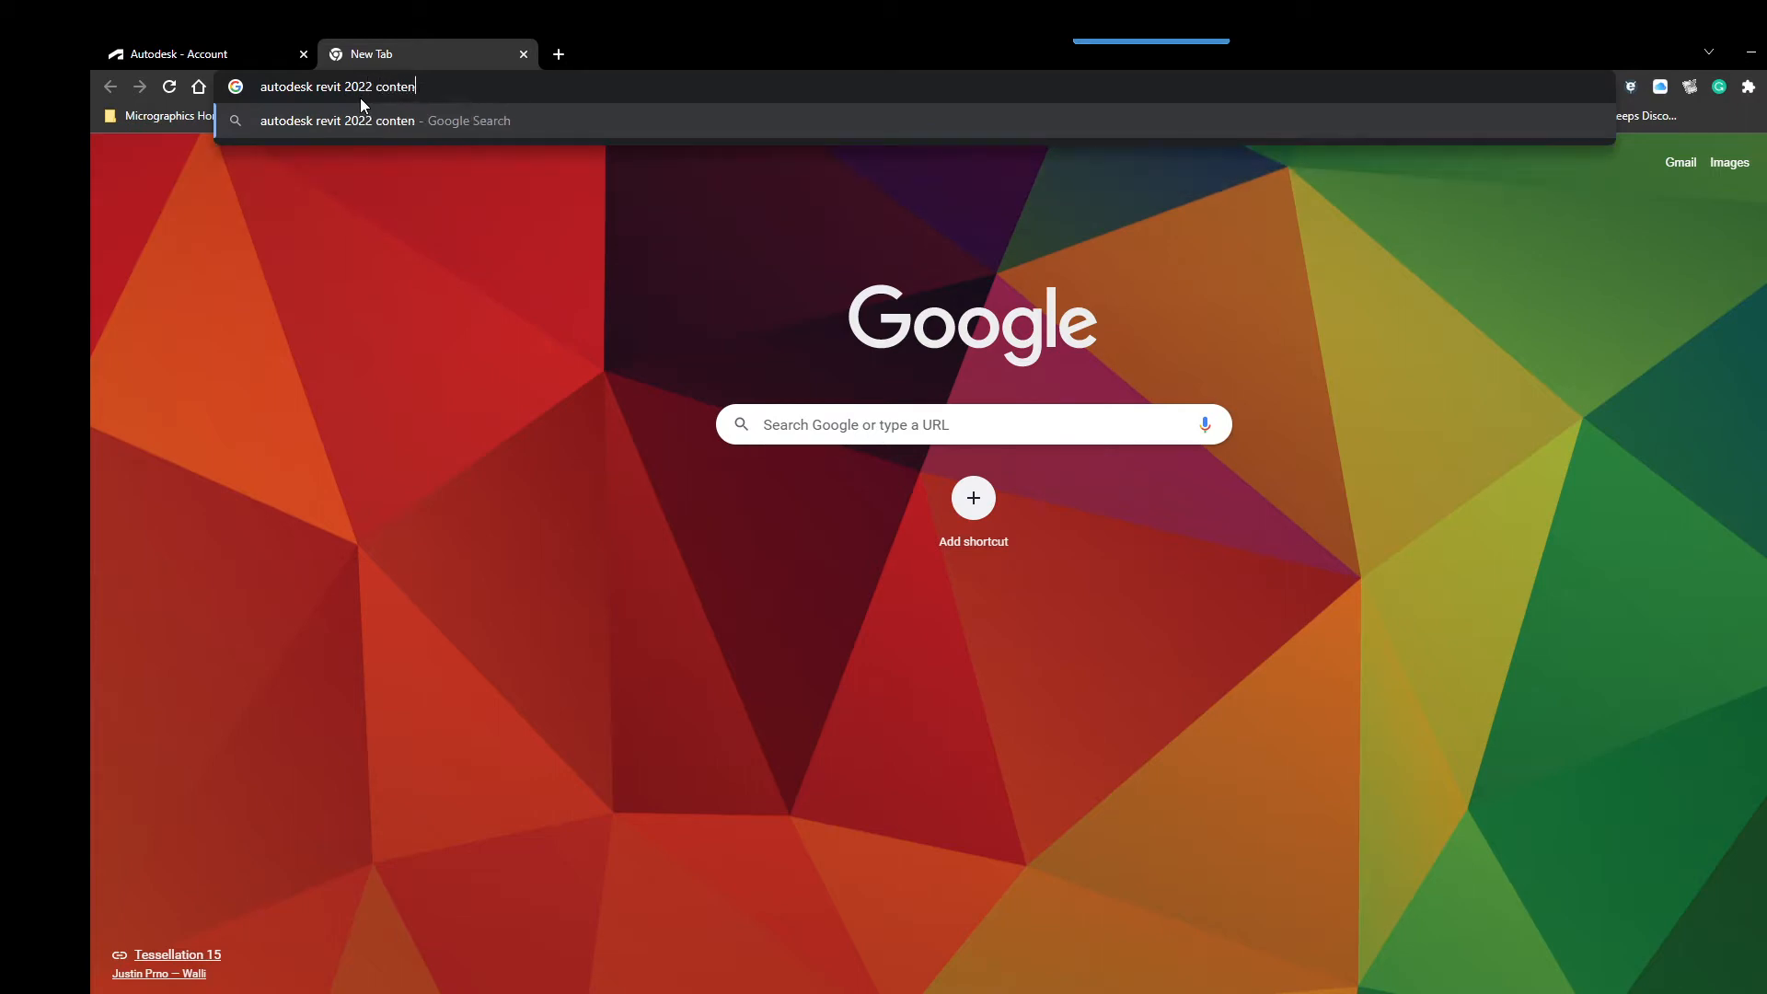
pyautogui.write('t download')
pyautogui.press('Return')
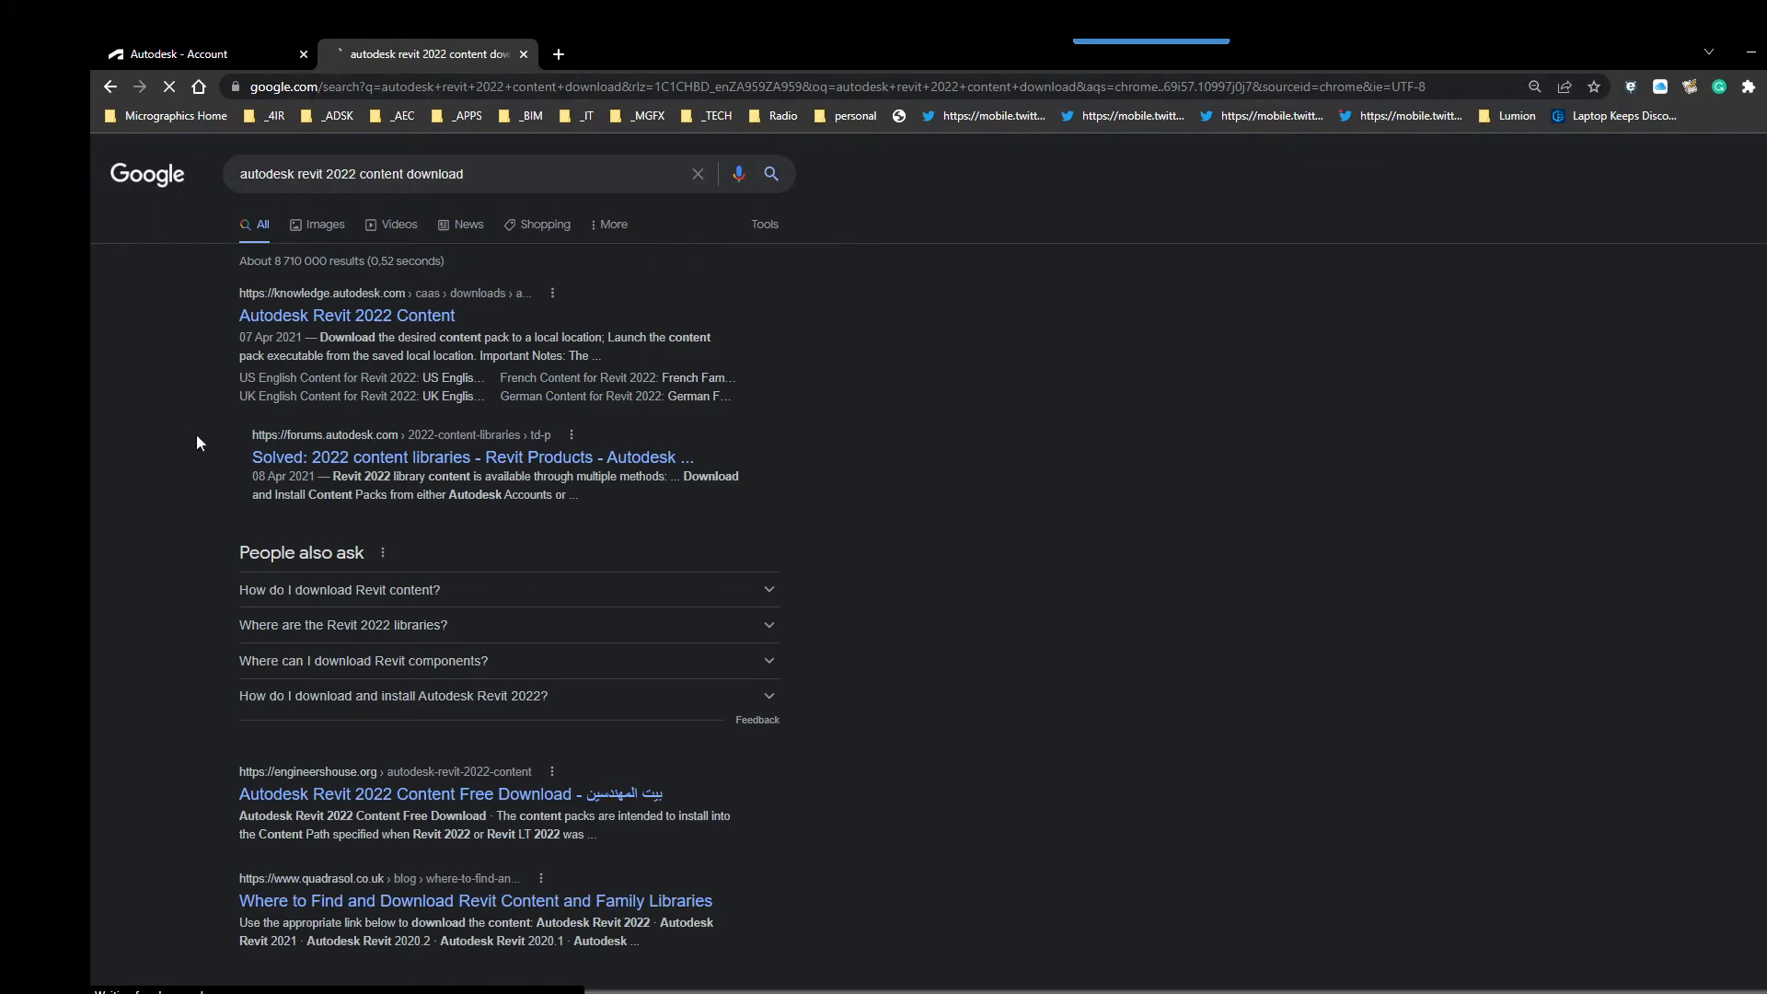
pyautogui.click(376, 329)
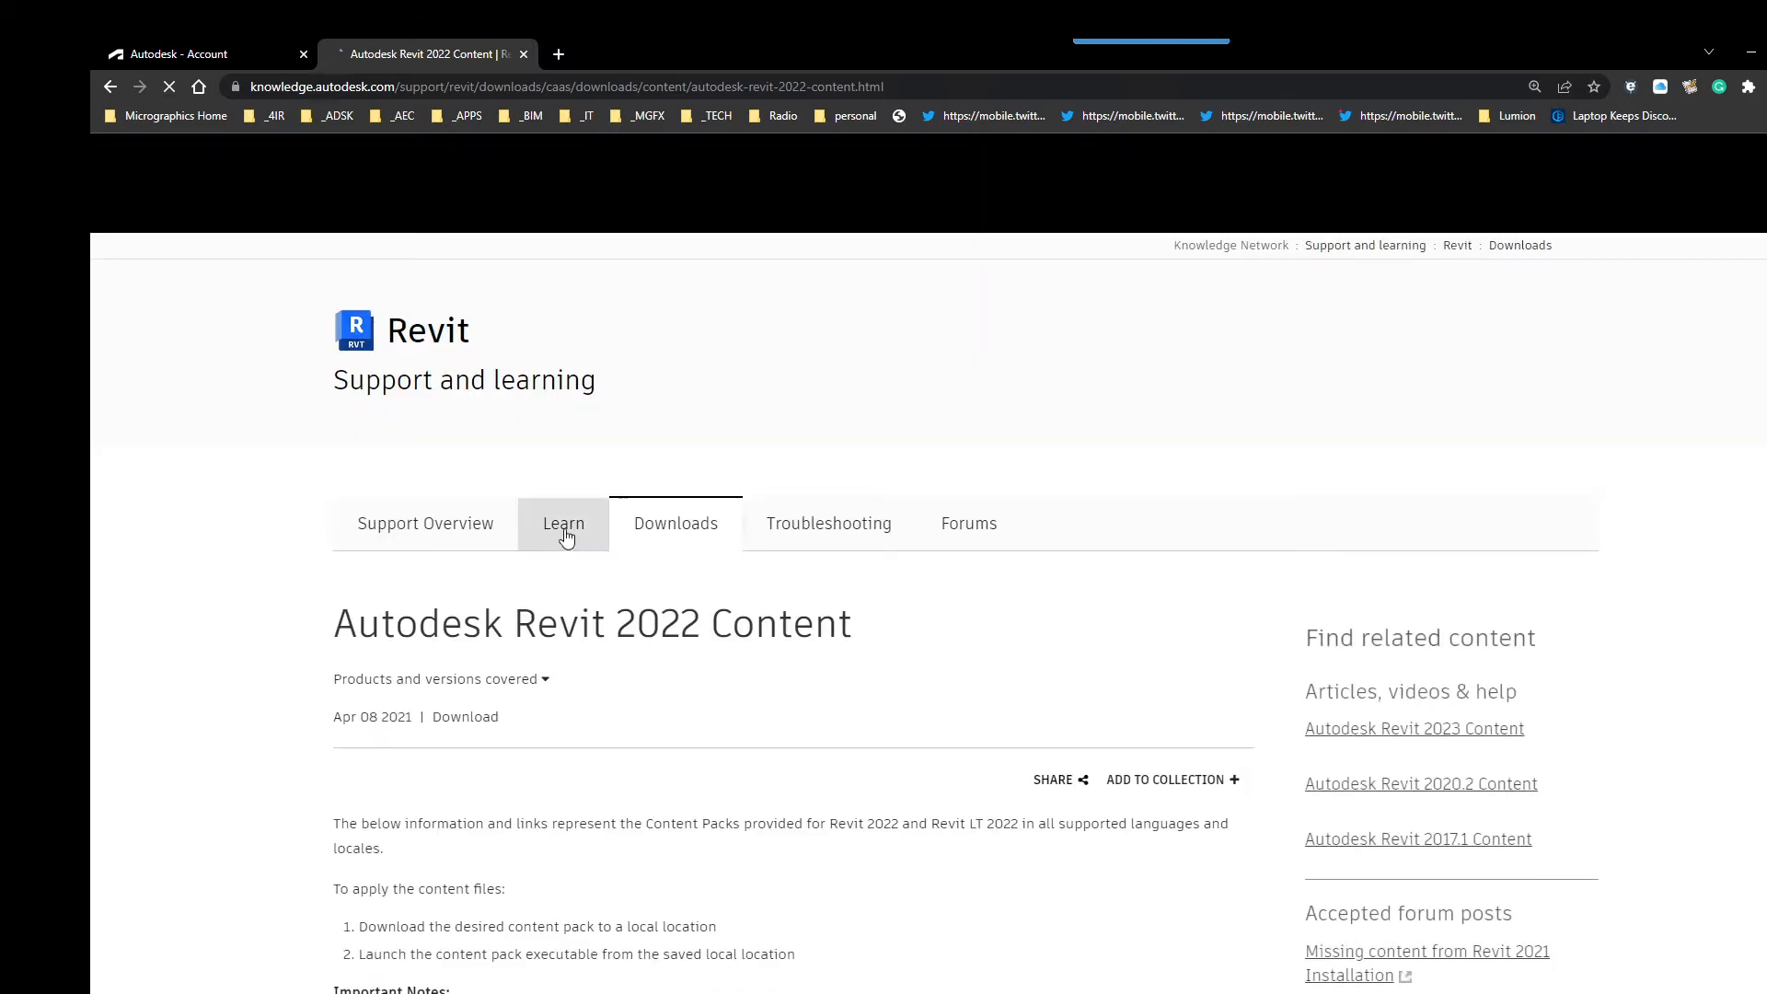
# Step: Look through the tables of Revit 2022 and Revit LT 2022 content packs, including the International English packs
pyautogui.scroll(-5, 369, 487)
pyautogui.scroll(-4, 369, 487)
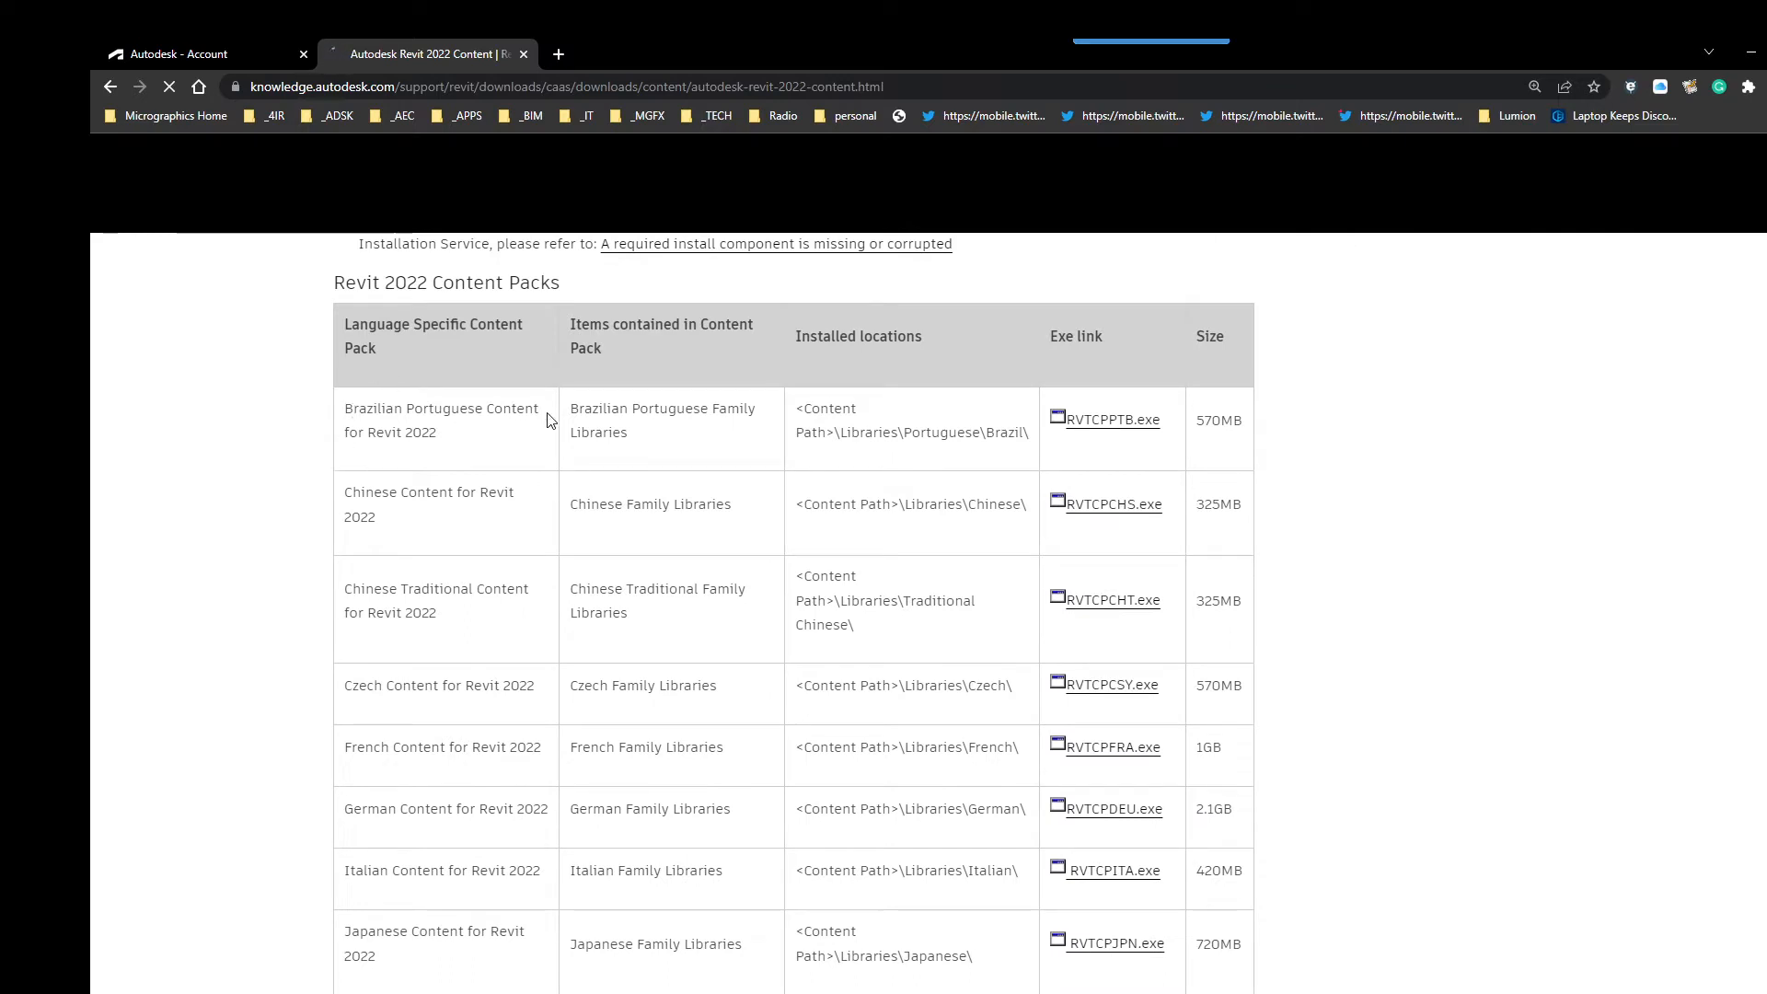
pyautogui.scroll(-1, 532, 413)
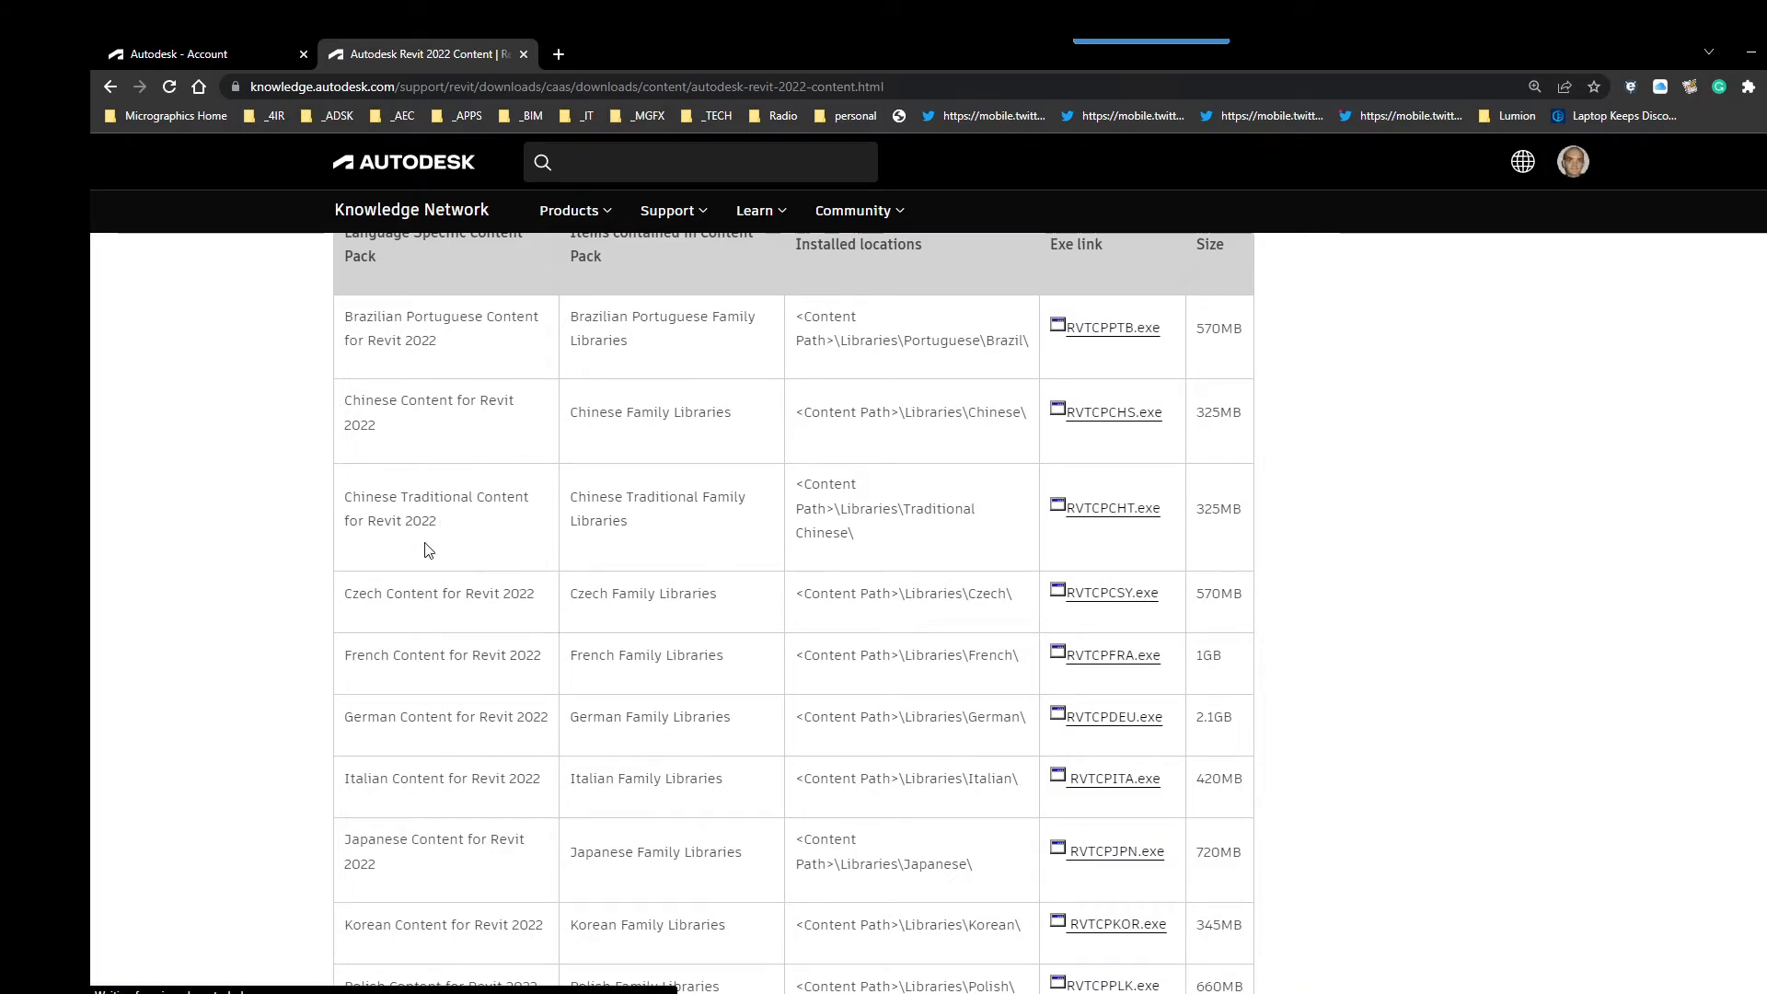
pyautogui.scroll(-6, 428, 550)
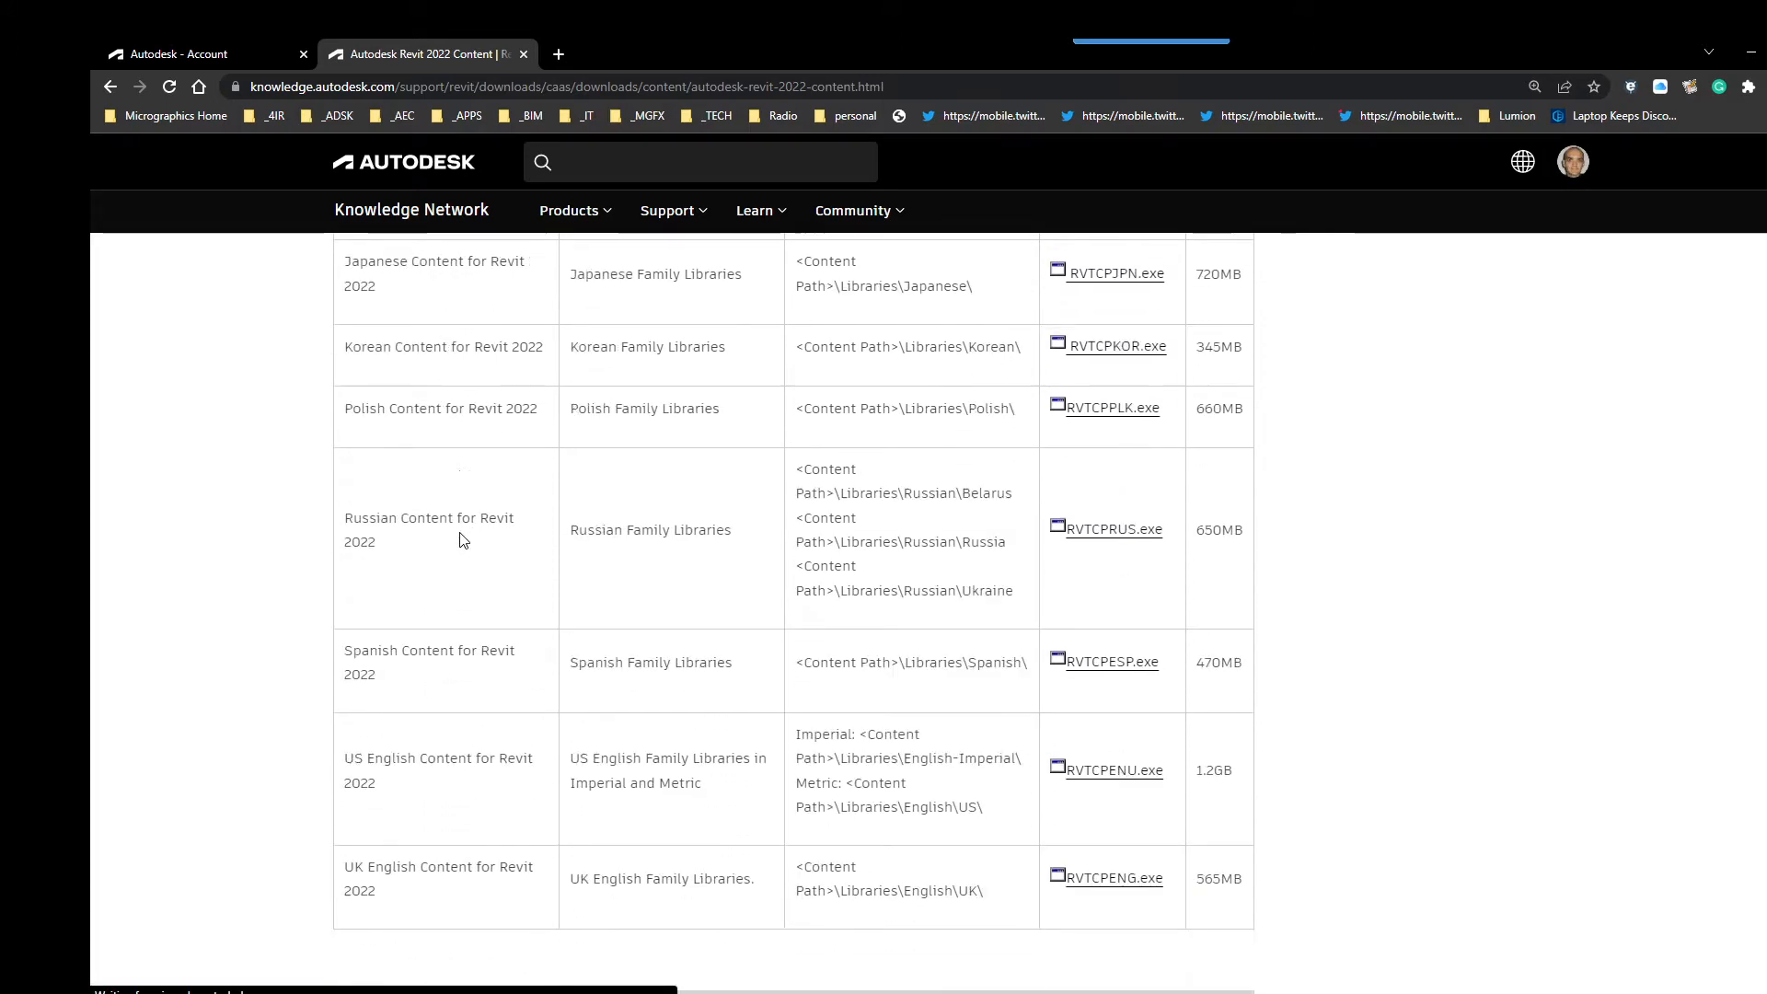
pyautogui.scroll(-6, 464, 534)
pyautogui.scroll(-5, 472, 516)
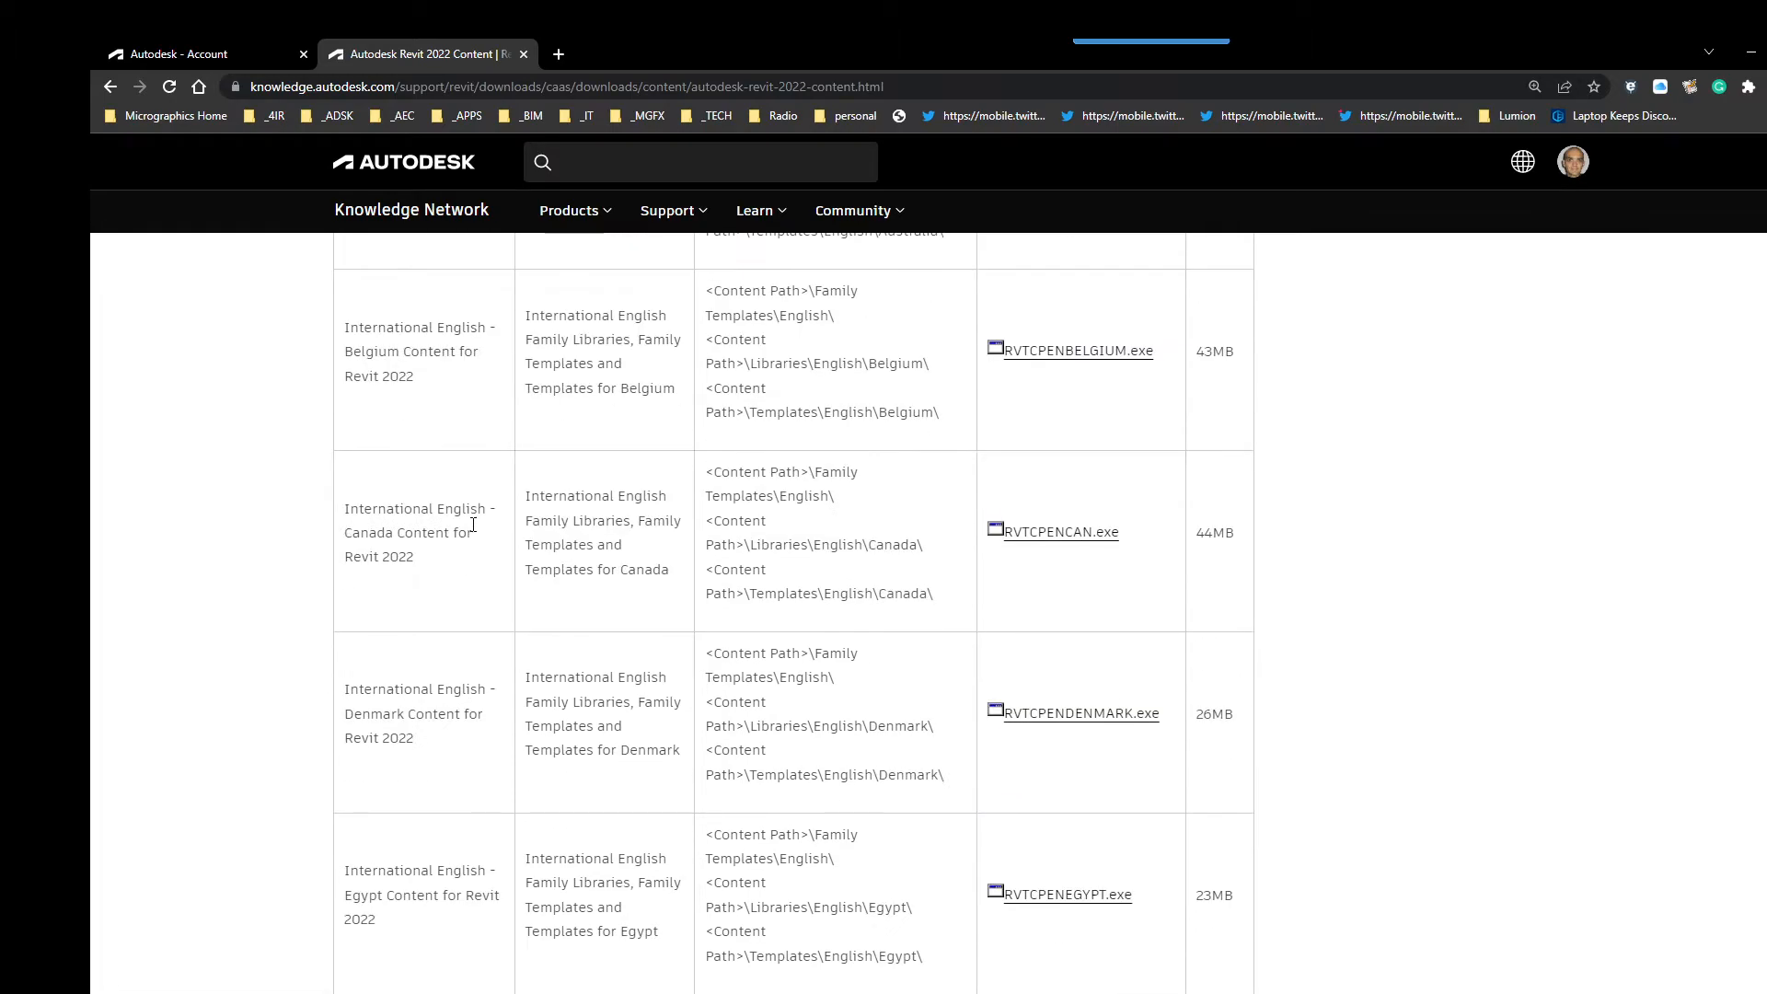
pyautogui.scroll(-15, 473, 524)
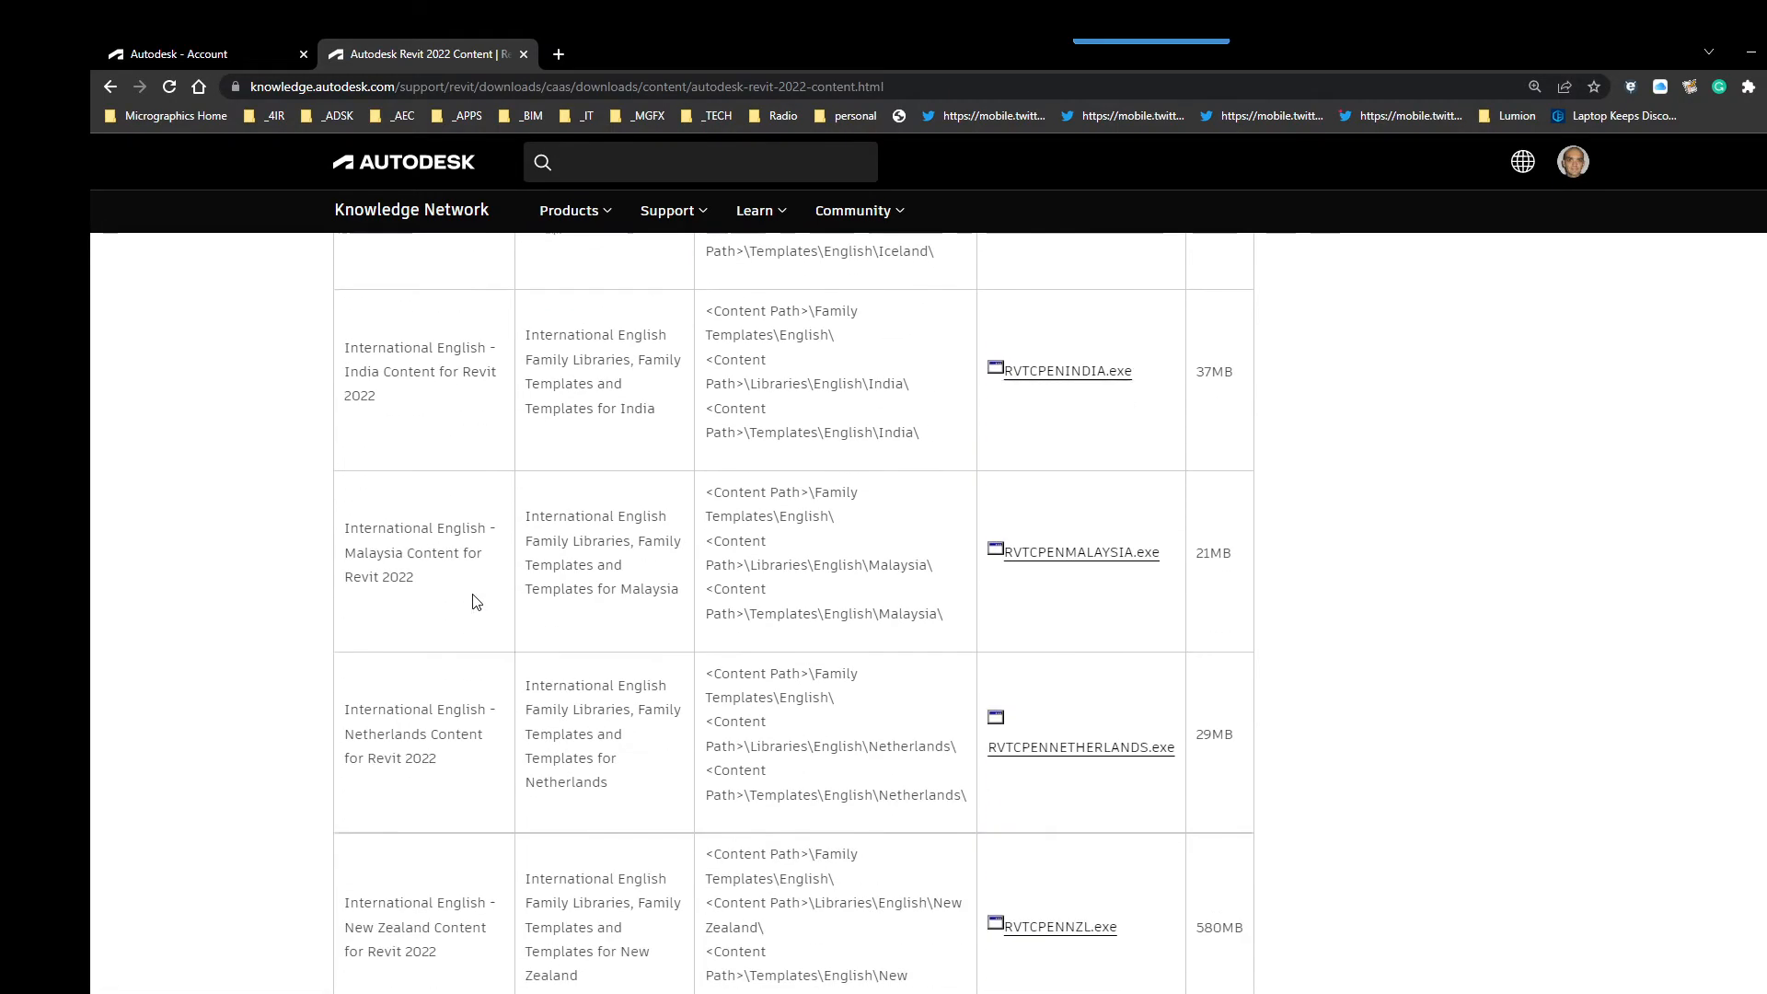
pyautogui.scroll(-20, 476, 602)
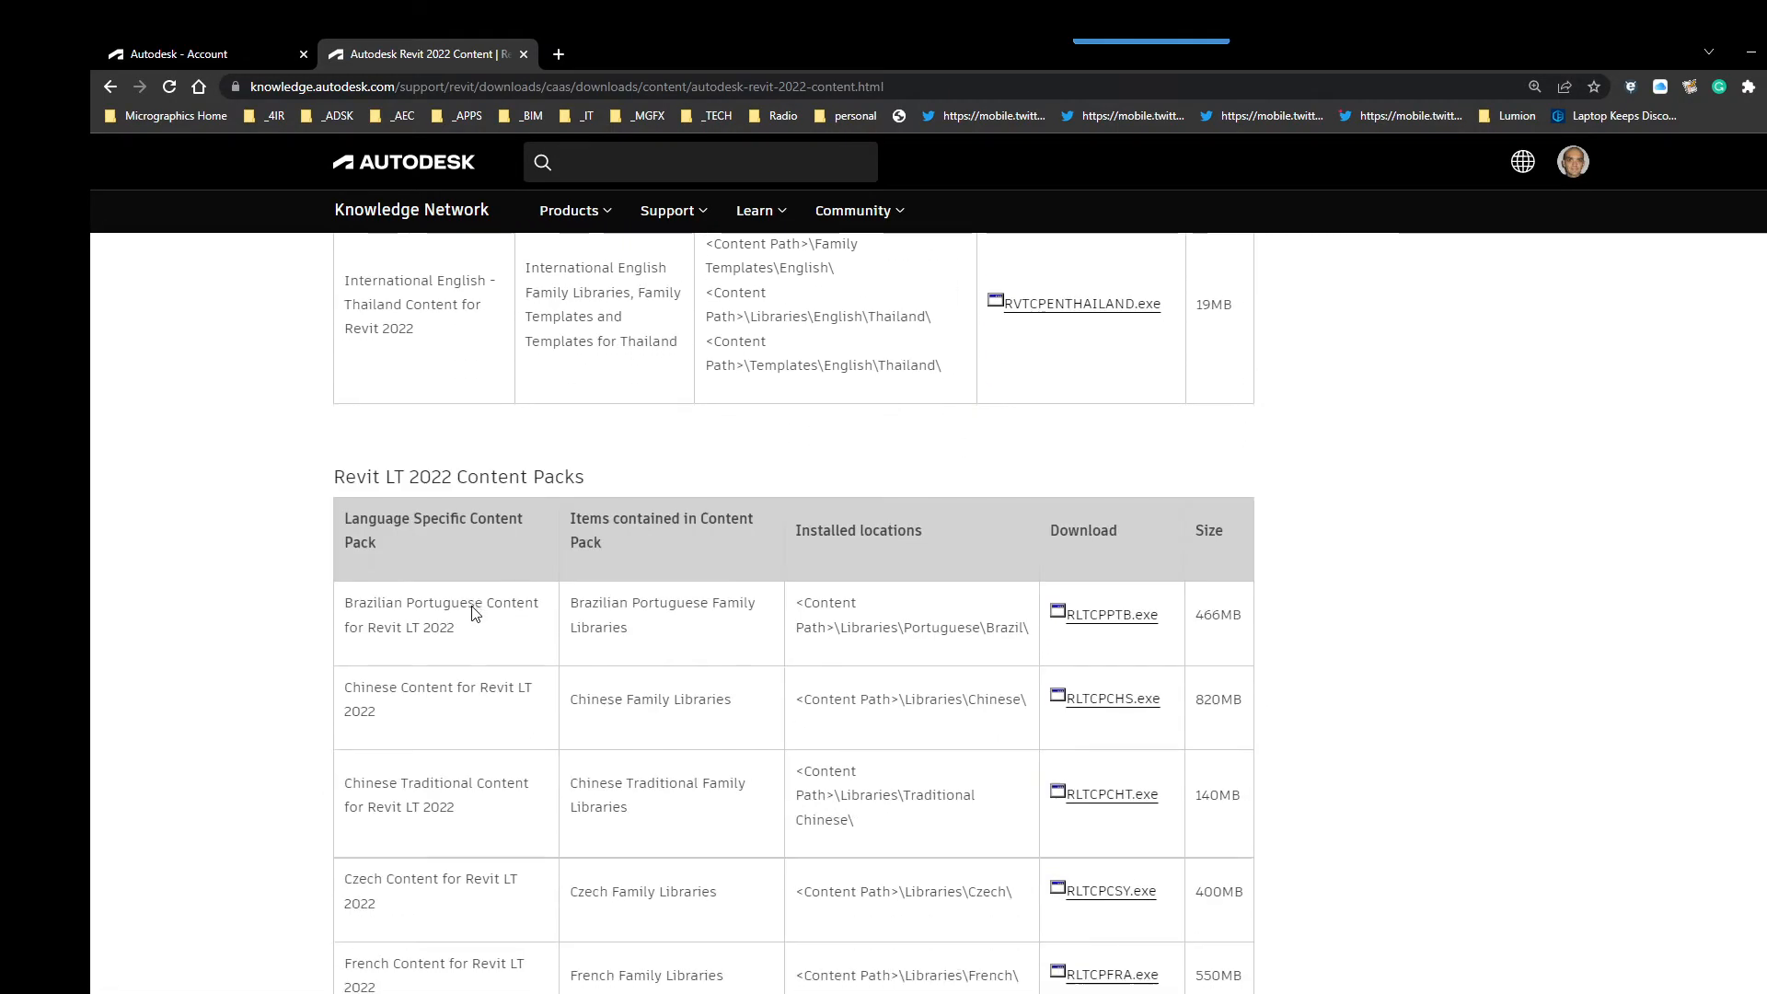
pyautogui.scroll(-18, 476, 614)
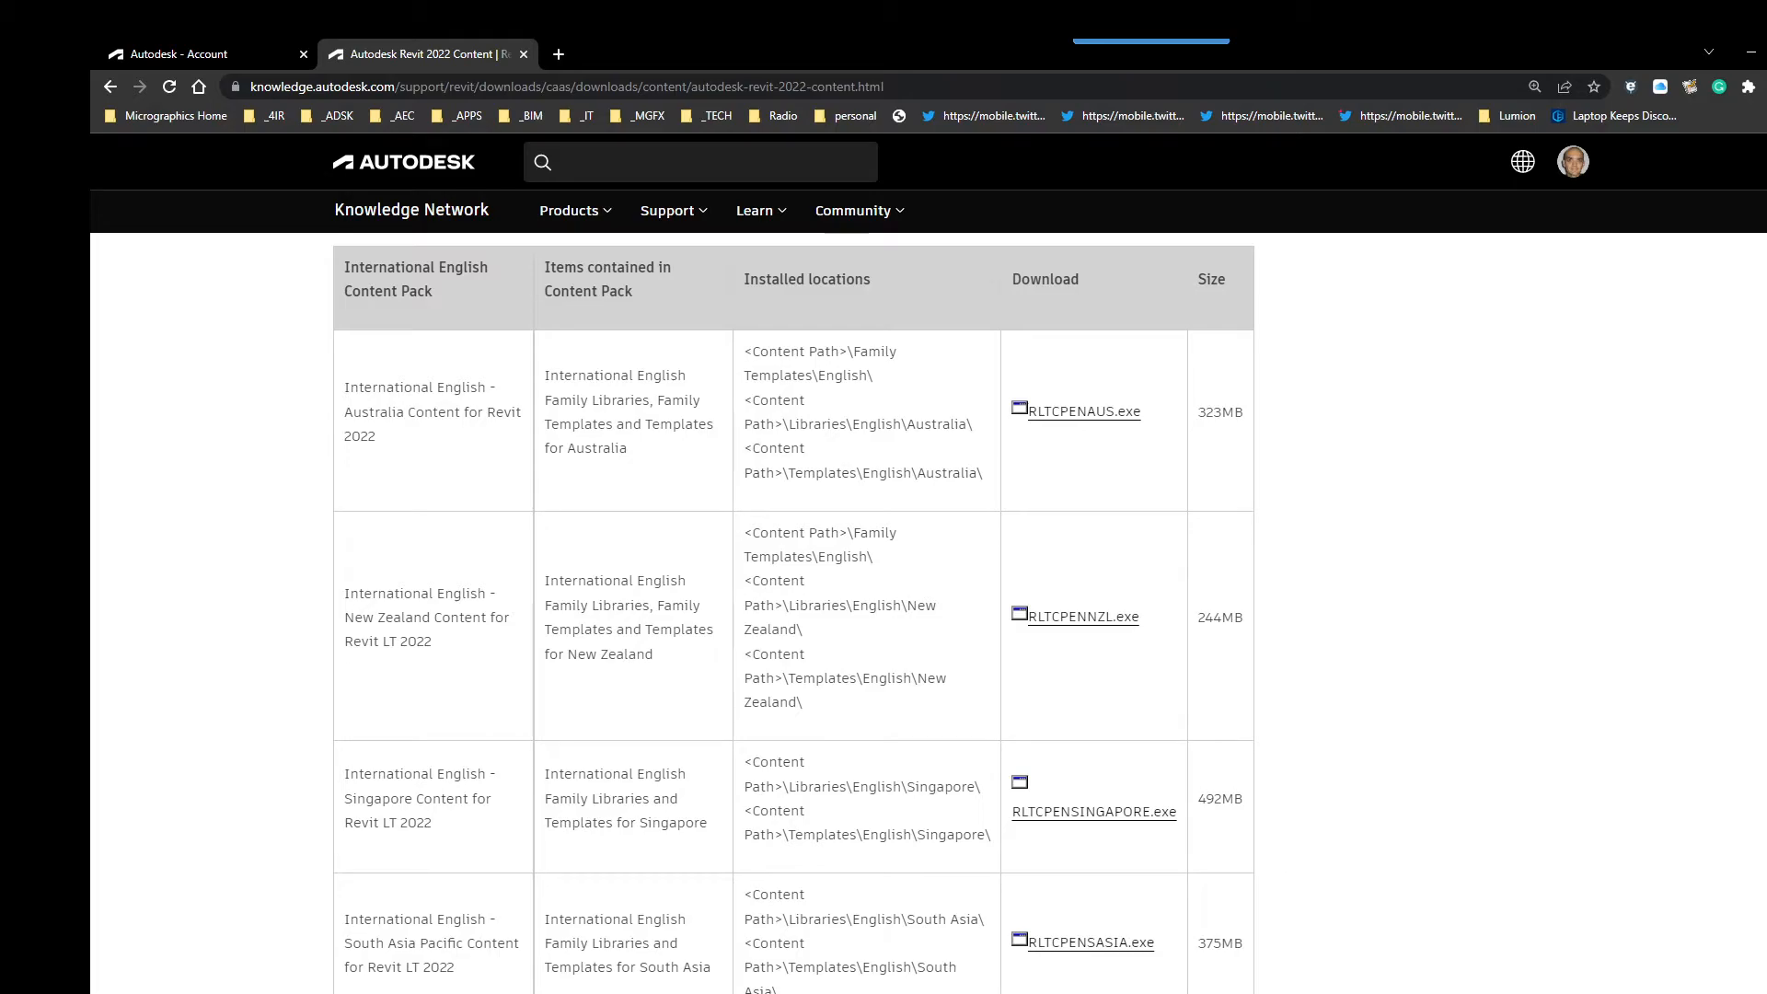
# Step: Switch to File Explorer and open the SA Specific folder under Structural Columns > Steel to examine its column families and folder path
pyautogui.click(650, 948)
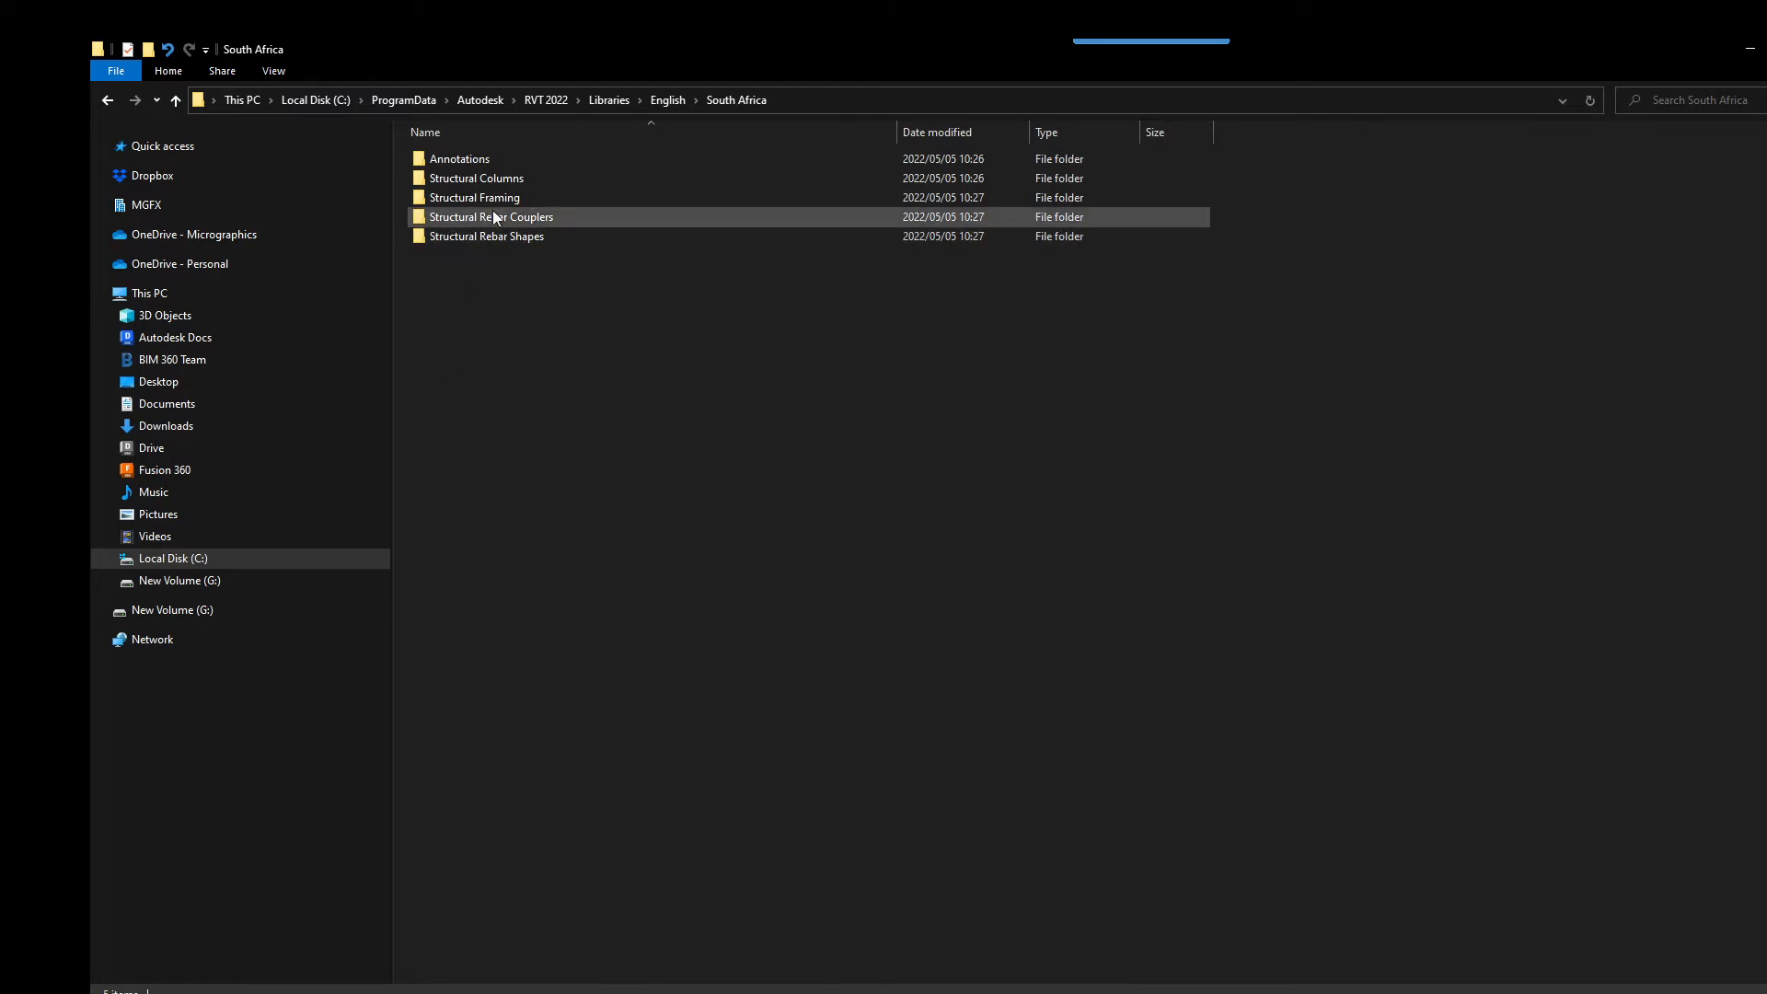
pyautogui.click(487, 182)
pyautogui.doubleClick(486, 180)
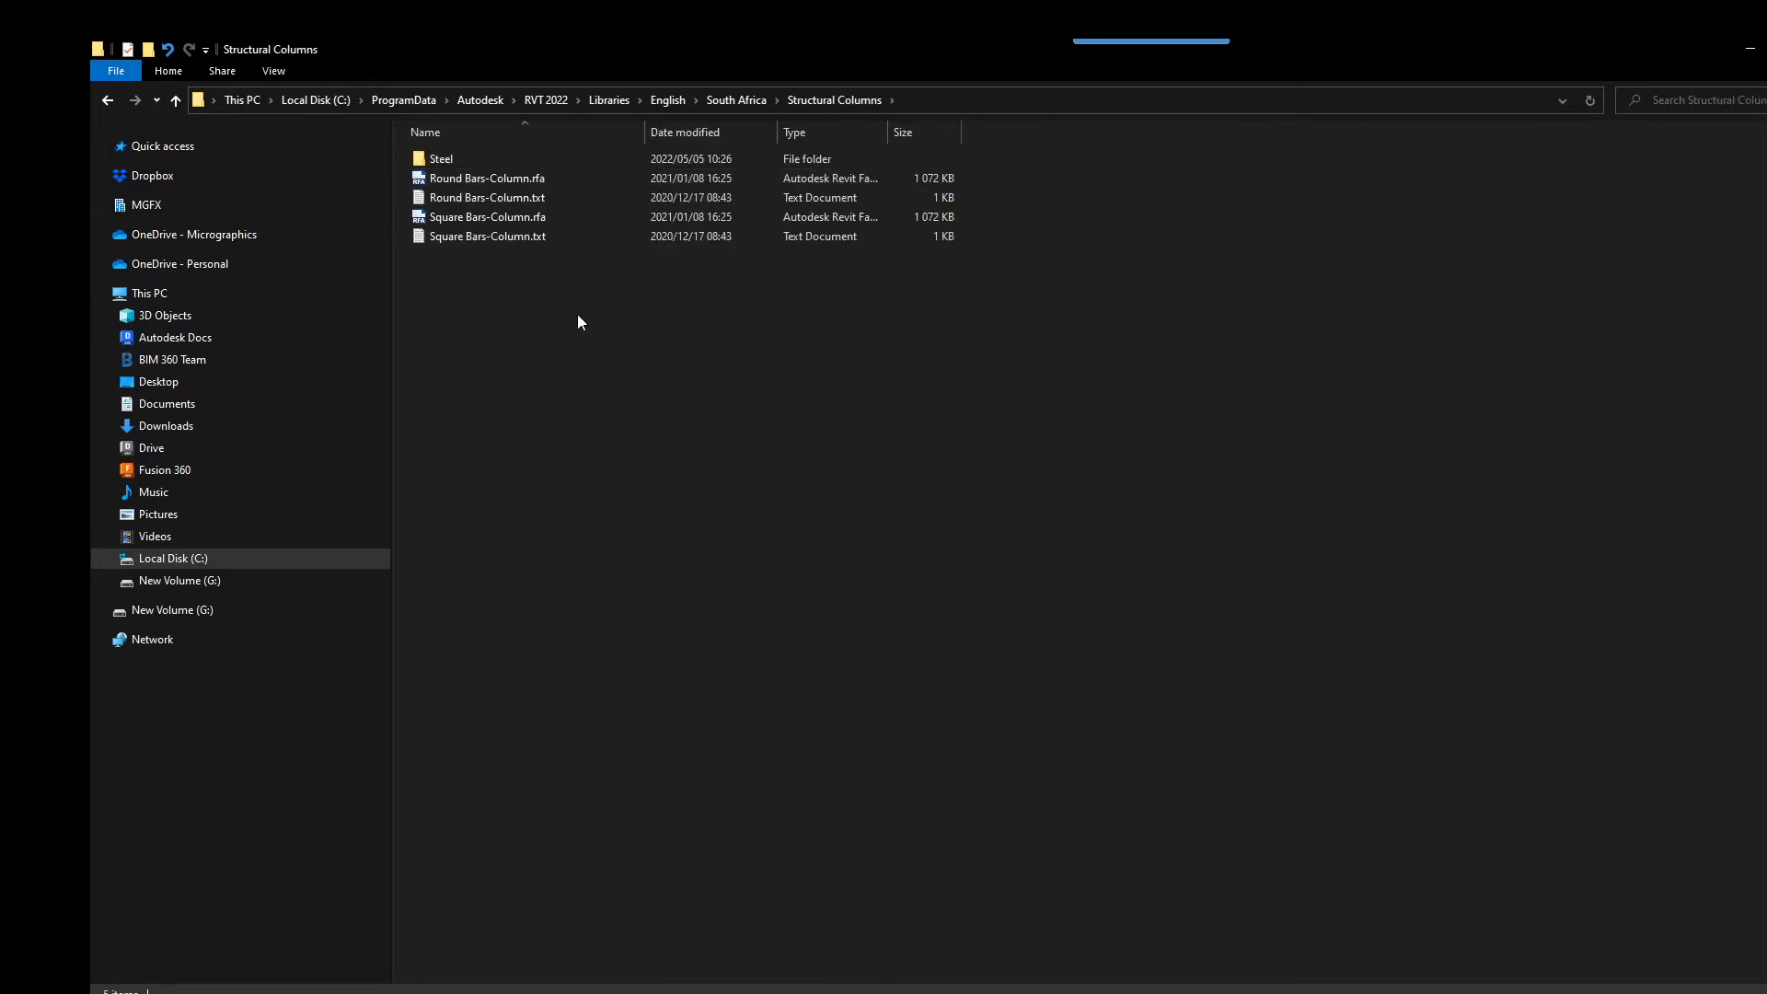
pyautogui.doubleClick(427, 159)
pyautogui.doubleClick(455, 162)
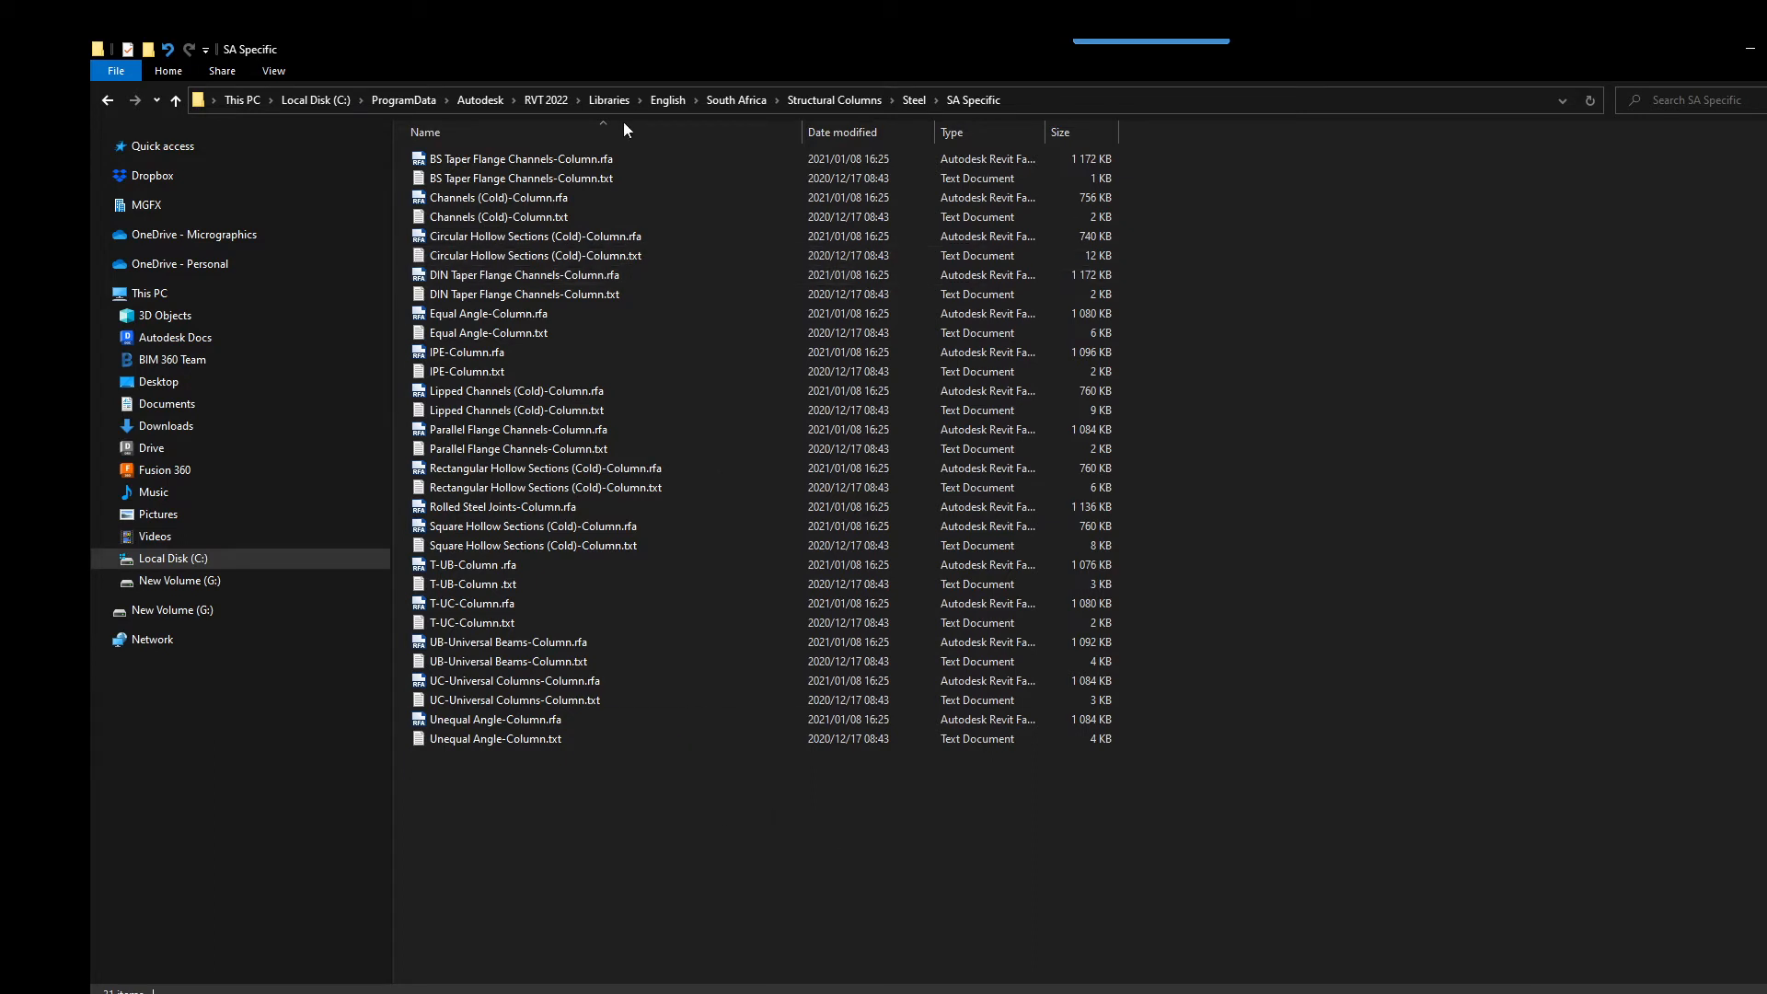
pyautogui.click(549, 102)
pyautogui.click(548, 102)
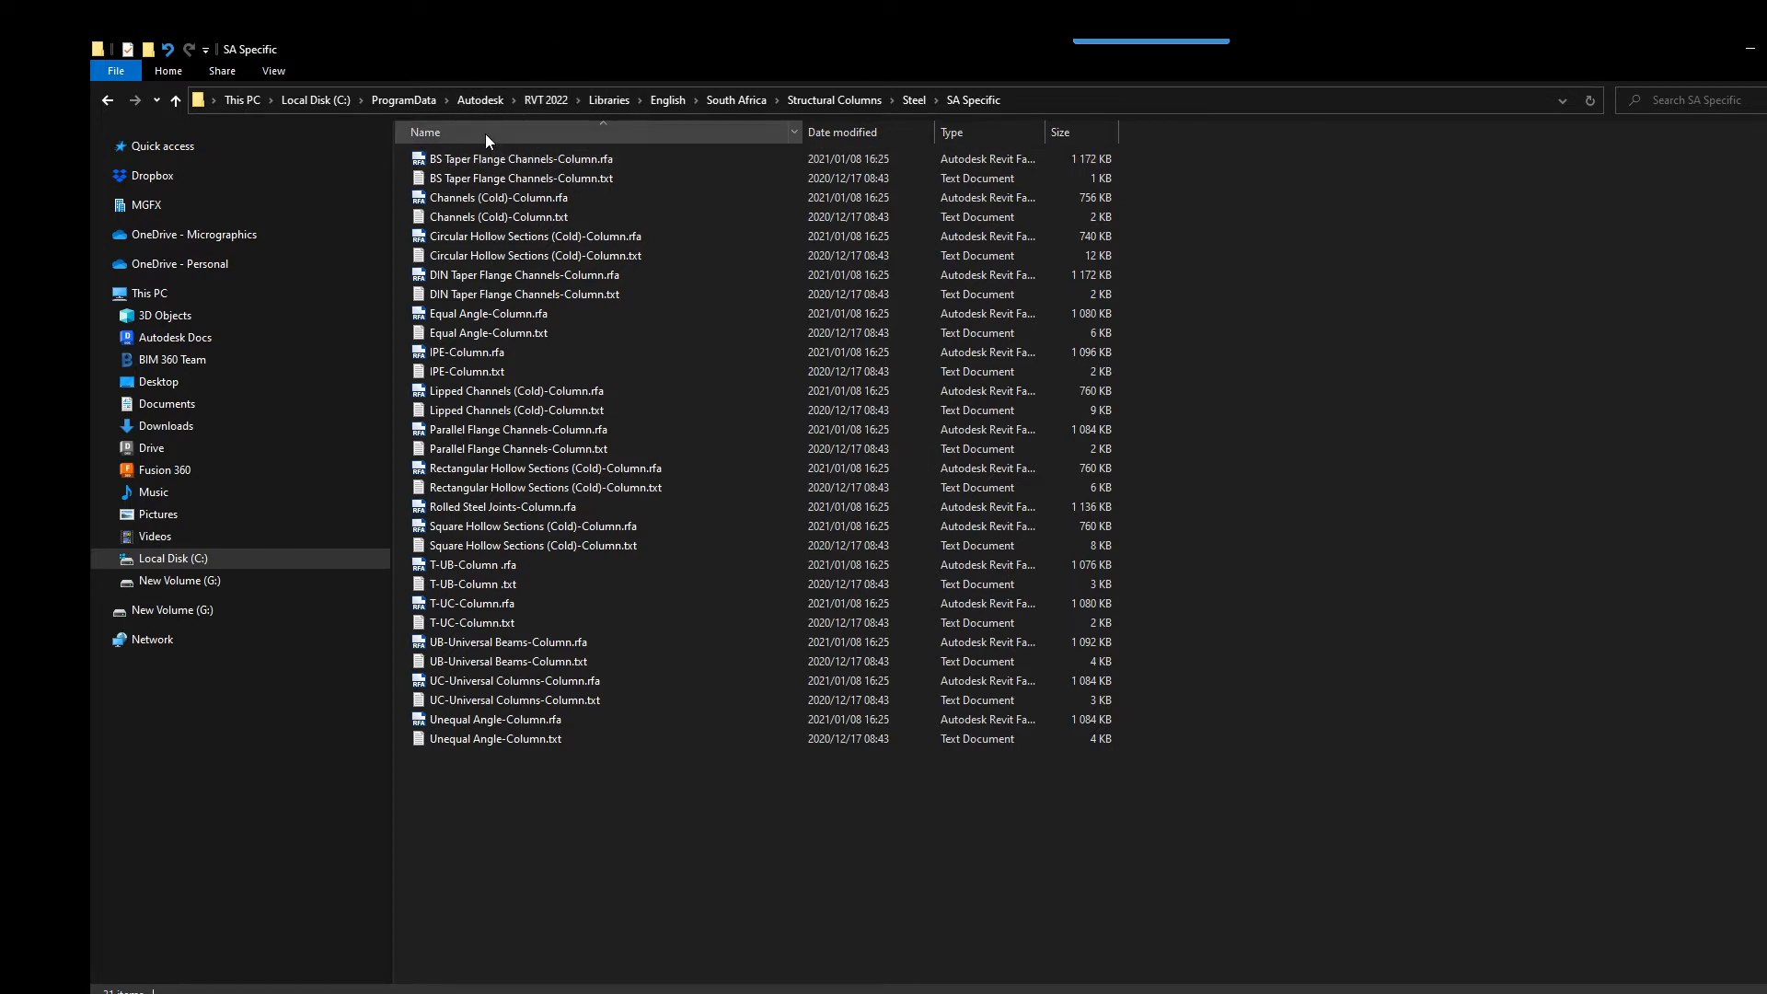
pyautogui.click(399, 101)
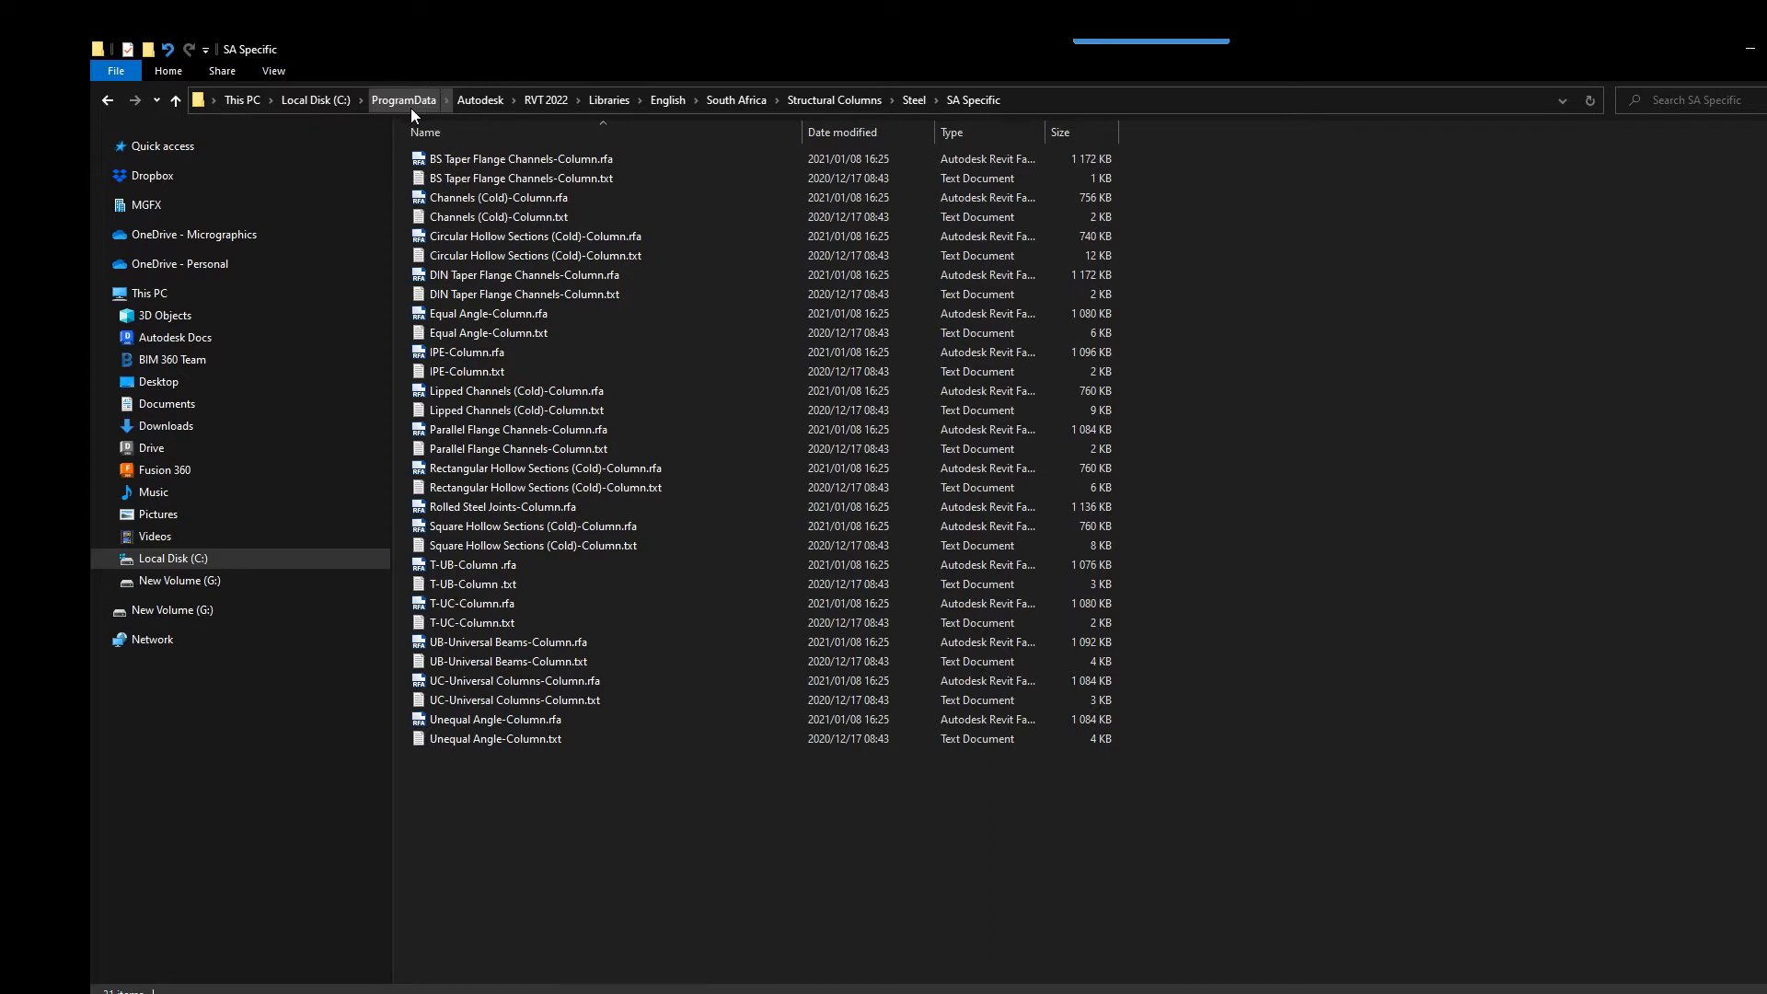
# Step: Check File Explorer's view options for hidden items, and compare the folder location with the library path in Revit's extension settings
pyautogui.click(274, 71)
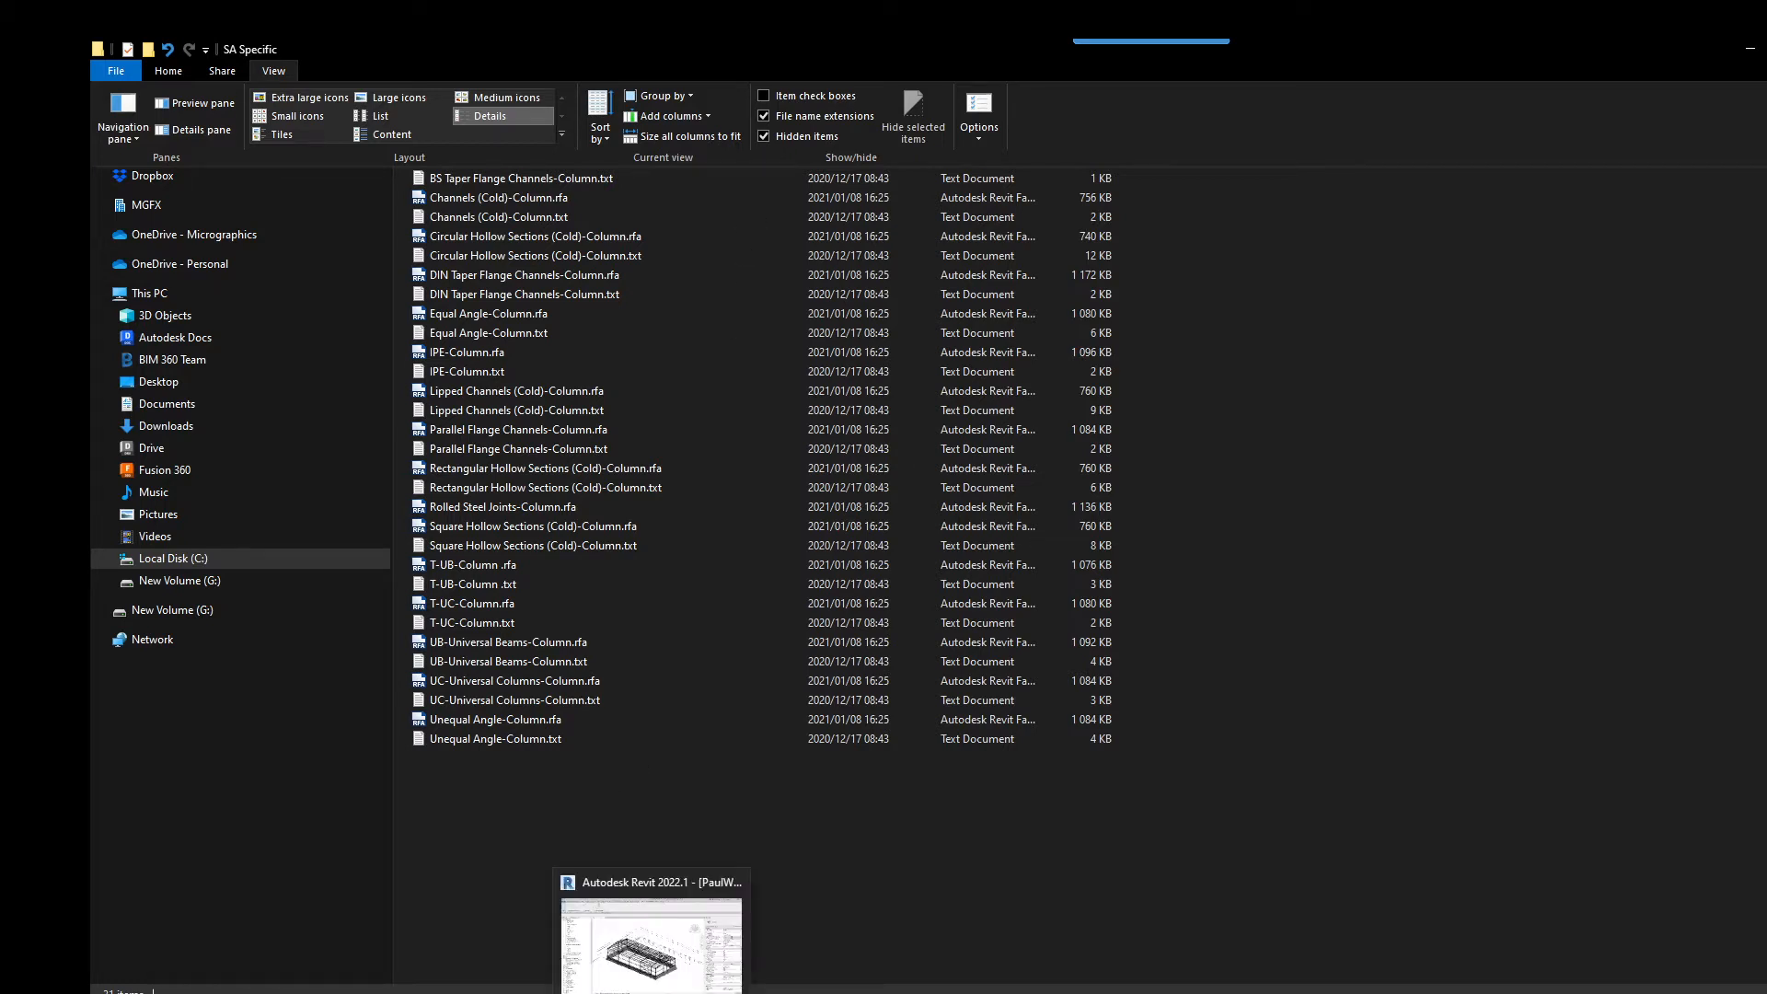
pyautogui.click(651, 993)
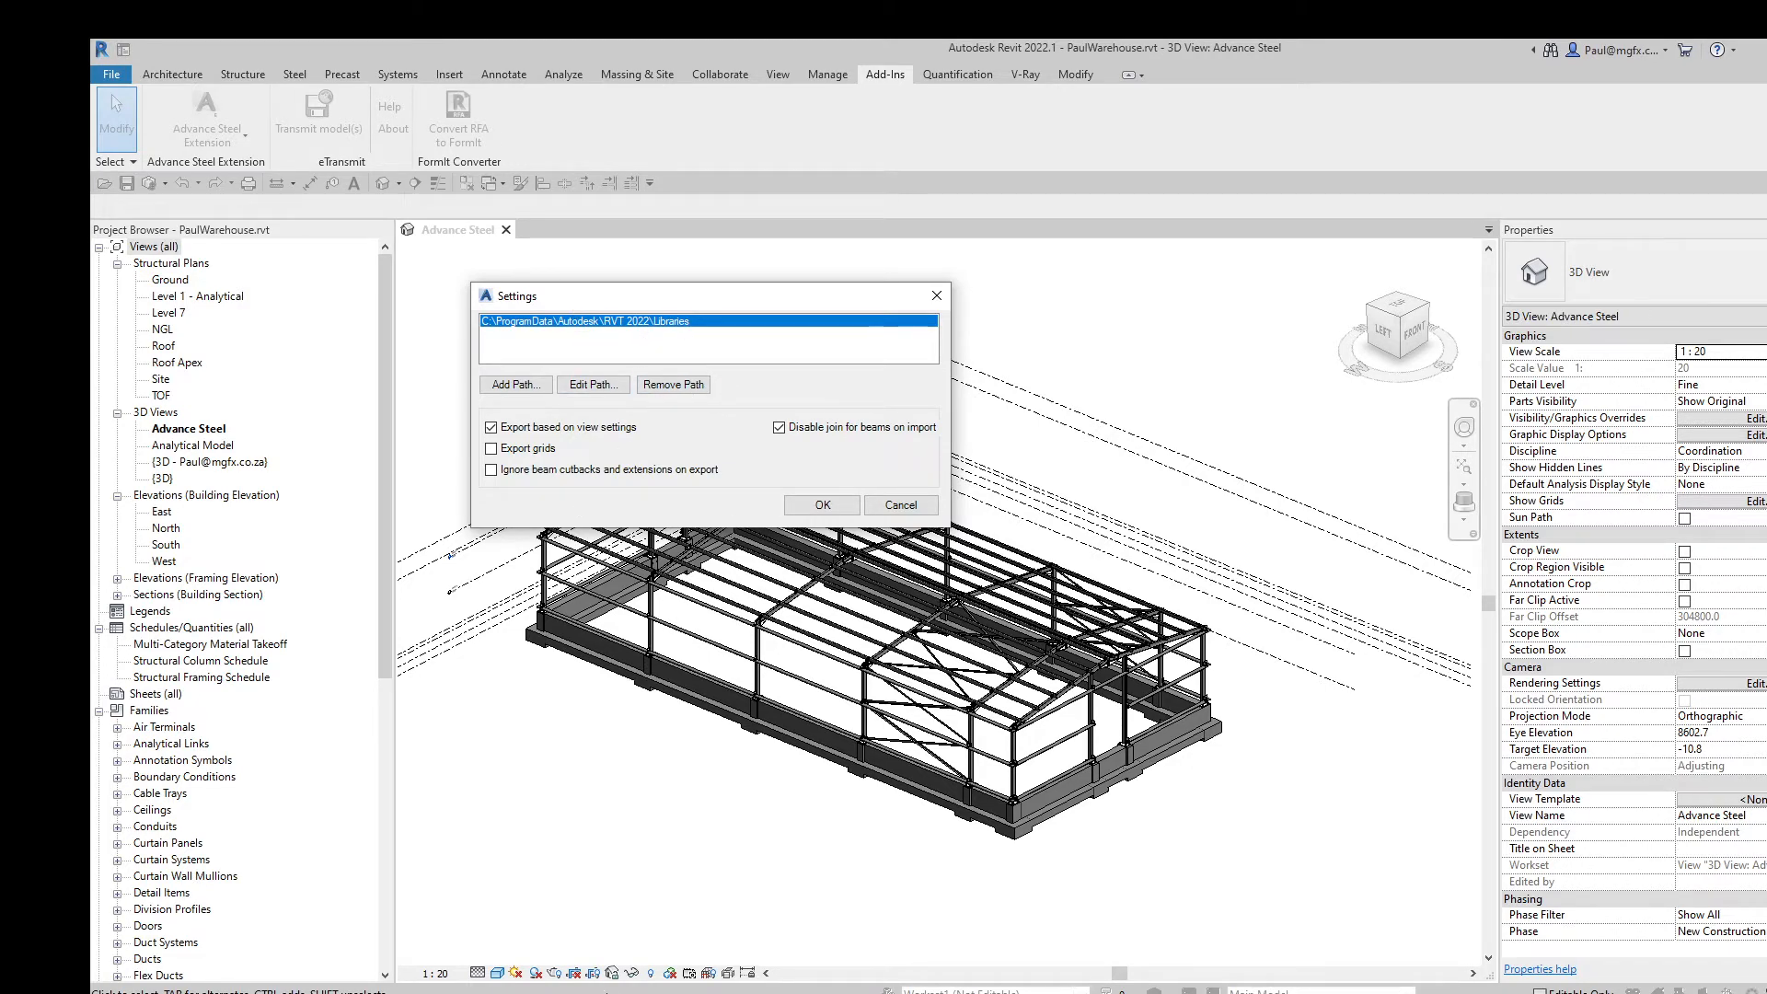
pyautogui.moveTo(586, 989)
pyautogui.click(654, 947)
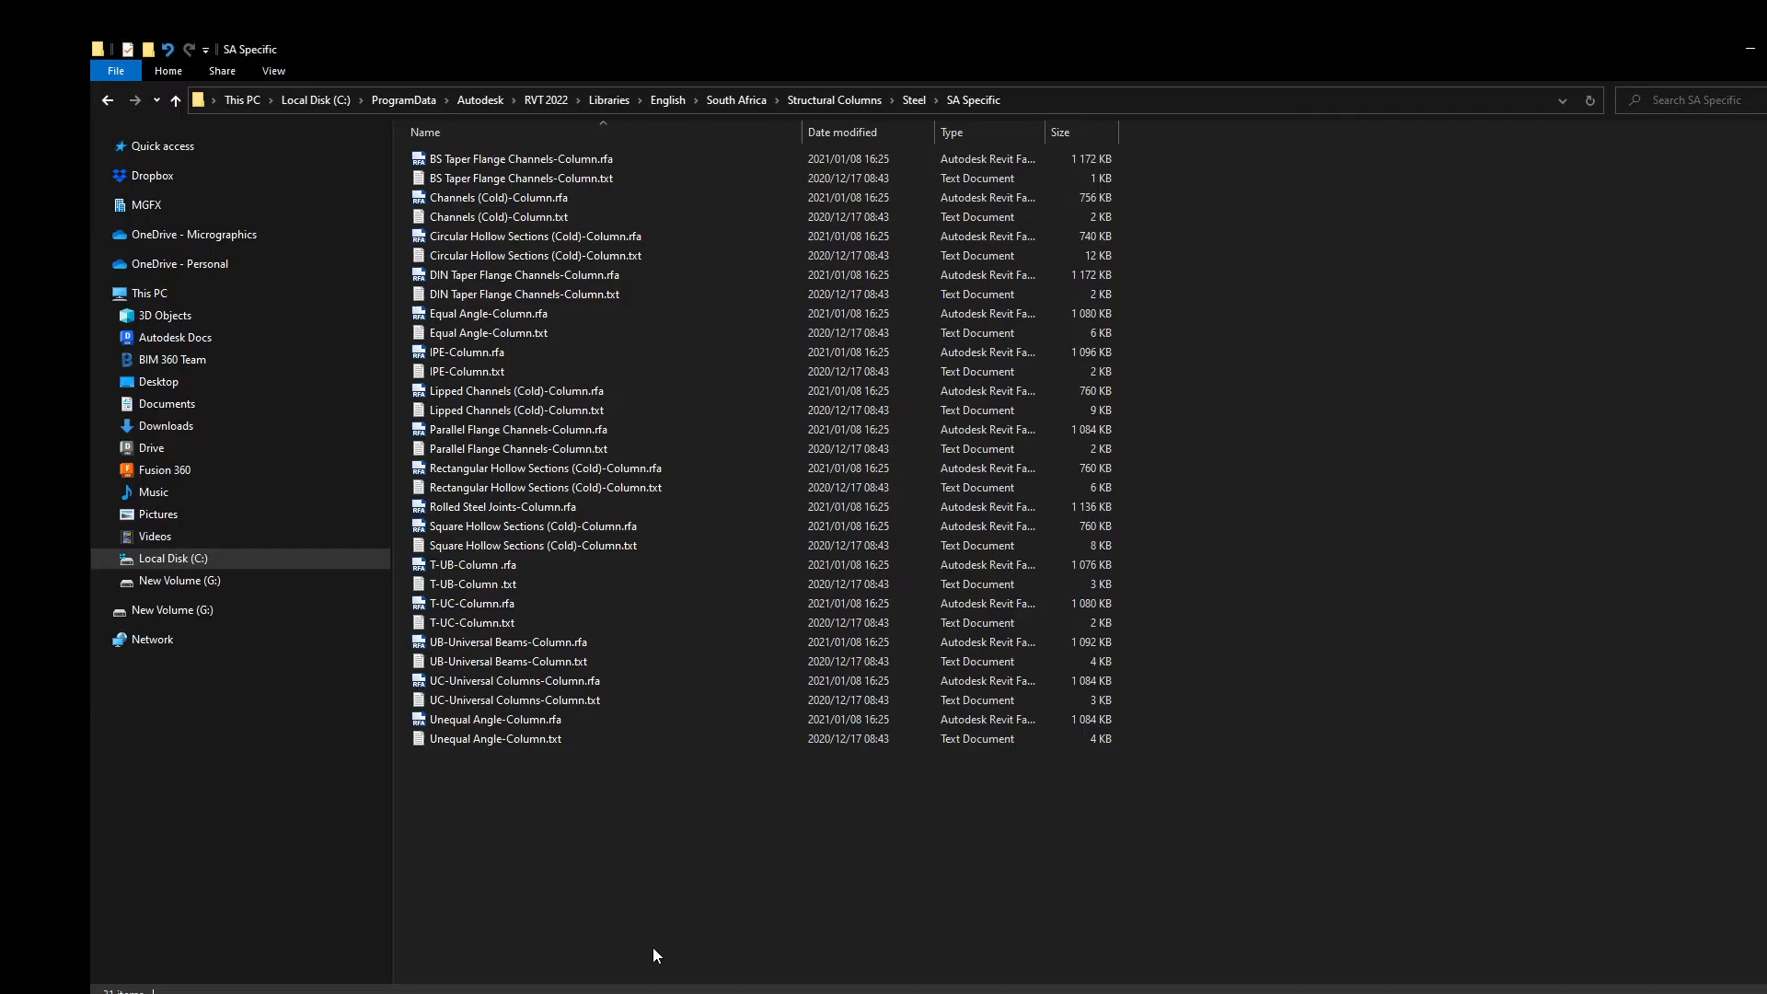
pyautogui.click(276, 70)
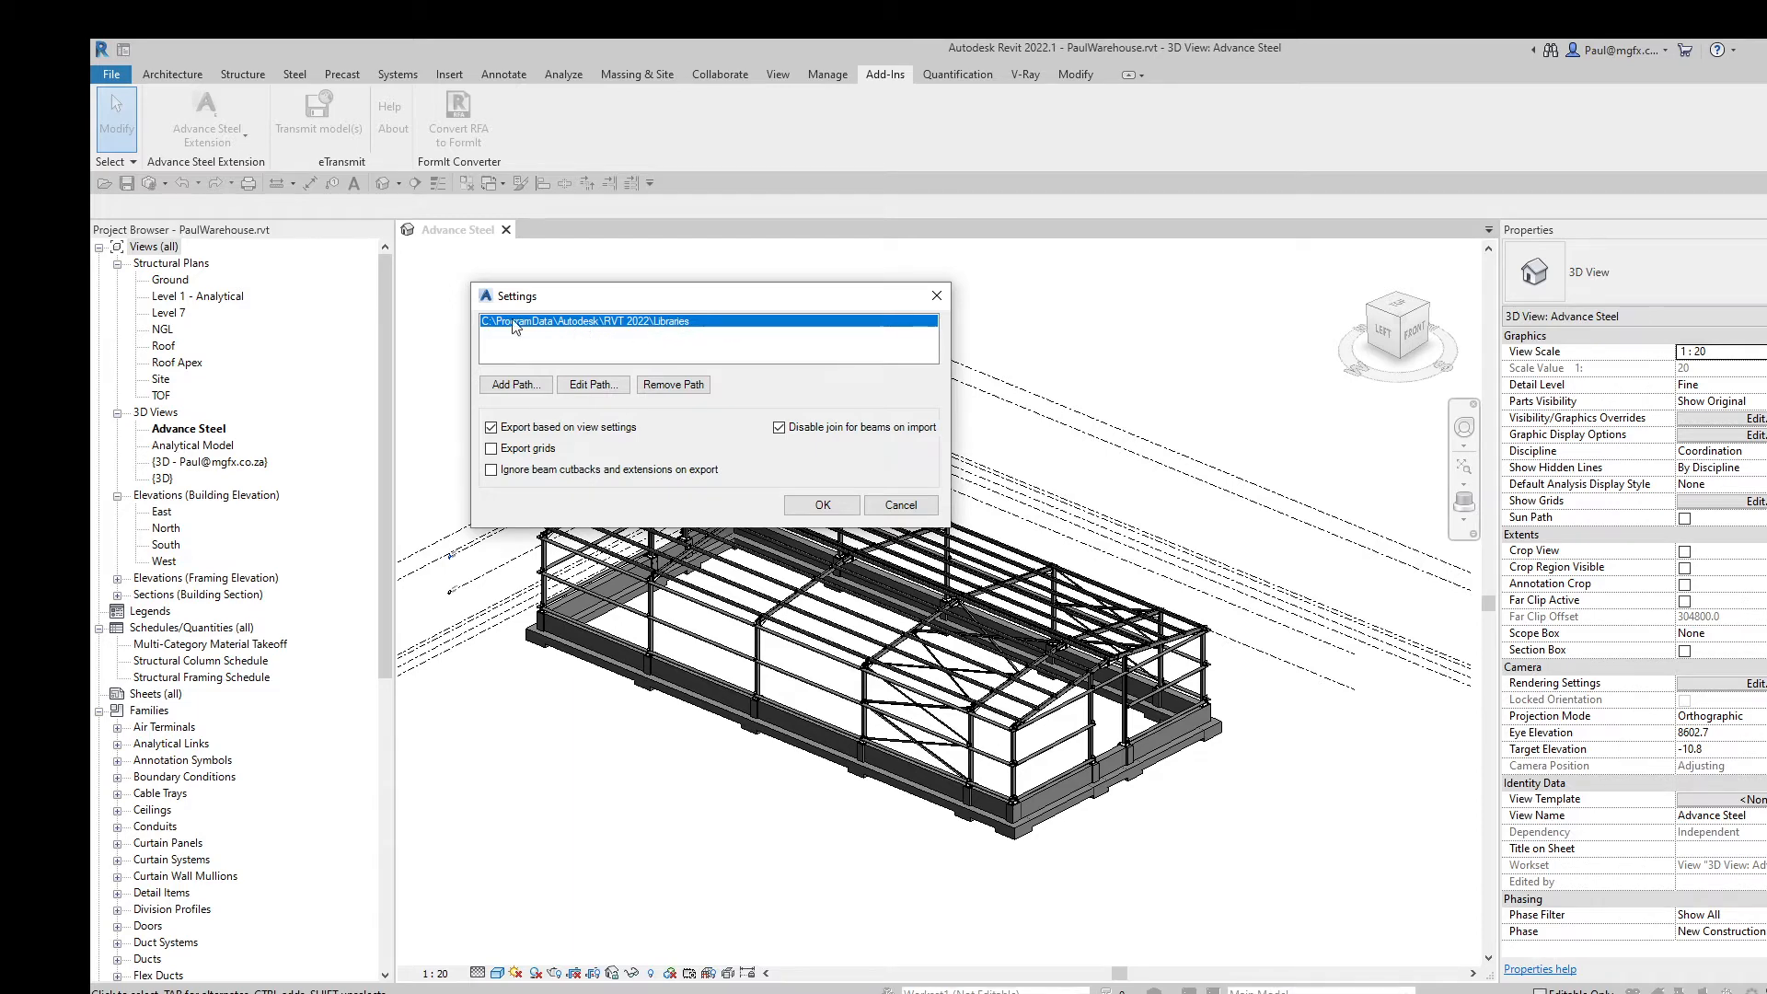
# Step: In Revit, turn on Export grids in the Advance Steel Extension settings and close the dialog
pyautogui.click(510, 384)
pyautogui.click(536, 451)
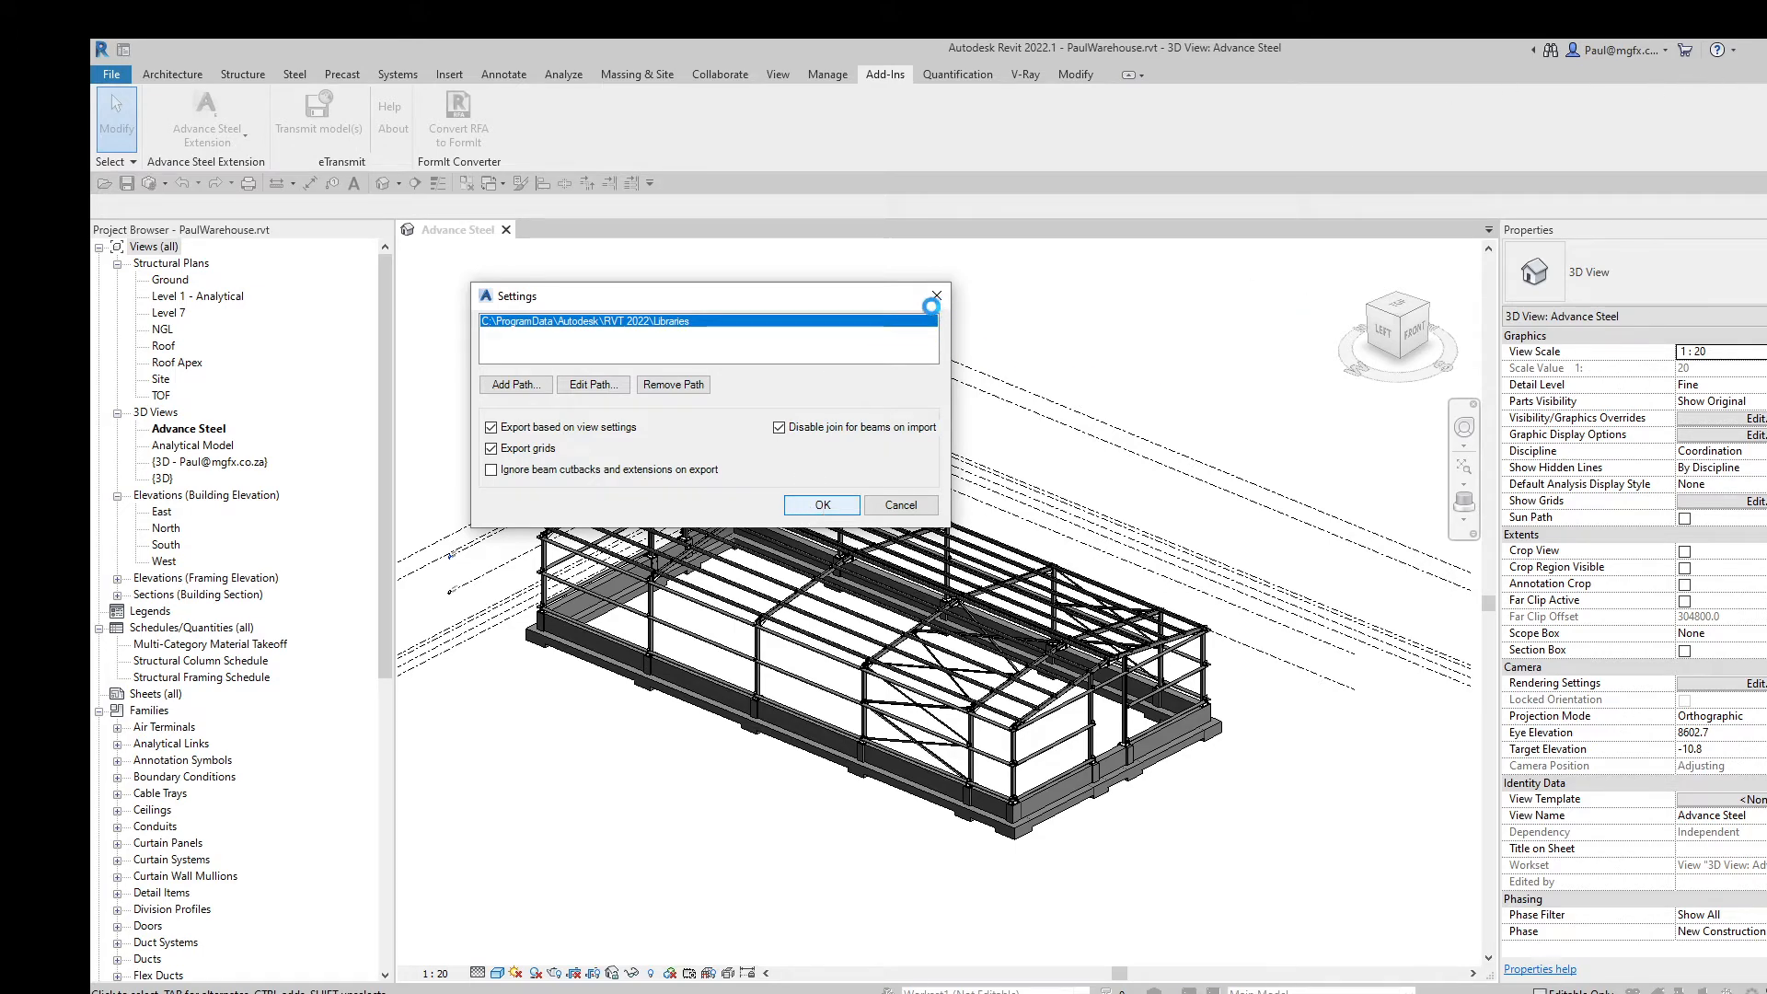
pyautogui.click(934, 296)
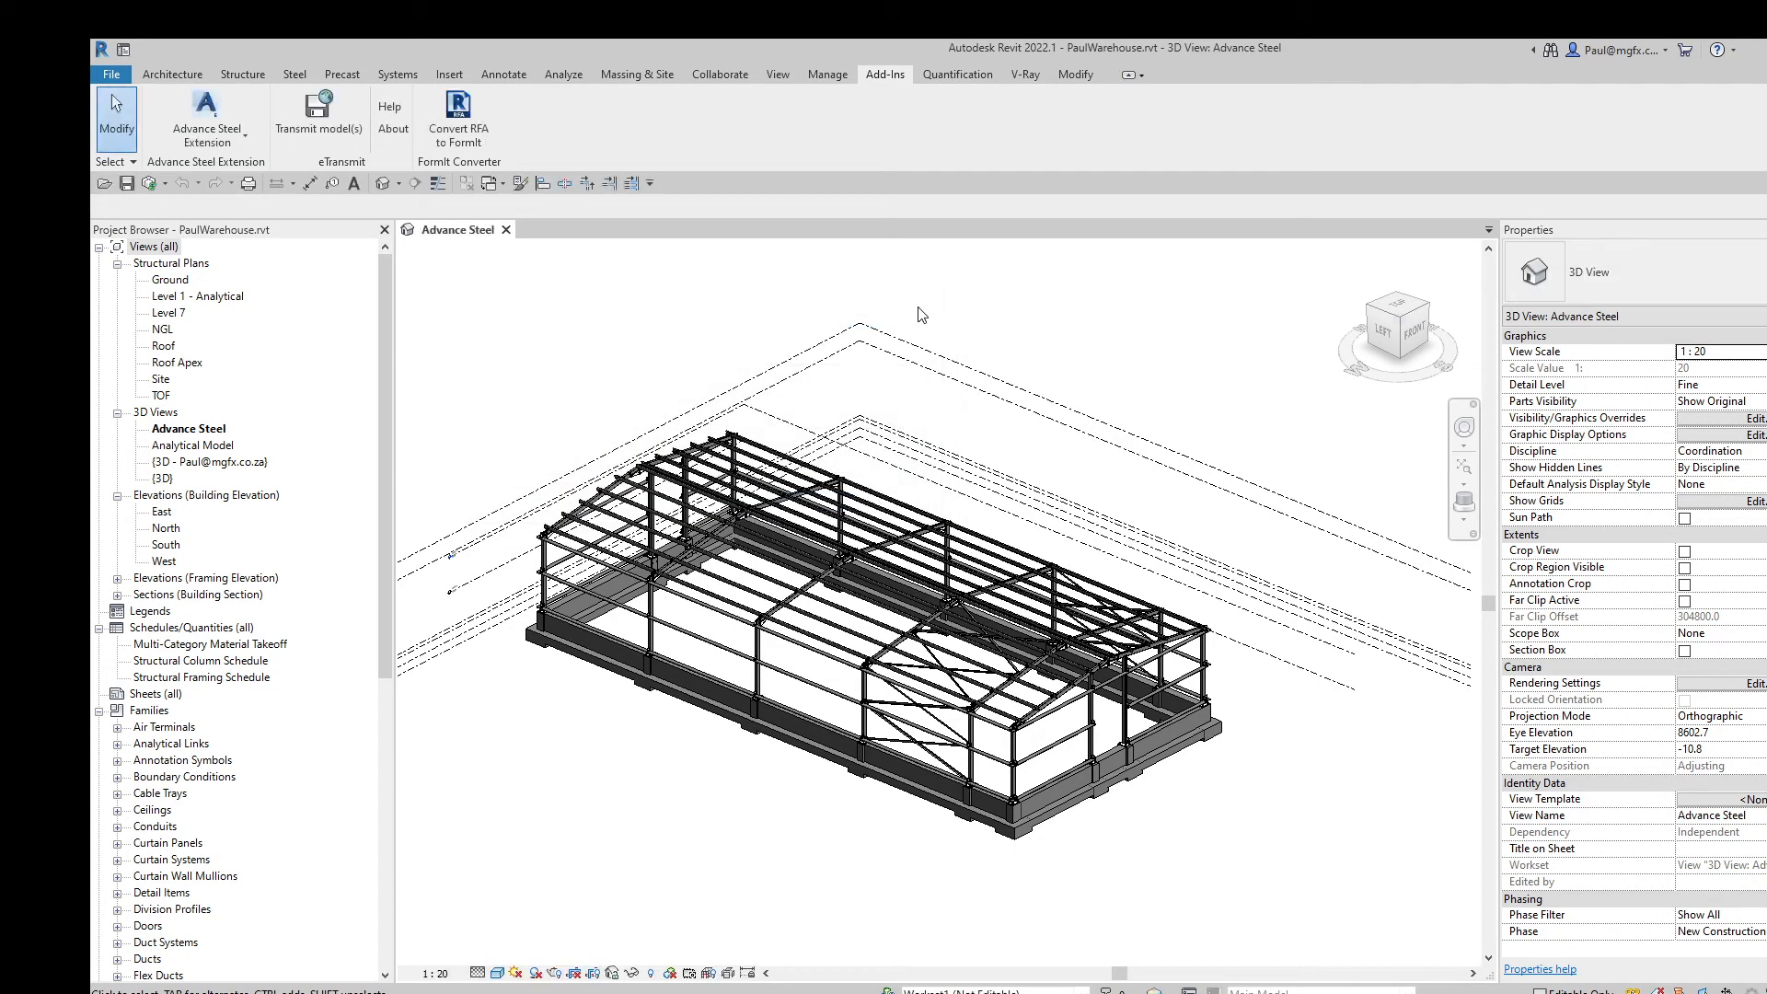
# Step: Open the Revit 2022 online help and search it for "advance steel export"
pyautogui.click(1717, 50)
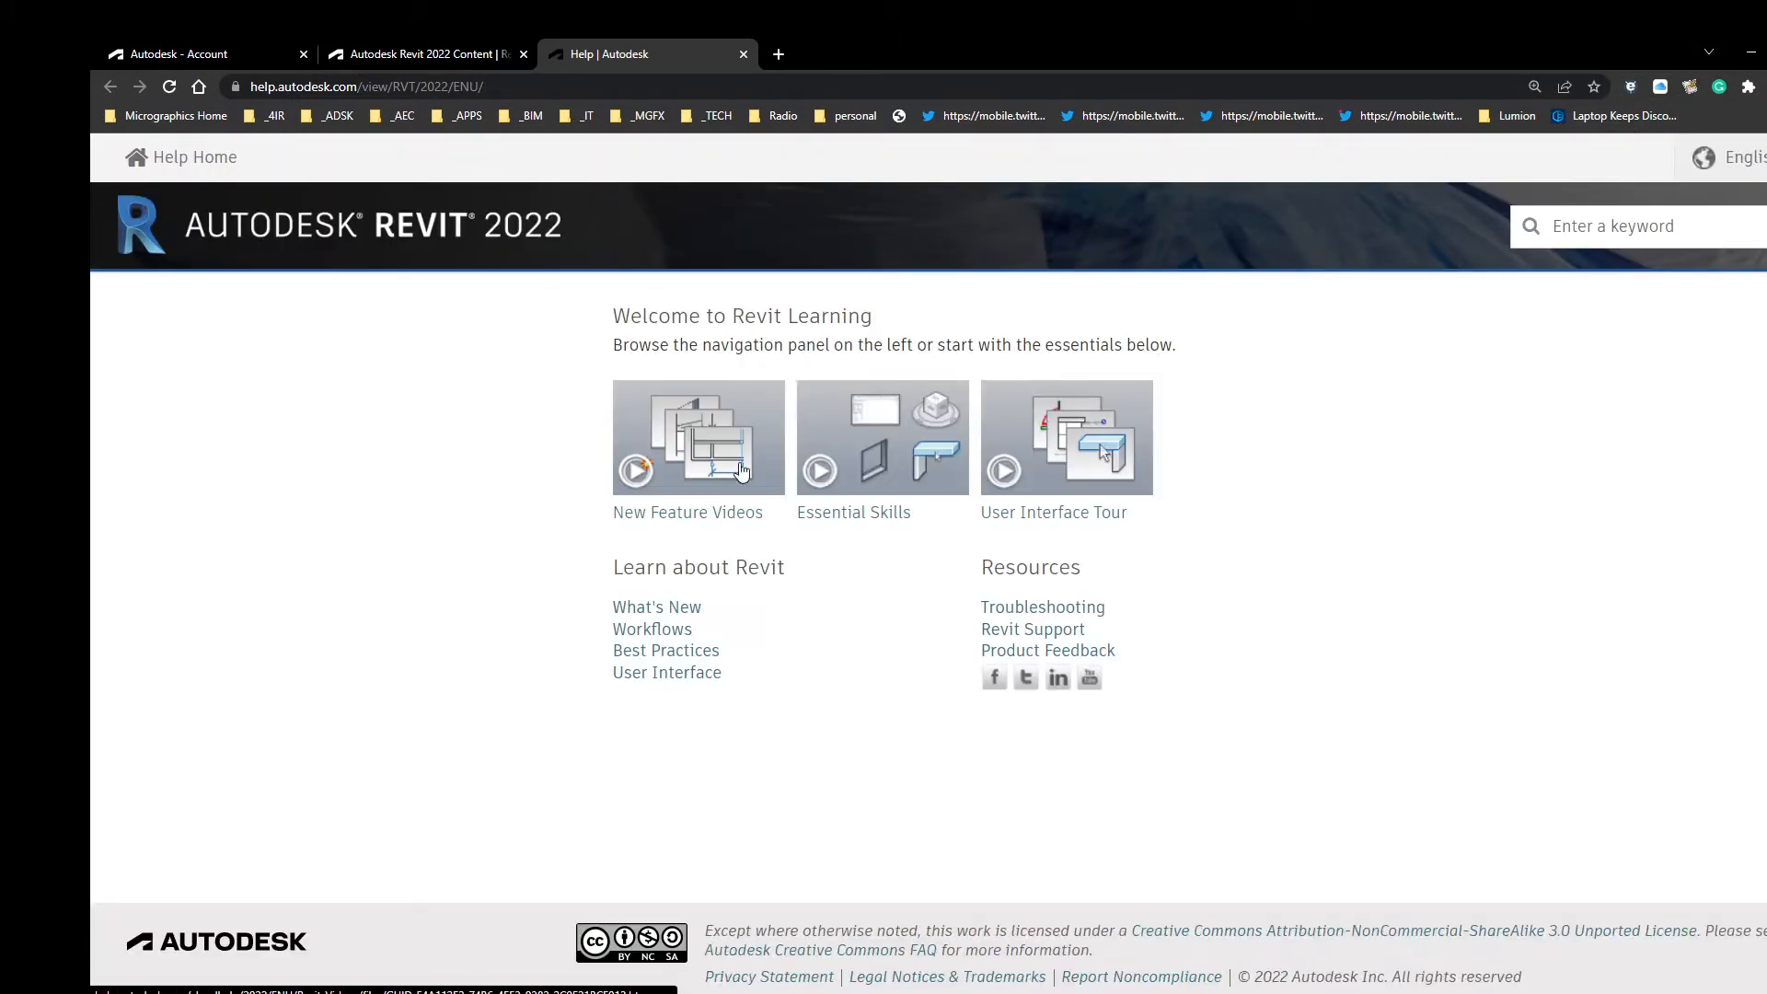
pyautogui.click(1613, 224)
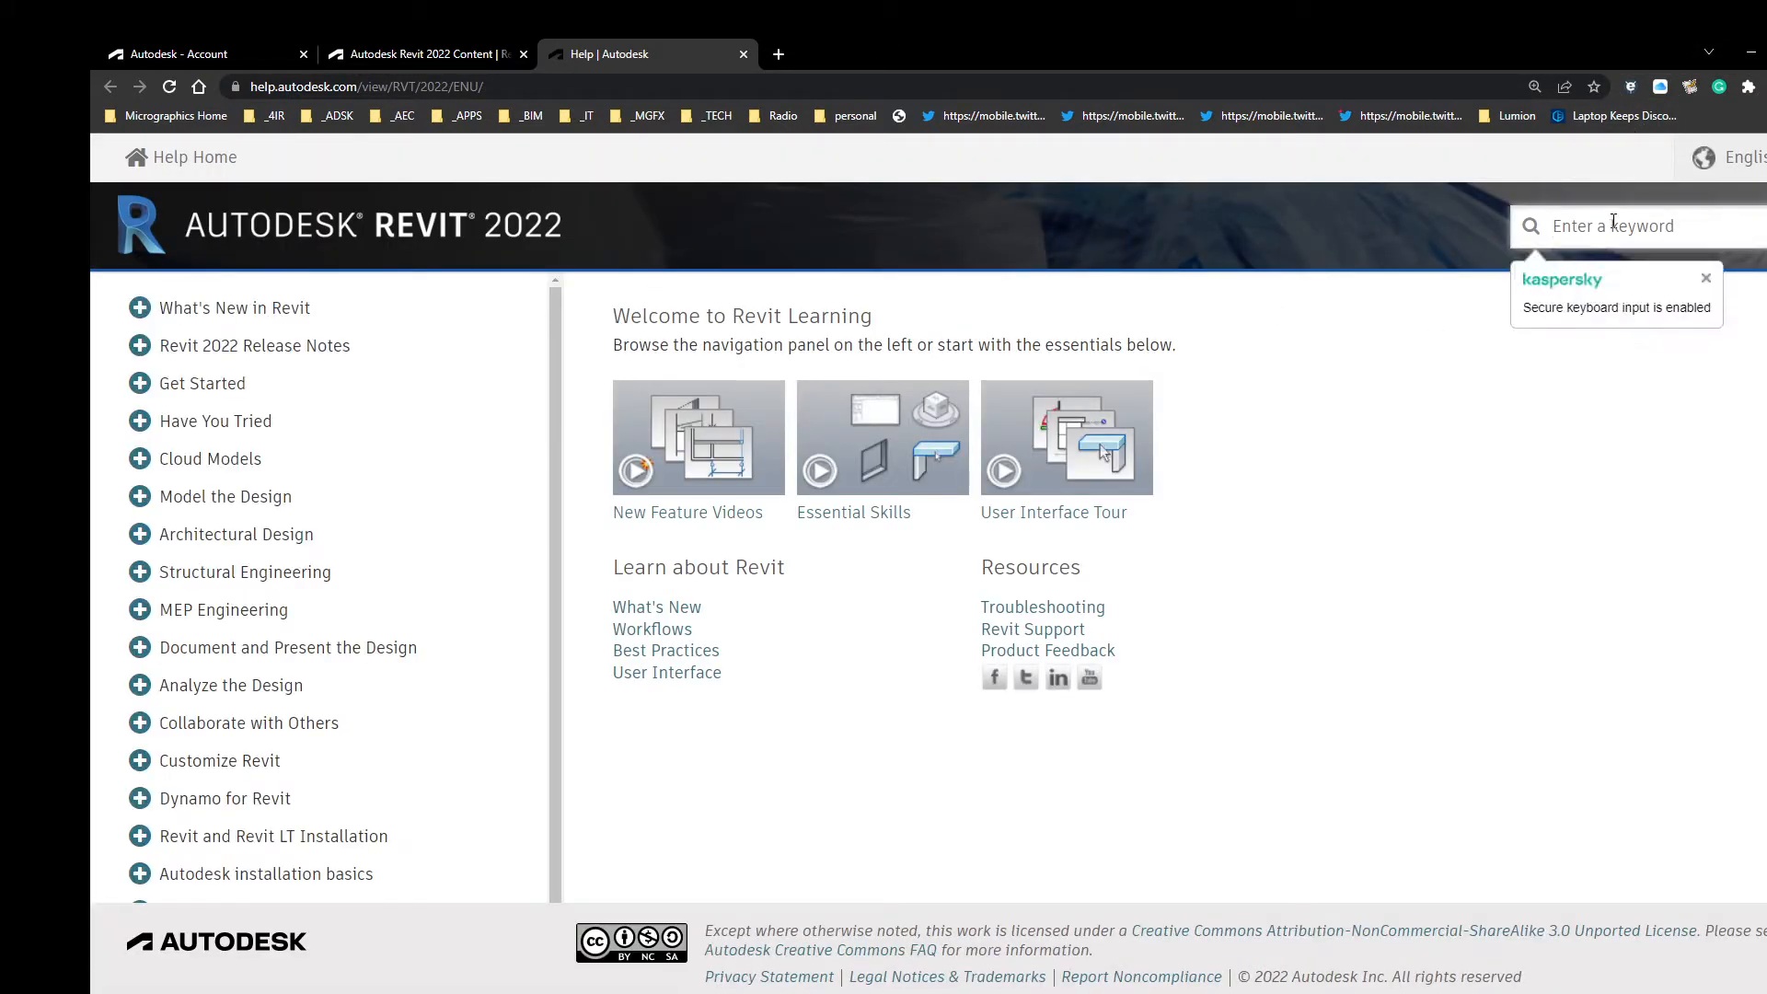
pyautogui.write('advance steel export')
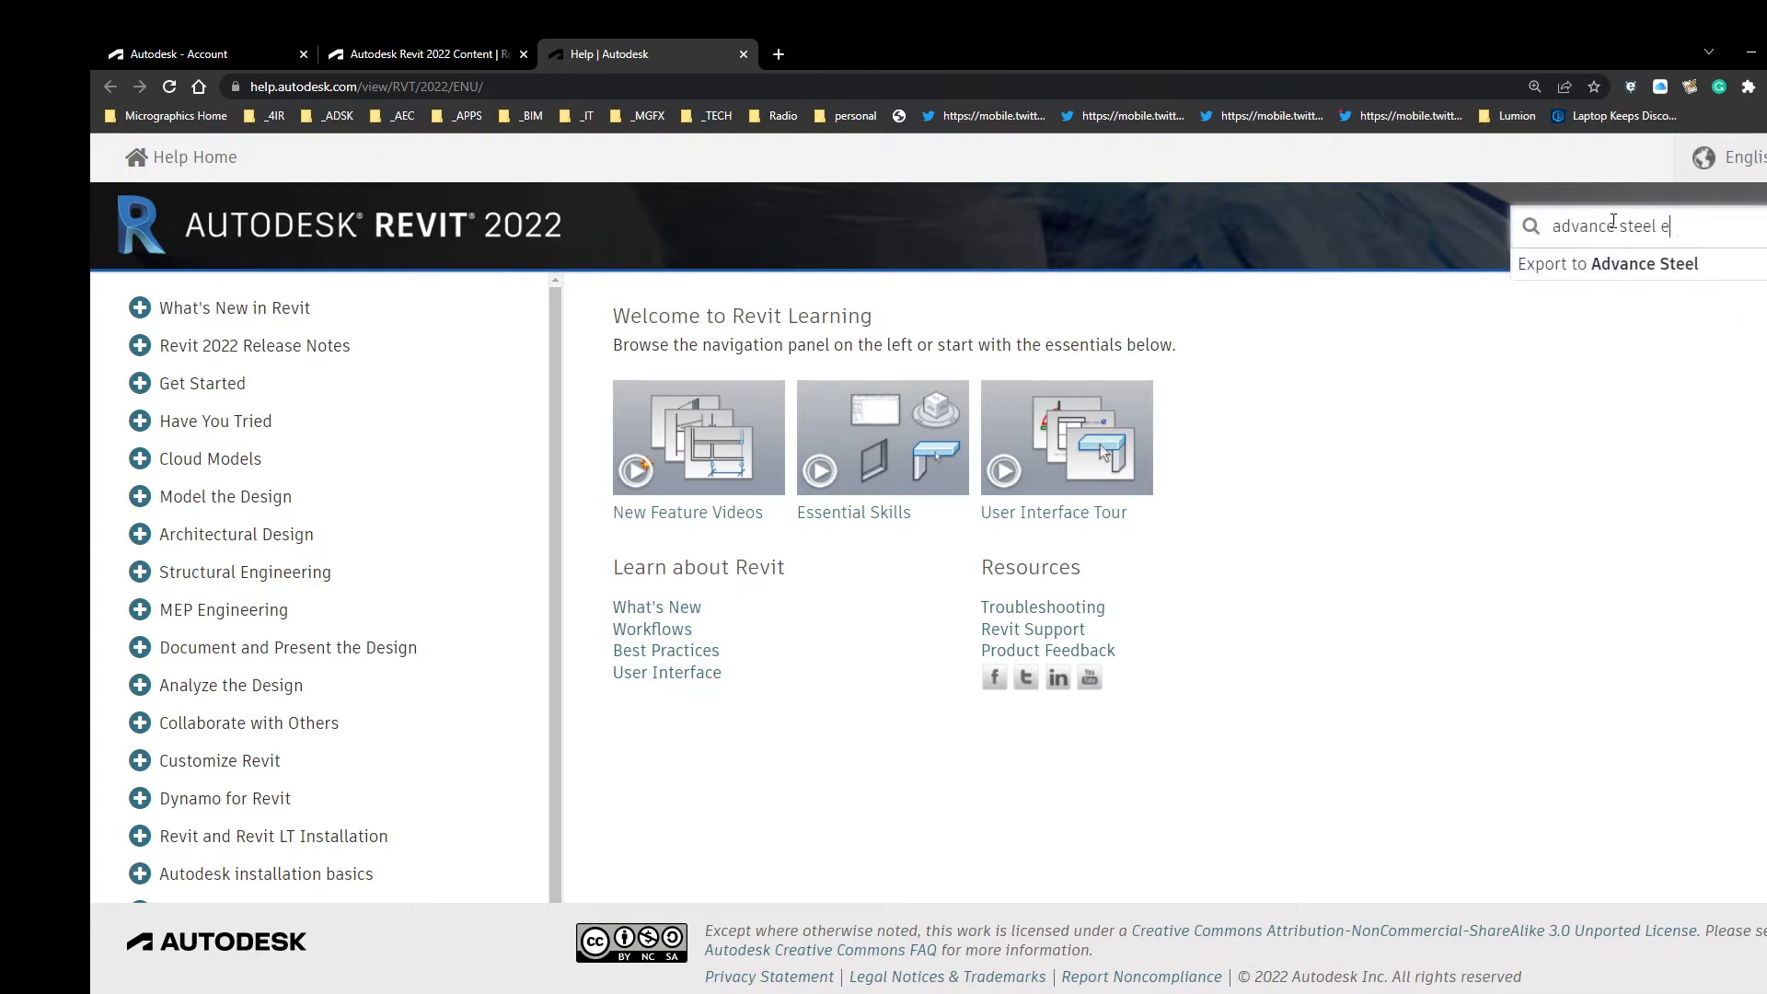
pyautogui.press('Return')
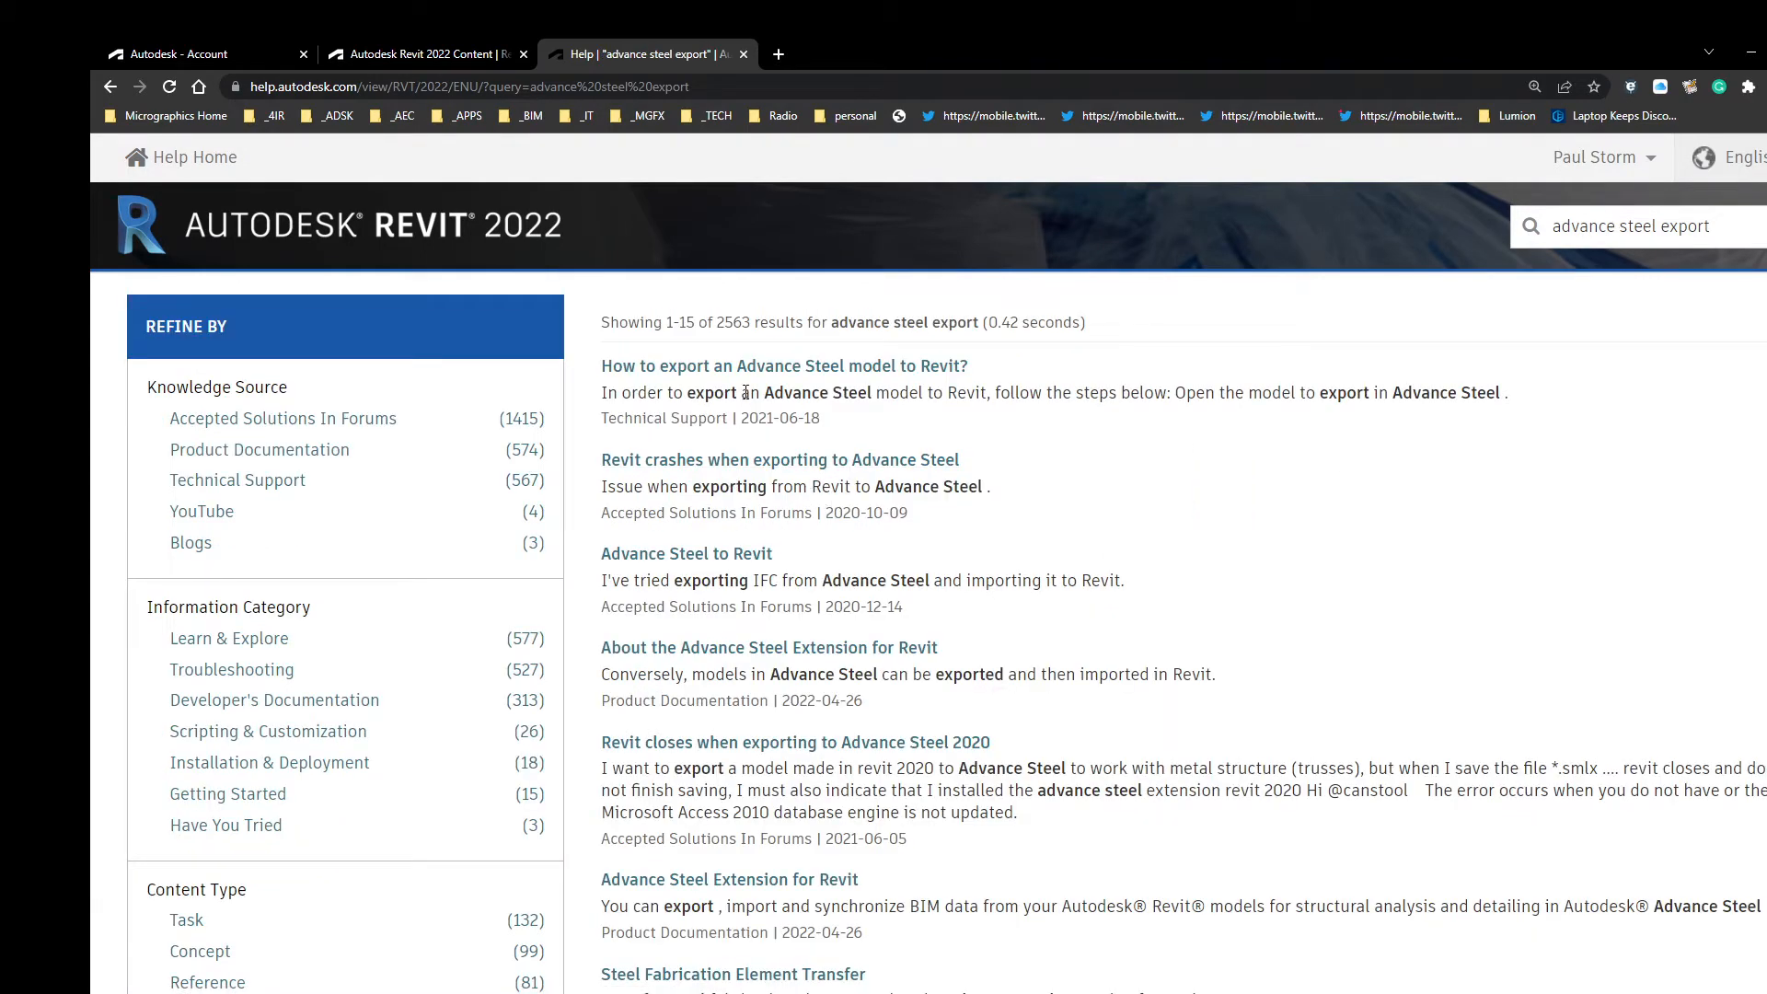
# Step: Open the article "How to export an Advance Steel model to Revit?" in a new window and read through its steps and related links
pyautogui.rightClick(697, 373)
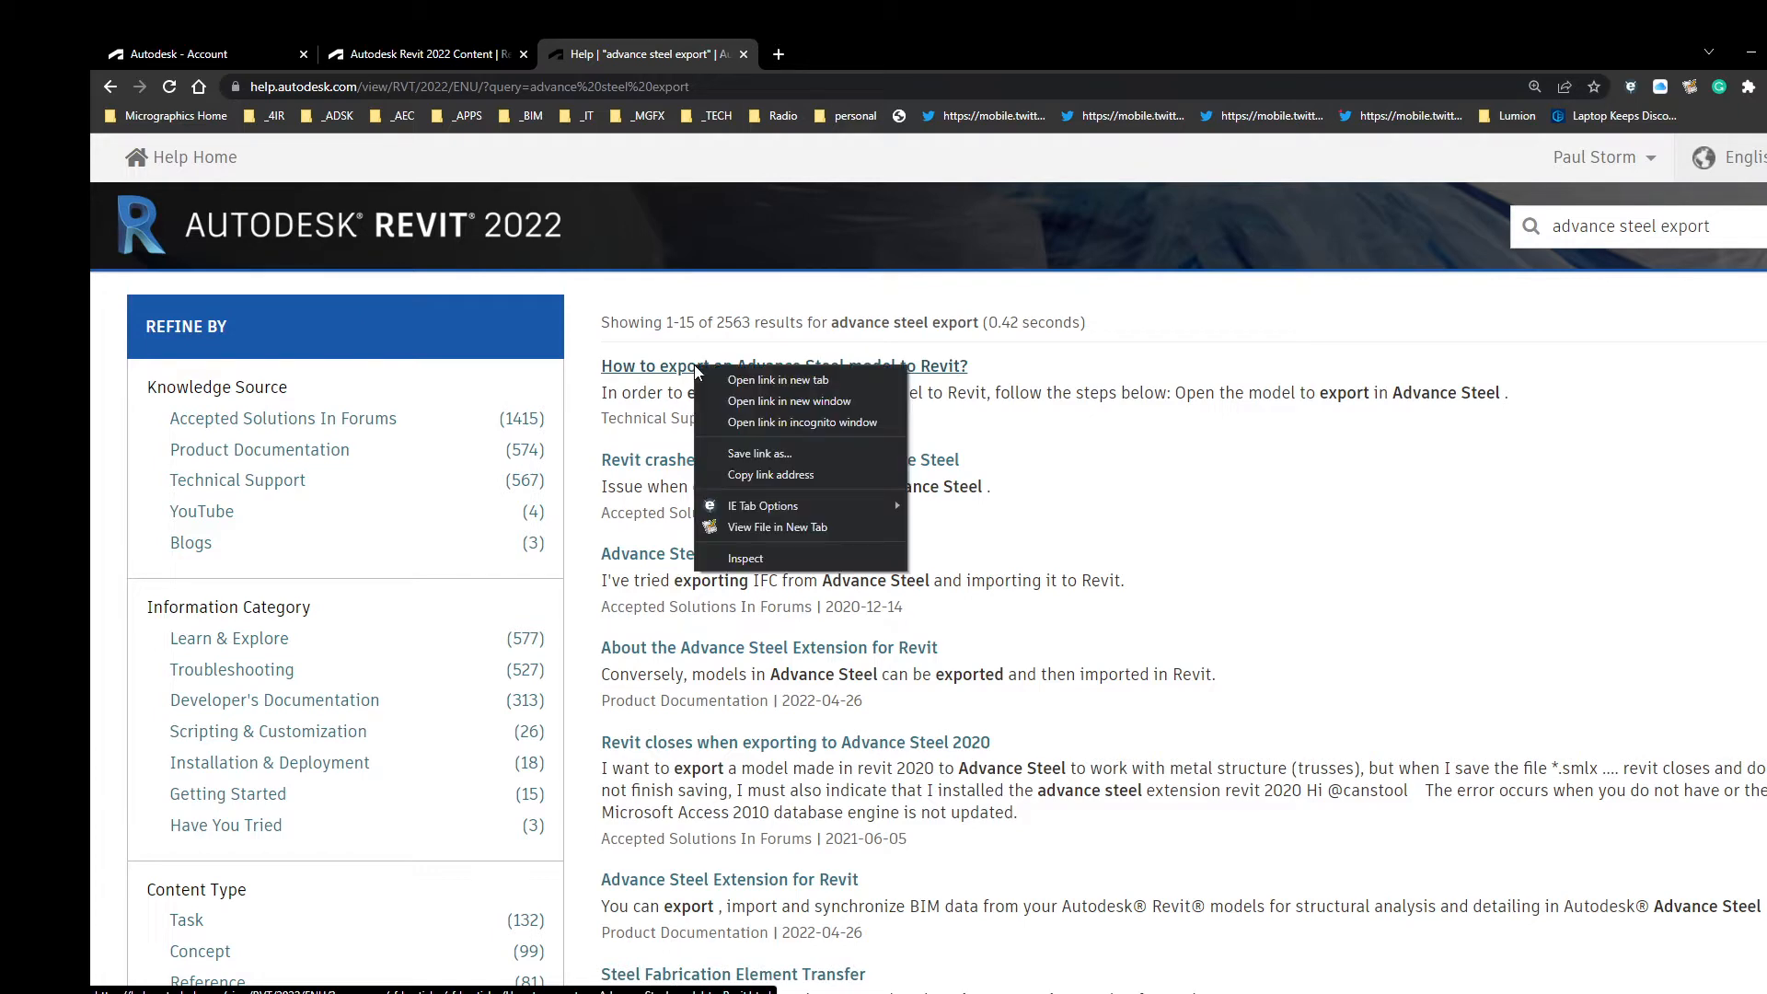
pyautogui.click(771, 401)
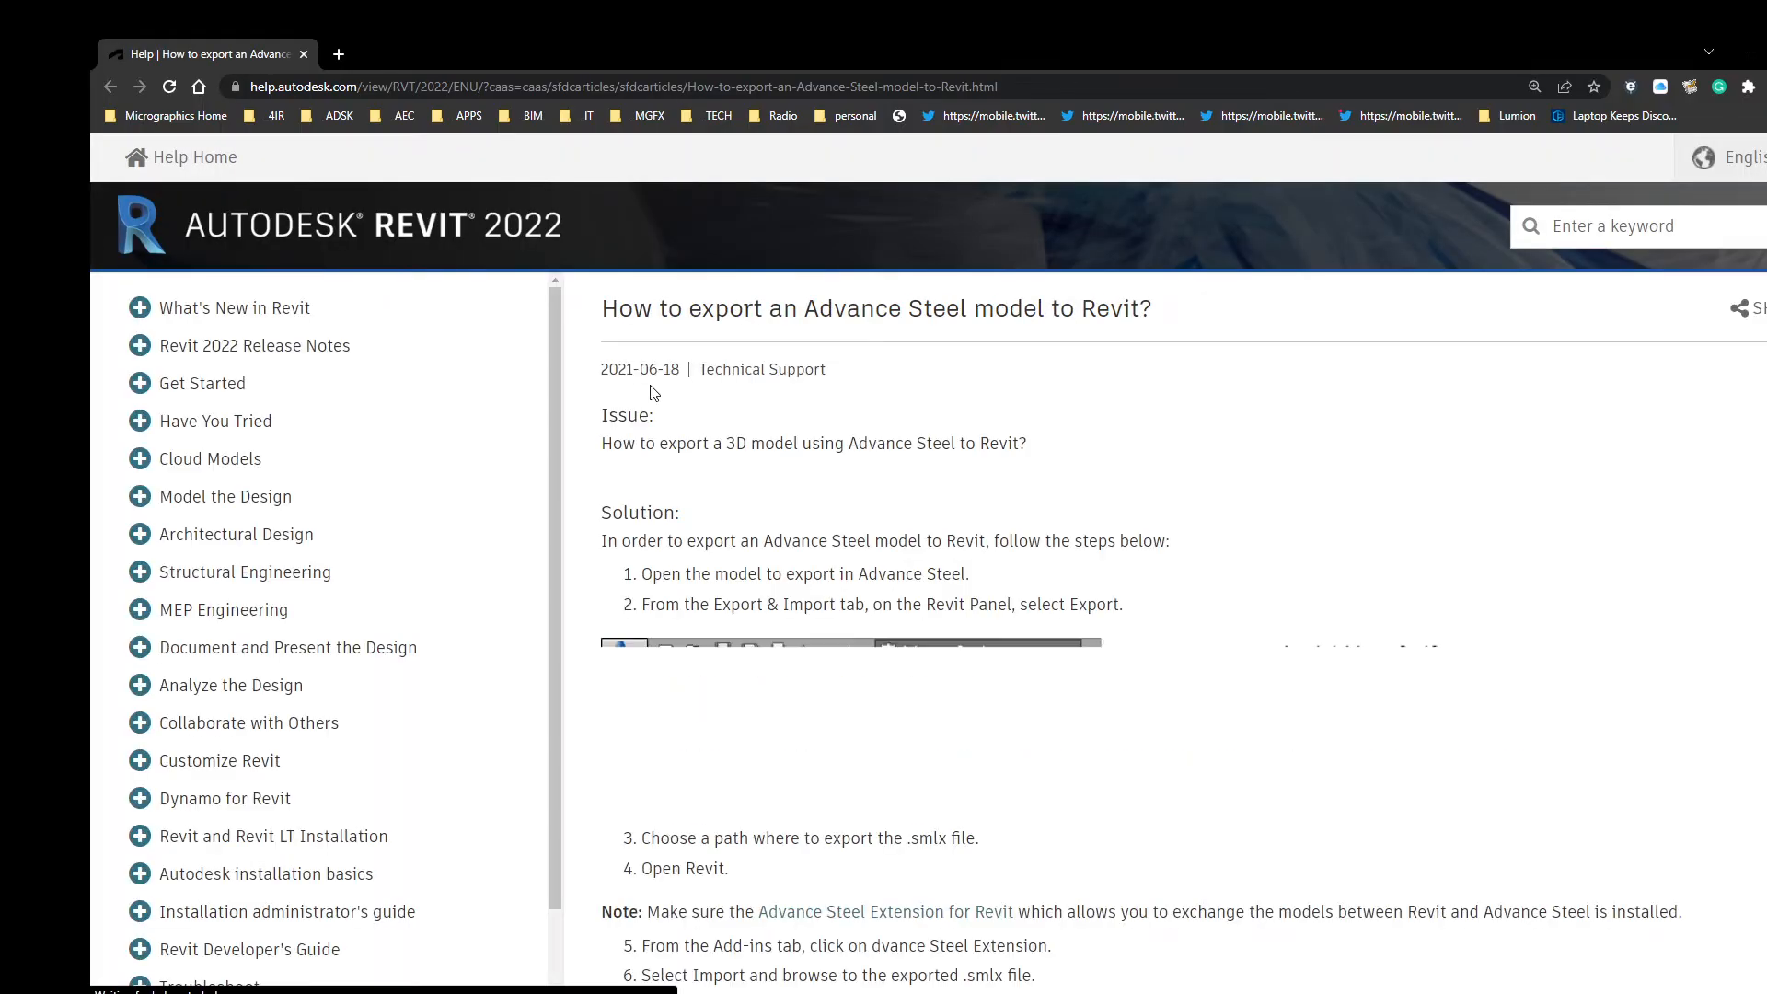
pyautogui.scroll(-7, 779, 439)
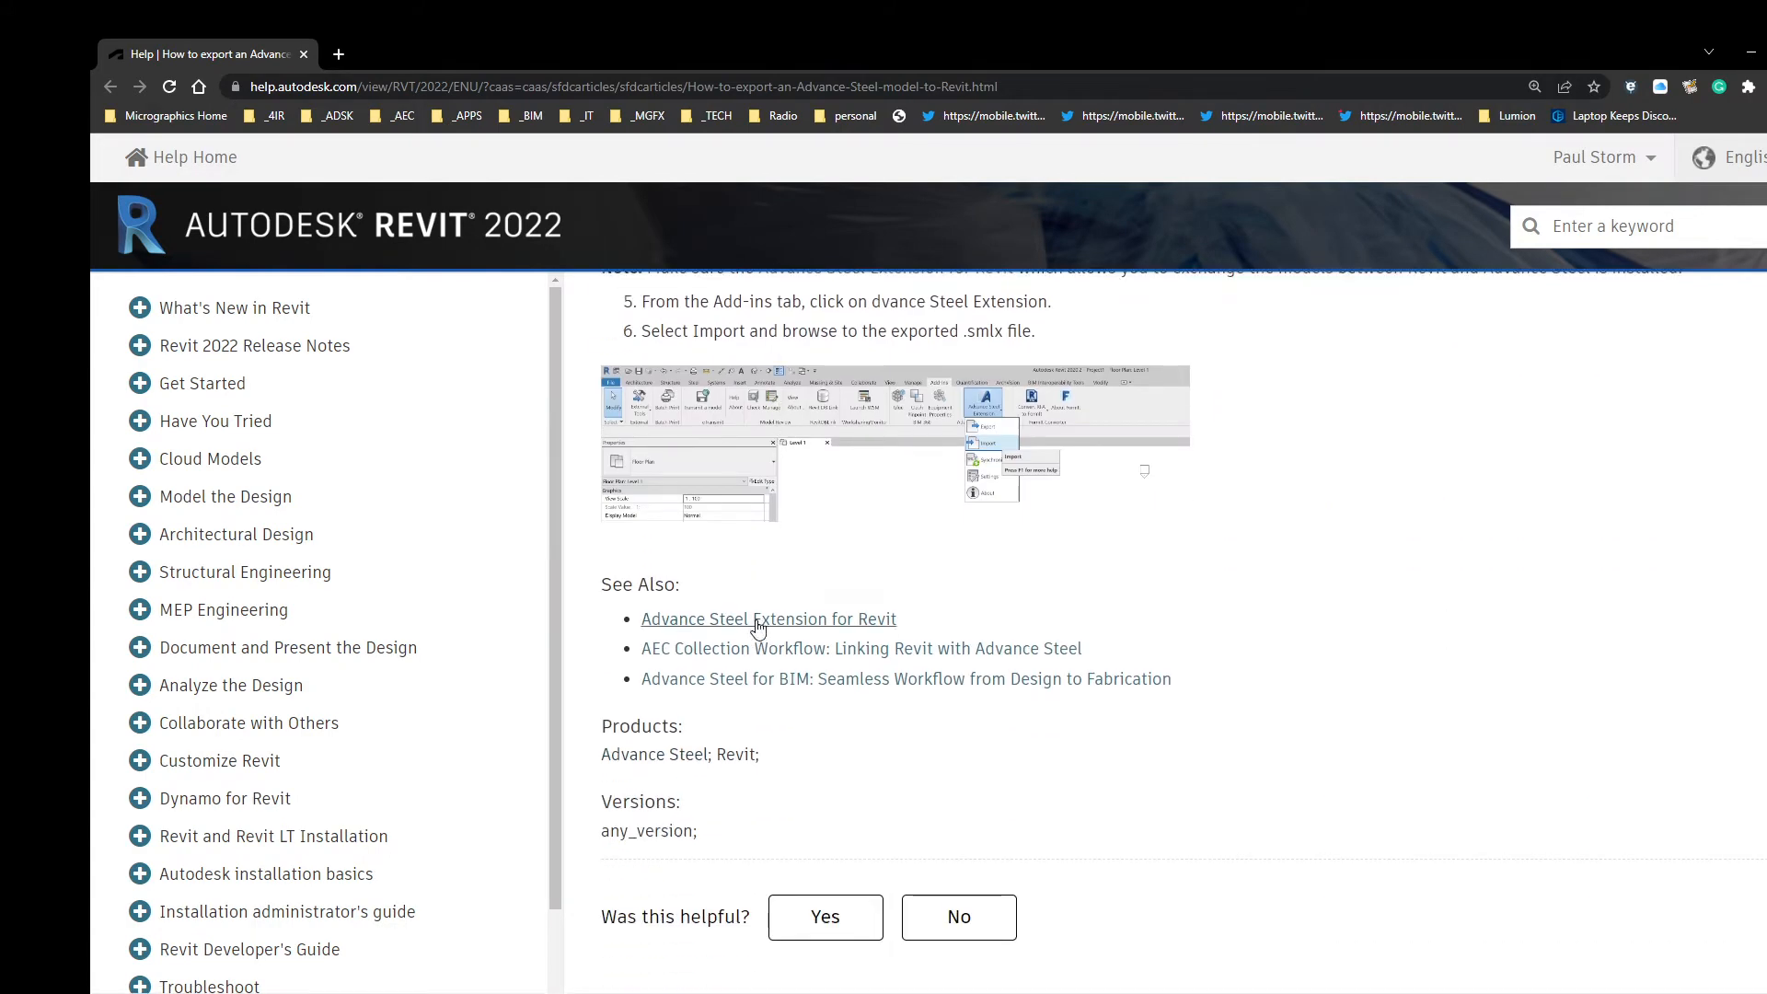
pyautogui.scroll(-2, 390, 668)
pyautogui.scroll(-3, 469, 644)
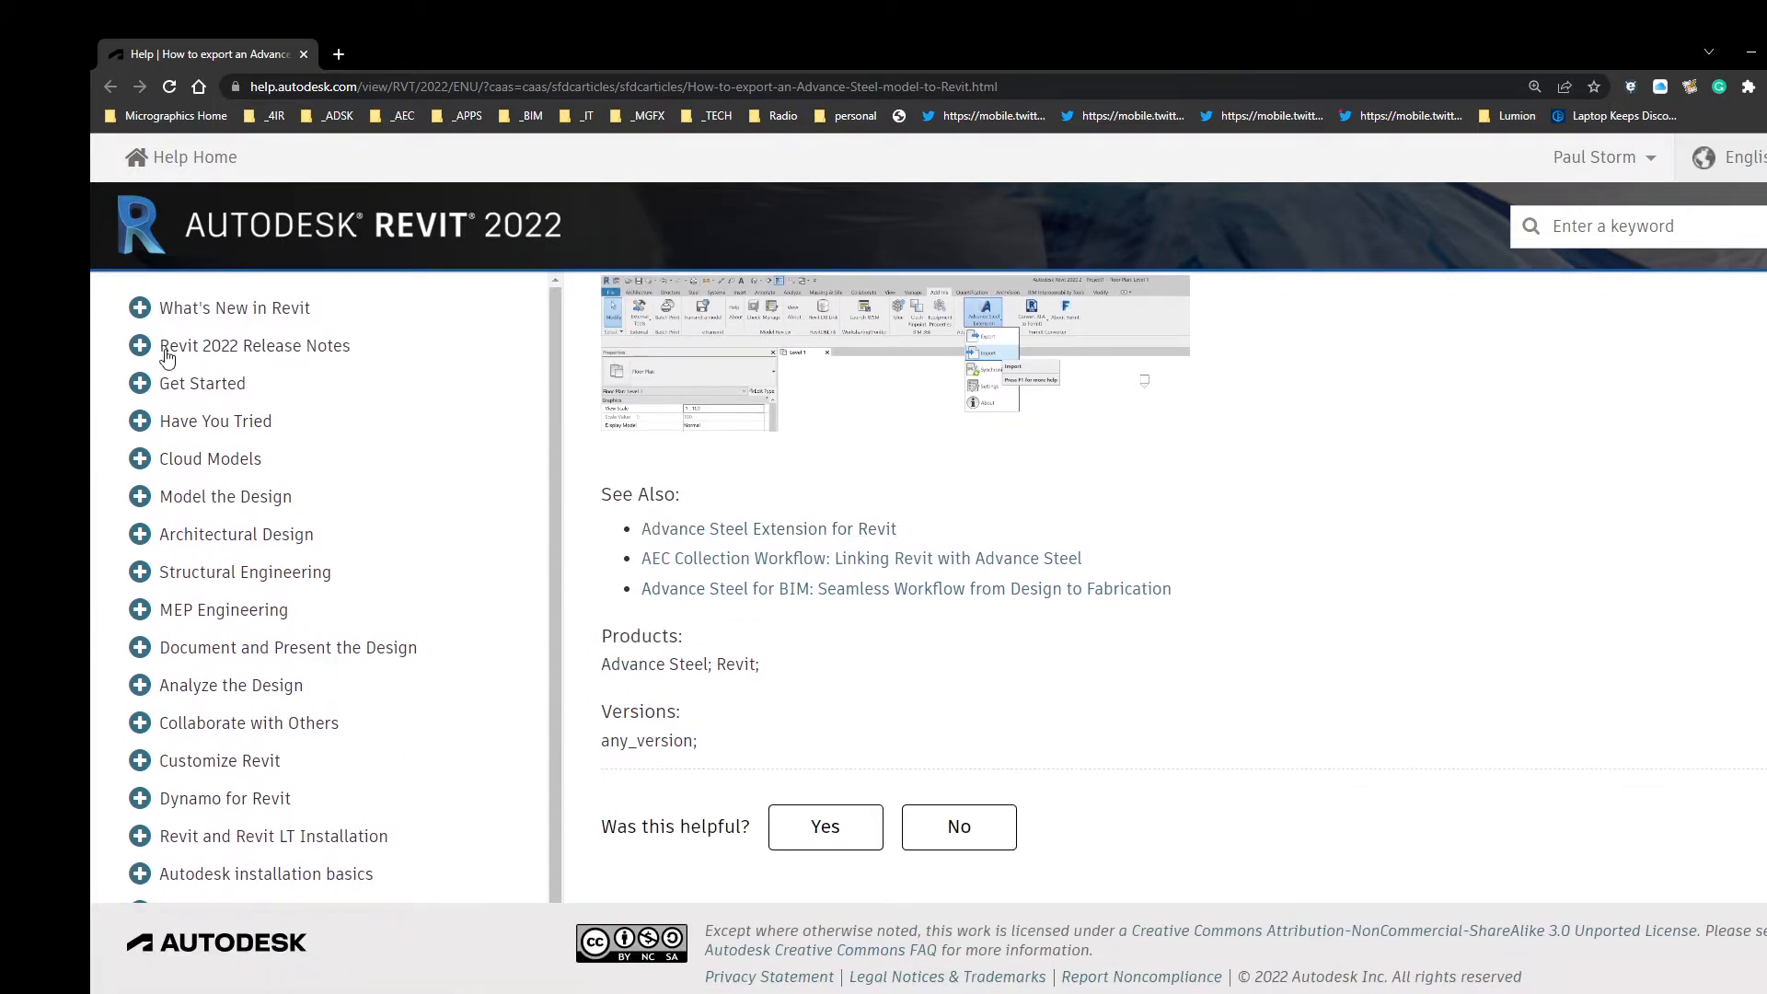
pyautogui.scroll(-1, 221, 488)
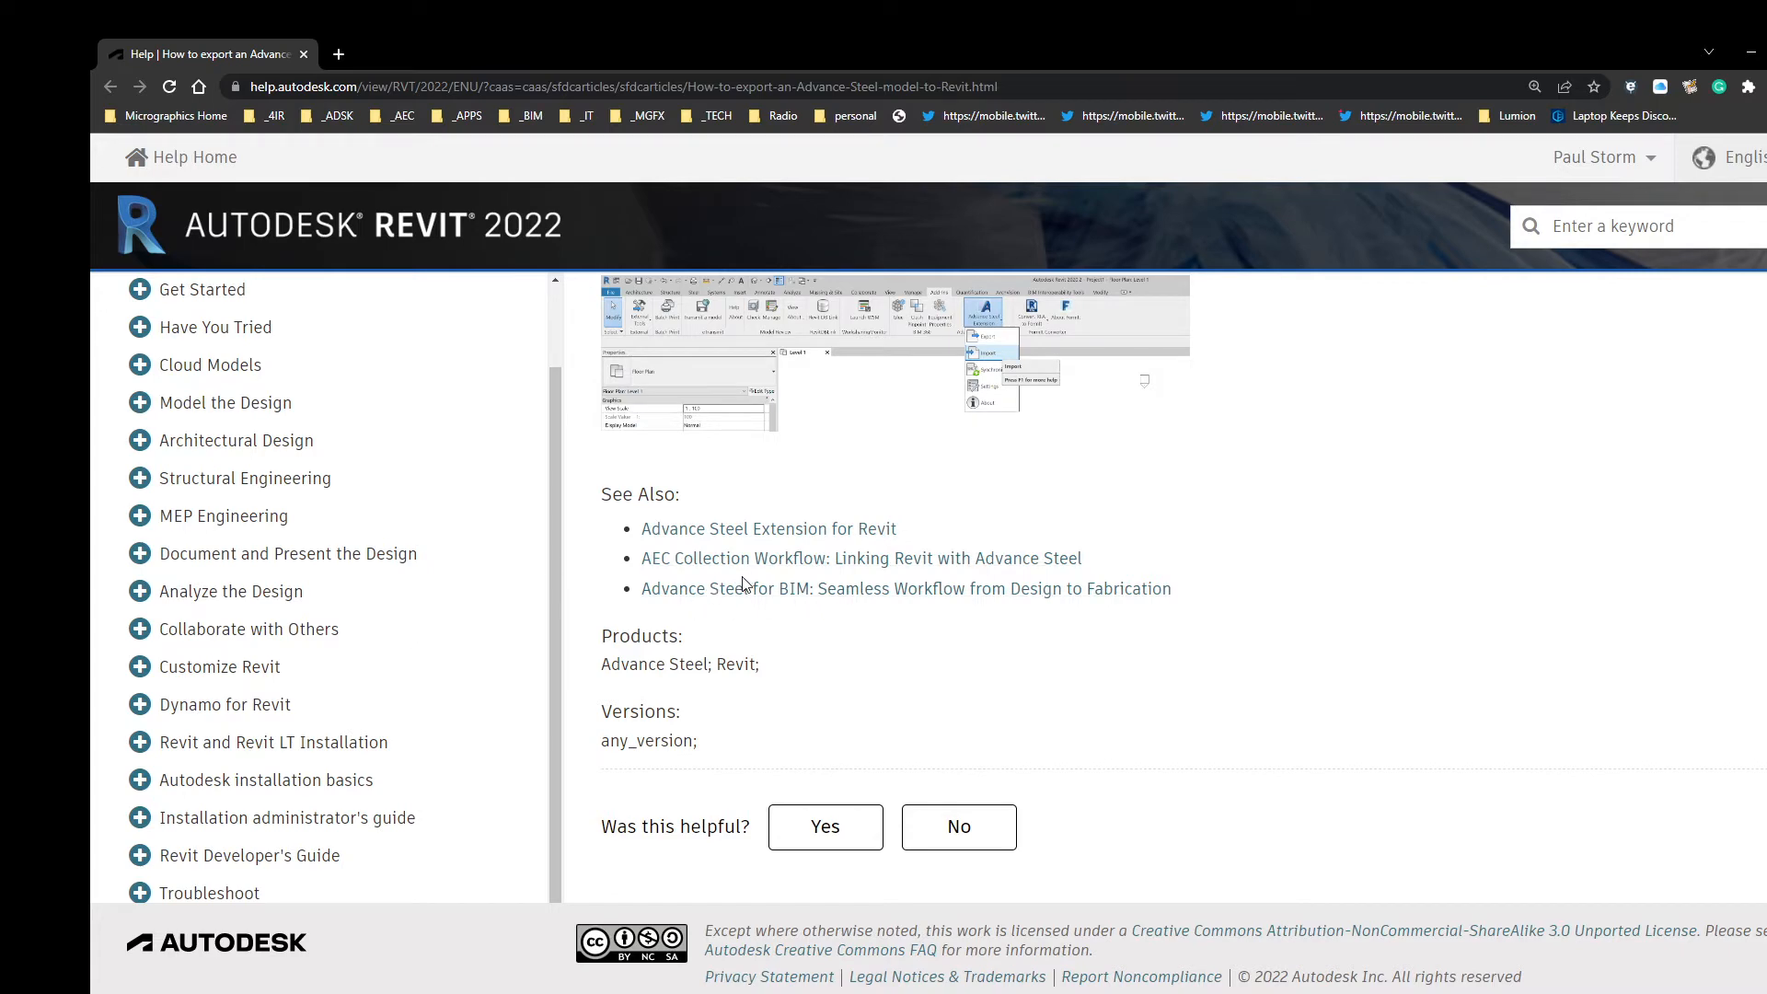
# Step: Open the related Advance Steel Extension for Revit help topic and read its page on the Settings dialog options
pyautogui.click(760, 530)
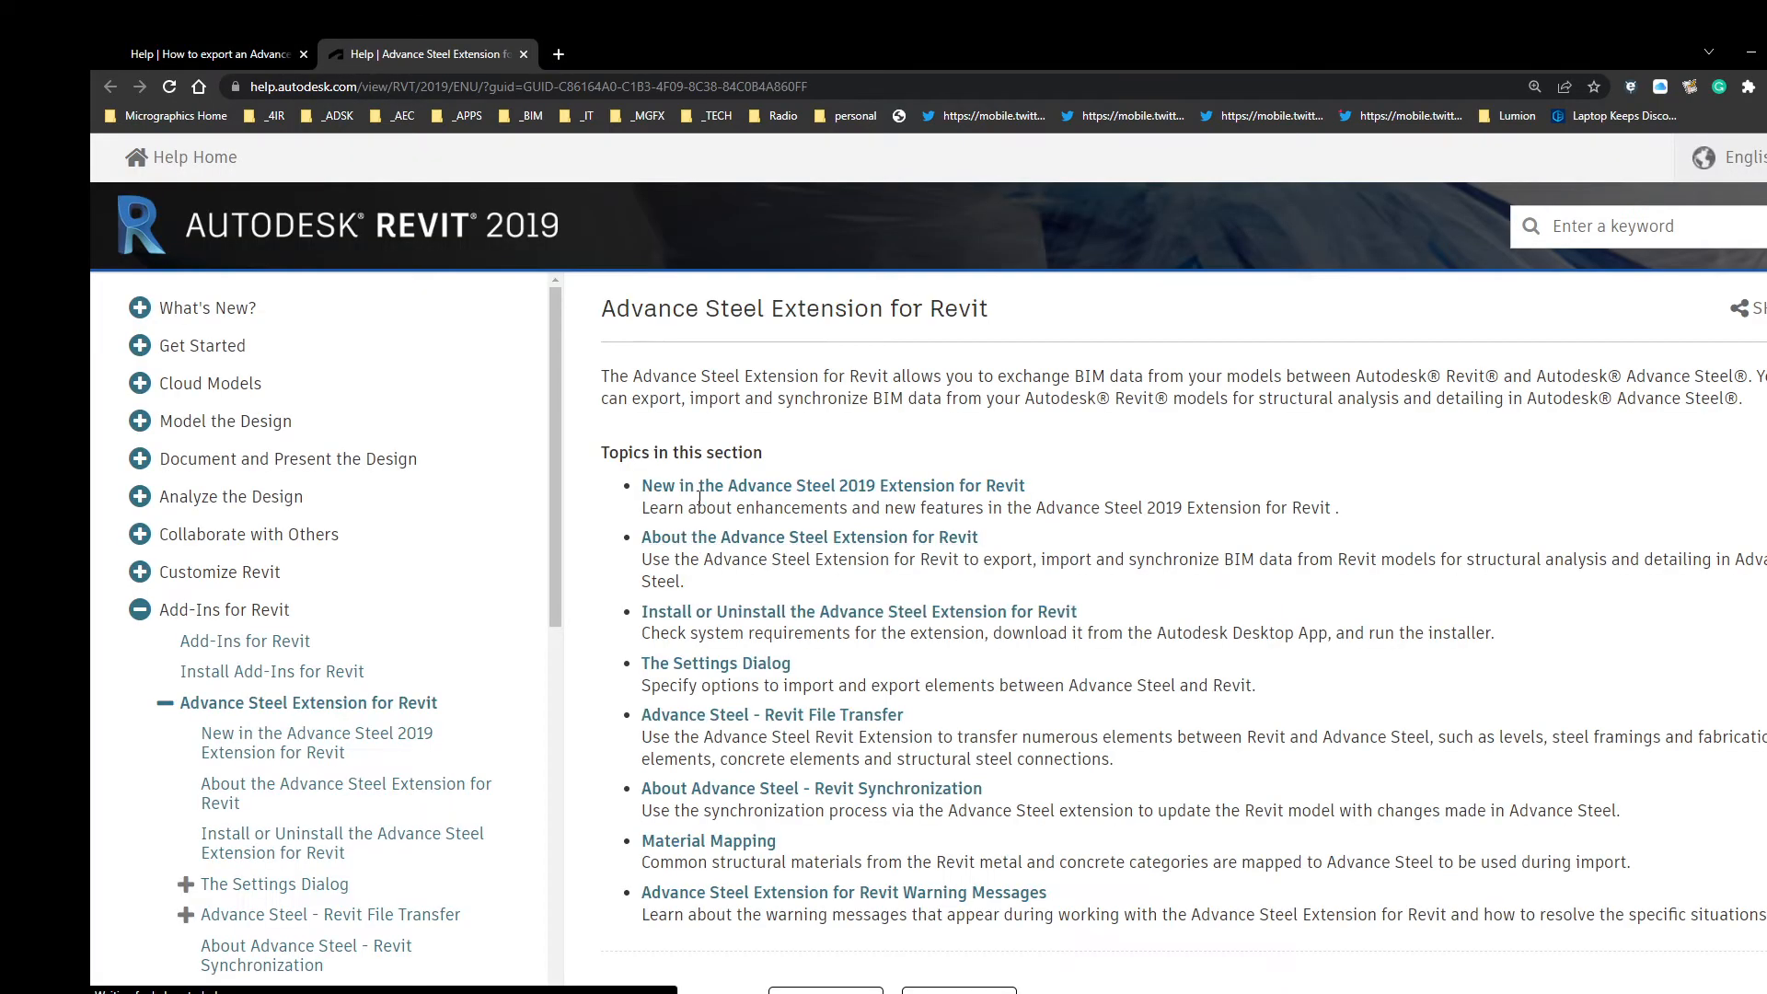
pyautogui.scroll(-2, 266, 442)
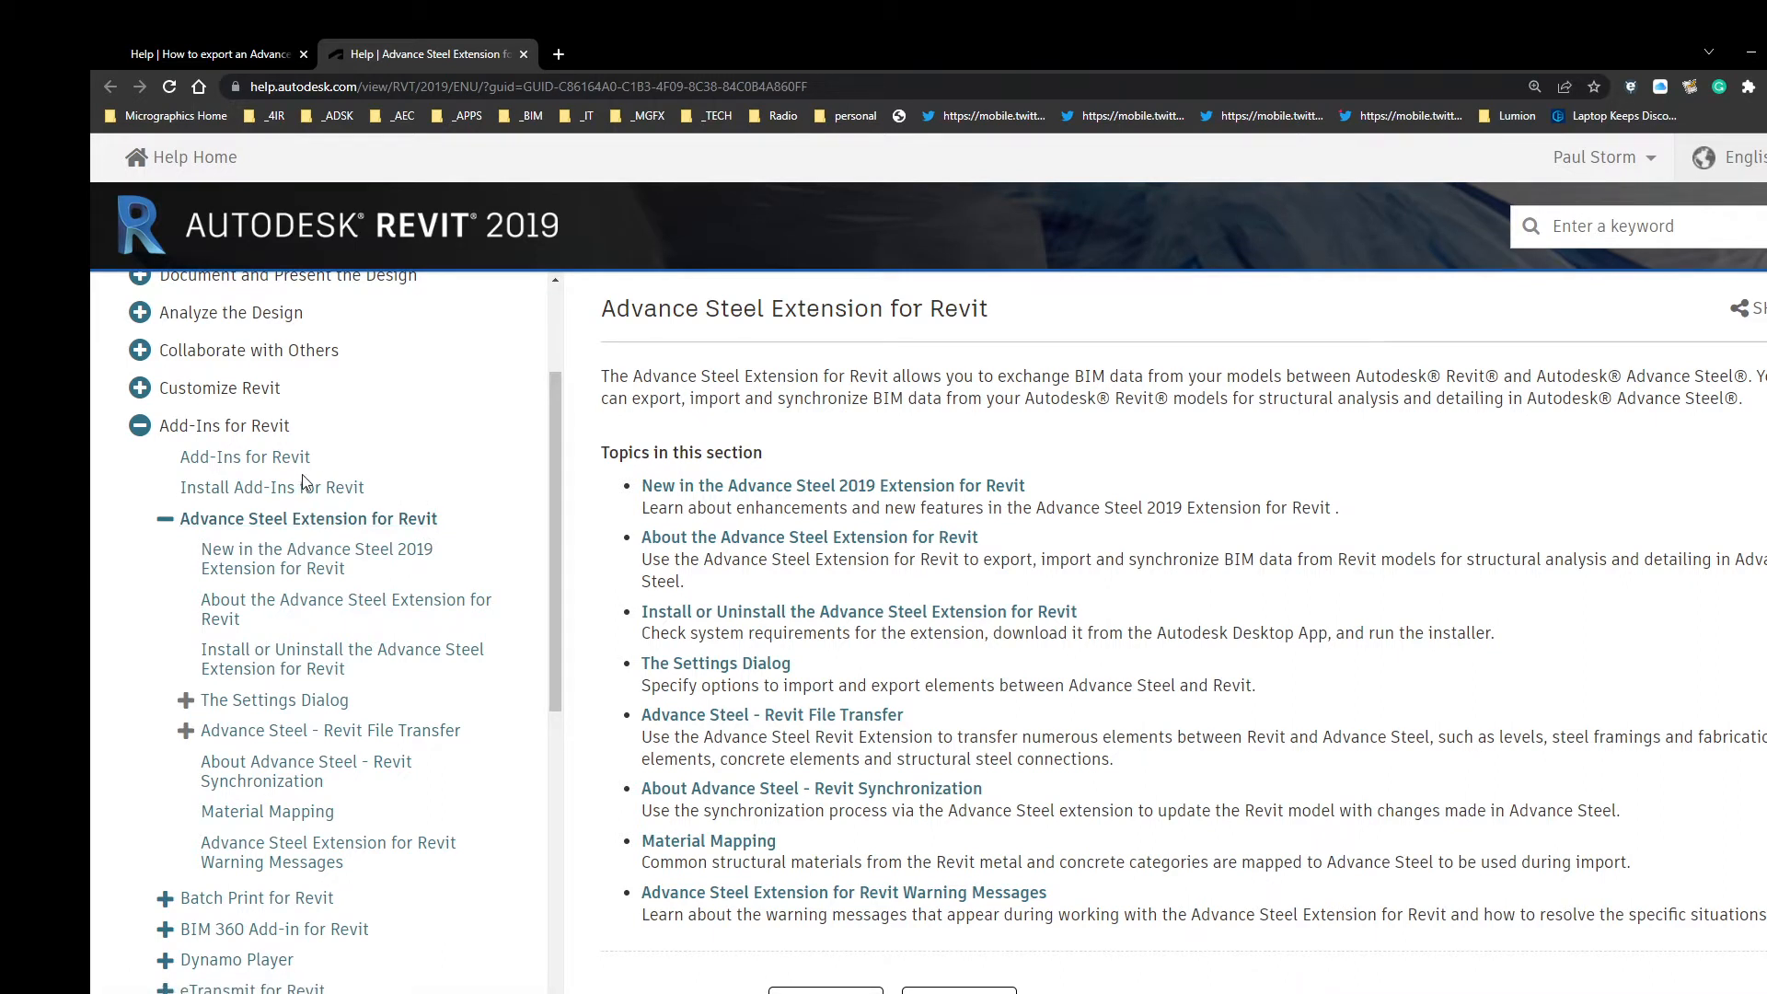
pyautogui.scroll(-1, 281, 497)
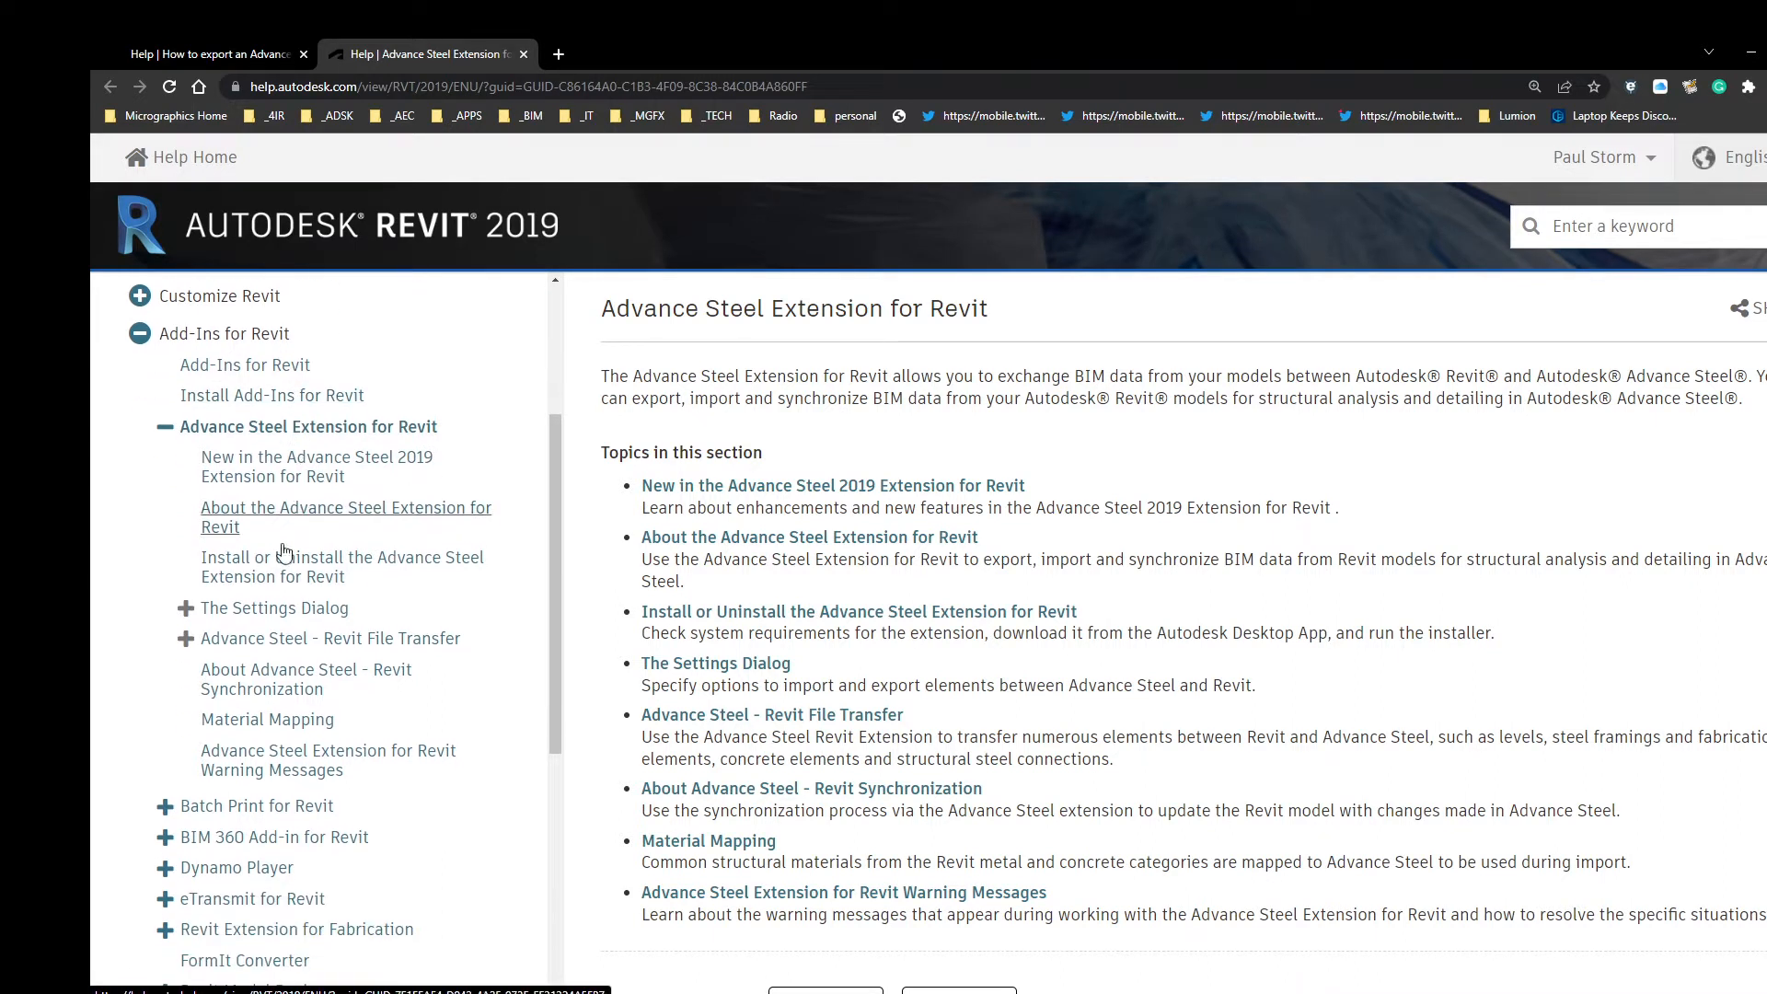
pyautogui.click(186, 610)
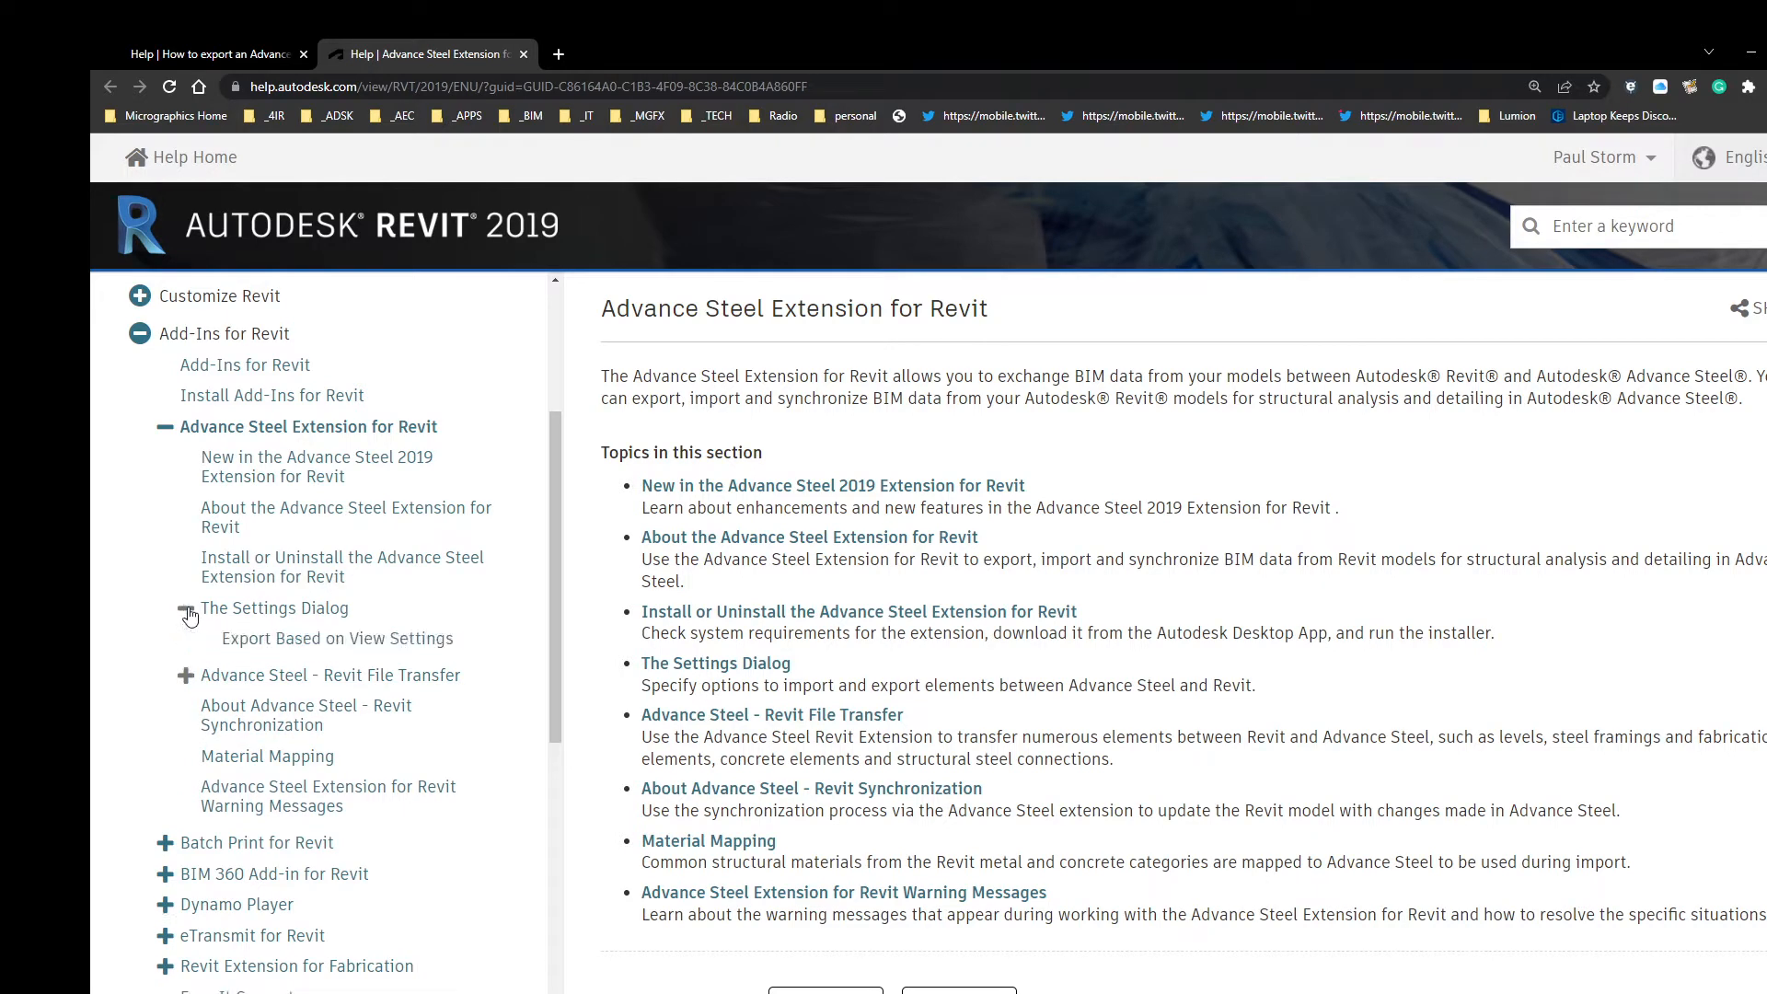
pyautogui.click(291, 618)
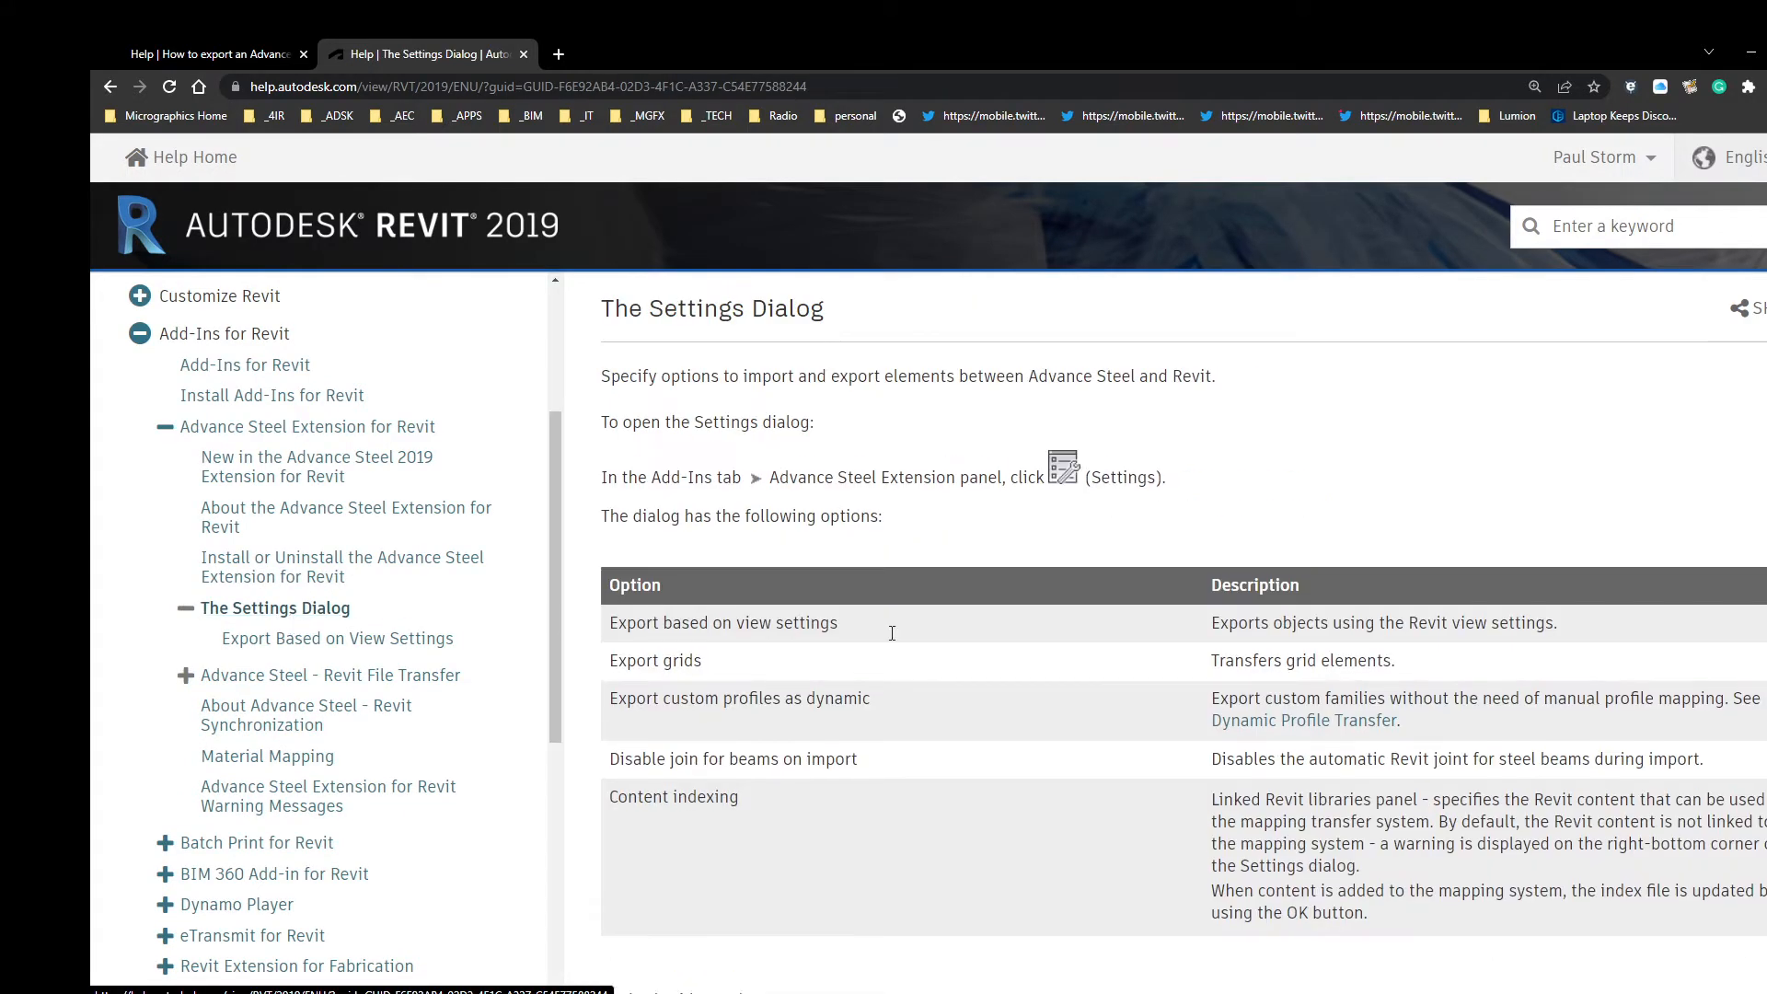
pyautogui.scroll(-4, 1206, 690)
pyautogui.scroll(2, 1201, 697)
pyautogui.scroll(2, 1201, 697)
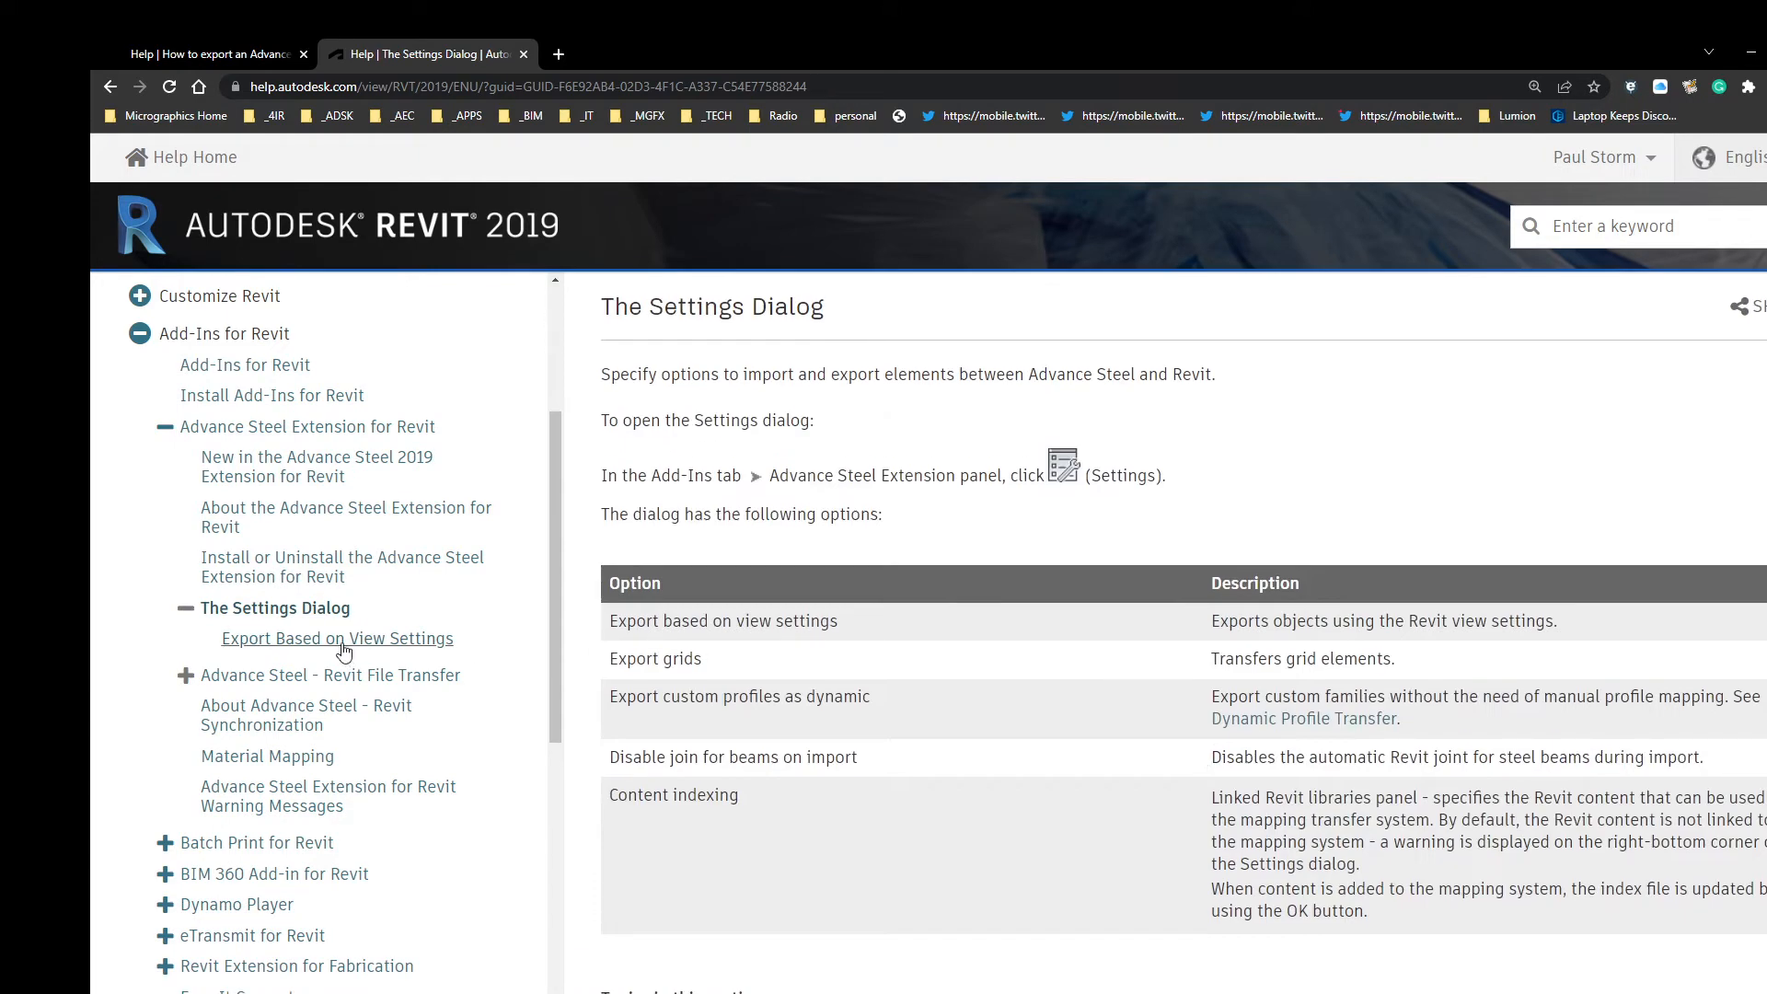
# Step: Read the Export Based on View Settings page and look through the Revit File Transfer and Structural Columns and Framings Transfer subtopics
pyautogui.click(315, 643)
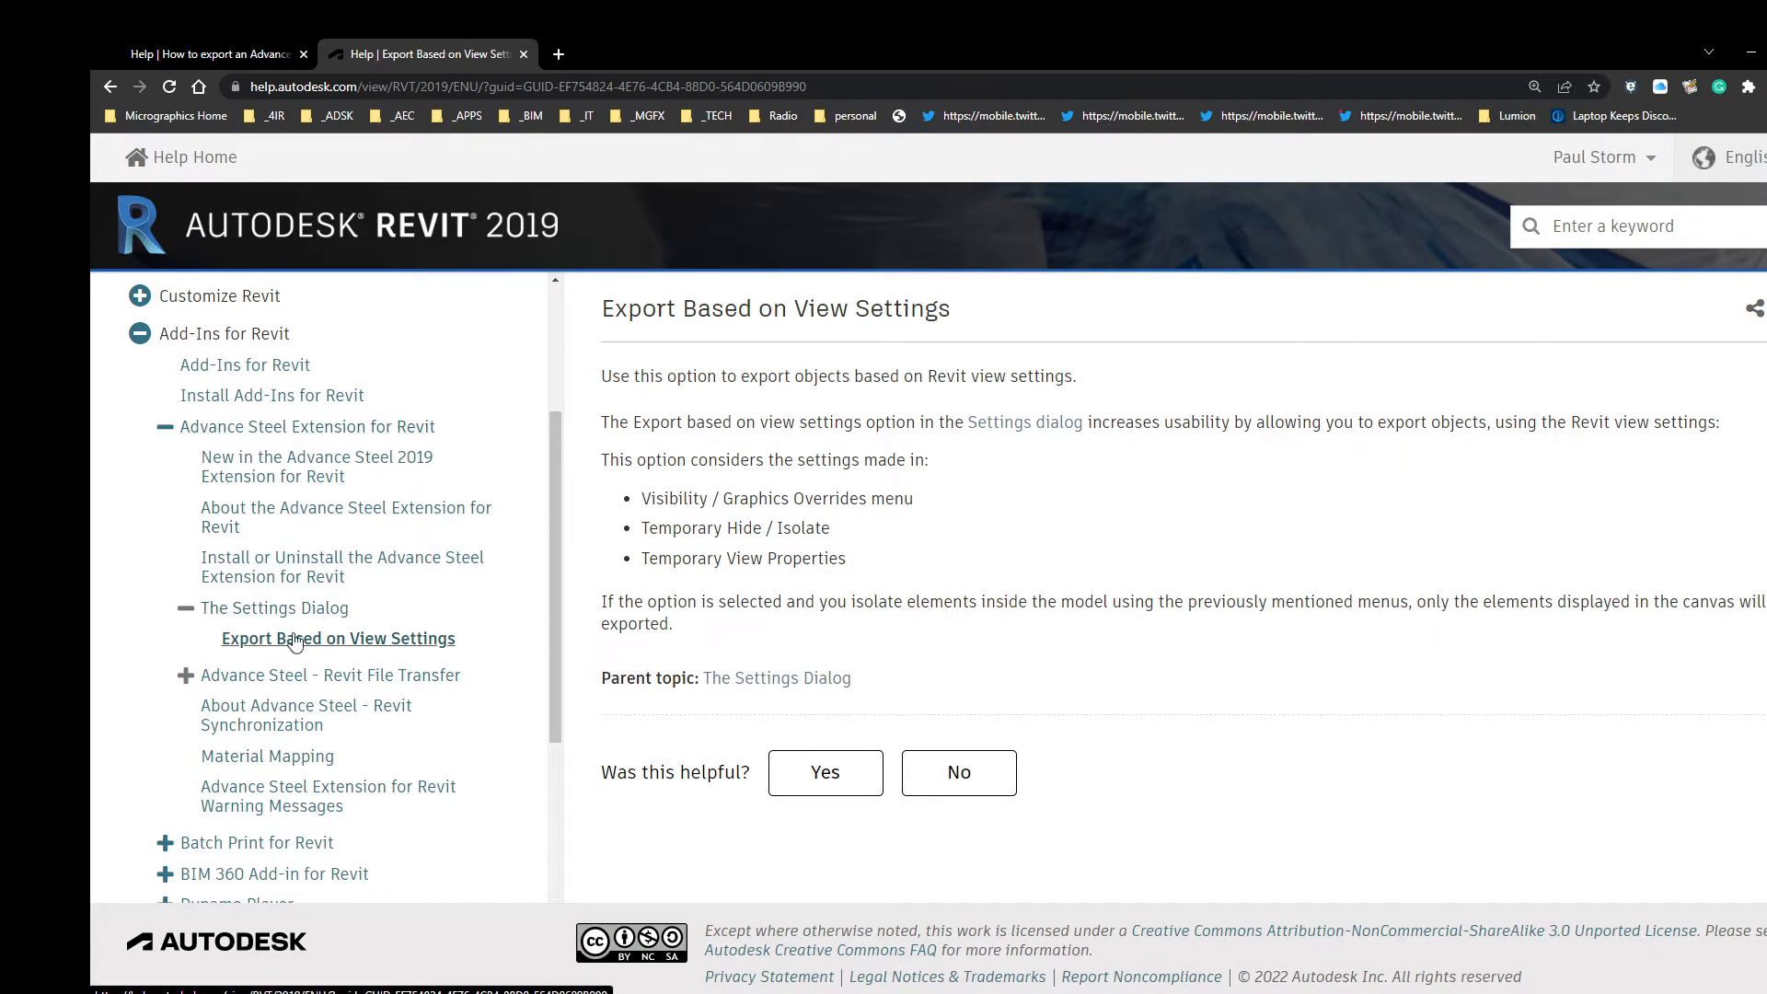
pyautogui.scroll(-1, 313, 629)
pyautogui.scroll(4, 316, 626)
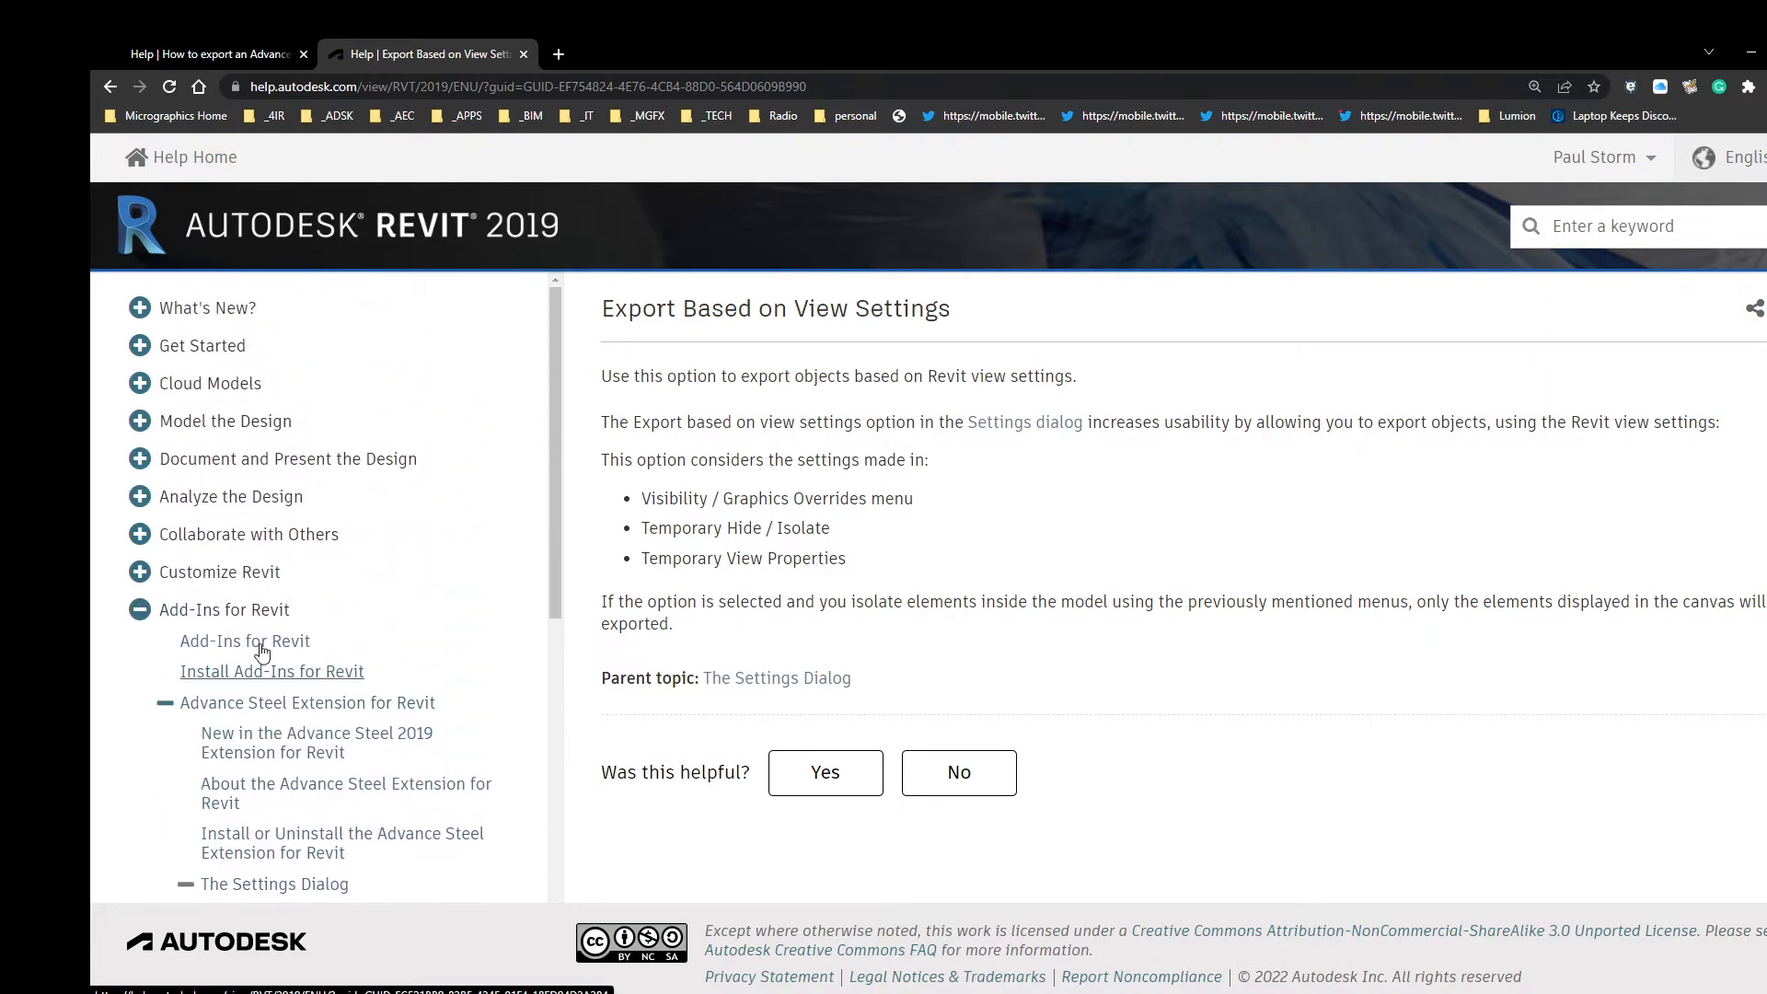
pyautogui.scroll(-2, 267, 658)
pyautogui.scroll(-3, 325, 578)
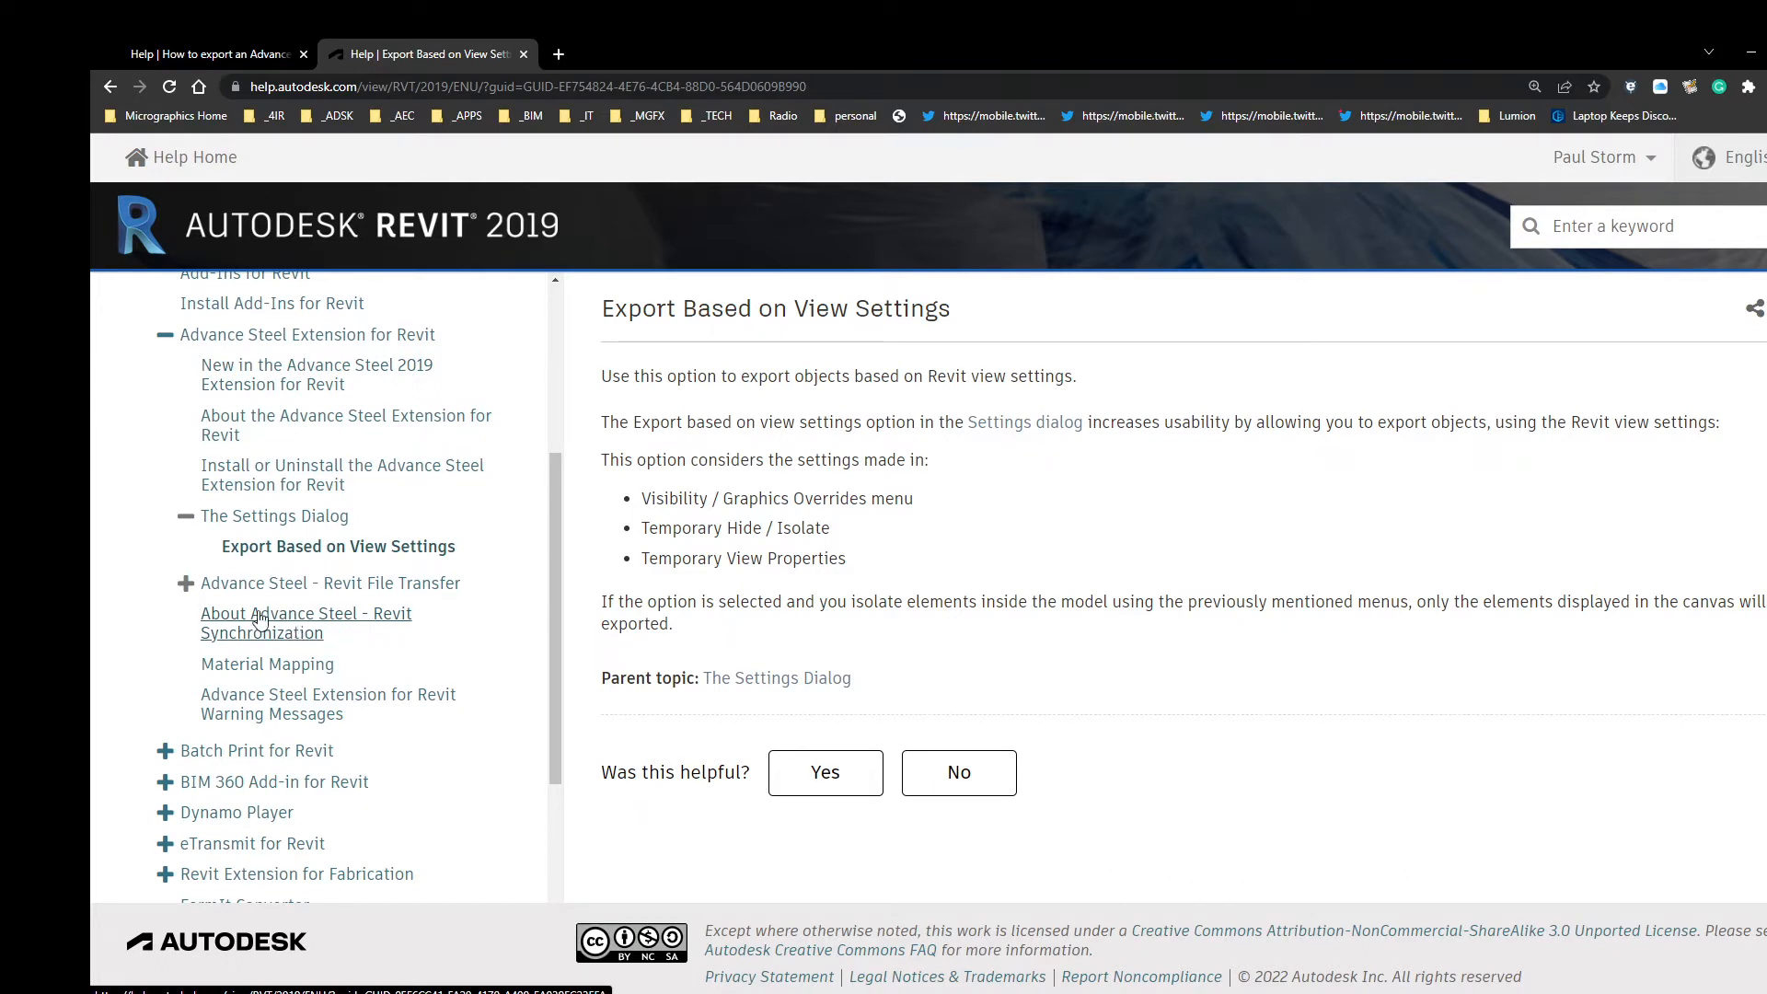
pyautogui.click(185, 586)
pyautogui.scroll(-2, 215, 529)
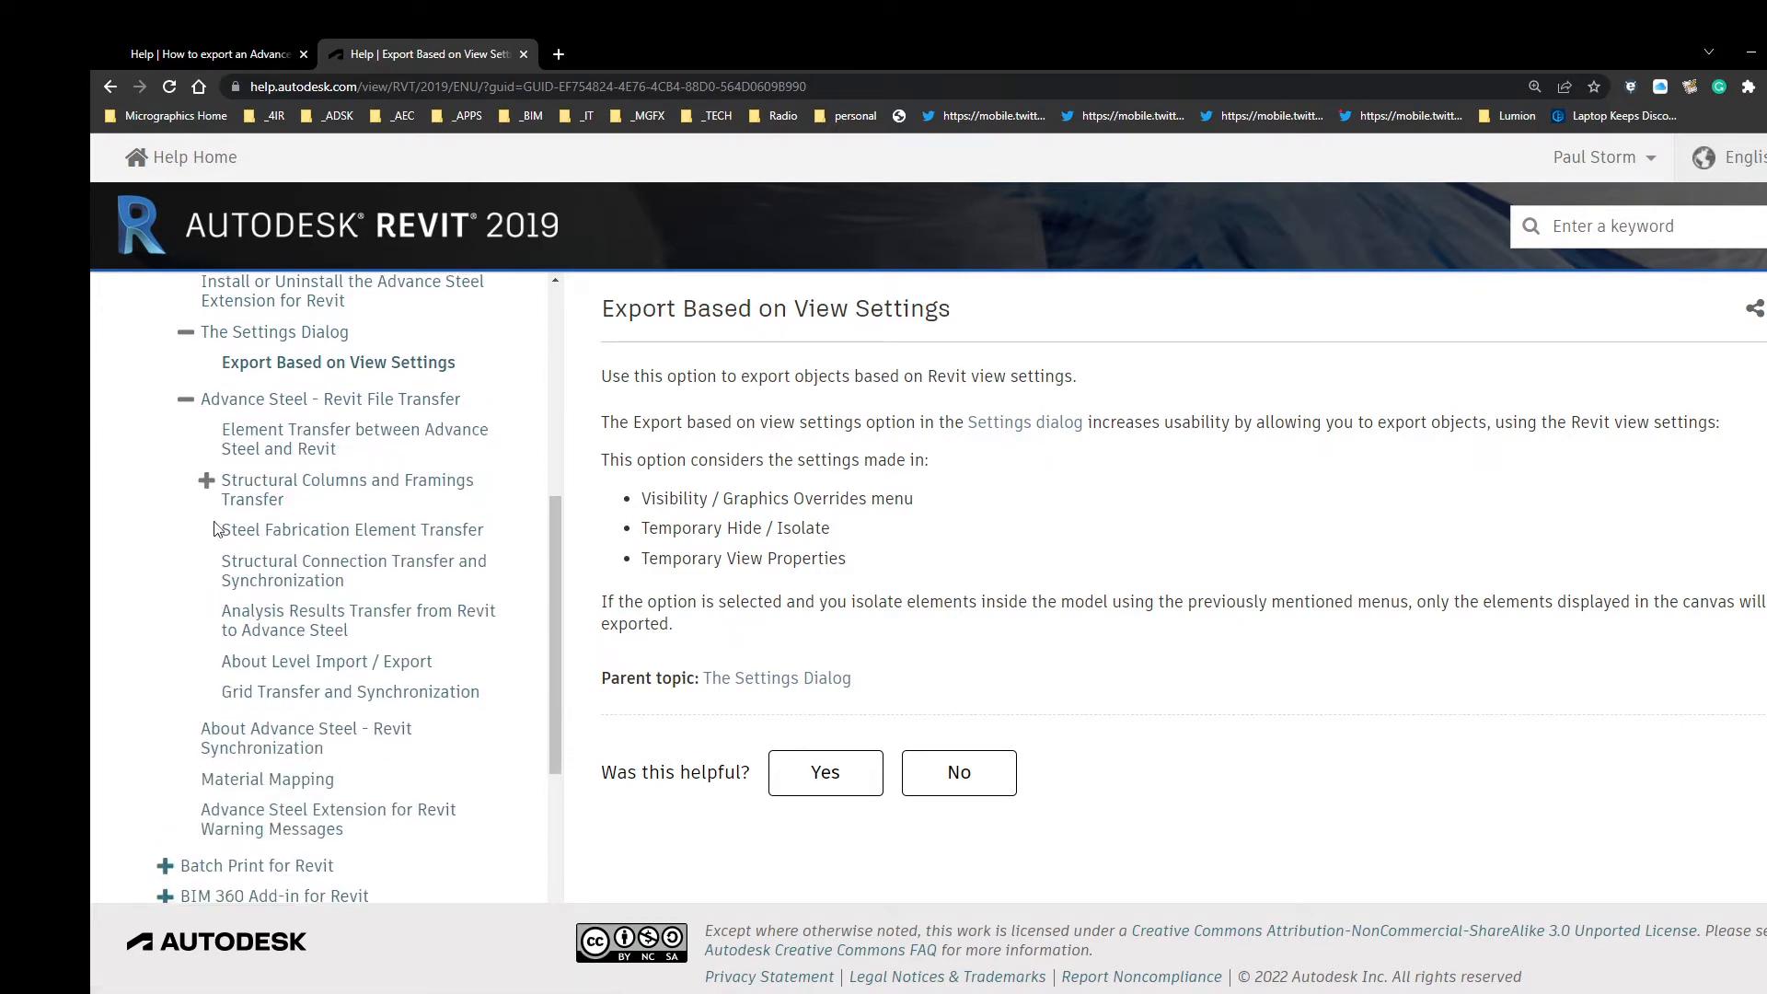
pyautogui.click(205, 481)
pyautogui.scroll(-4, 198, 515)
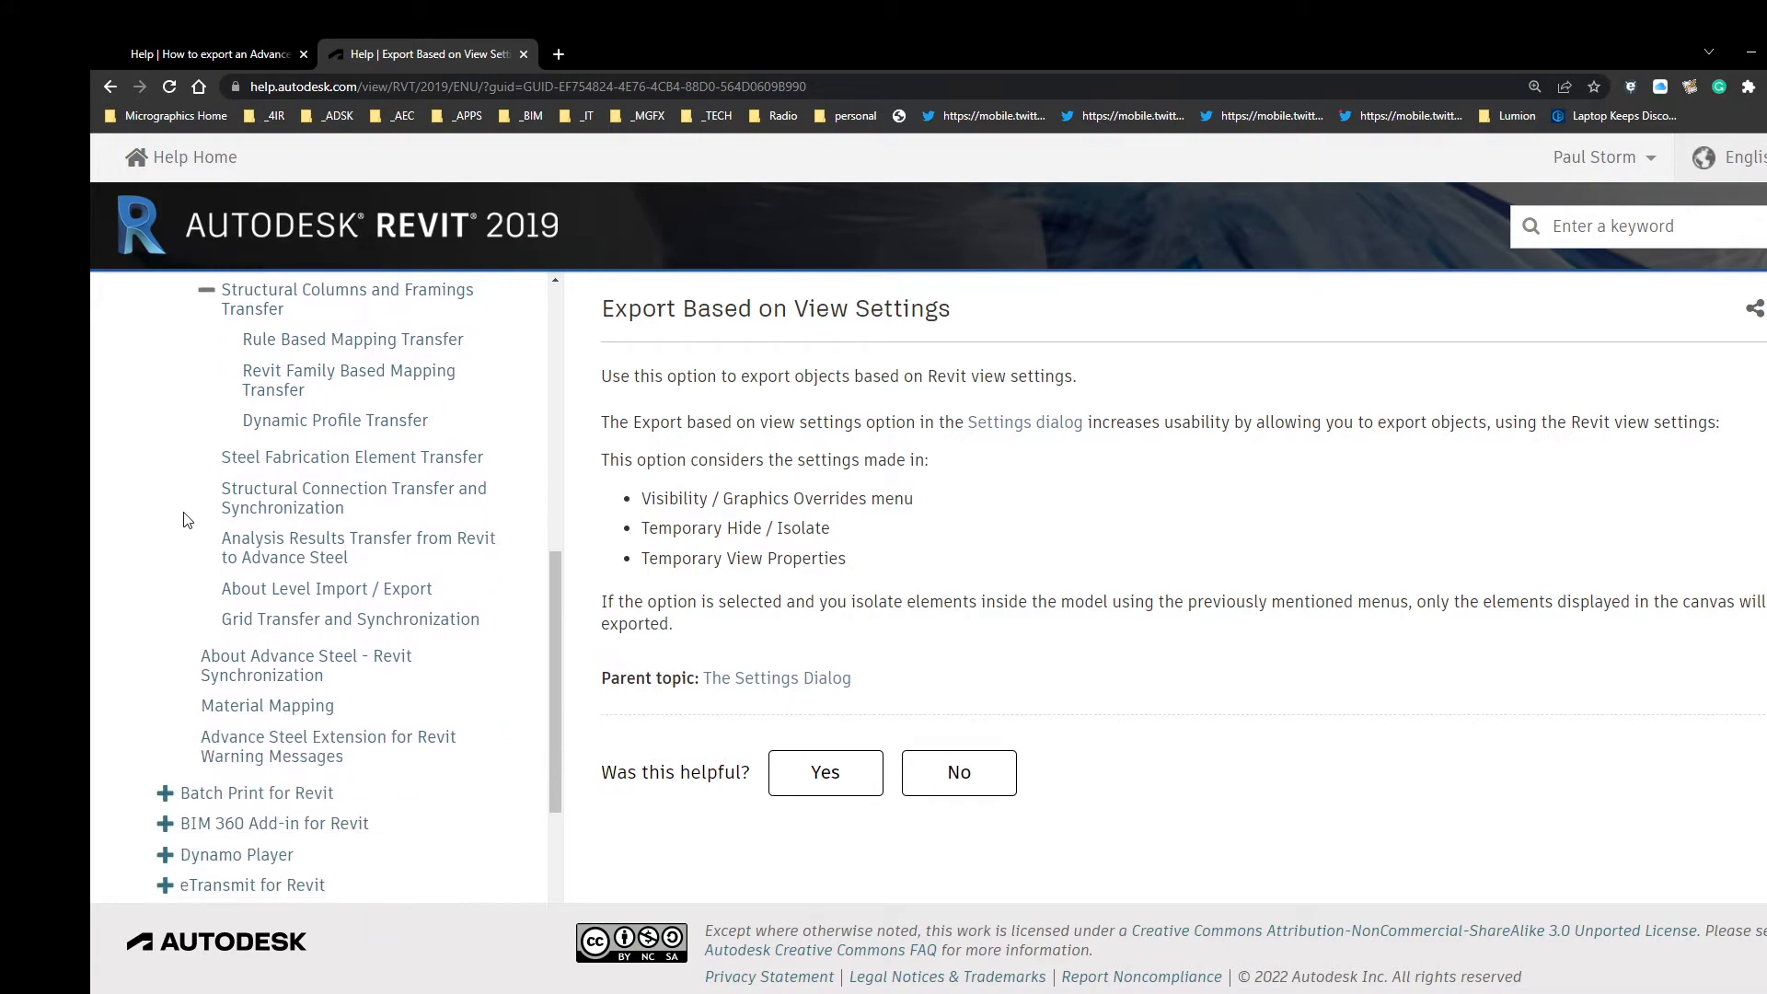
pyautogui.scroll(9, 196, 525)
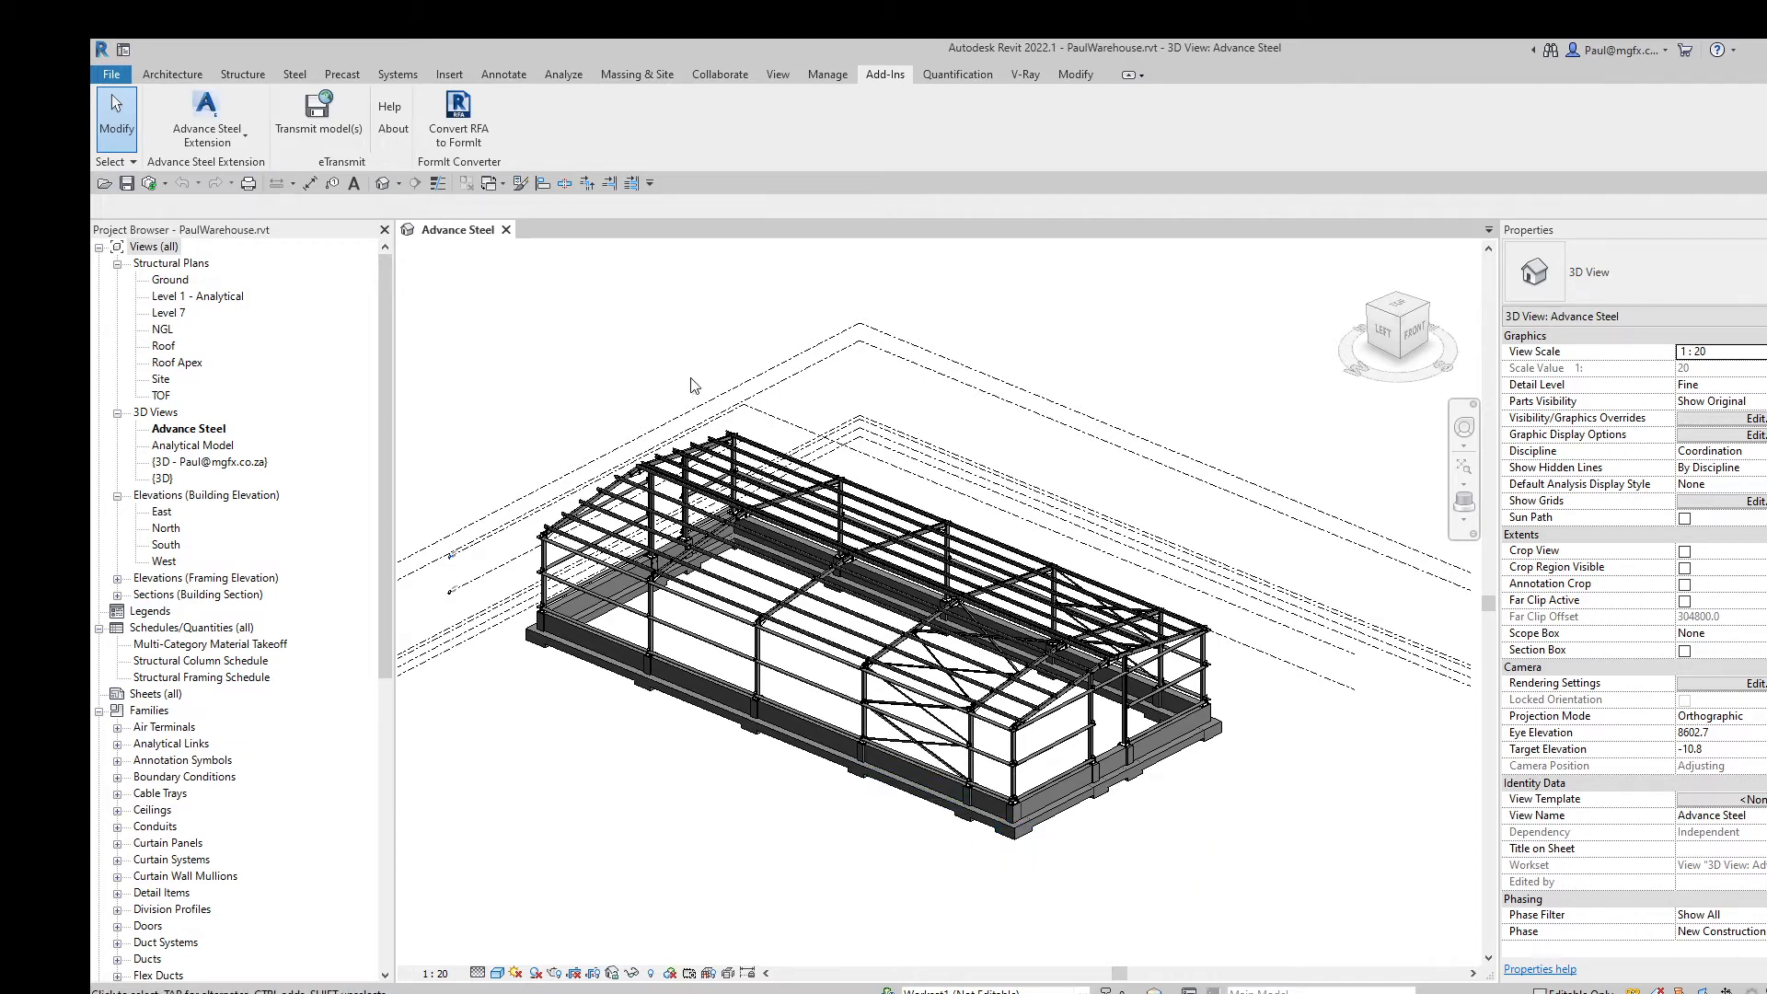
# Step: In Revit, examine the warehouse frame in the Advance Steel 3D view and check the family type of a side column
pyautogui.scroll(3, 526, 632)
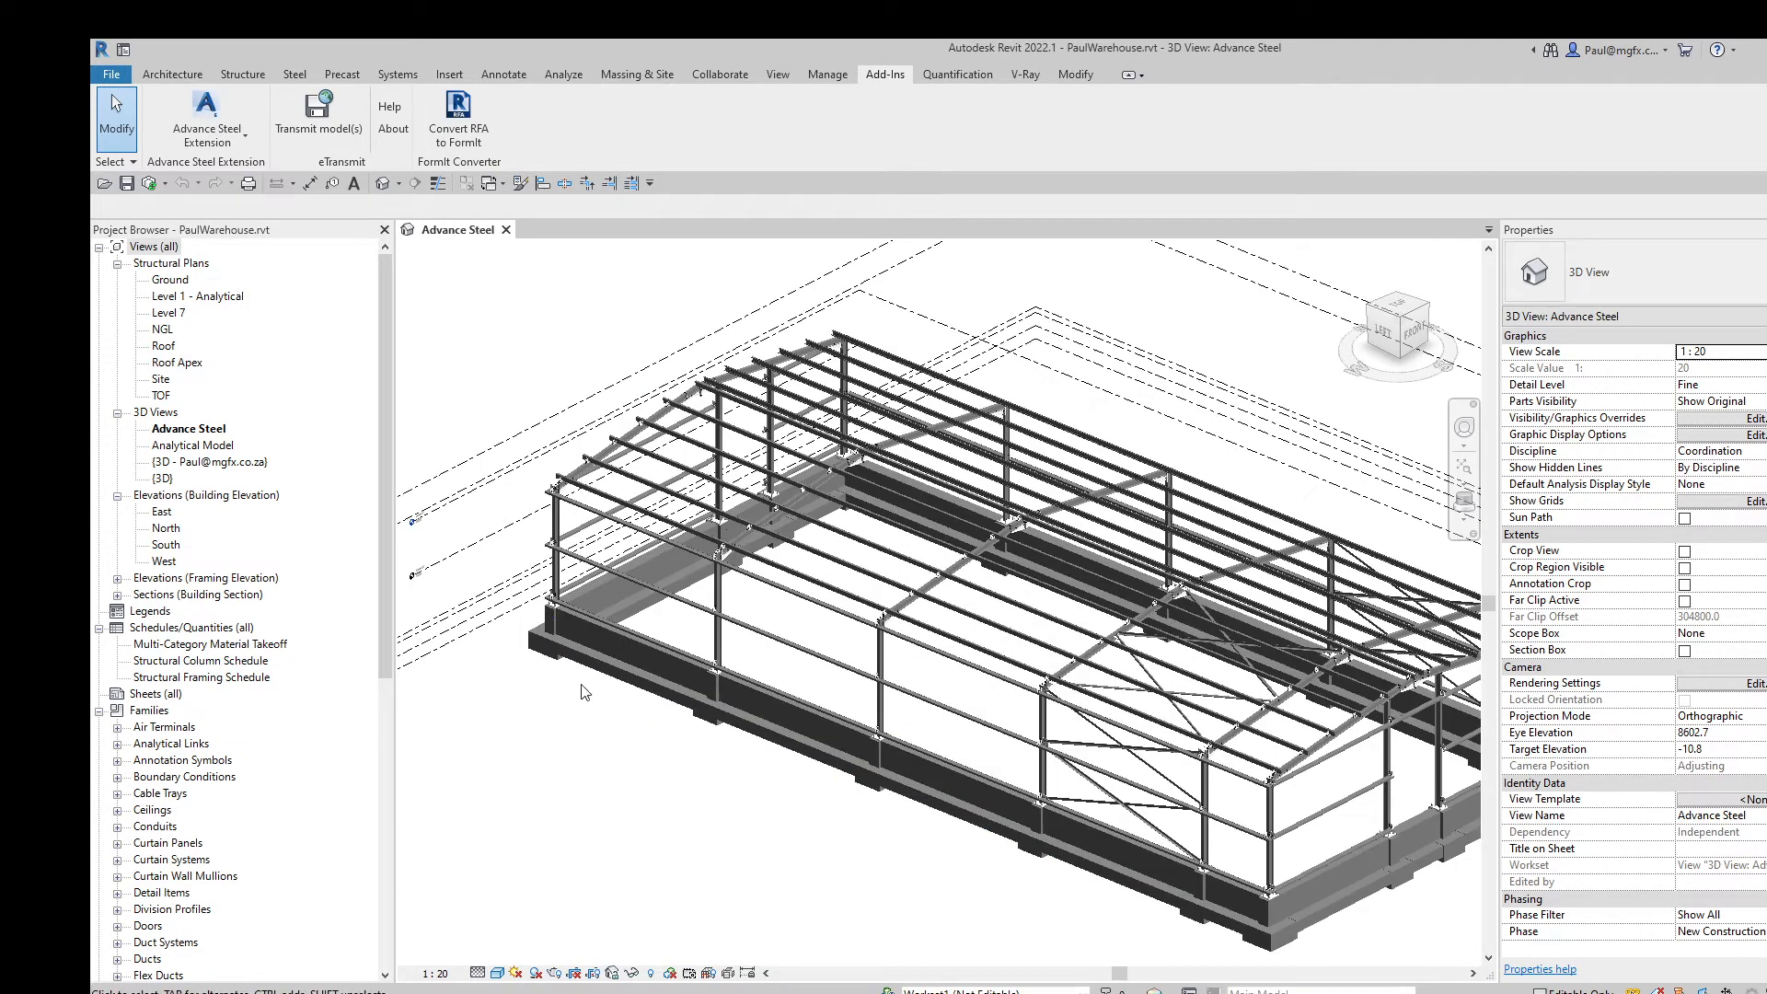
pyautogui.scroll(-2, 659, 797)
pyautogui.keyDown('shift'); pyautogui.moveTo(623, 741); pyautogui.dragTo(797, 840, button='middle'); pyautogui.keyUp('shift')
pyautogui.scroll(5, 799, 839)
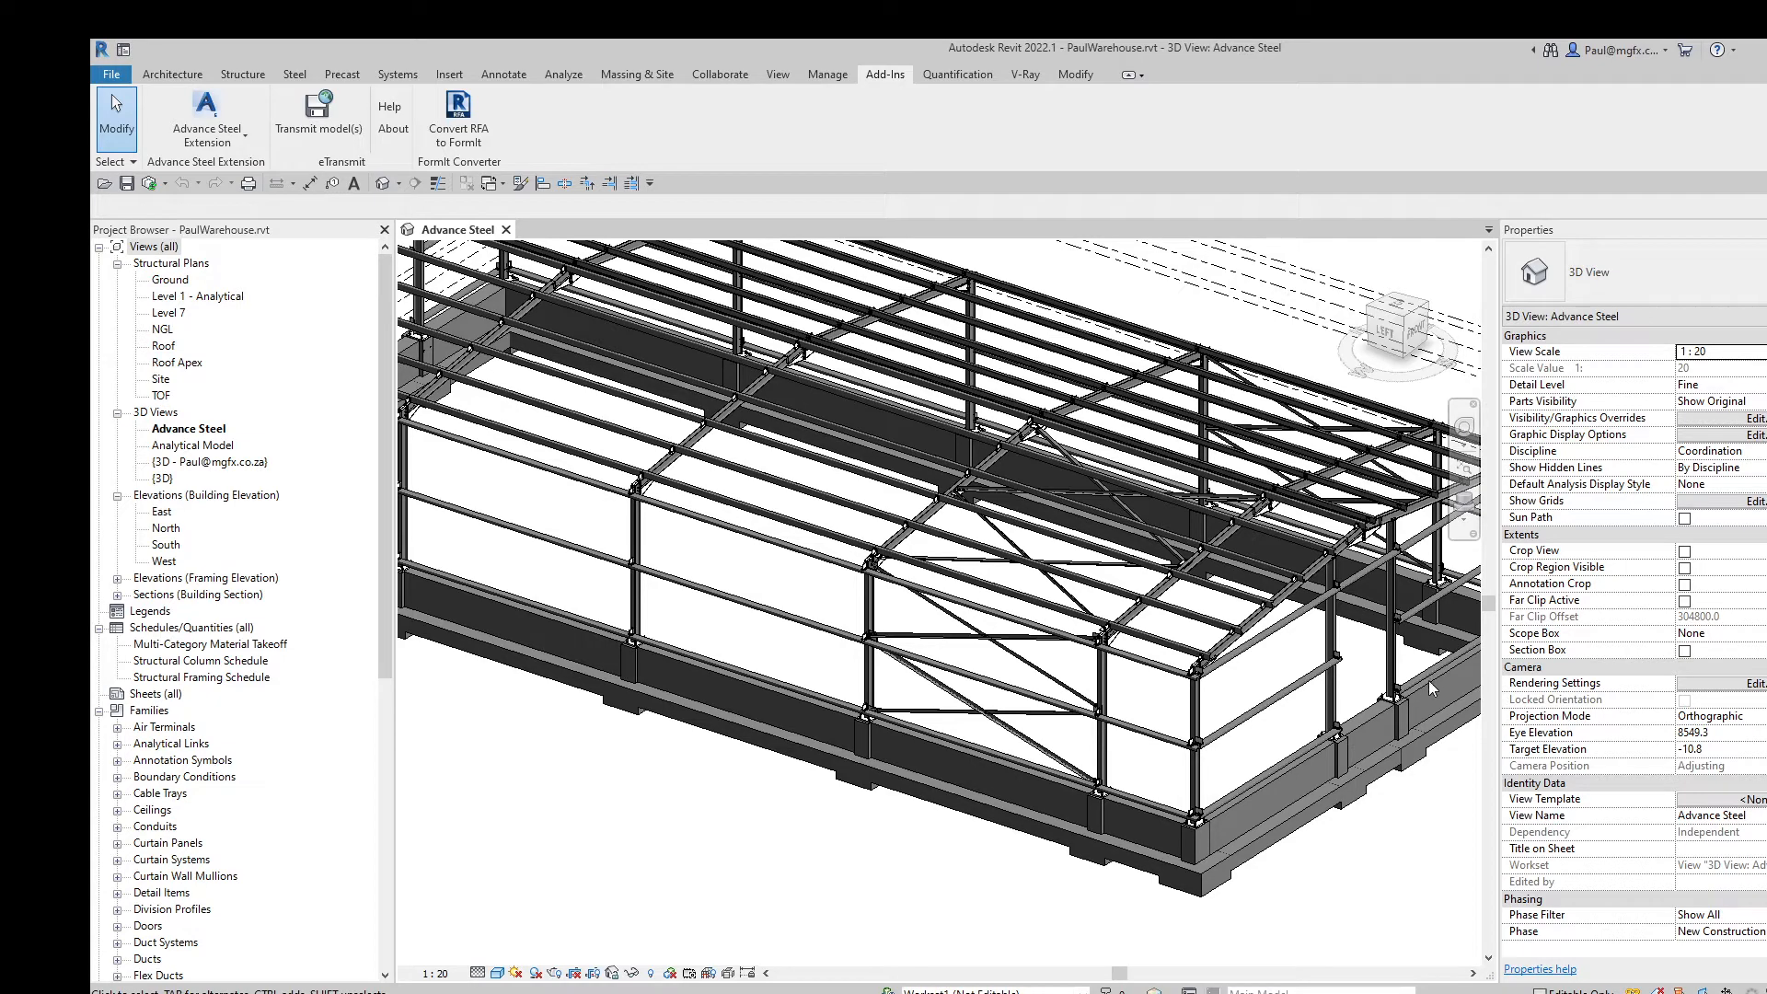
pyautogui.scroll(-3, 773, 763)
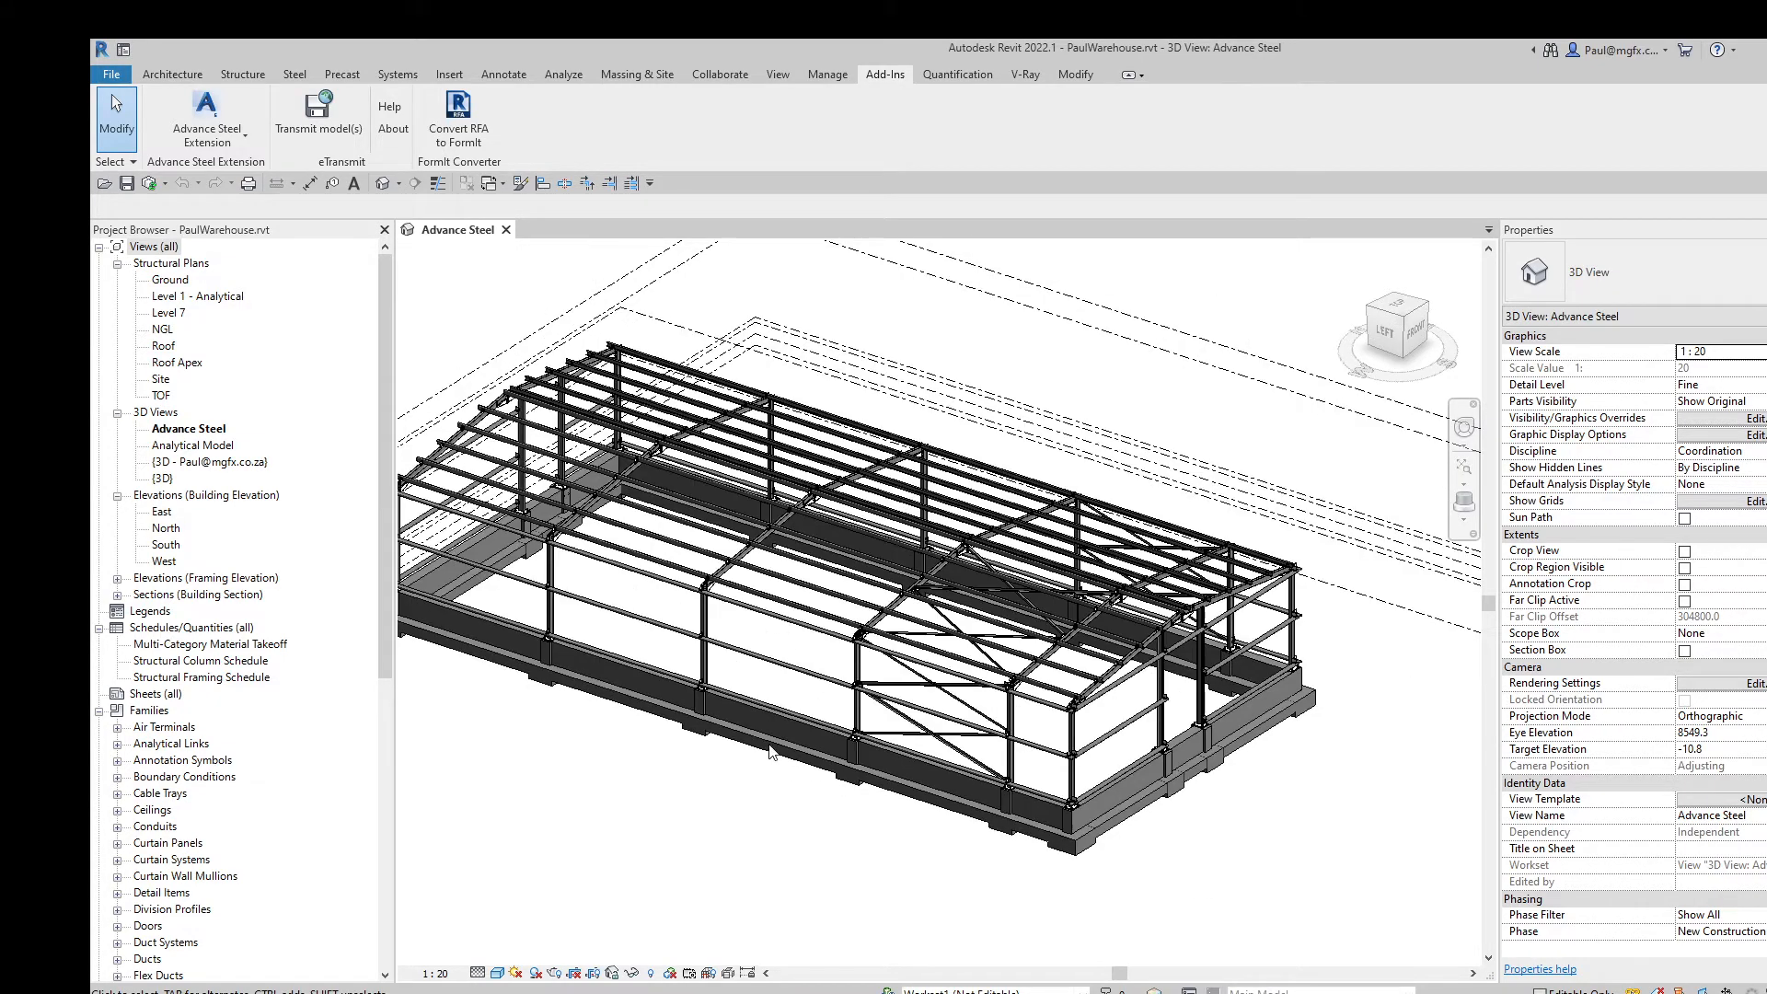
pyautogui.scroll(5, 837, 739)
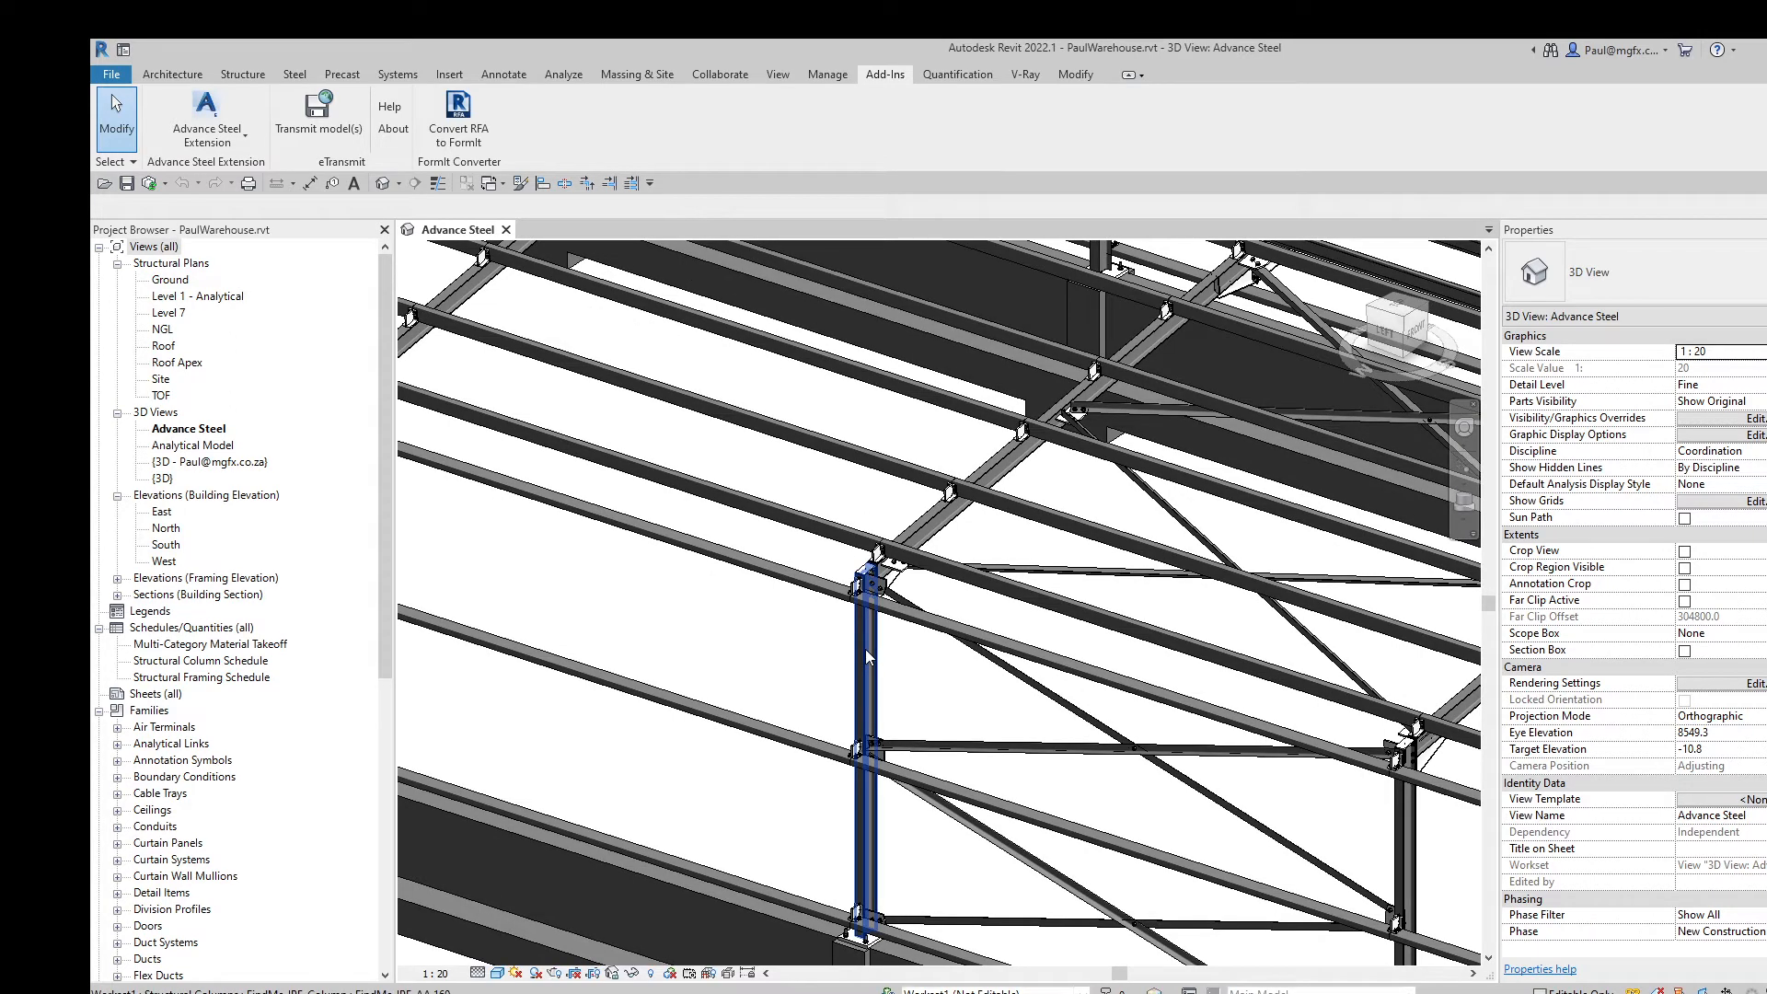
pyautogui.click(866, 650)
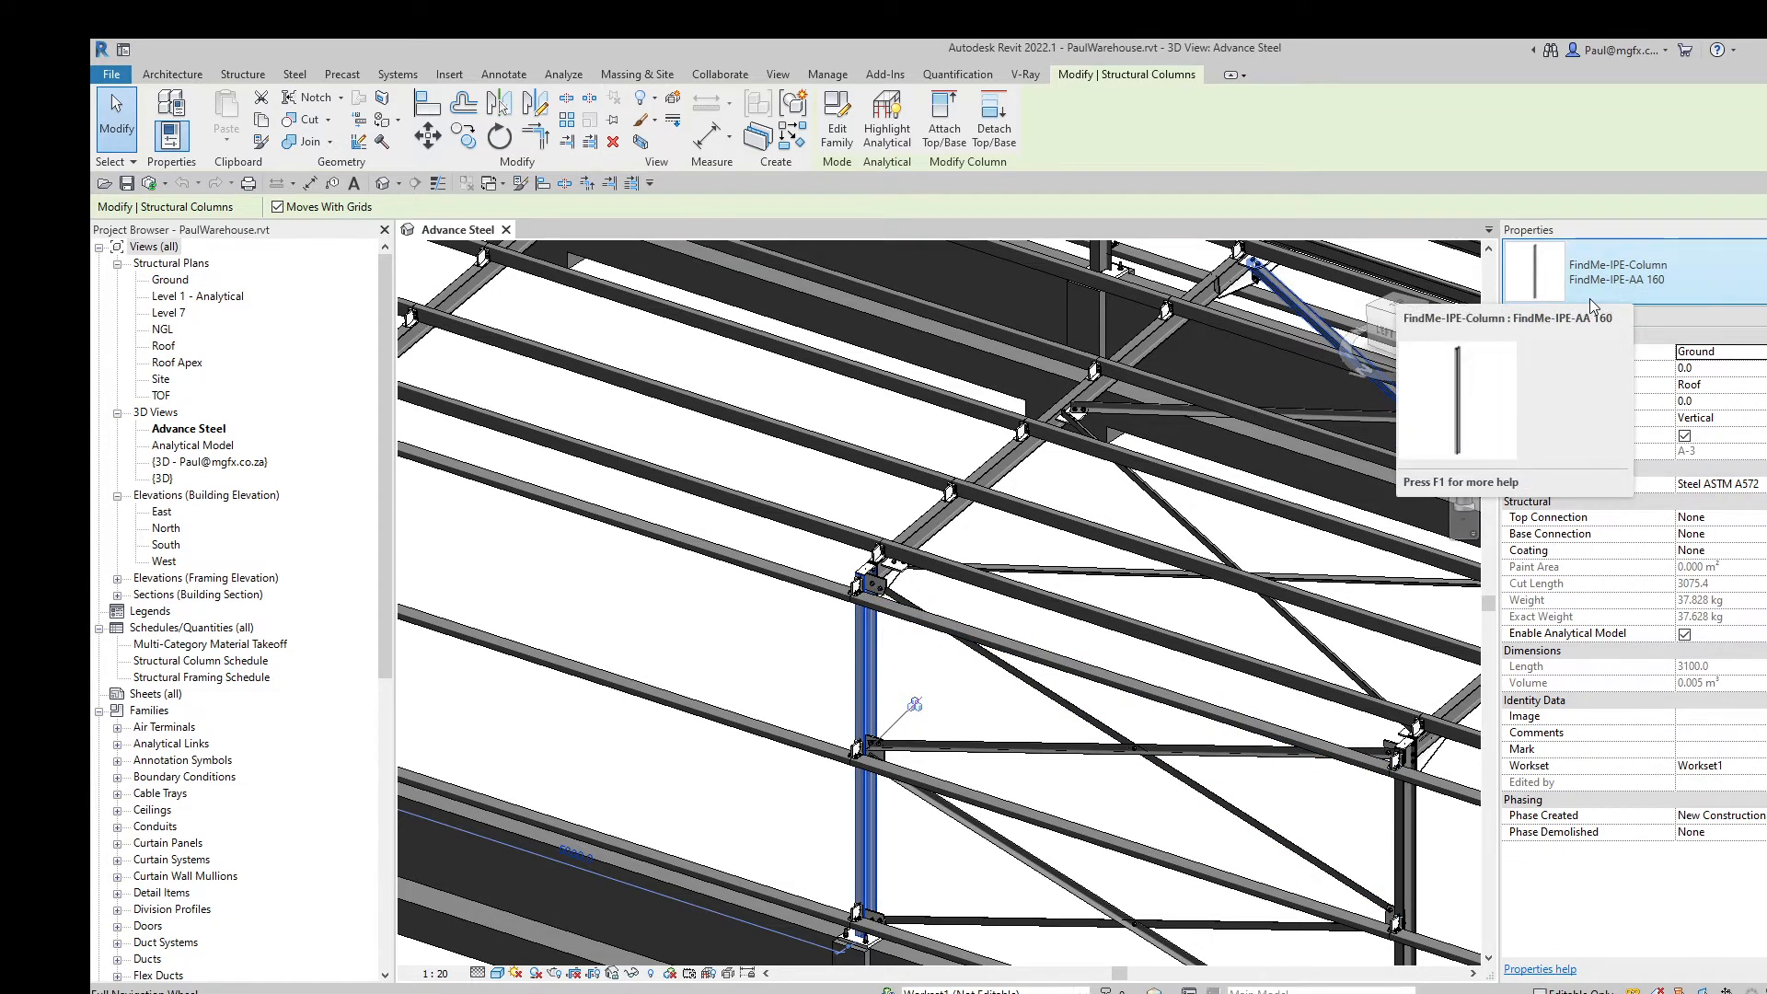
pyautogui.press('Escape')
# Step: Inspect the bolted knee connection with haunch at the column head and the adjoining angle brace, then clear the selection
pyautogui.scroll(5, 925, 585)
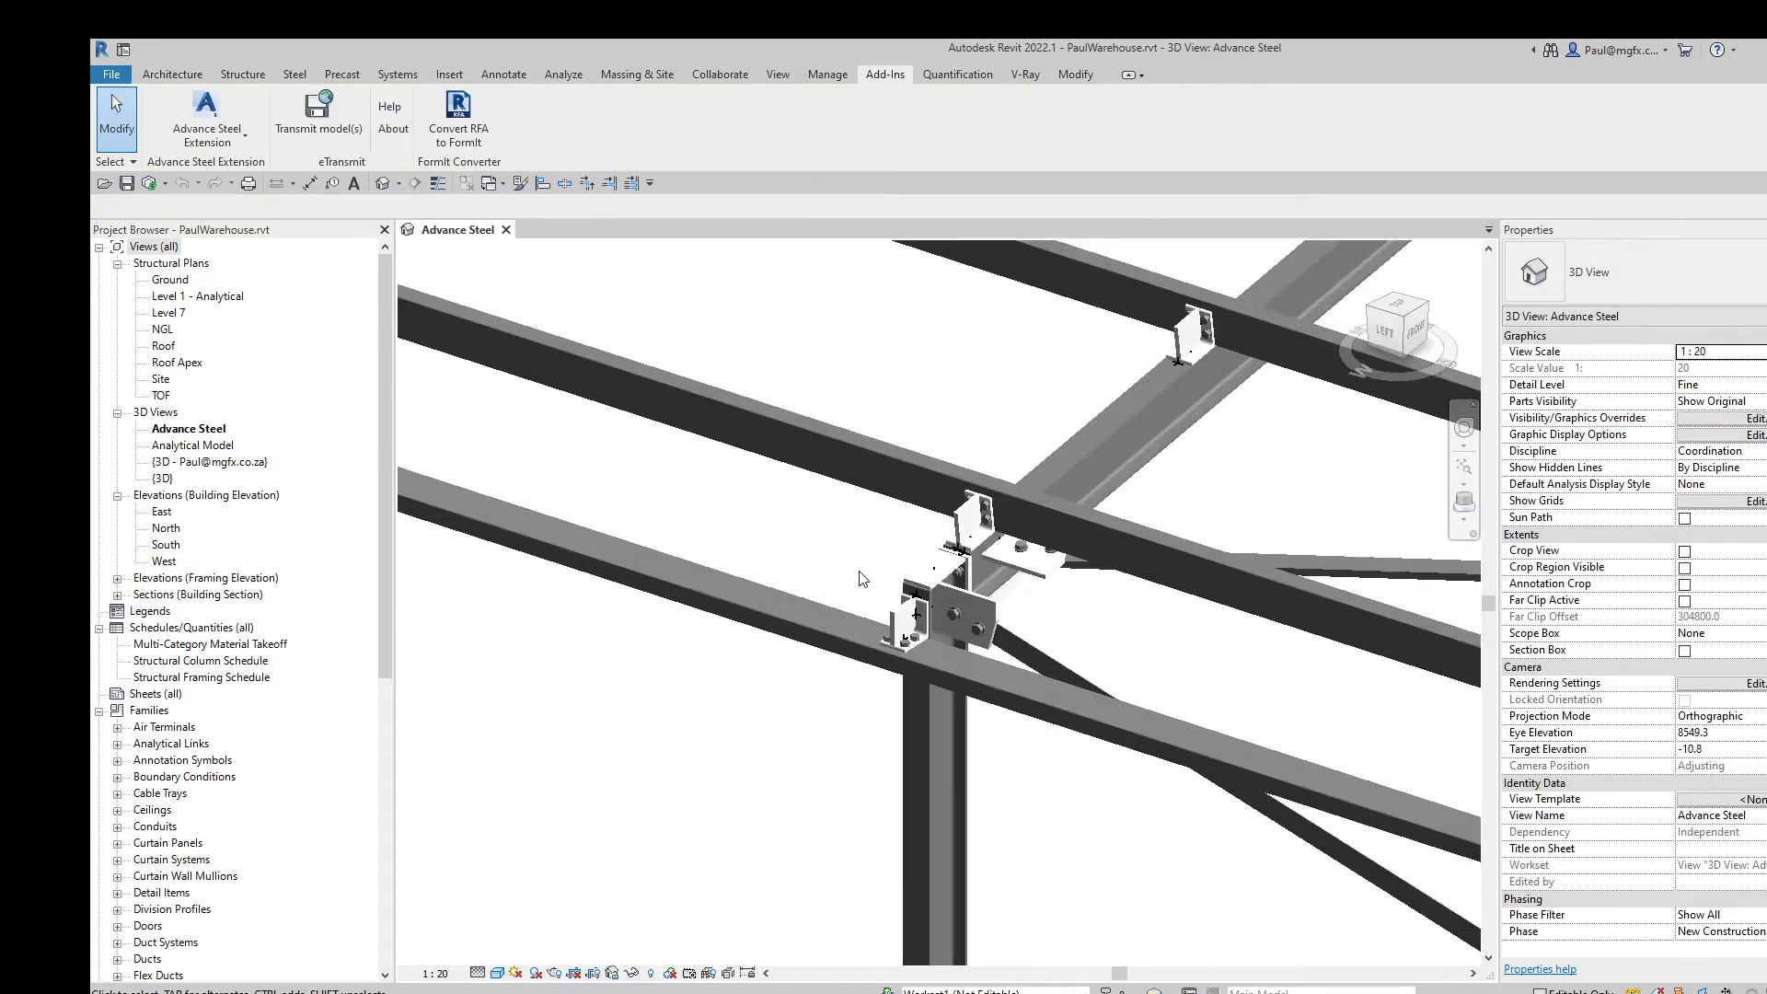
pyautogui.scroll(3, 925, 584)
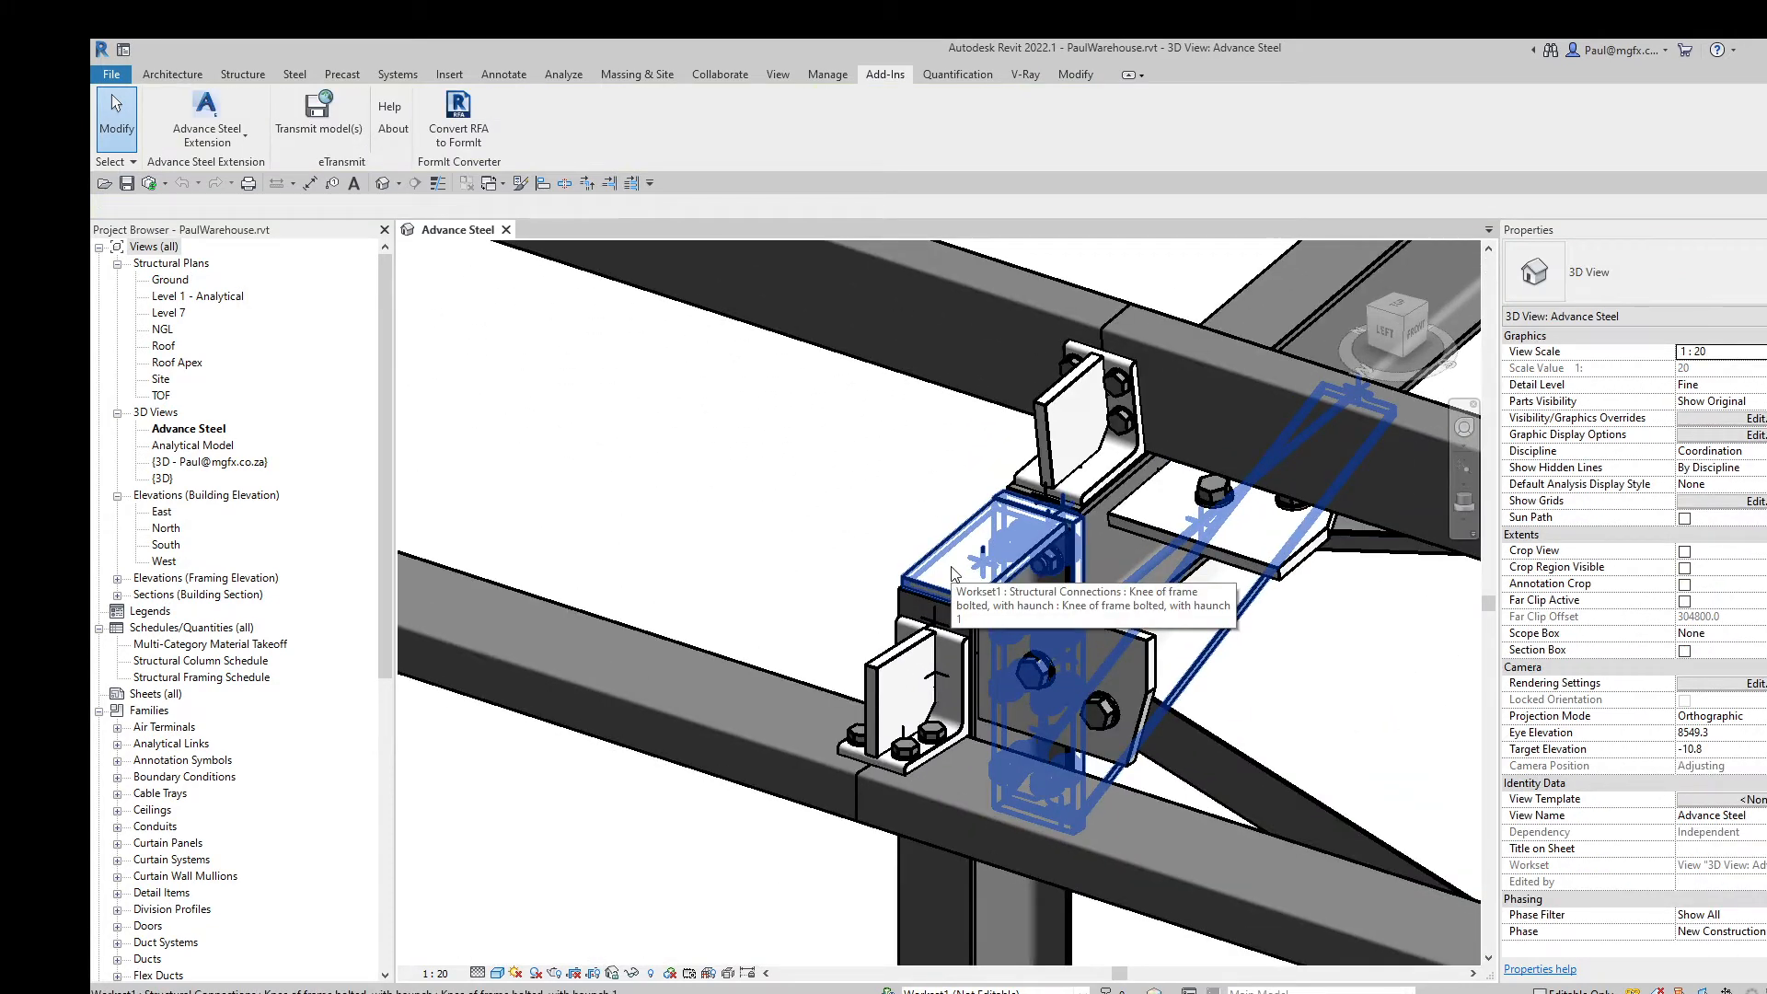
pyautogui.click(952, 570)
pyautogui.scroll(-2, 952, 571)
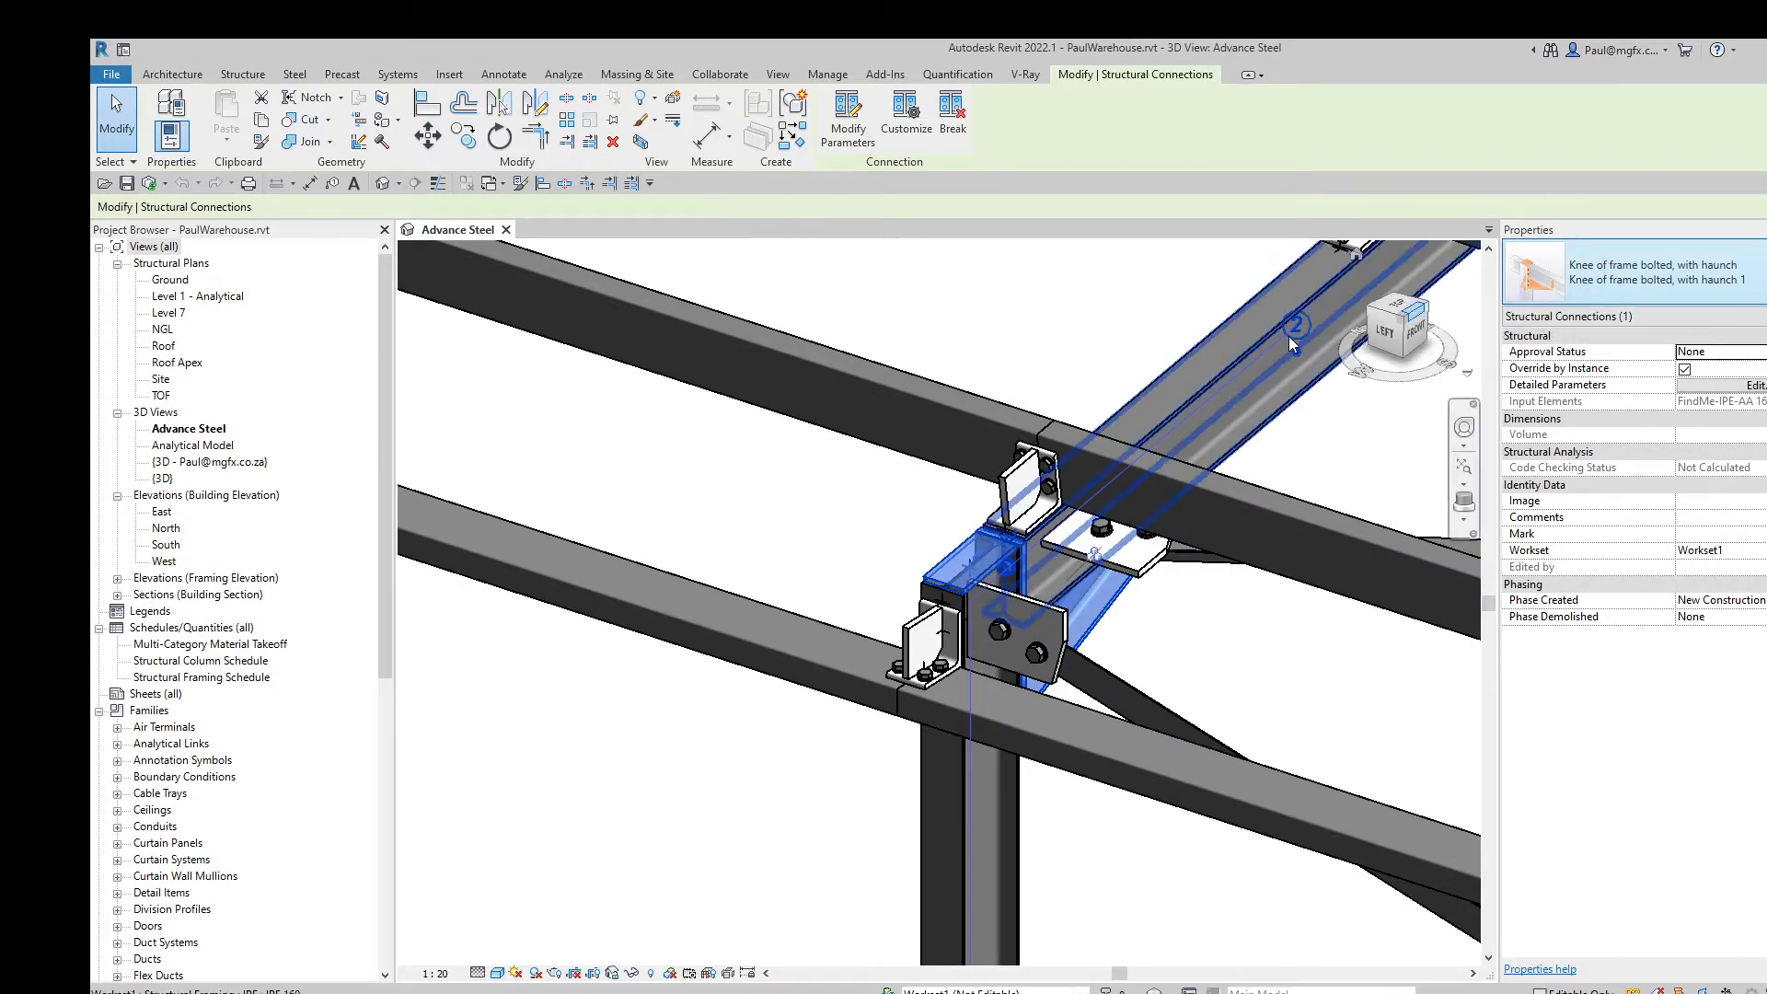
pyautogui.keyDown('shift'); pyautogui.moveTo(1289, 335); pyautogui.dragTo(954, 612, button='middle'); pyautogui.keyUp('shift')
pyautogui.scroll(2, 1140, 558)
pyautogui.click(1120, 565)
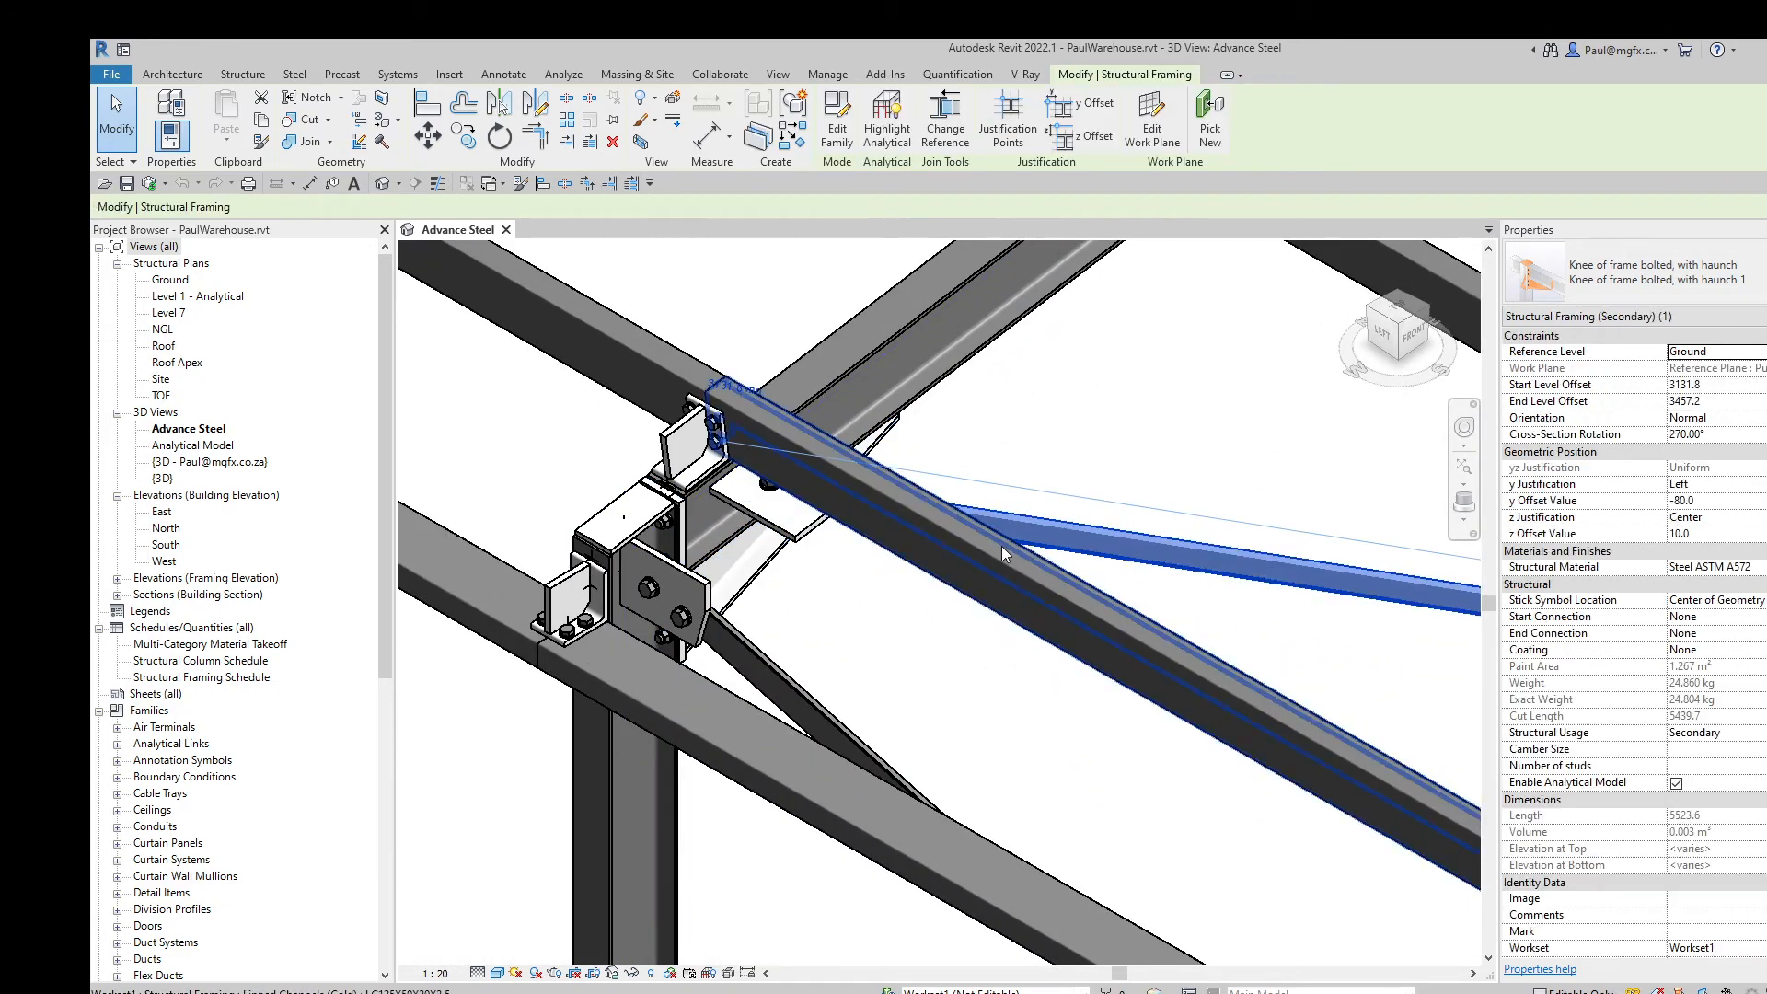
pyautogui.keyDown('shift'); pyautogui.moveTo(1001, 545); pyautogui.dragTo(1053, 567, button='middle'); pyautogui.keyUp('shift')
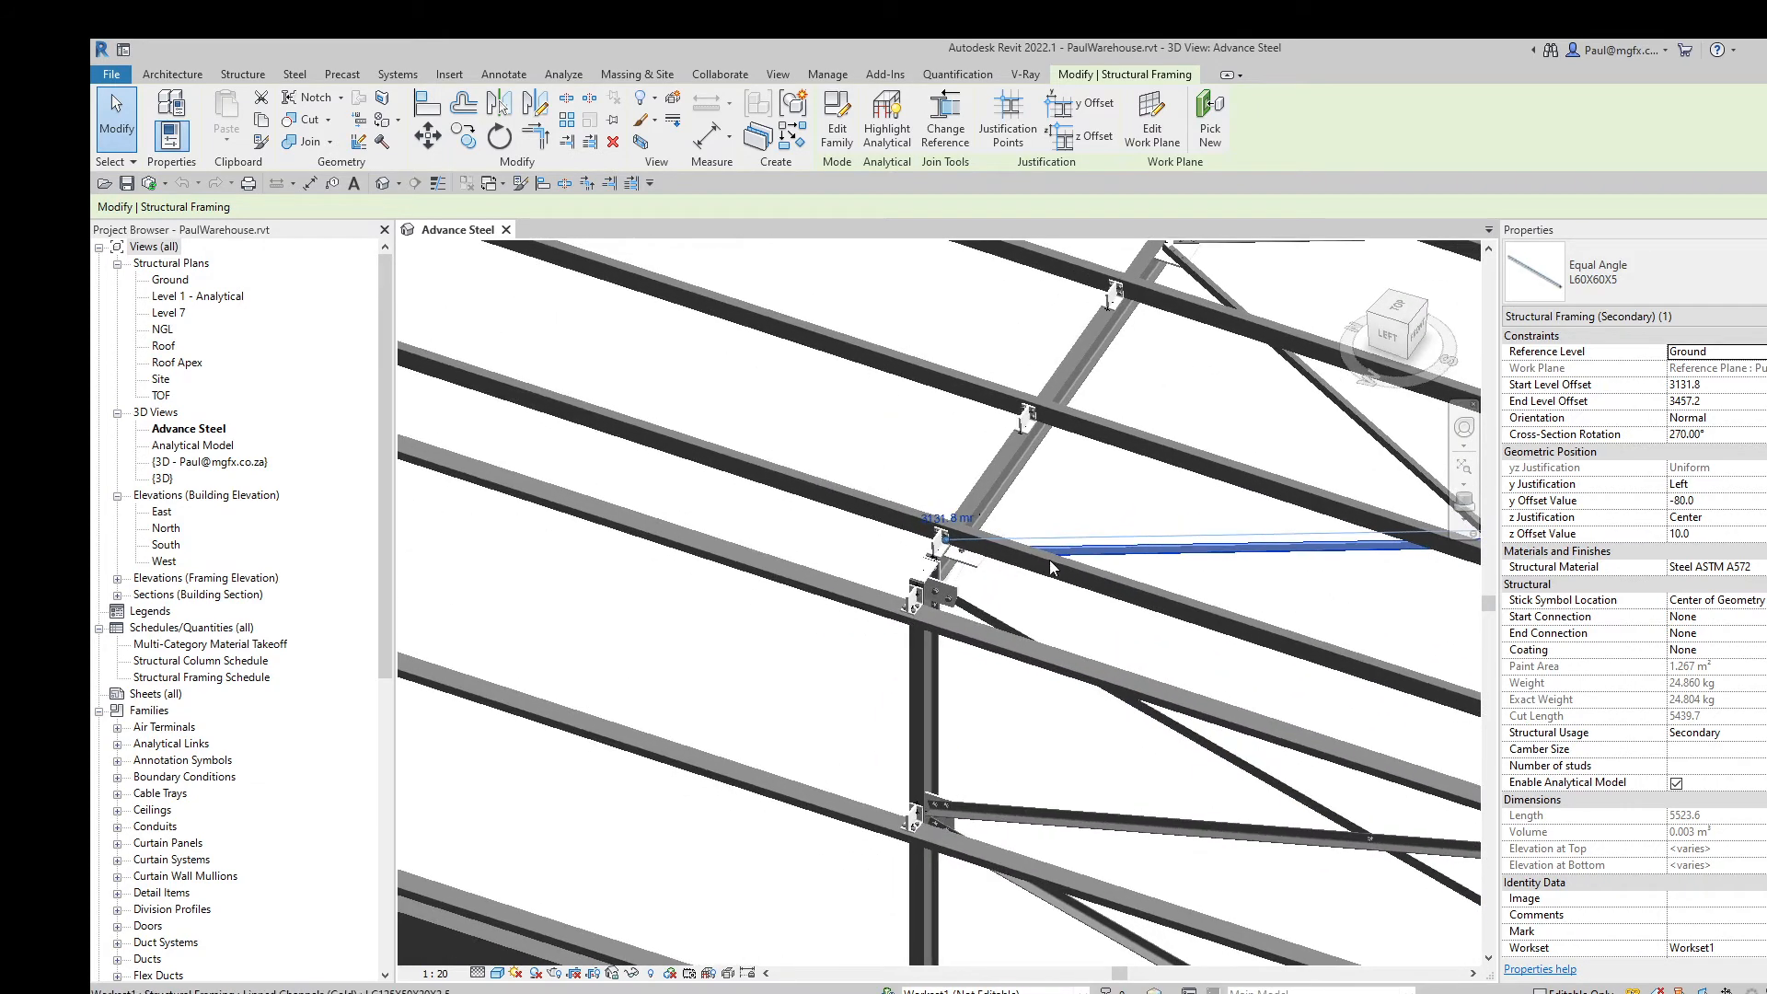
pyautogui.click(988, 580)
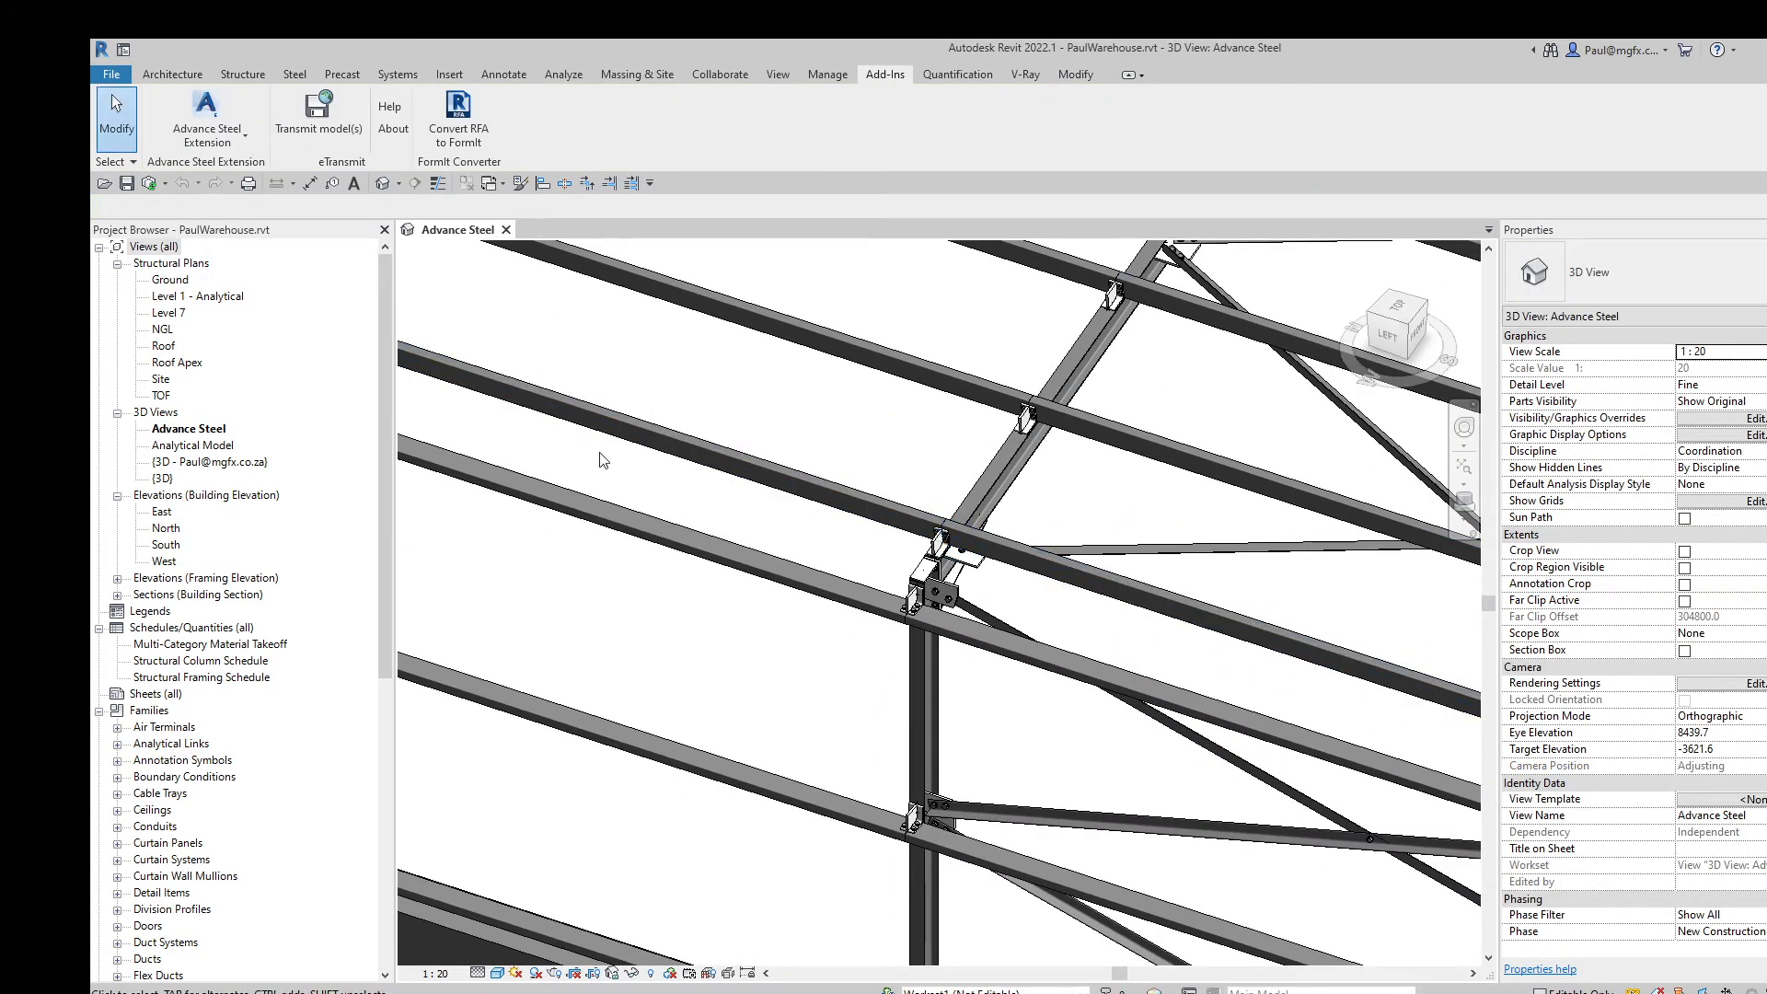
# Step: Start the Advance Steel export using the Advance export format and the UK country library
pyautogui.click(208, 129)
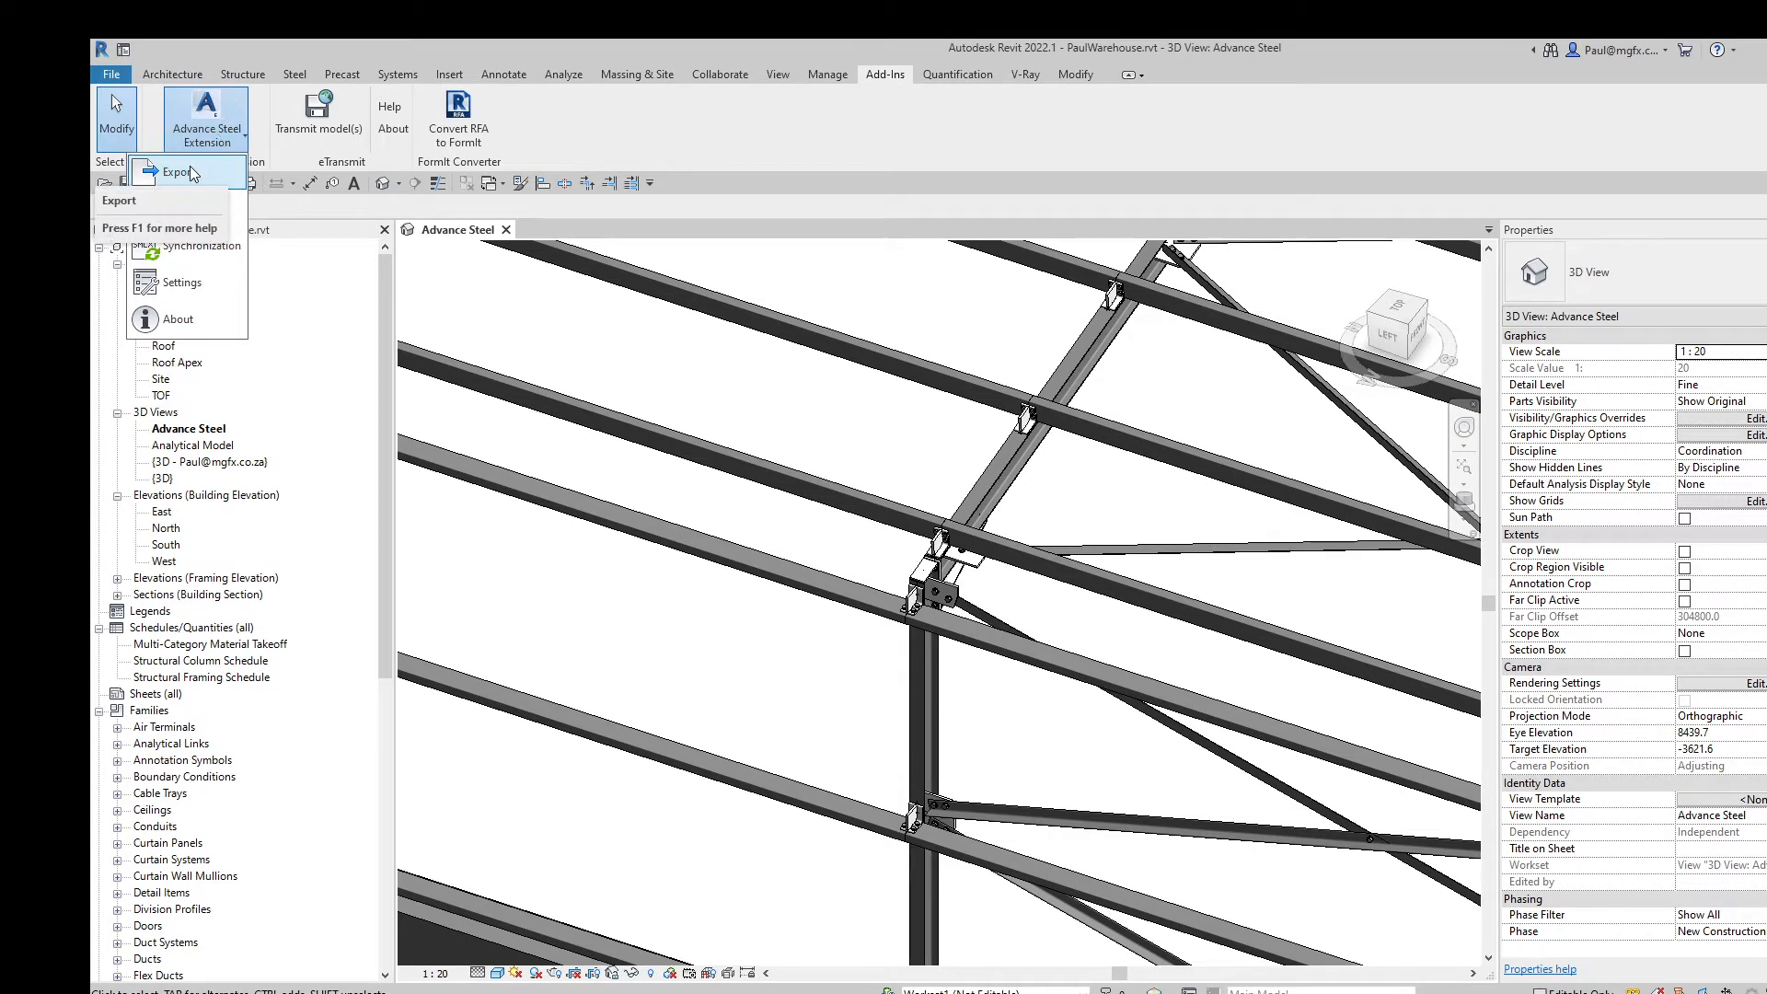
pyautogui.click(195, 173)
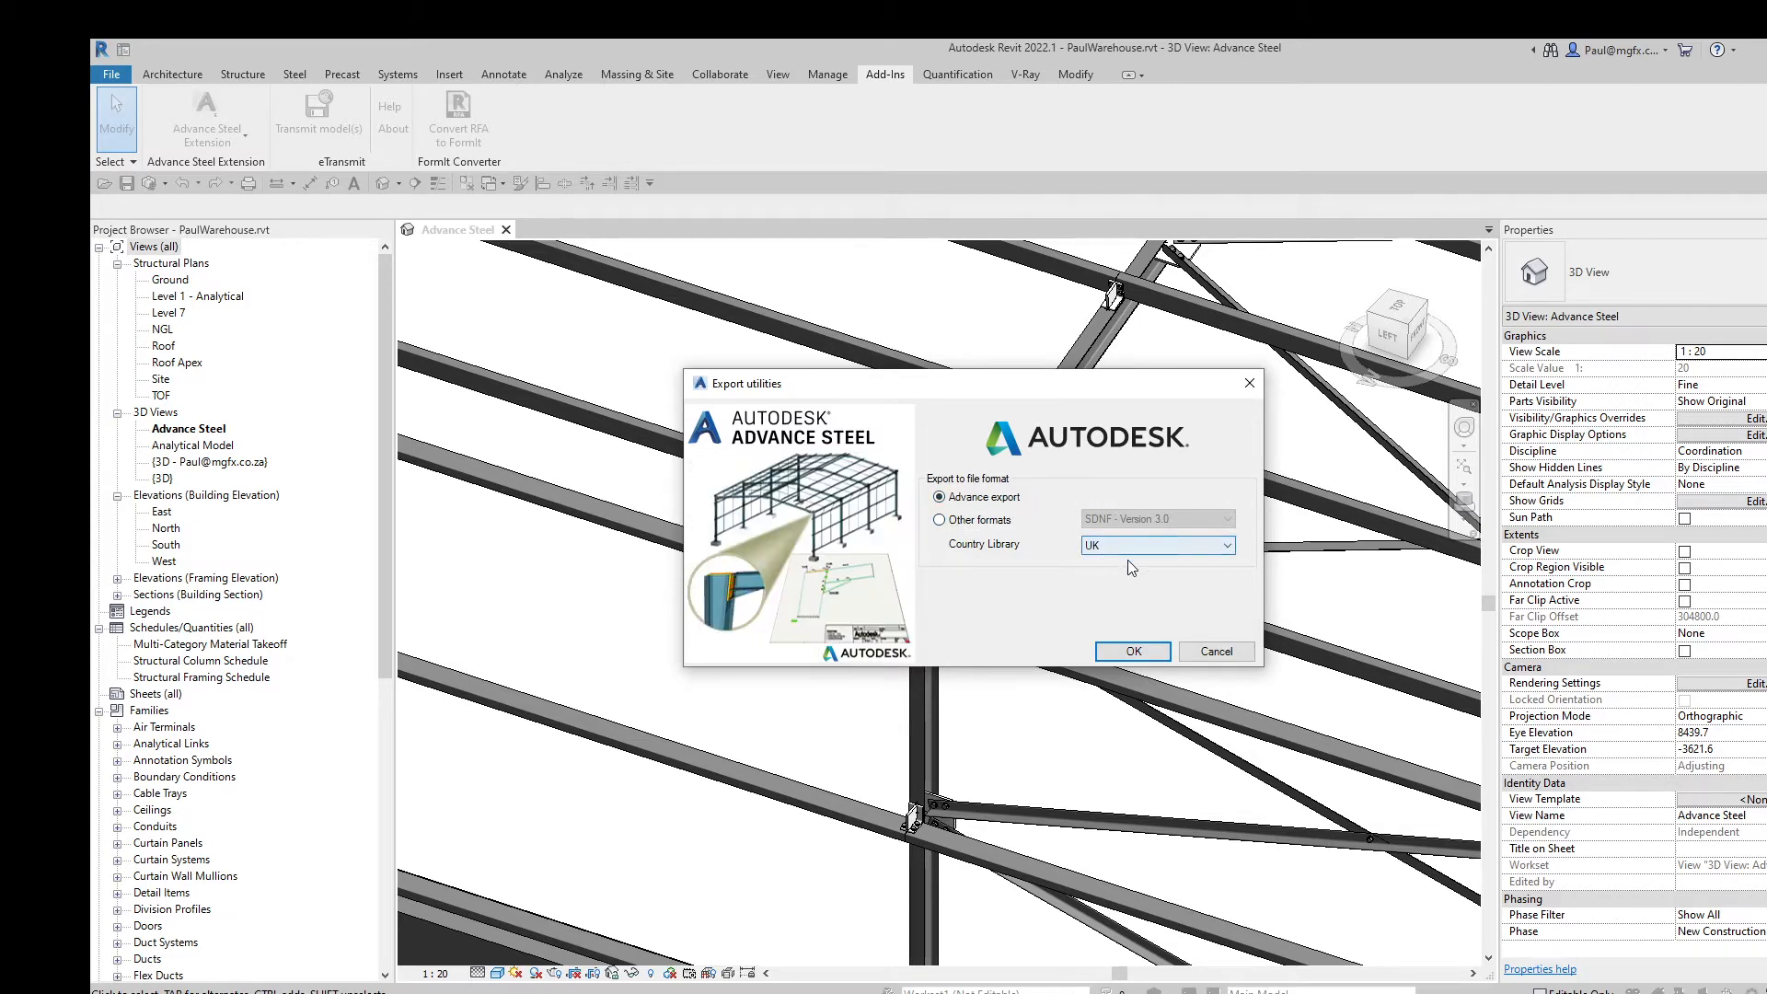
pyautogui.click(1207, 547)
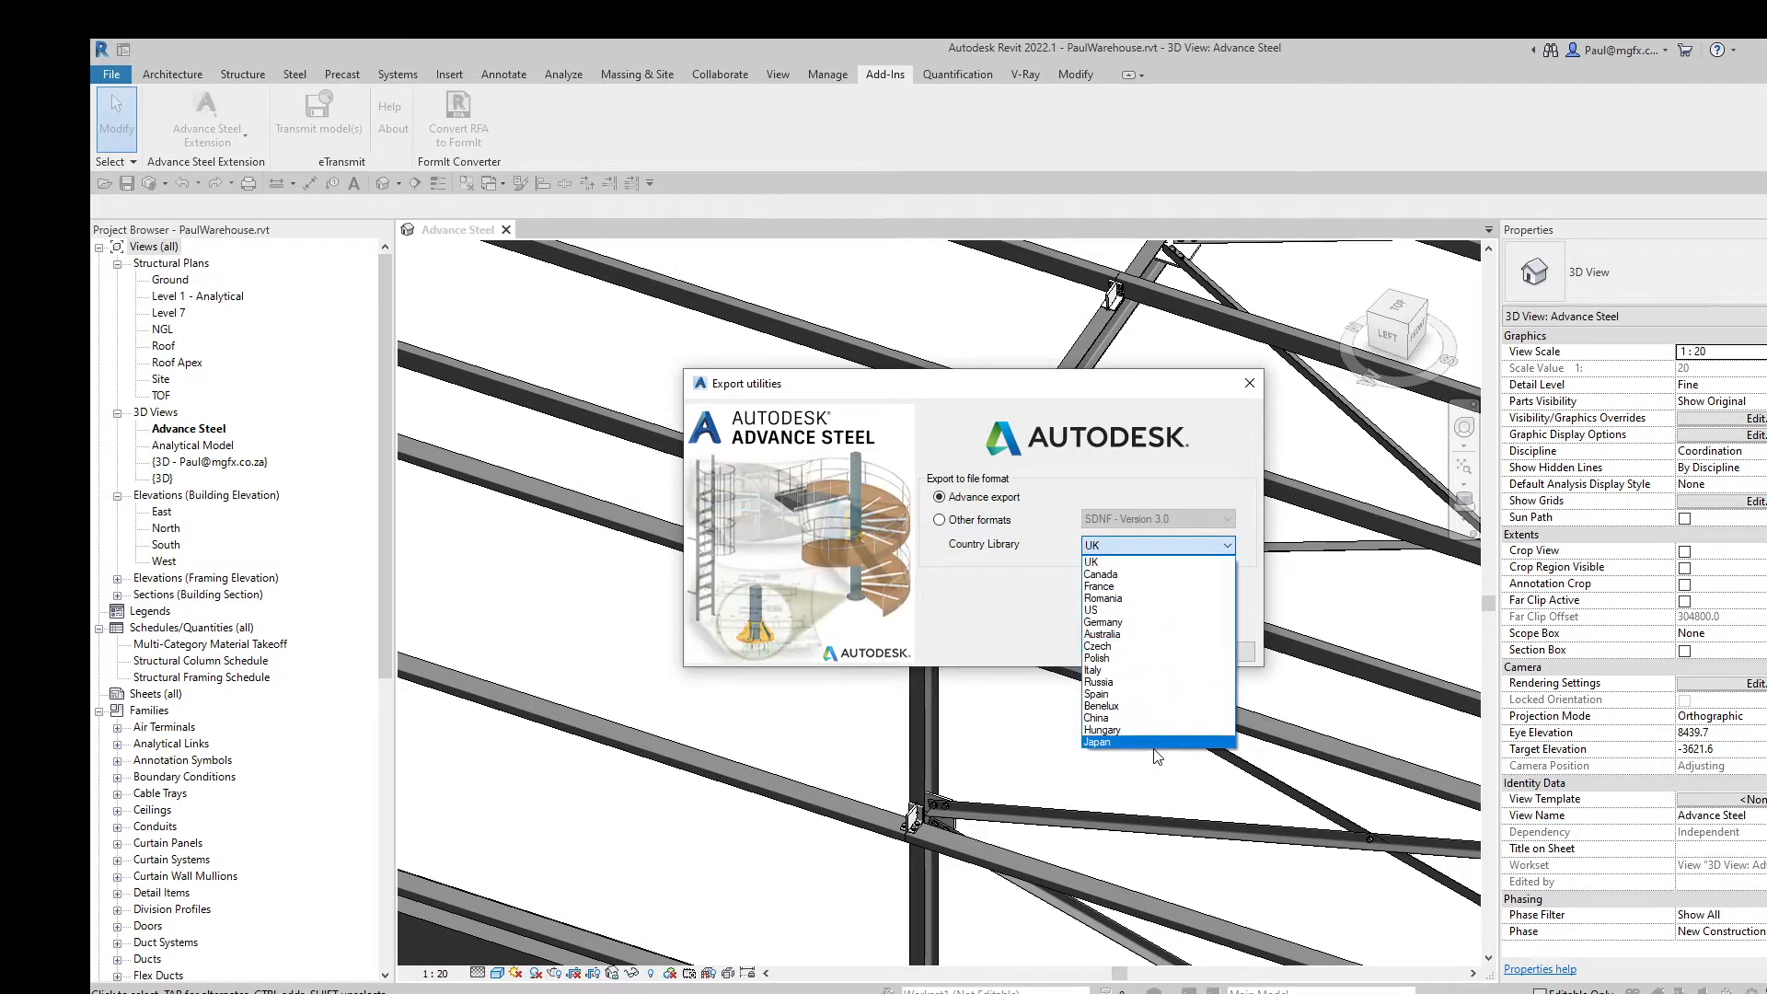
pyautogui.click(1125, 562)
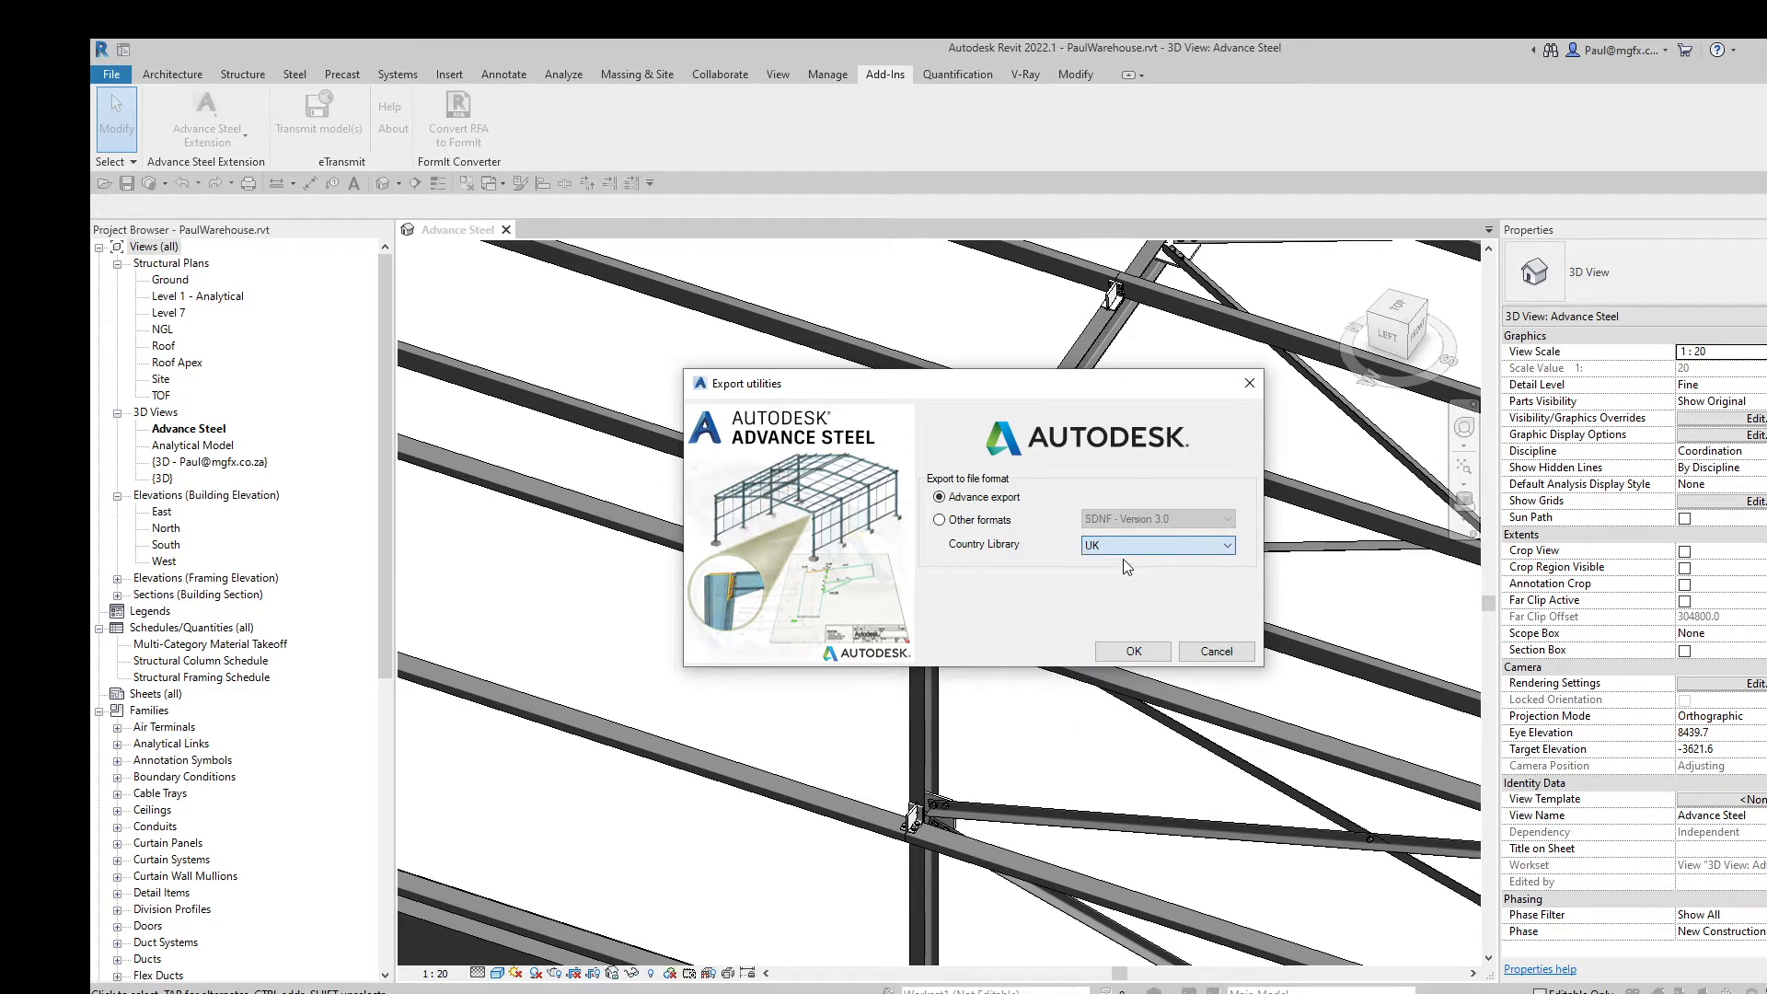
pyautogui.click(1128, 653)
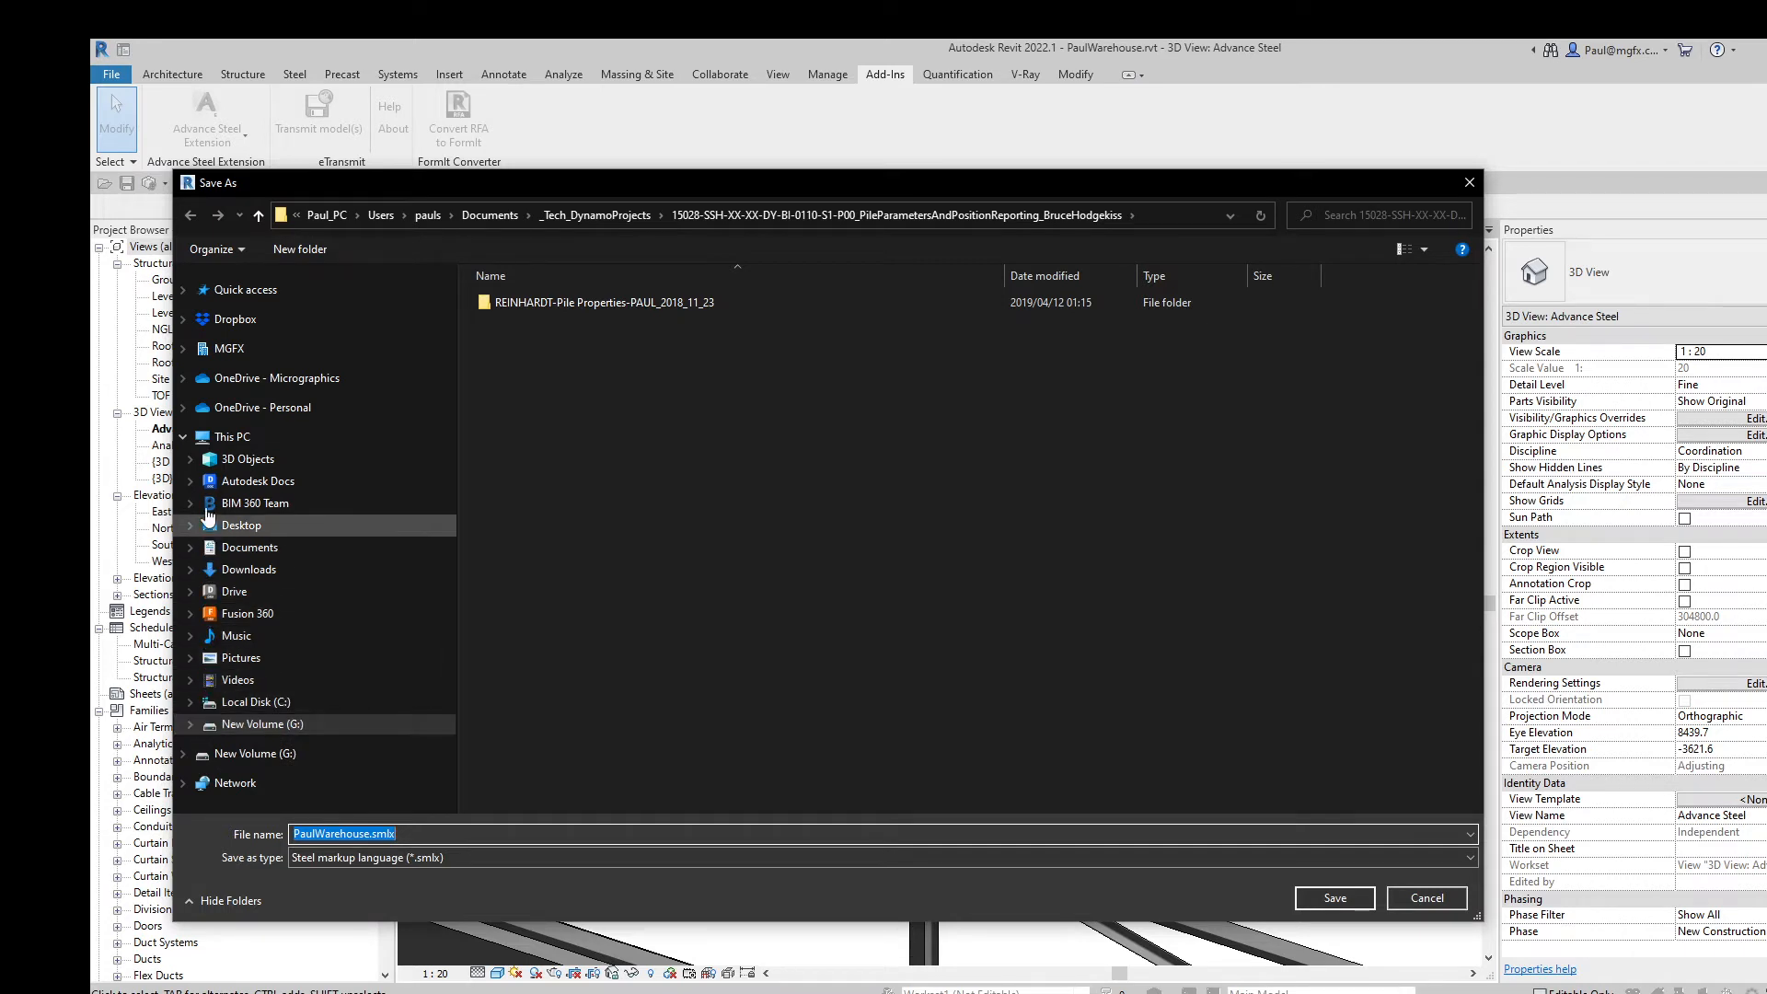
# Step: Browse the save location to Autodesk Docs > Micrographics Cloud > Industry Samples > Project Files > 010-Collaboration > 010.010 Micrographcis
pyautogui.click(198, 436)
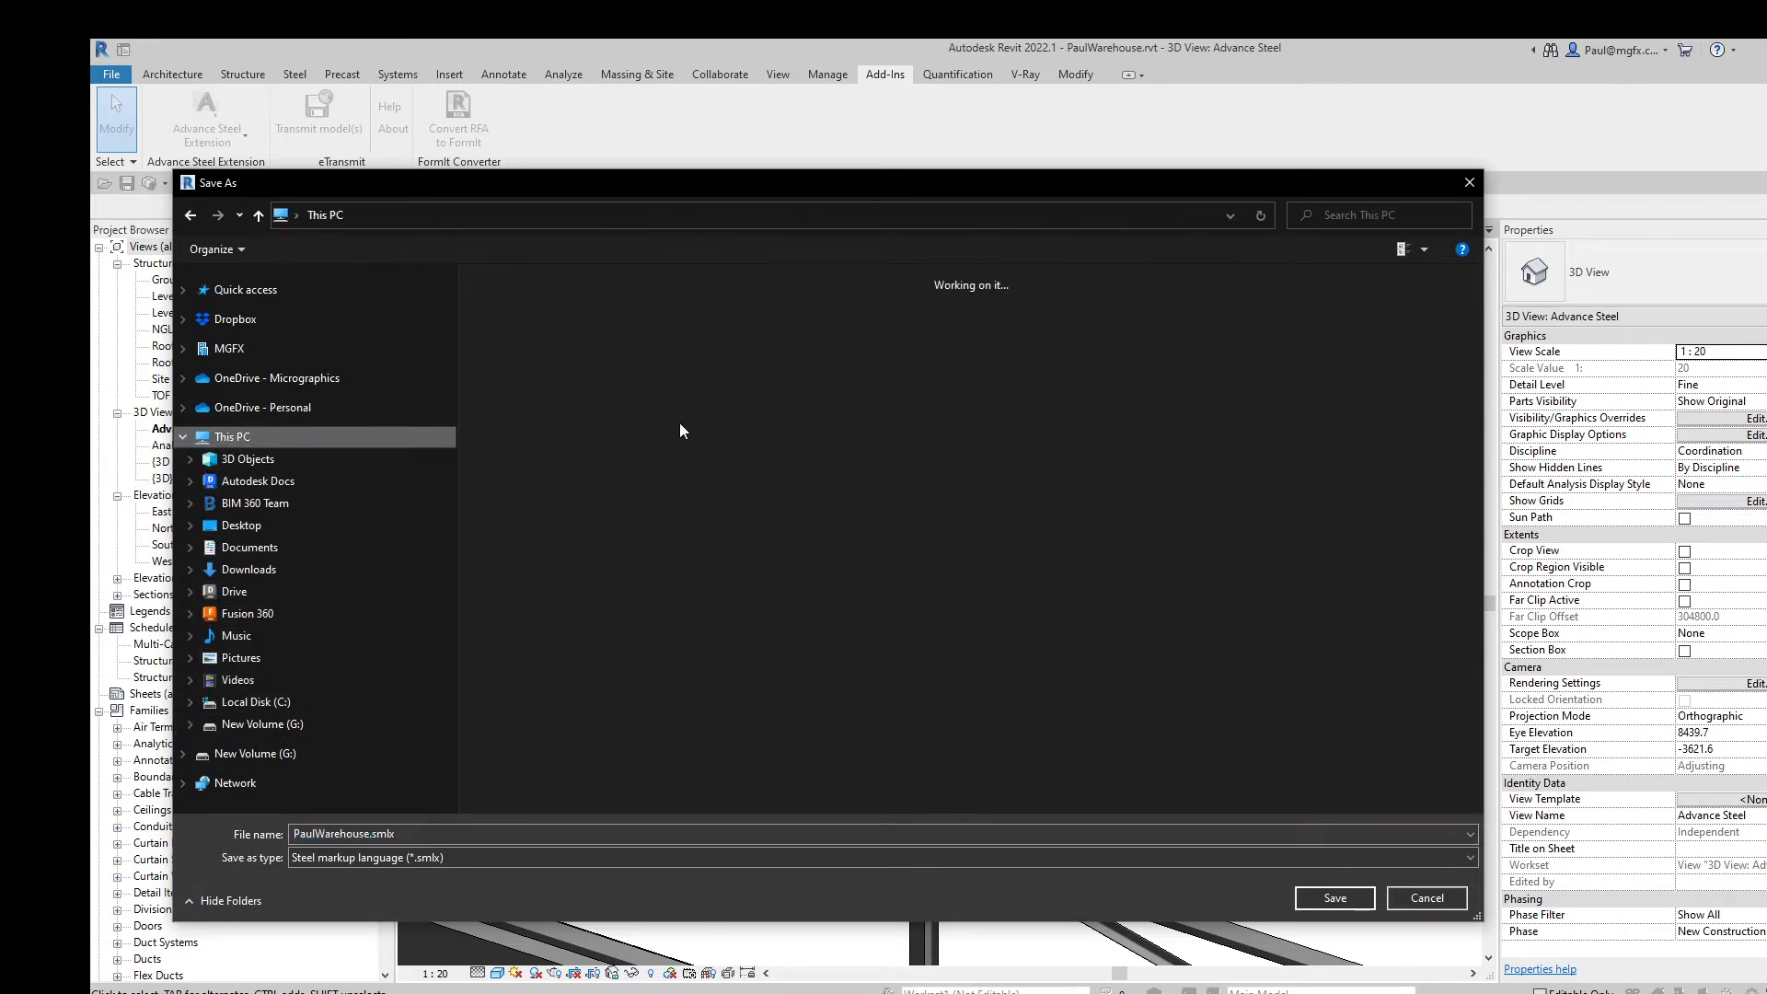
pyautogui.click(610, 519)
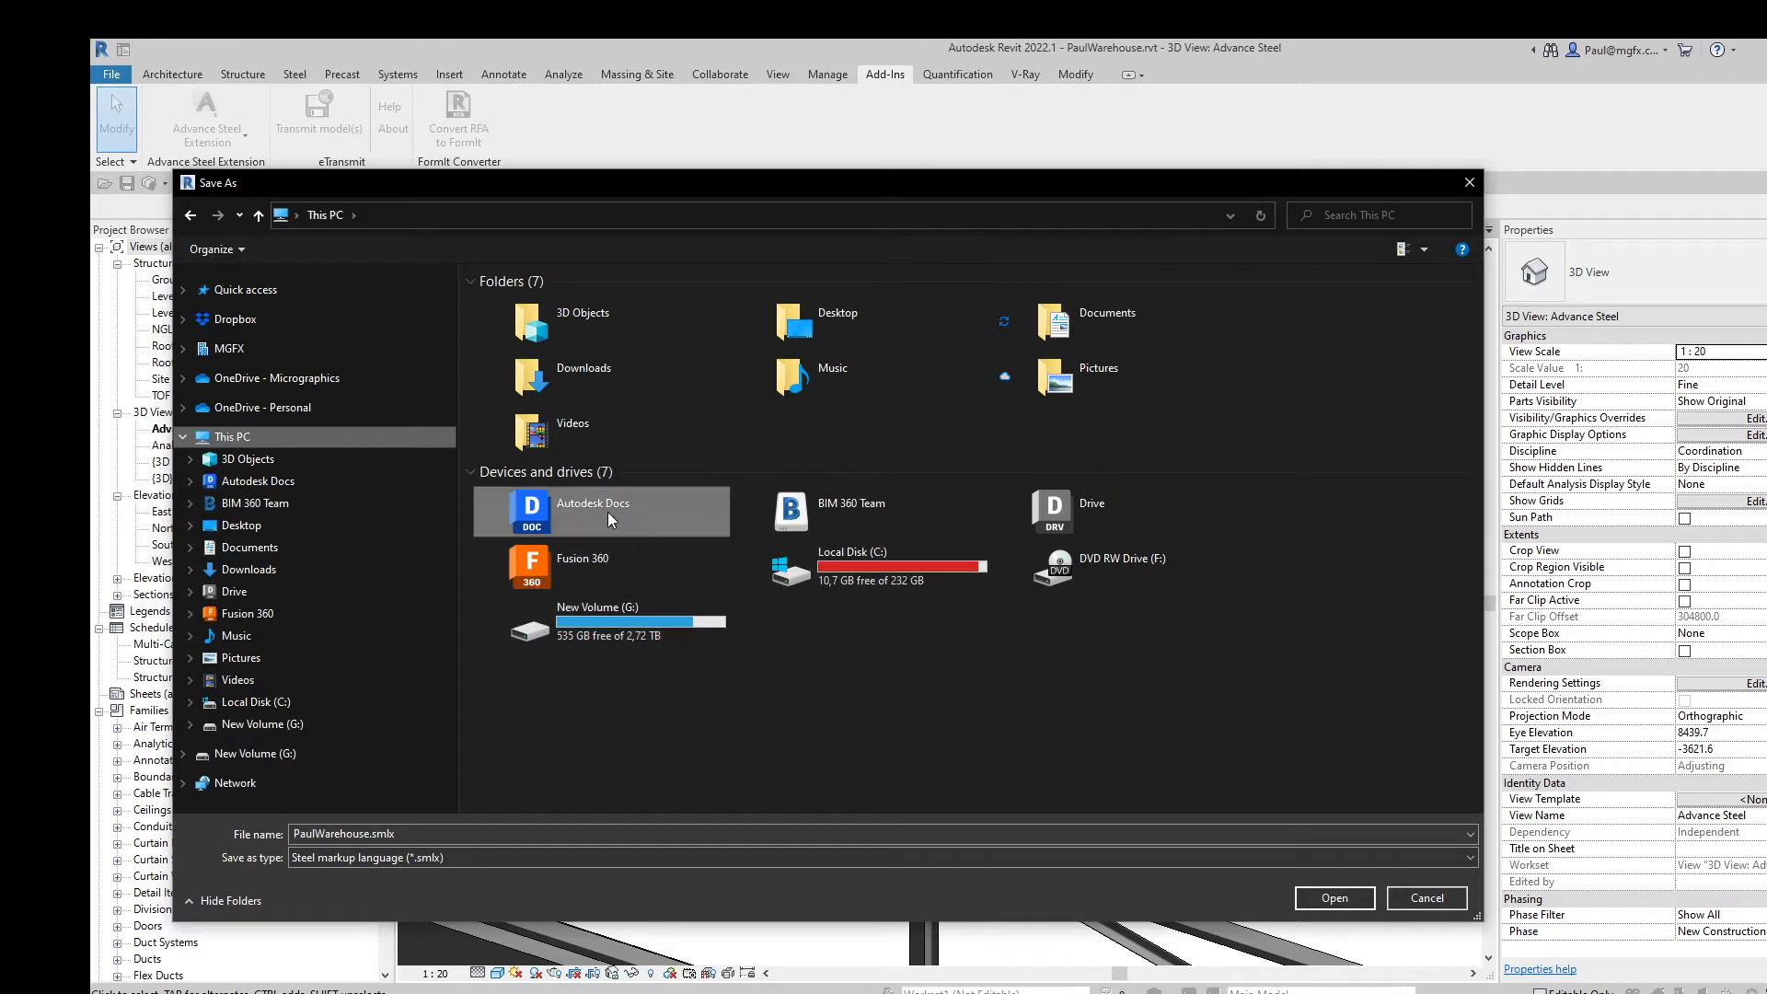
pyautogui.doubleClick(608, 512)
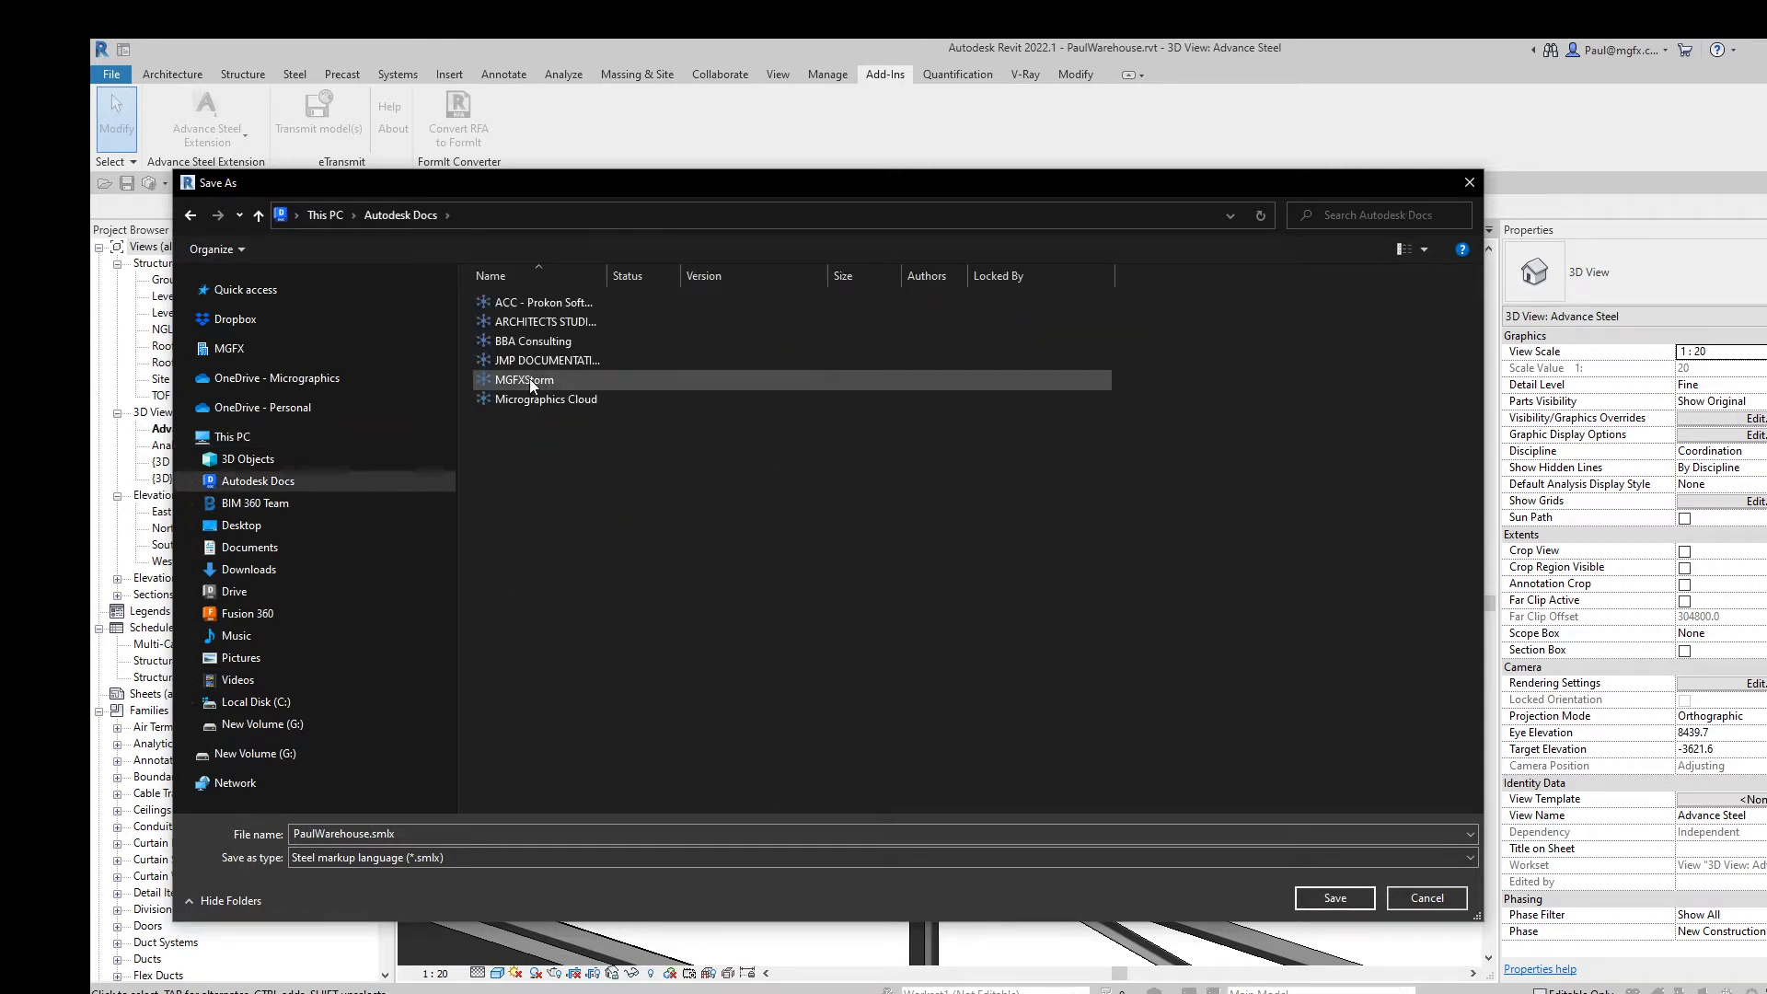
pyautogui.doubleClick(549, 399)
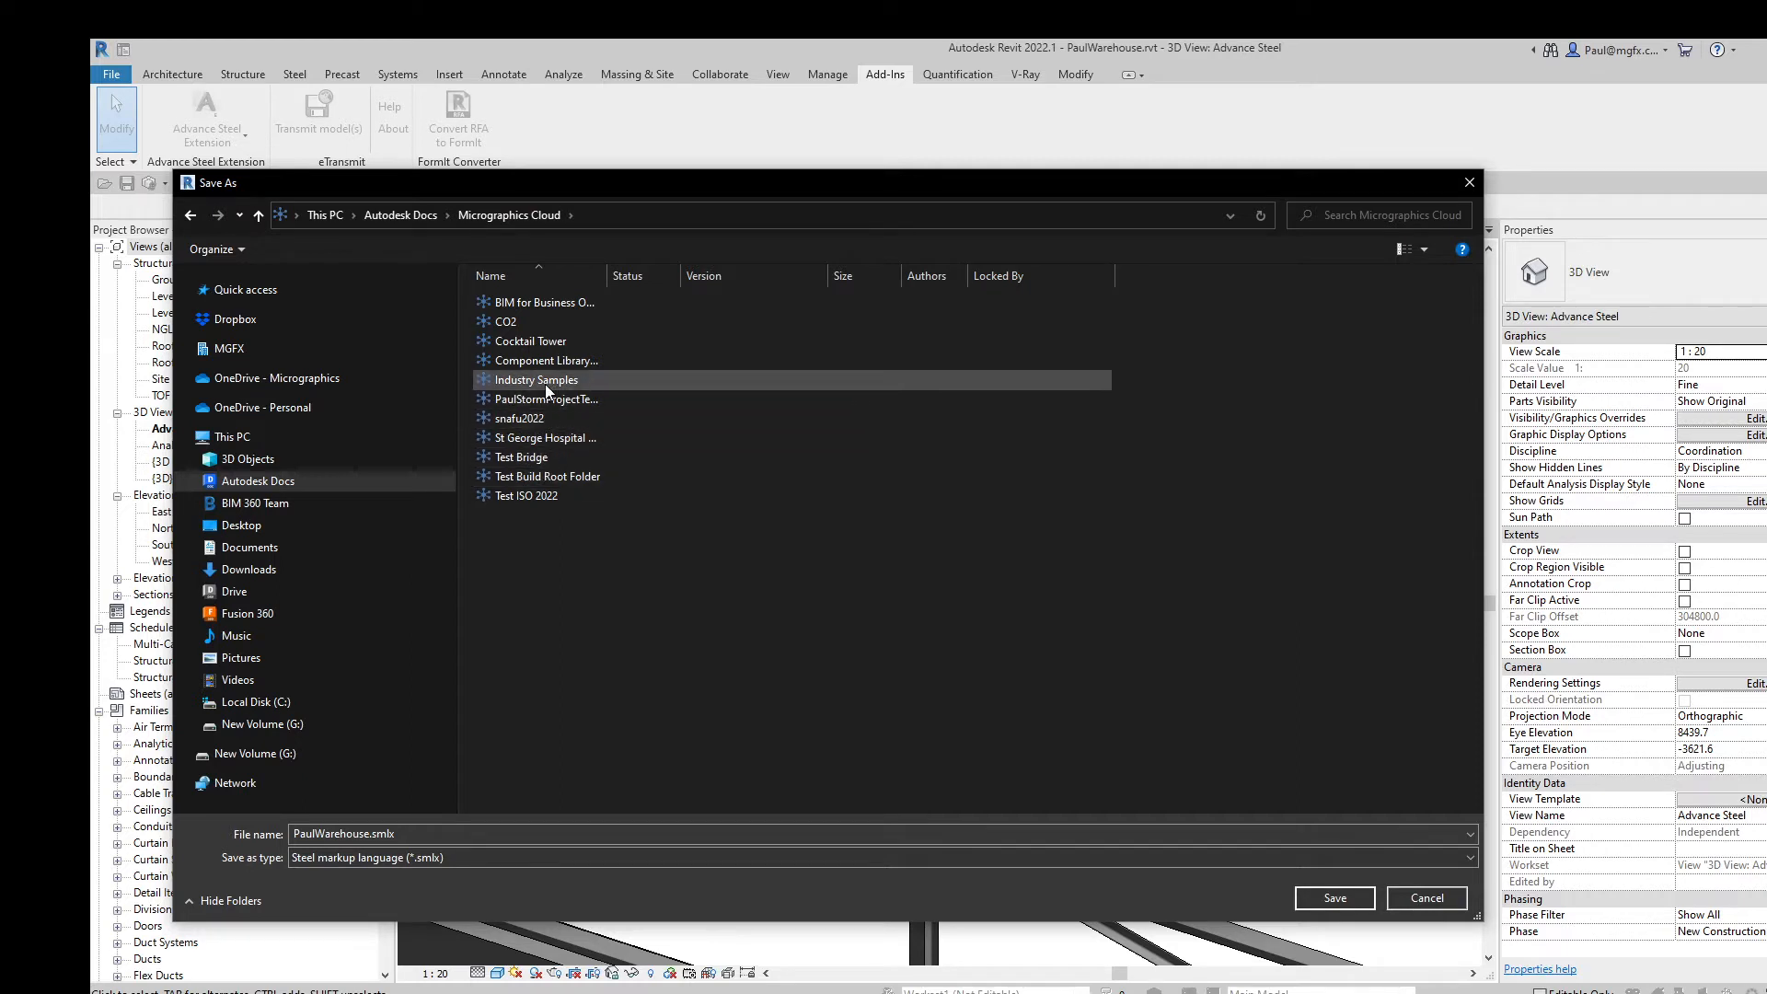
pyautogui.doubleClick(545, 384)
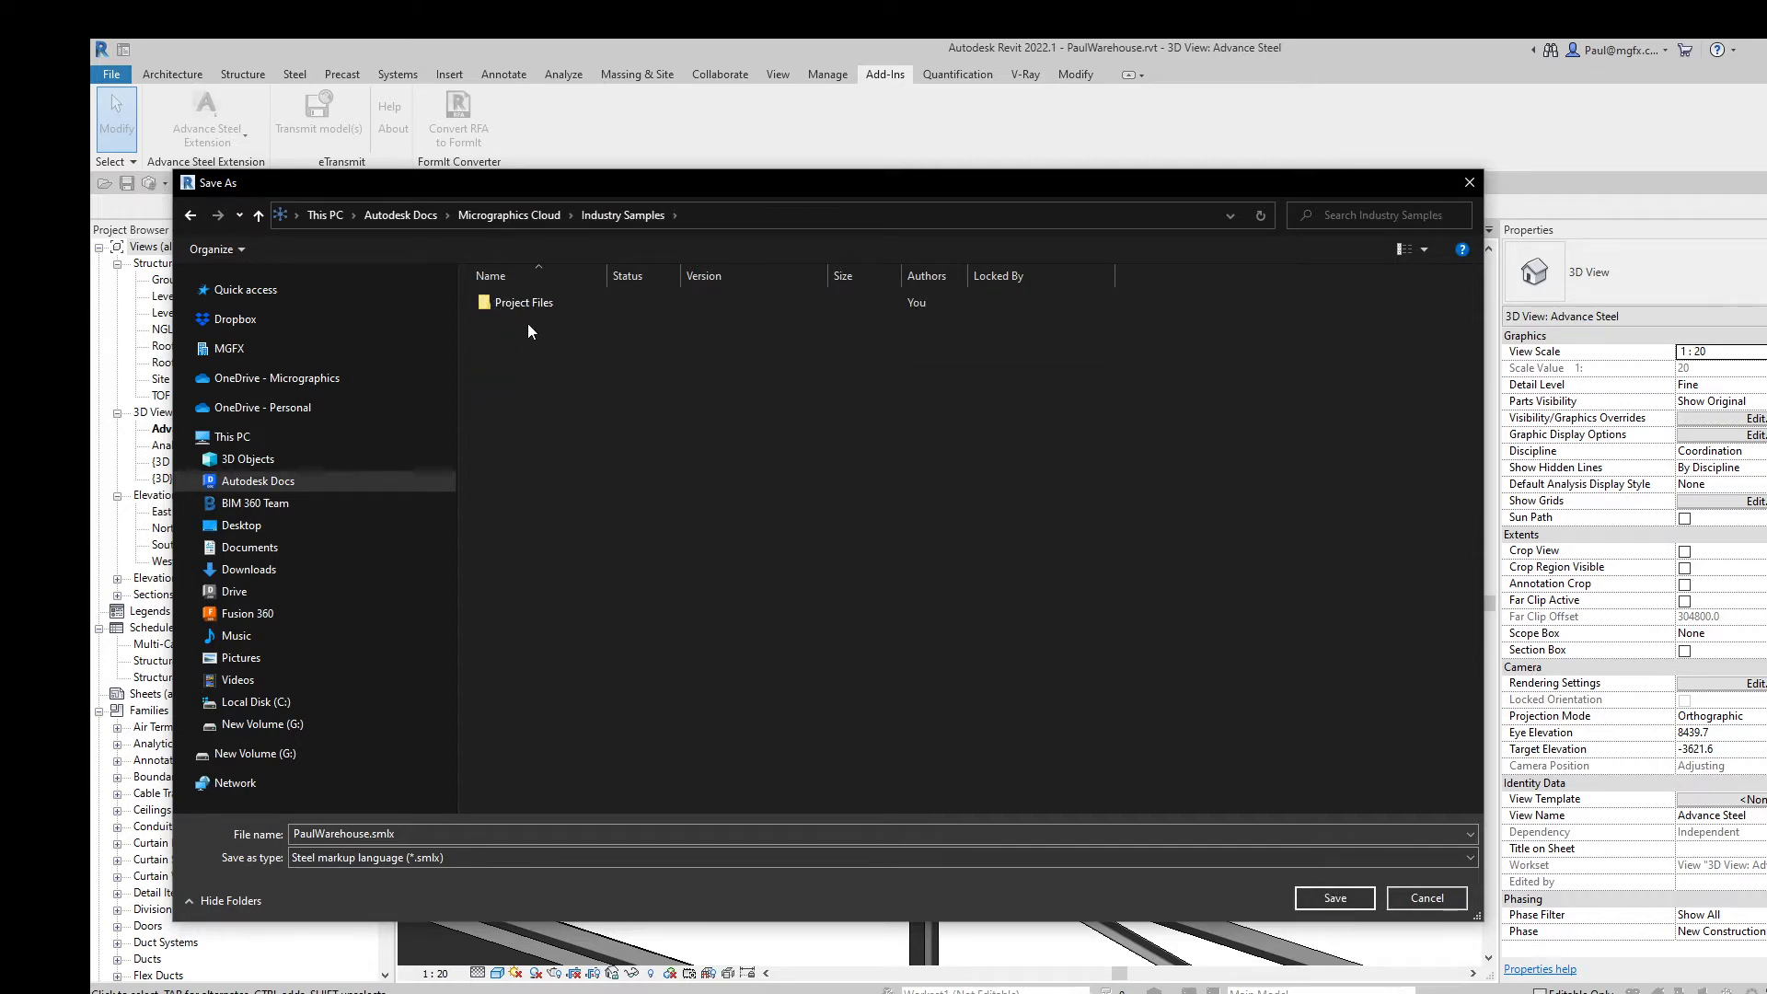
pyautogui.doubleClick(527, 307)
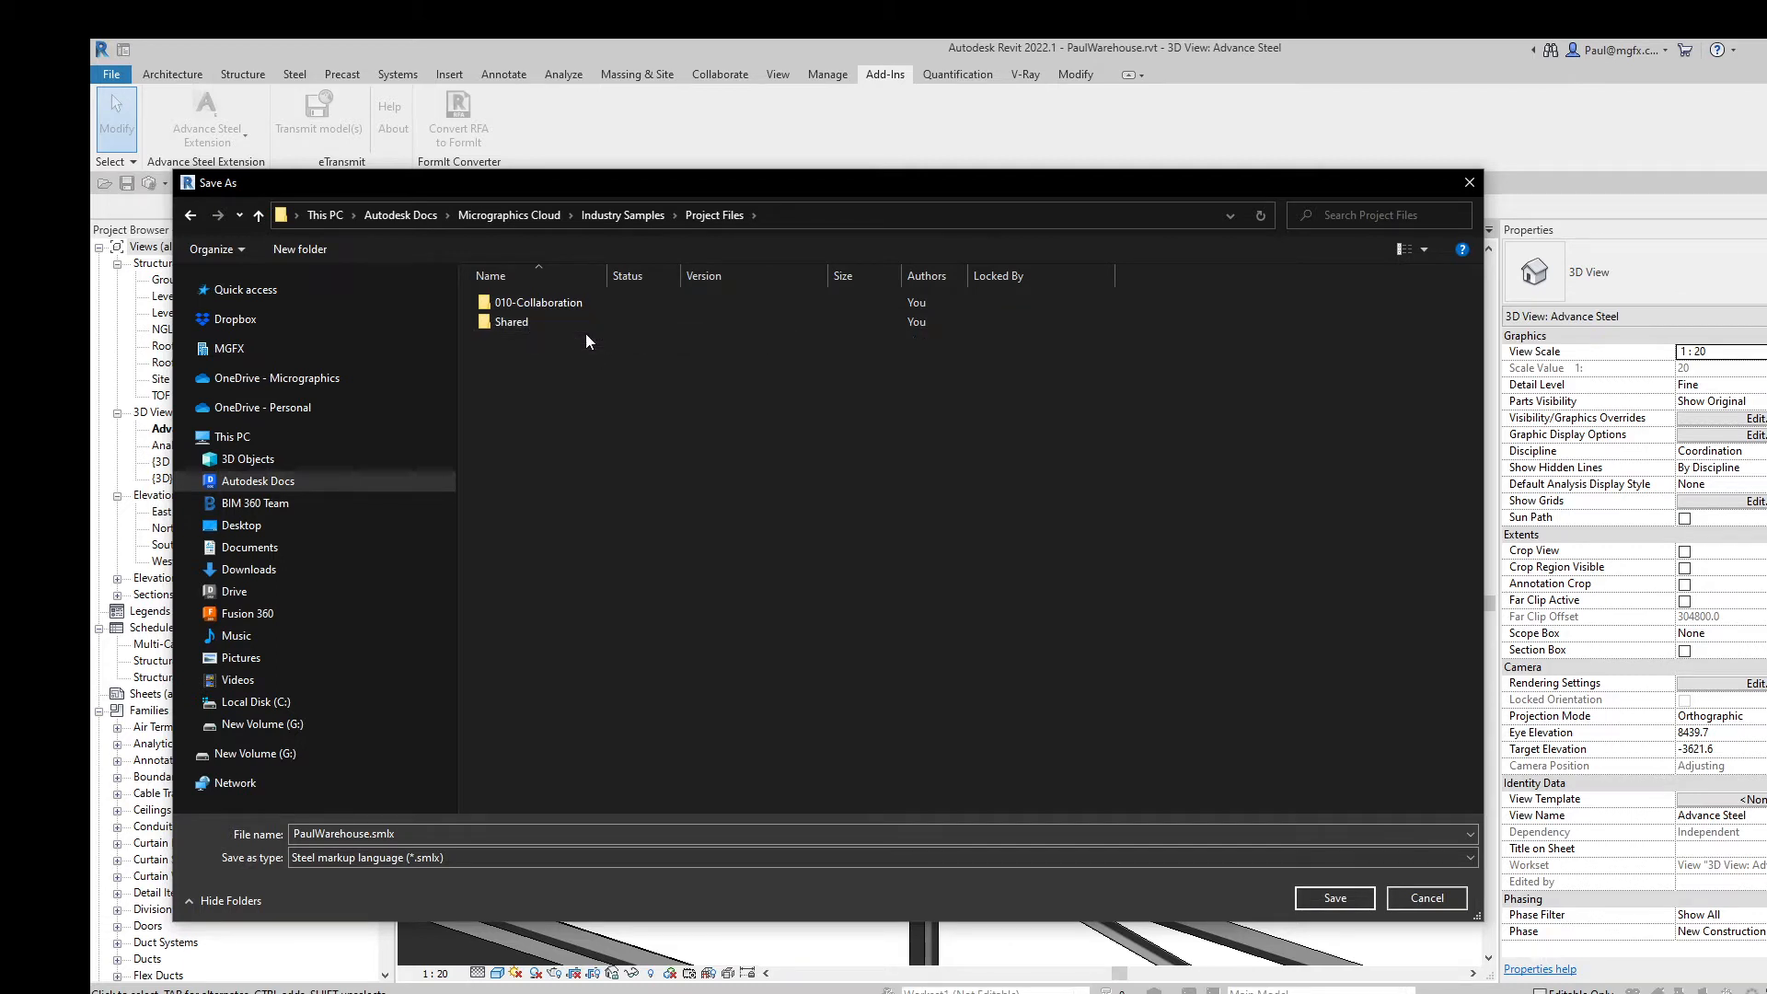
pyautogui.click(541, 305)
pyautogui.doubleClick(541, 306)
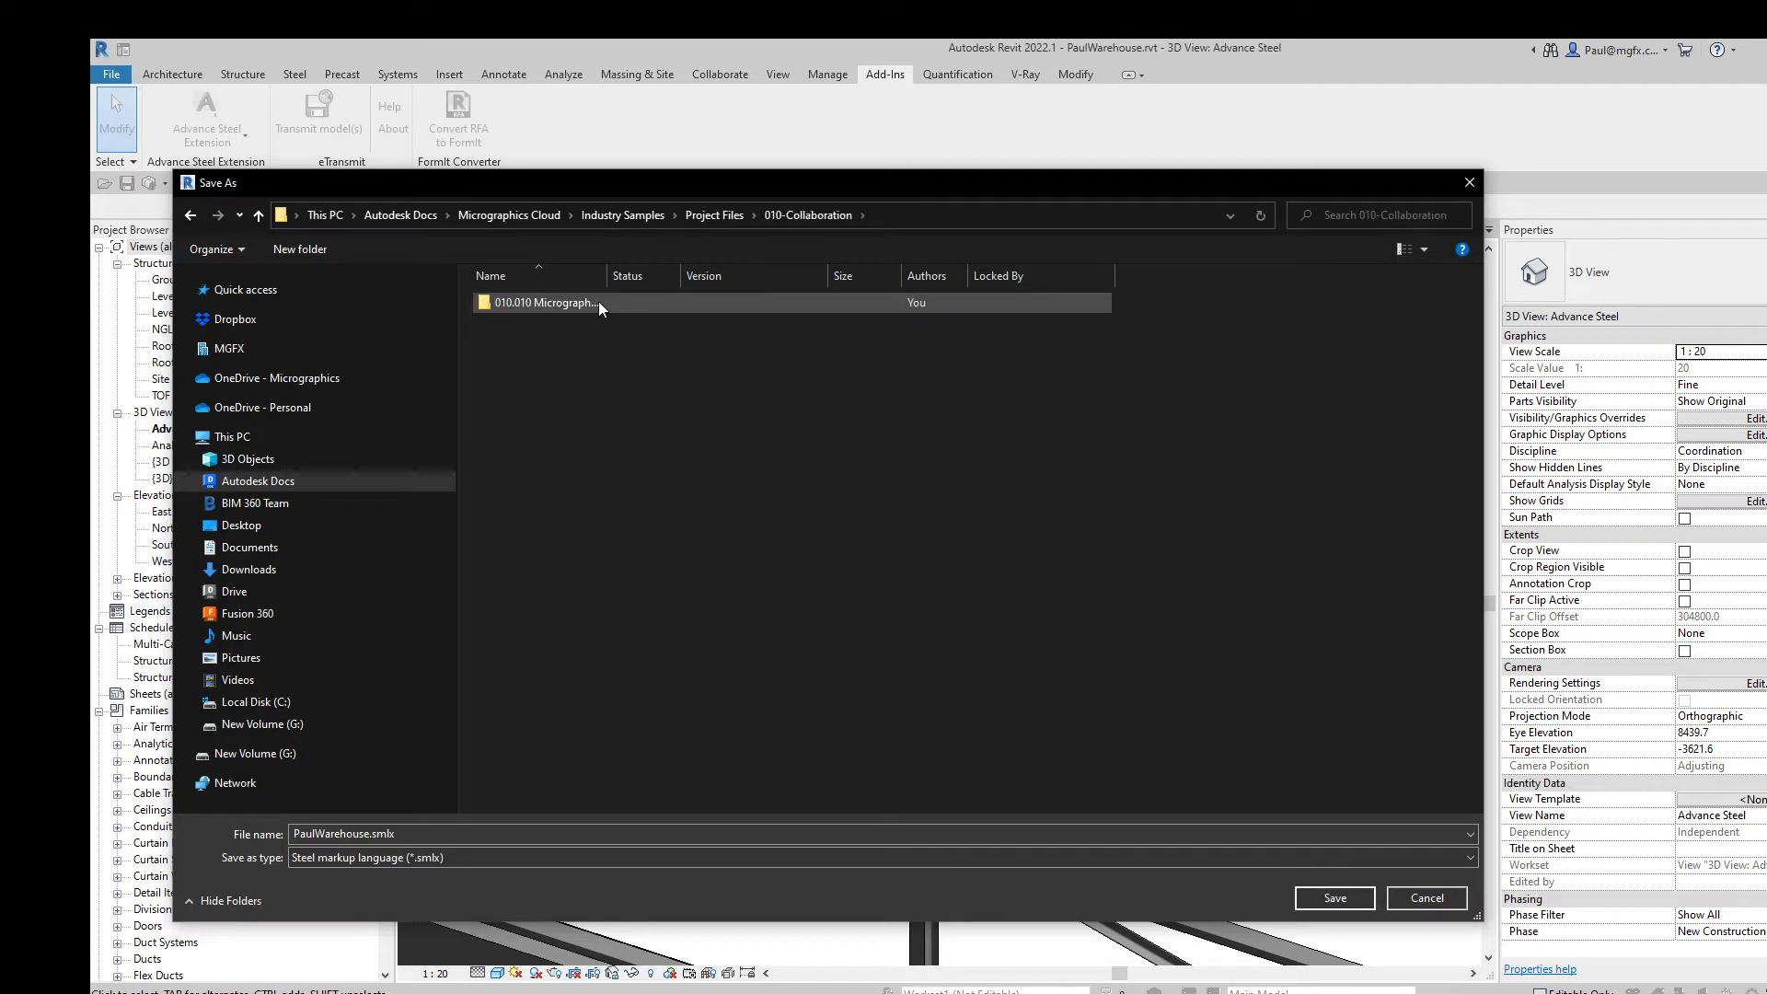
pyautogui.moveTo(606, 275); pyautogui.dragTo(911, 312)
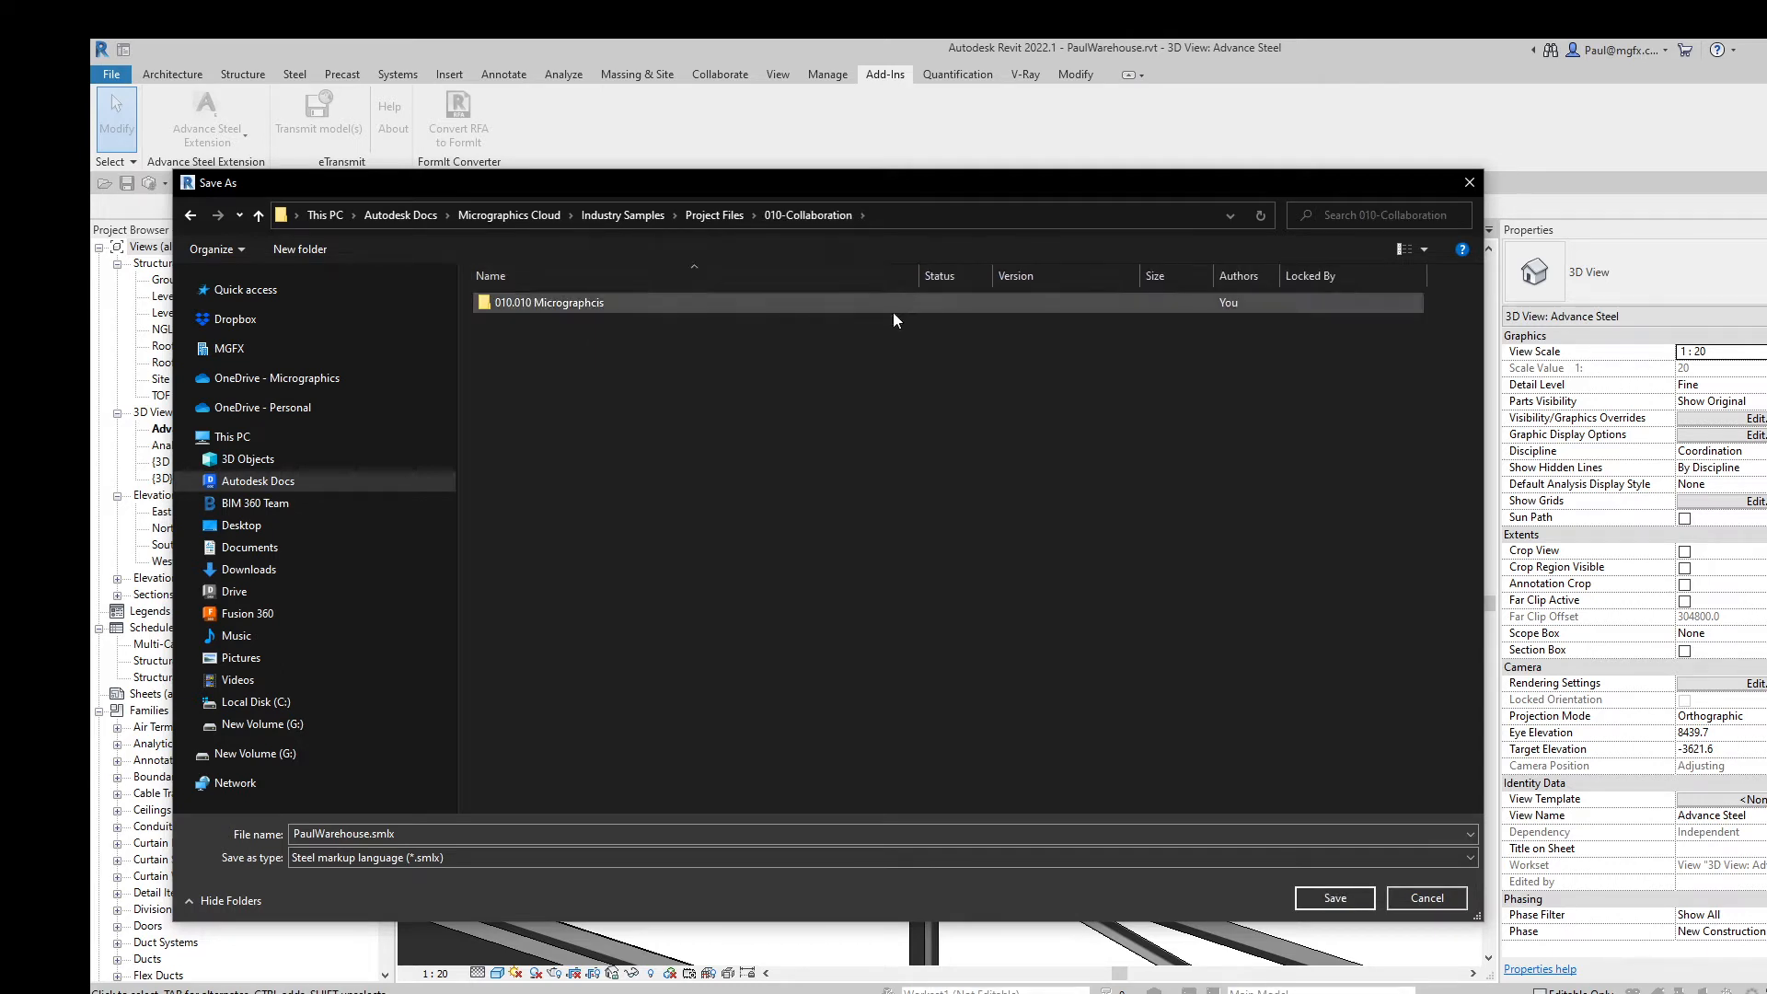
pyautogui.doubleClick(536, 302)
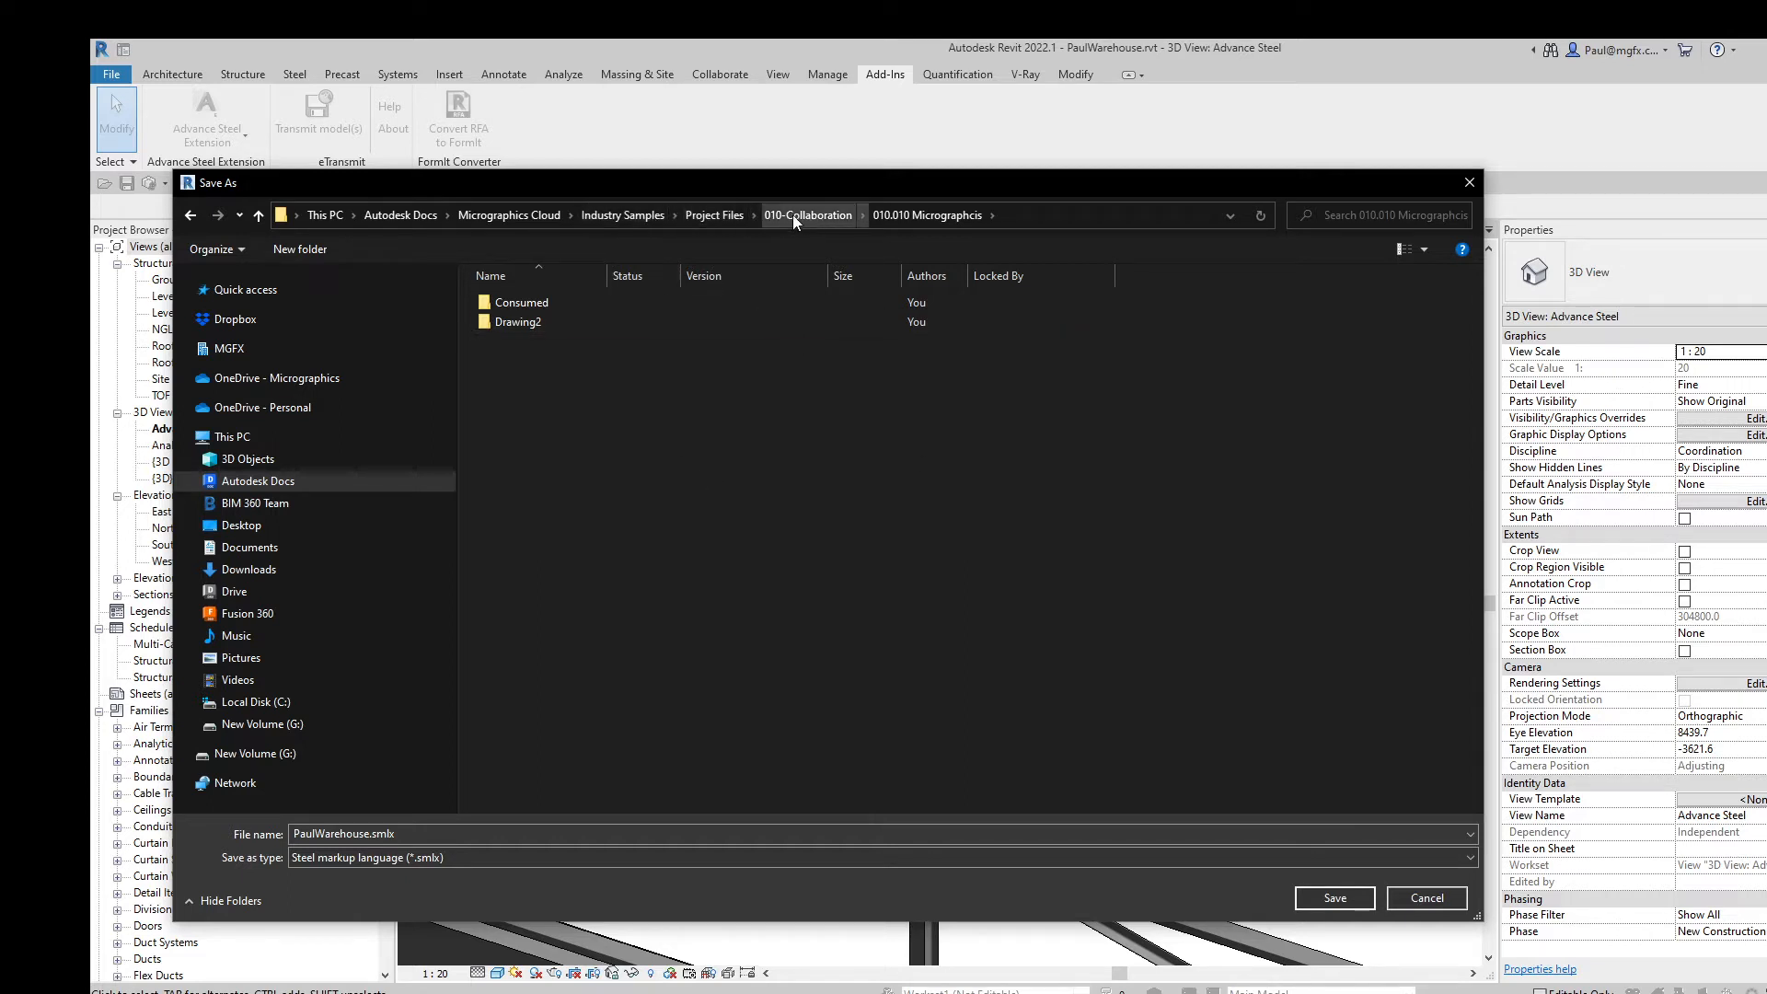
# Step: Go back to Industry Samples, reopen the 010.010 Micrographcis folder, and try to save the export there as PaulWarehouse.smlx
pyautogui.click(613, 217)
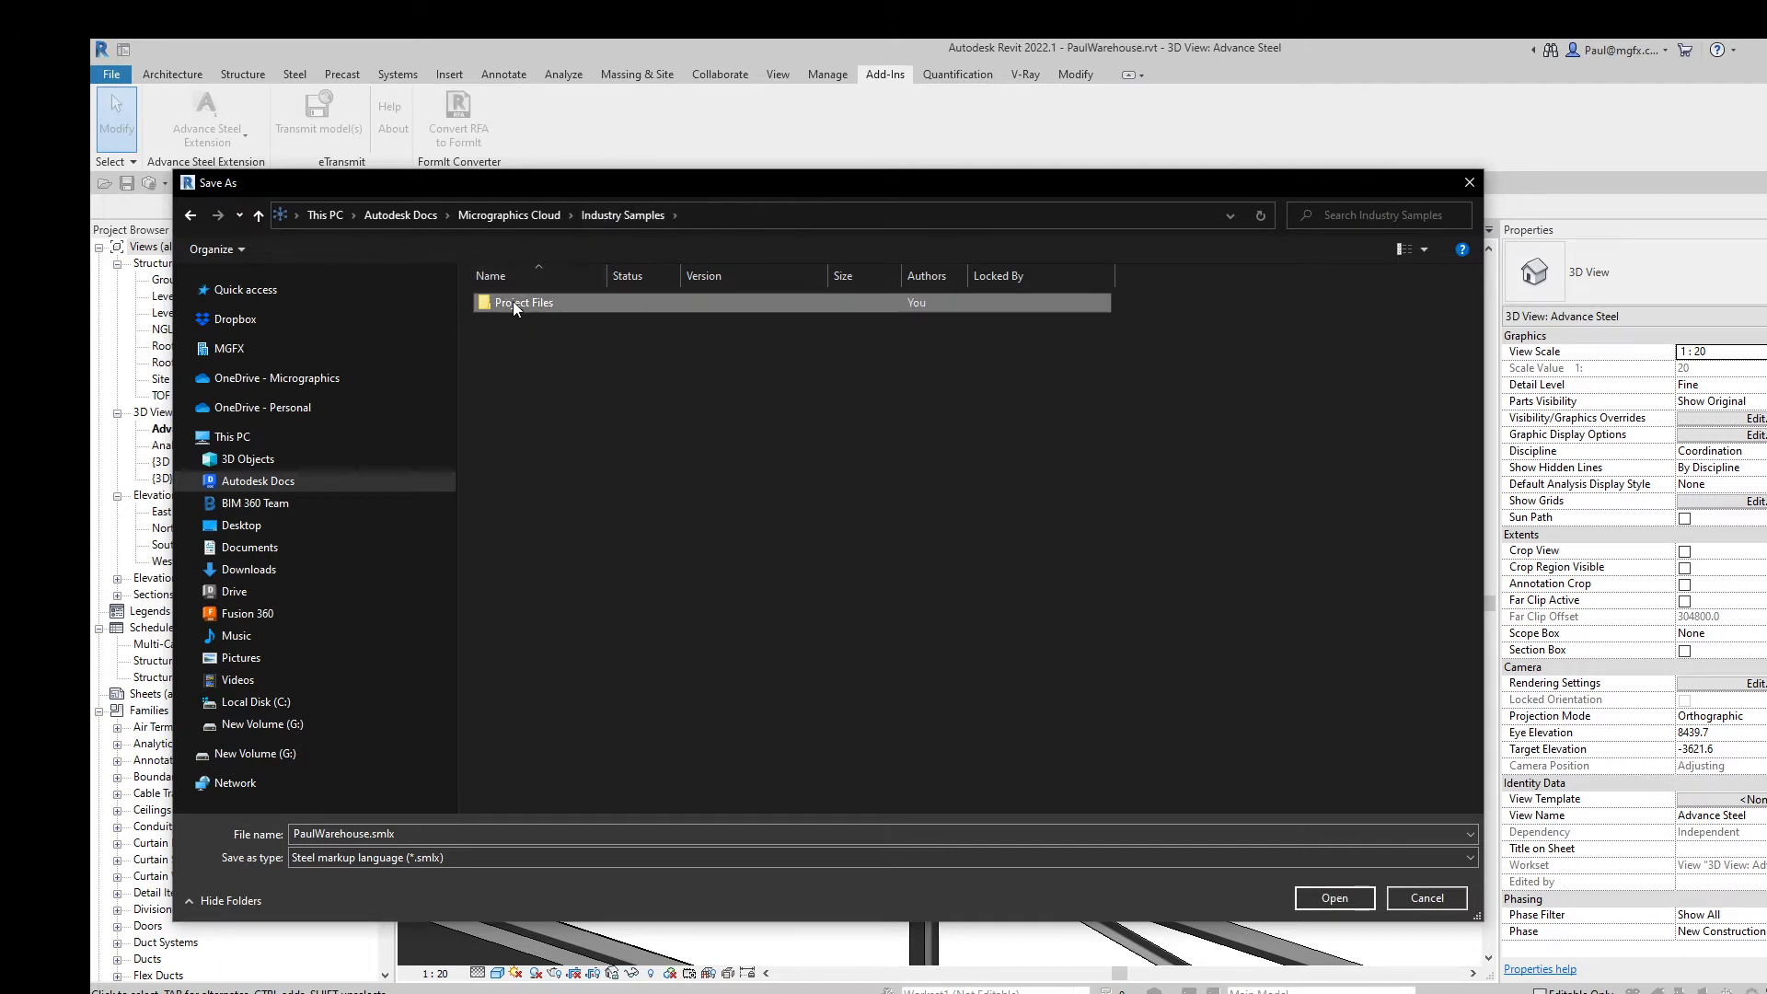
pyautogui.doubleClick(512, 301)
pyautogui.doubleClick(535, 308)
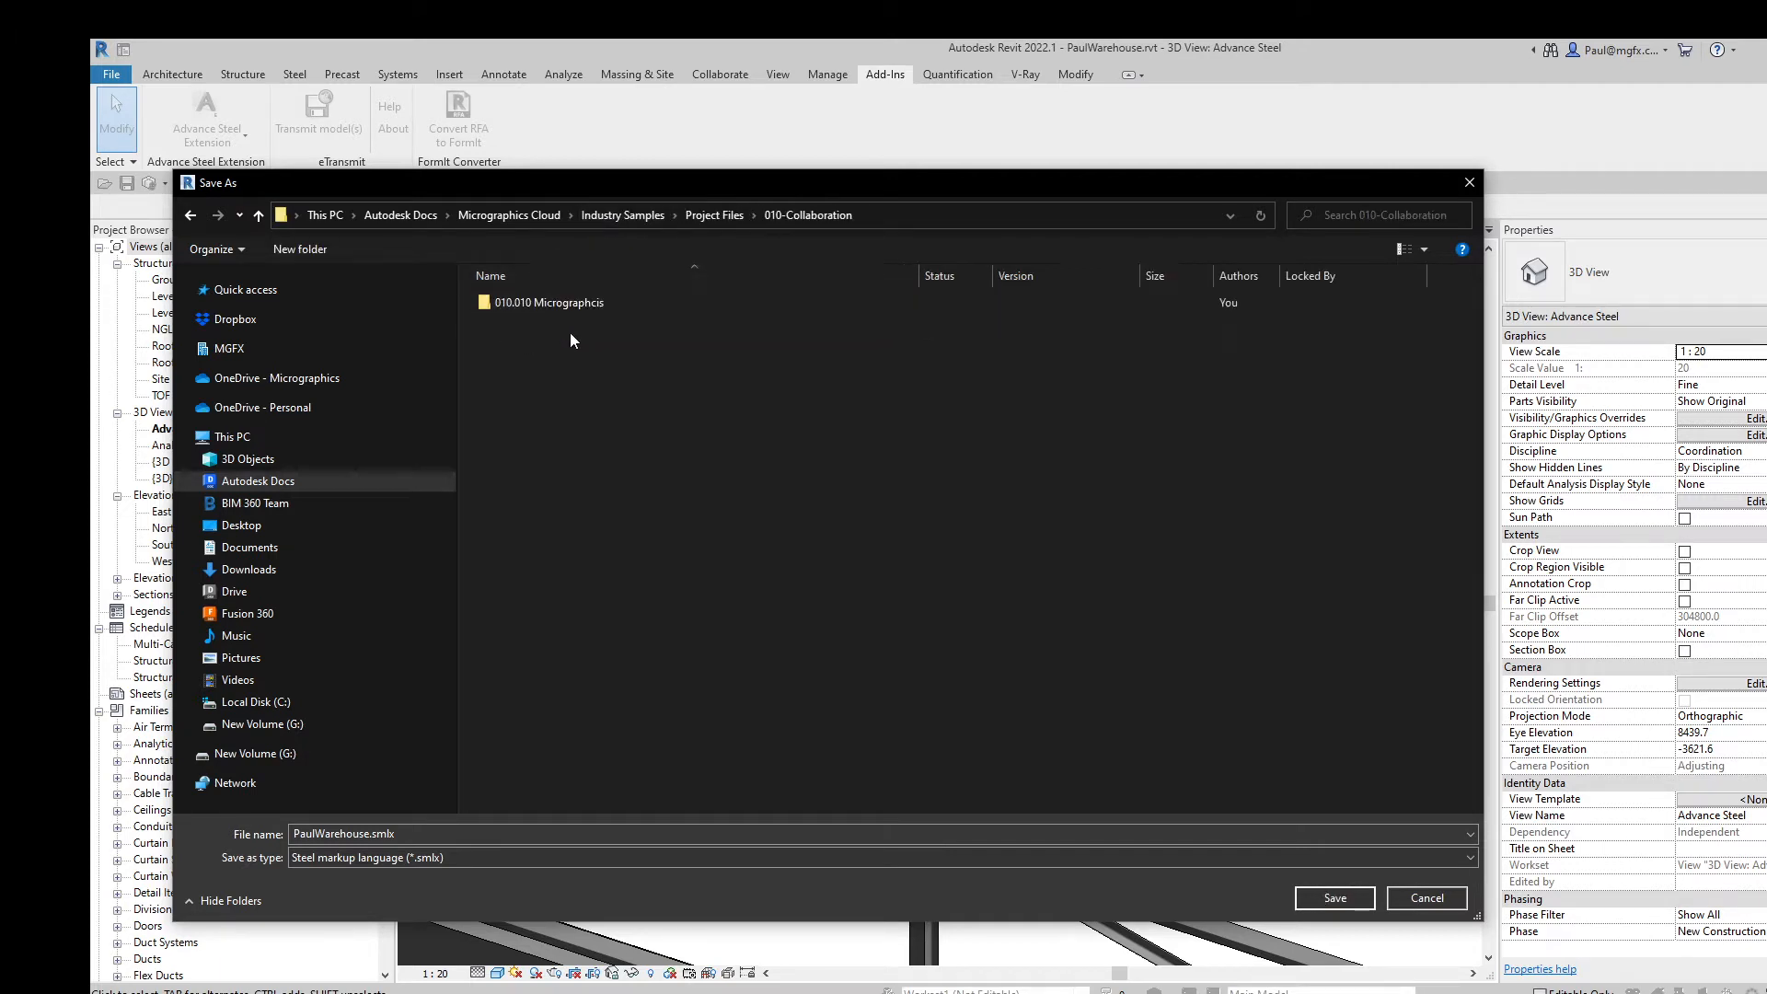
pyautogui.doubleClick(560, 306)
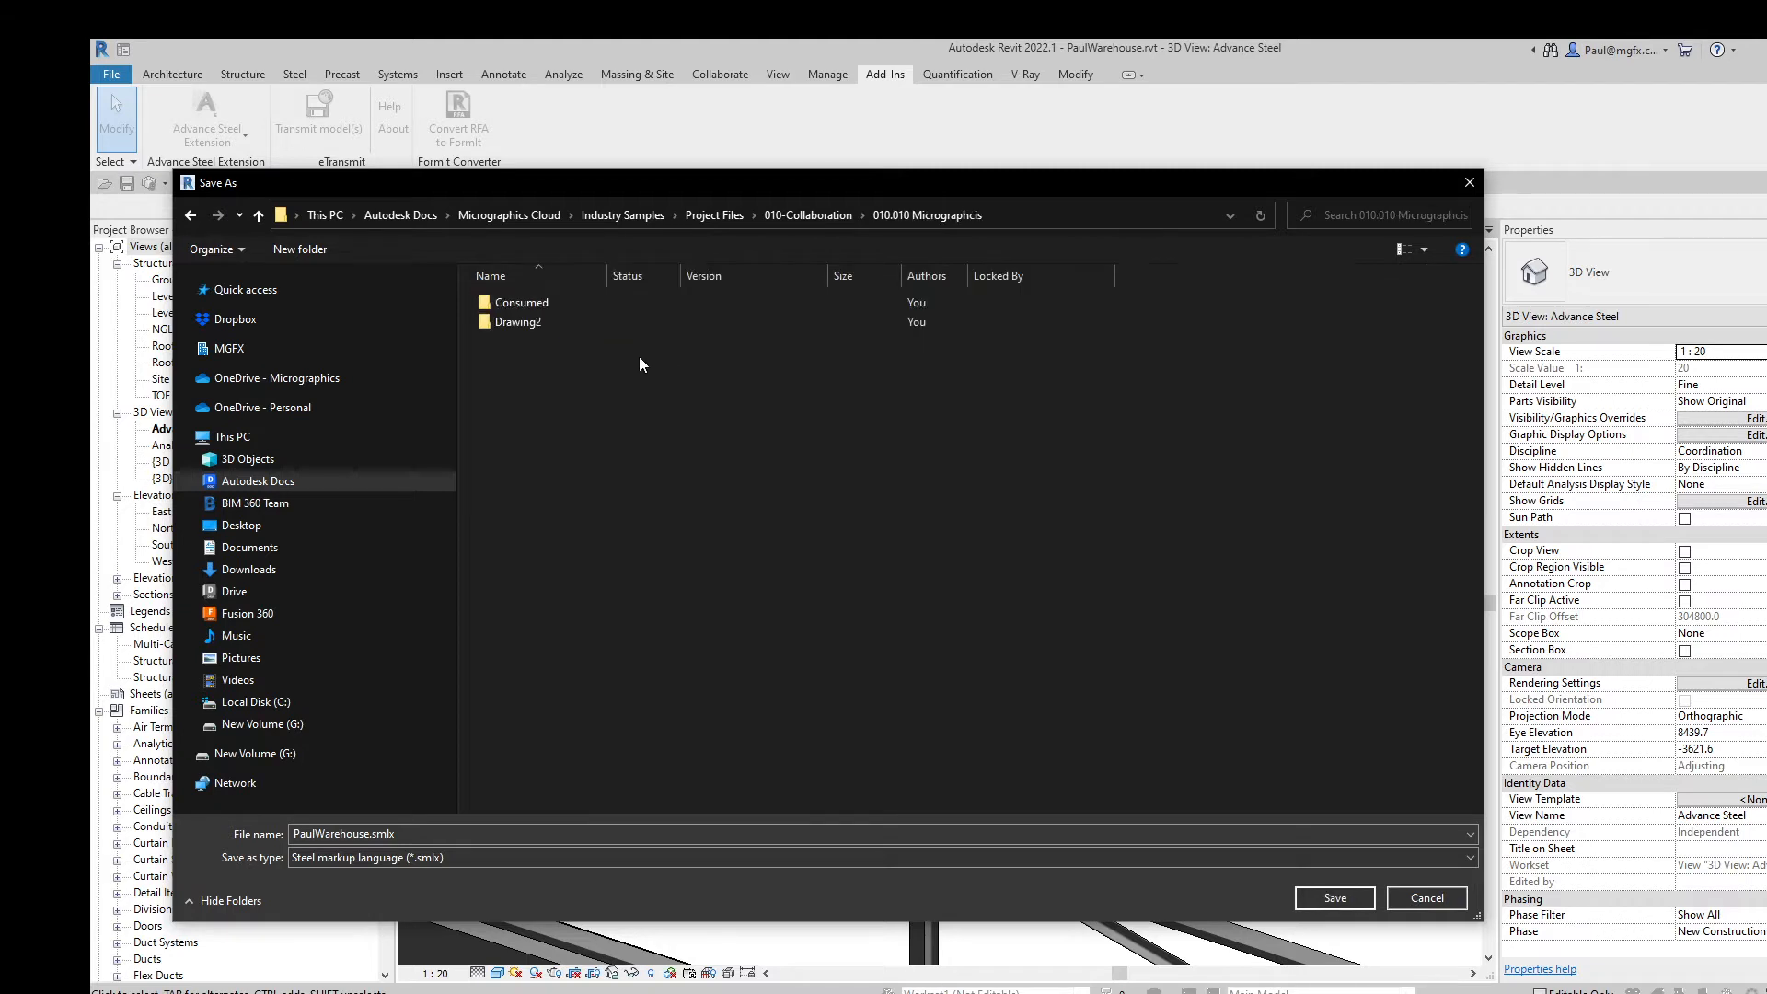
pyautogui.click(1363, 901)
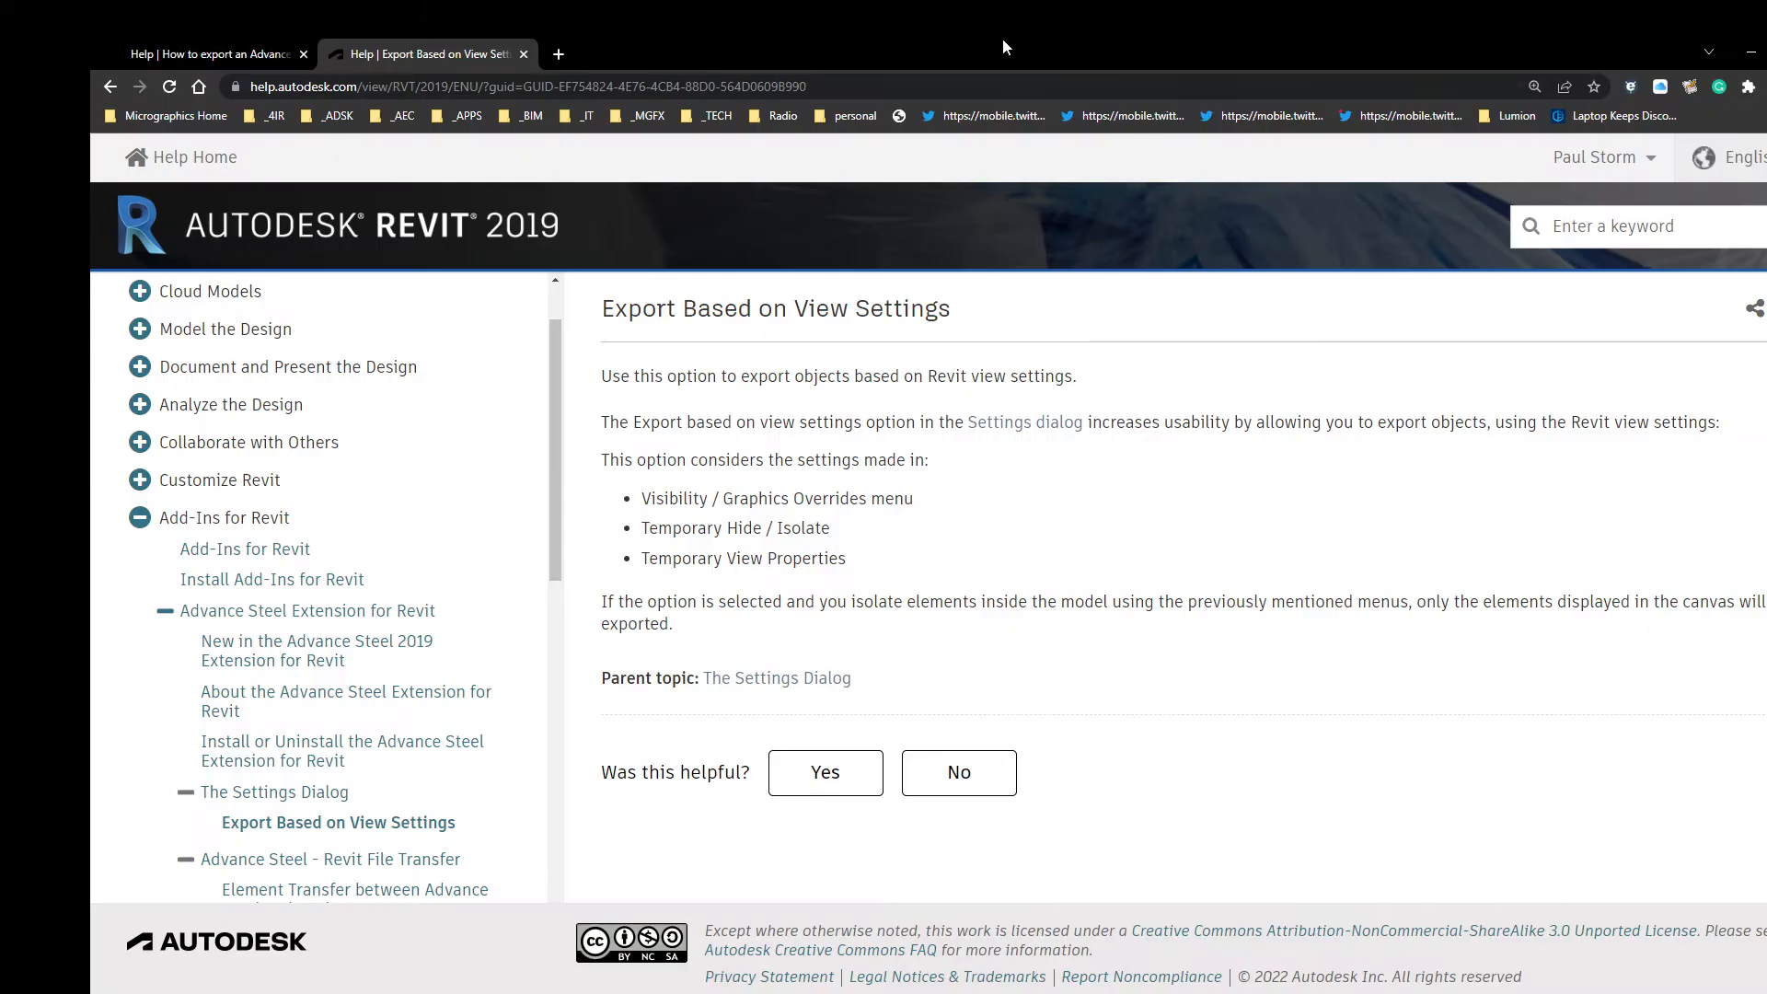
# Step: In a new browser tab, open the Industry Samples project from the bookmarked Construction Cloud project list and switch it to Docs
pyautogui.click(558, 54)
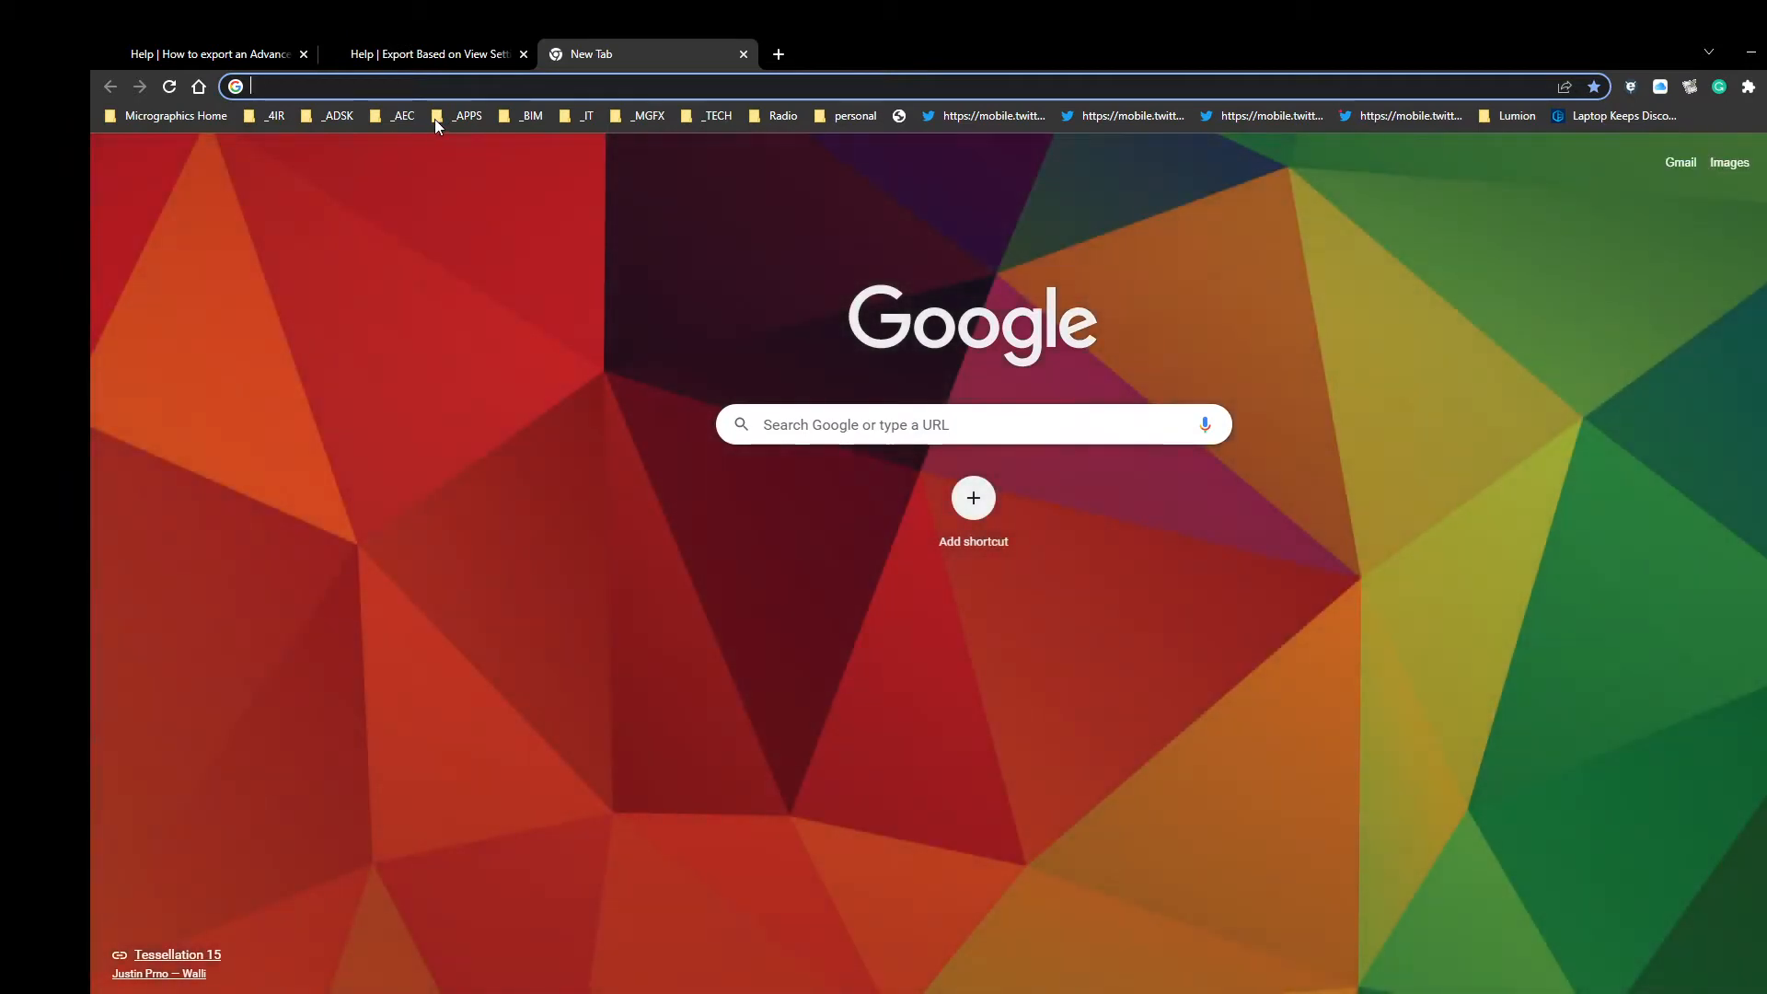
pyautogui.click(466, 115)
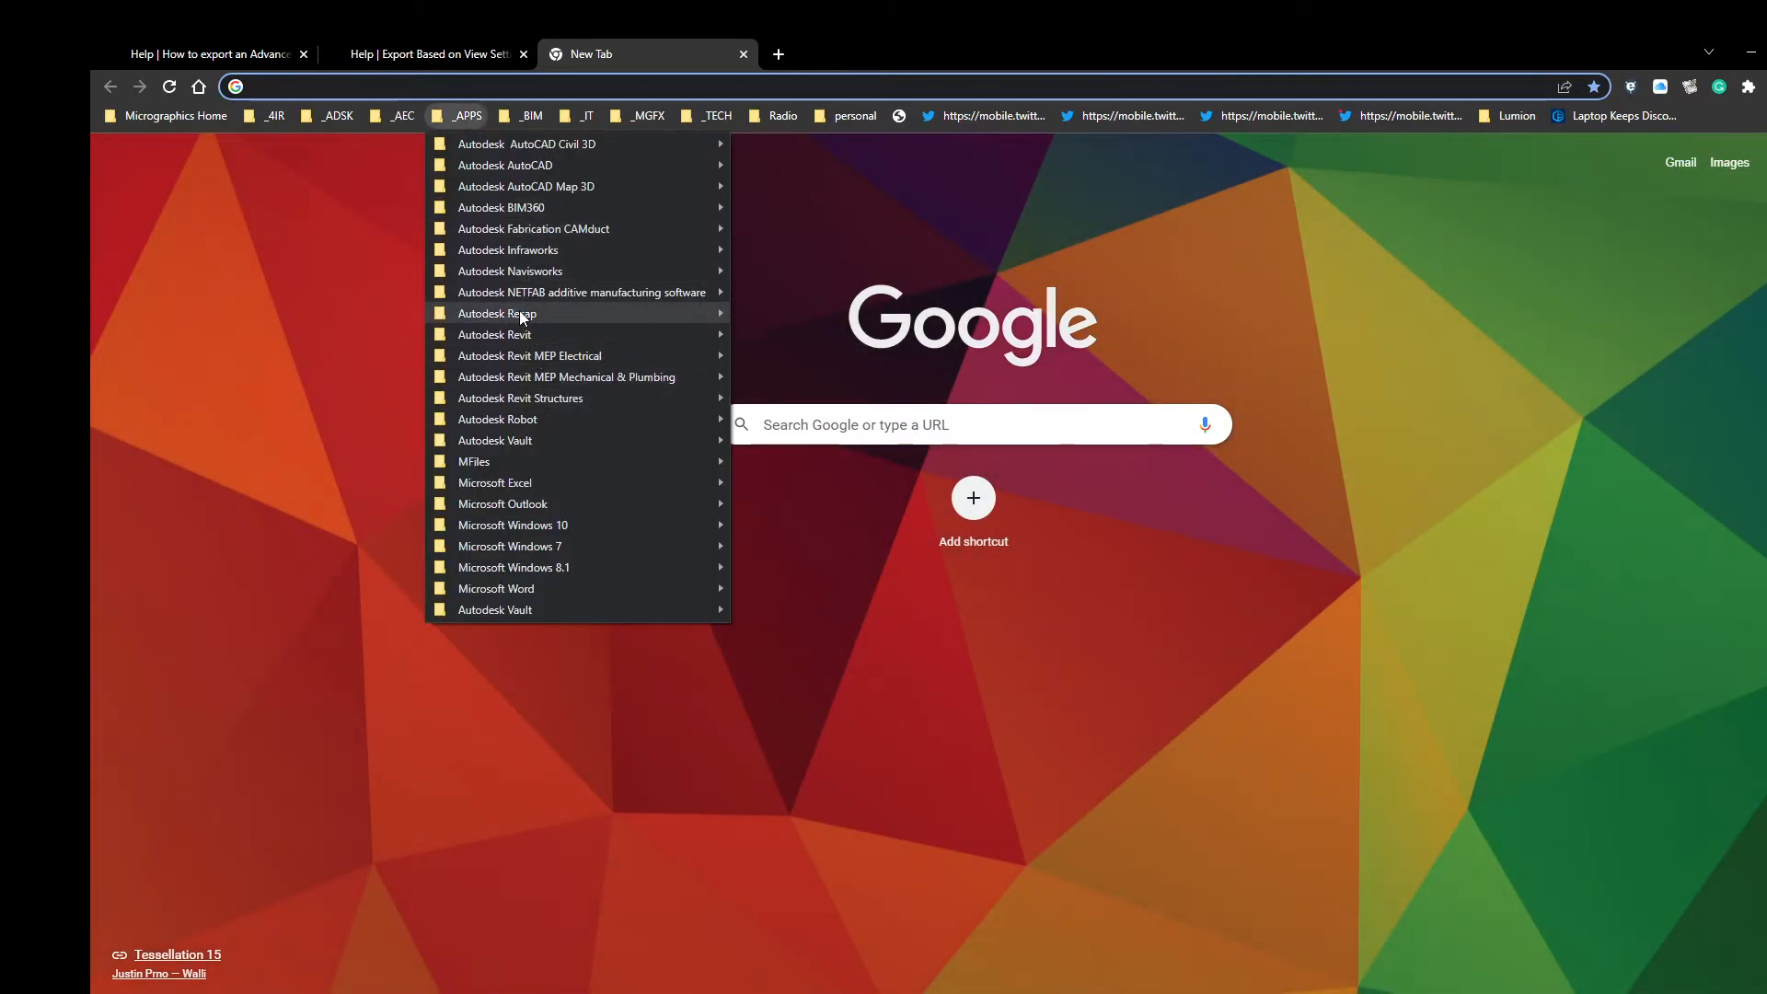
pyautogui.moveTo(528, 211)
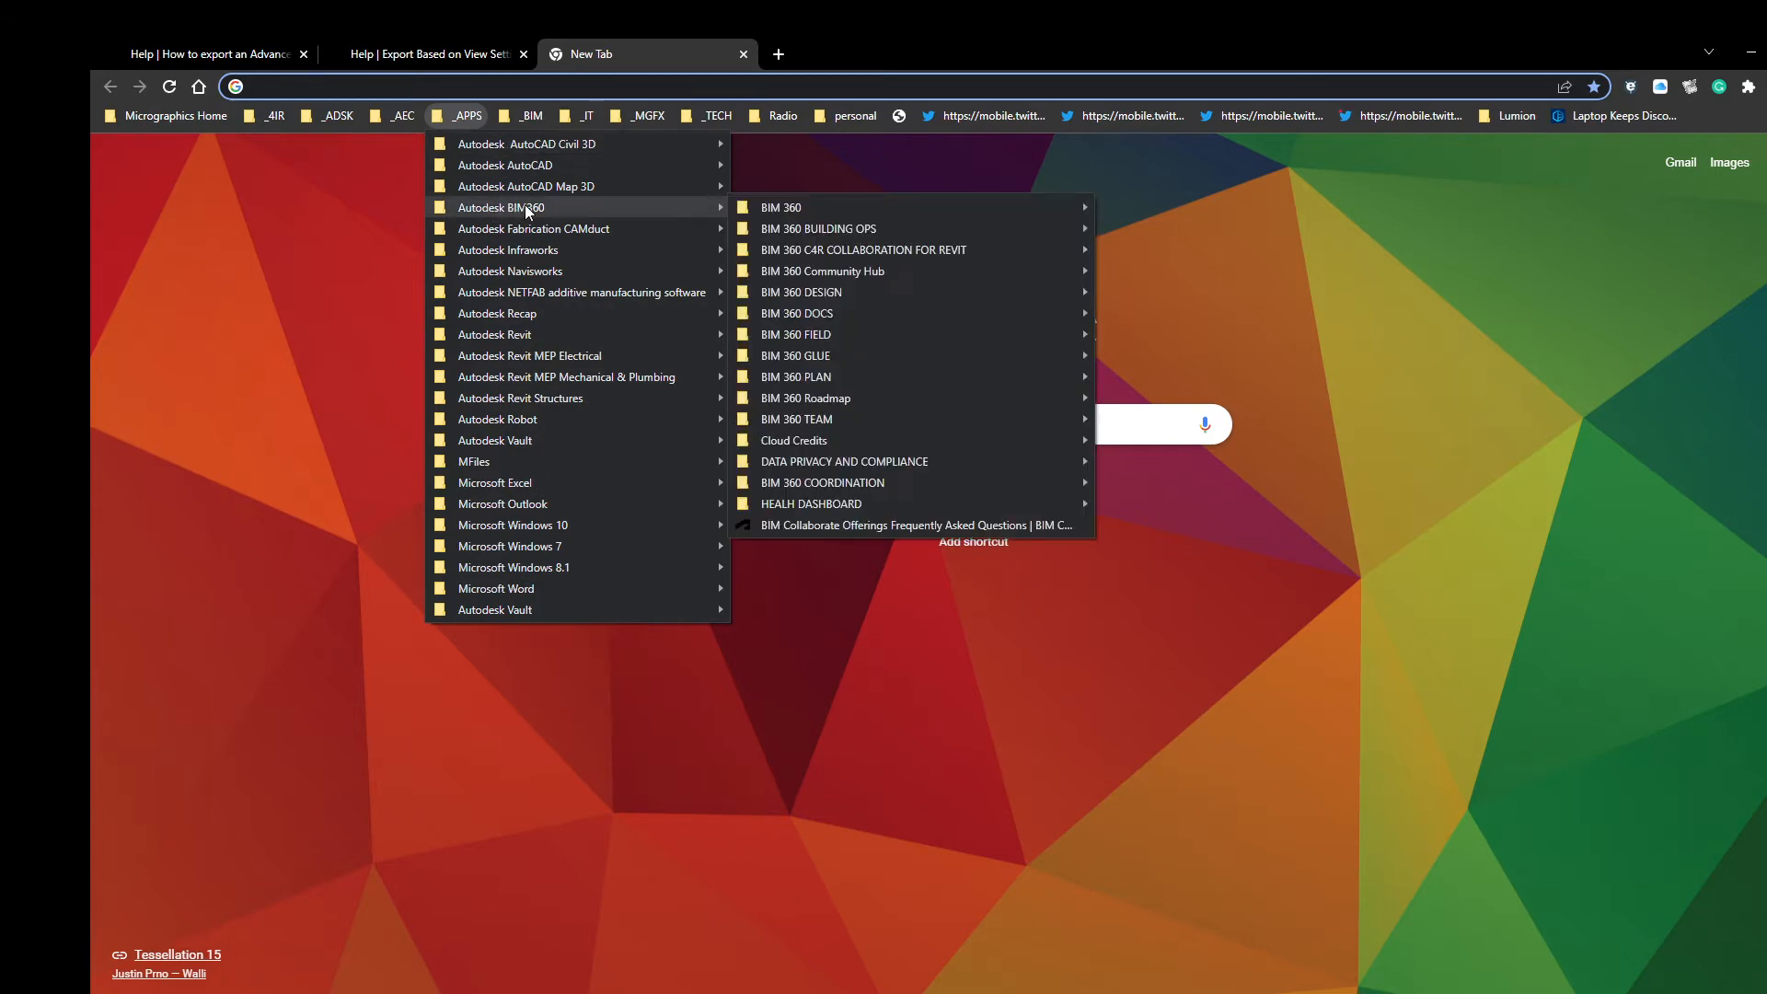
pyautogui.moveTo(778, 208)
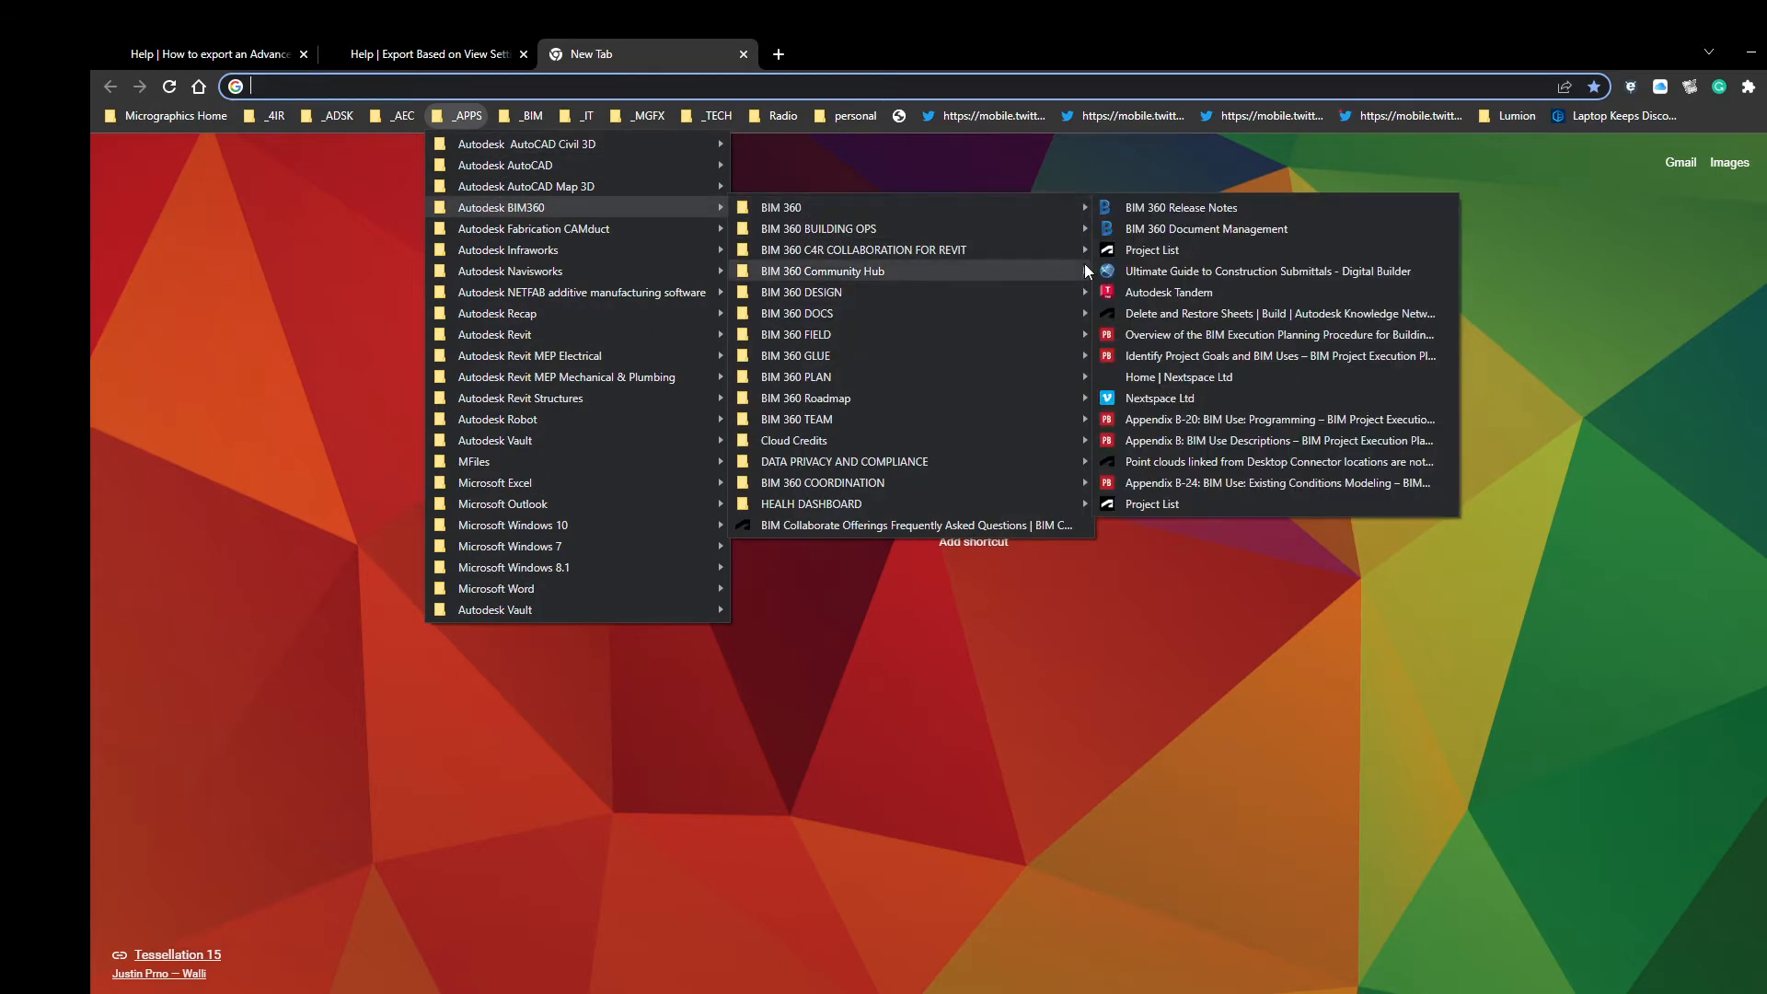
pyautogui.click(1162, 255)
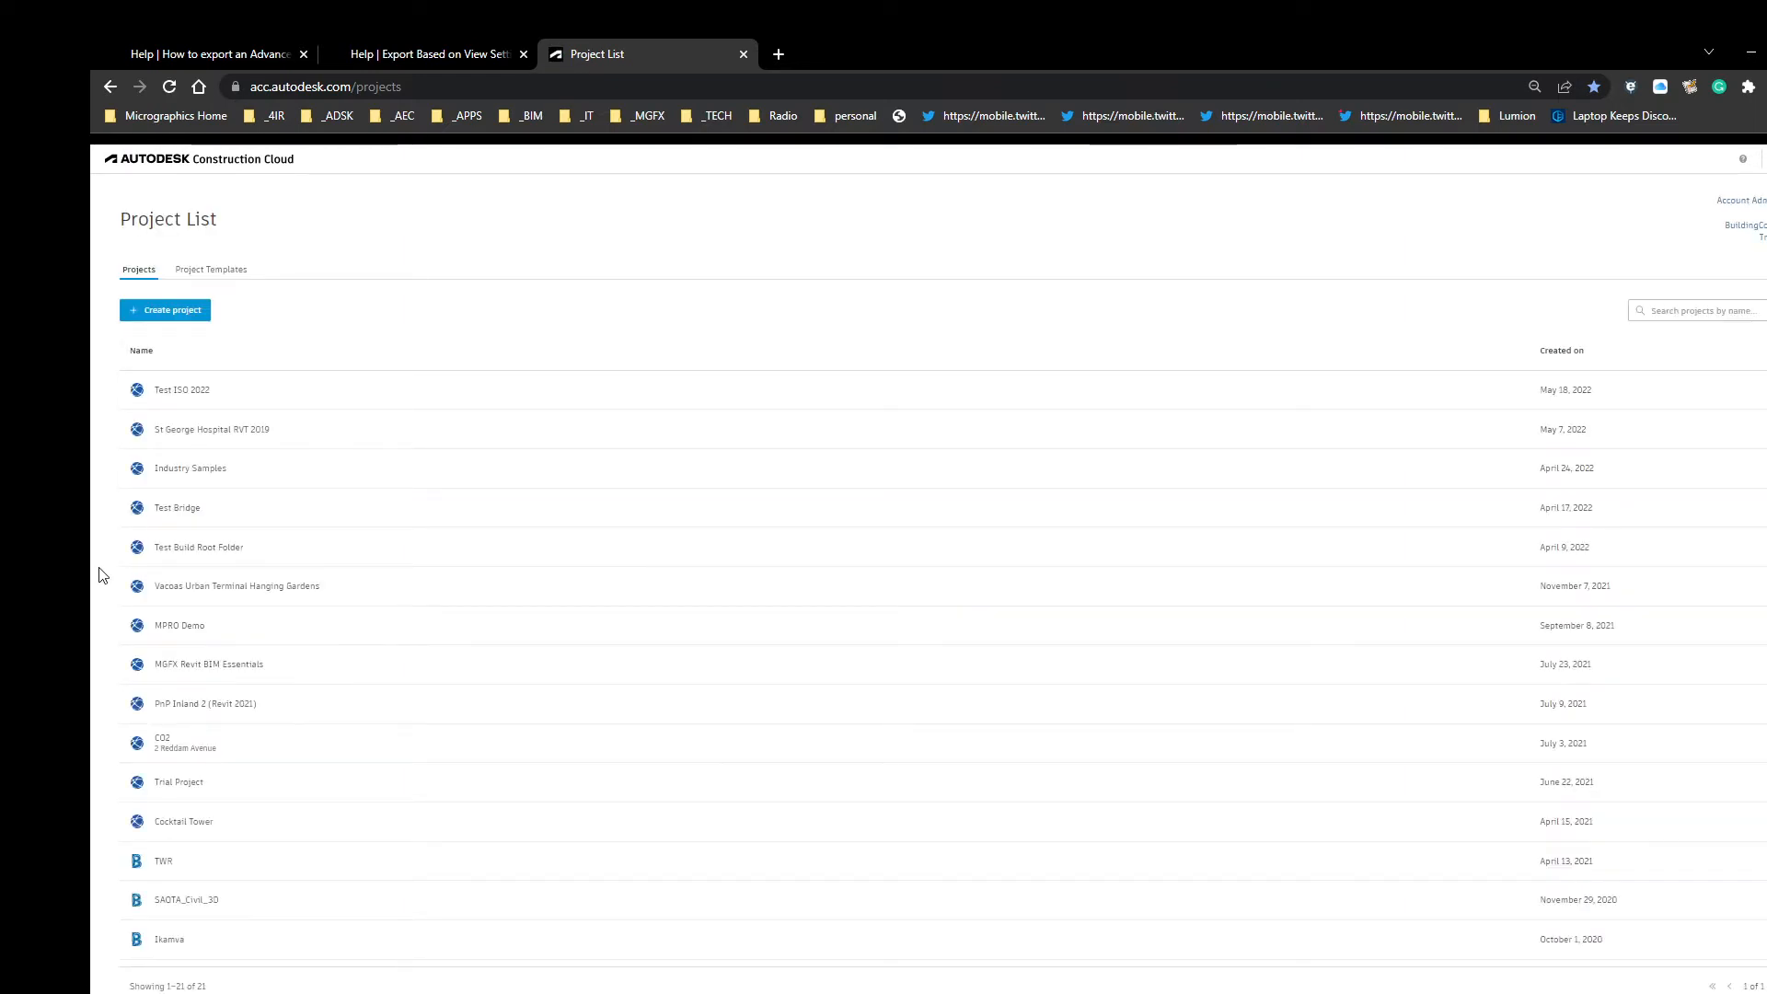
pyautogui.click(173, 472)
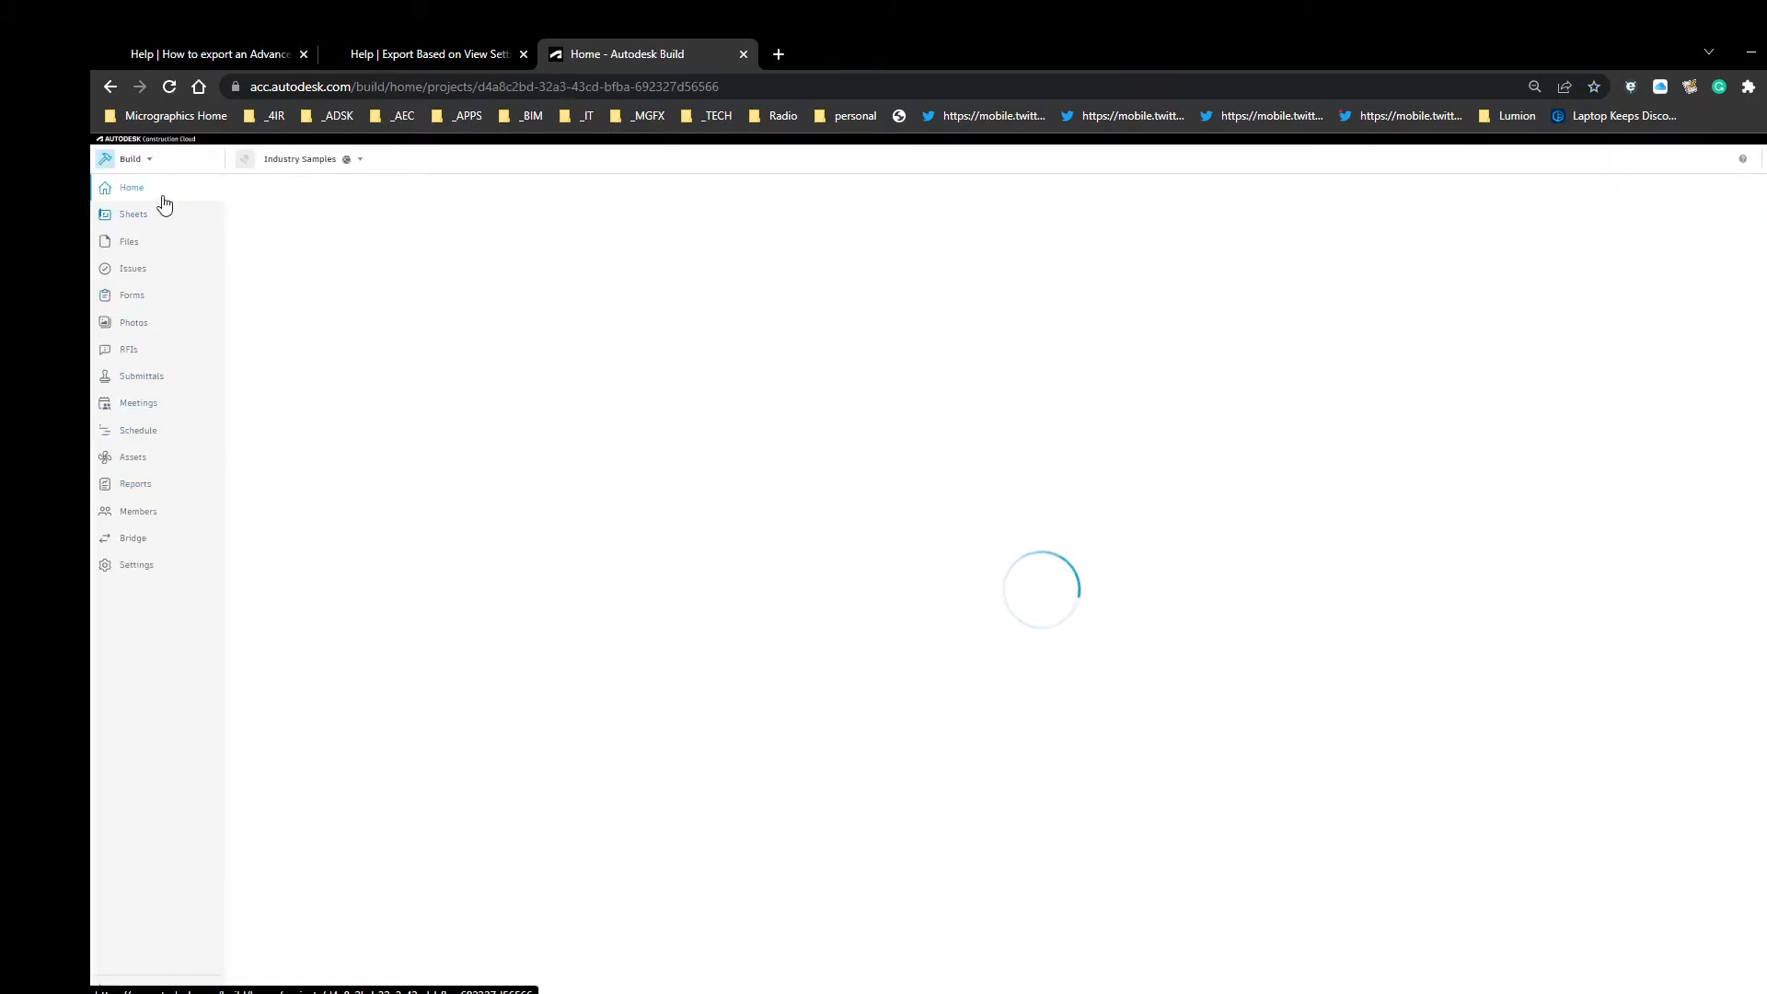
pyautogui.click(138, 160)
pyautogui.click(138, 194)
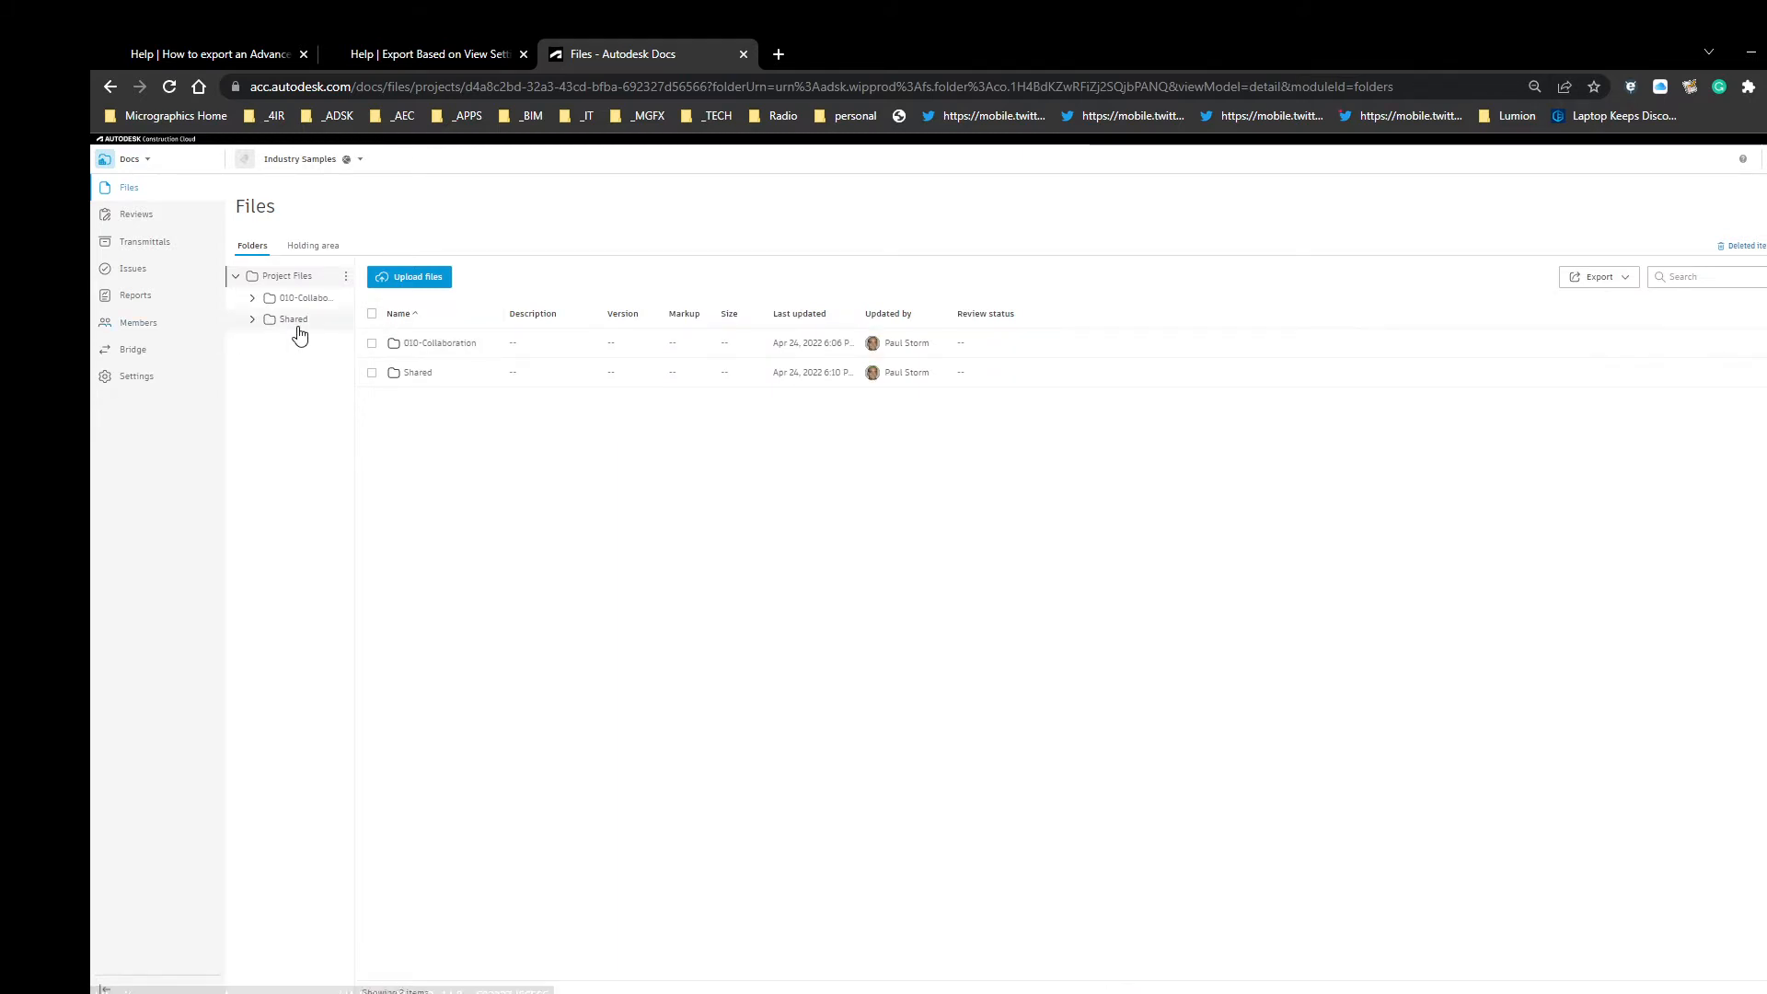
# Step: Open the 010.010 Micrographcis folder within 010-Collaboration and check its files for the exported model
pyautogui.click(308, 300)
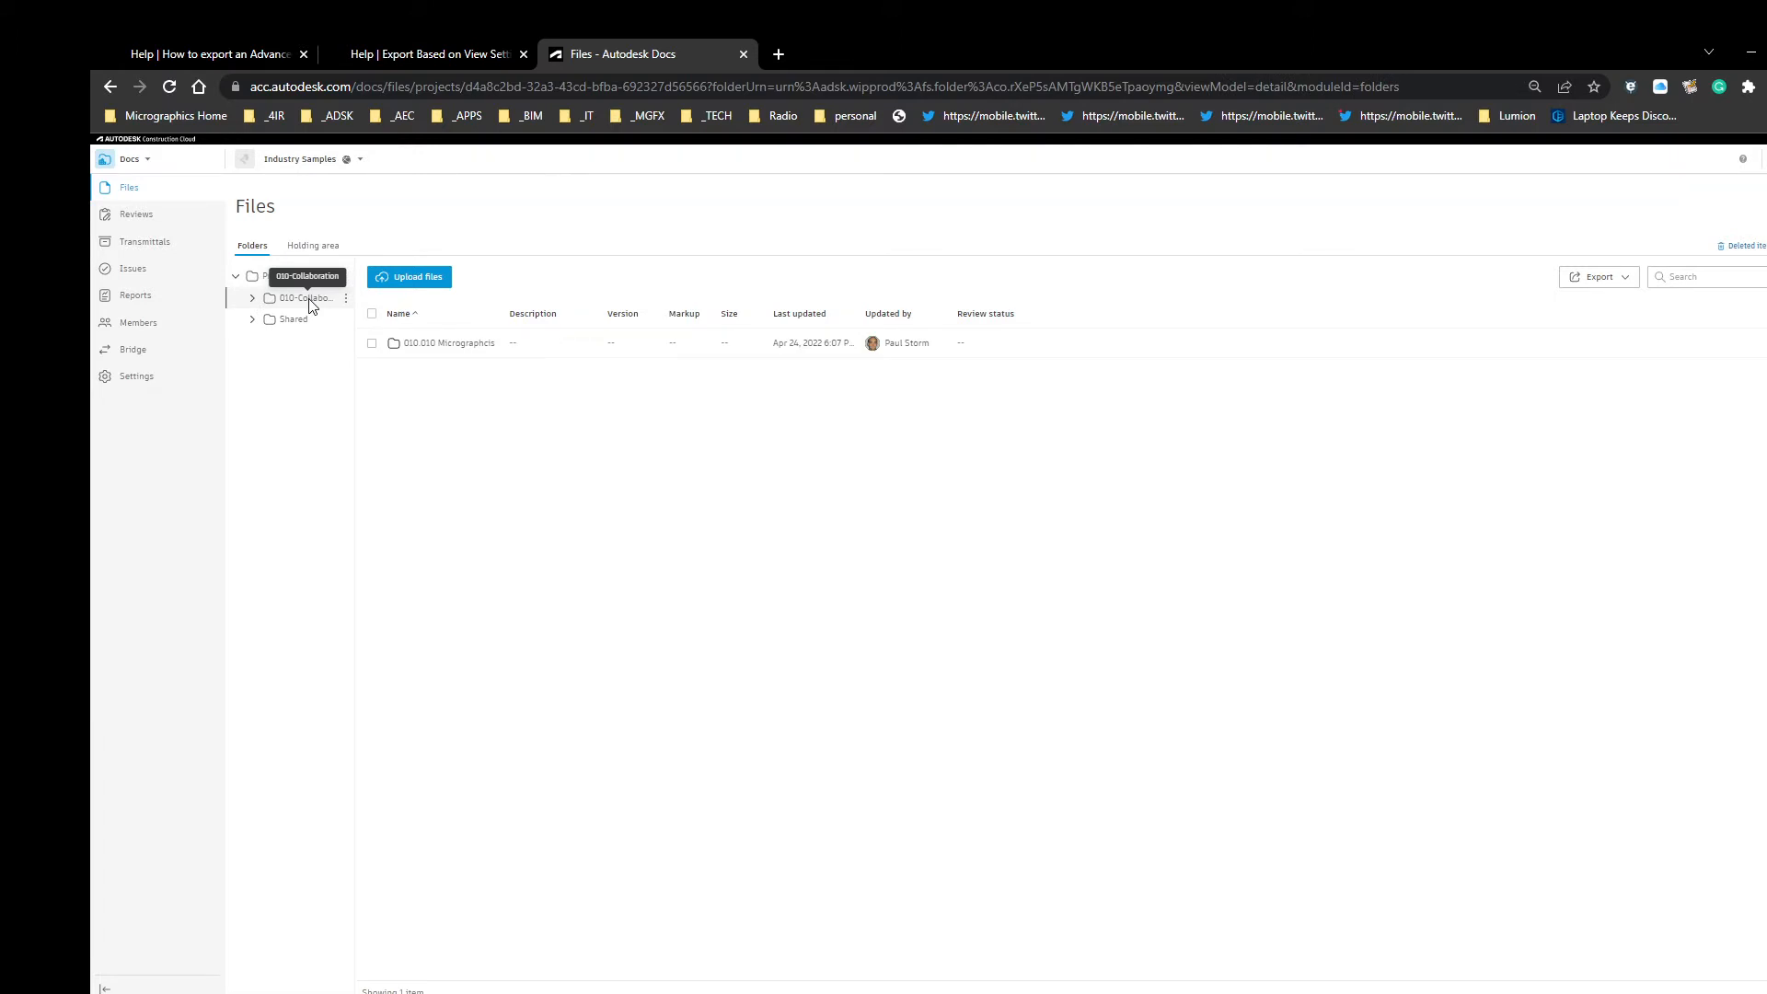
pyautogui.click(452, 345)
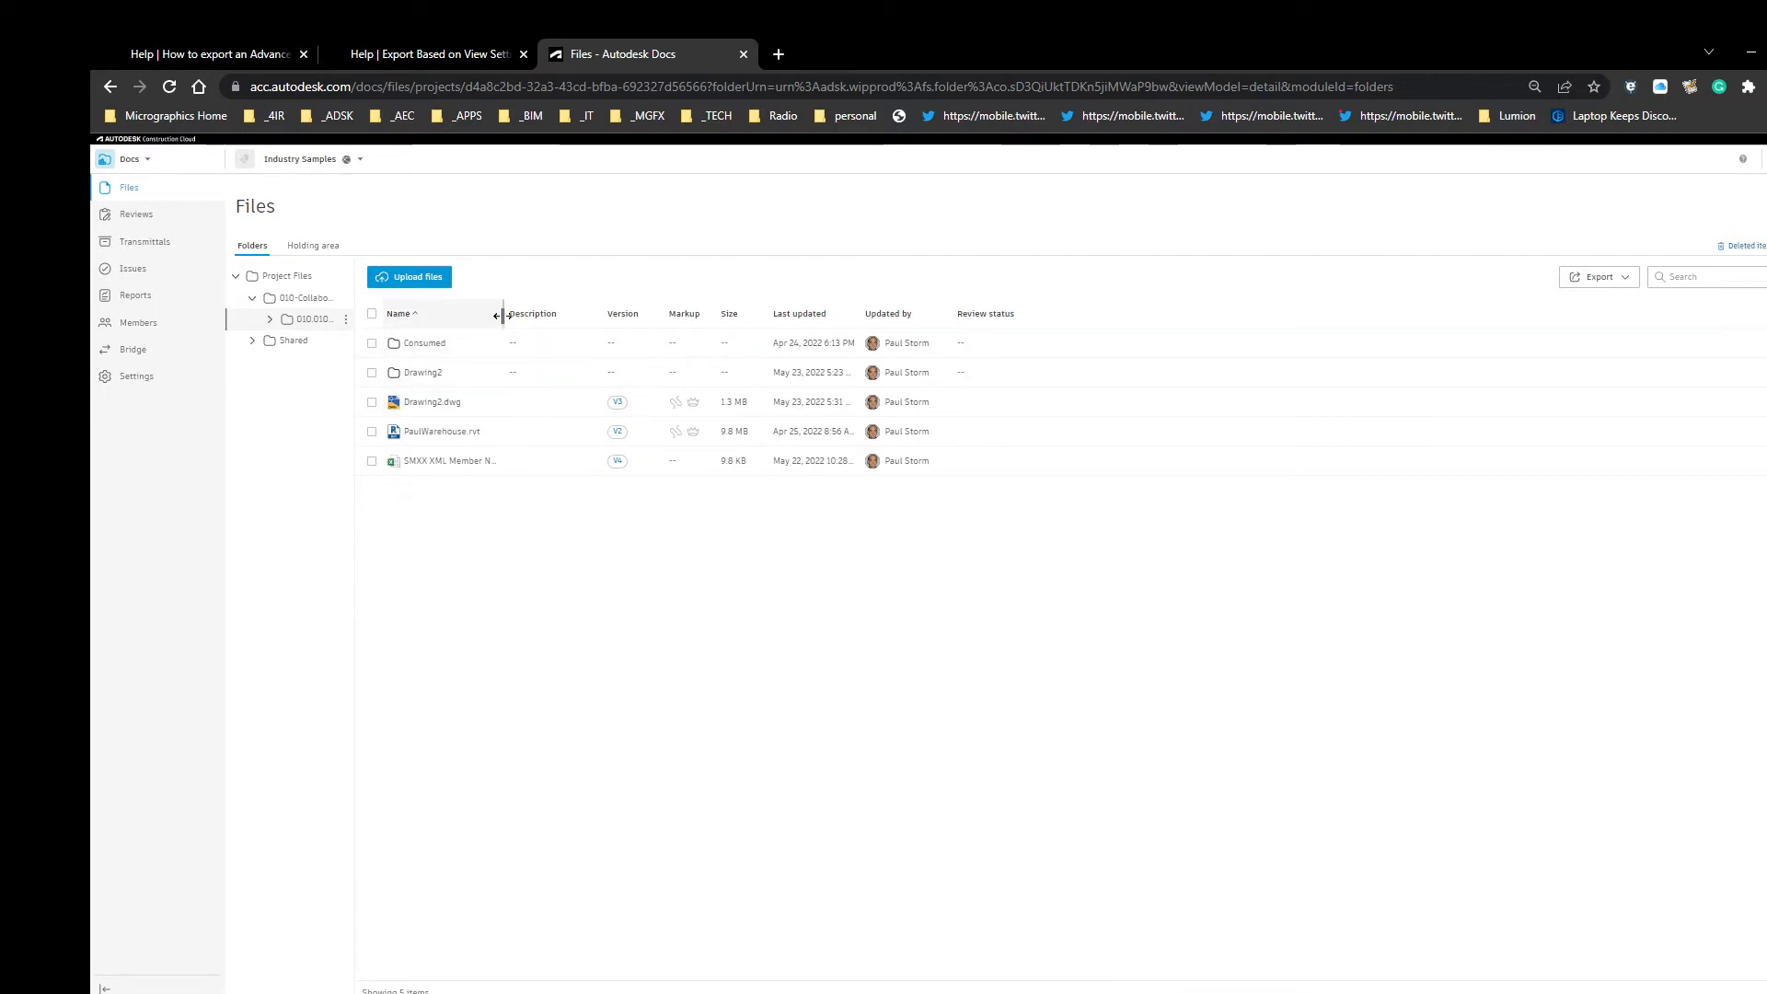
pyautogui.moveTo(500, 323); pyautogui.dragTo(453, 444)
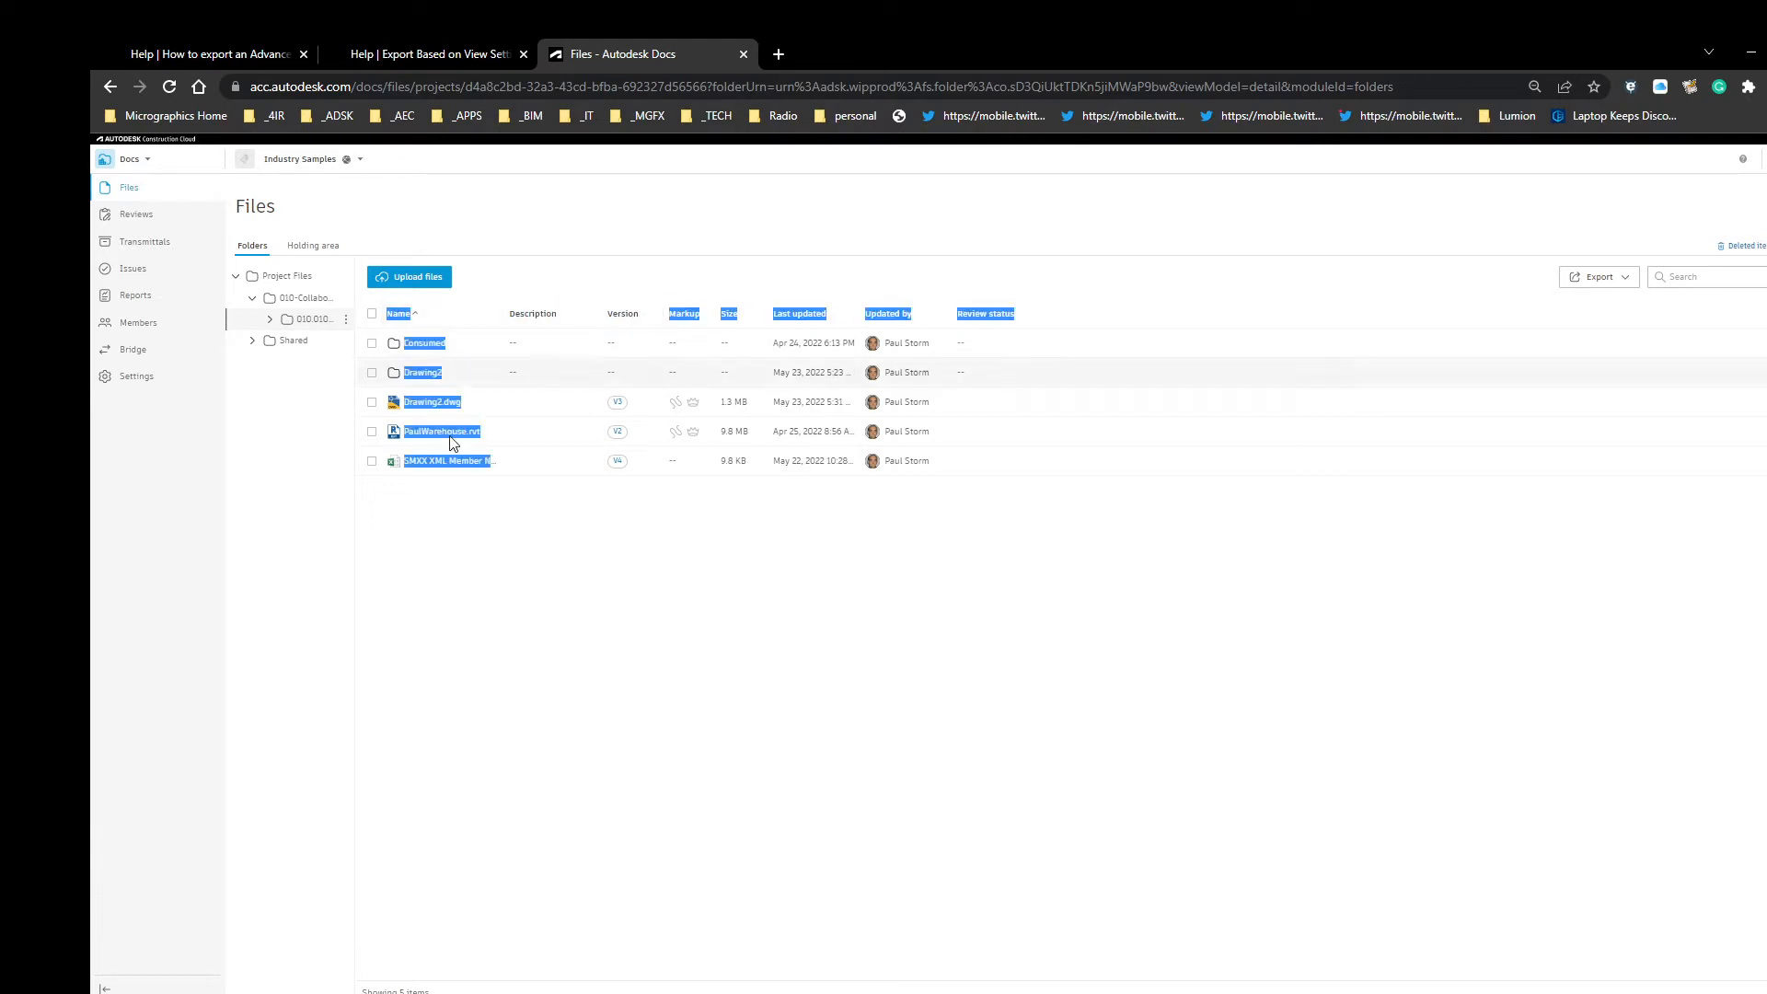
pyautogui.click(450, 436)
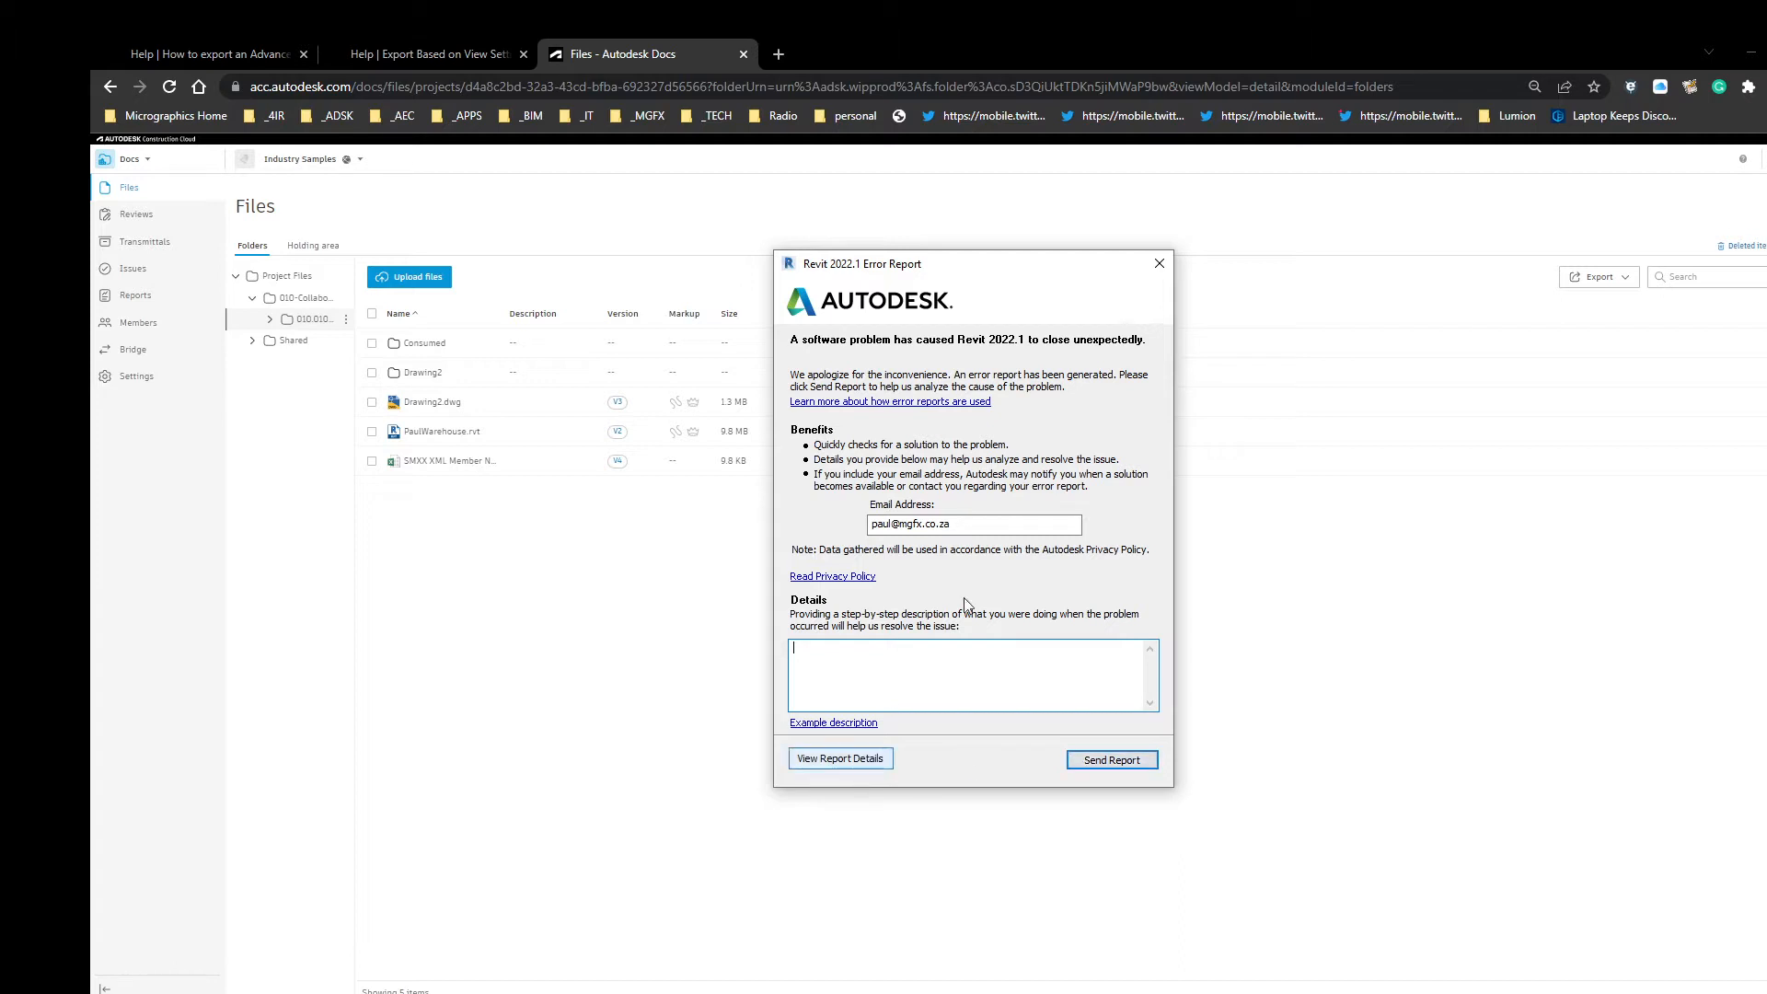
# Step: Dismiss the Revit 2022.1 error report without sending it
pyautogui.click(1157, 265)
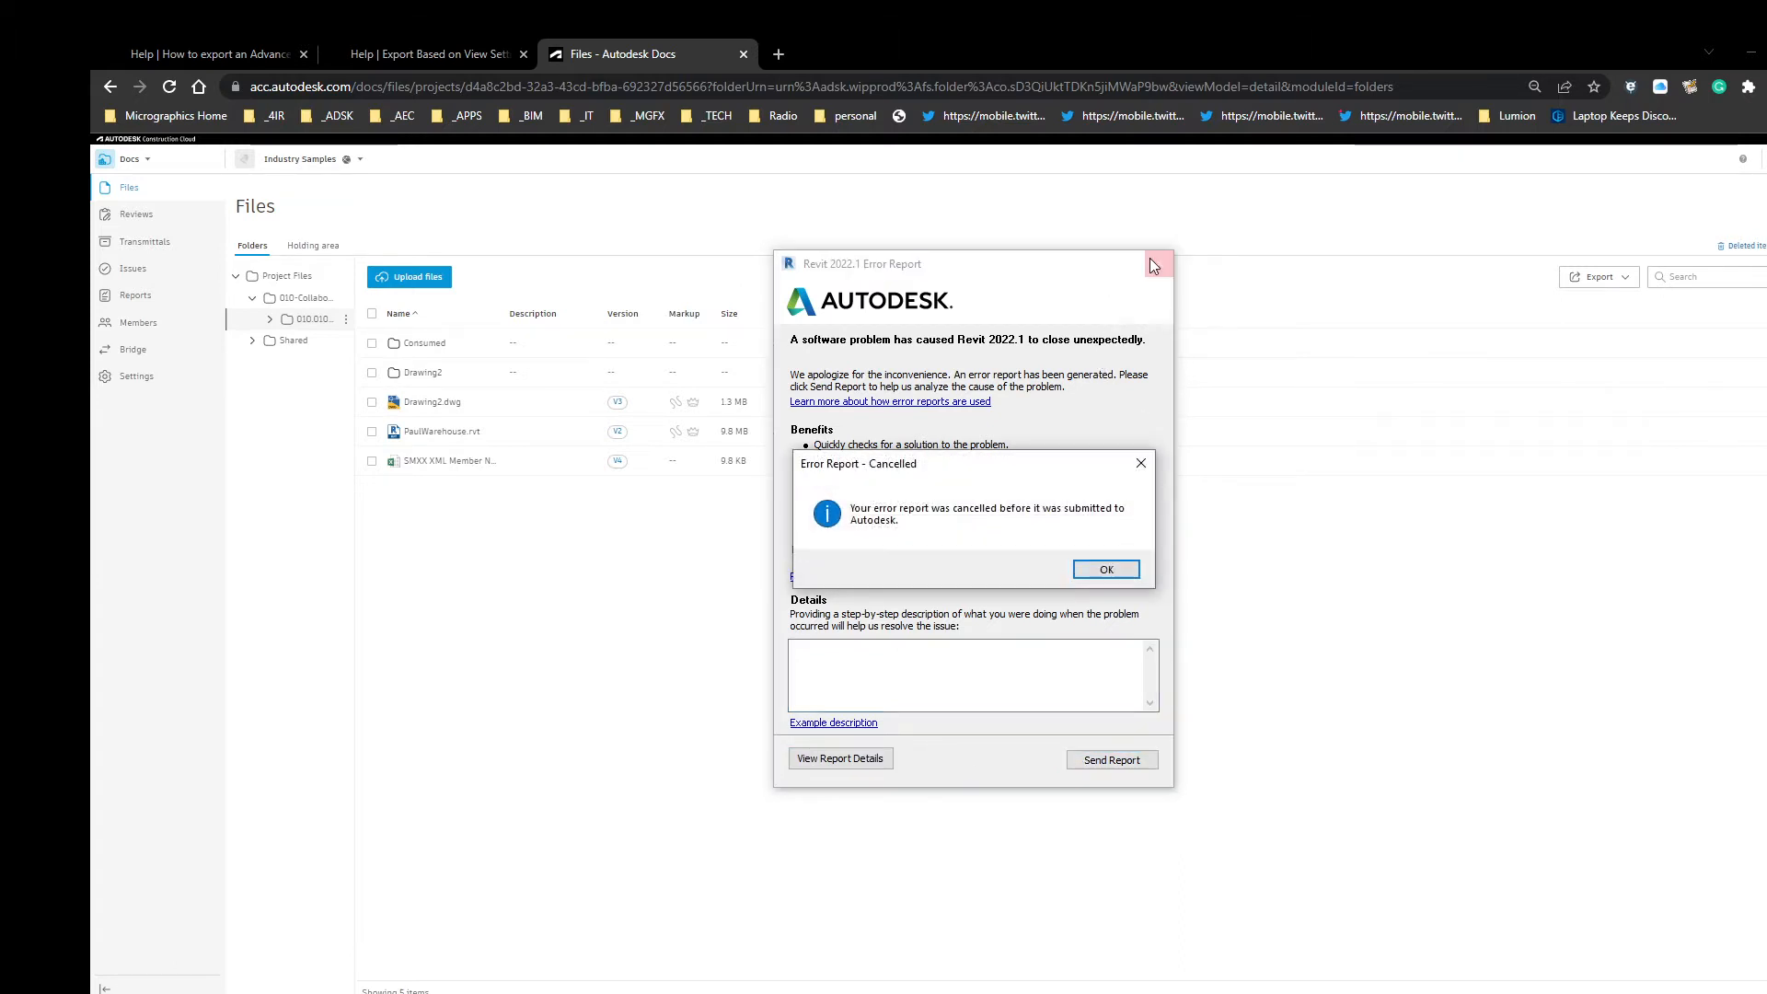
pyautogui.click(1102, 570)
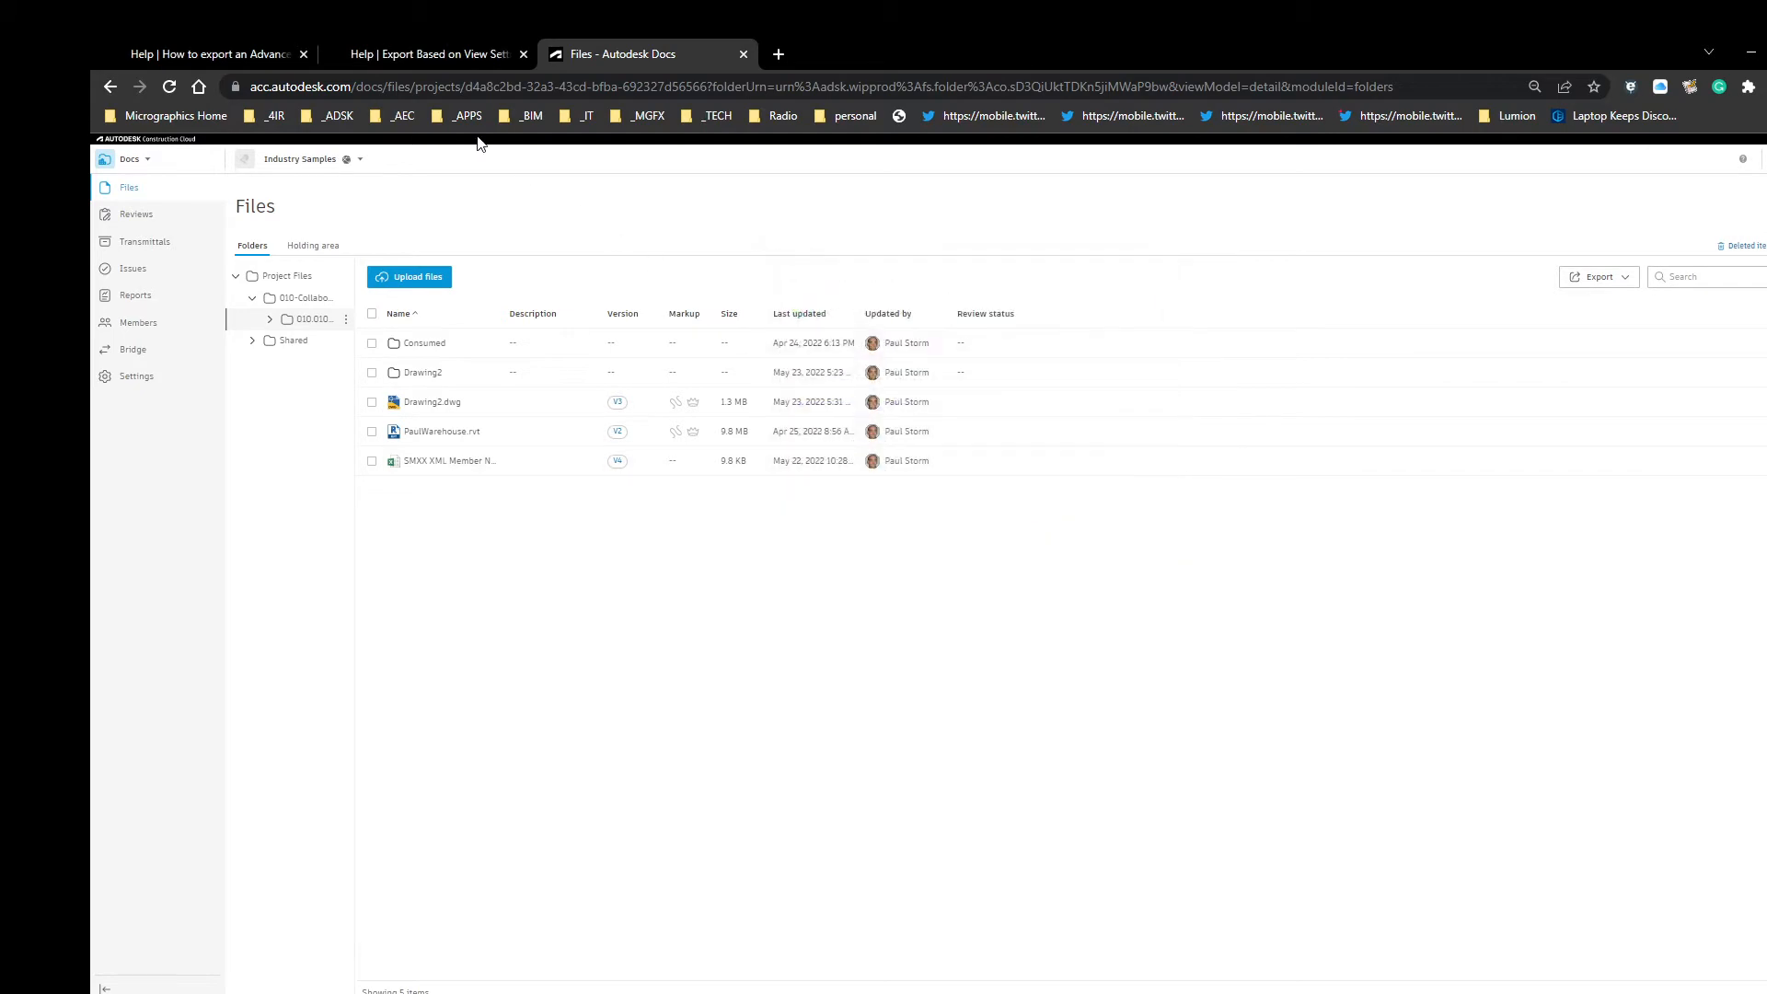
# Step: Return to the Export Based on View Settings help page and look through the Advance Steel Extension for Revit topics
pyautogui.click(373, 54)
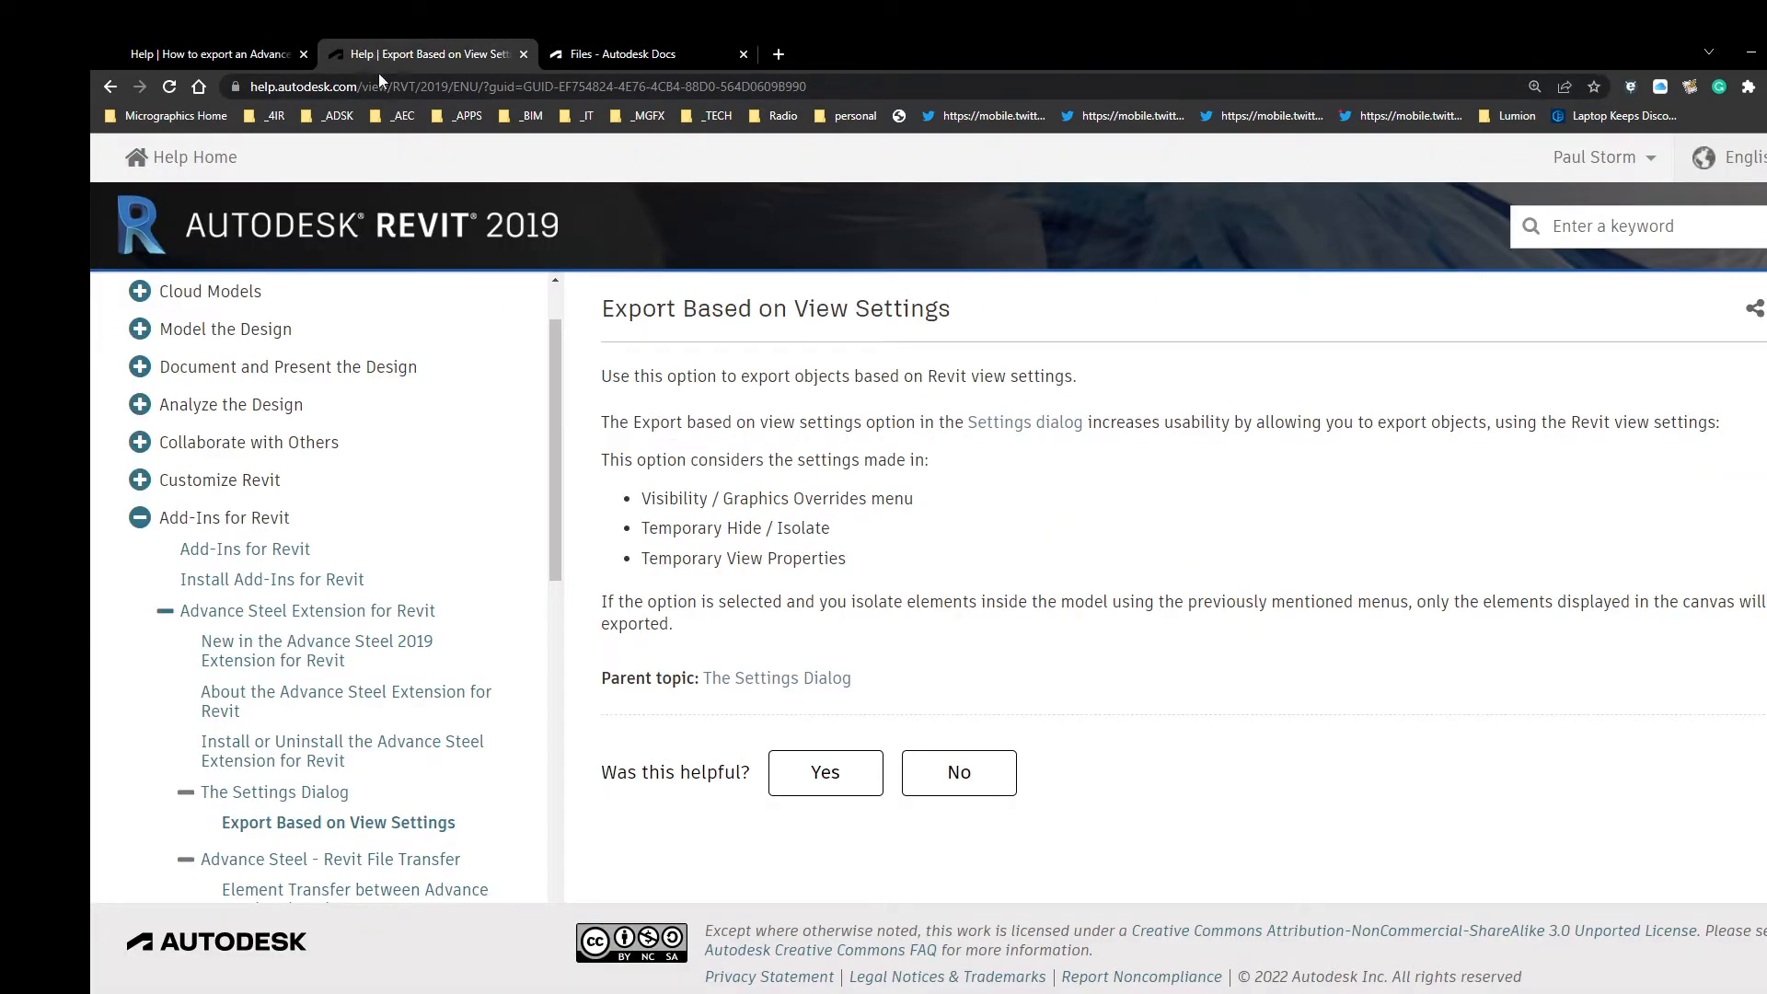
pyautogui.scroll(-3, 336, 585)
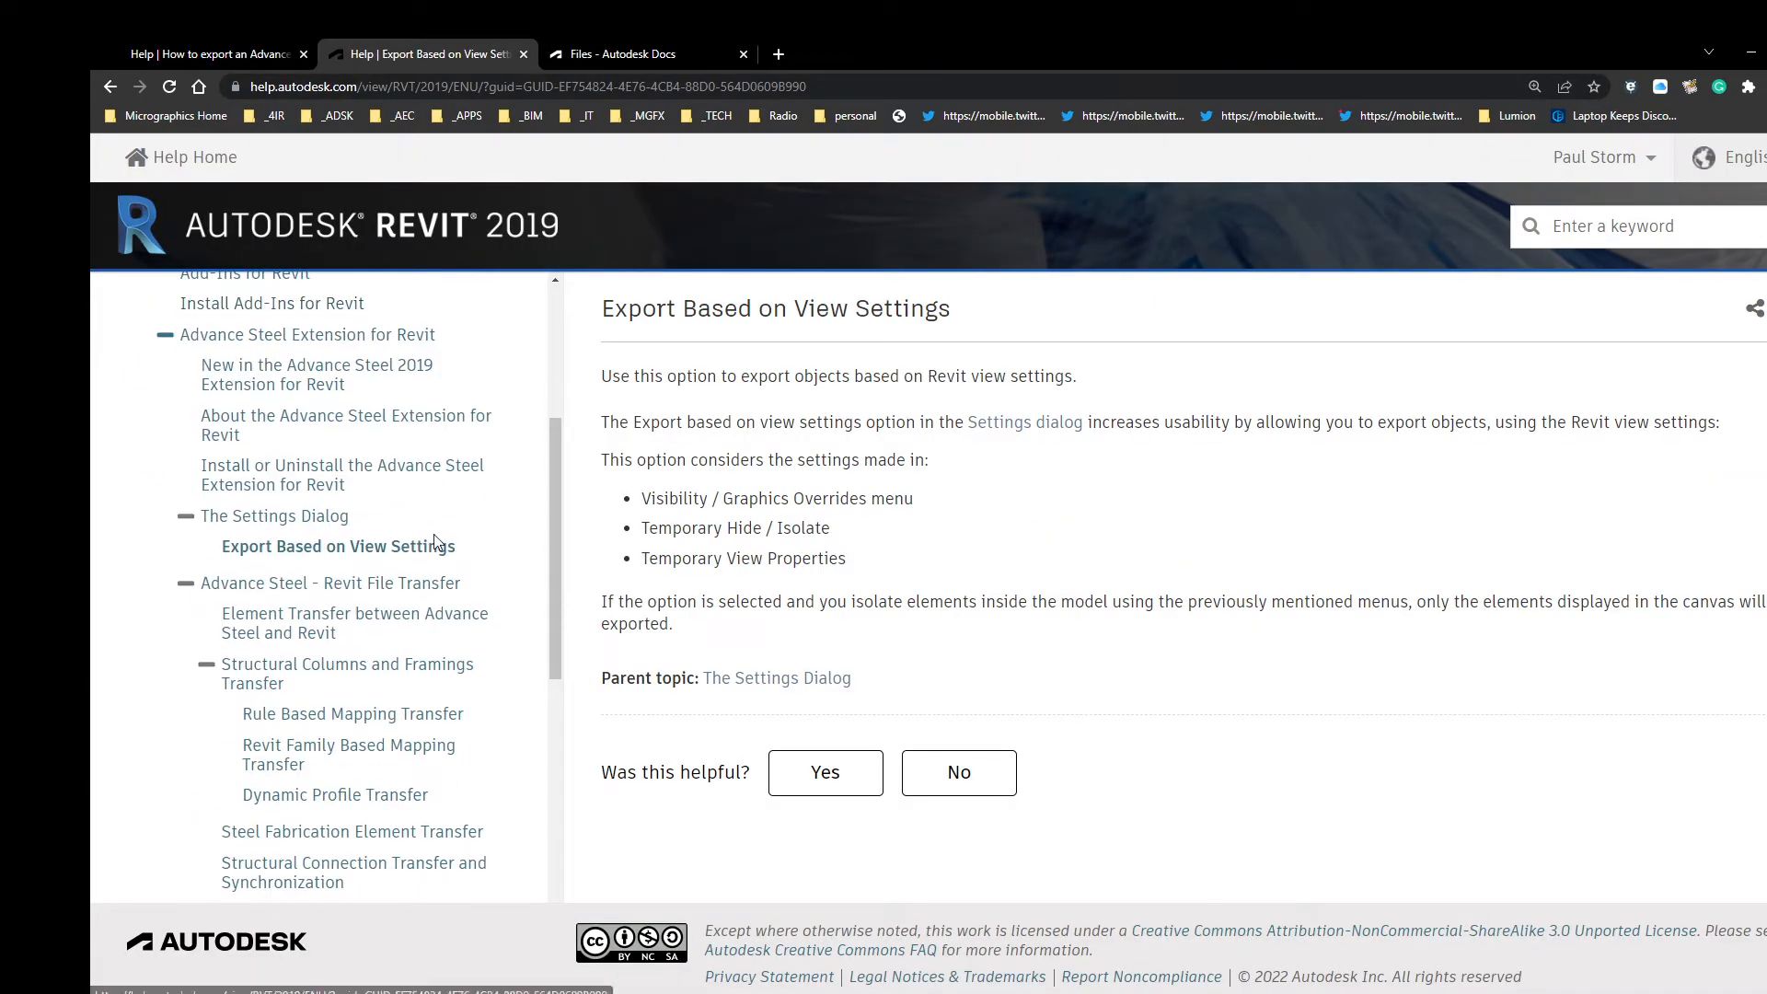
pyautogui.scroll(3, 320, 515)
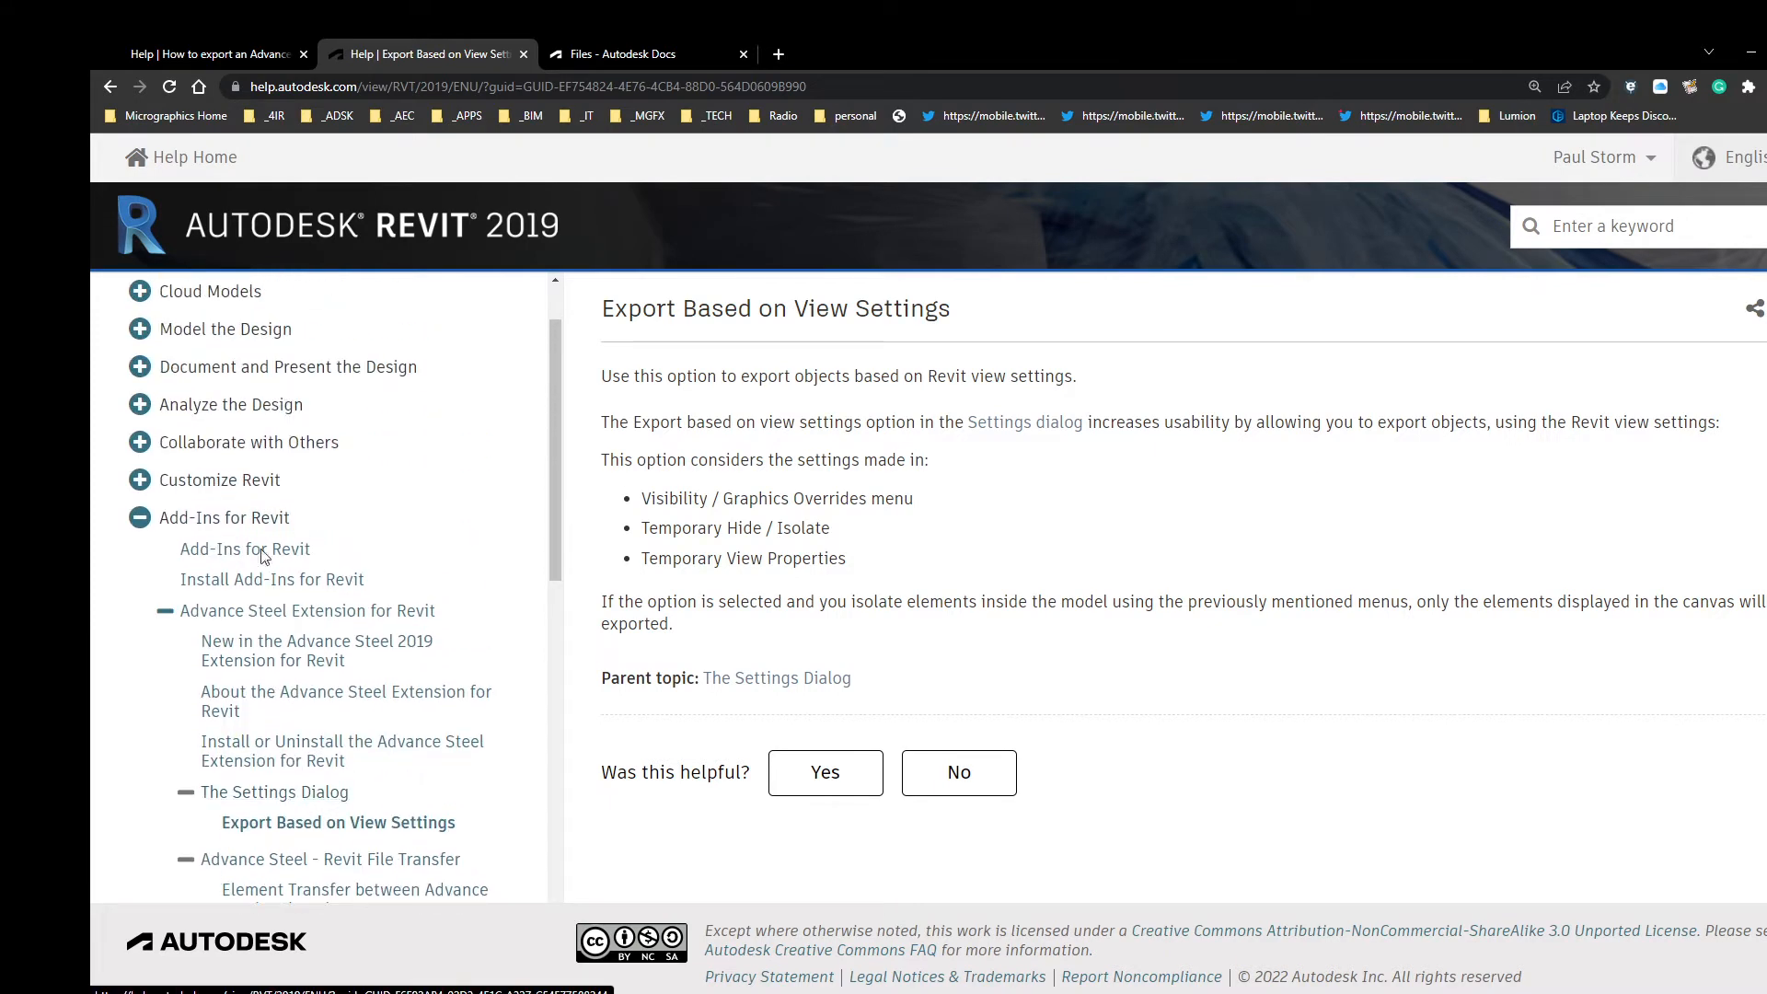
pyautogui.click(165, 613)
pyautogui.click(165, 613)
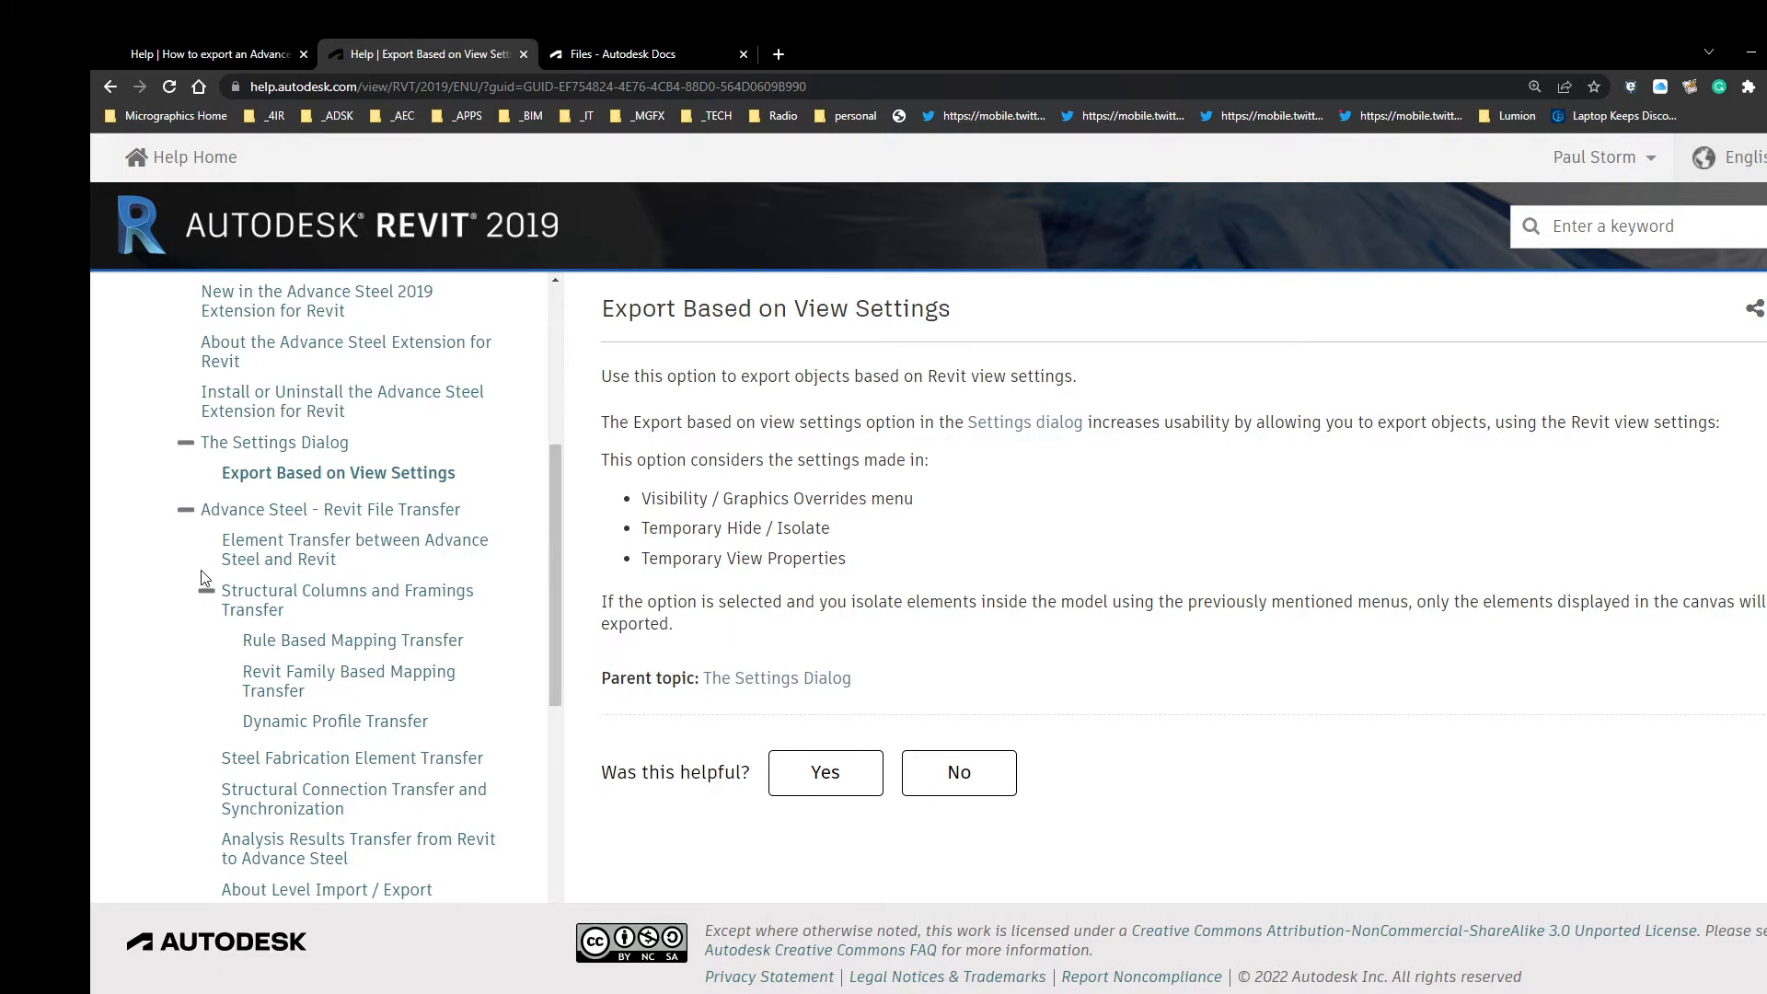
pyautogui.click(207, 594)
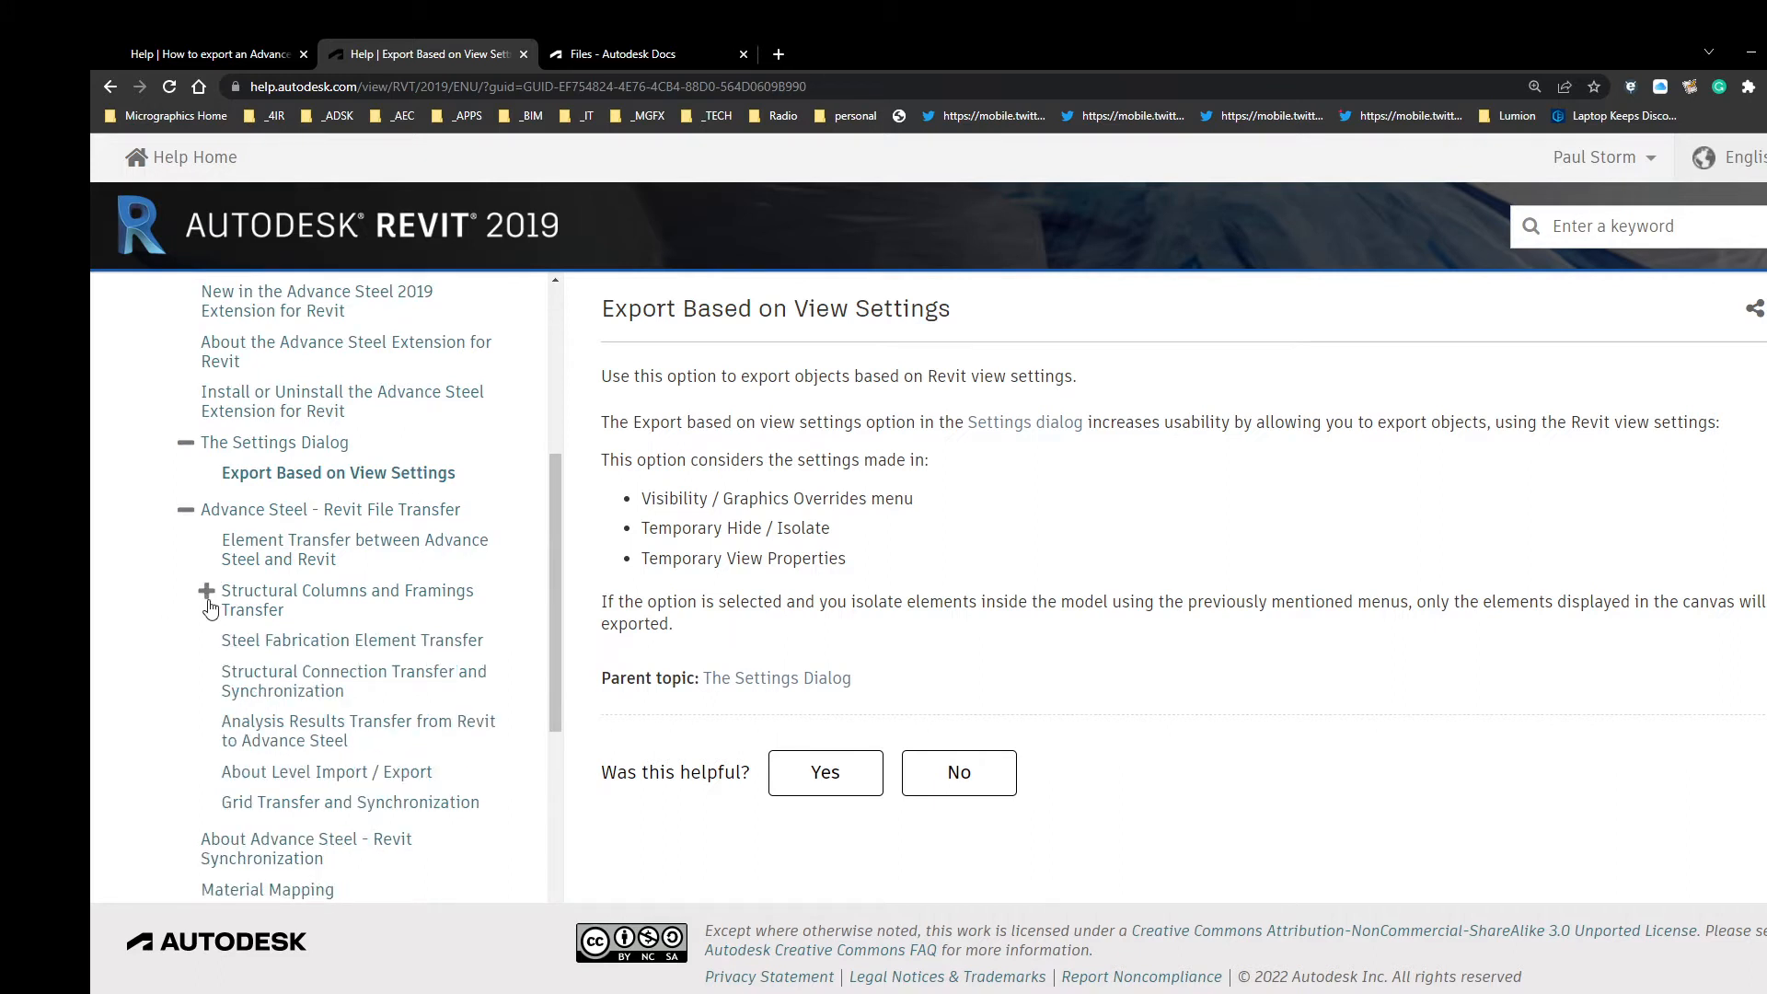
pyautogui.scroll(-2, 210, 608)
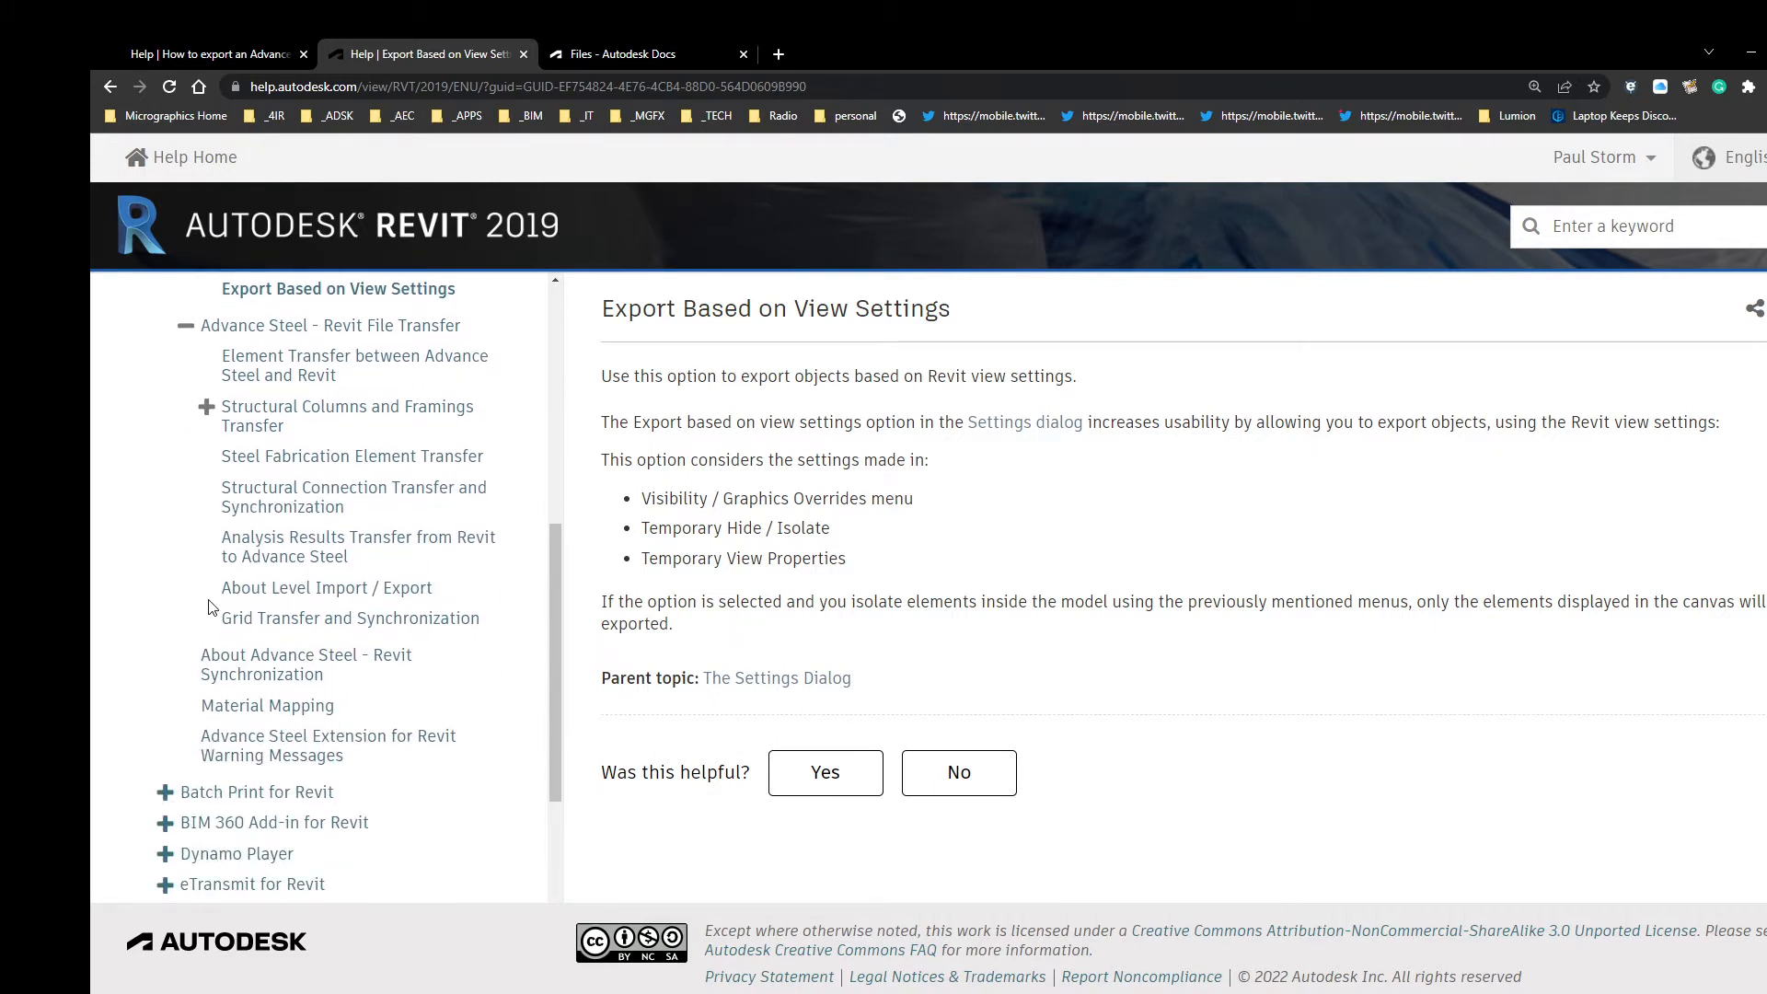
pyautogui.scroll(3, 210, 607)
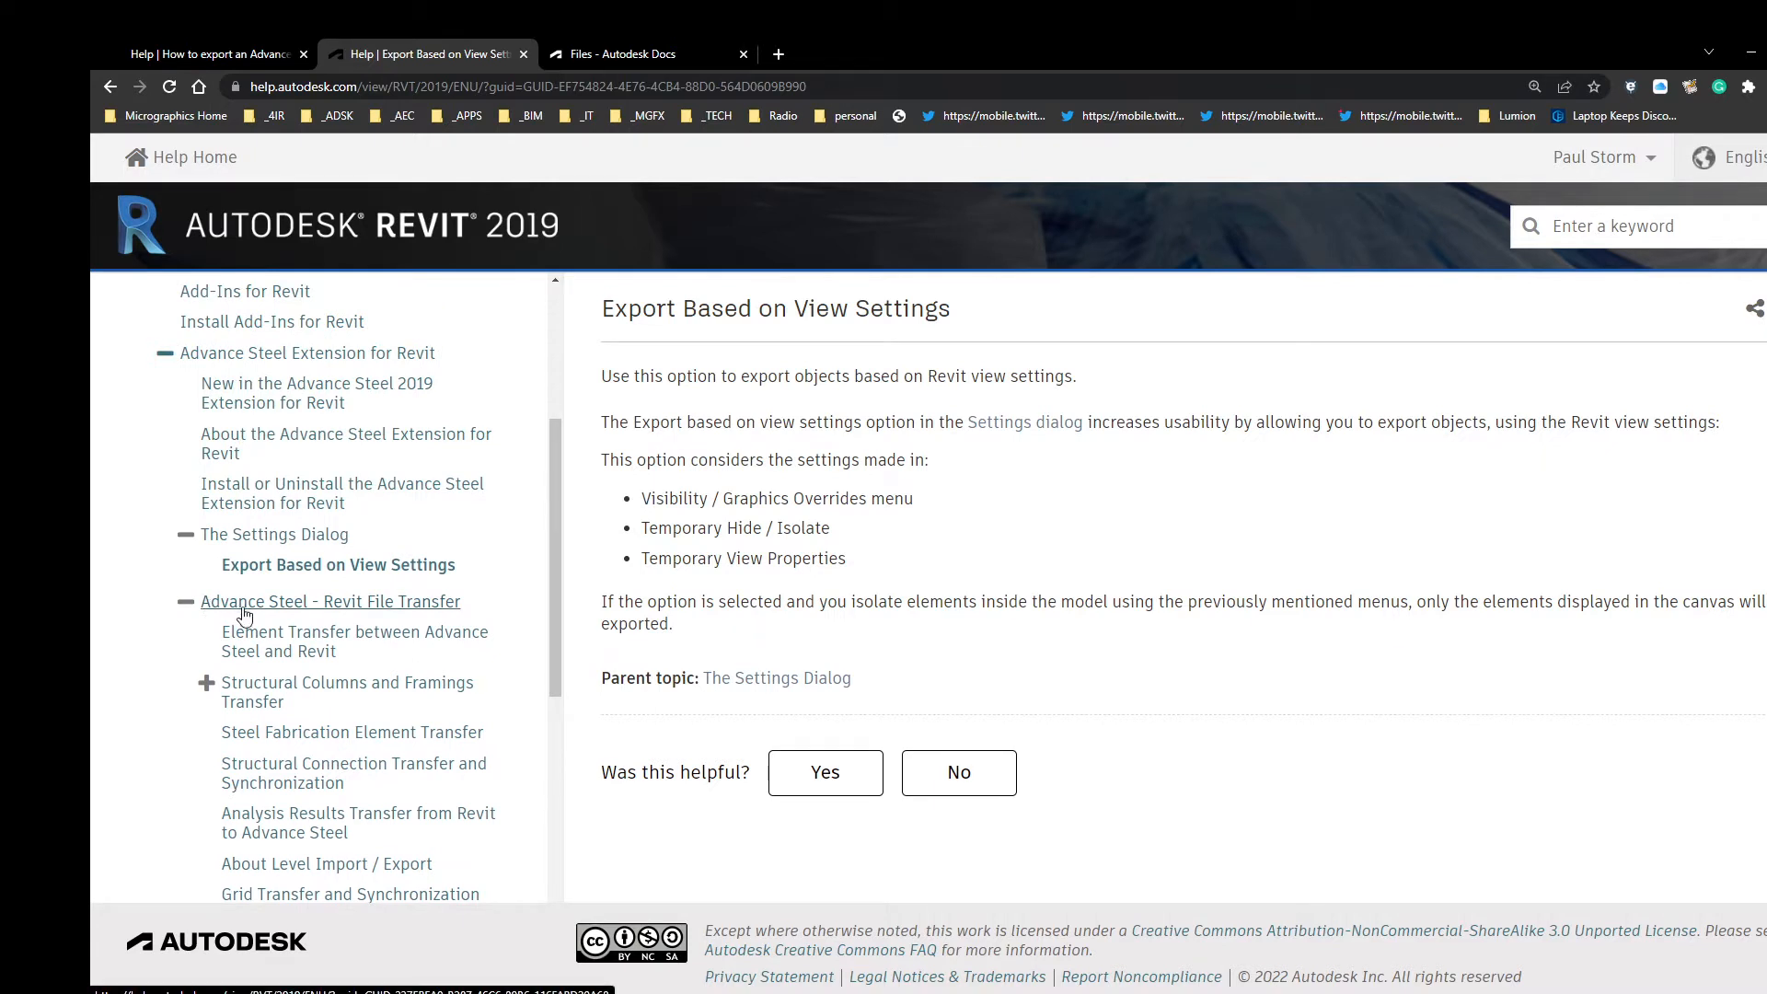
pyautogui.scroll(2, 244, 614)
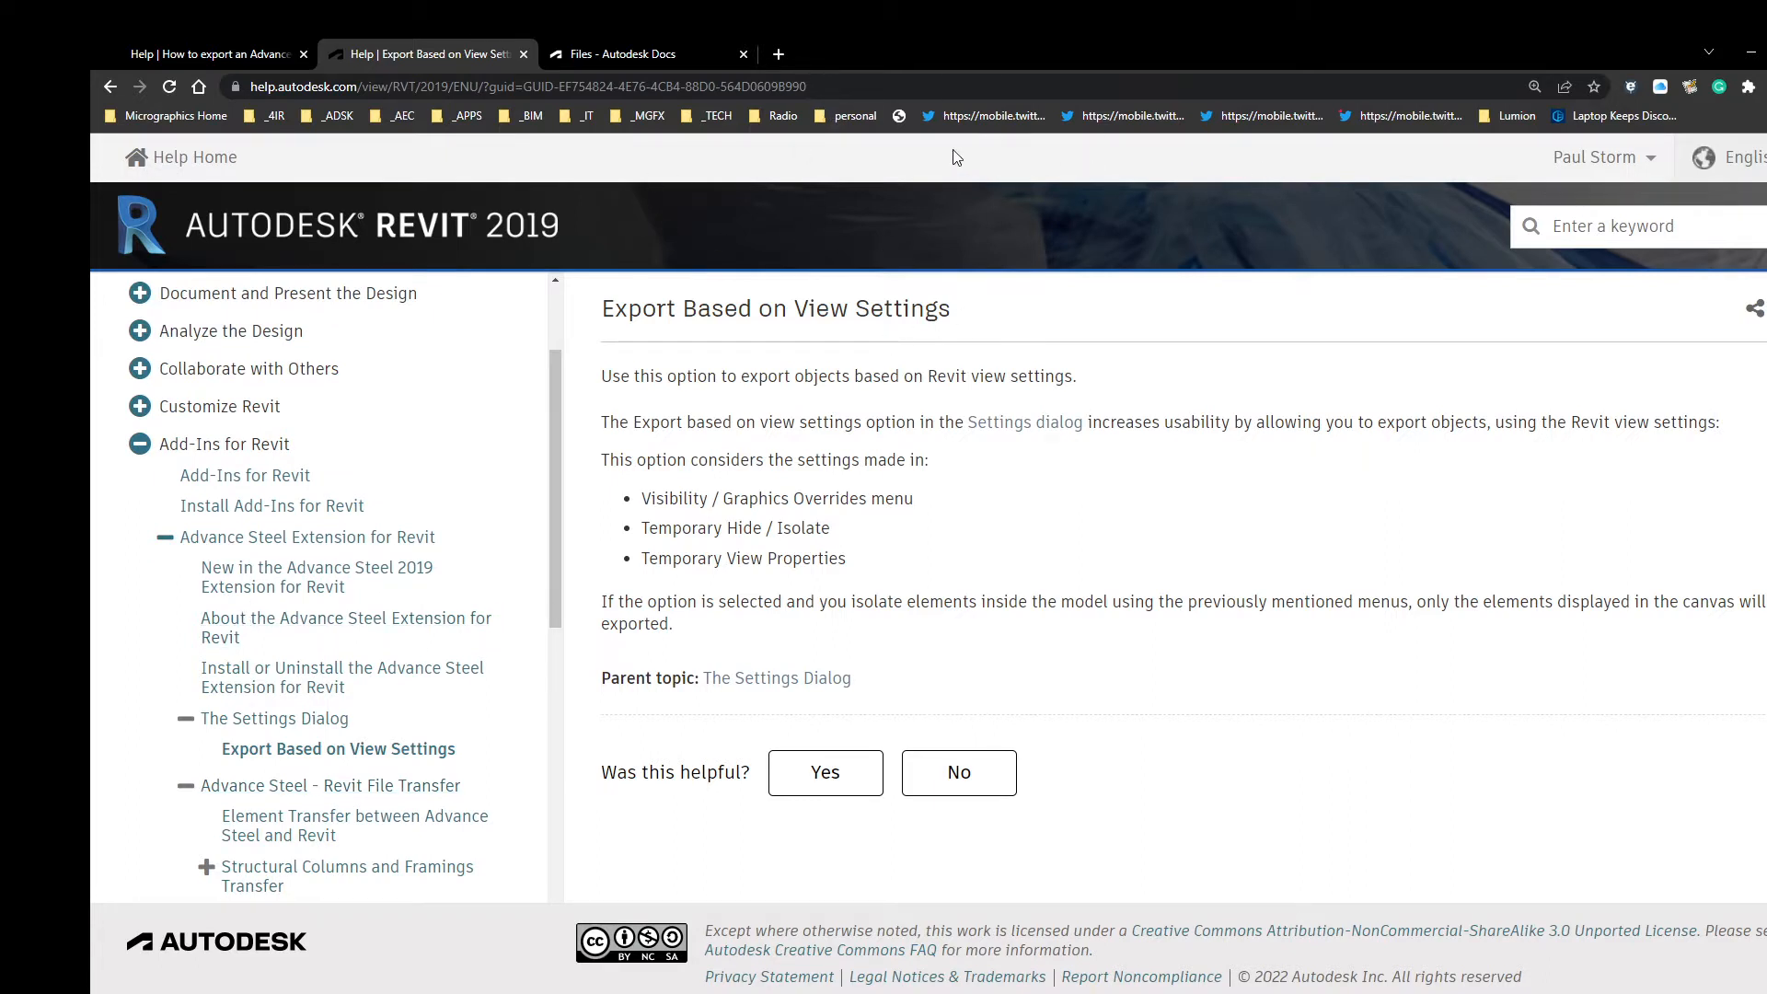
# Step: In a new browser tab, search the web for "advance steel revit crash microsoft"
pyautogui.click(778, 54)
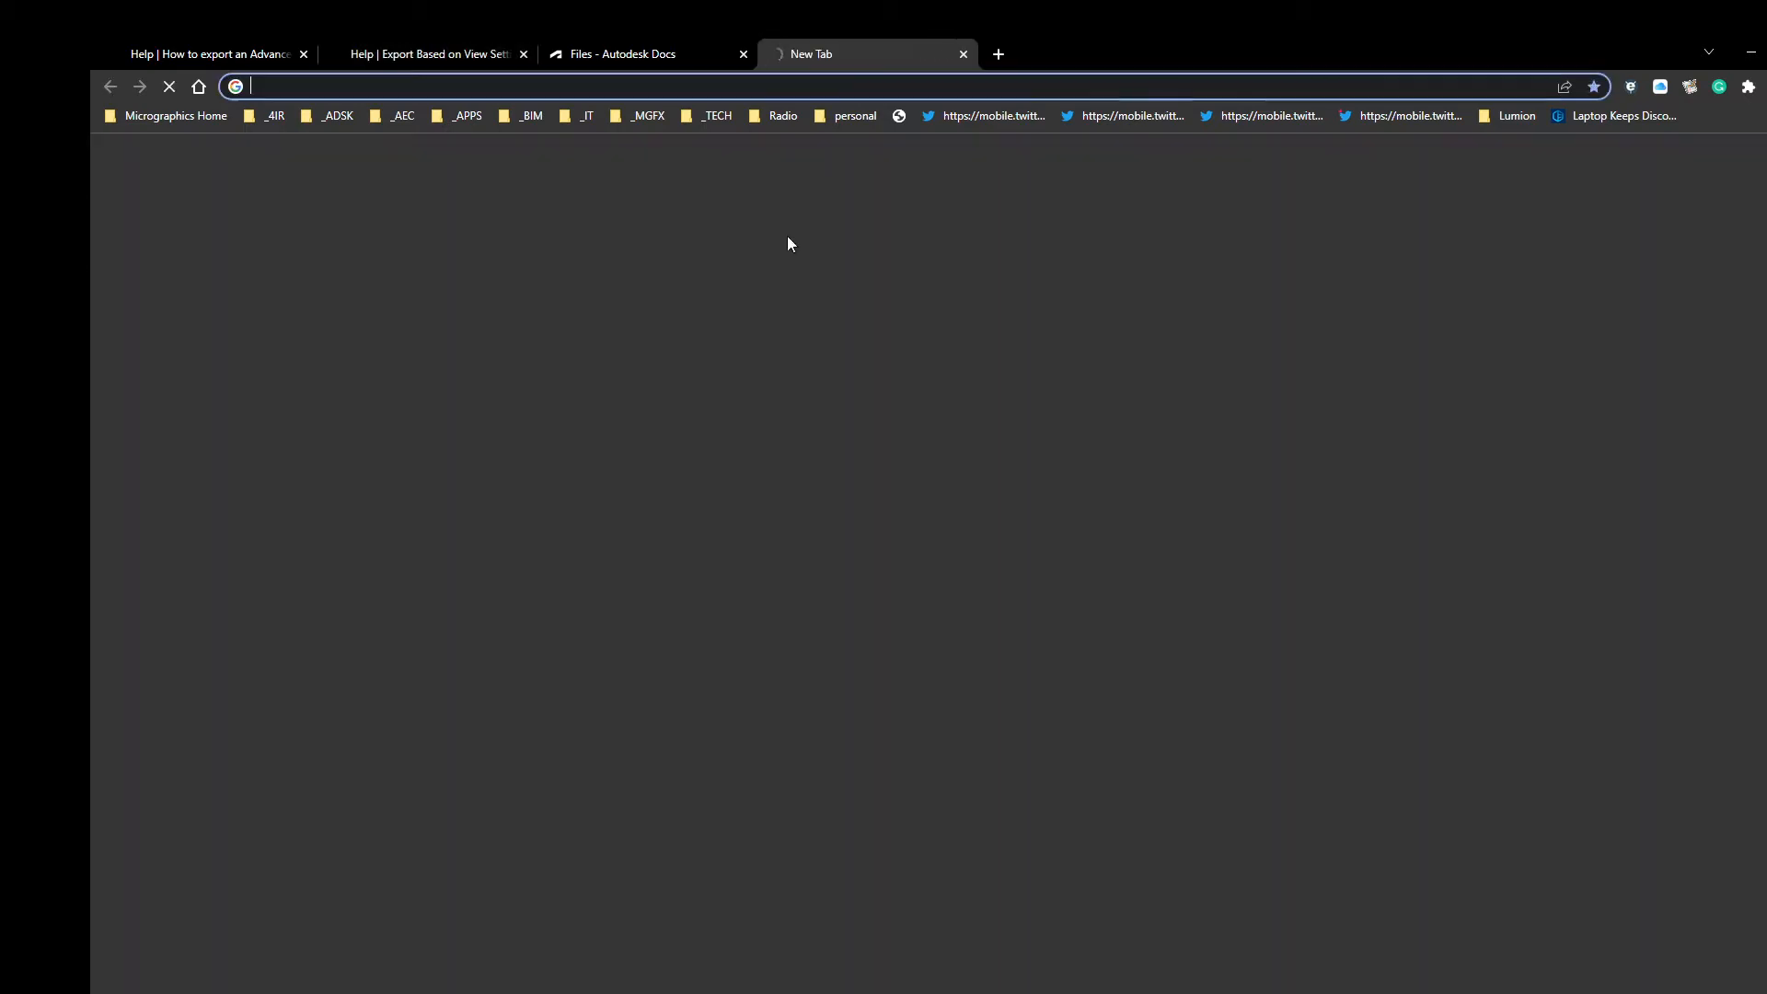
pyautogui.write('advance s')
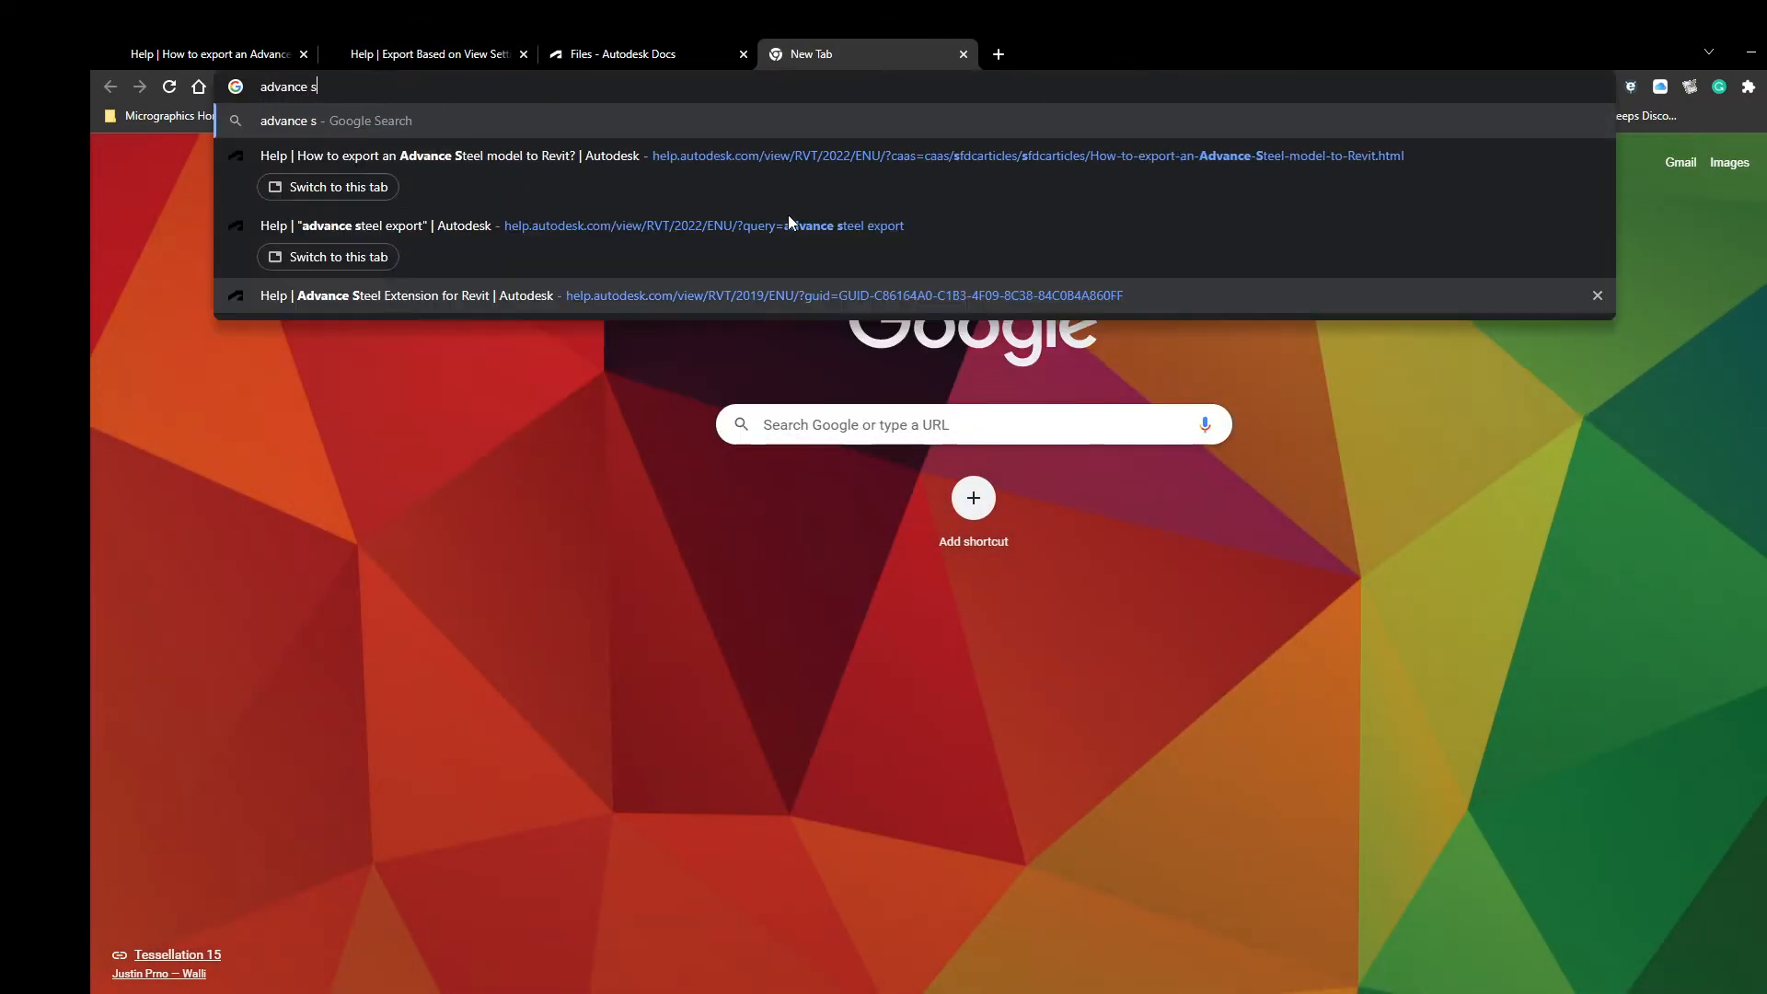
pyautogui.write('teel revit ')
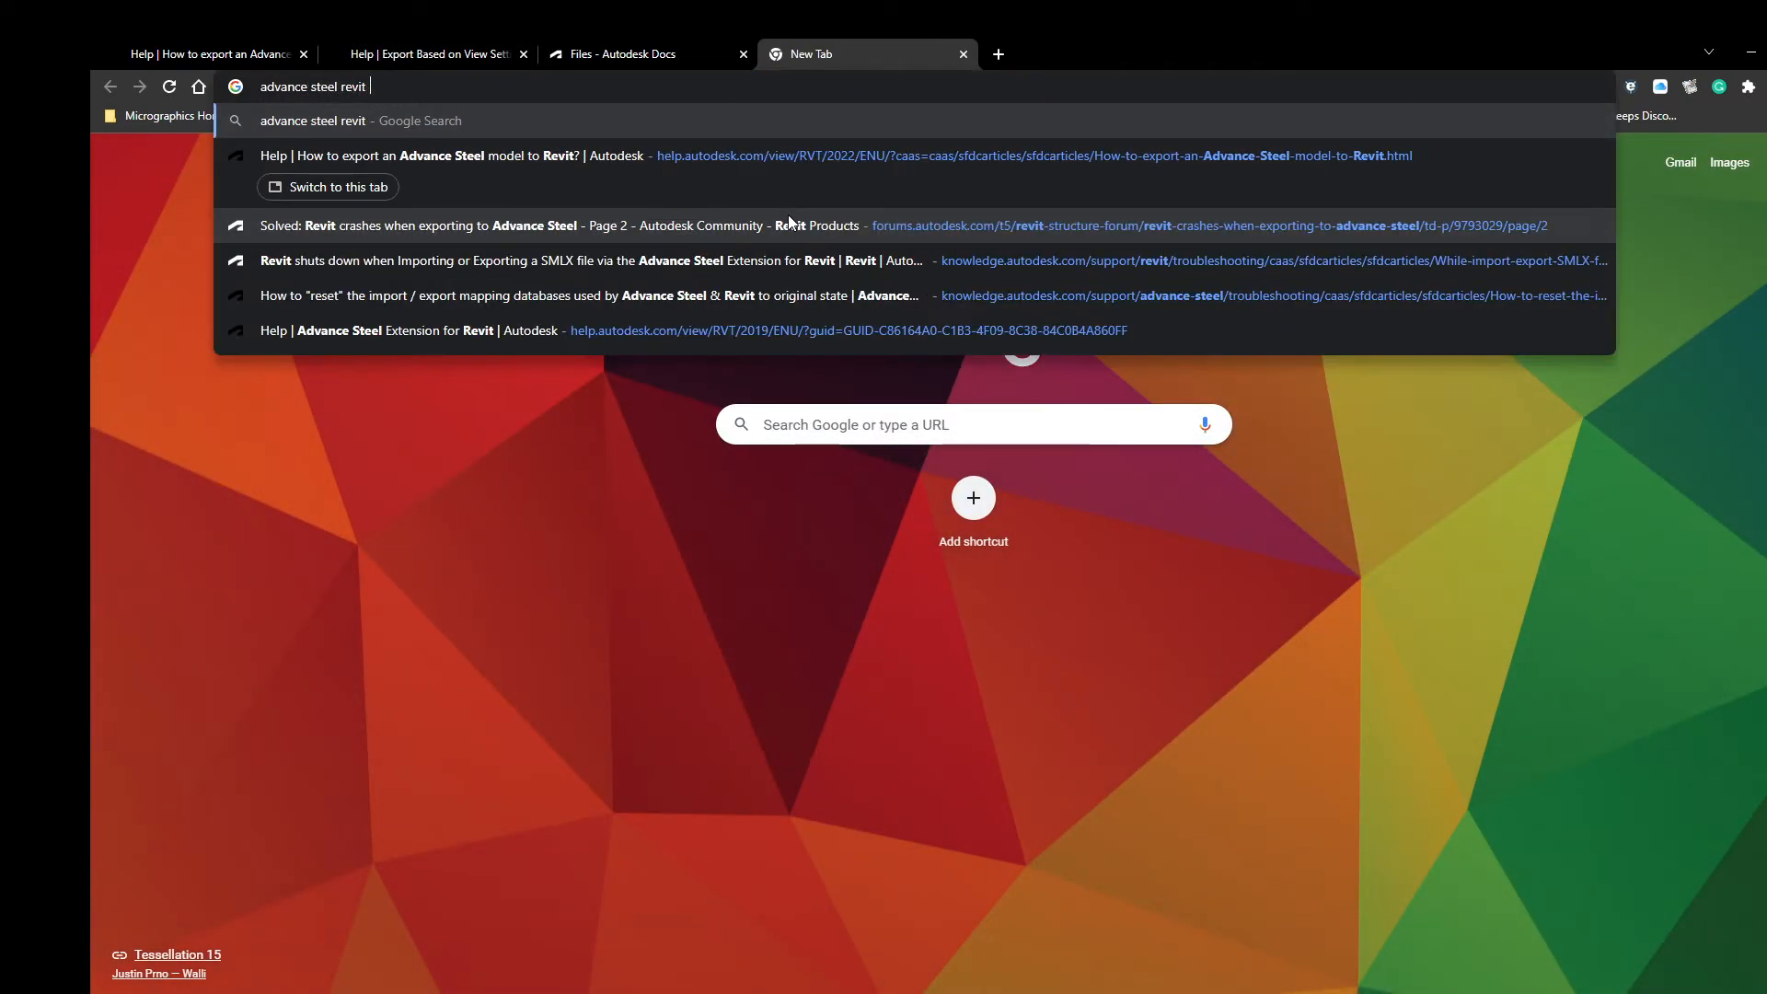
pyautogui.write('crash')
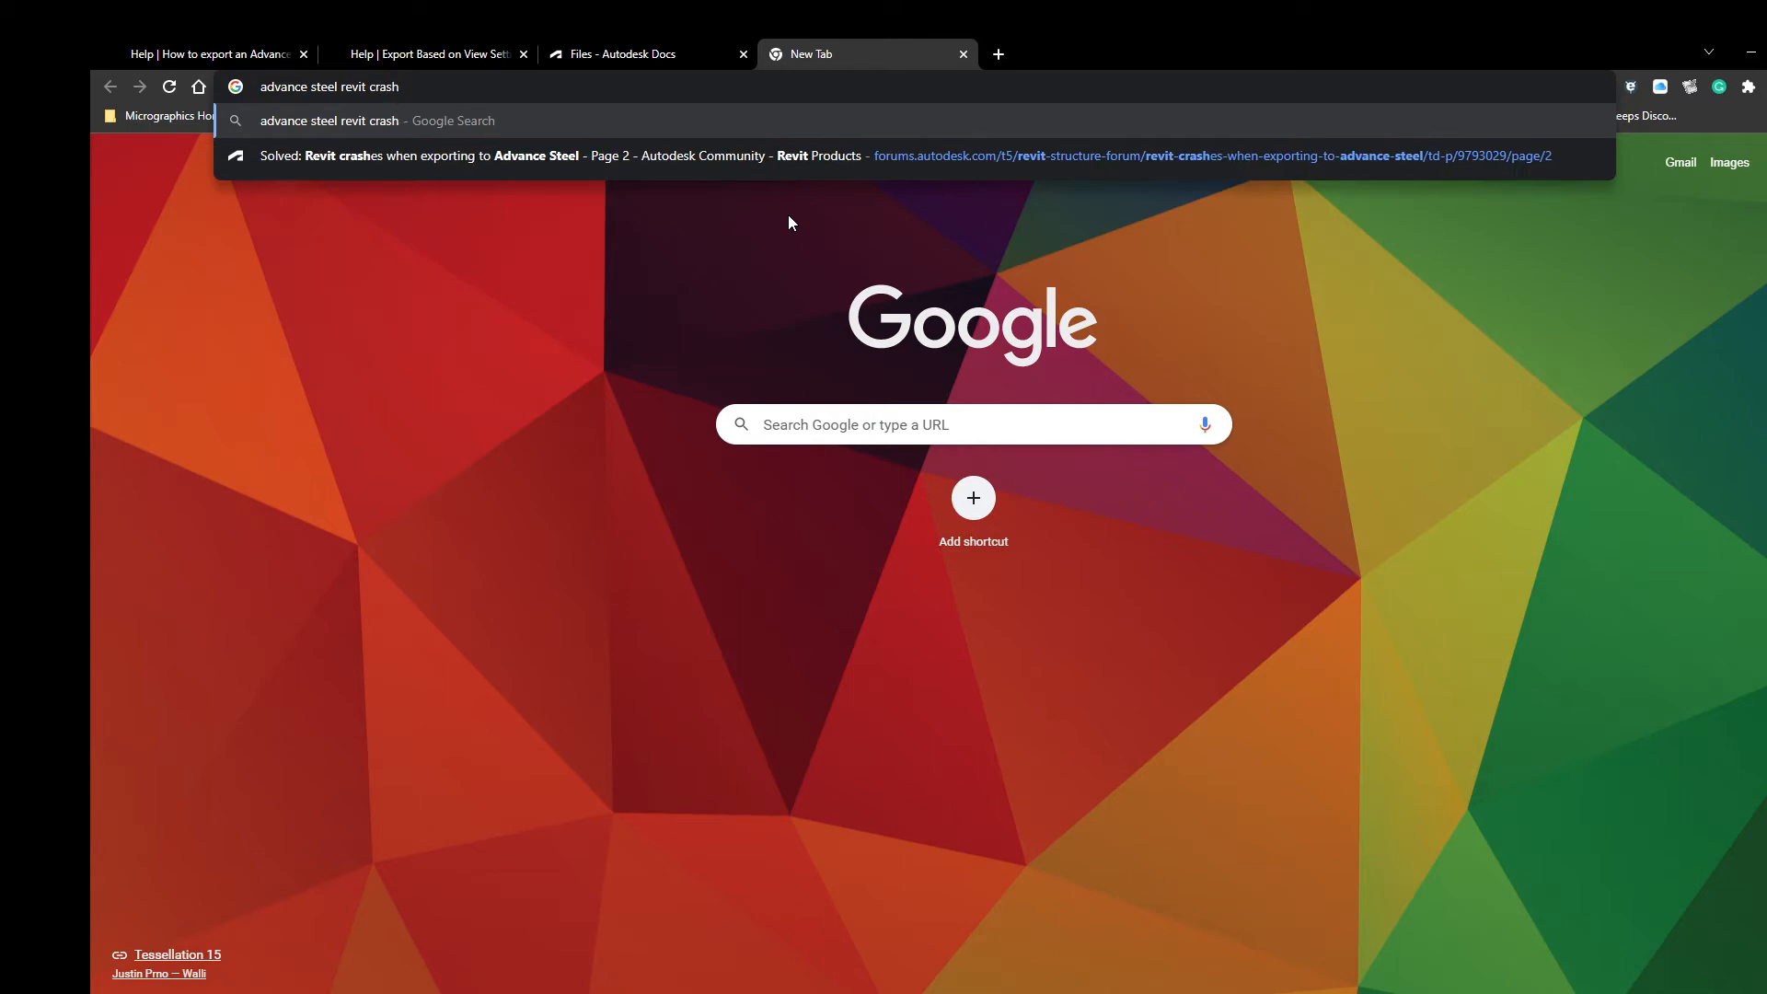
pyautogui.write(' microsoft')
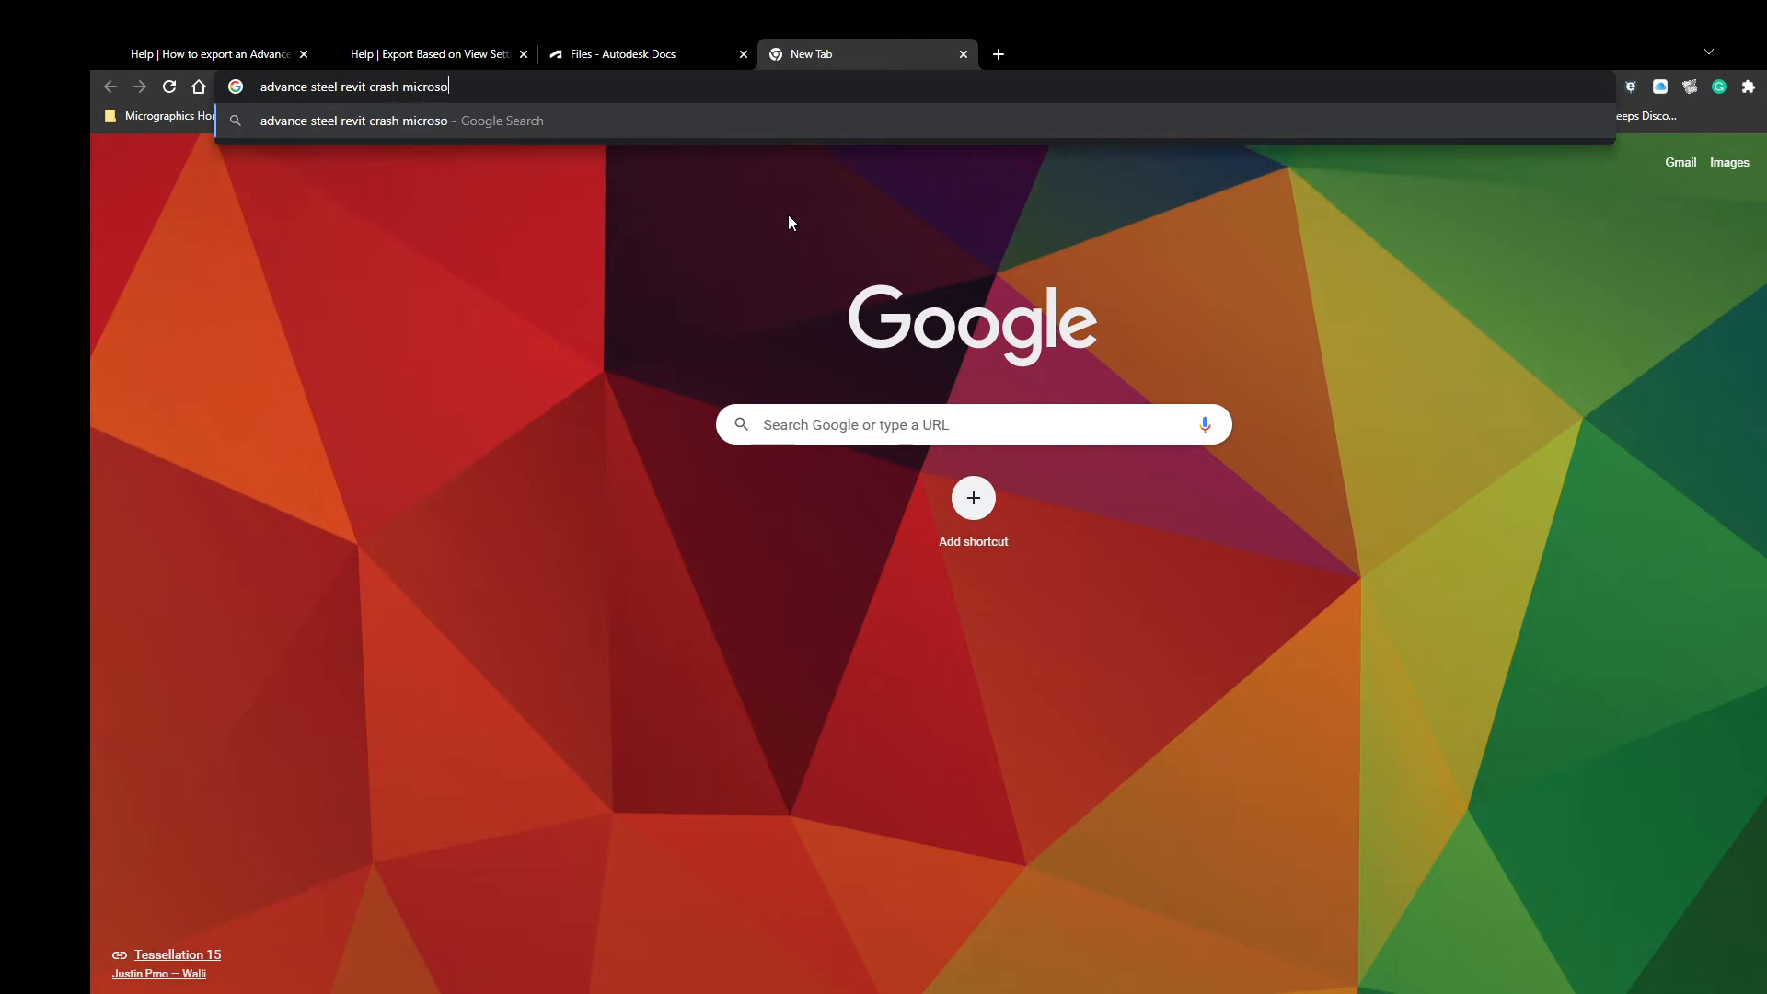
pyautogui.press('Return')
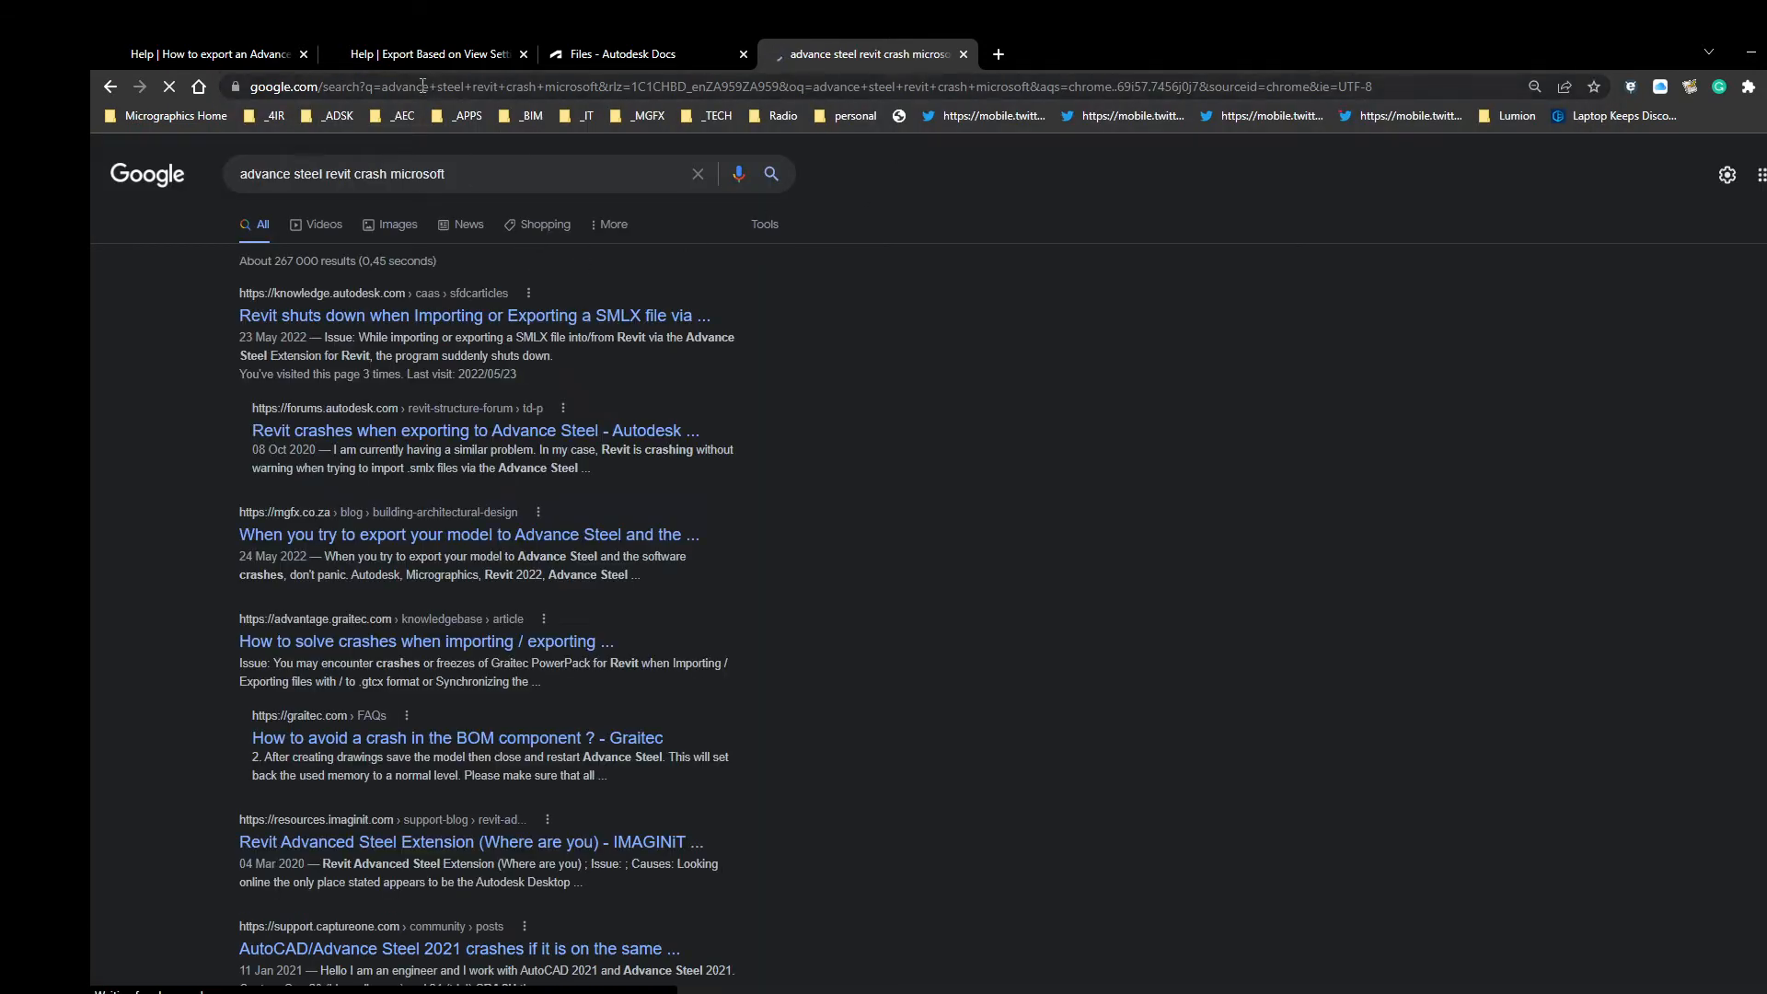
# Step: Open the Autodesk article on Revit shutting down when importing or exporting an SMLX file and read its solution steps
pyautogui.click(340, 321)
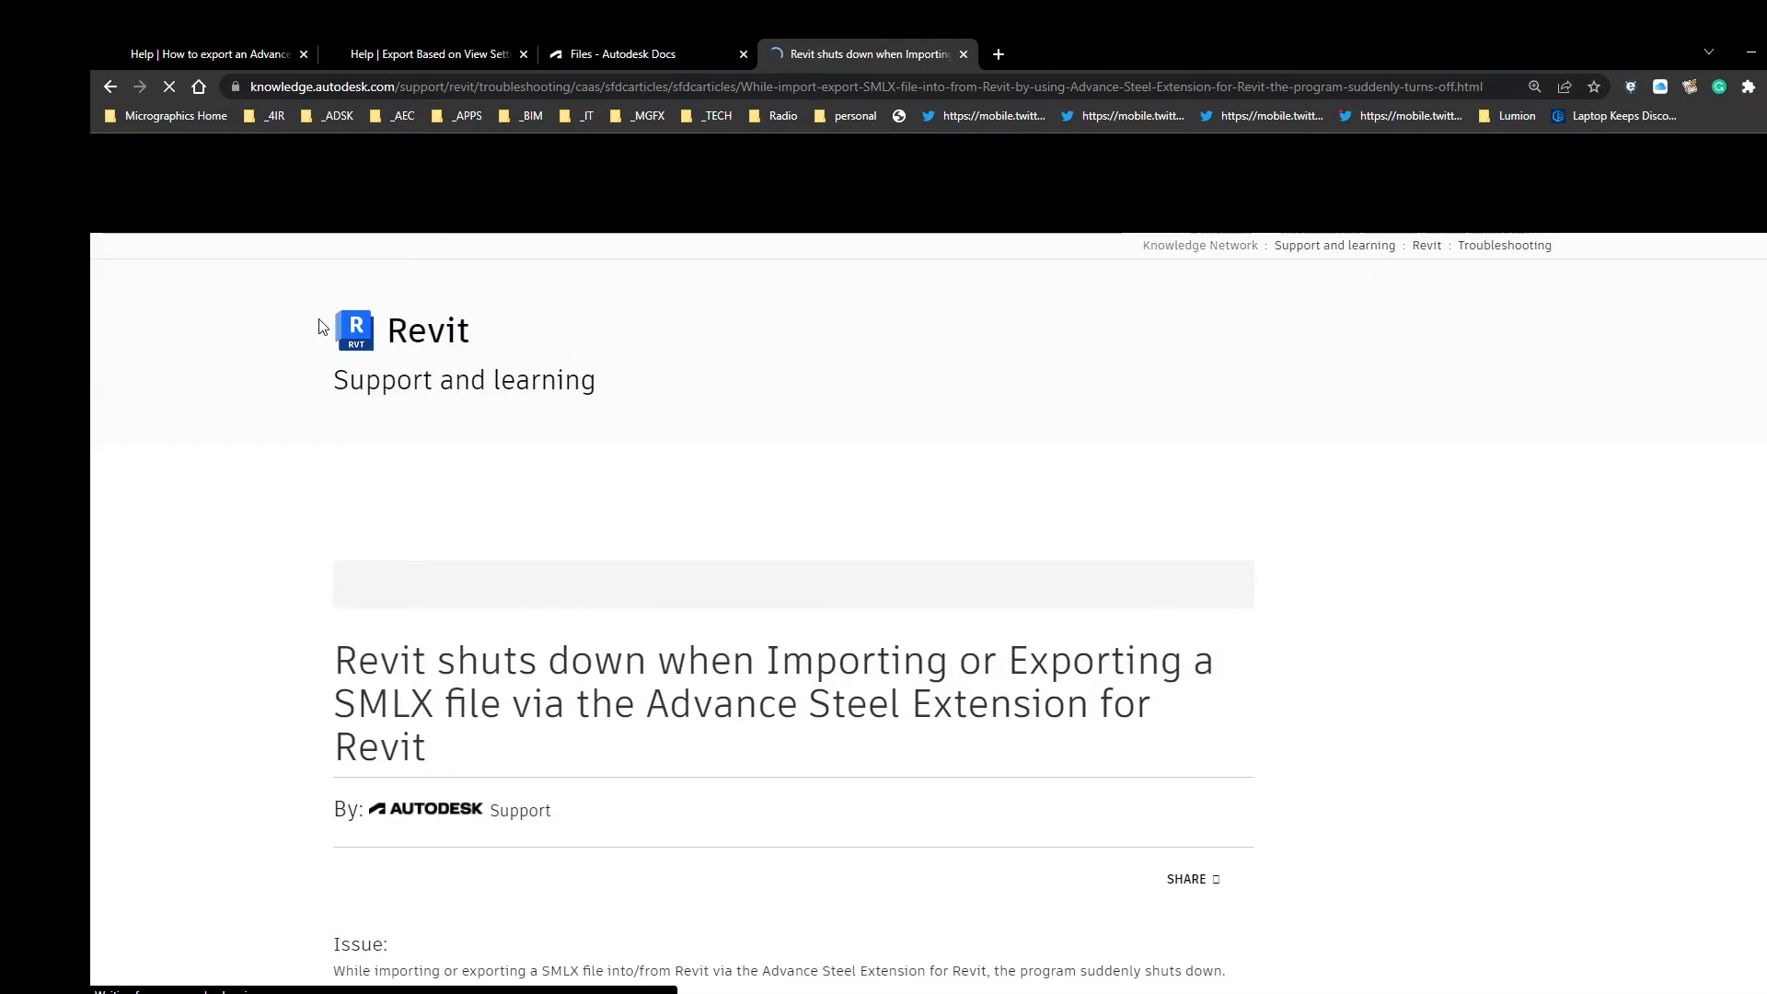
pyautogui.scroll(-6, 571, 515)
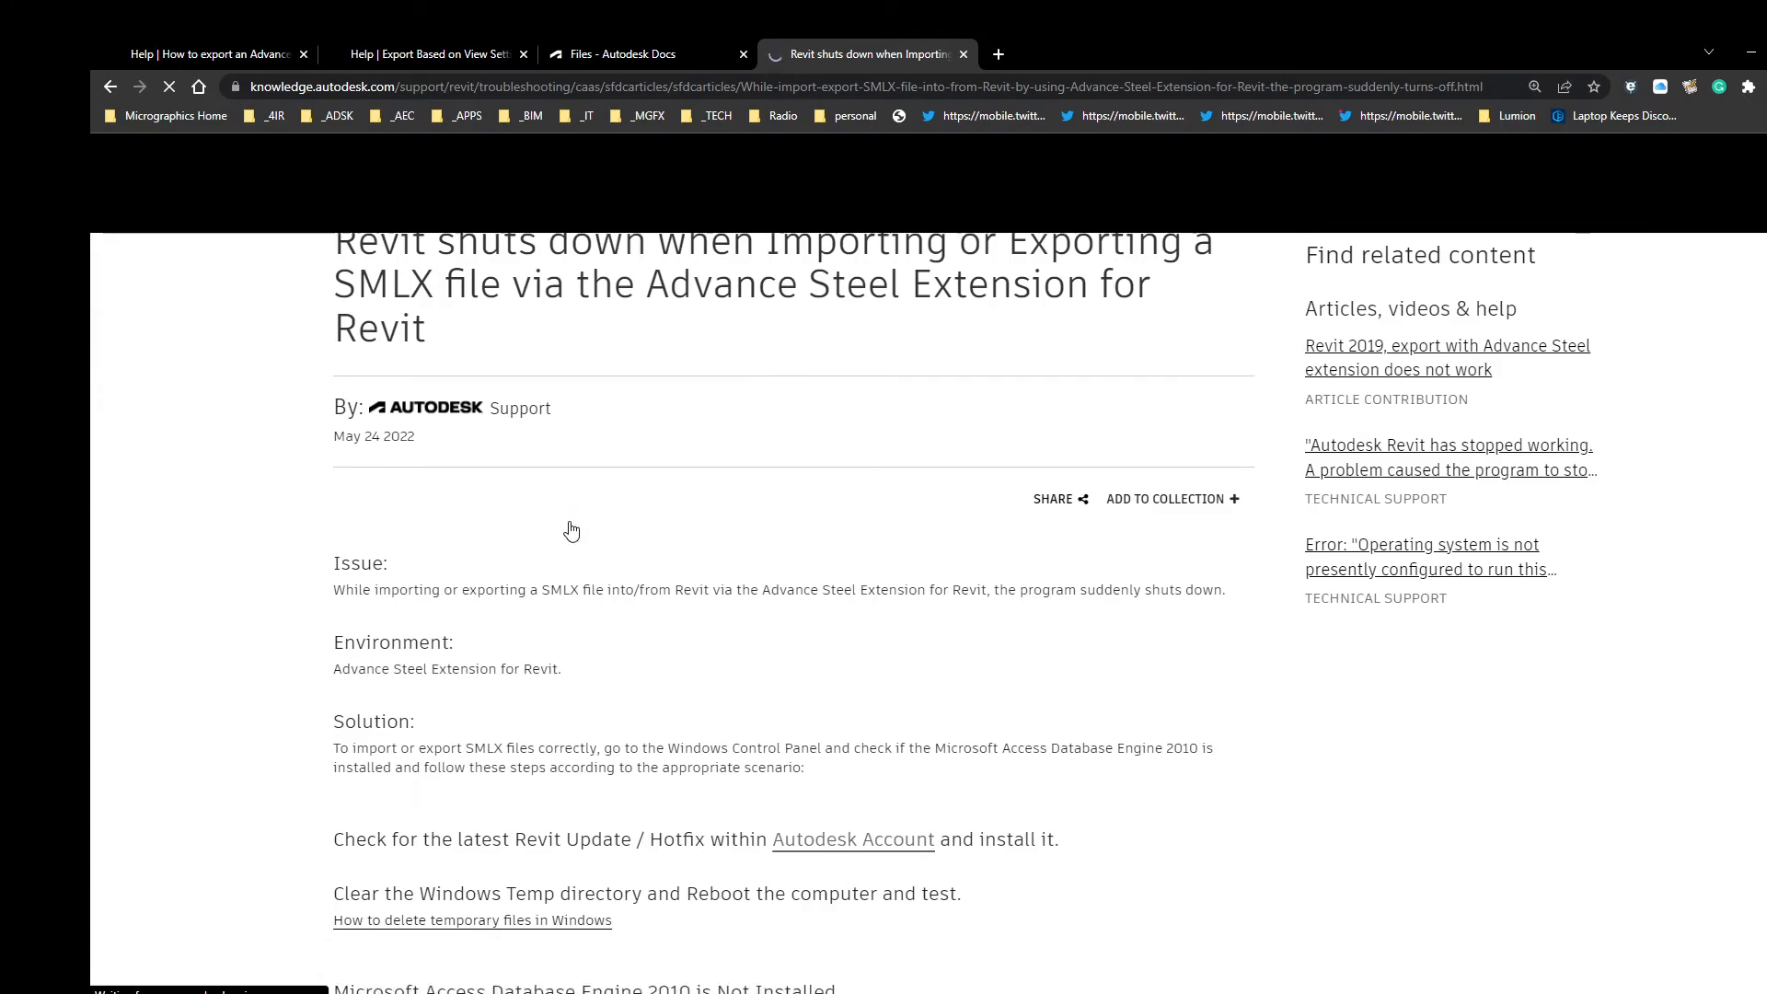
pyautogui.scroll(-2, 573, 527)
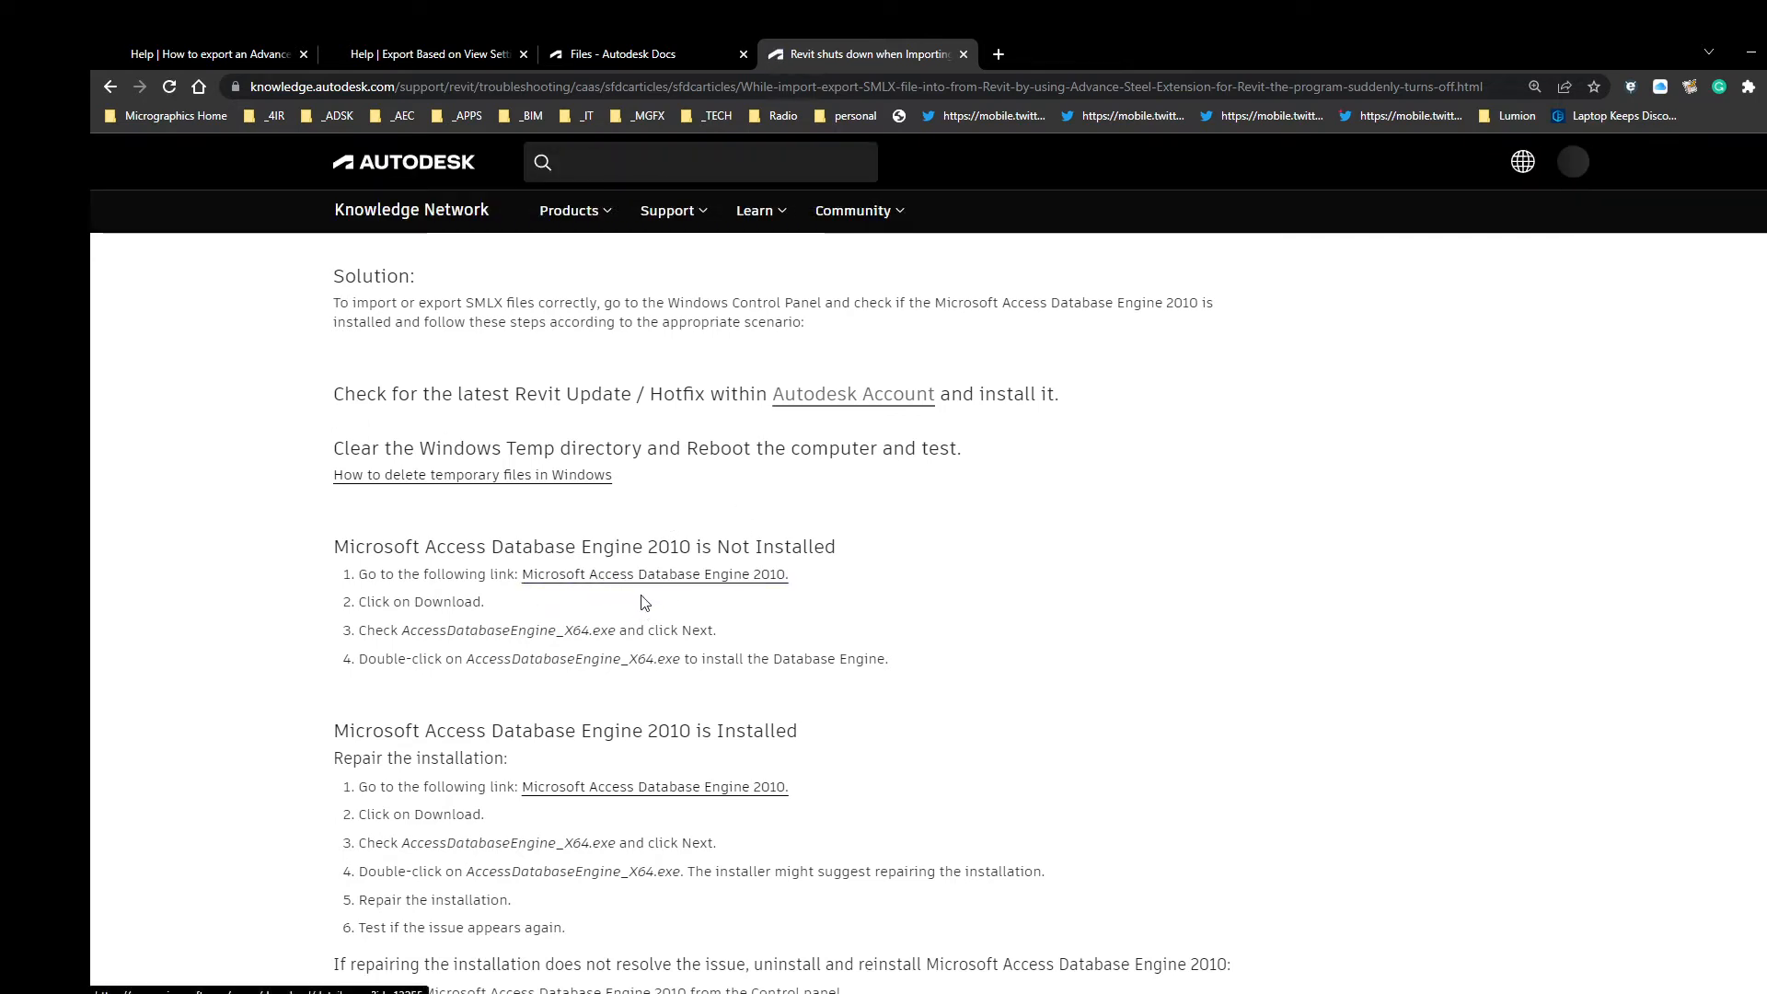
# Step: From the article's Microsoft Access Database Engine 2010 link, download AccessDatabaseEngine_X64.exe in English
pyautogui.click(686, 576)
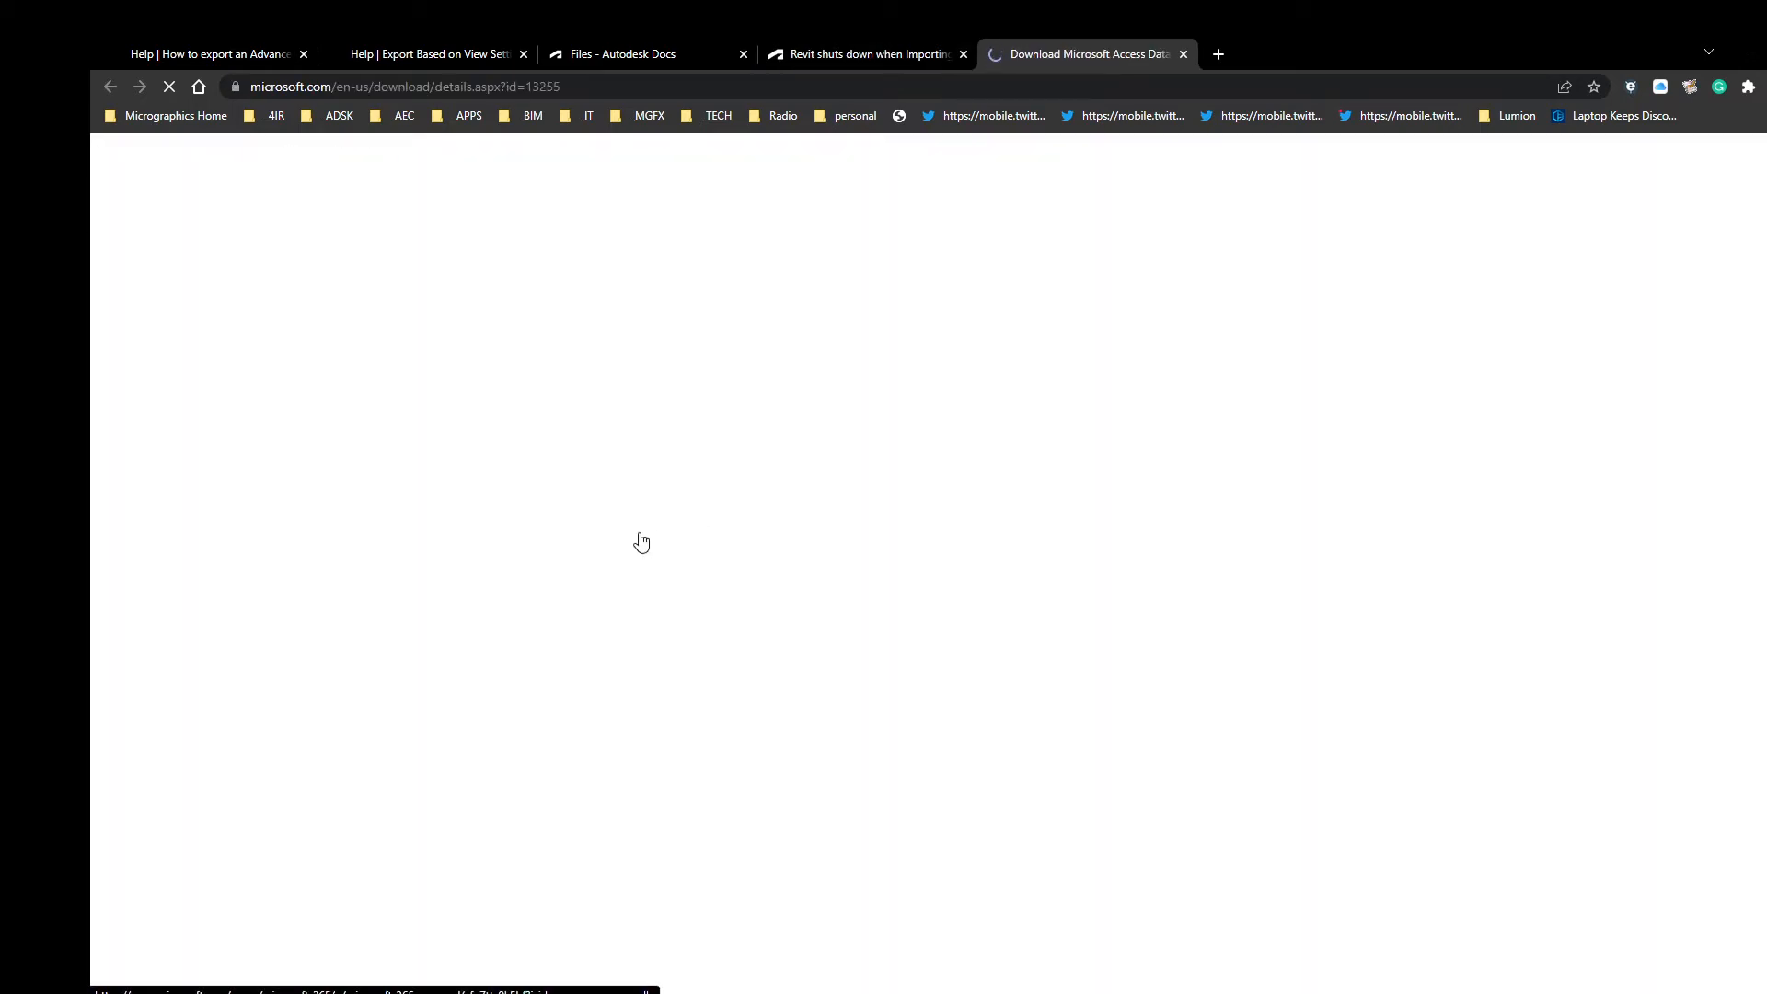
pyautogui.scroll(-1, 648, 531)
pyautogui.scroll(-2, 651, 538)
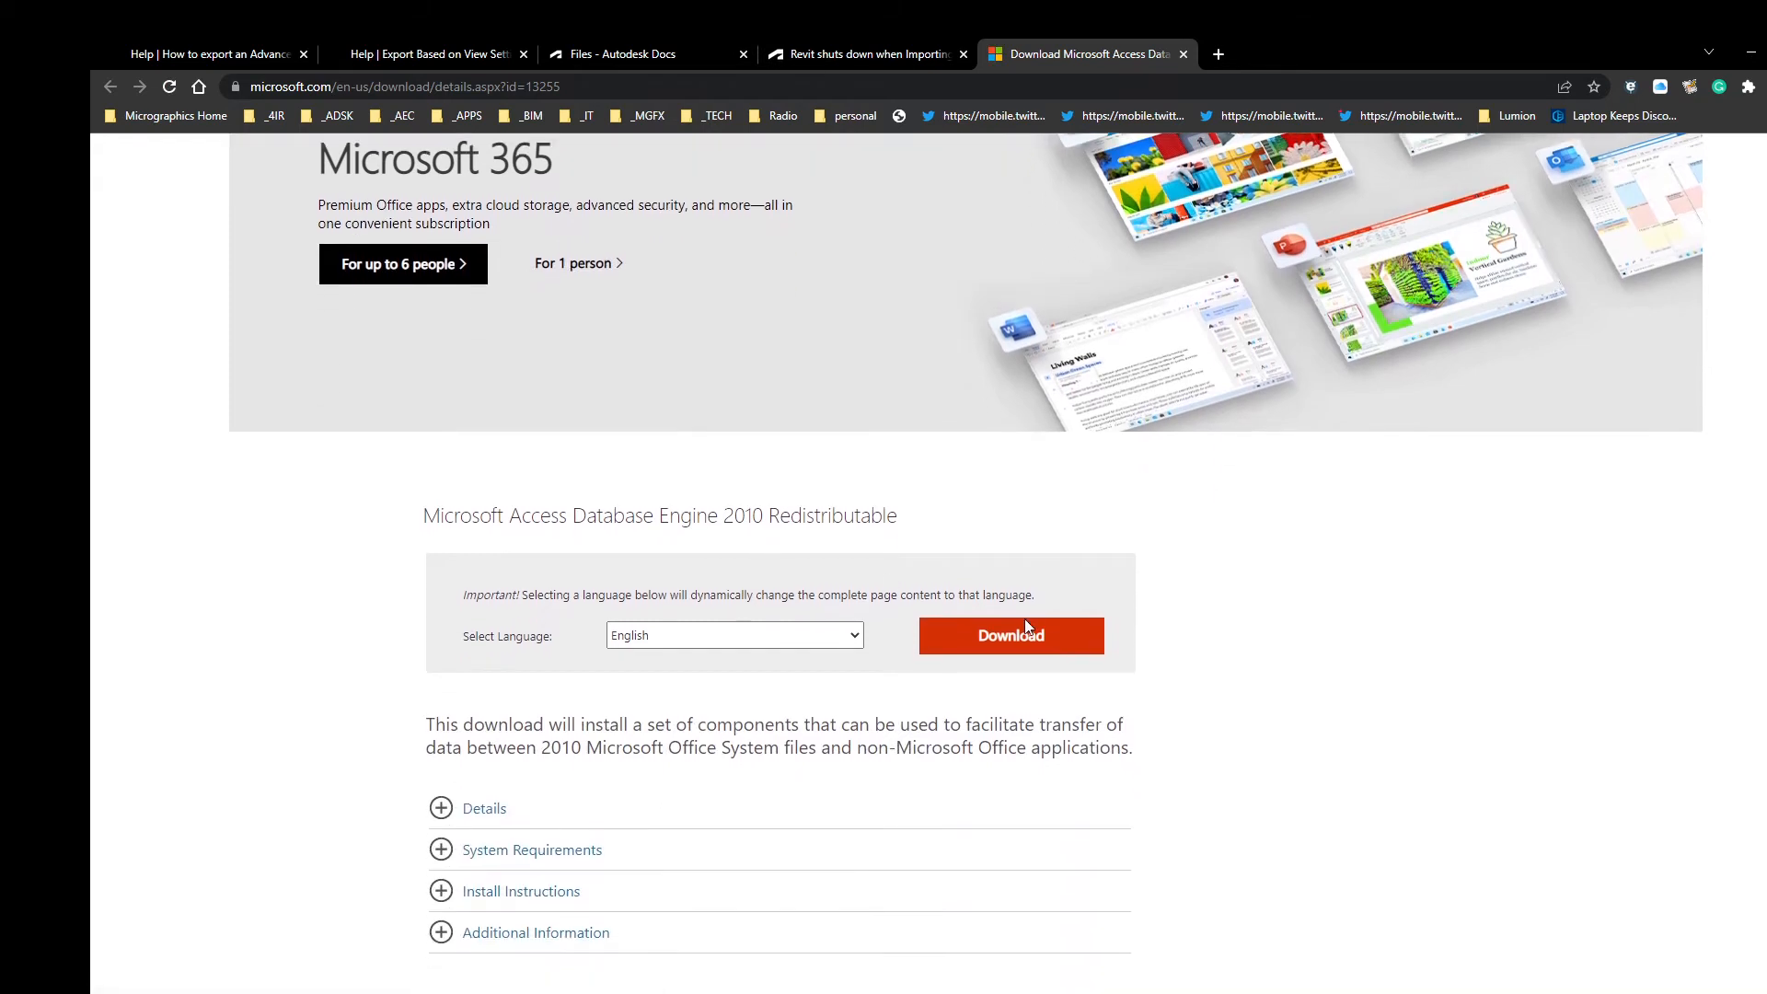
pyautogui.click(1015, 636)
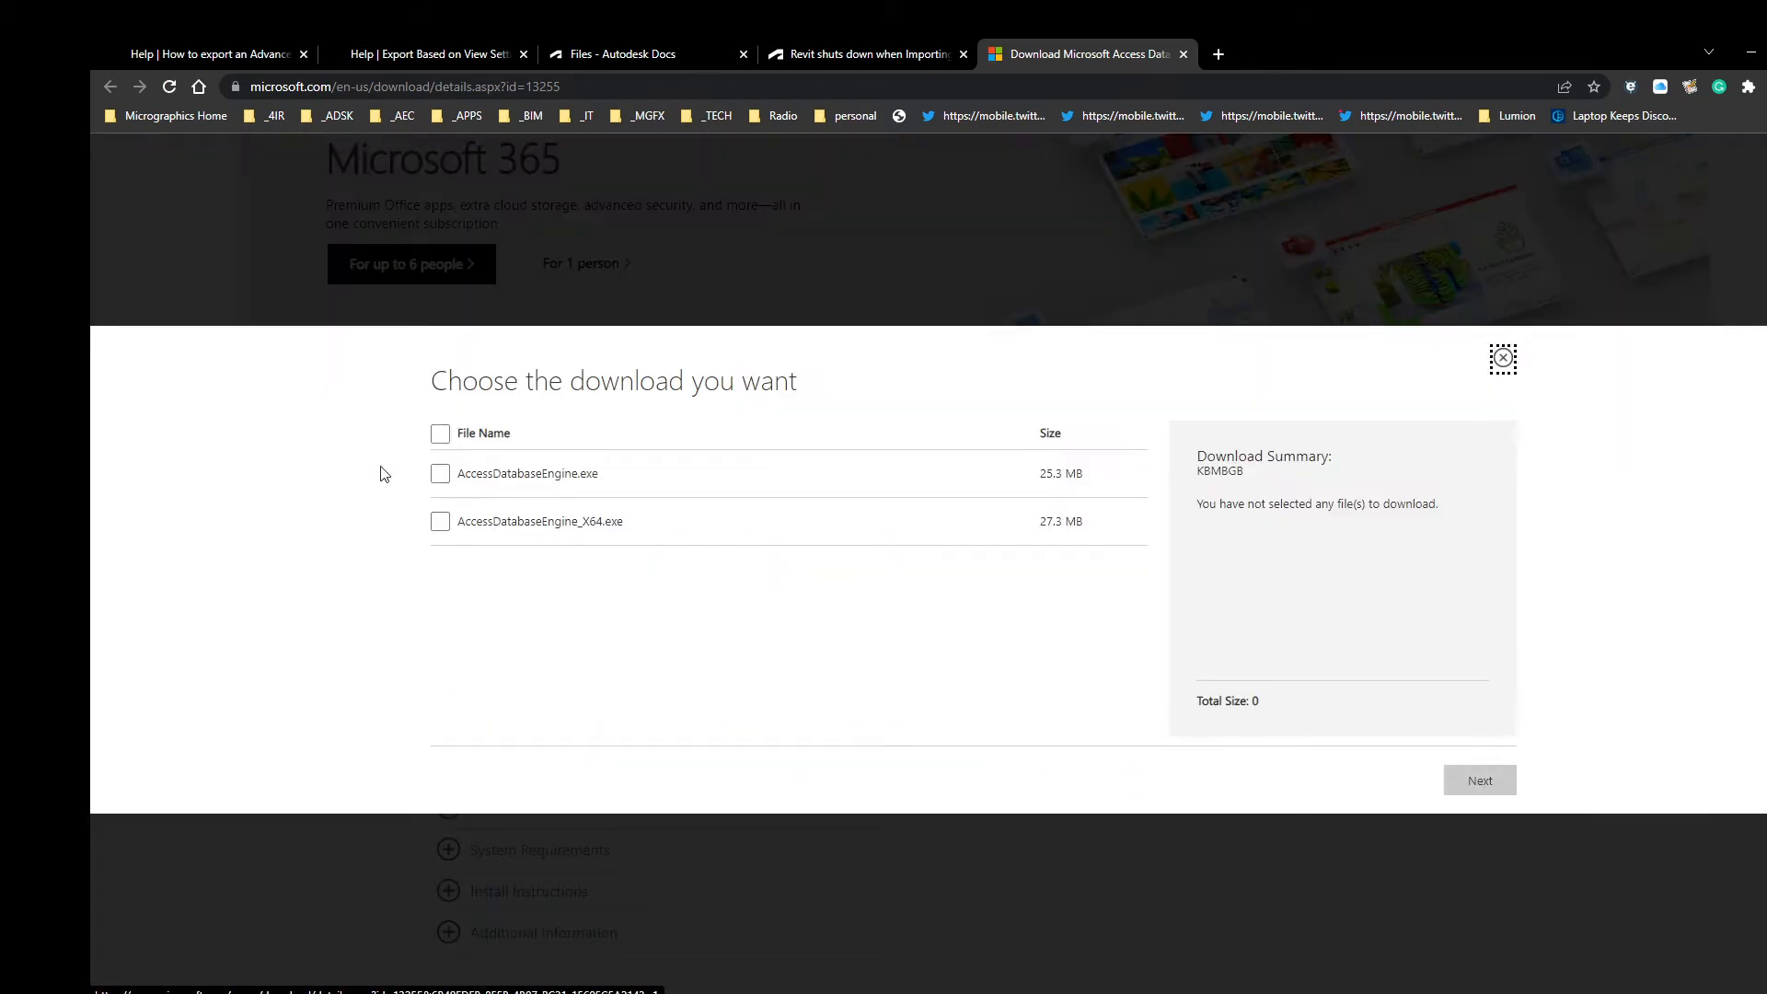
pyautogui.click(440, 521)
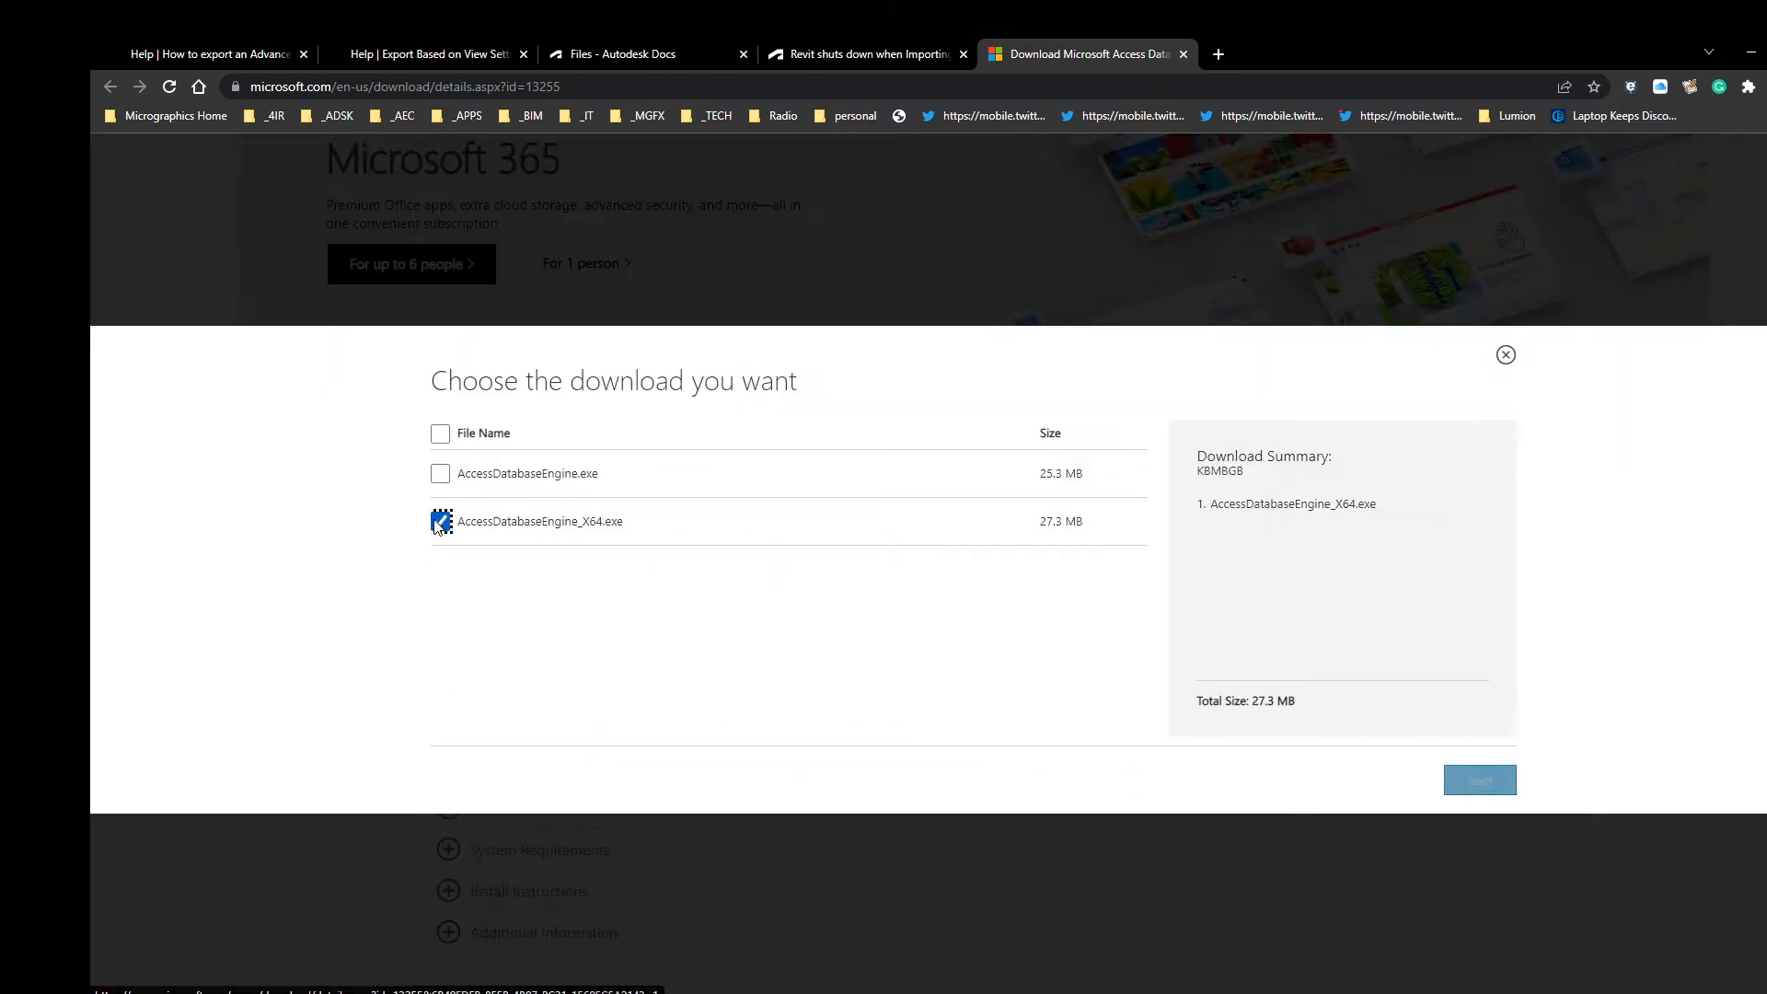
pyautogui.click(1465, 785)
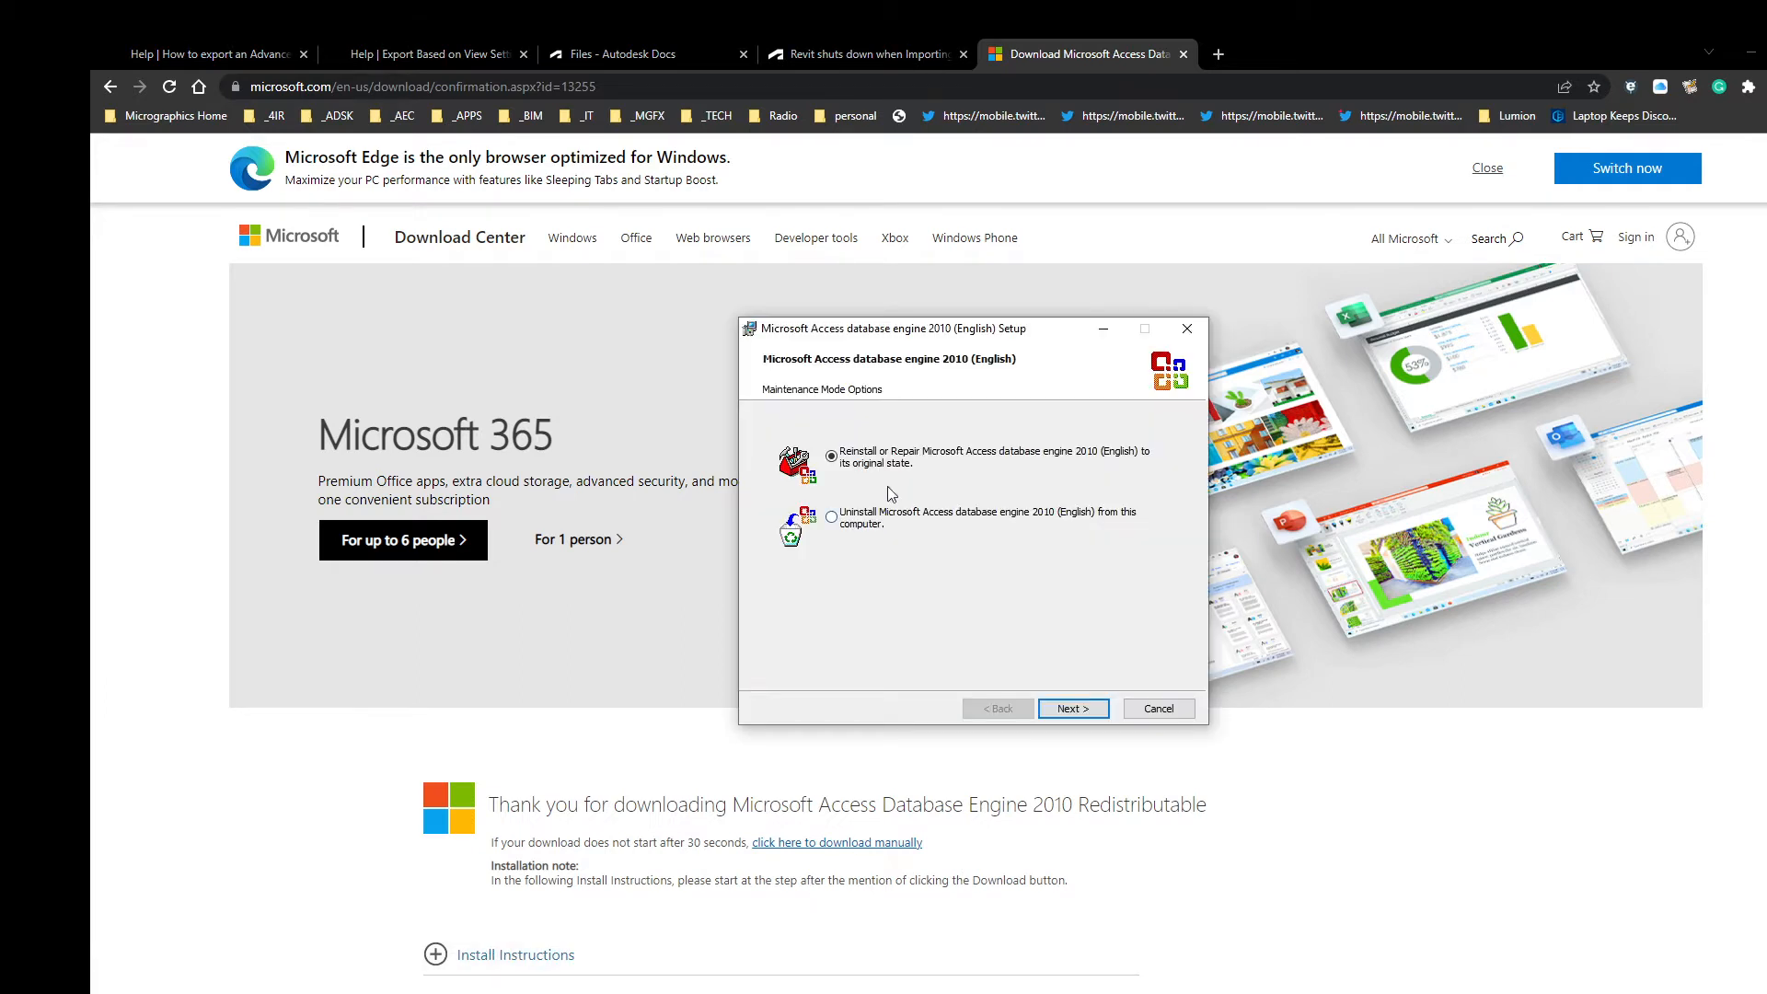
# Step: Run the reinstall or repair of Microsoft Access database engine 2010 (English) and close its setup
pyautogui.click(1092, 710)
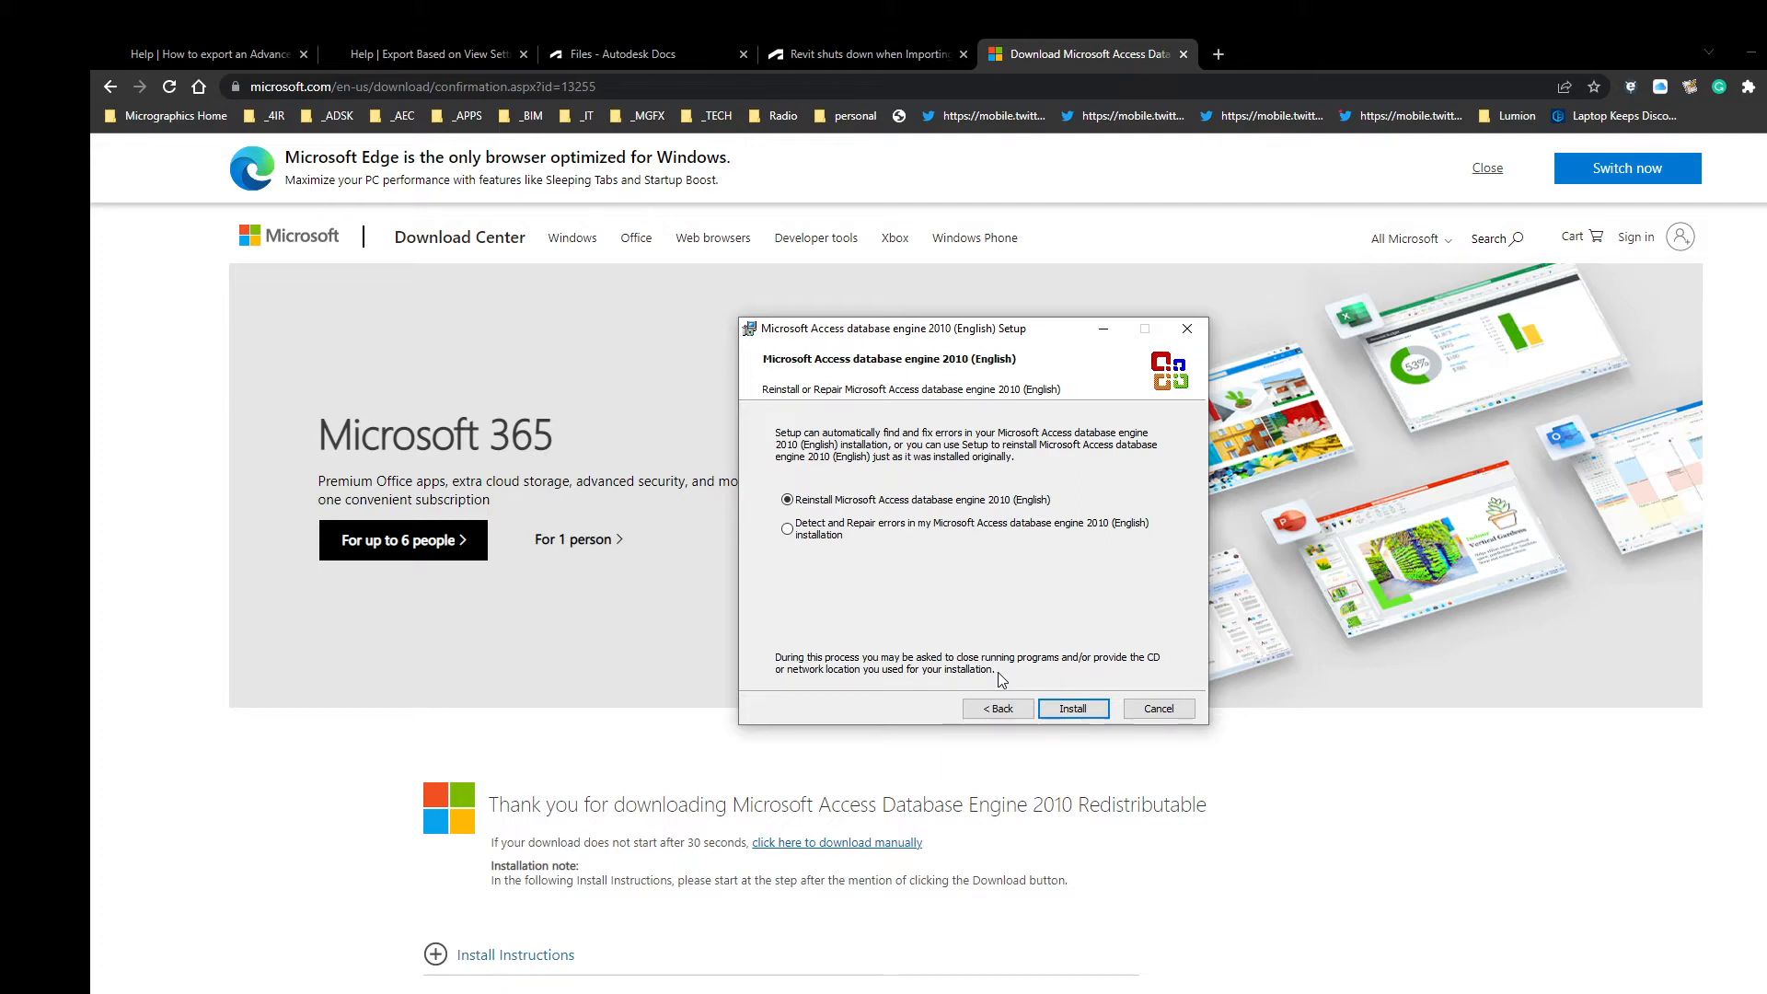
pyautogui.click(787, 529)
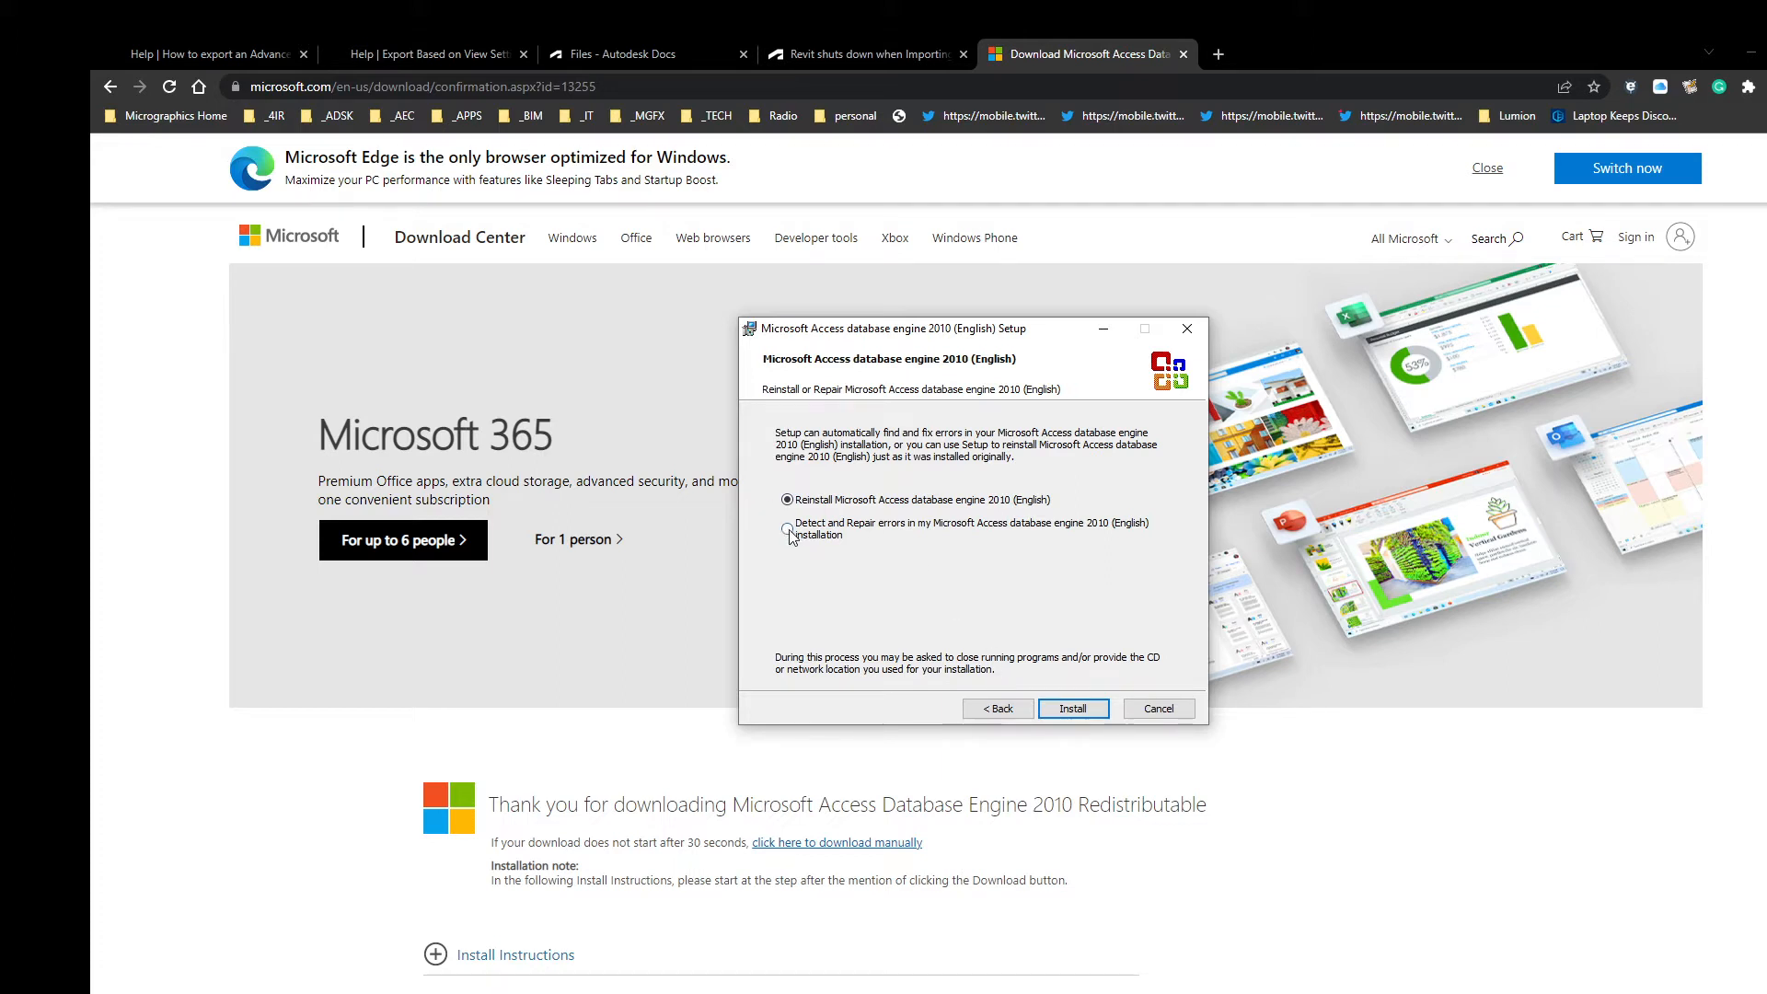
pyautogui.click(1074, 709)
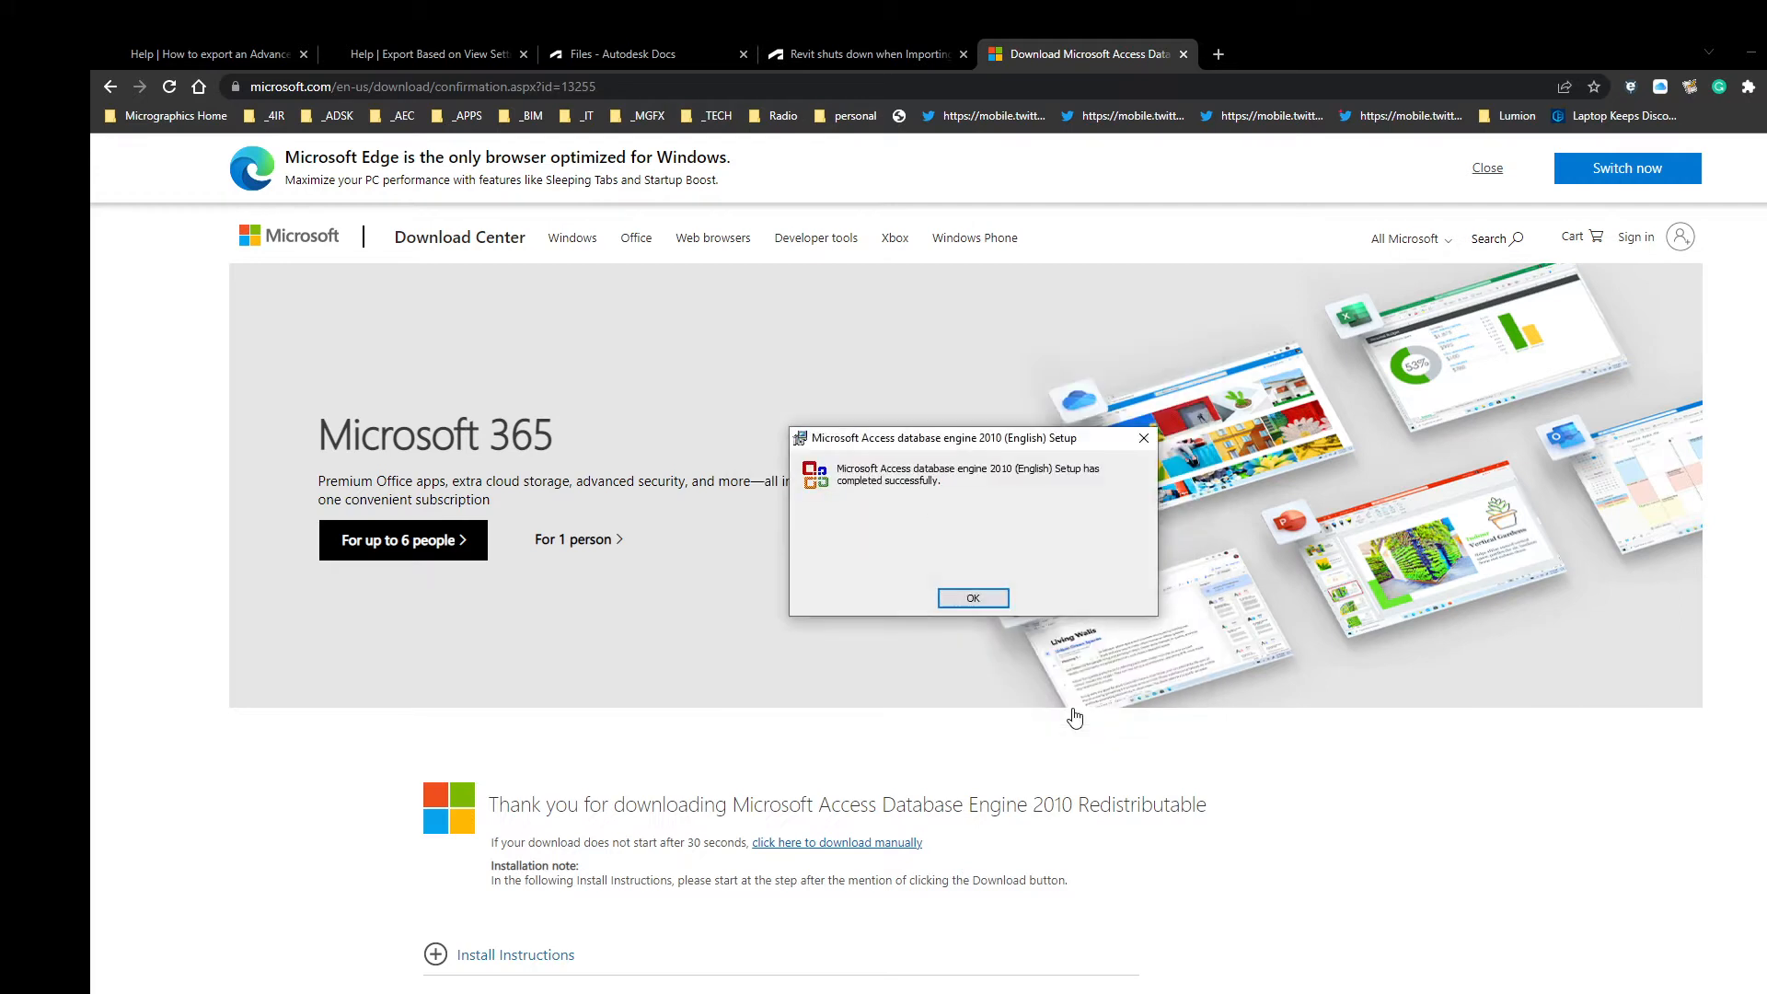
pyautogui.click(972, 599)
# Step: Start Revit 2022 from the ADSK 2022 shortcuts, dismissing its add-in errors, and open the recent PaulWarehouse cloud model
pyautogui.click(1414, 992)
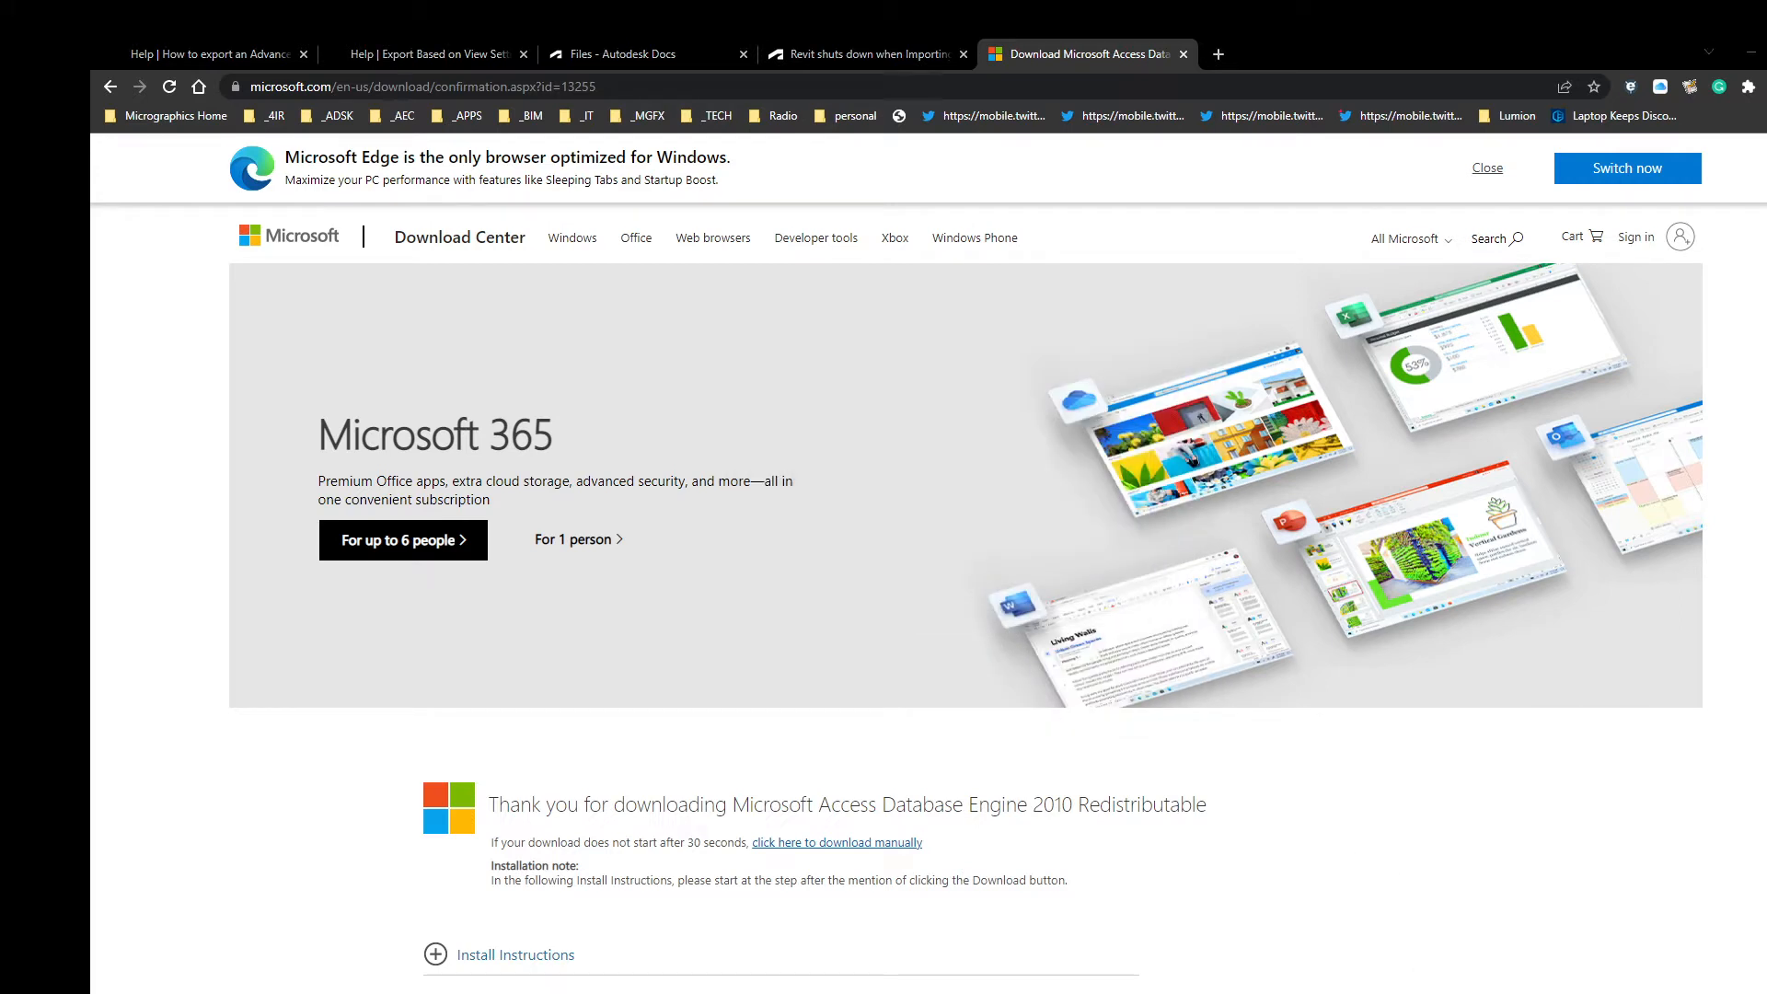
pyautogui.moveTo(1357, 885)
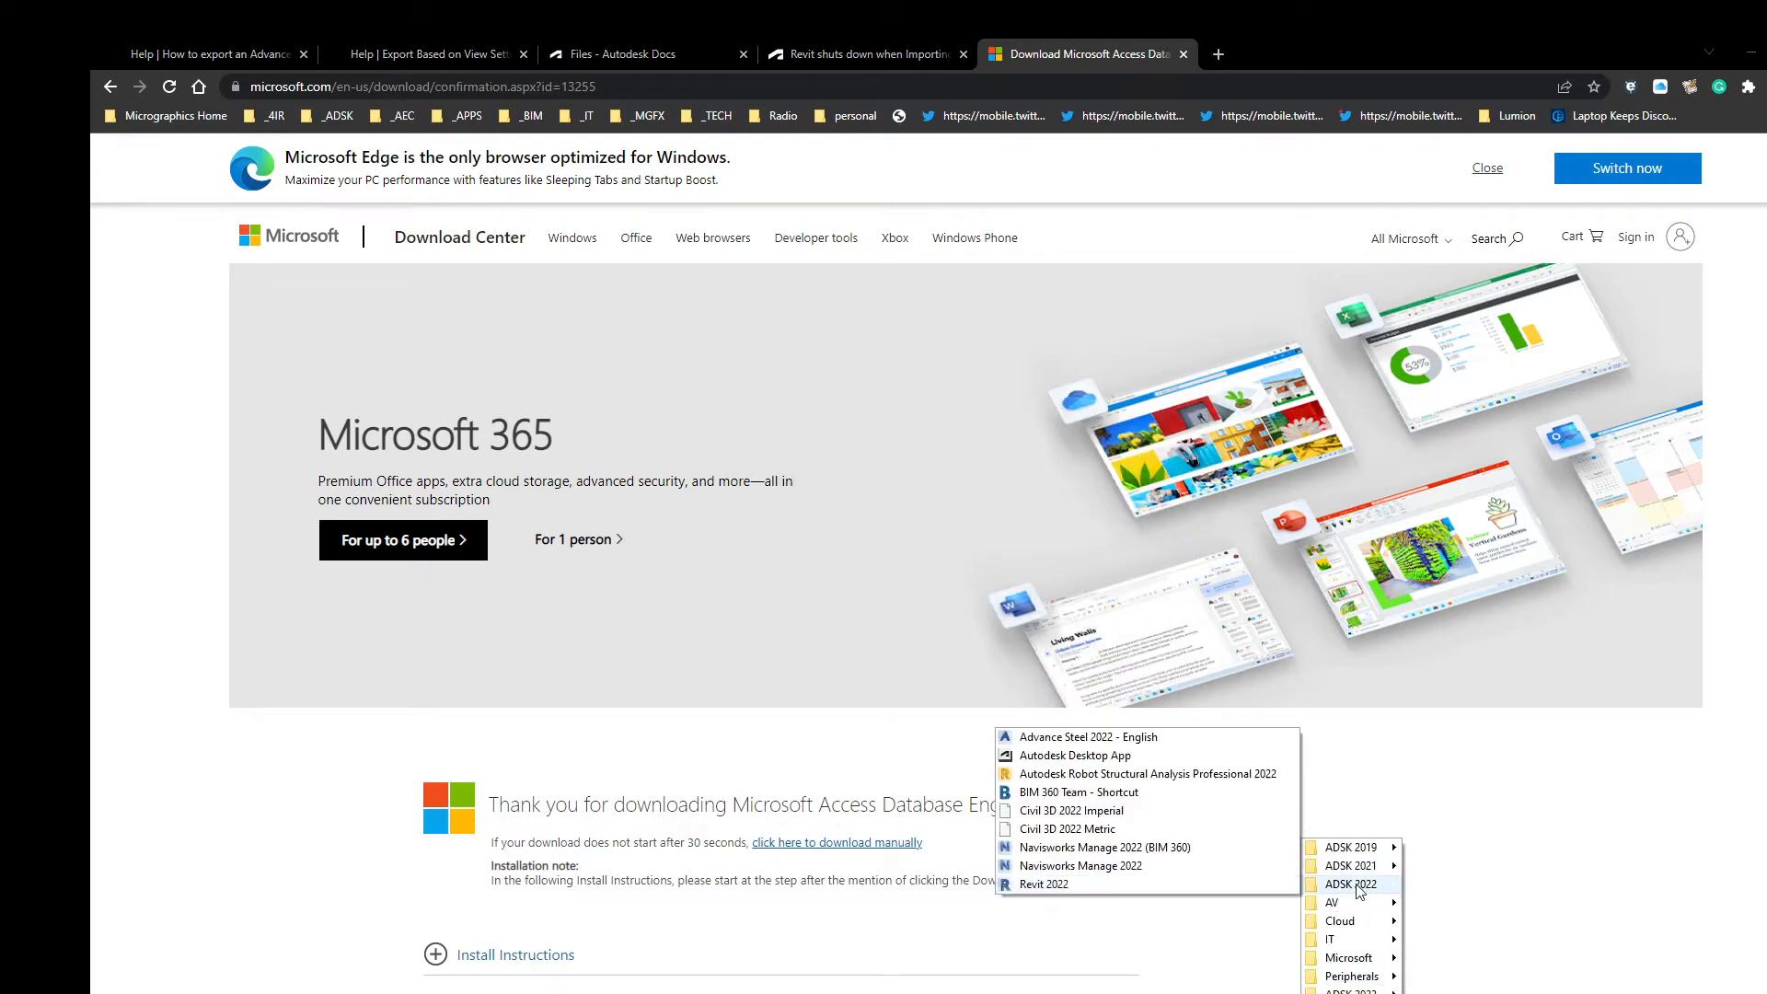
pyautogui.click(1044, 884)
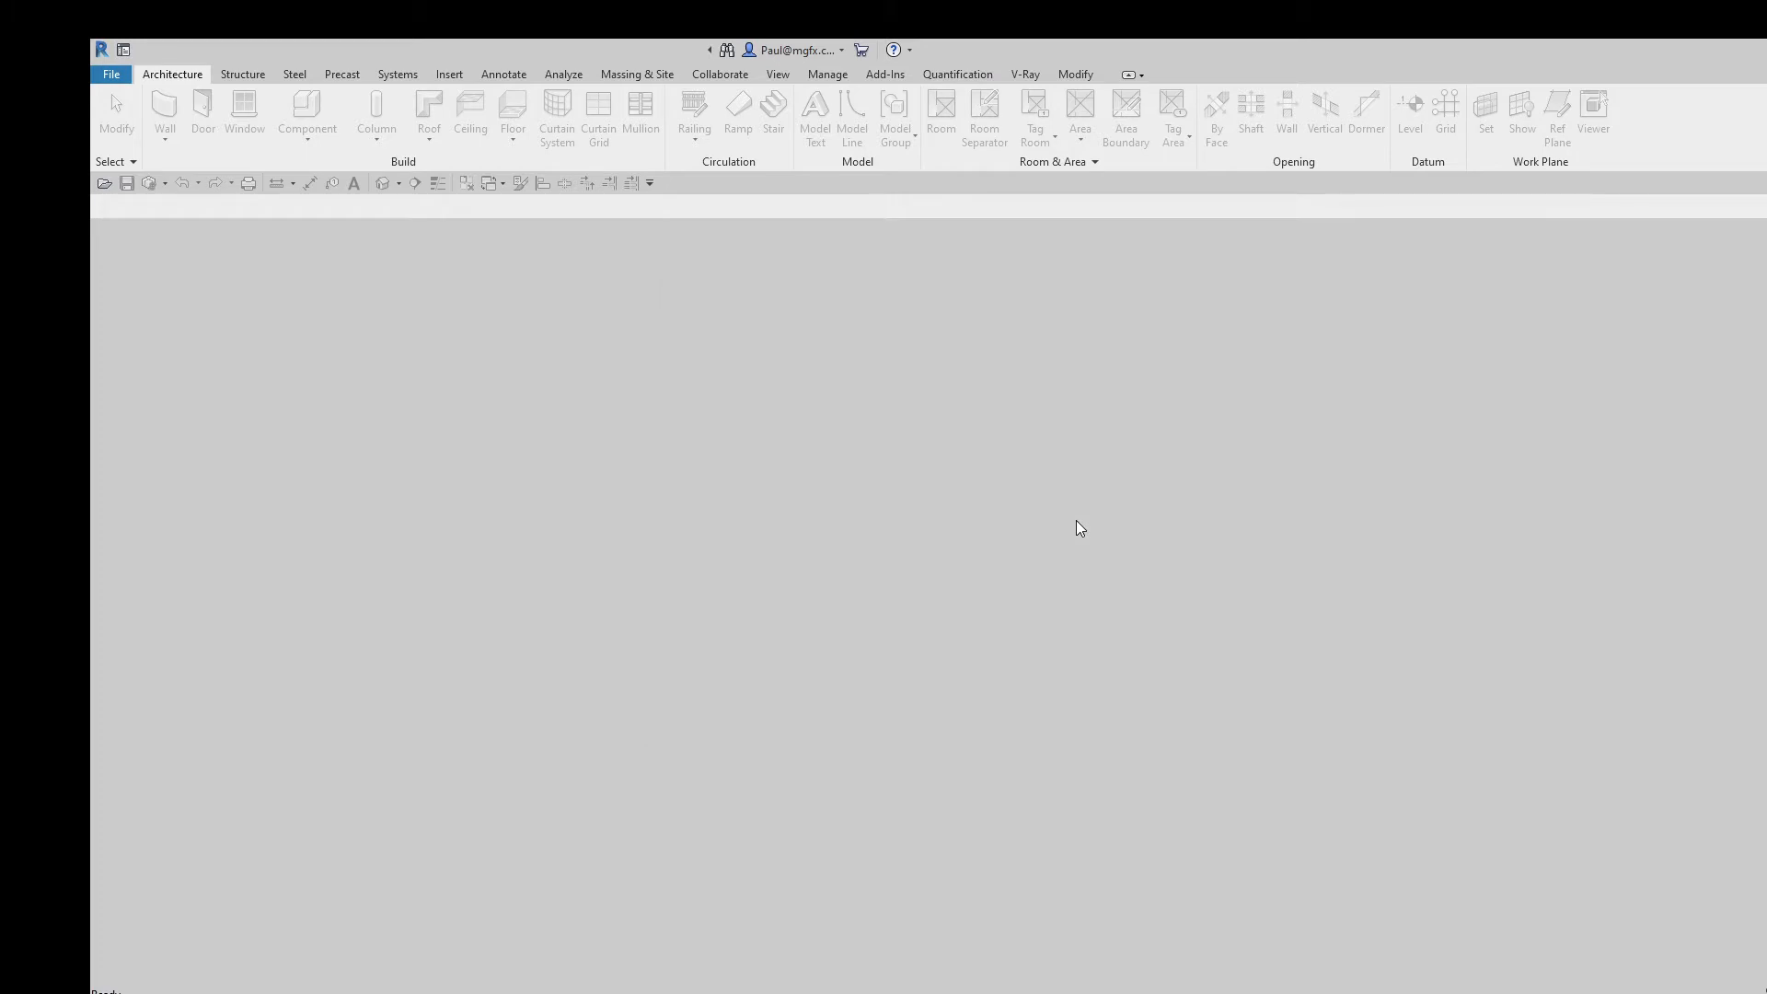
pyautogui.click(1072, 560)
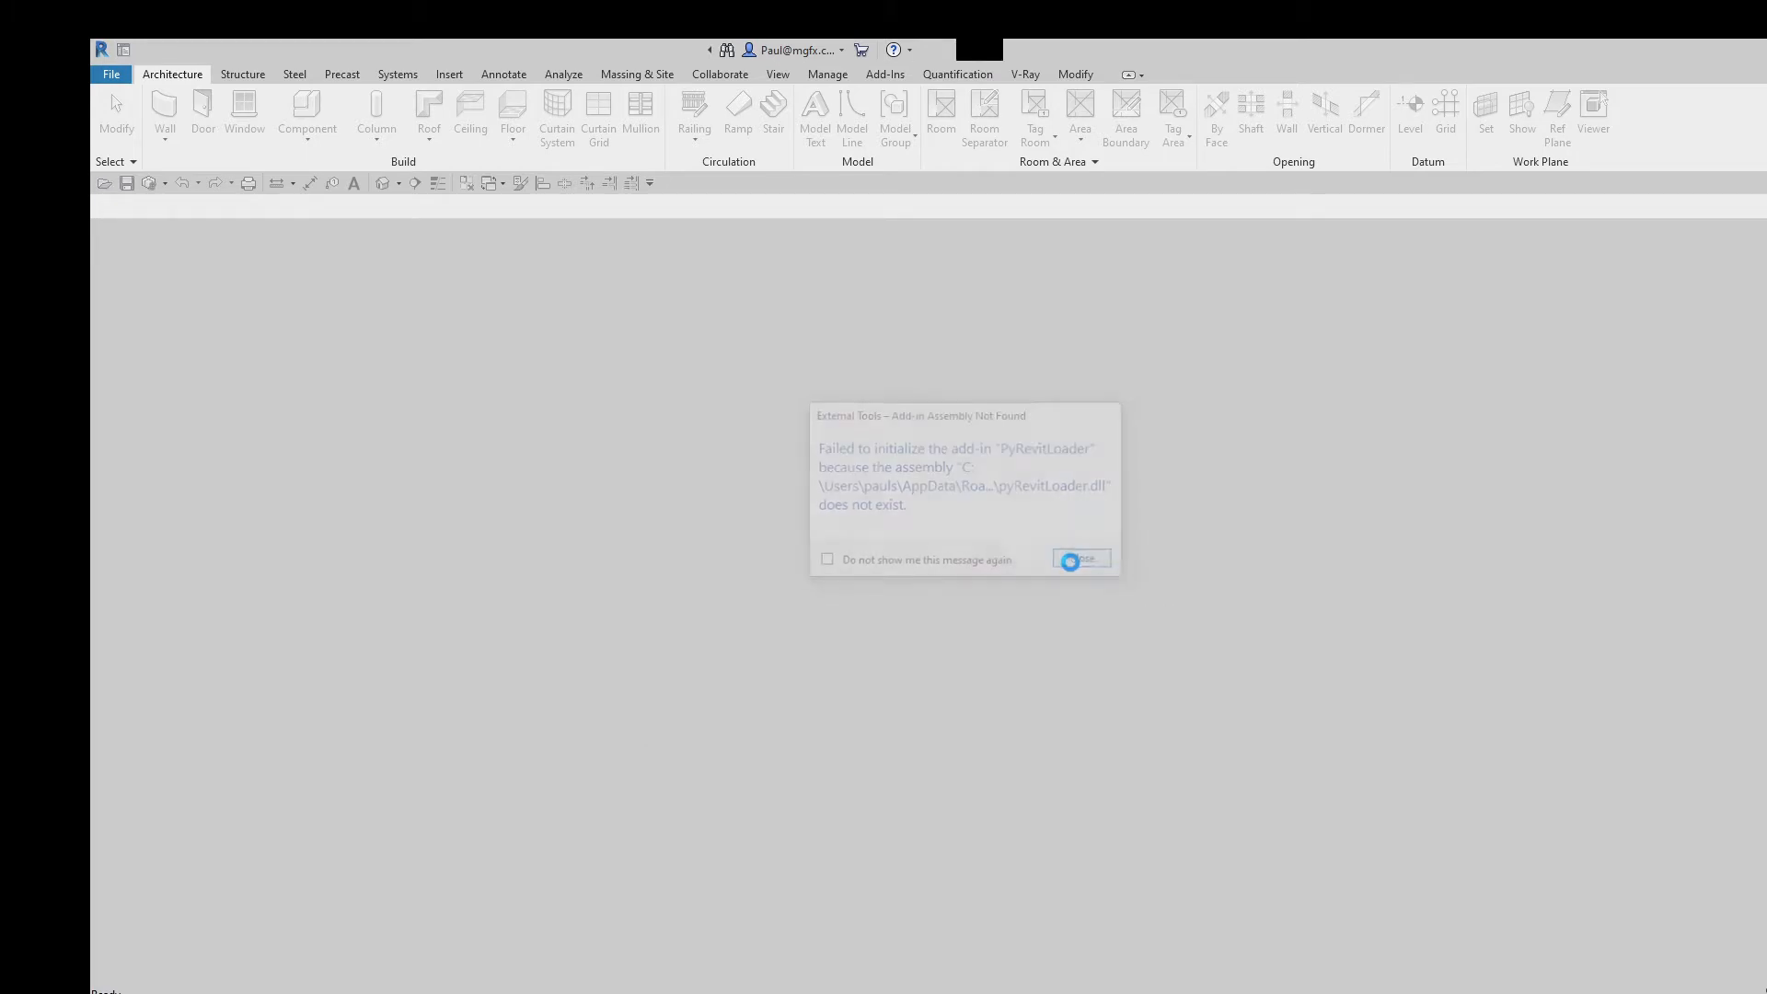
pyautogui.click(1105, 563)
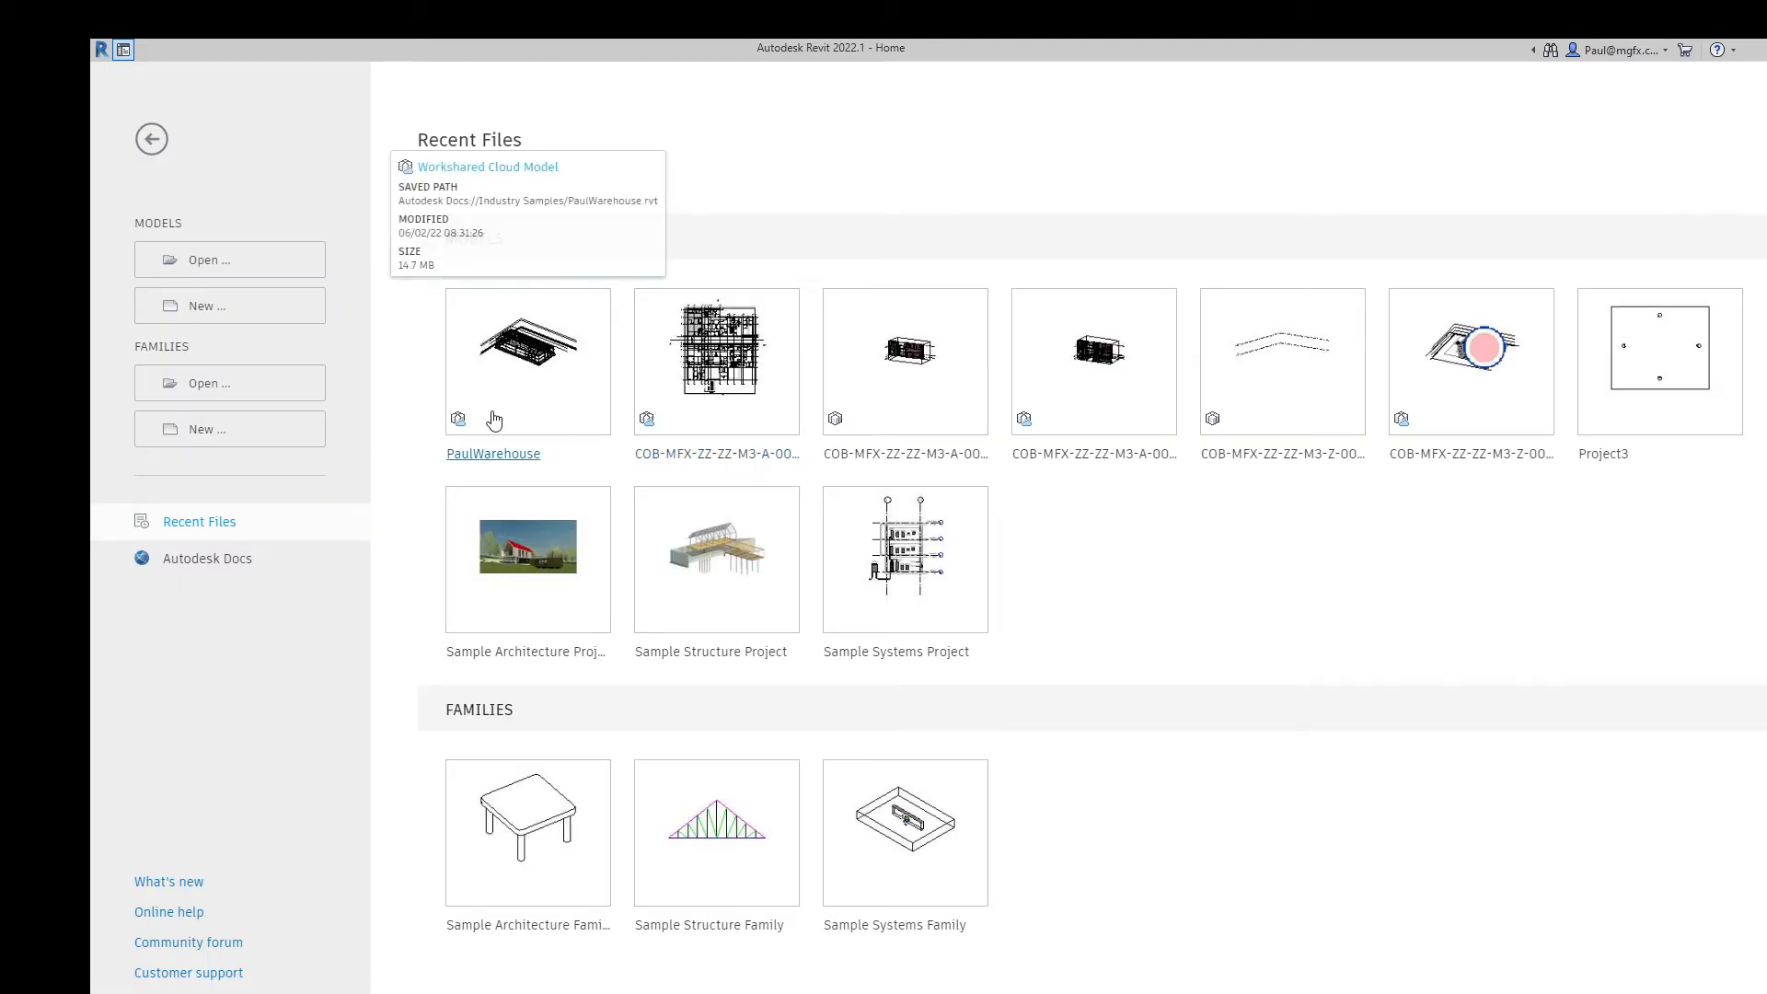
pyautogui.click(494, 414)
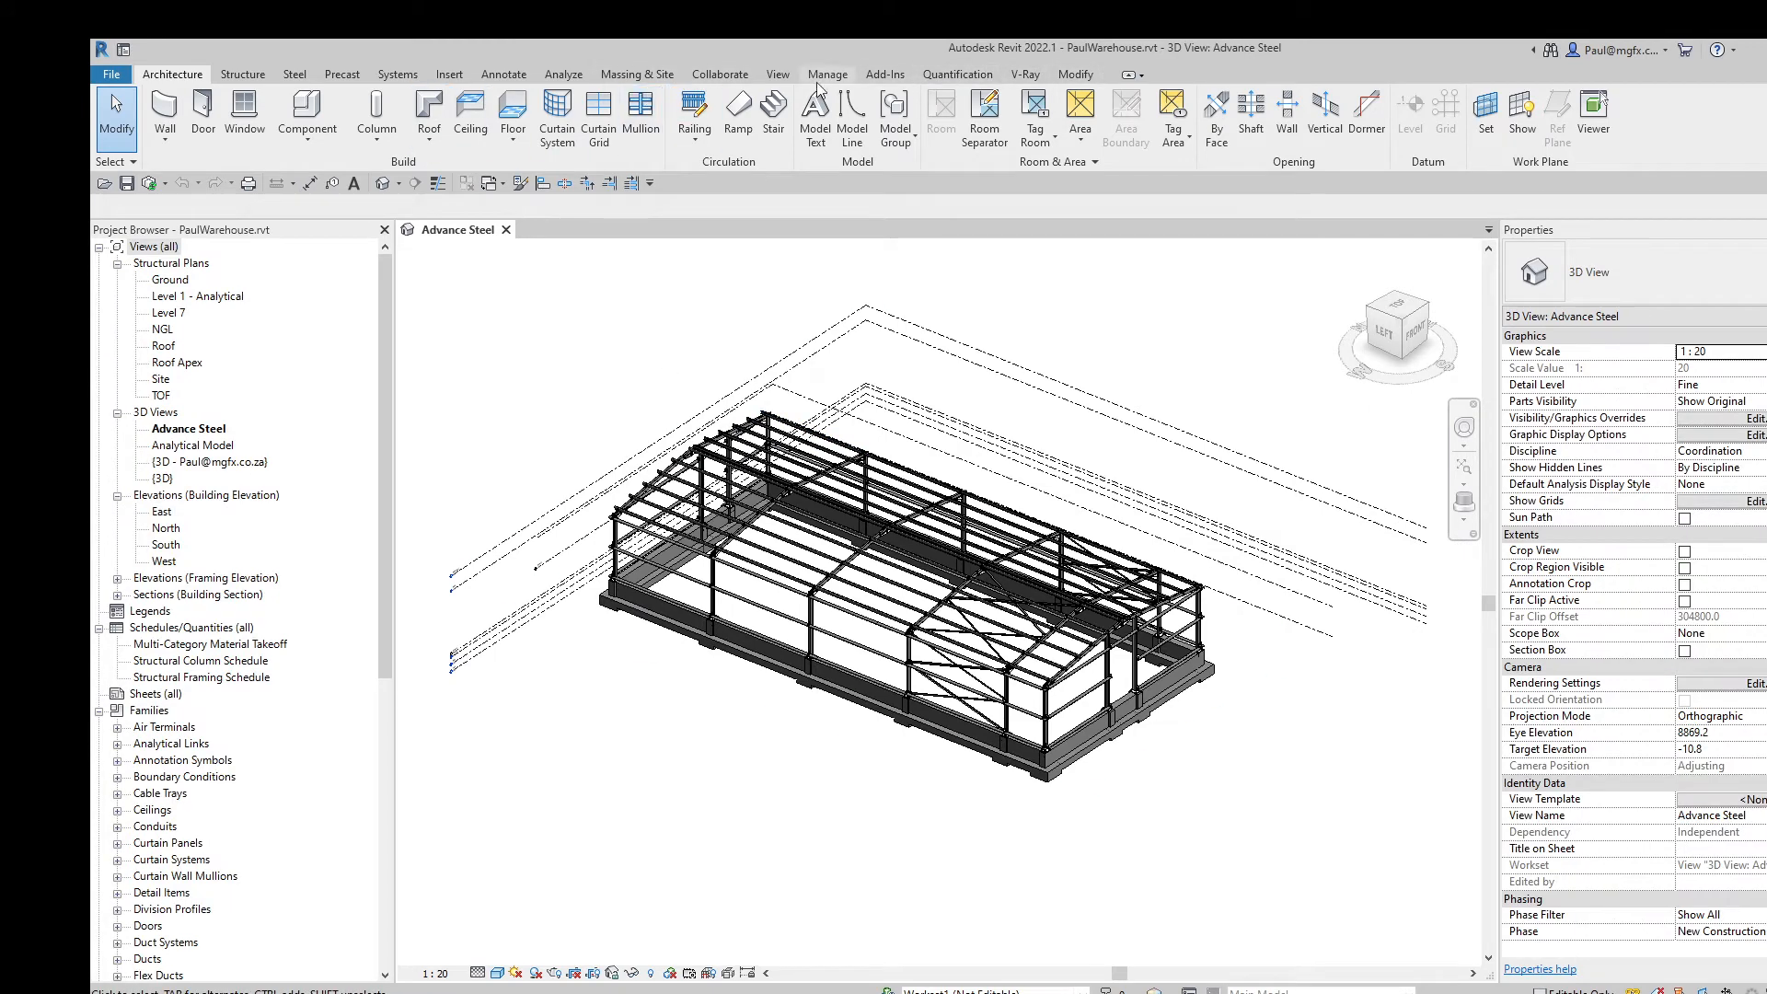
# Step: Export the warehouse model with Advance export as PaulWarehouse.smlx into the 010.010 Micrographcis folder of Industry Samples on Autodesk Docs
pyautogui.click(898, 78)
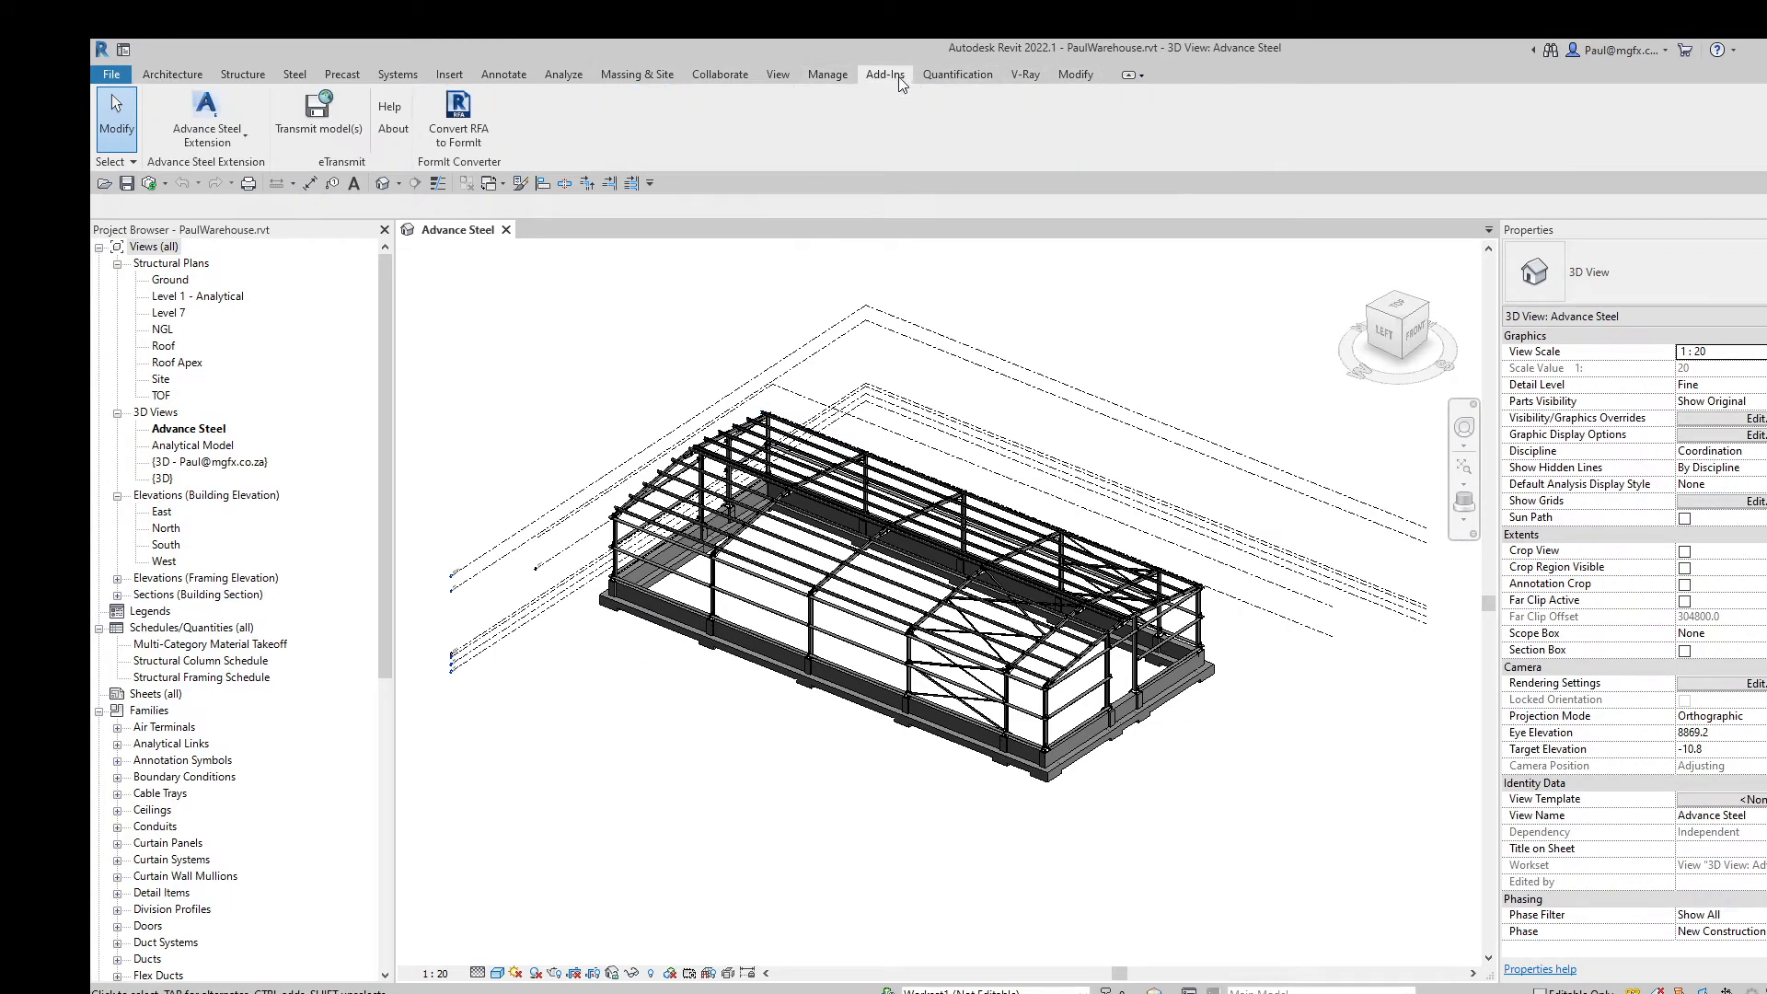
pyautogui.click(195, 147)
pyautogui.click(187, 175)
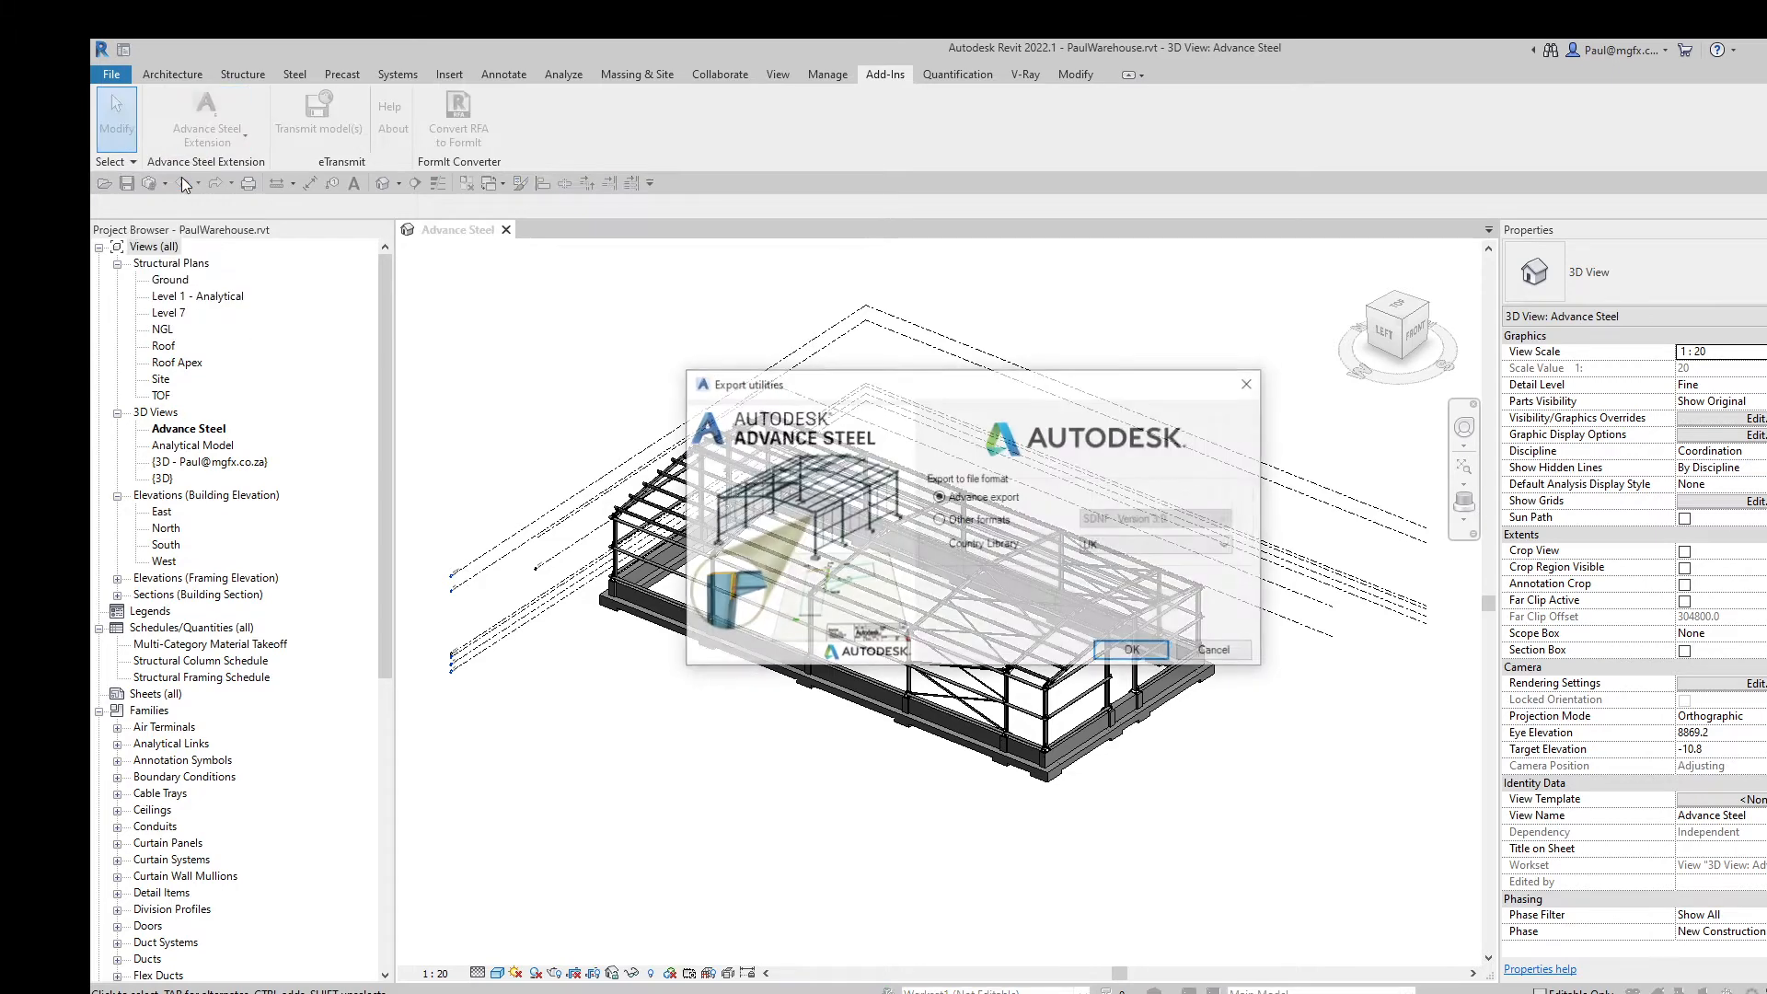
pyautogui.click(1118, 652)
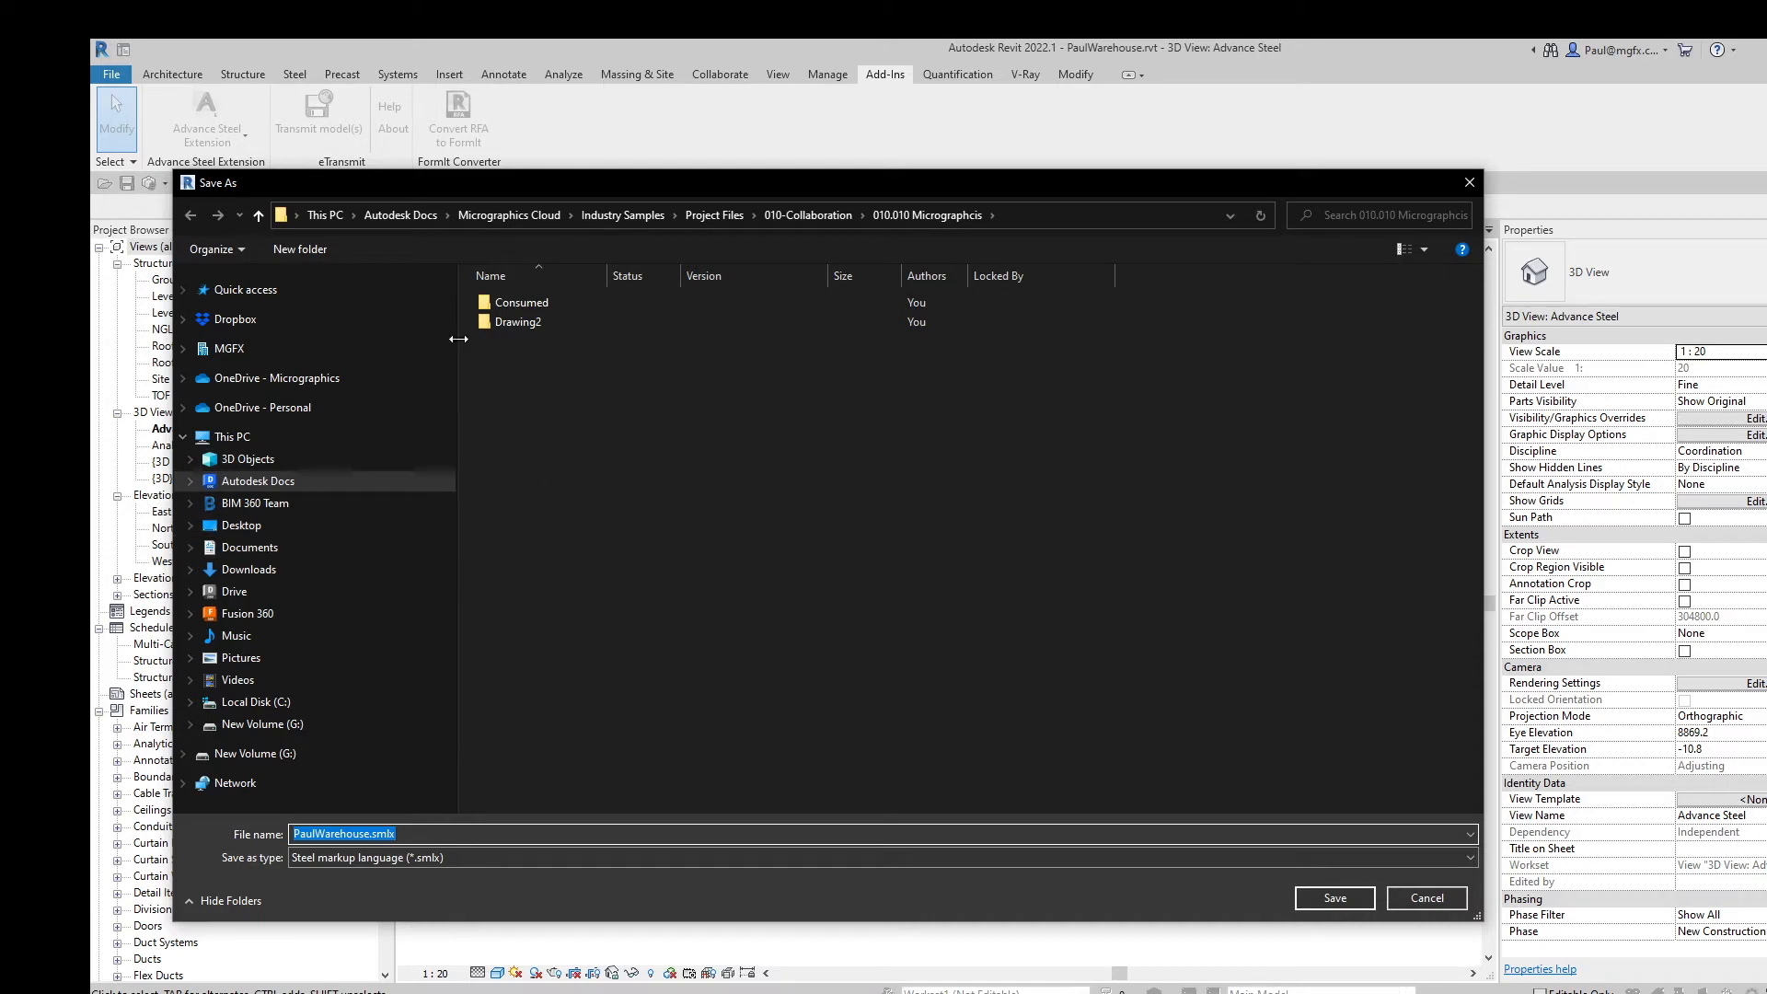
pyautogui.click(1337, 898)
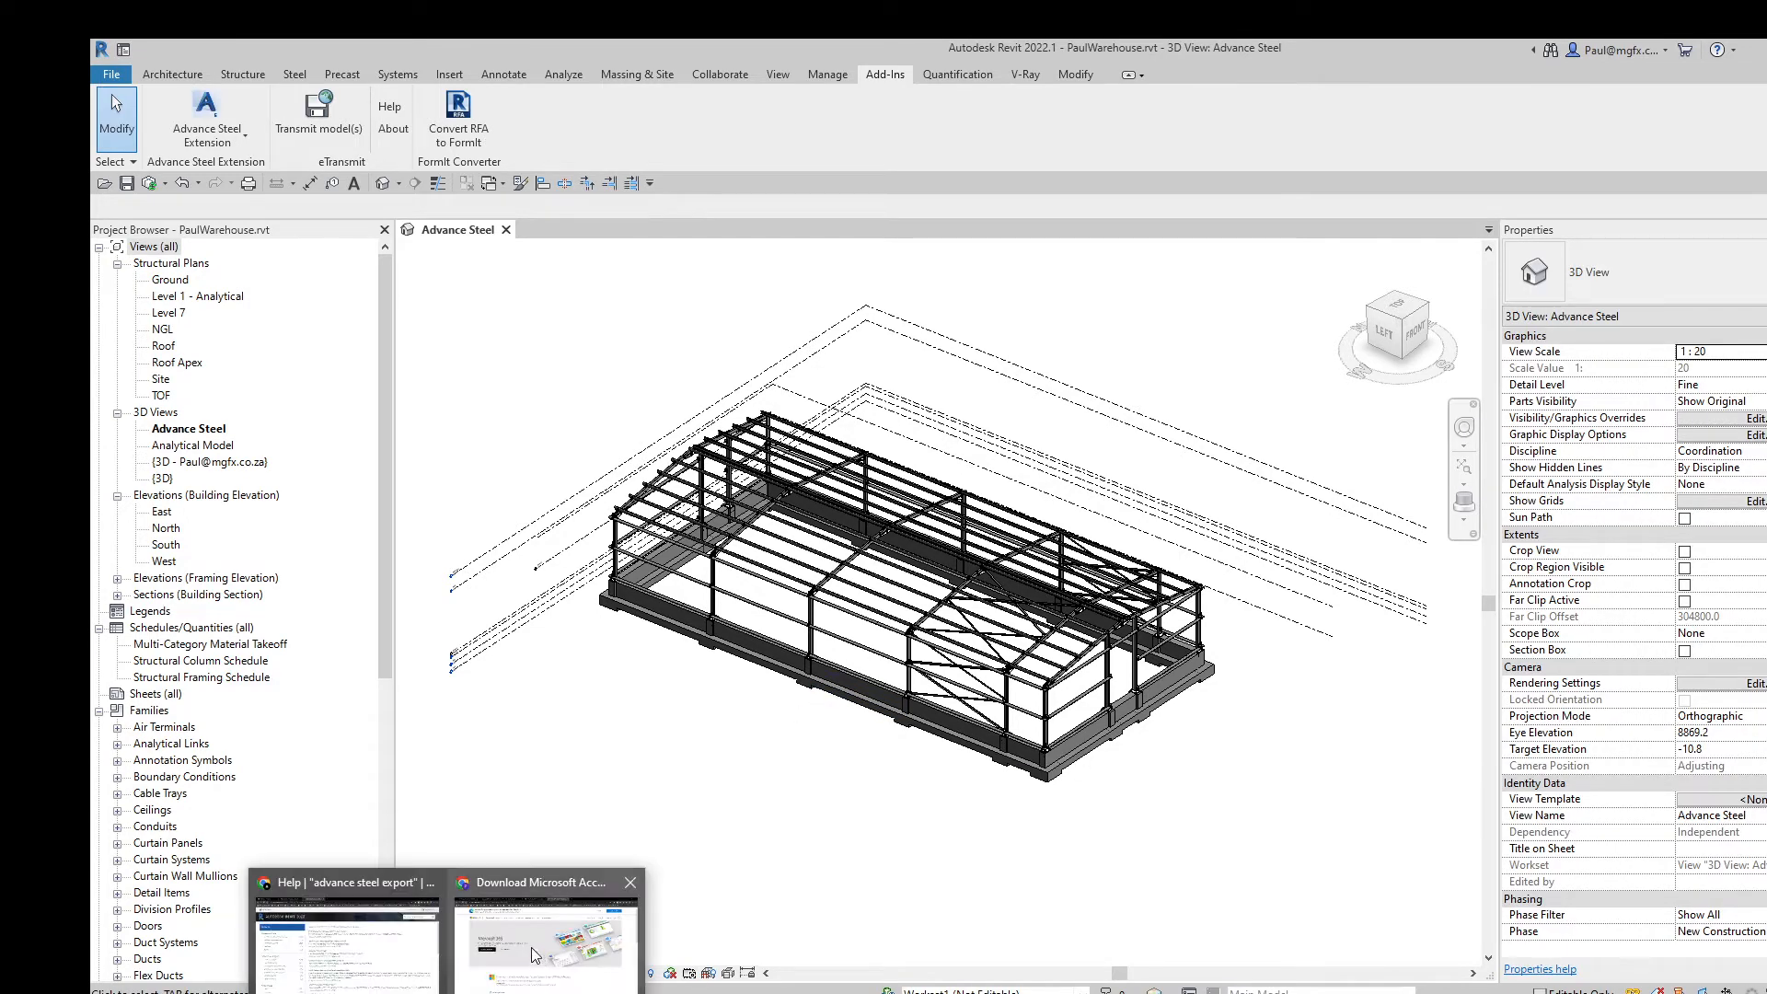
# Step: Switch back to Chrome and close the Microsoft Access Database Engine download page
pyautogui.click(524, 954)
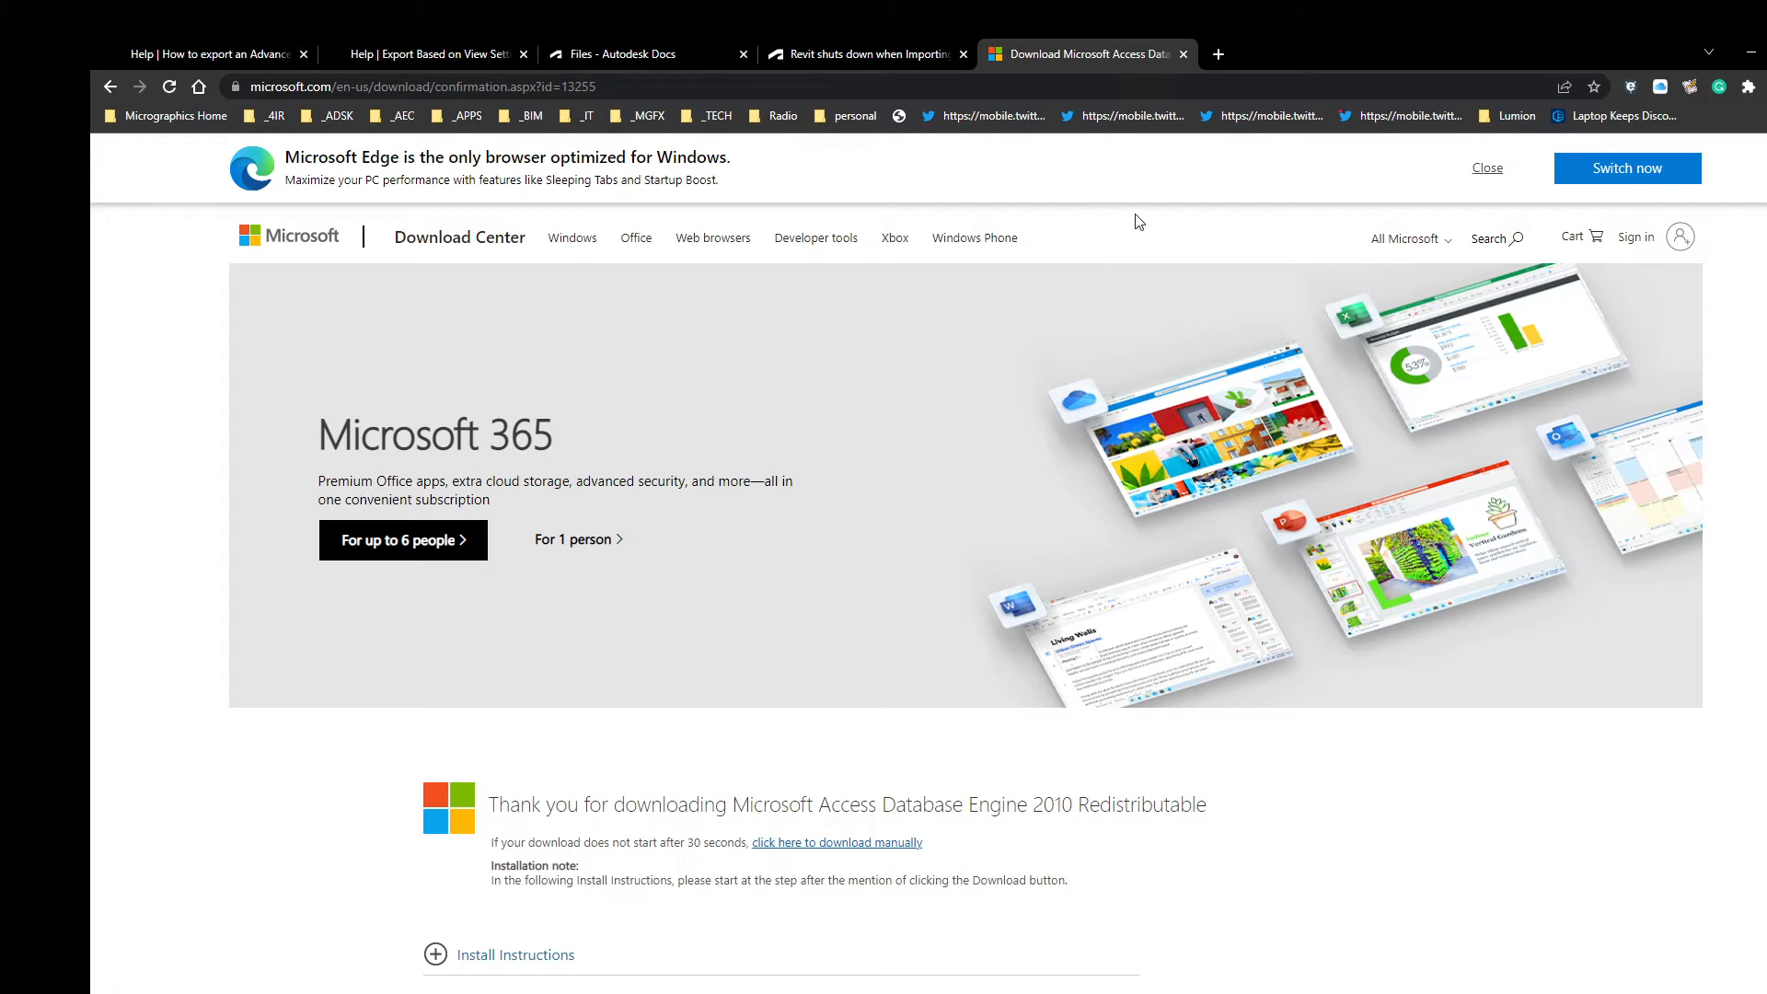
pyautogui.click(1184, 55)
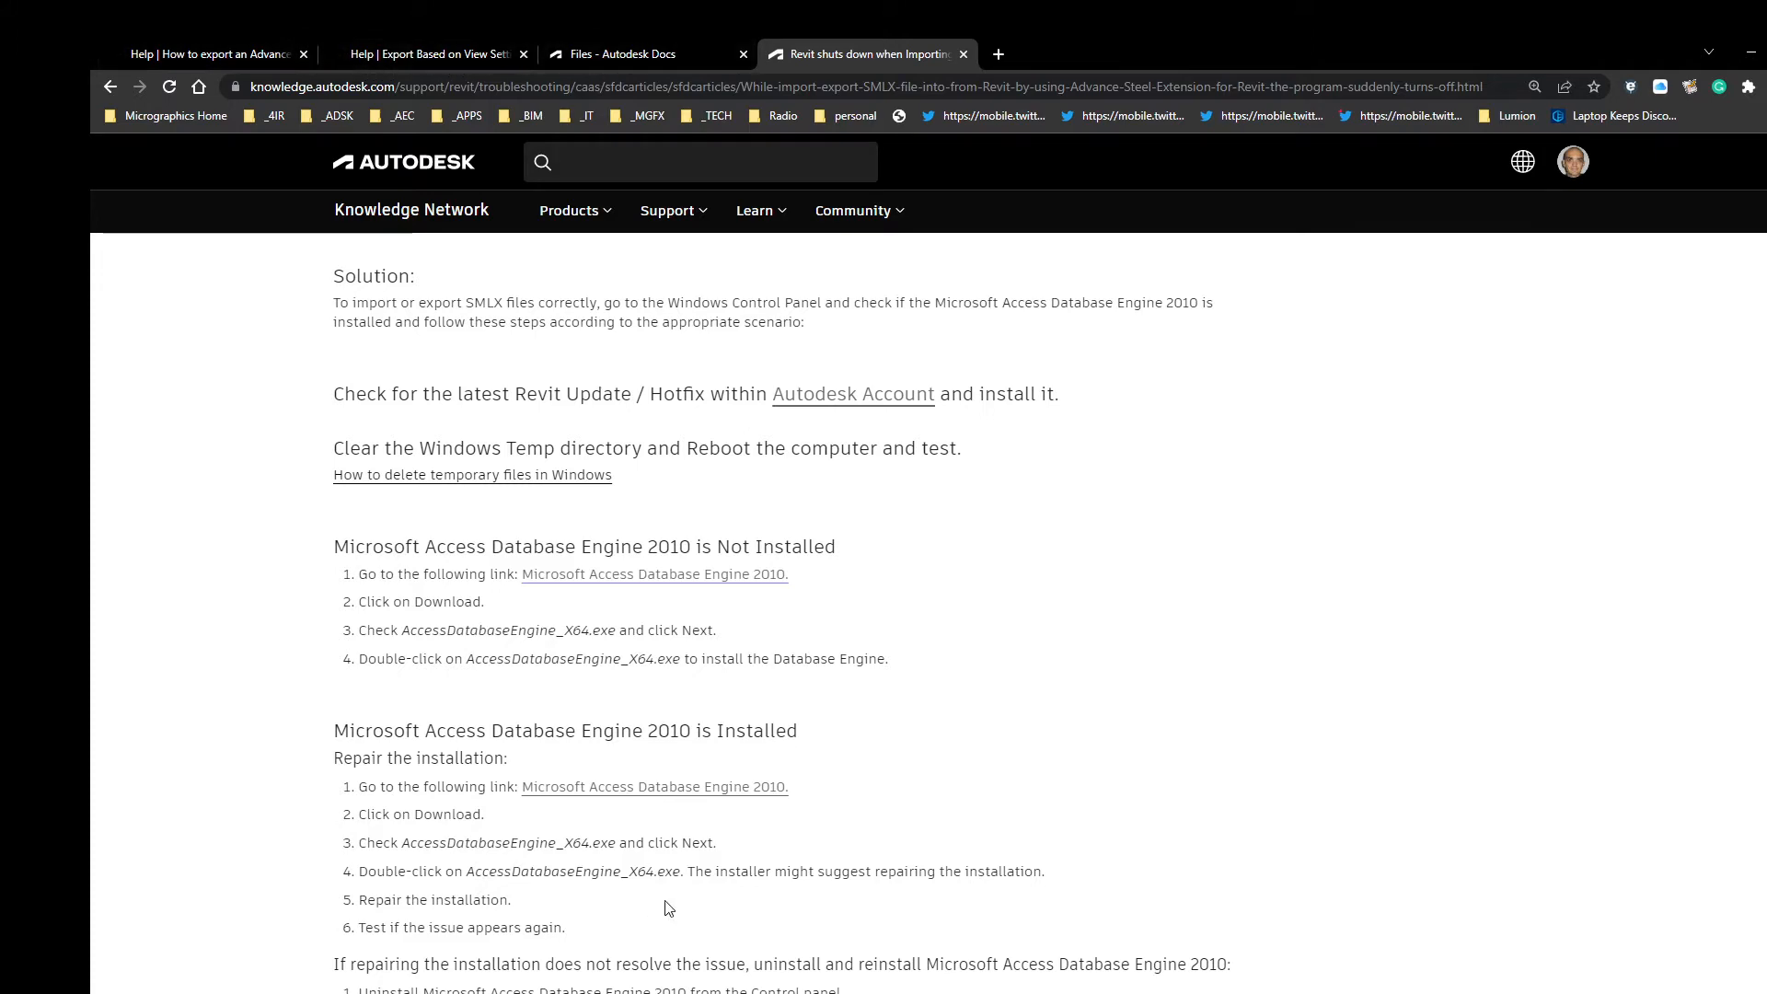
# Step: Find the open Autodesk Docs files page and check the folder for PaulWarehouse.smlx, widening the Name column
pyautogui.click(383, 964)
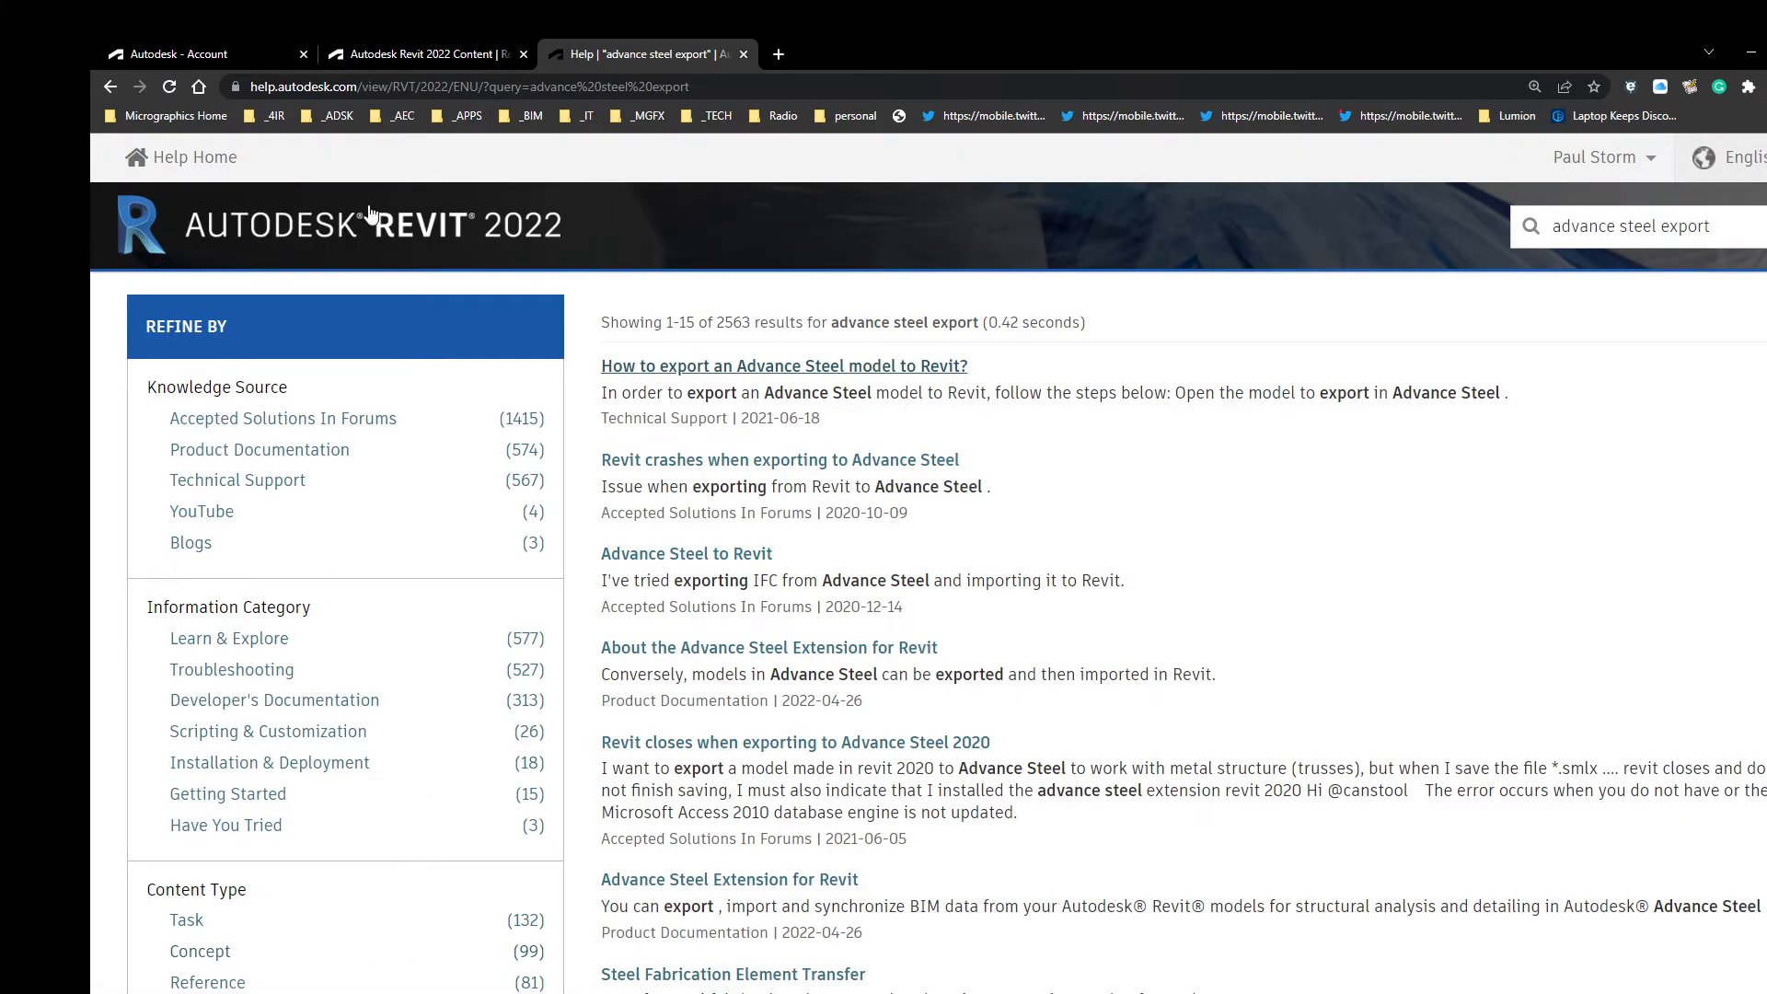
pyautogui.click(390, 46)
pyautogui.click(213, 59)
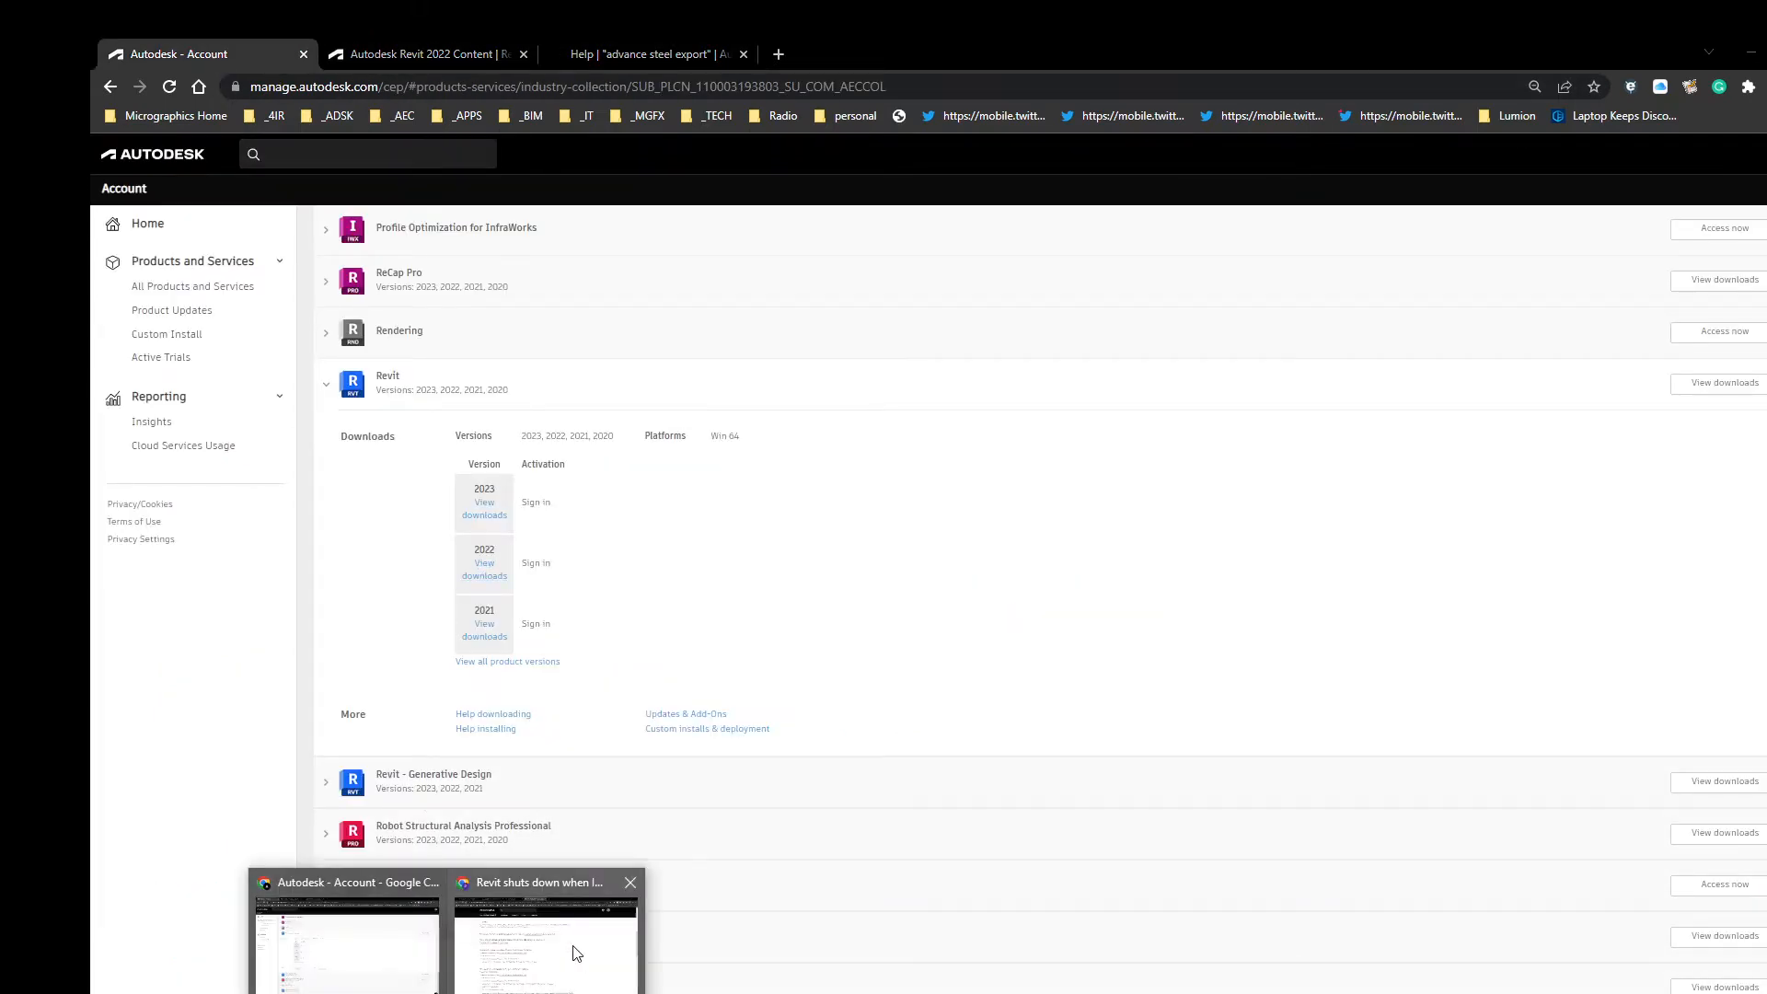
pyautogui.click(538, 923)
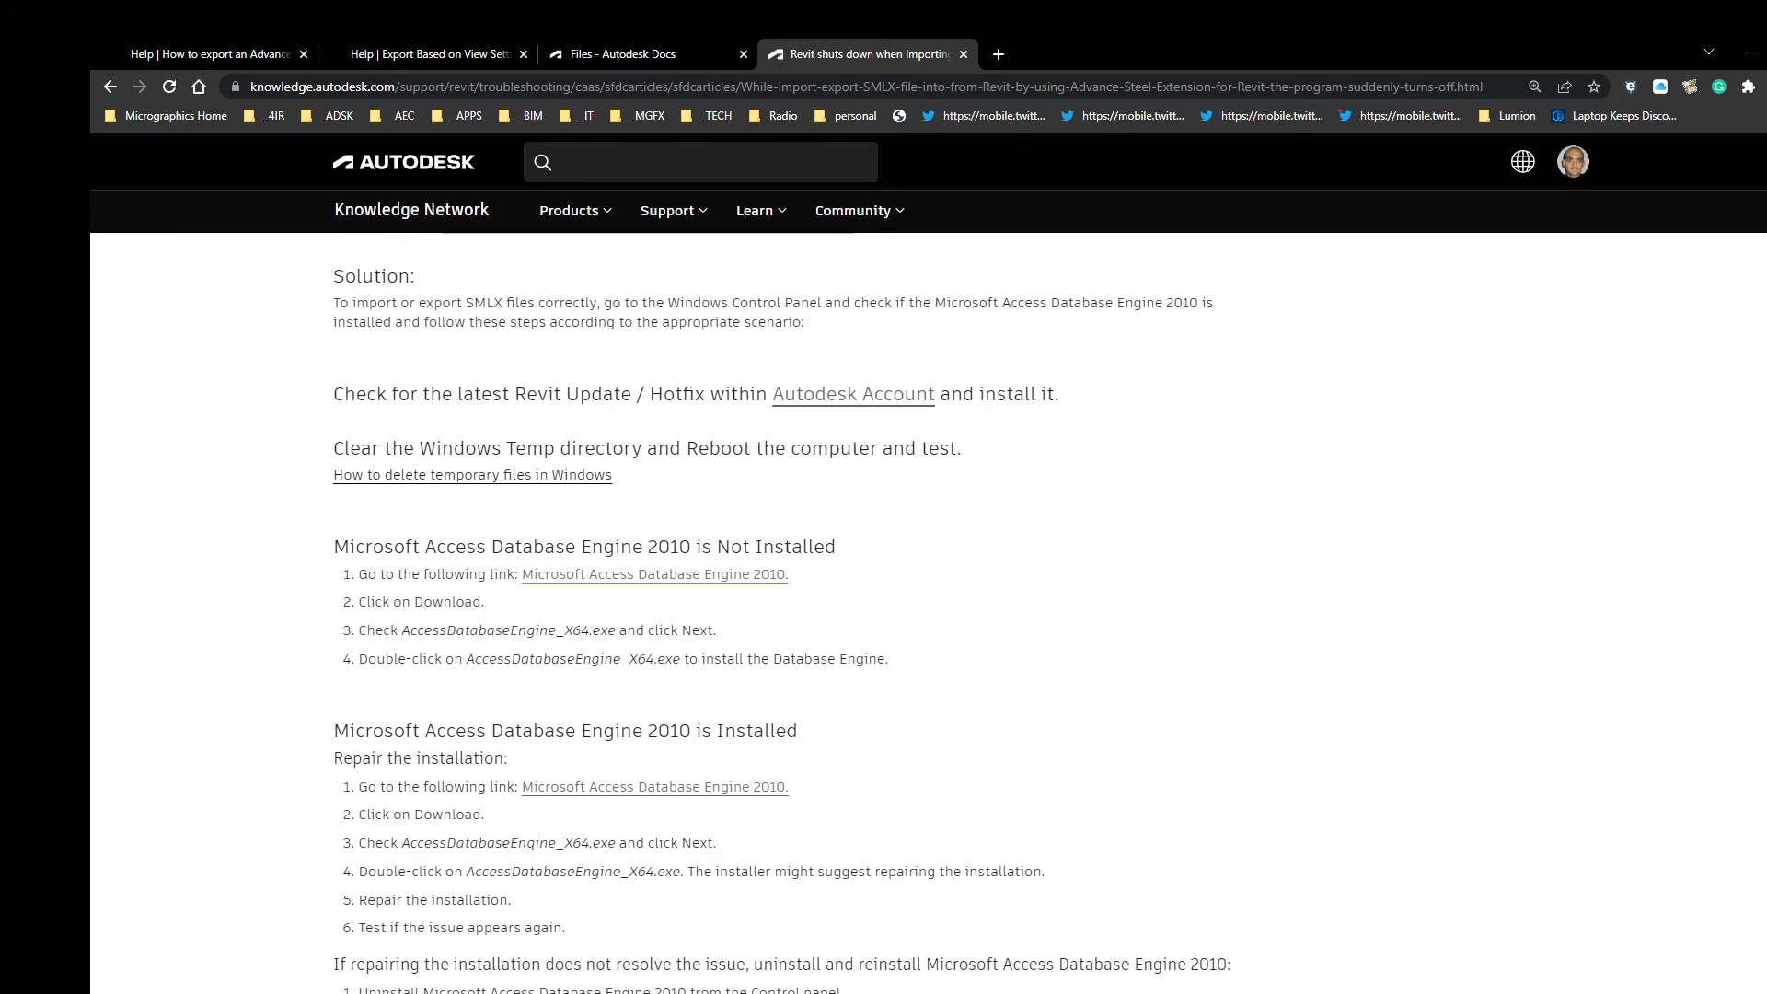
pyautogui.moveTo(446, 993)
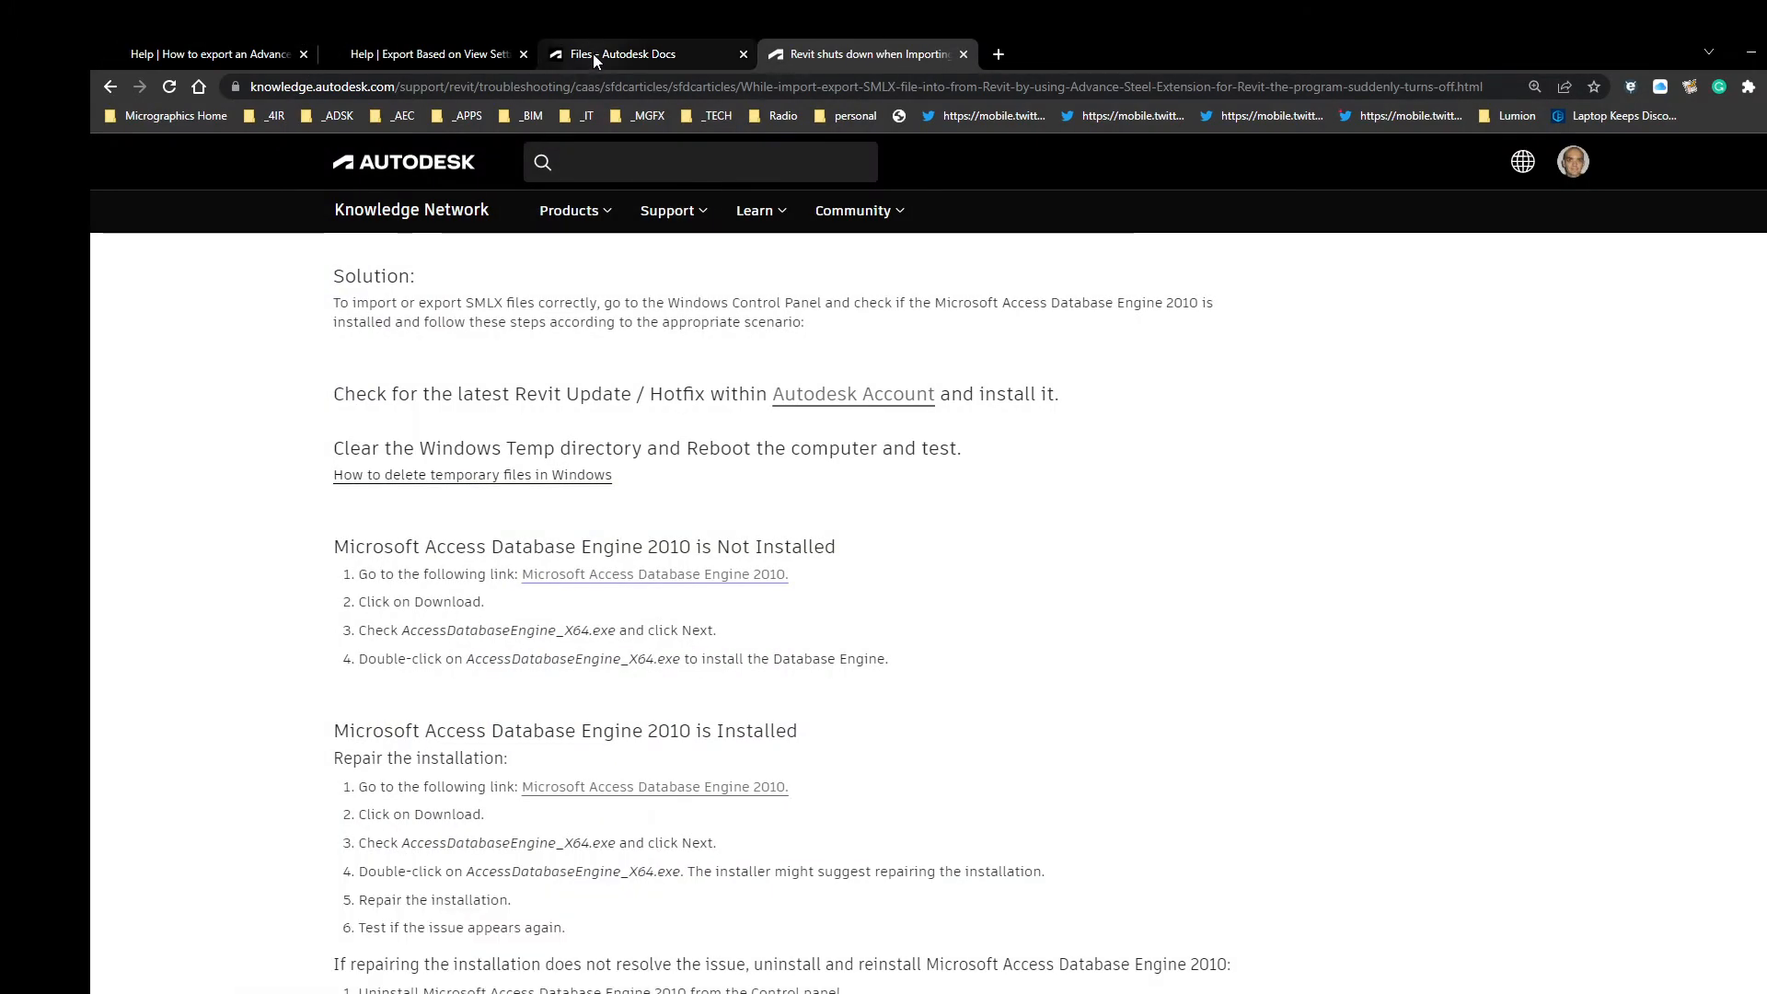
pyautogui.click(593, 54)
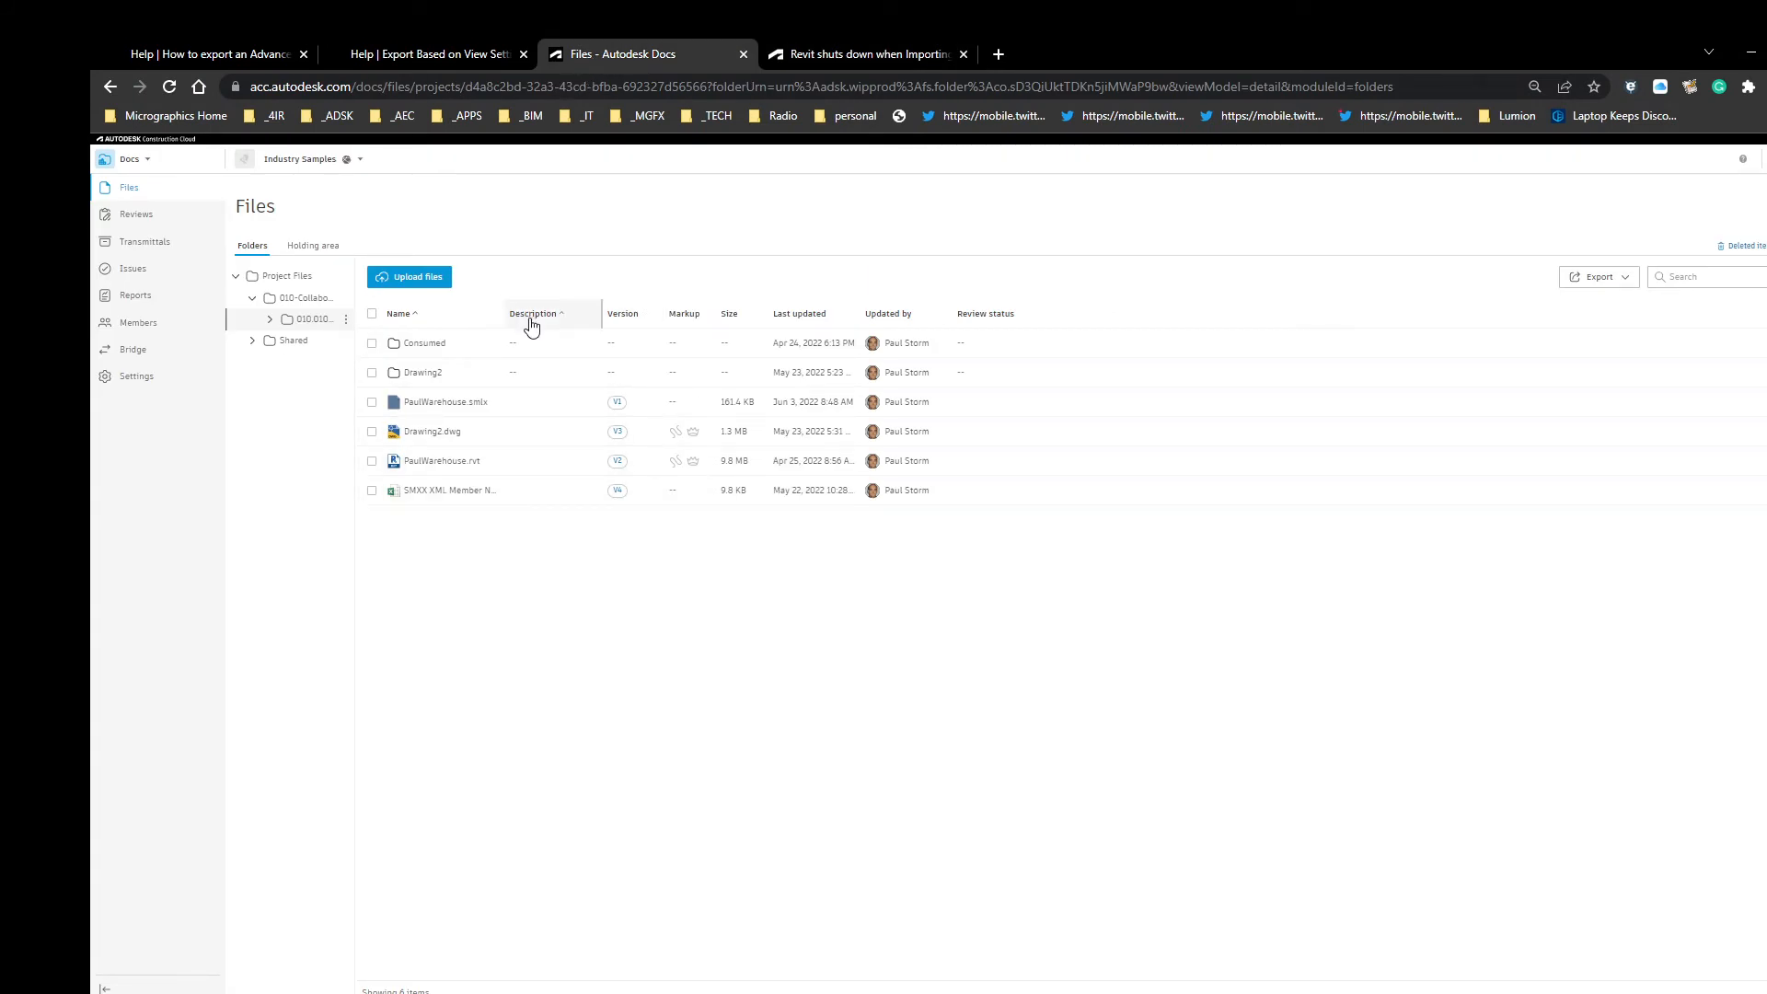
pyautogui.moveTo(504, 313); pyautogui.dragTo(682, 313)
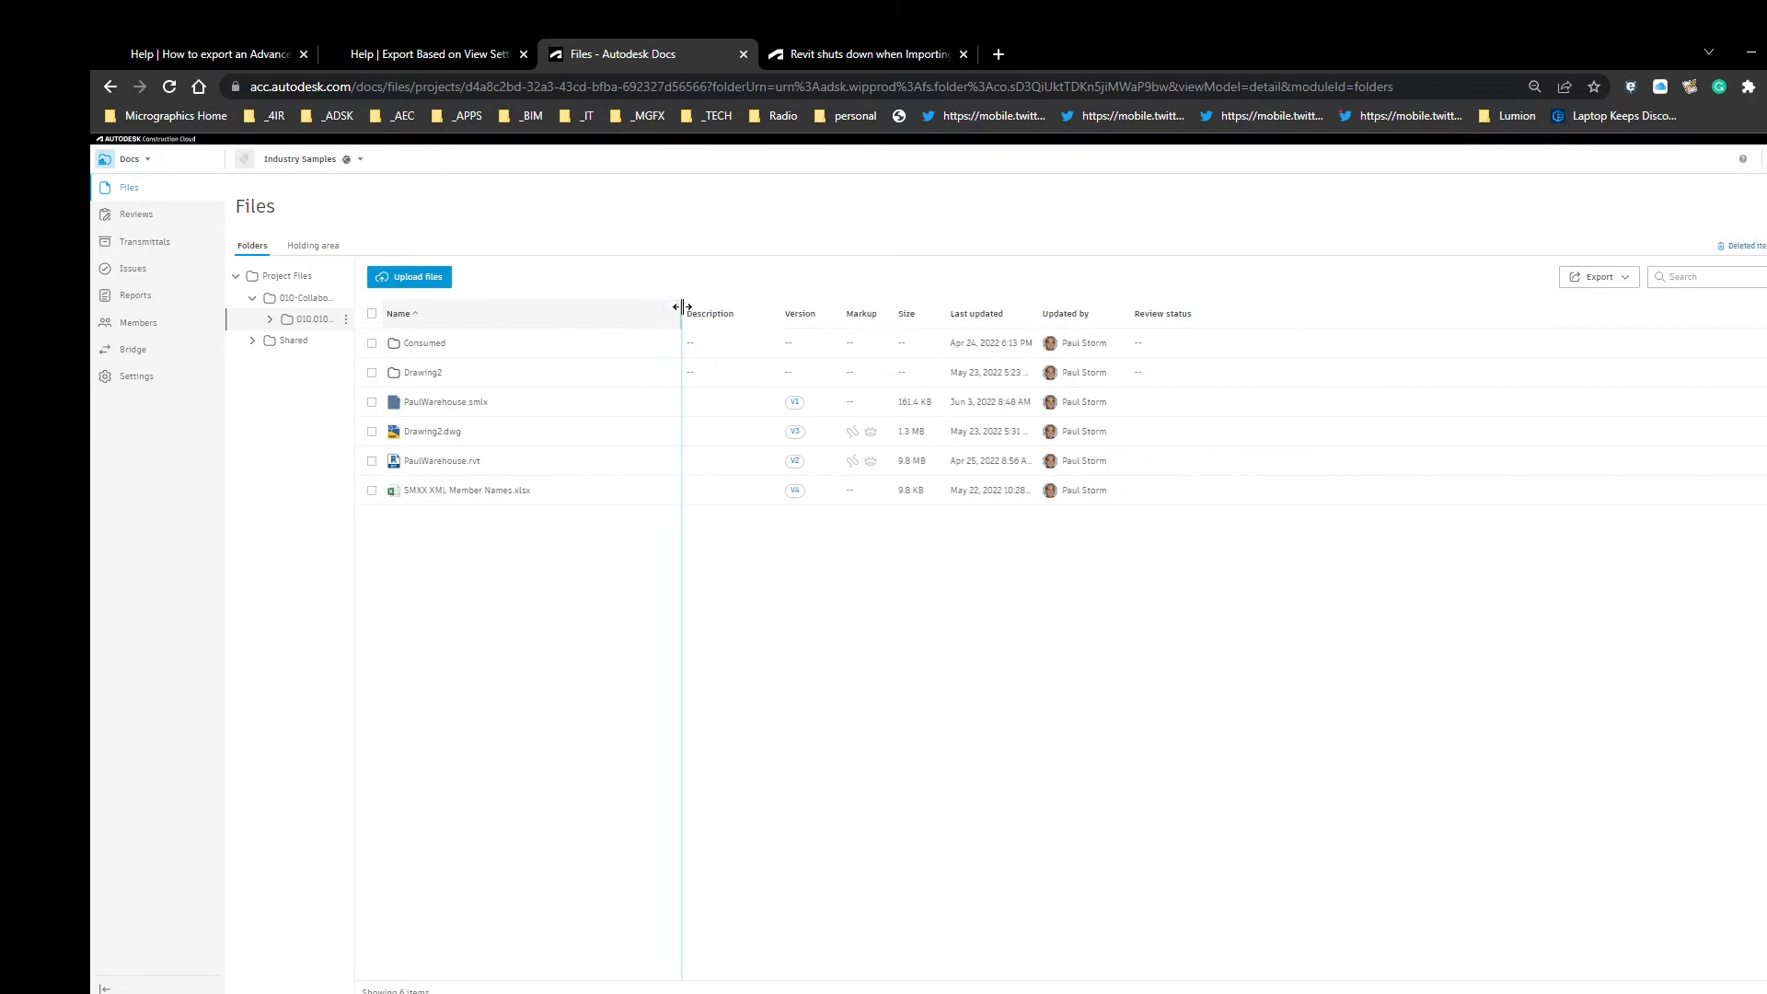
# Step: Examine the PaulWarehouse.smlx and PaulWarehouse.rvt entries in the folder's file list
pyautogui.click(445, 400)
pyautogui.press('ctrl')
pyautogui.press('ctrl')
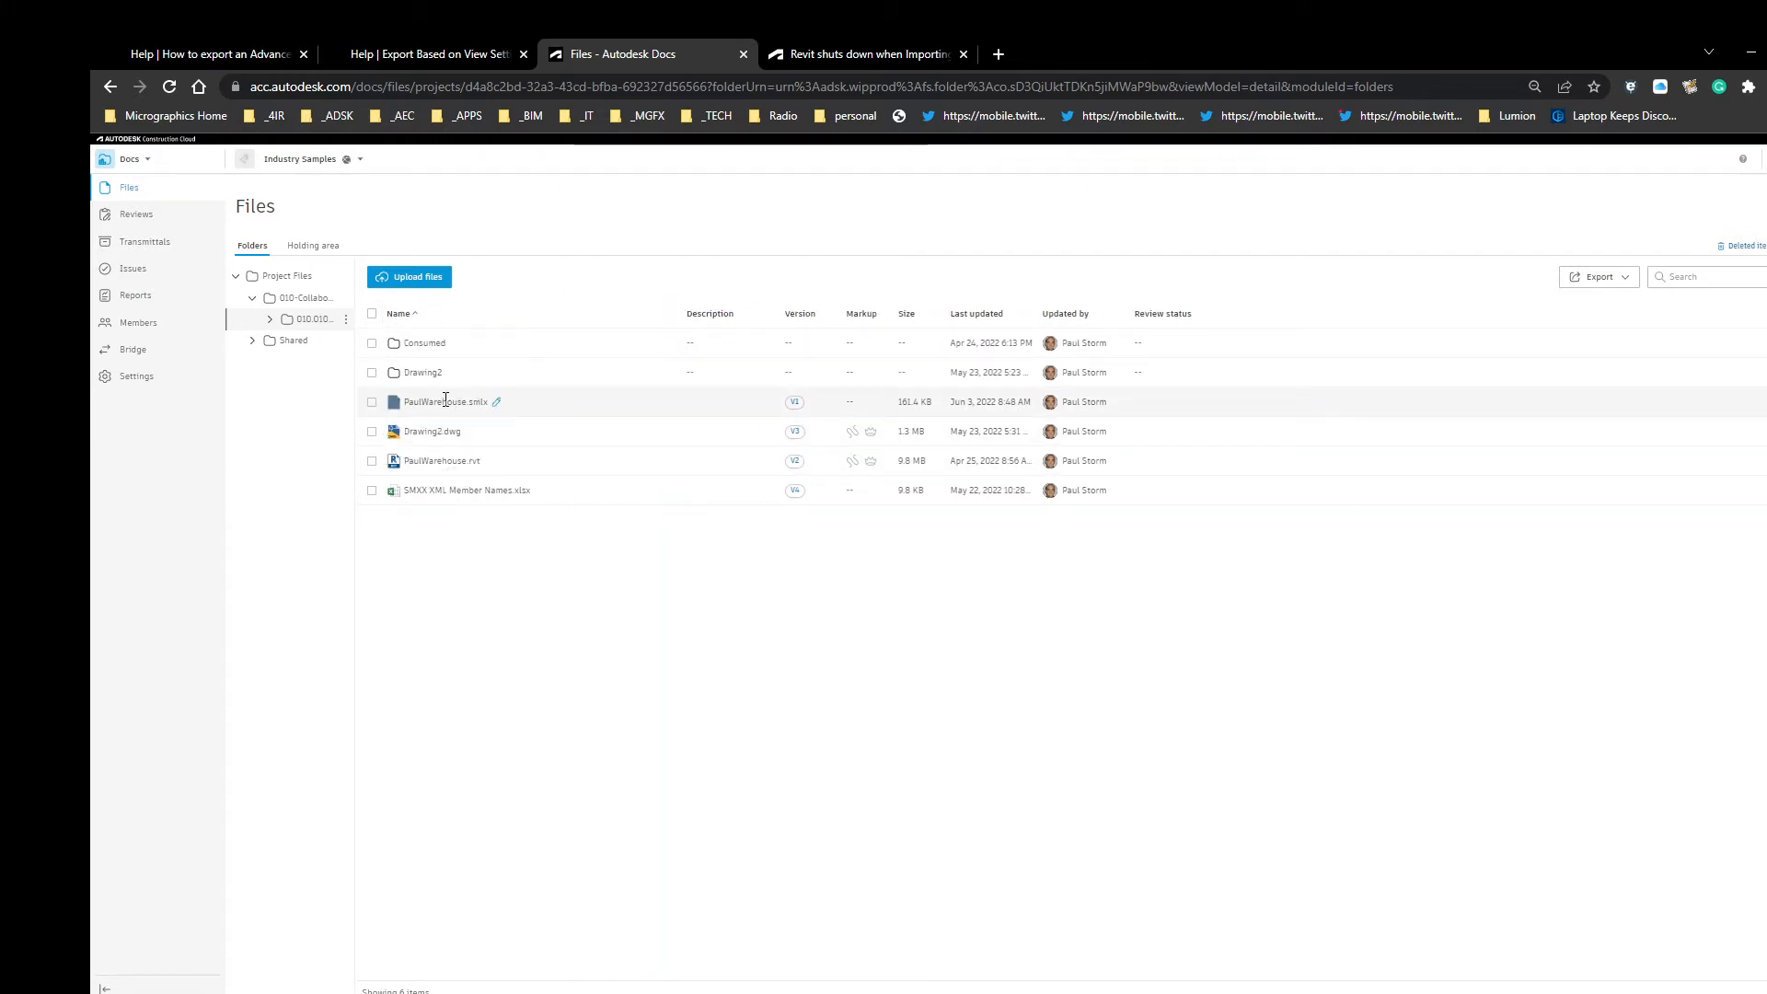
pyautogui.press('ctrl')
pyautogui.press('ctrl')
pyautogui.press('ctrl')
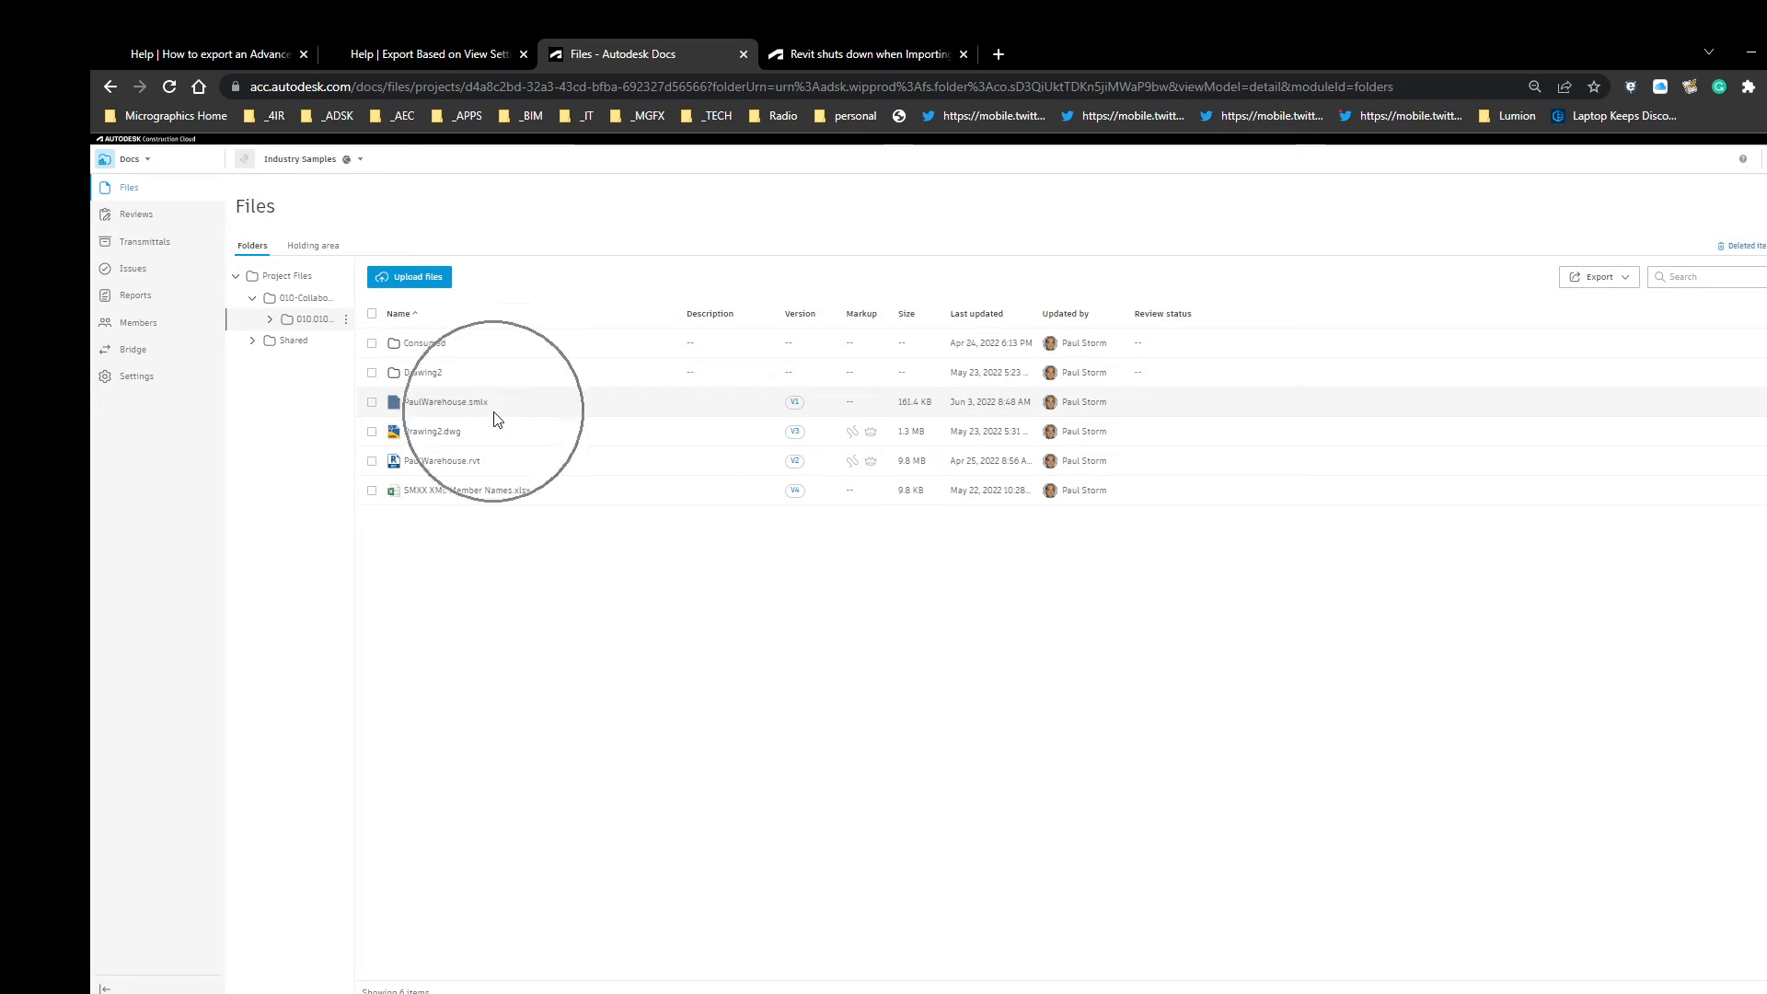
pyautogui.press('ctrl')
pyautogui.press('ctrl')
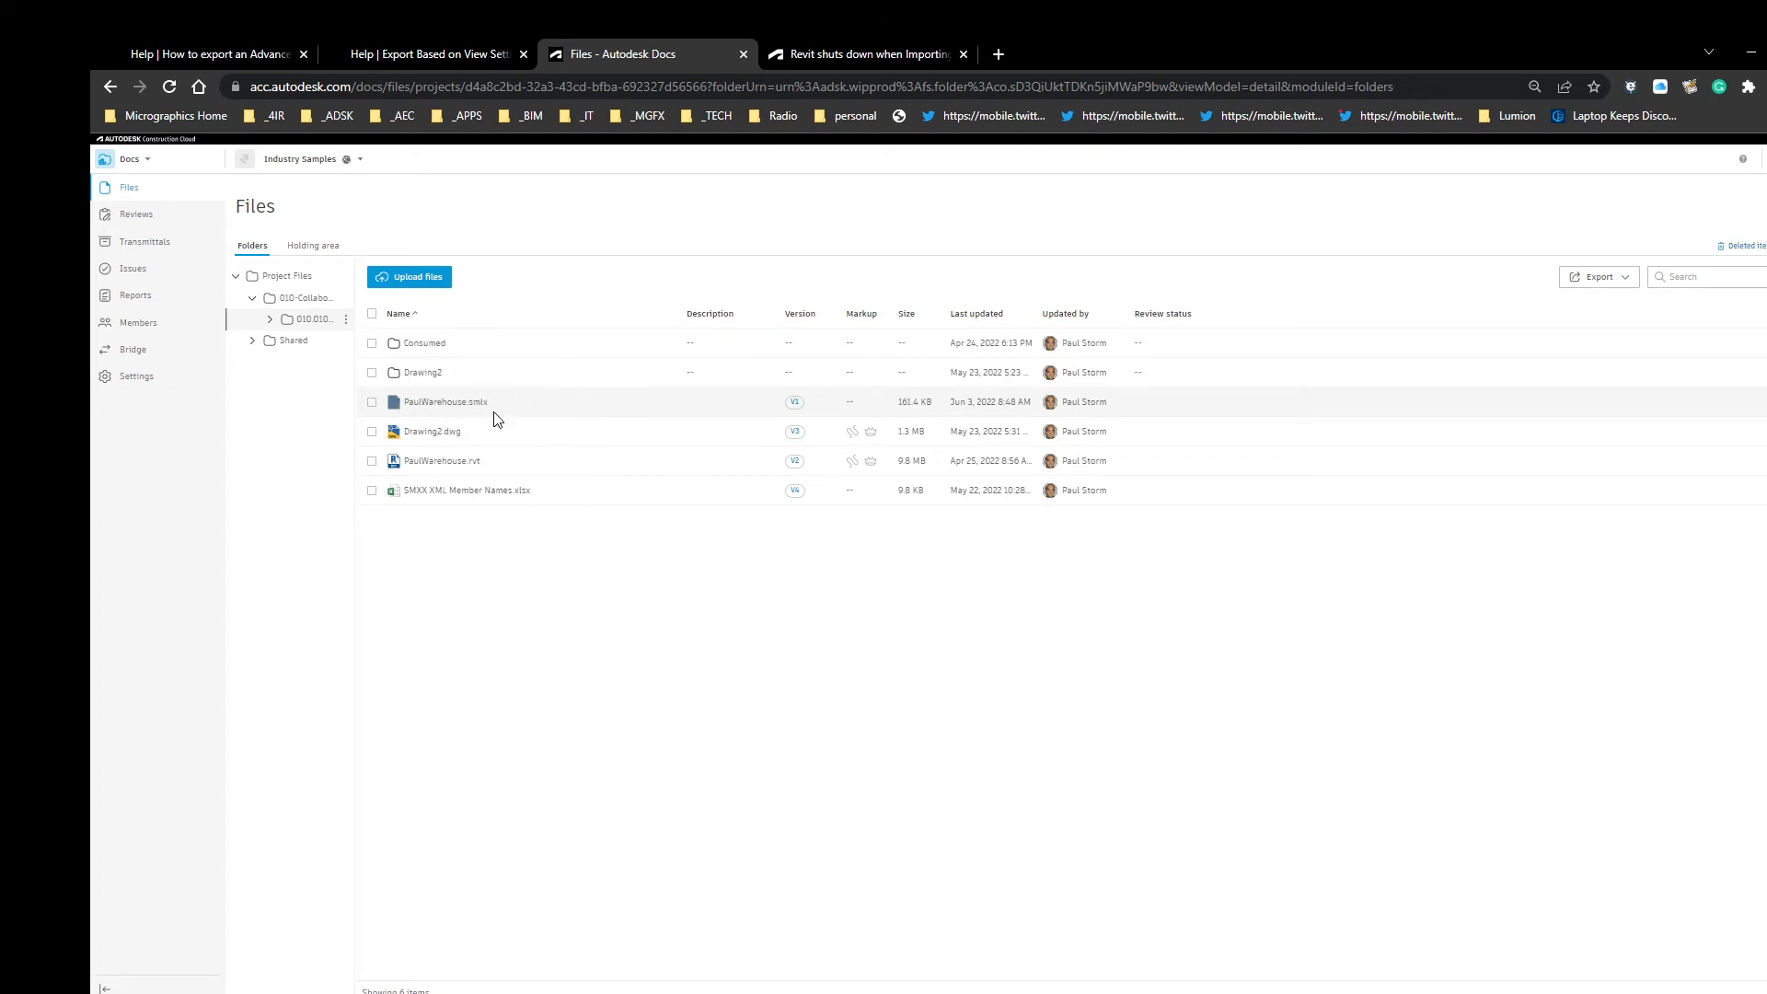
pyautogui.click(455, 467)
pyautogui.press('ctrl')
pyautogui.press('ctrl')
pyautogui.press('ctrl')
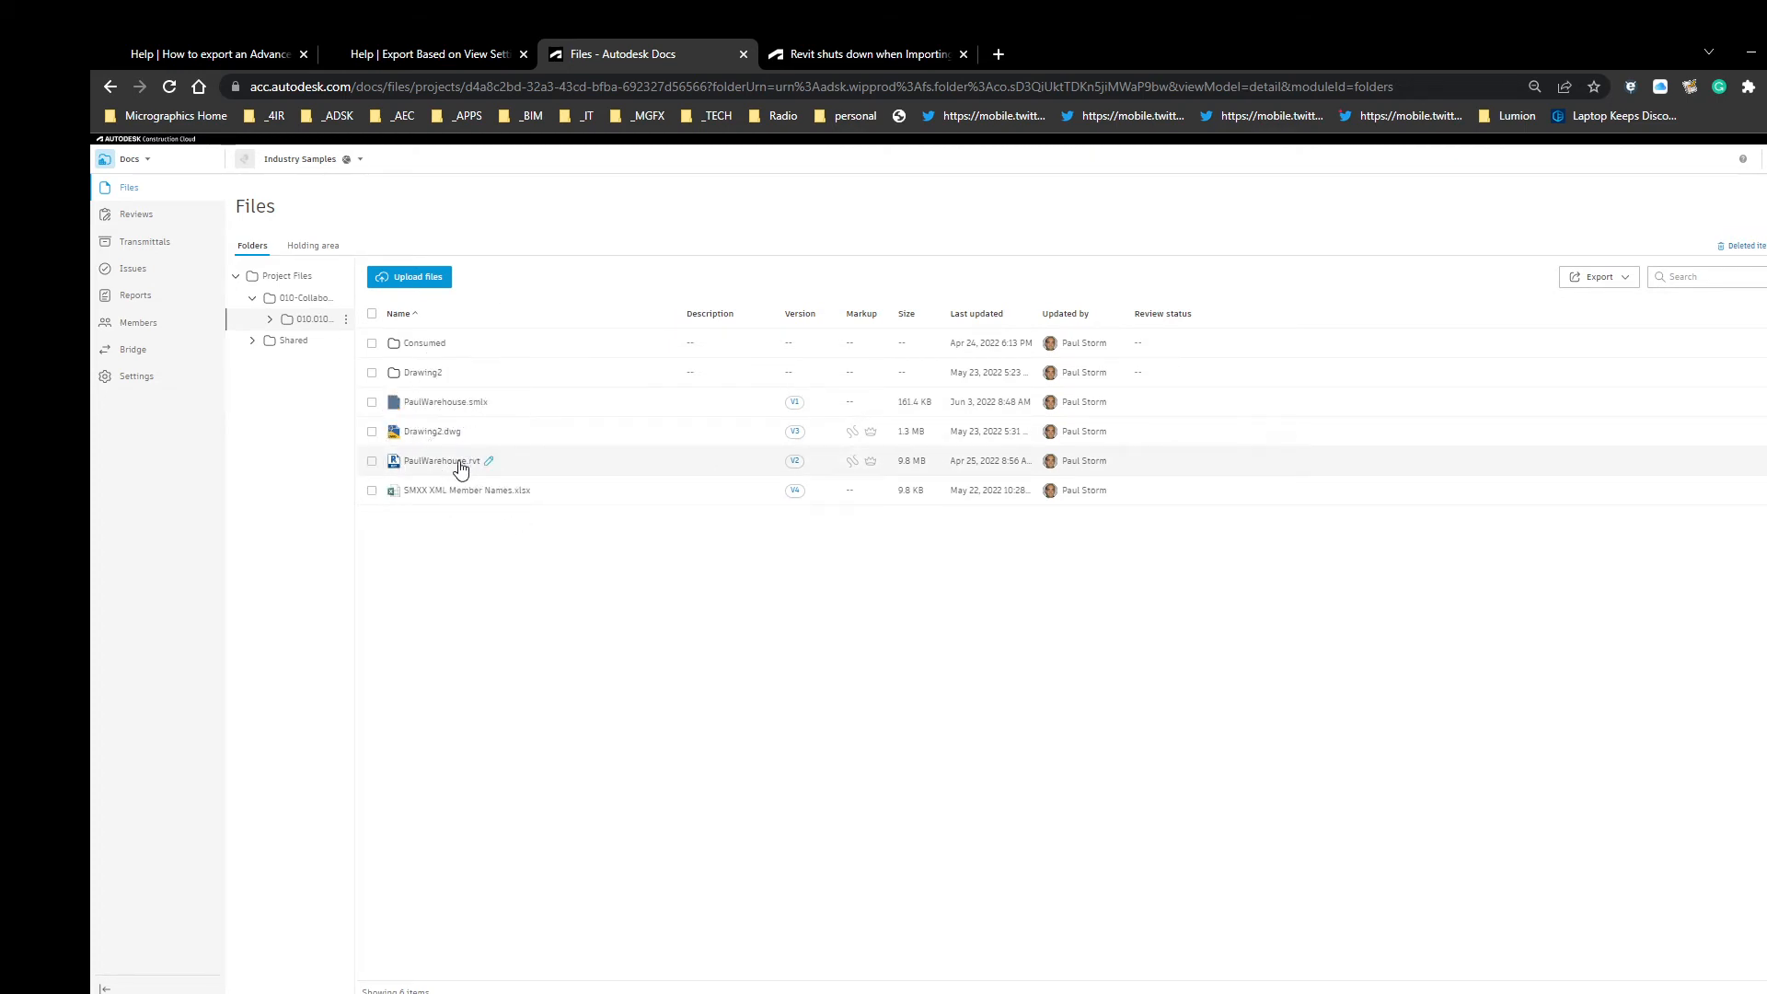
pyautogui.press('ctrl')
pyautogui.press('ctrl')
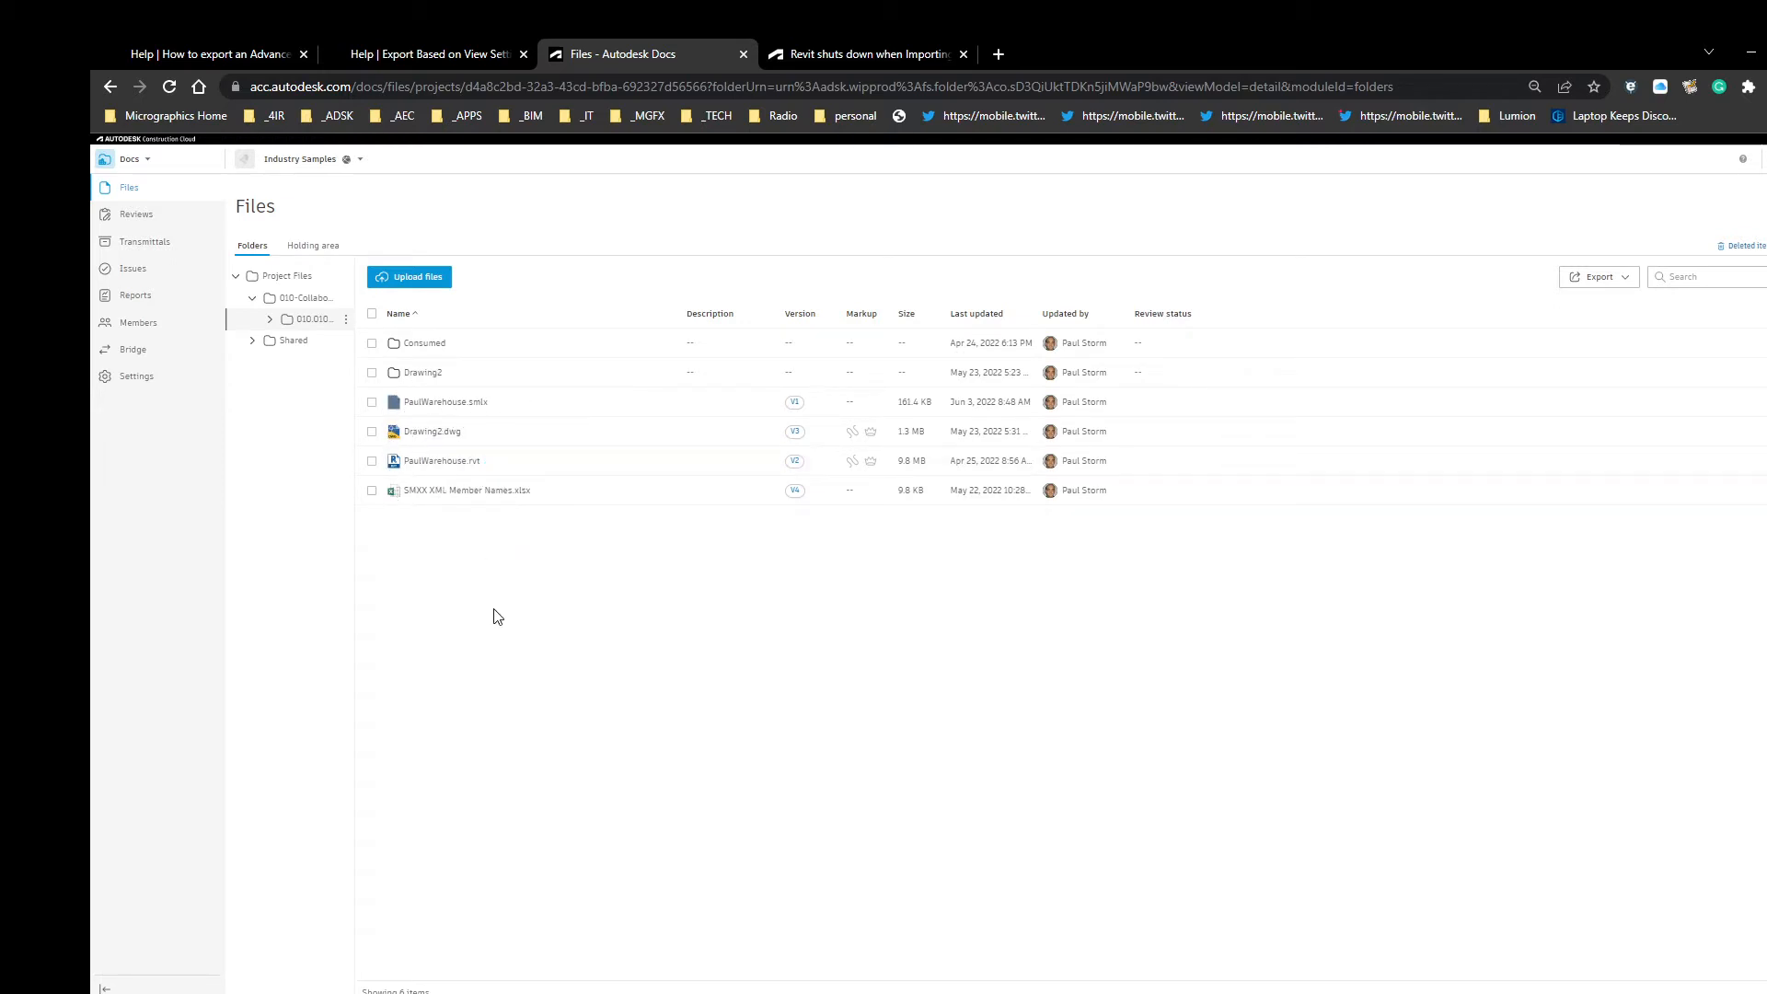
pyautogui.press('ctrl')
pyautogui.press('ctrl')
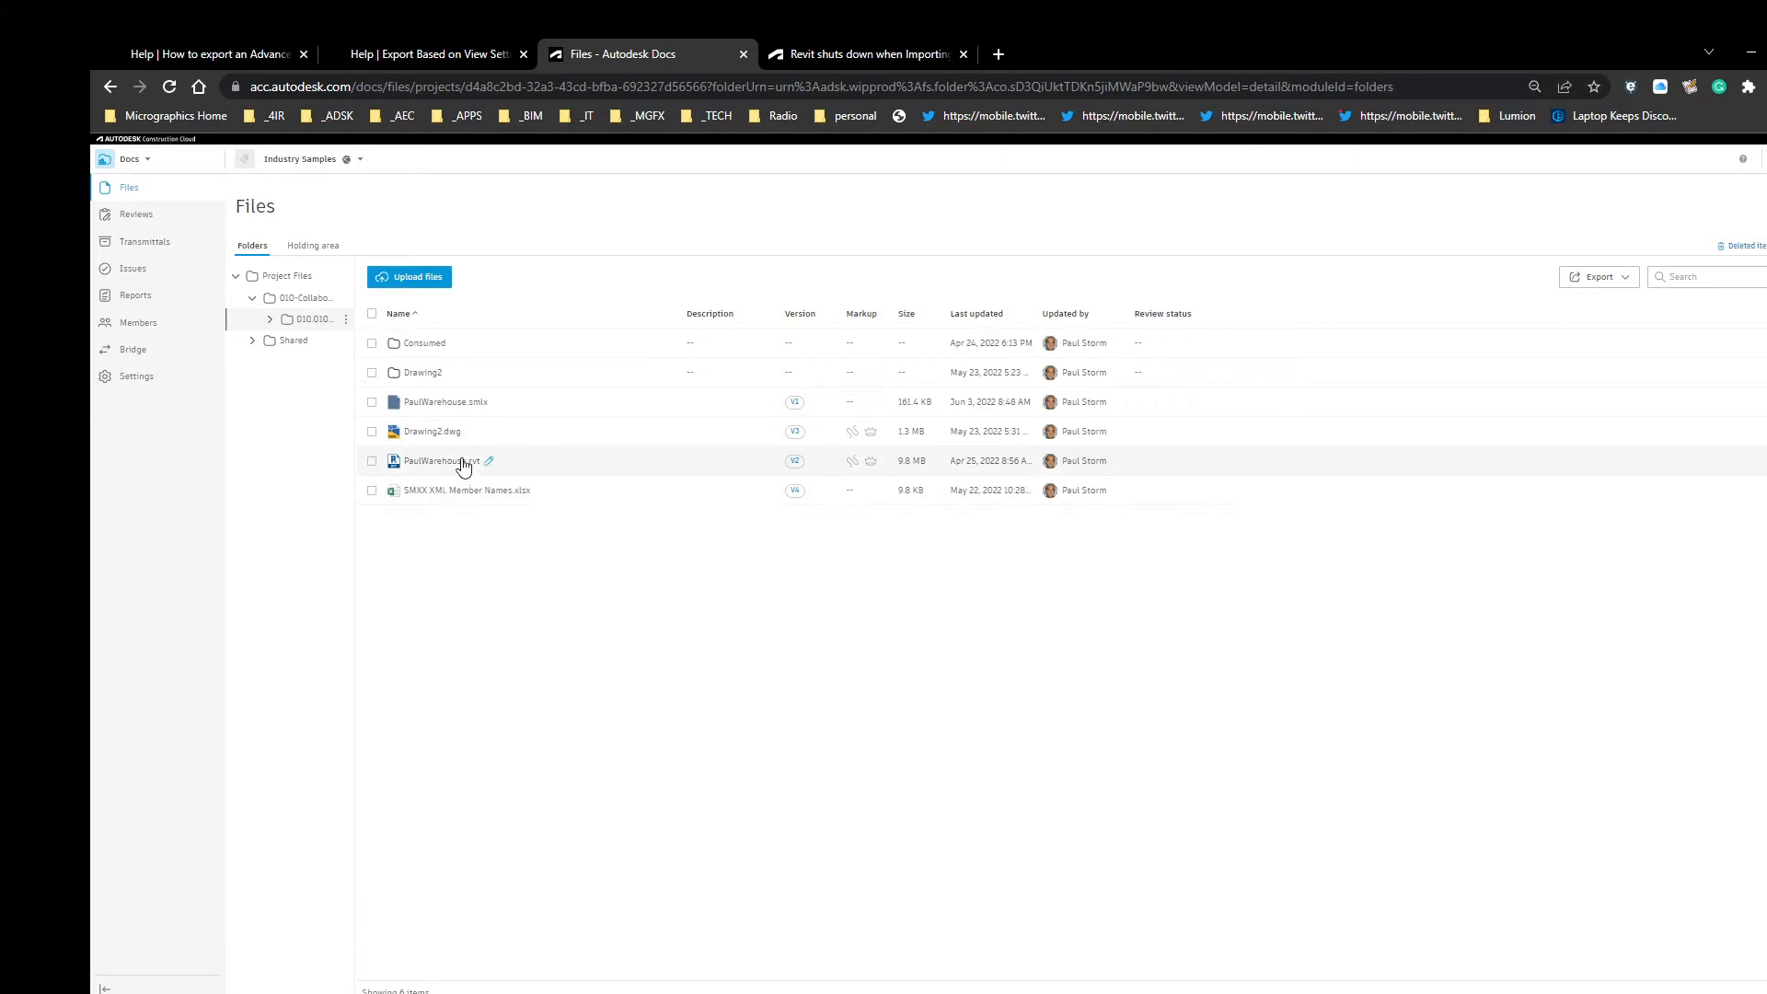
pyautogui.press('ctrl')
pyautogui.press('ctrl')
pyautogui.press('ctrl')
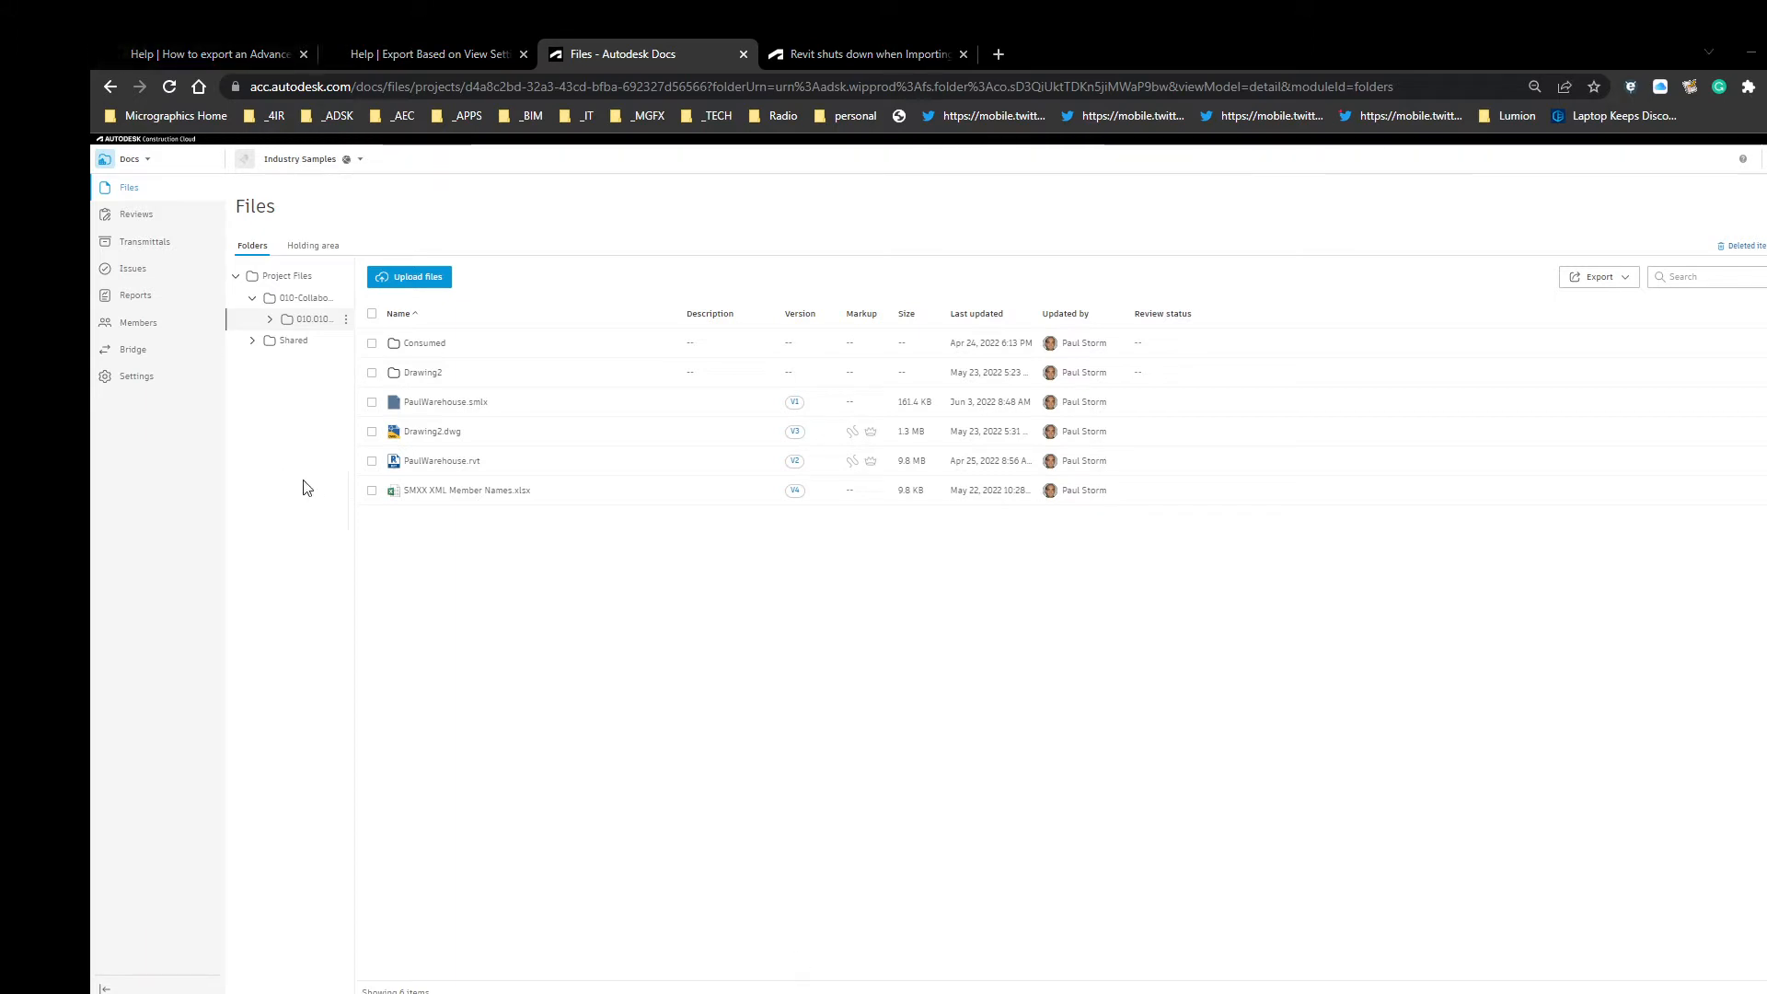
pyautogui.click(449, 408)
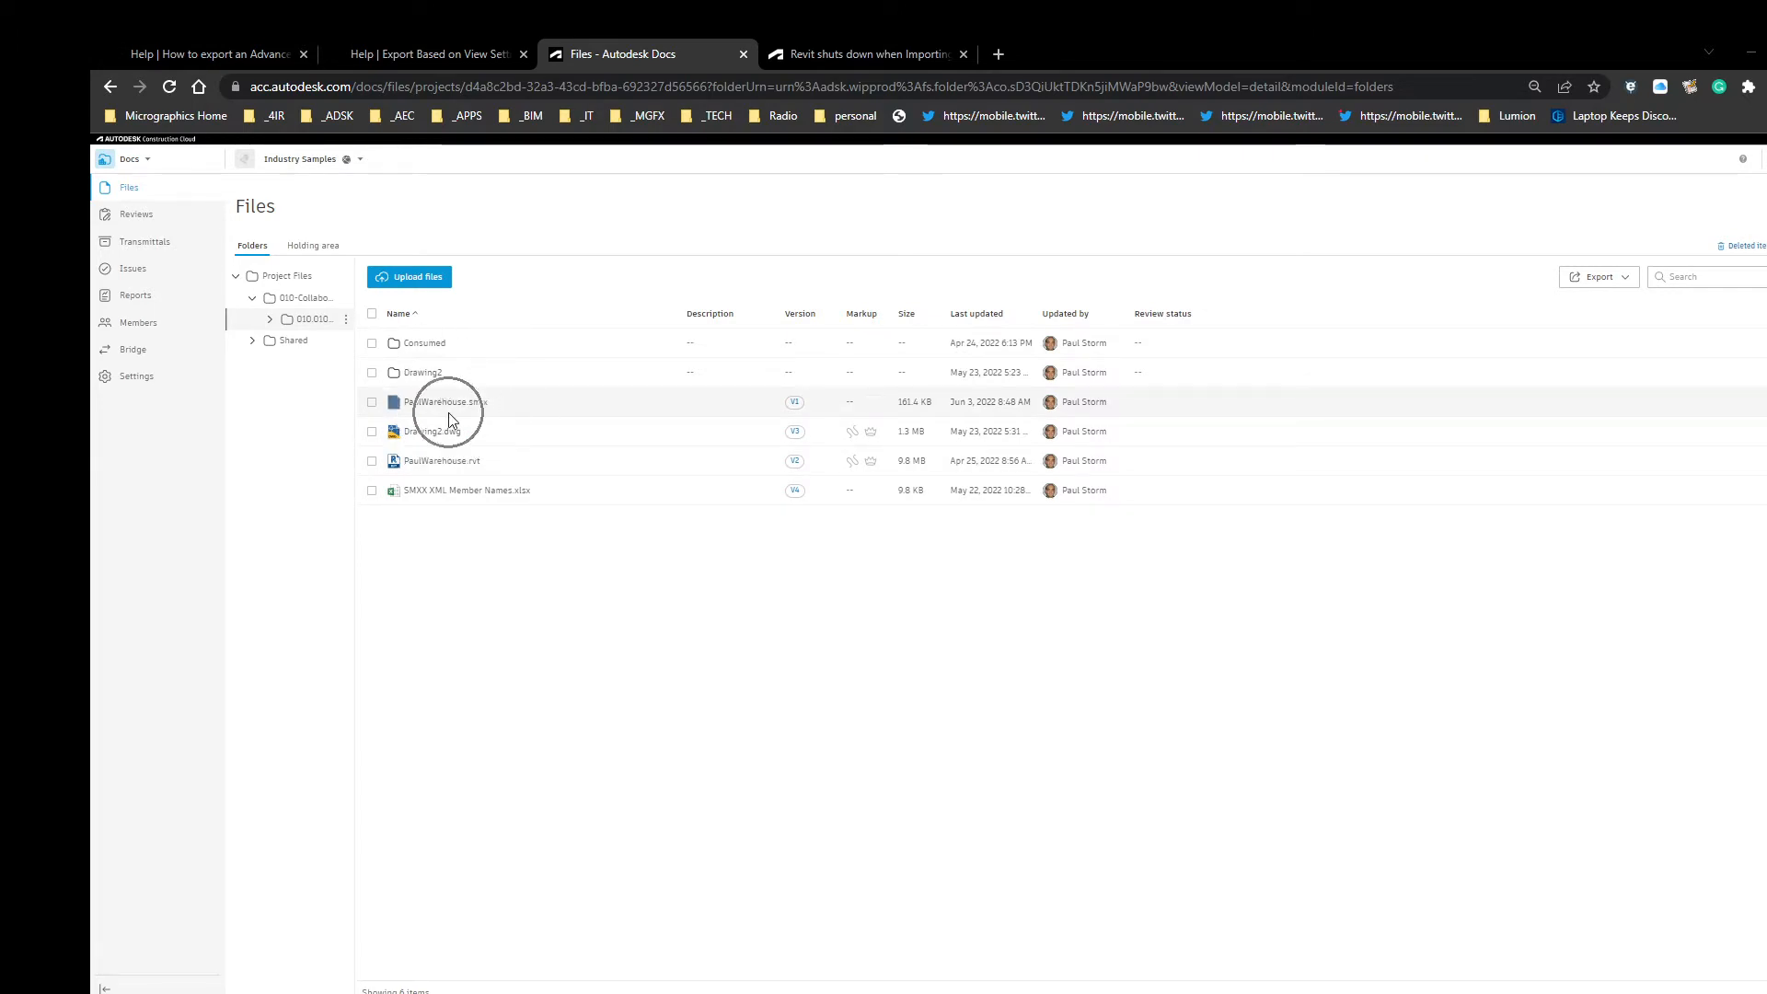
# Step: Switch to a new maximized File Explorer window and open the Autodesk Docs drive under This PC
pyautogui.moveTo(671, 970)
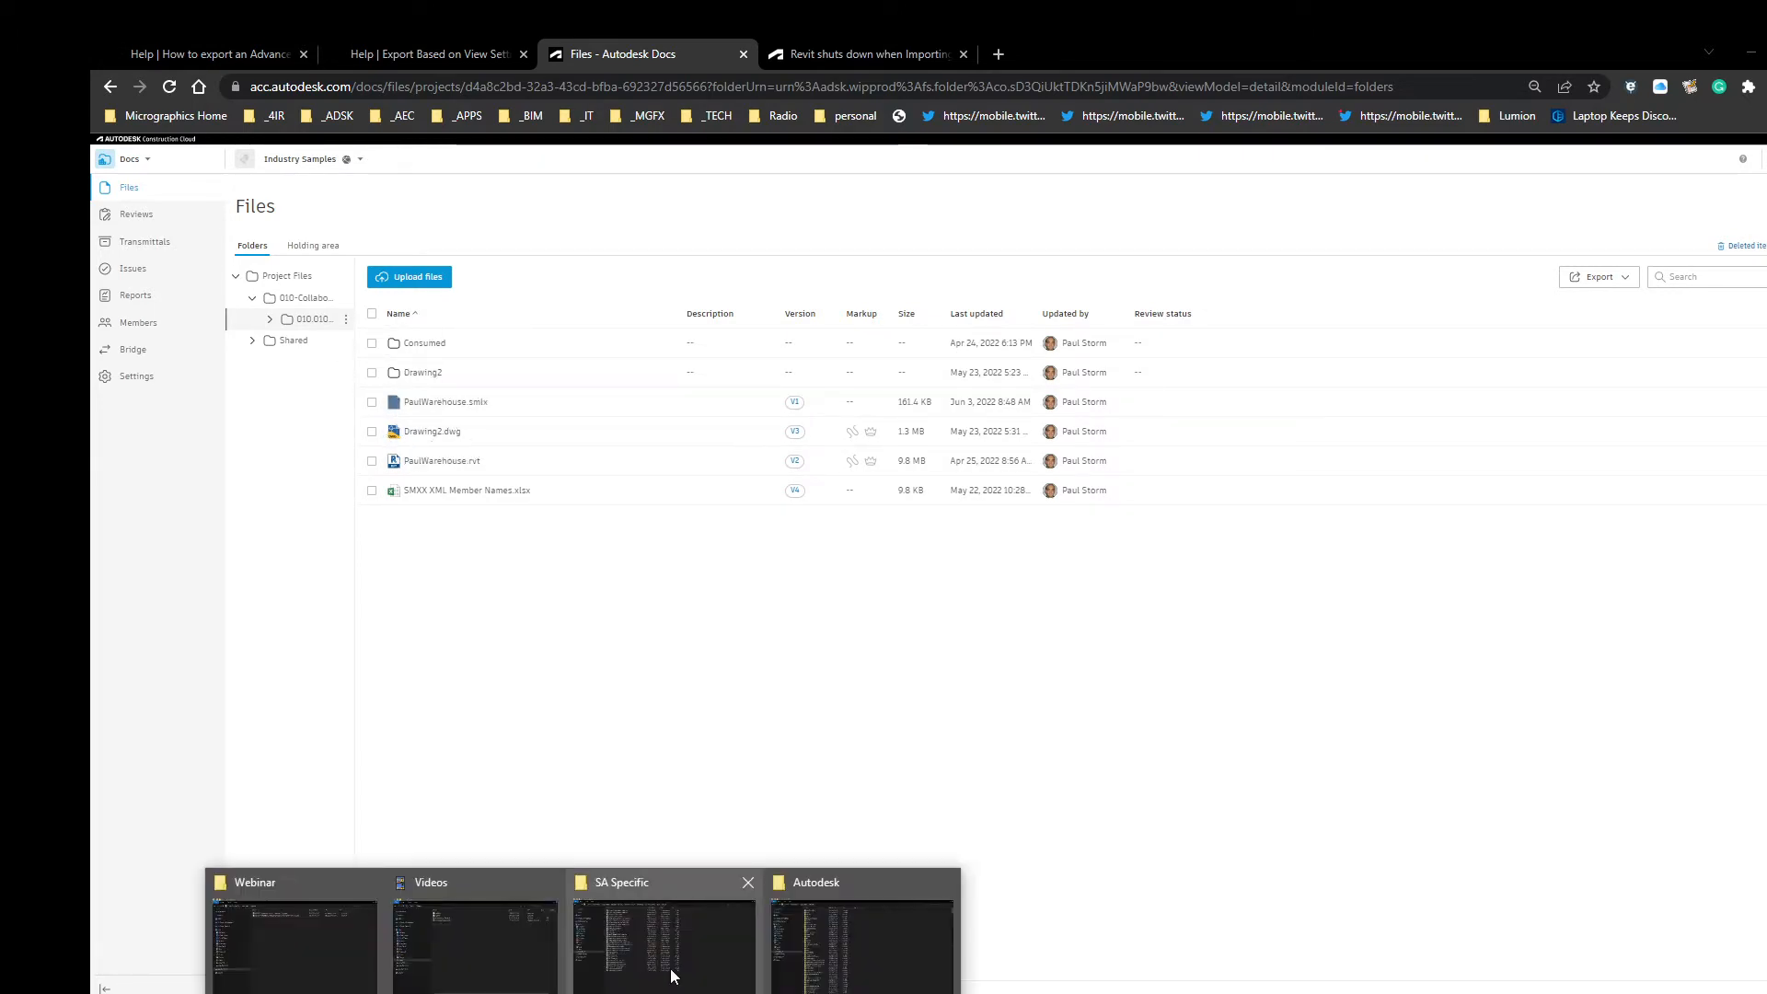
pyautogui.click(898, 937)
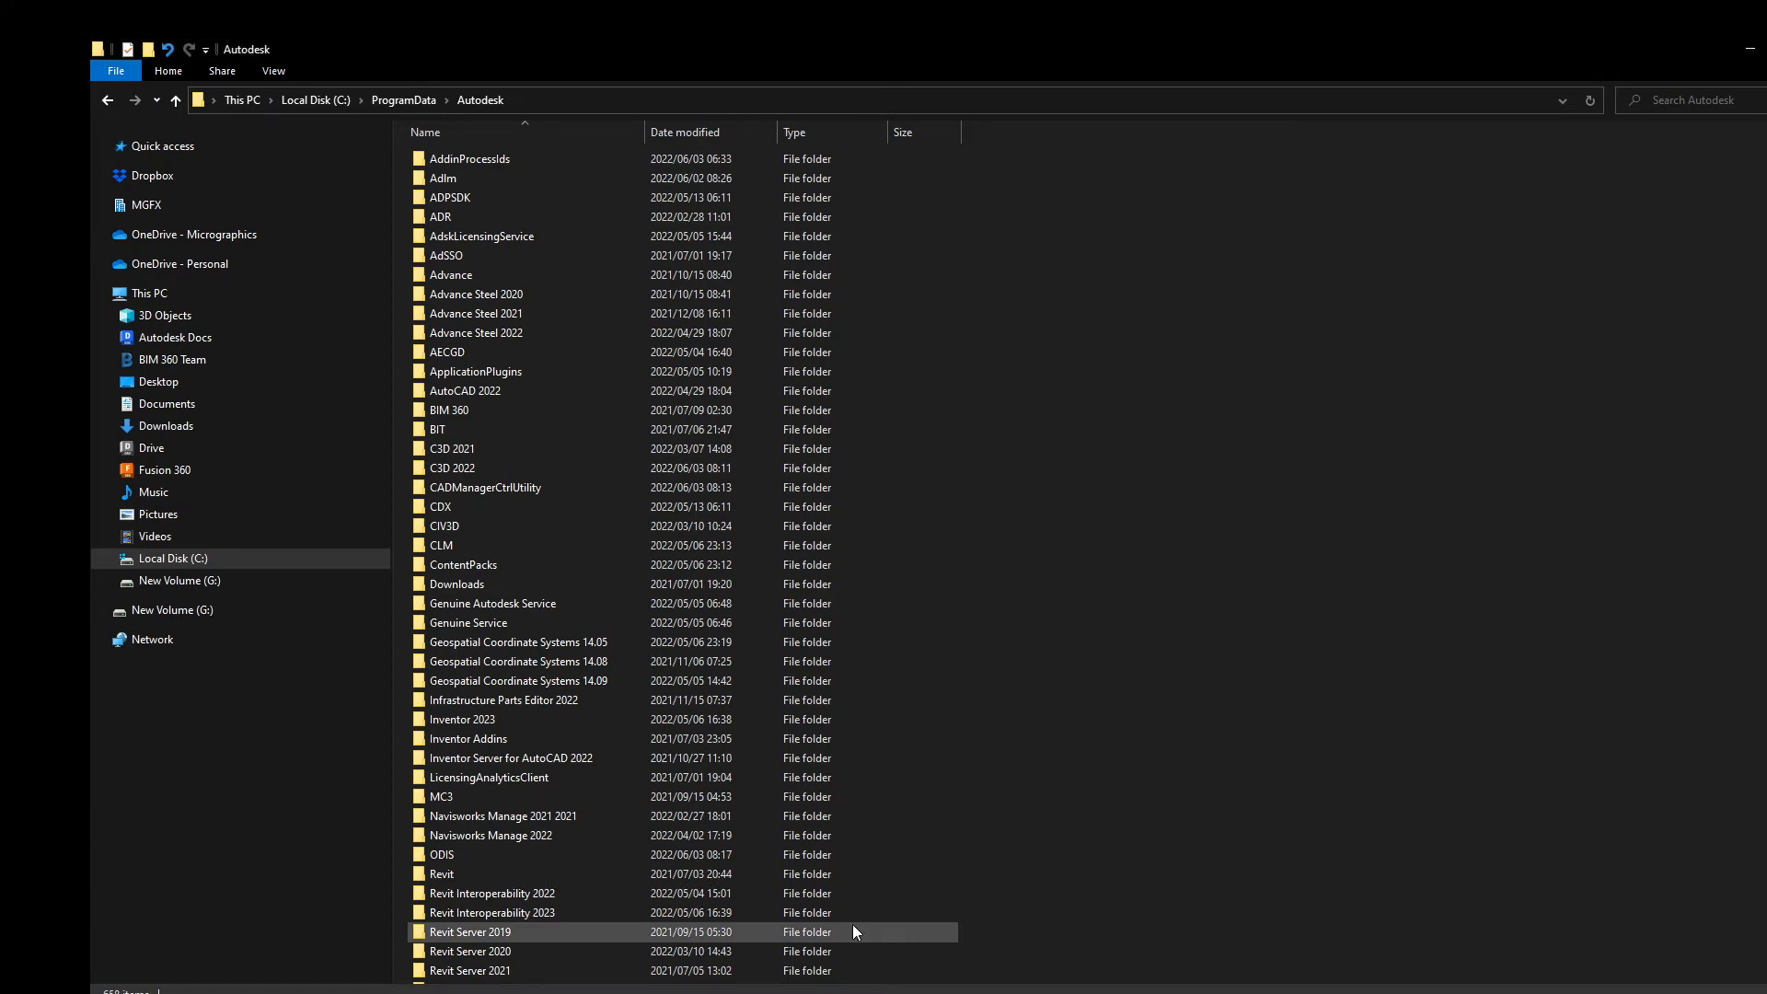
pyautogui.click(671, 993)
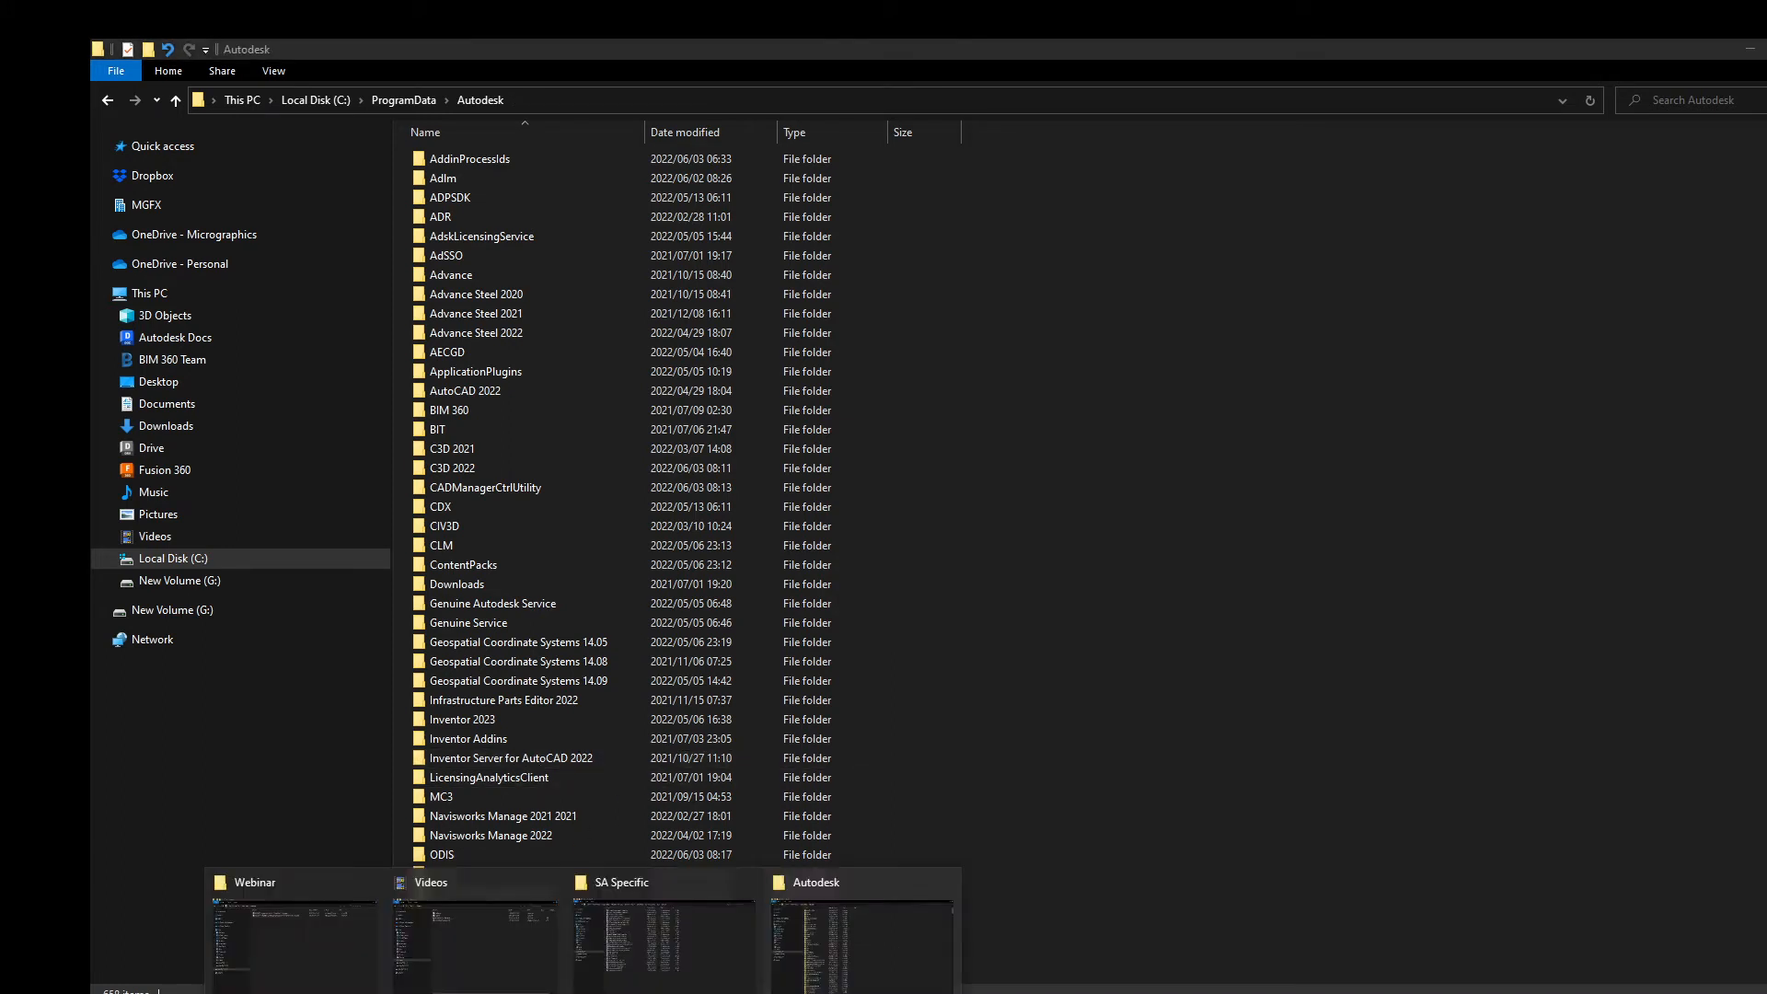
pyautogui.rightClick(583, 989)
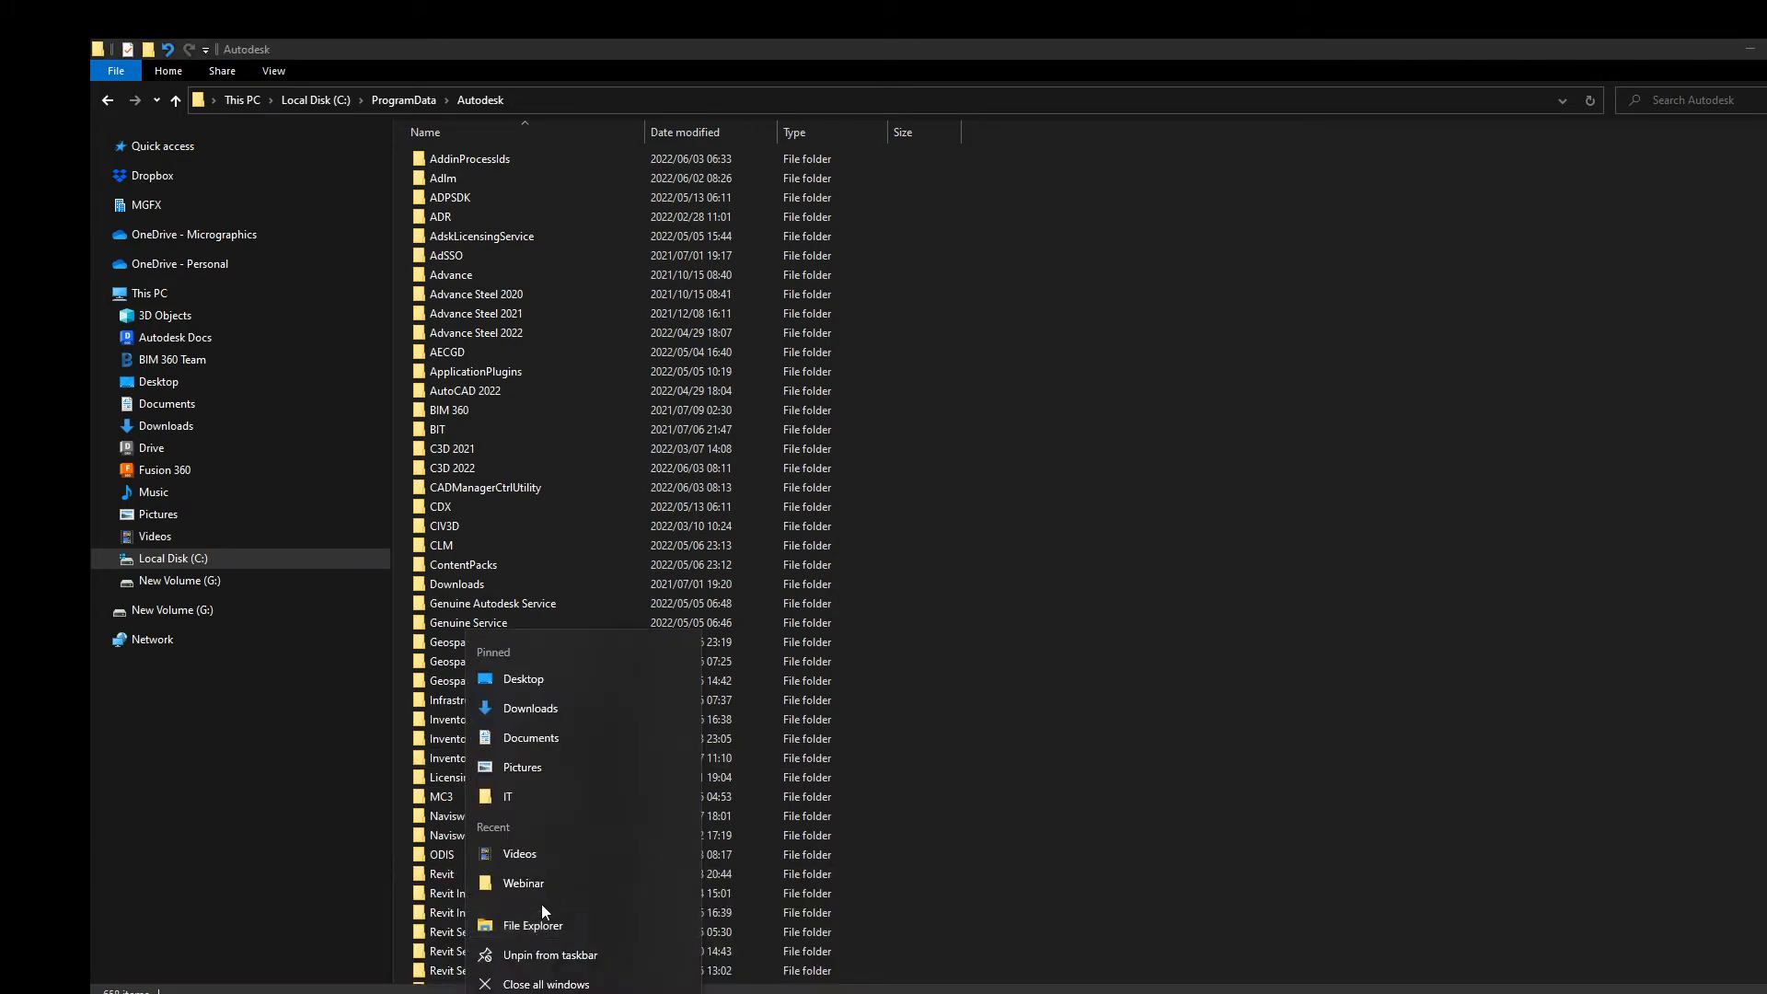
pyautogui.click(543, 925)
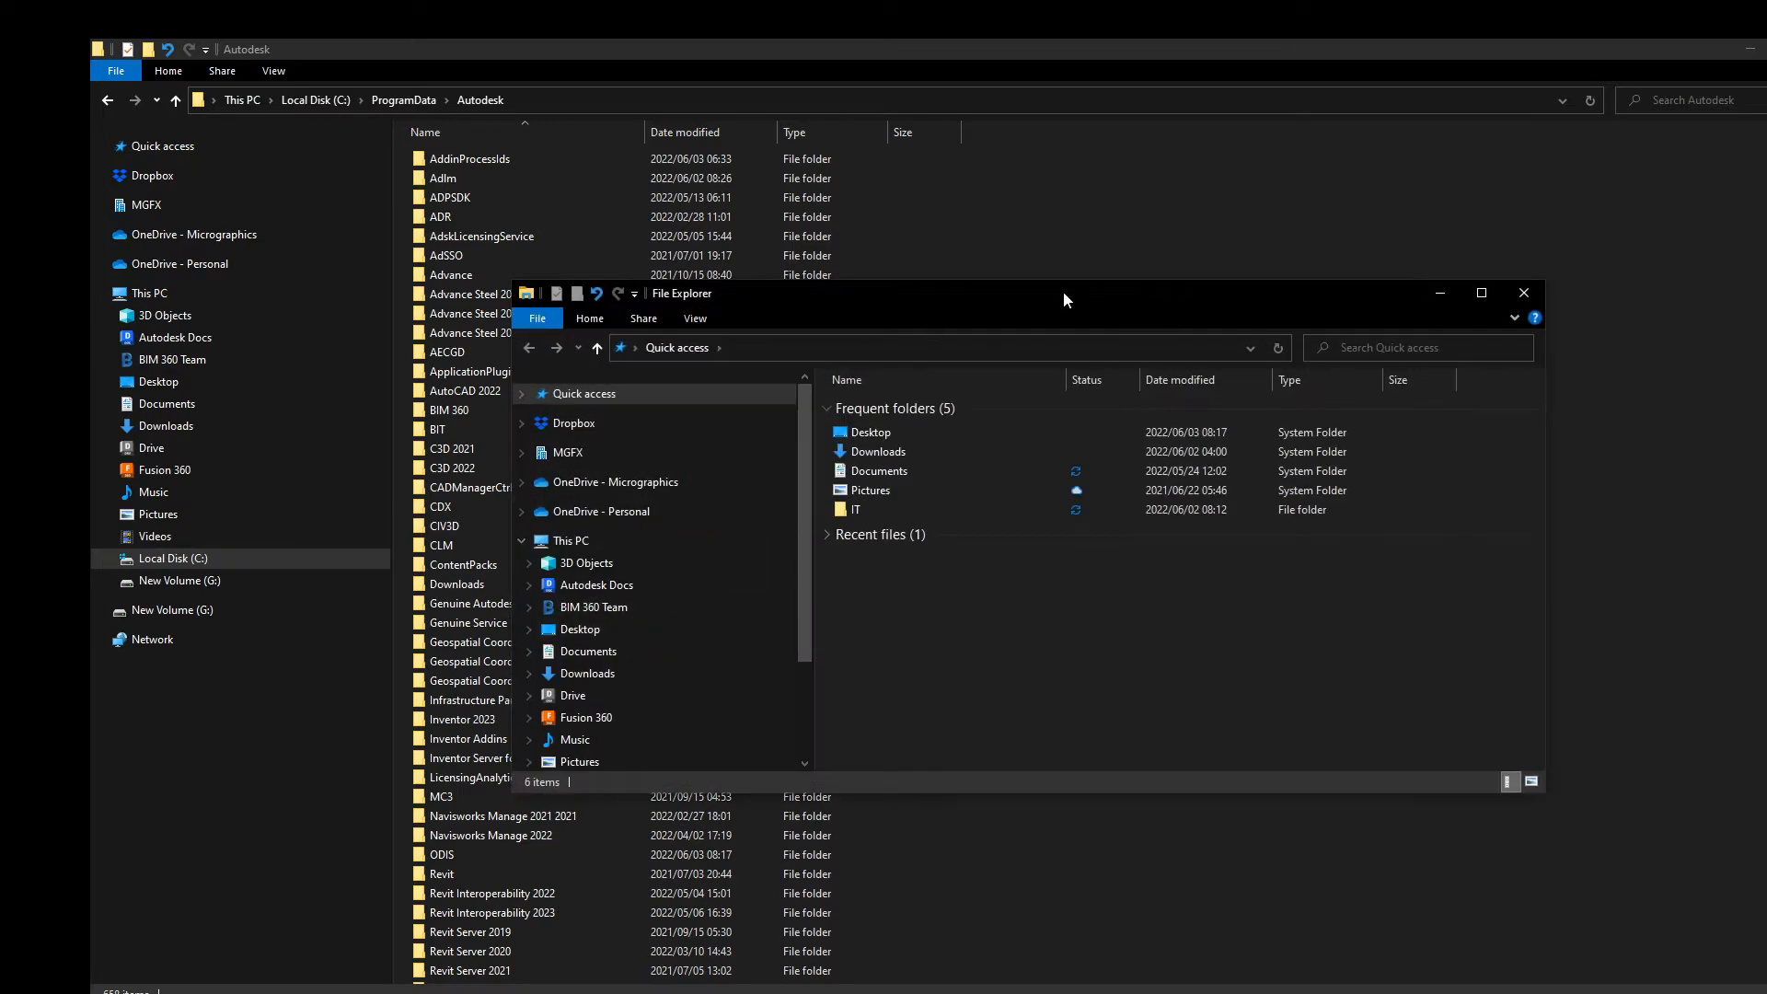
pyautogui.doubleClick(1027, 295)
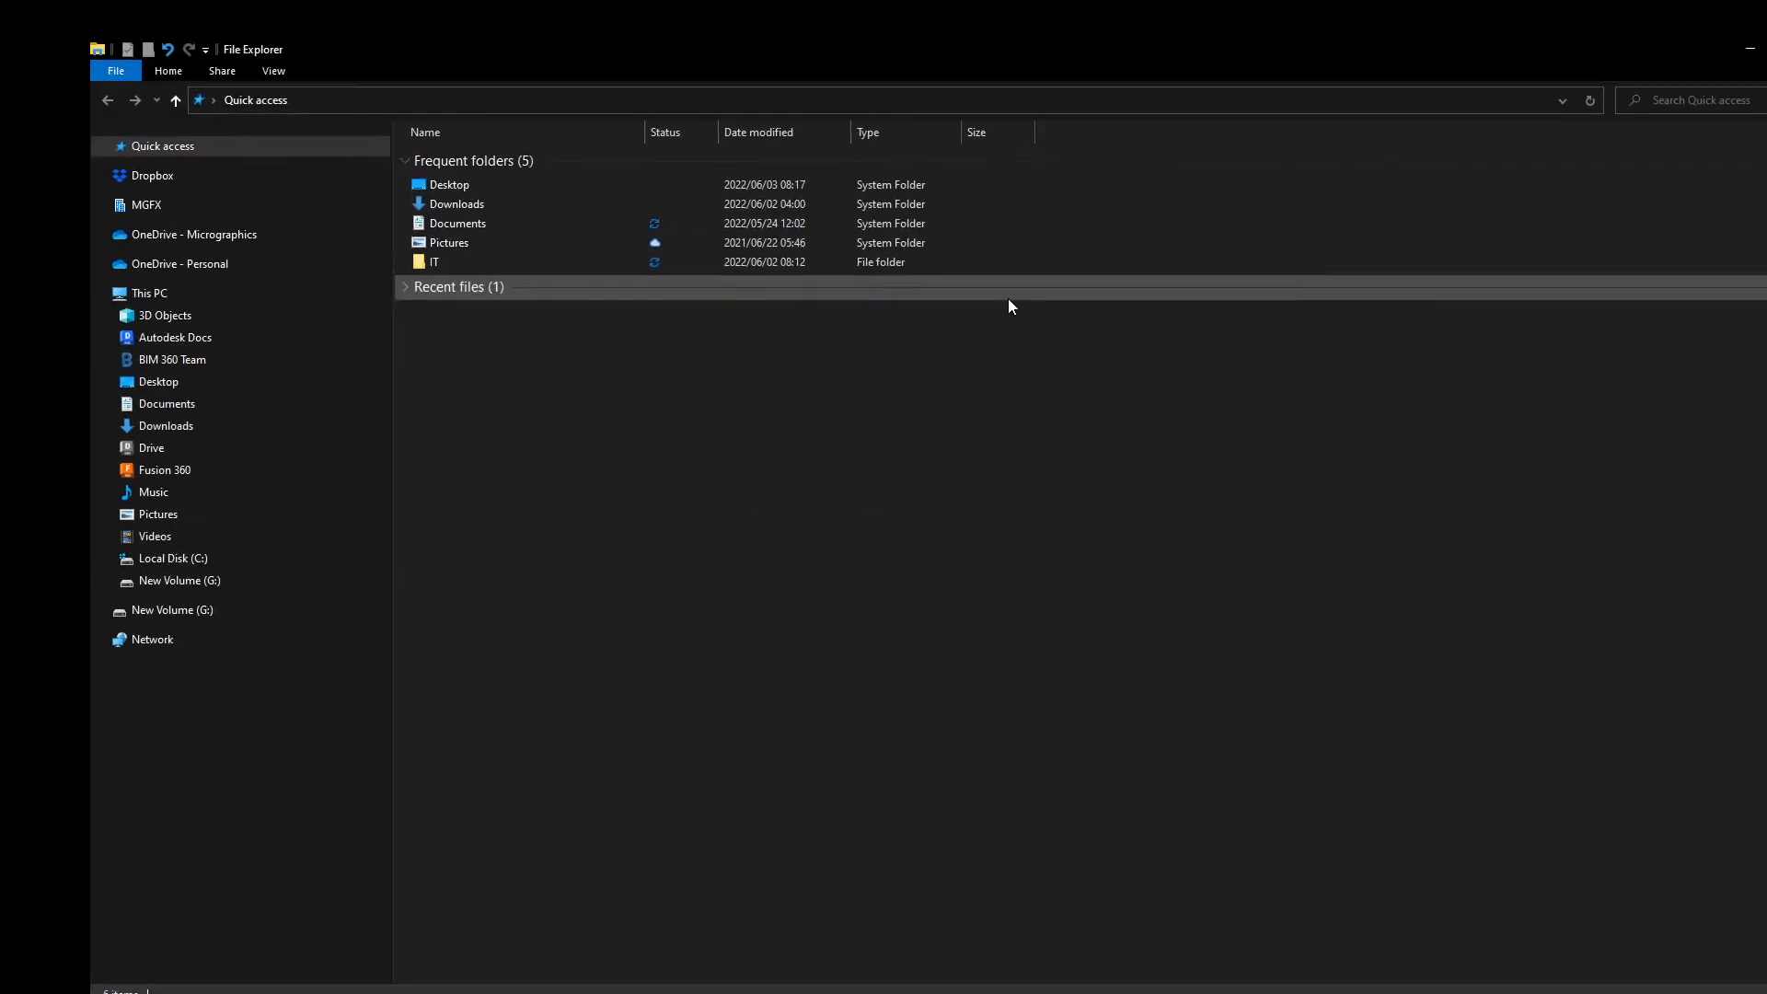
pyautogui.click(157, 293)
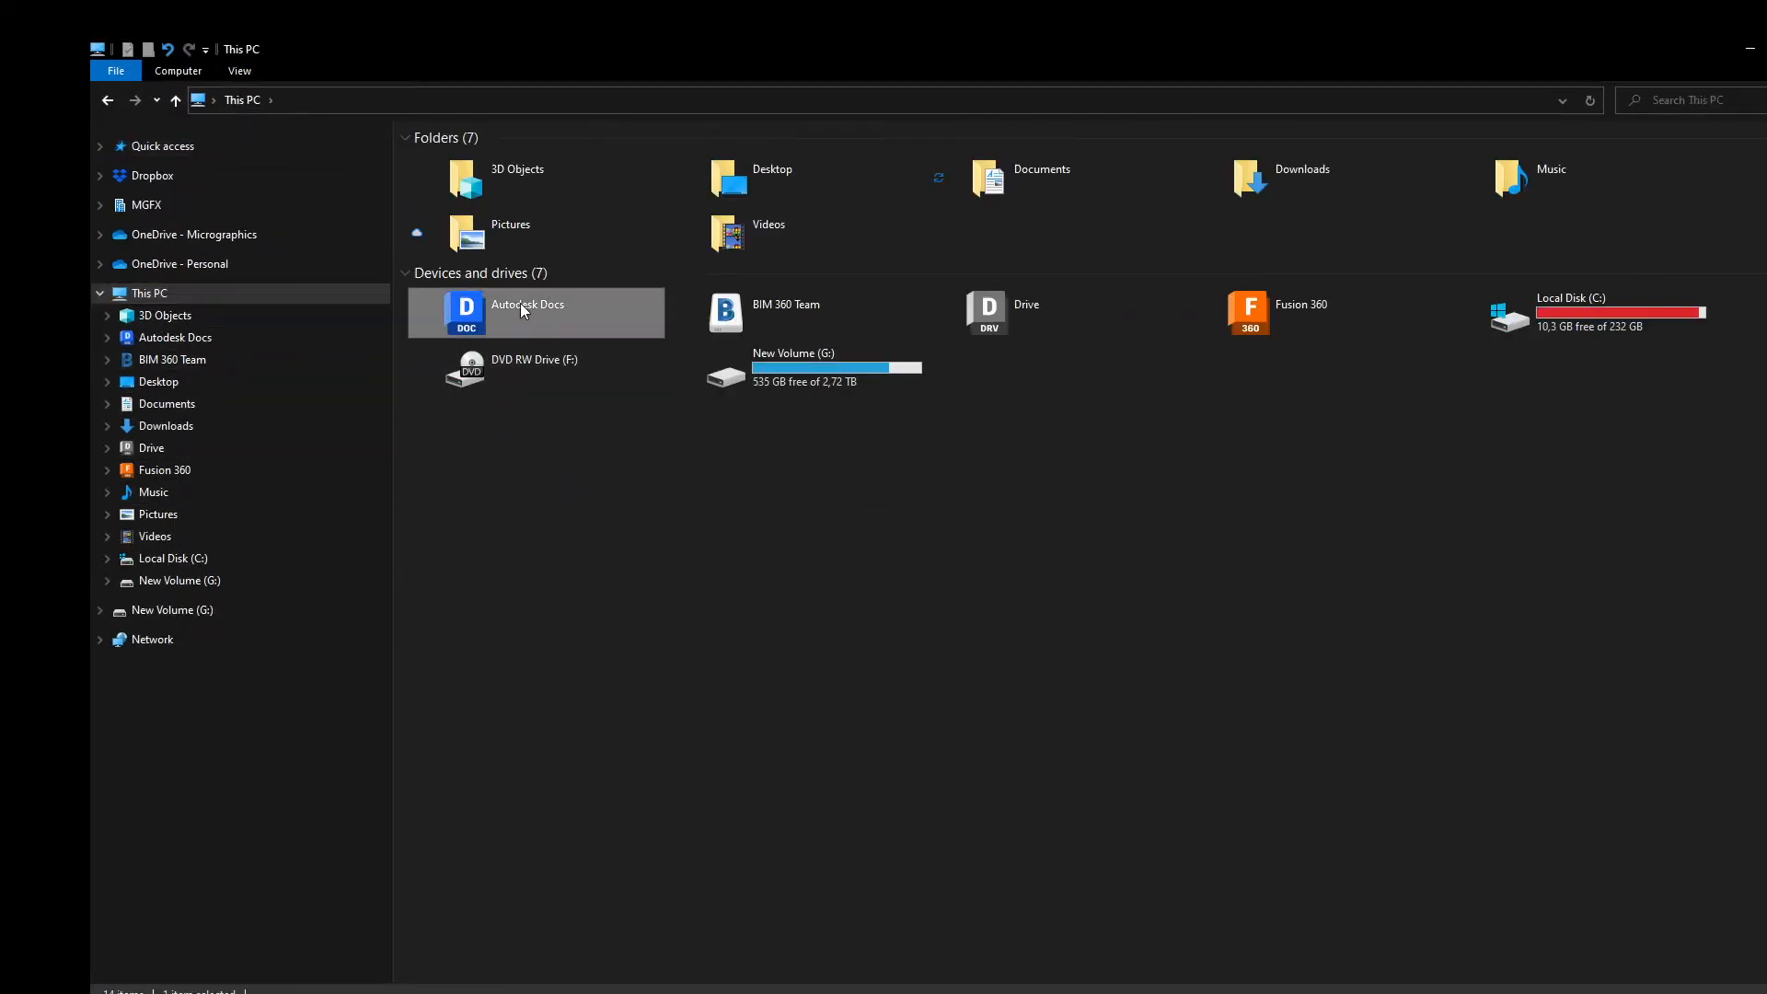
pyautogui.doubleClick(521, 304)
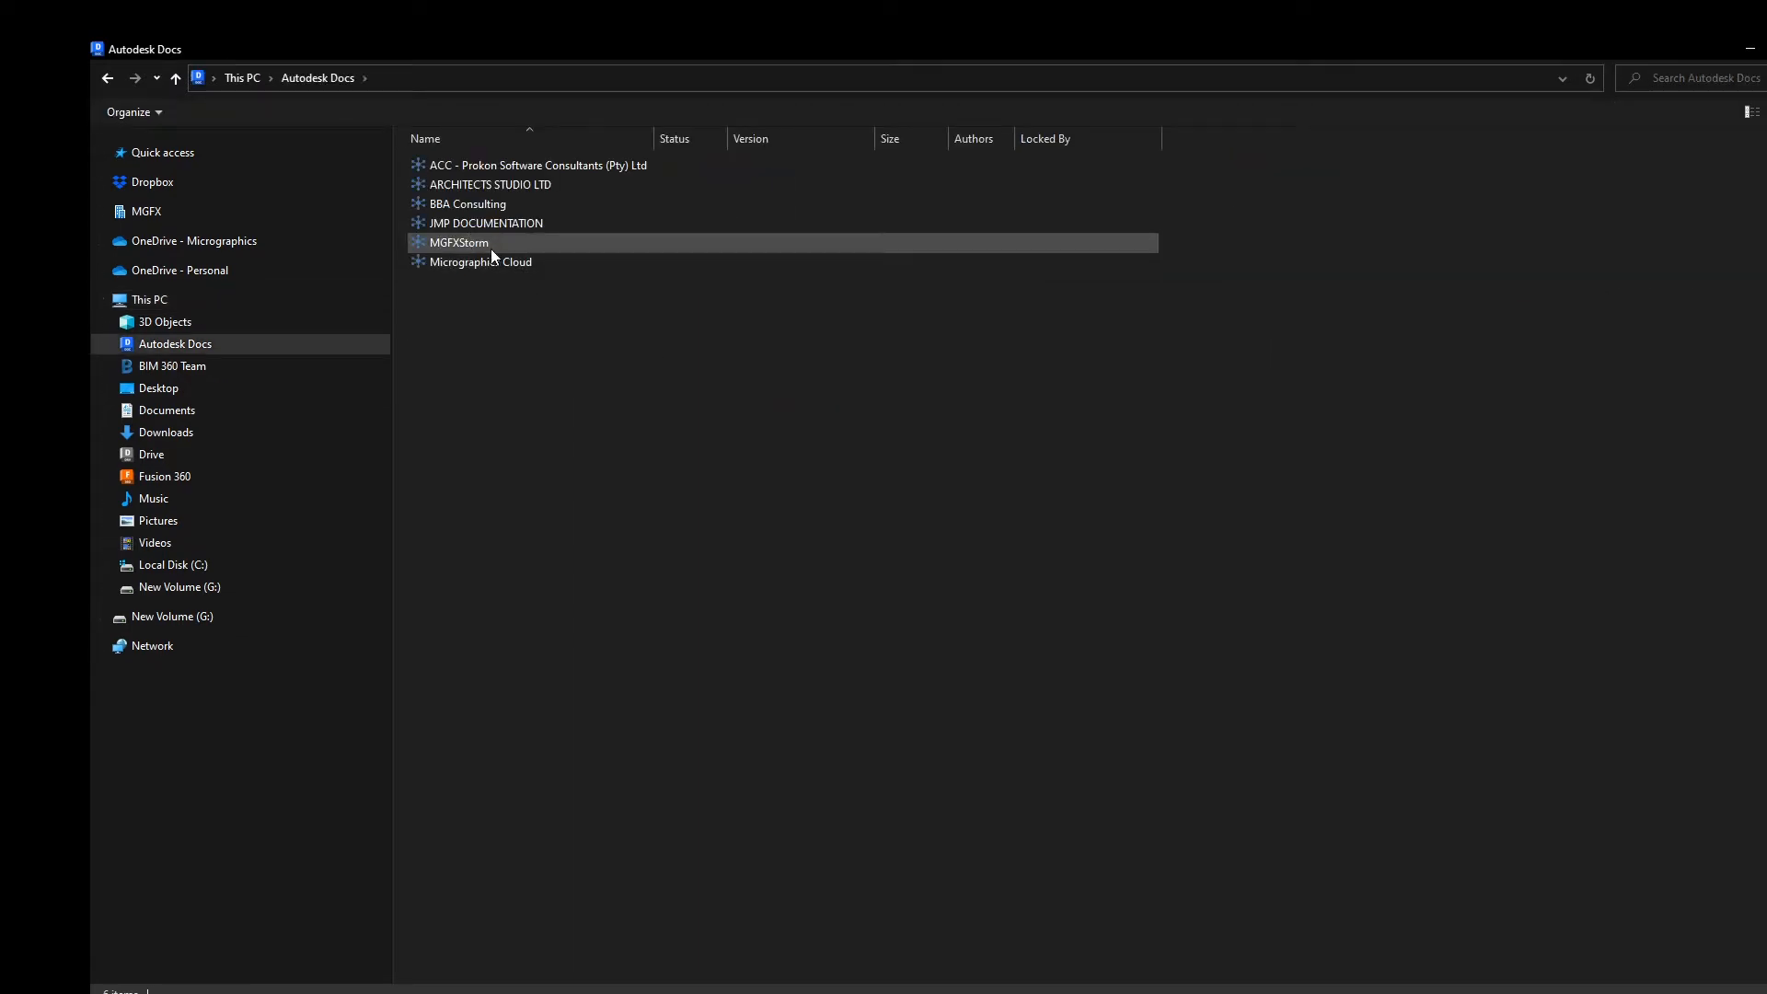
pyautogui.click(477, 246)
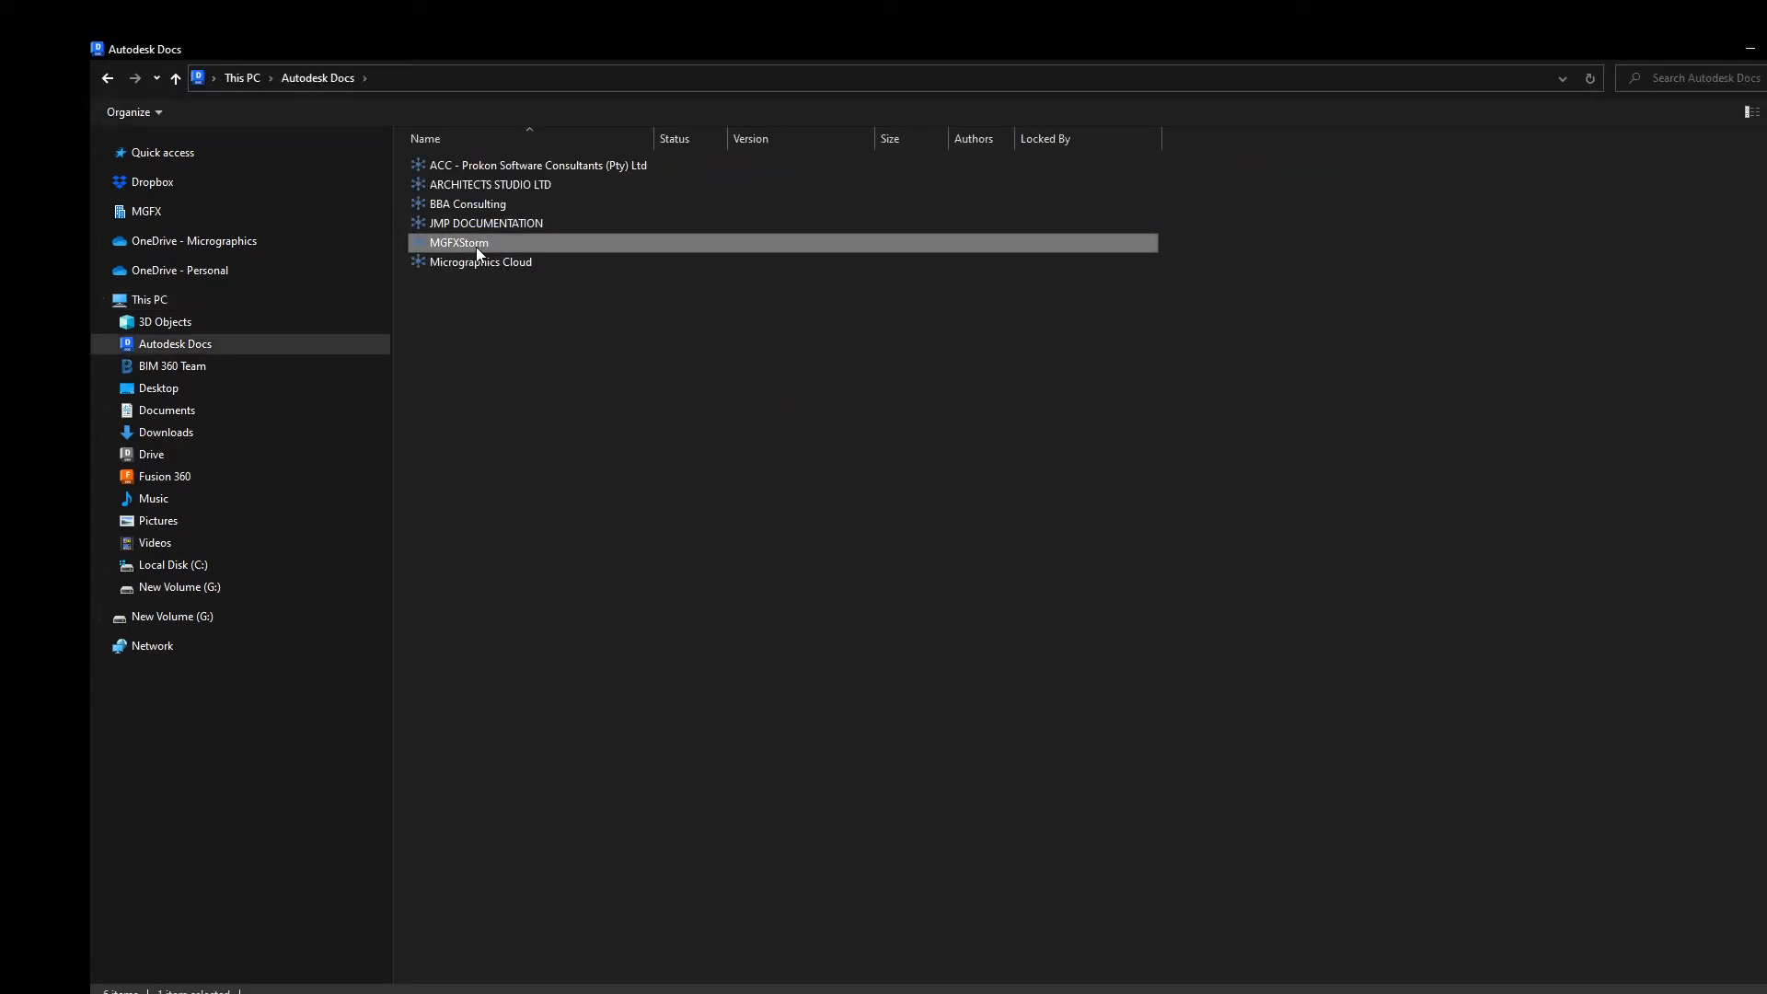
pyautogui.doubleClick(477, 247)
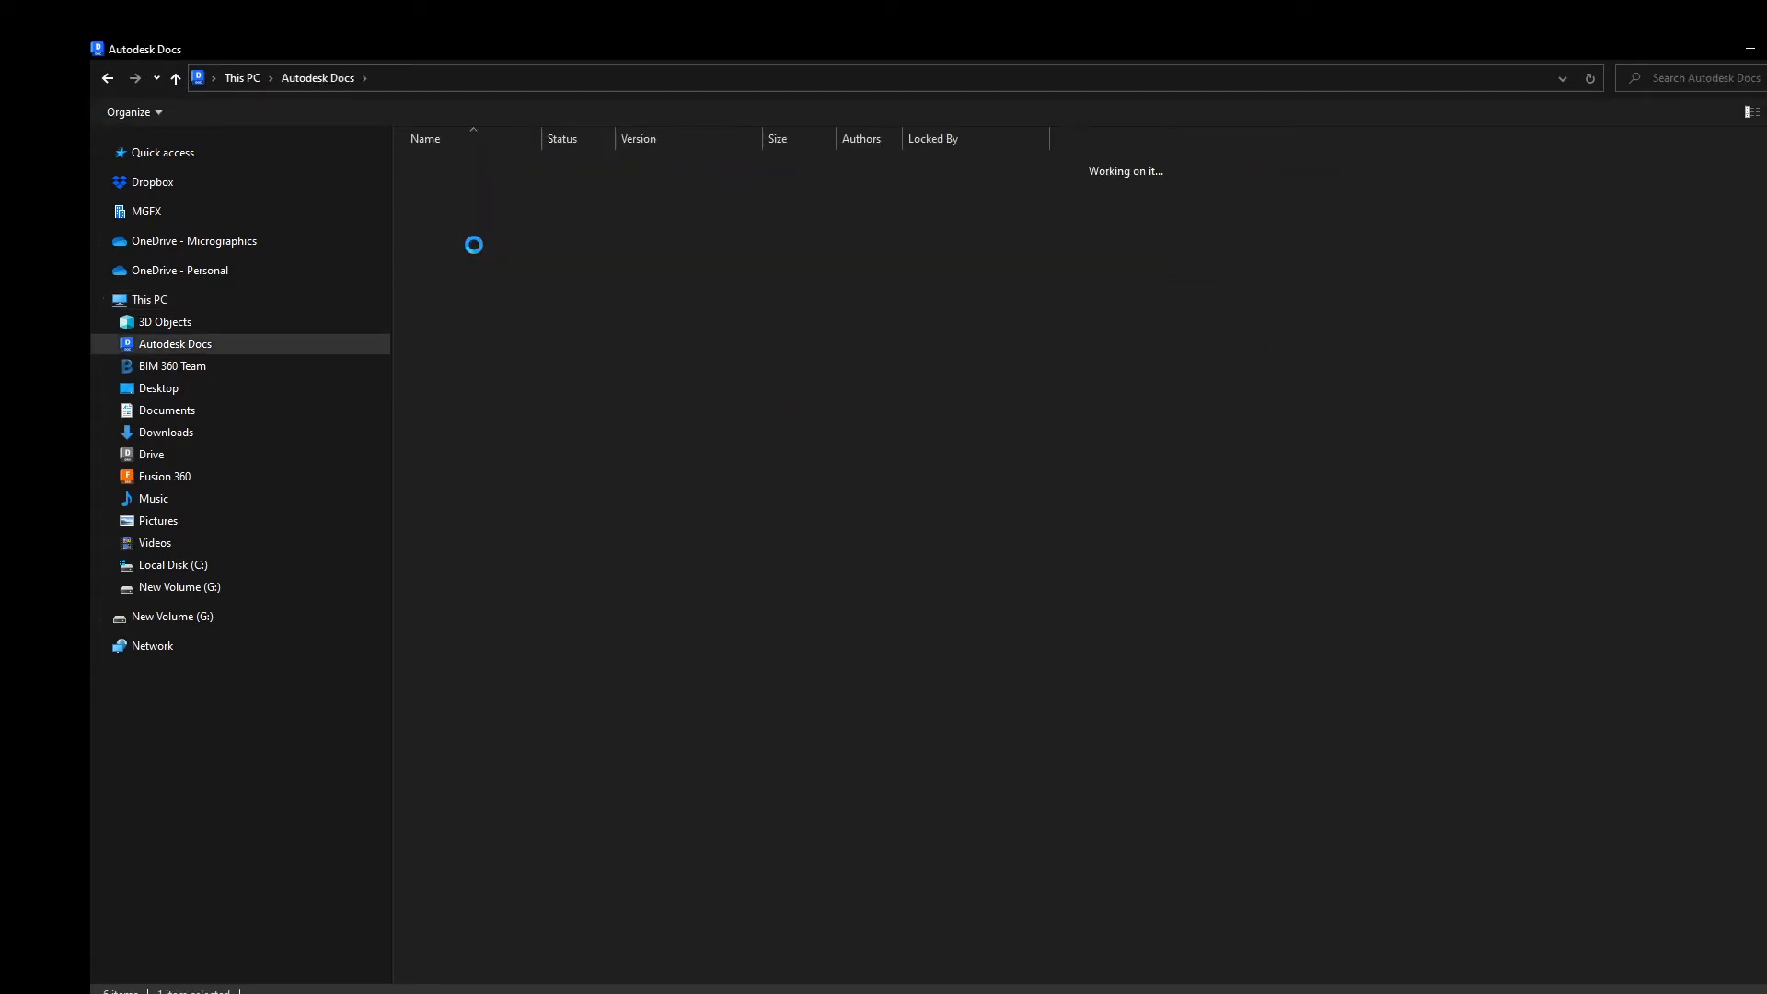
pyautogui.click(328, 77)
# Step: Open the 010.010 Micrographcis folder in Micrographics Cloud, under Industry Samples, Project Files, 010-Collaboration
pyautogui.click(481, 263)
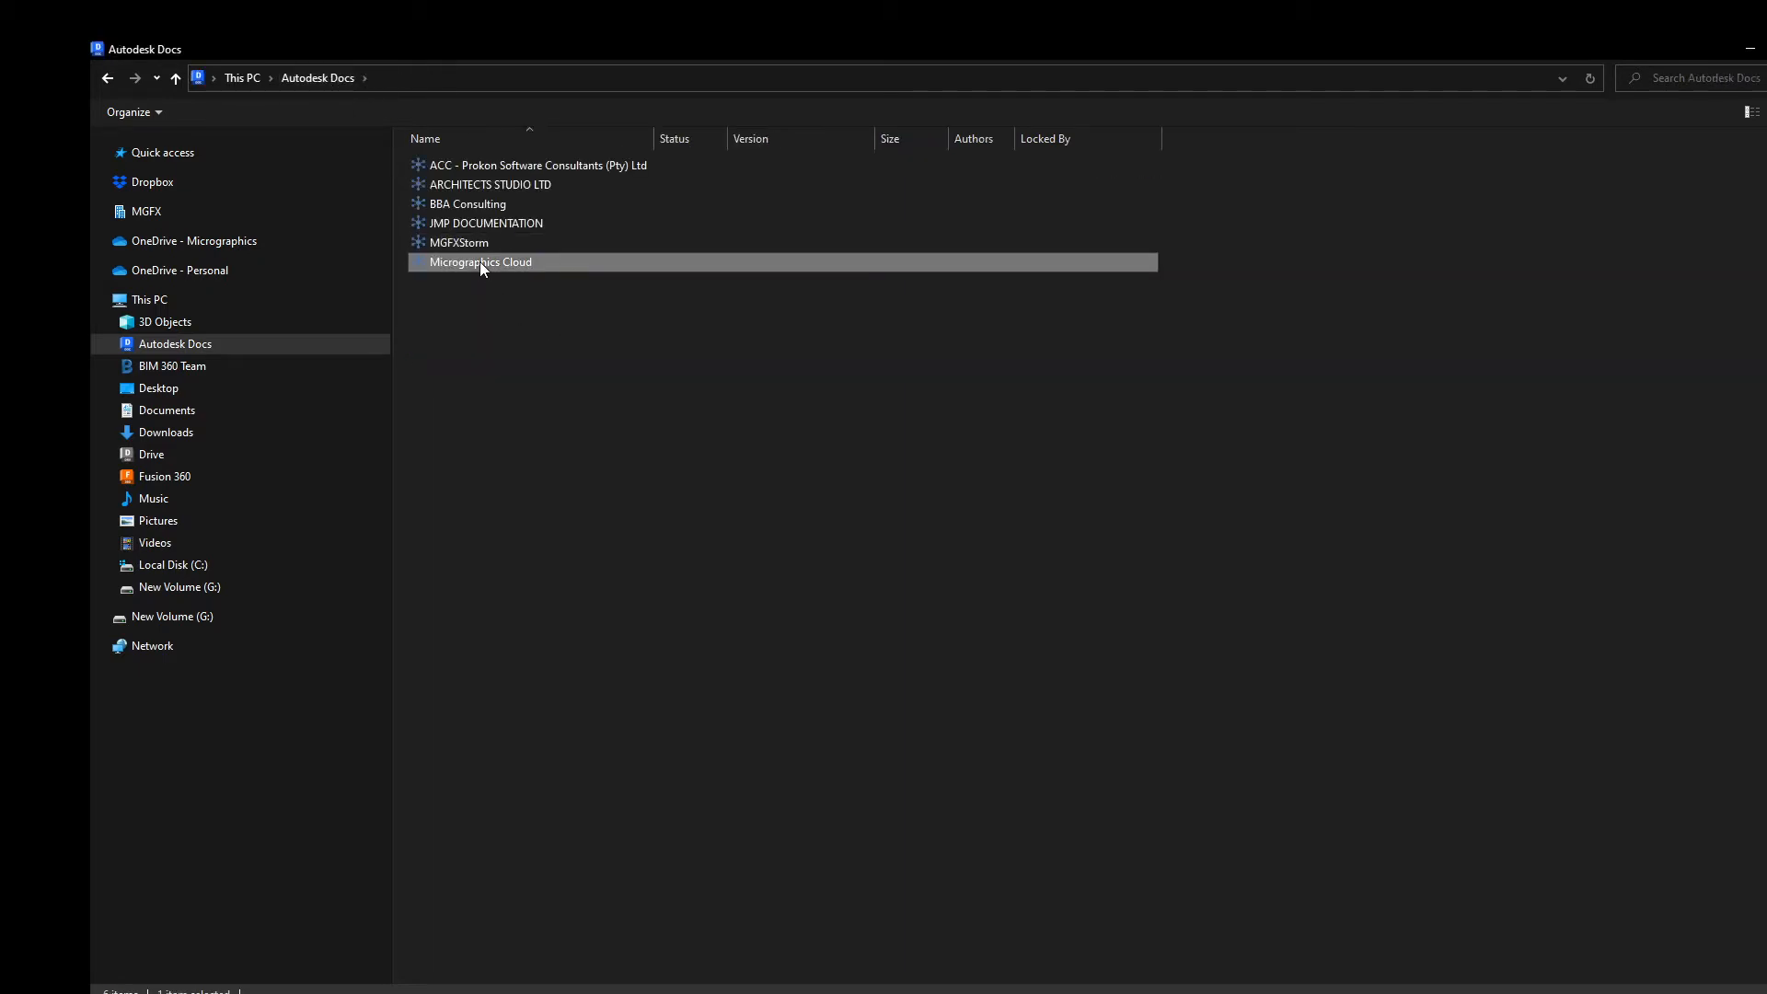
pyautogui.doubleClick(479, 262)
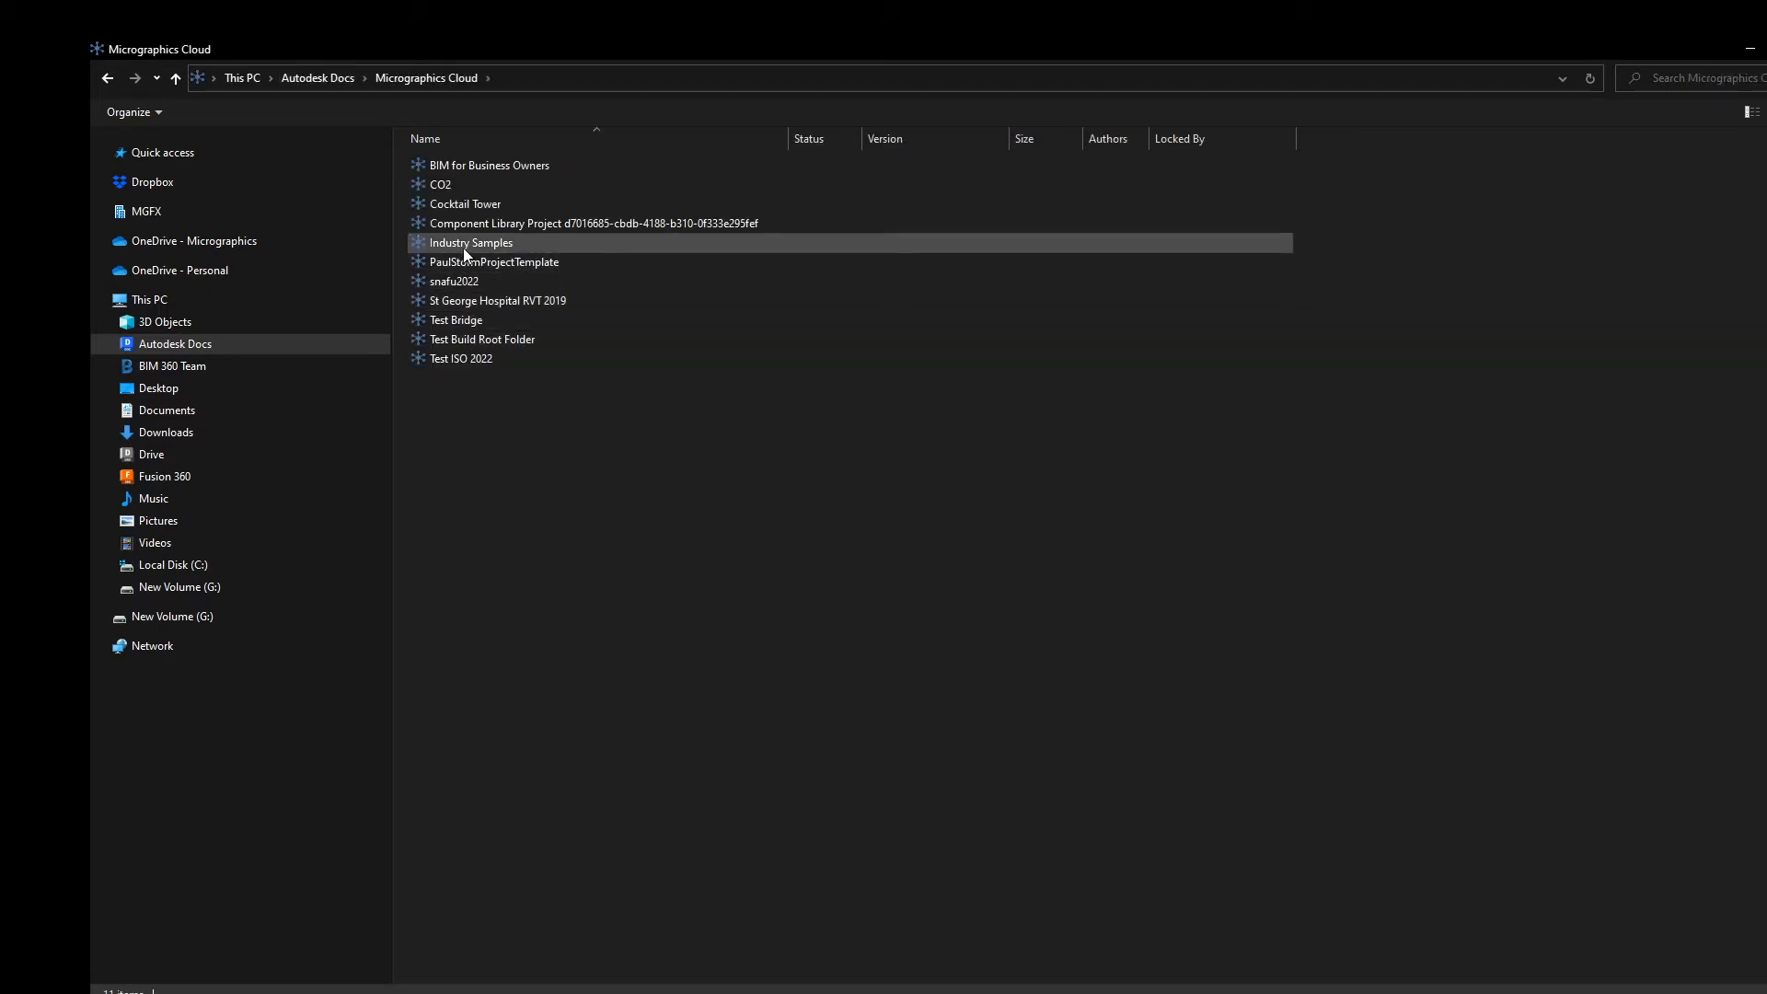
pyautogui.doubleClick(464, 246)
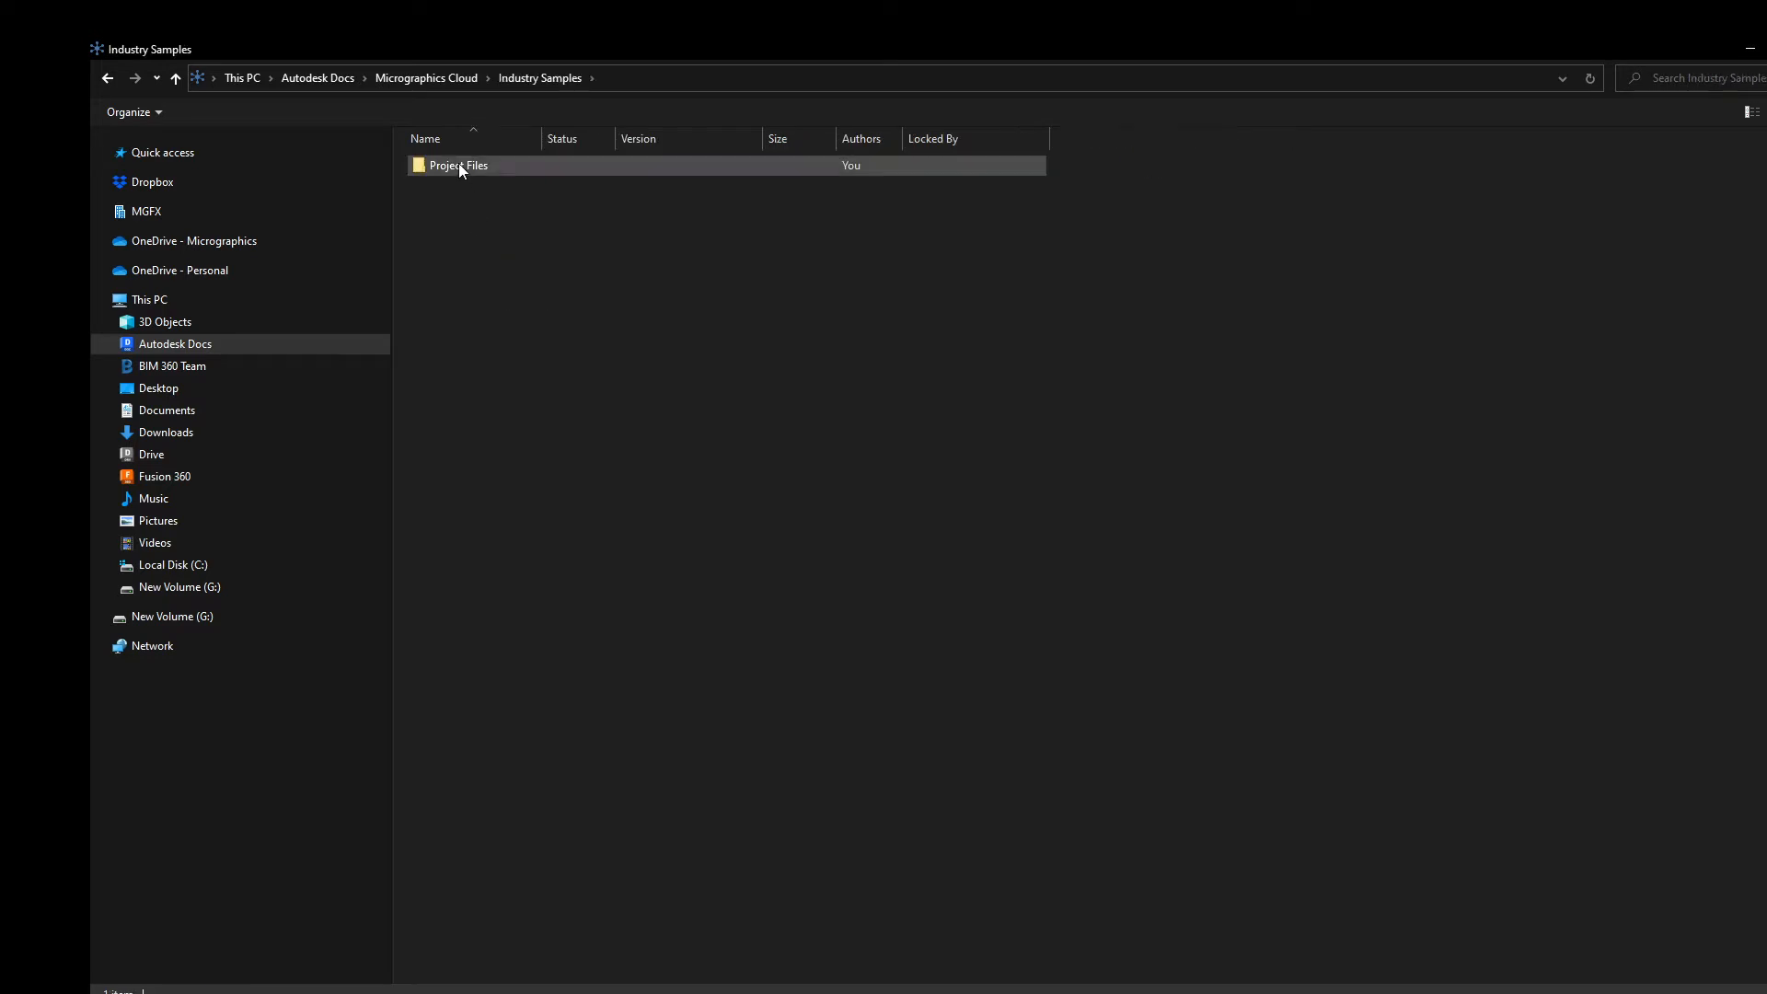
pyautogui.doubleClick(461, 167)
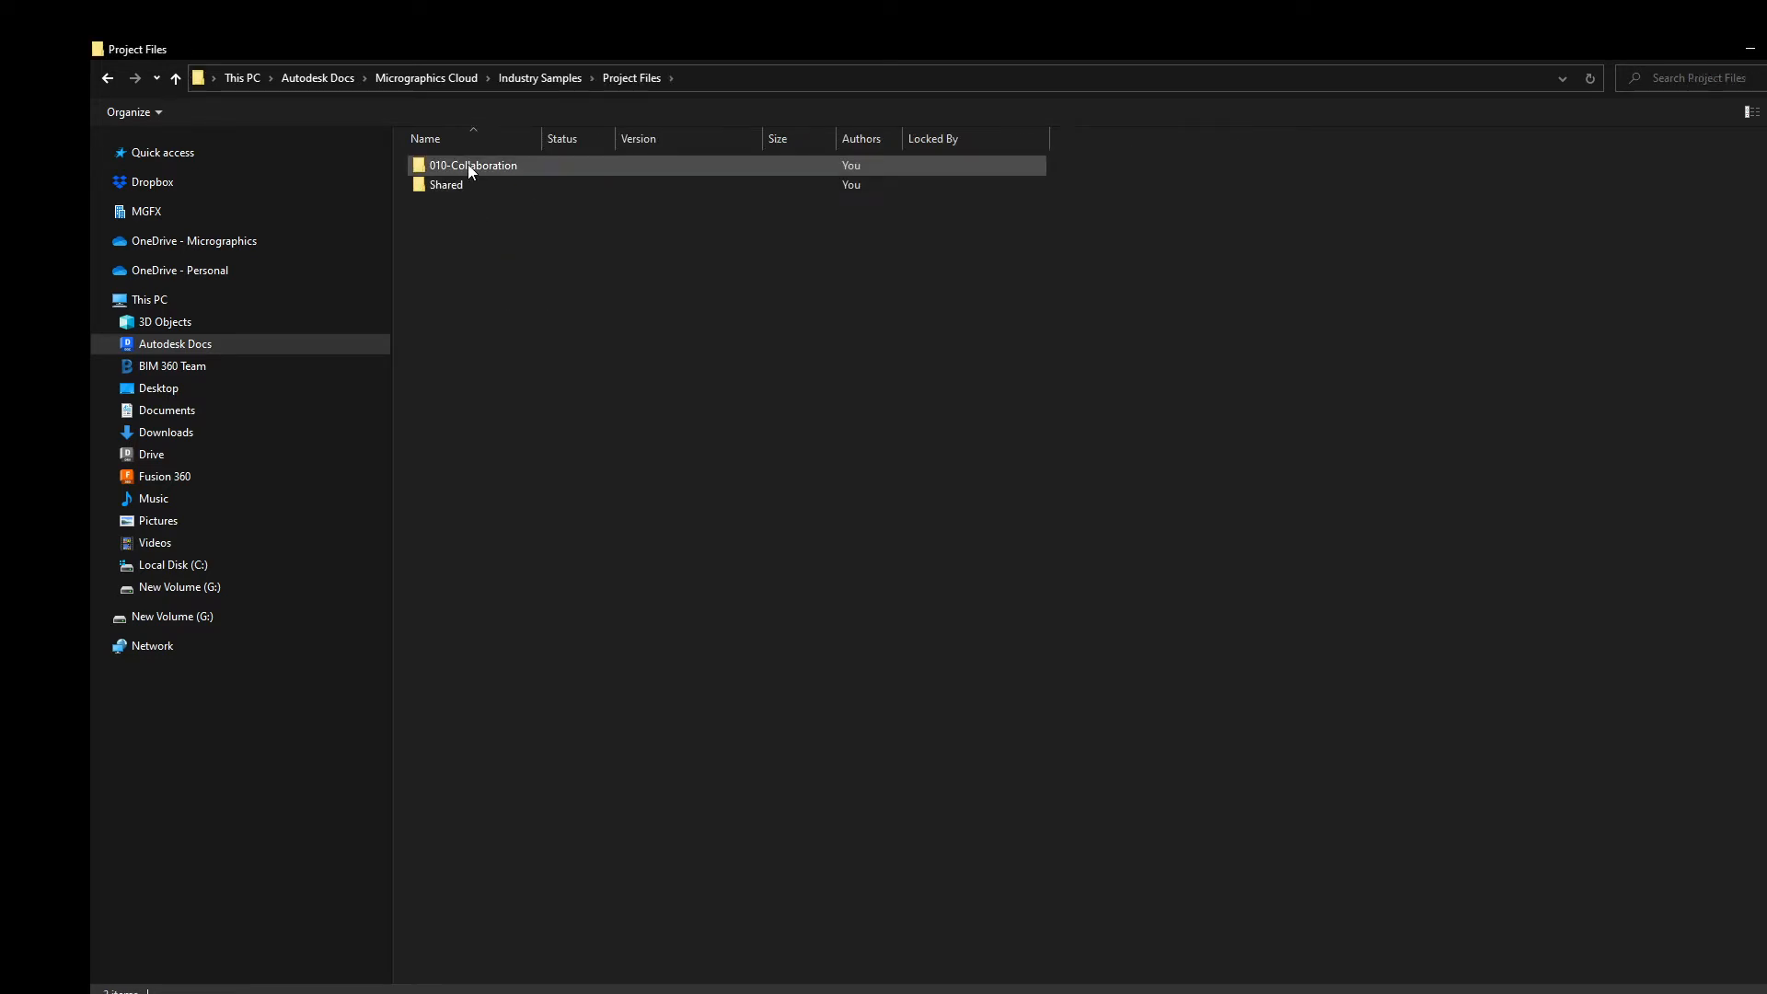
pyautogui.doubleClick(467, 165)
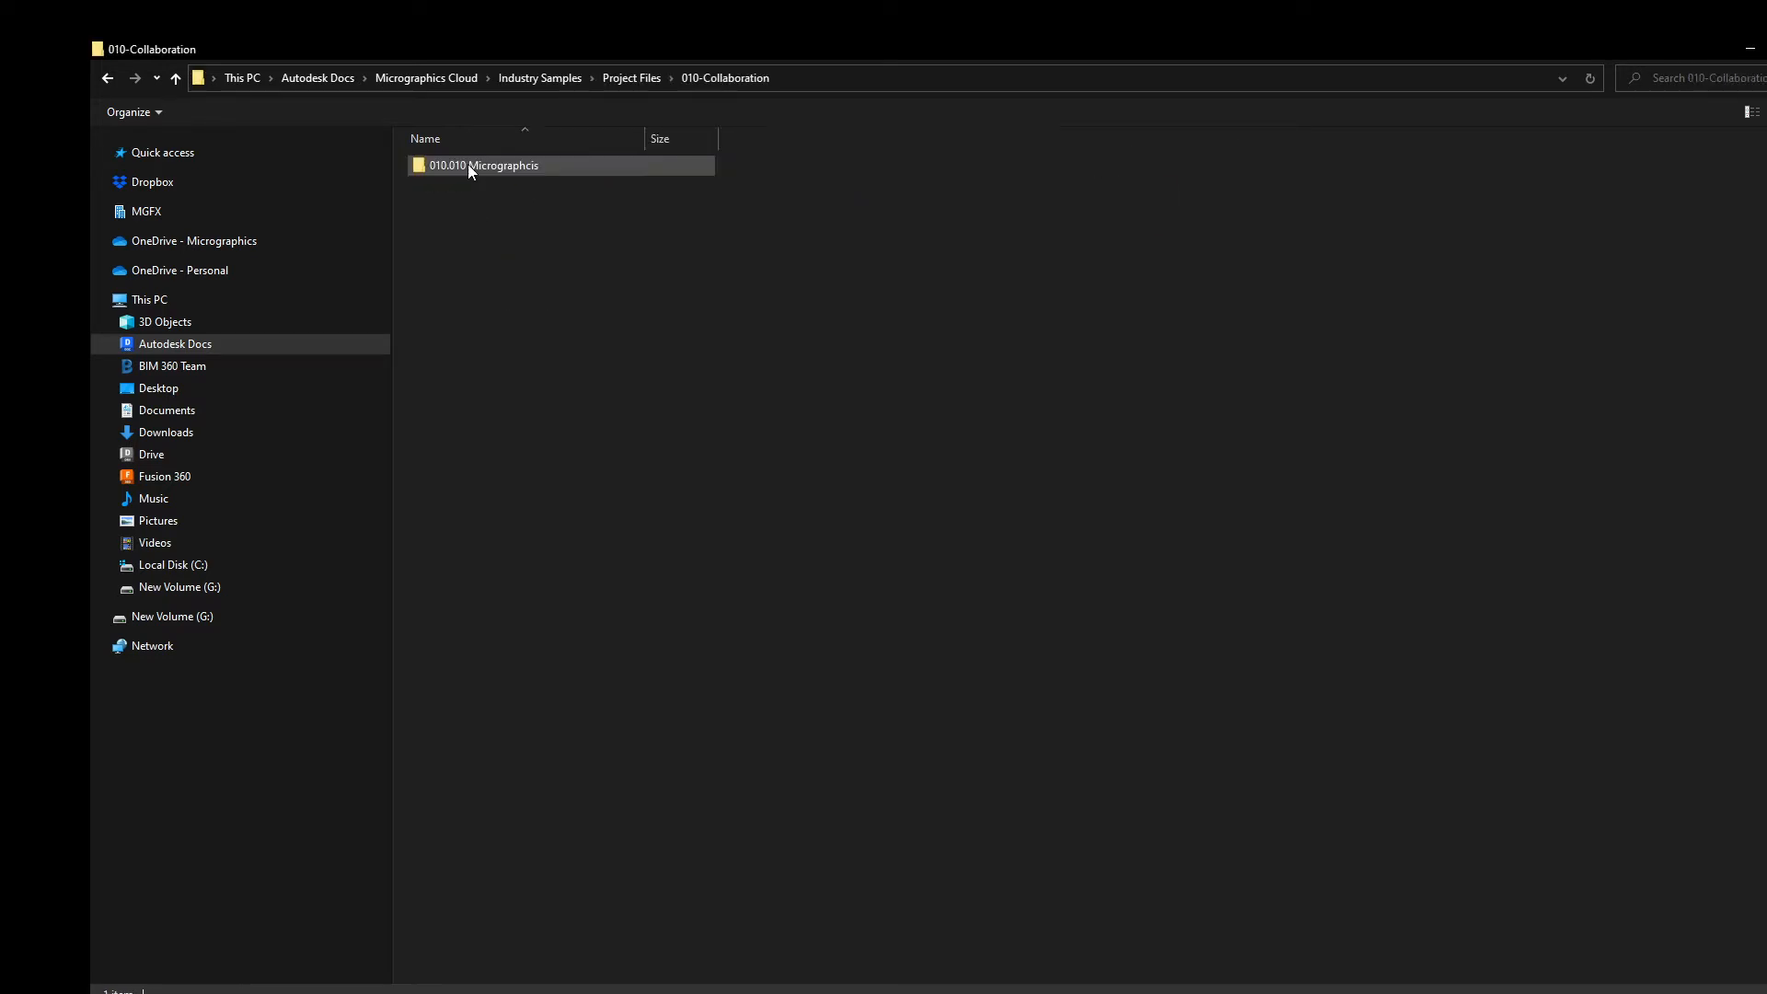
pyautogui.doubleClick(468, 166)
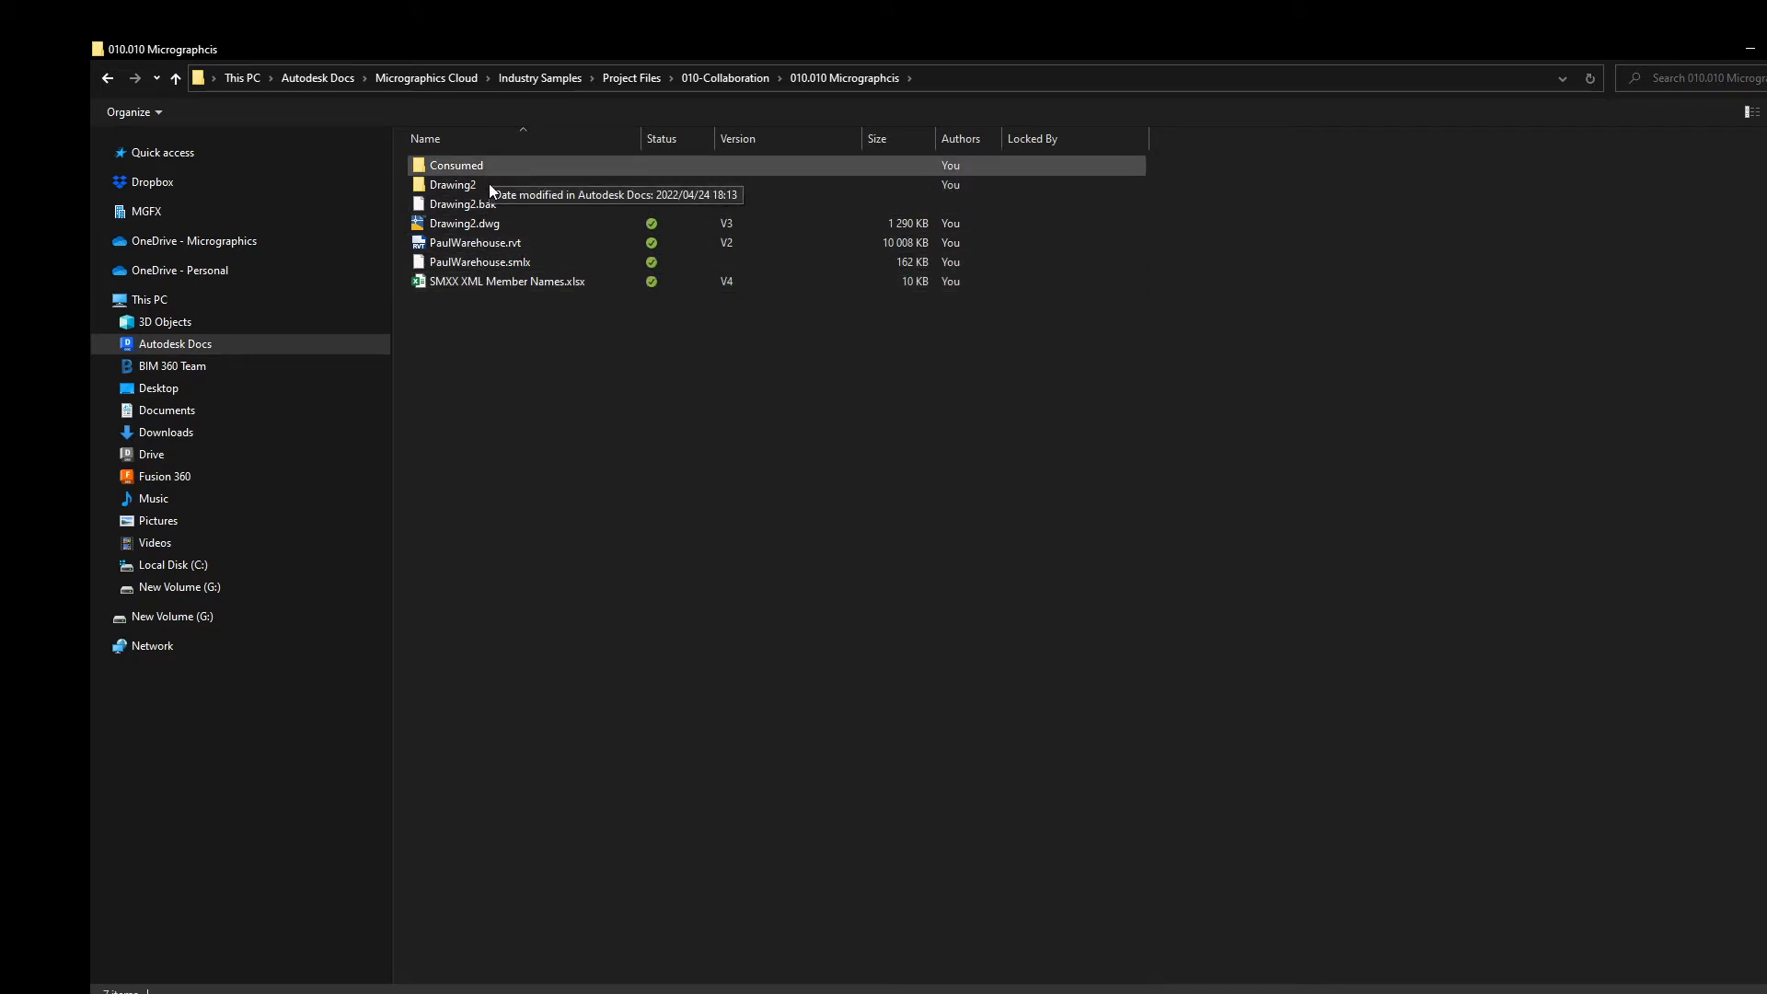
pyautogui.click(477, 263)
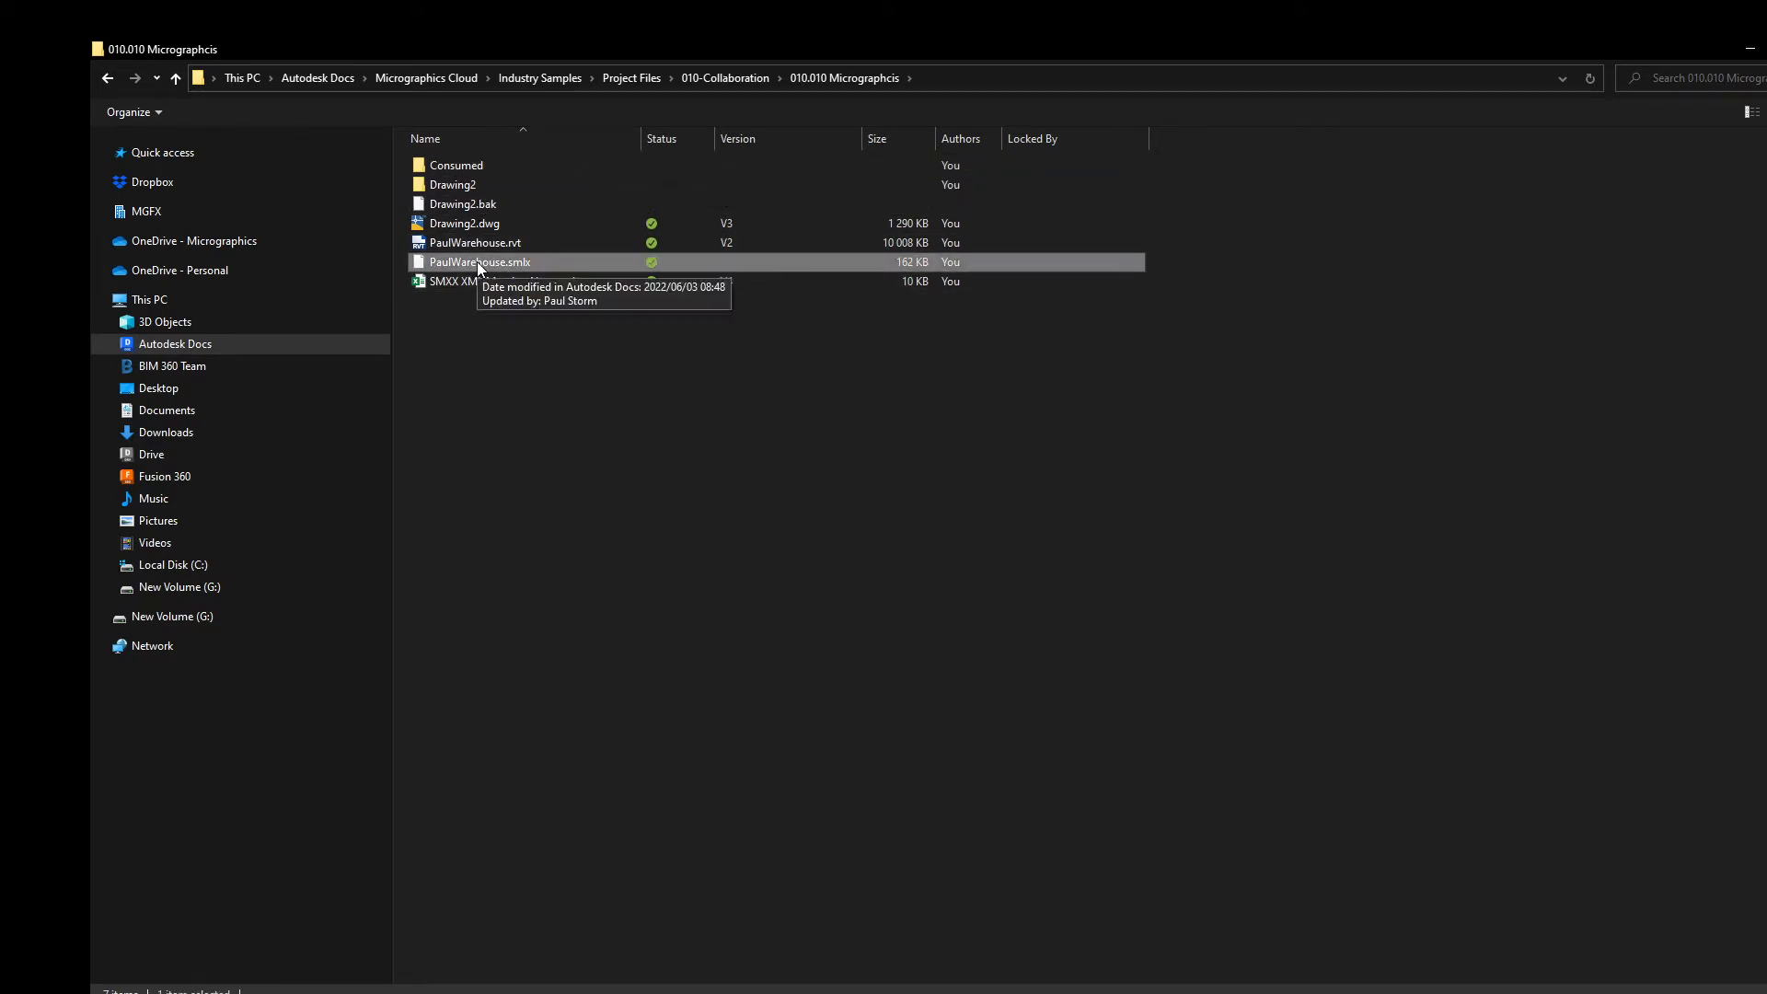
pyautogui.rightClick(477, 262)
pyautogui.click(673, 459)
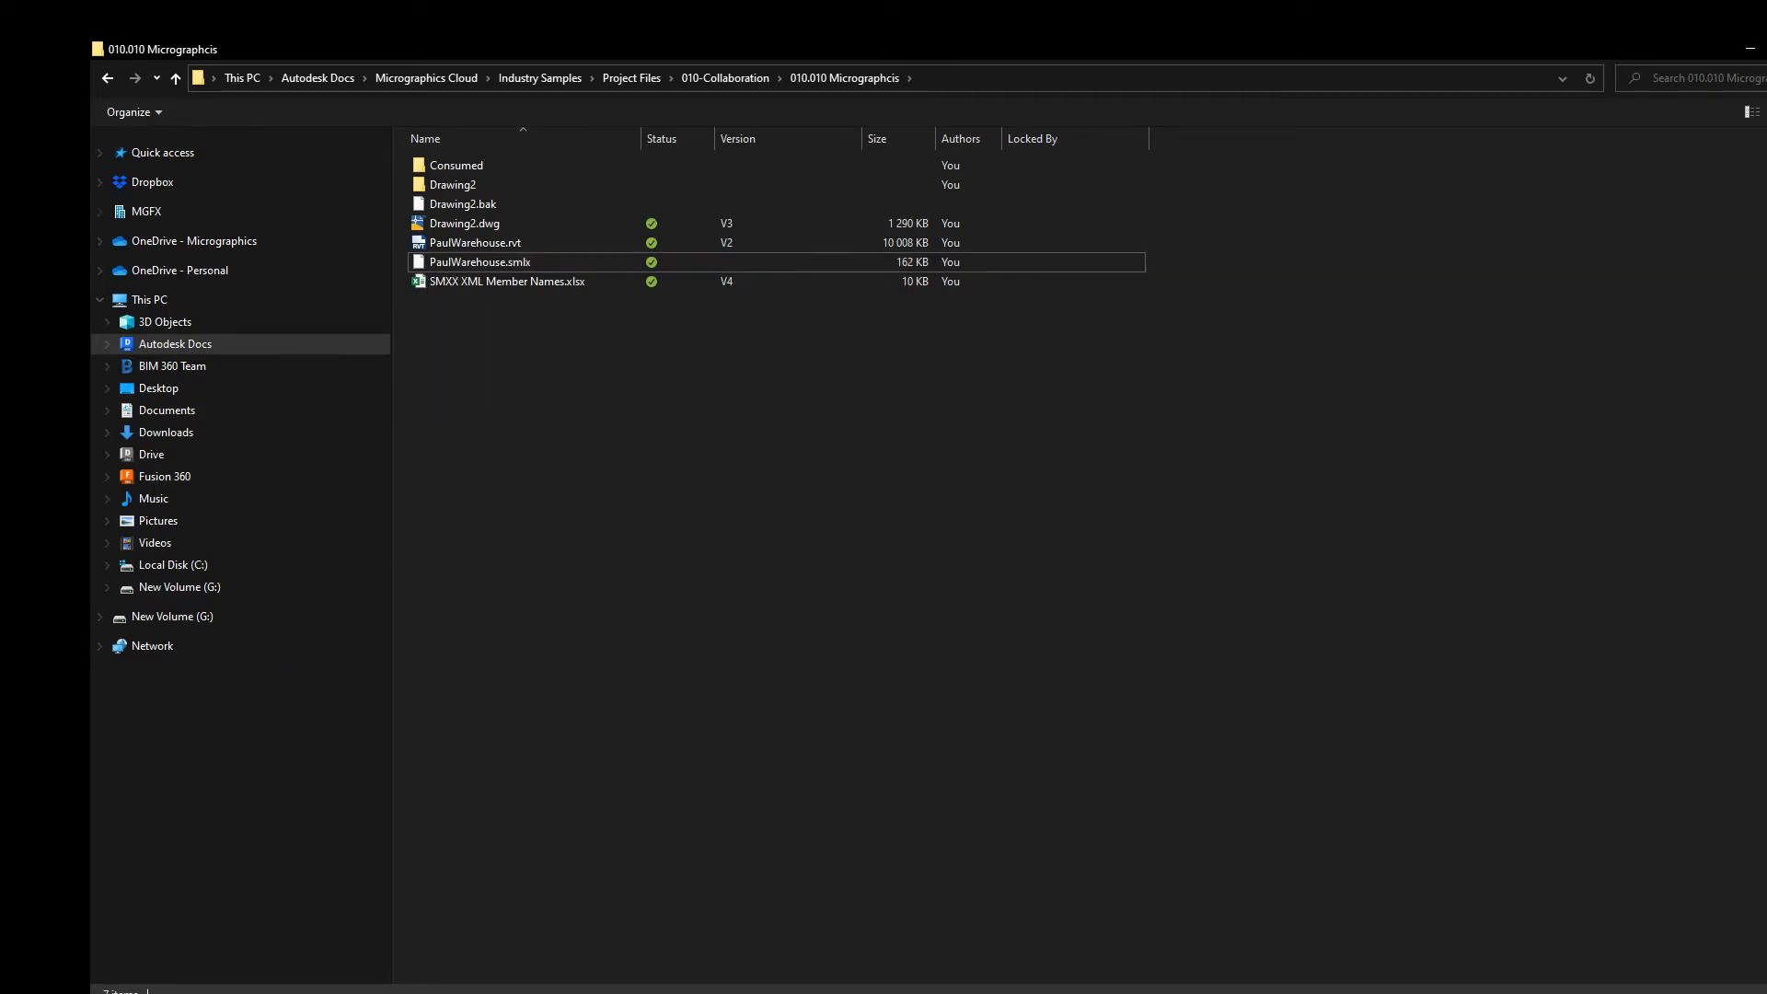
# Step: Search Windows for 7 and launch 7-Zip File Manager
pyautogui.press('super')
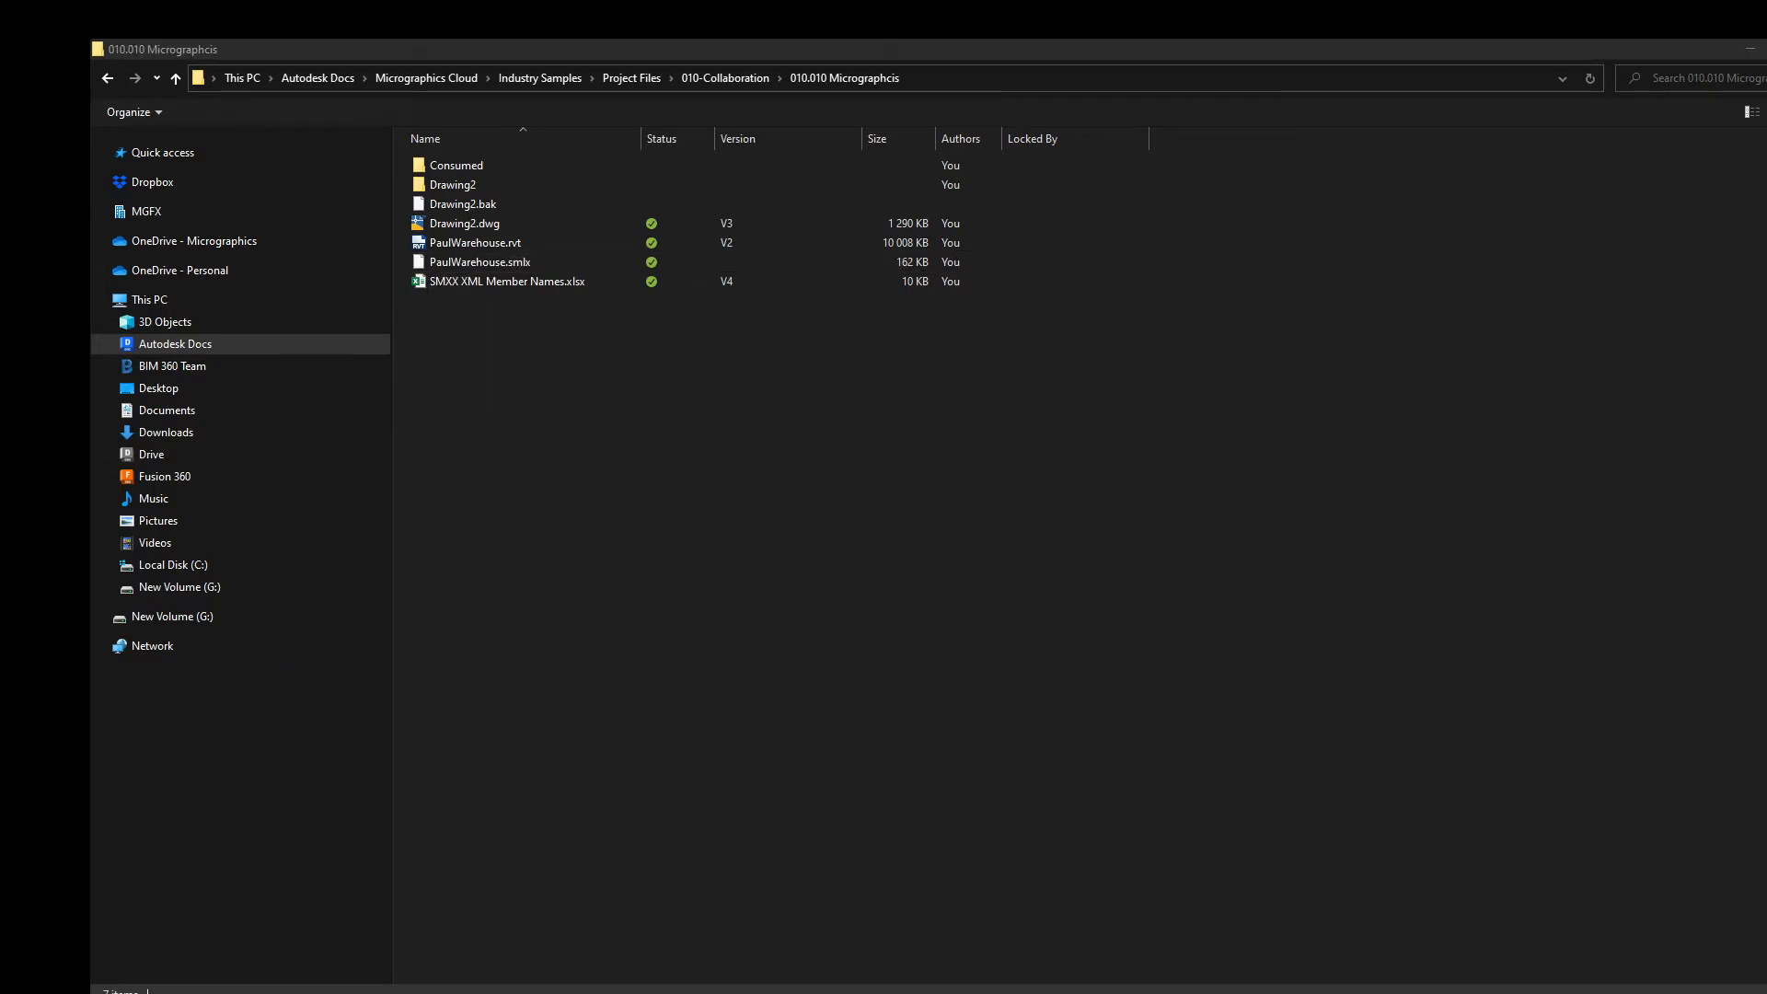
pyautogui.write('7')
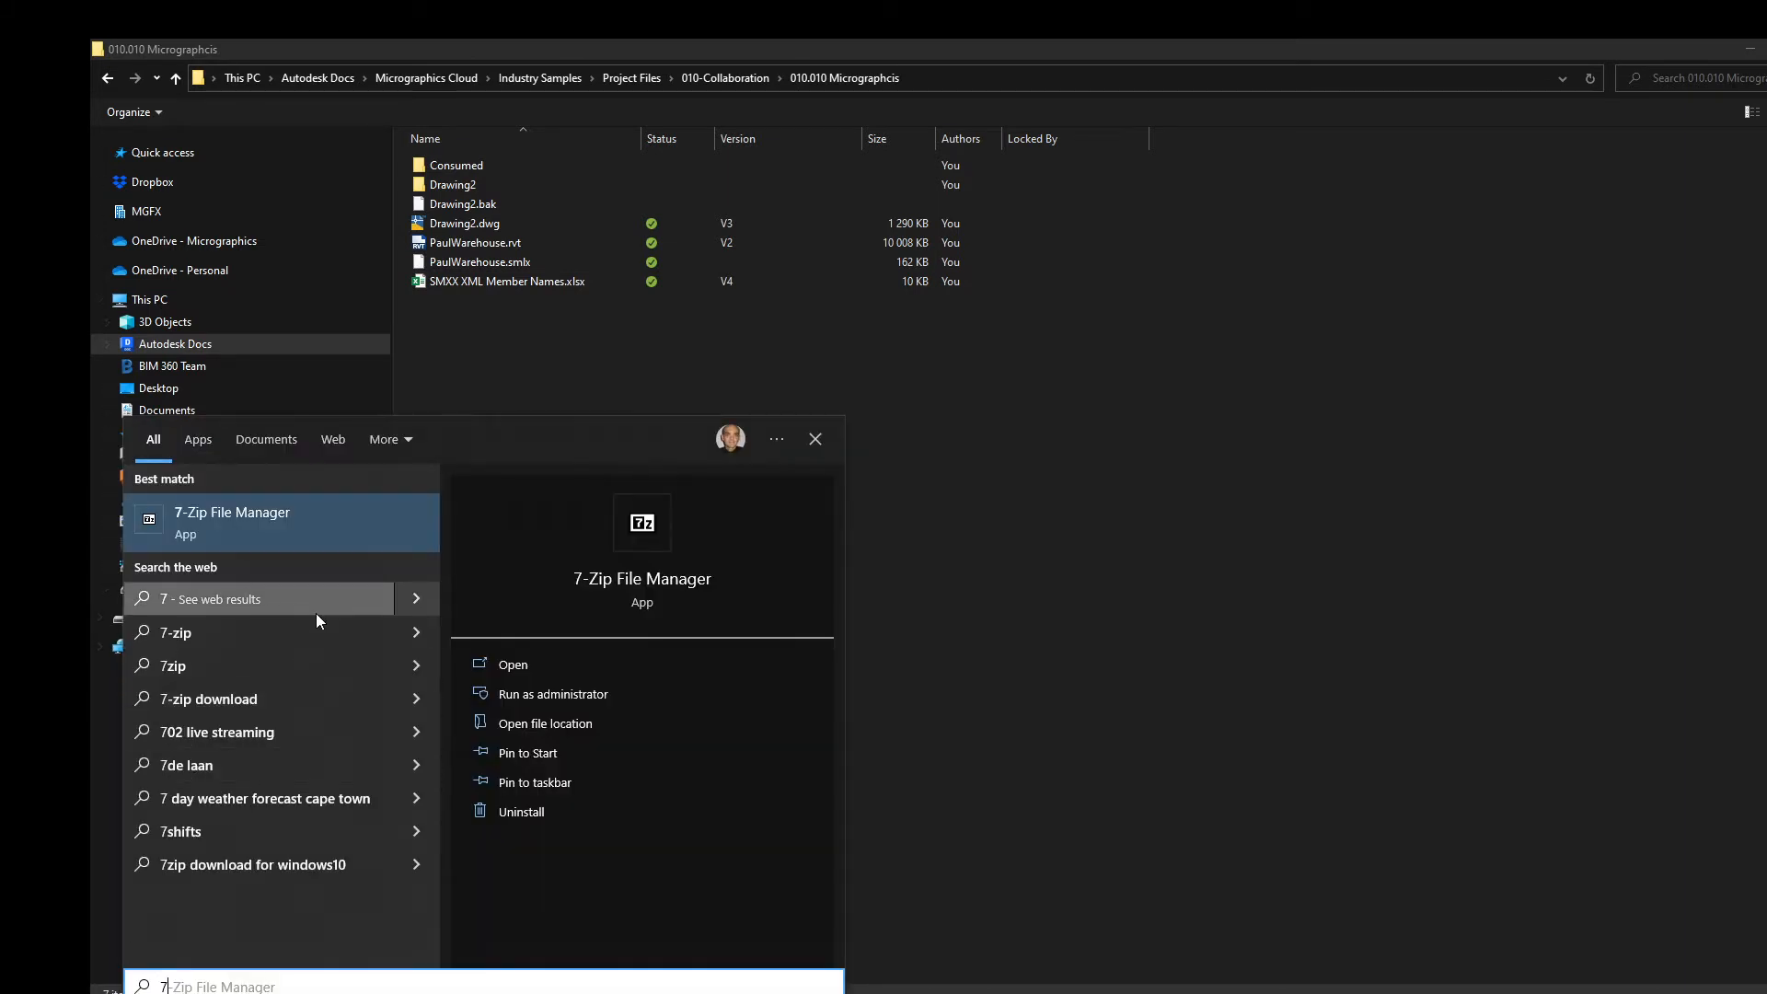
pyautogui.click(228, 520)
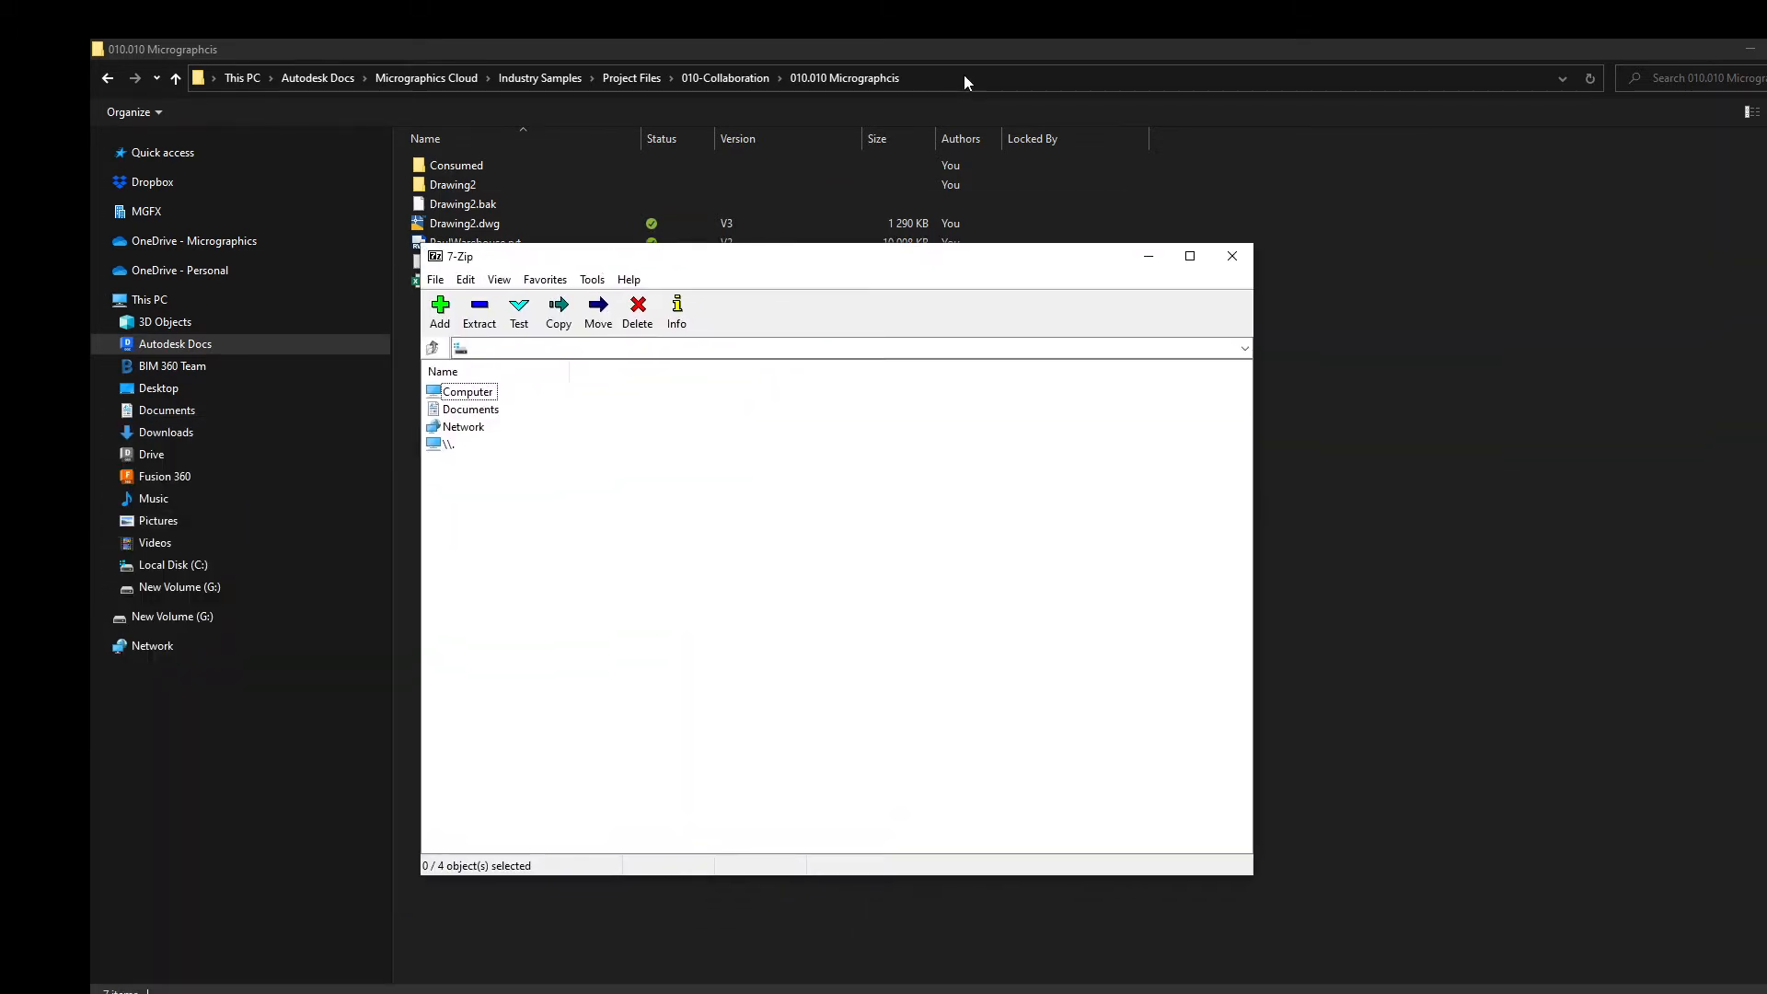
# Step: Copy the 010.010 Micrographcis folder path from File Explorer and open that folder in 7-Zip
pyautogui.click(979, 70)
pyautogui.rightClick(827, 84)
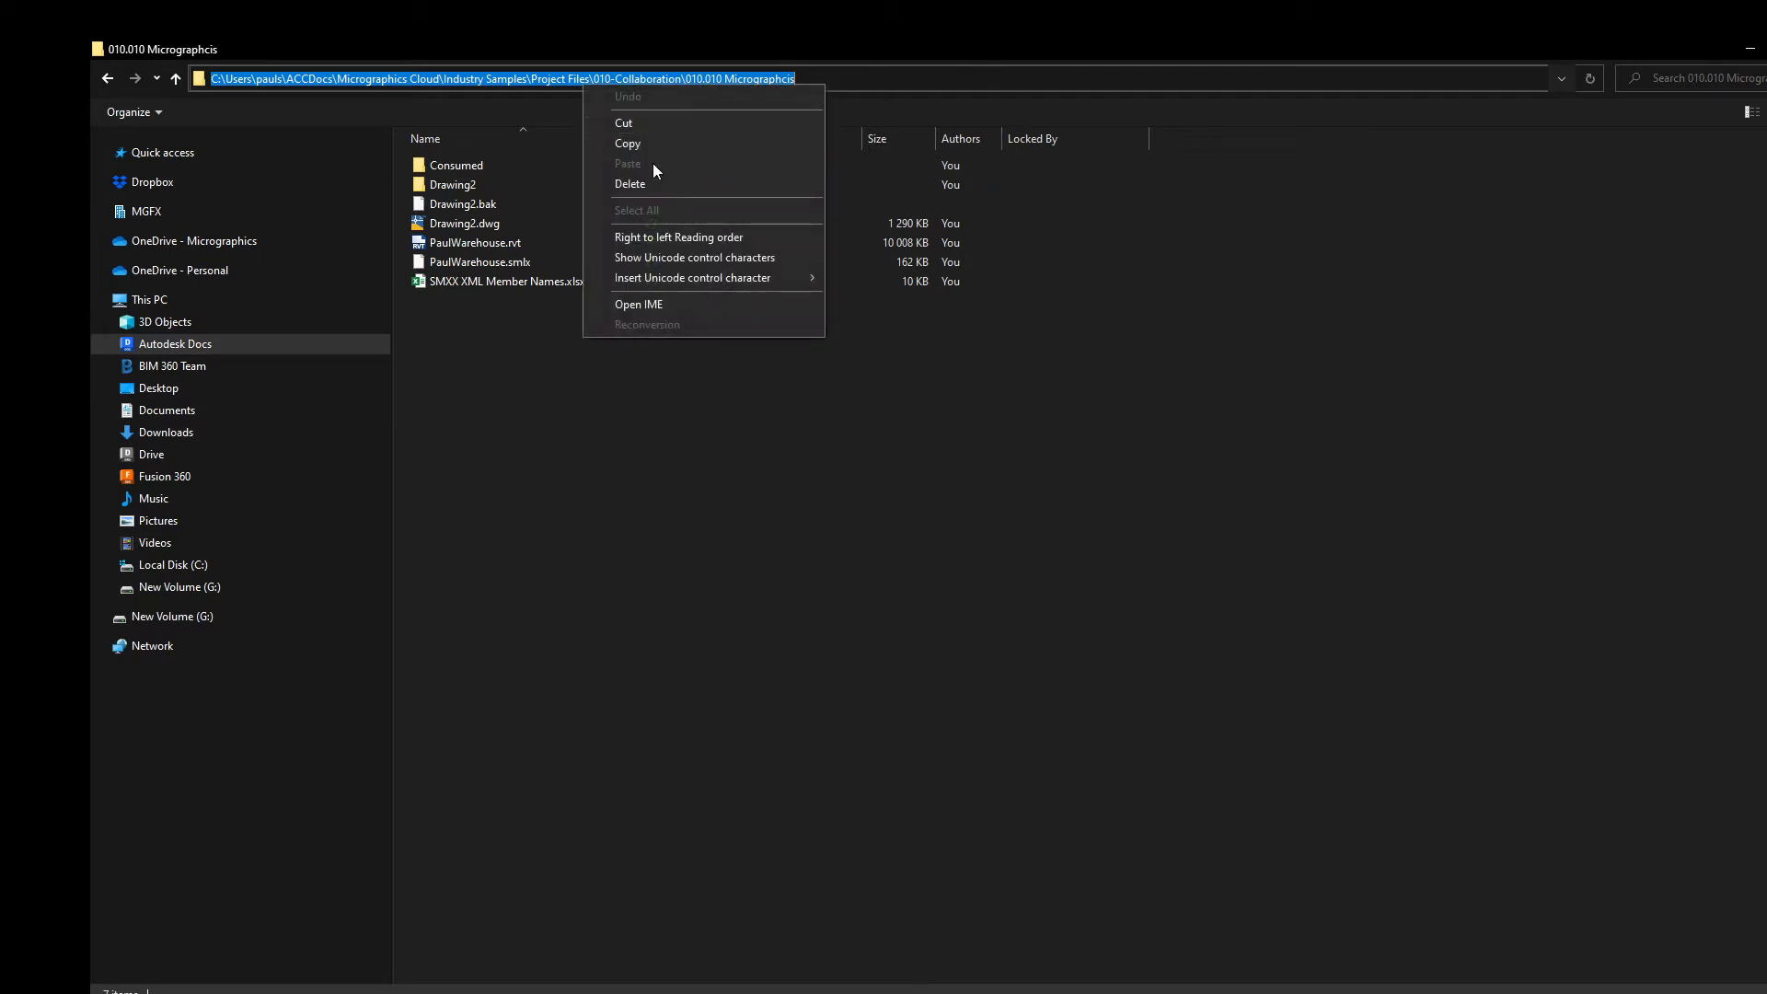
pyautogui.click(624, 143)
pyautogui.hotkey('alt', 'Tab')
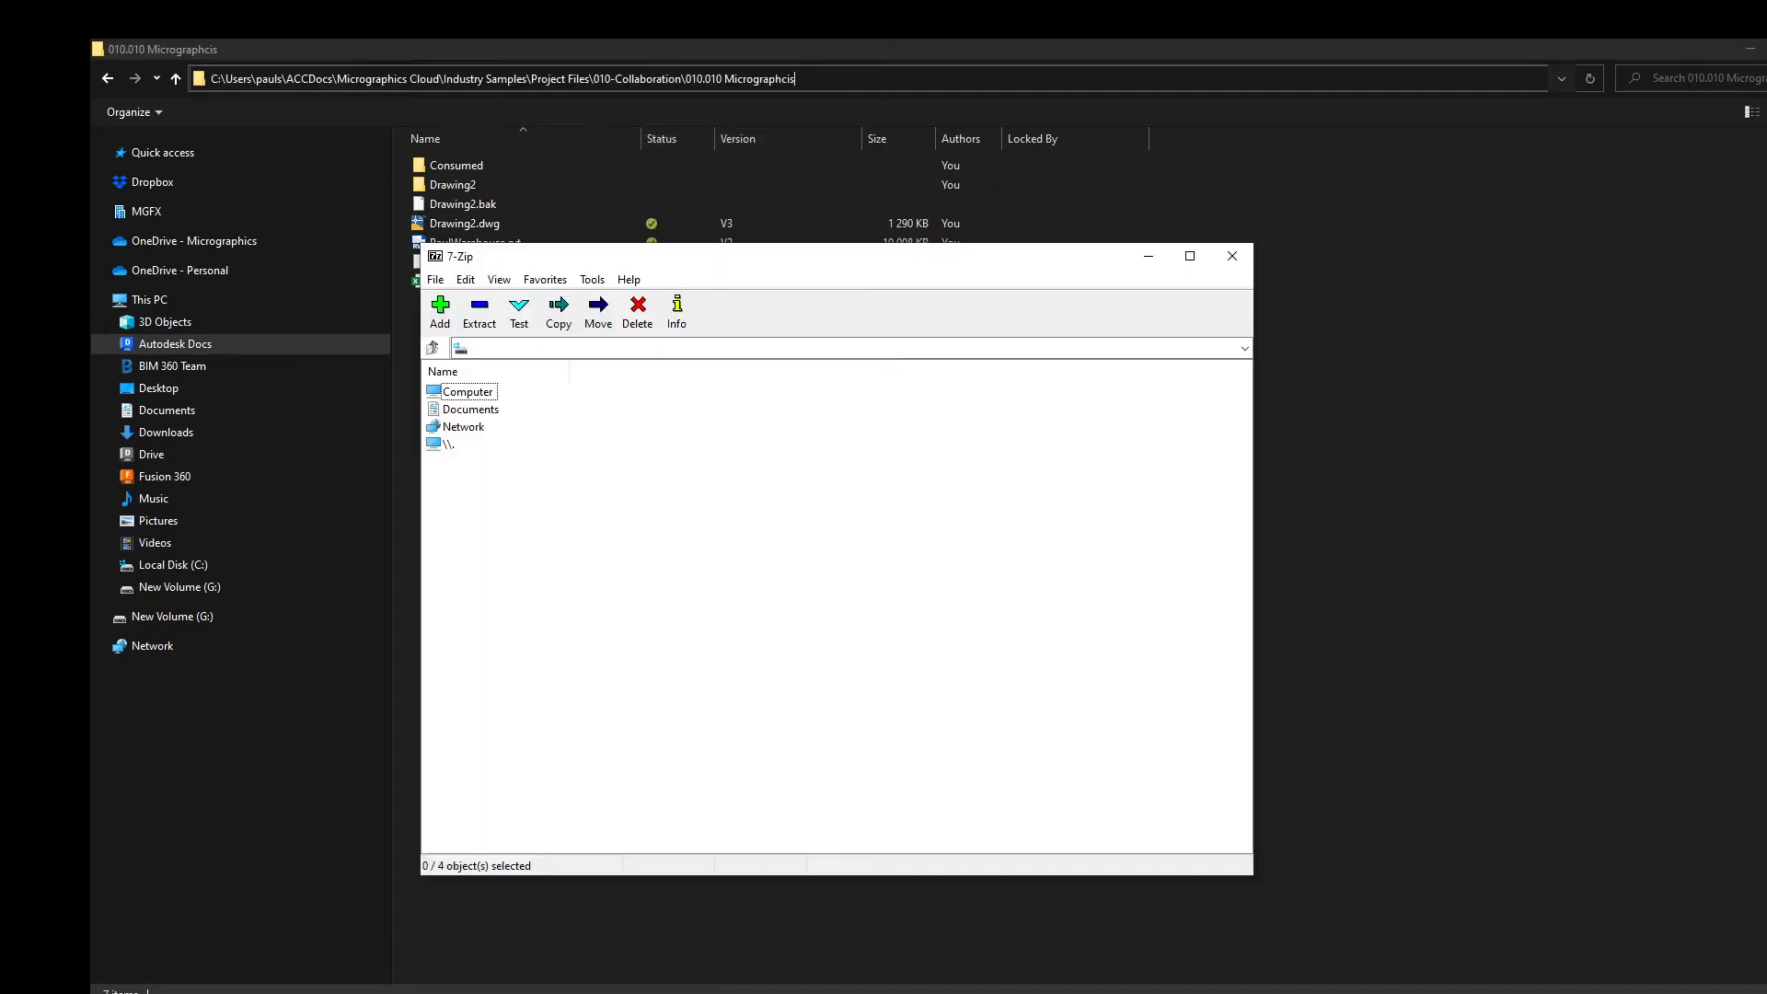
pyautogui.click(466, 348)
pyautogui.rightClick(505, 350)
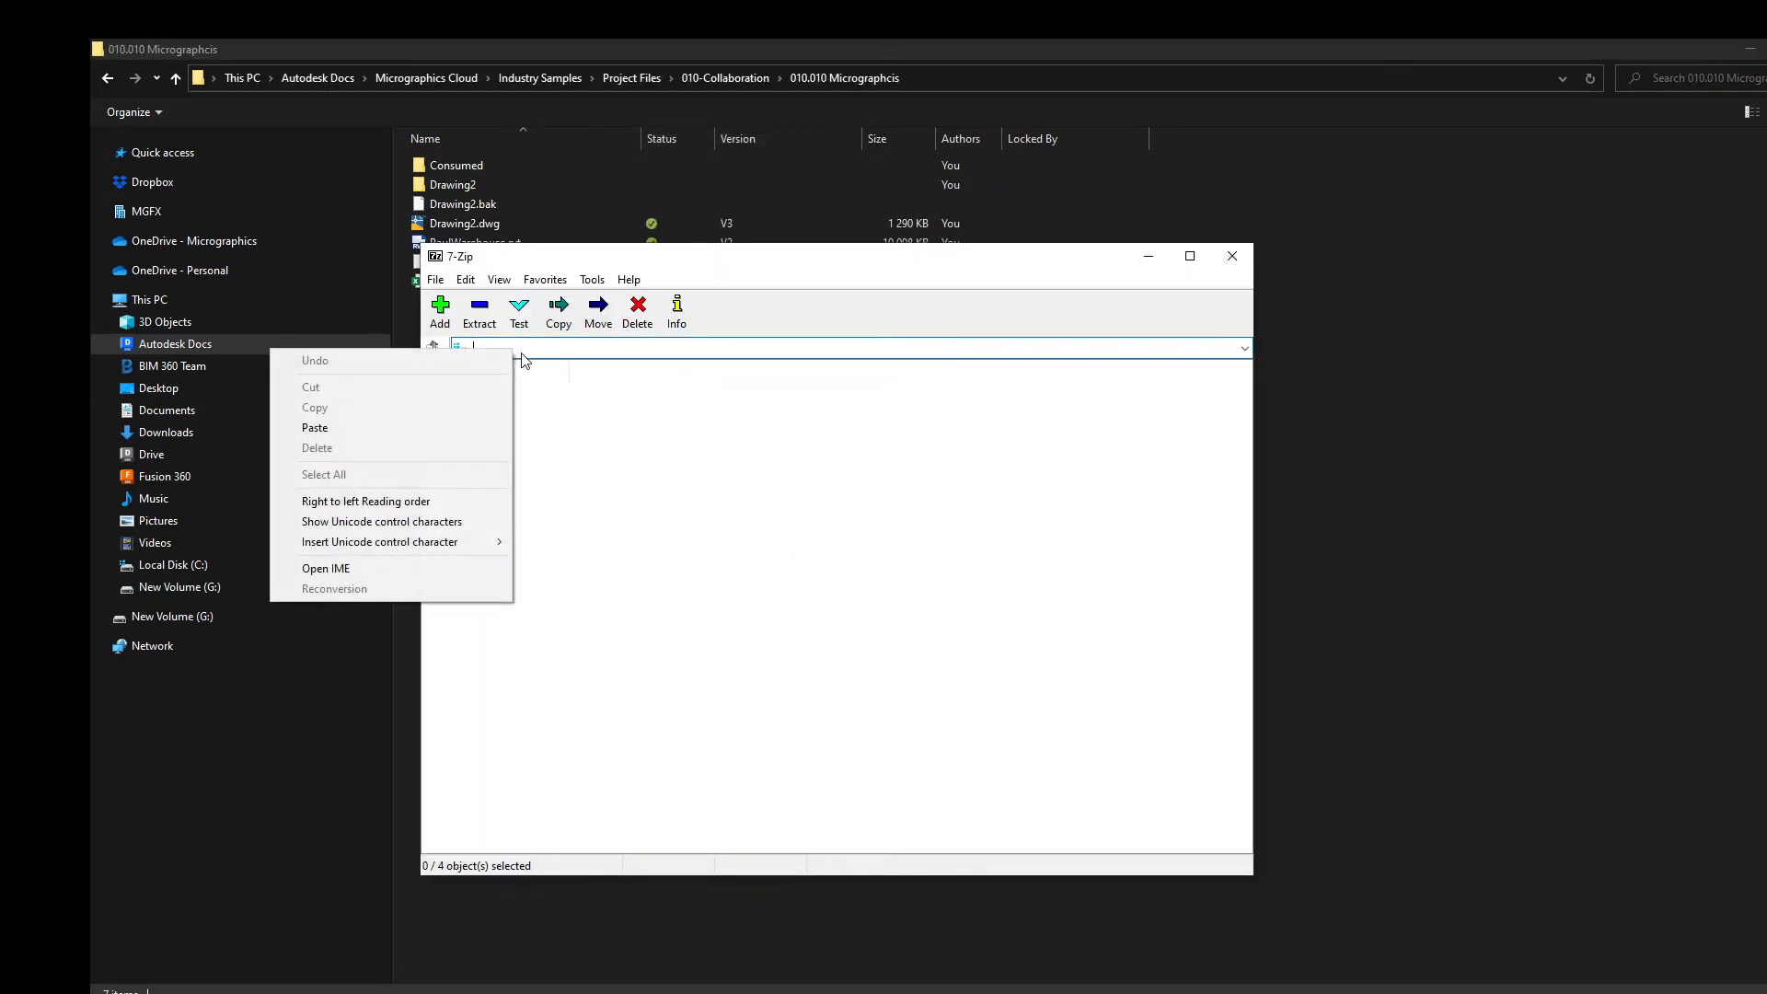
pyautogui.click(320, 429)
pyautogui.press('Return')
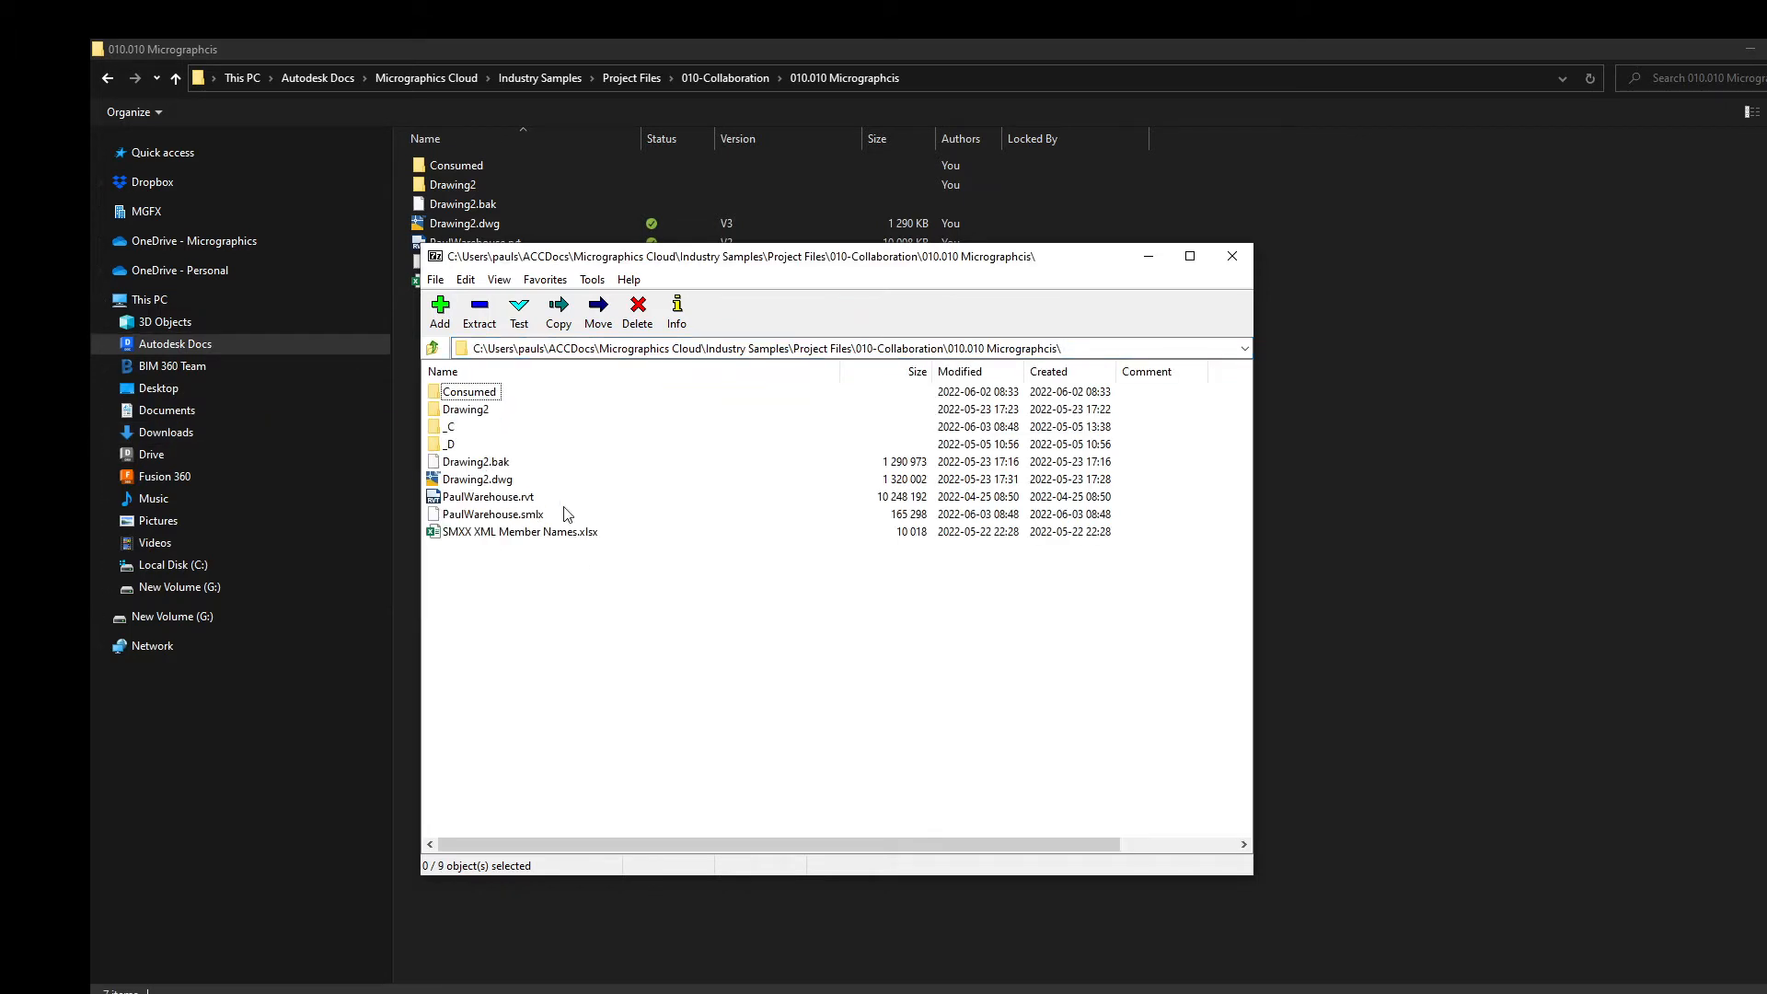
# Step: Open PaulWarehouse.smlx as an archive, enlarge the 7-Zip window and Name column, and open the archive's Contents folder
pyautogui.click(543, 521)
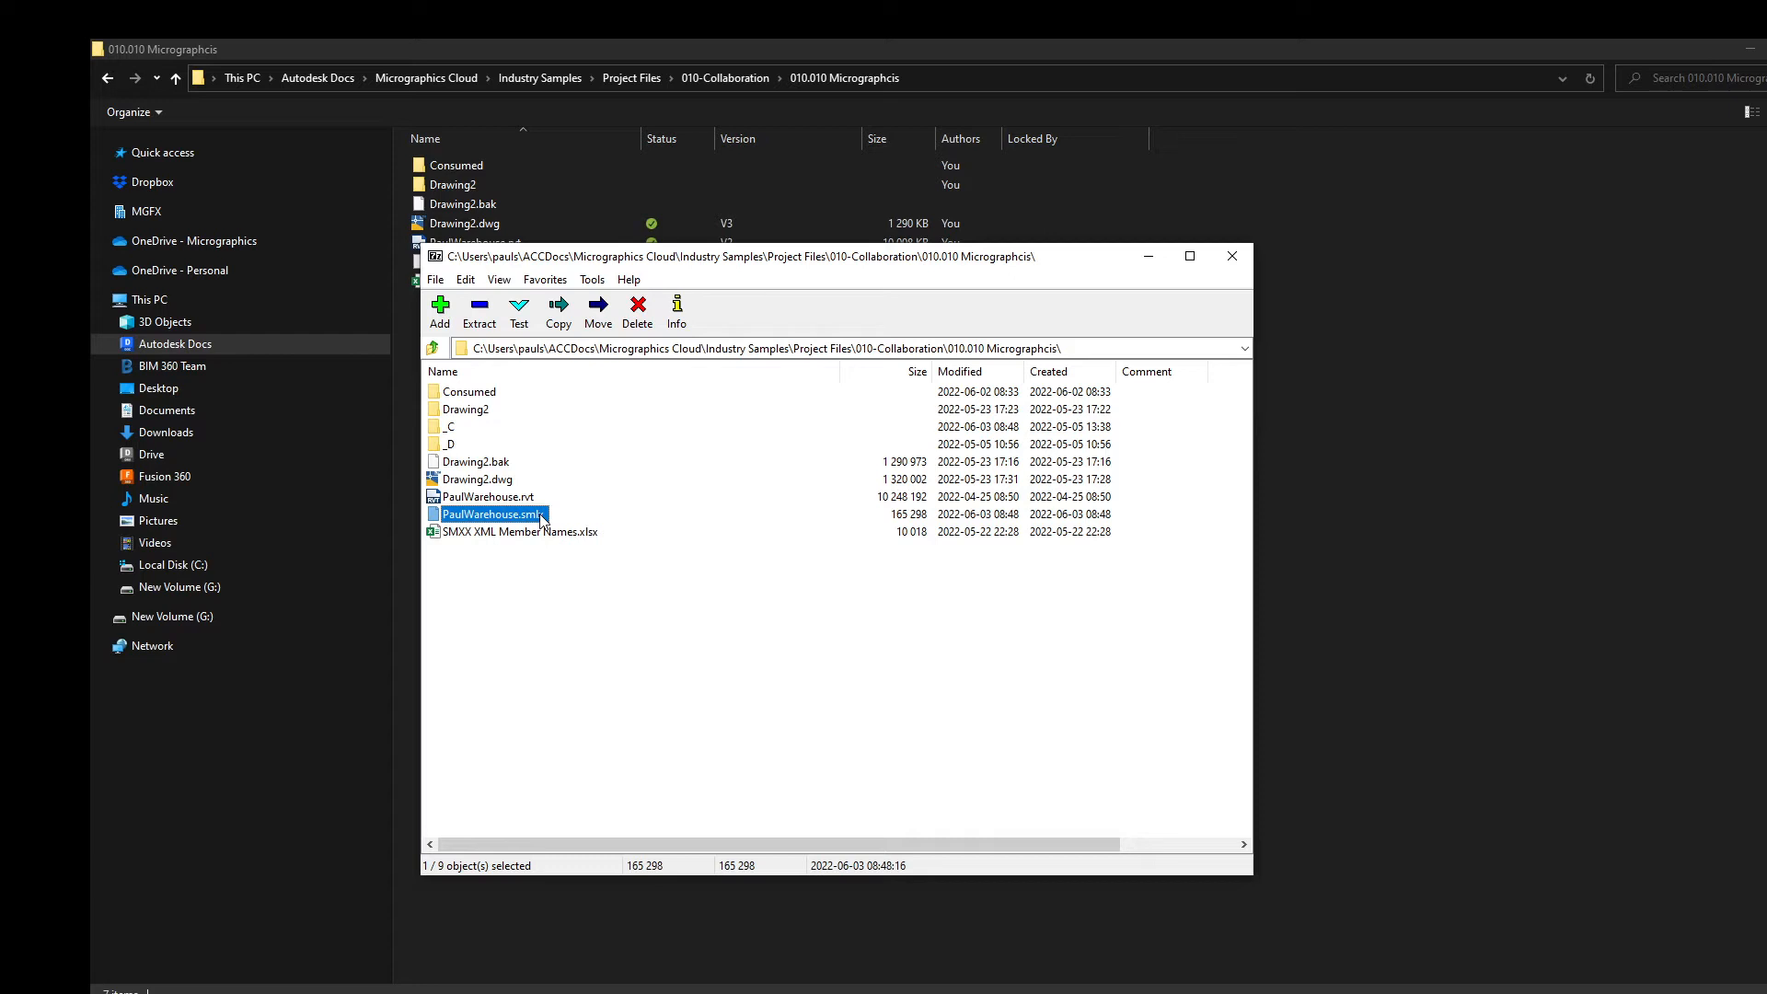
pyautogui.rightClick(484, 517)
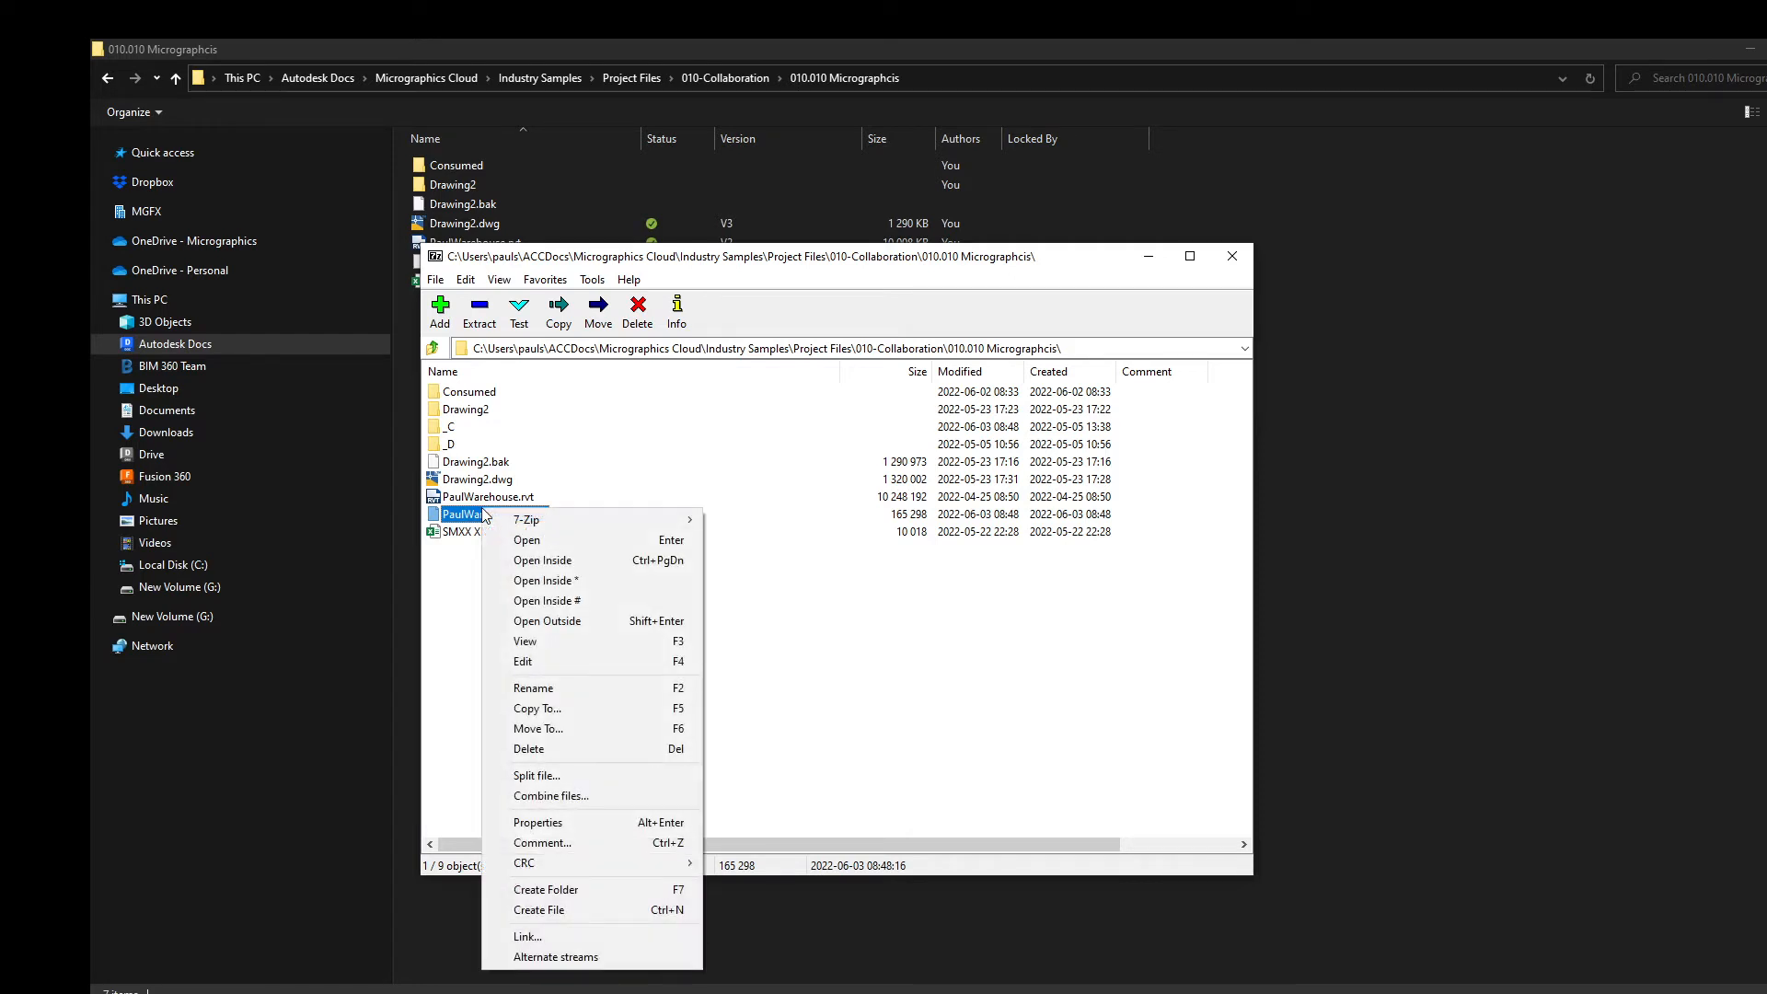
pyautogui.click(543, 541)
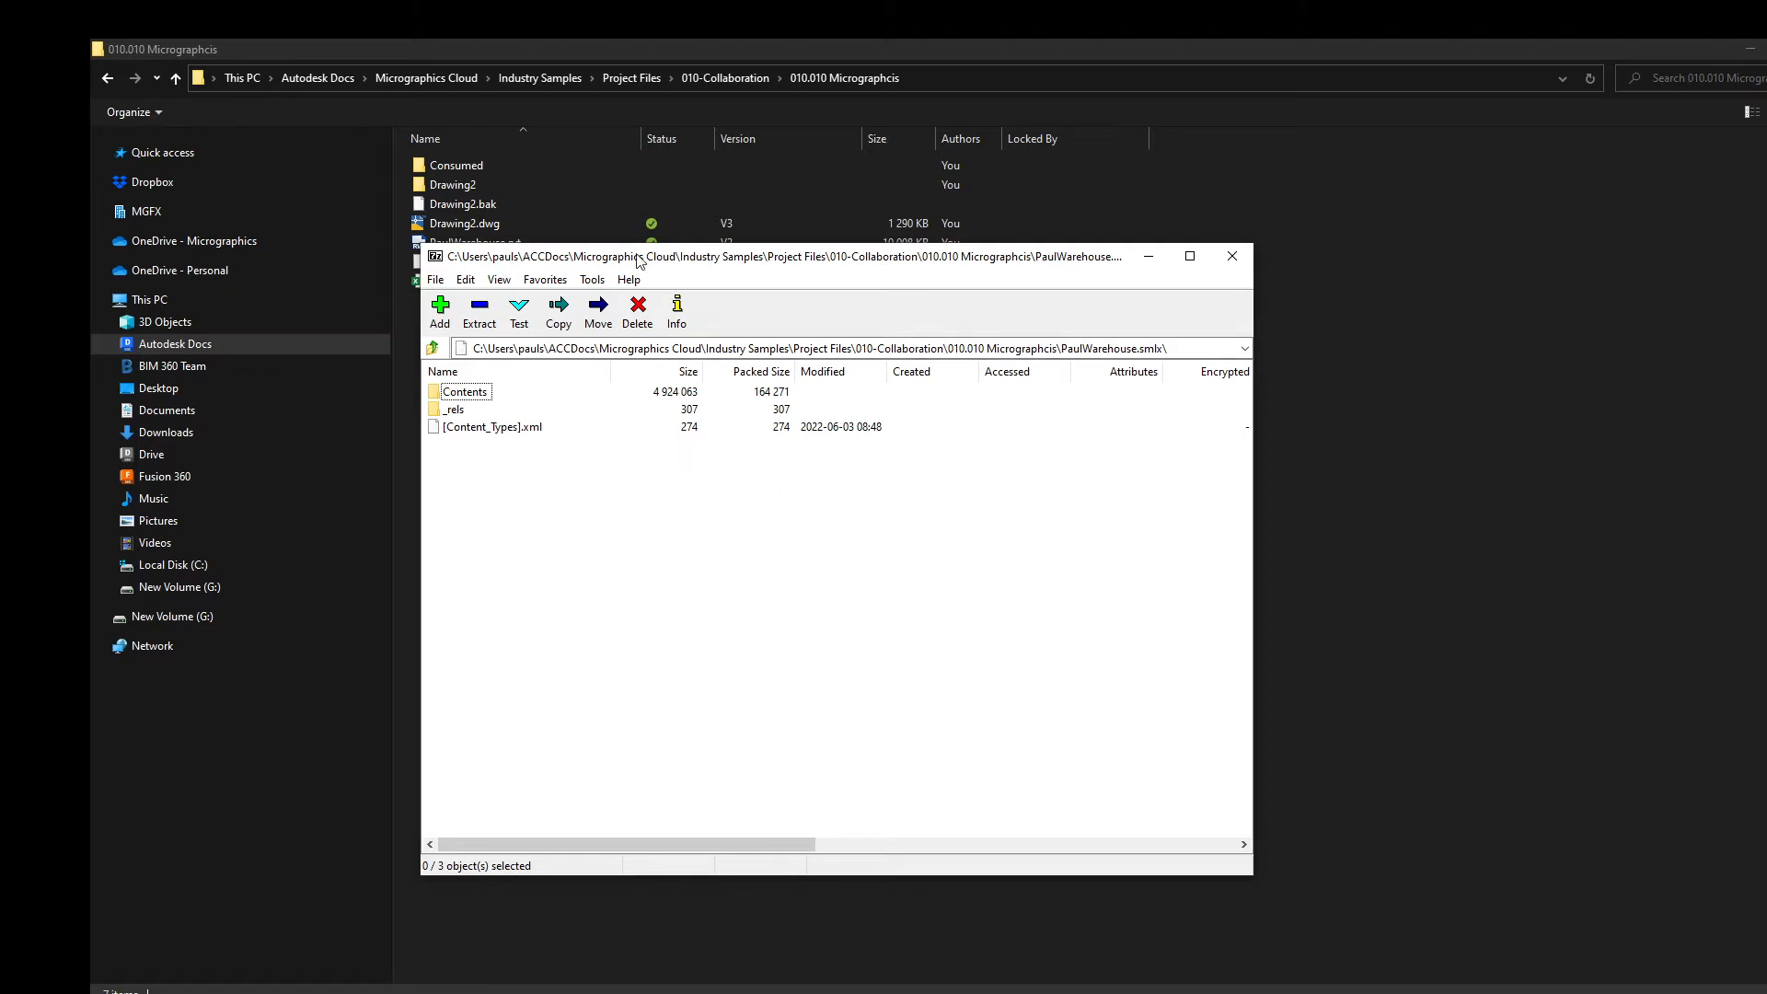
pyautogui.moveTo(708, 265); pyautogui.dragTo(584, 151)
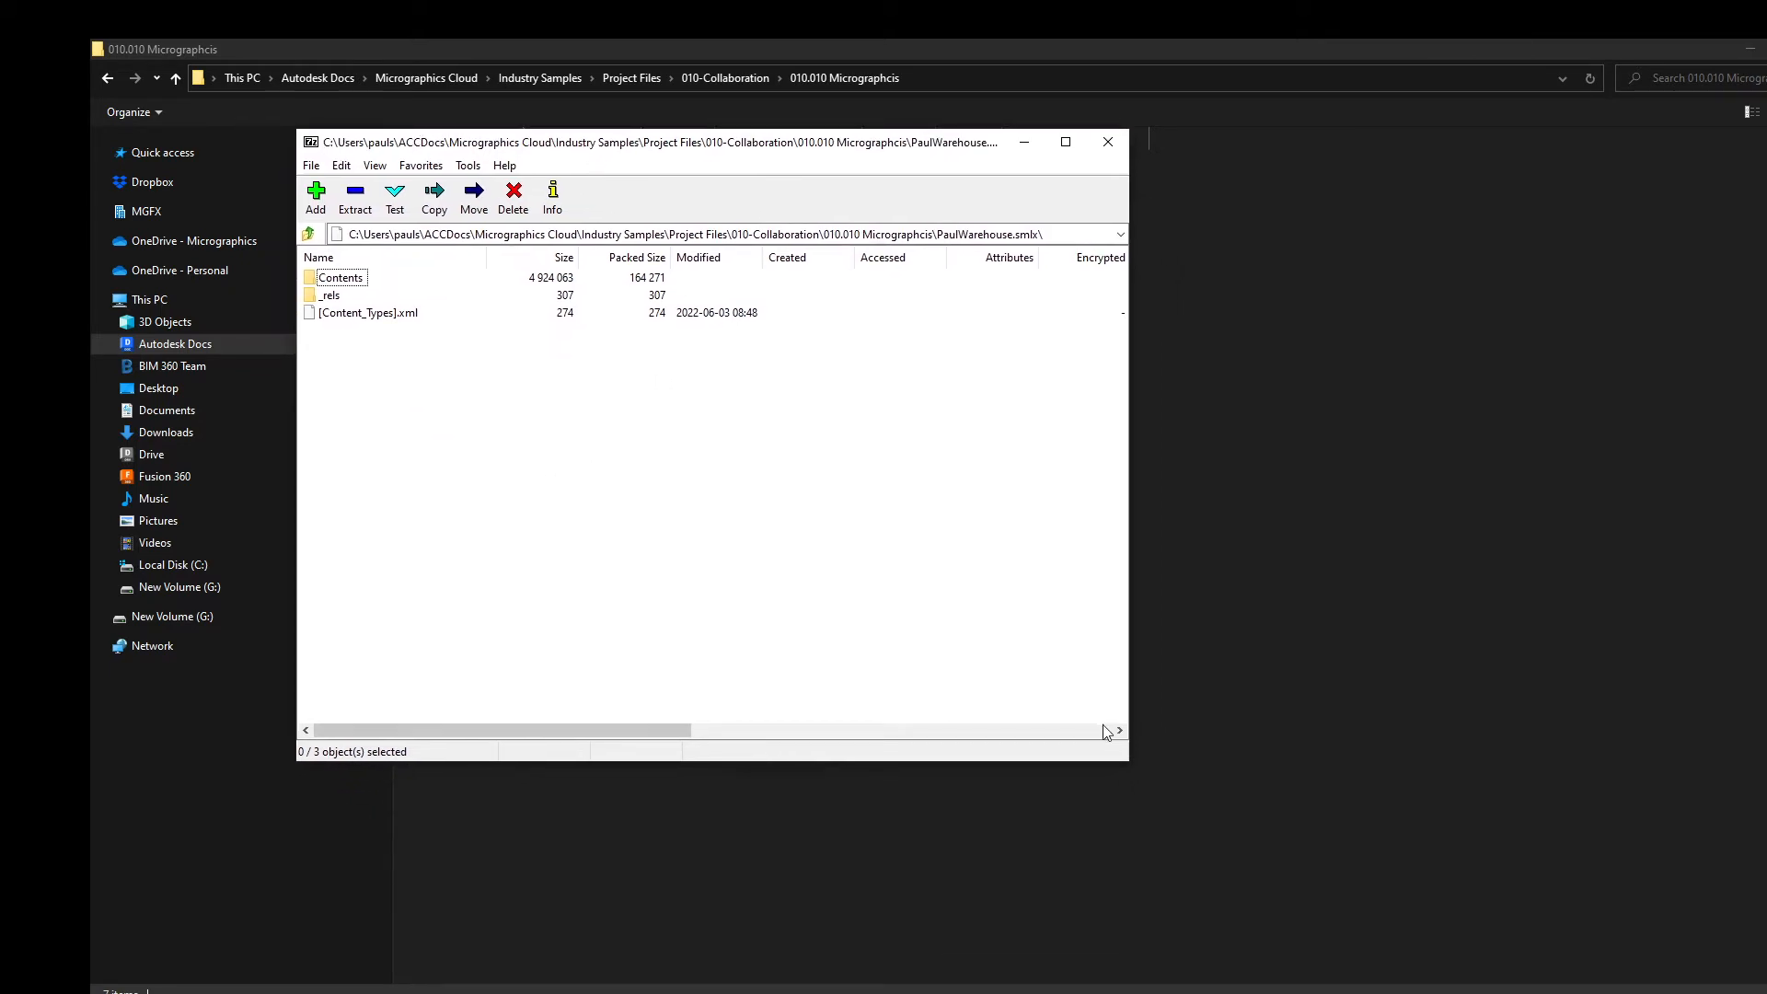
pyautogui.moveTo(1127, 763); pyautogui.dragTo(1477, 868)
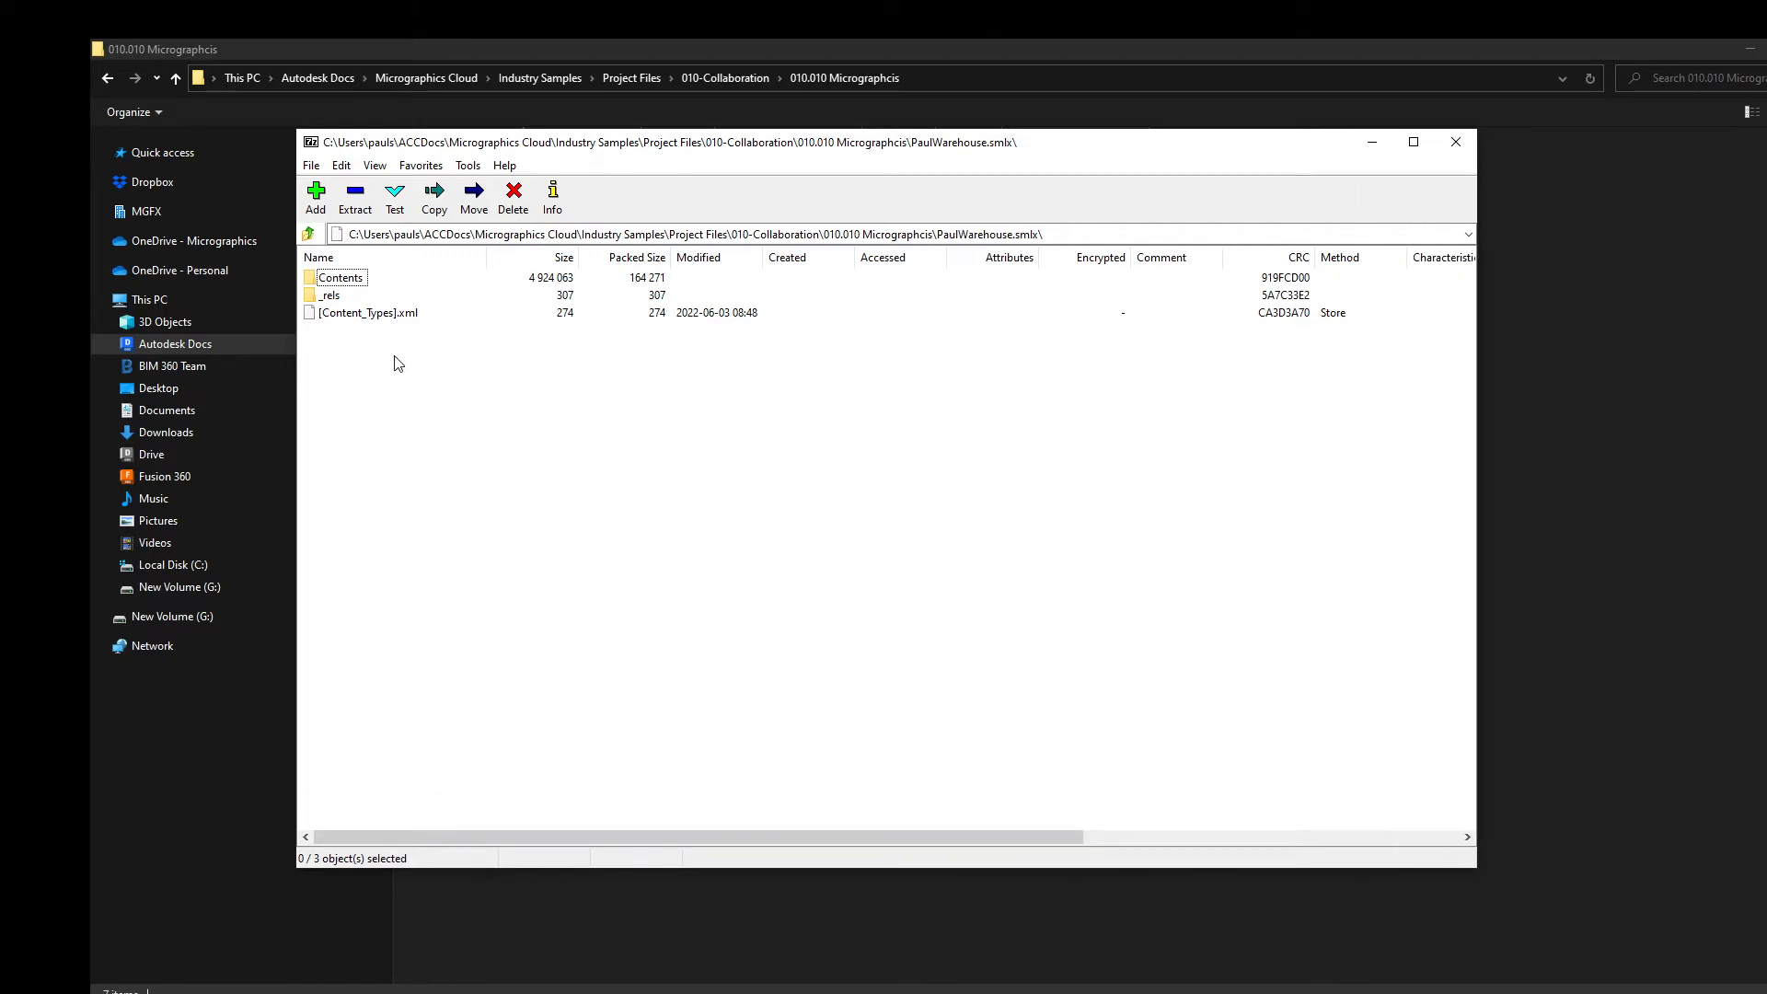
pyautogui.doubleClick(328, 281)
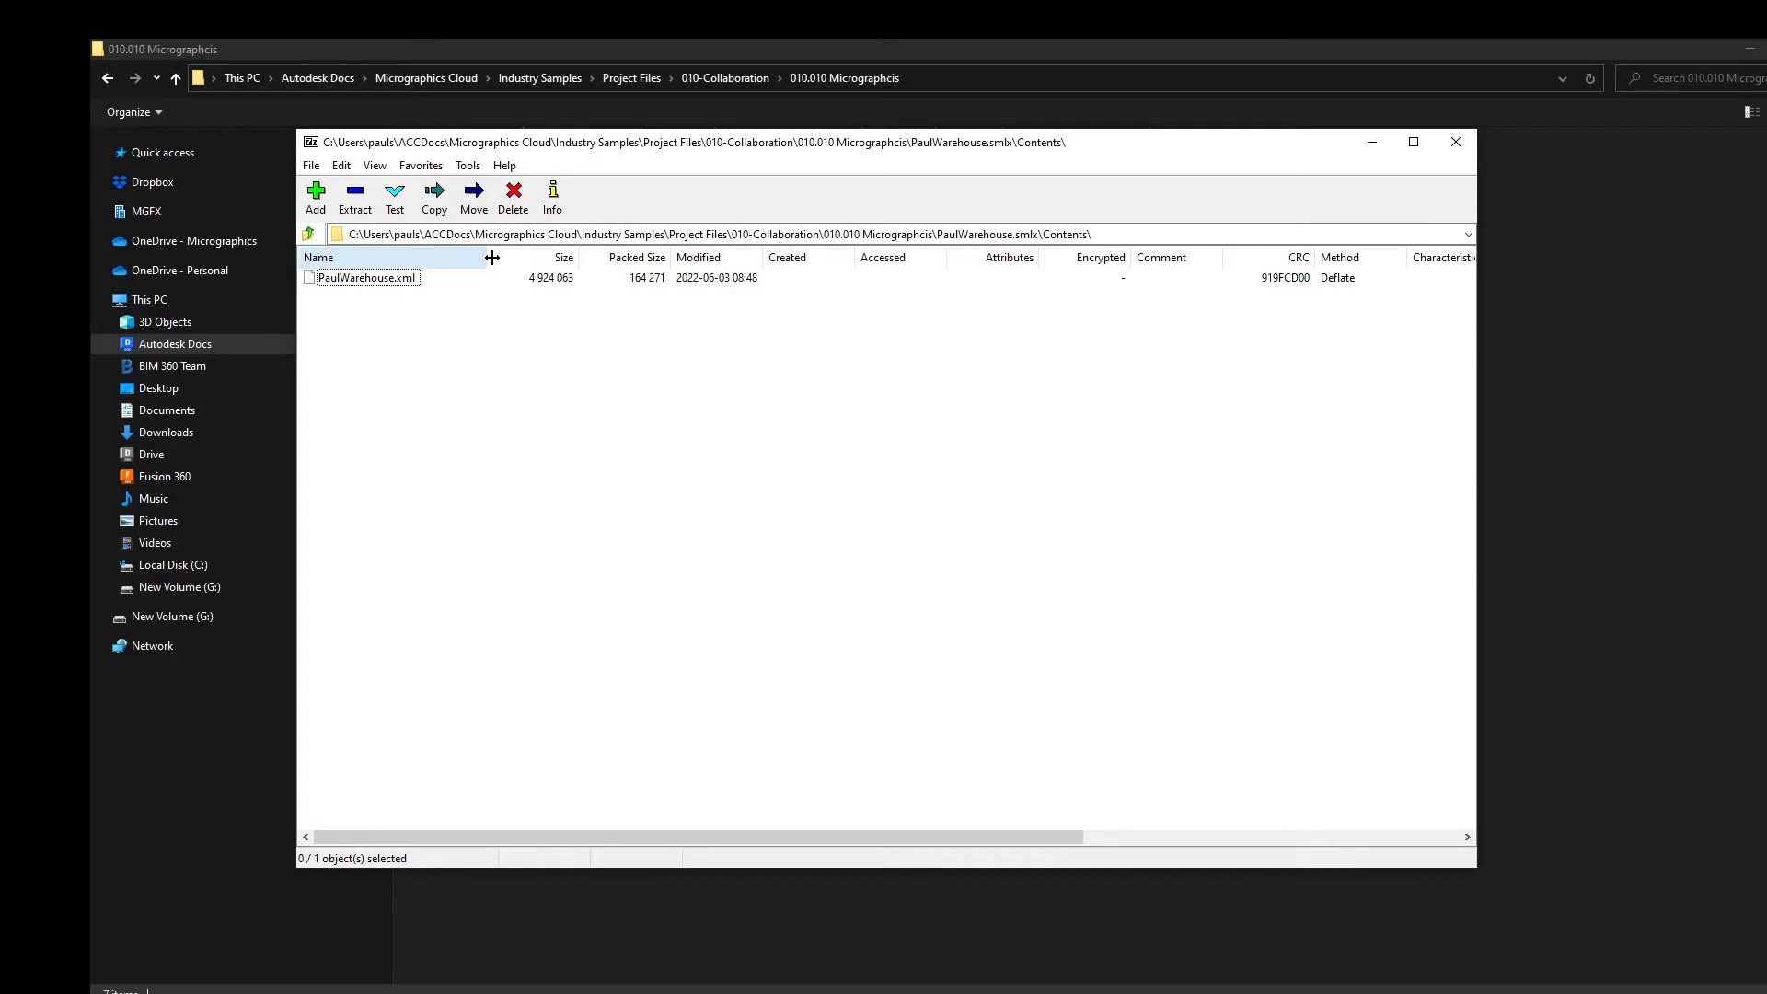
pyautogui.moveTo(492, 257); pyautogui.dragTo(571, 257)
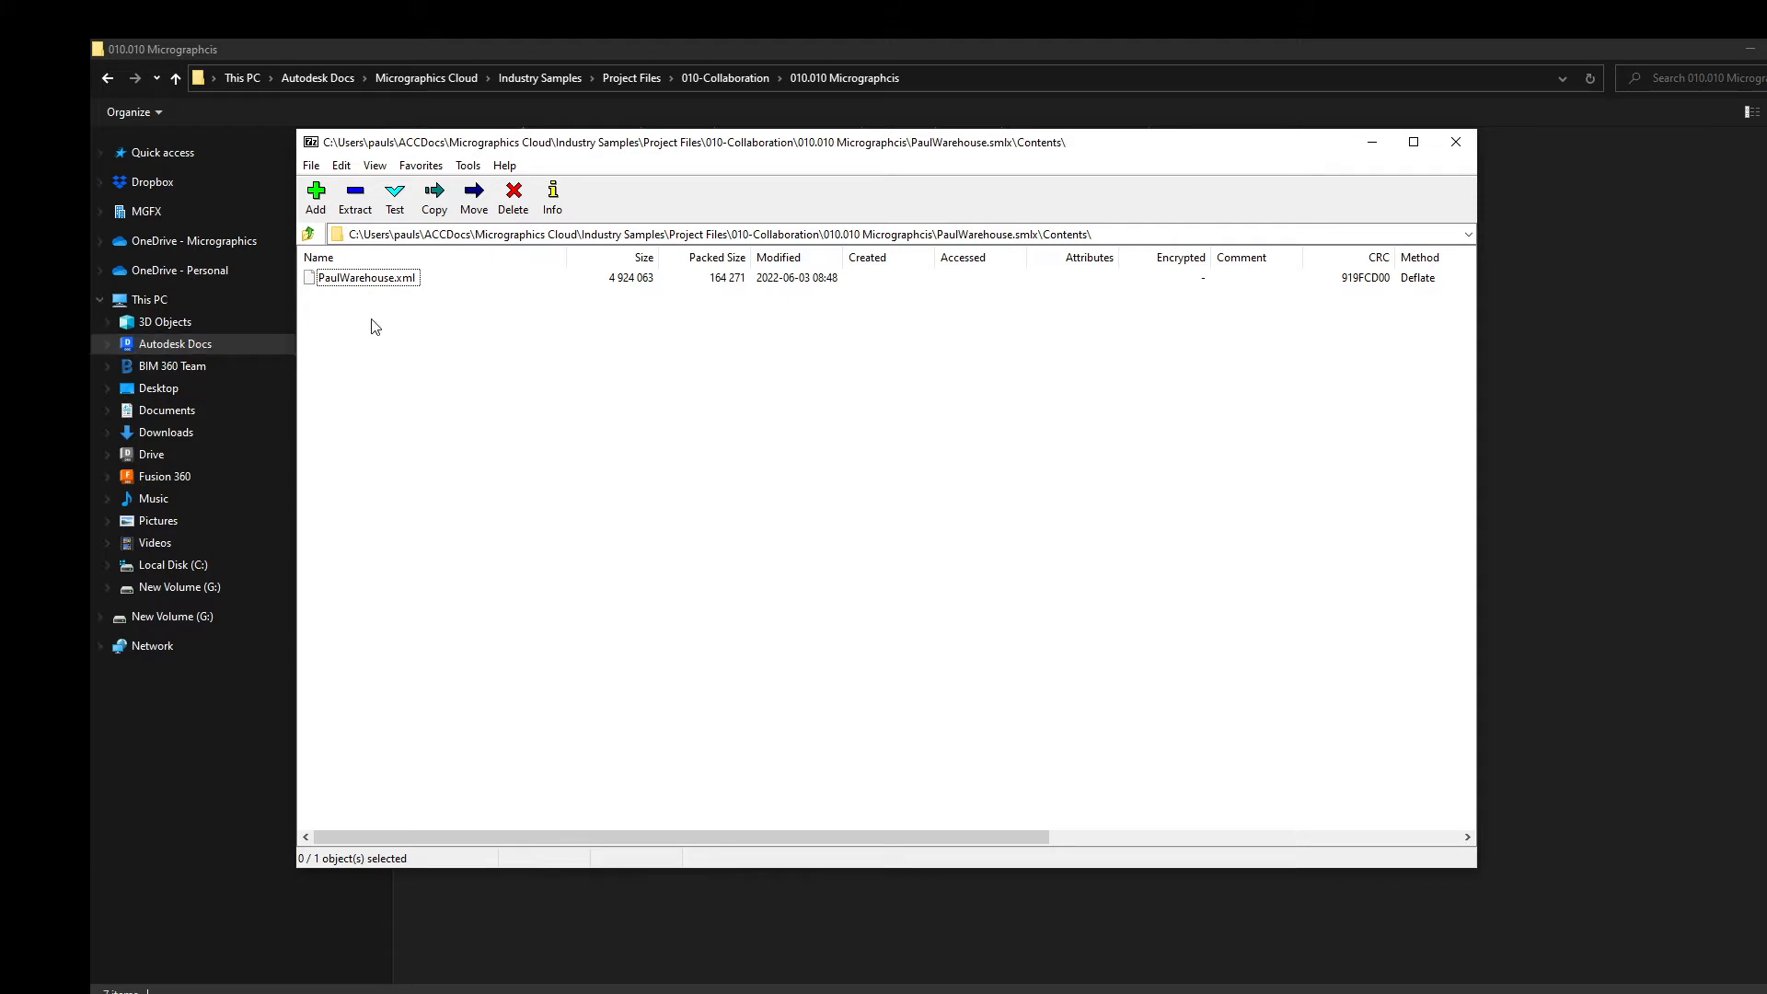
# Step: Open PaulWarehouse.xml from the archive in Notepad++, without making it the default app for .xml files
pyautogui.rightClick(334, 280)
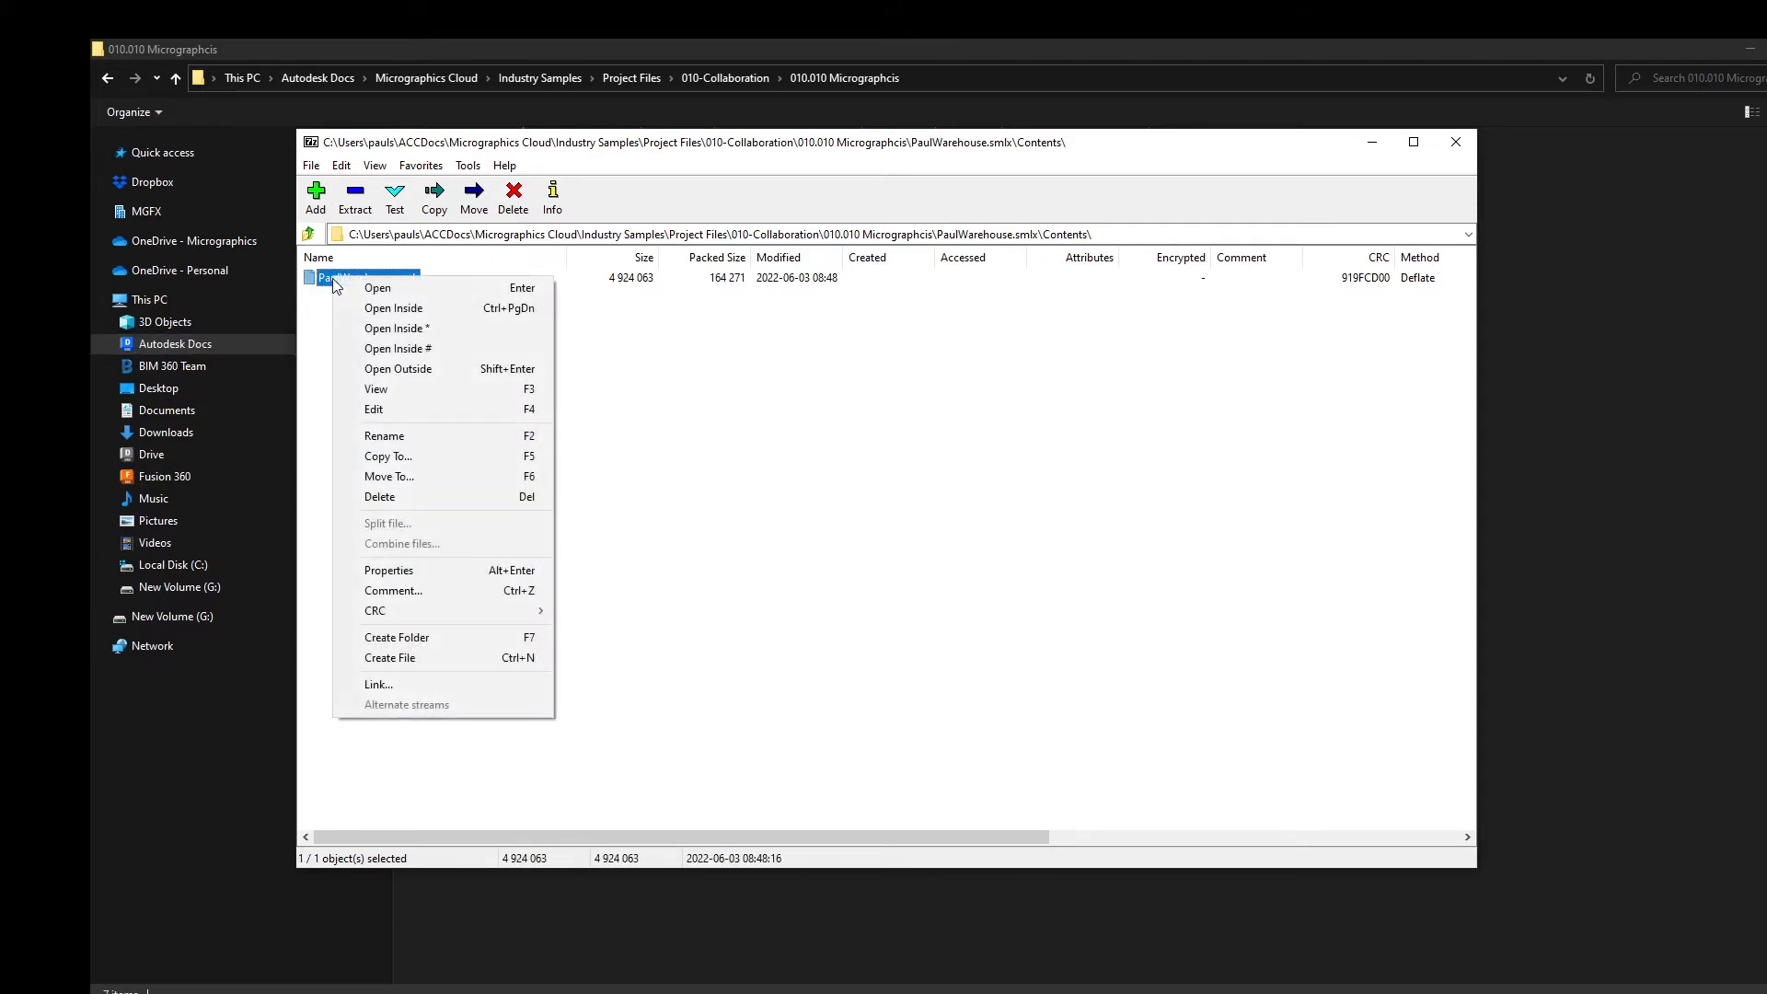
pyautogui.click(411, 289)
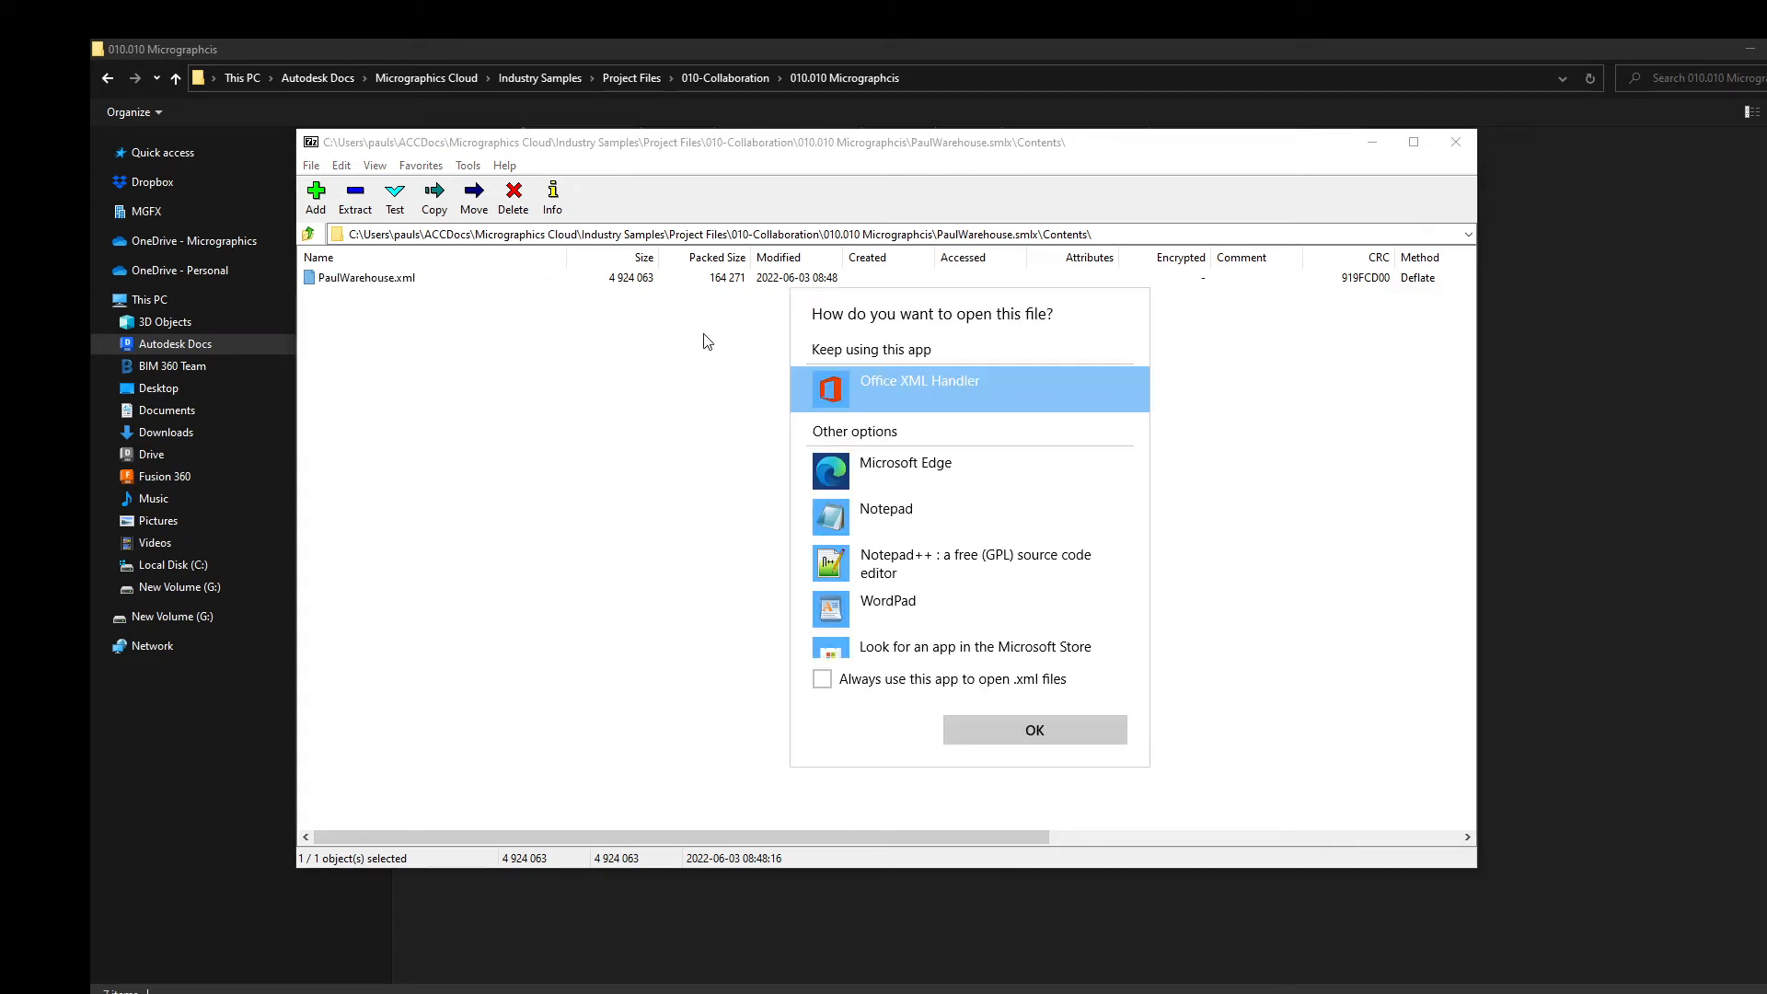
pyautogui.click(937, 563)
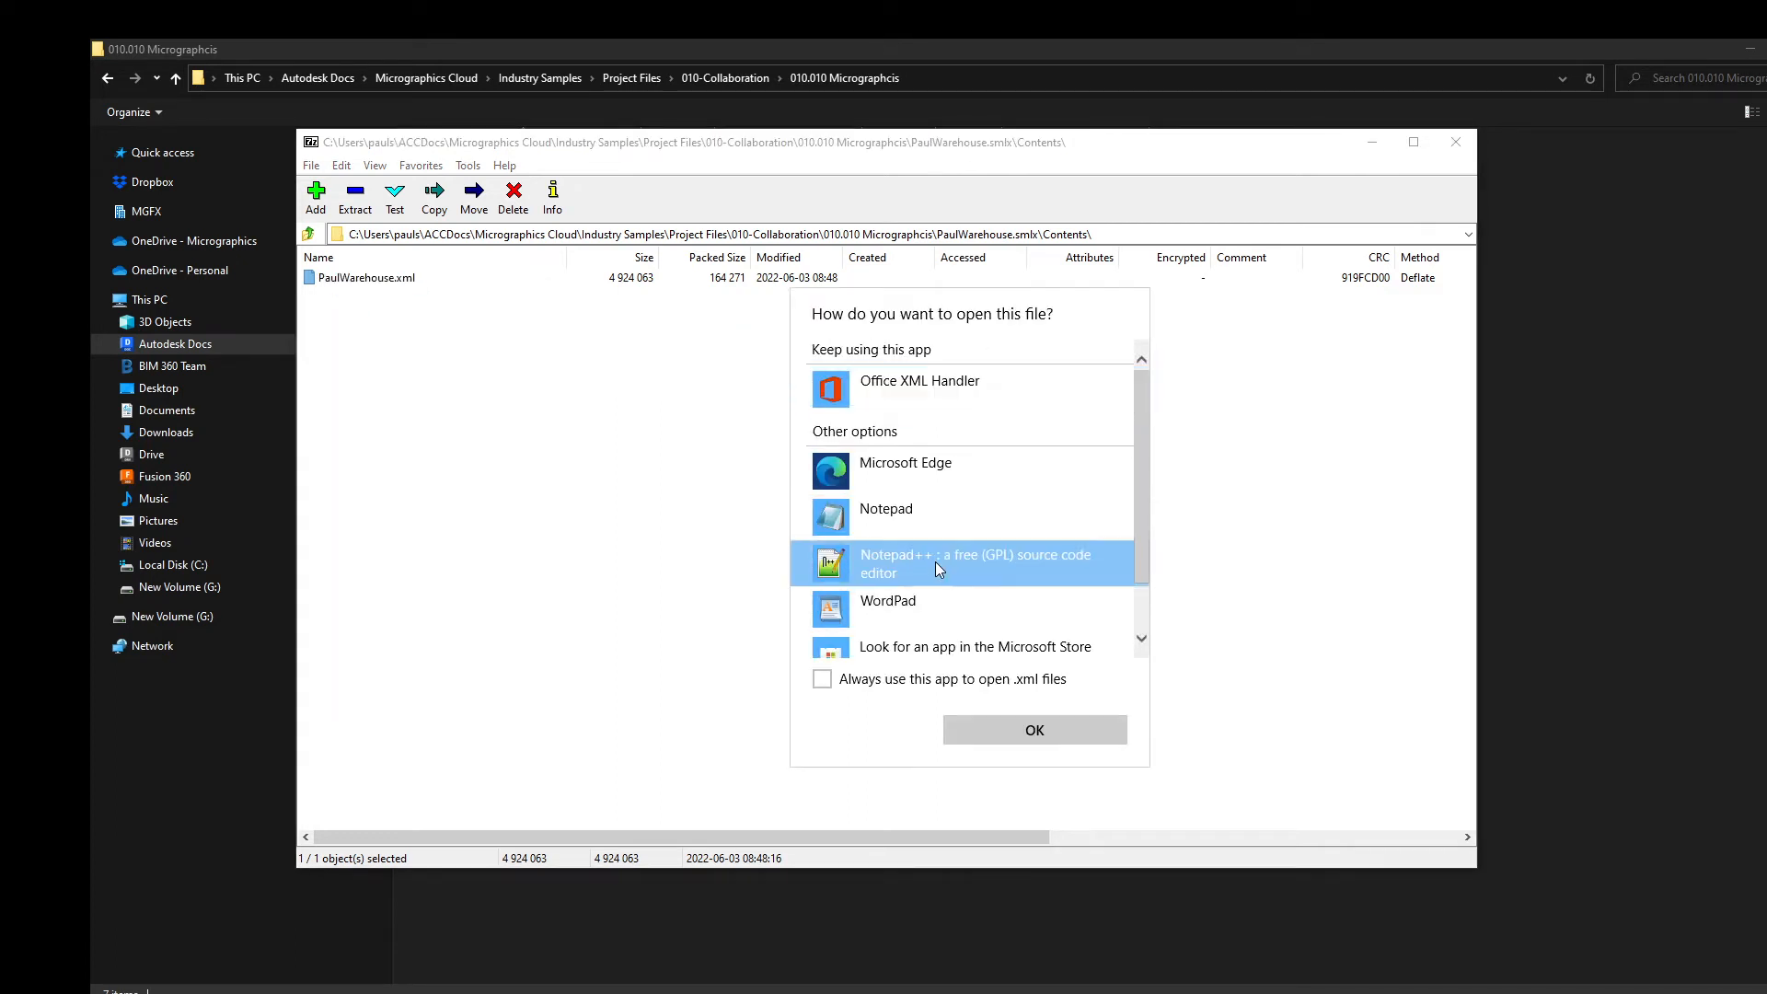
pyautogui.click(1029, 733)
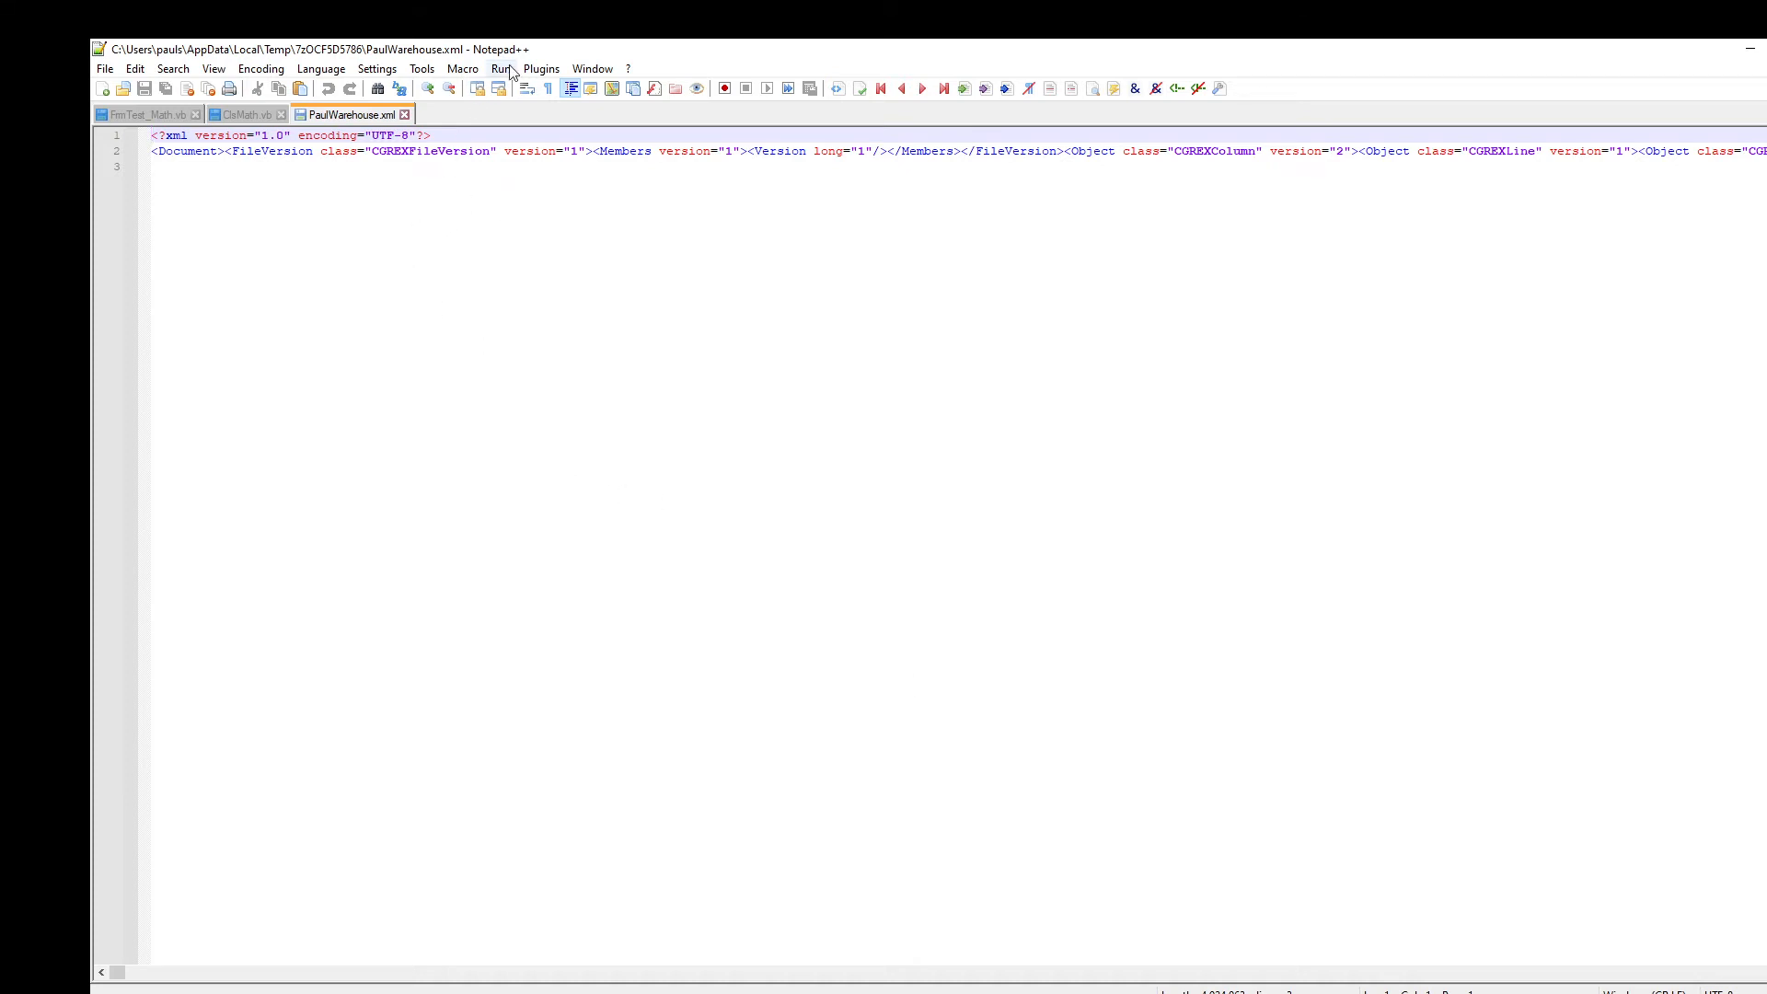
# Step: Format PaulWarehouse.xml with the XML Tools plugin's Pretty print command
pyautogui.click(423, 72)
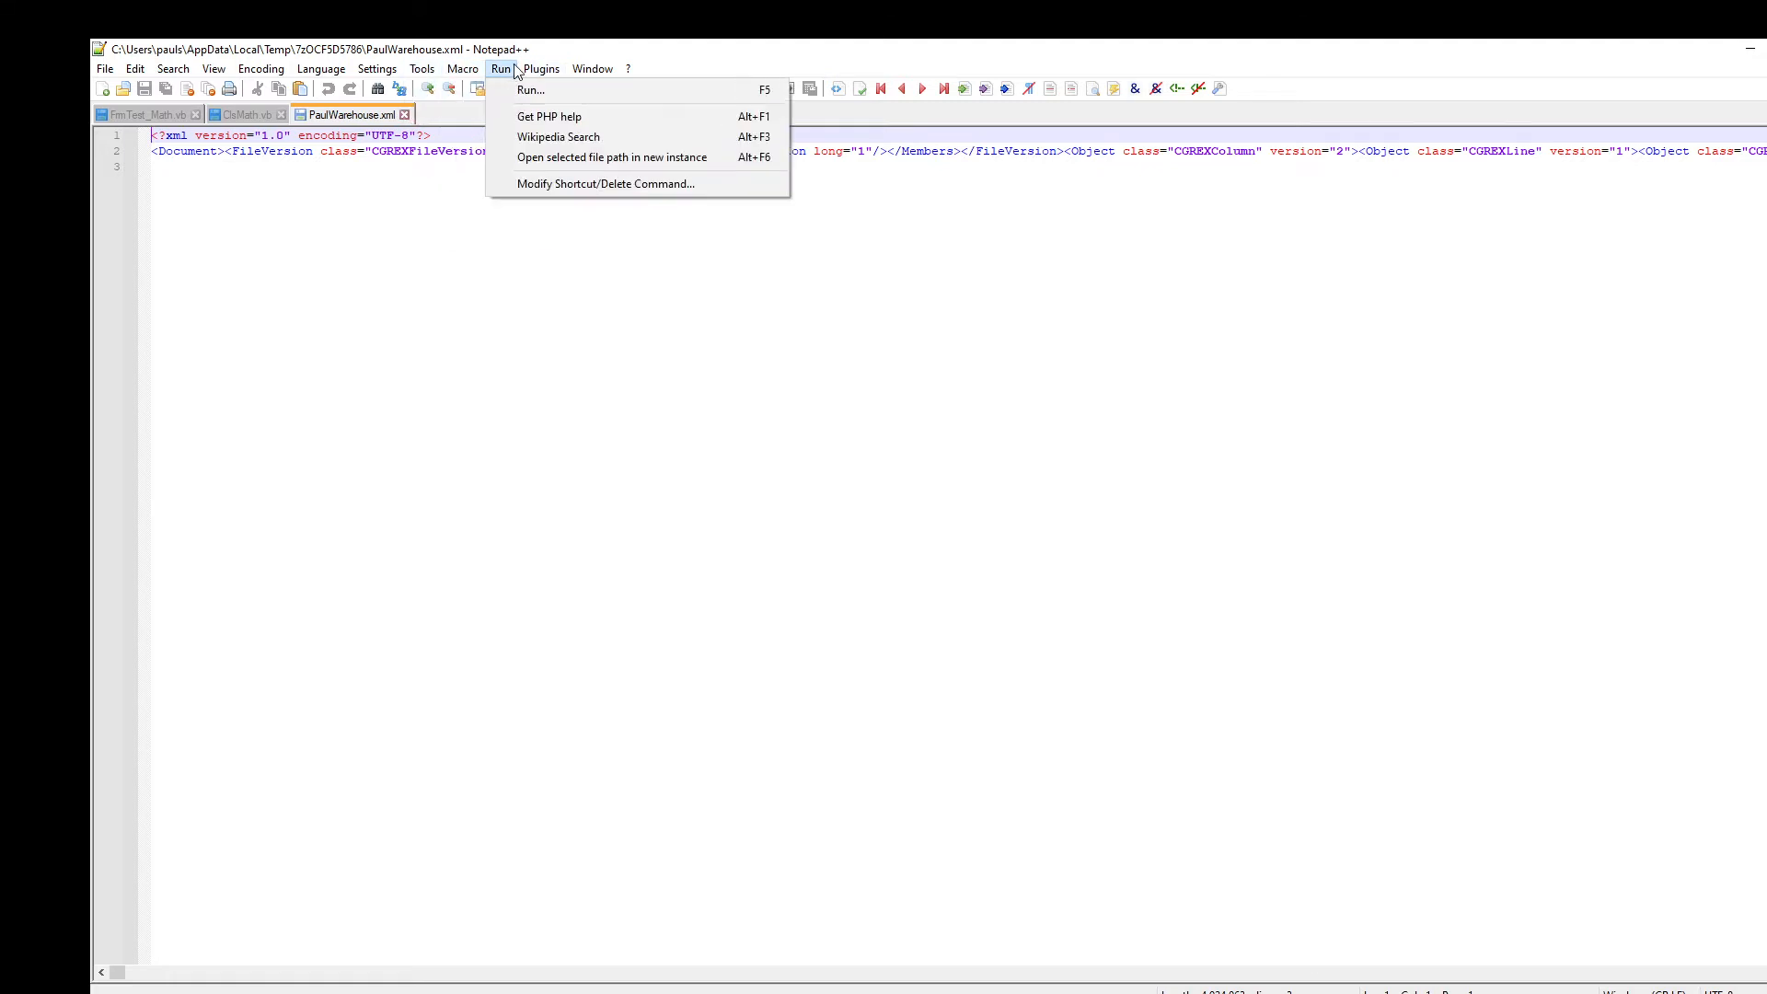
pyautogui.moveTo(530, 65)
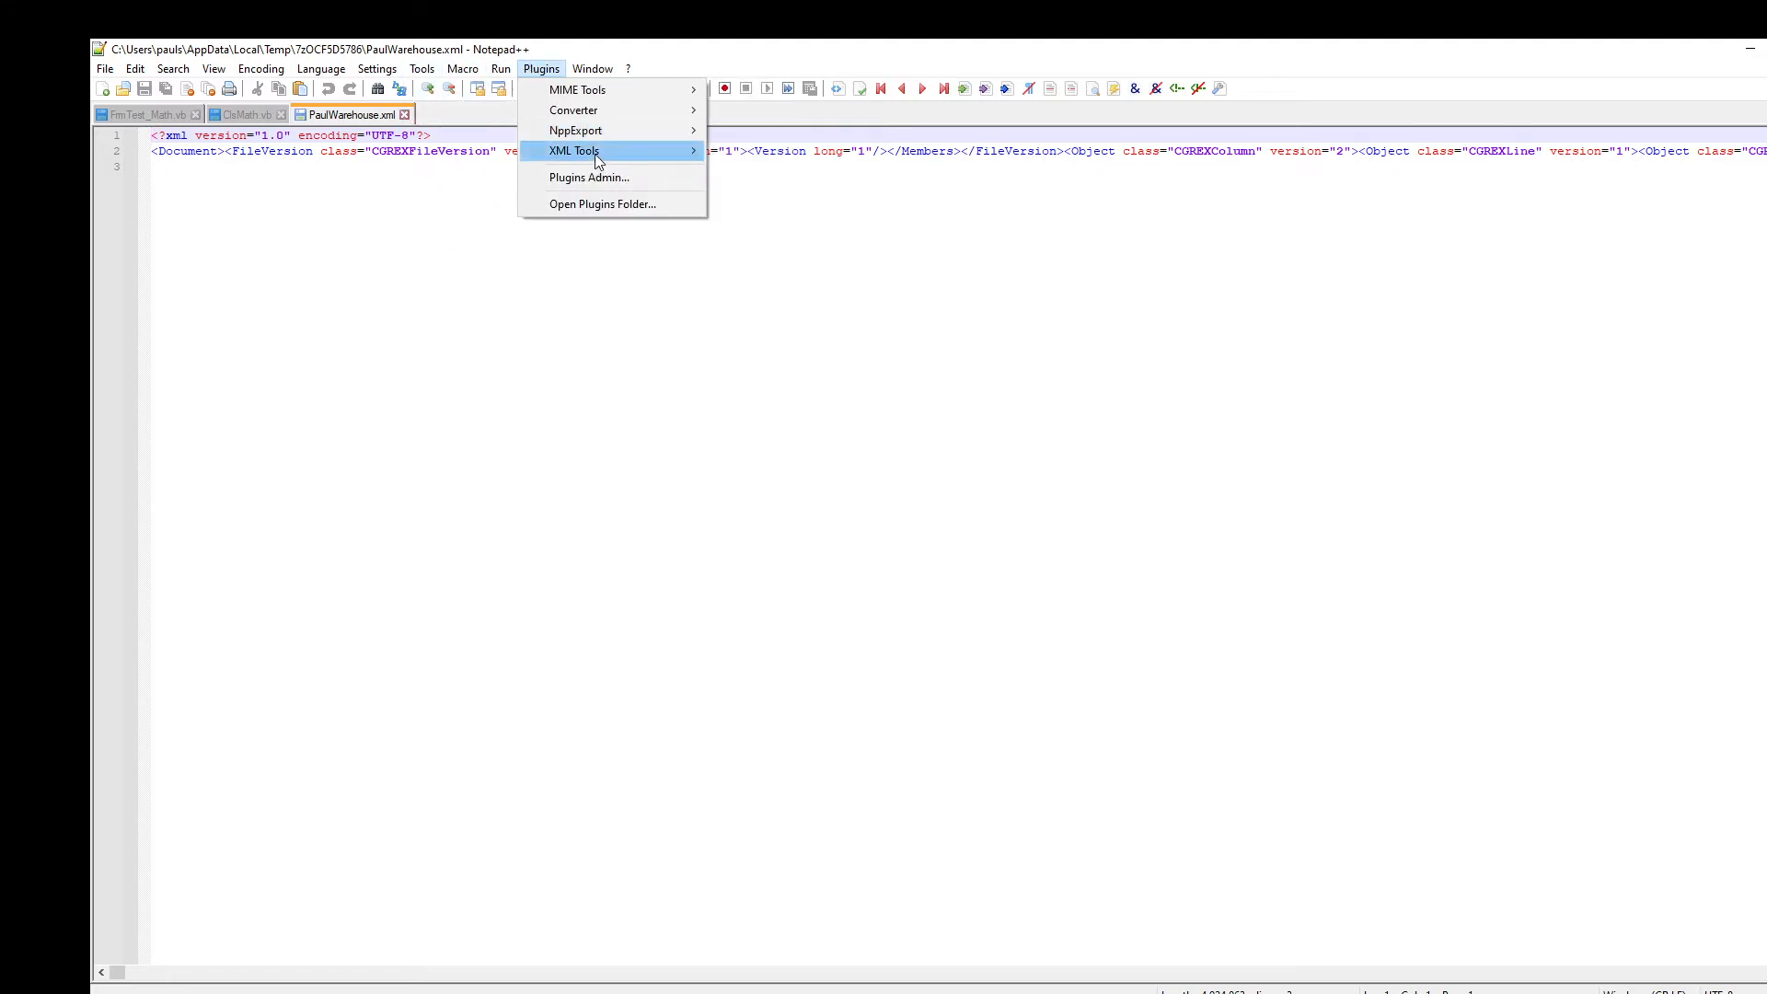
pyautogui.moveTo(598, 161)
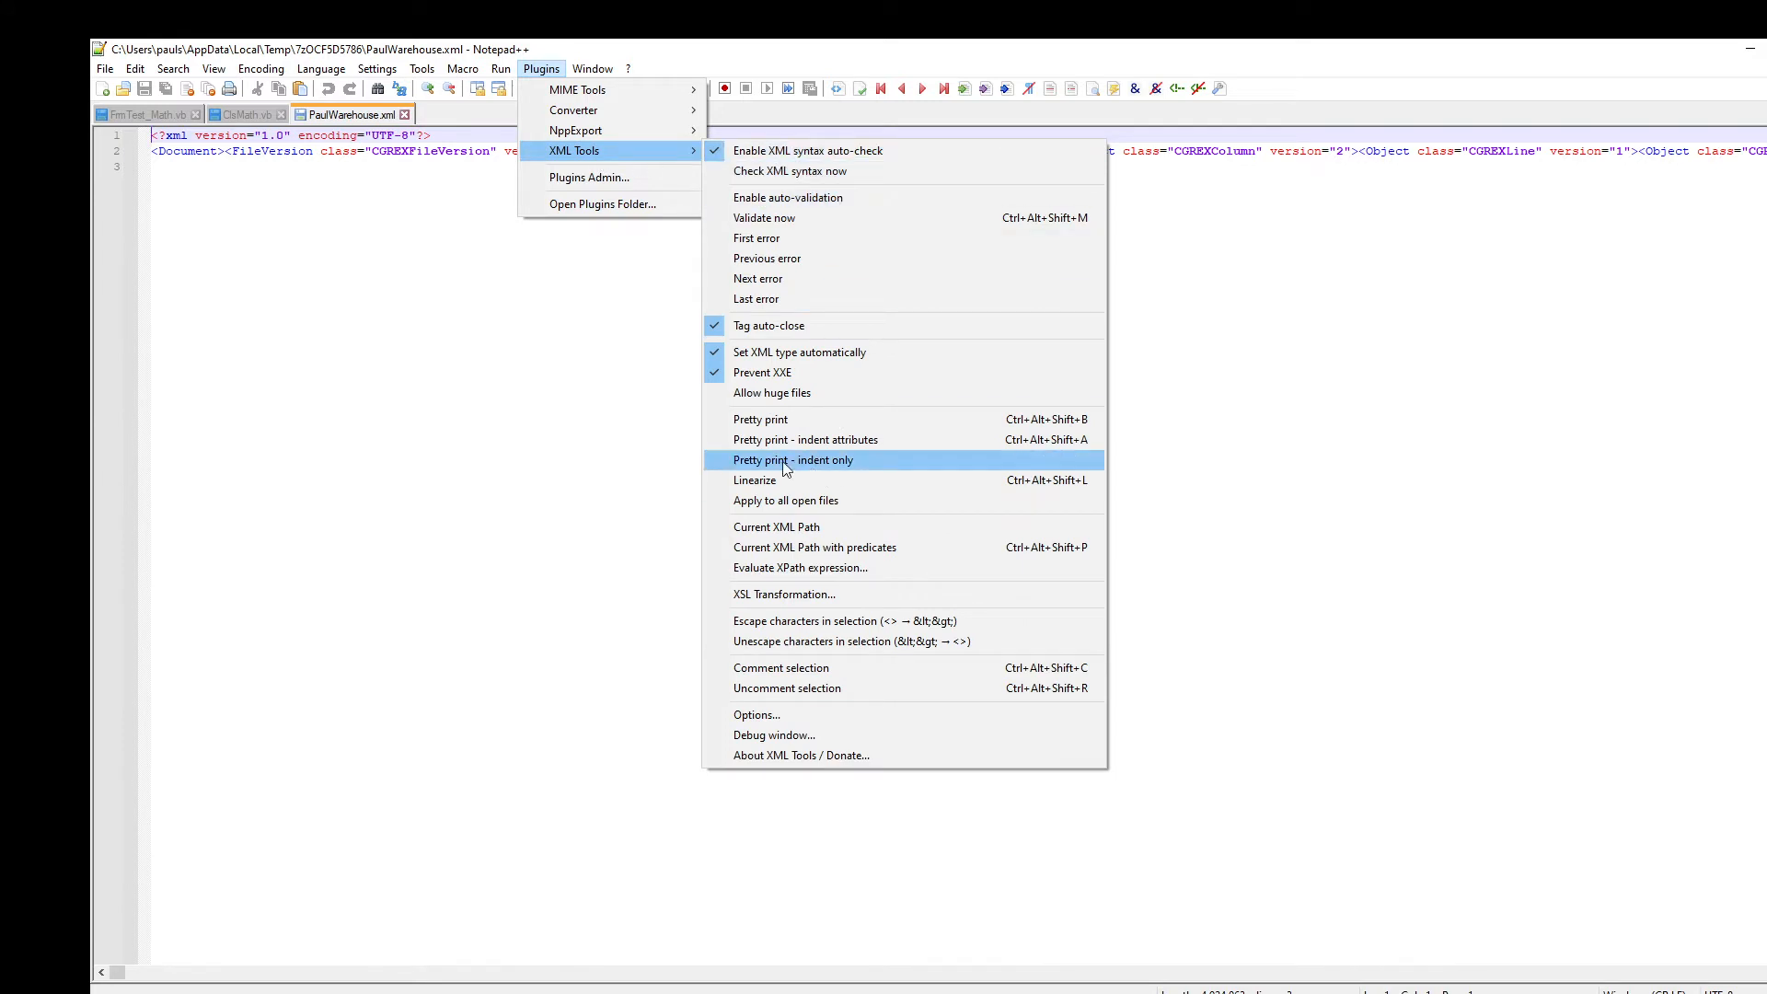
pyautogui.click(760, 419)
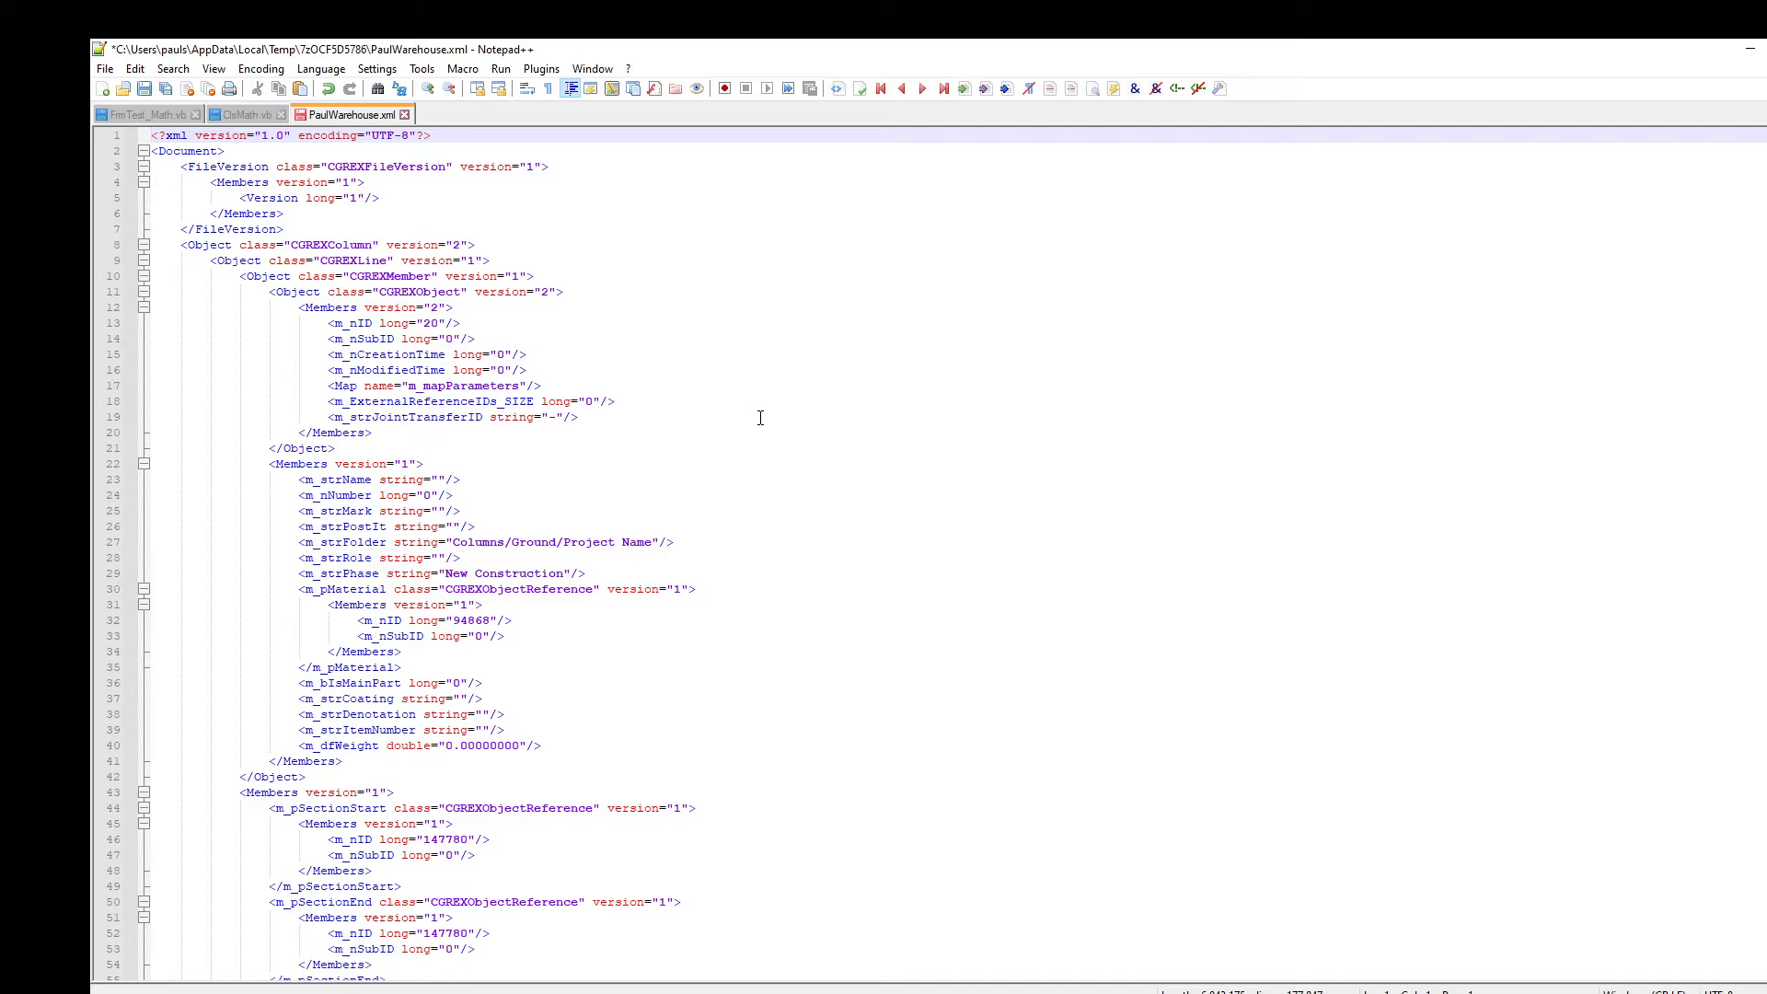
# Step: Examine the anchor pattern, base plate and connection parameter entries near the end of the formatted XML
pyautogui.scroll(-18, 276, 350)
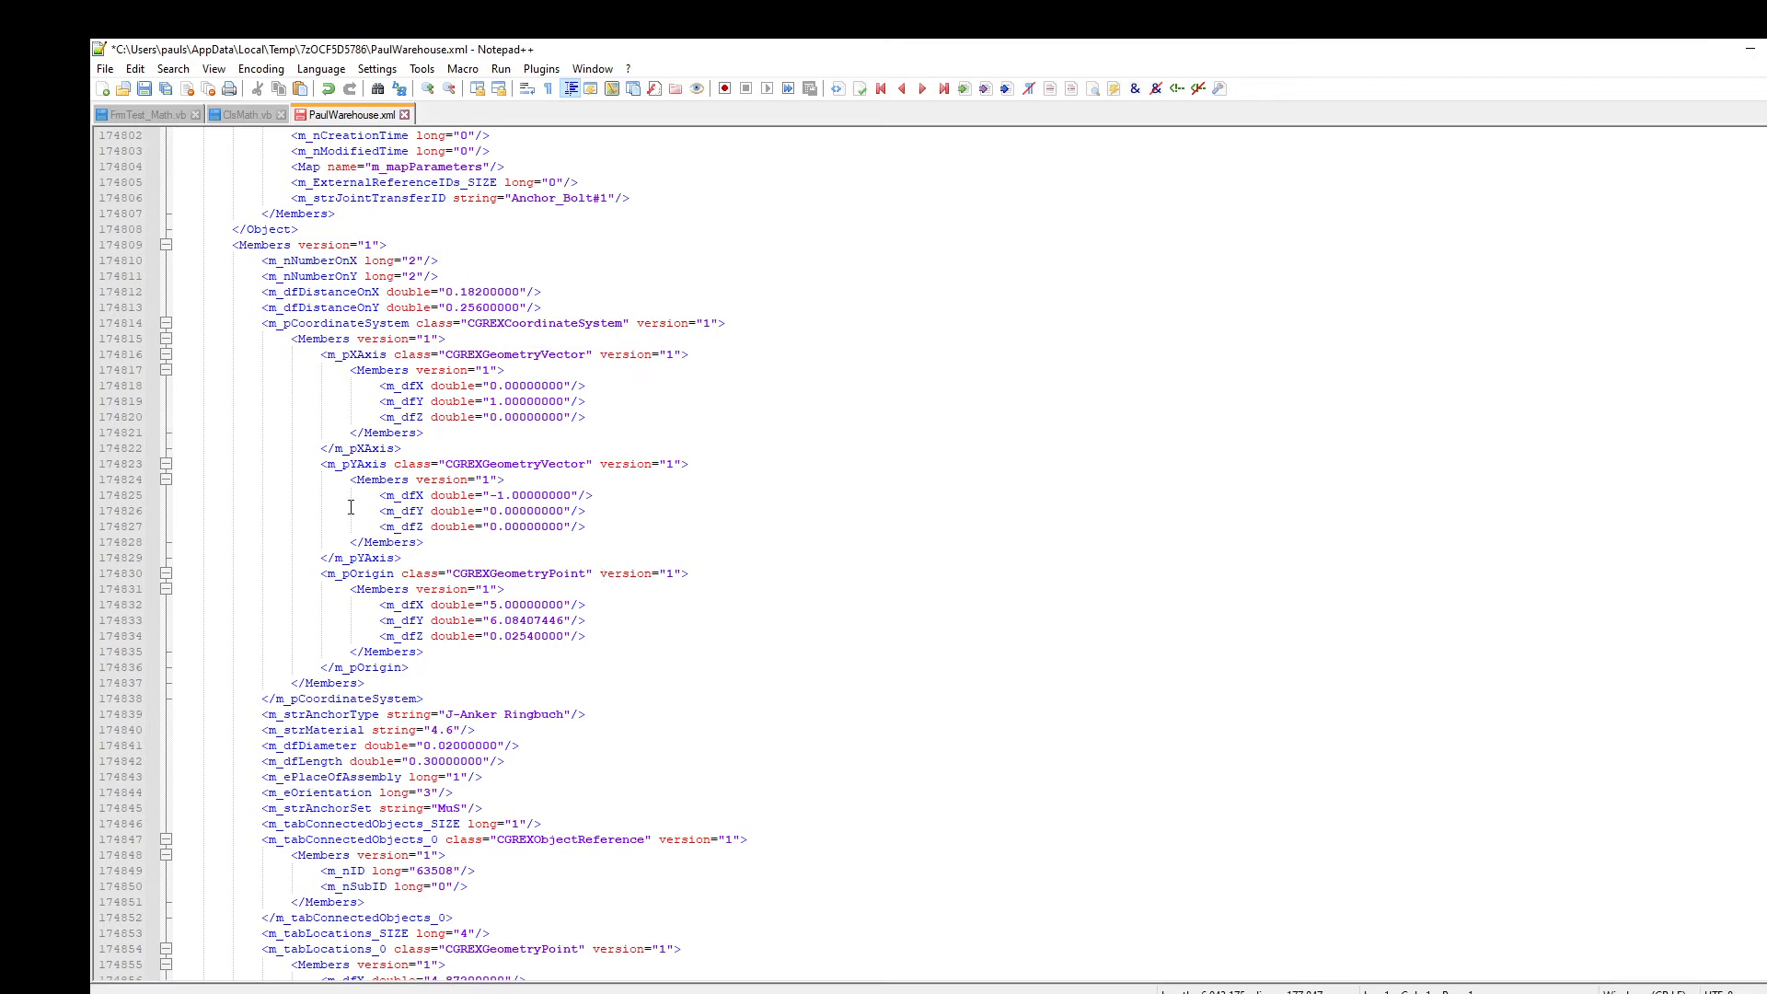
pyautogui.scroll(5, 350, 507)
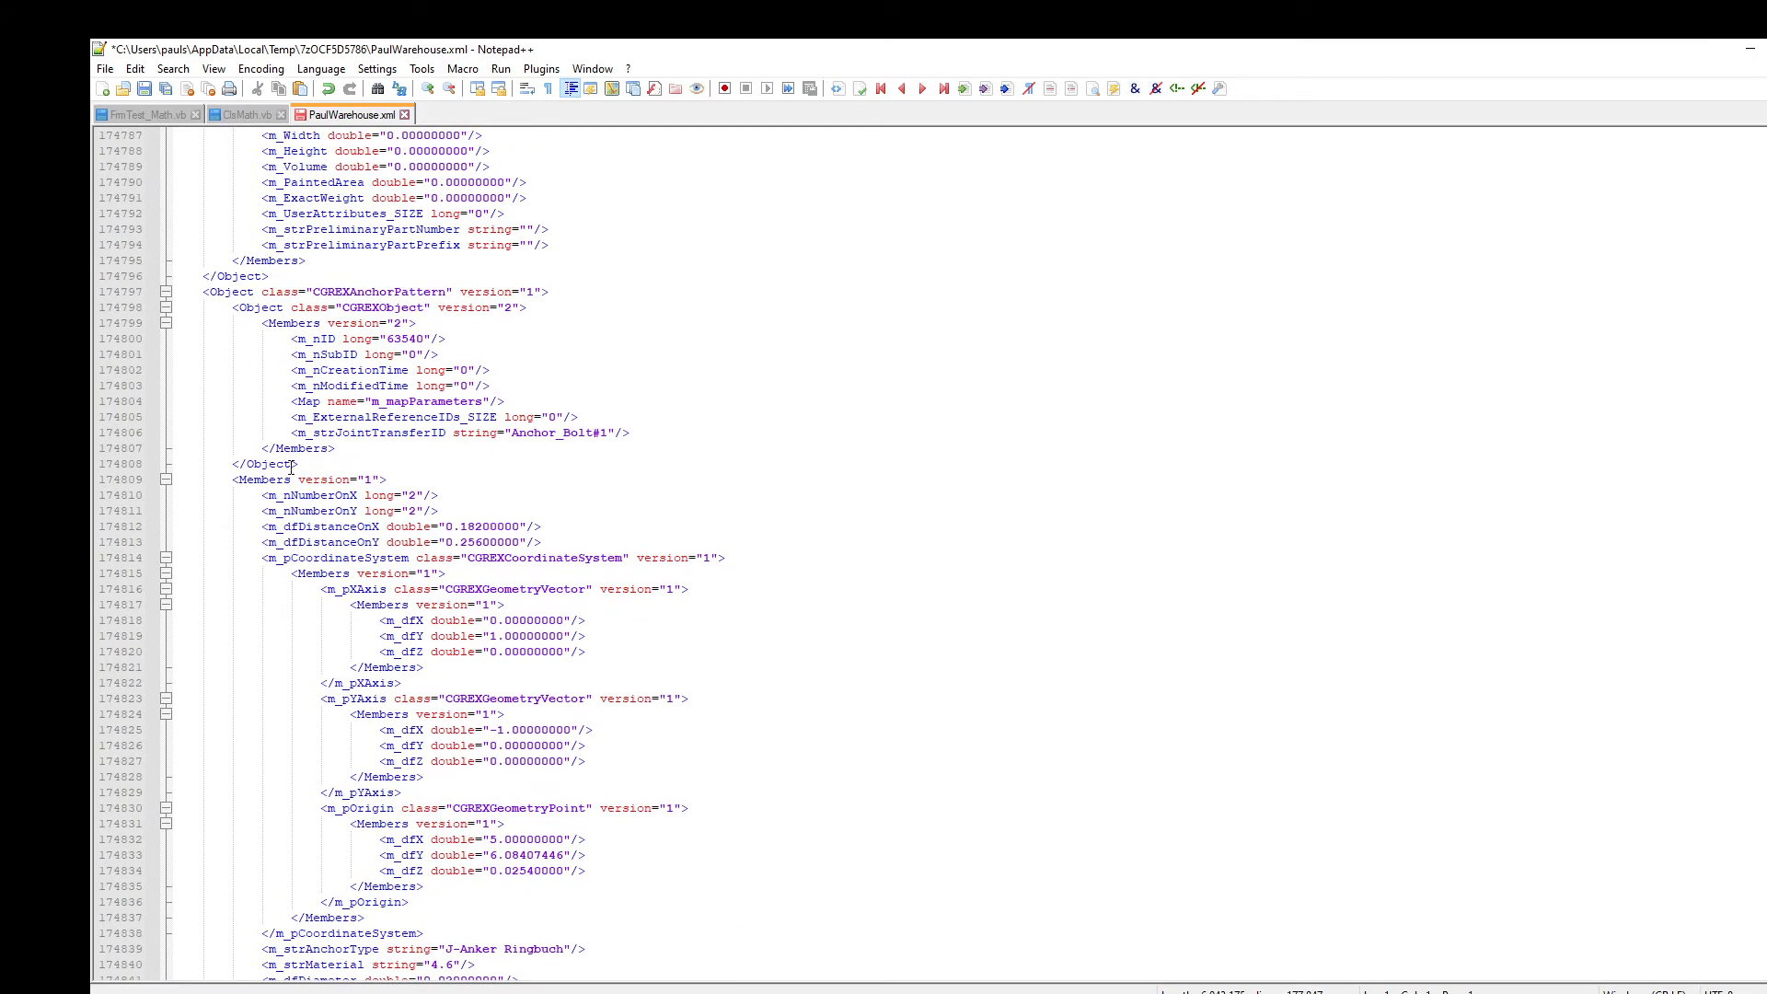
pyautogui.scroll(20, 291, 468)
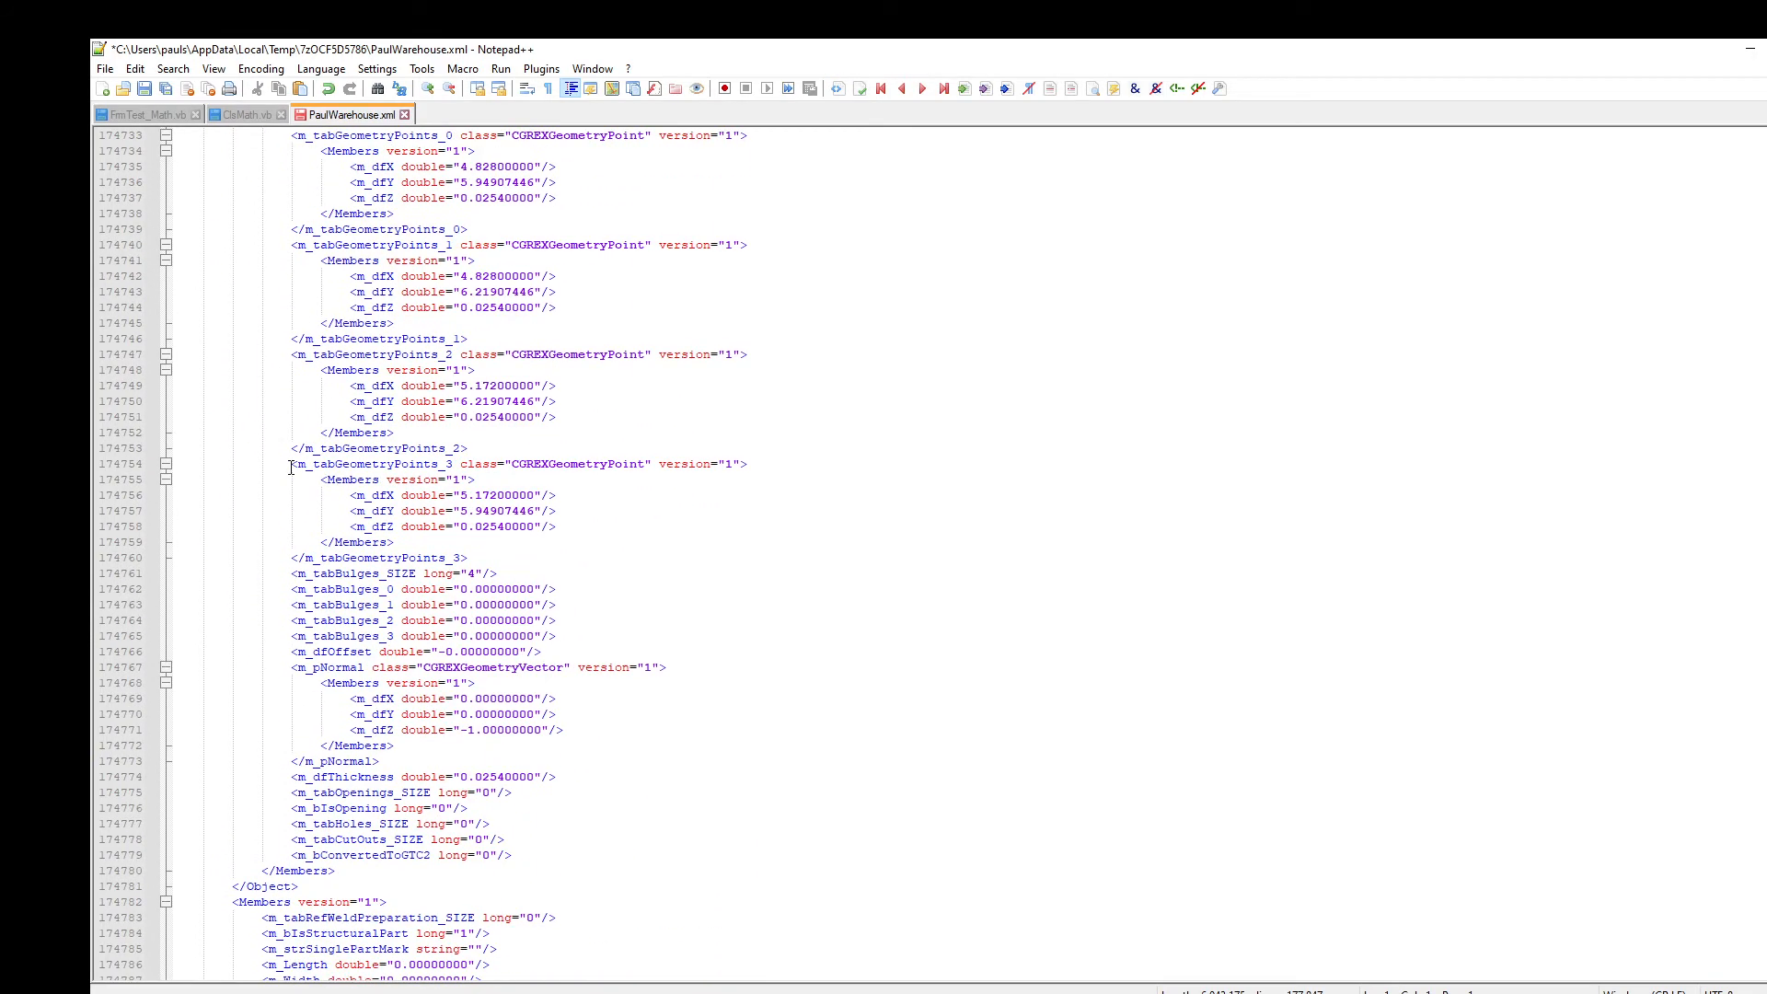
pyautogui.scroll(6, 291, 468)
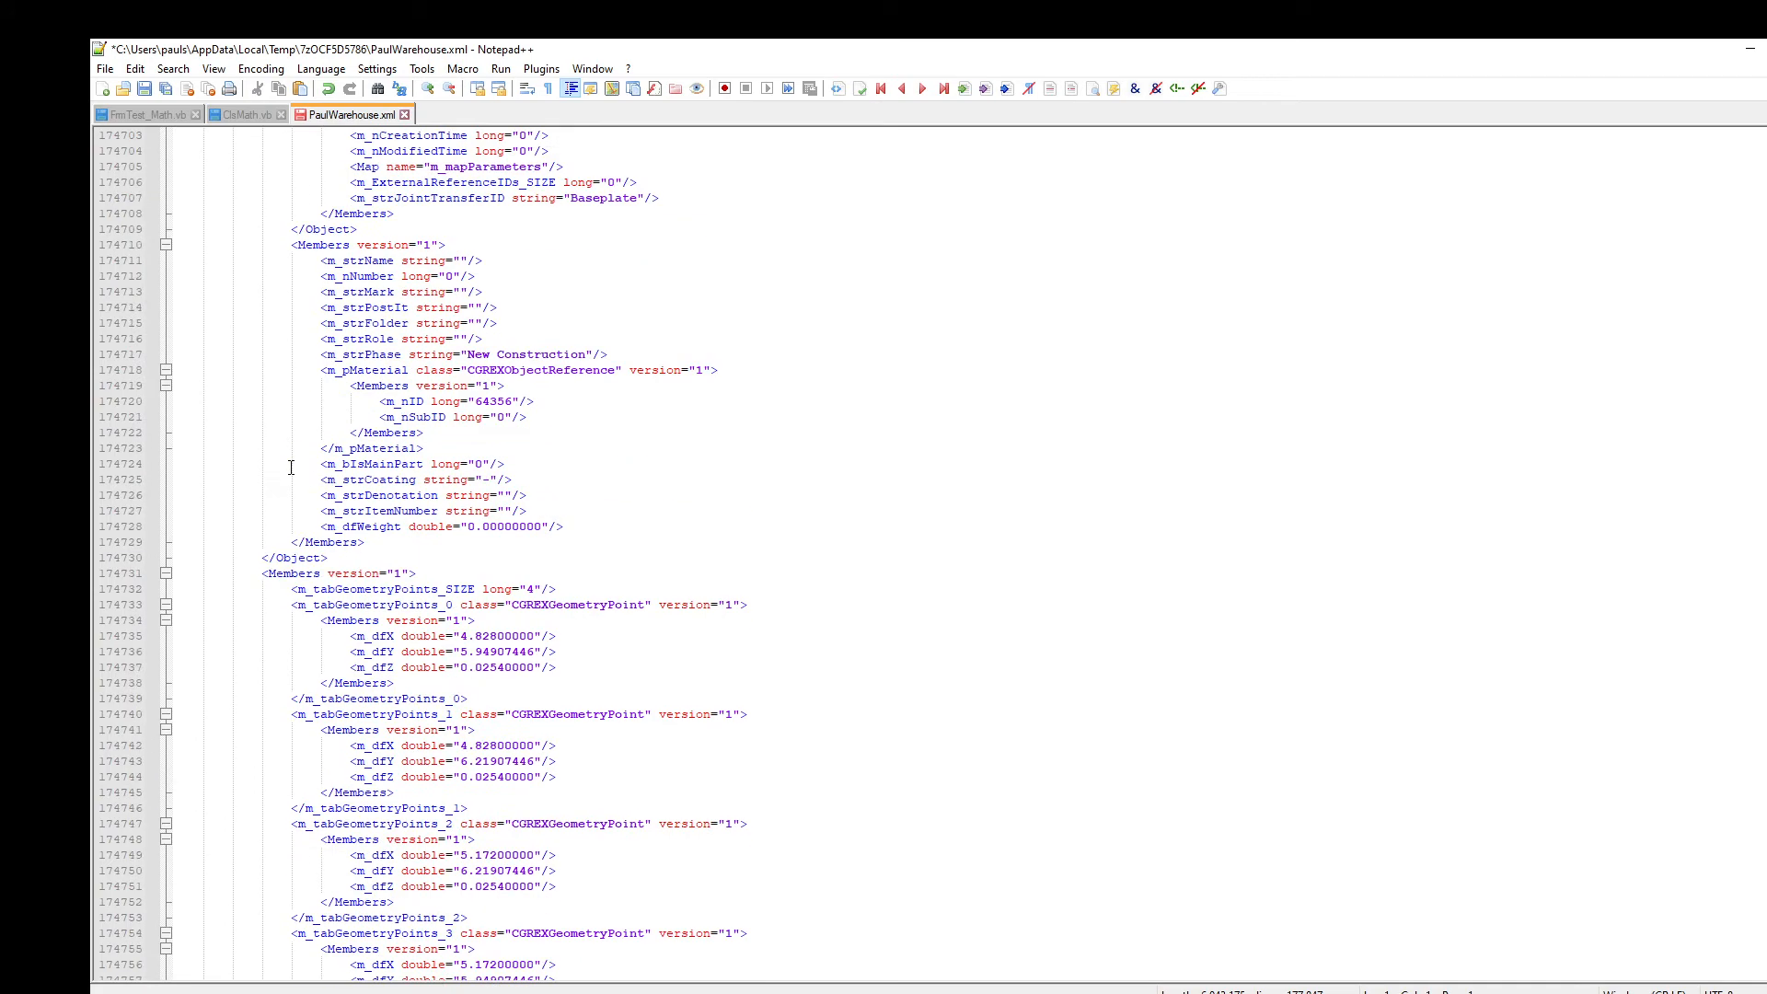
pyautogui.scroll(6, 291, 467)
pyautogui.scroll(20, 291, 468)
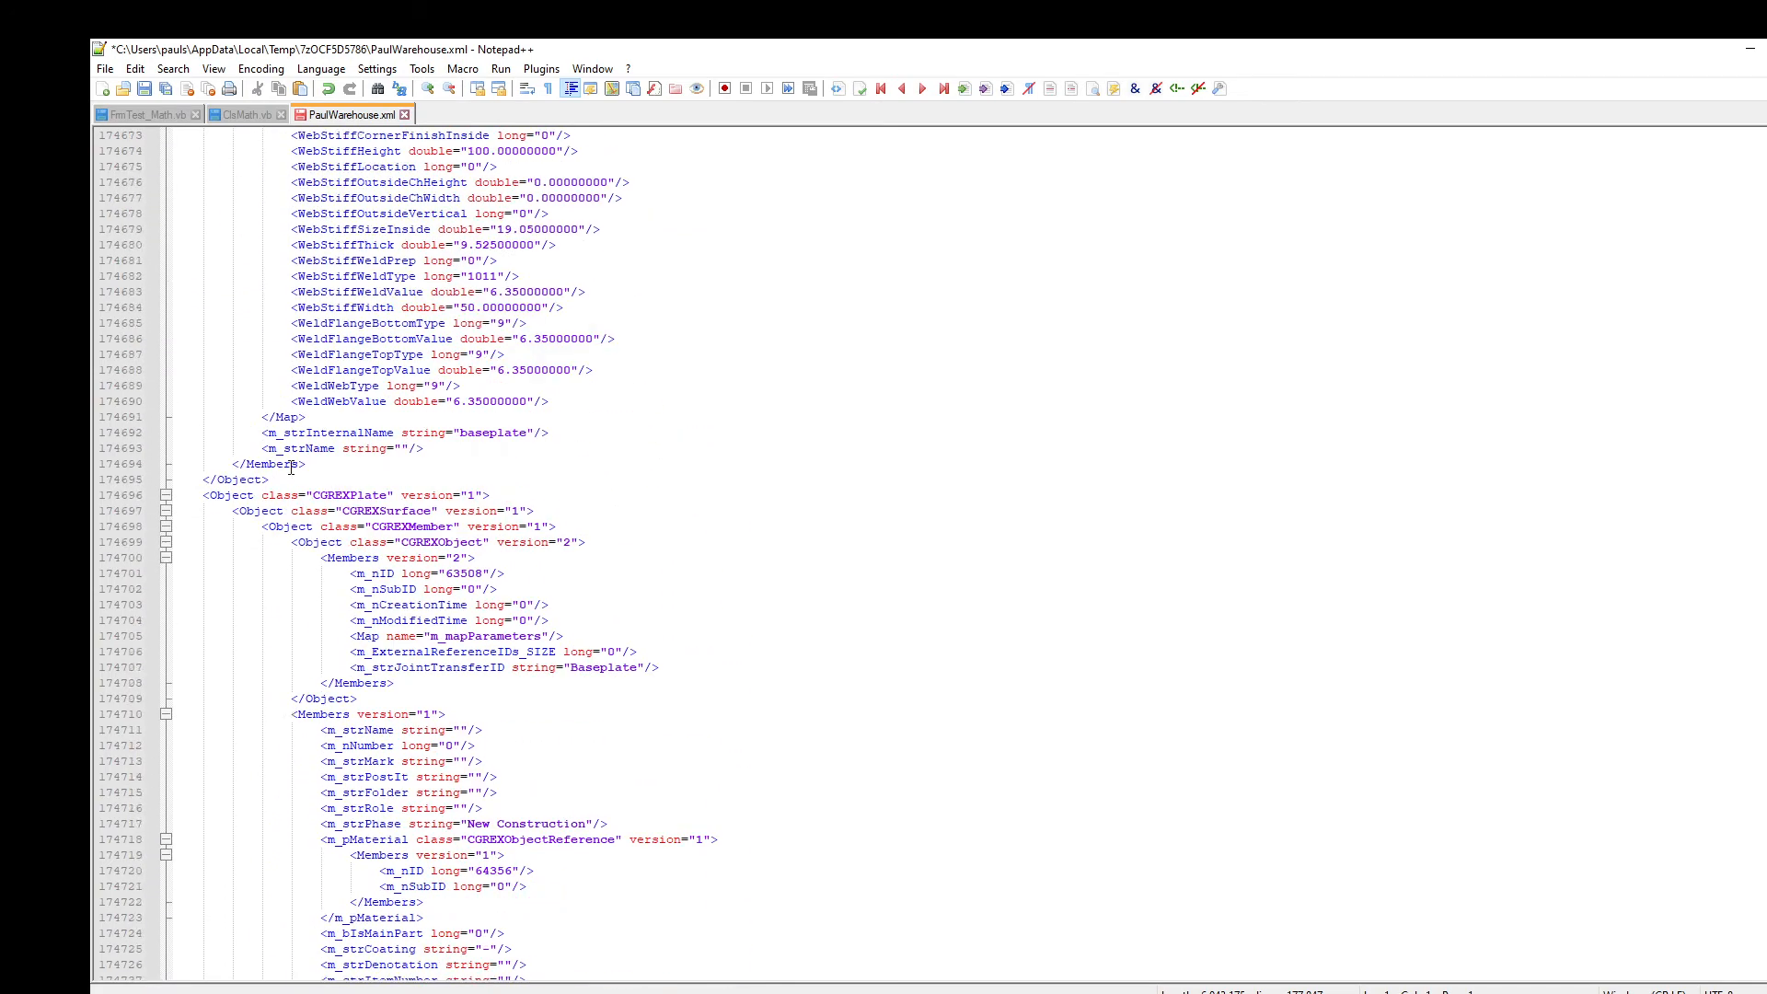
pyautogui.scroll(7, 291, 467)
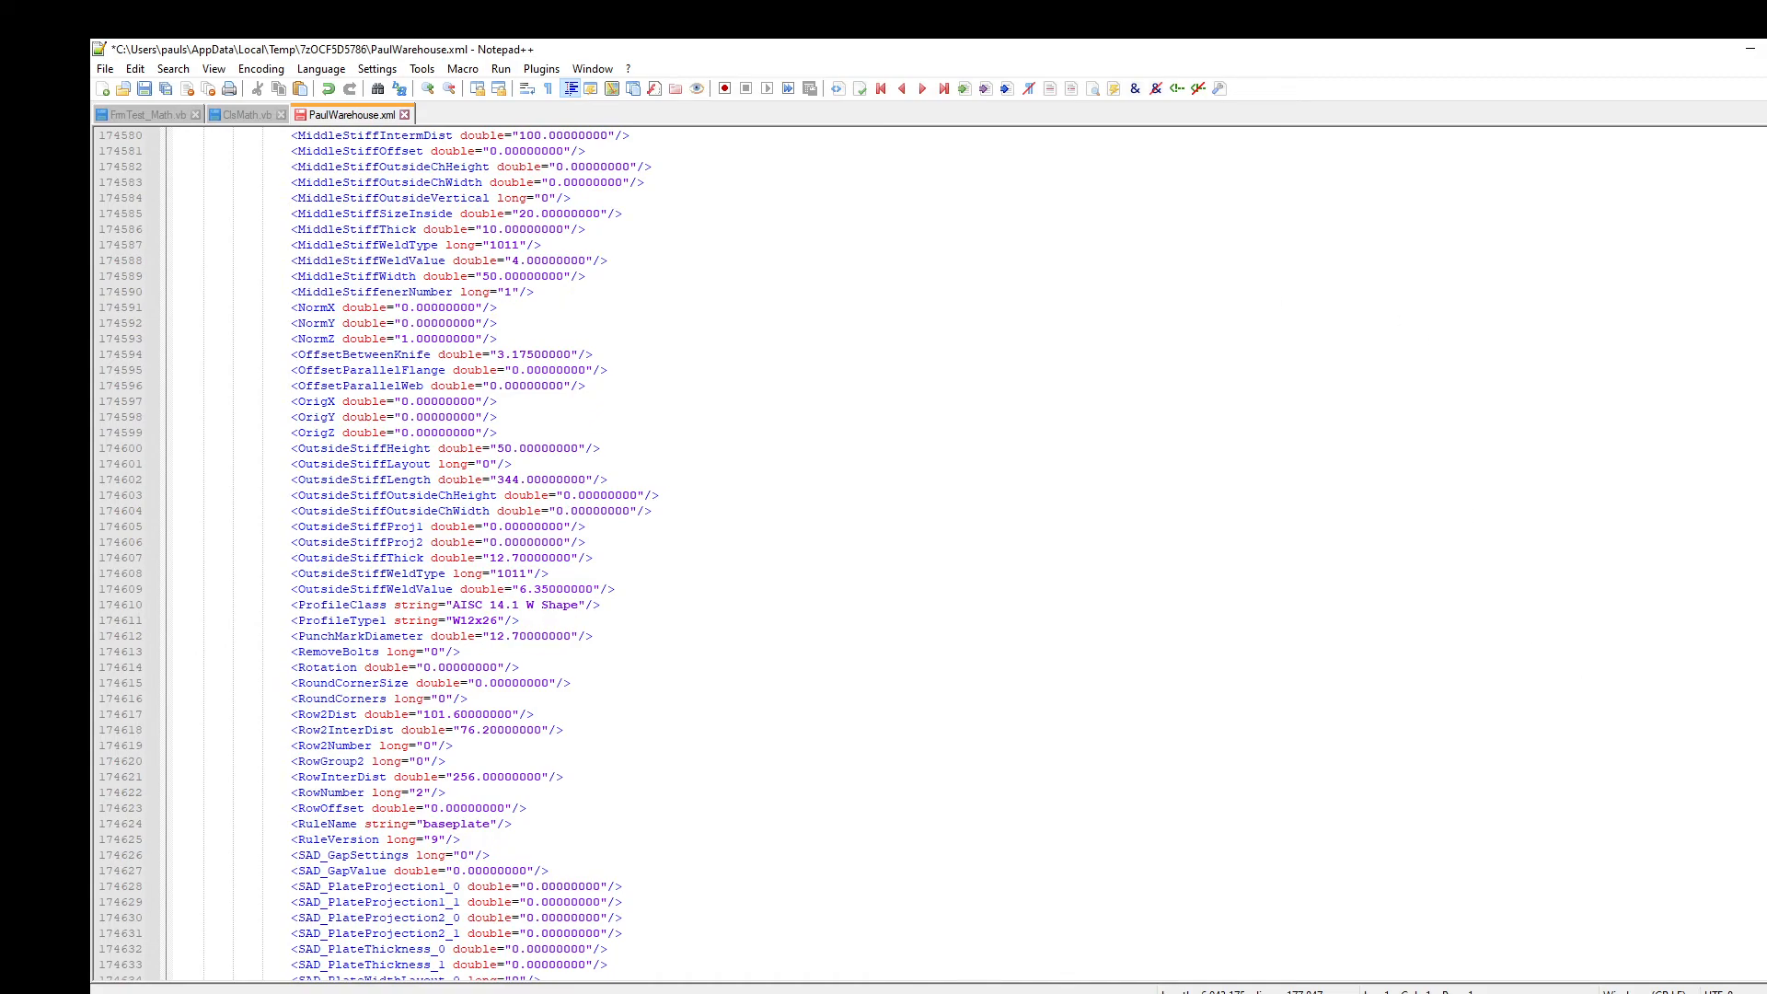
pyautogui.scroll(20, 929, 553)
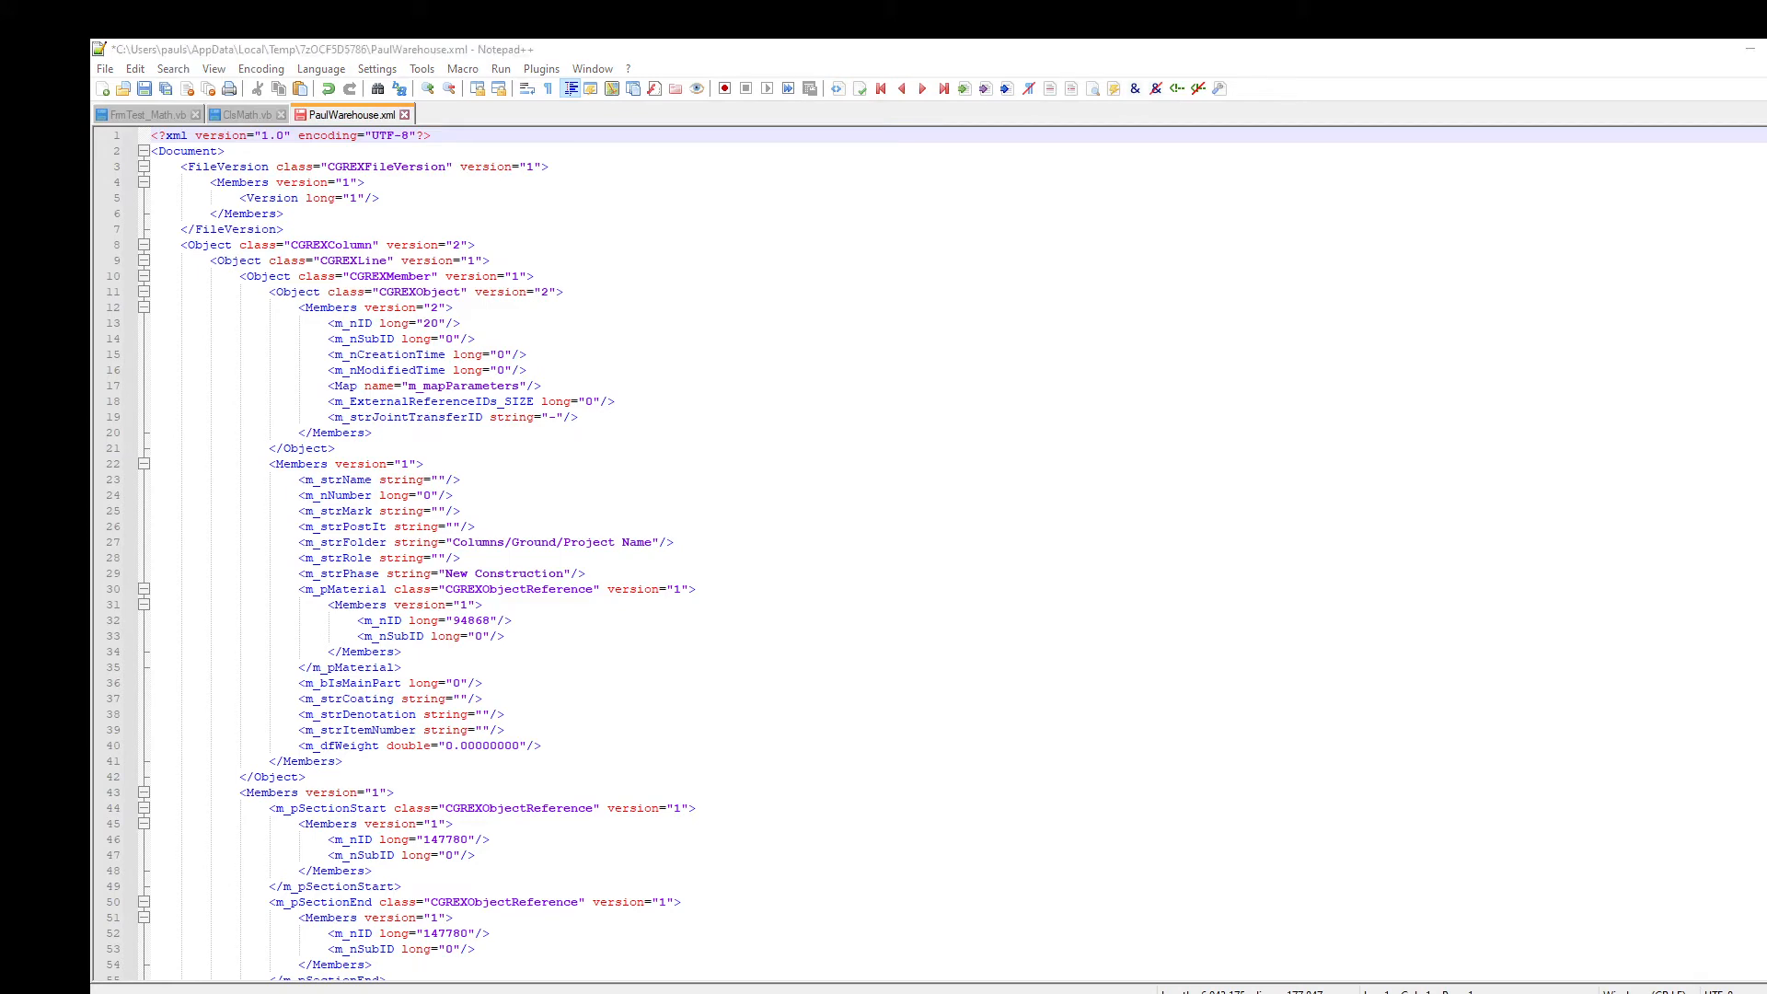
# Step: Search PaulWarehouse.xml for "m_strStandard string=", step through the matching section standards, and close the search
pyautogui.hotkey('ctrl', 'f')
pyautogui.moveTo(856, 225); pyautogui.dragTo(539, 225)
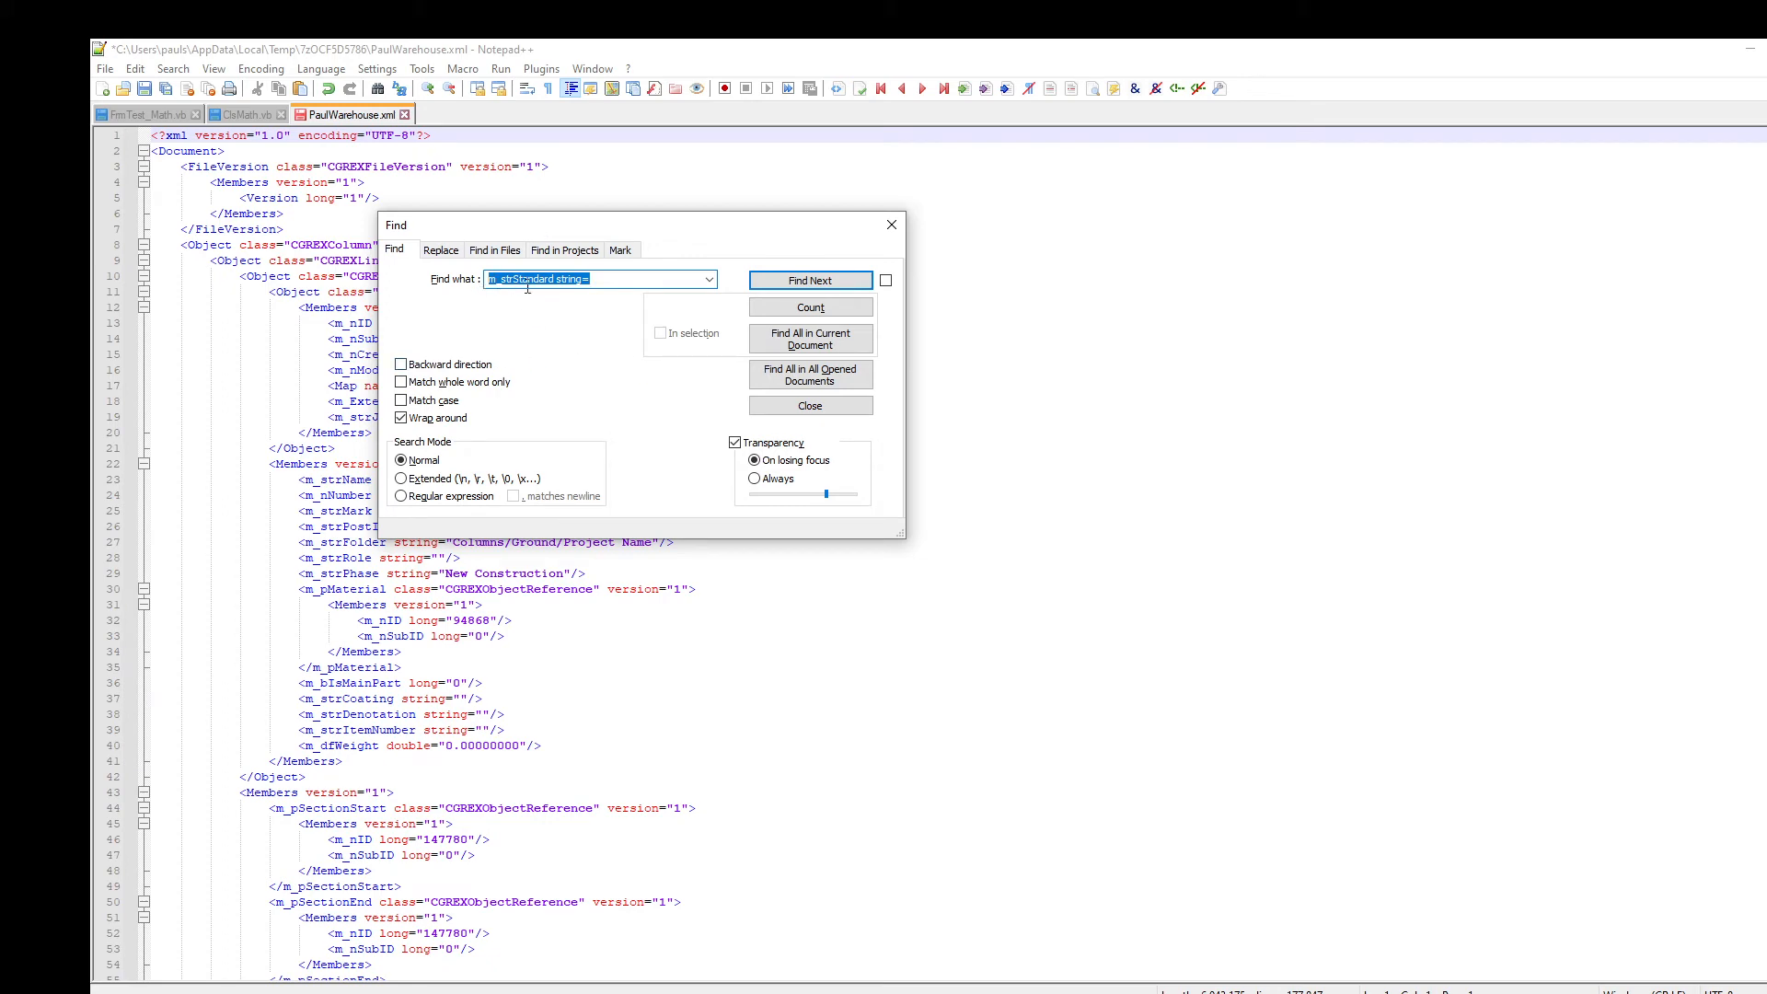
pyautogui.click(793, 285)
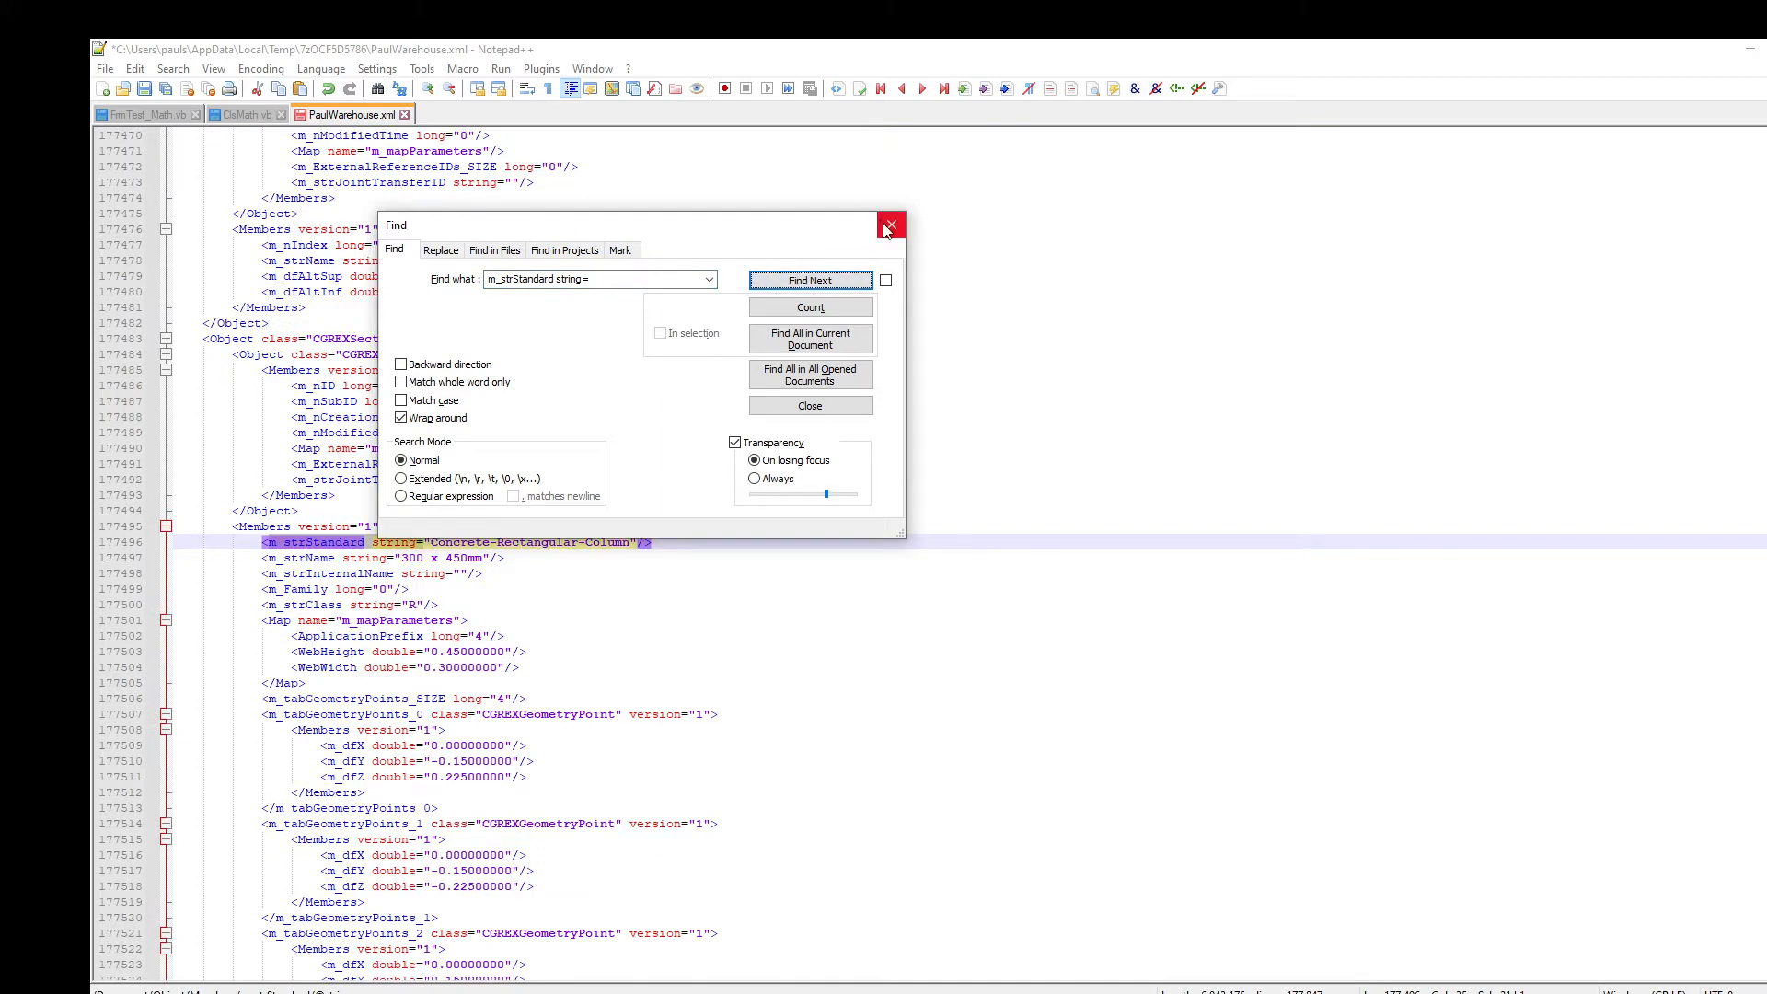
pyautogui.moveTo(639, 230); pyautogui.dragTo(1143, 206)
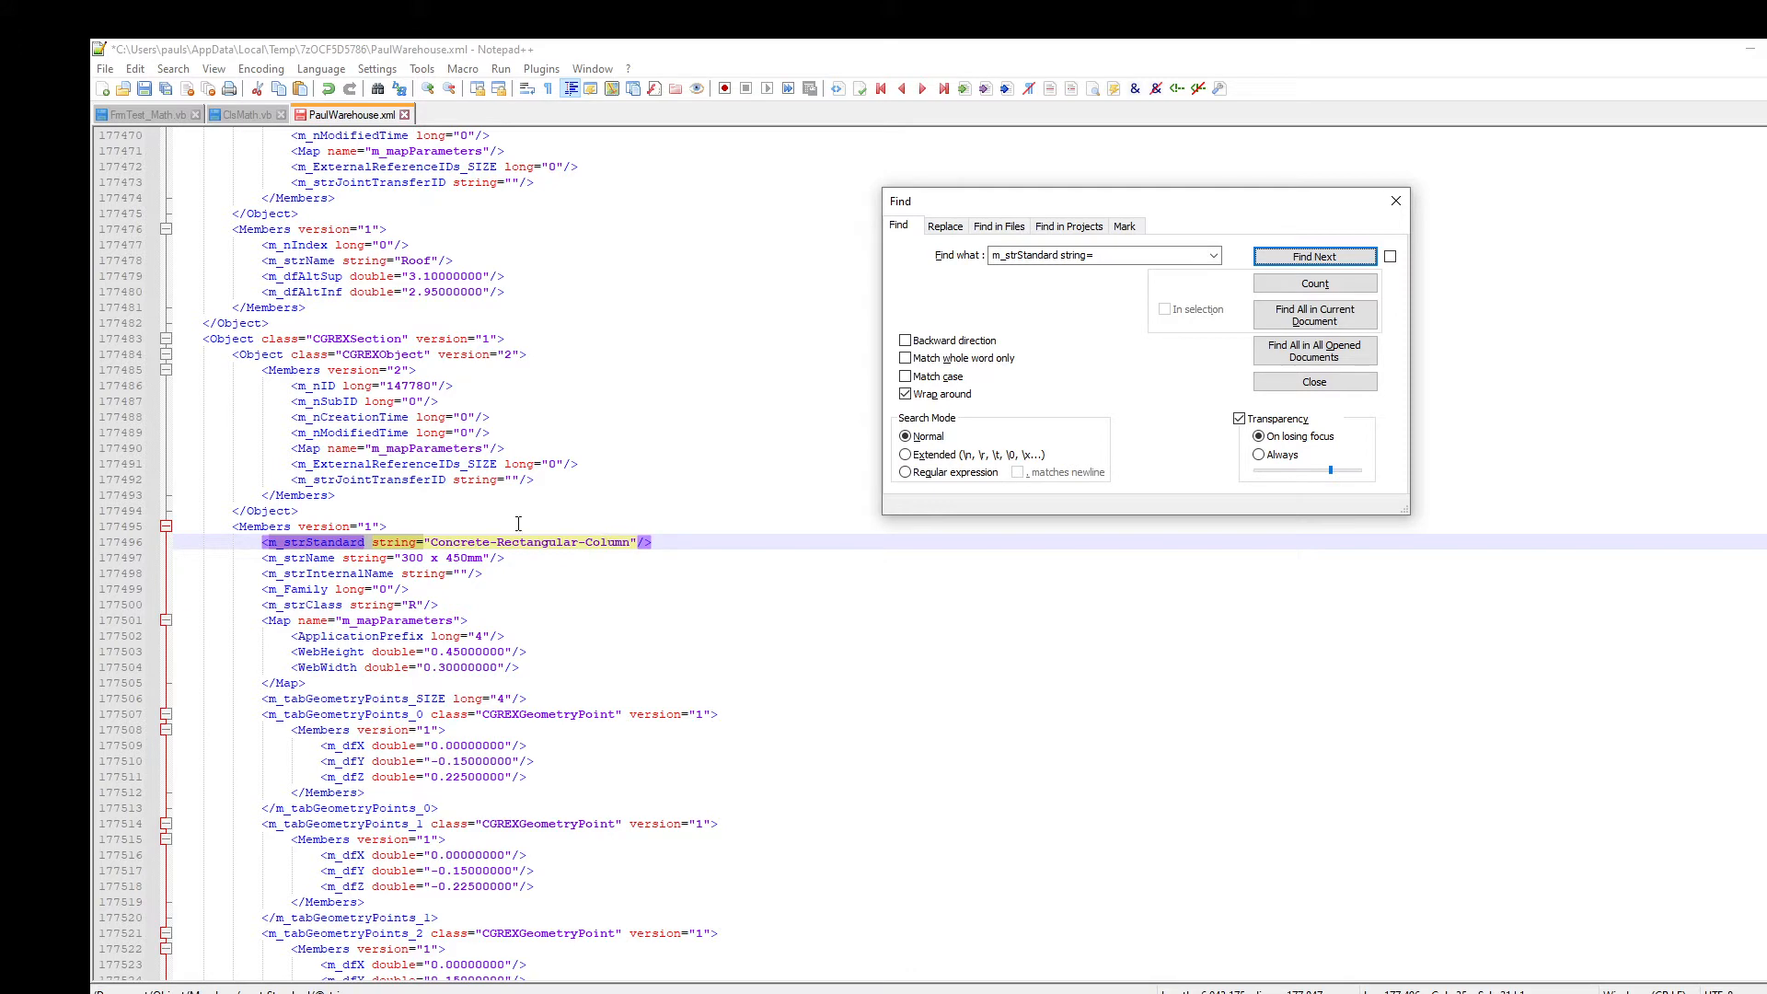
pyautogui.click(1300, 257)
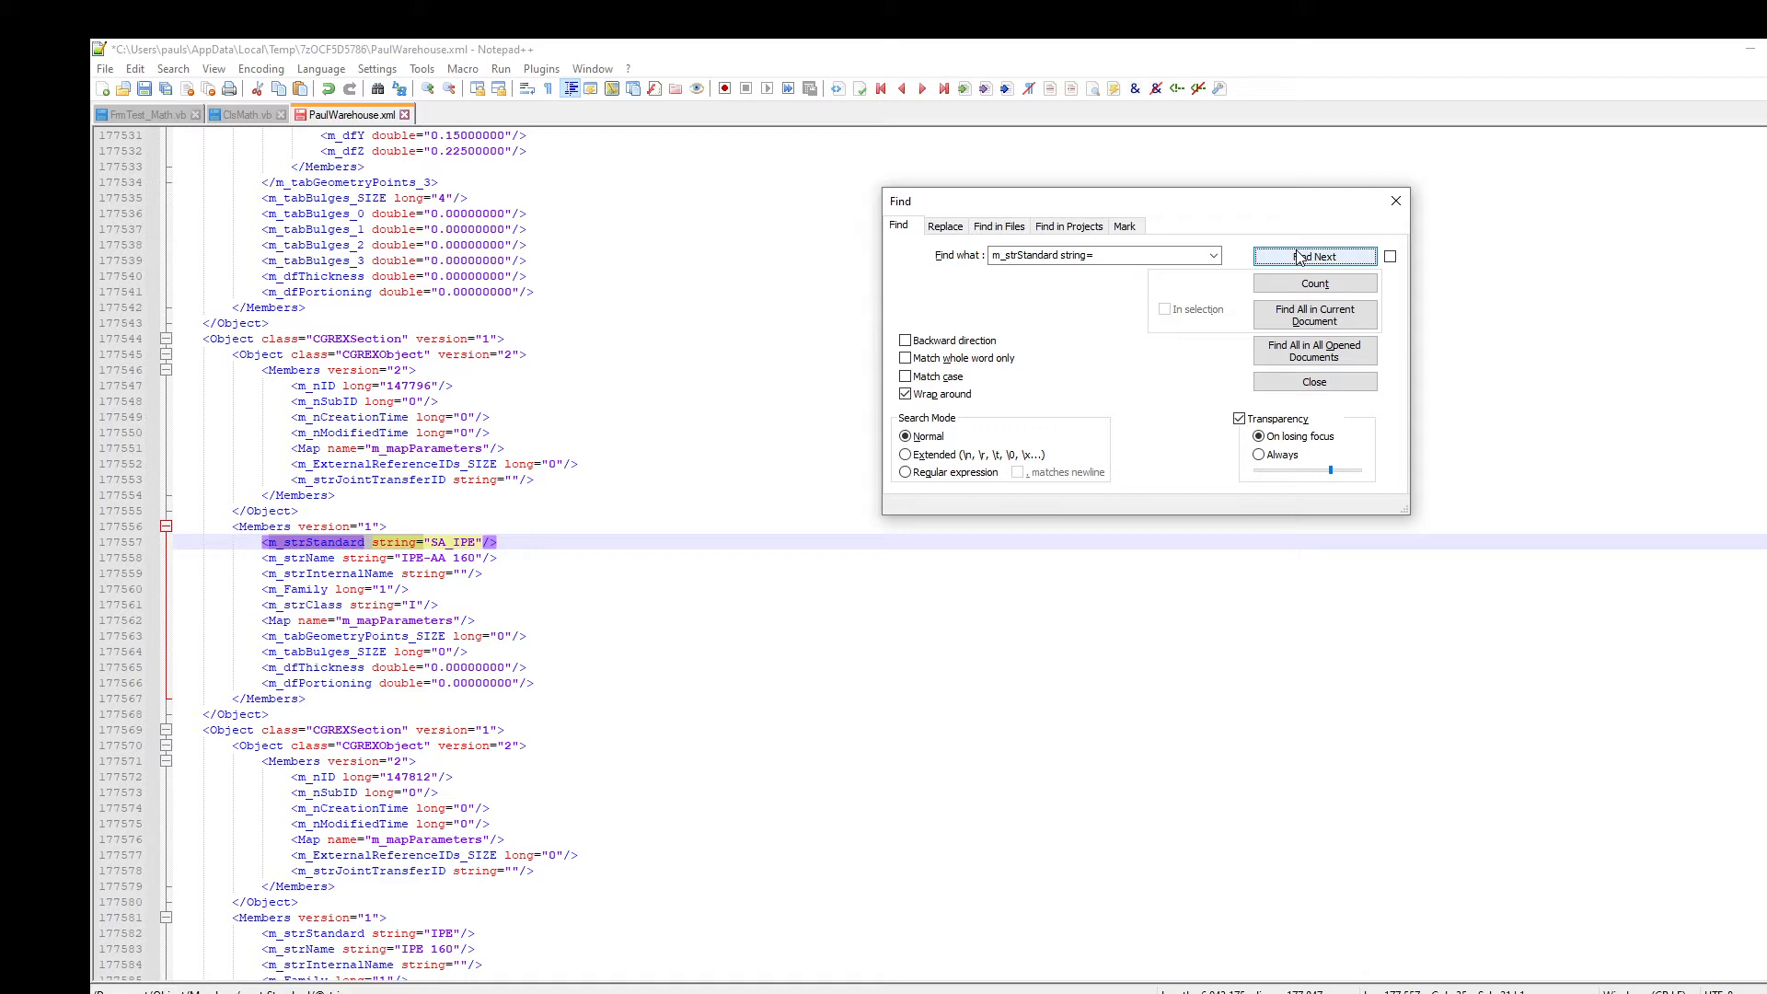
pyautogui.click(1301, 257)
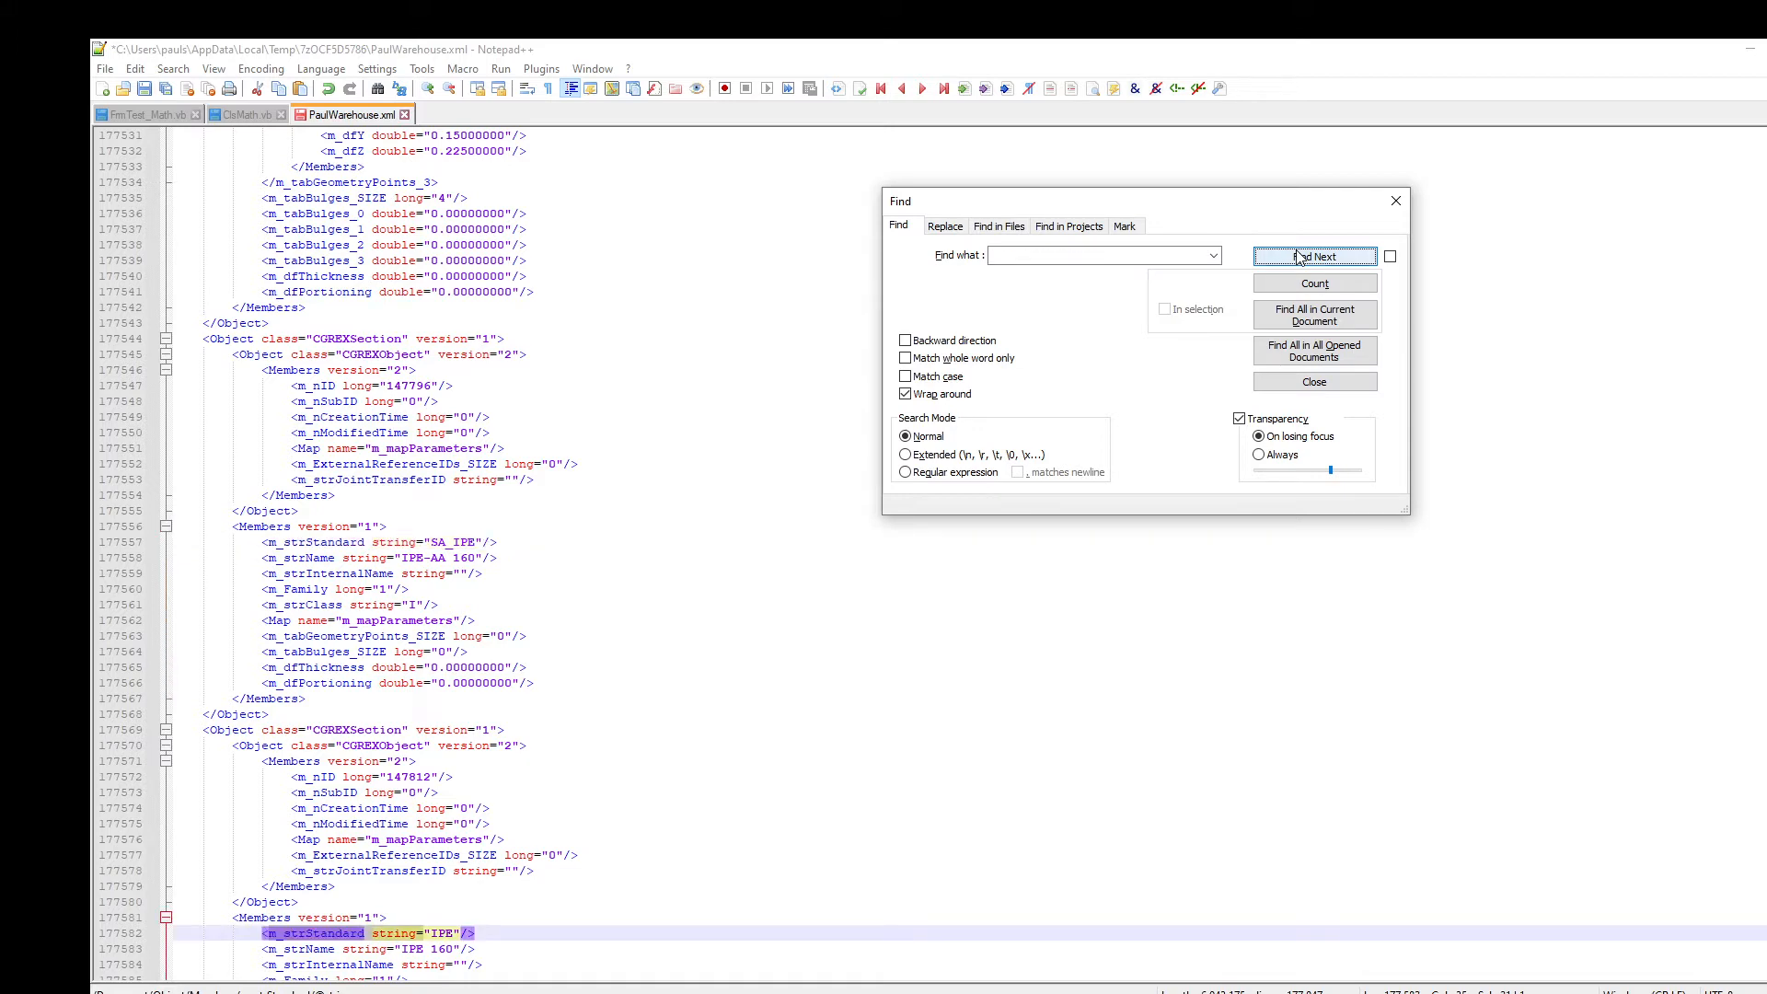
pyautogui.click(1300, 257)
pyautogui.click(1300, 257)
pyautogui.click(1301, 257)
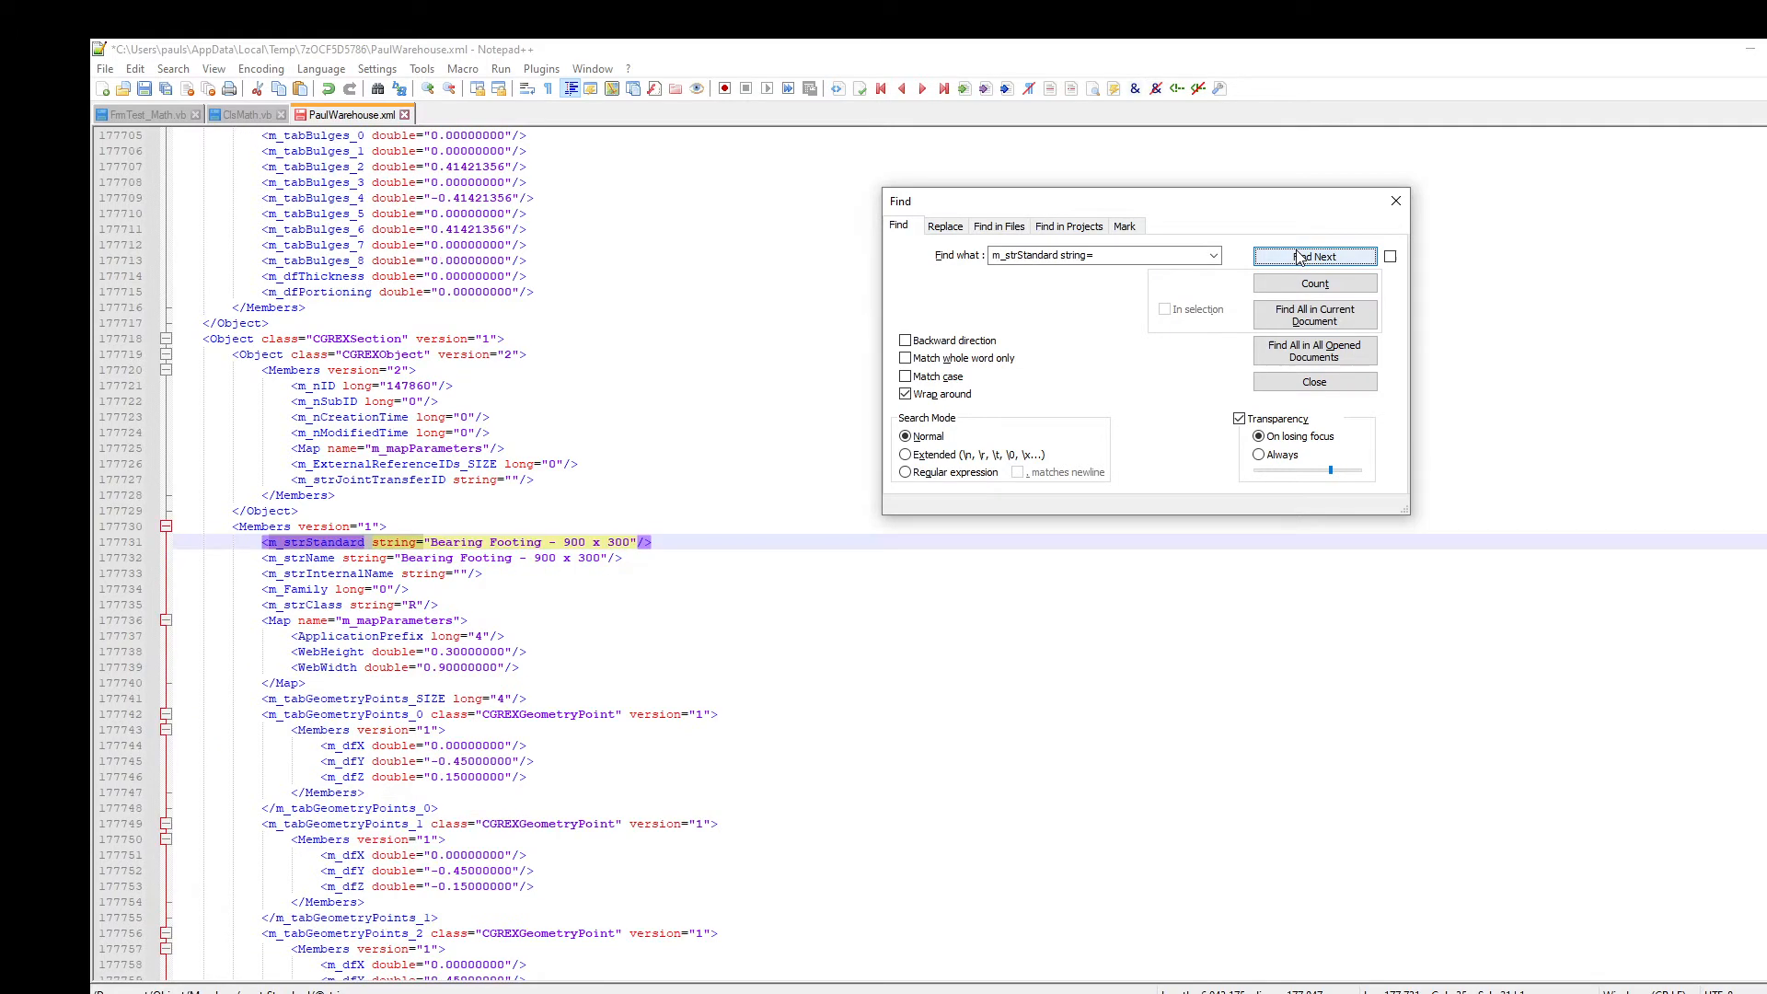
pyautogui.click(1300, 256)
pyautogui.click(1301, 257)
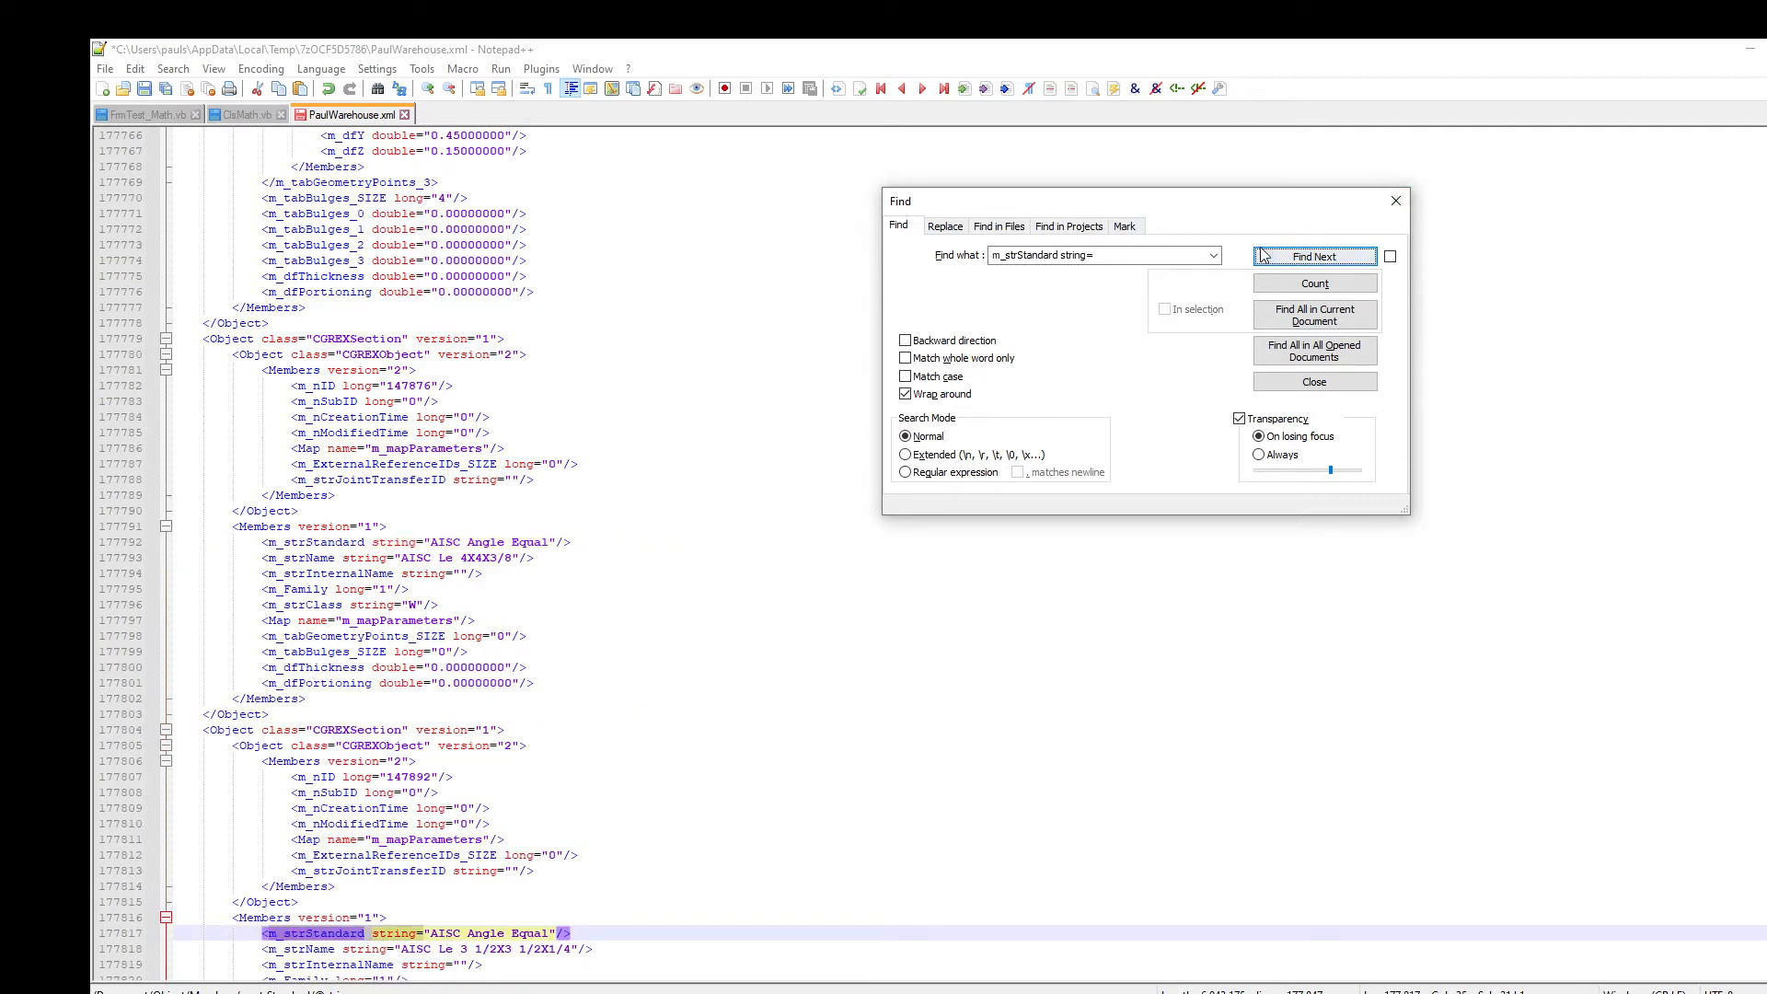
pyautogui.click(1399, 204)
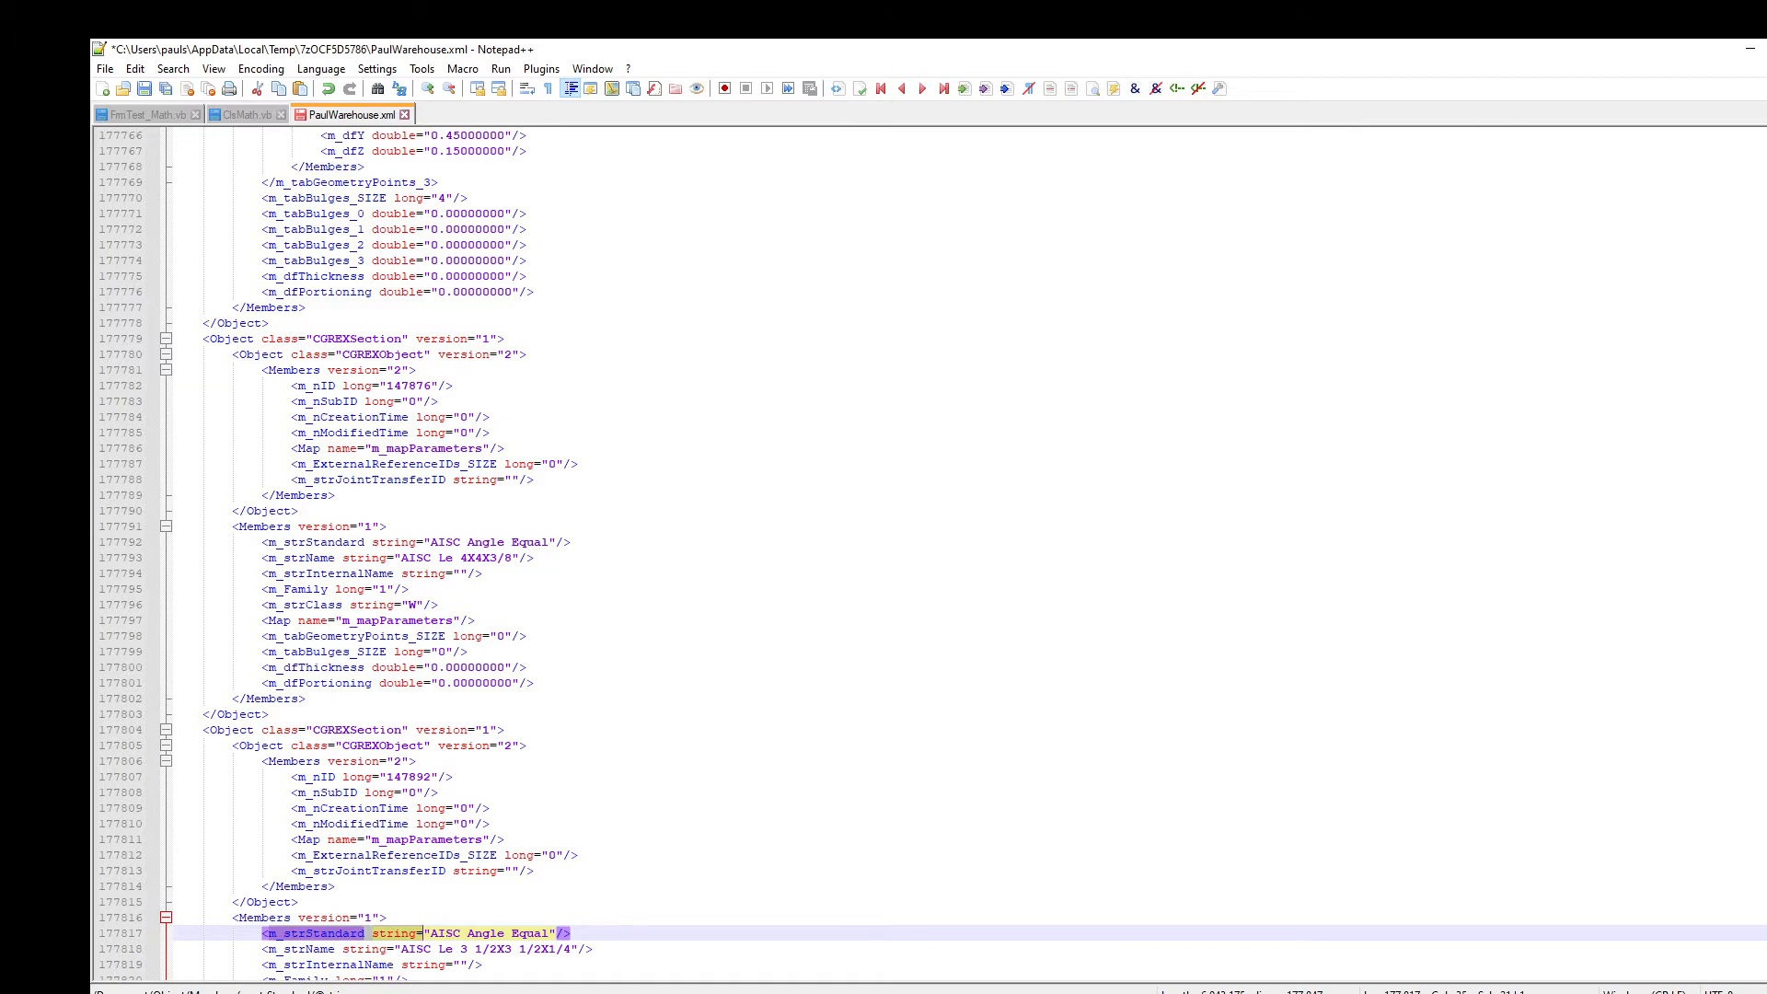
# Step: Close Notepad++ and 7-Zip to return to the 010.010 Micrographcis folder in File Explorer
pyautogui.hotkey('alt', 'F4')
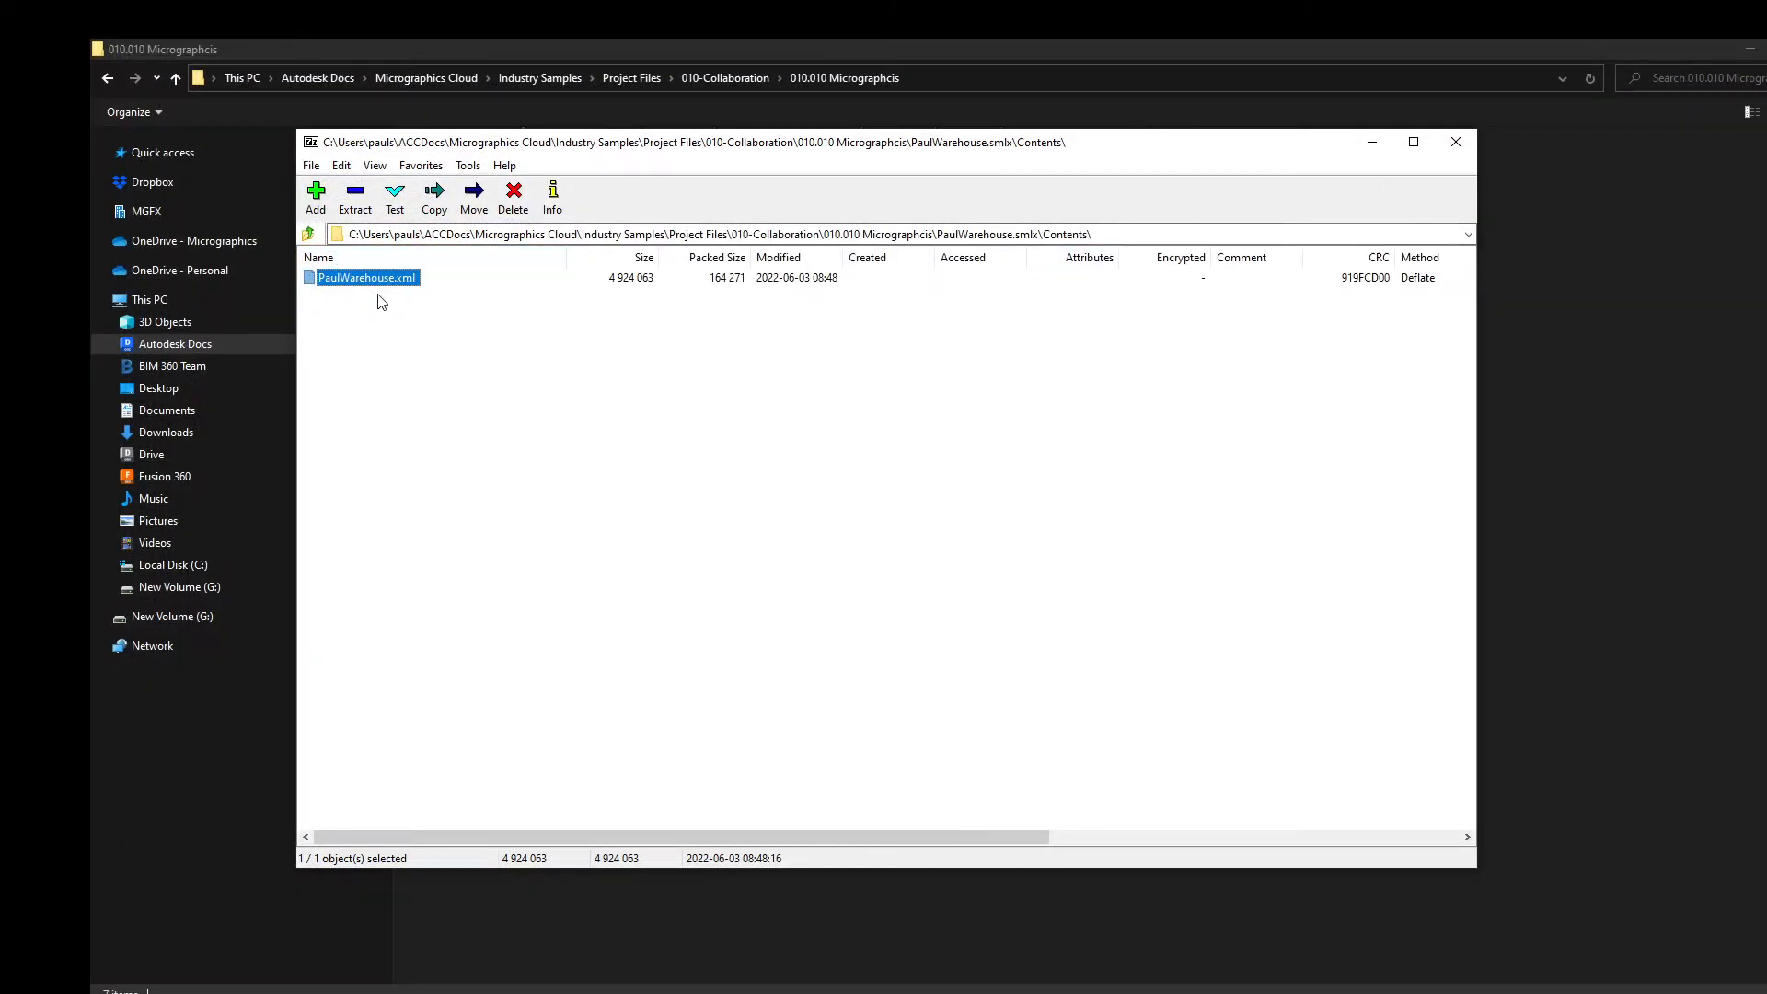
pyautogui.click(1462, 145)
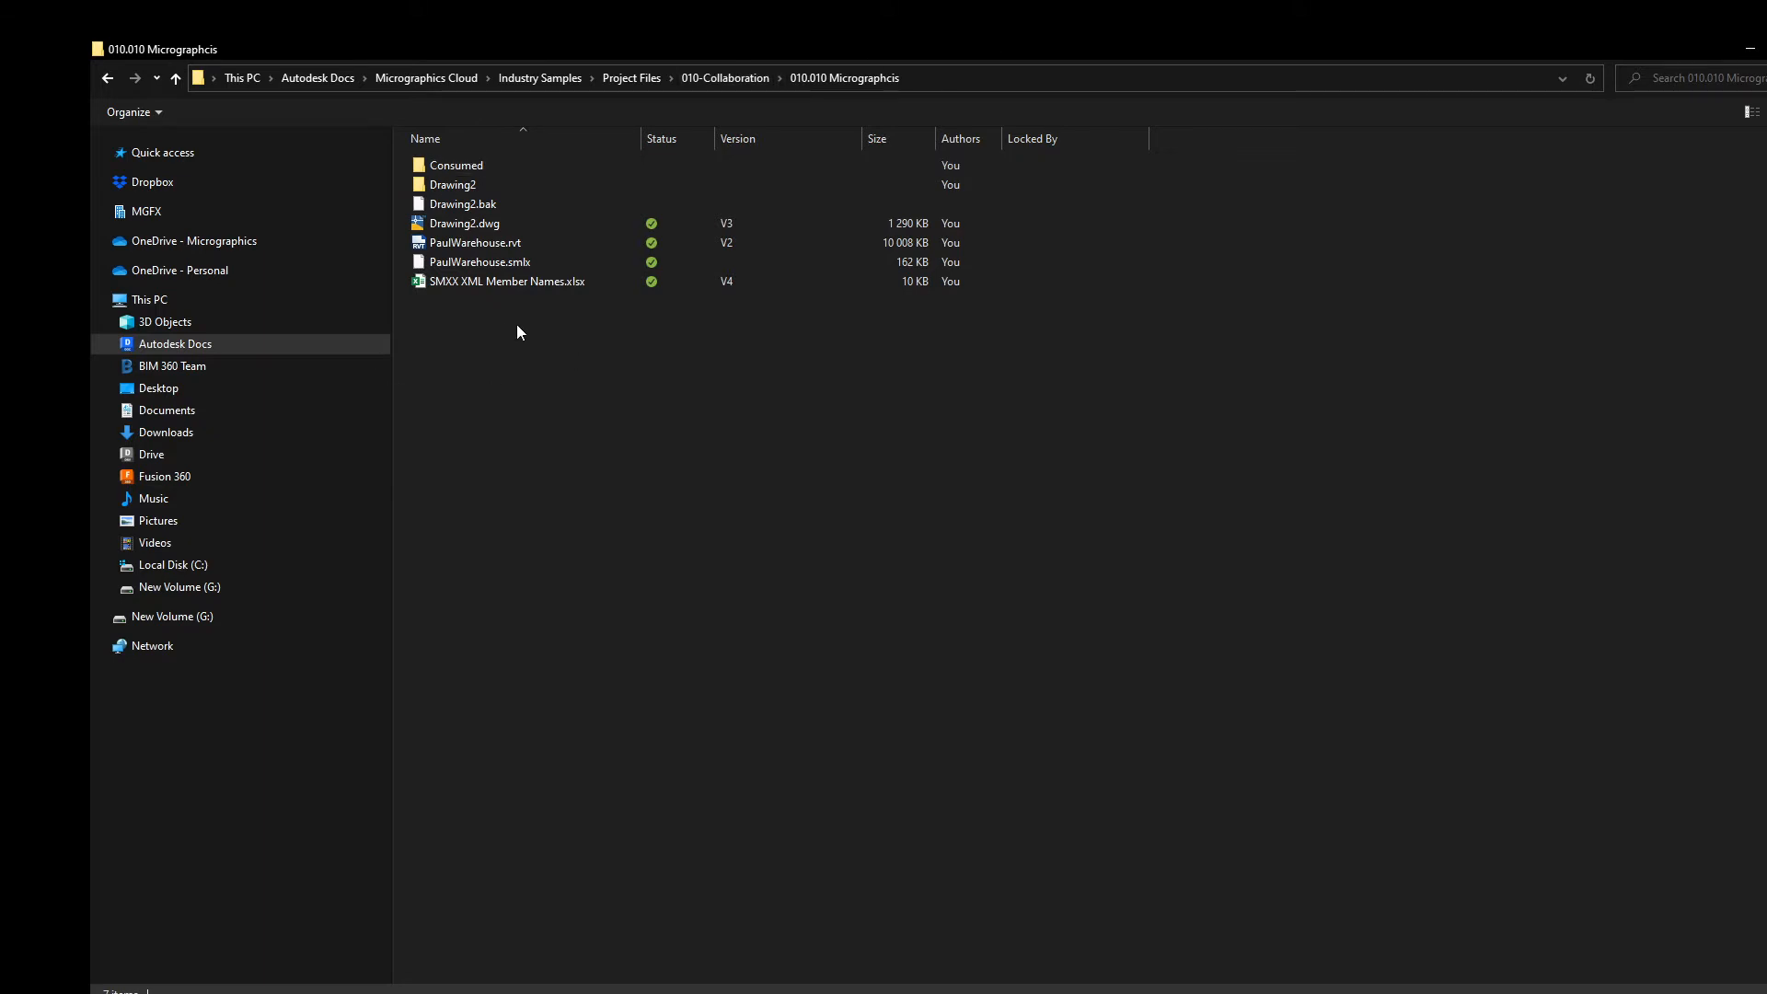
pyautogui.click(491, 322)
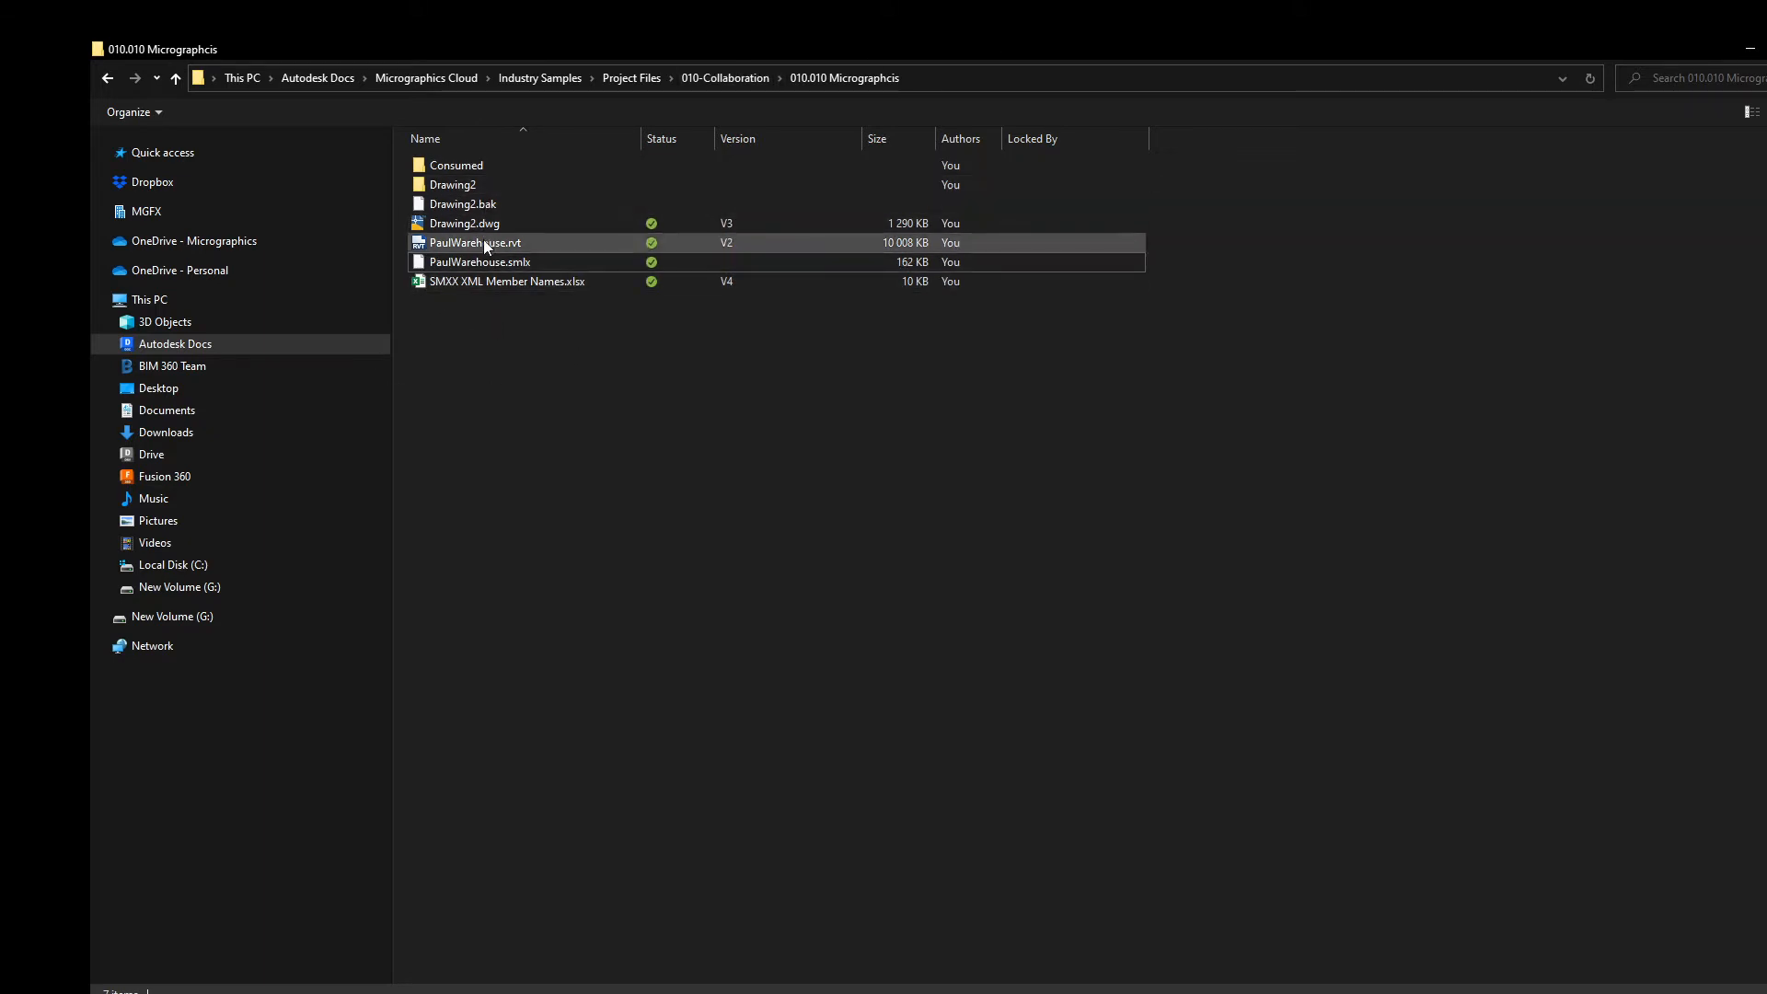
pyautogui.click(472, 266)
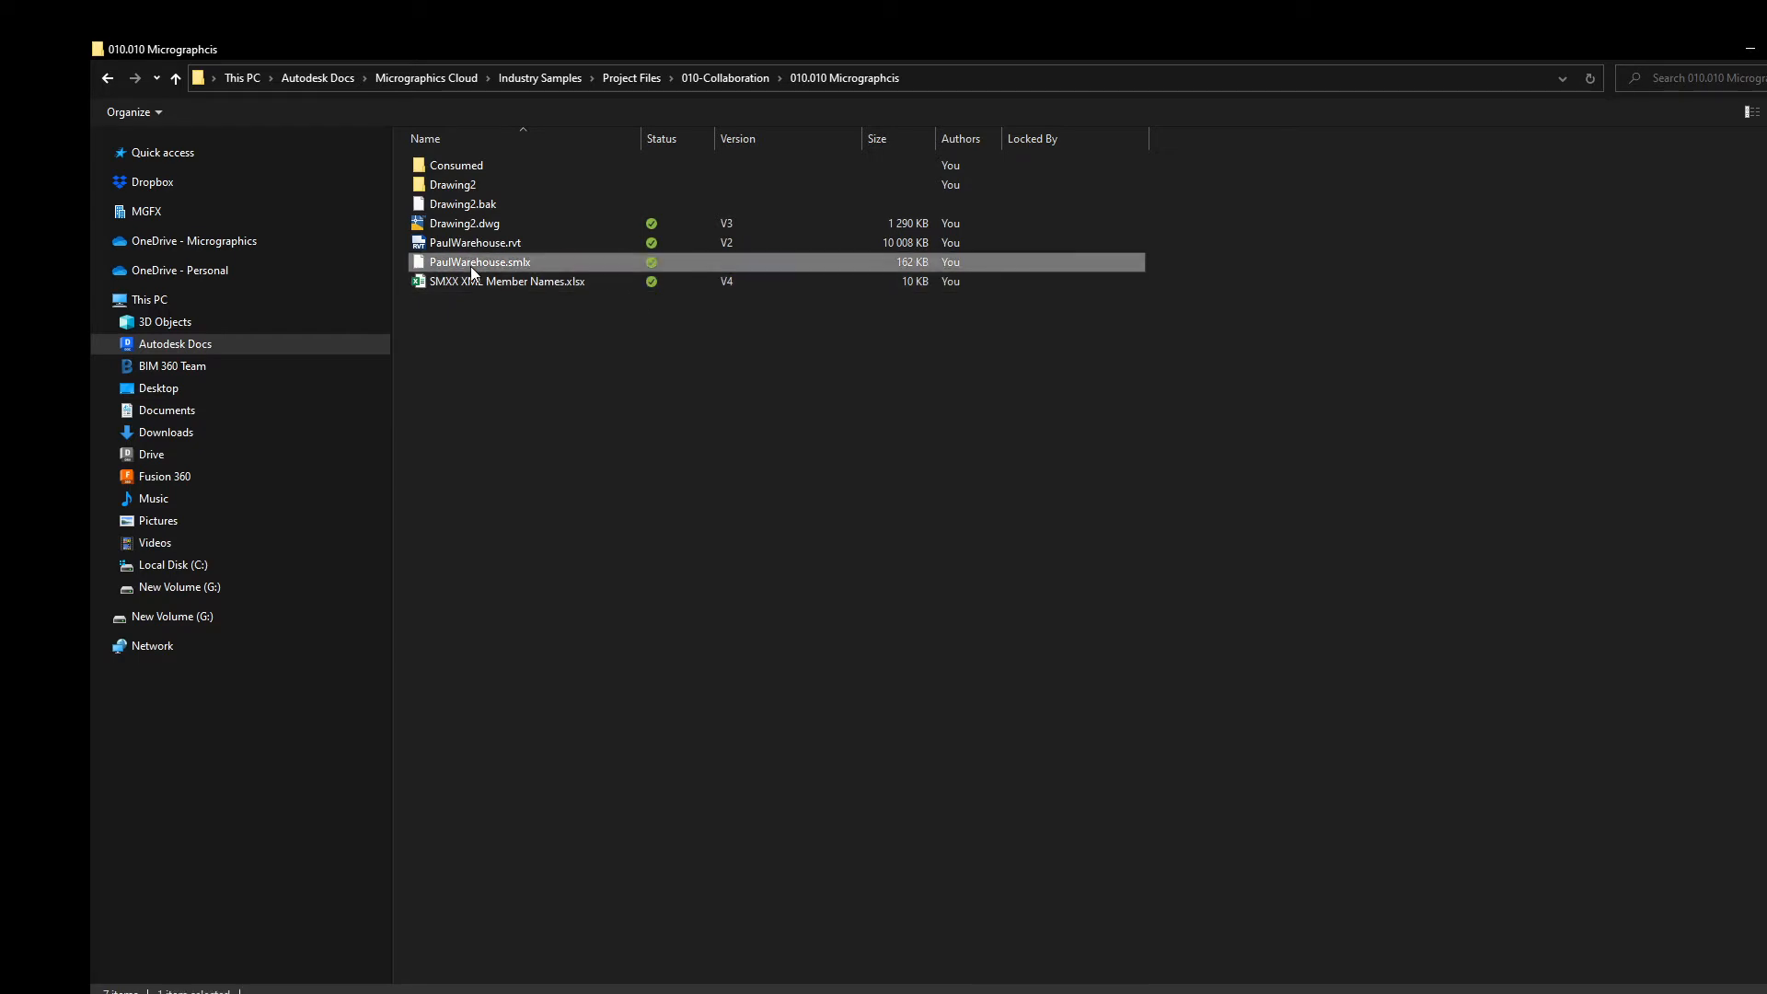
pyautogui.click(580, 414)
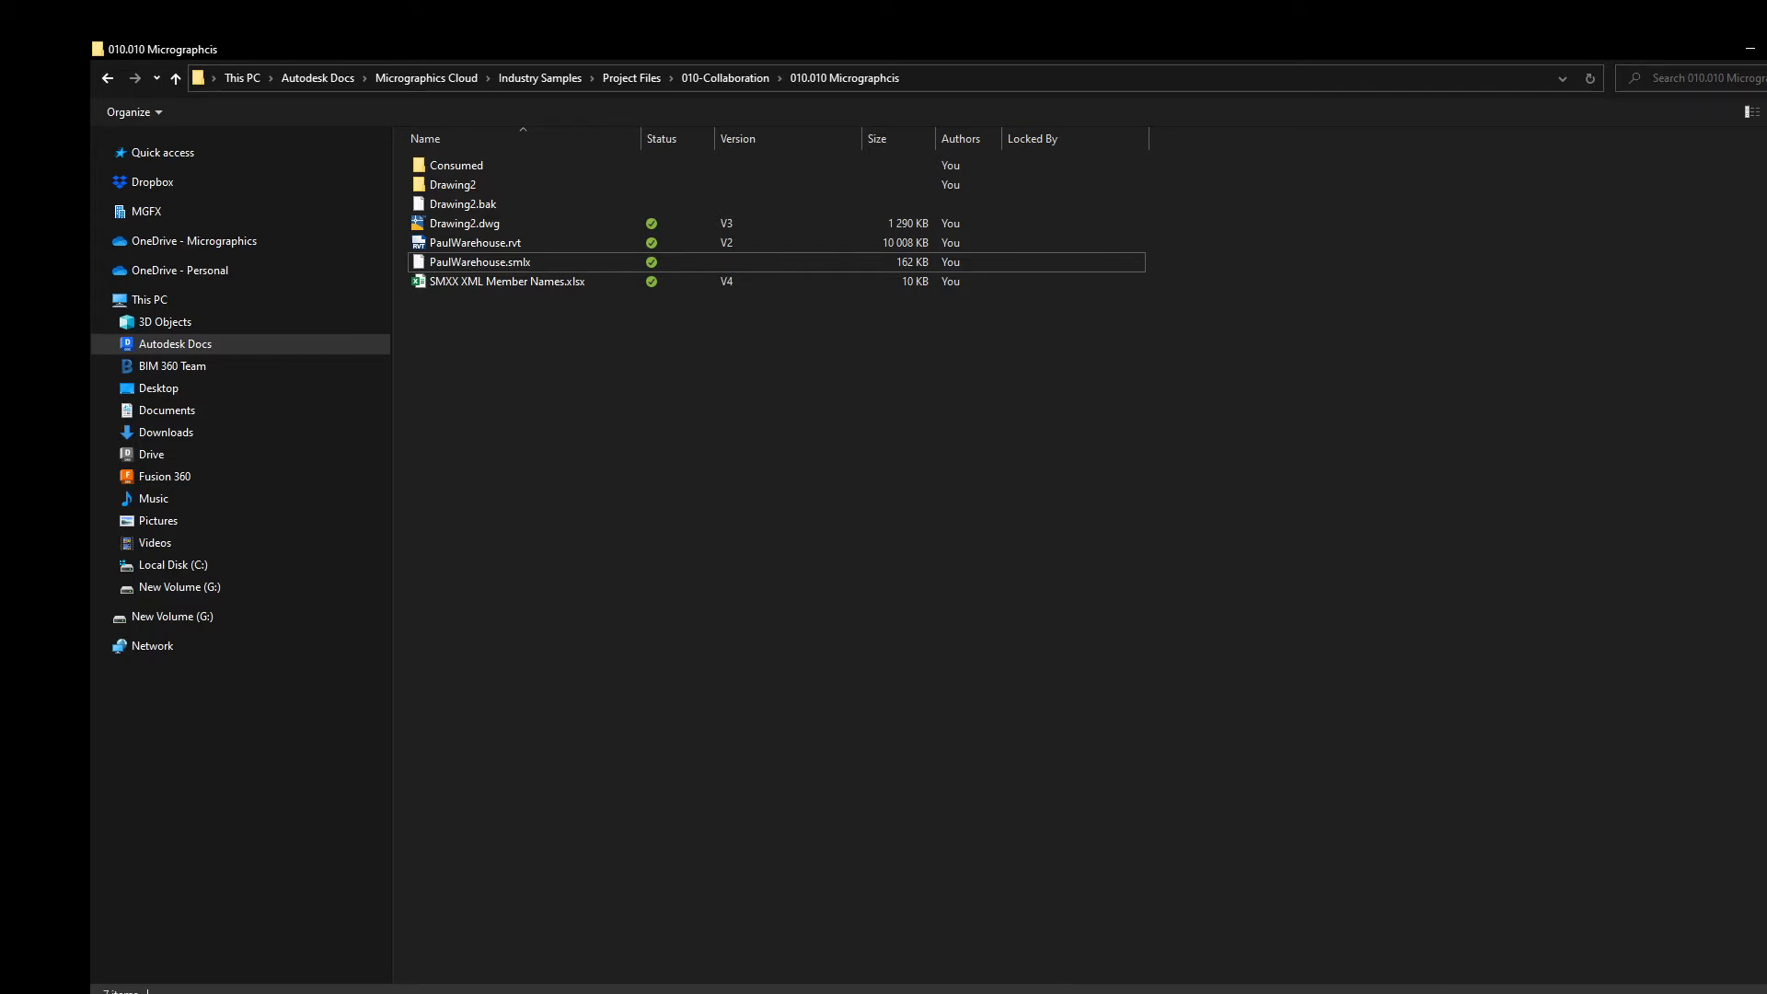
# Step: Launch Advance Steel 2022 - English and choose International as the content in Country Settings and Configurations
pyautogui.click(1352, 993)
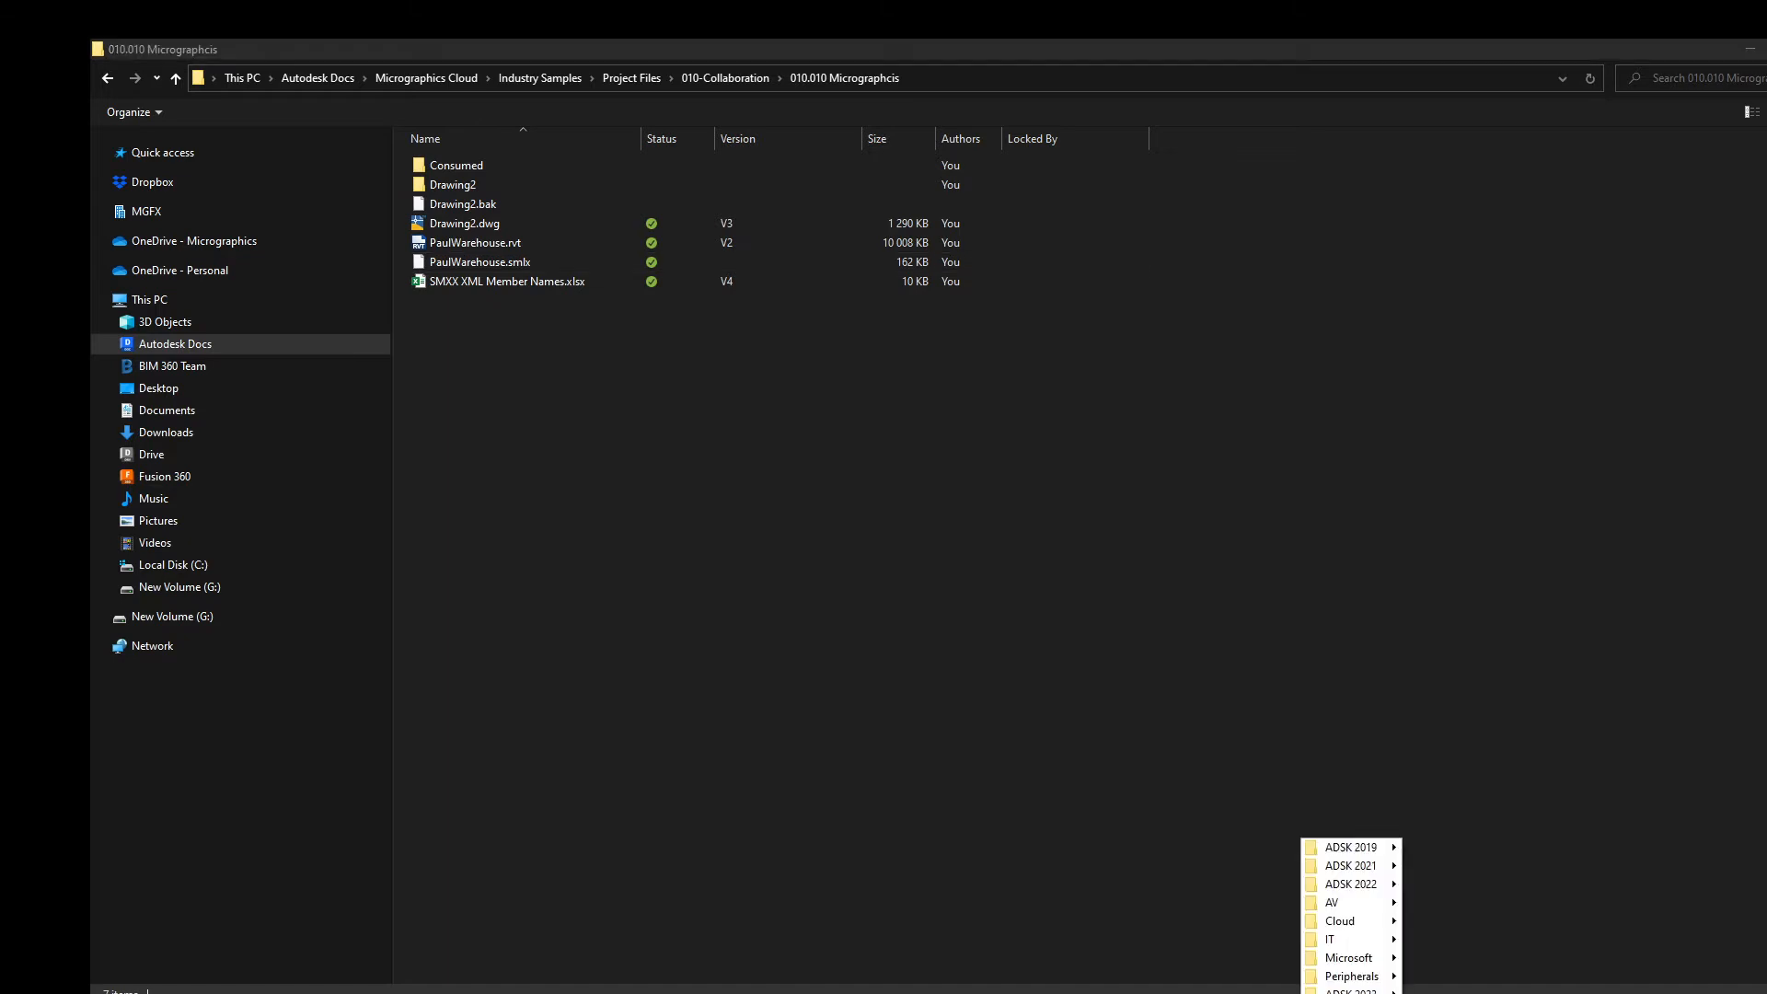
pyautogui.moveTo(1368, 895)
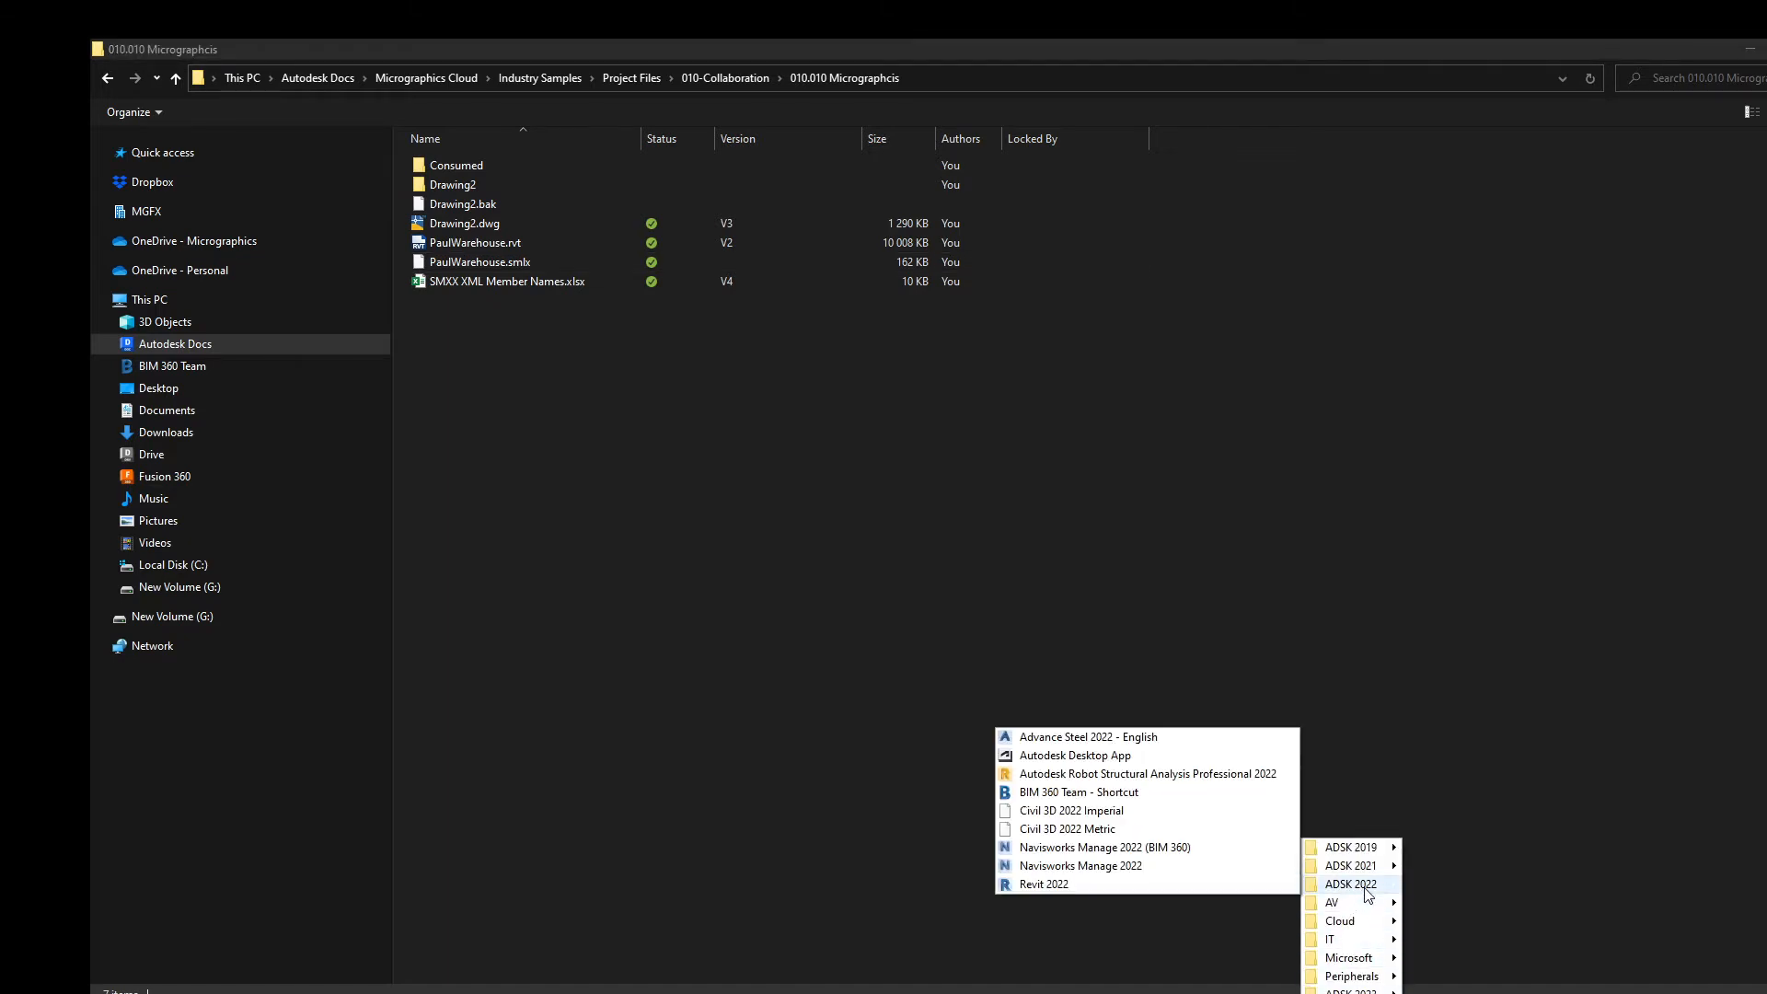
pyautogui.click(1090, 739)
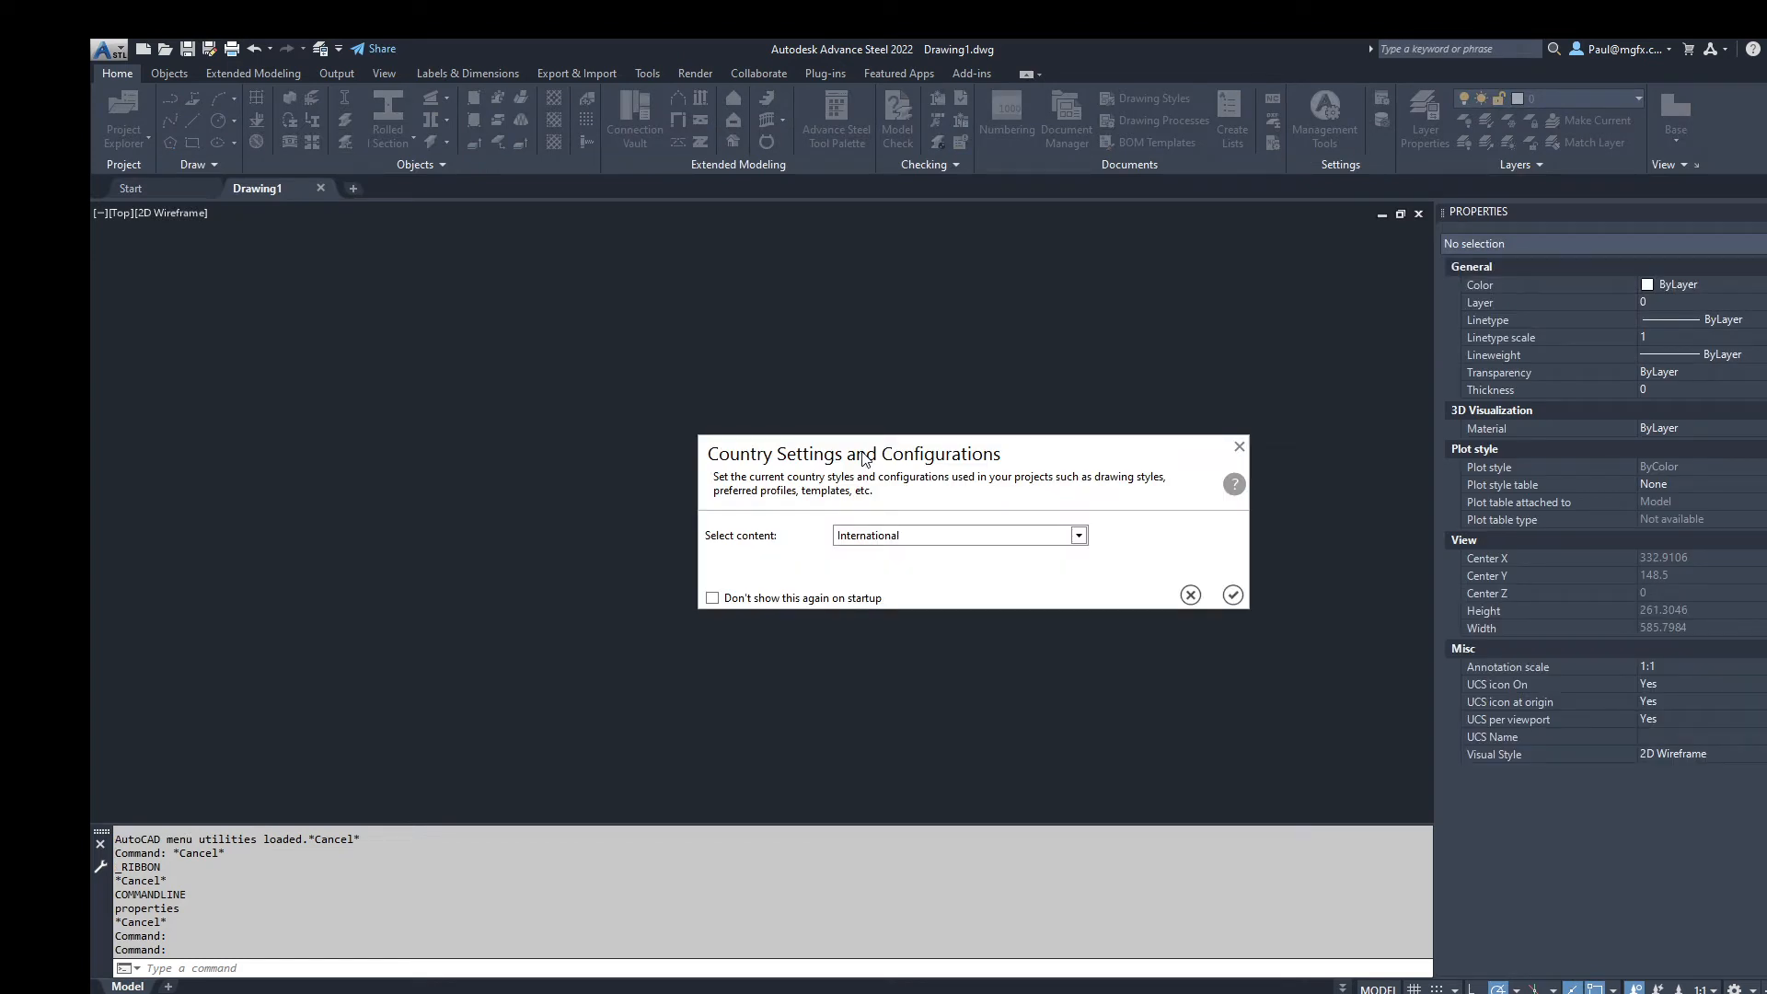
pyautogui.click(1078, 536)
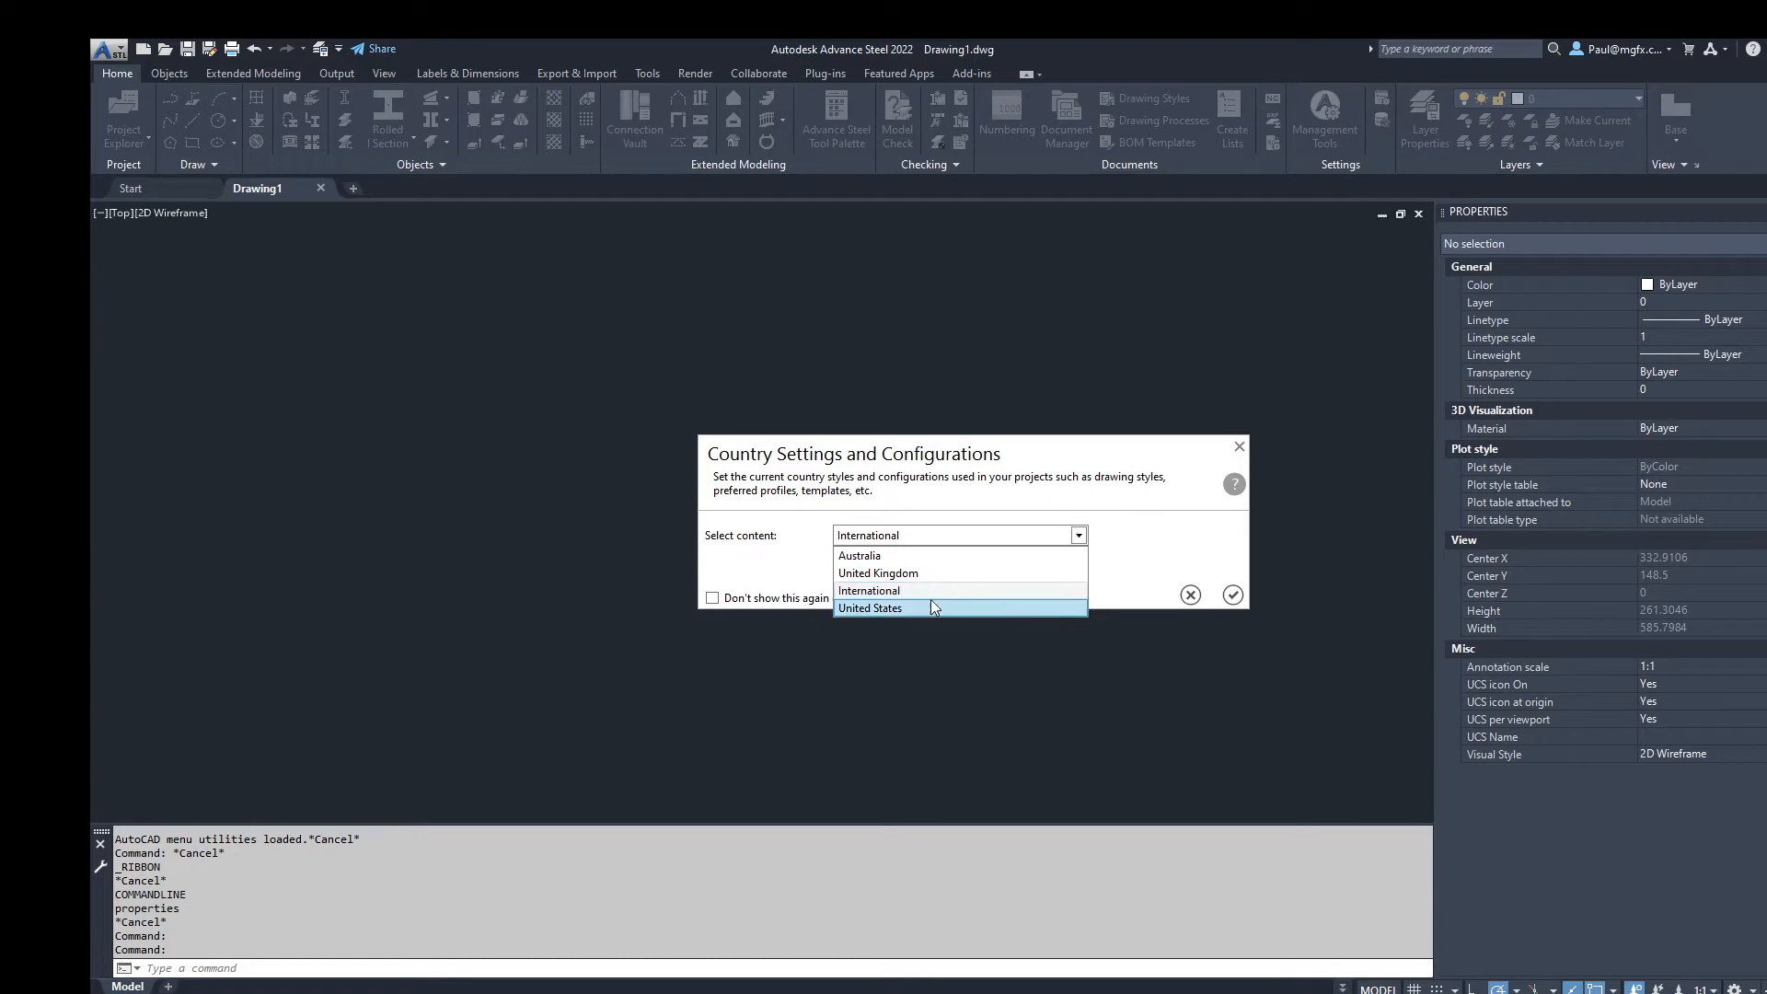
pyautogui.click(870, 592)
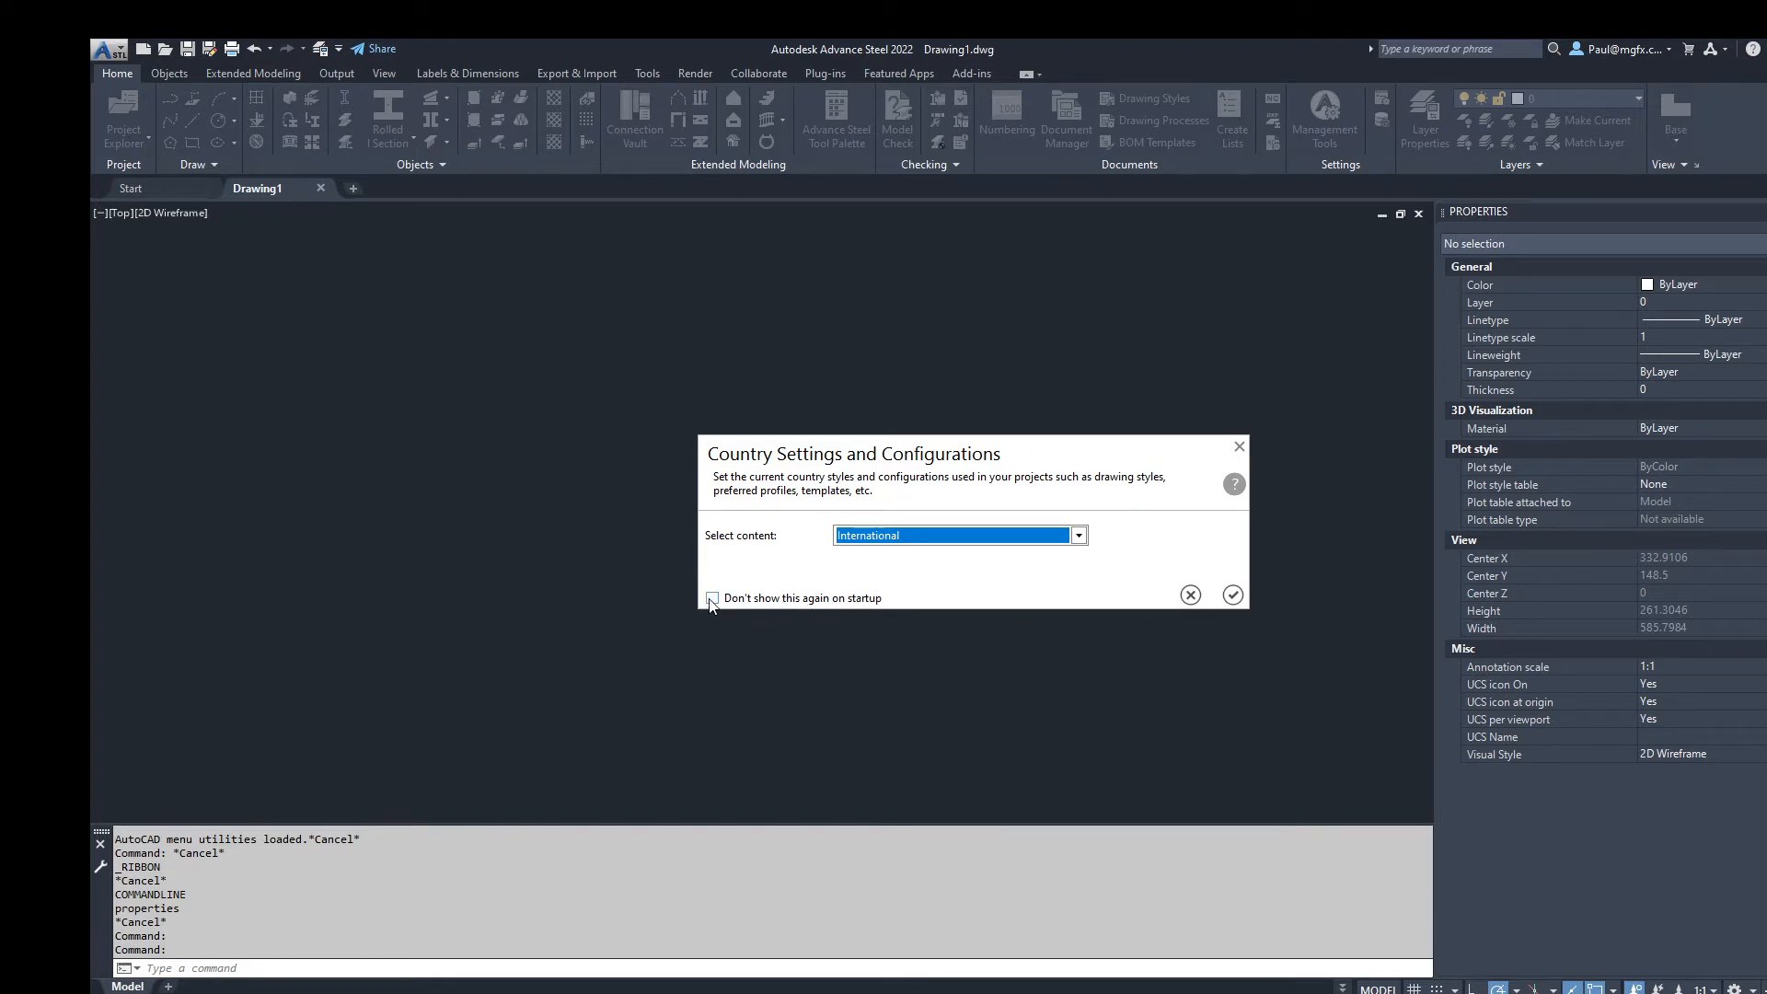
pyautogui.click(1232, 595)
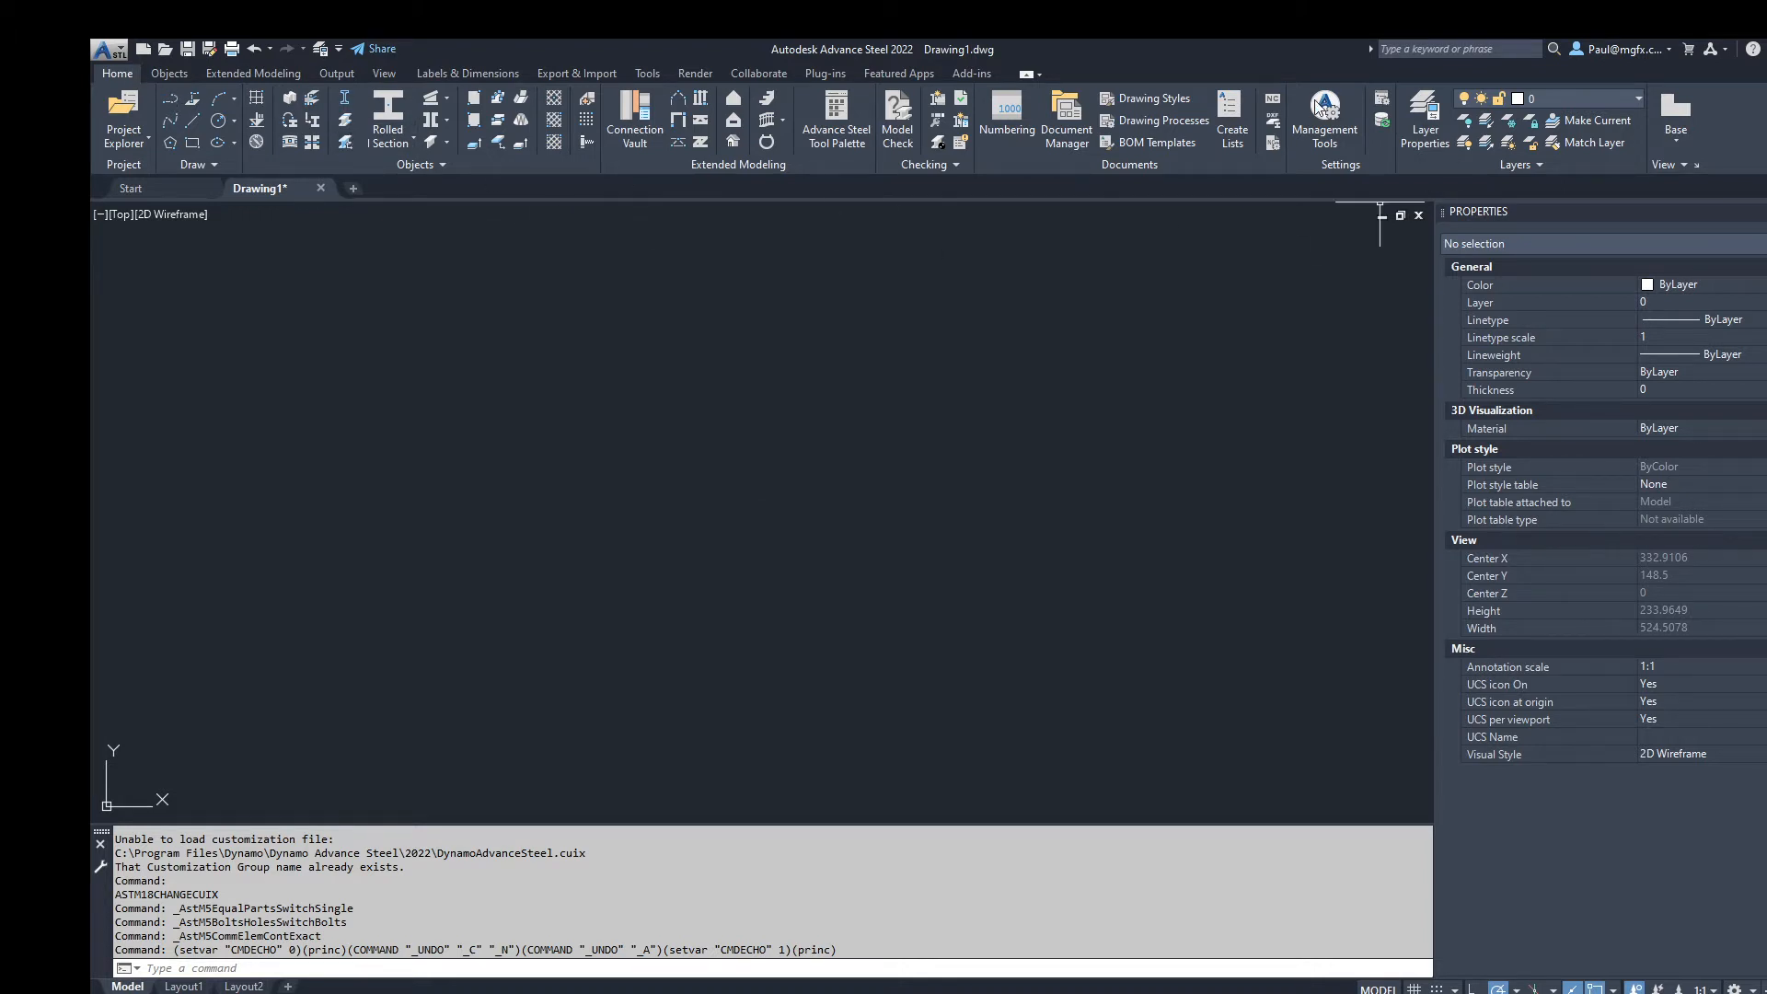
# Step: Check the Country Settings and Configurations startup option in the Management Tools options, then close Management Tools
pyautogui.click(1327, 129)
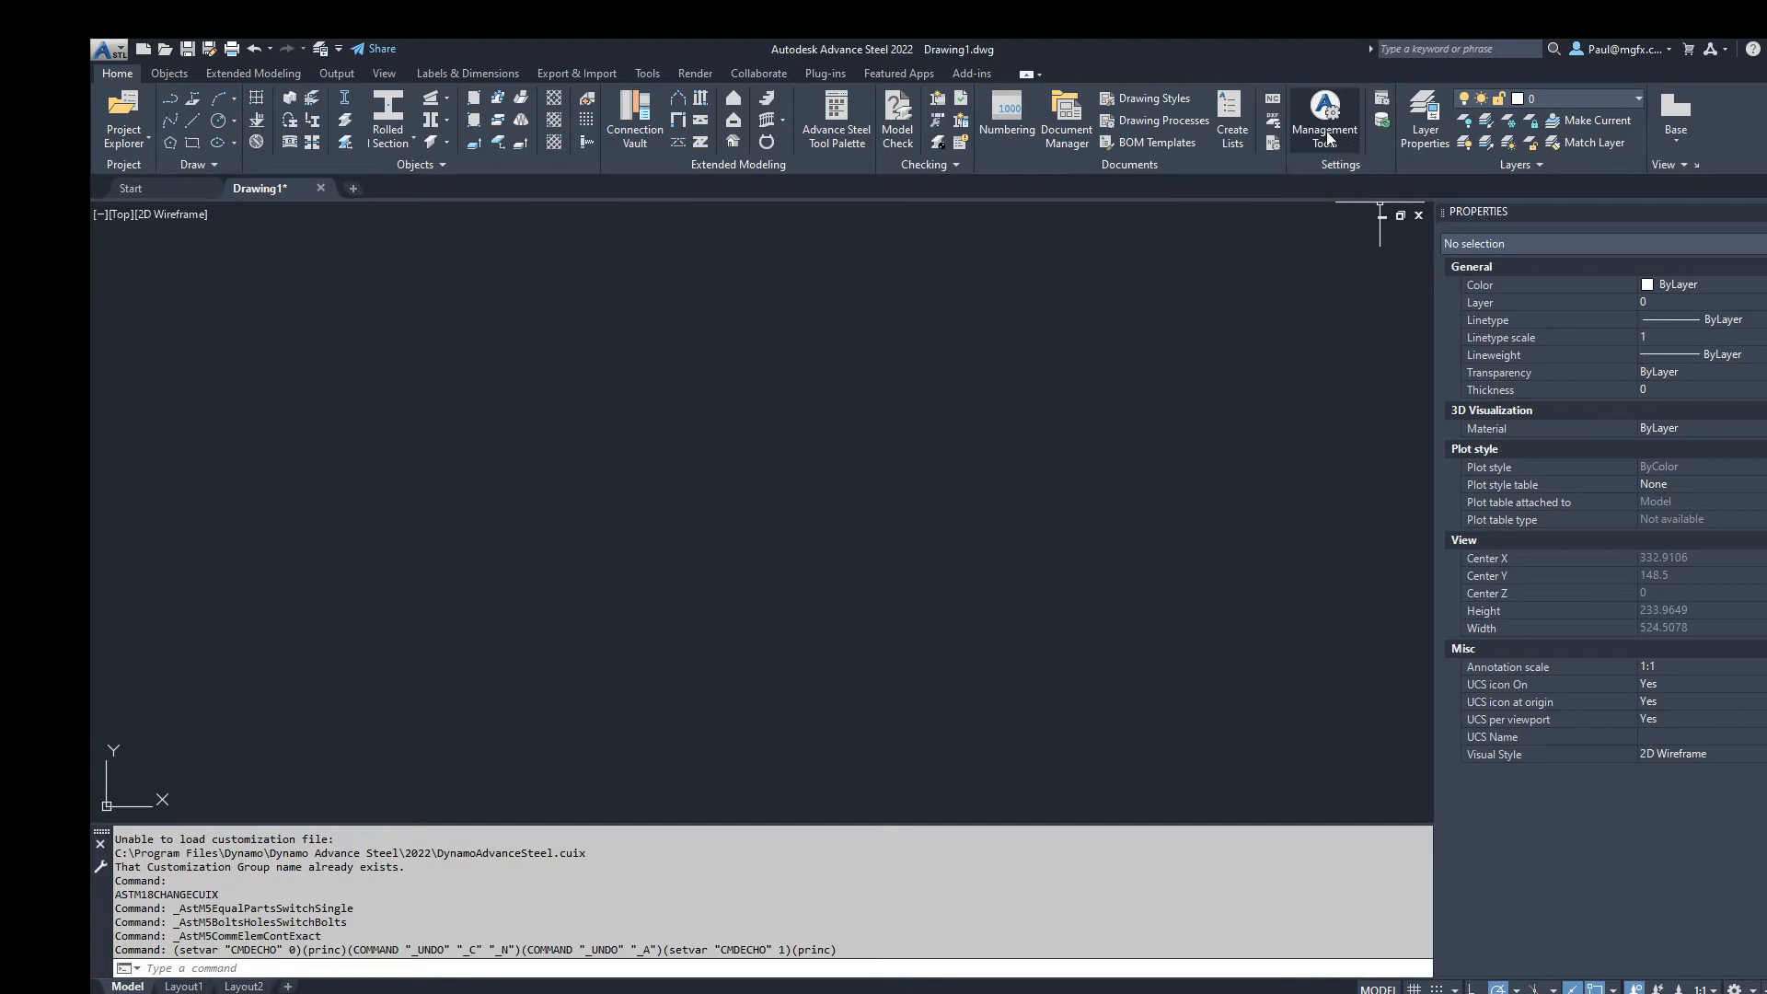
pyautogui.click(1327, 132)
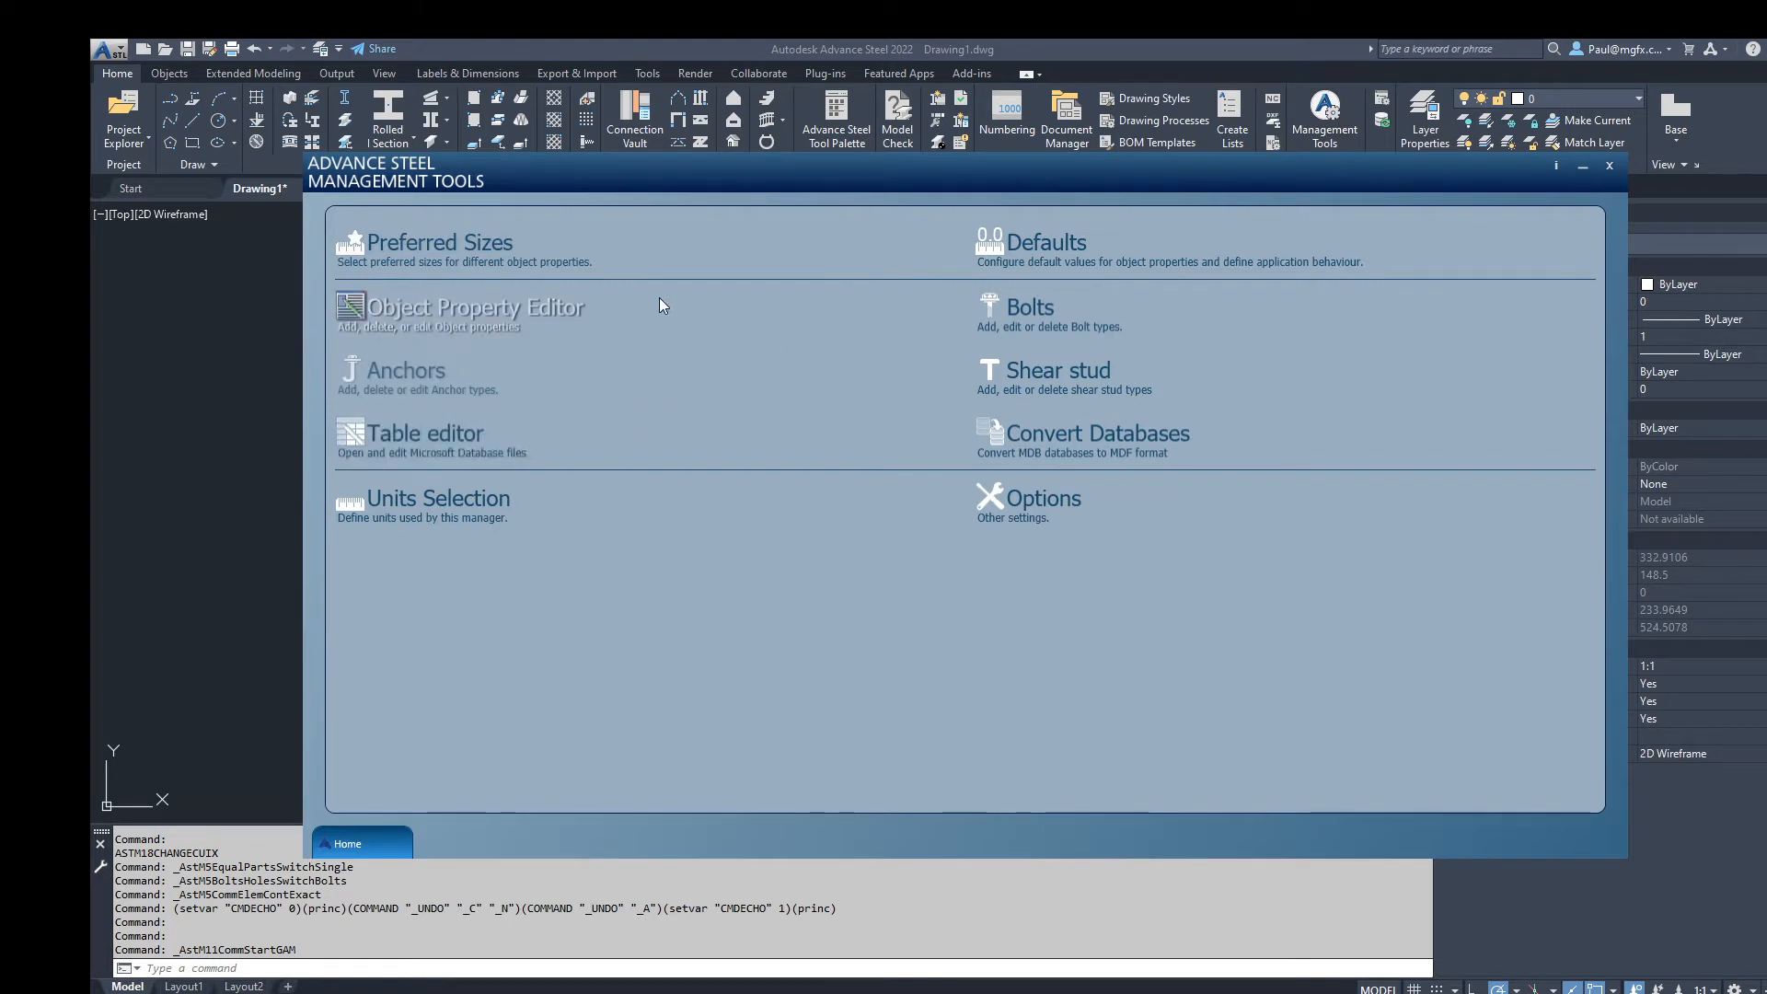
pyautogui.click(1031, 506)
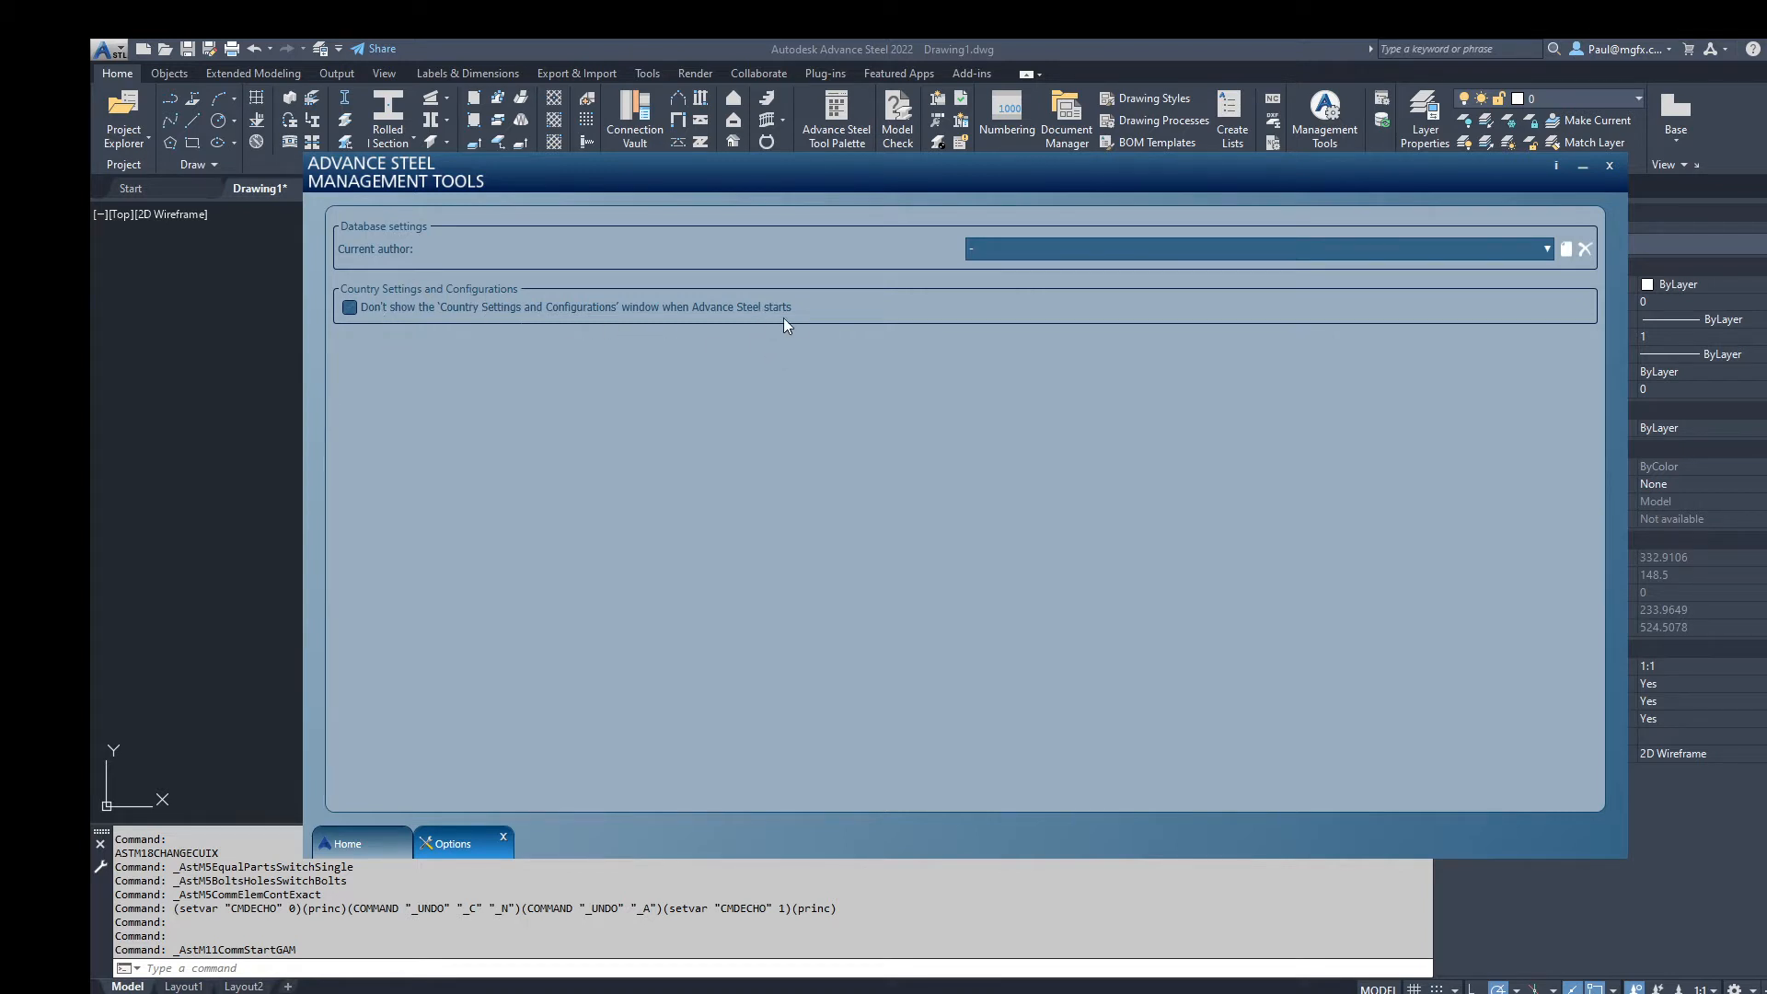
pyautogui.click(1611, 165)
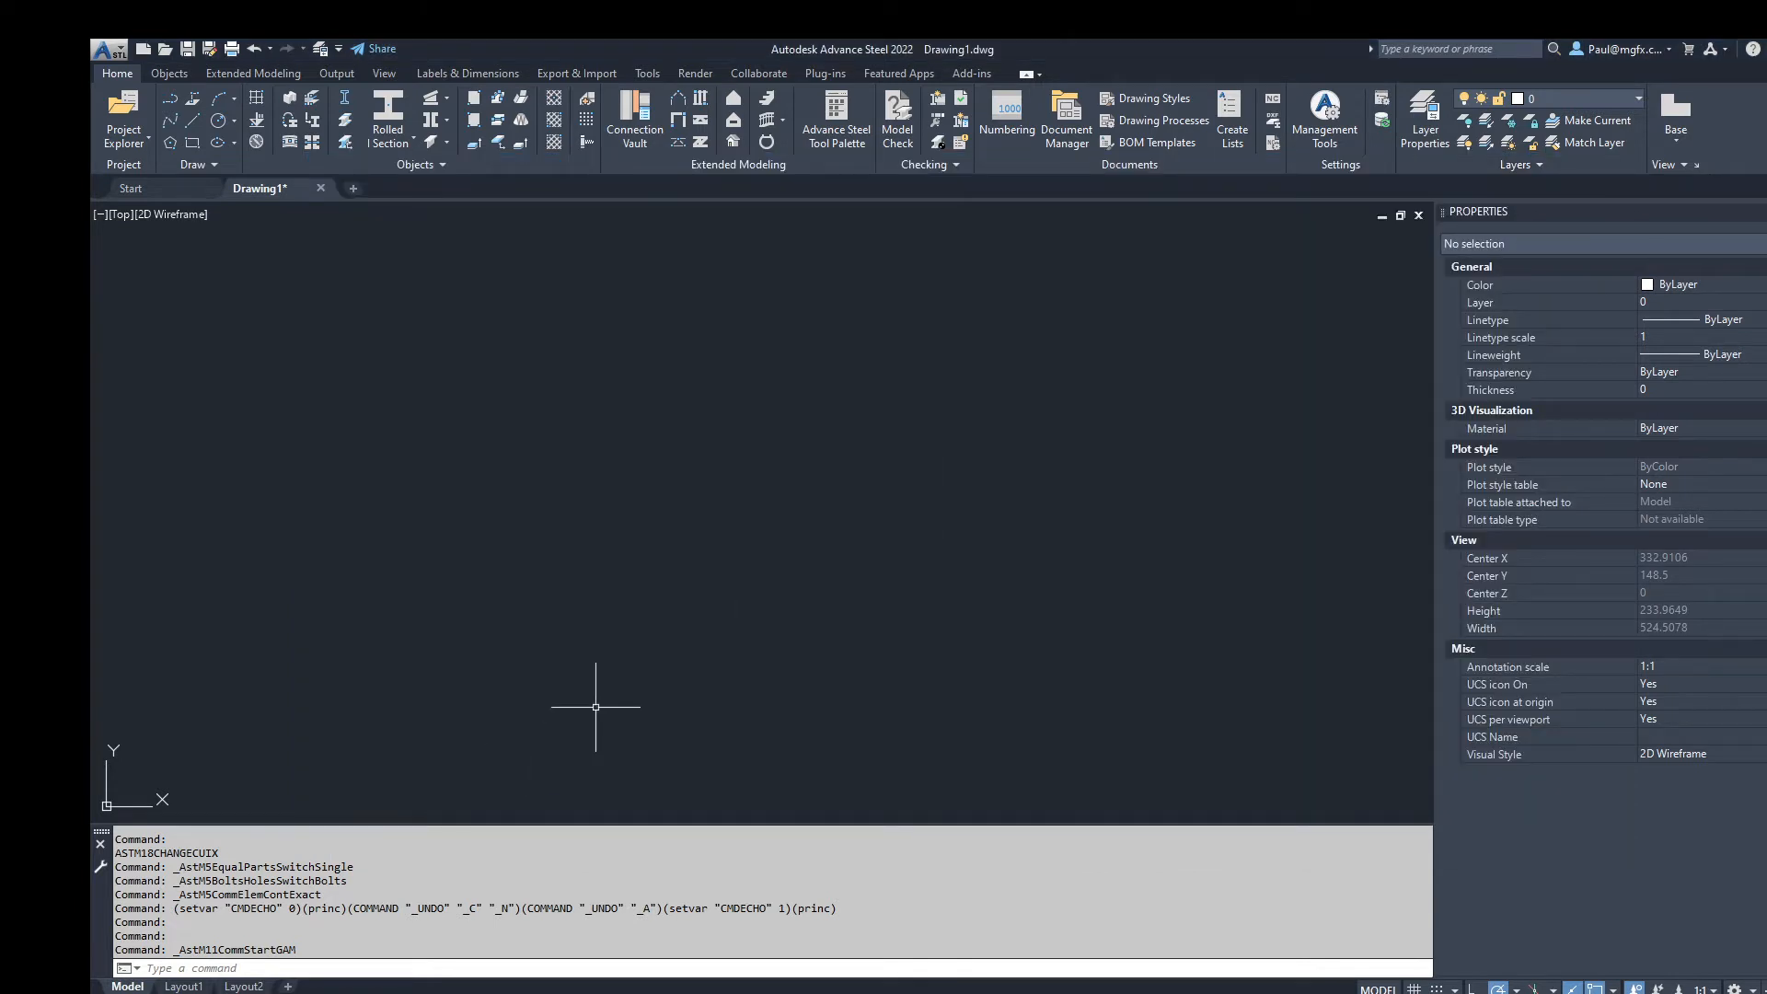
# Step: Switch to the C:\ProgramData\Autodesk folder in File Explorer and look over the Advance and Advance Steel 2020 to 2022 folders
pyautogui.click(589, 993)
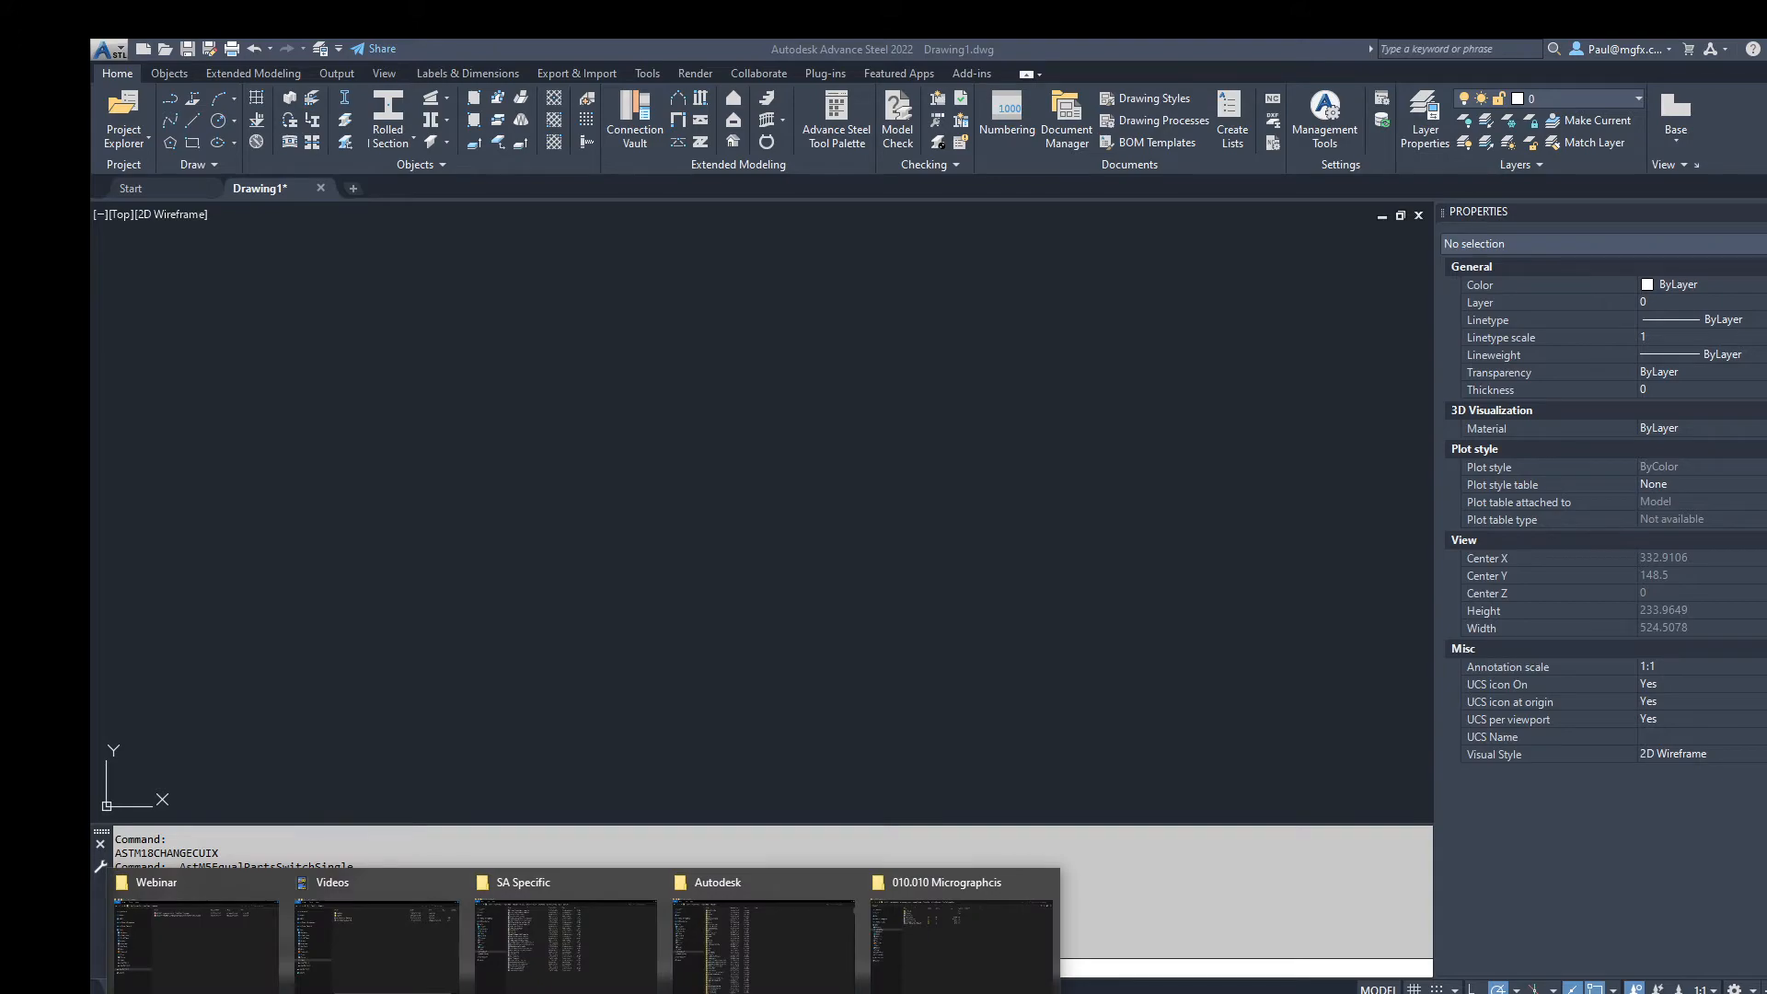
pyautogui.click(749, 911)
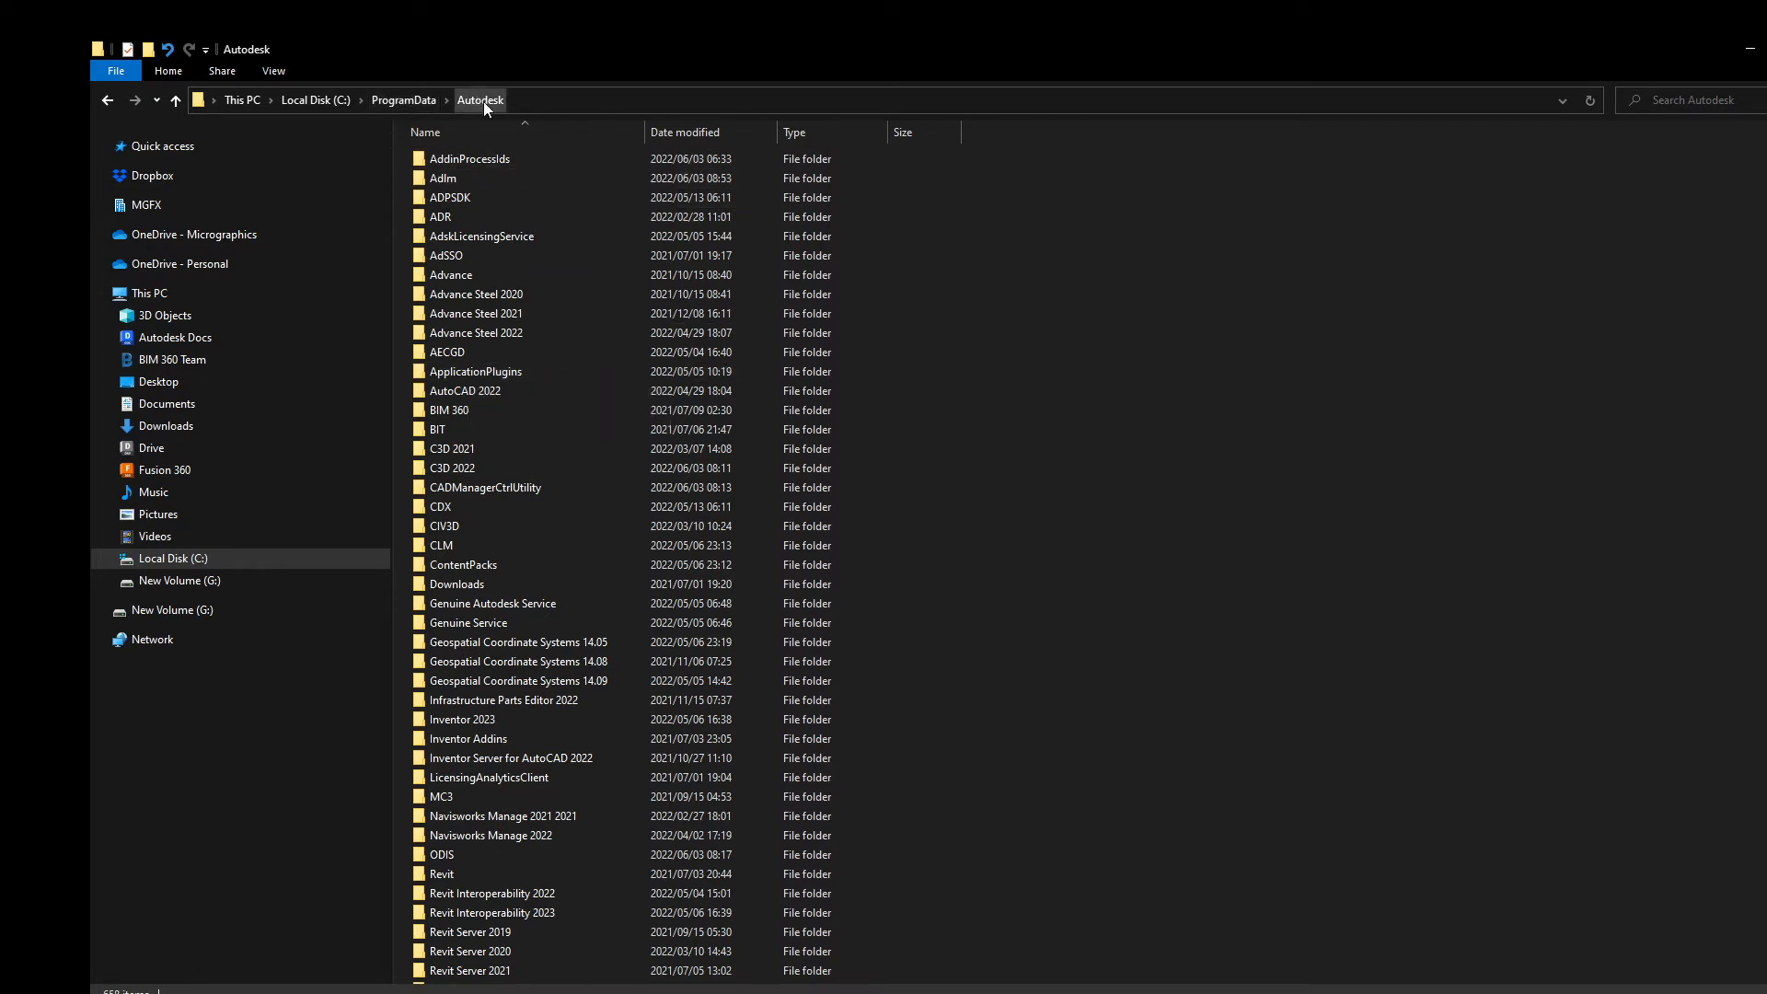
pyautogui.click(449, 273)
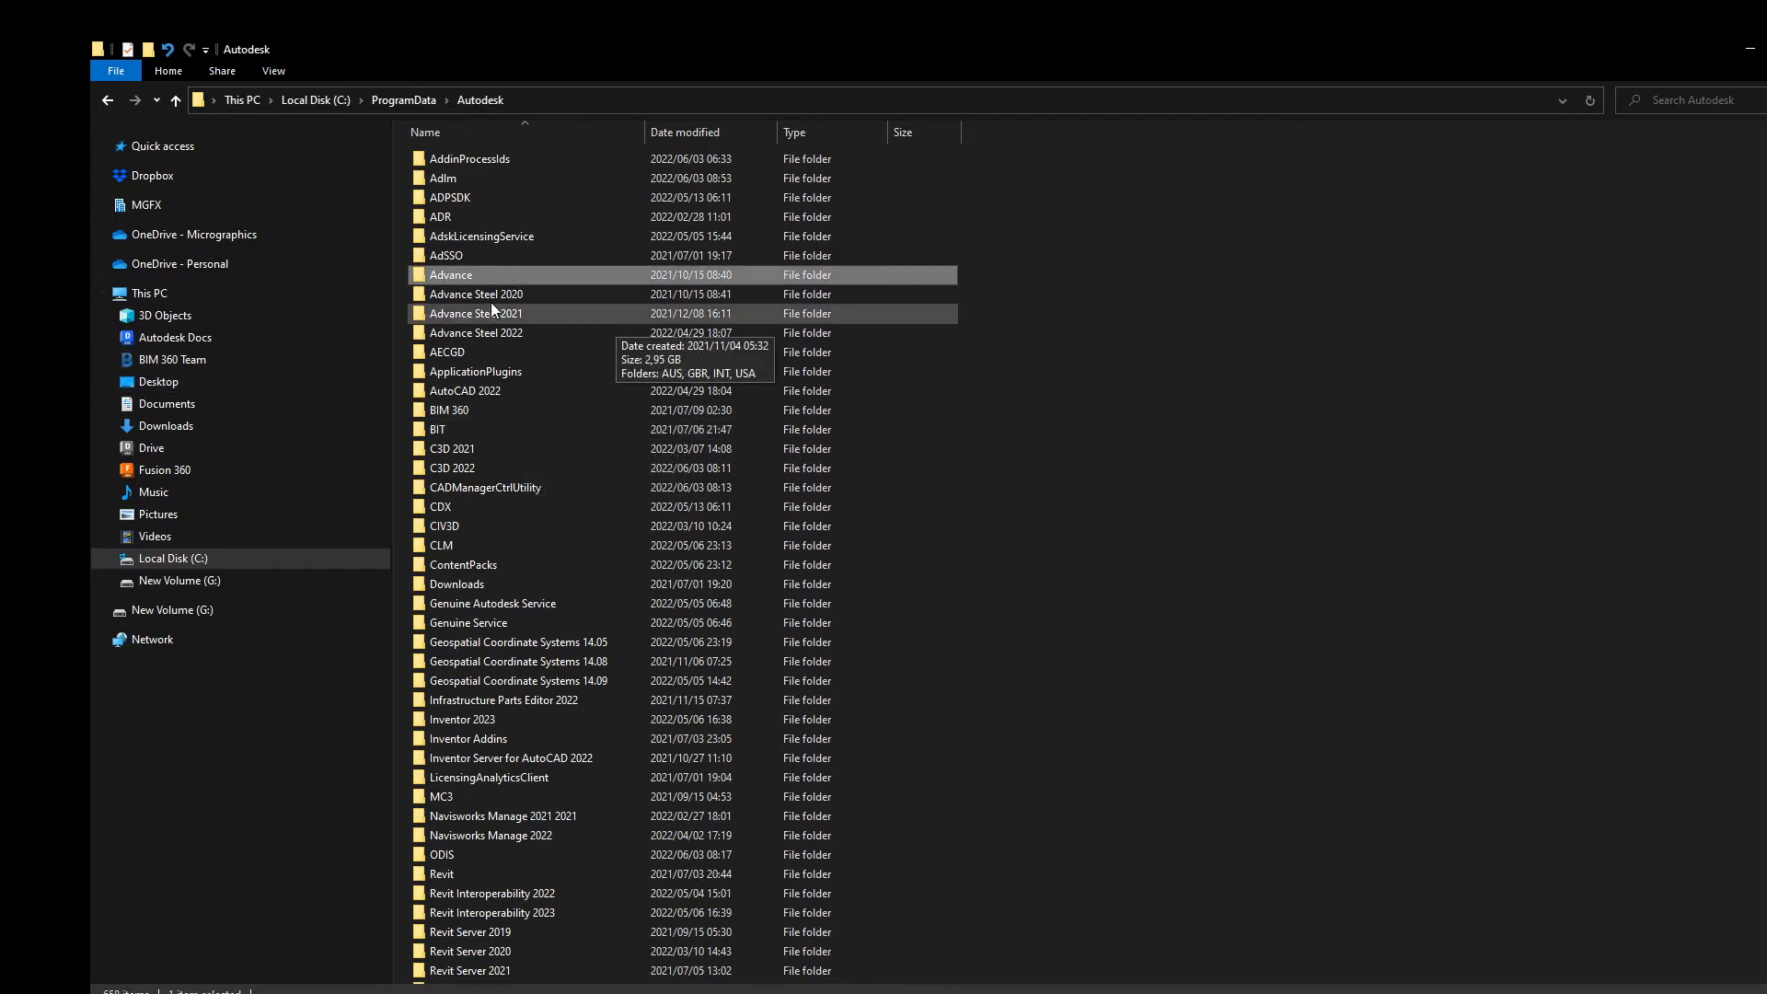
pyautogui.click(464, 291)
pyautogui.click(460, 317)
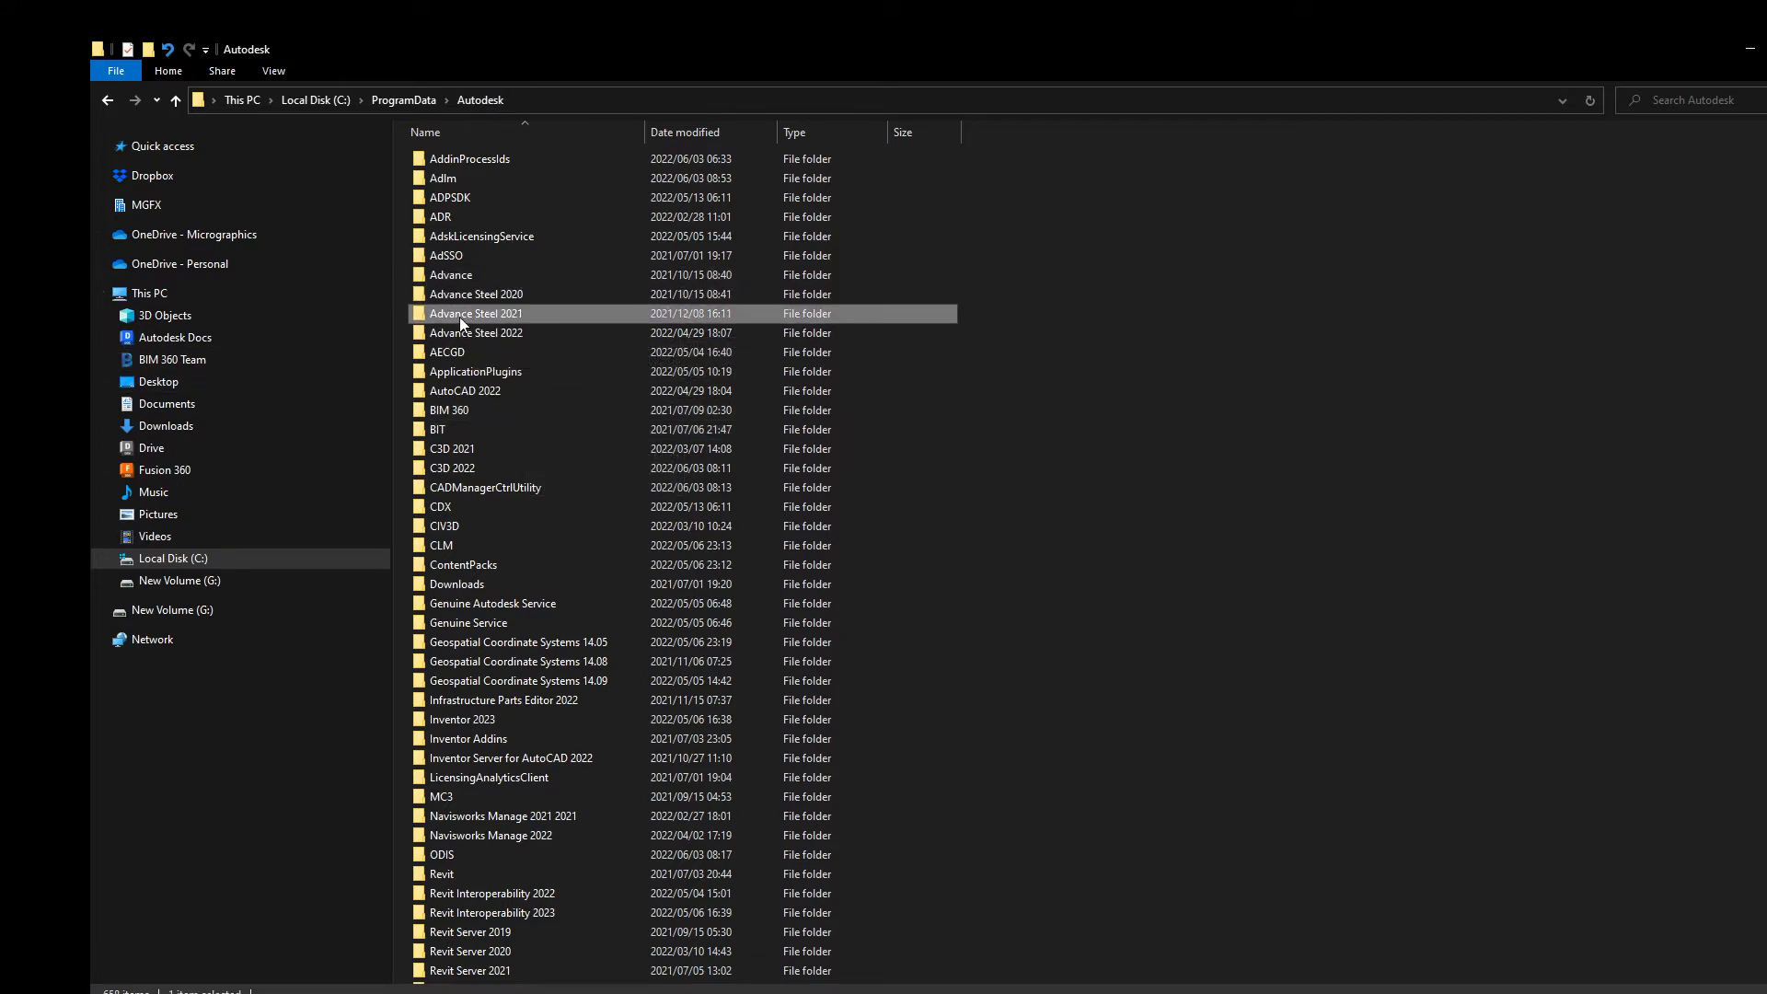
pyautogui.click(468, 337)
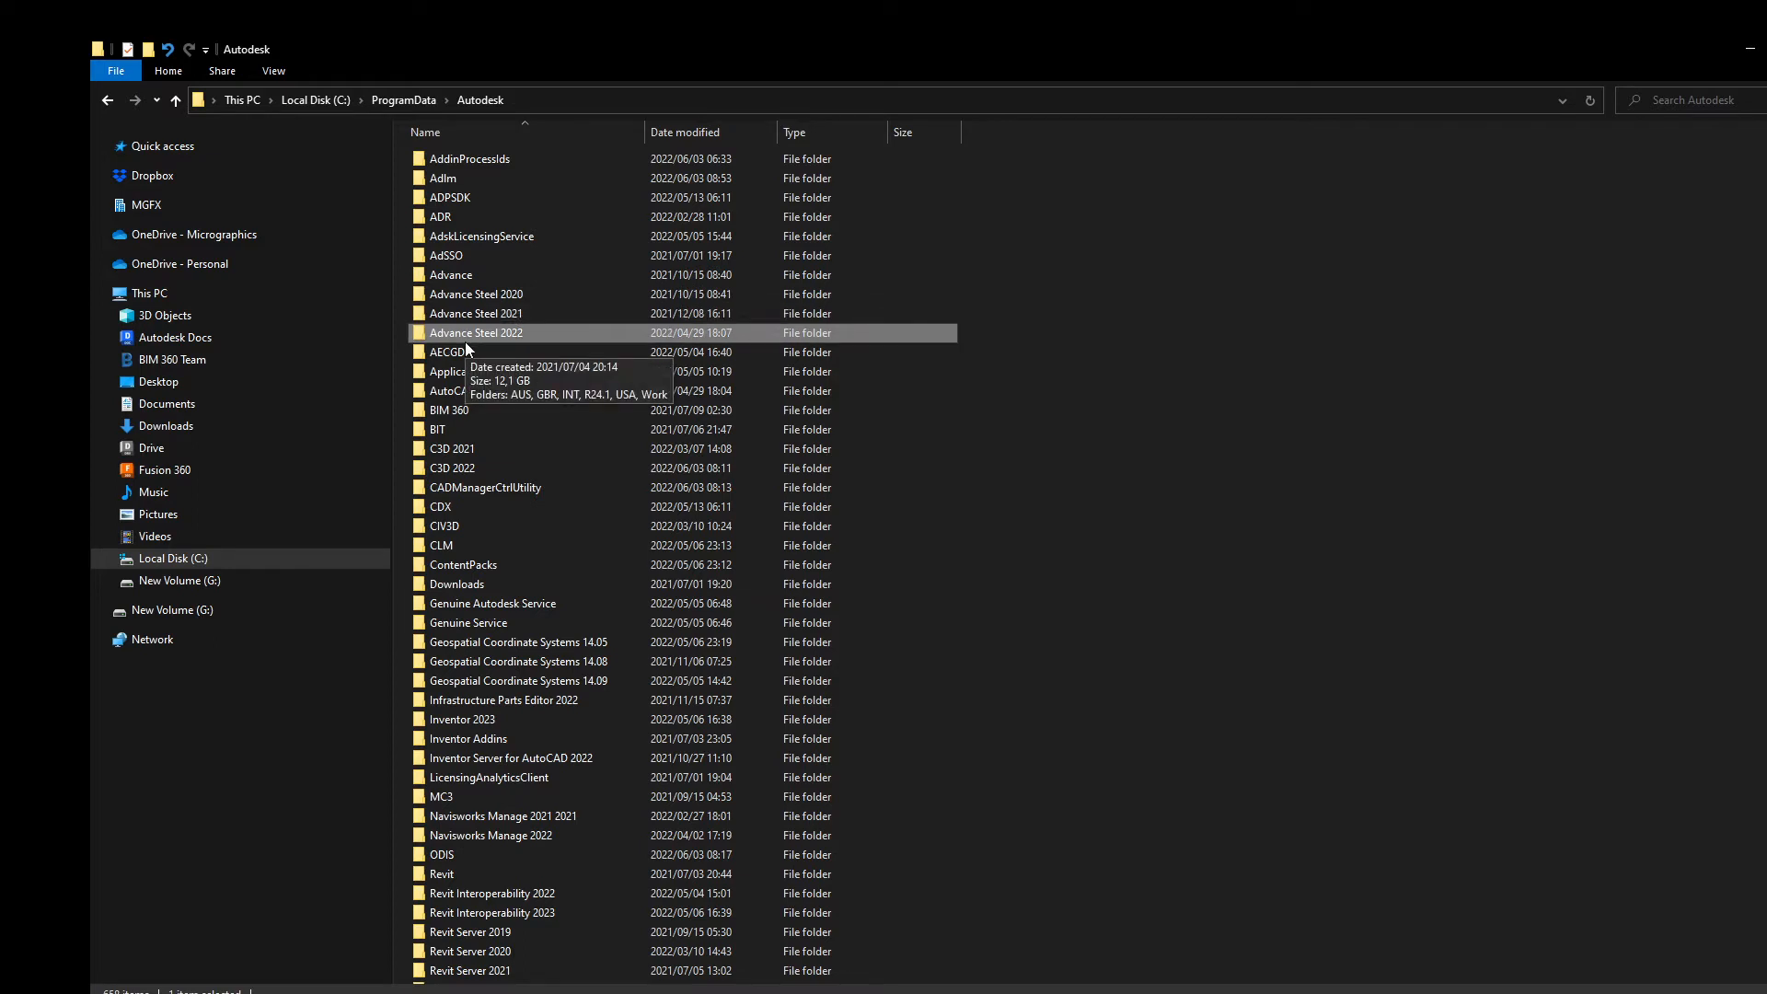
# Step: Open the Advance\Data folder, widen its Name column, and select GTCMapping2022.mdb
pyautogui.doubleClick(479, 273)
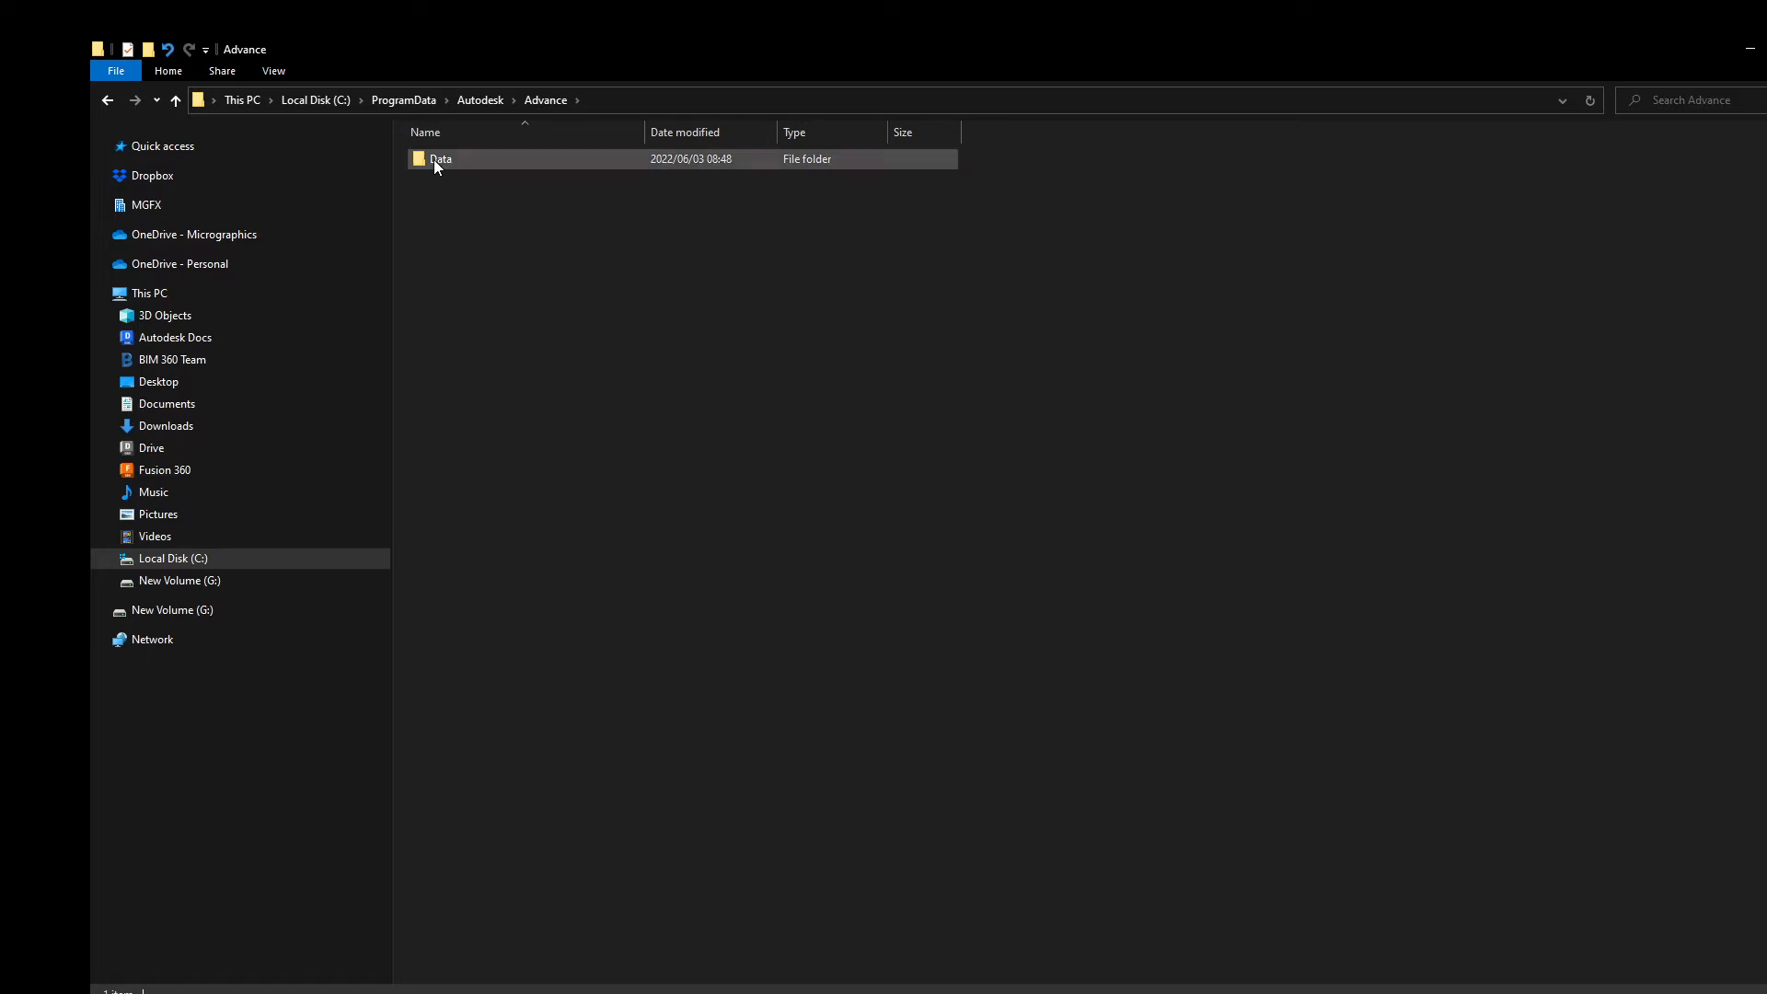
pyautogui.doubleClick(436, 162)
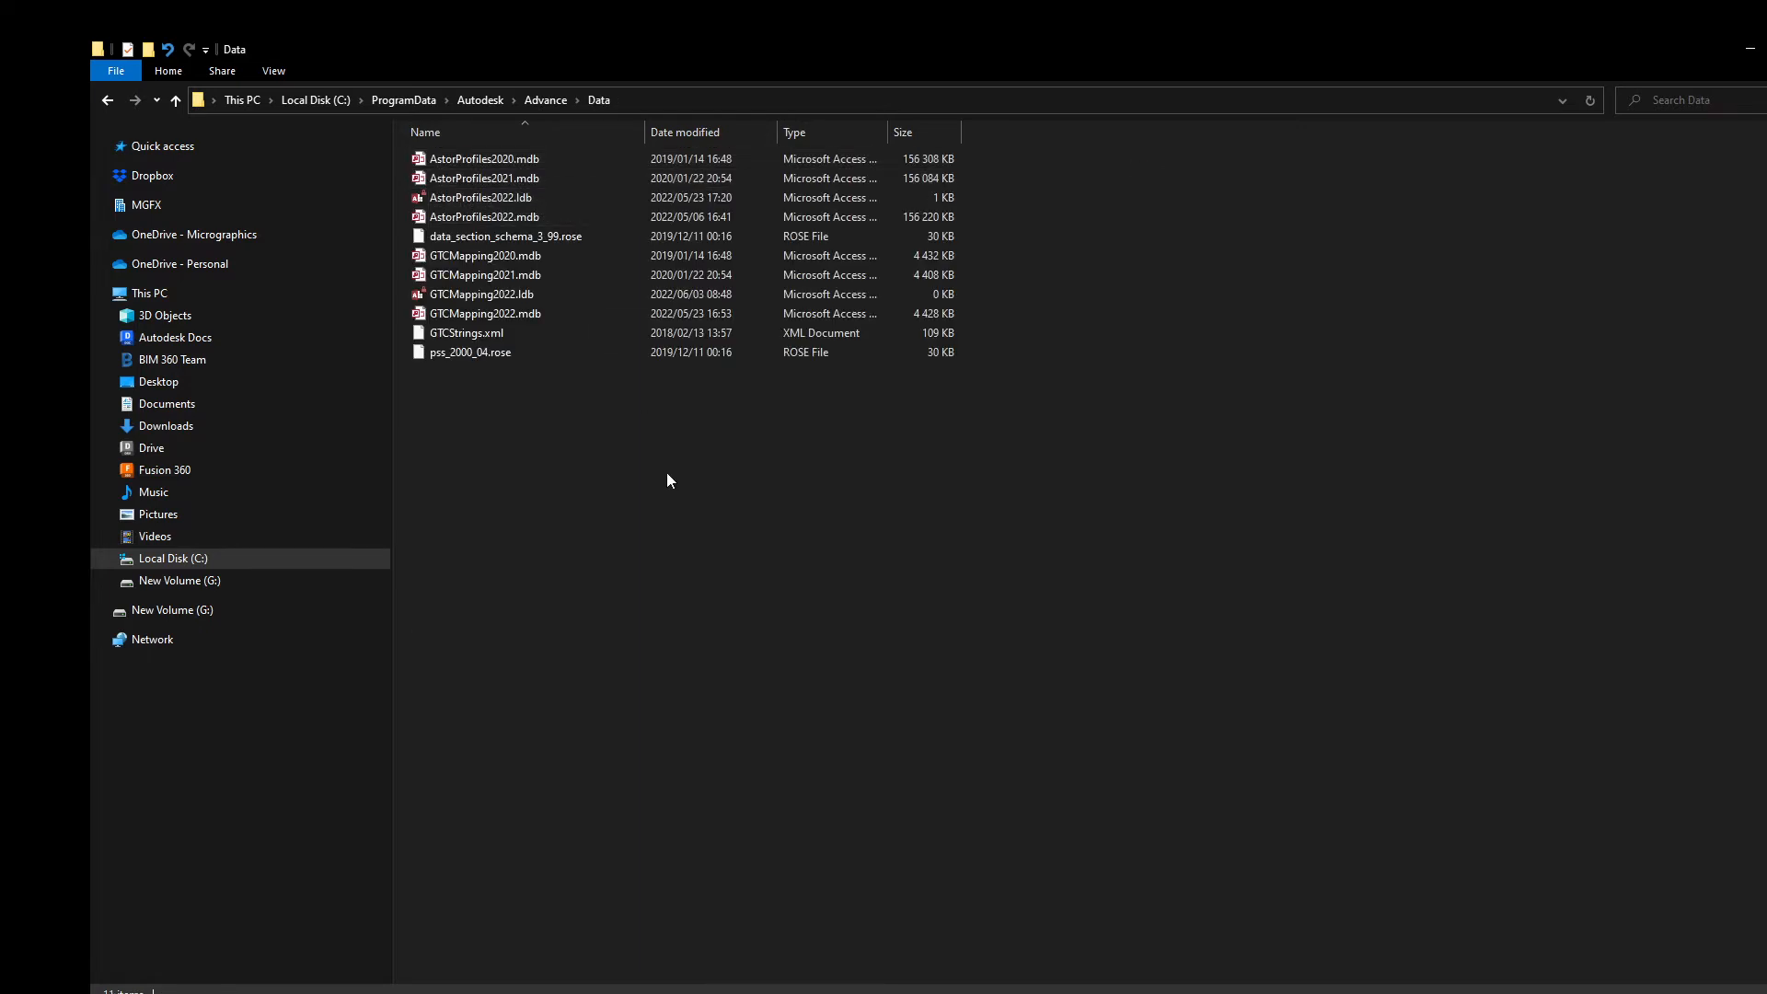
pyautogui.moveTo(646, 132); pyautogui.dragTo(712, 132)
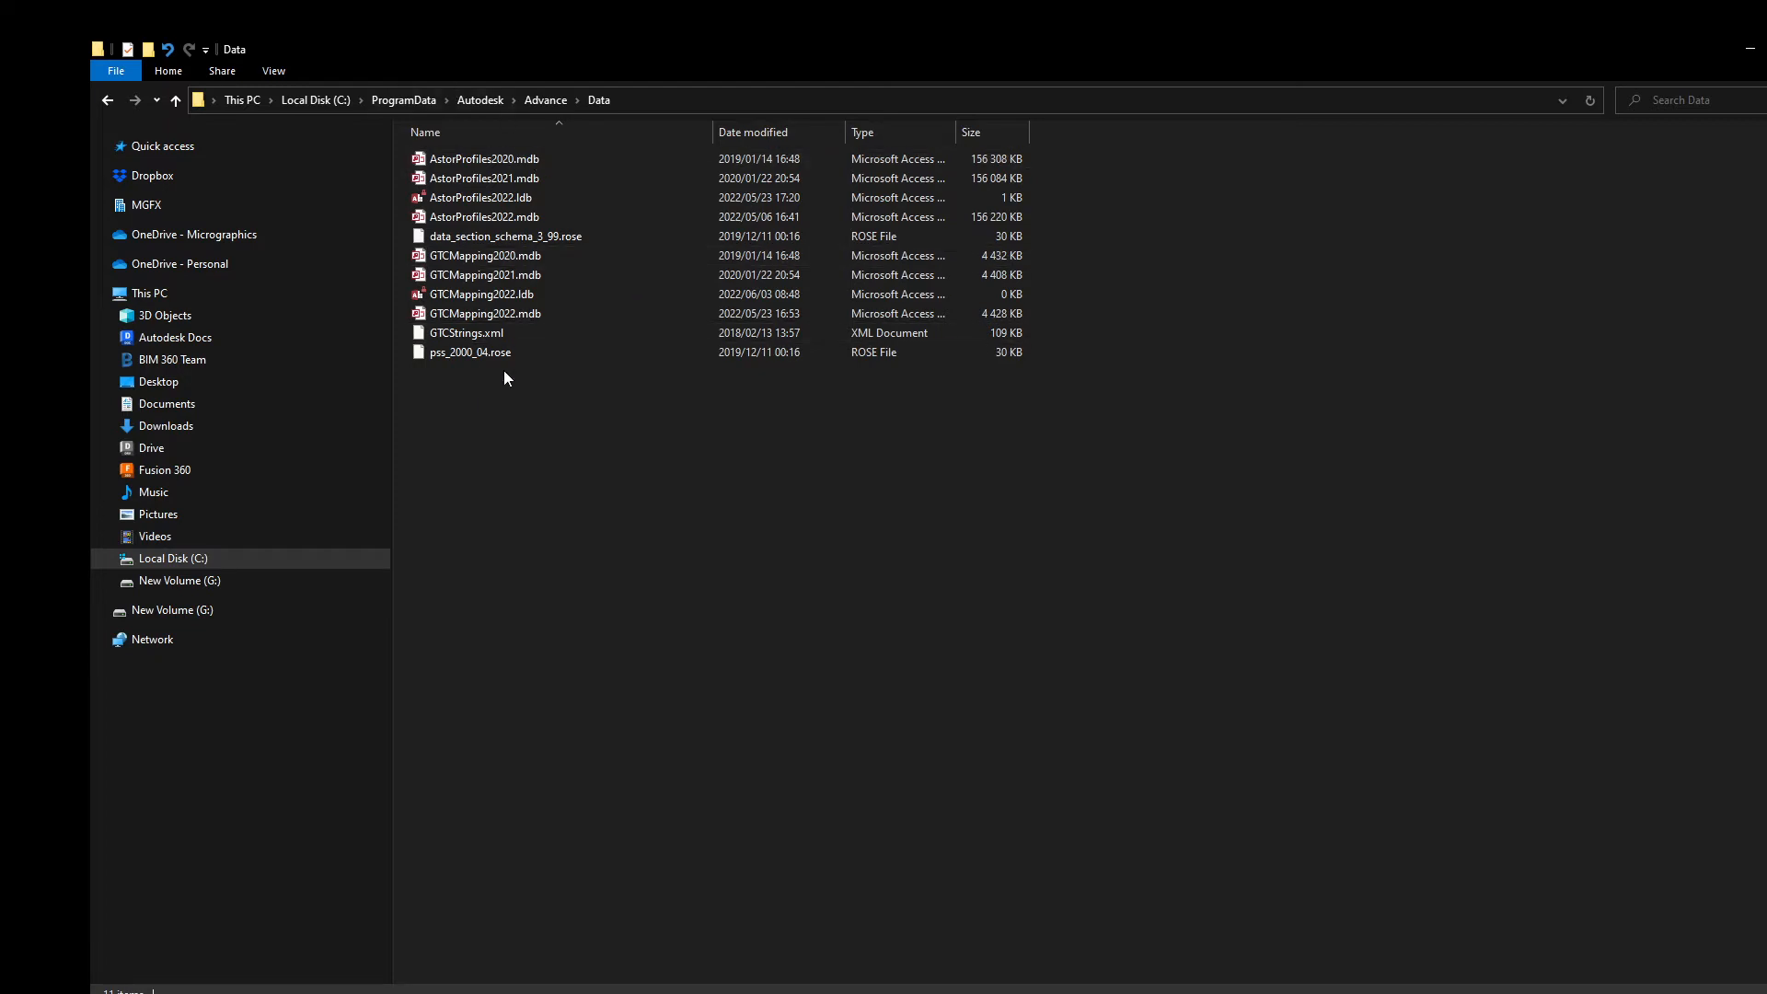
pyautogui.click(480, 315)
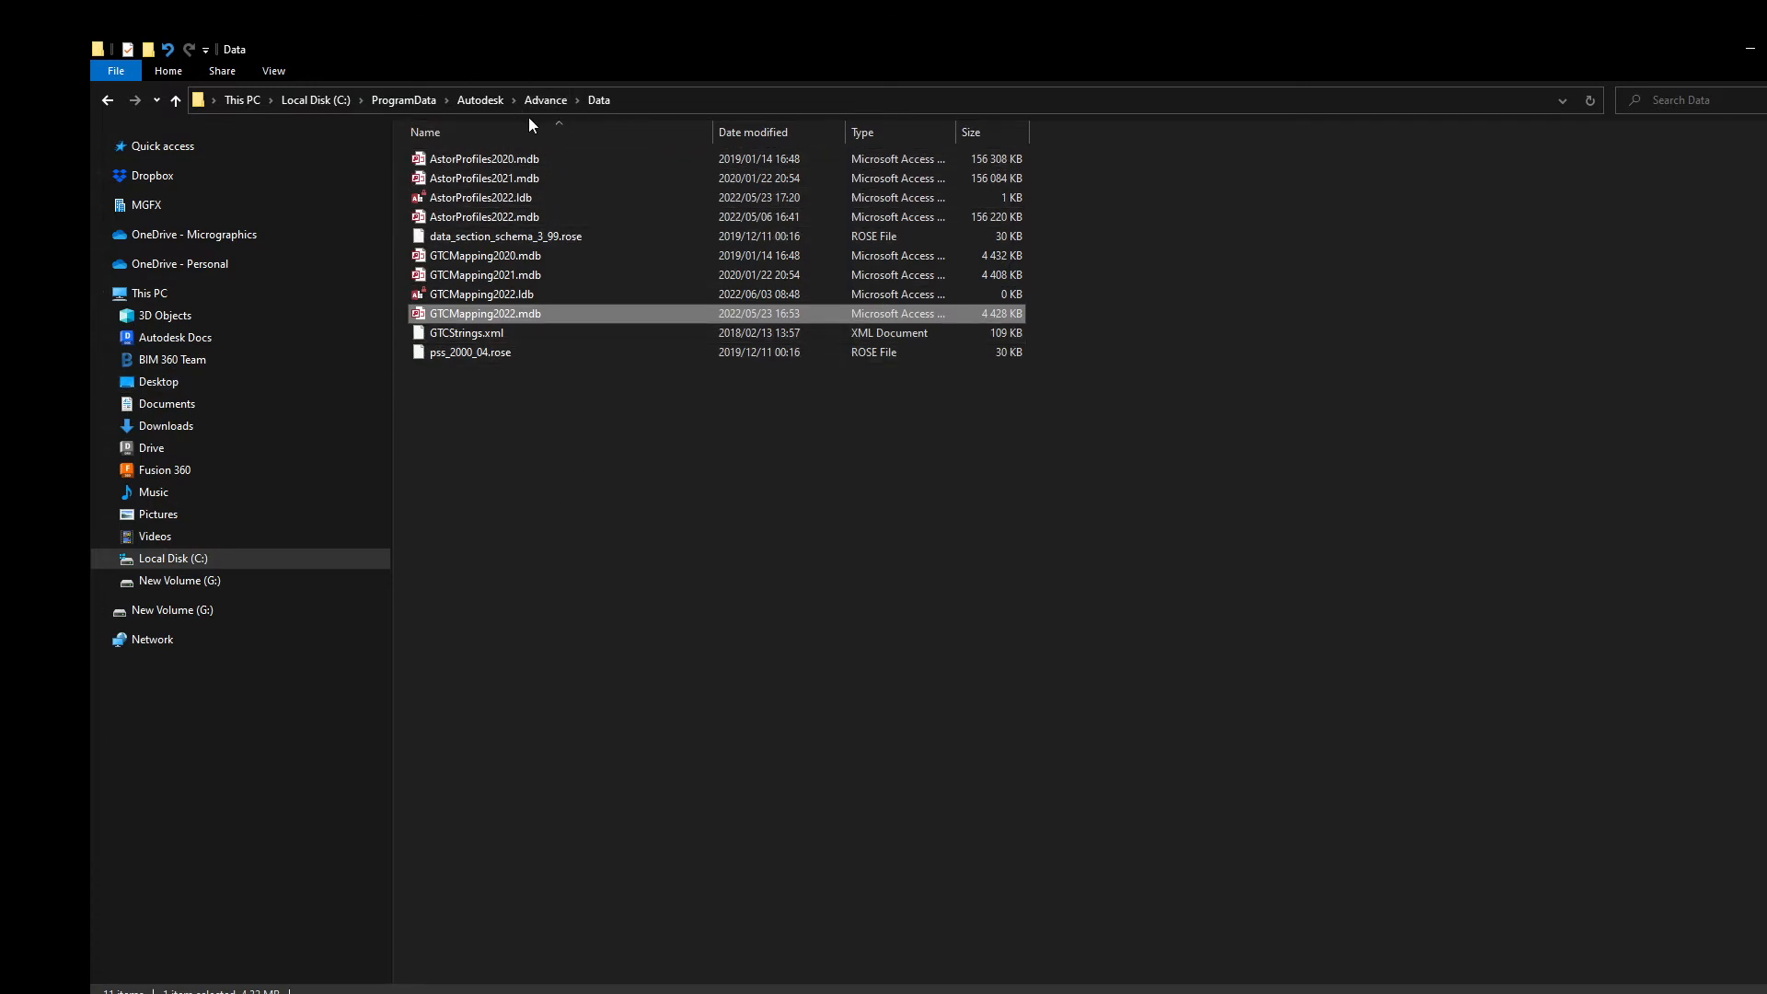
# Step: Return to the Autodesk folder, look over the country folders in Advance Steel 2022, and open INT
pyautogui.click(545, 100)
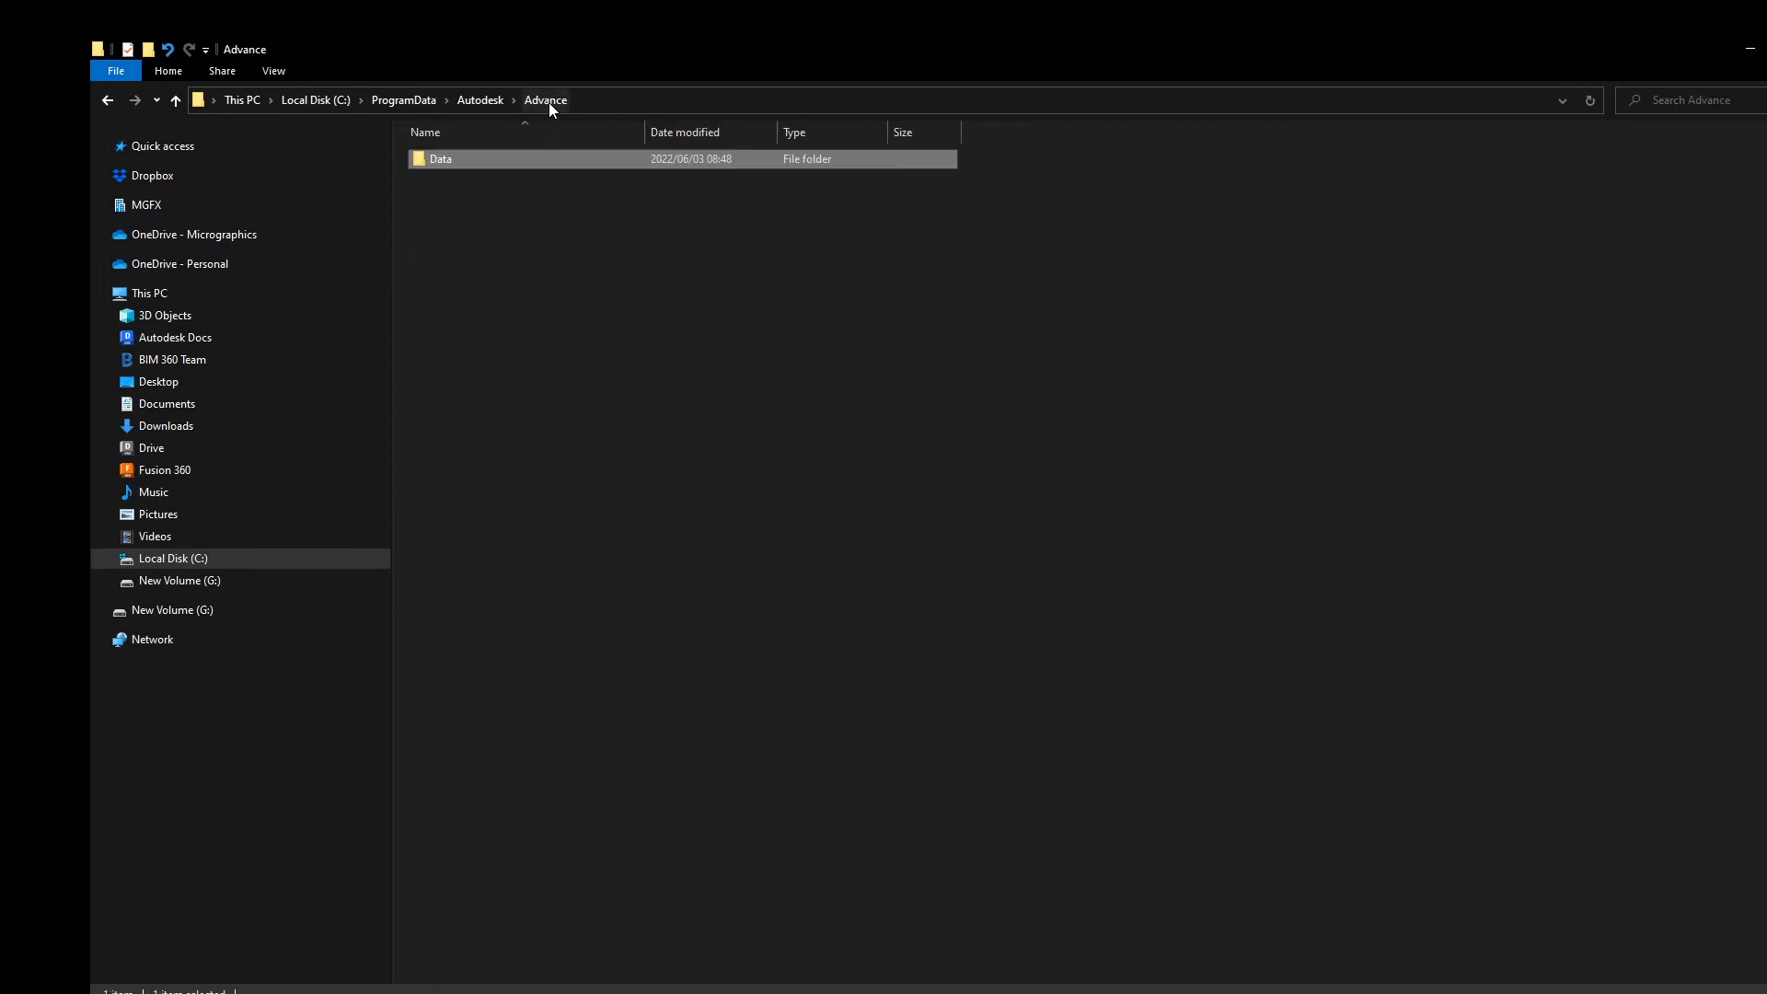
pyautogui.click(482, 100)
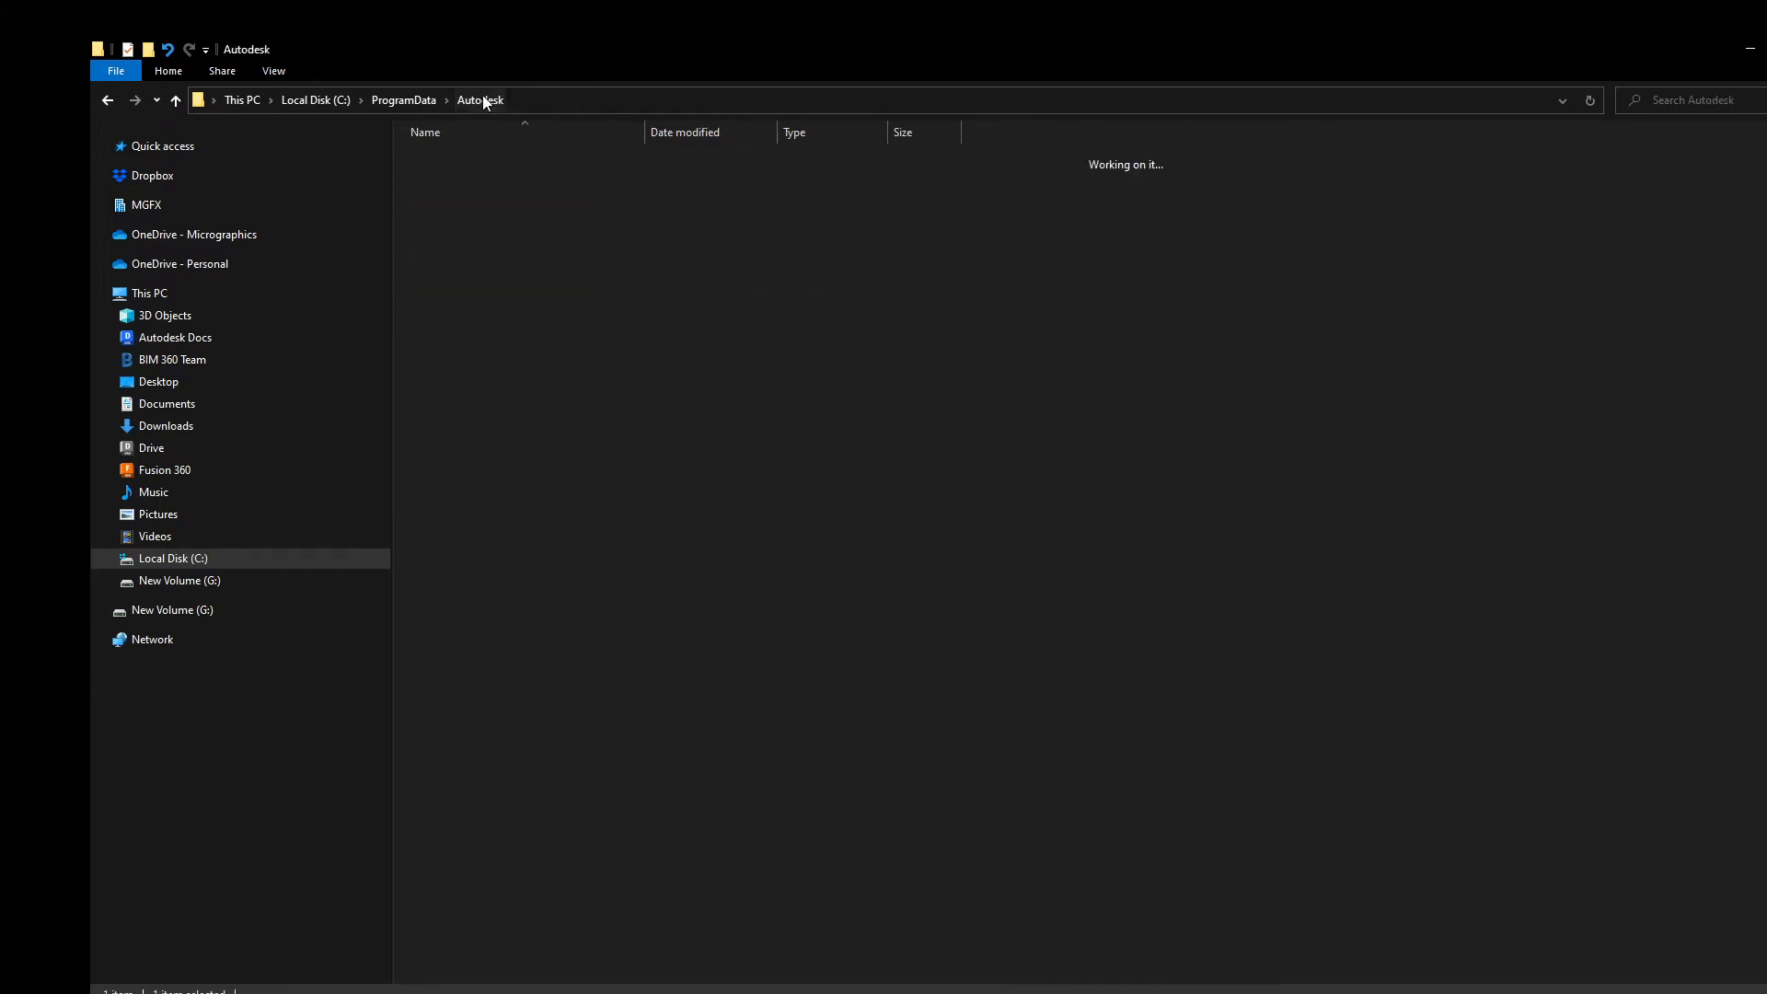
pyautogui.doubleClick(478, 333)
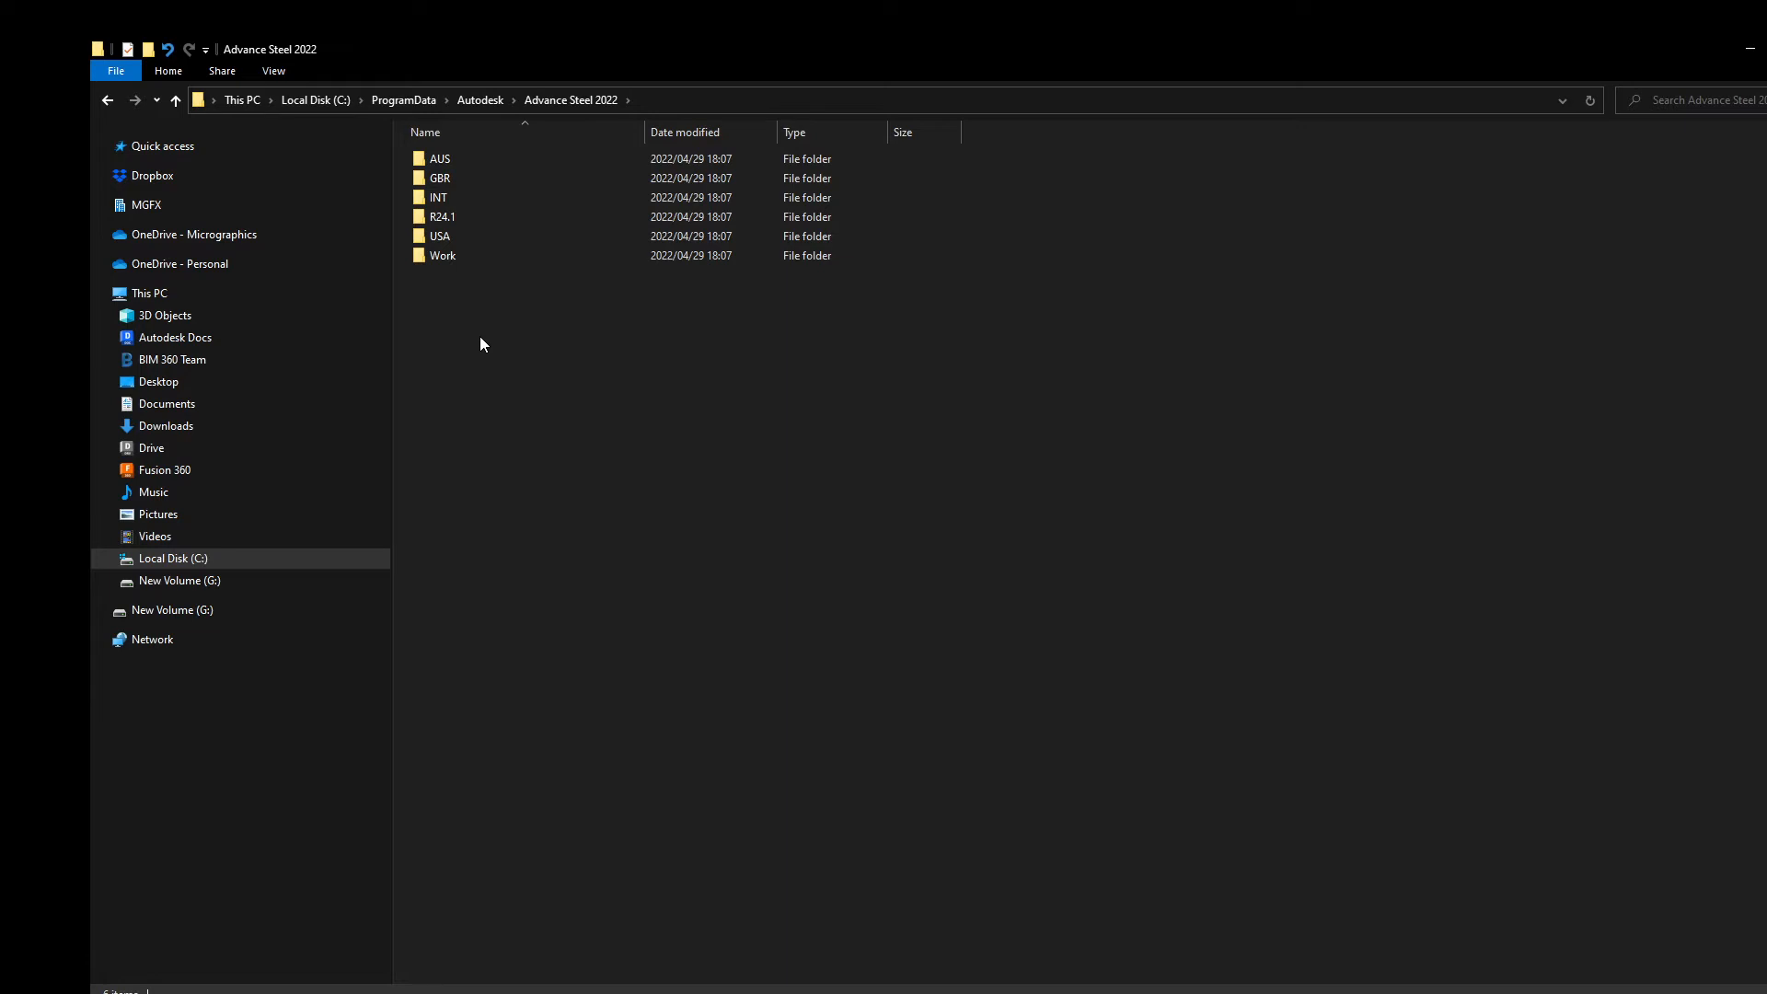
pyautogui.click(439, 161)
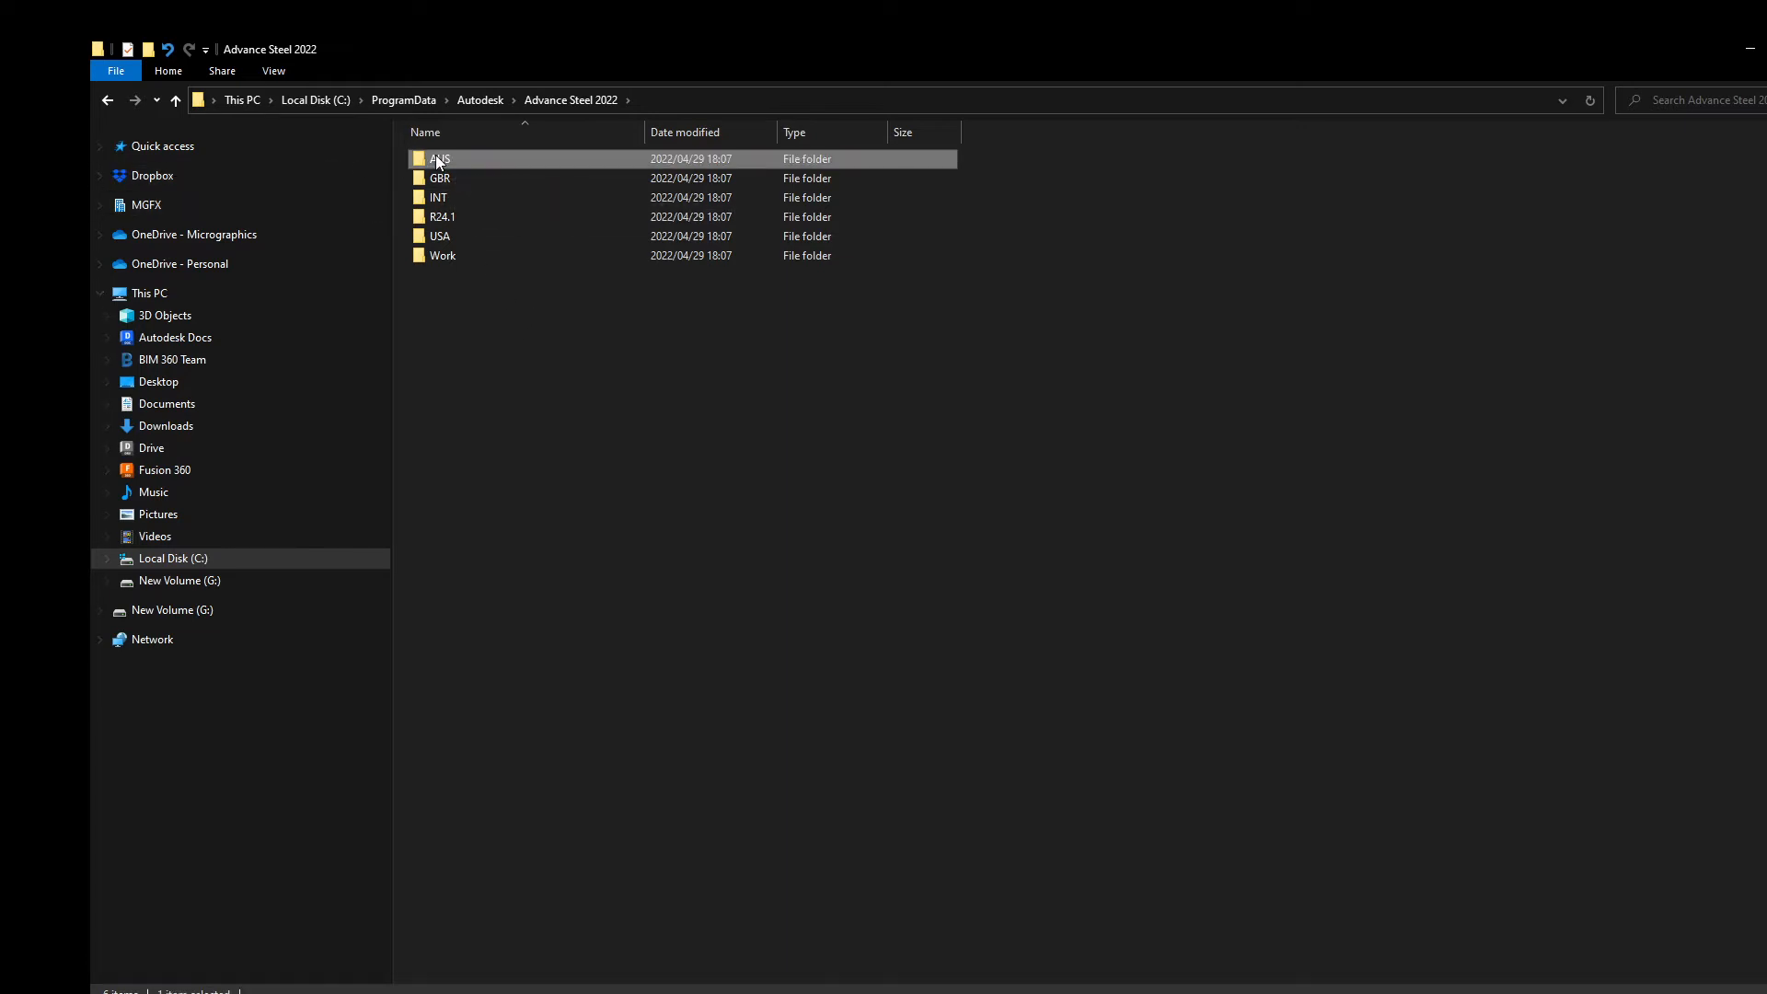
pyautogui.click(451, 182)
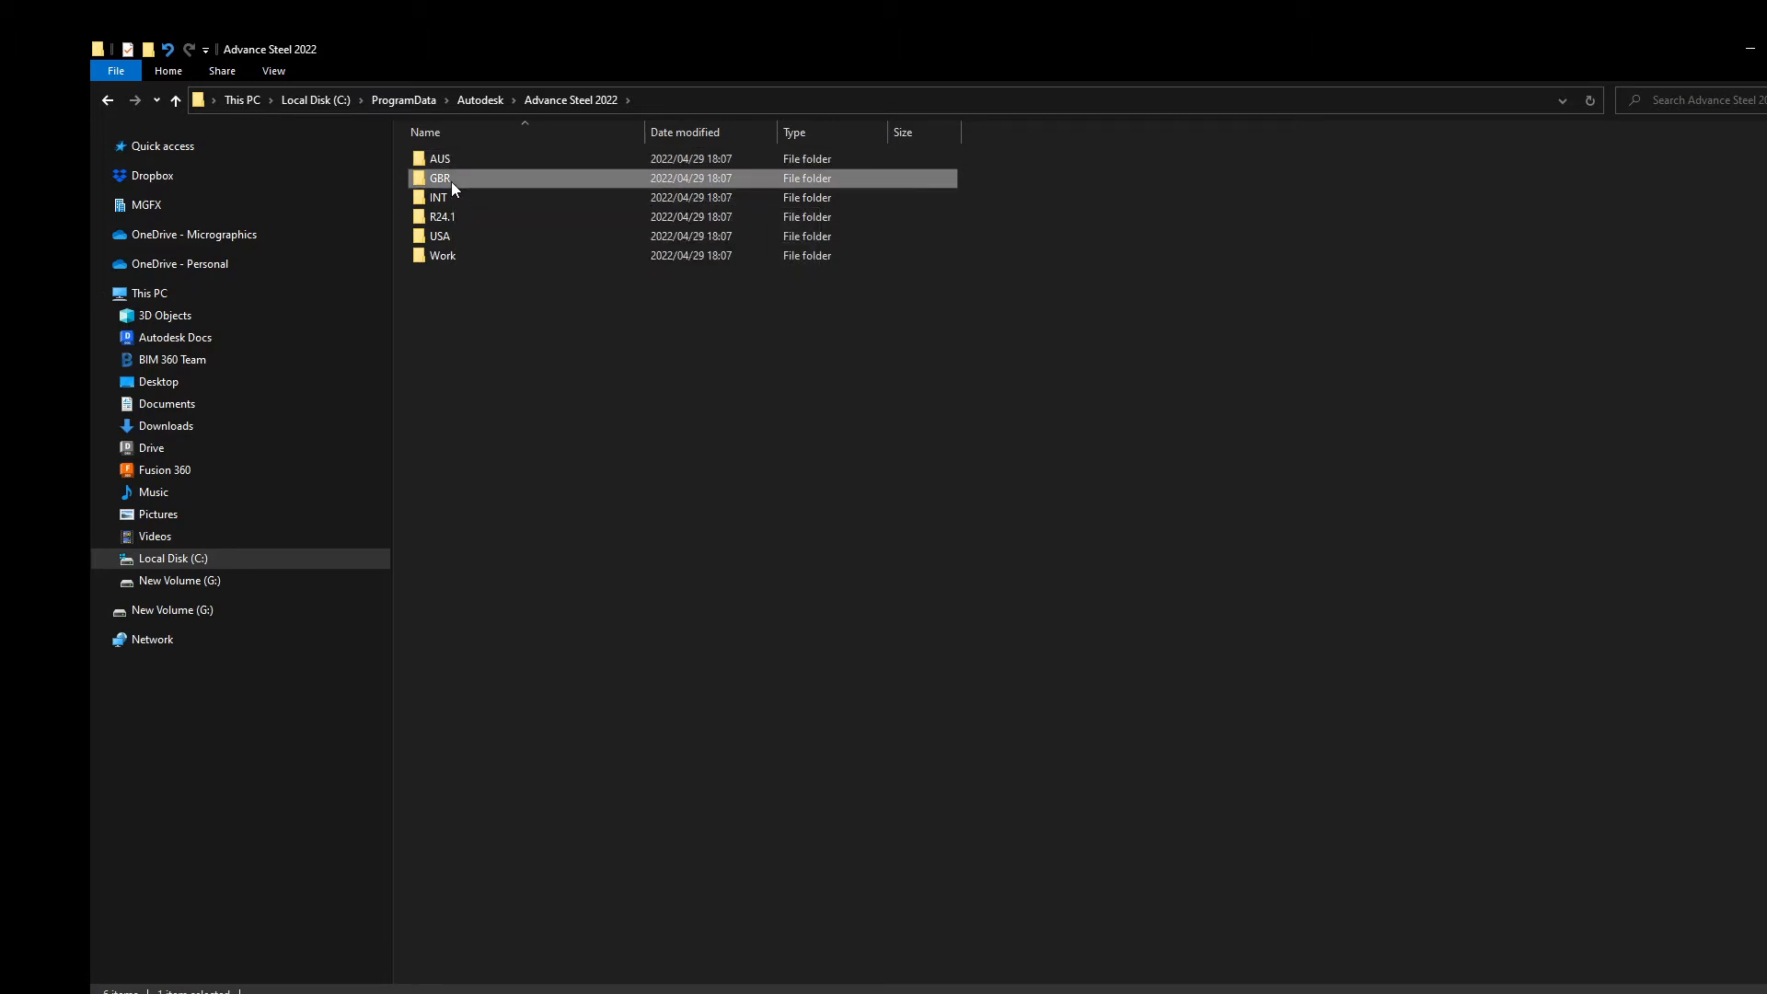
pyautogui.click(450, 198)
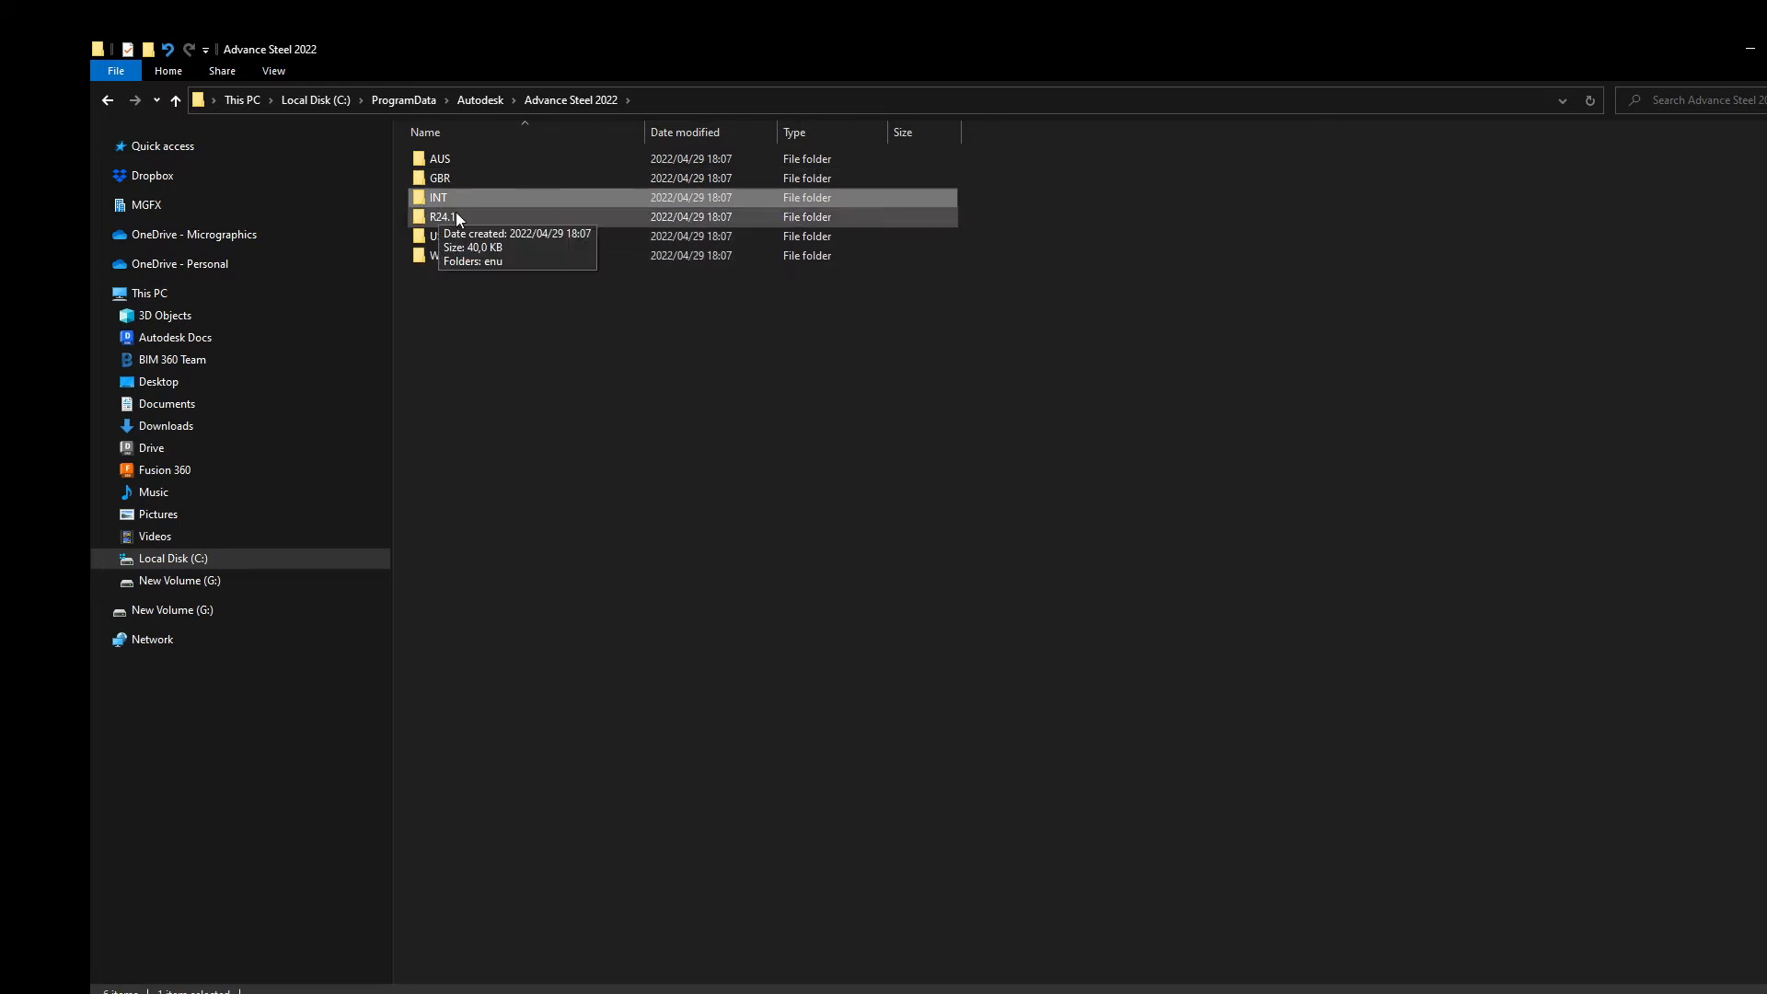
pyautogui.doubleClick(433, 196)
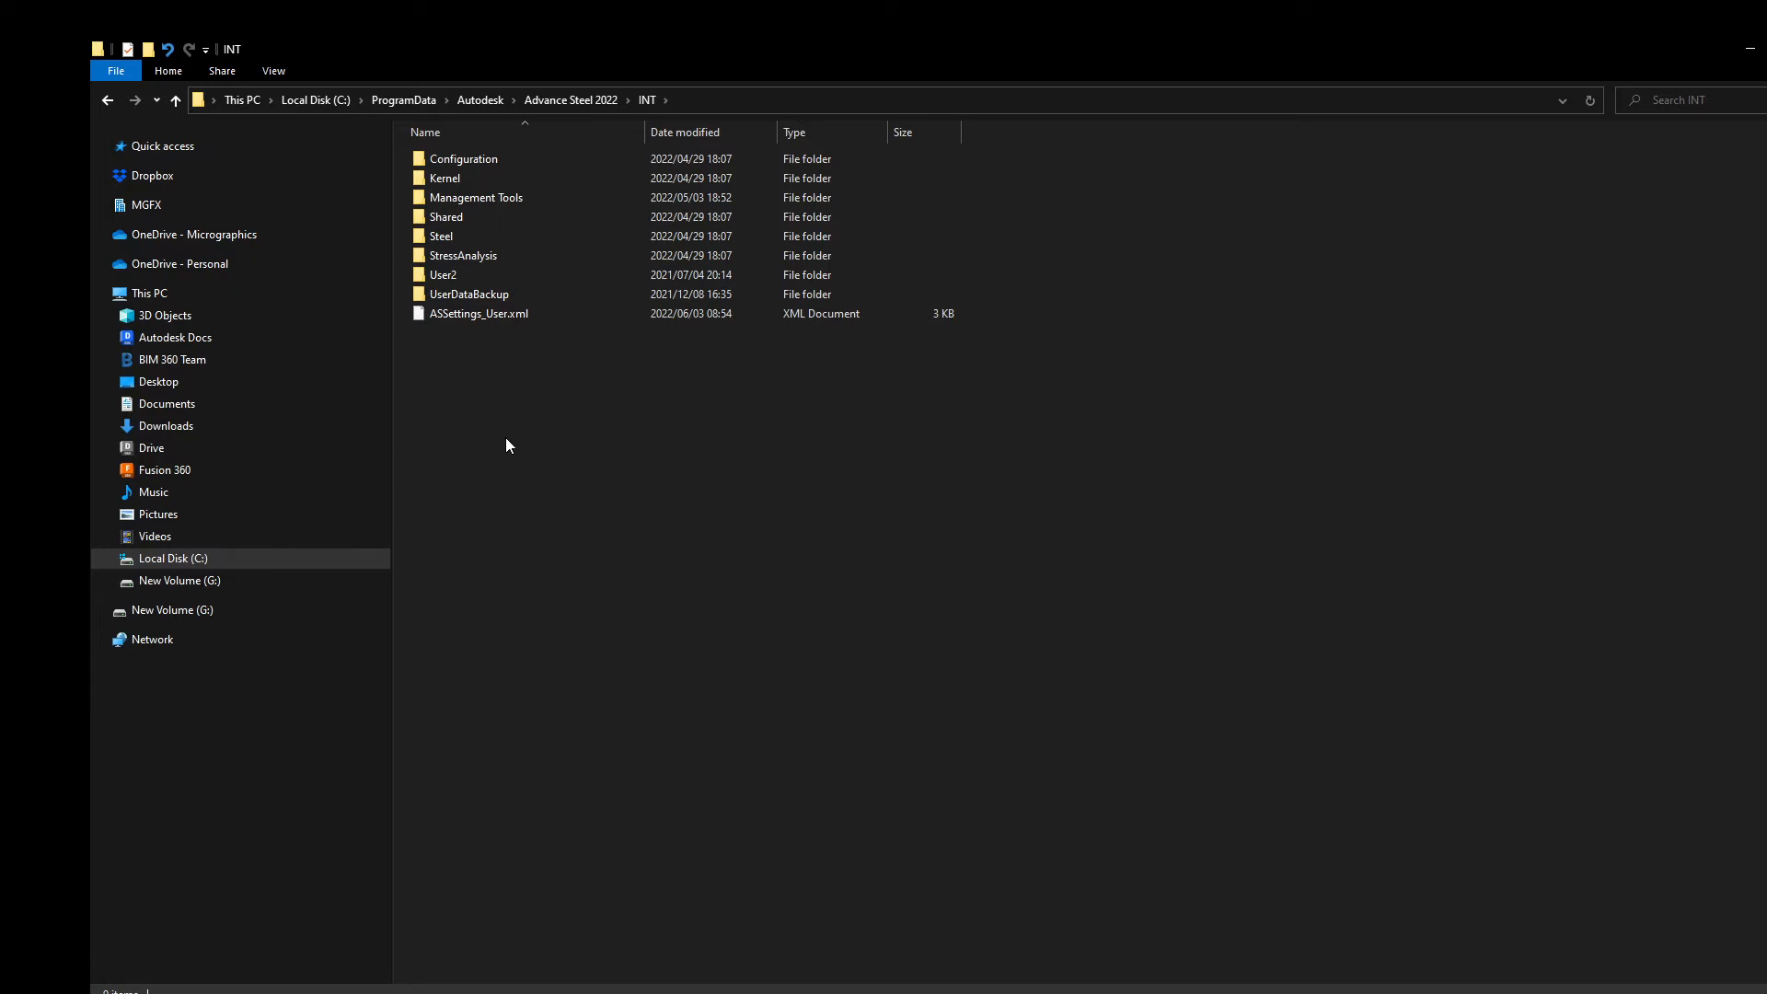
# Step: Open the Steel\Data folder inside INT, widen the Name column, and locate GTCMapping.mdf among the database files
pyautogui.doubleClick(436, 238)
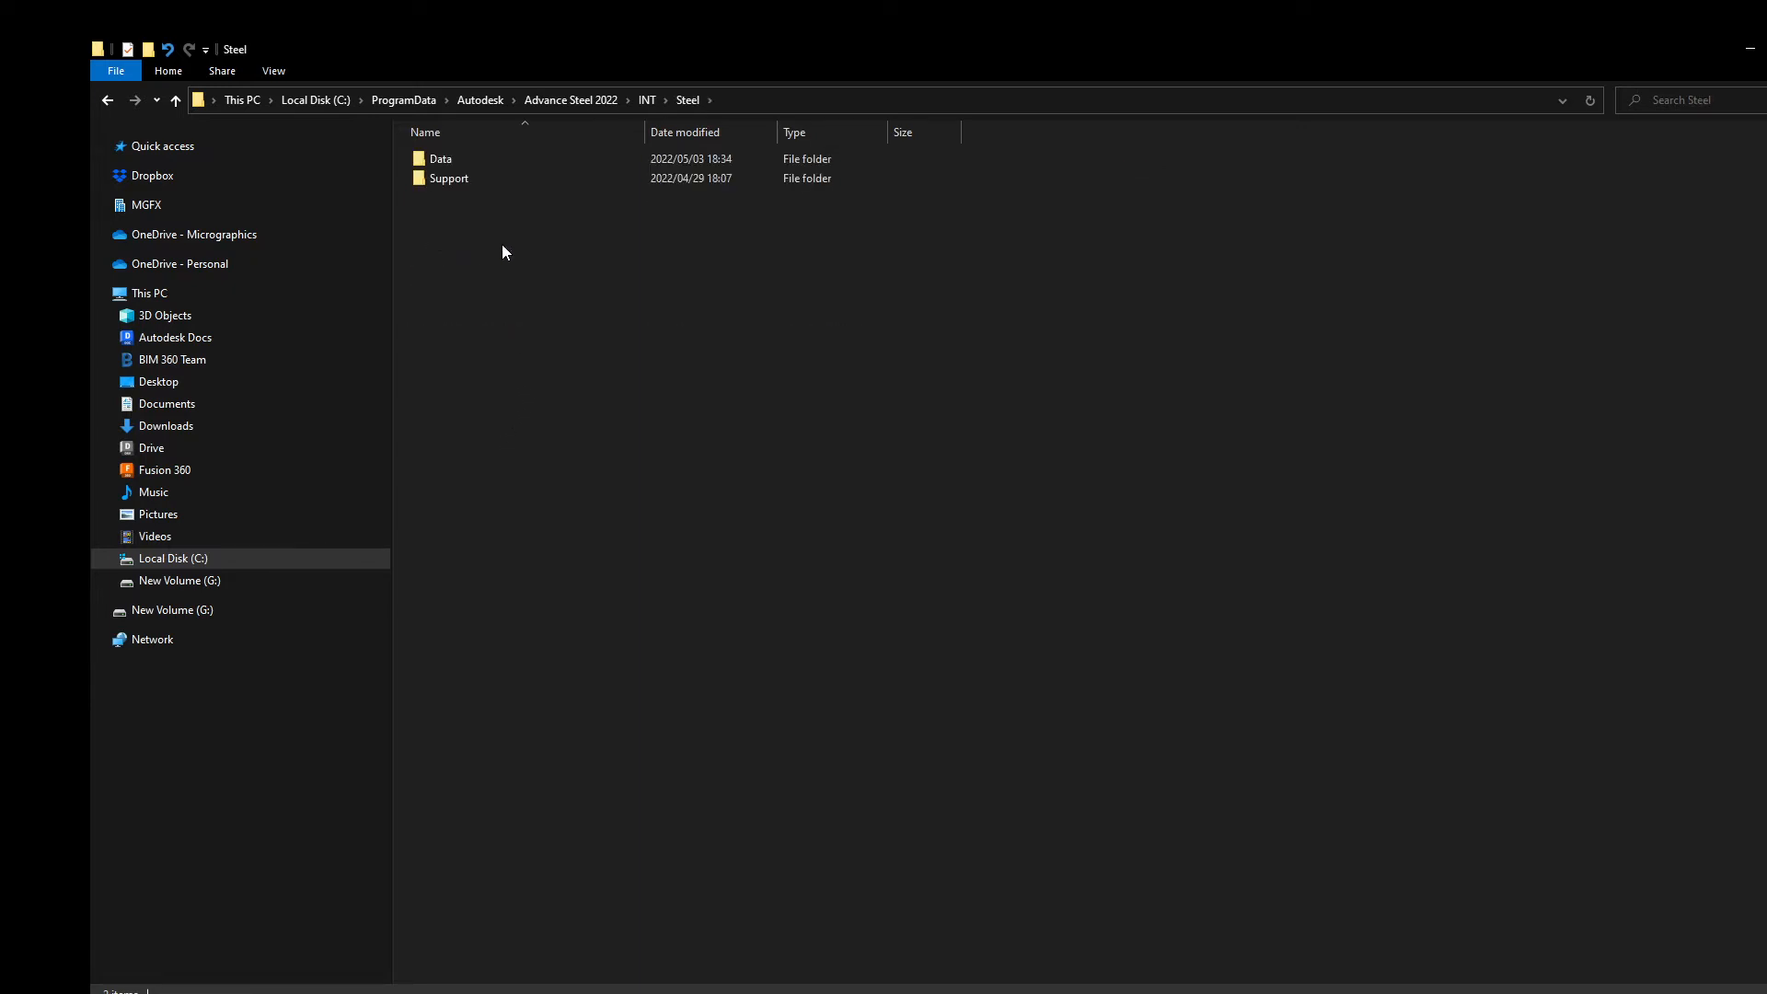
pyautogui.click(443, 157)
pyautogui.click(443, 157)
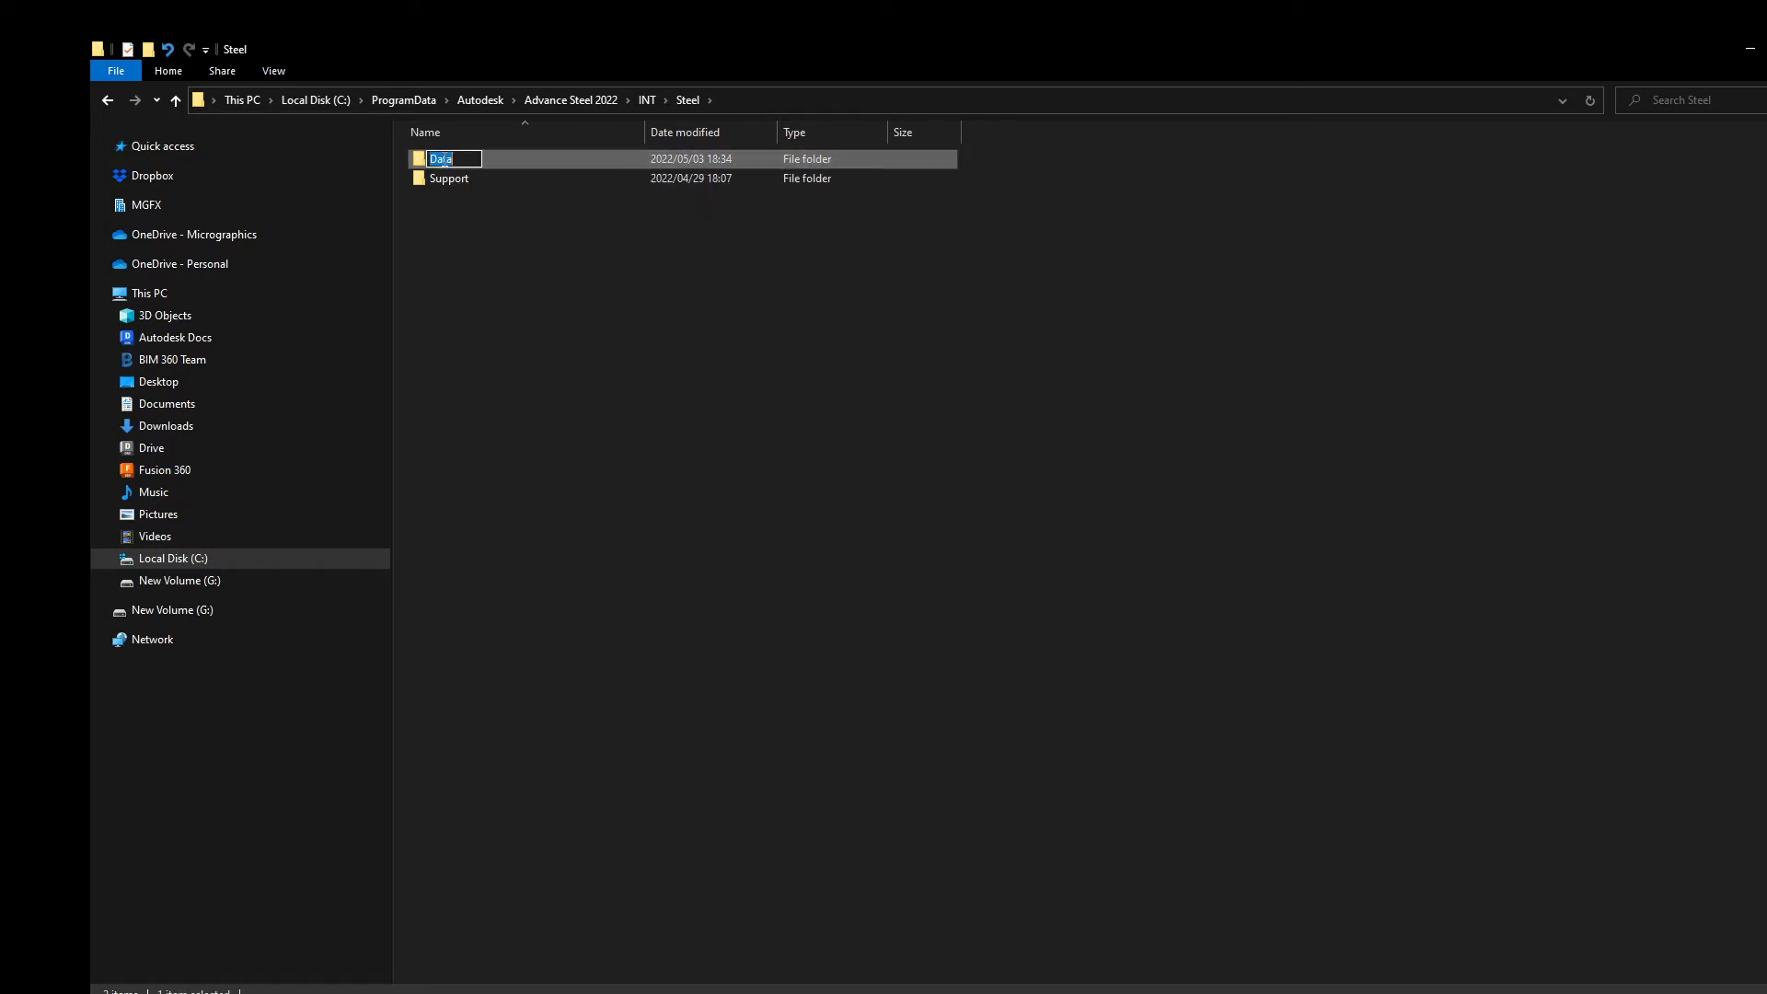
pyautogui.doubleClick(451, 163)
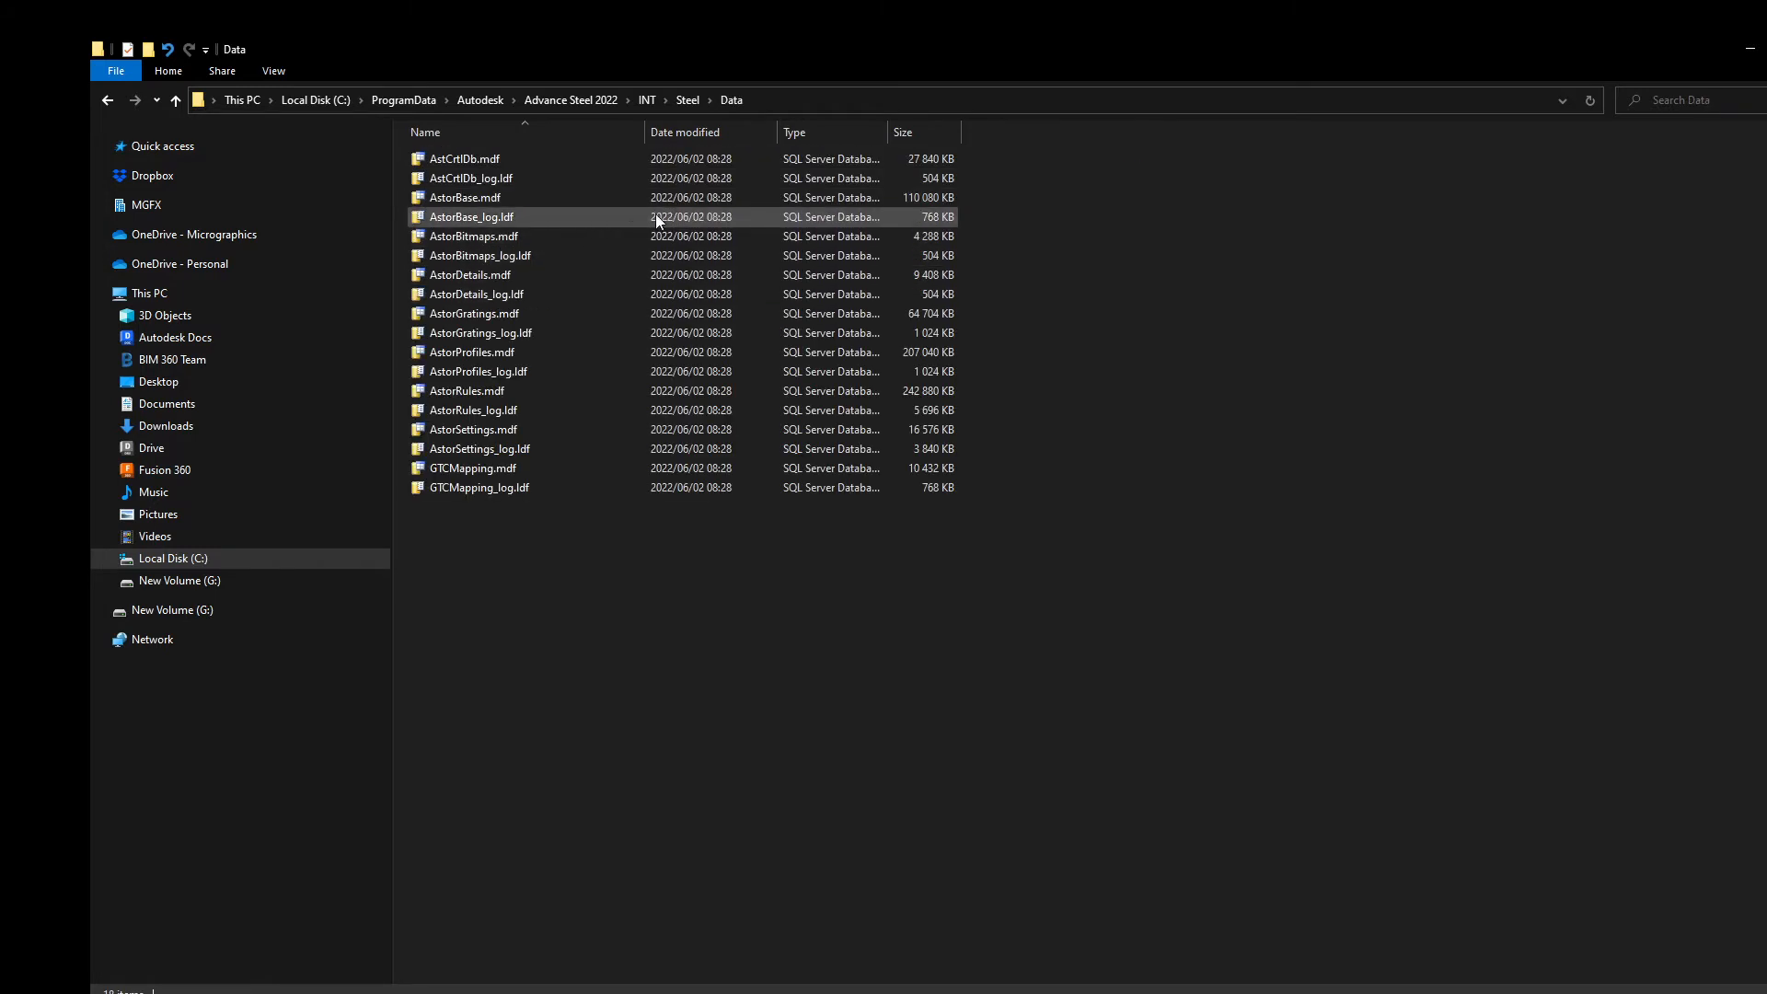
pyautogui.moveTo(644, 140); pyautogui.dragTo(805, 117)
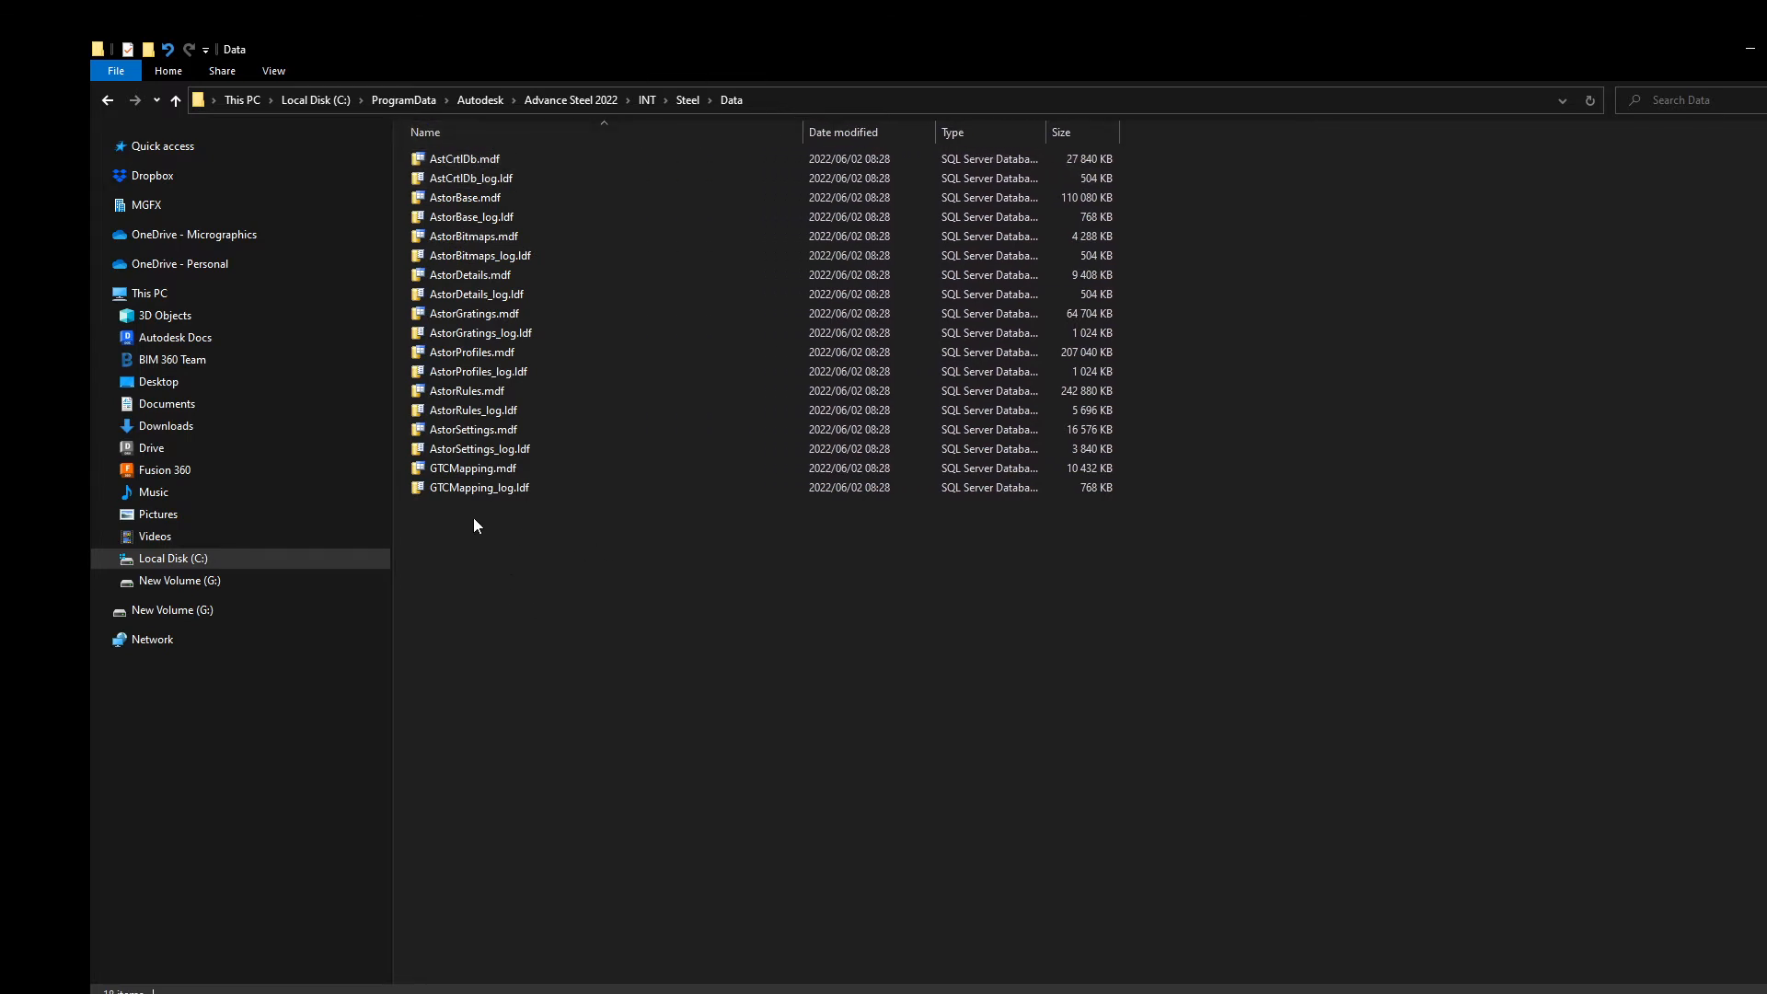
pyautogui.click(457, 471)
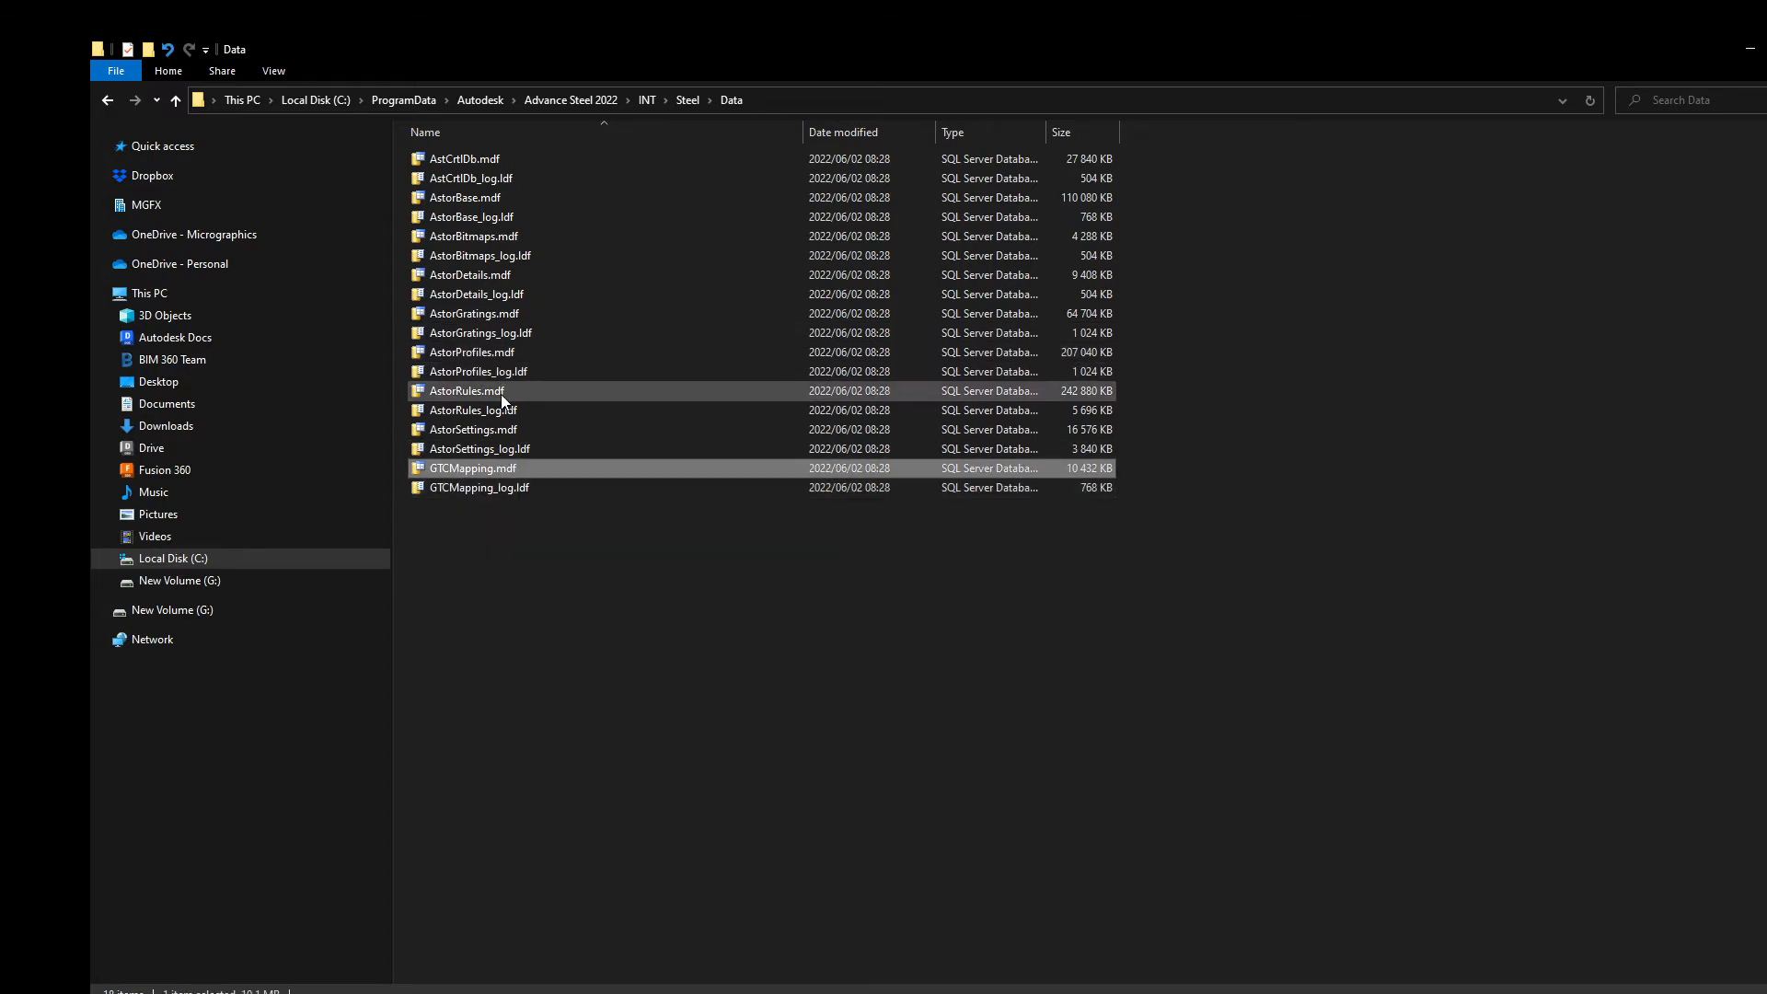
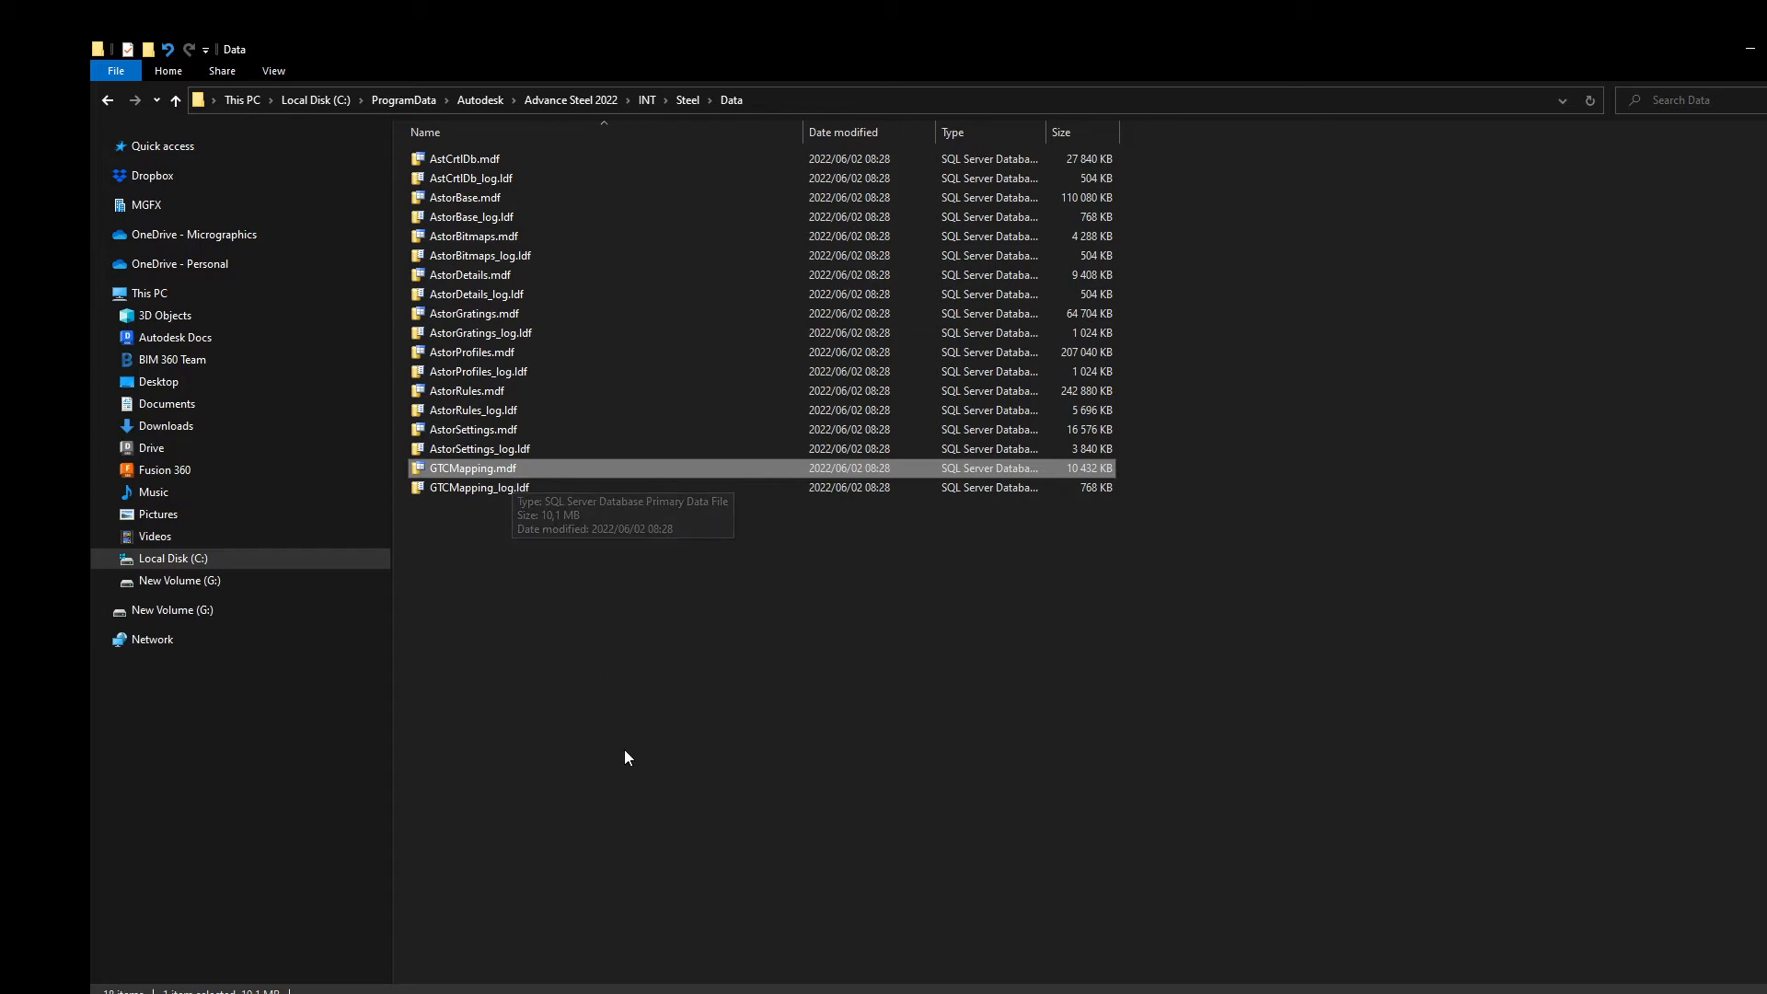
pyautogui.click(623, 663)
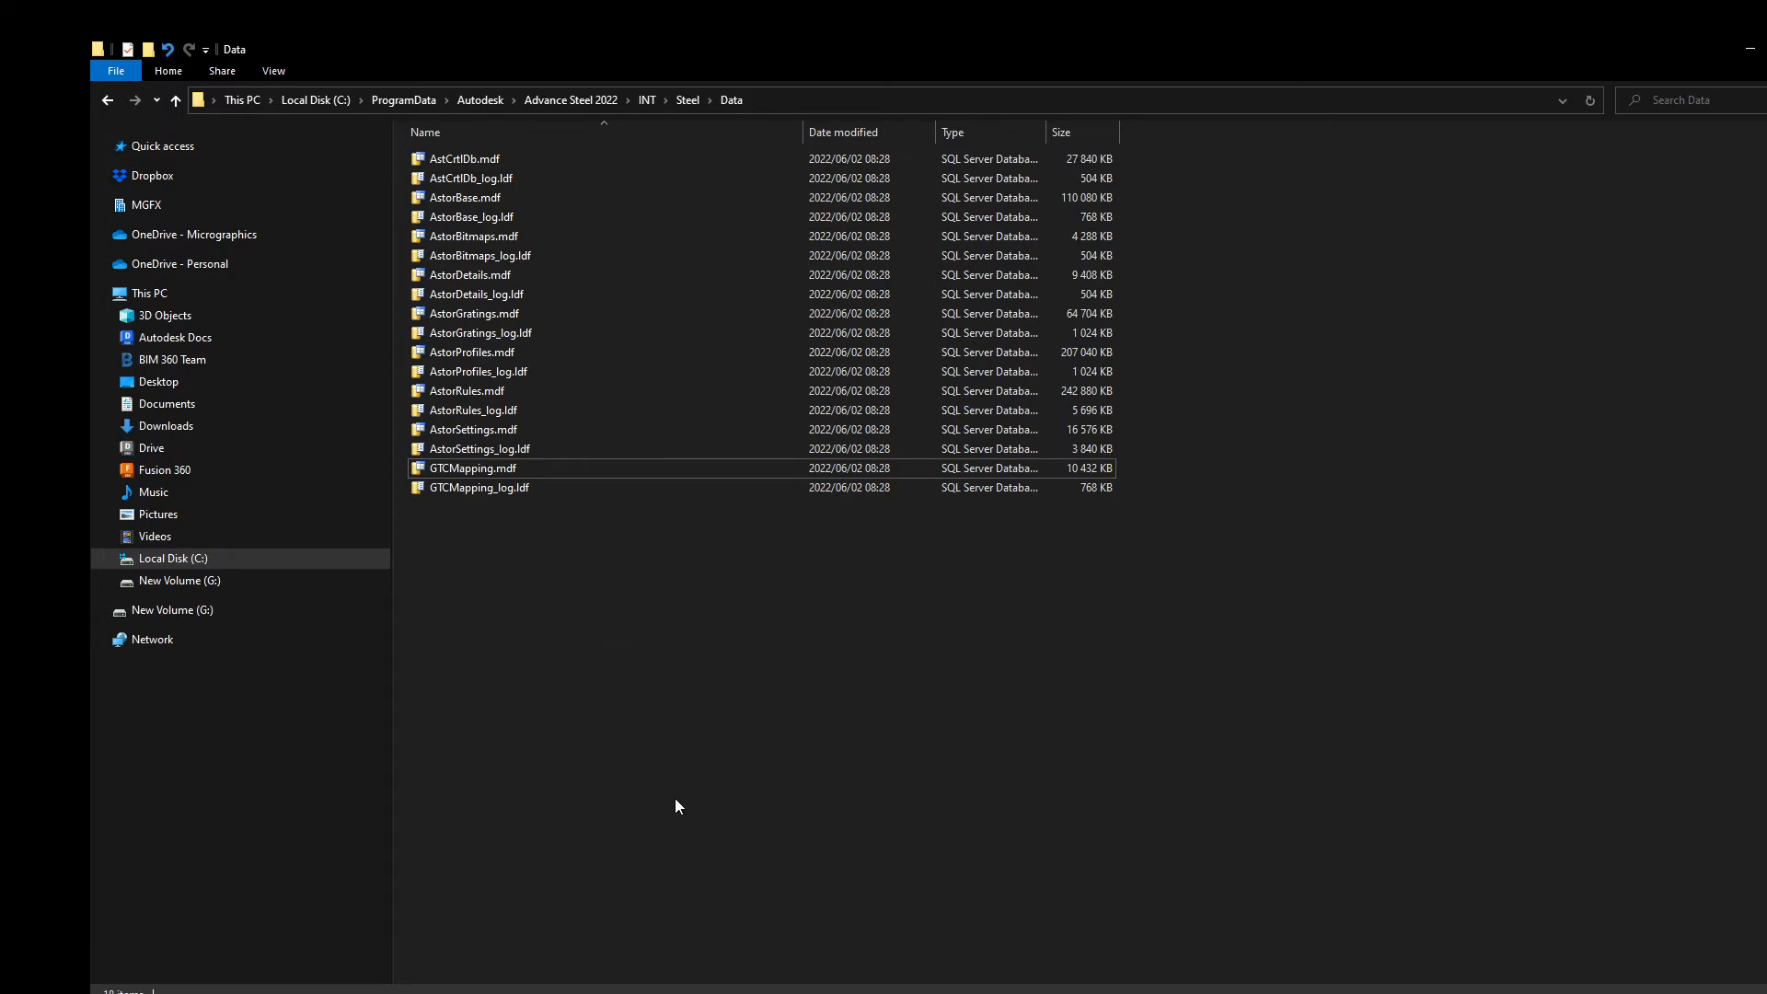
# Step: Switch to Advance Steel, look over the Management Tools home page with its database conversion option, and close it
pyautogui.hotkey('alt', 'Tab')
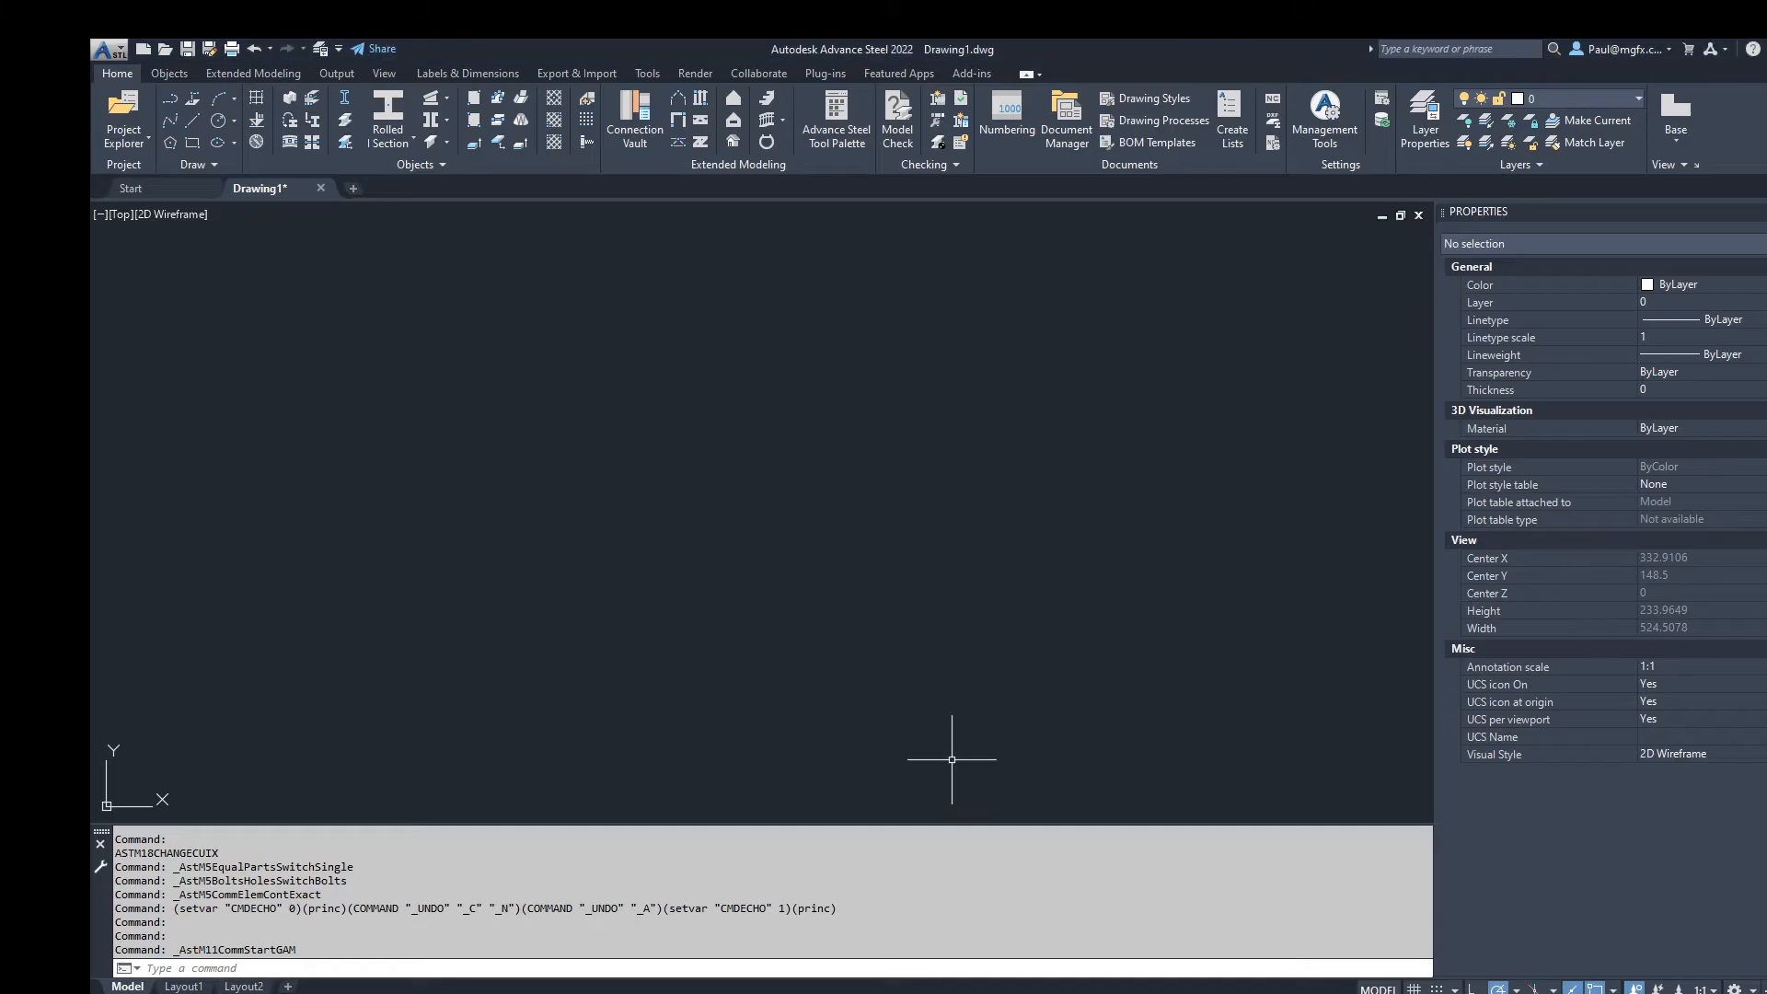
pyautogui.click(1328, 109)
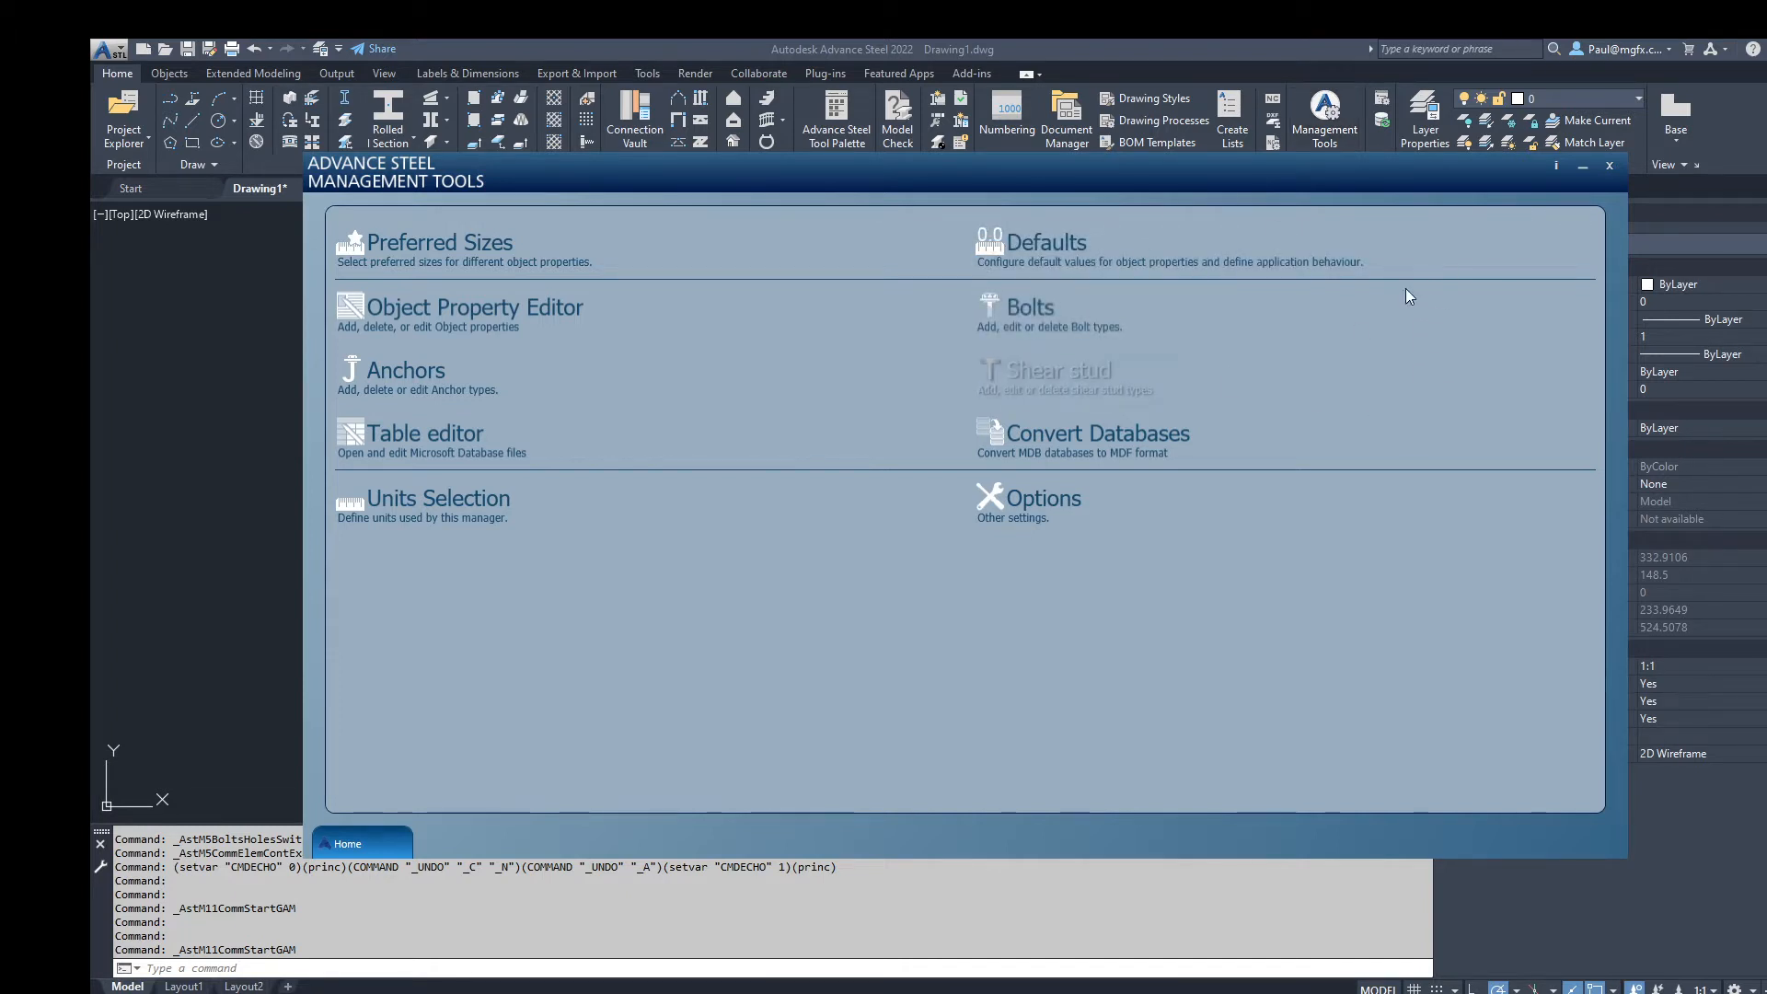
pyautogui.click(1613, 165)
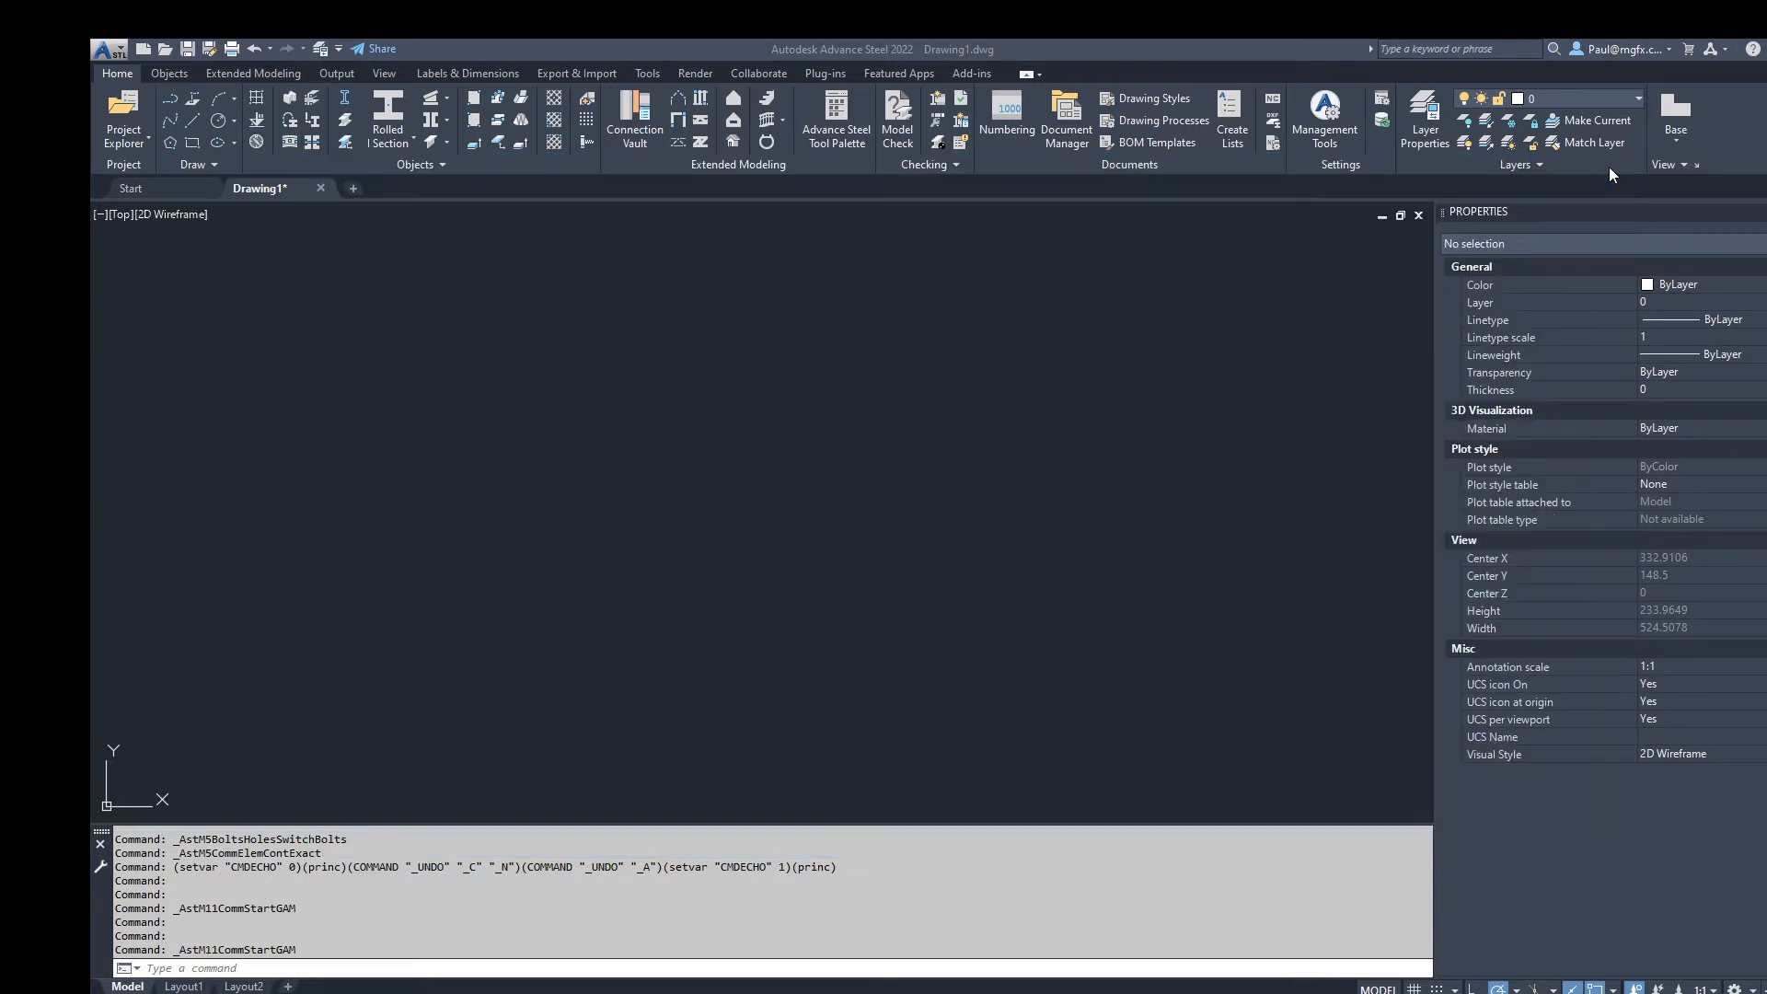
# Step: Close Drawing1 without saving and start a new drawing from ASTemplate.dwt
pyautogui.click(322, 189)
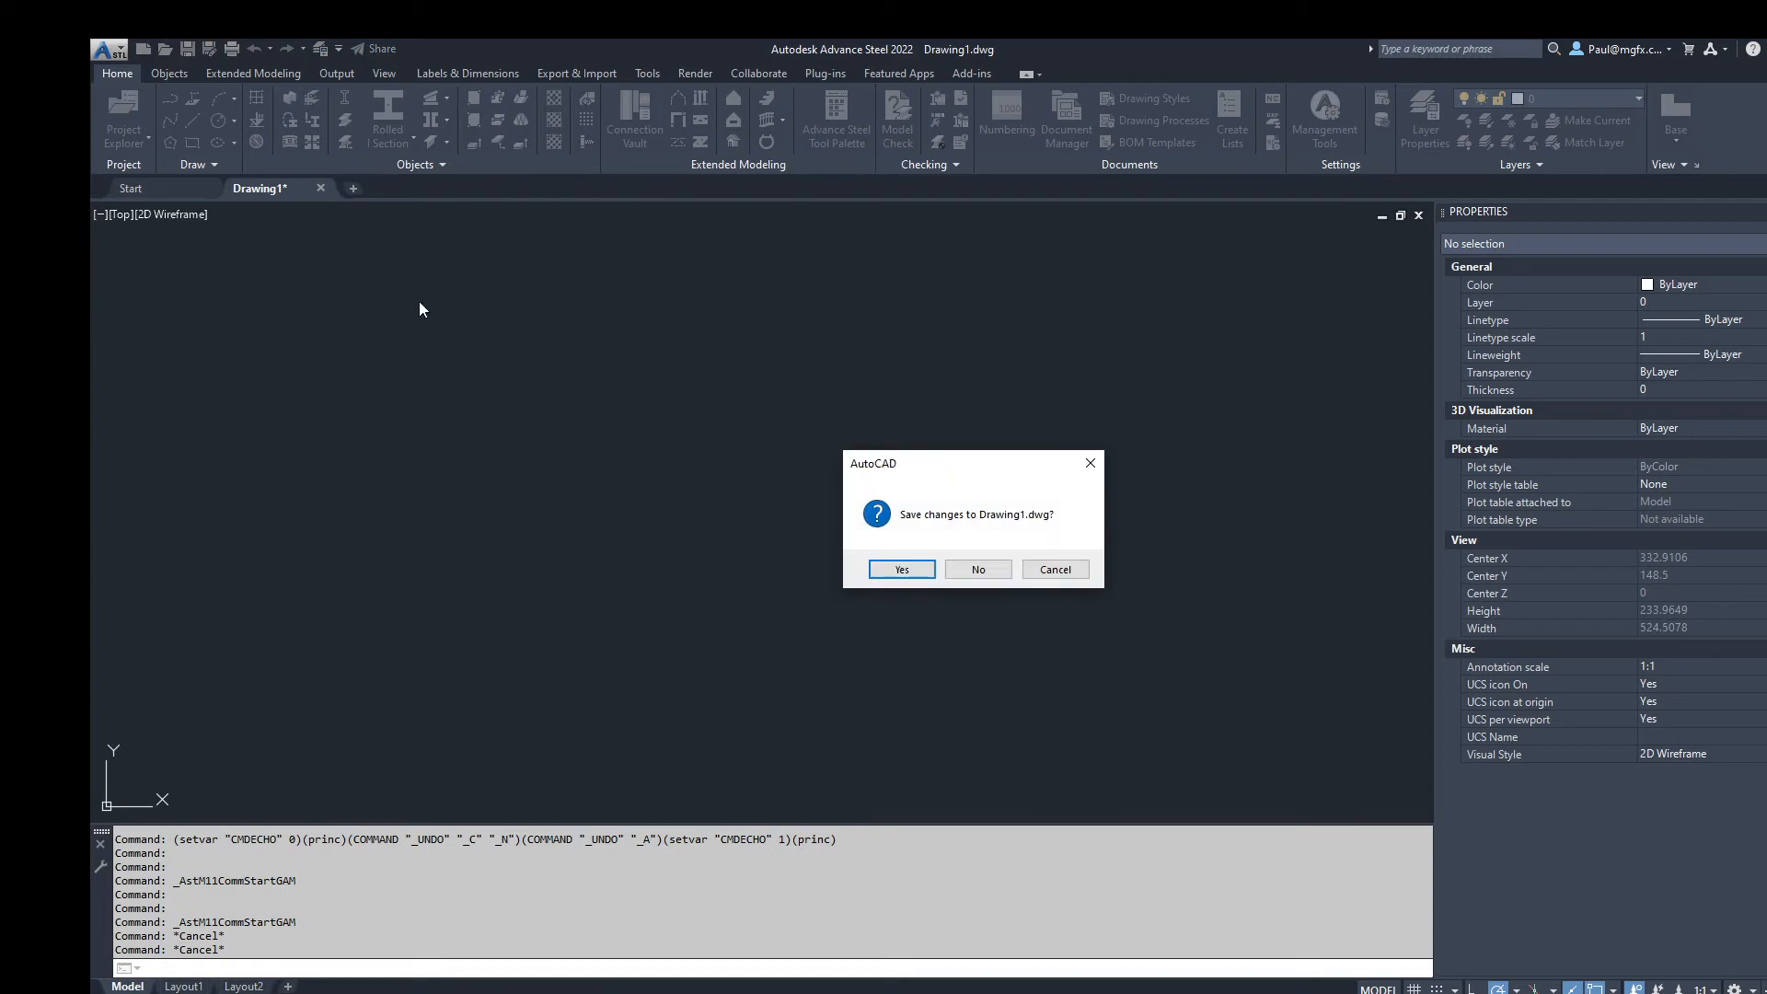
pyautogui.click(974, 568)
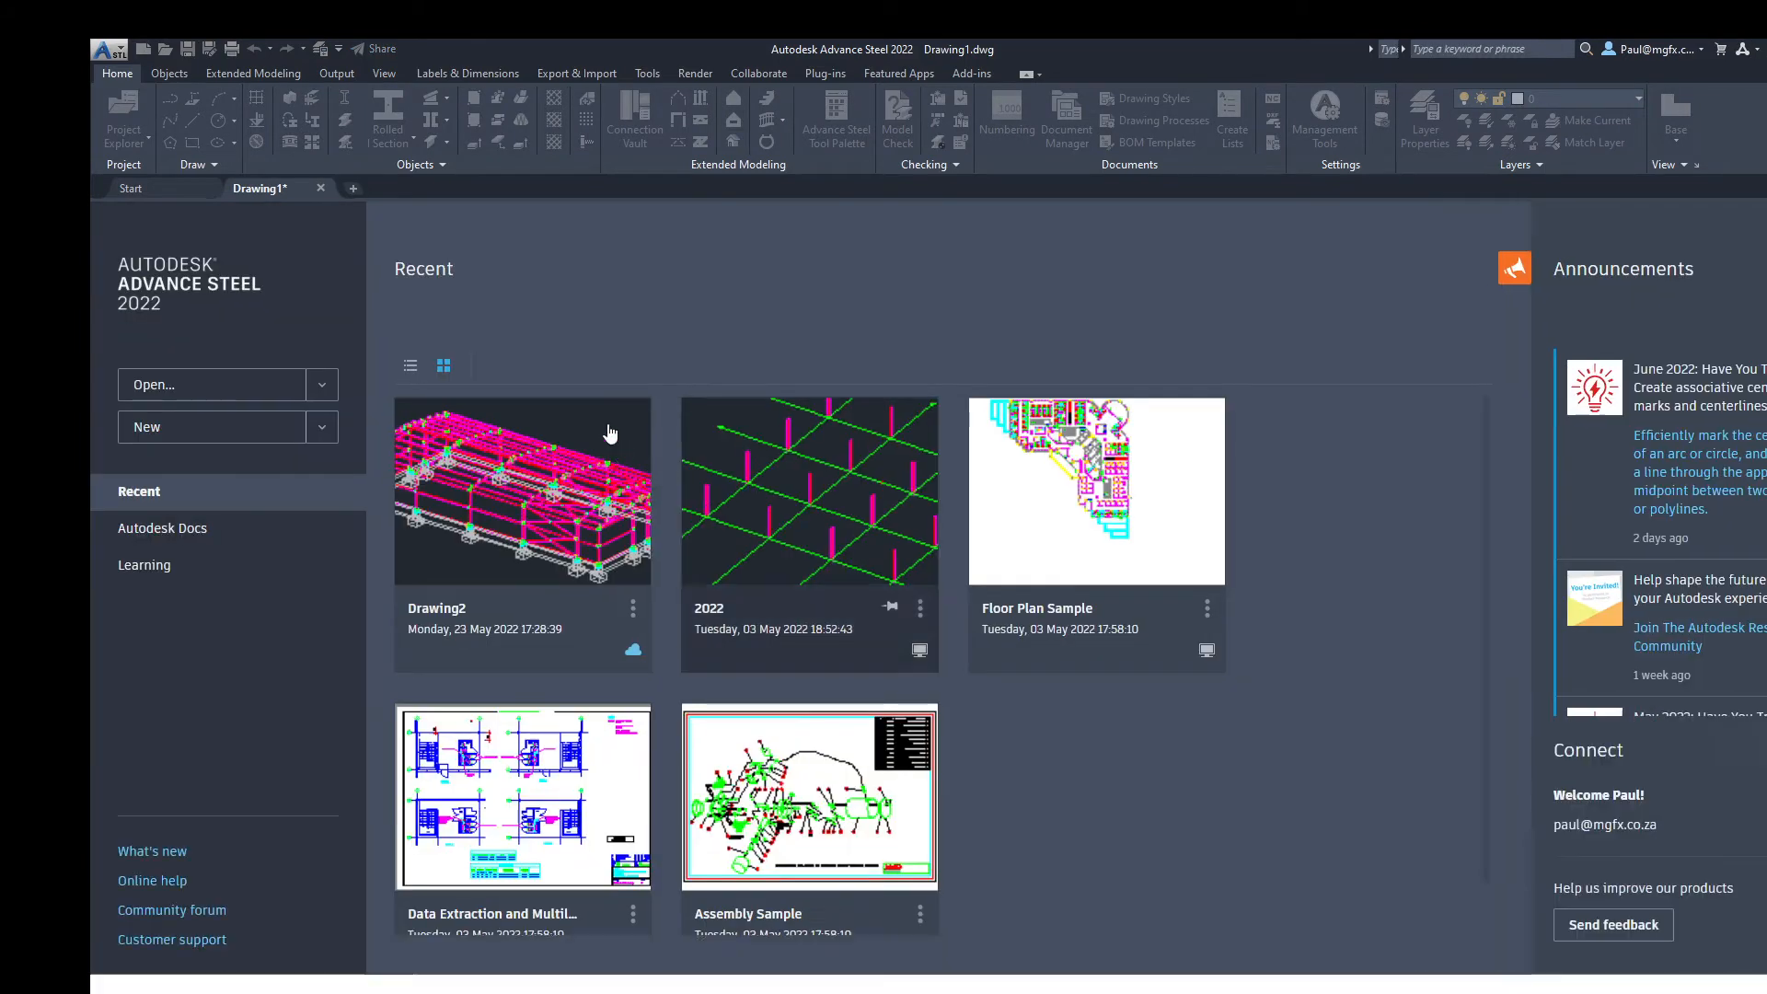
pyautogui.click(321, 427)
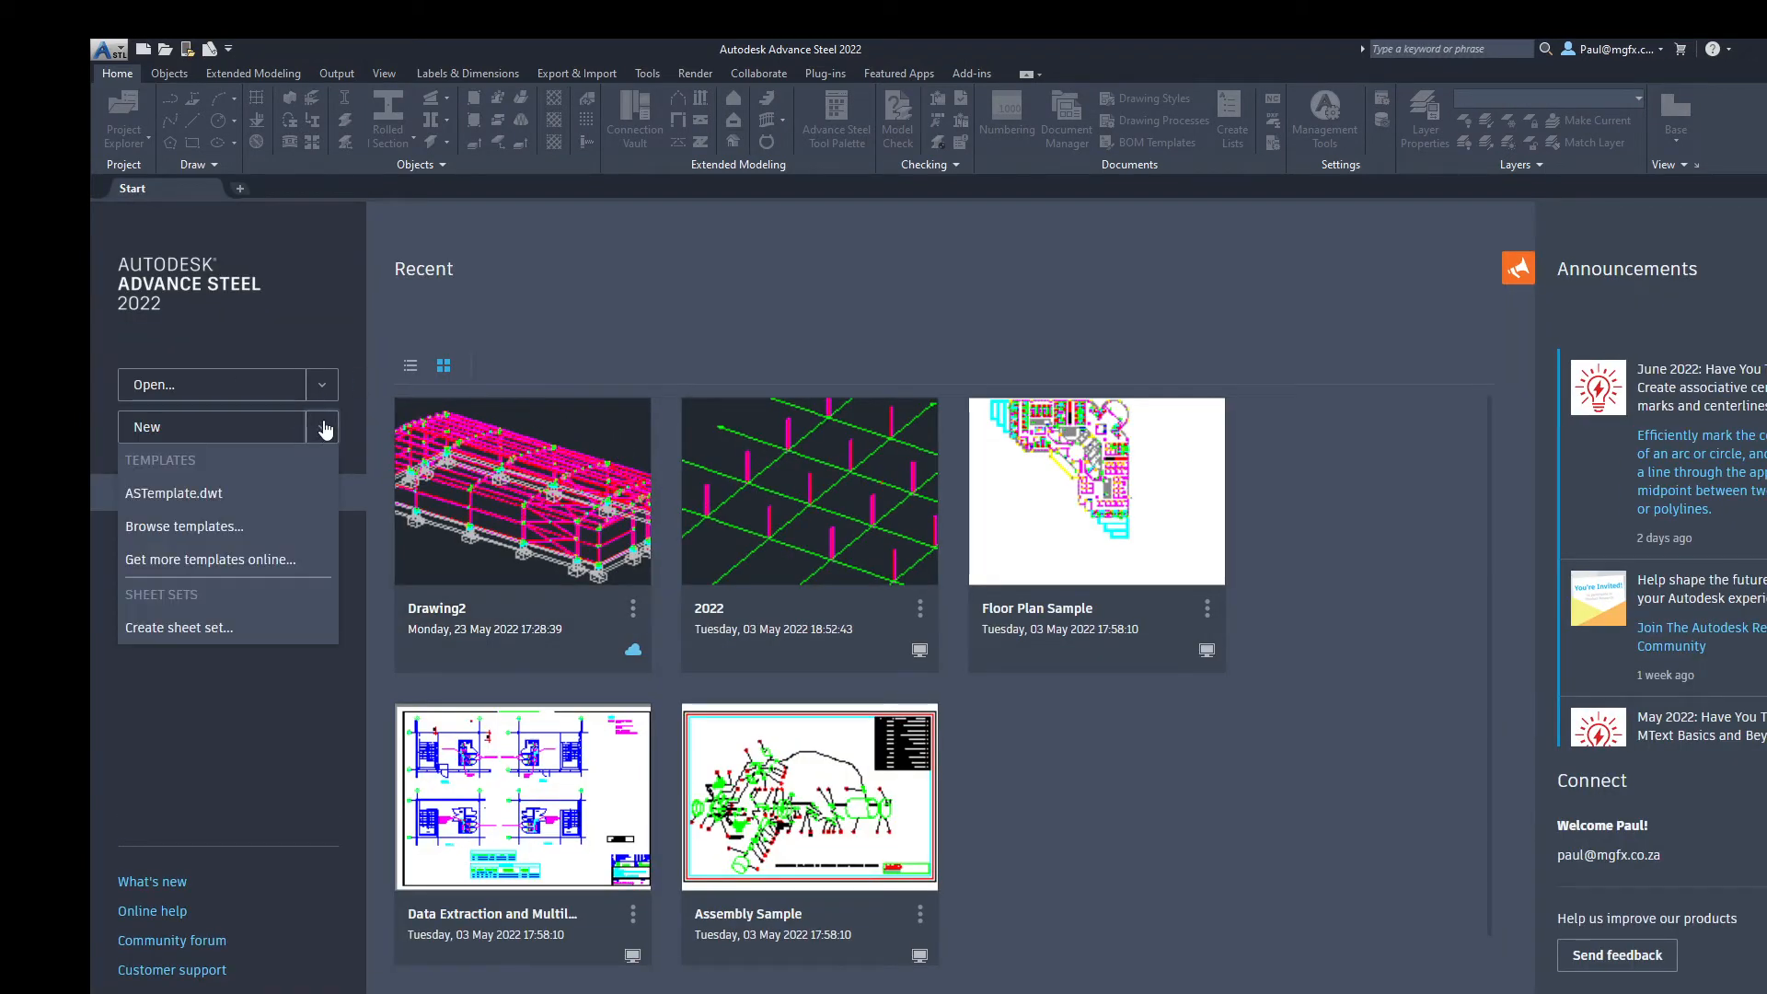
pyautogui.click(197, 495)
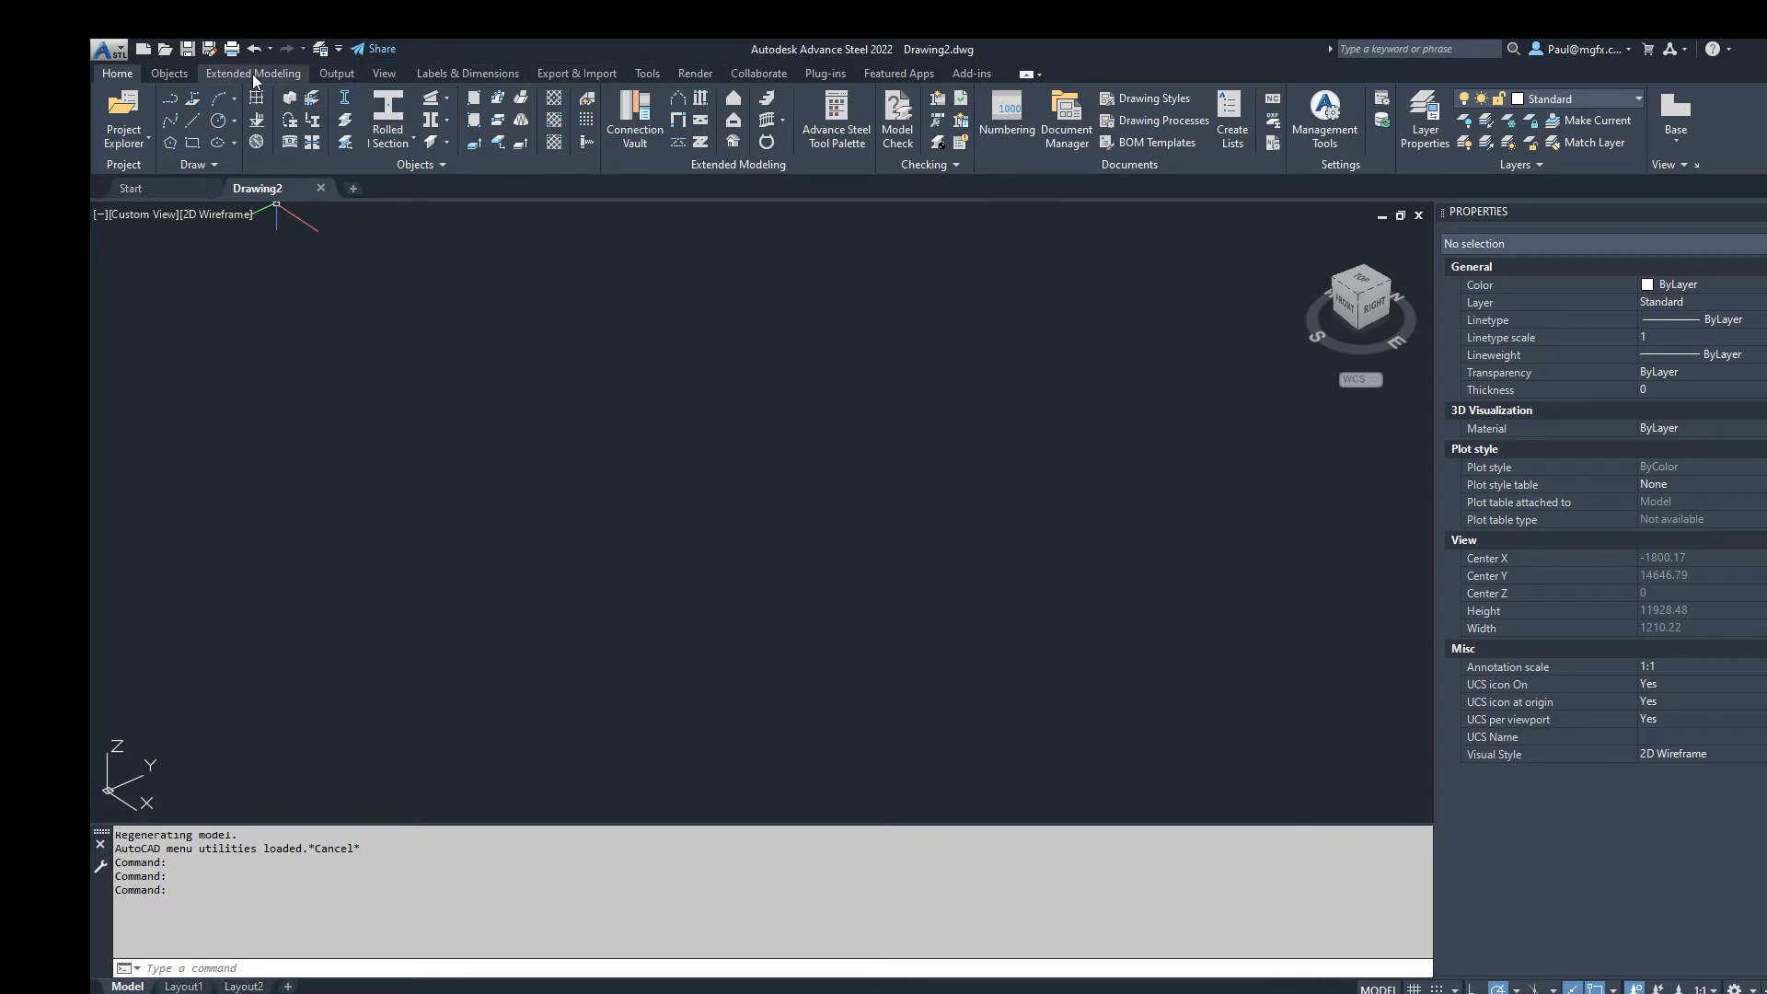
# Step: Import the warehouse .smlx file from the 010.010 Micrographcis folder through the Revit import
pyautogui.click(576, 74)
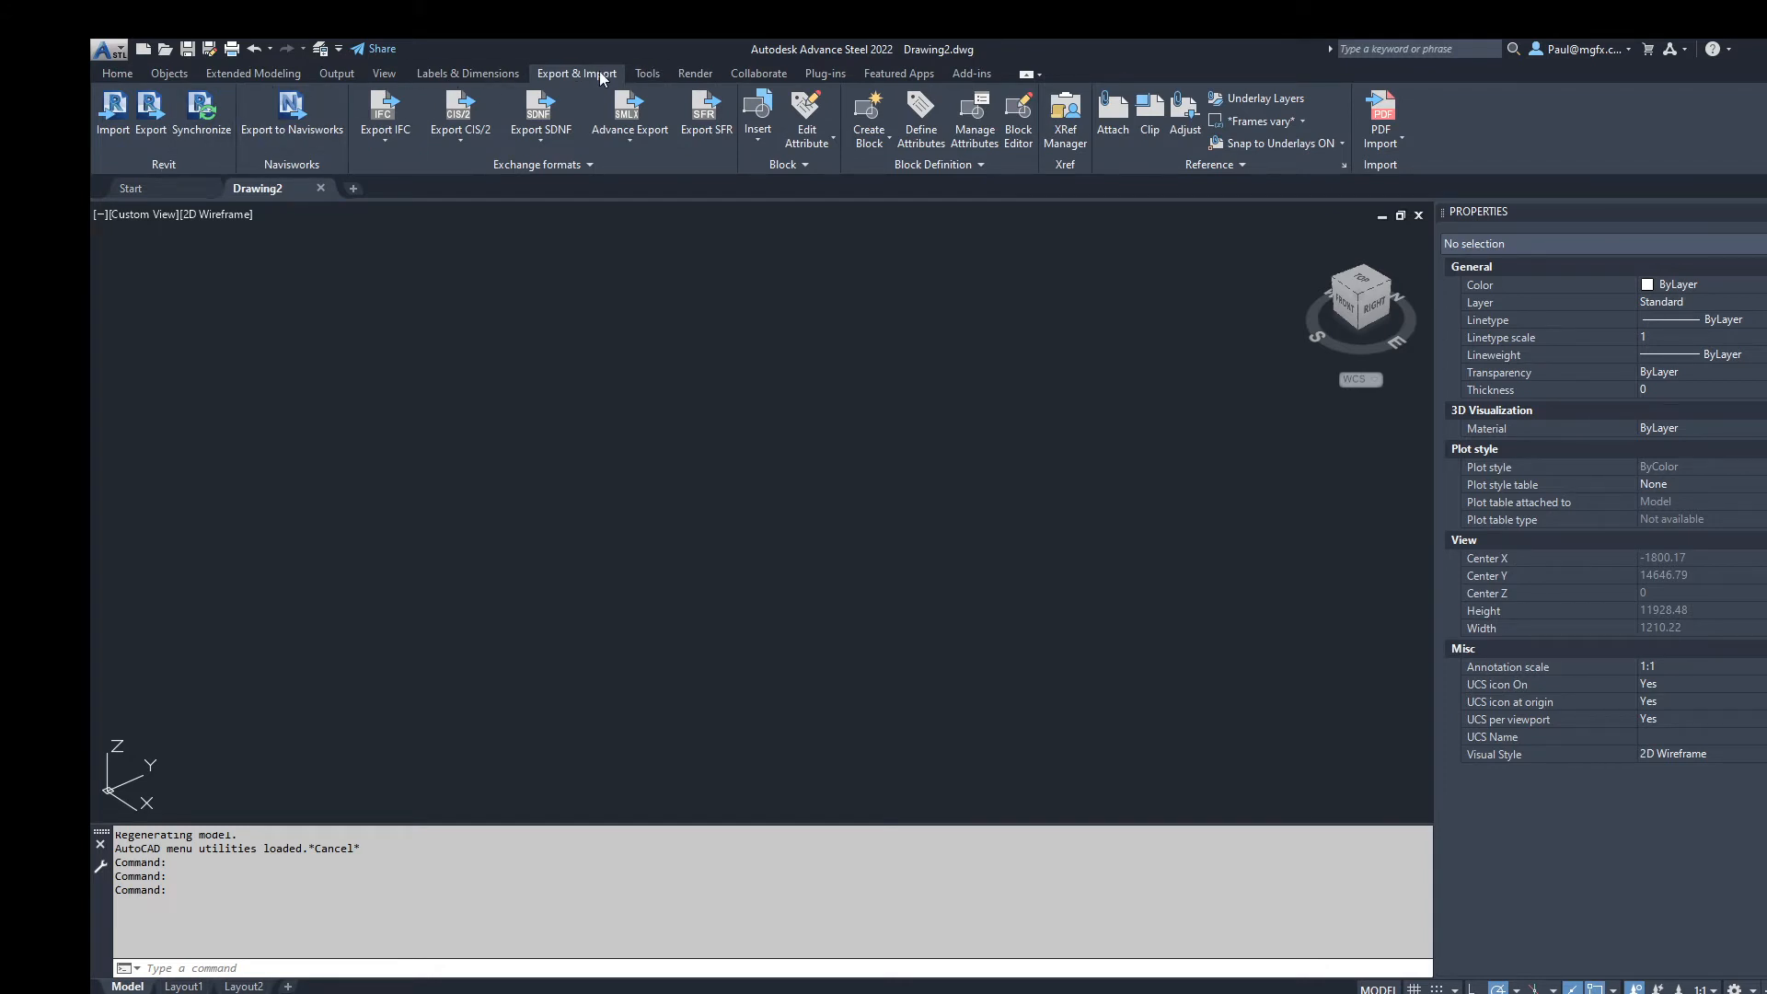
pyautogui.click(112, 104)
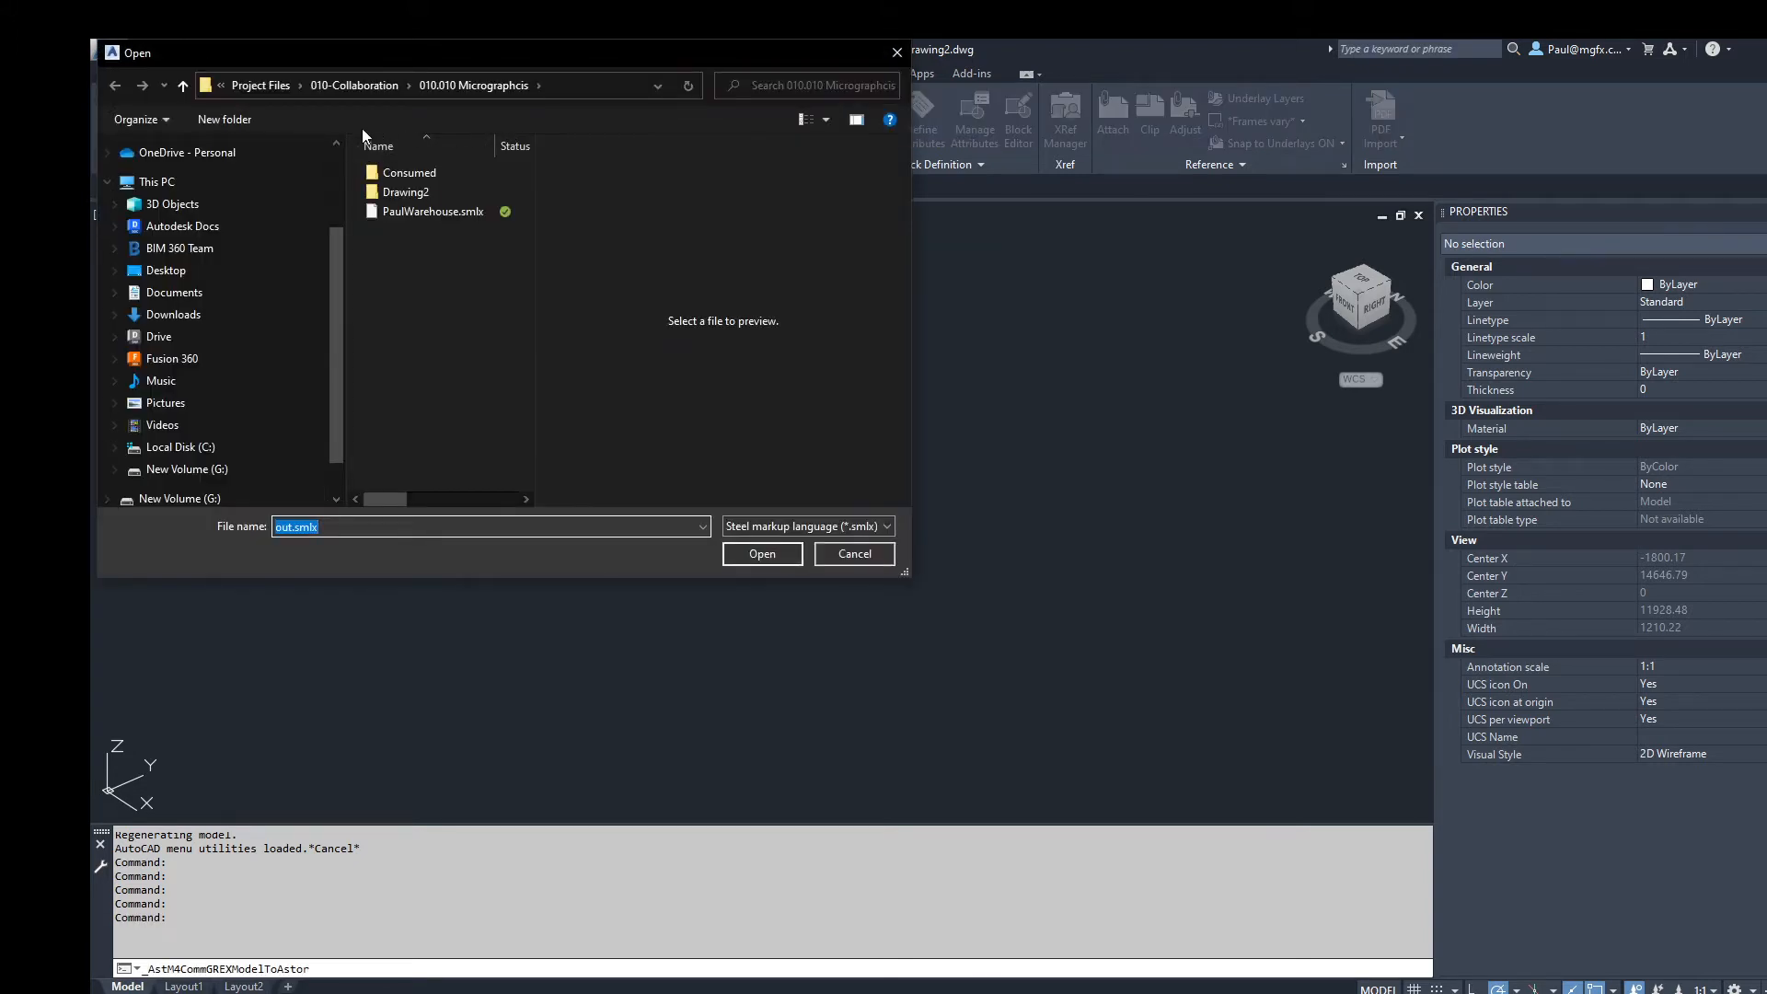
pyautogui.moveTo(405, 54); pyautogui.dragTo(682, 142)
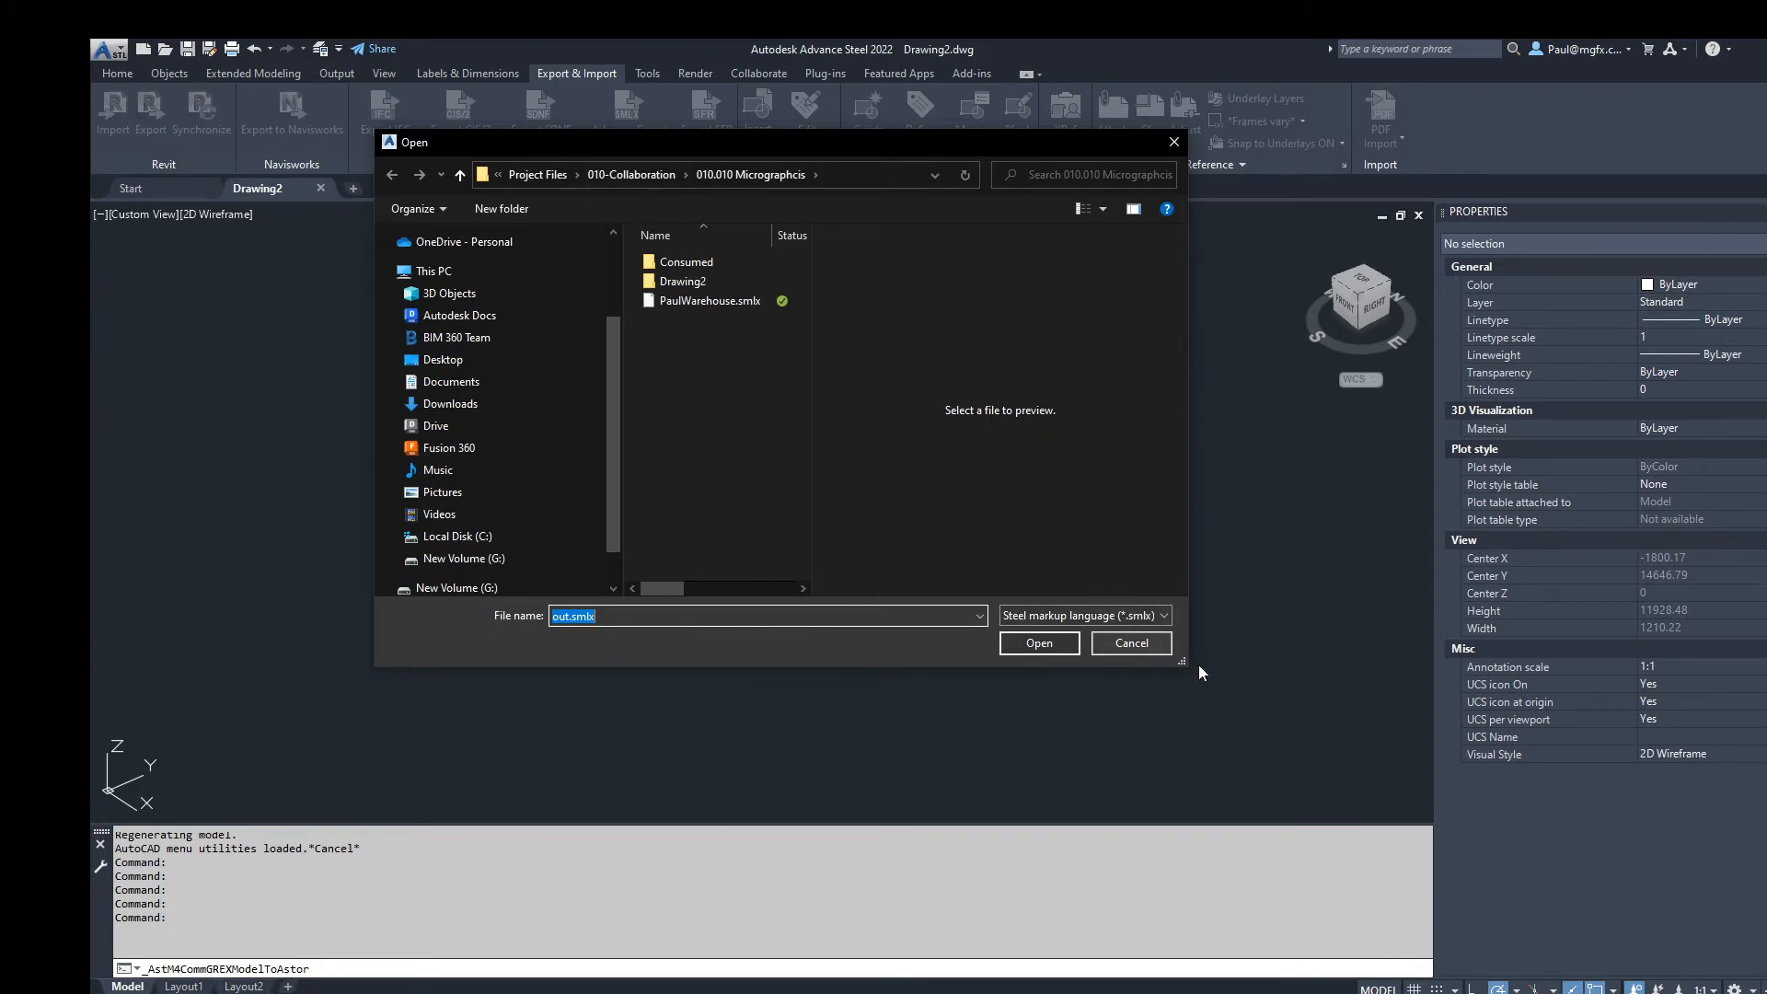
pyautogui.moveTo(1183, 661); pyautogui.dragTo(1364, 758)
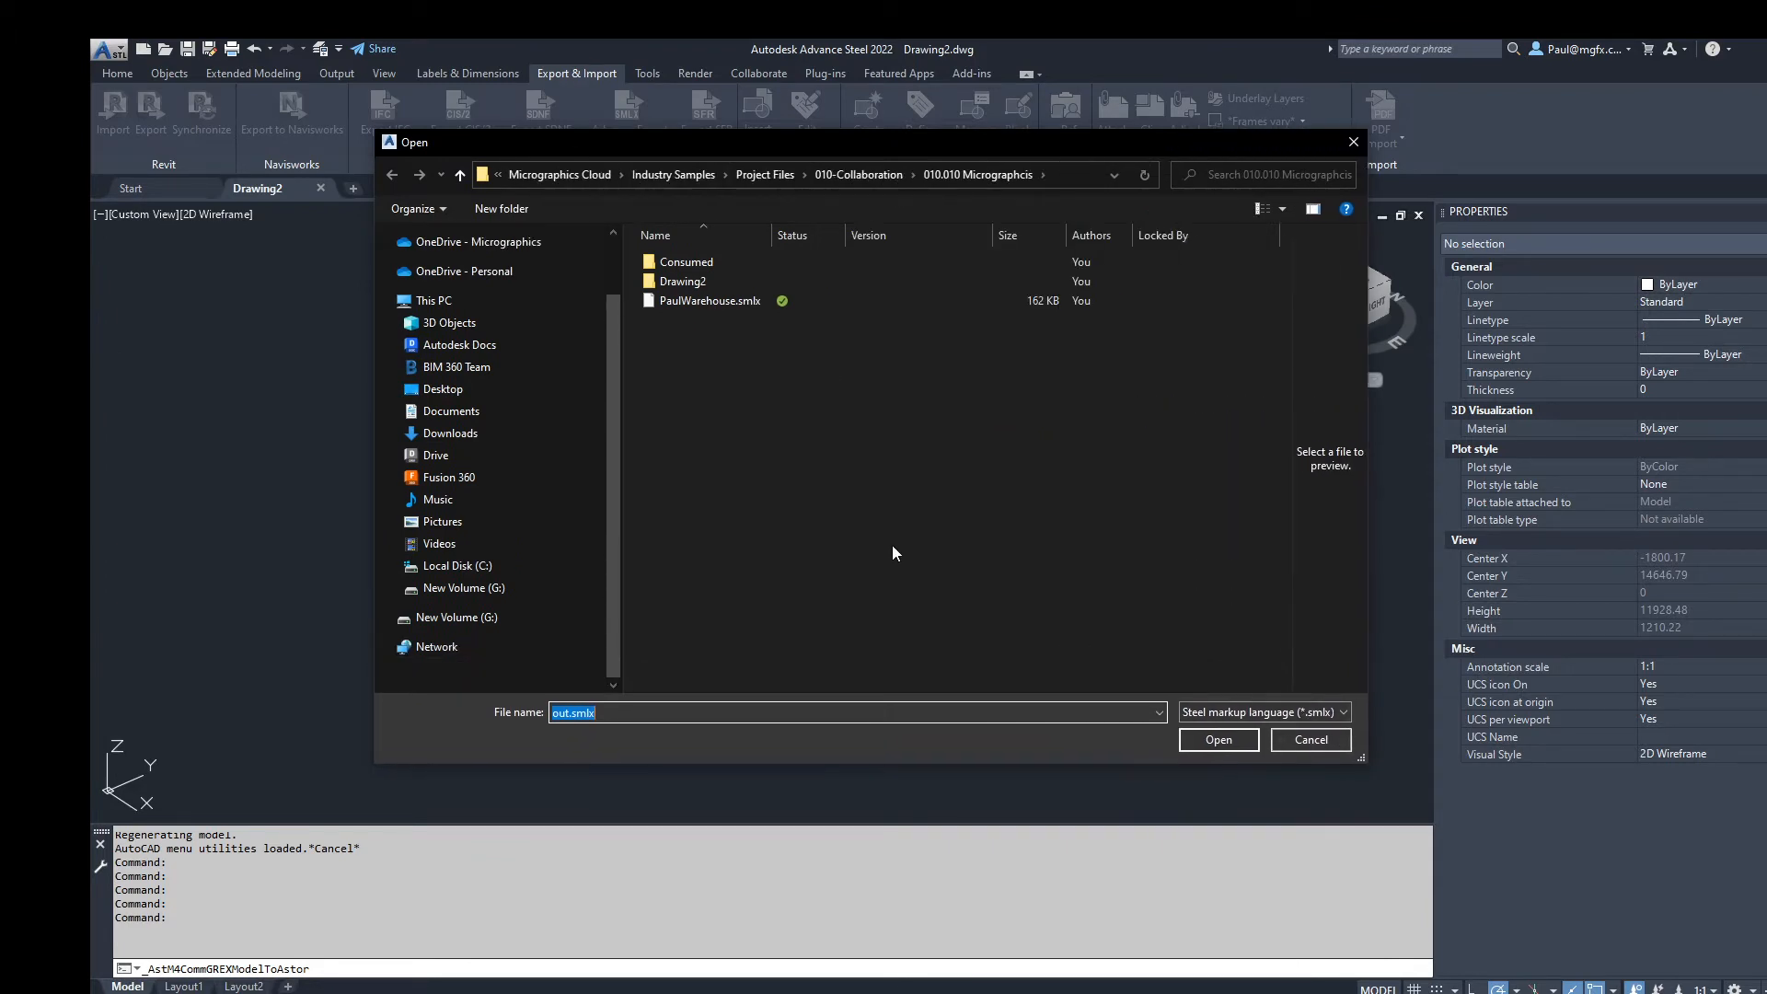
pyautogui.click(688, 300)
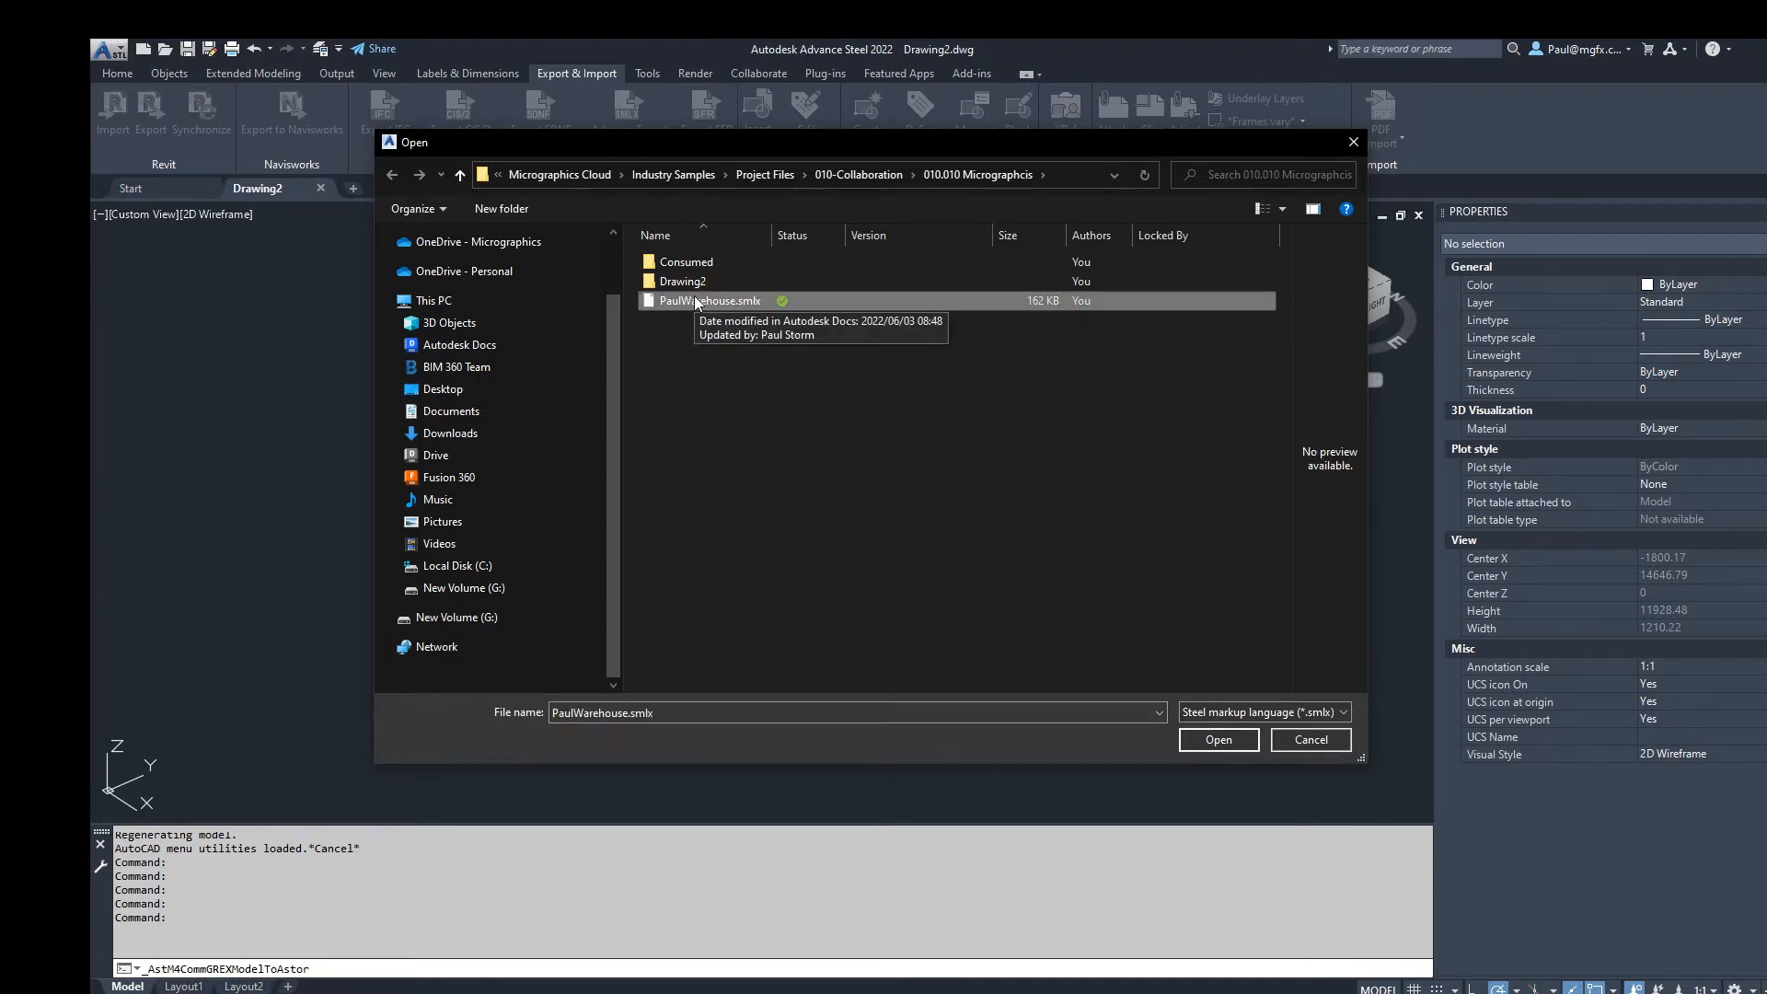
pyautogui.click(1221, 741)
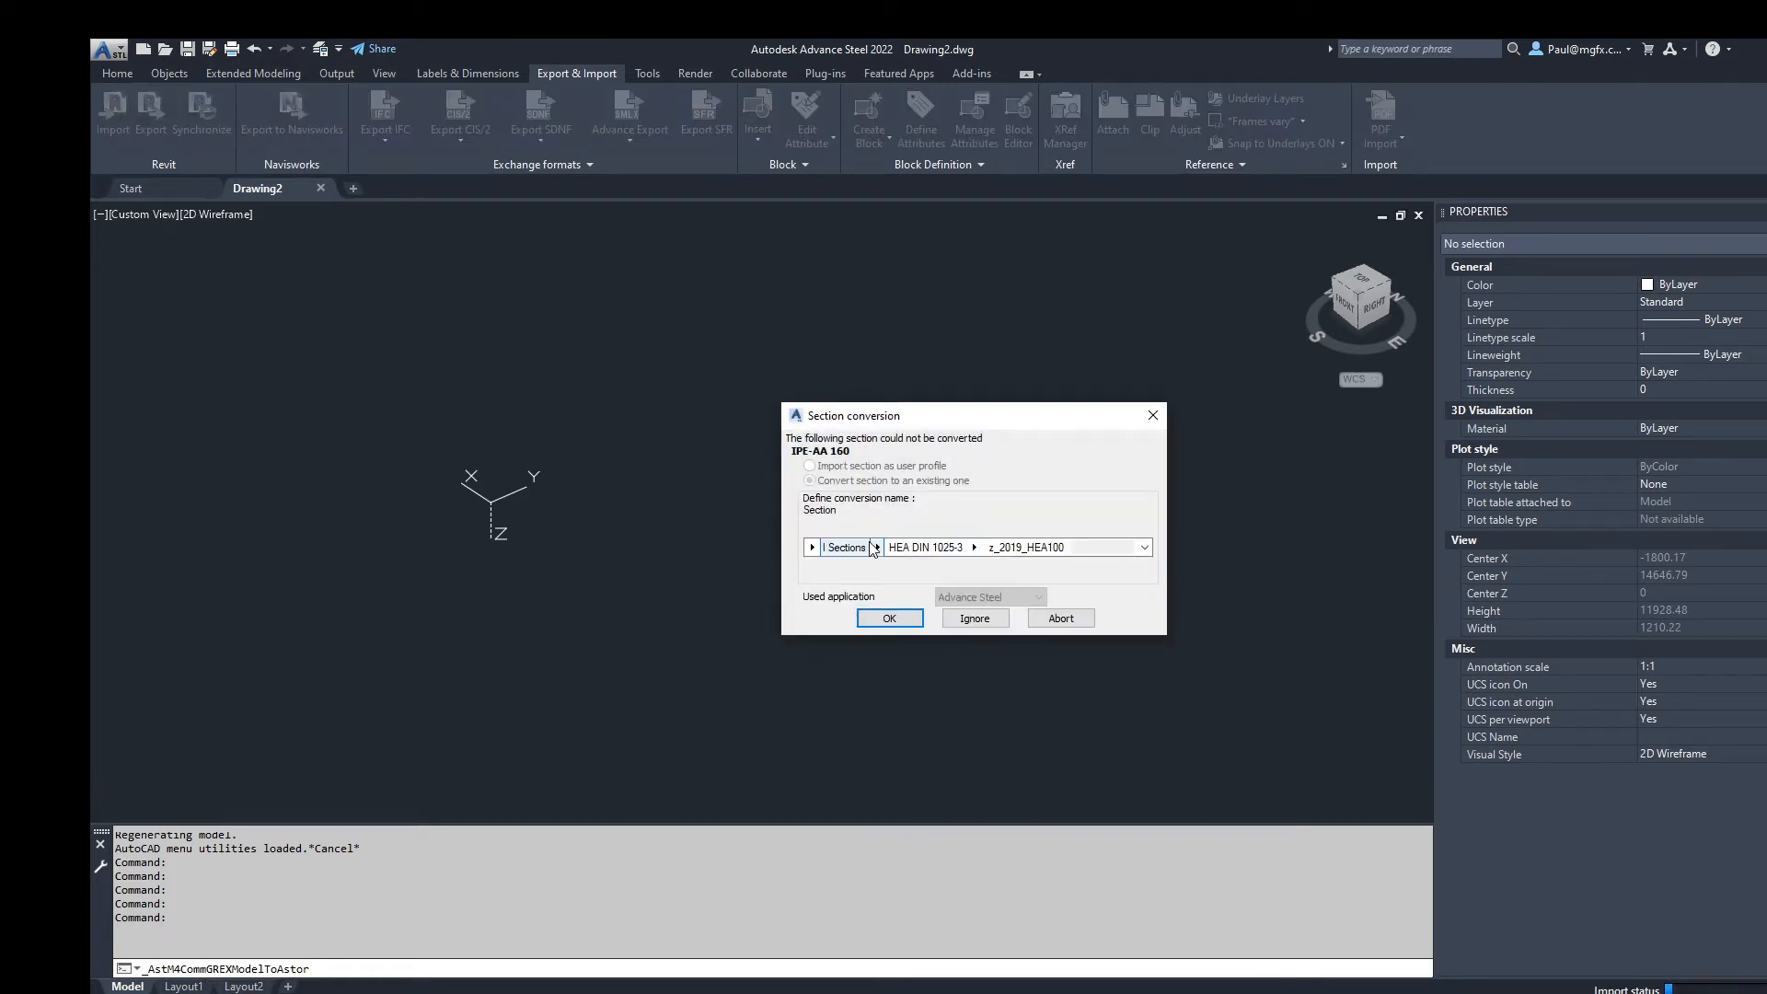
# Step: In the conversion of the unmatched IPE-AA 160 section, choose I Sections as the section category
pyautogui.moveTo(932, 415); pyautogui.dragTo(790, 351)
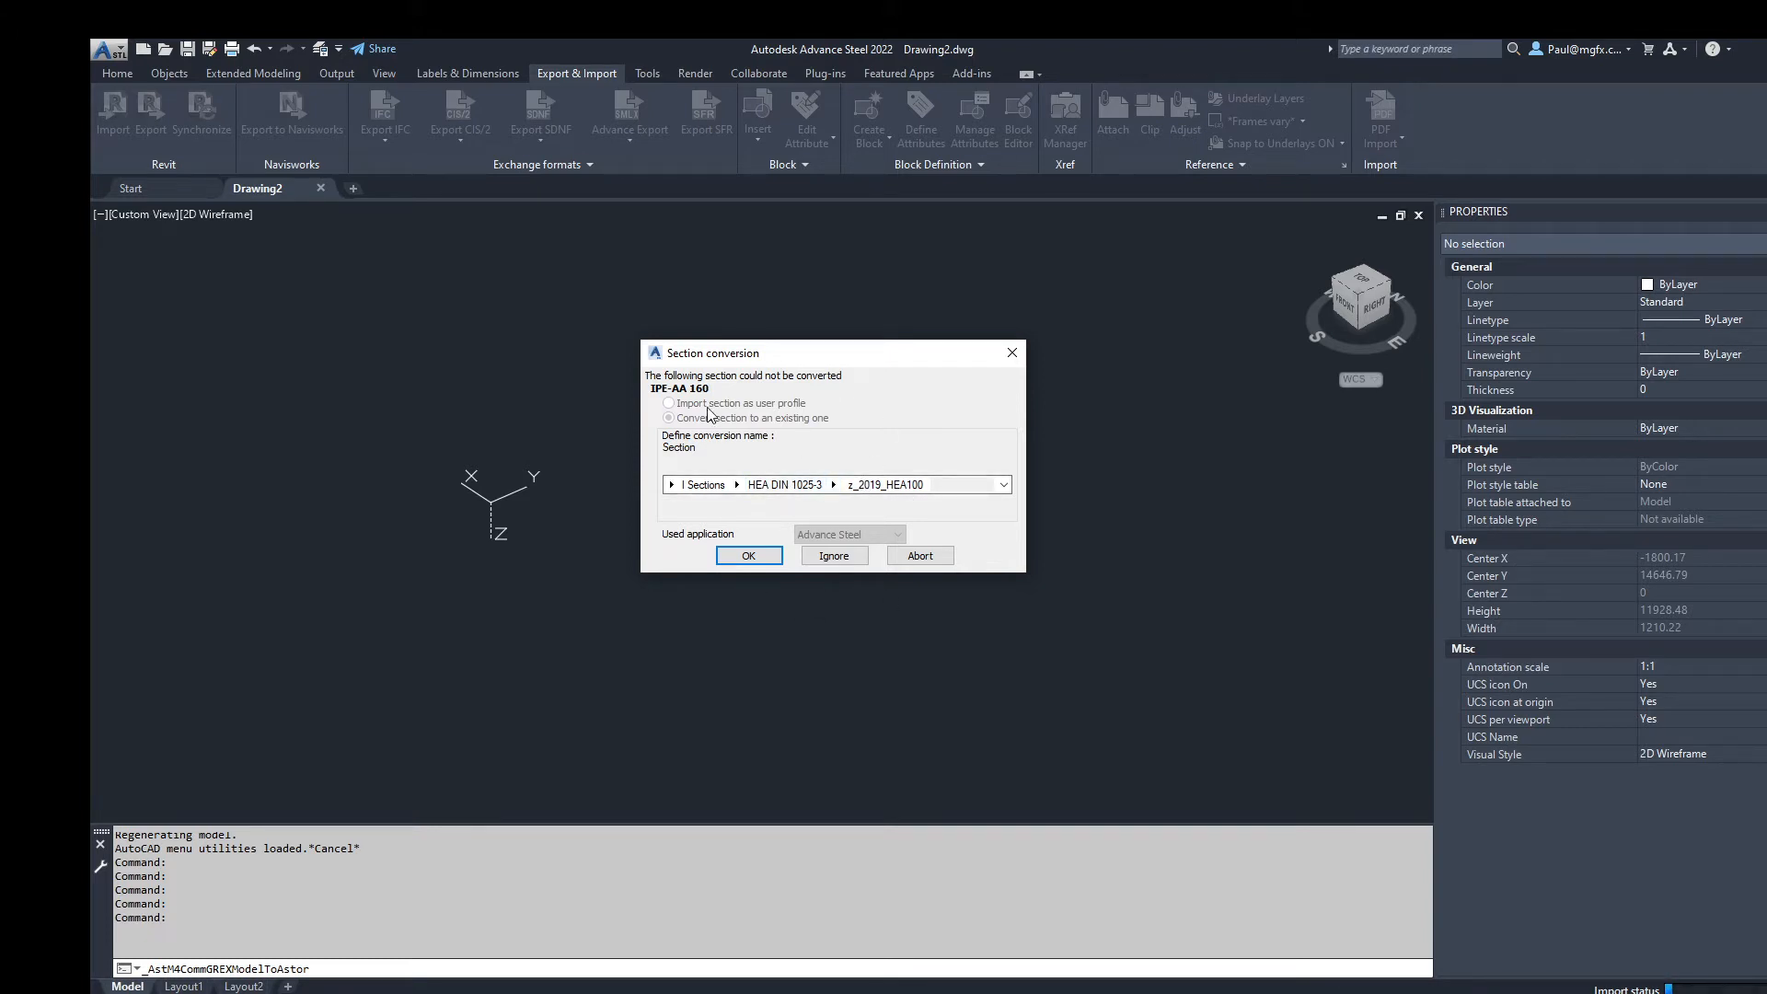
pyautogui.click(672, 485)
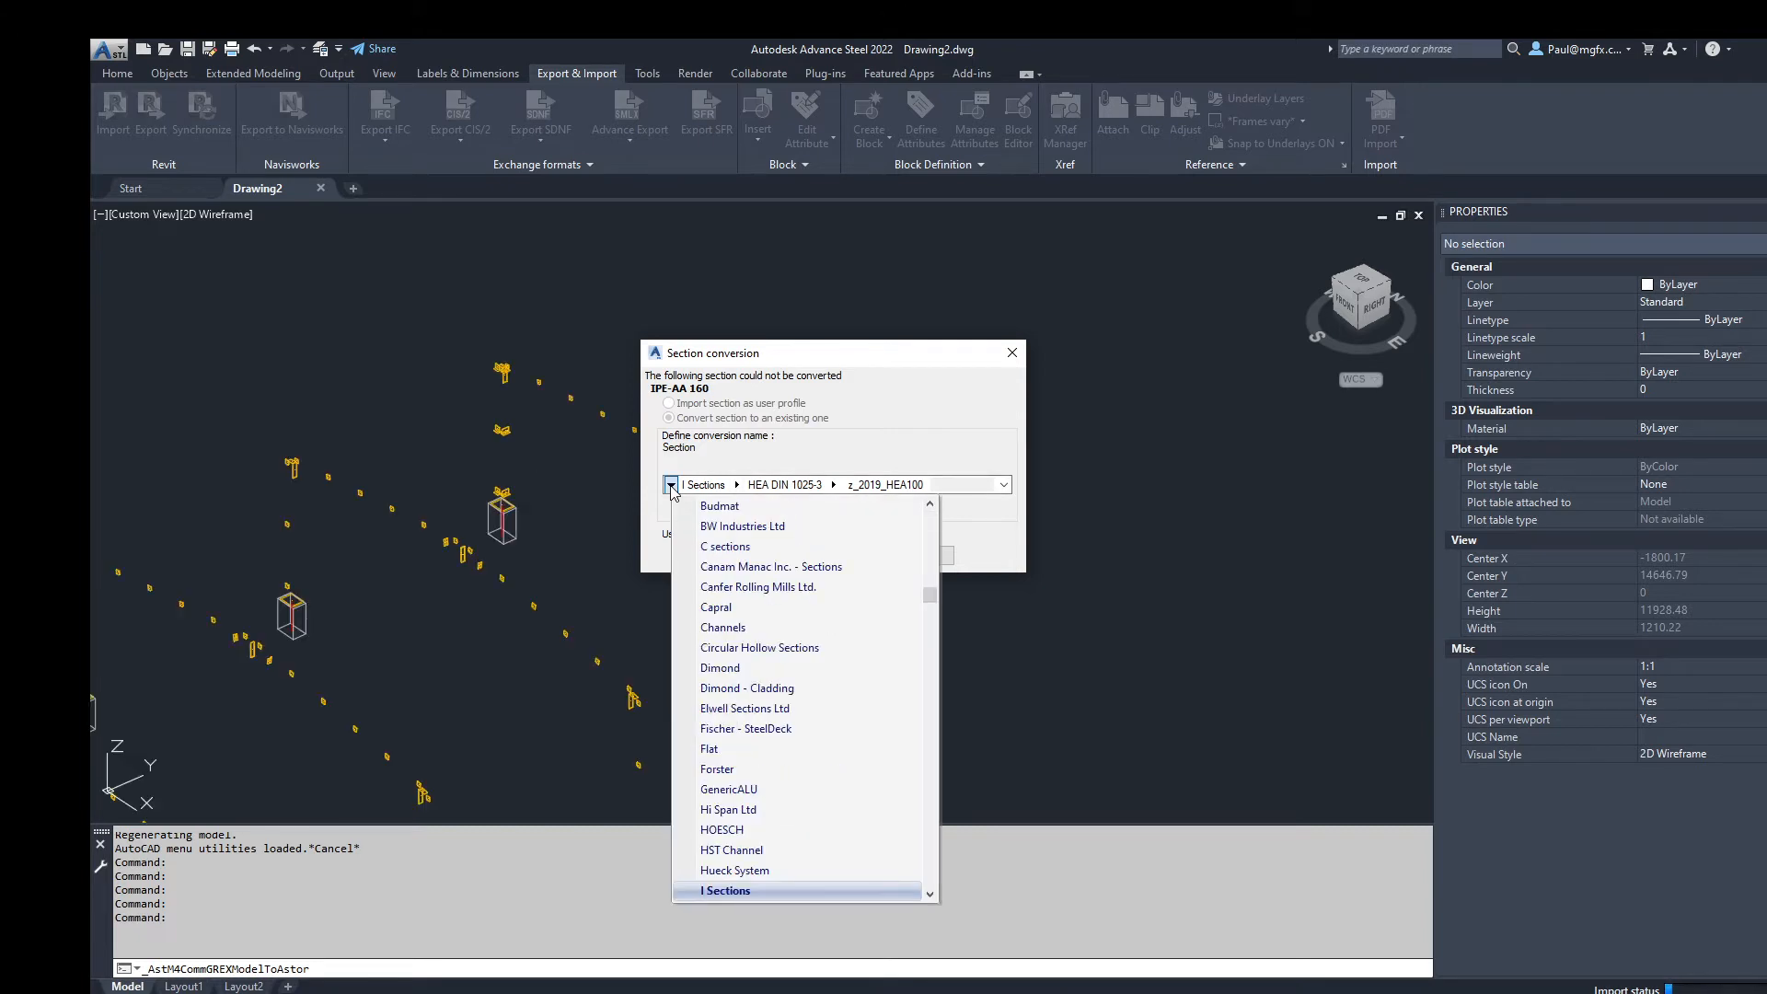
pyautogui.scroll(-1, 727, 792)
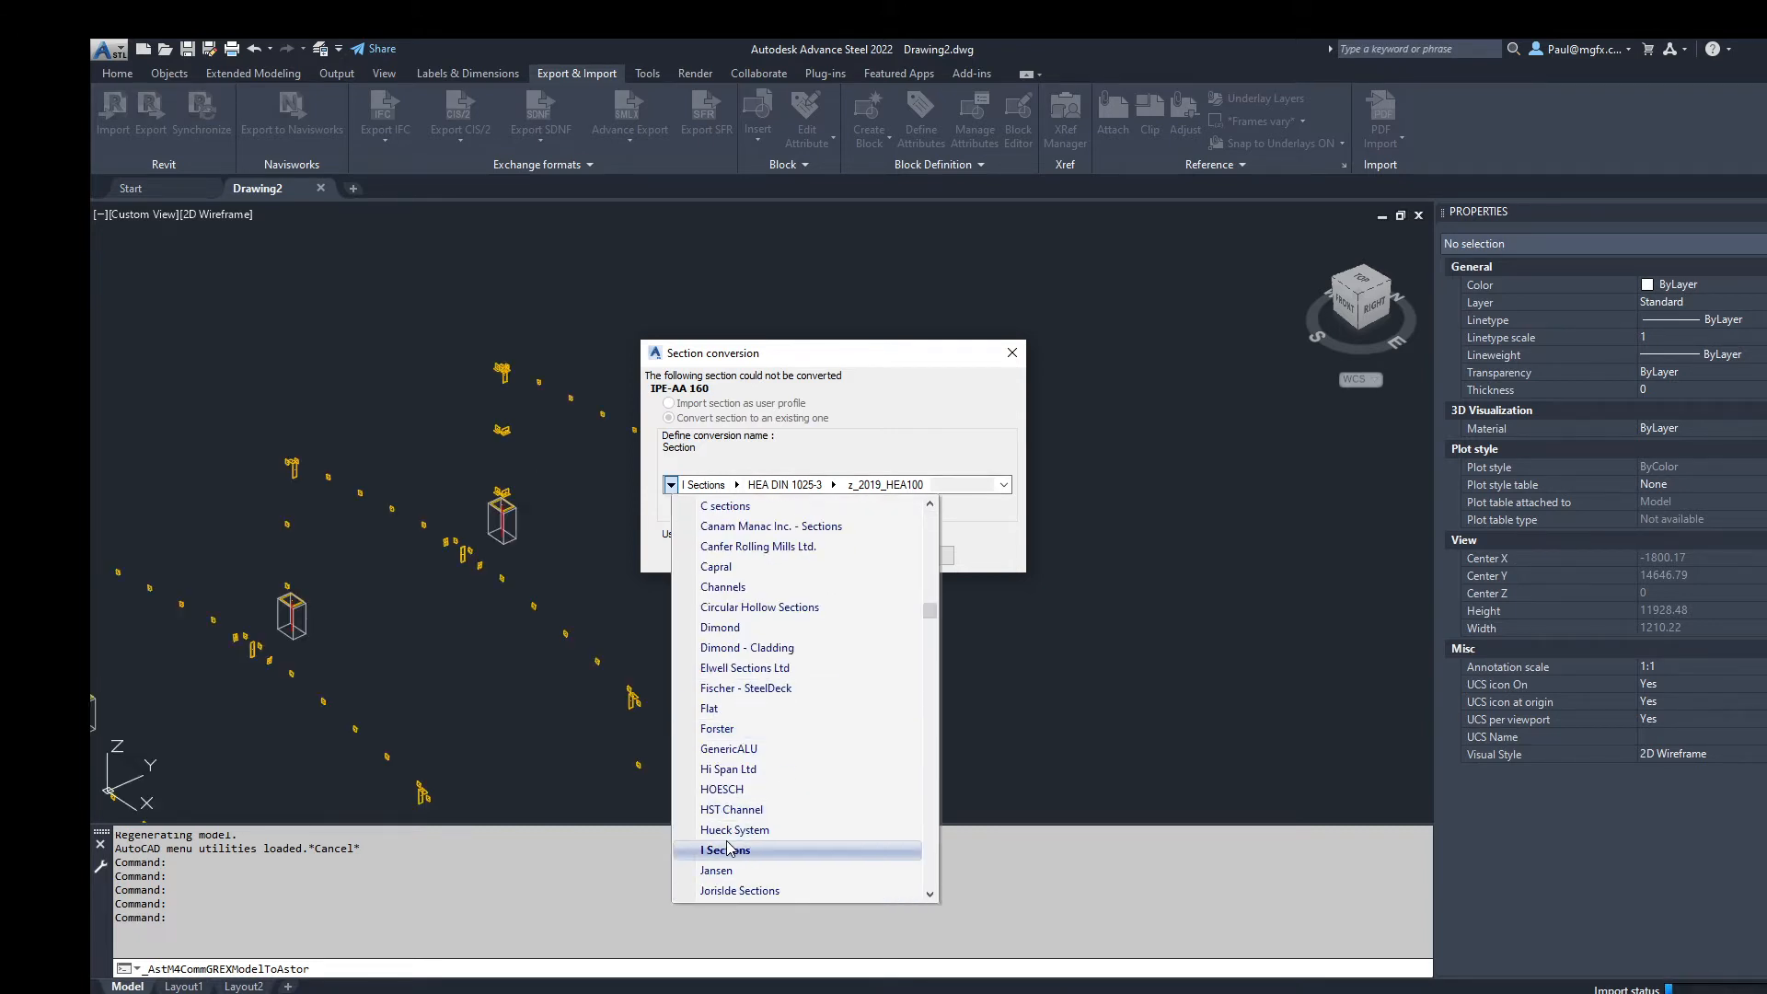
pyautogui.click(727, 850)
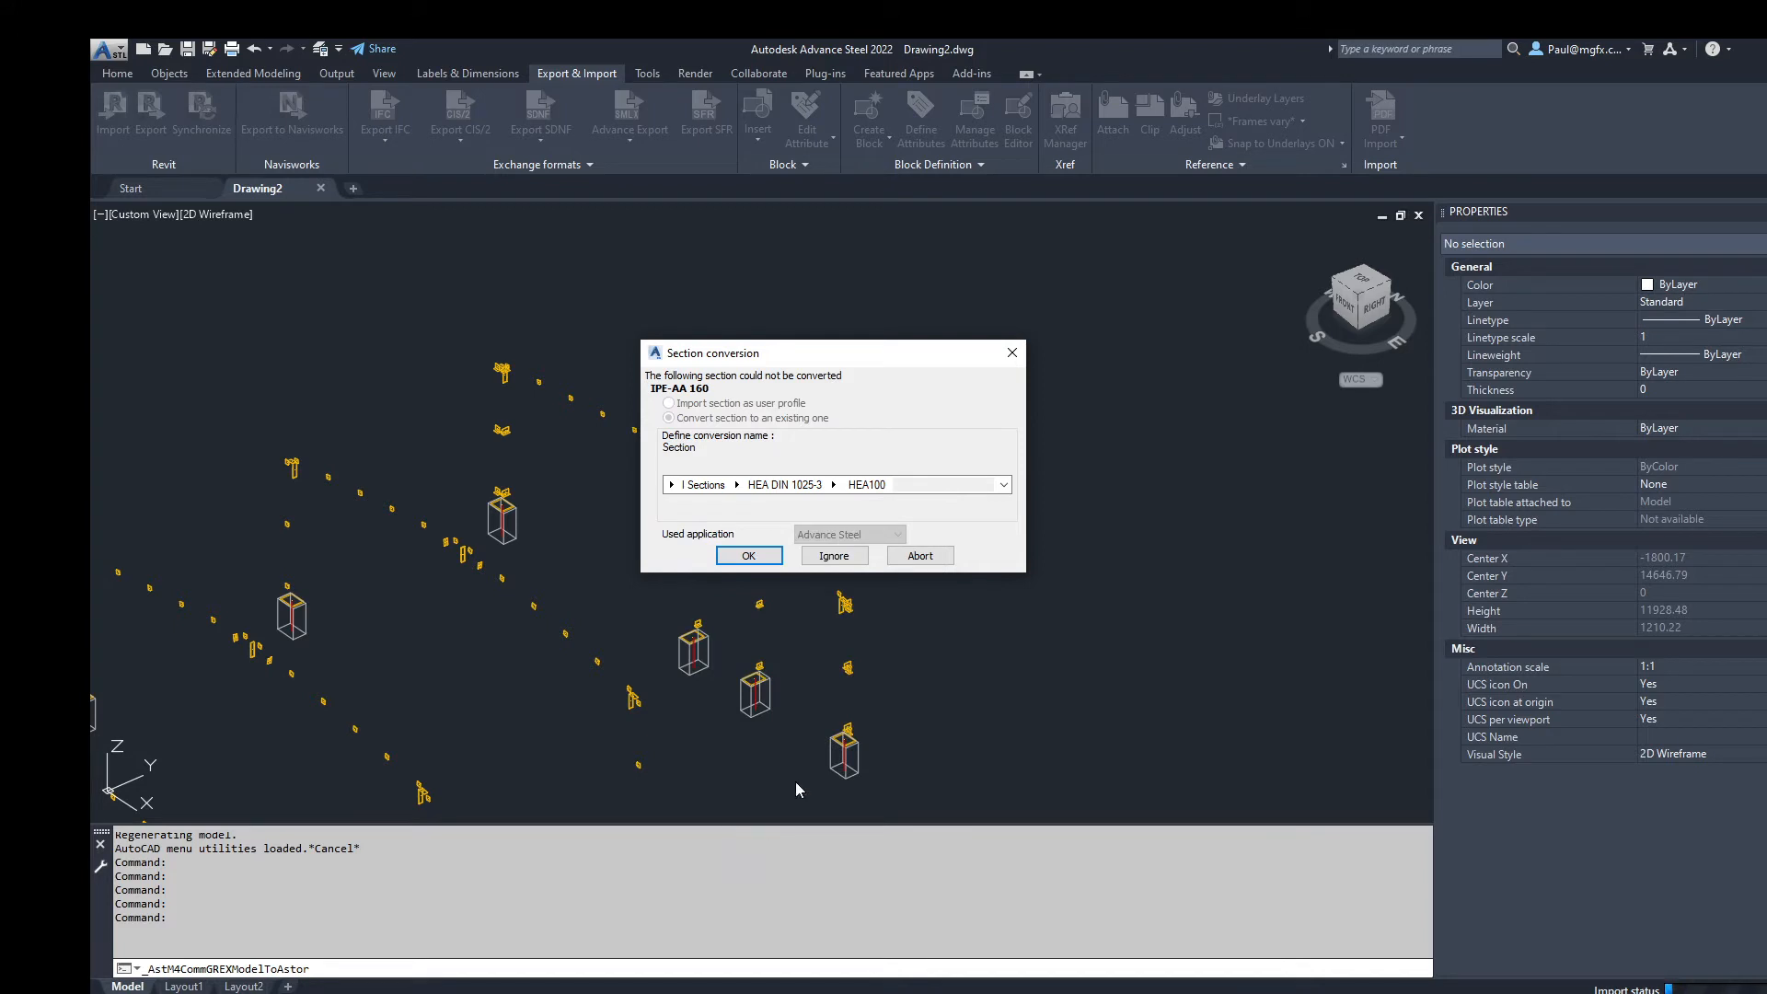
# Step: Select SA_IPE from the complete list of I-section standards and choose the size IPE-AA 160 as the replacement
pyautogui.click(737, 485)
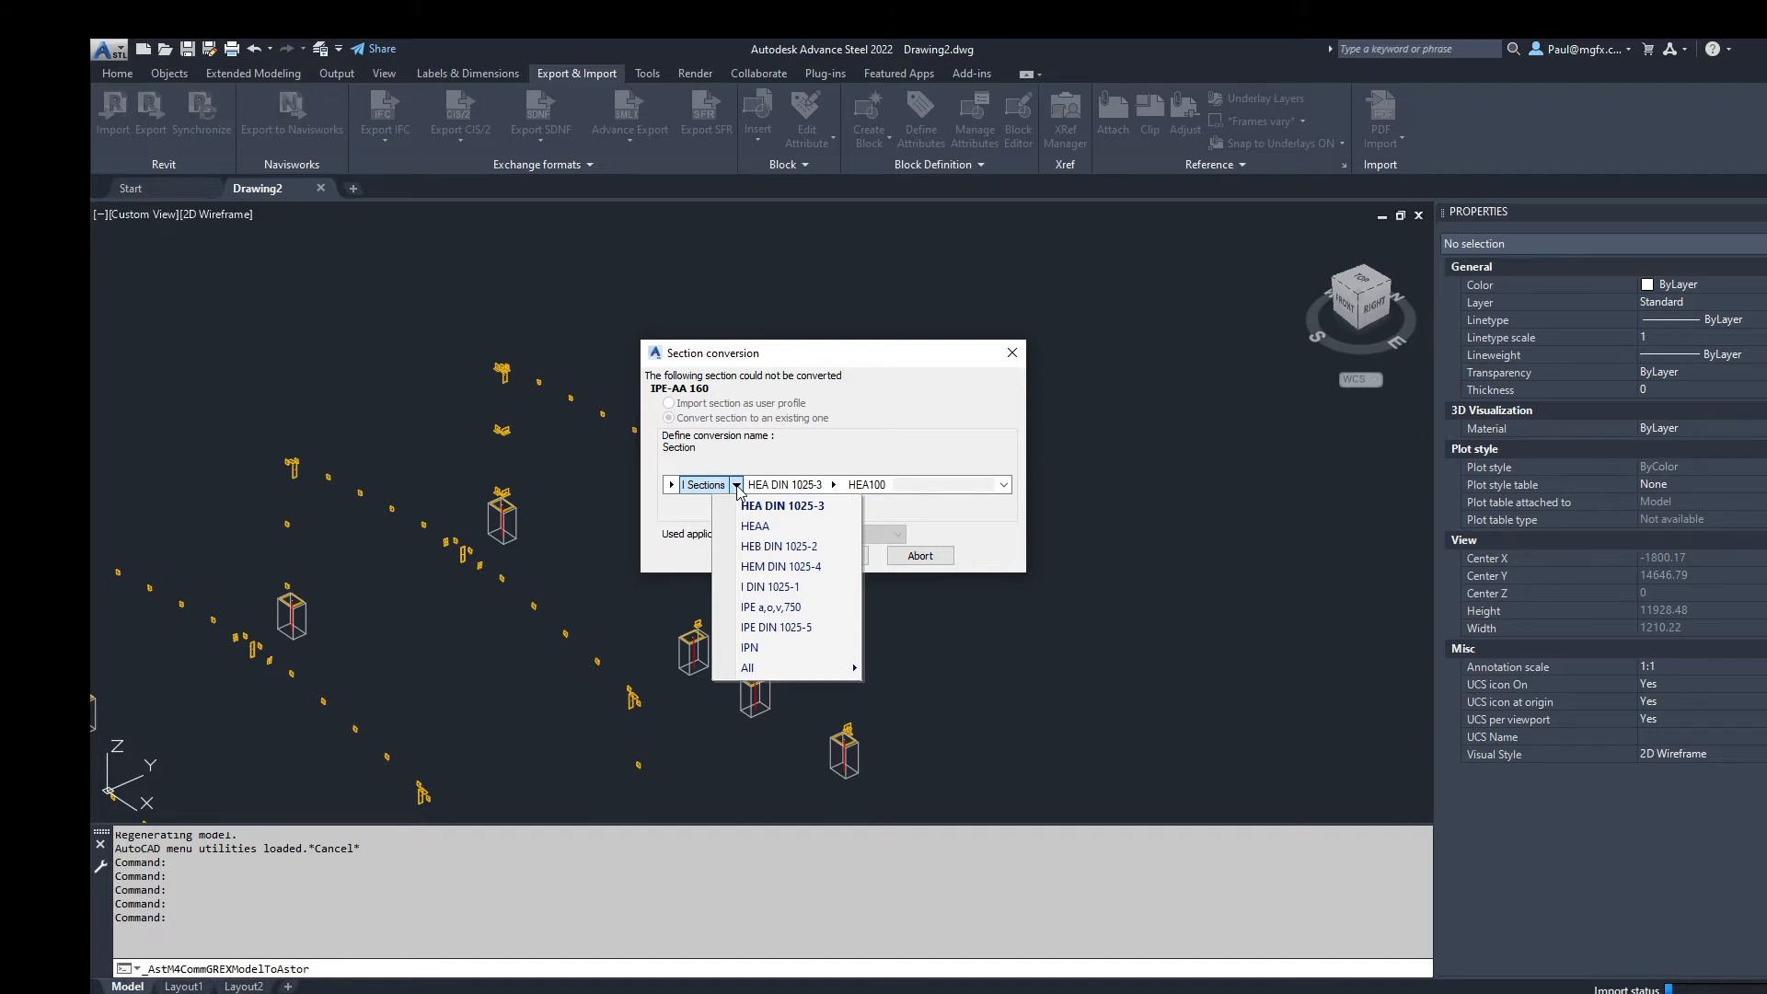
pyautogui.moveTo(751, 670)
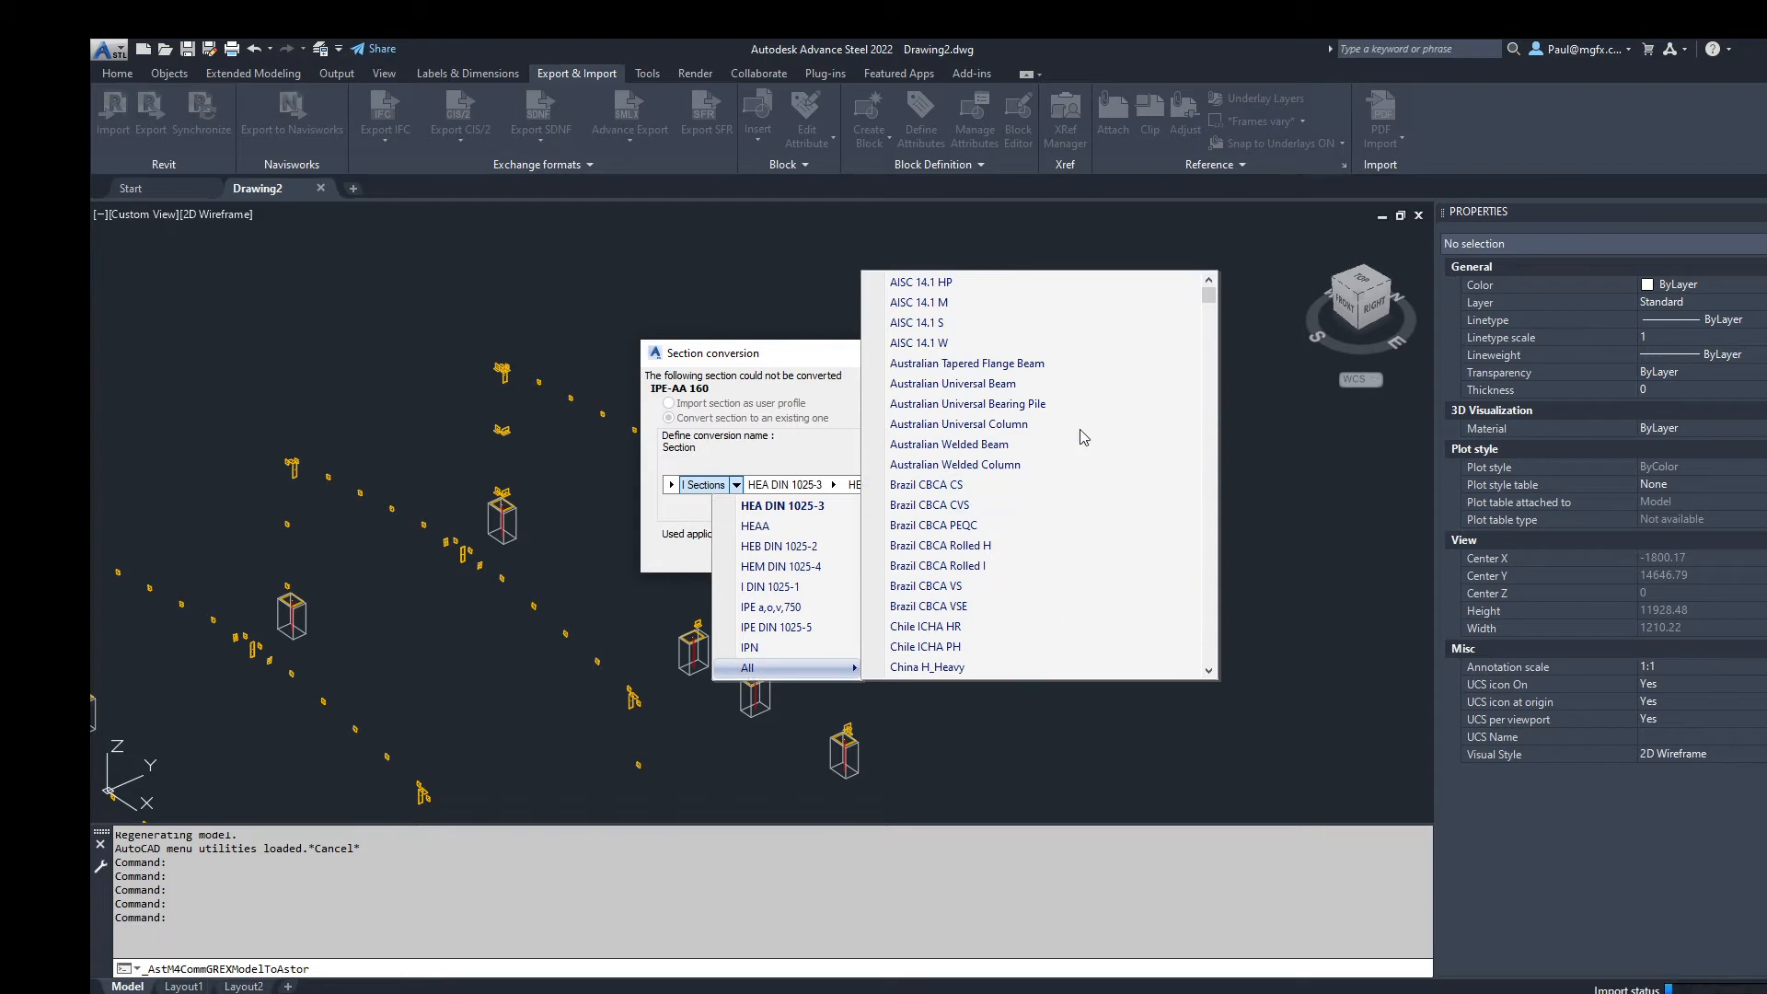
pyautogui.scroll(-8, 966, 589)
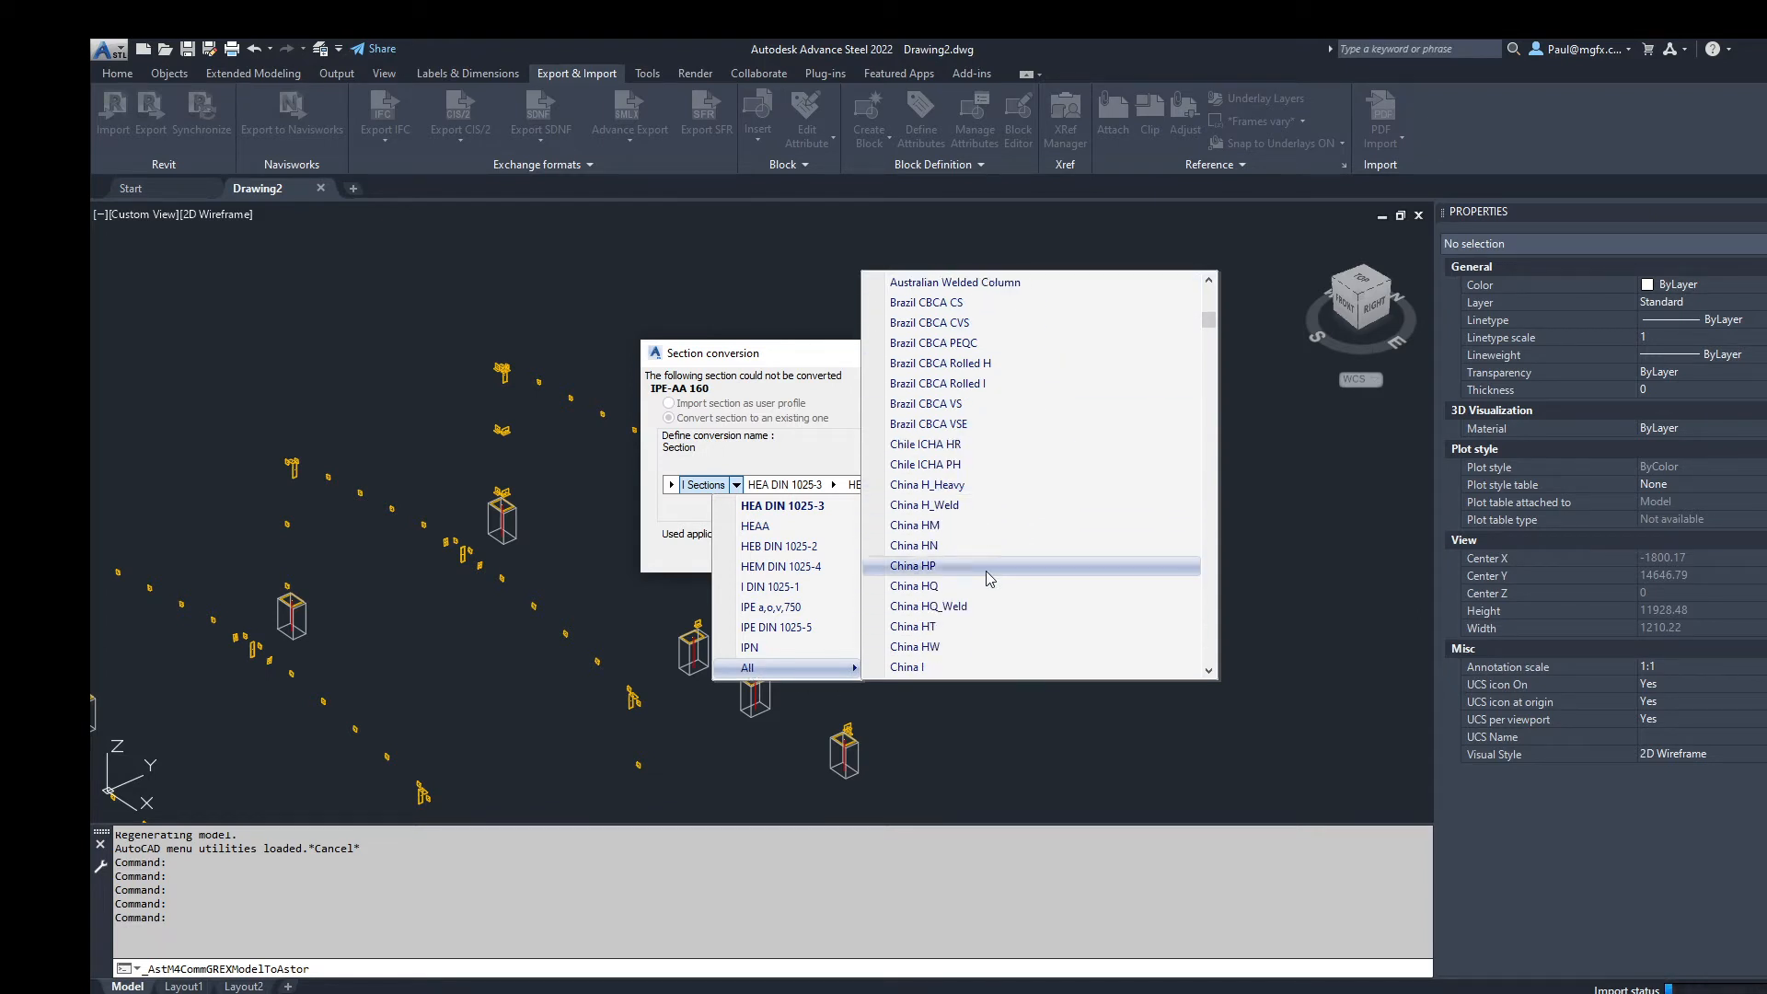
pyautogui.scroll(-1, 990, 586)
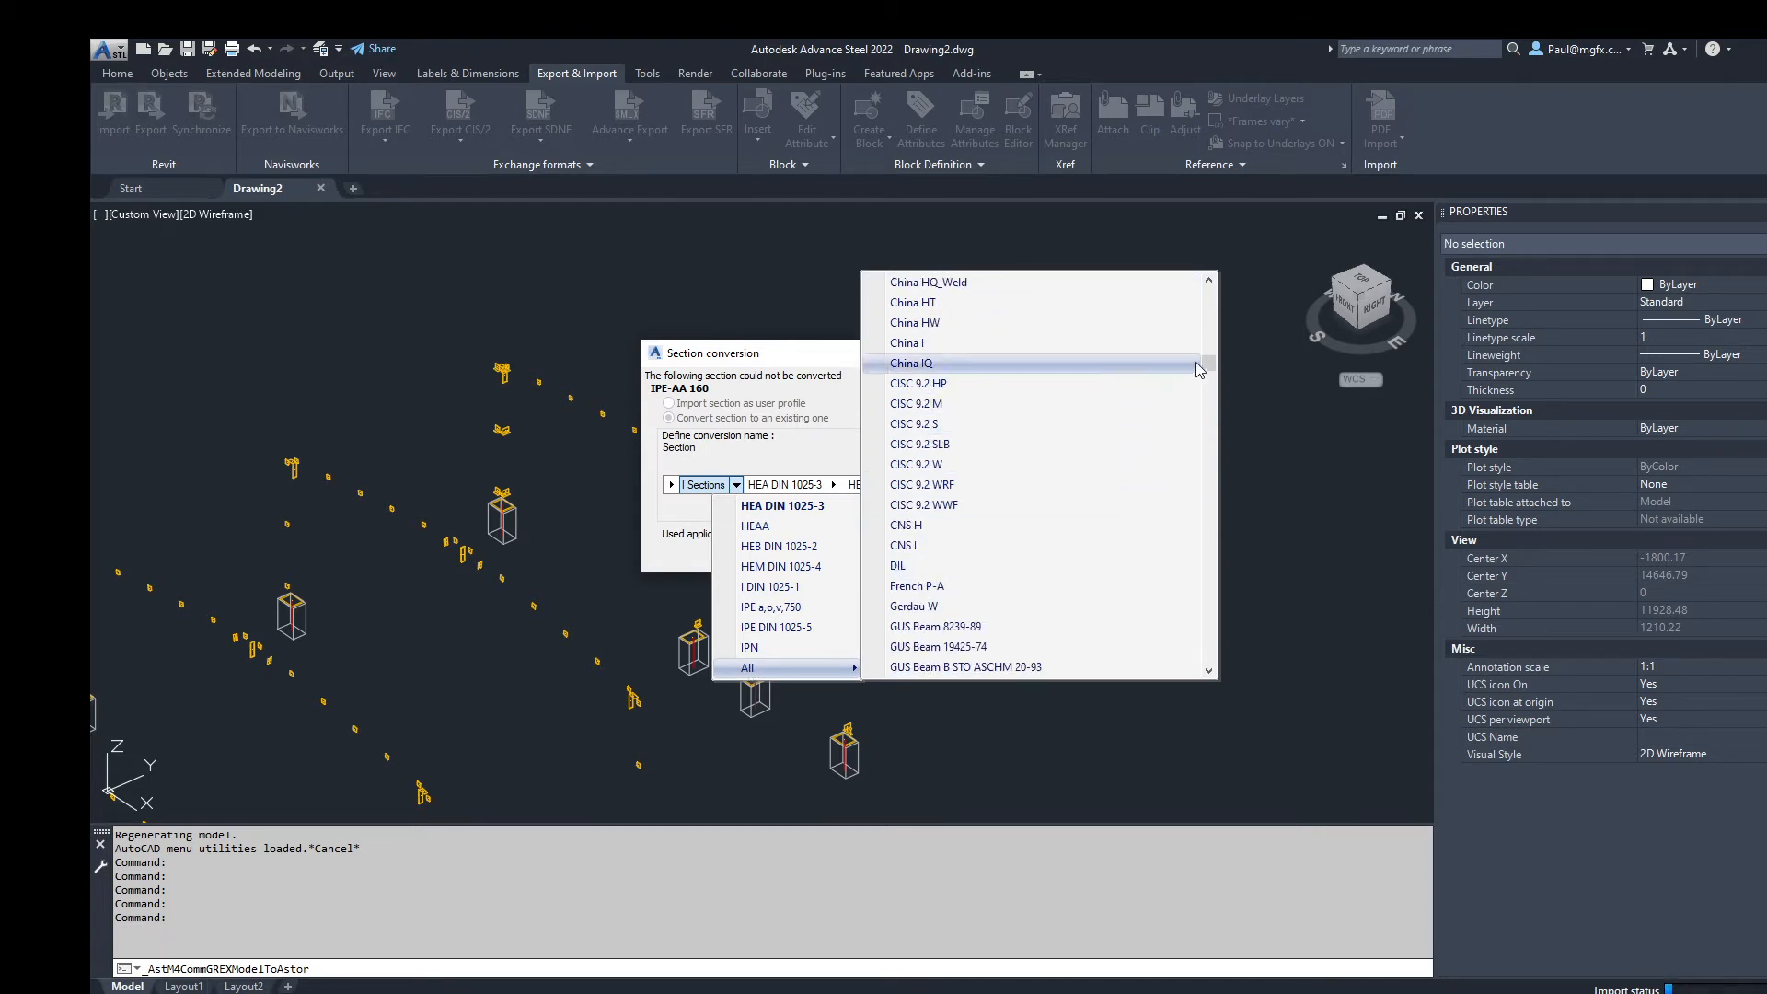
pyautogui.moveTo(1202, 362); pyautogui.dragTo(1186, 573)
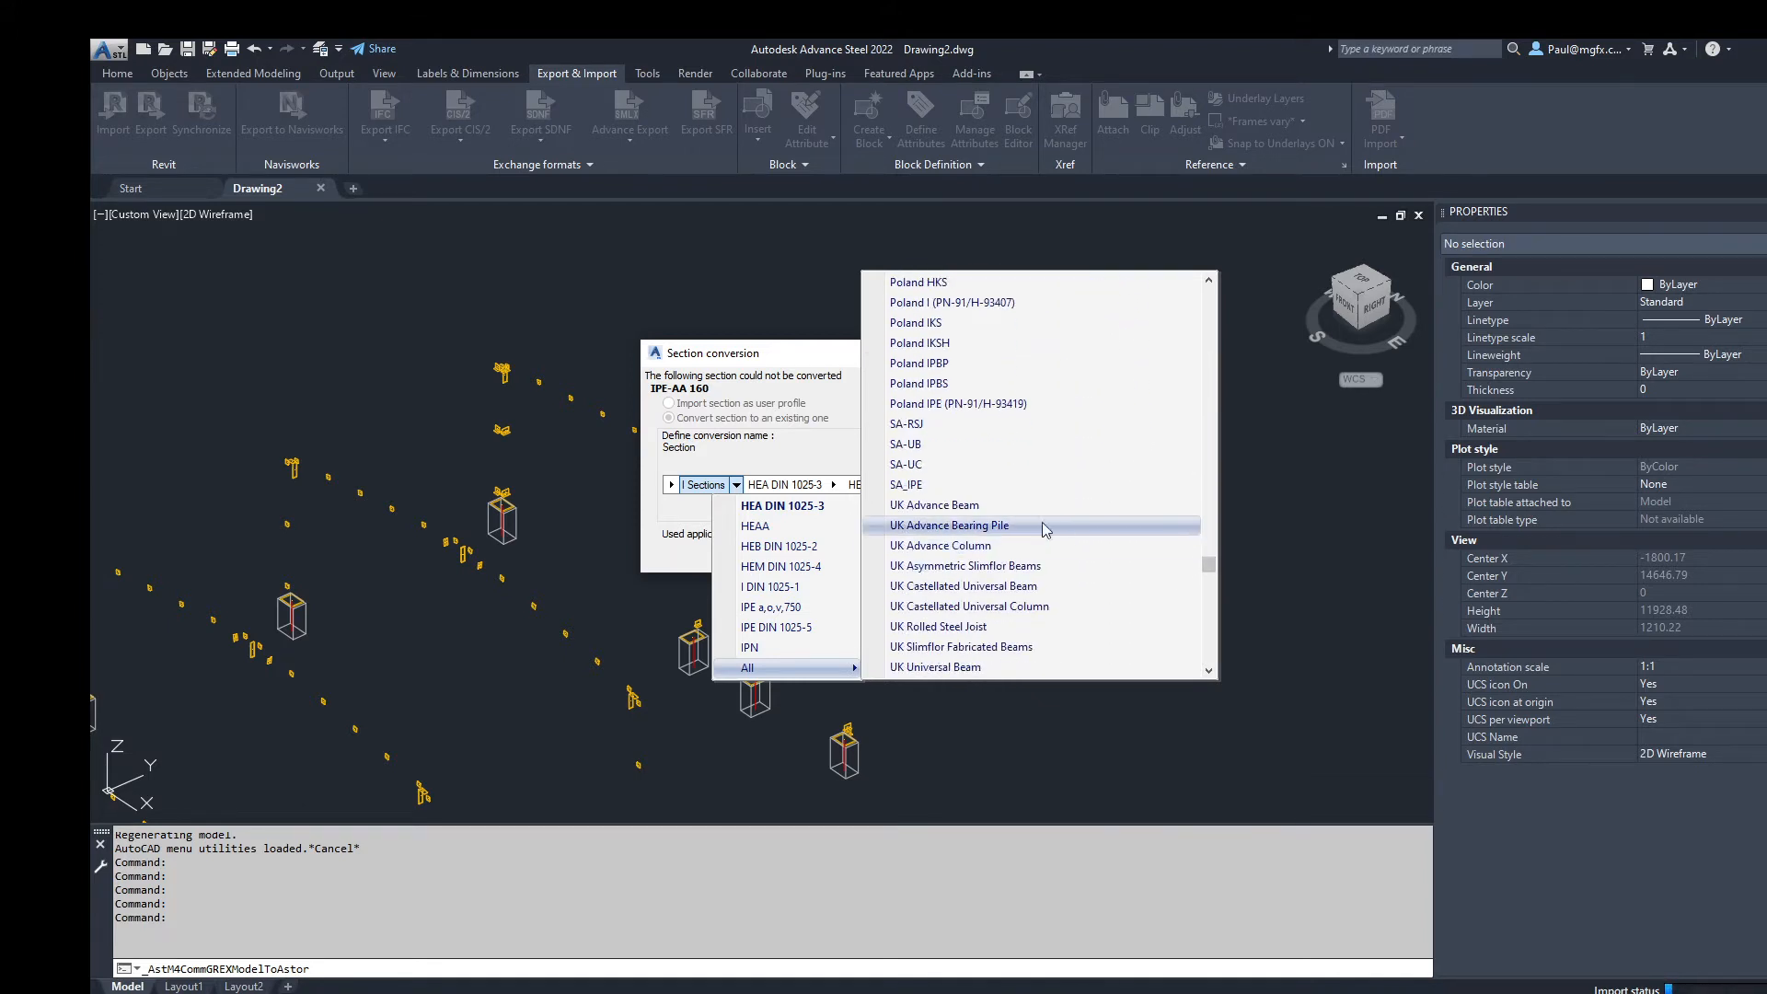
pyautogui.click(926, 488)
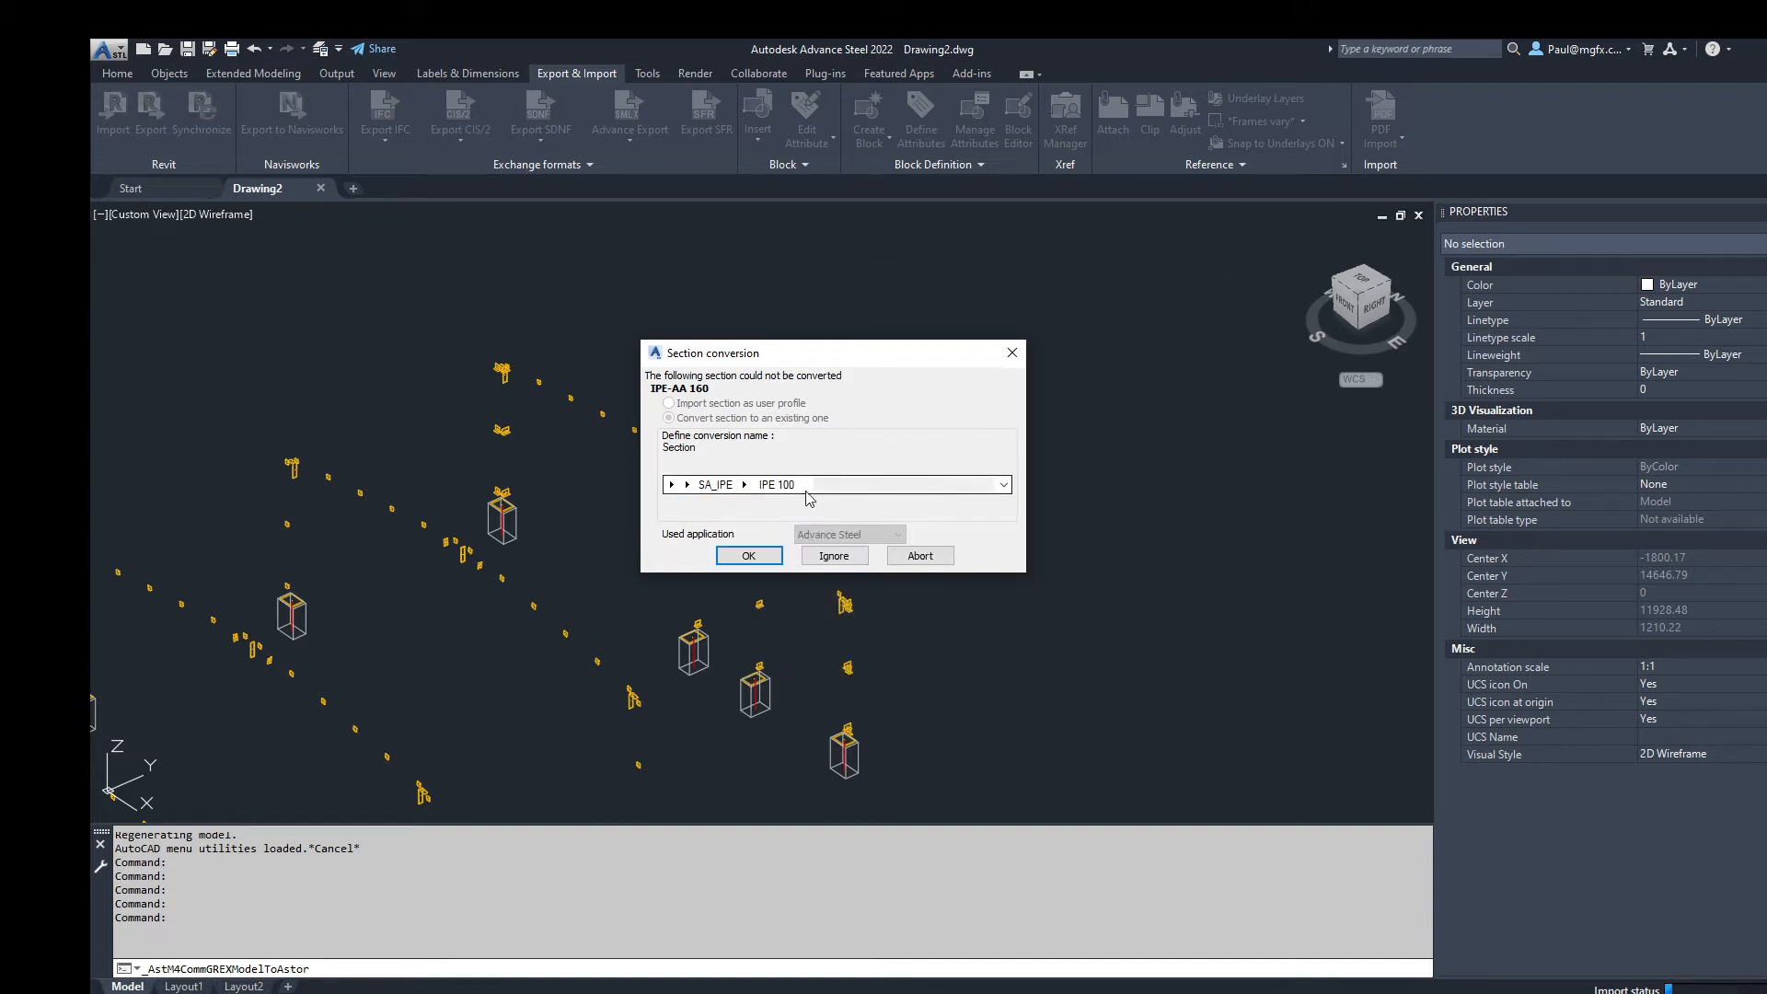
pyautogui.click(744, 486)
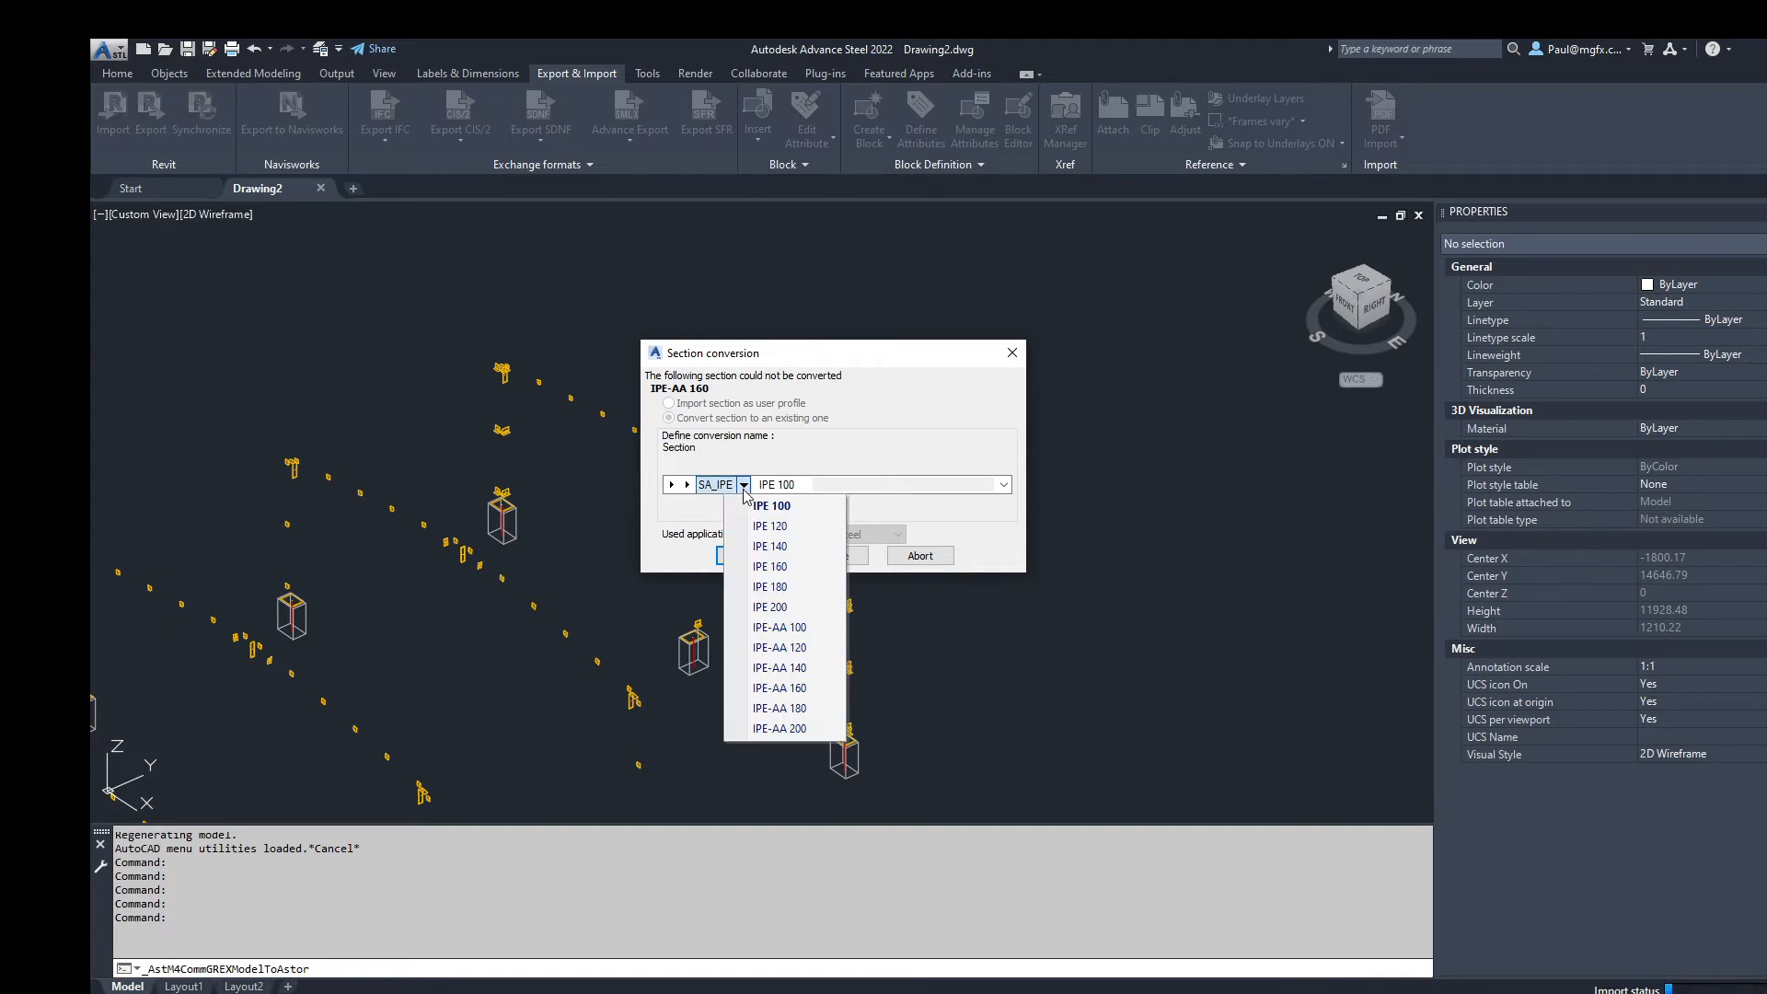
pyautogui.click(793, 689)
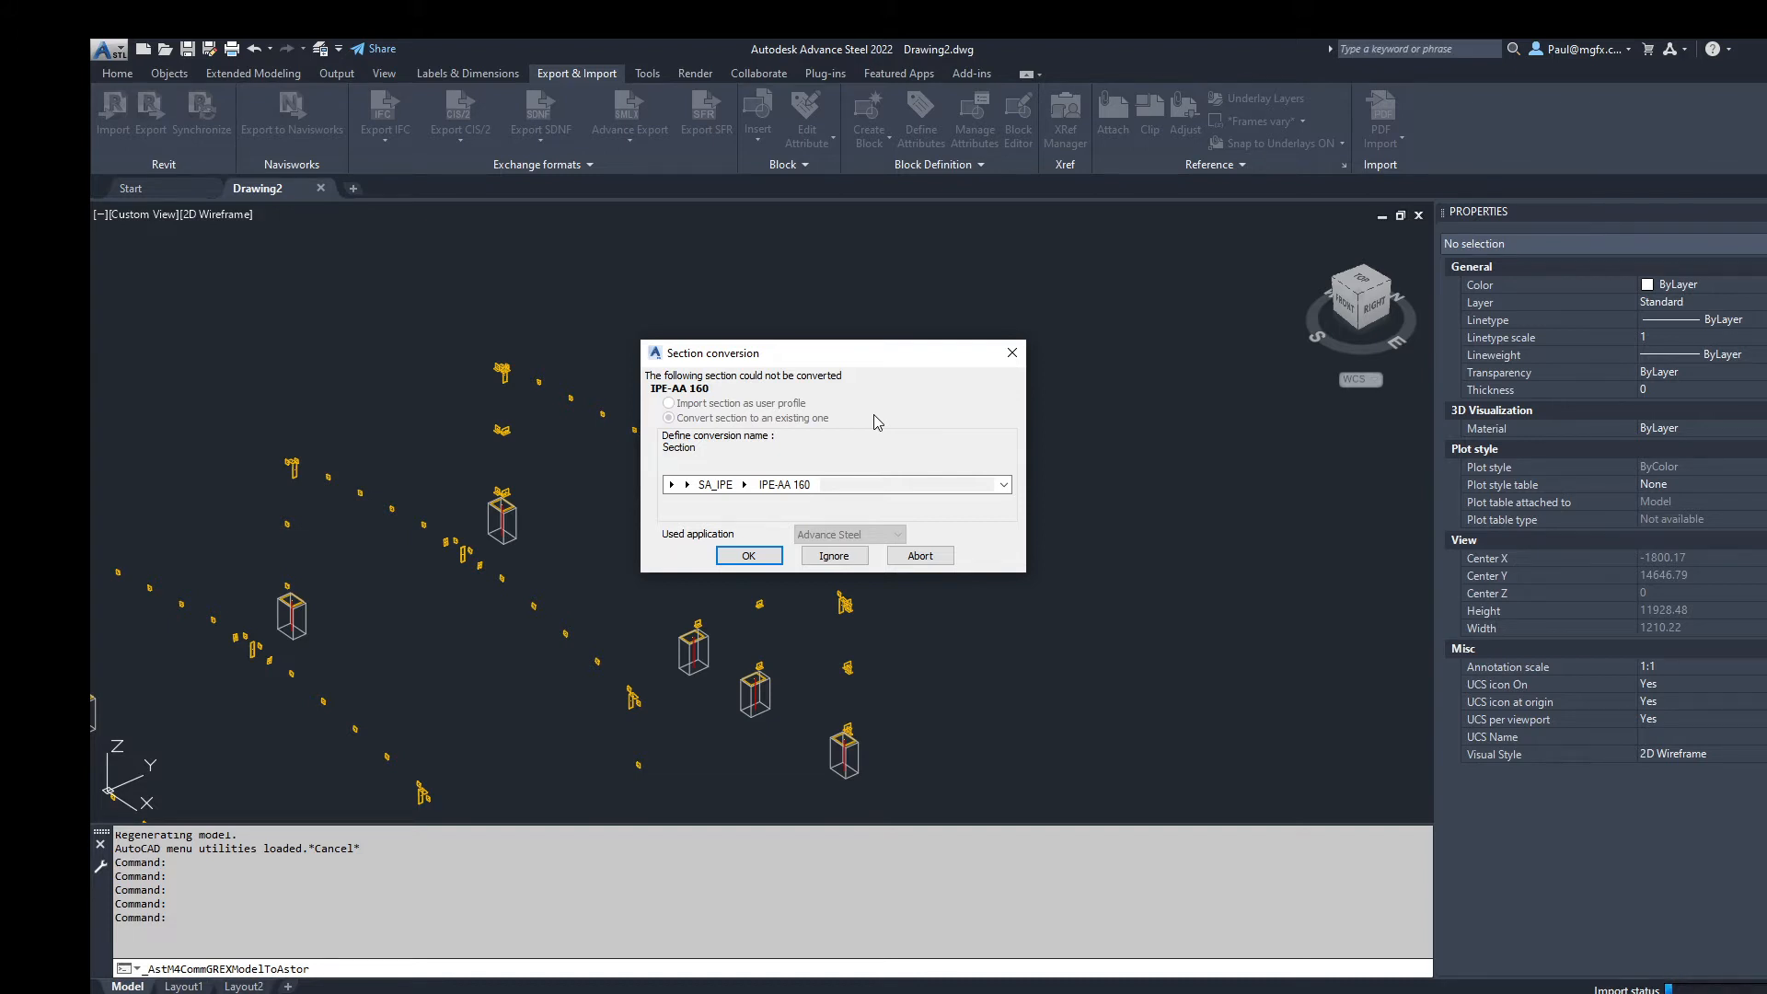
# Step: Review GTCMapping.mdf and its log file in the Advance Steel 2022\INT\Steel\Data folder, and return to the section conversion
pyautogui.click(579, 993)
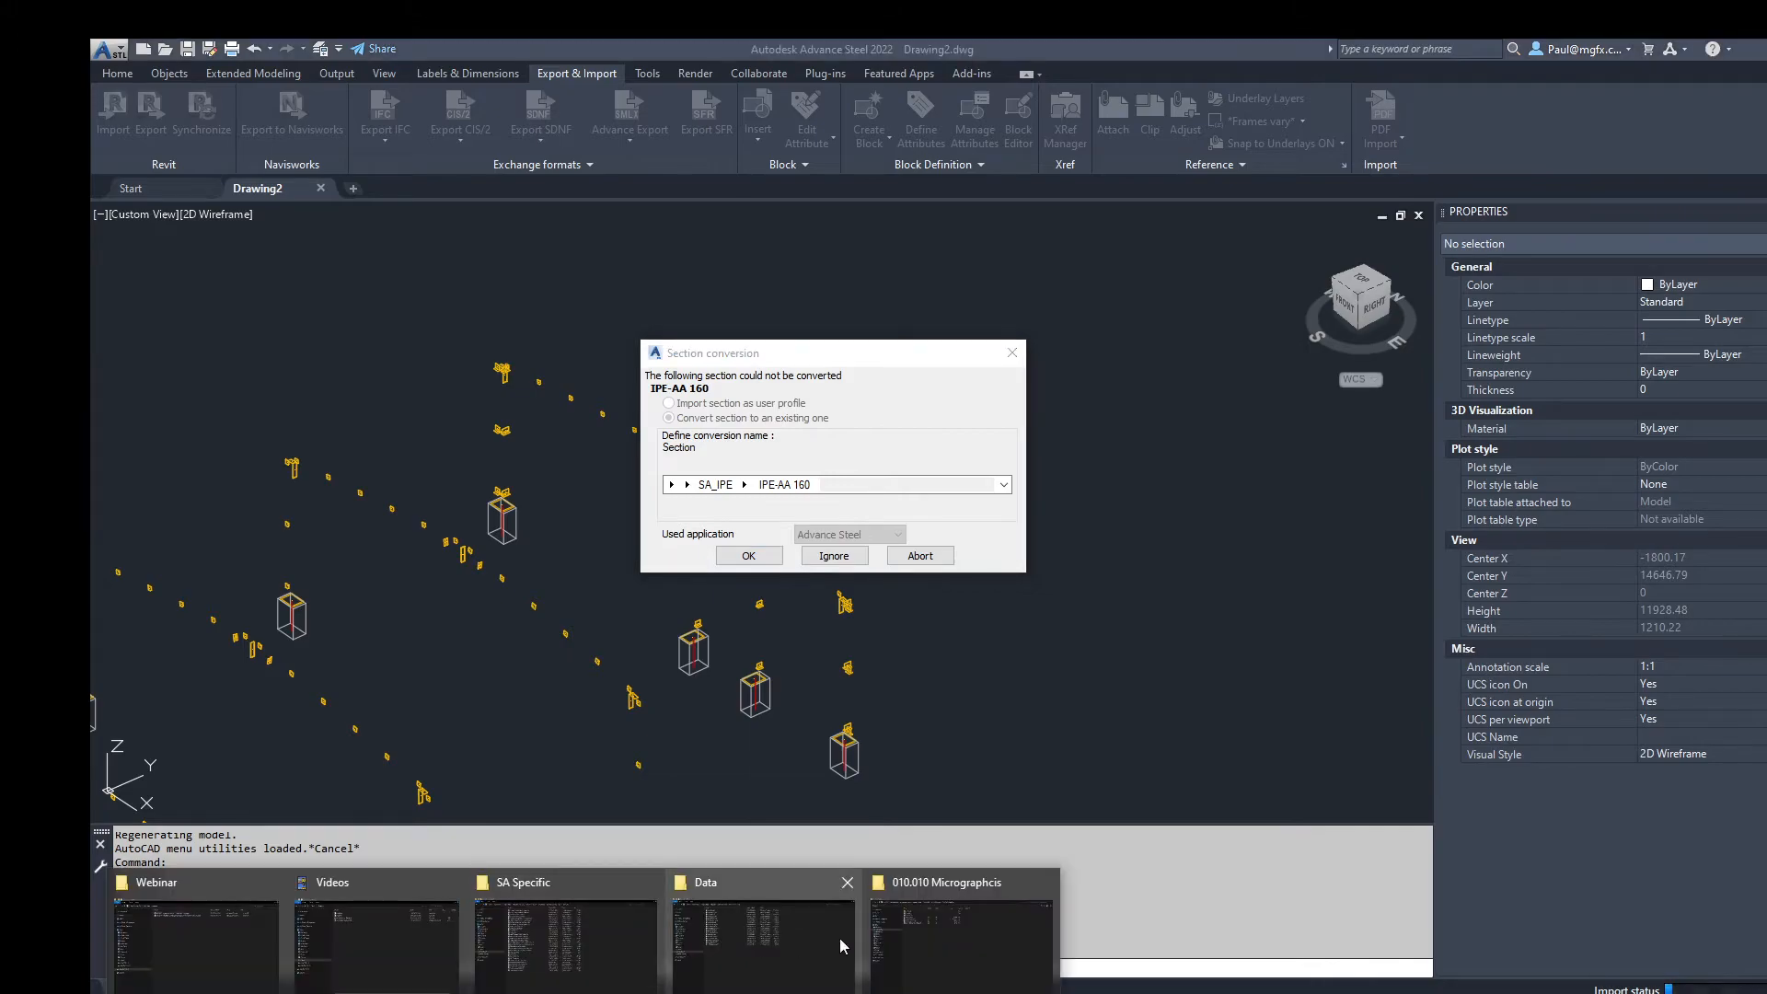
pyautogui.click(780, 931)
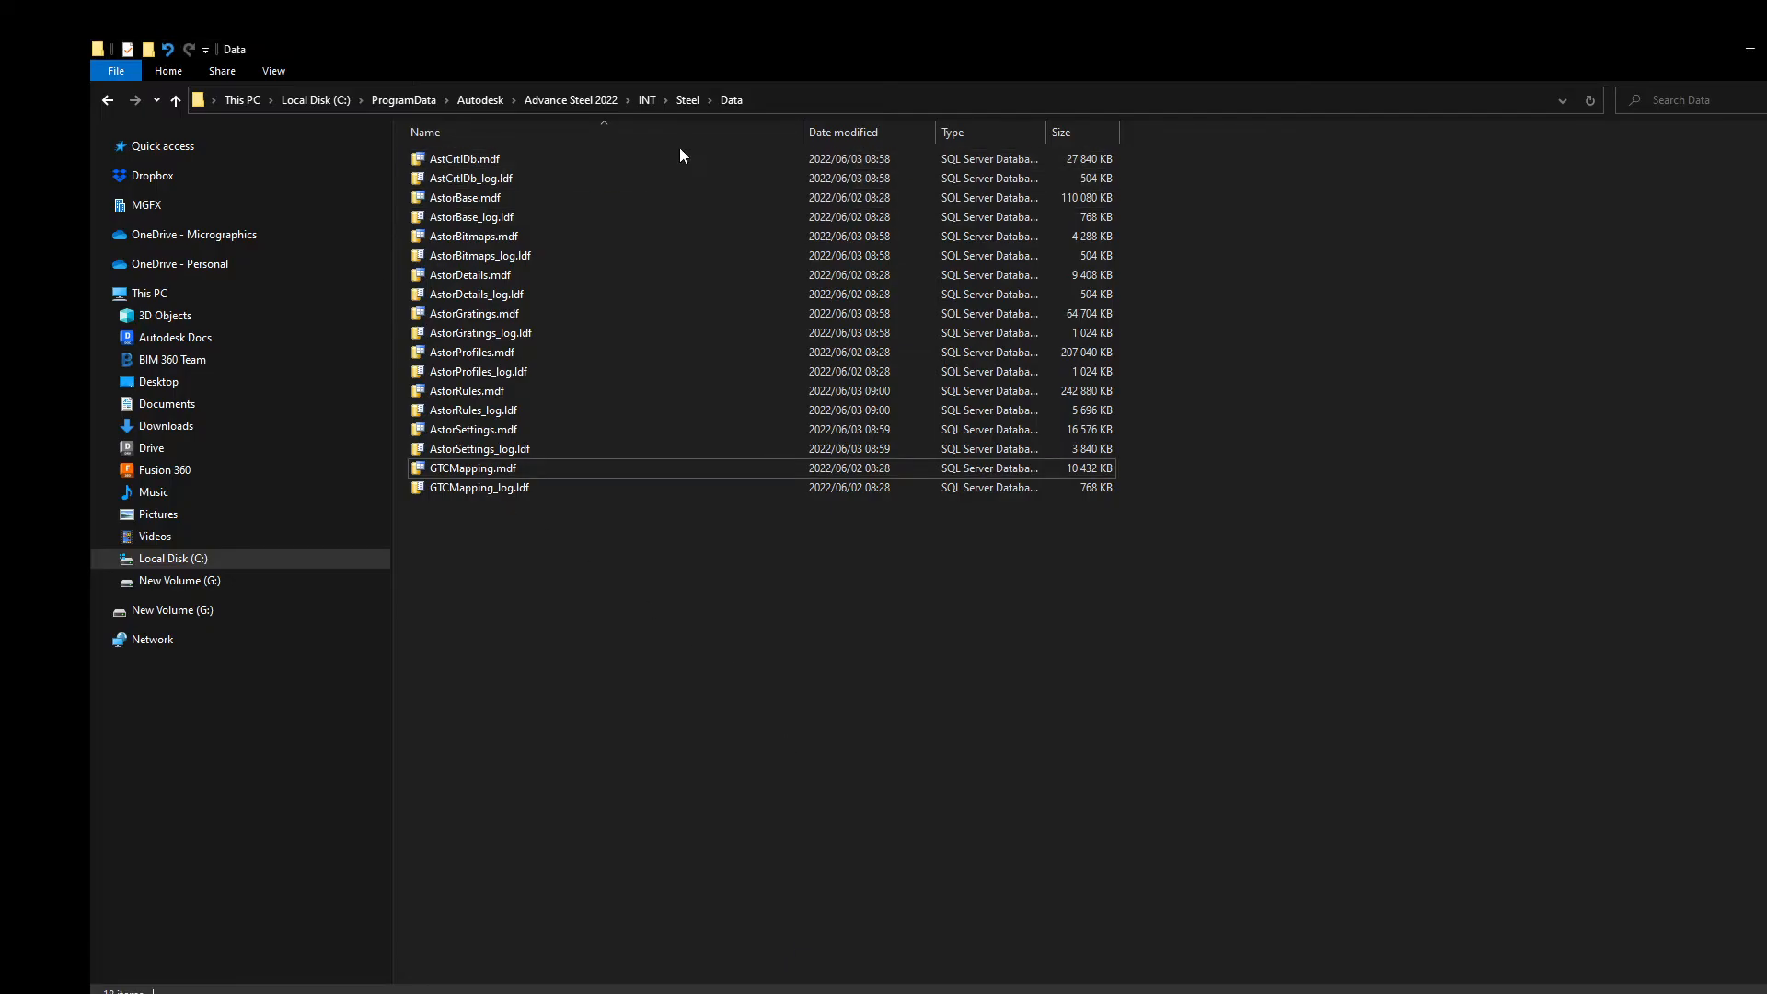
pyautogui.click(499, 470)
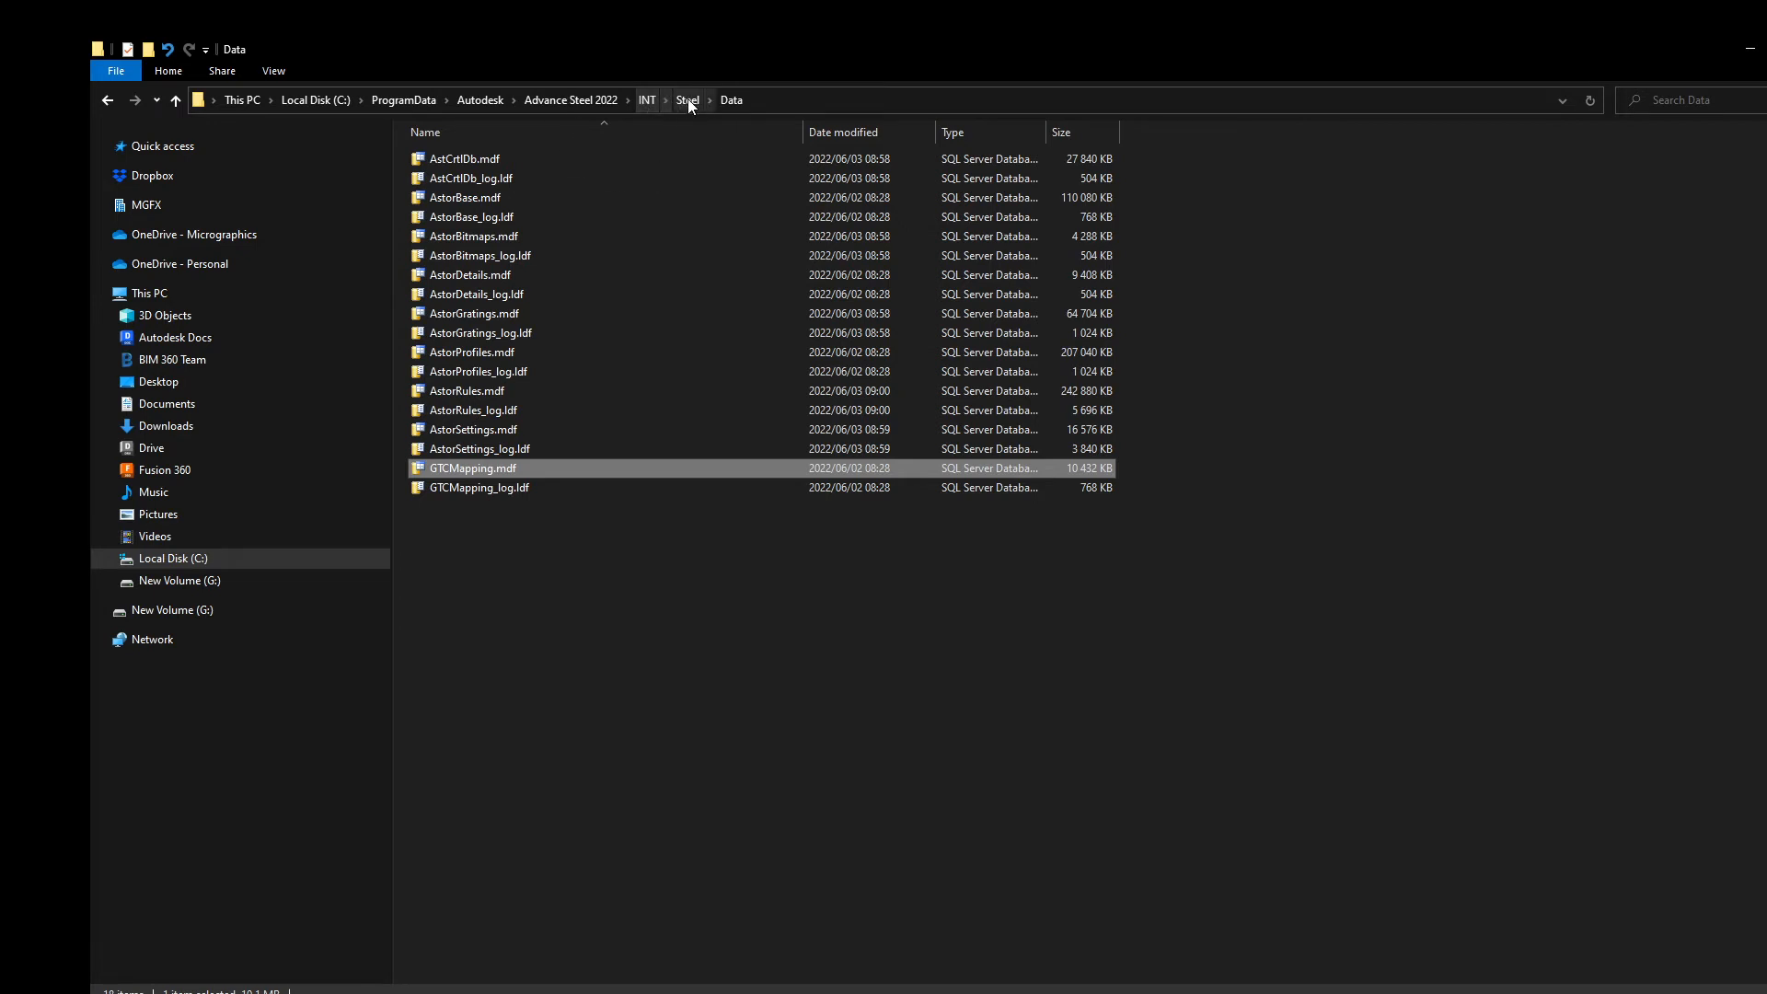
pyautogui.keyDown('shift'); pyautogui.click(465, 488); pyautogui.keyUp('shift')
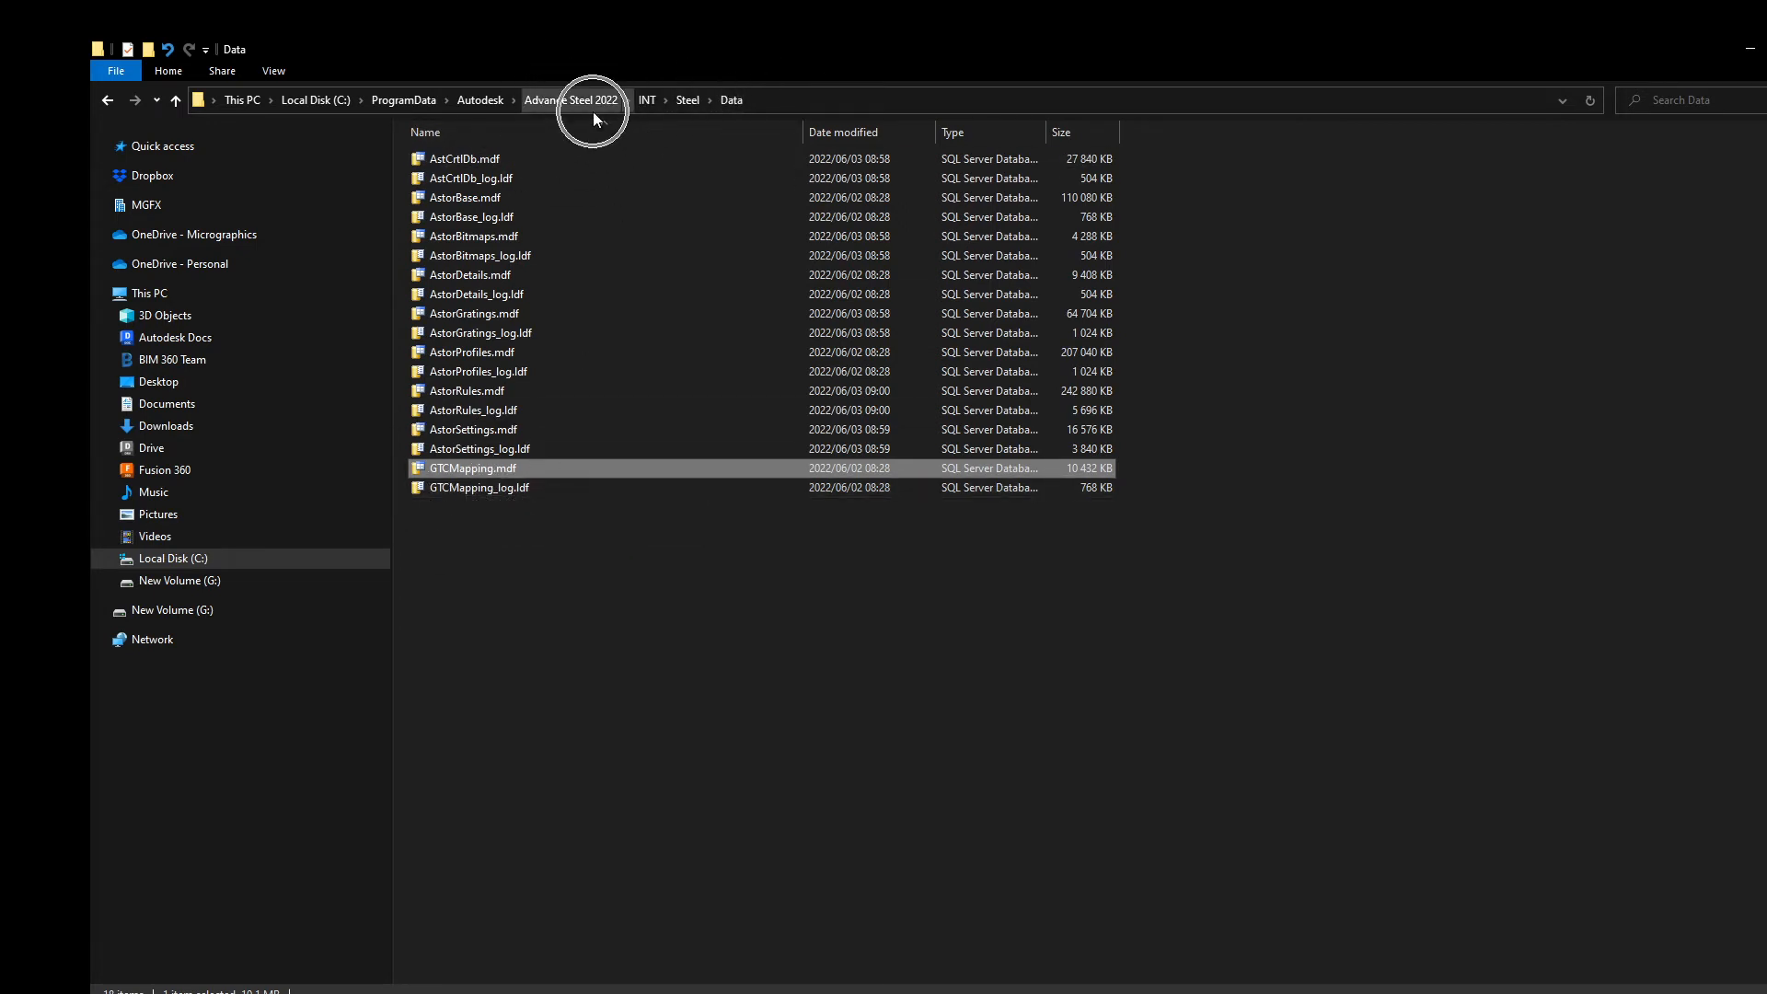
pyautogui.click(1755, 55)
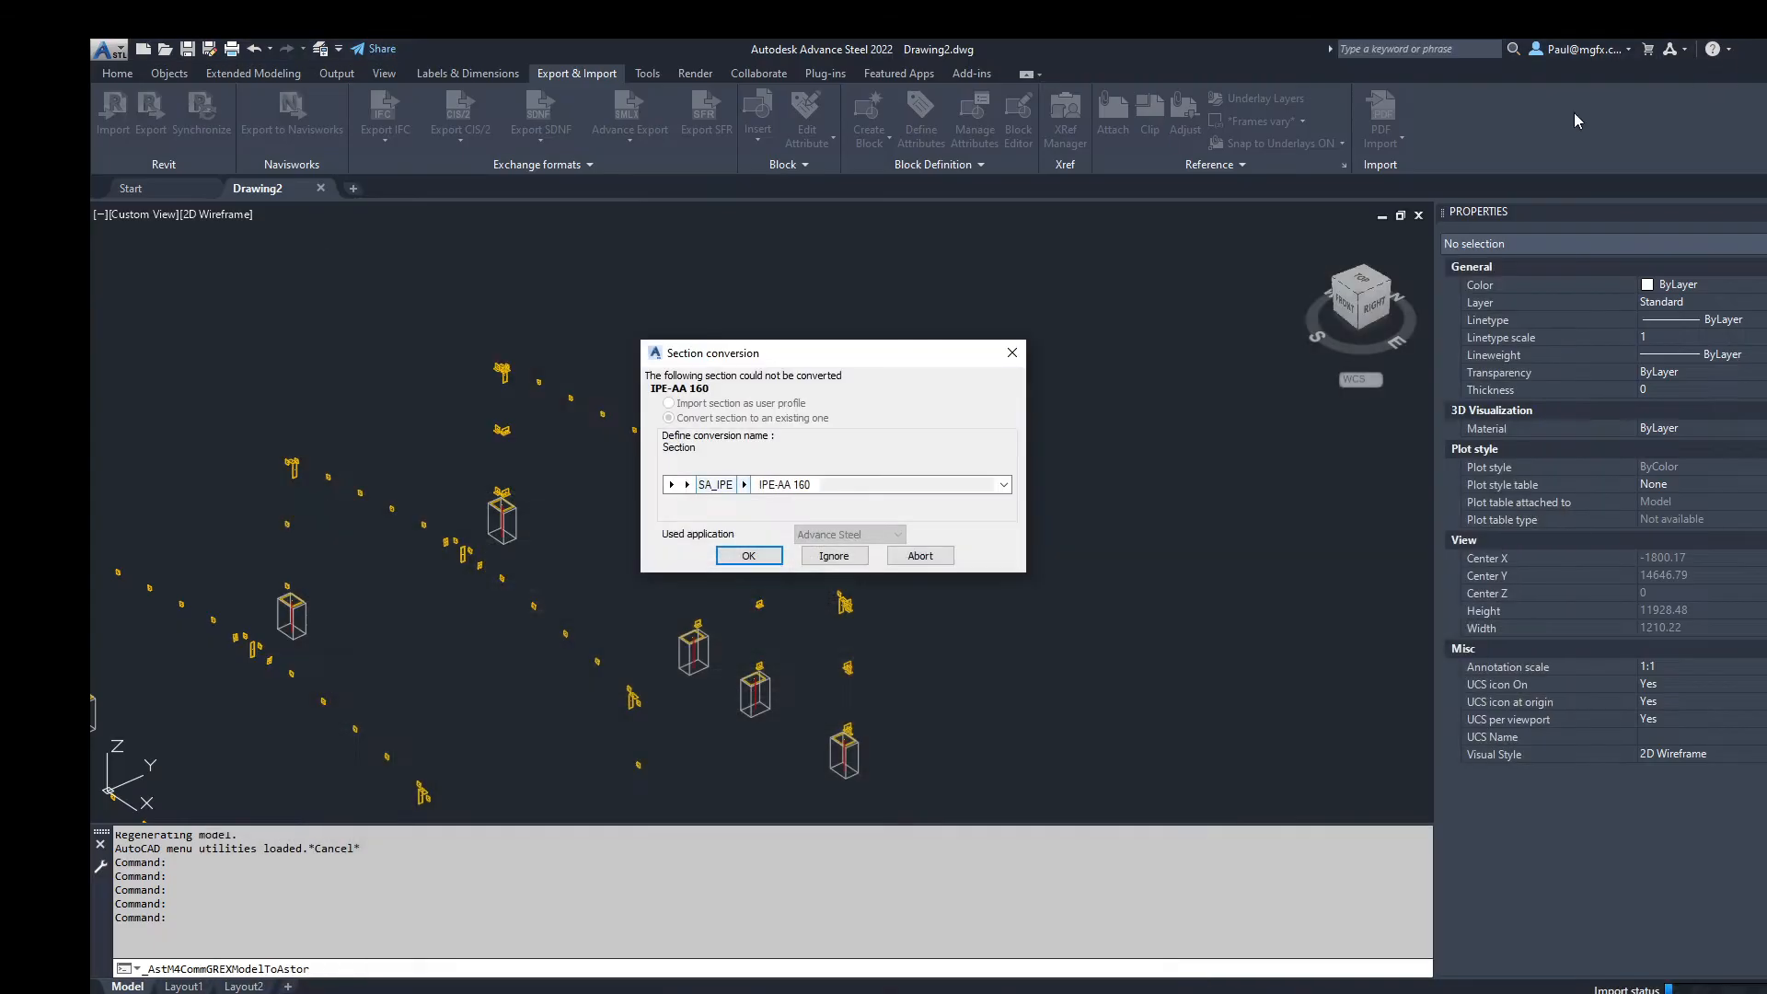
# Step: Confirm the IPE-AA 160 conversion and convert the unmatched IPE 160 section to IPE 160 from the SA_IPE standard
pyautogui.click(749, 557)
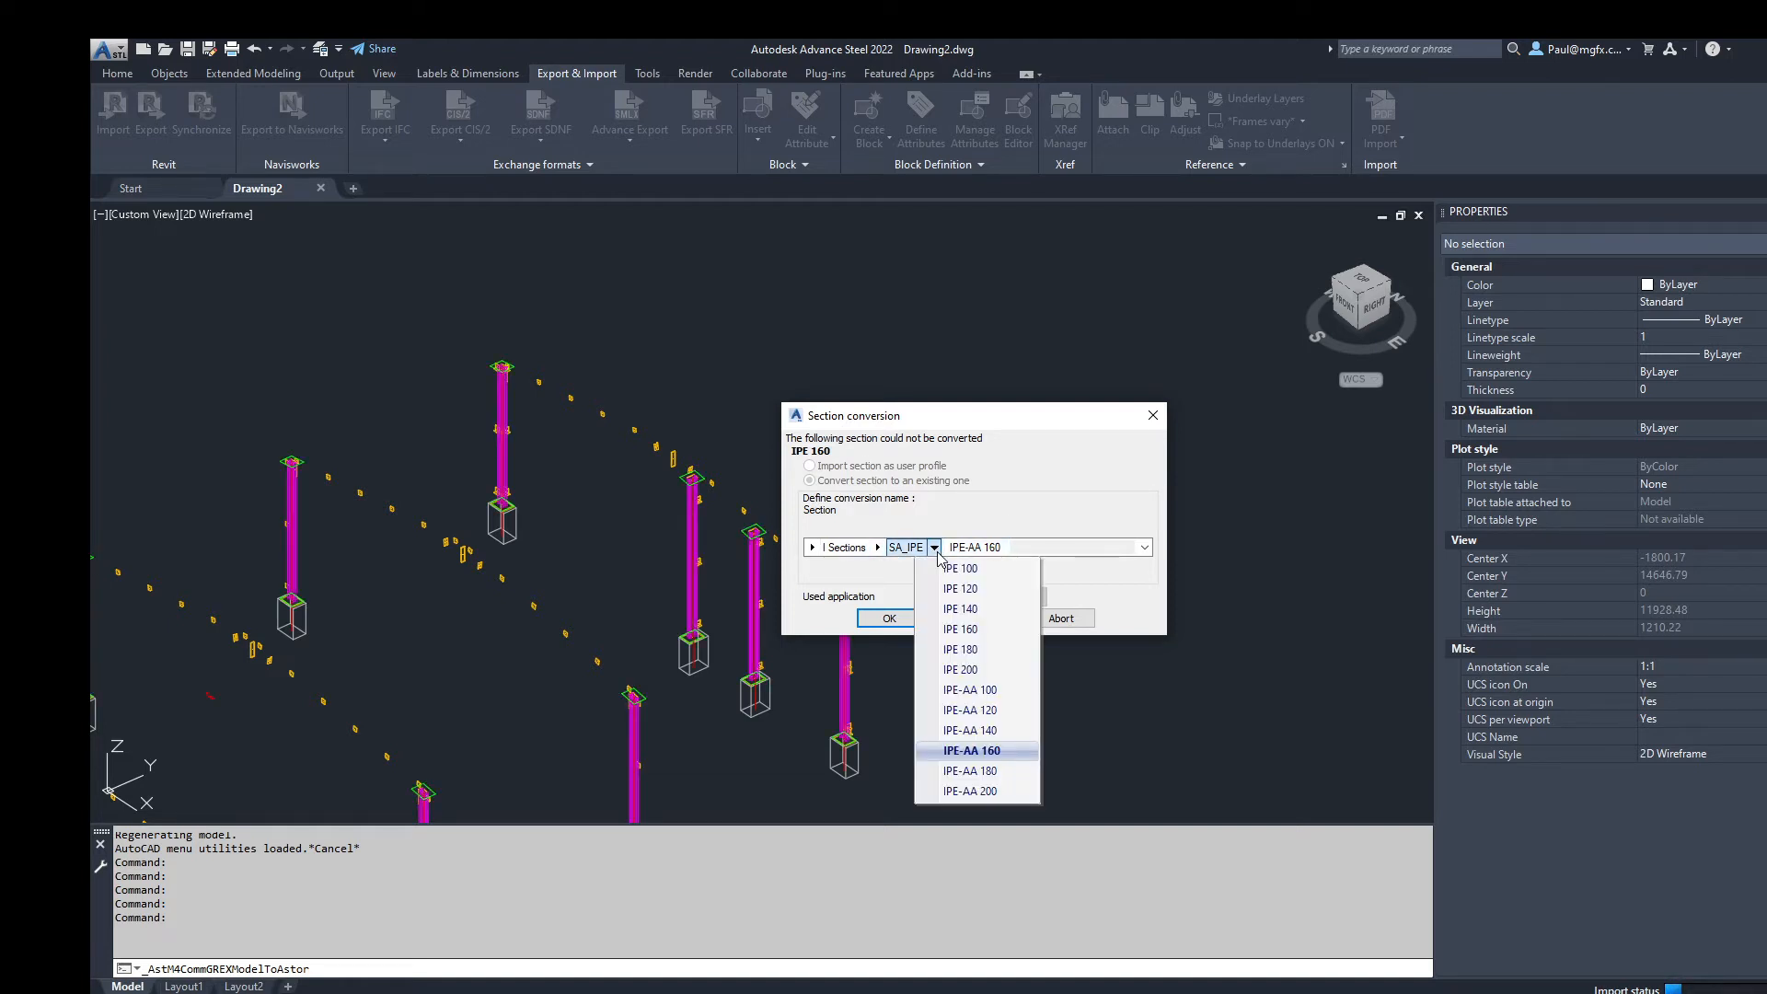
pyautogui.click(960, 628)
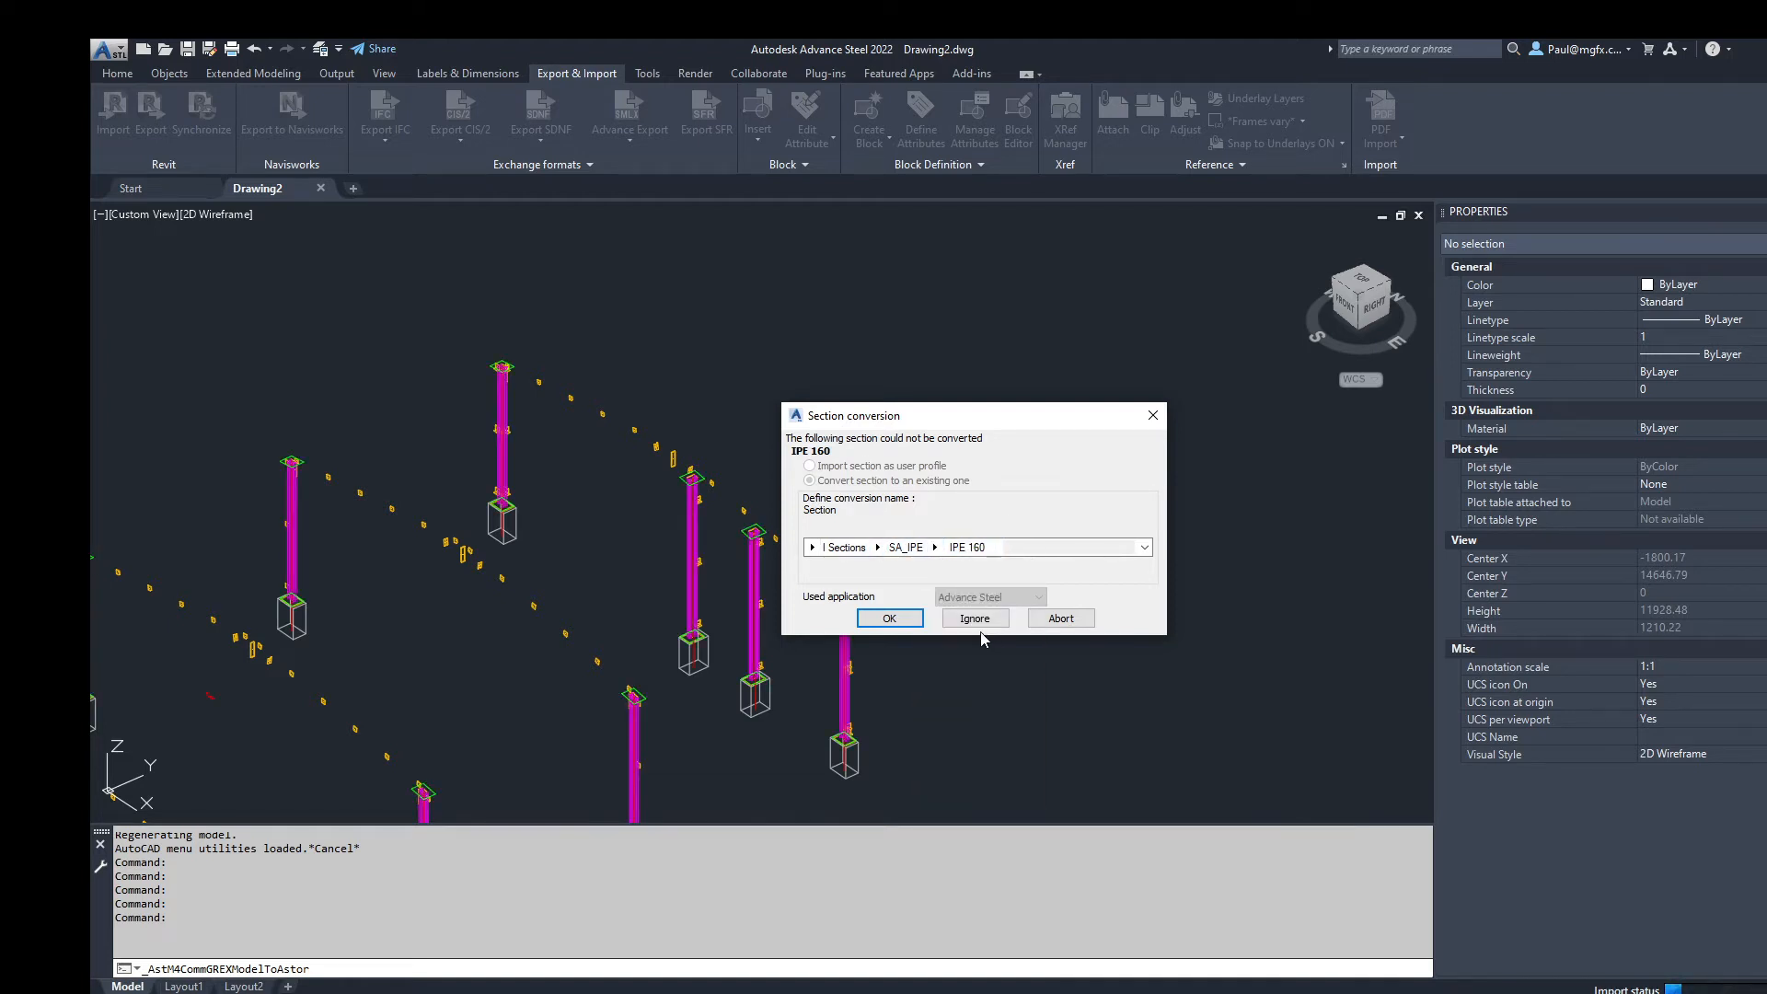
pyautogui.click(887, 618)
# Step: Look through the section categories for a conversion target for LC125X50X20X2.5
pyautogui.click(811, 548)
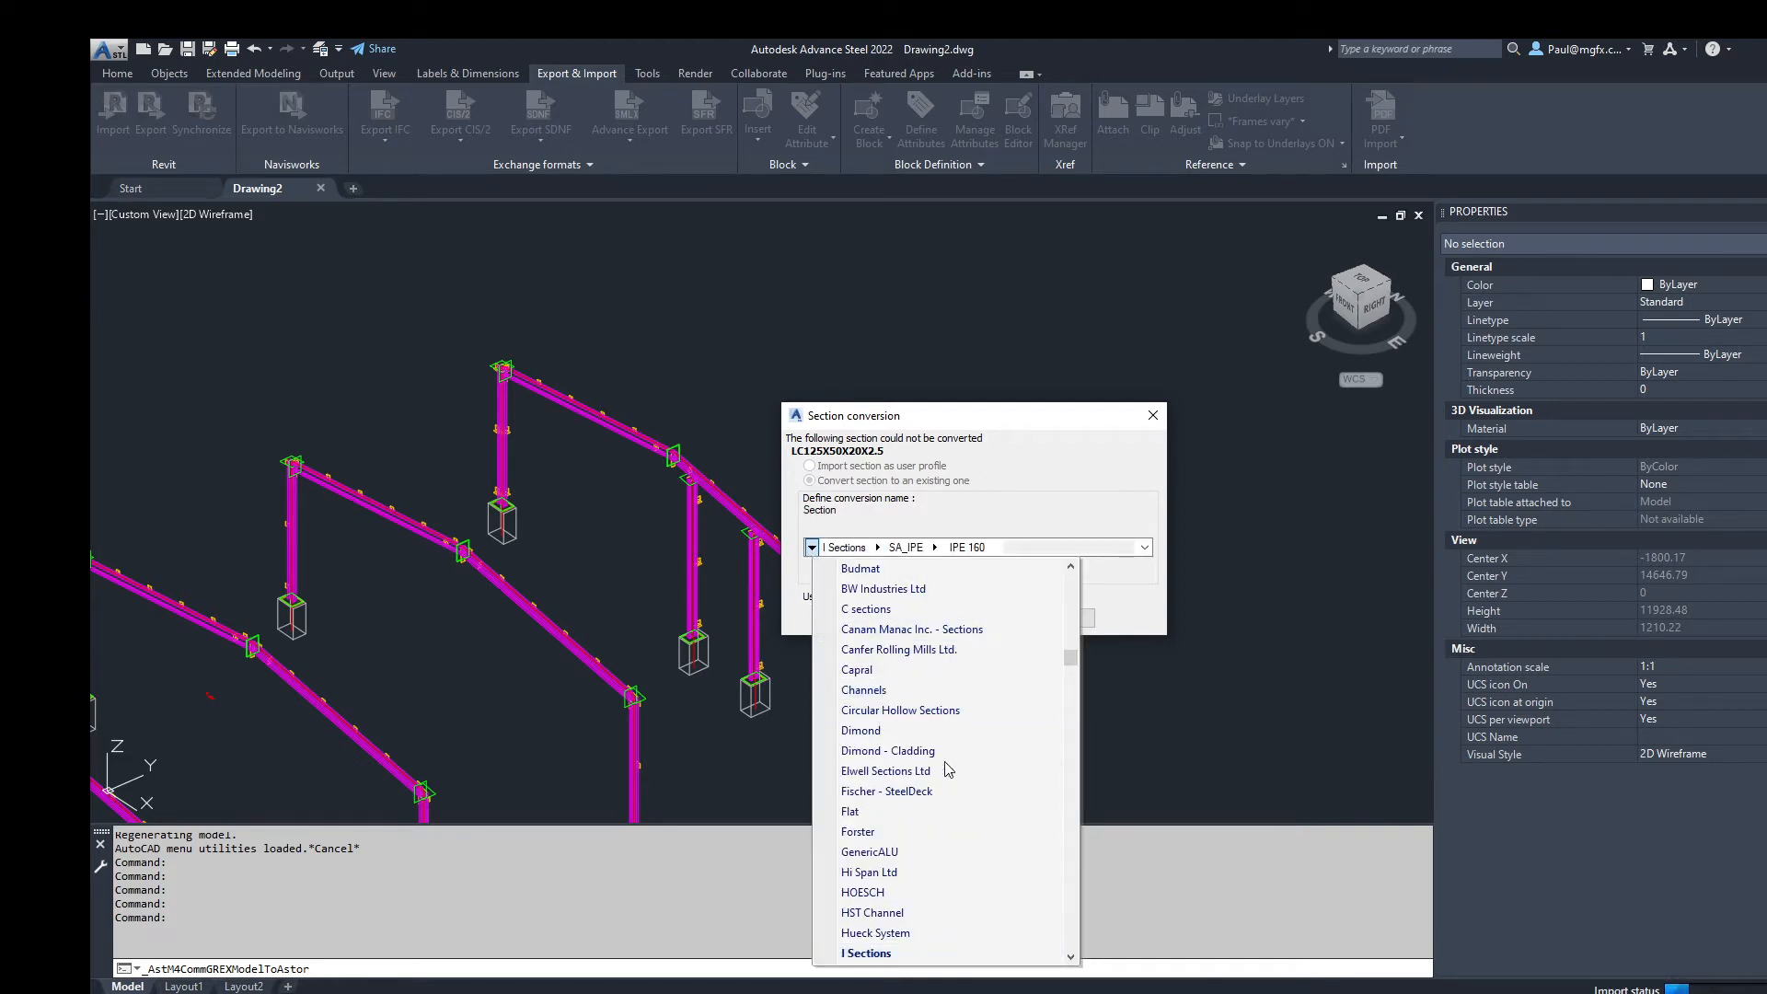
pyautogui.scroll(-6, 953, 778)
pyautogui.scroll(-6, 957, 780)
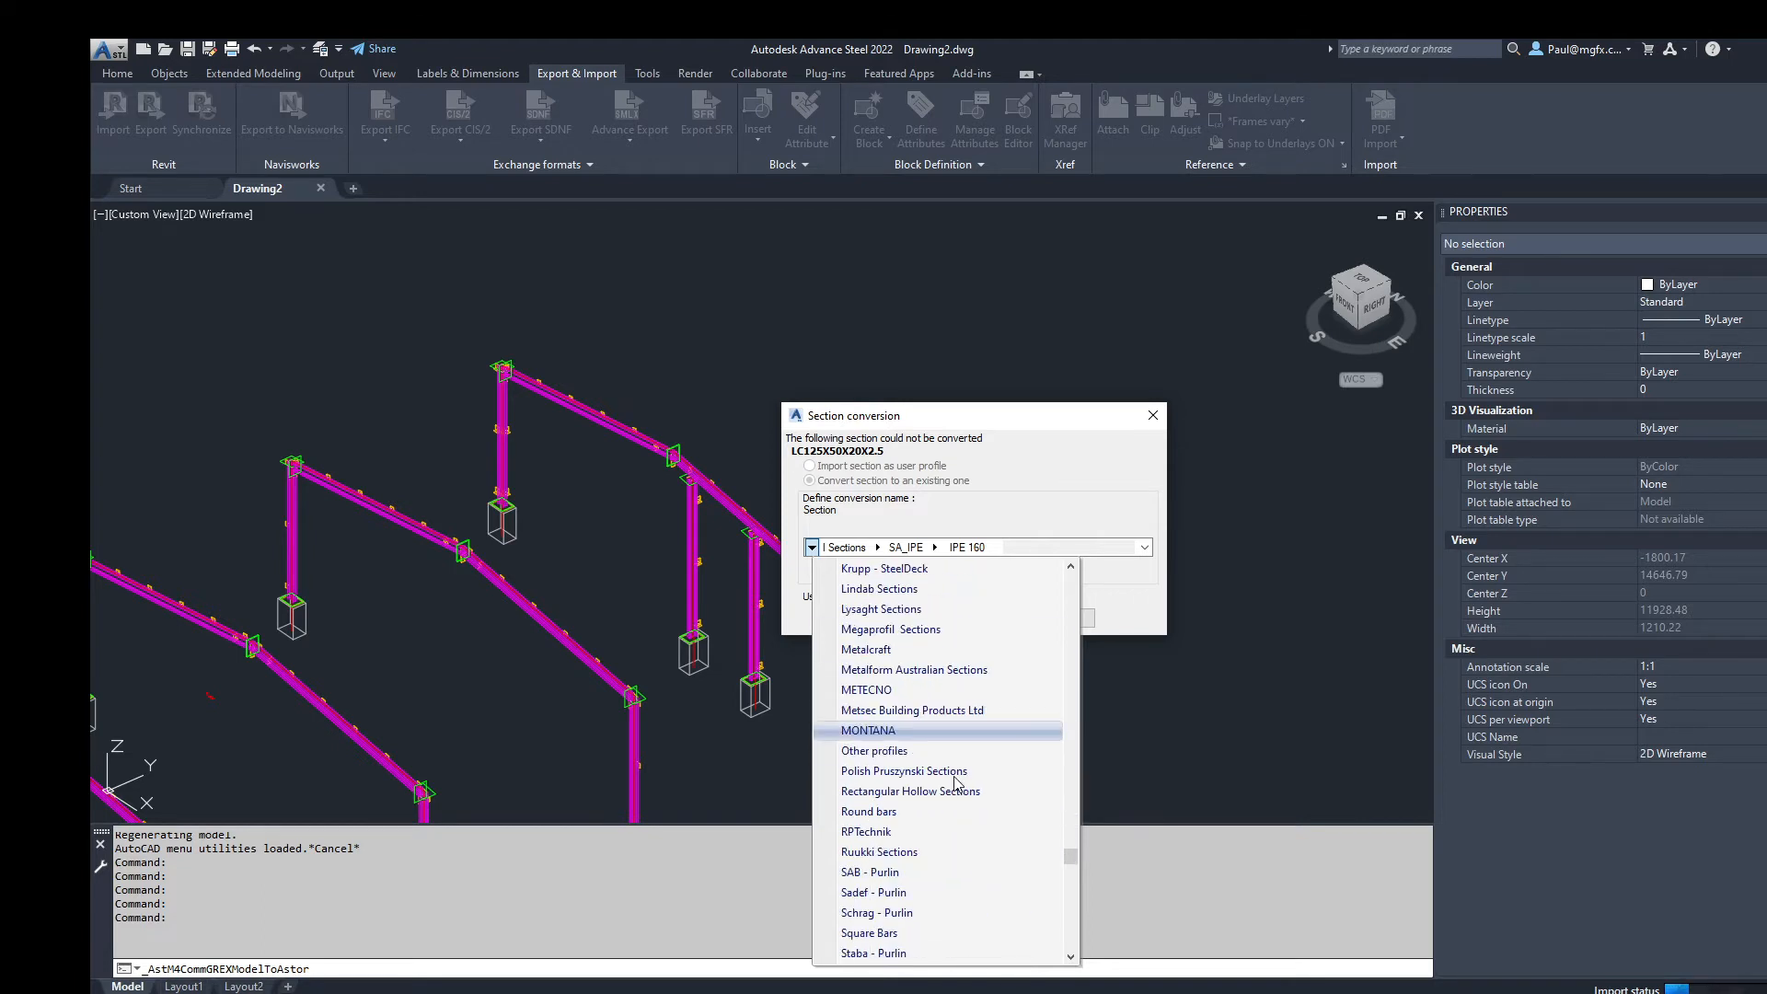
# Step: Choose Channels as the replacement section category for the unconverted LC125X50X20X2.5 section
pyautogui.scroll(10, 950, 784)
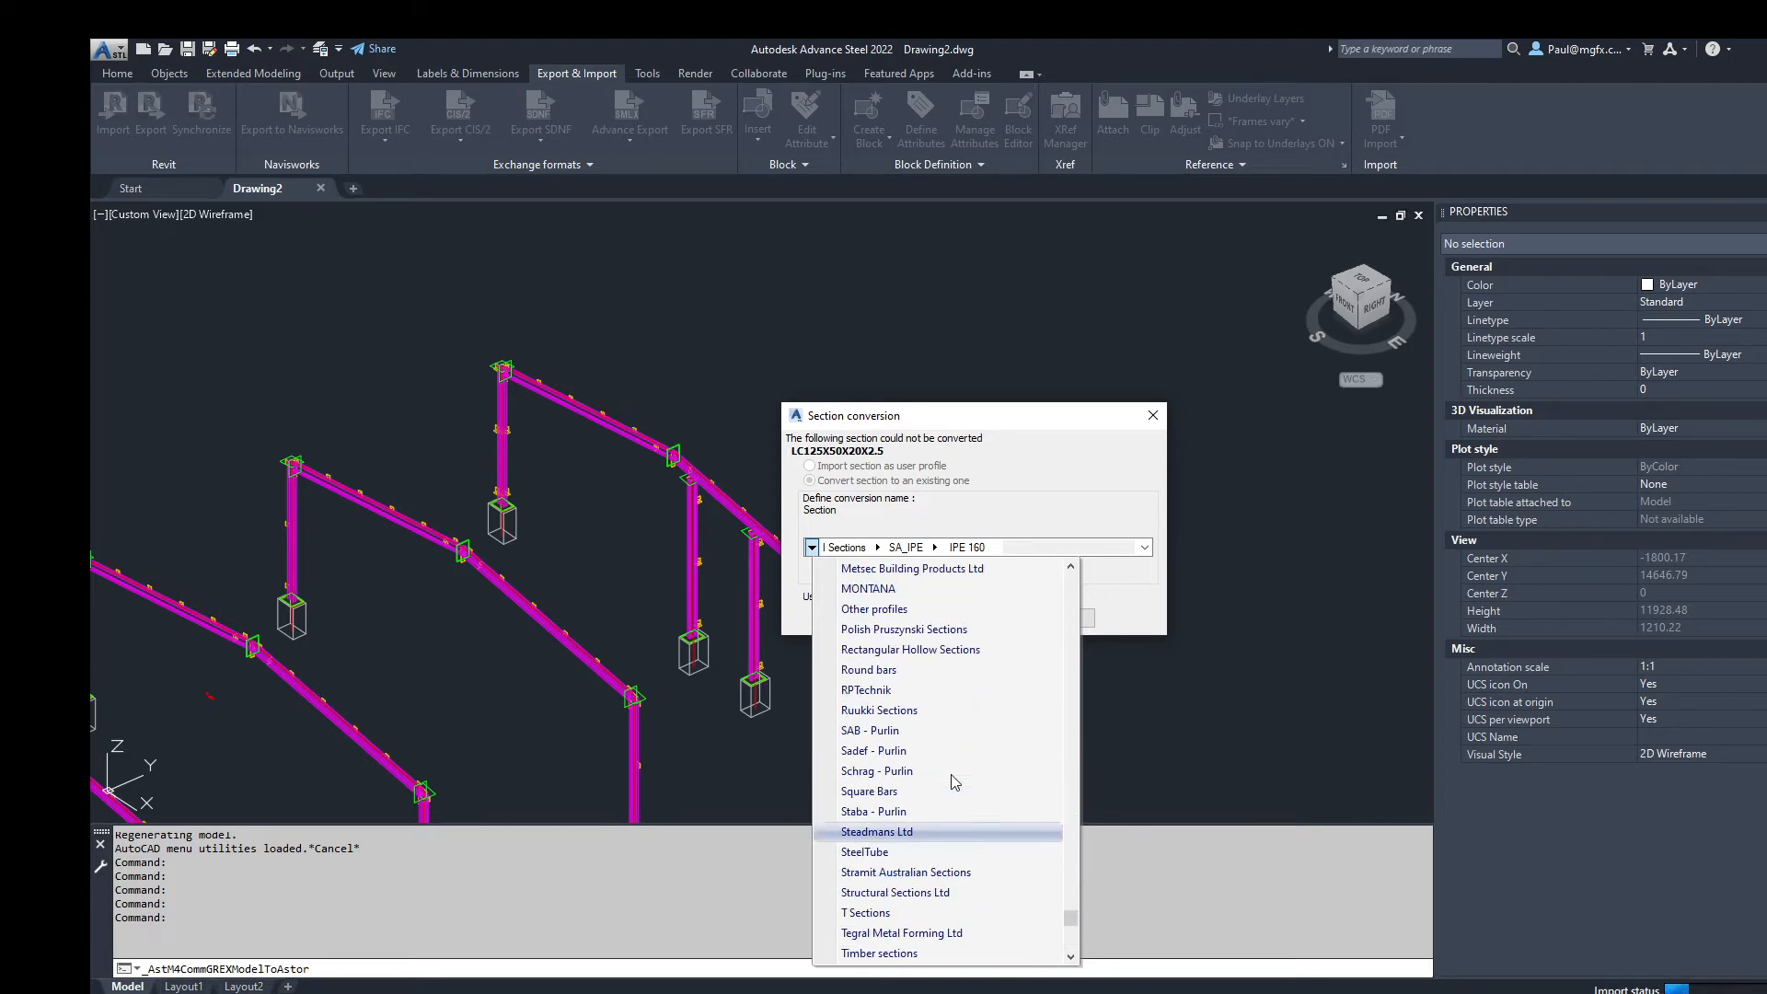
pyautogui.scroll(5, 961, 777)
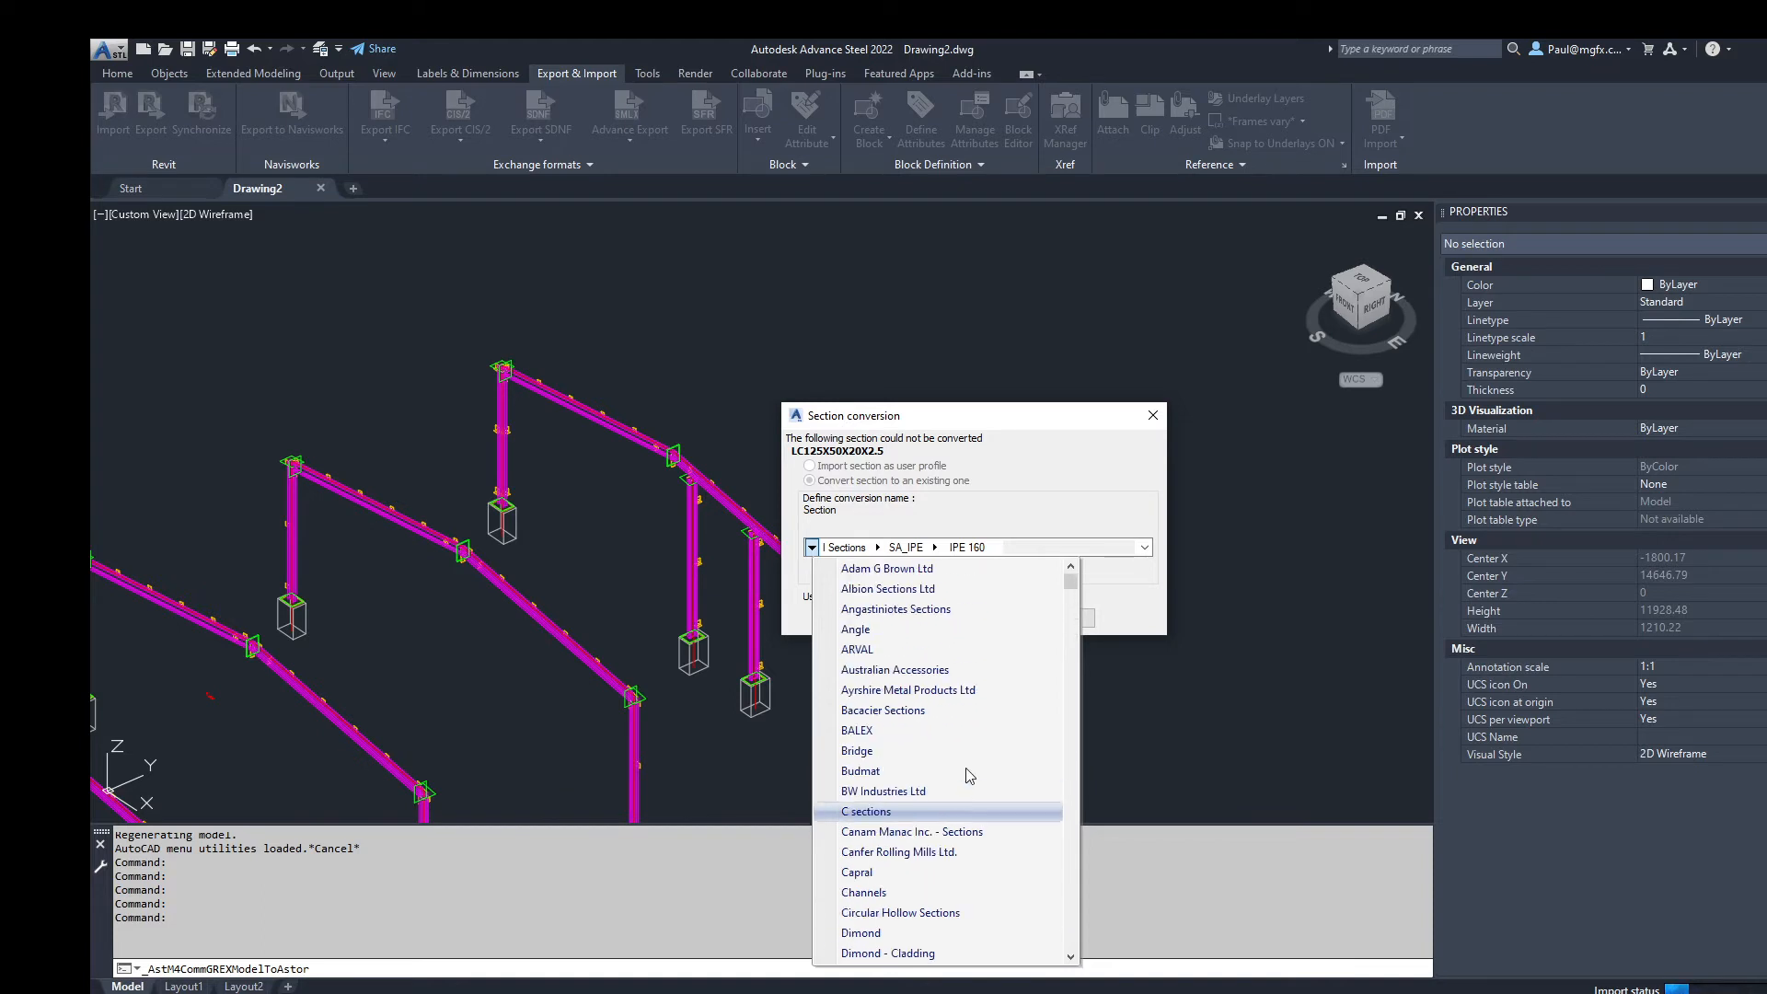
pyautogui.scroll(-3, 962, 768)
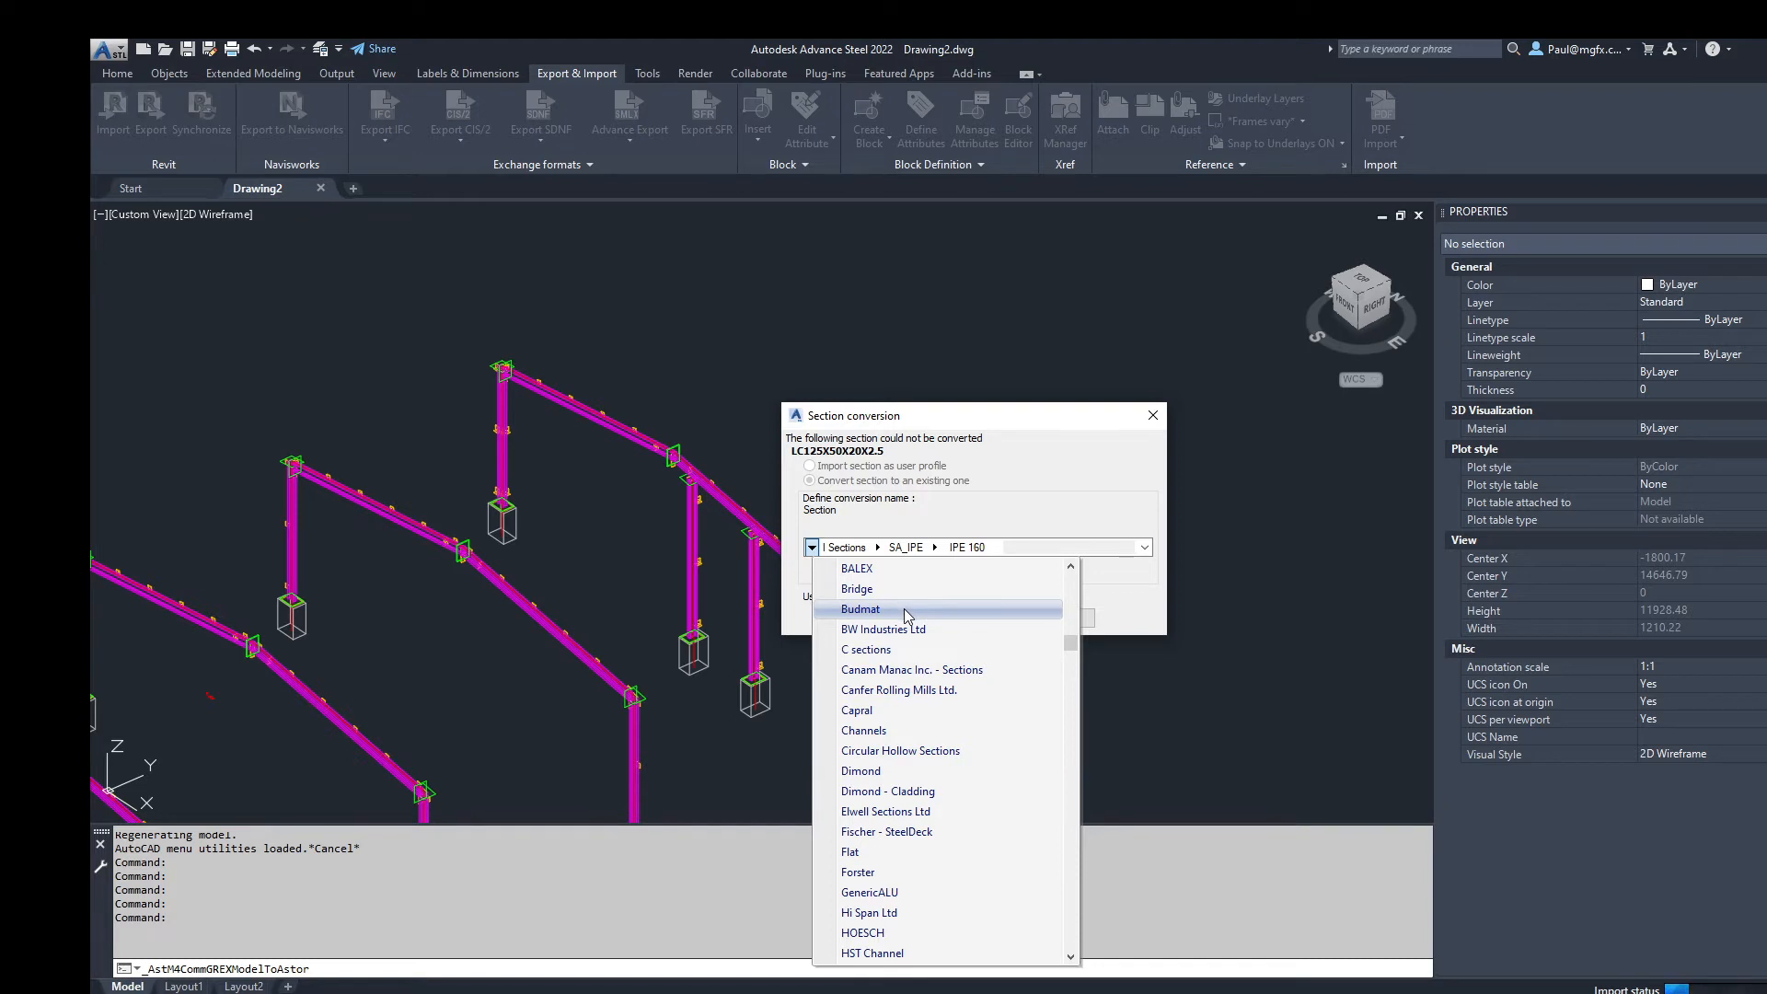
pyautogui.click(882, 733)
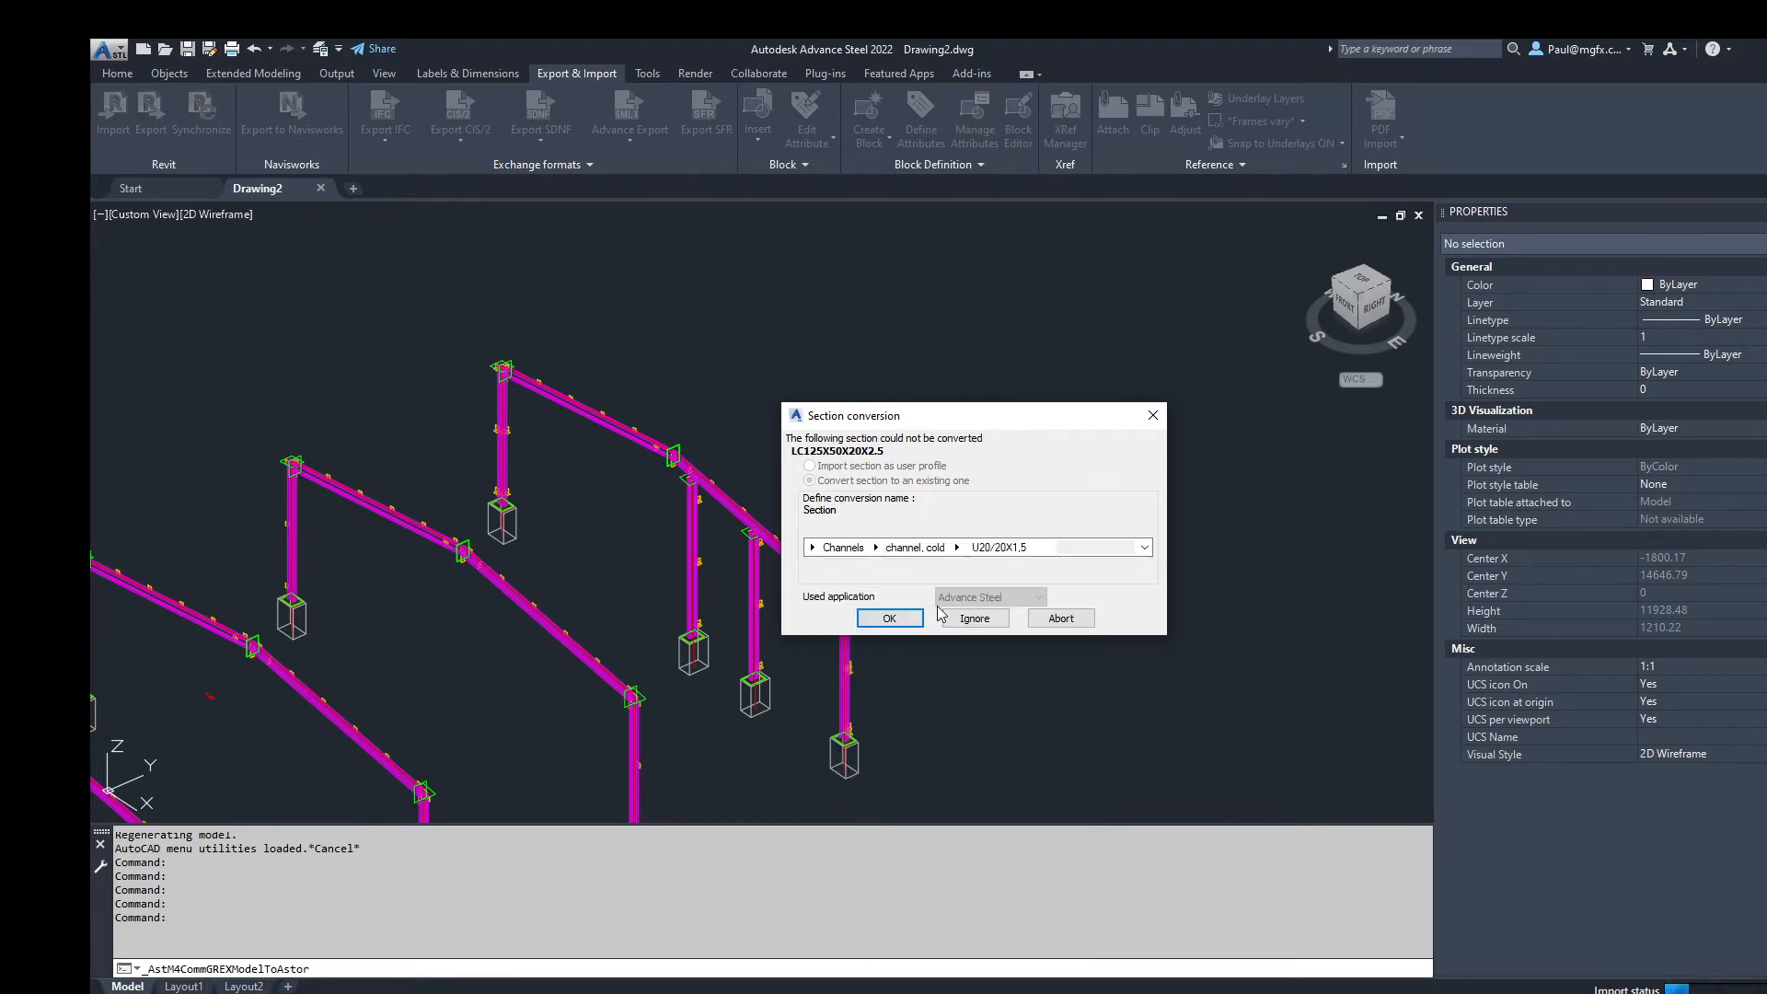
pyautogui.click(875, 549)
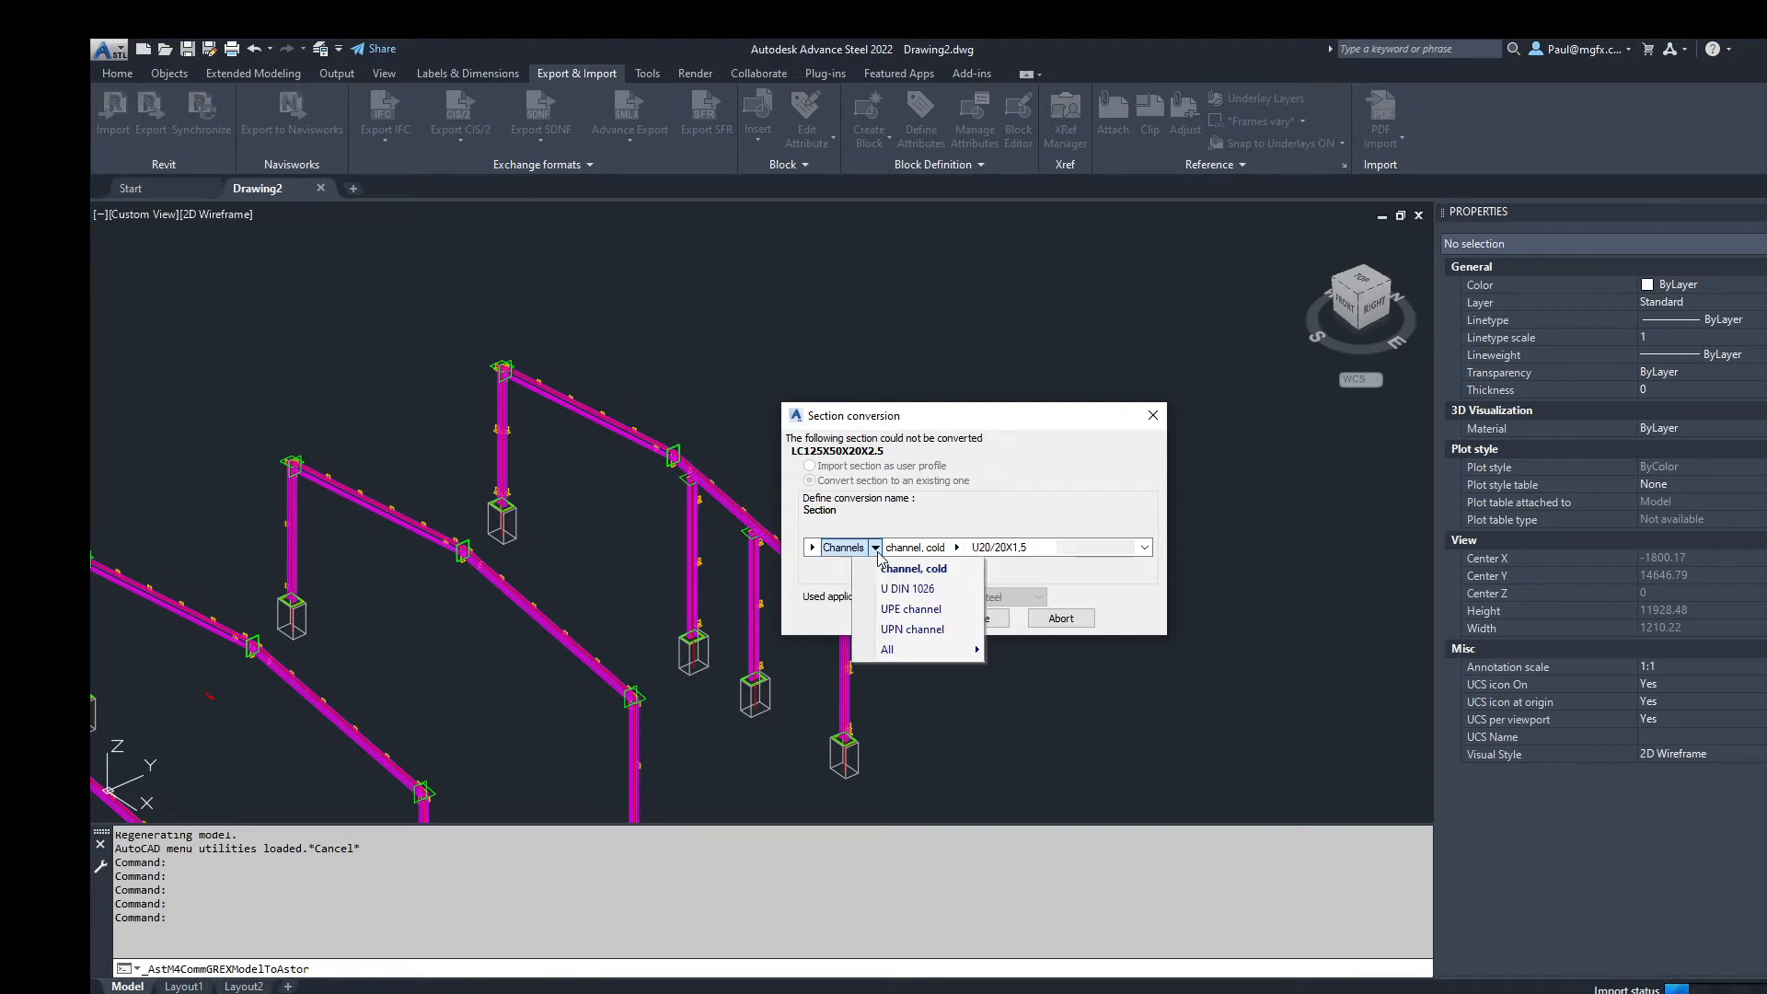
pyautogui.click(914, 568)
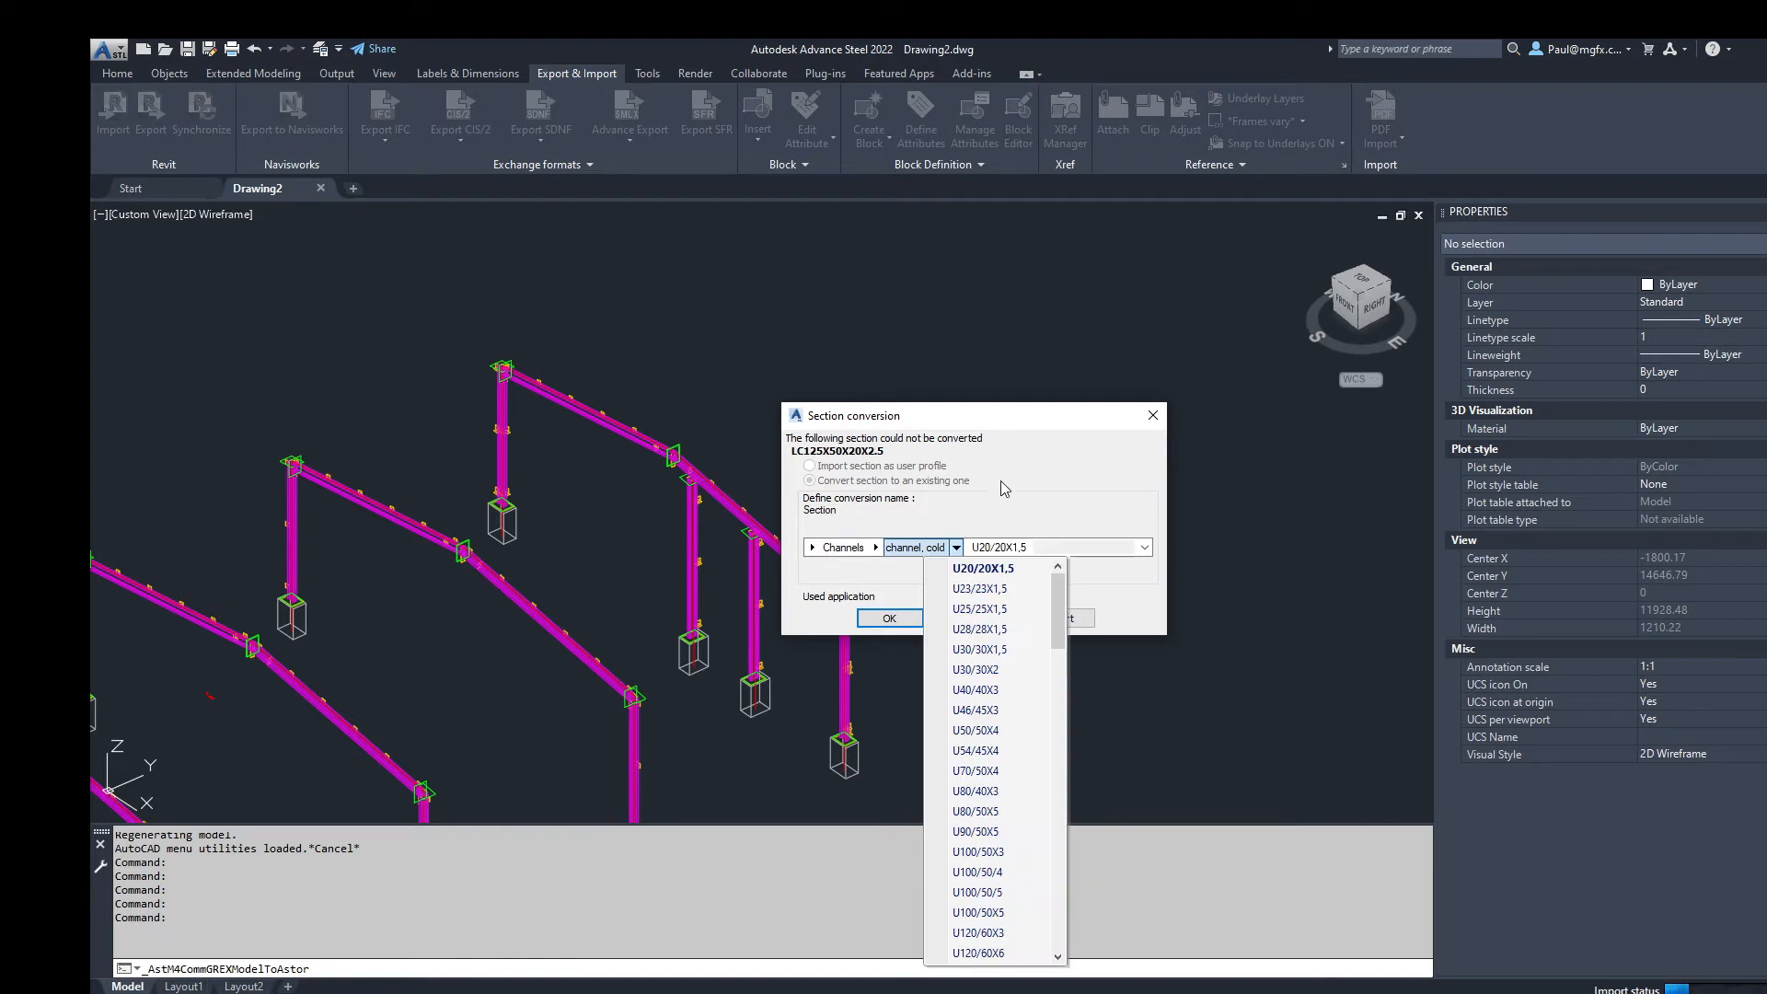
pyautogui.click(954, 548)
pyautogui.click(957, 549)
# Step: Choose SA Parallel Flange Channels from the full list of channel standards for the LC125X50X20X2.5 conversion
pyautogui.click(876, 549)
pyautogui.click(875, 550)
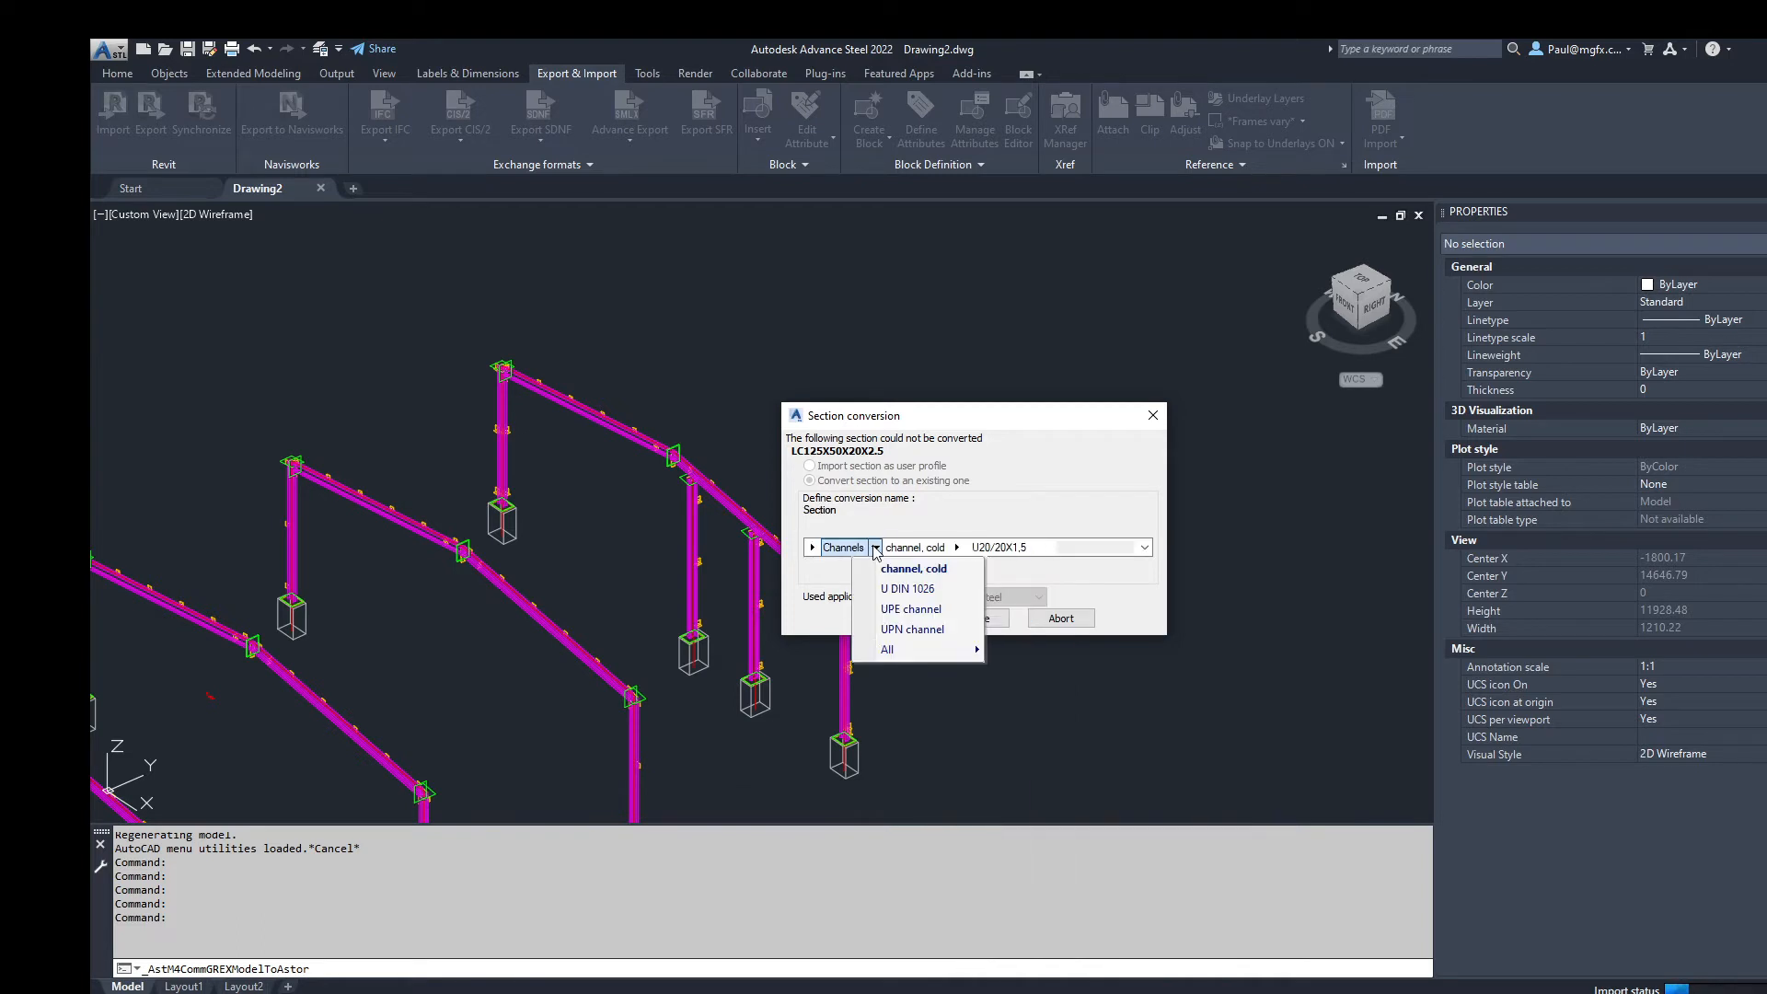
pyautogui.moveTo(914, 653)
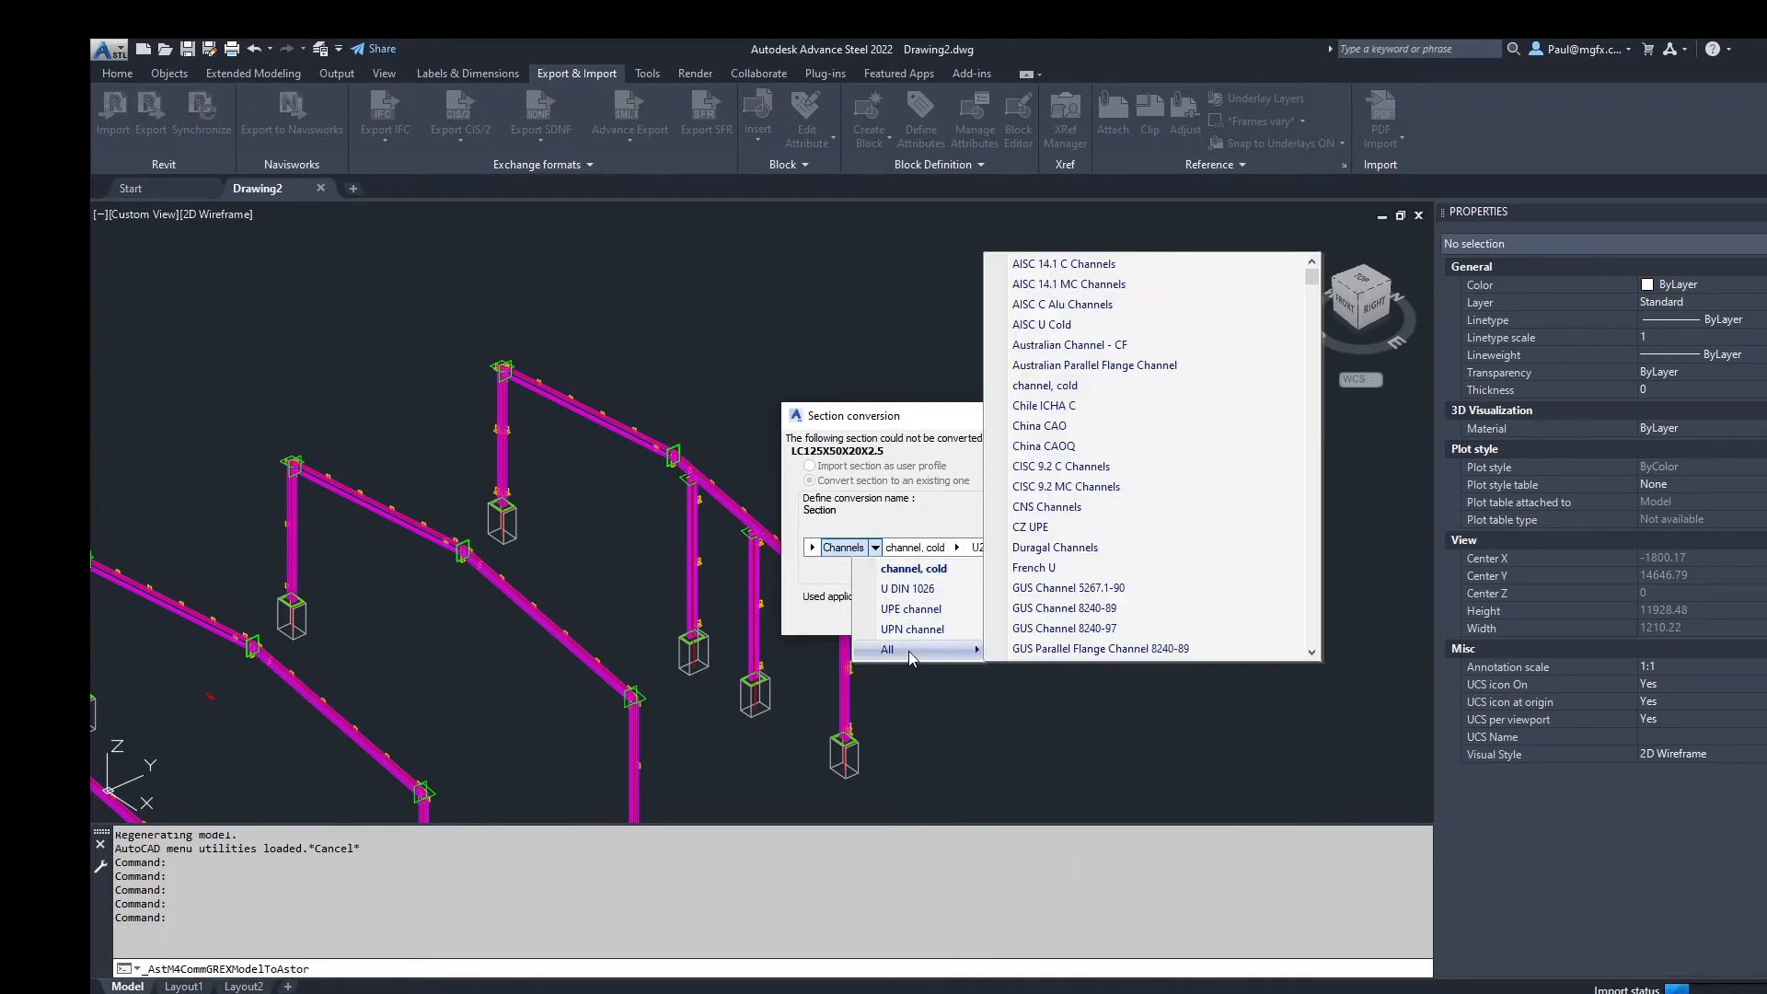
pyautogui.scroll(-5, 1270, 474)
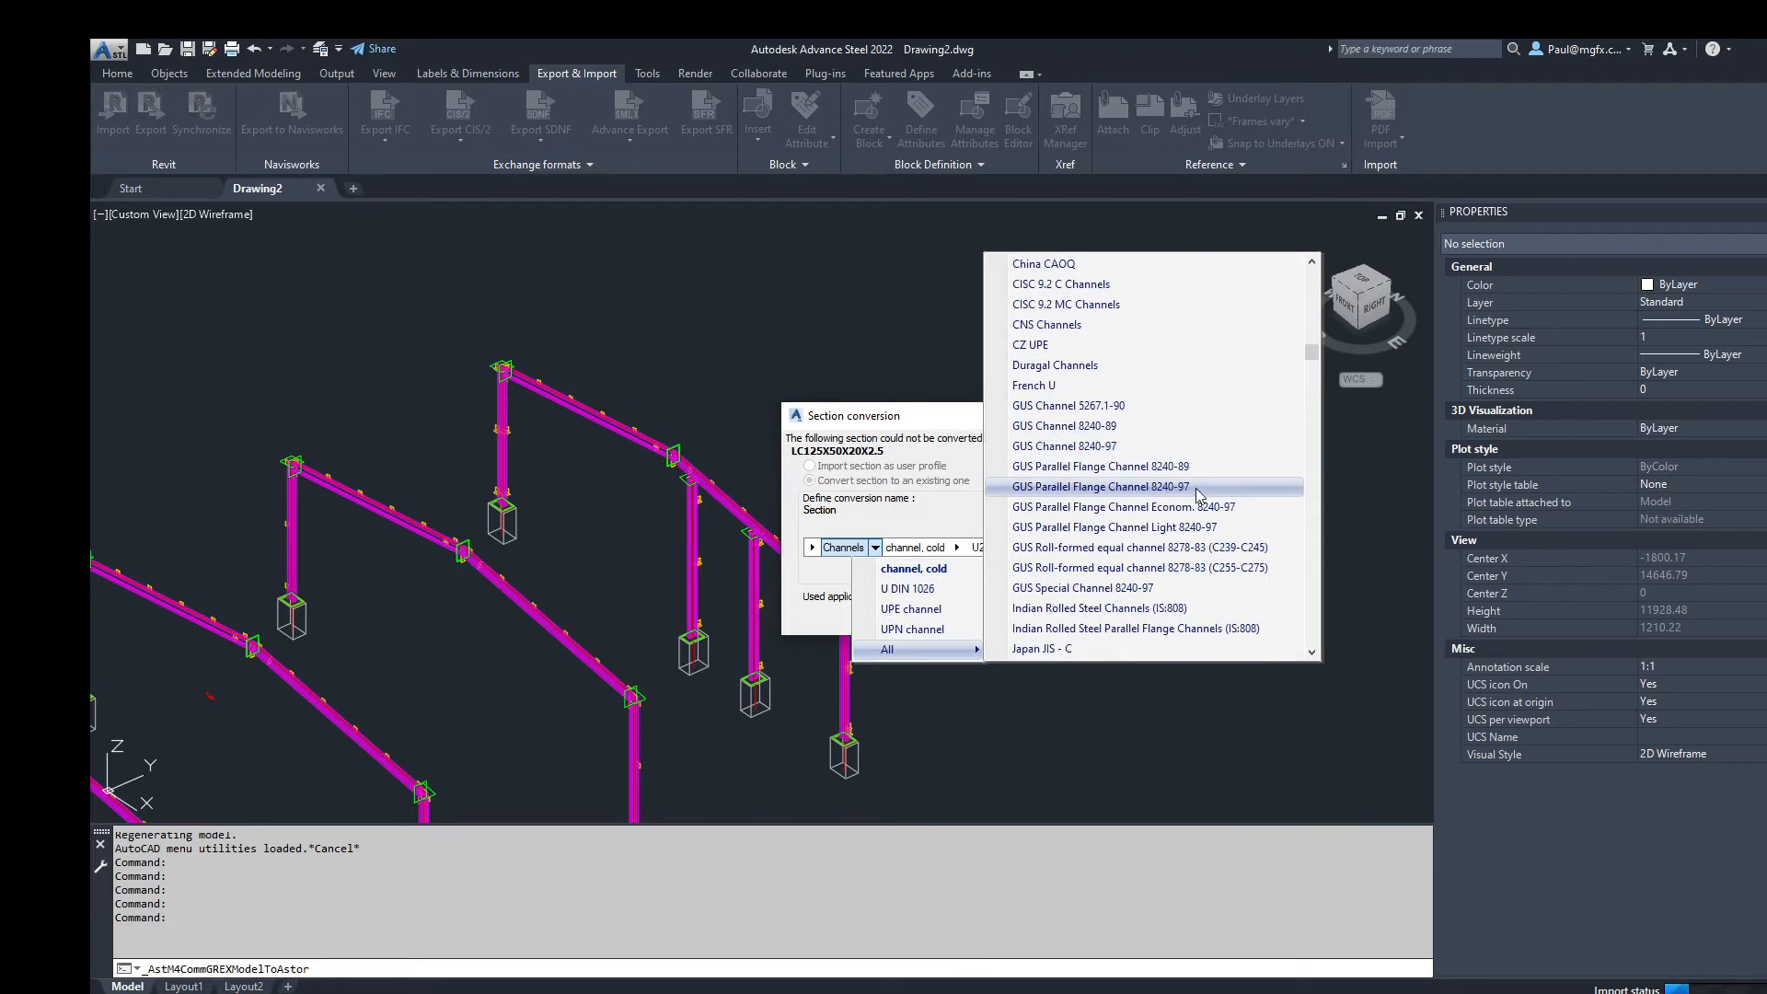
pyautogui.moveTo(1311, 405); pyautogui.dragTo(1312, 477)
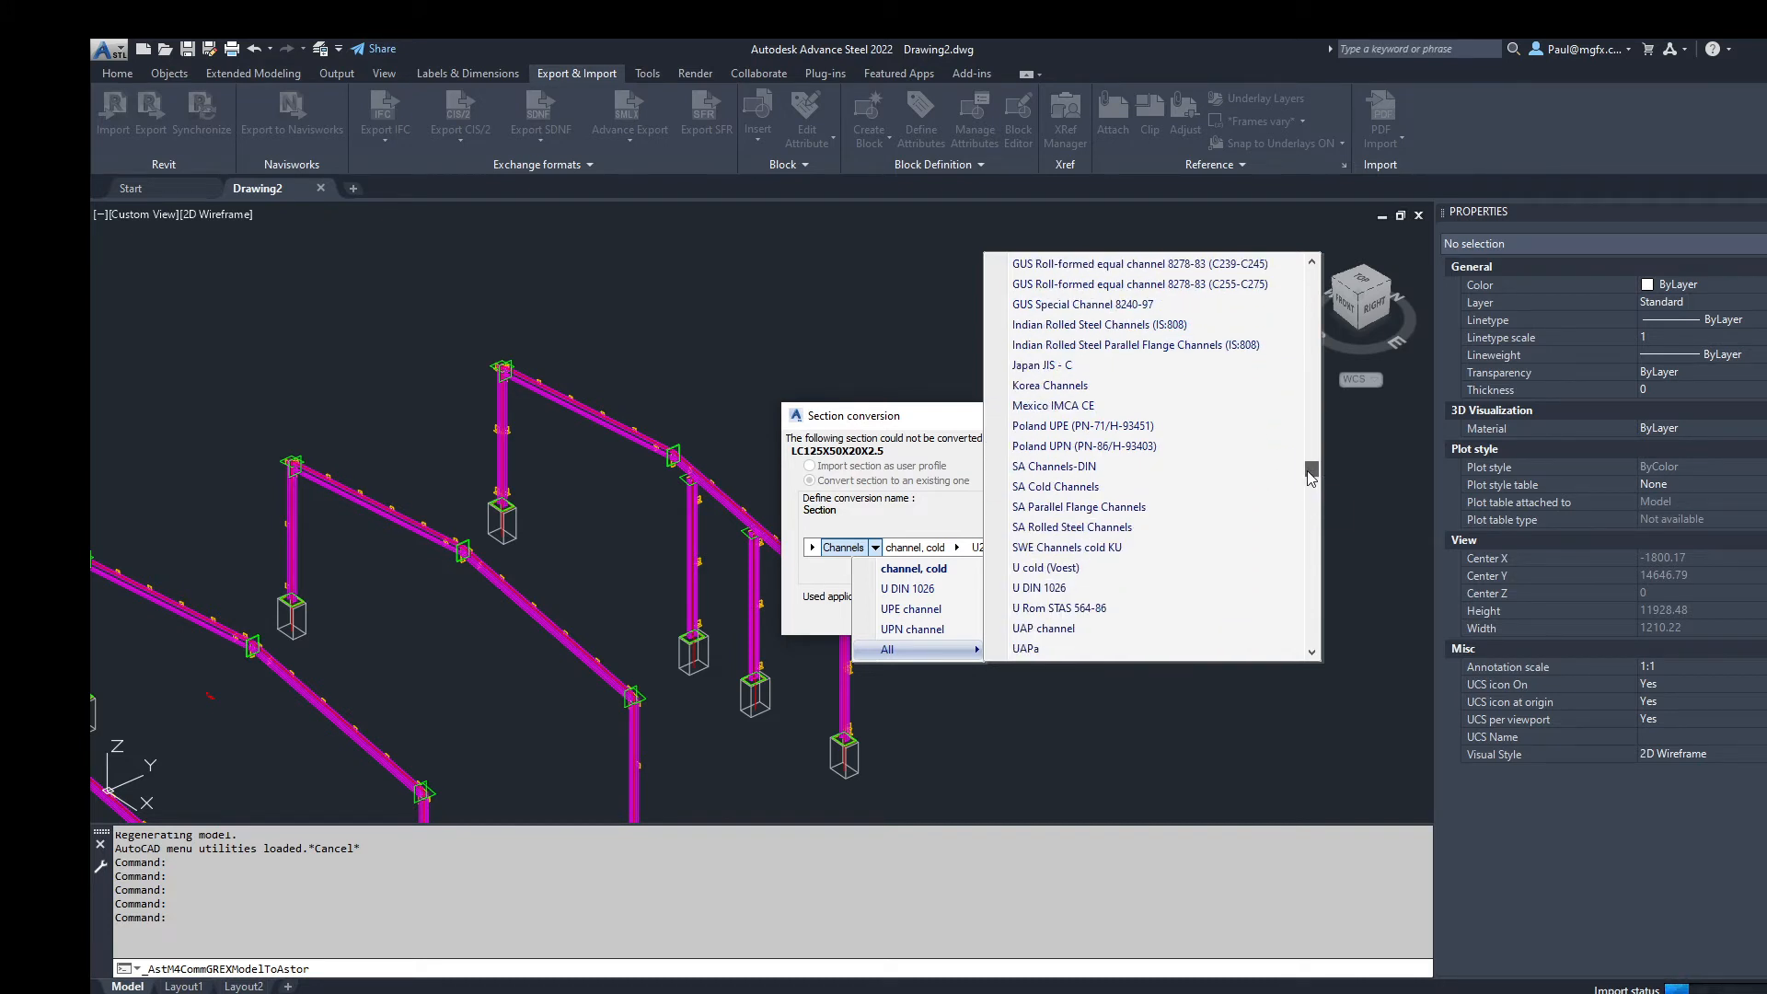
pyautogui.click(1093, 507)
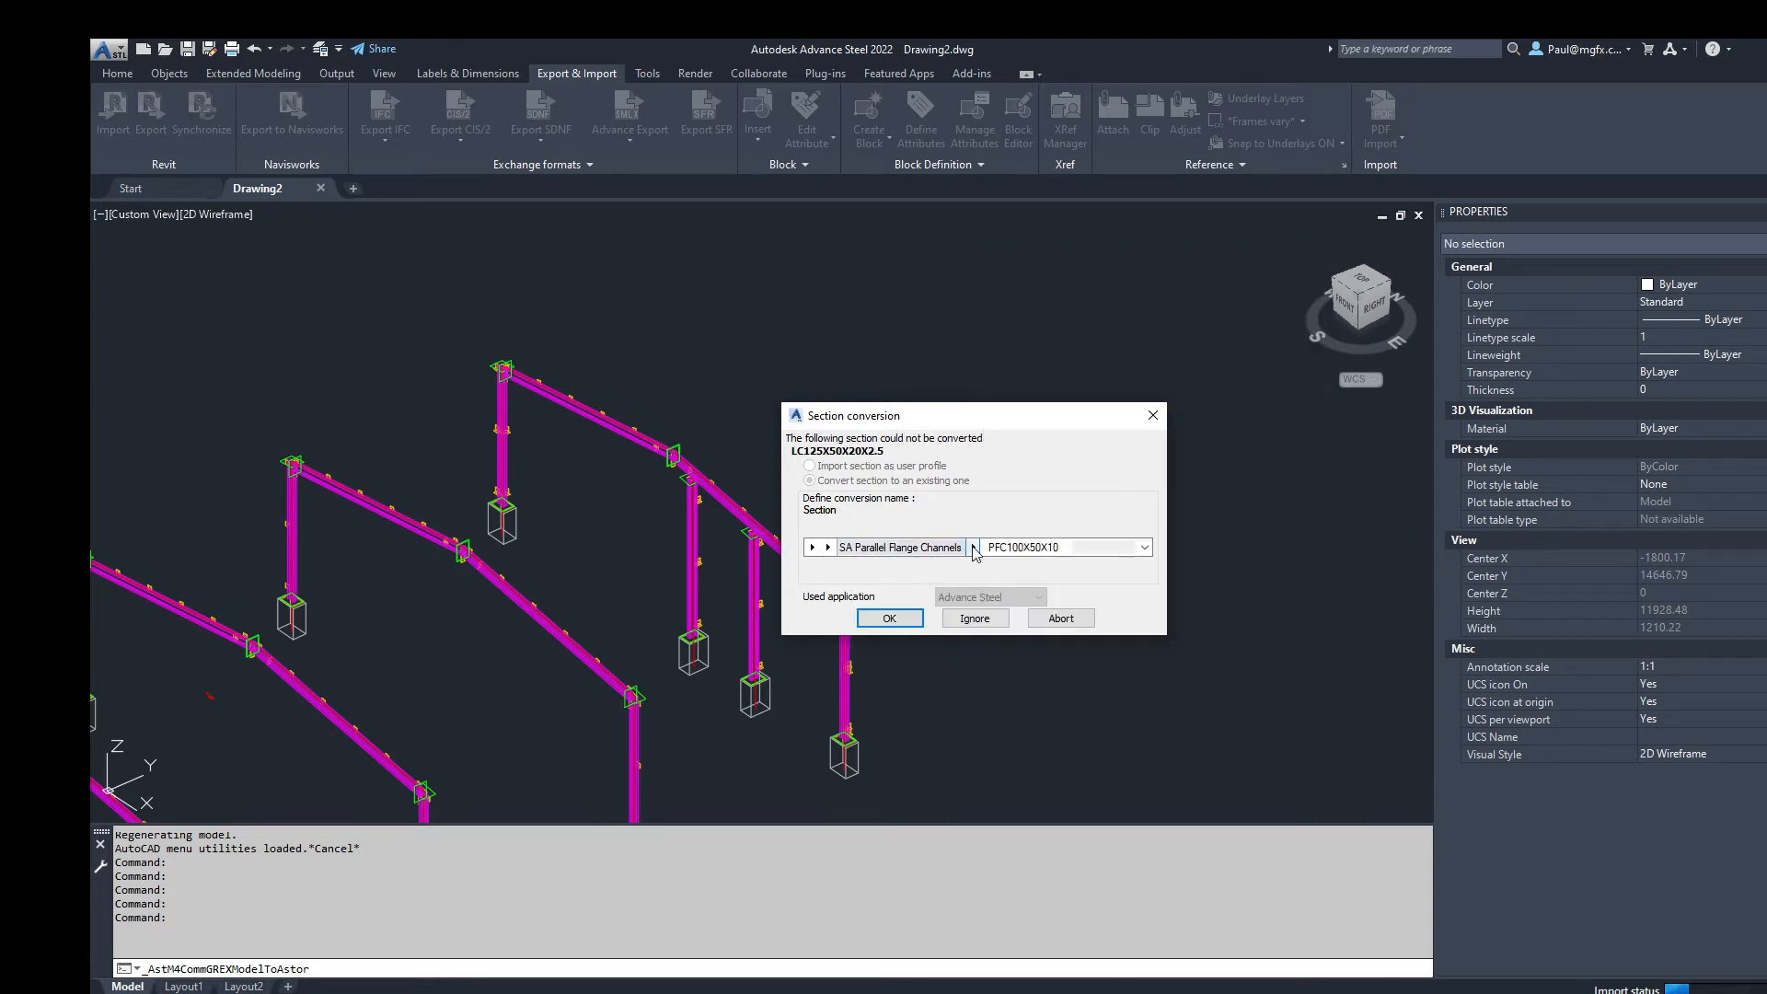
# Step: Convert the LC125X50X20X2.5 section to PFC100X50X10 and accept the mapping
pyautogui.click(974, 549)
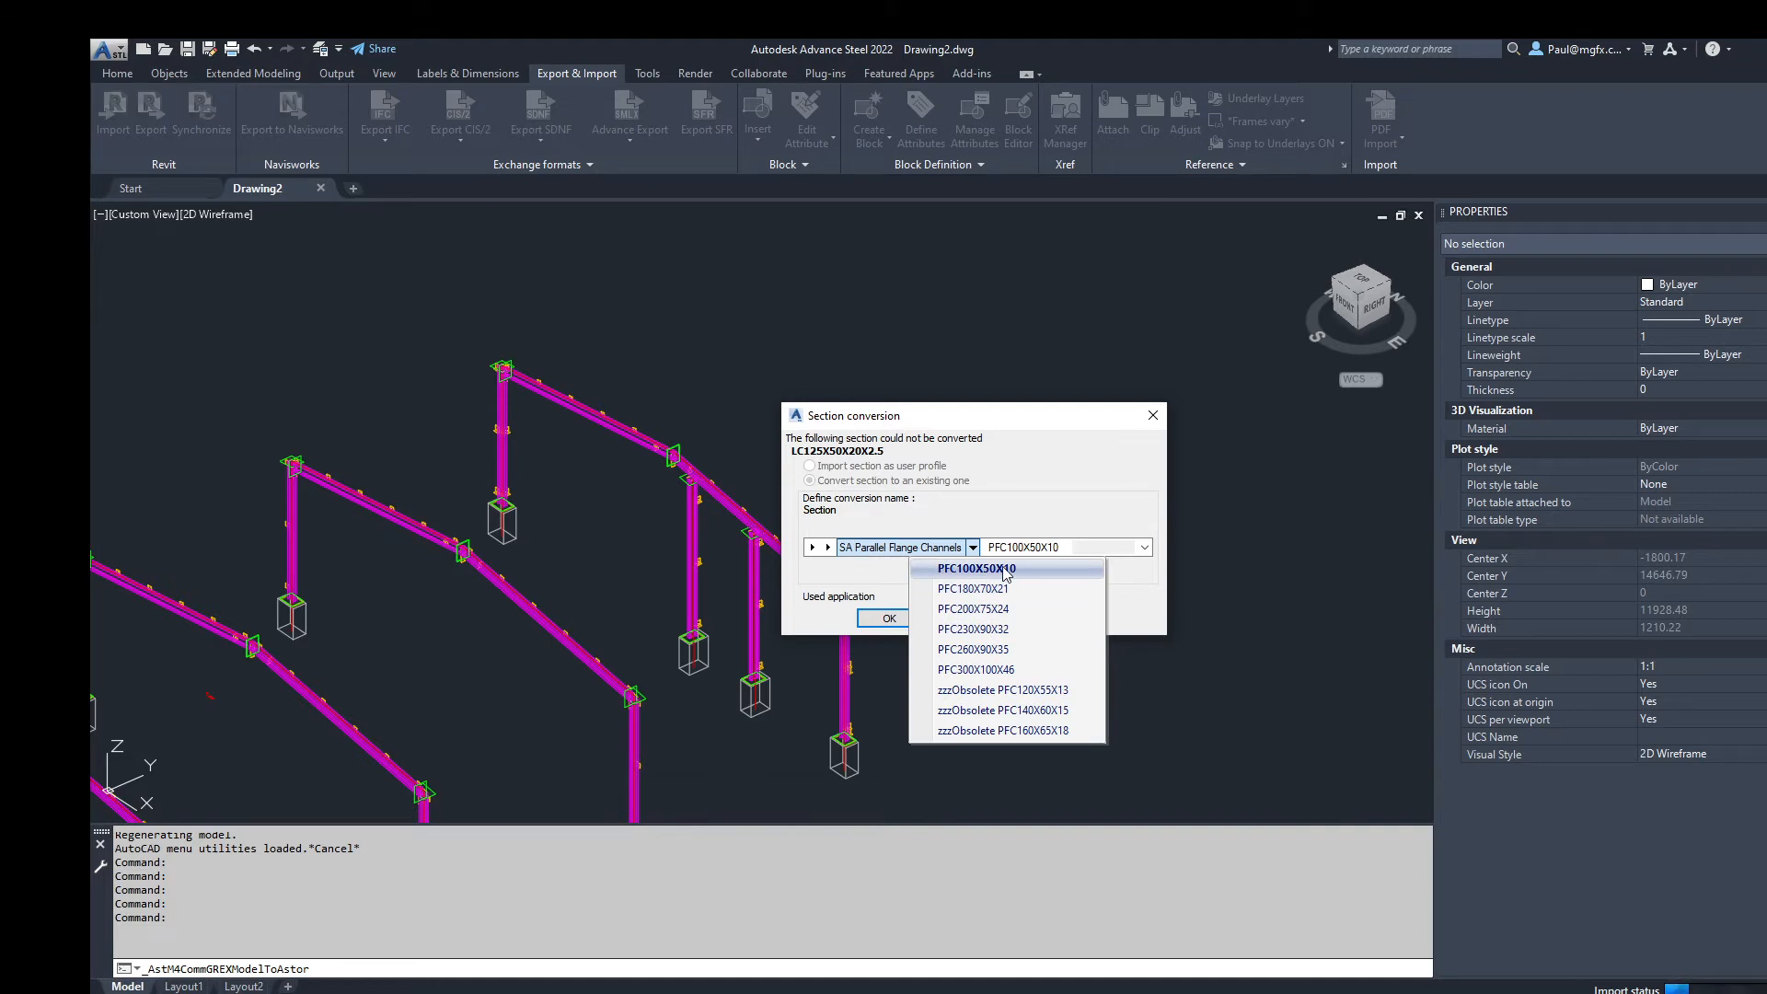
pyautogui.click(975, 569)
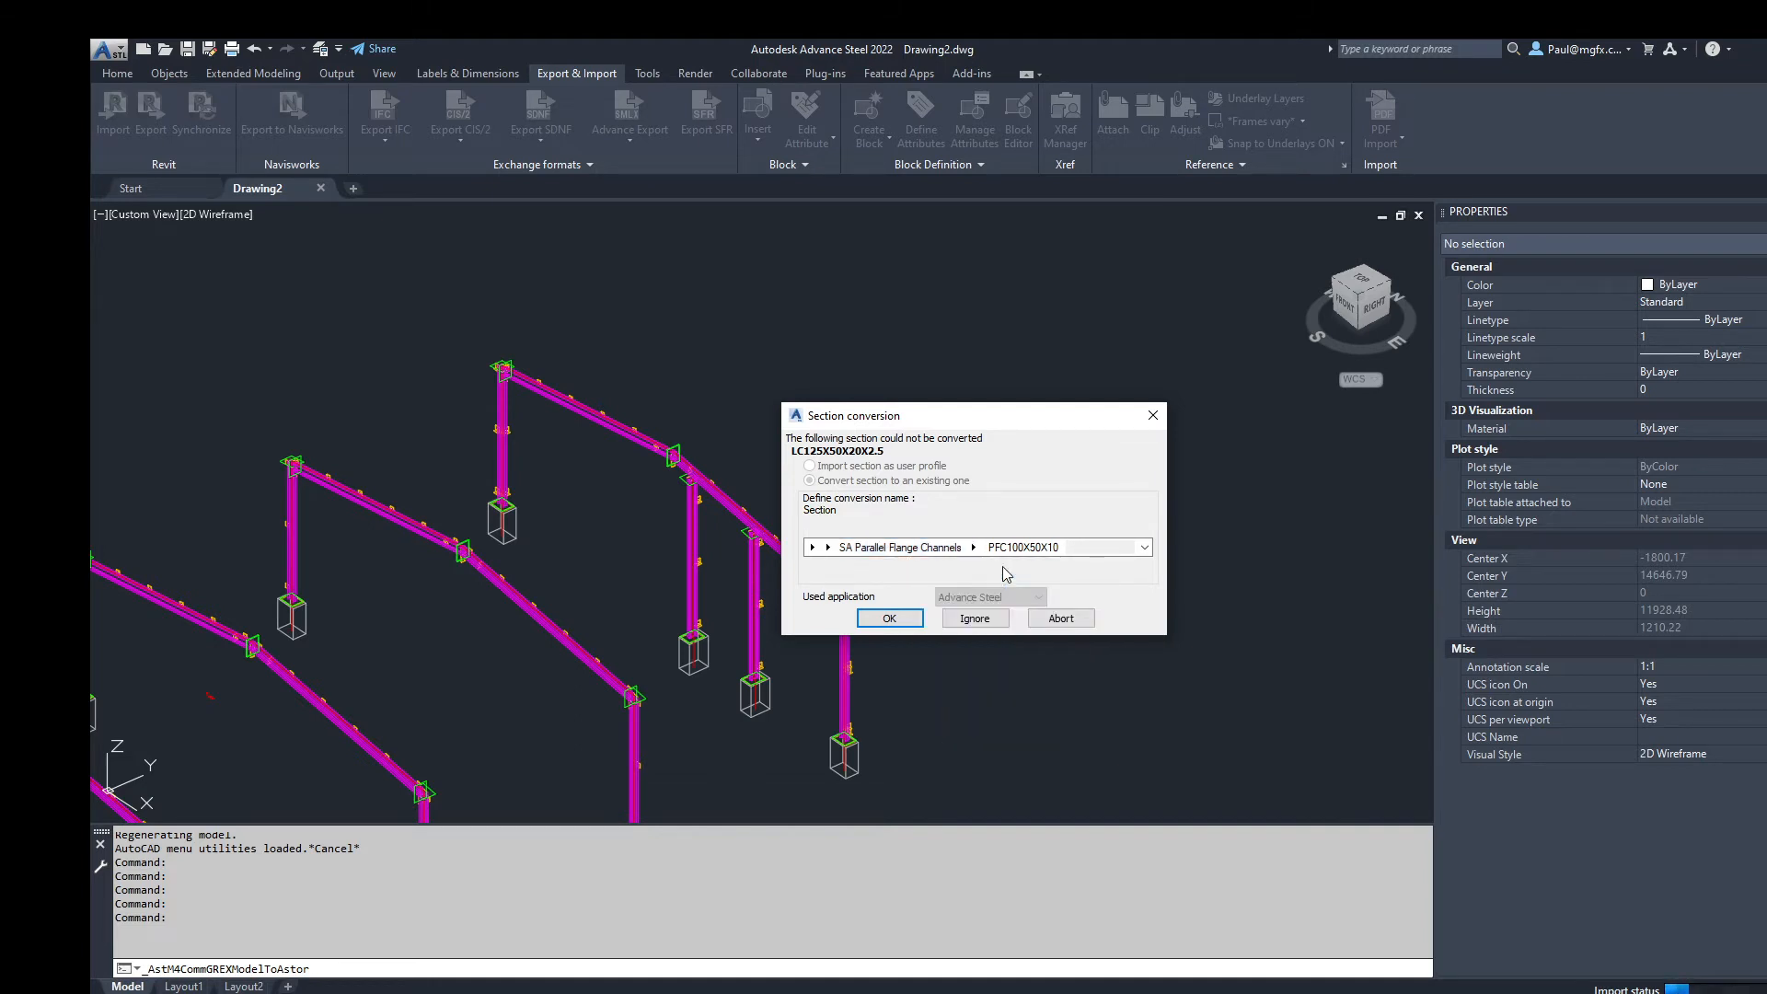
pyautogui.click(899, 621)
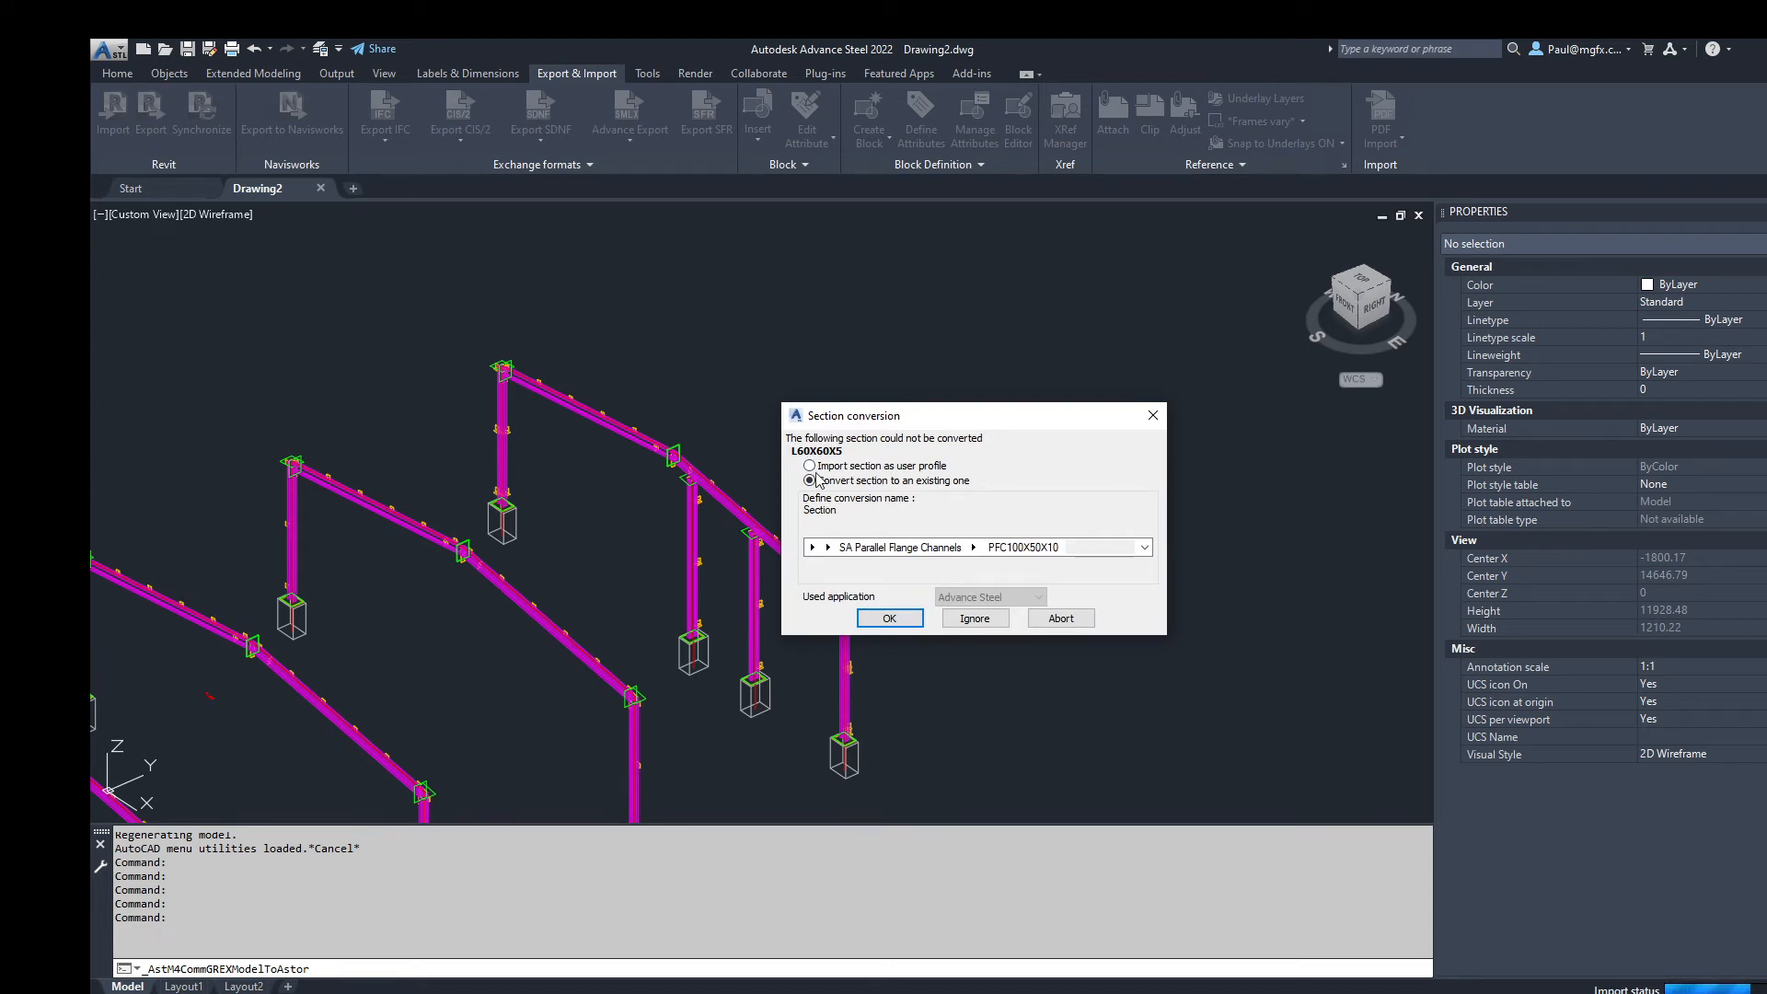
# Step: Choose the Angle category with the SA Angles equal standard as the replacement for the L60X60X5 section
pyautogui.click(812, 548)
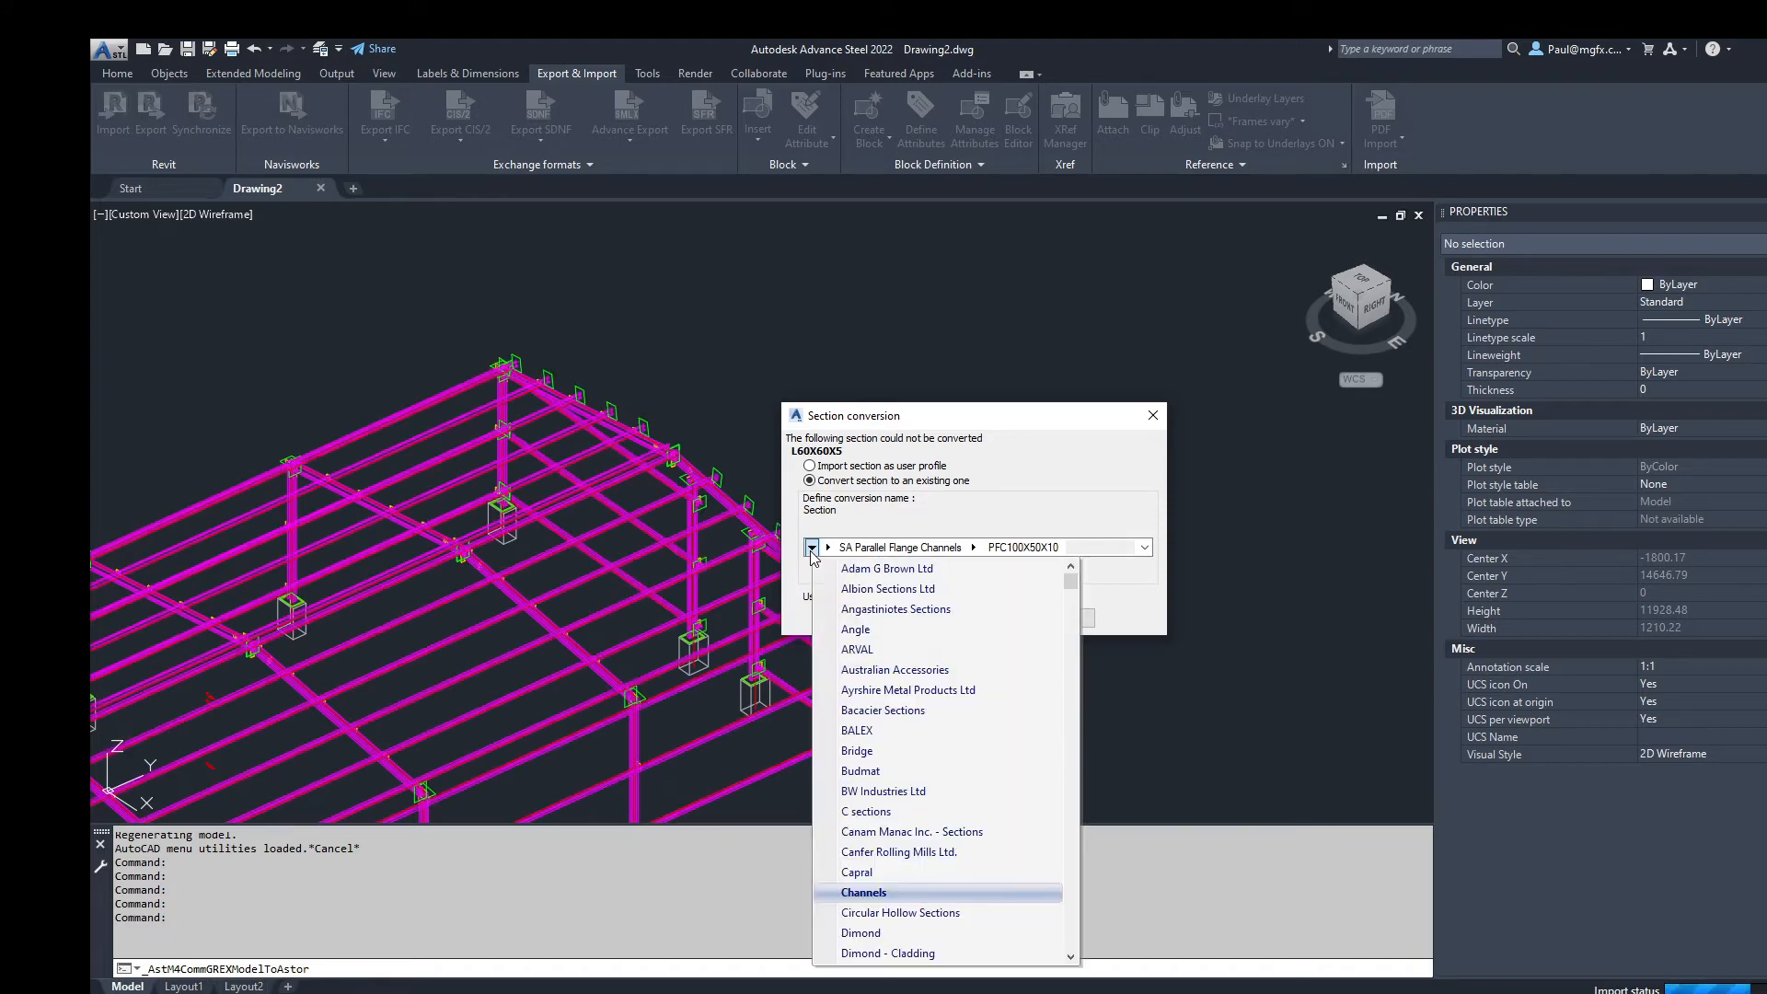
pyautogui.click(865, 628)
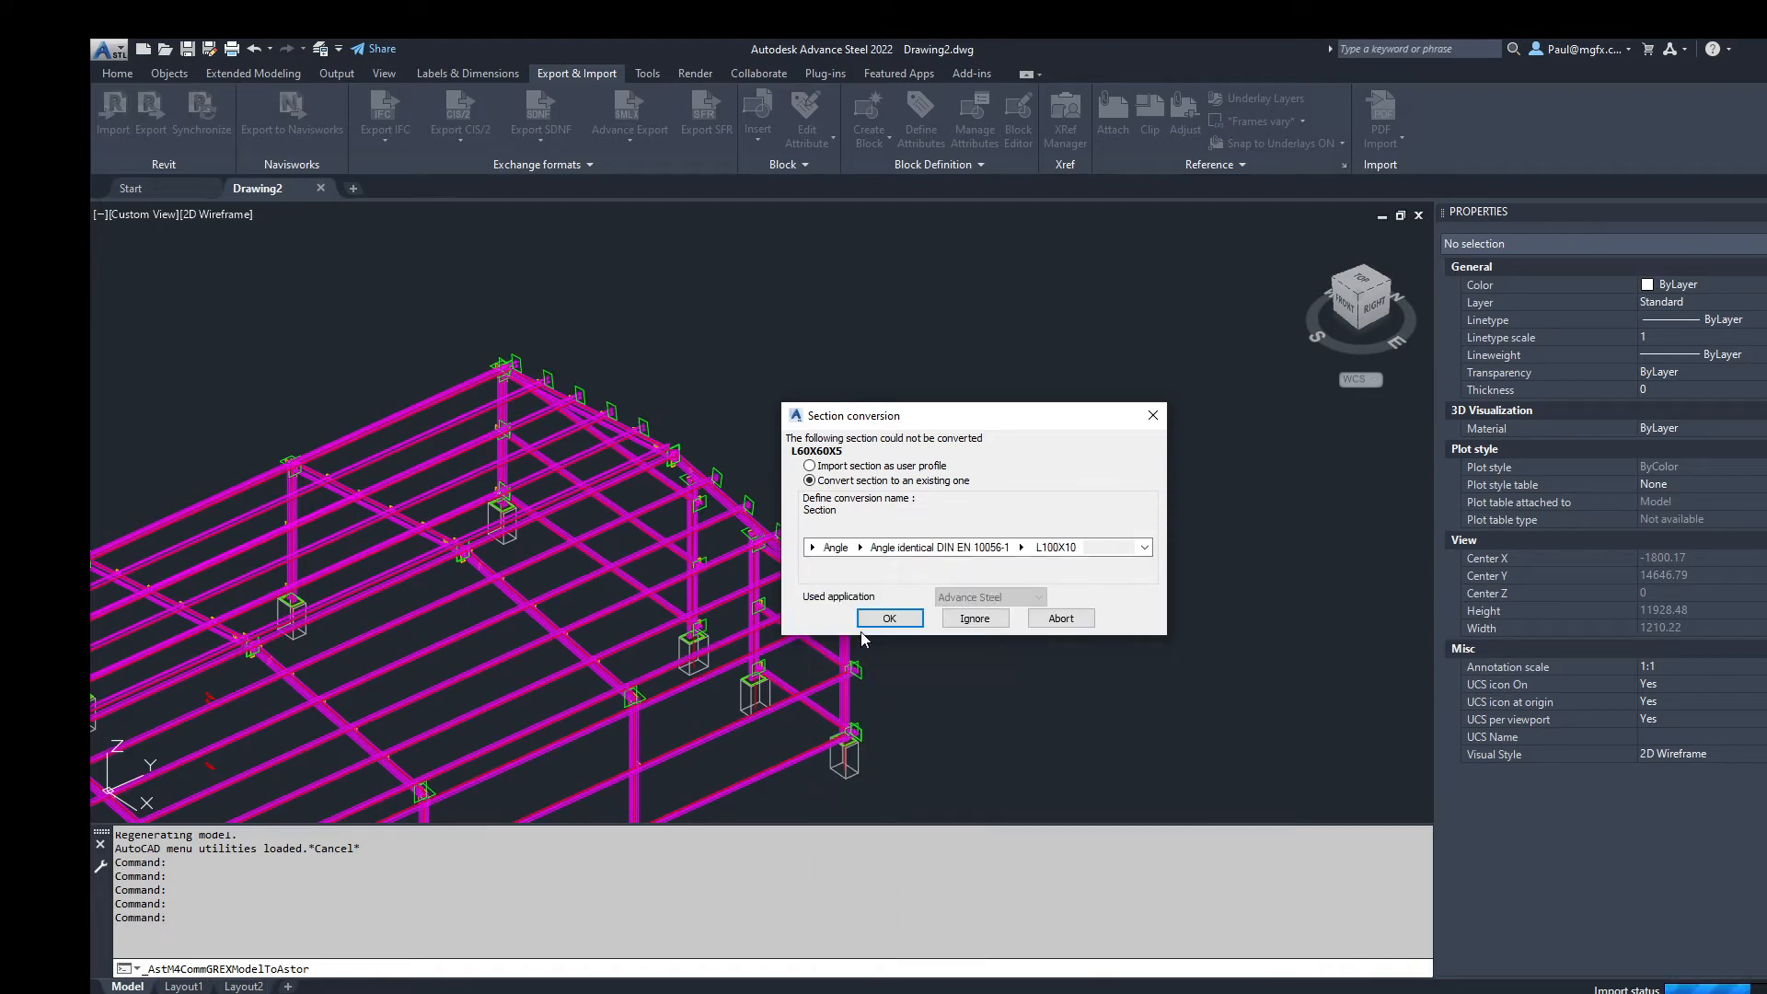
pyautogui.click(862, 552)
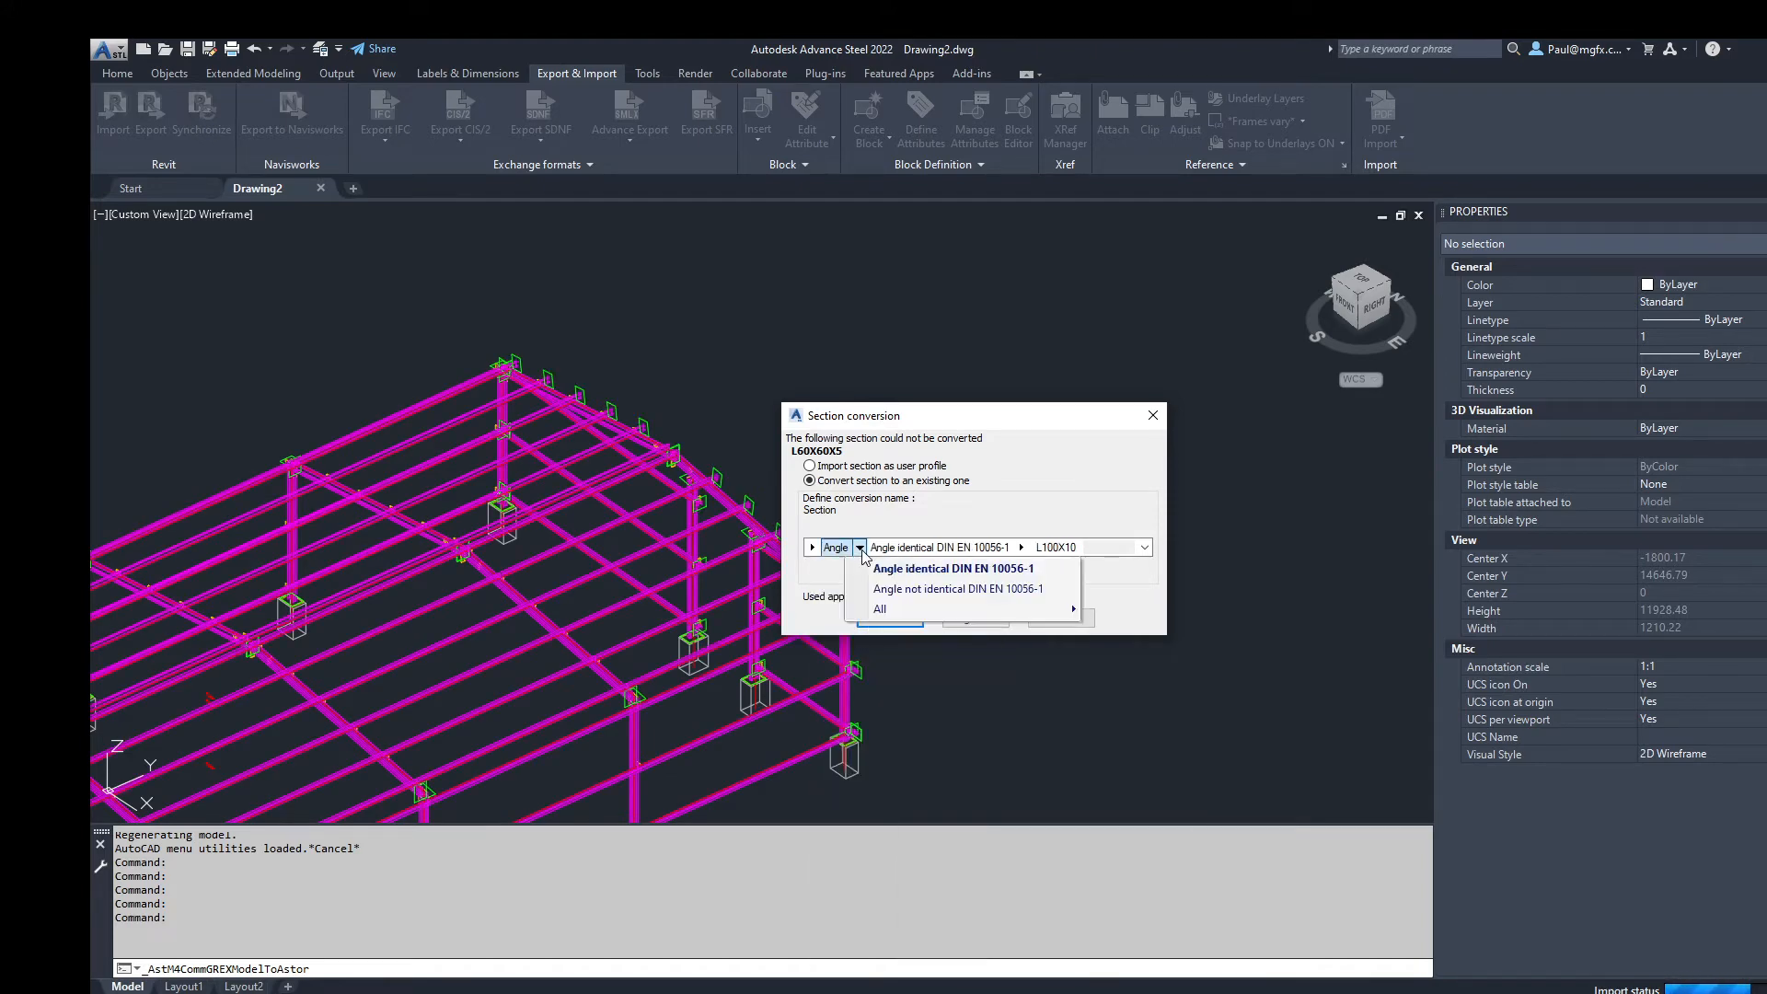
pyautogui.moveTo(879, 610)
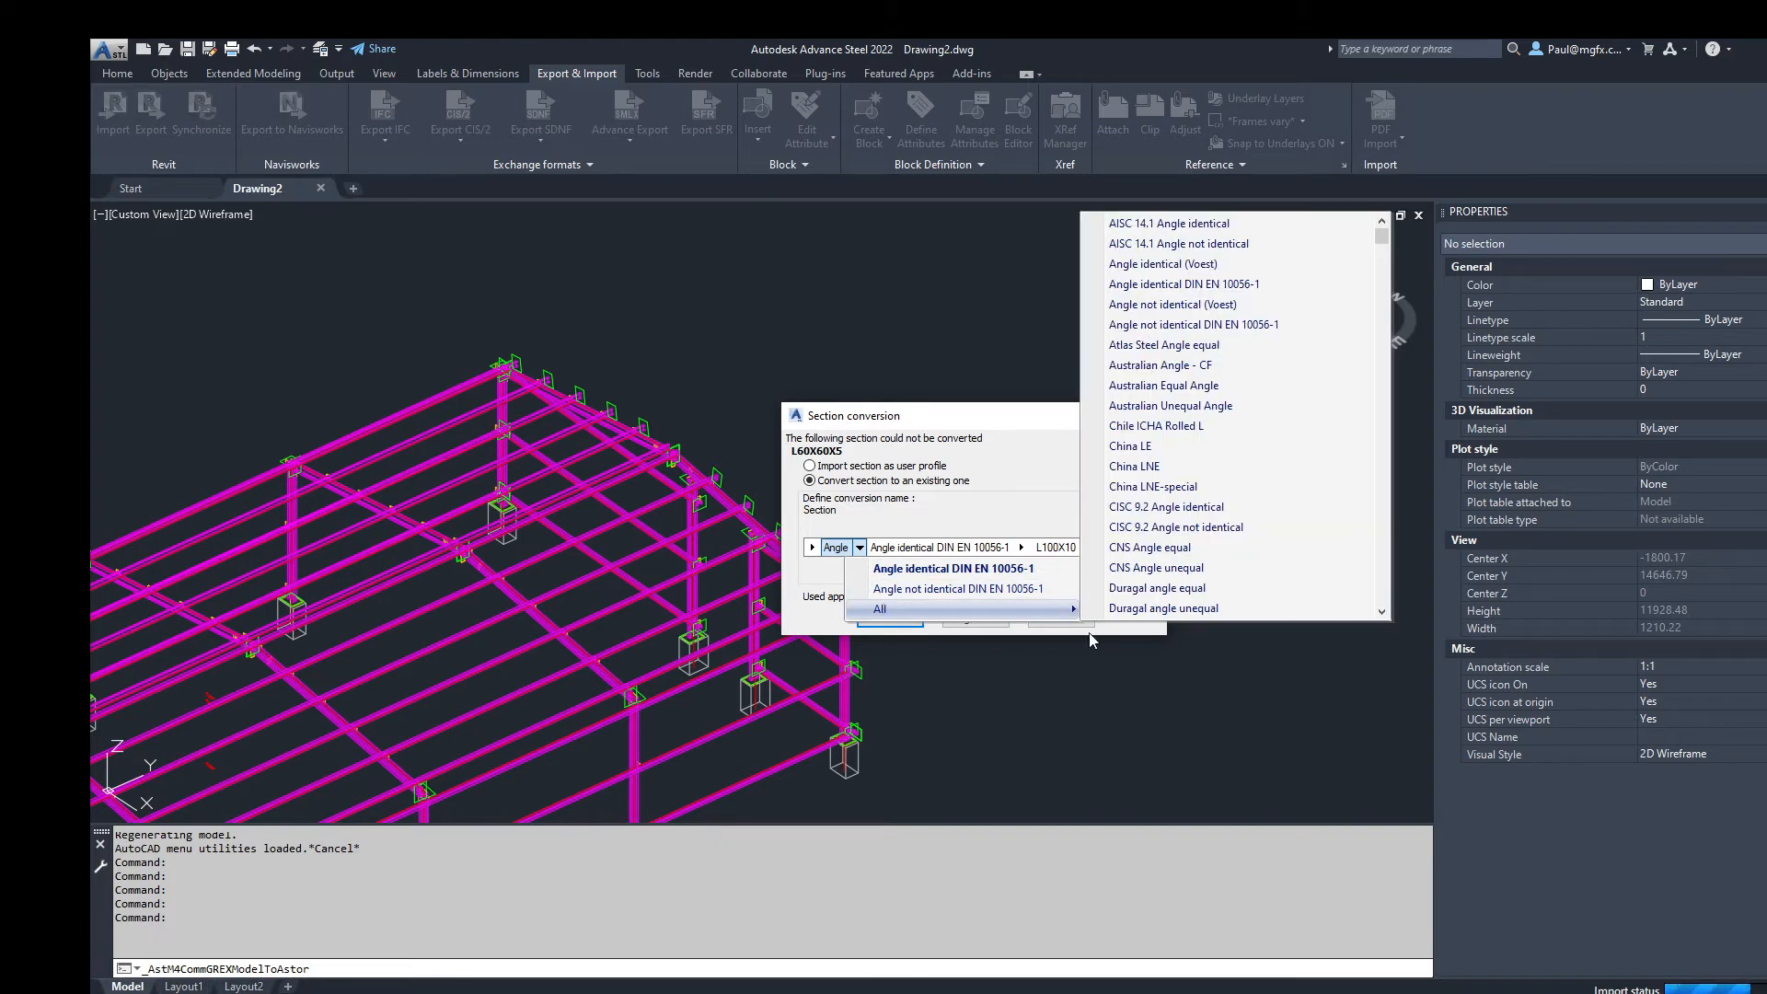
pyautogui.scroll(-15, 1303, 543)
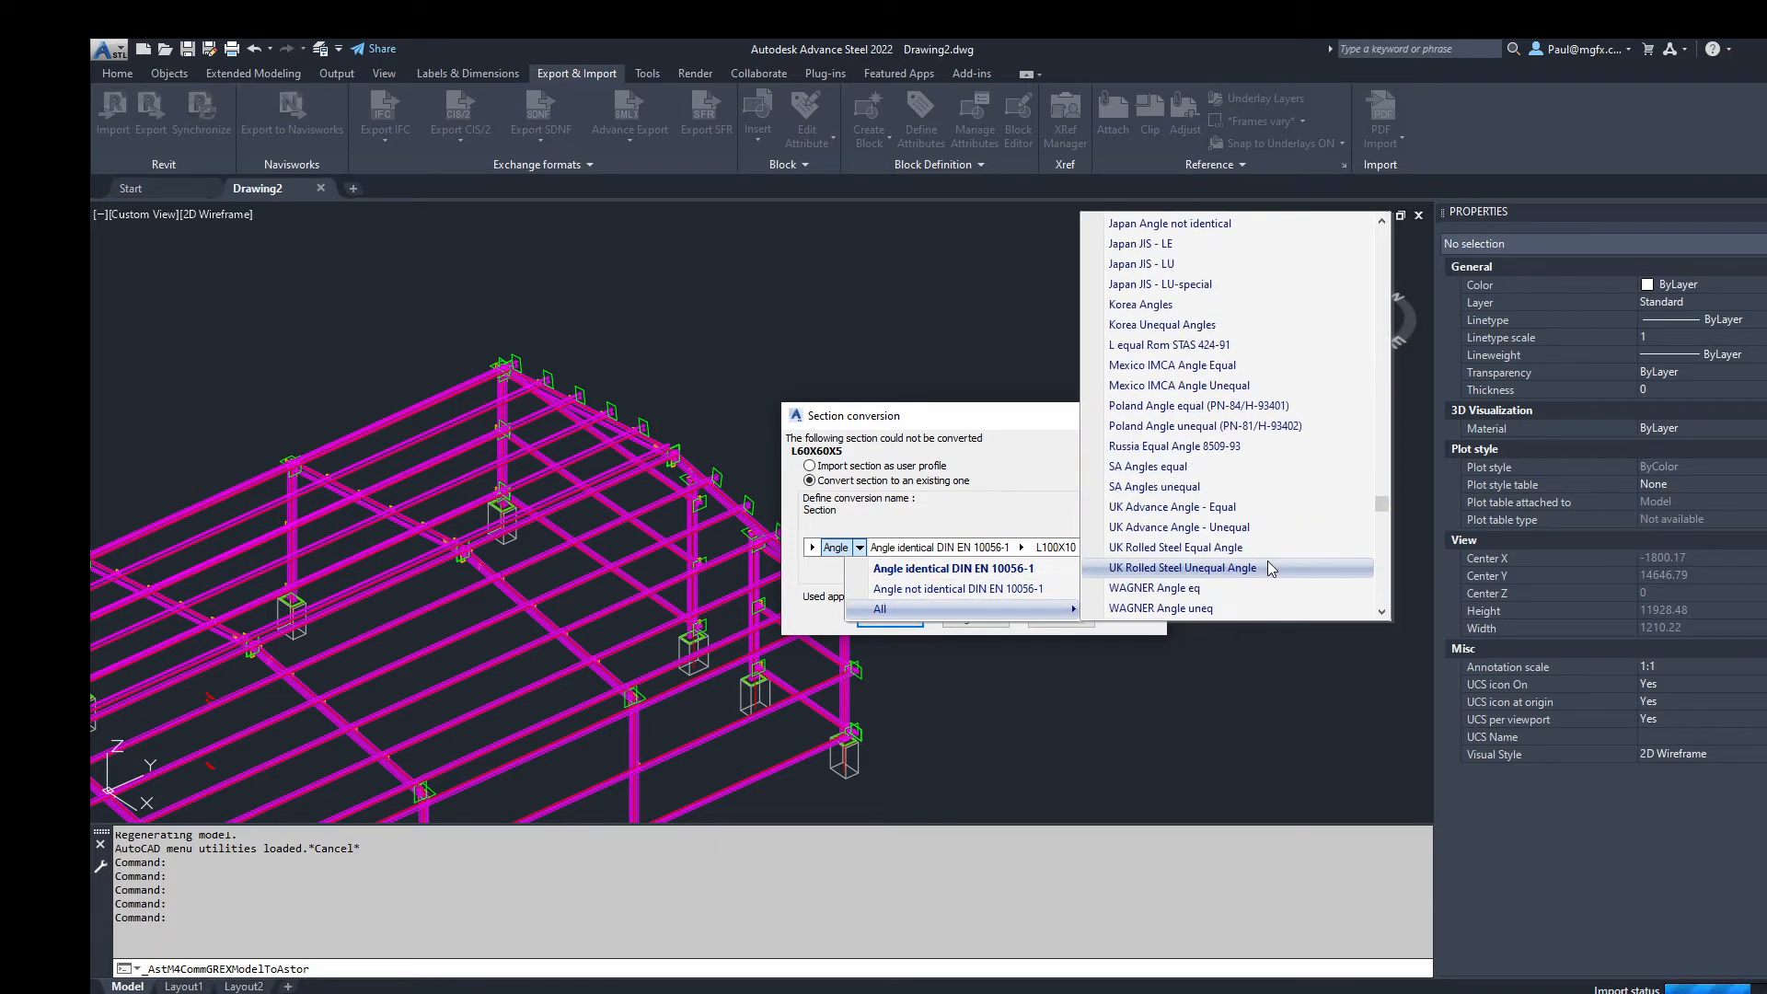
pyautogui.scroll(2, 1238, 557)
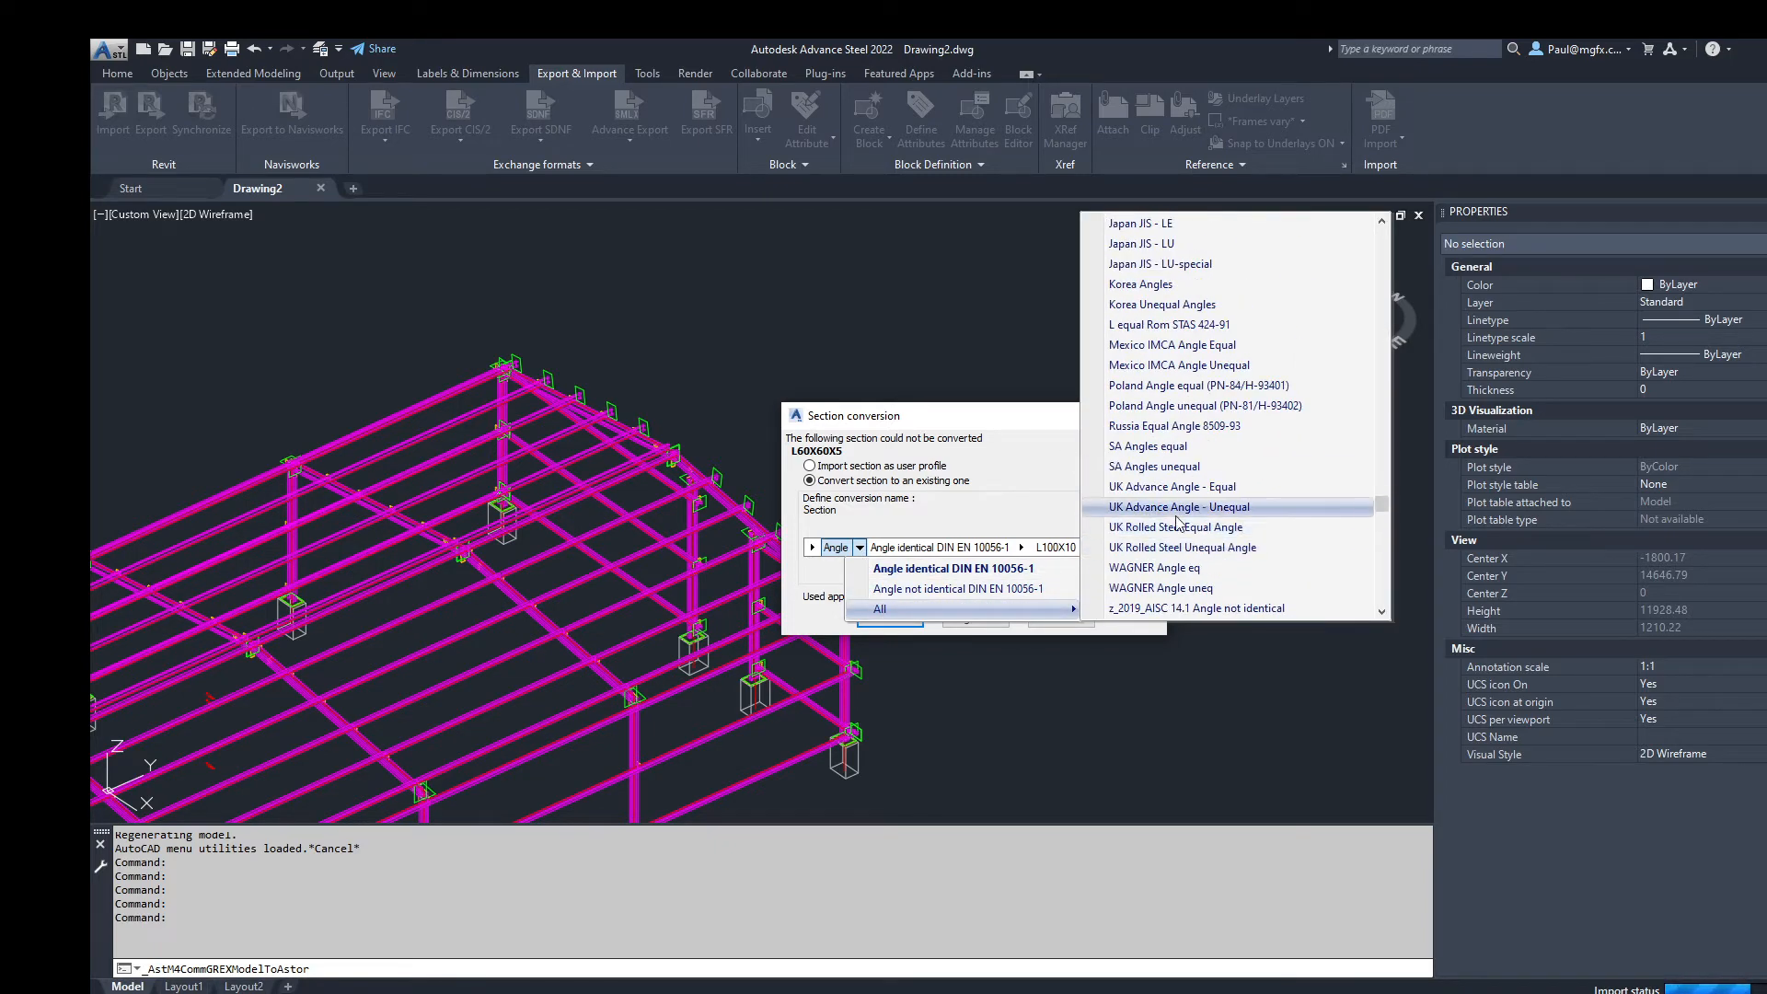
pyautogui.click(1171, 453)
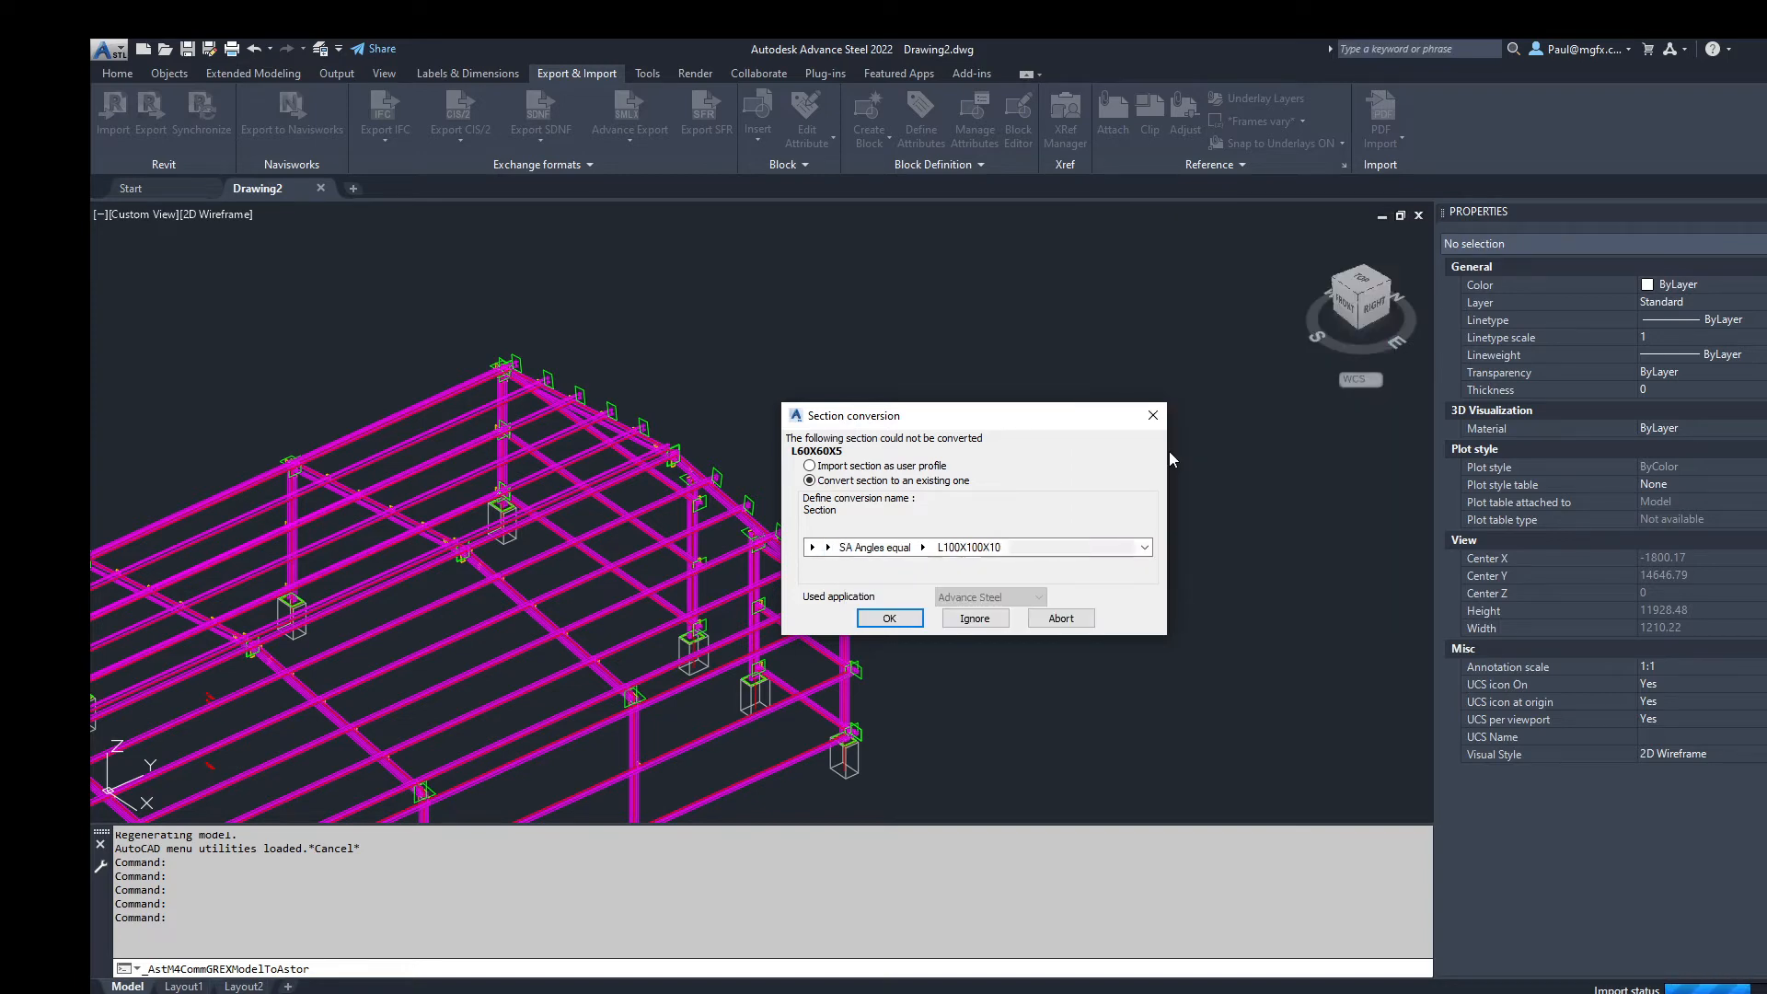
# Step: Pick L60X60X5 from the SA equal angle sizes and accept the conversion
pyautogui.click(923, 549)
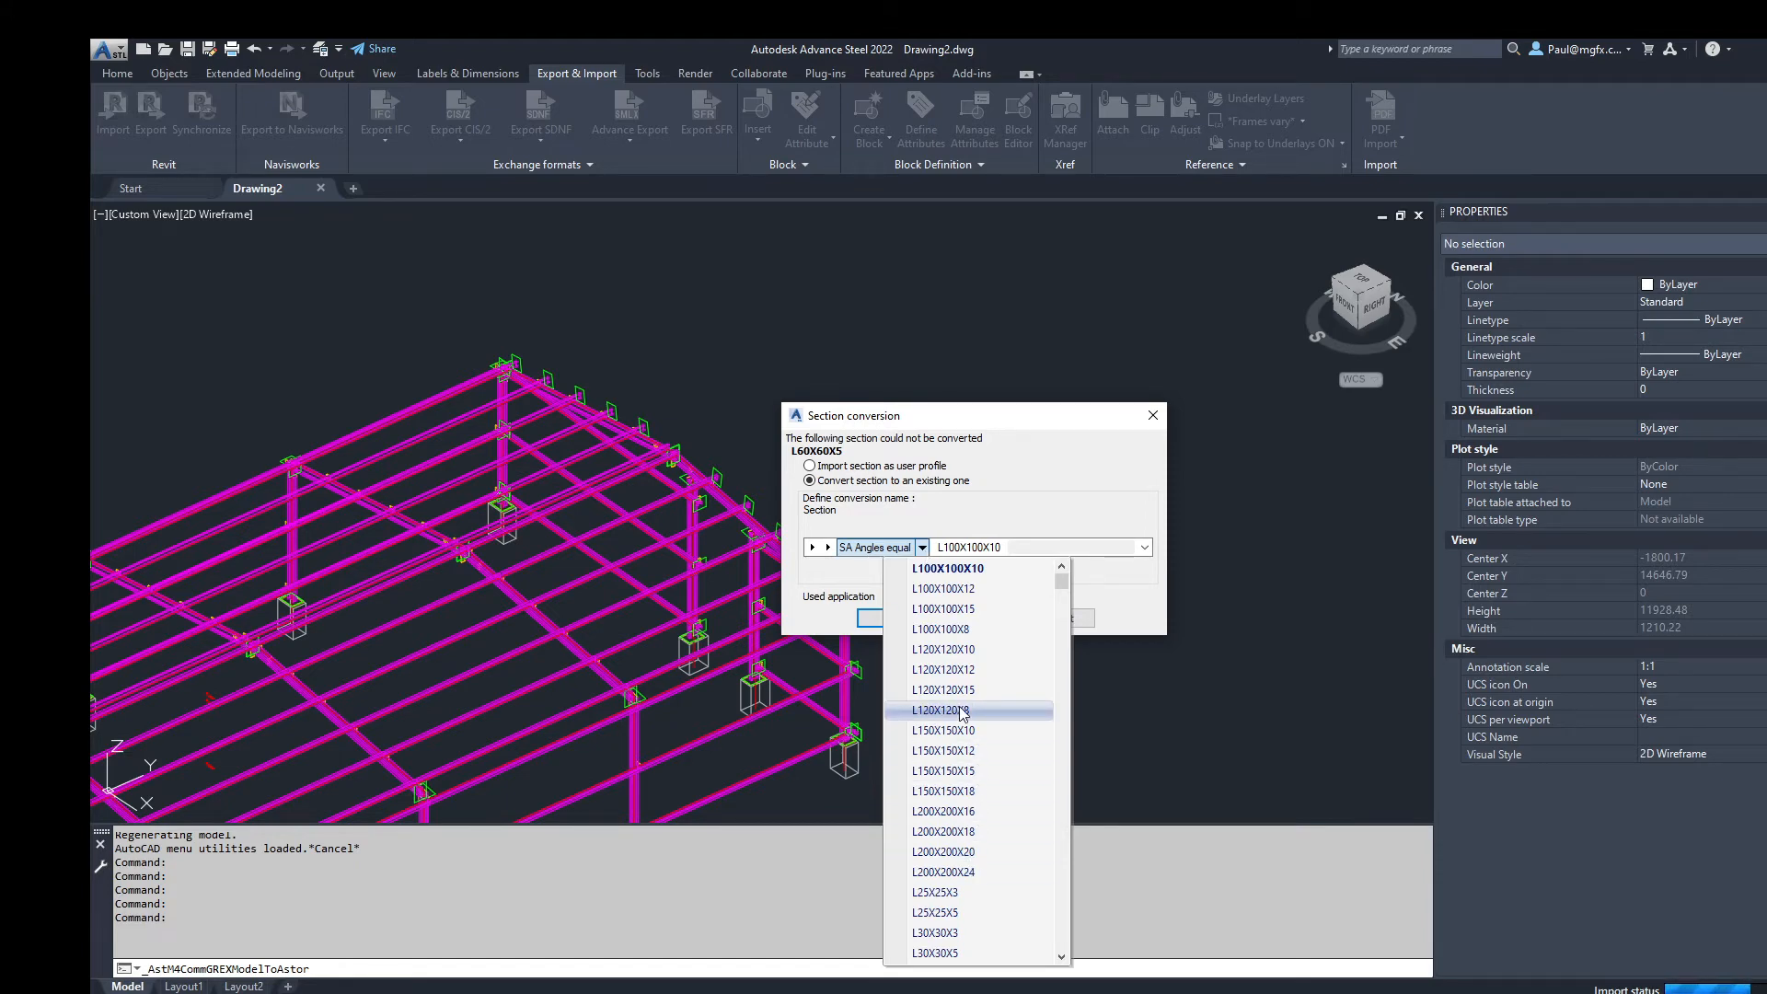
pyautogui.scroll(-7, 963, 714)
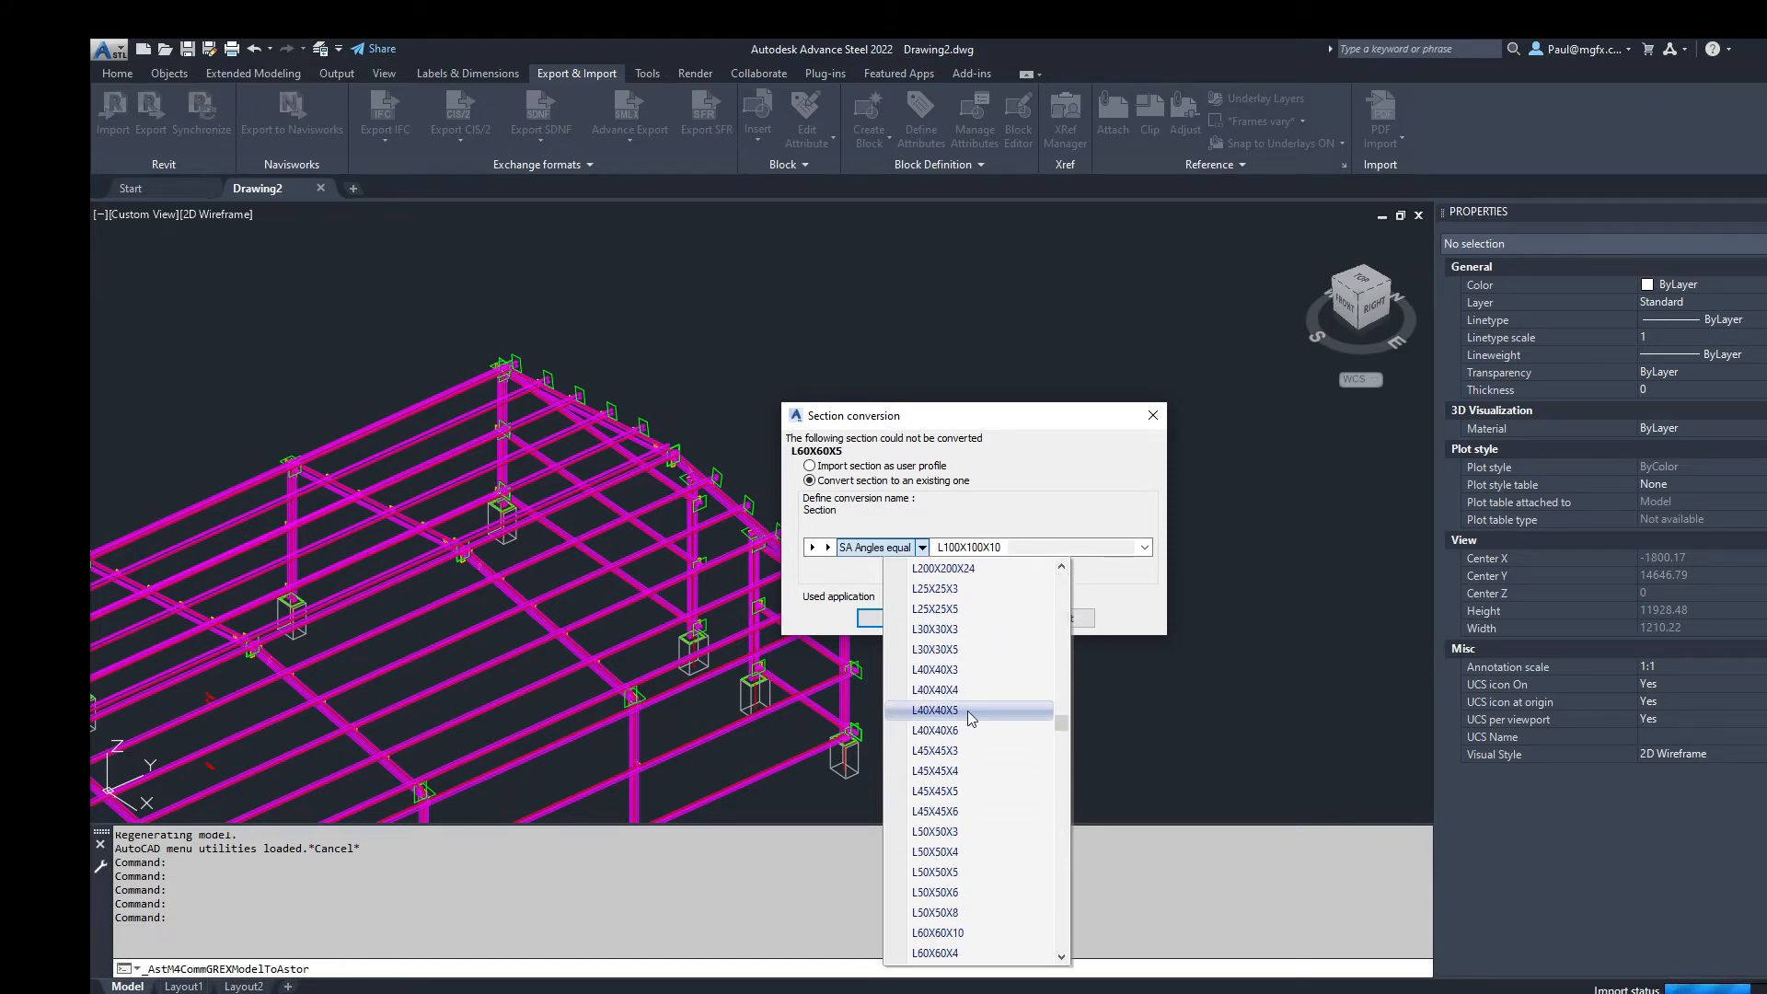
pyautogui.scroll(-2, 977, 724)
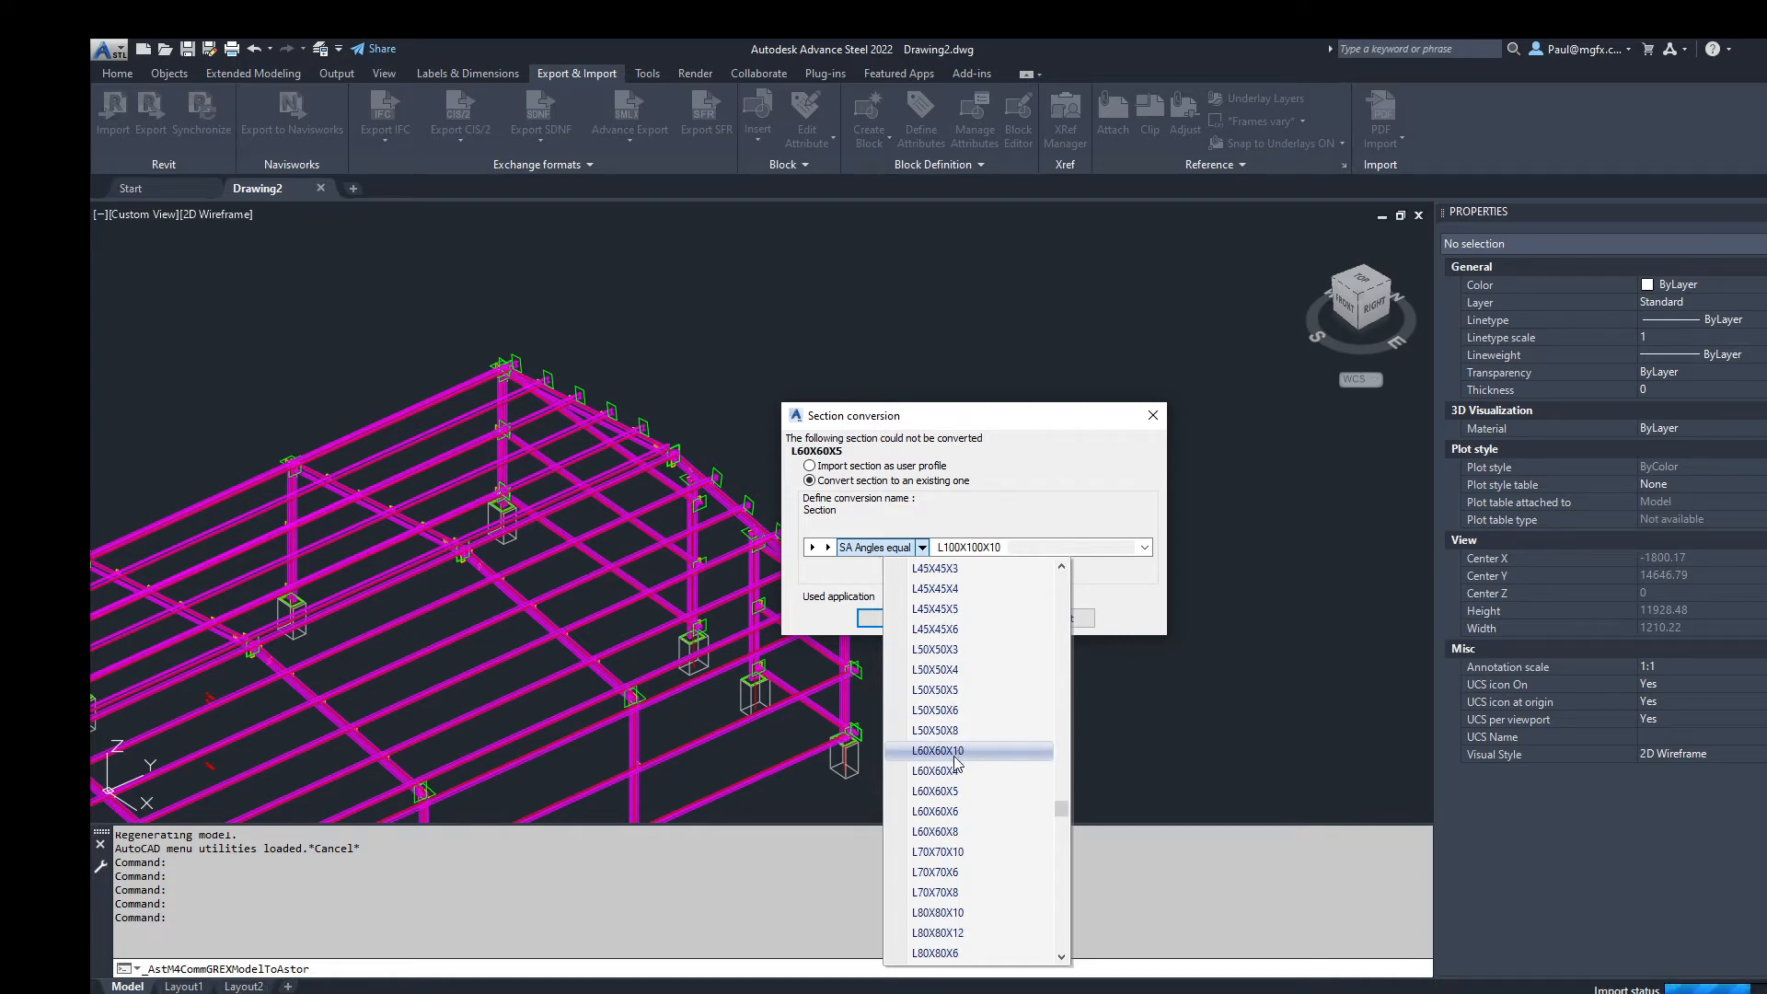
pyautogui.click(954, 793)
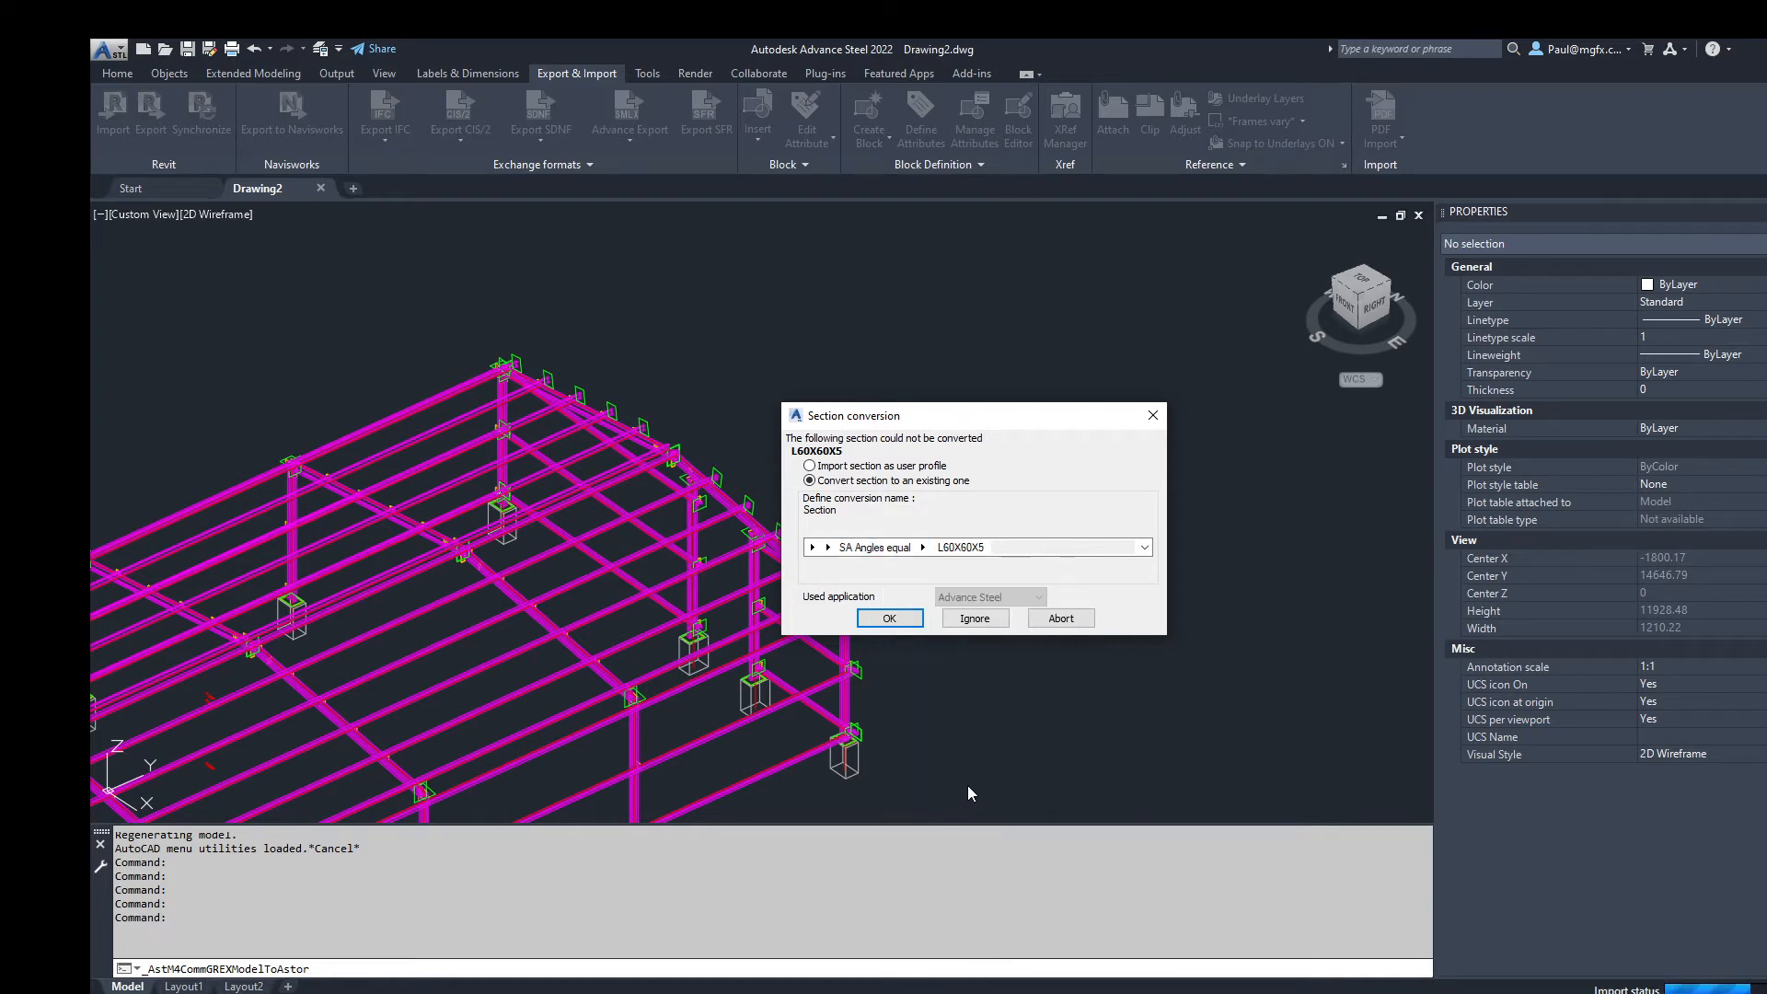
pyautogui.click(889, 619)
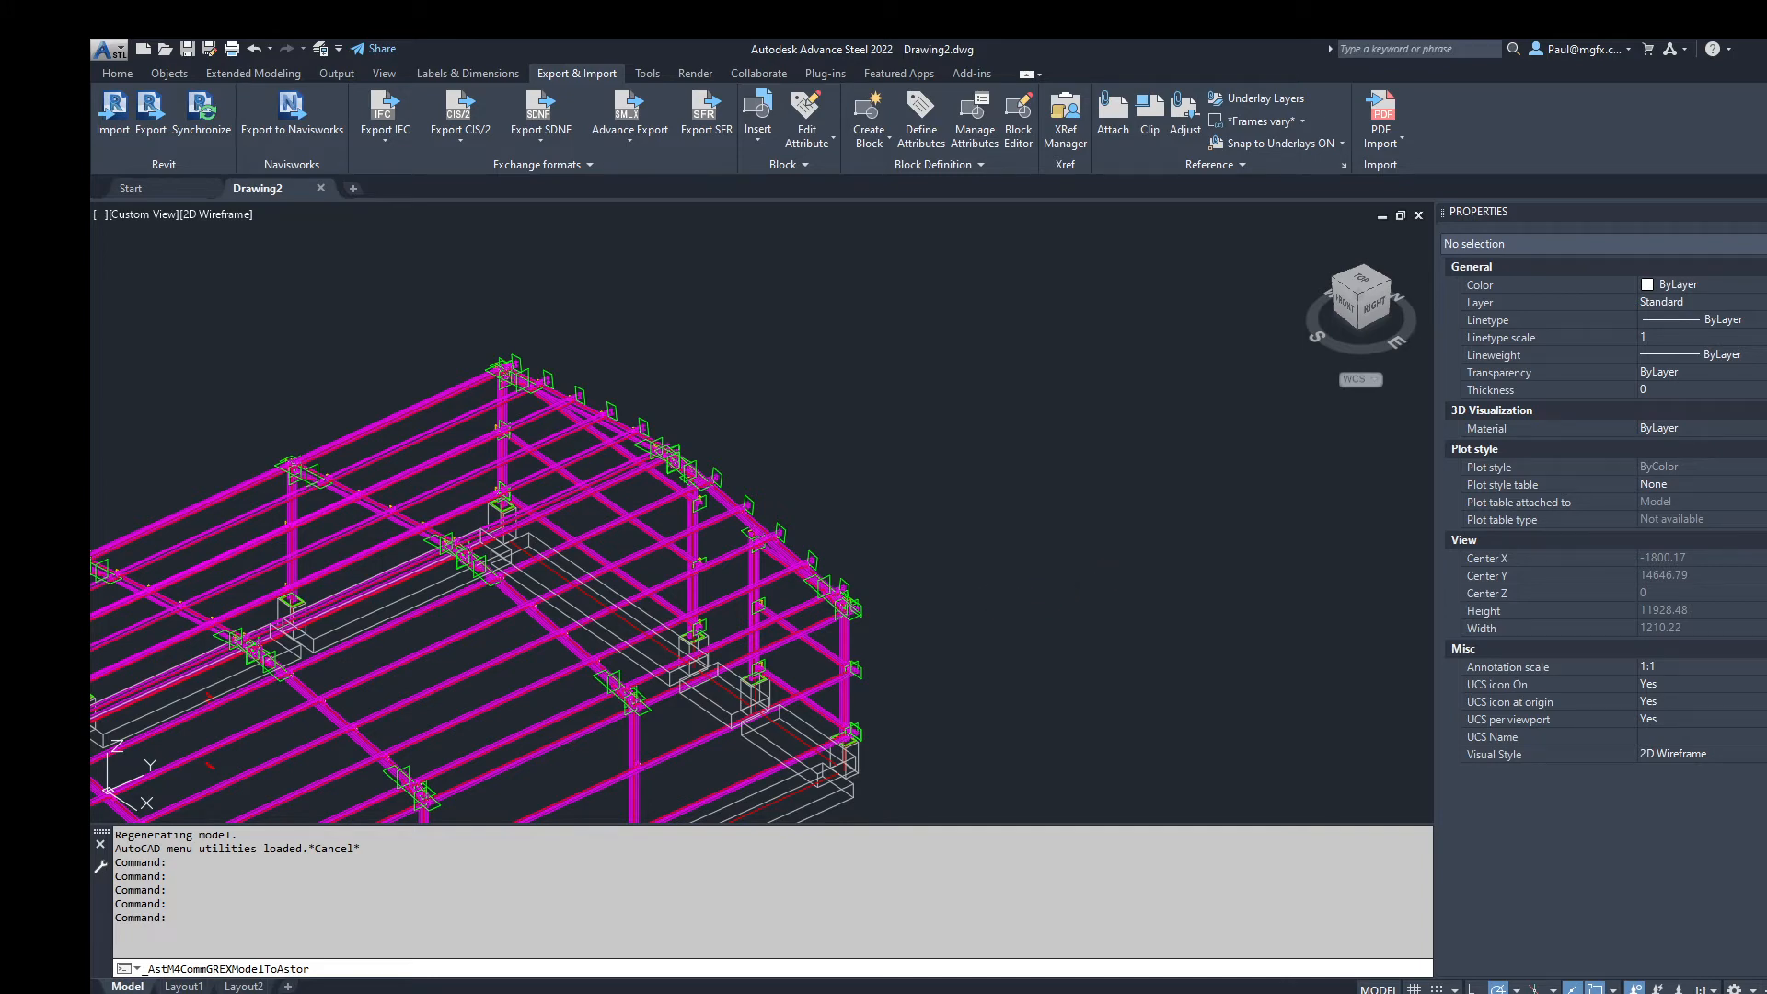
# Step: Display the imported steel model in the Shaded visual style
pyautogui.click(955, 625)
pyautogui.press('Escape')
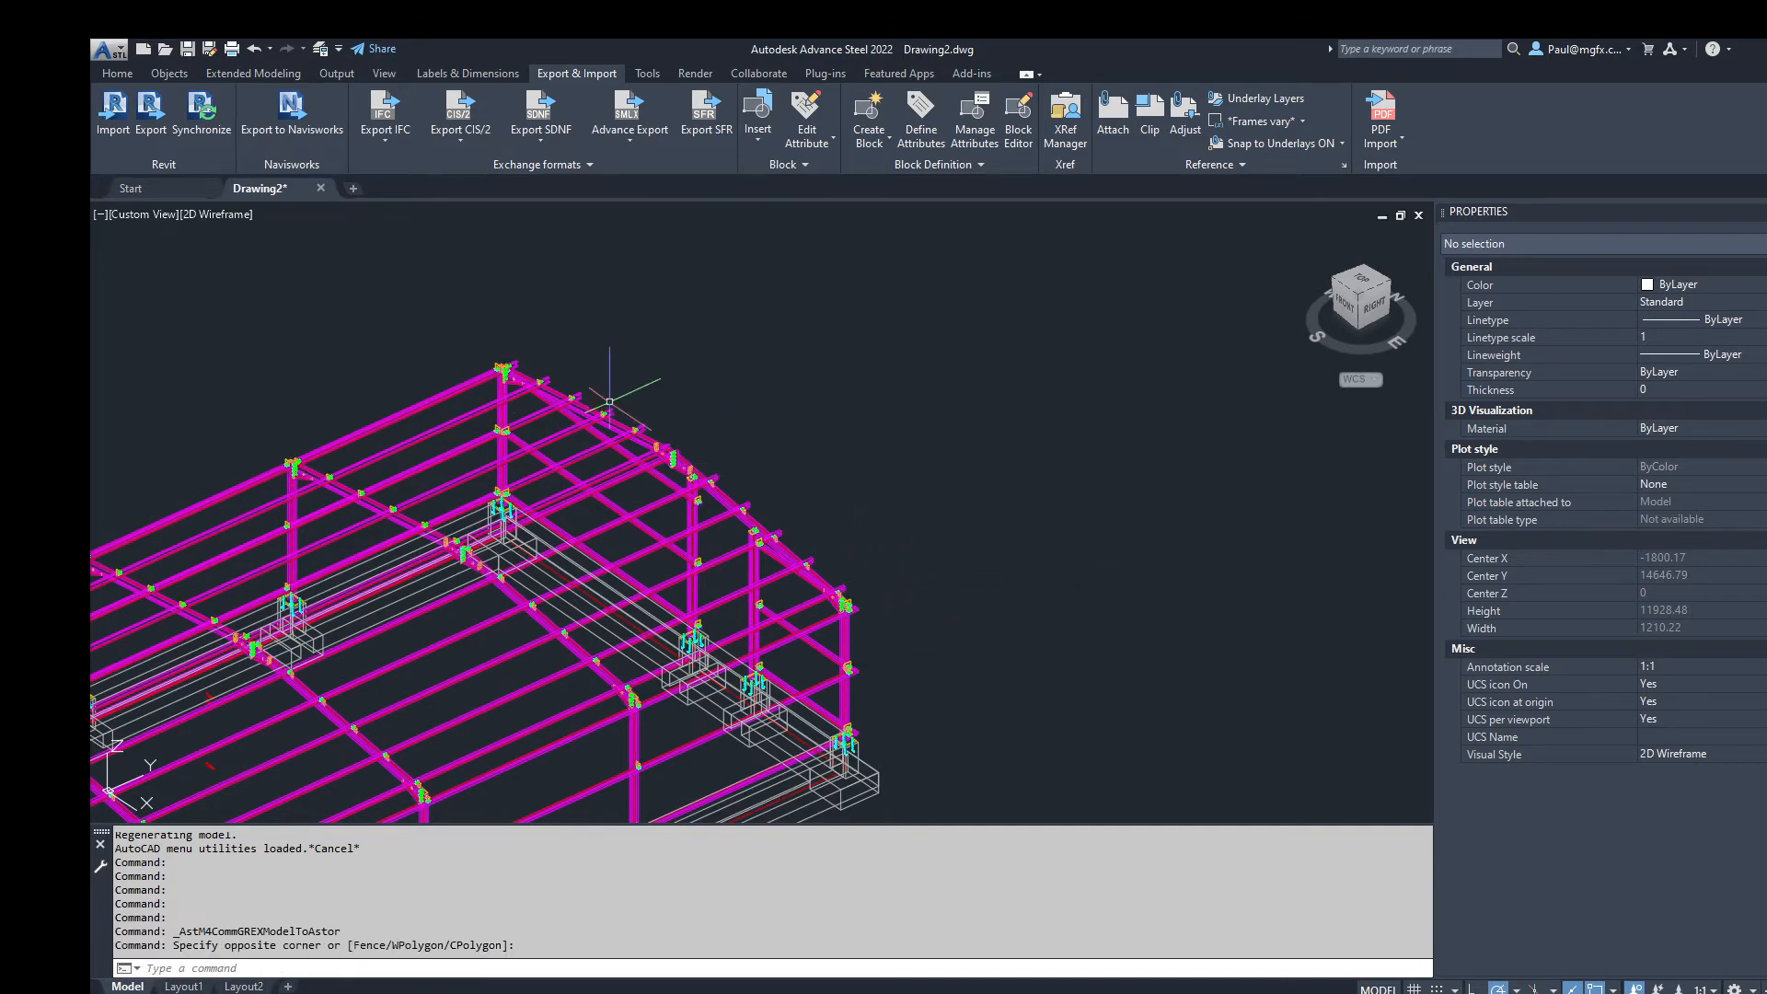
pyautogui.click(238, 216)
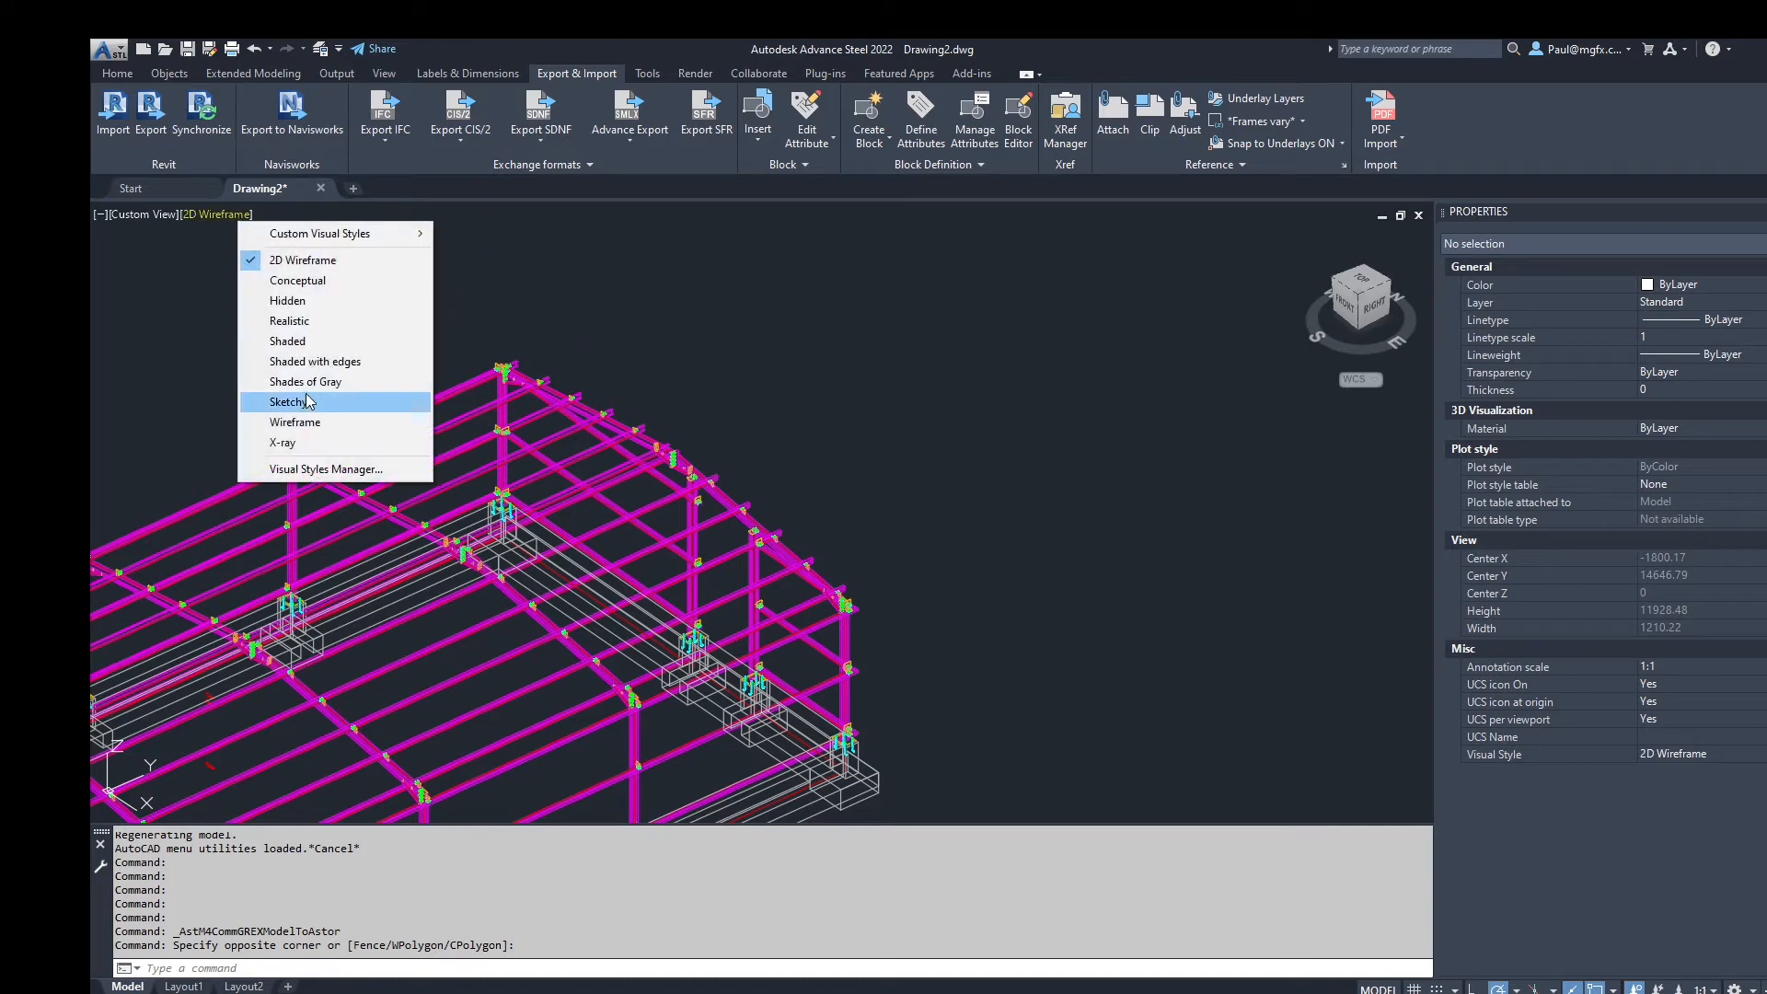
pyautogui.click(289, 341)
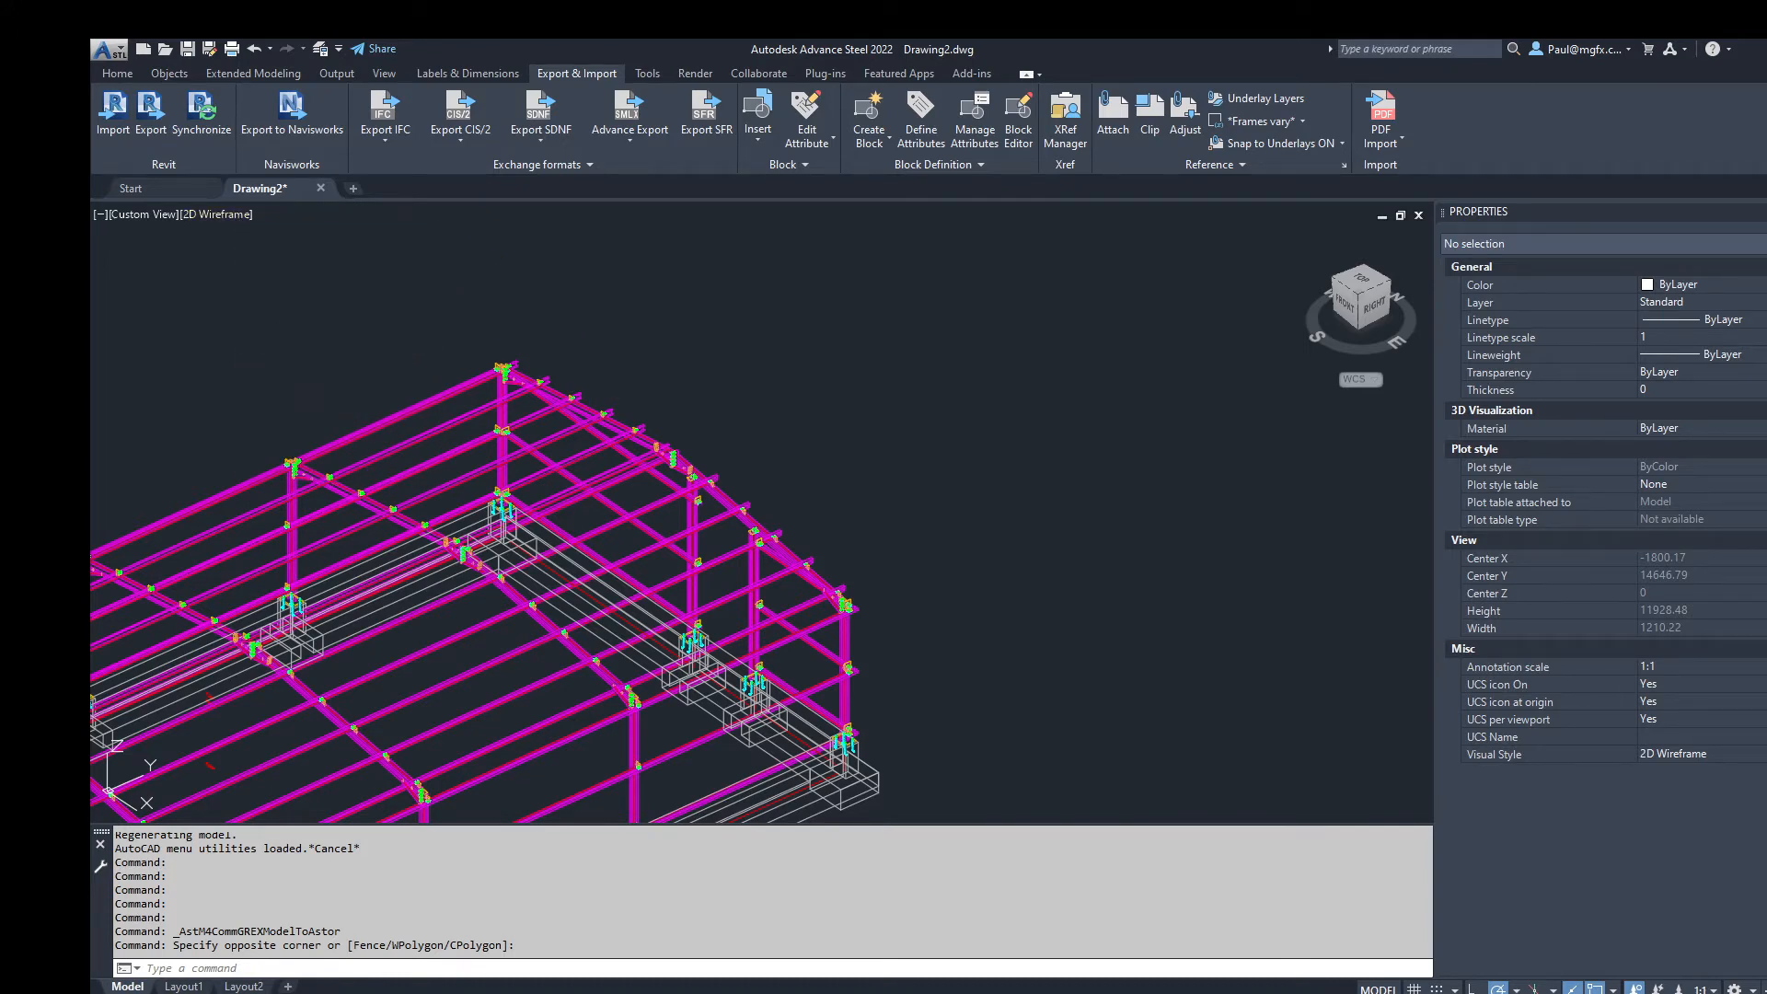
# Step: Examine the purlin profiles, cleat plates and bolts at the eaves connection from the back of the imported frame
pyautogui.scroll(2, 907, 629)
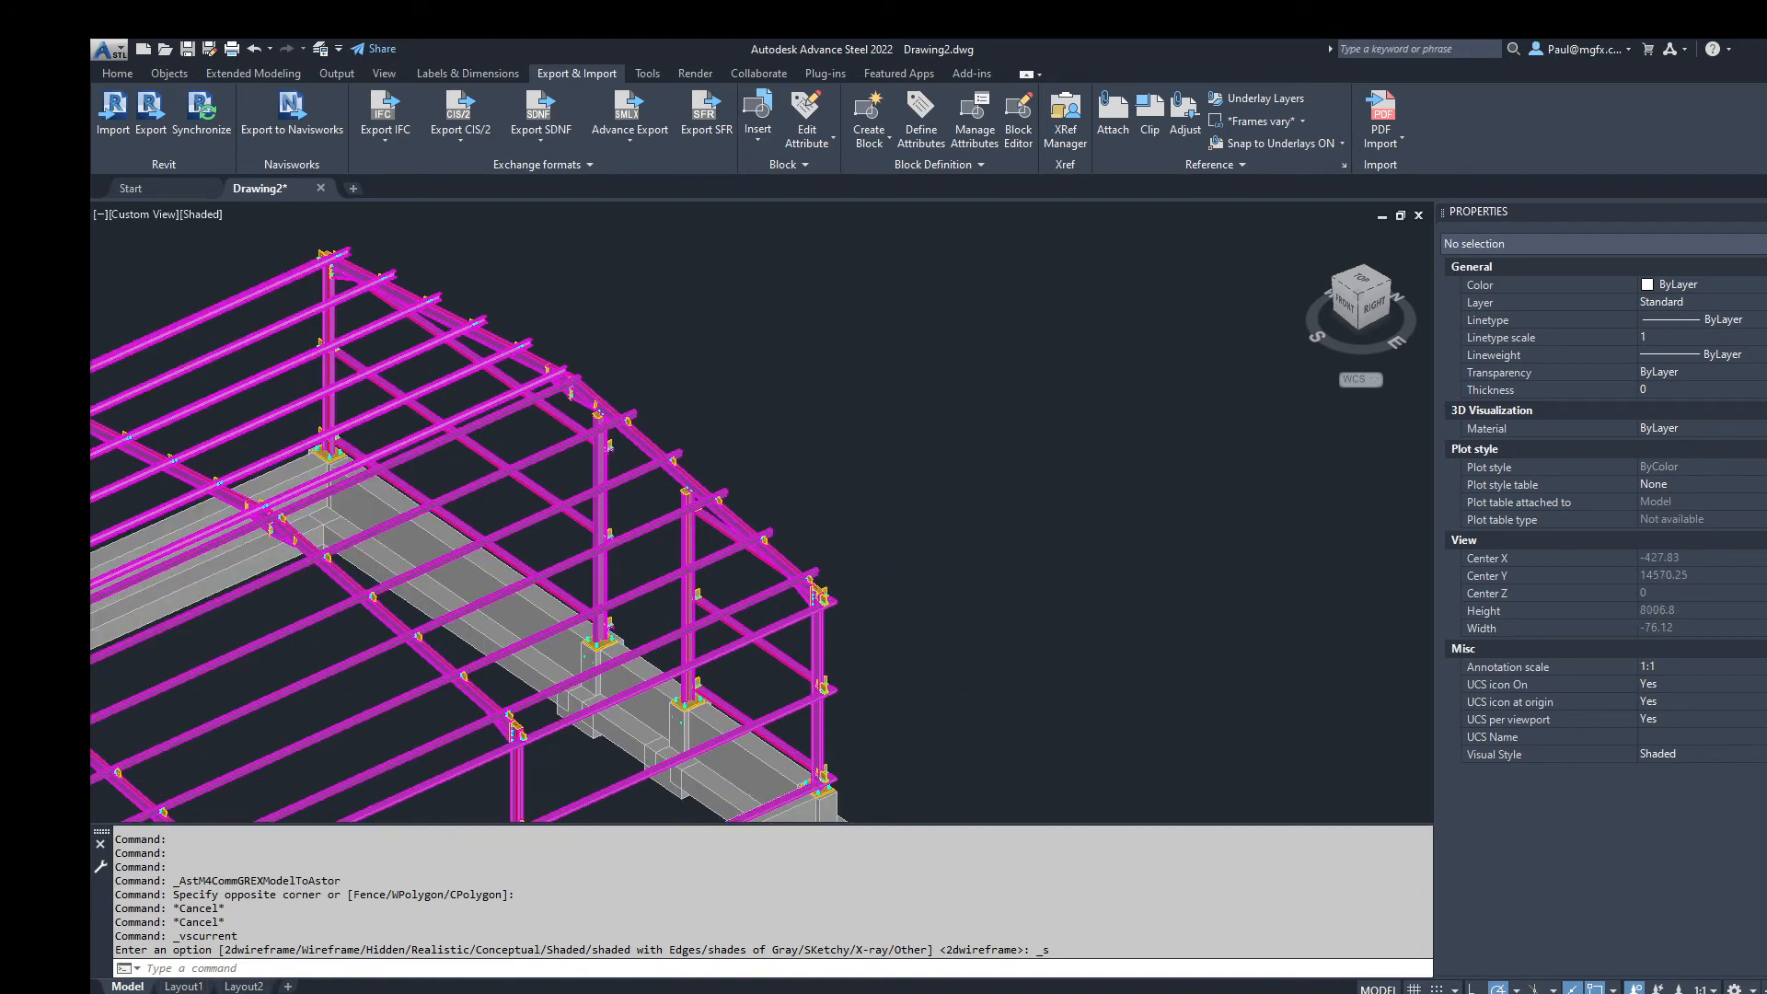
pyautogui.scroll(10, 741, 552)
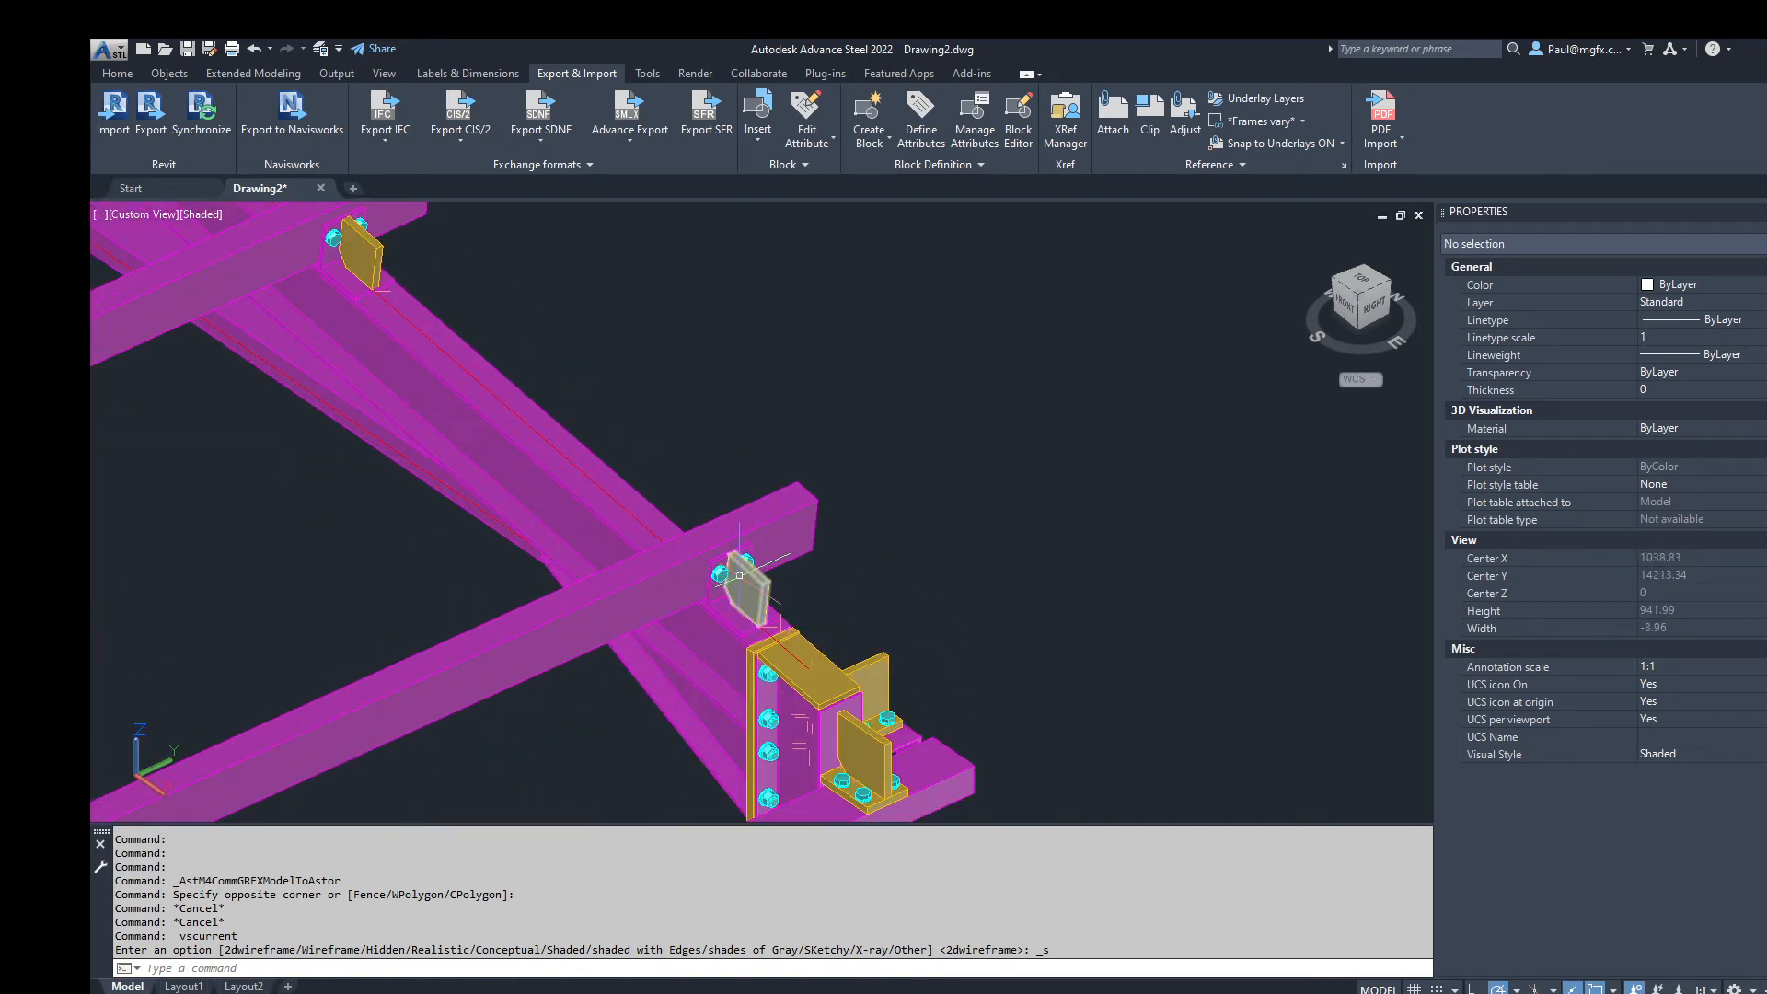
pyautogui.click(741, 578)
pyautogui.keyDown('shift'); pyautogui.moveTo(741, 577); pyautogui.dragTo(538, 525, button='middle'); pyautogui.keyUp('shift')
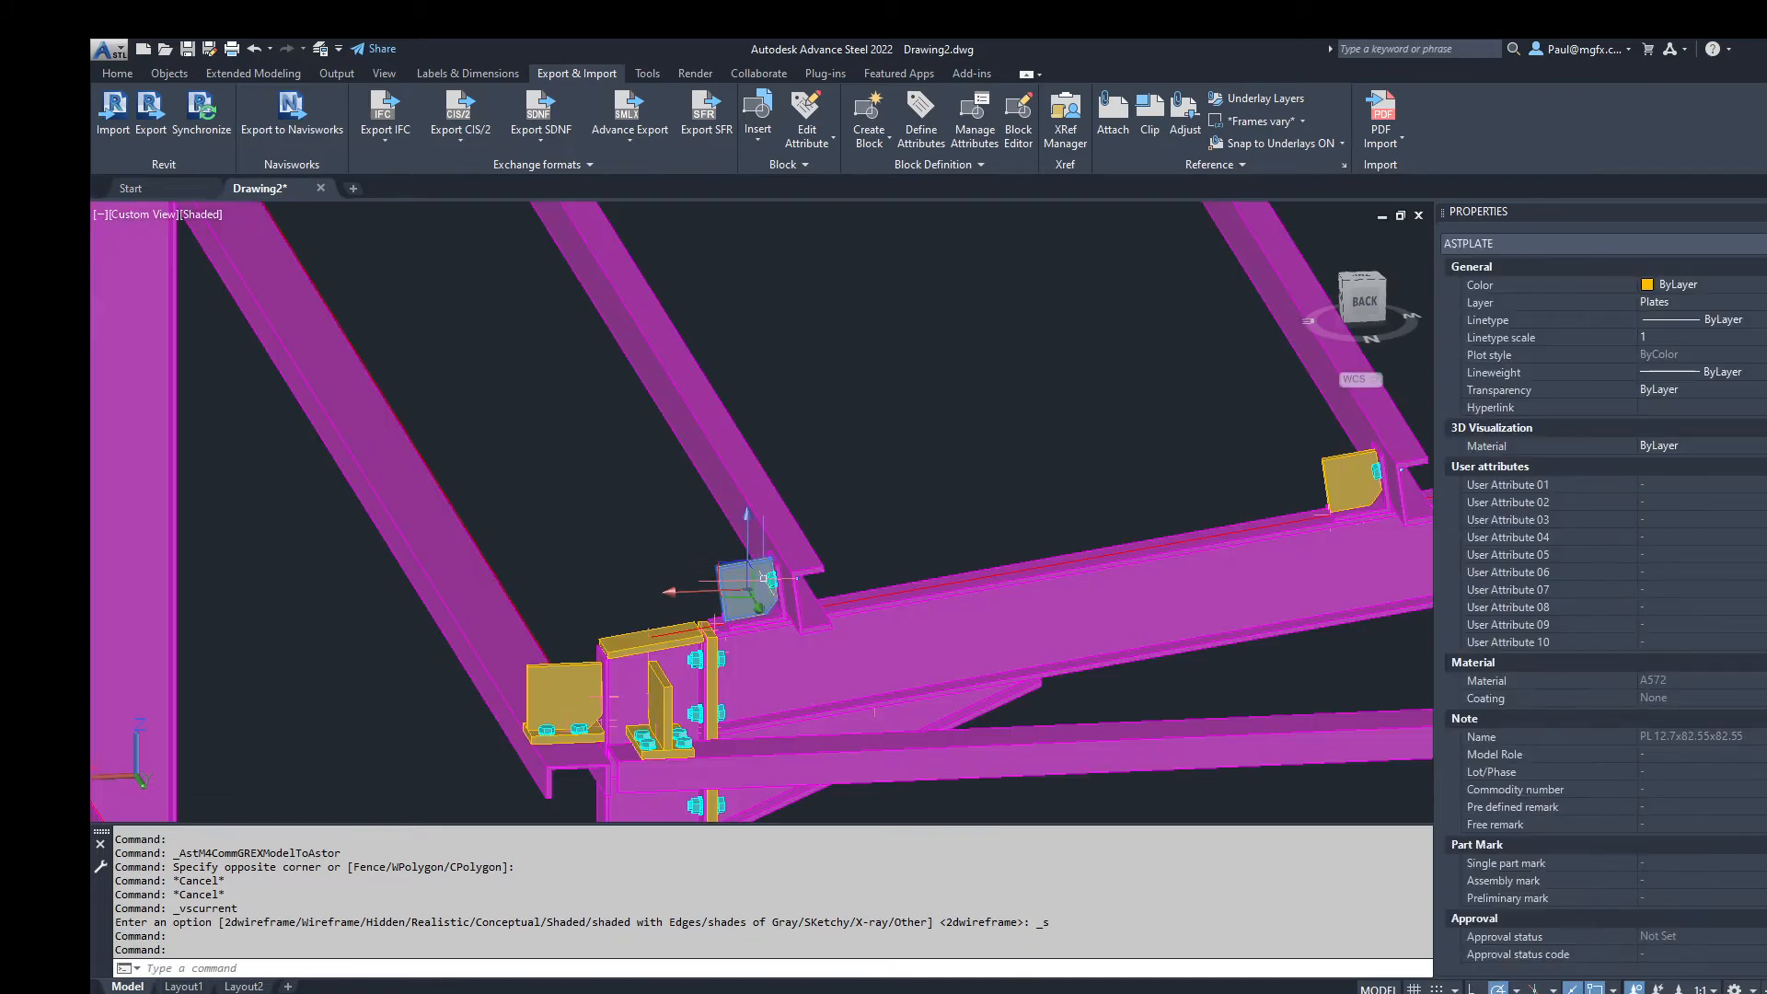
pyautogui.scroll(5, 764, 578)
pyautogui.press('Escape')
pyautogui.press('Escape')
pyautogui.scroll(5, 831, 532)
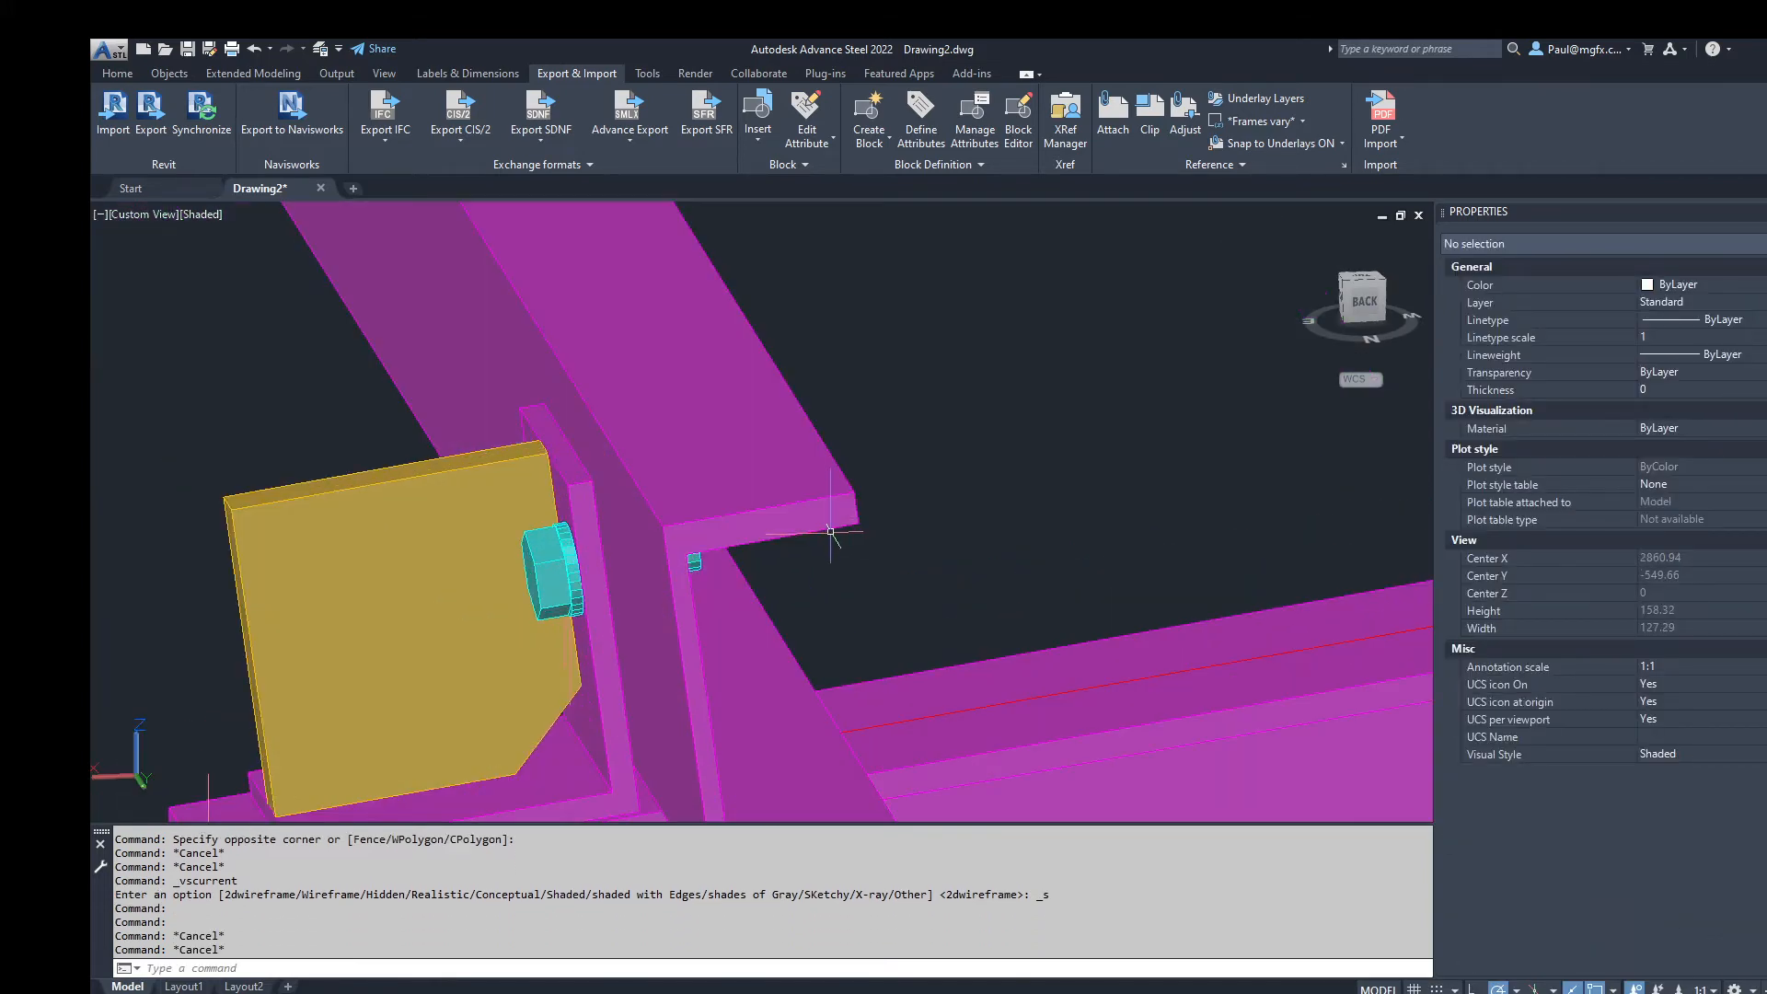
pyautogui.scroll(-6, 832, 532)
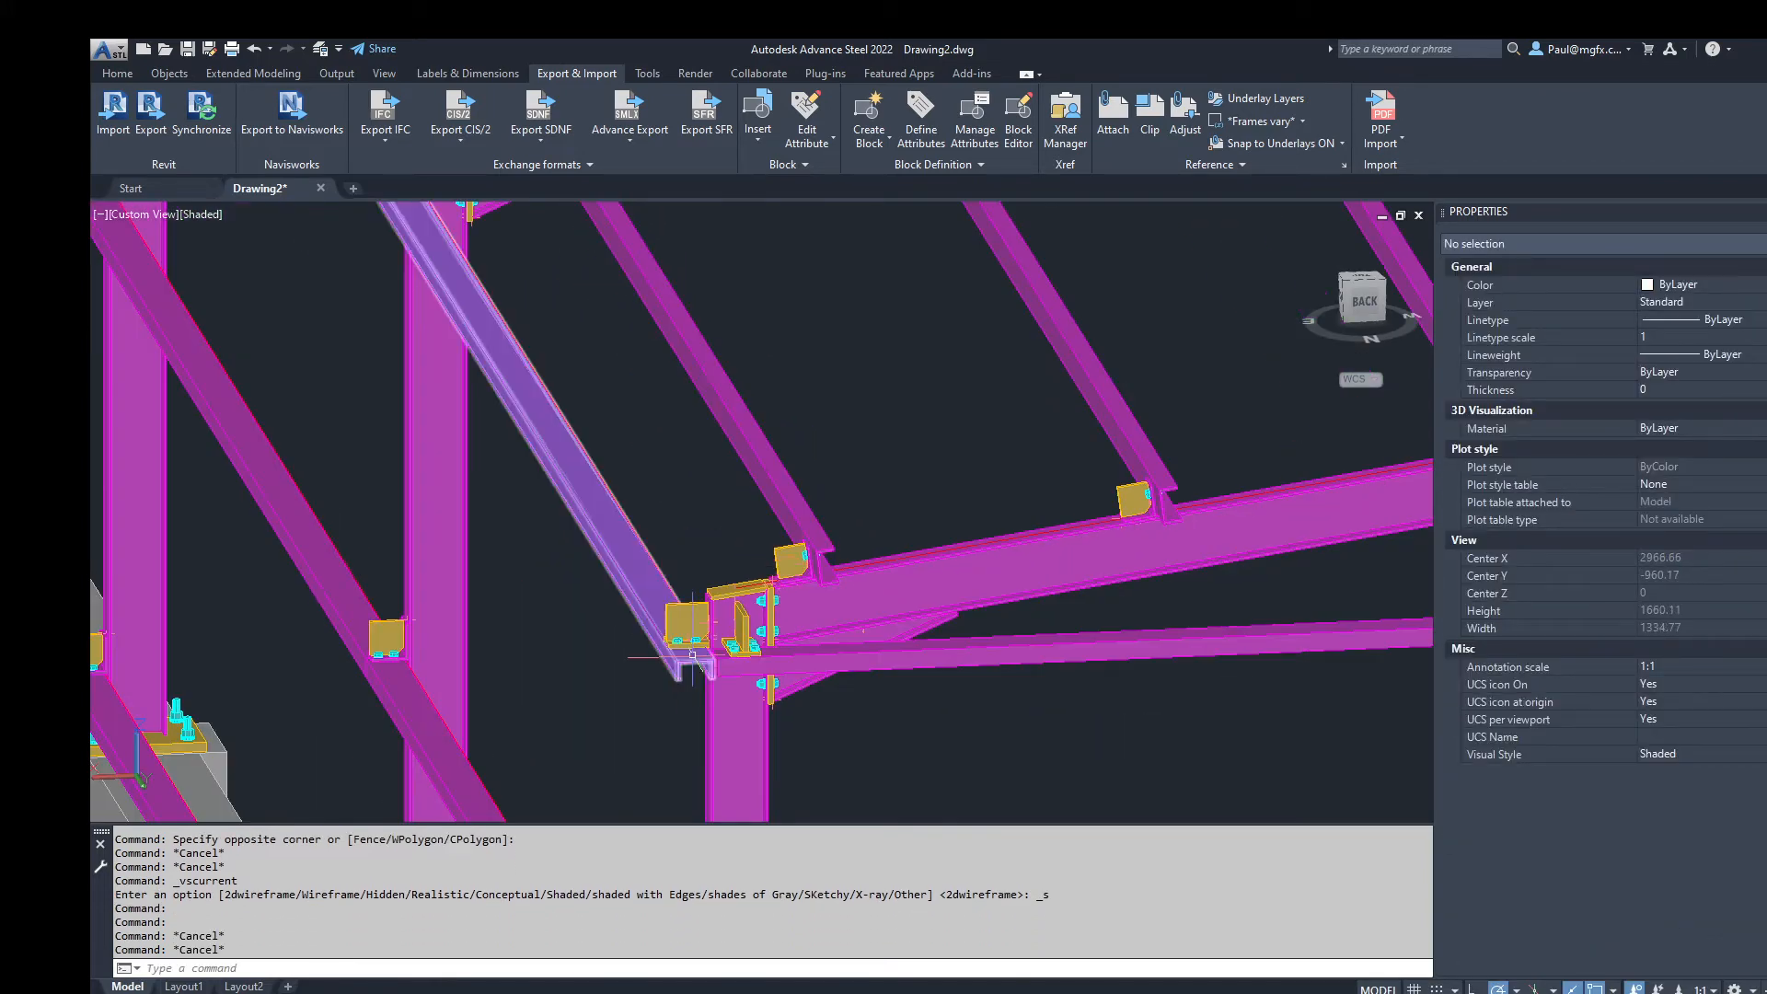
pyautogui.scroll(-5, 699, 645)
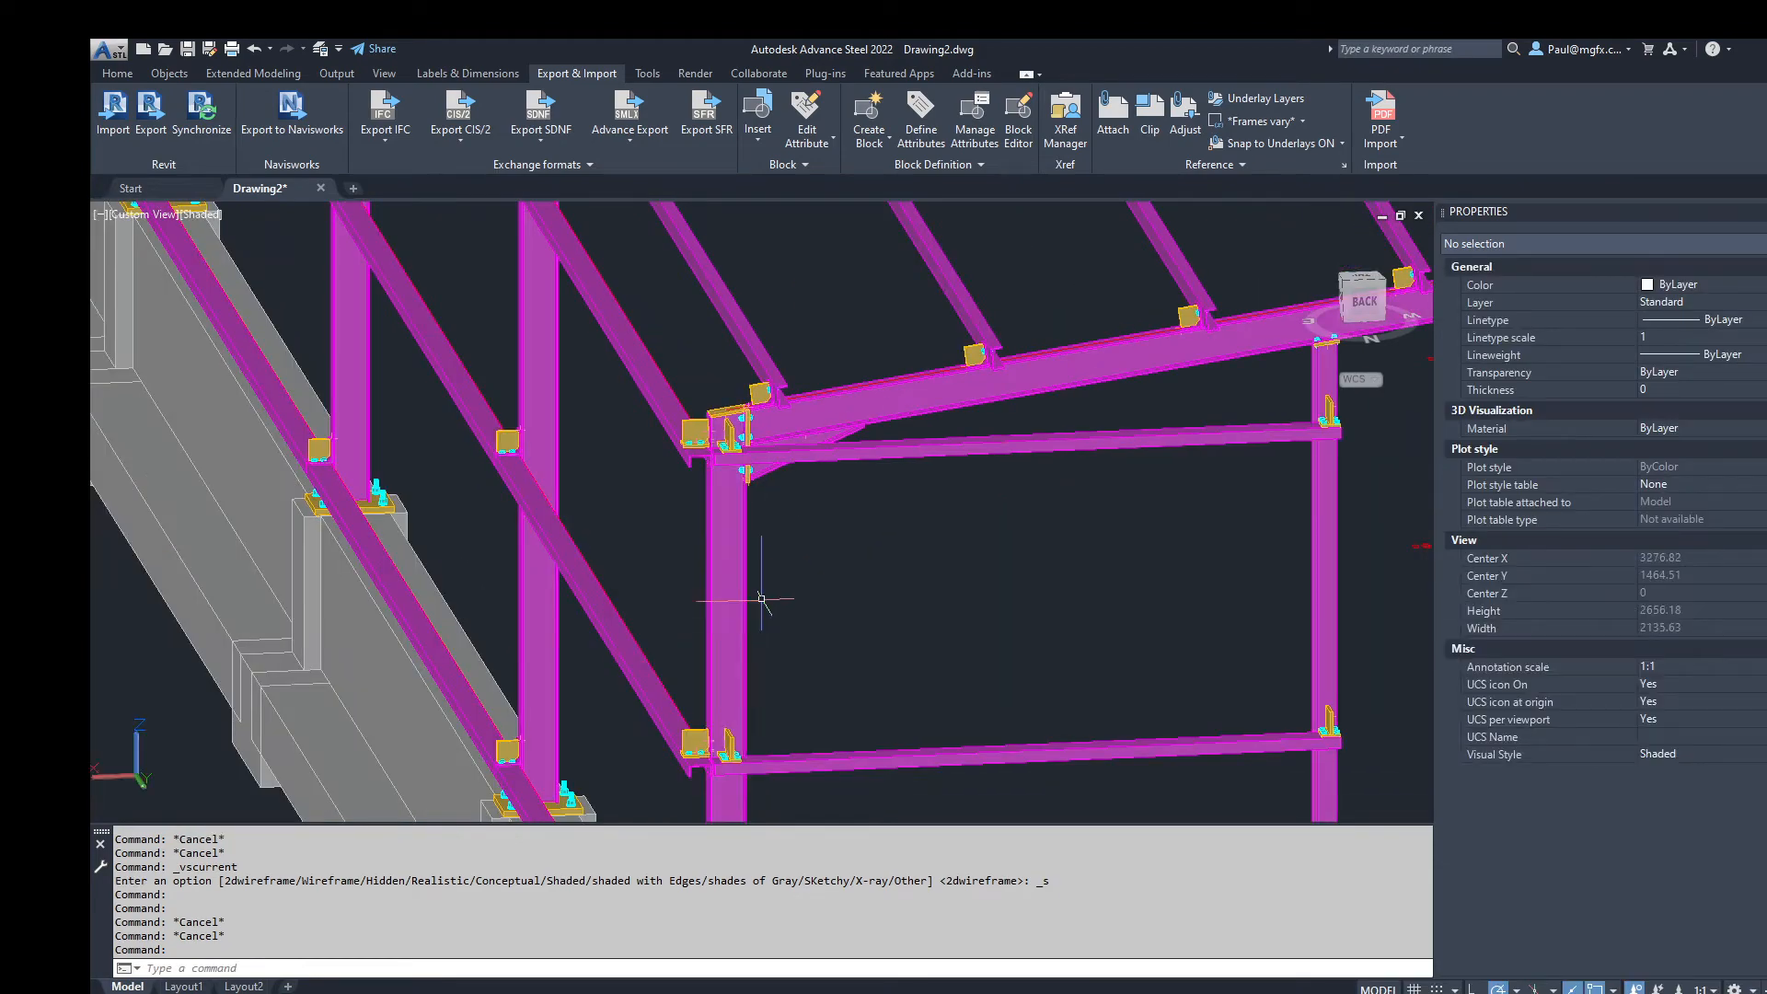
# Step: Examine the side rail cleats and bolts on the corner column and the eaves connections of the neighbouring frames
pyautogui.scroll(-5, 1034, 482)
pyautogui.scroll(8, 1018, 411)
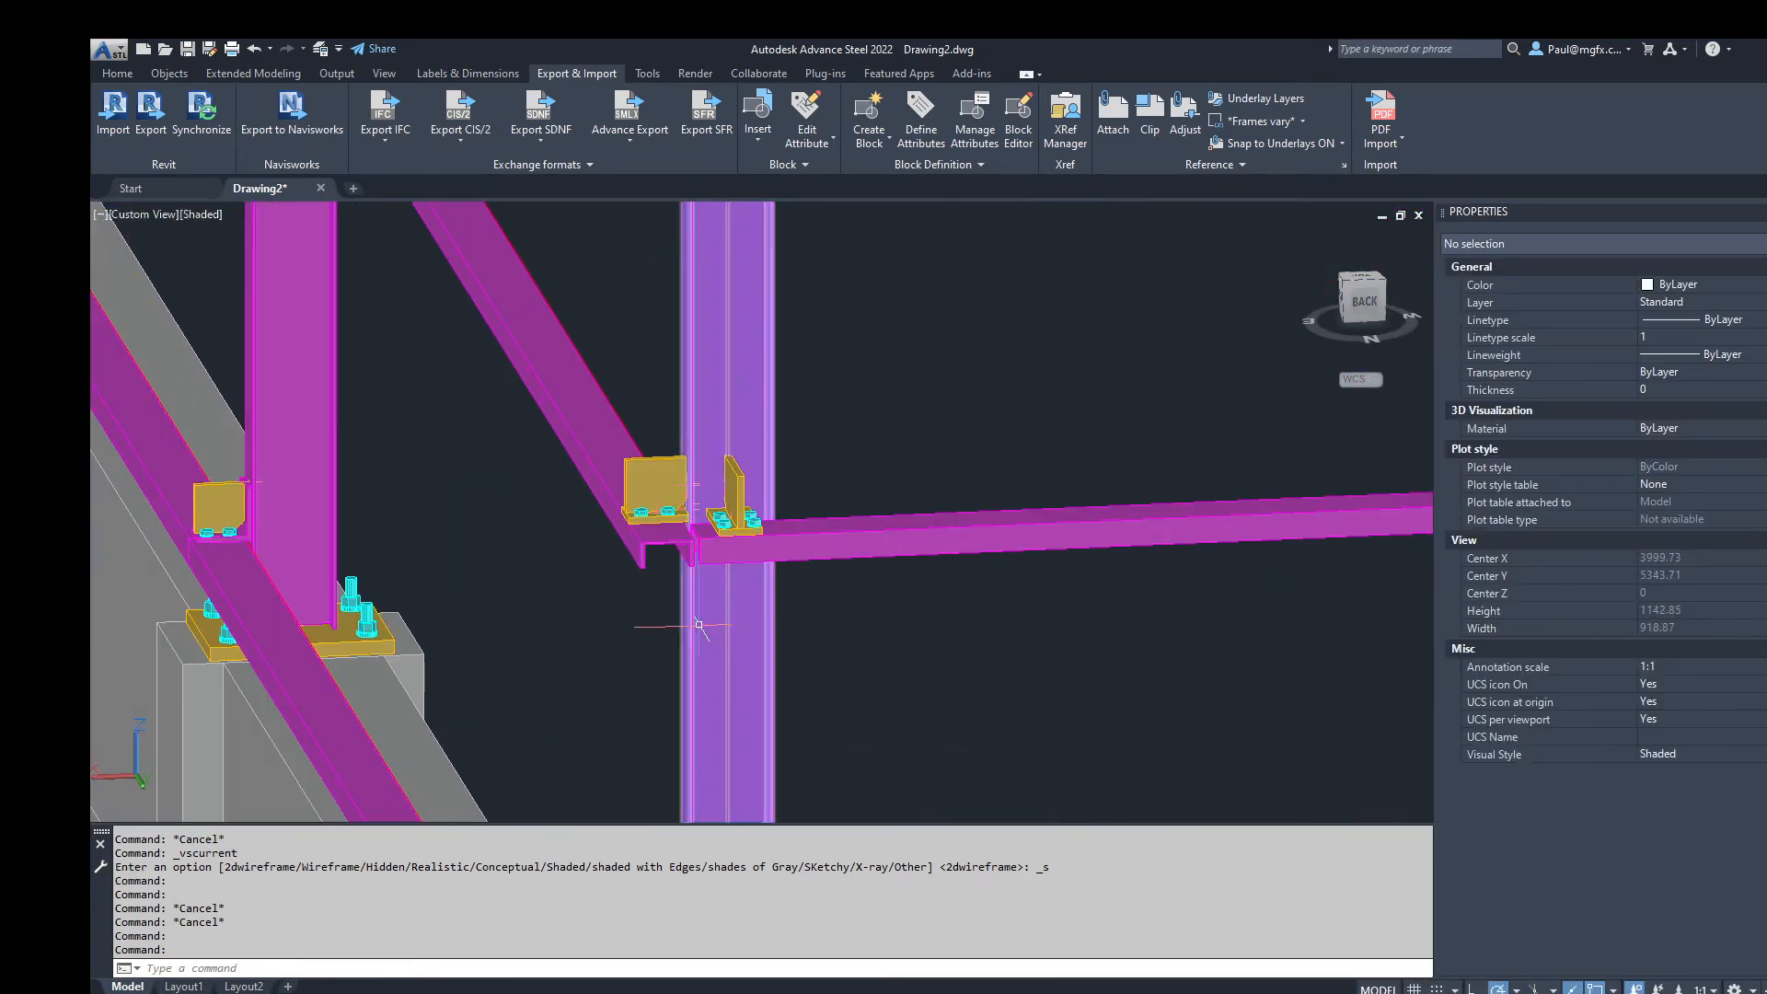
pyautogui.scroll(-7, 700, 626)
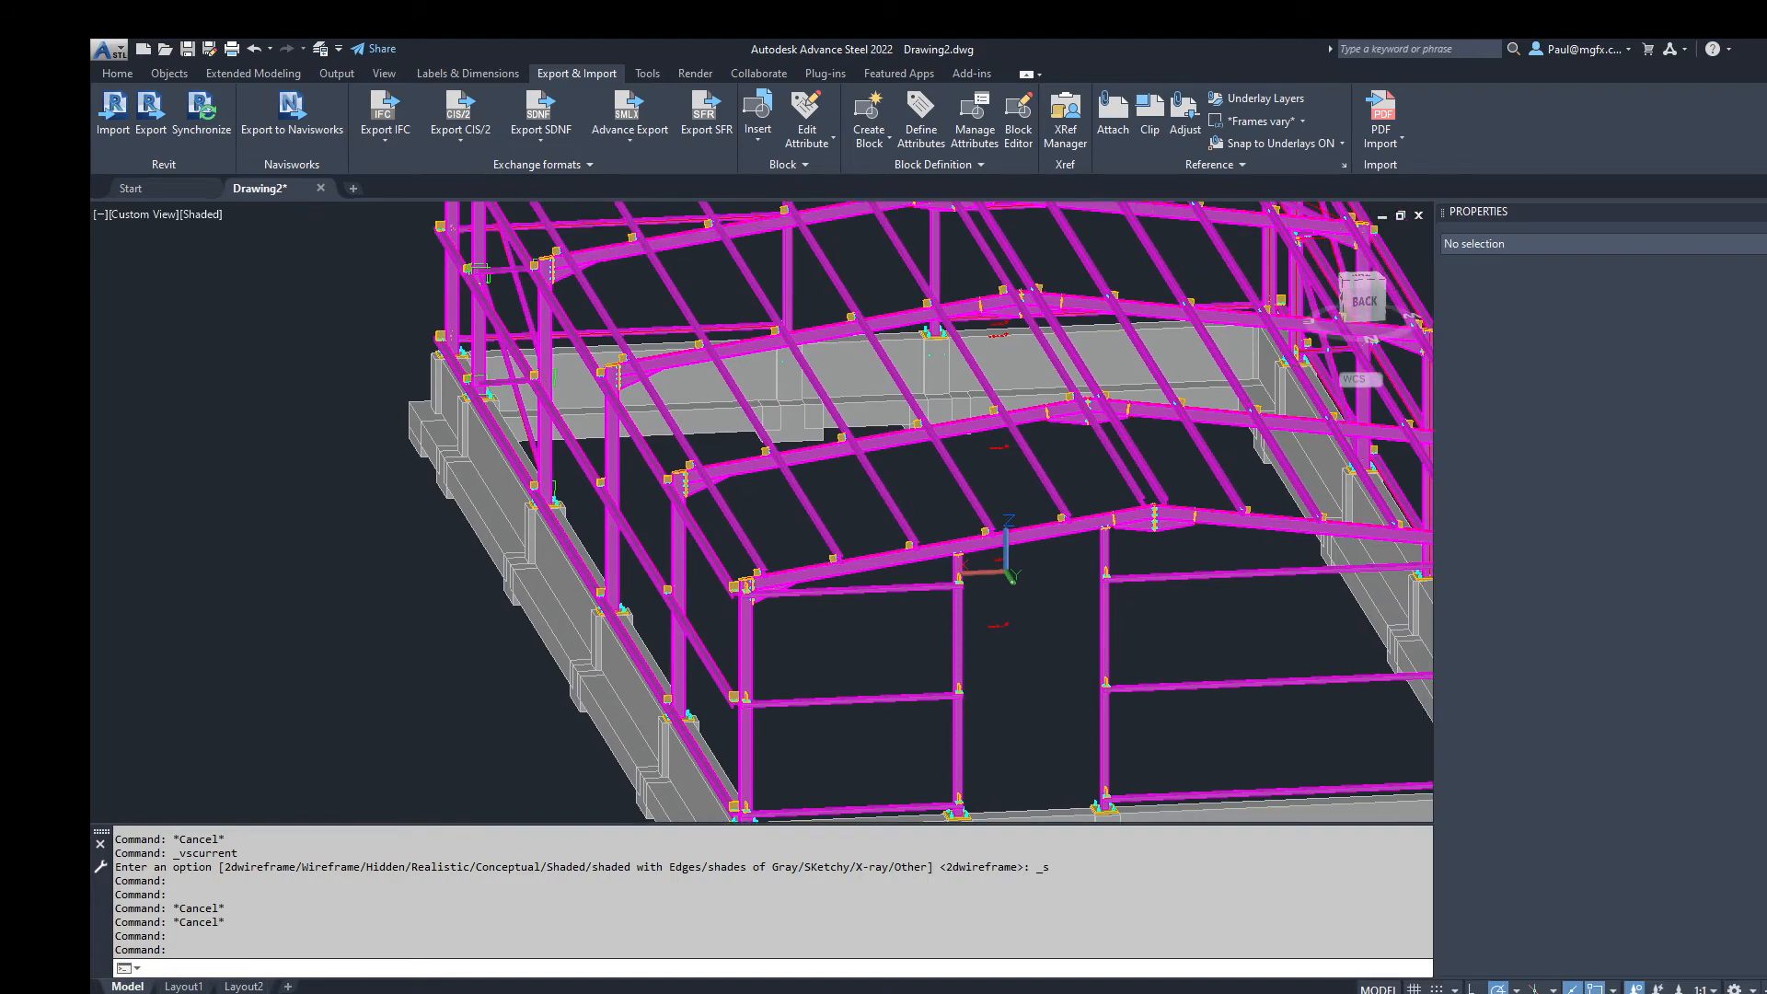
pyautogui.scroll(8, 762, 508)
pyautogui.scroll(-2, 762, 508)
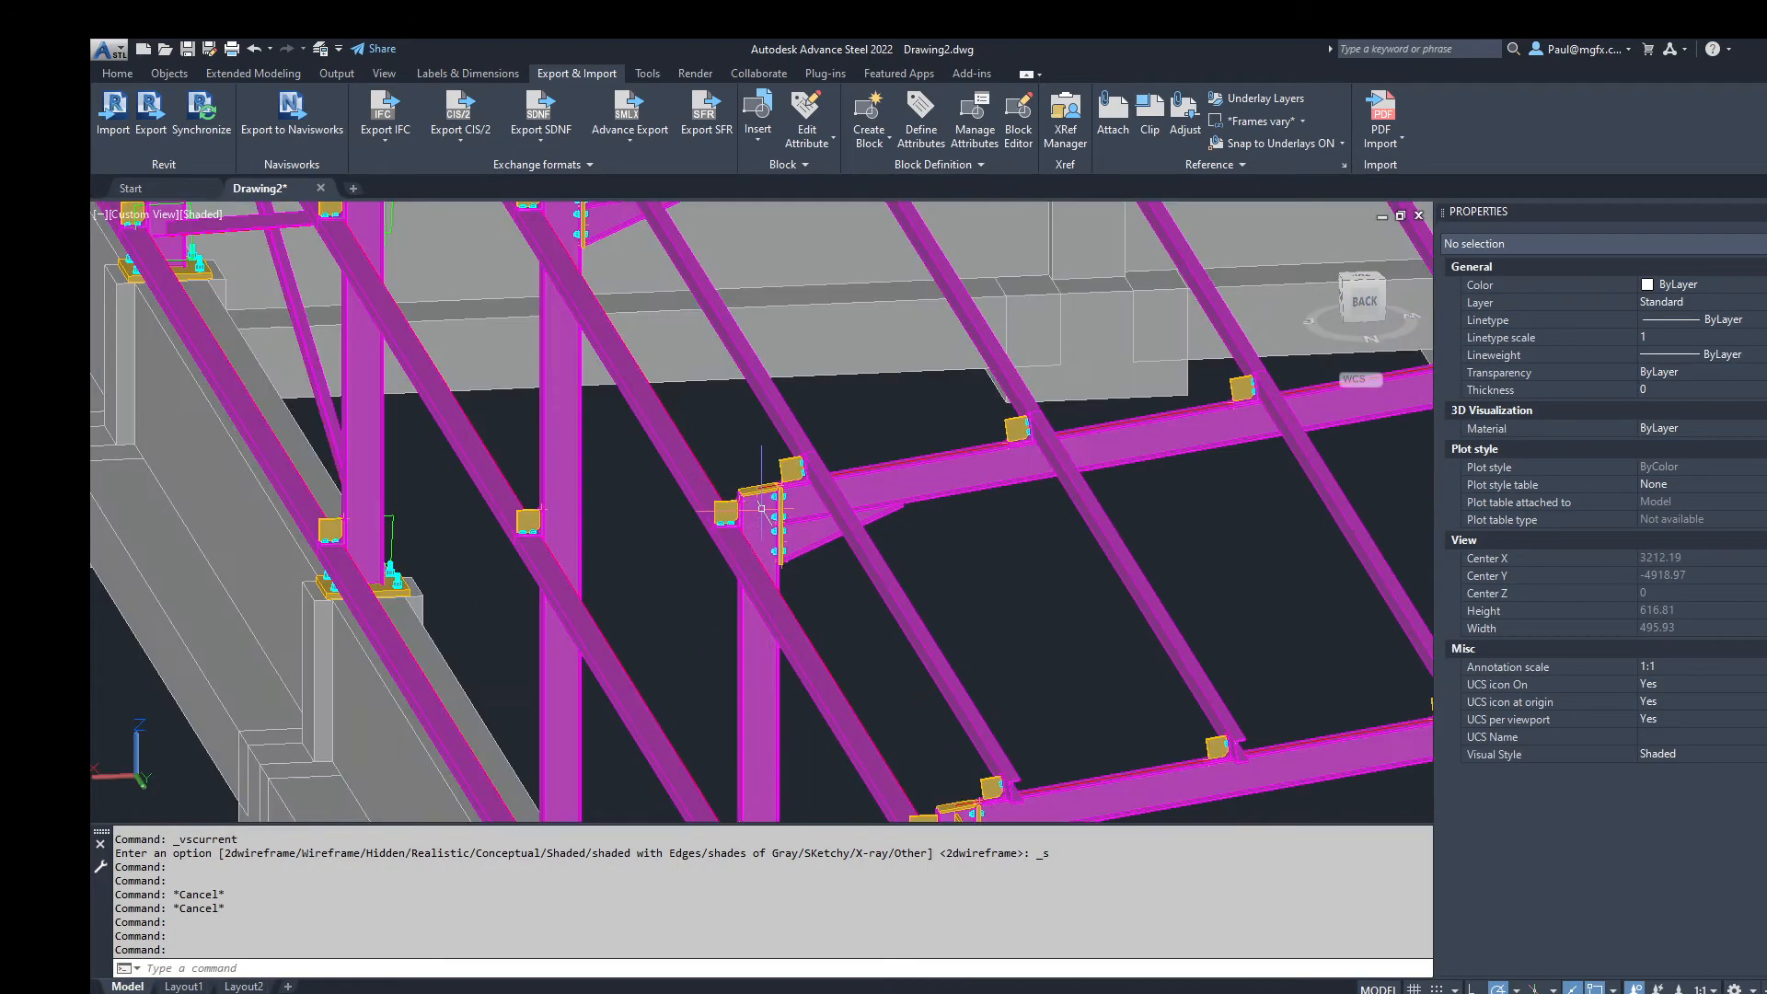
# Step: Open the joint properties of the side rail cleat connection at the eaves column, selecting its rib stiffener plate and cleat angle
pyautogui.keyDown('shift'); pyautogui.moveTo(761, 508); pyautogui.dragTo(646, 440, button='middle'); pyautogui.keyUp('shift')
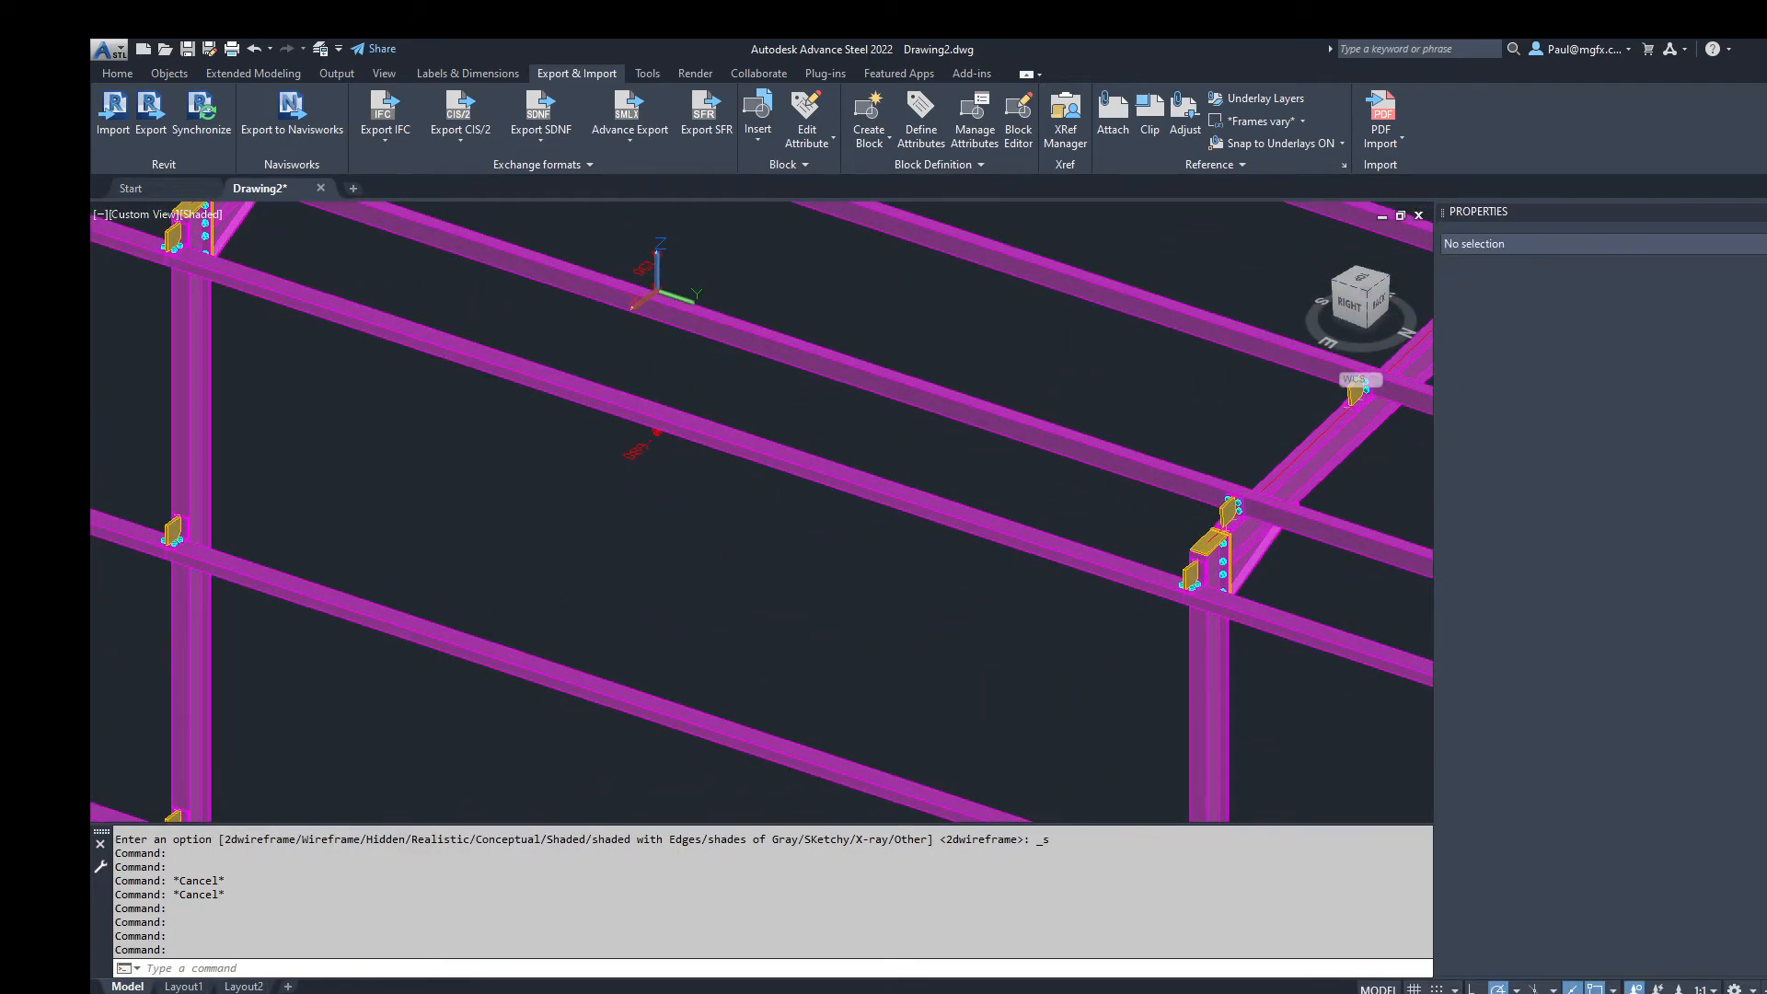
pyautogui.scroll(-3, 700, 497)
pyautogui.scroll(7, 930, 589)
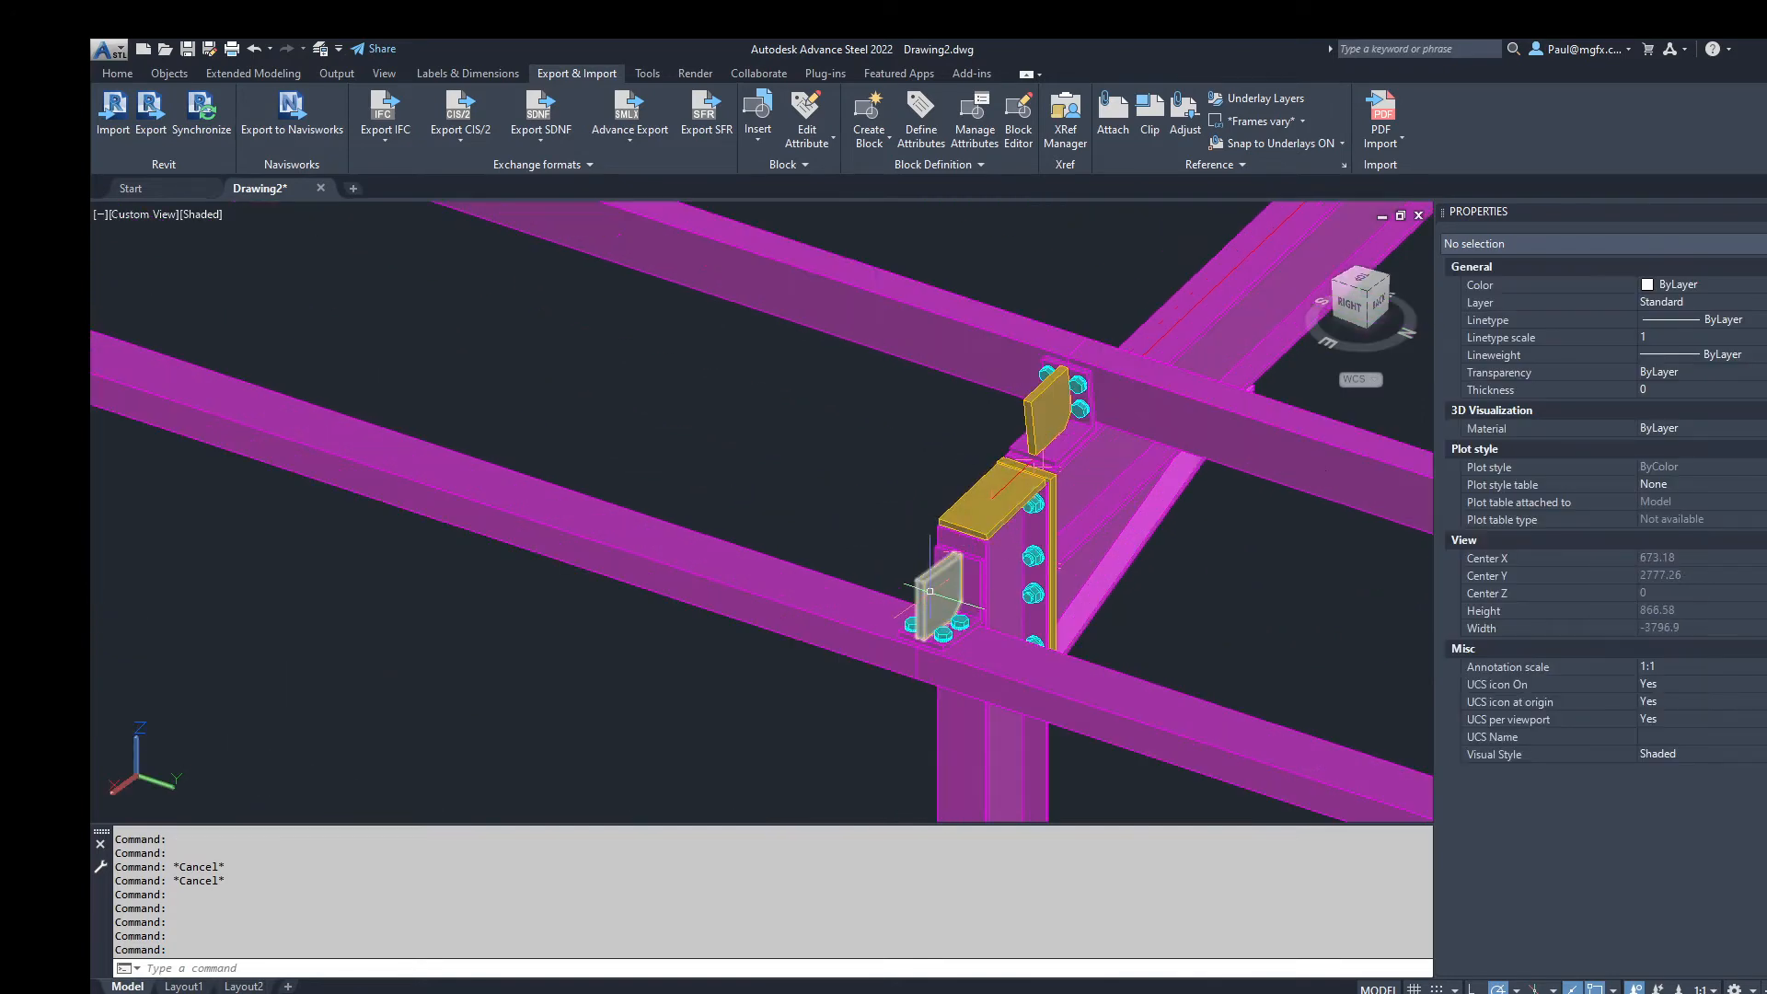
pyautogui.click(930, 591)
pyautogui.scroll(2, 932, 608)
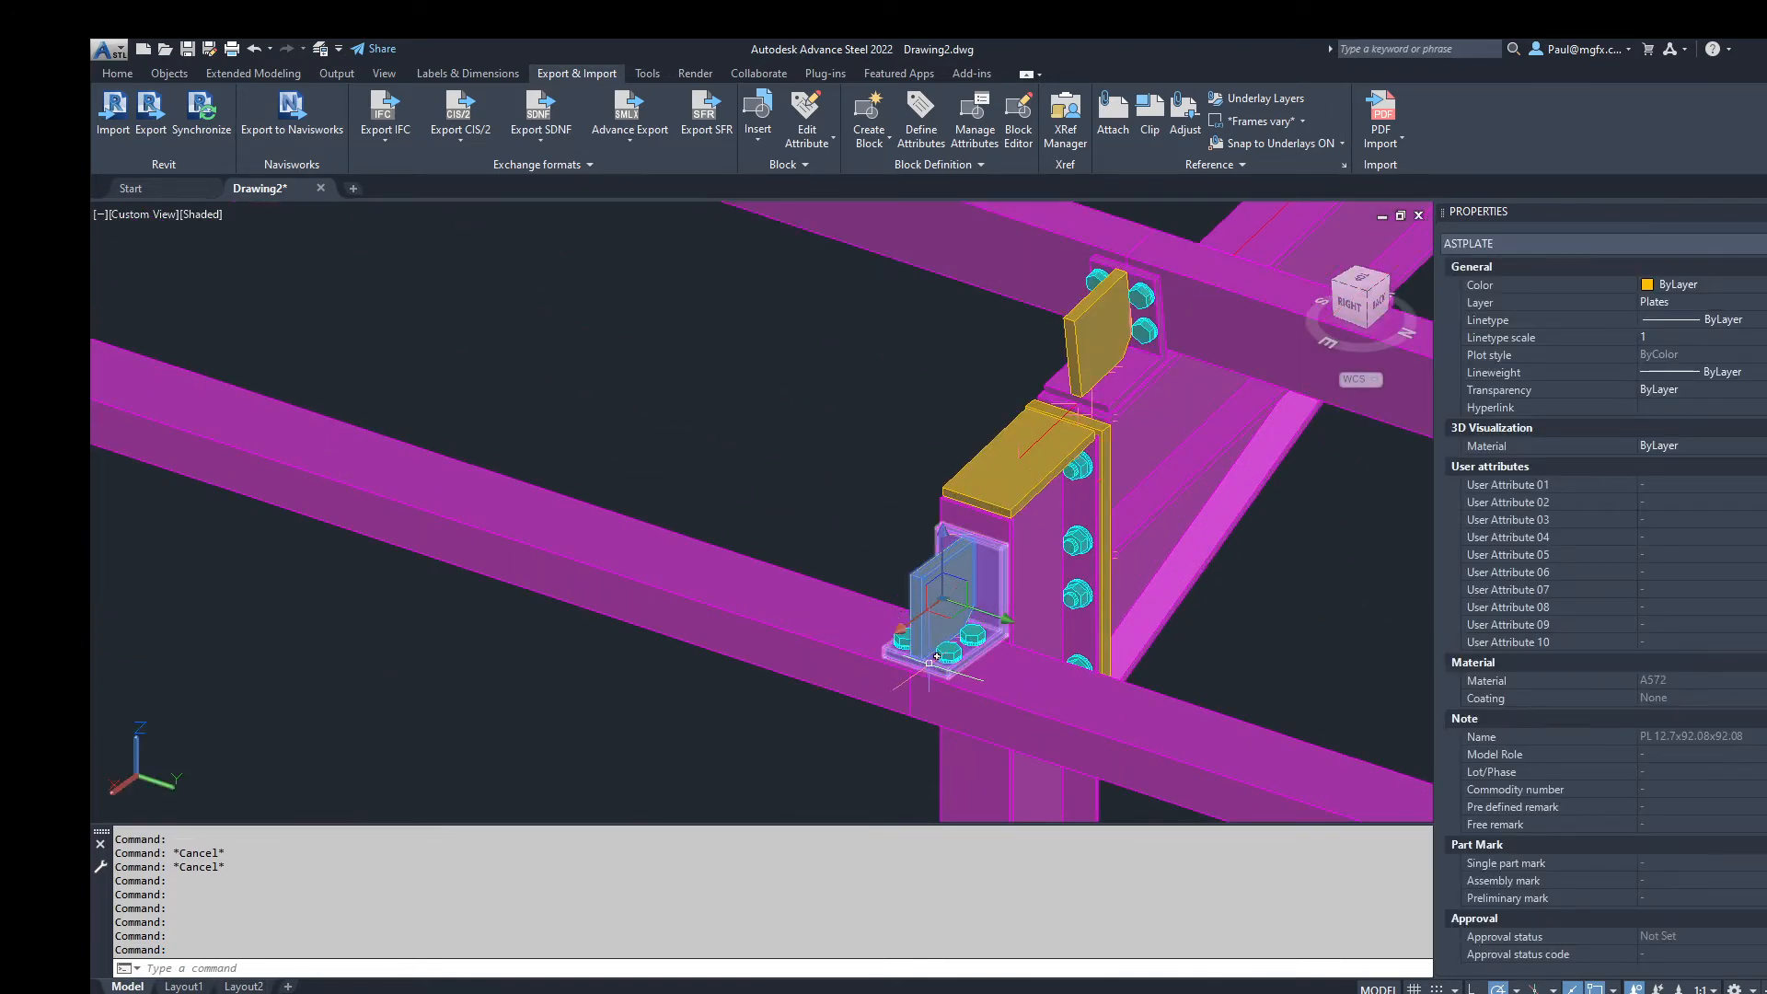
pyautogui.click(933, 639)
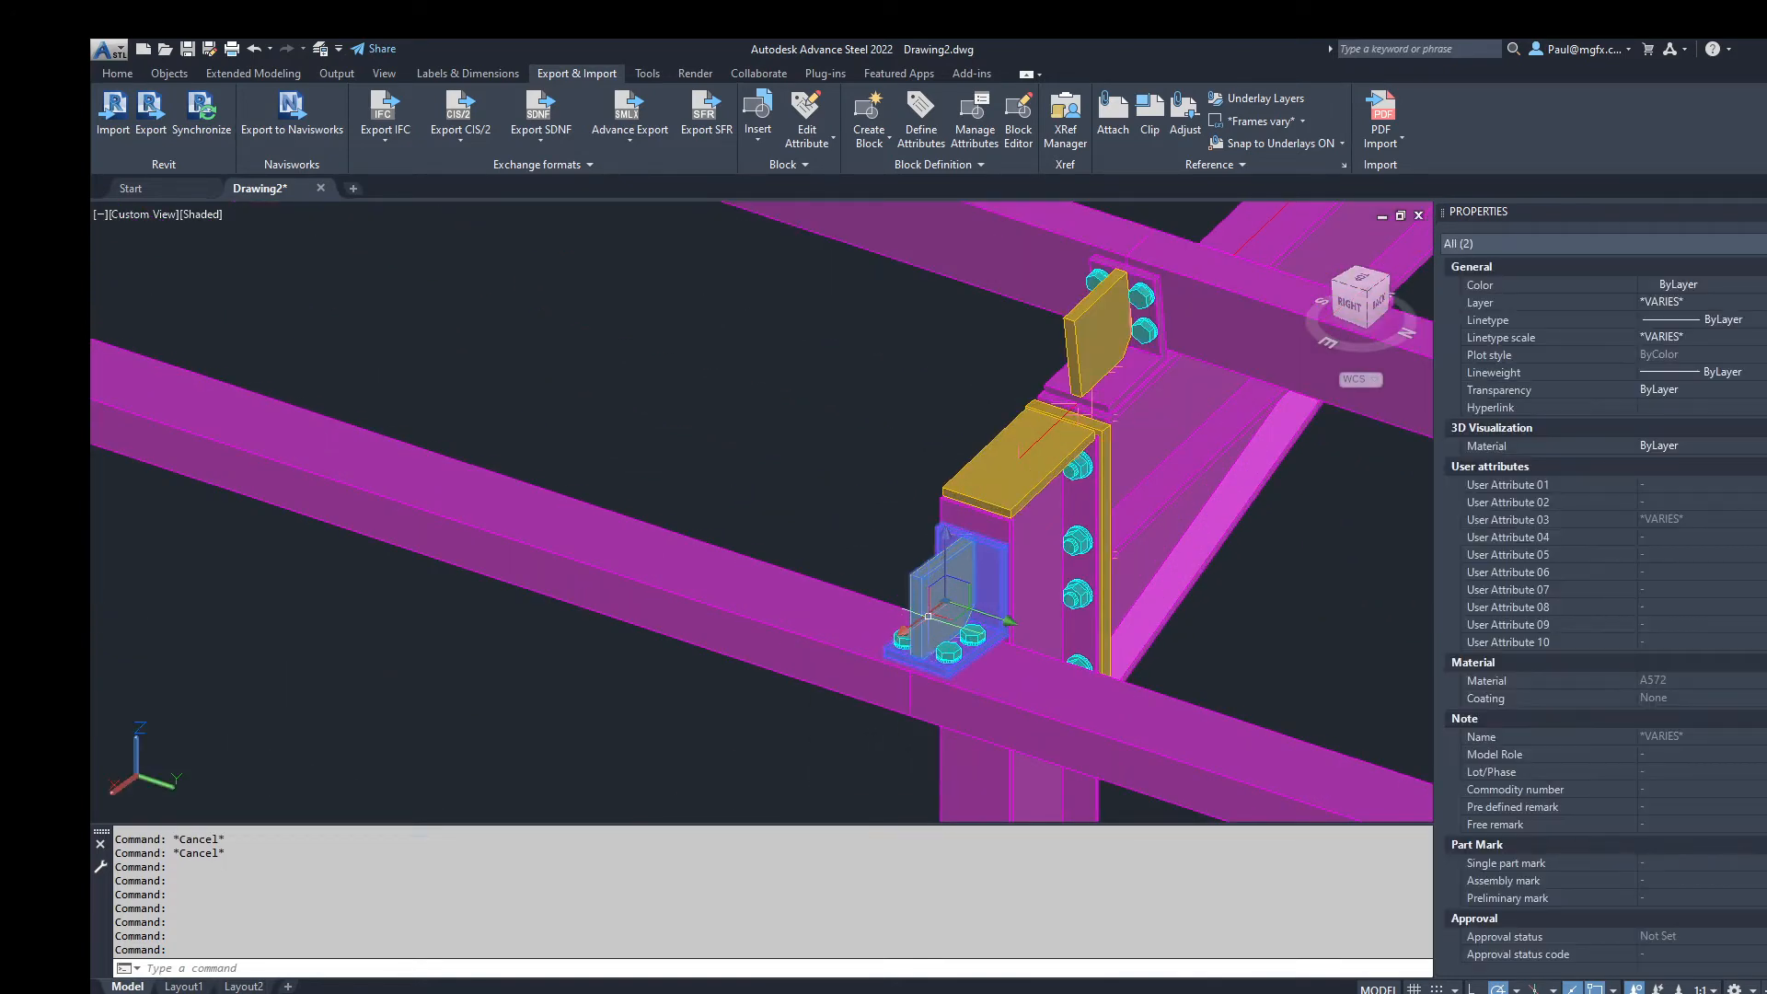
pyautogui.rightClick(933, 640)
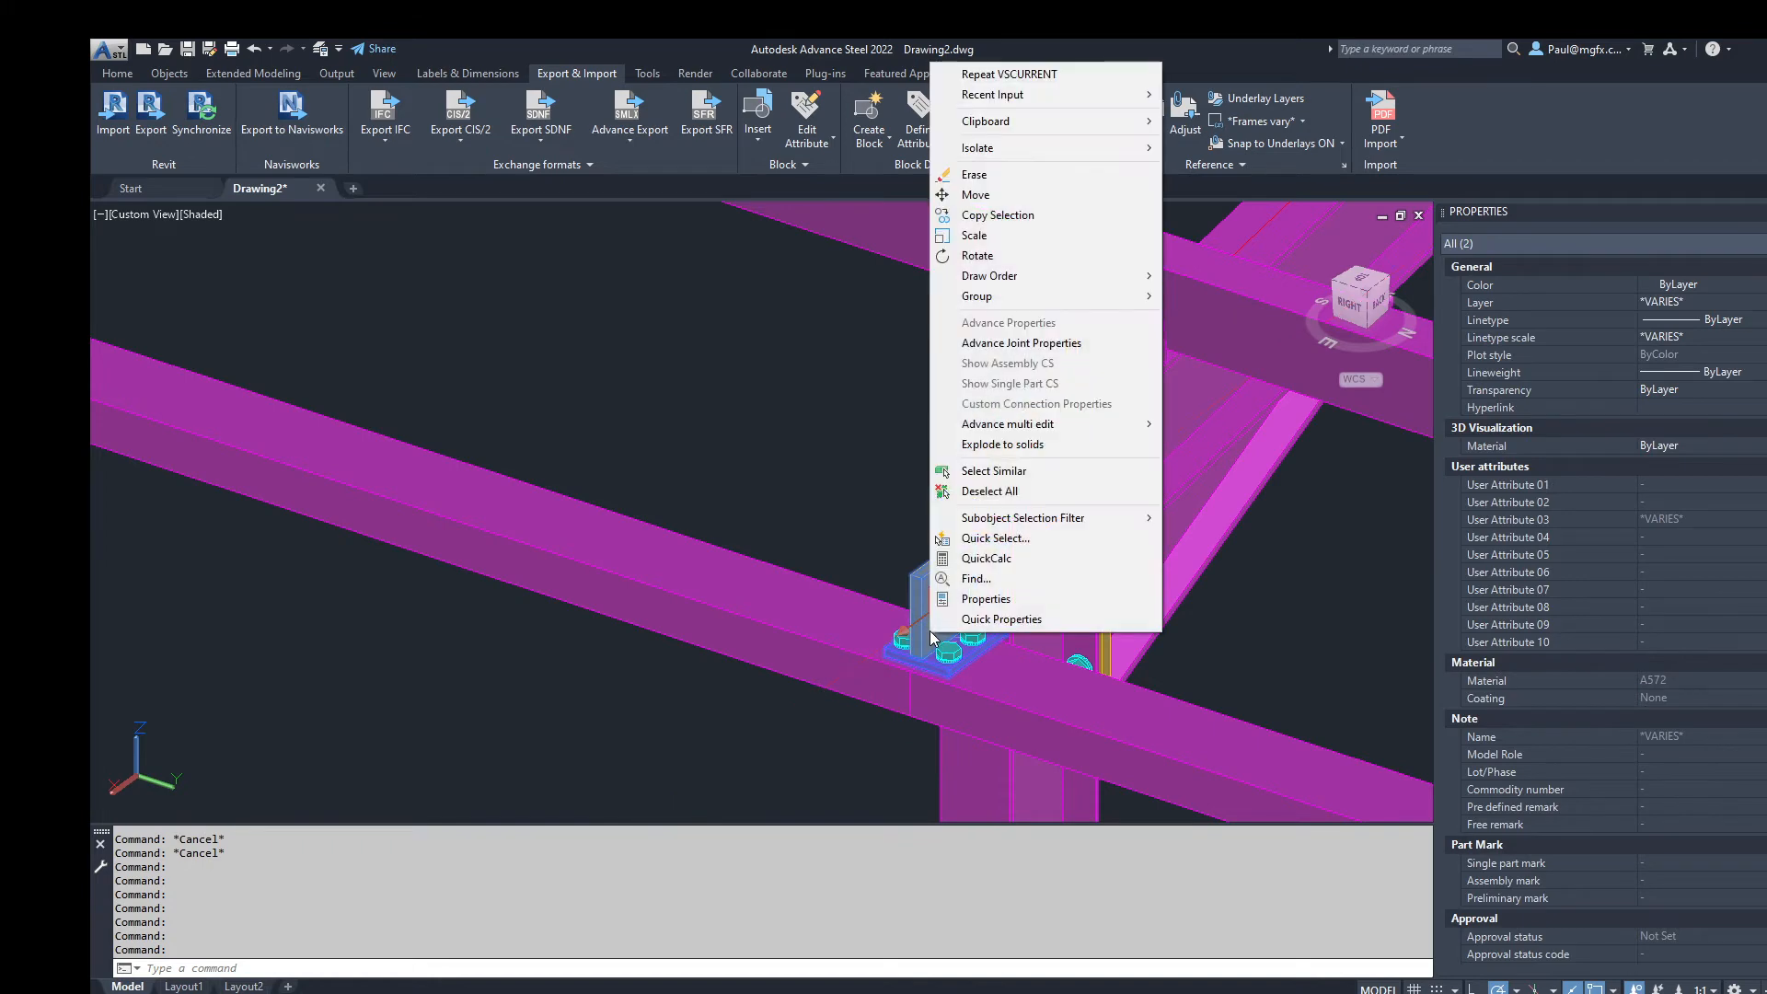
pyautogui.click(1007, 345)
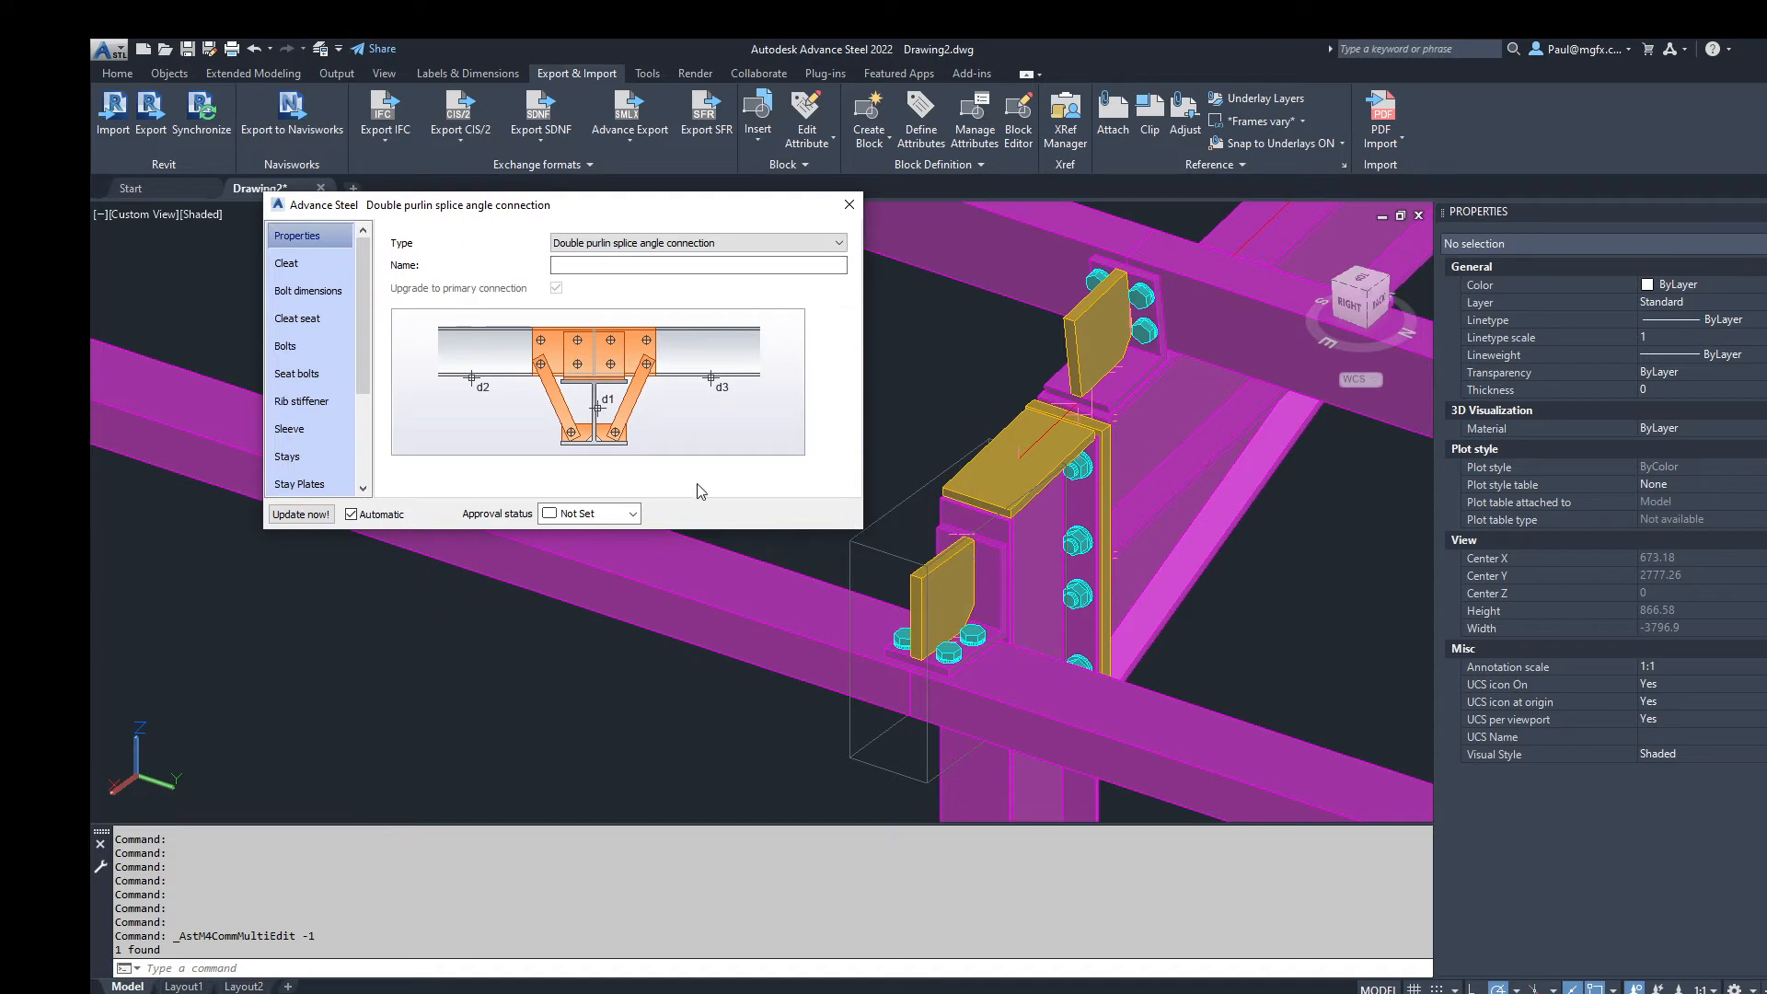
# Step: Review the cleat, bolt, cleat seat, rib stiffener and stay plate settings of the double purlin splice angle connection, and close its properties
pyautogui.click(288, 264)
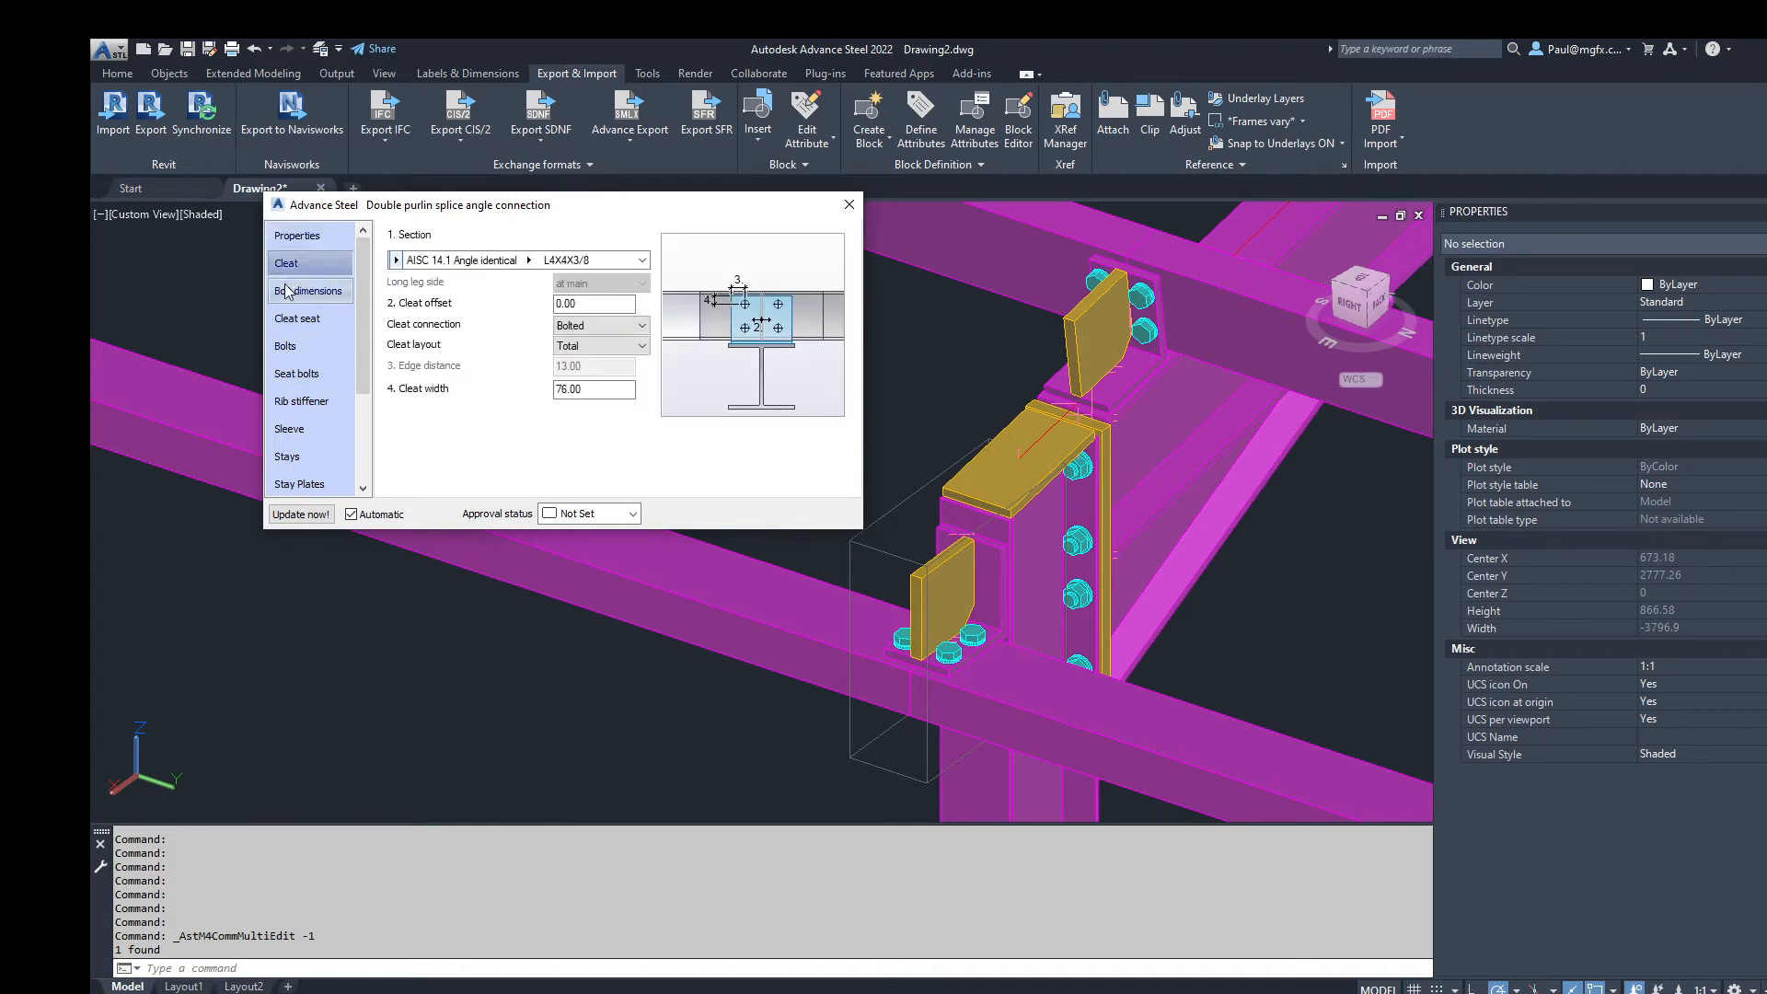
pyautogui.click(288, 290)
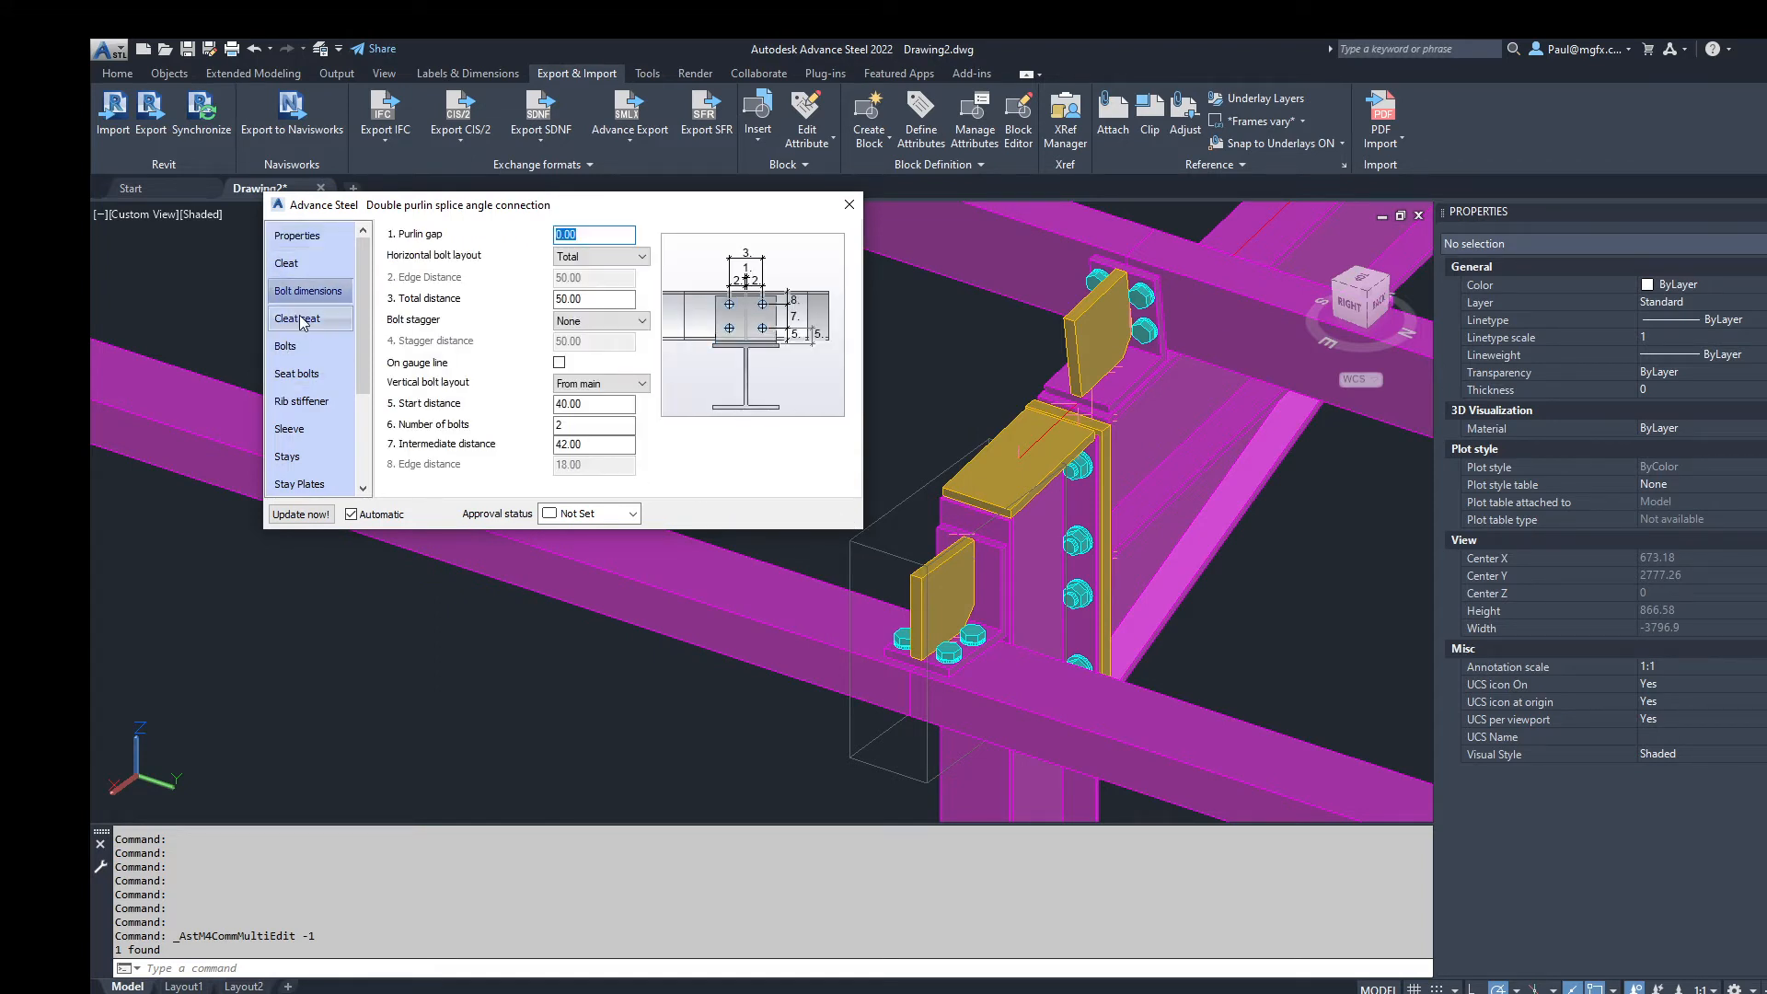
pyautogui.click(293, 319)
pyautogui.click(297, 346)
pyautogui.click(300, 402)
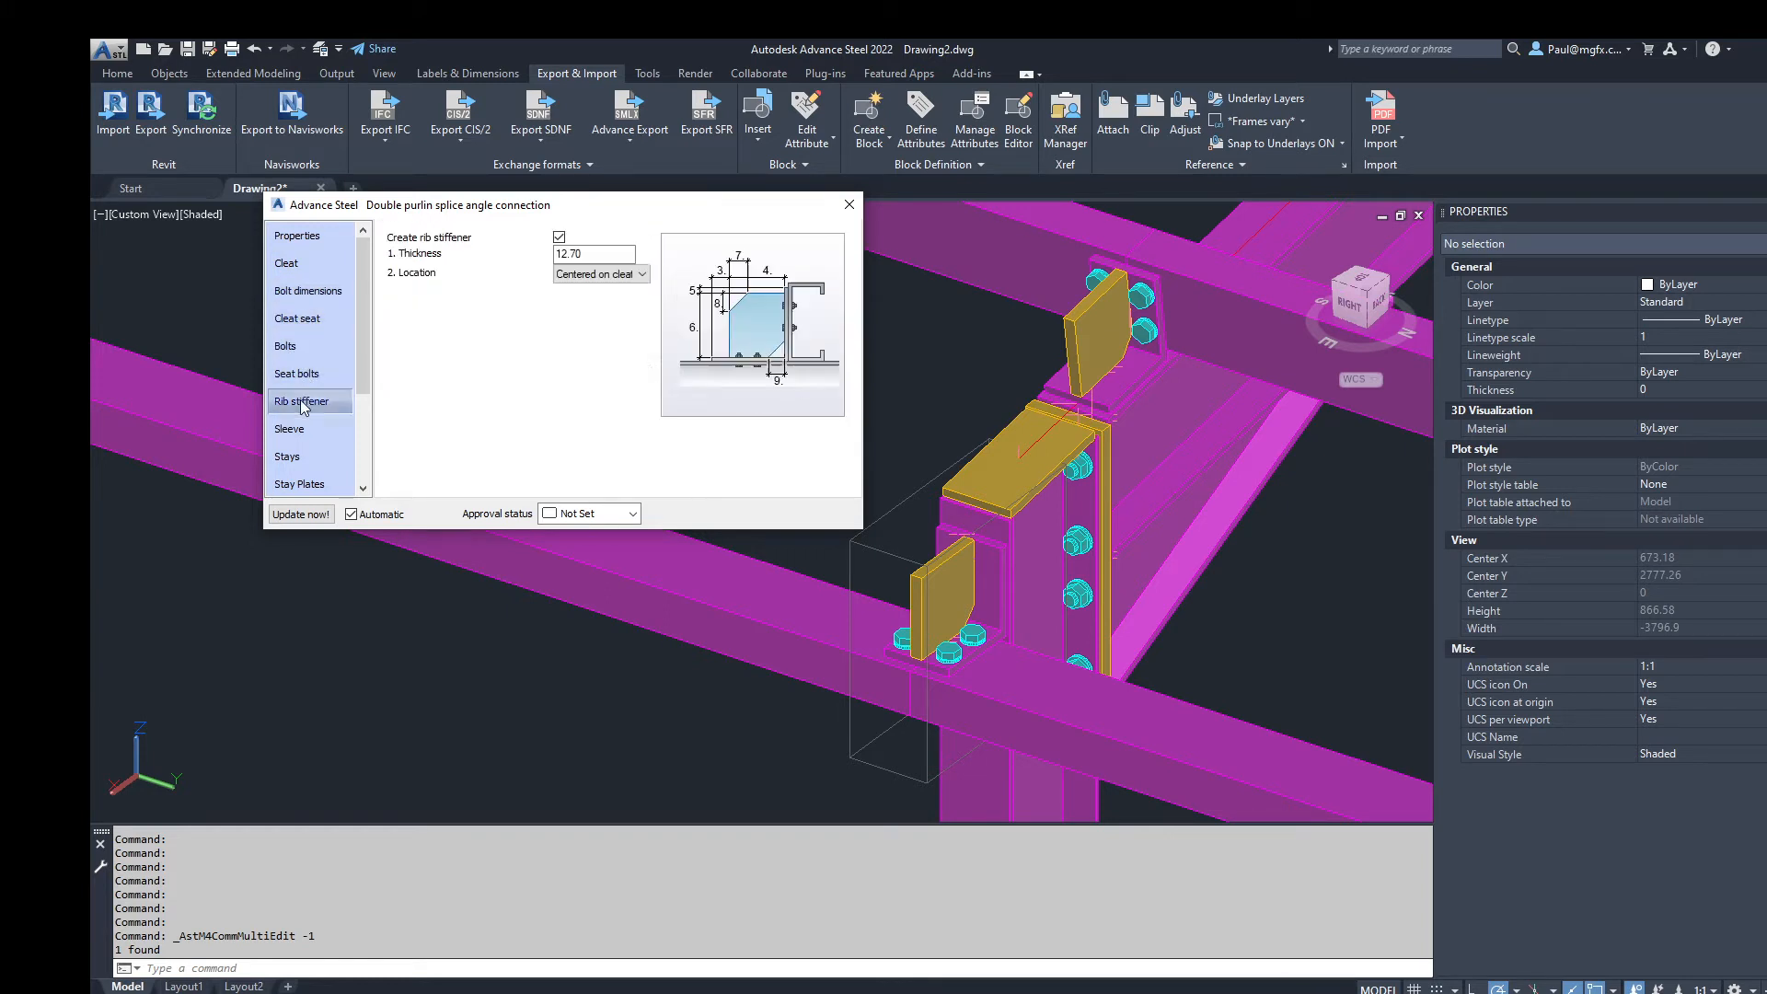
pyautogui.click(292, 456)
pyautogui.click(302, 485)
pyautogui.scroll(-2, 303, 442)
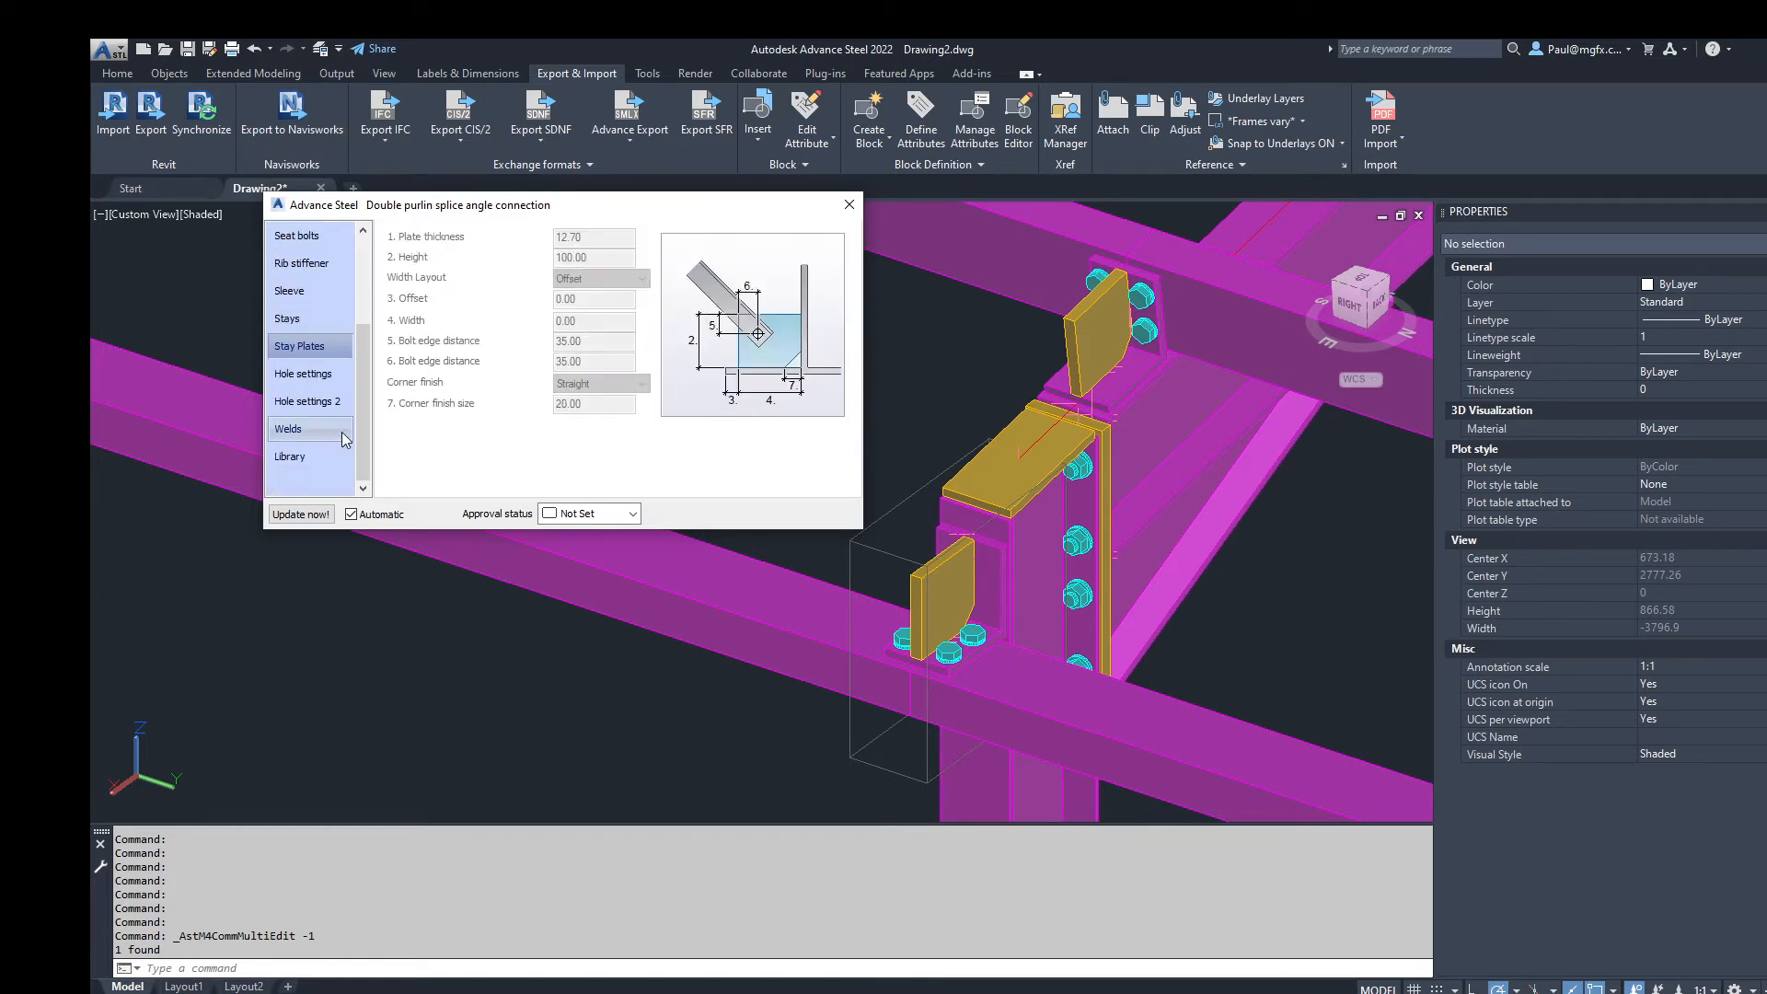
pyautogui.click(848, 205)
pyautogui.click(809, 426)
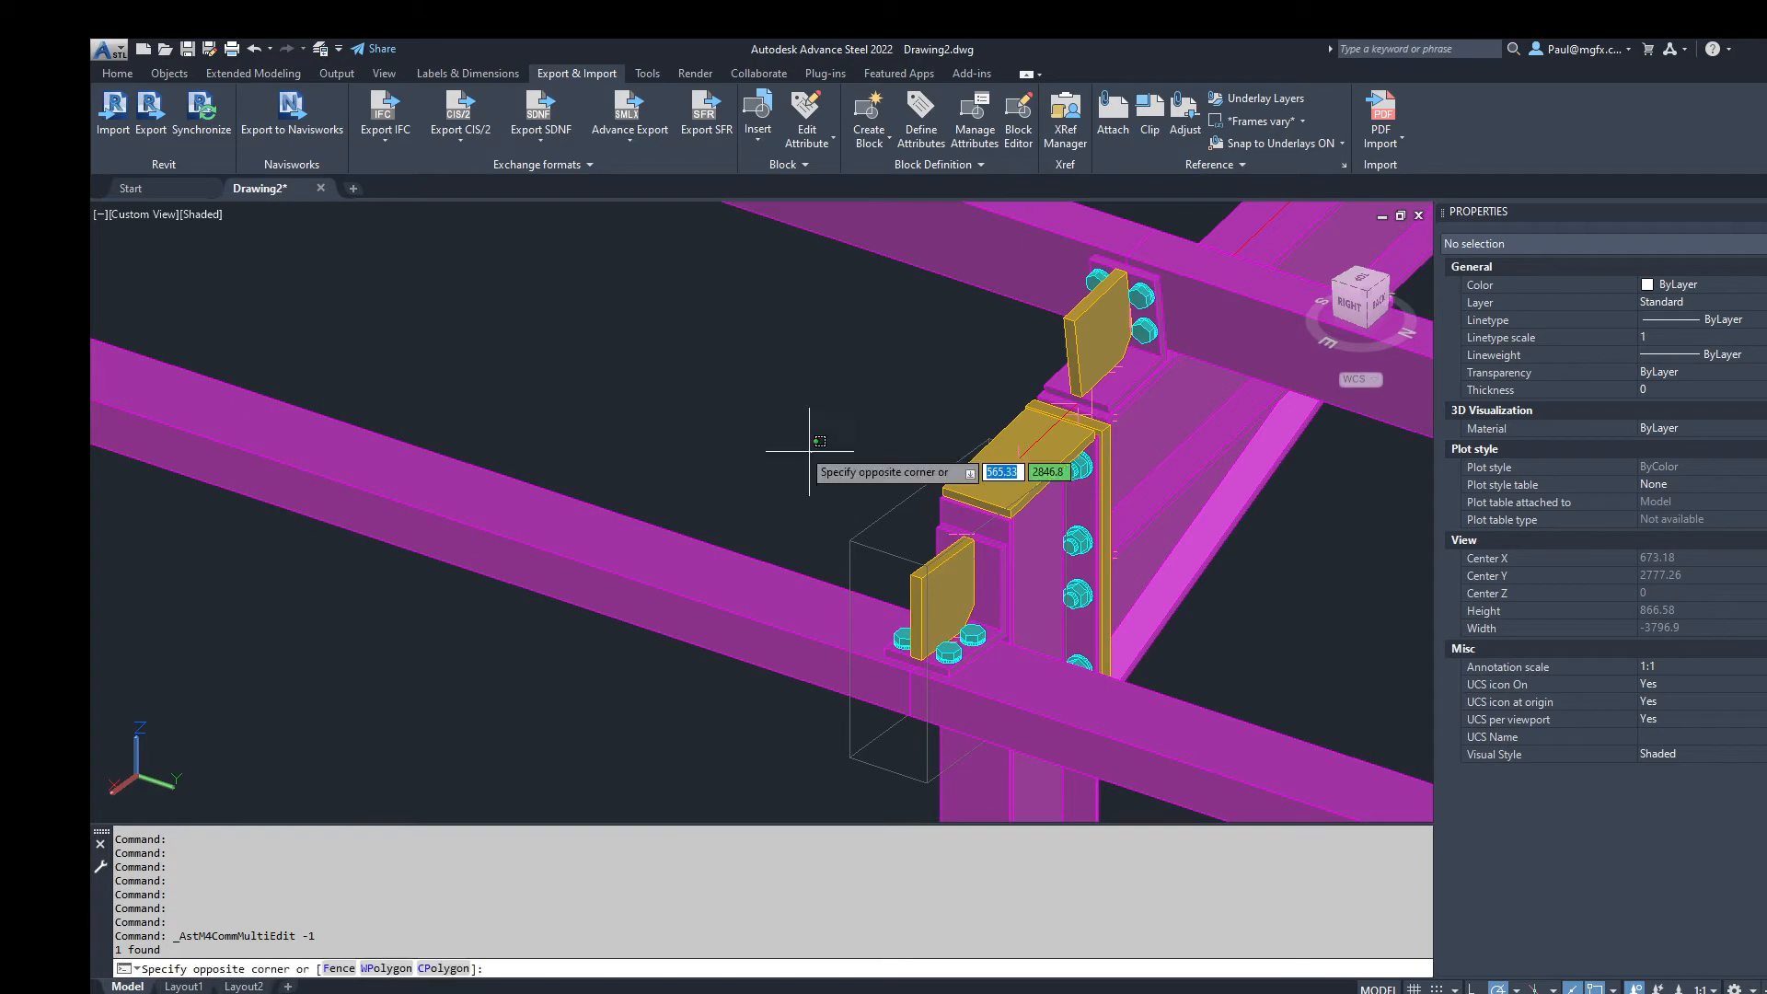
# Step: Check the section properties of the lowest roof purlin at the gable-end corner, and clear the selection
pyautogui.scroll(-5, 787, 606)
pyautogui.scroll(-2, 788, 607)
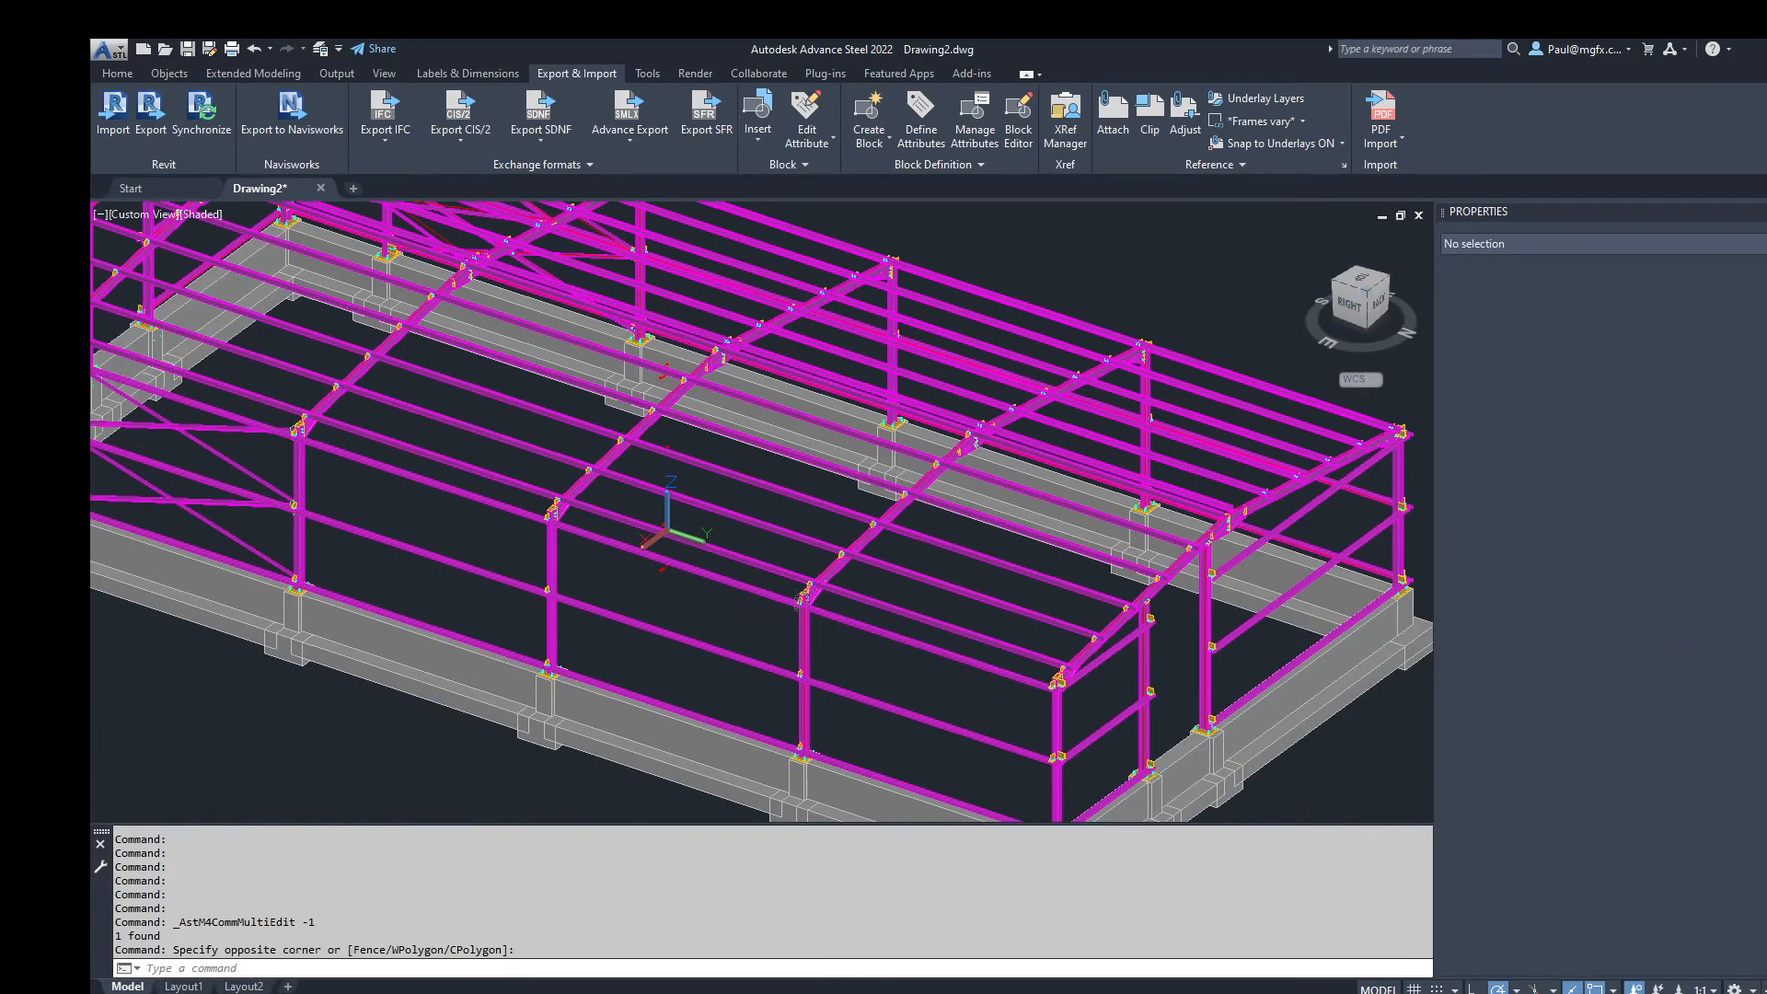
pyautogui.moveTo(761, 606); pyautogui.dragTo(699, 601, button='middle')
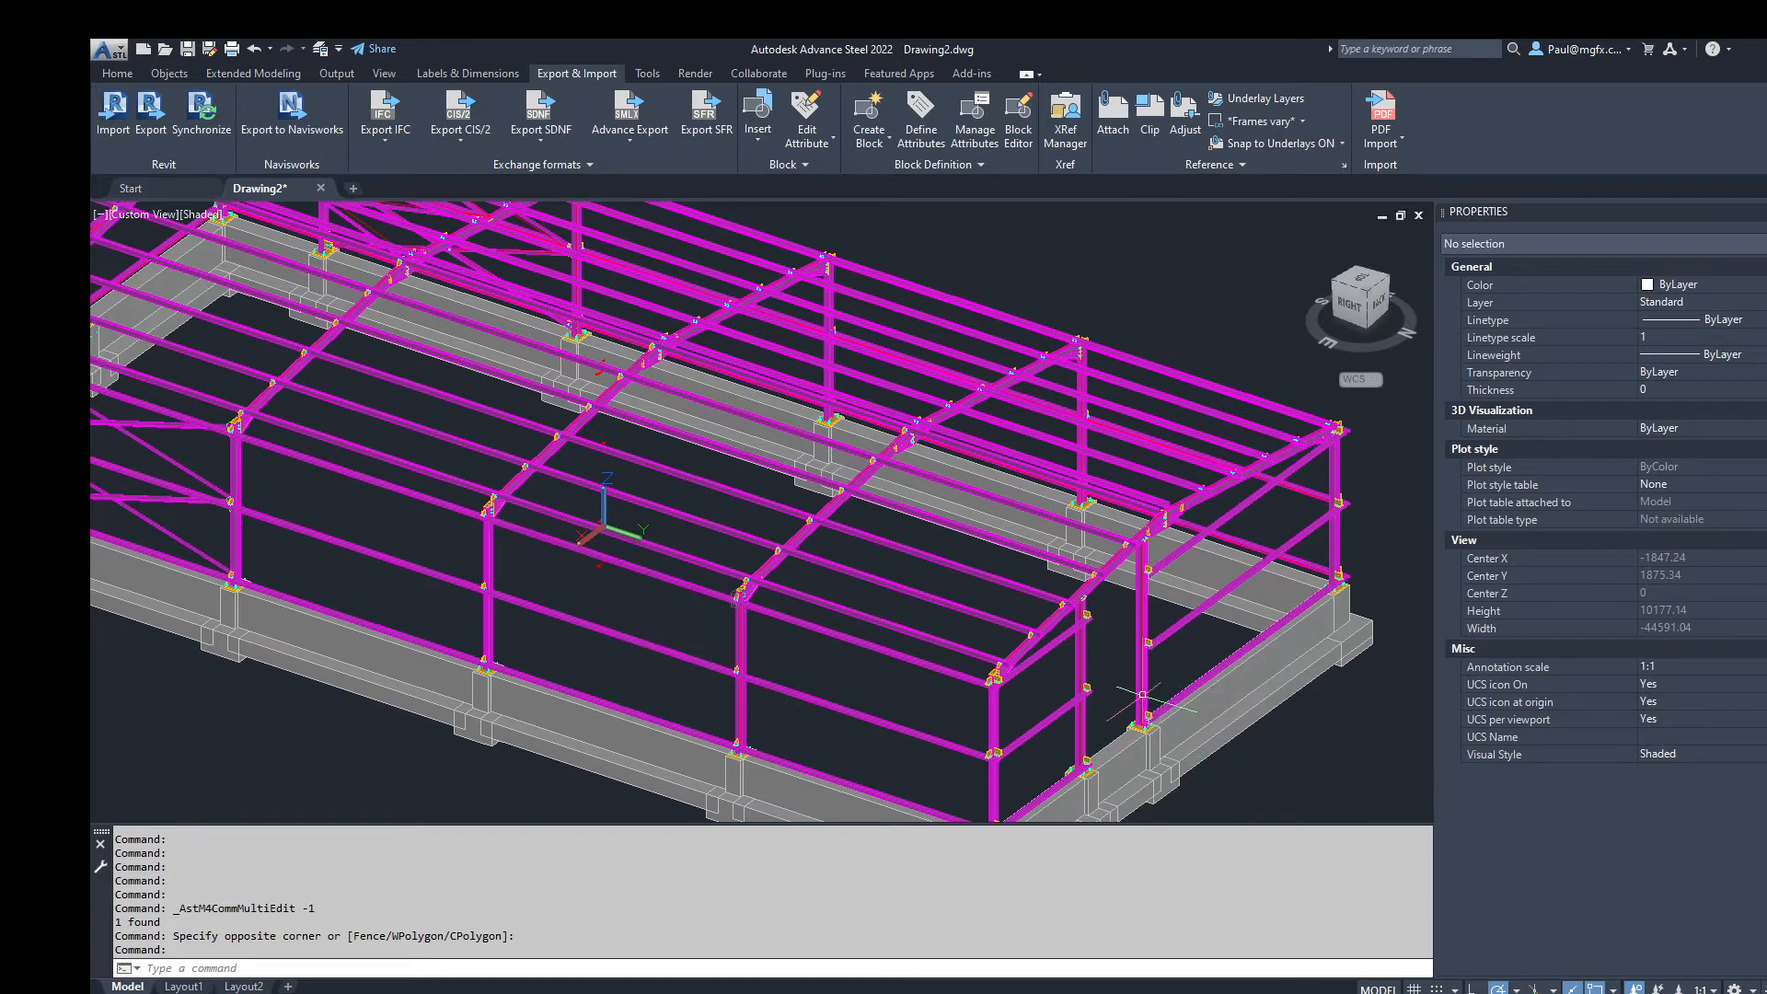
pyautogui.scroll(3, 985, 686)
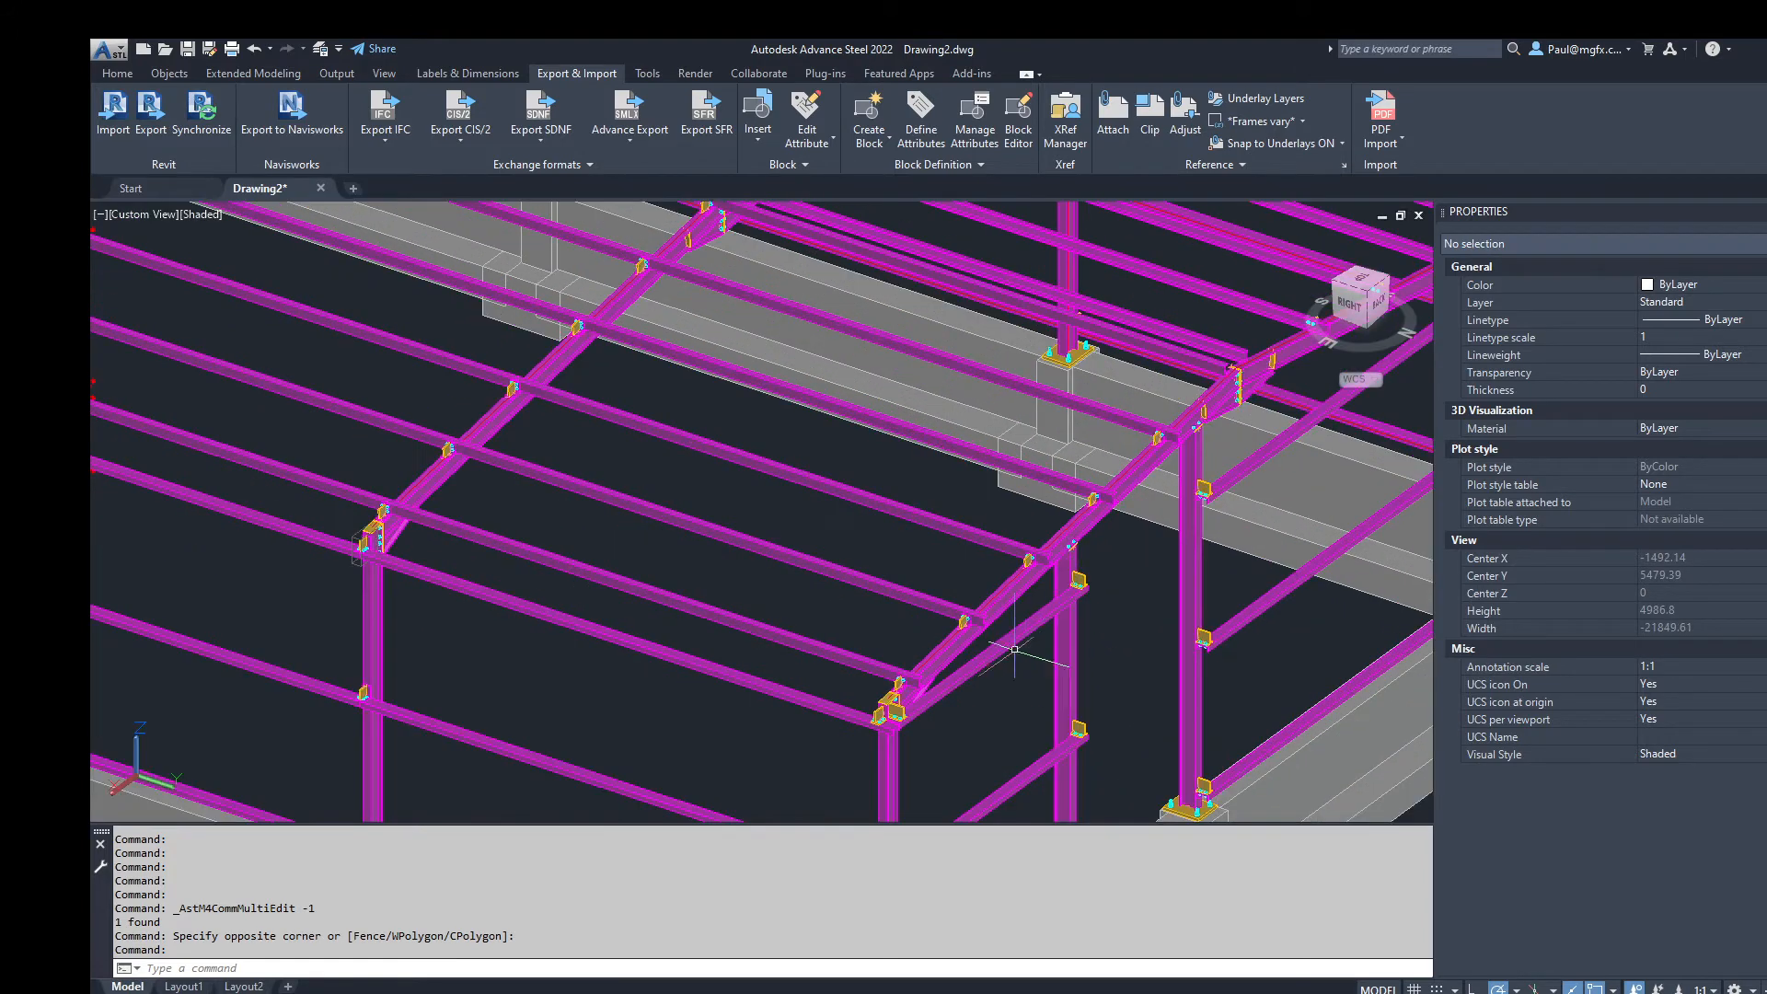
pyautogui.scroll(5, 1022, 645)
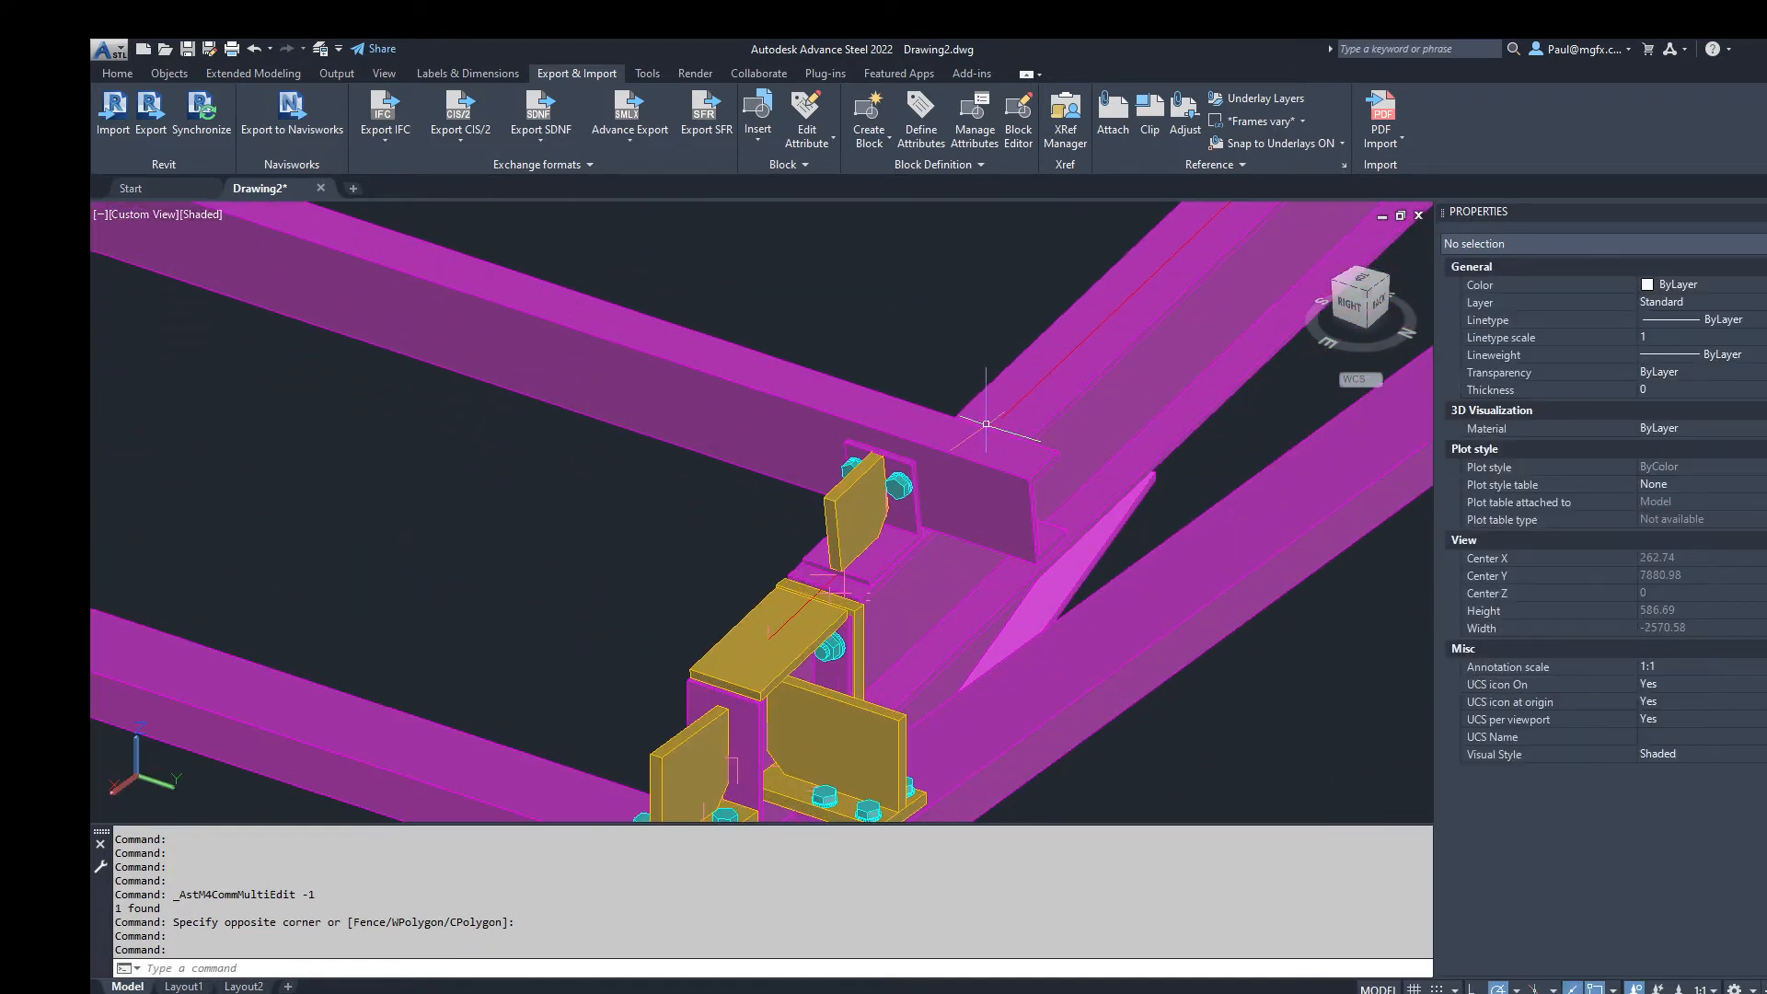
pyautogui.moveTo(828, 421); pyautogui.dragTo(944, 485, button='middle')
pyautogui.click(595, 408)
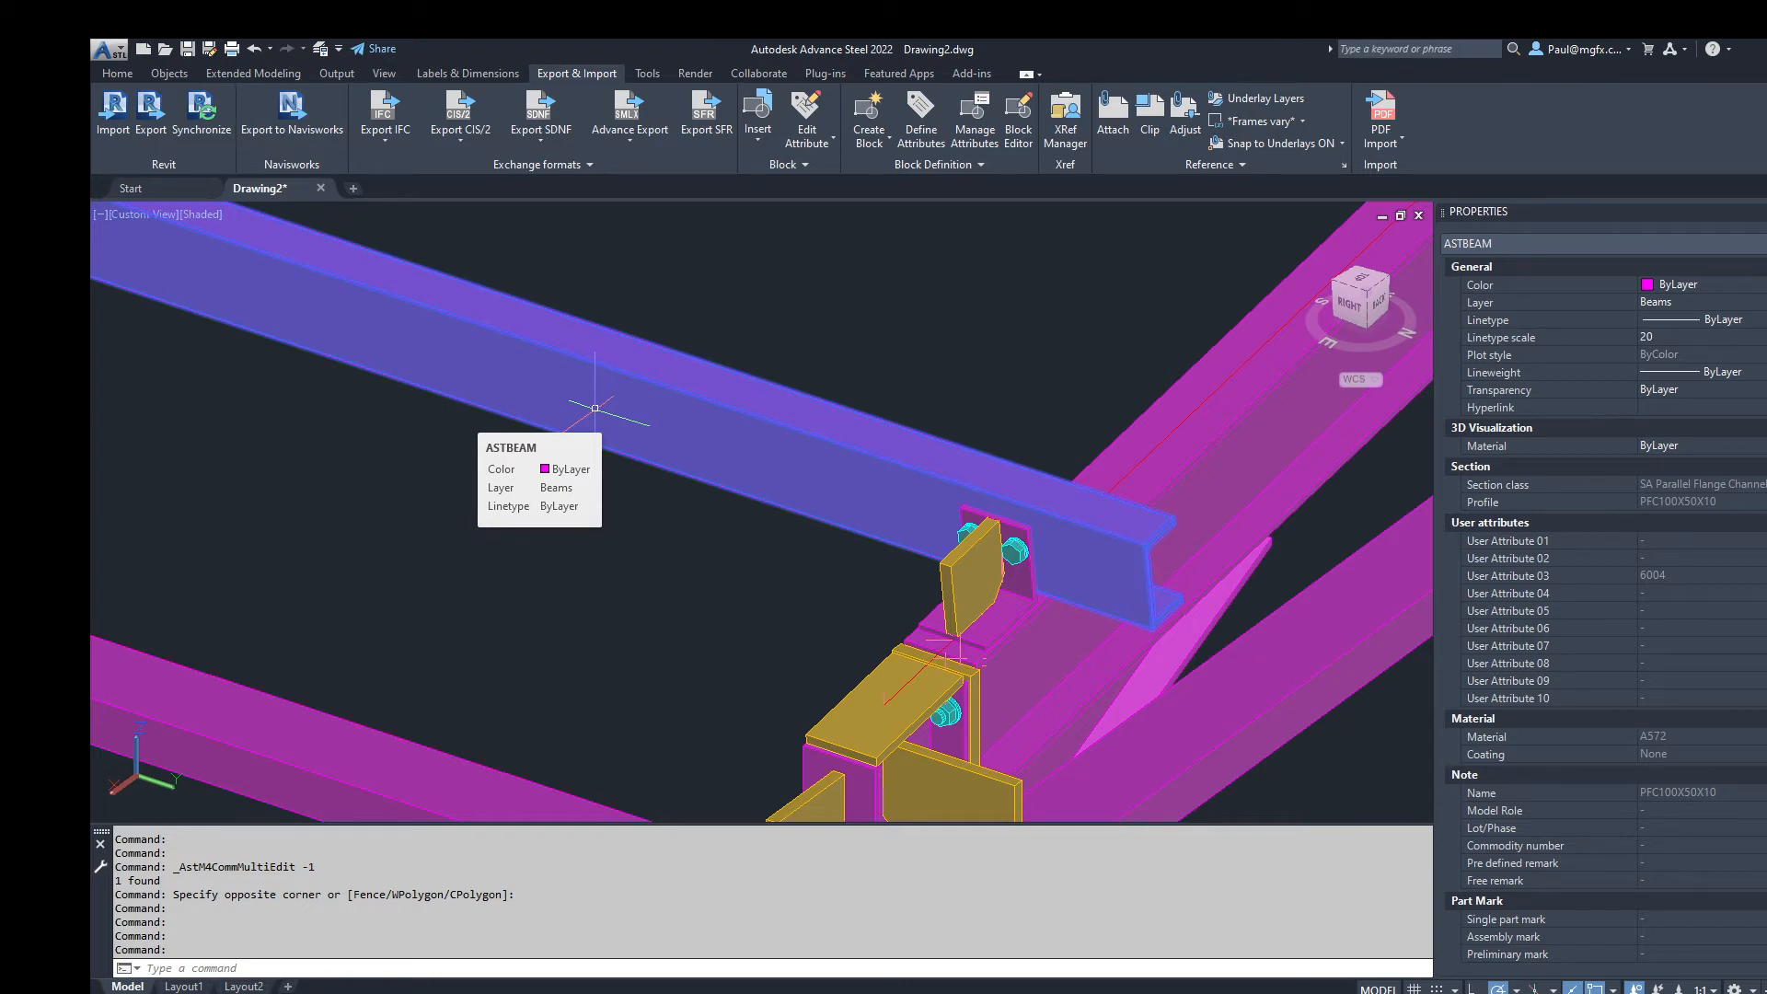
pyautogui.click(568, 522)
pyautogui.press('Escape')
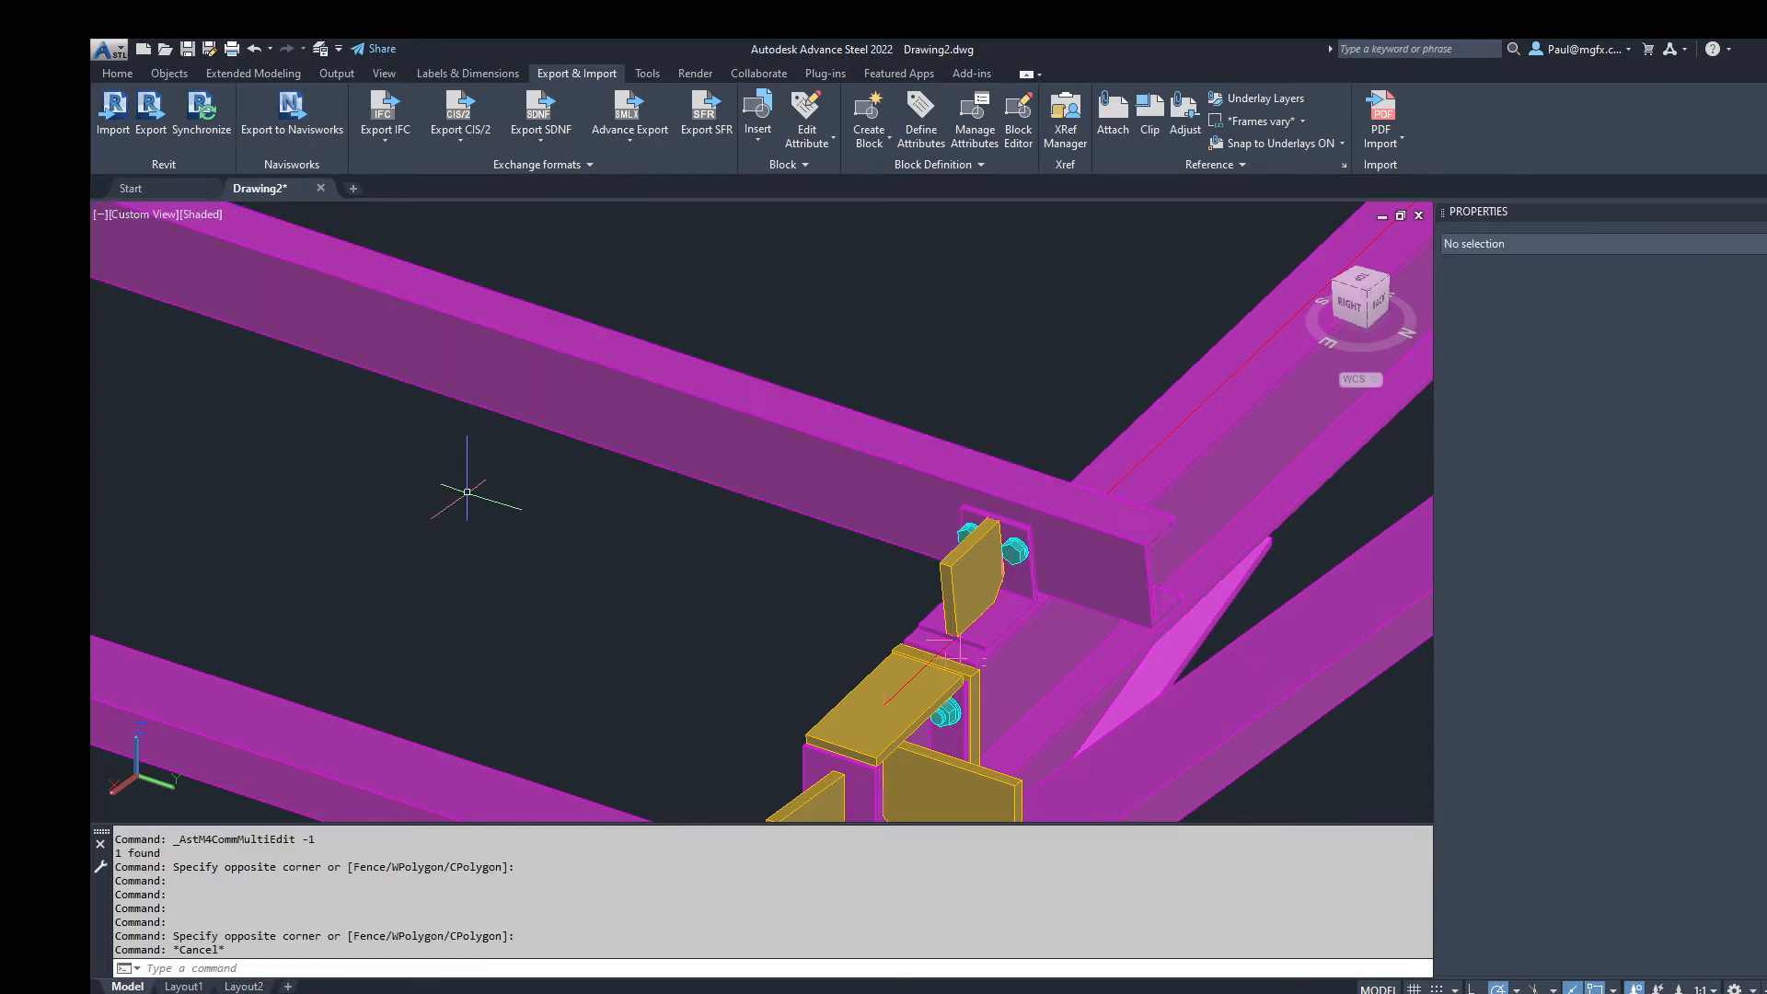
pyautogui.press('Escape')
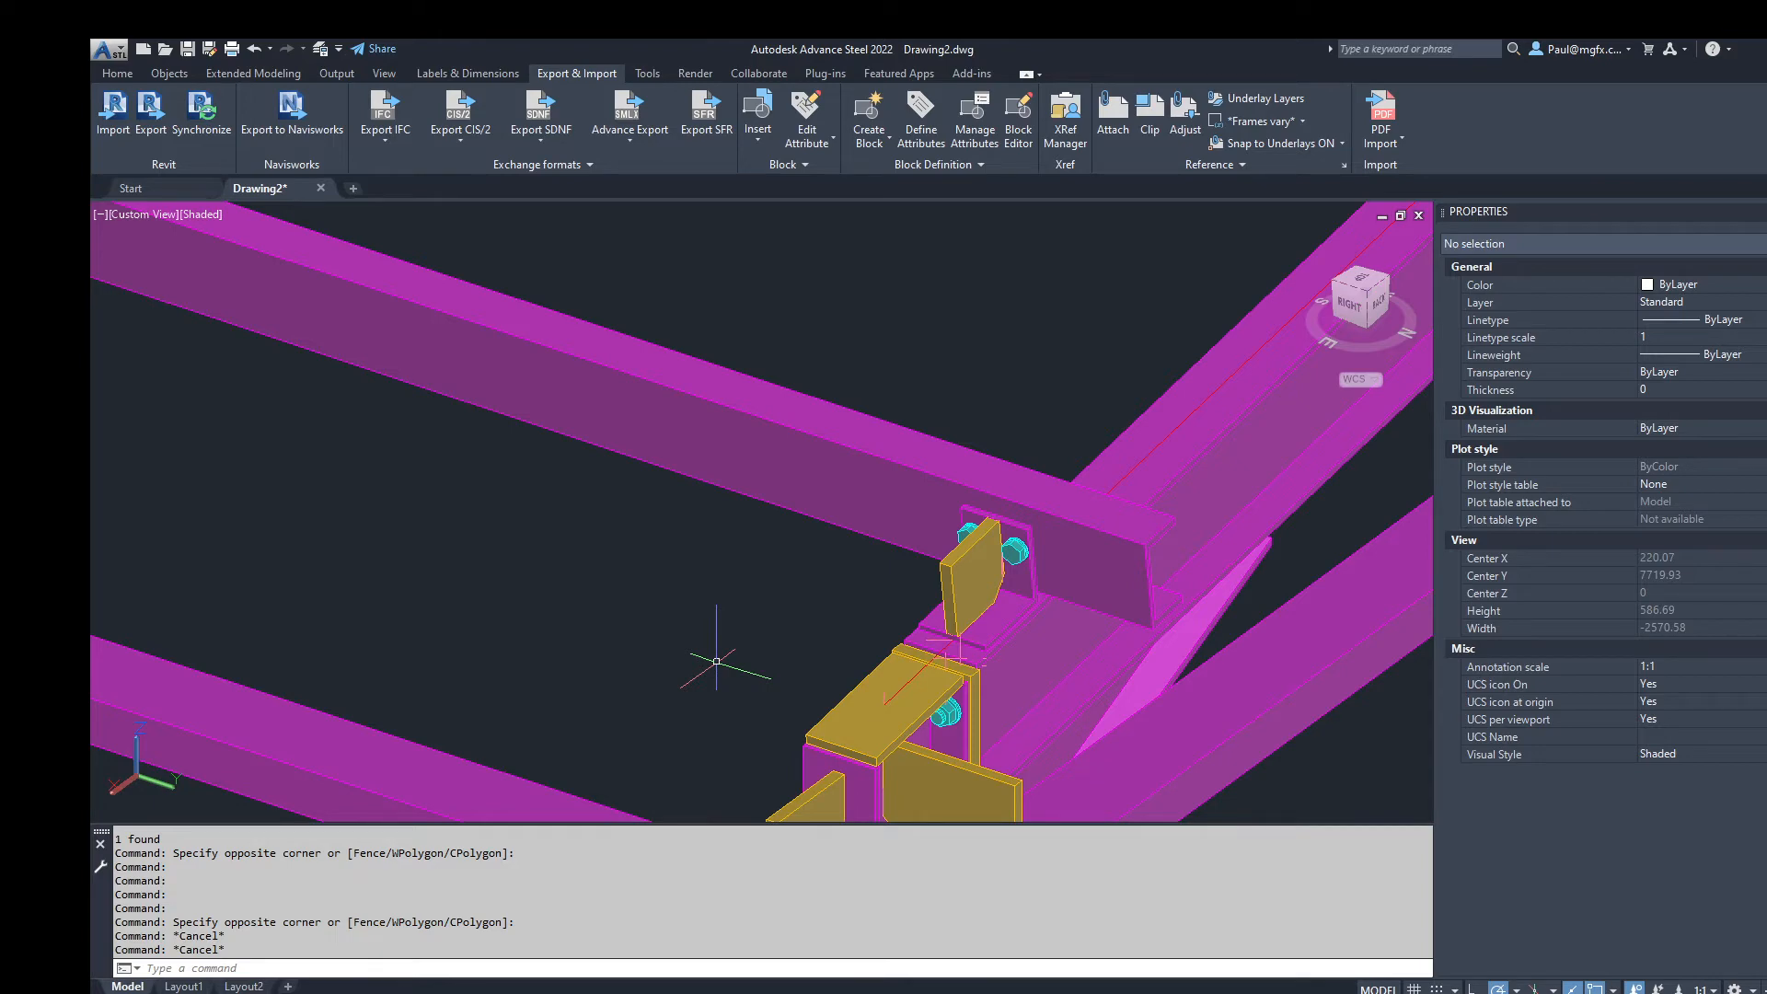
# Step: Examine the cap plate, cleats and bolts at the gable-end eaves corner and the adjoining frame in the overall model
pyautogui.scroll(-3, 710, 560)
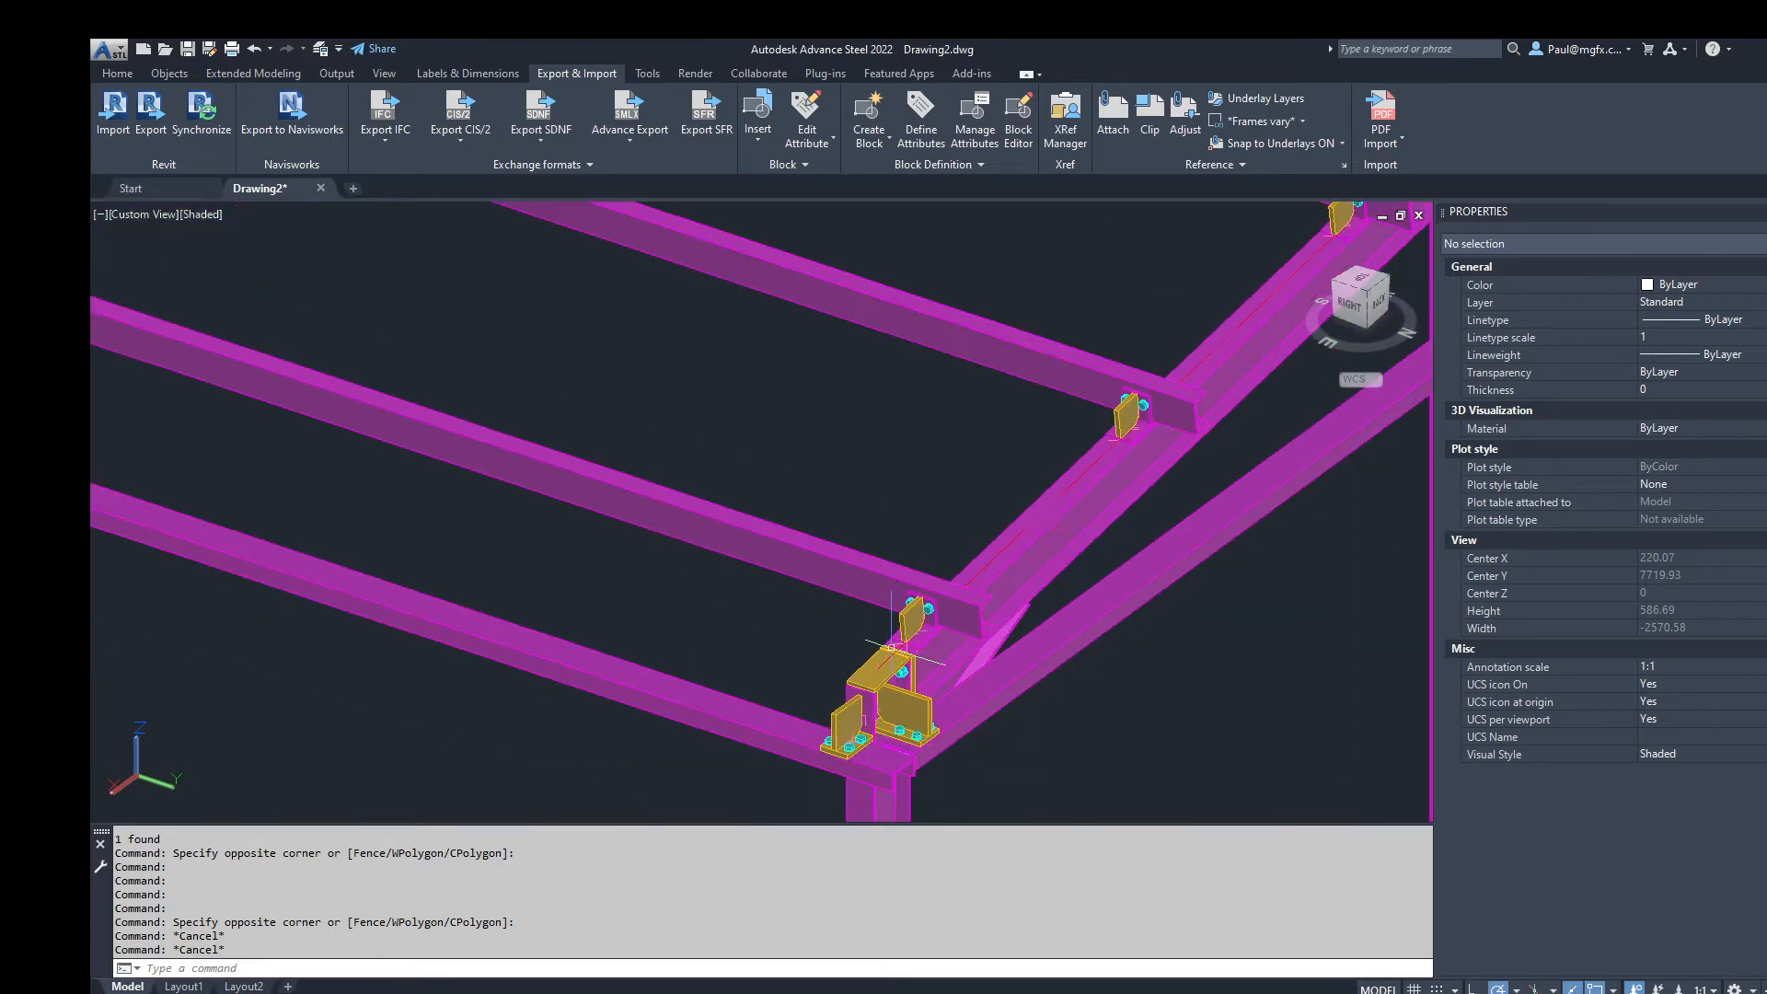
pyautogui.scroll(4, 847, 635)
pyautogui.scroll(2, 888, 653)
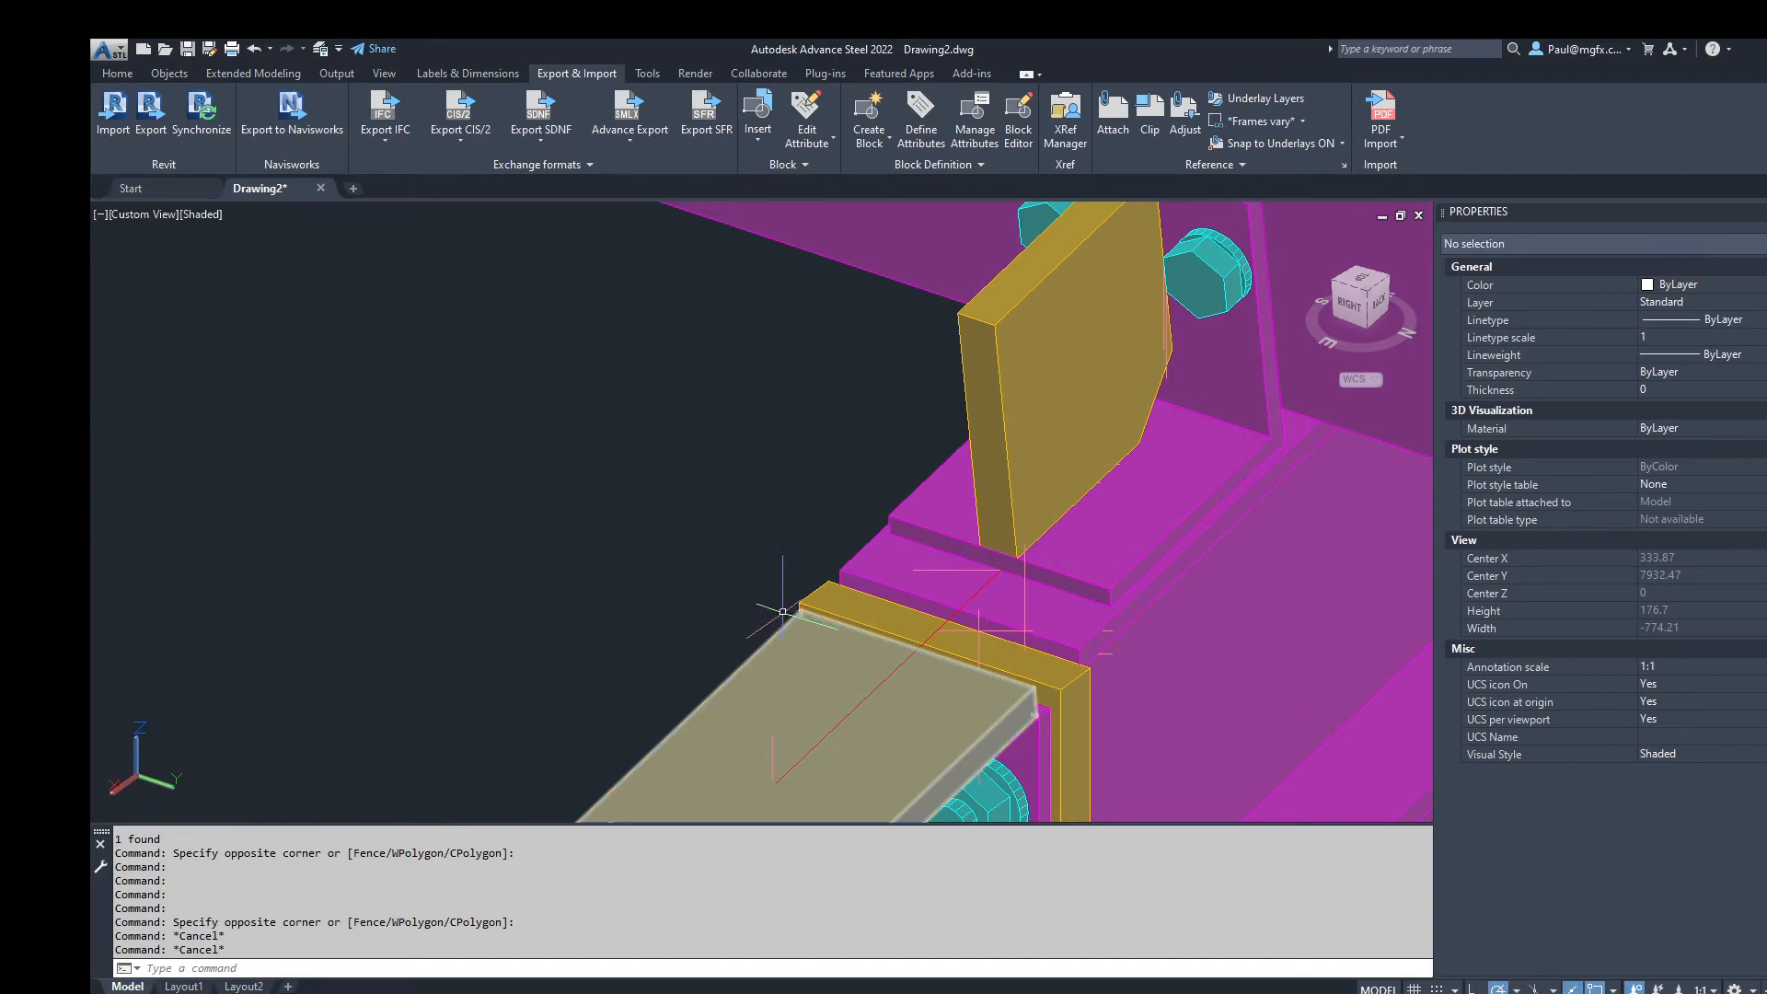
pyautogui.scroll(-4, 765, 615)
pyautogui.scroll(-6, 828, 611)
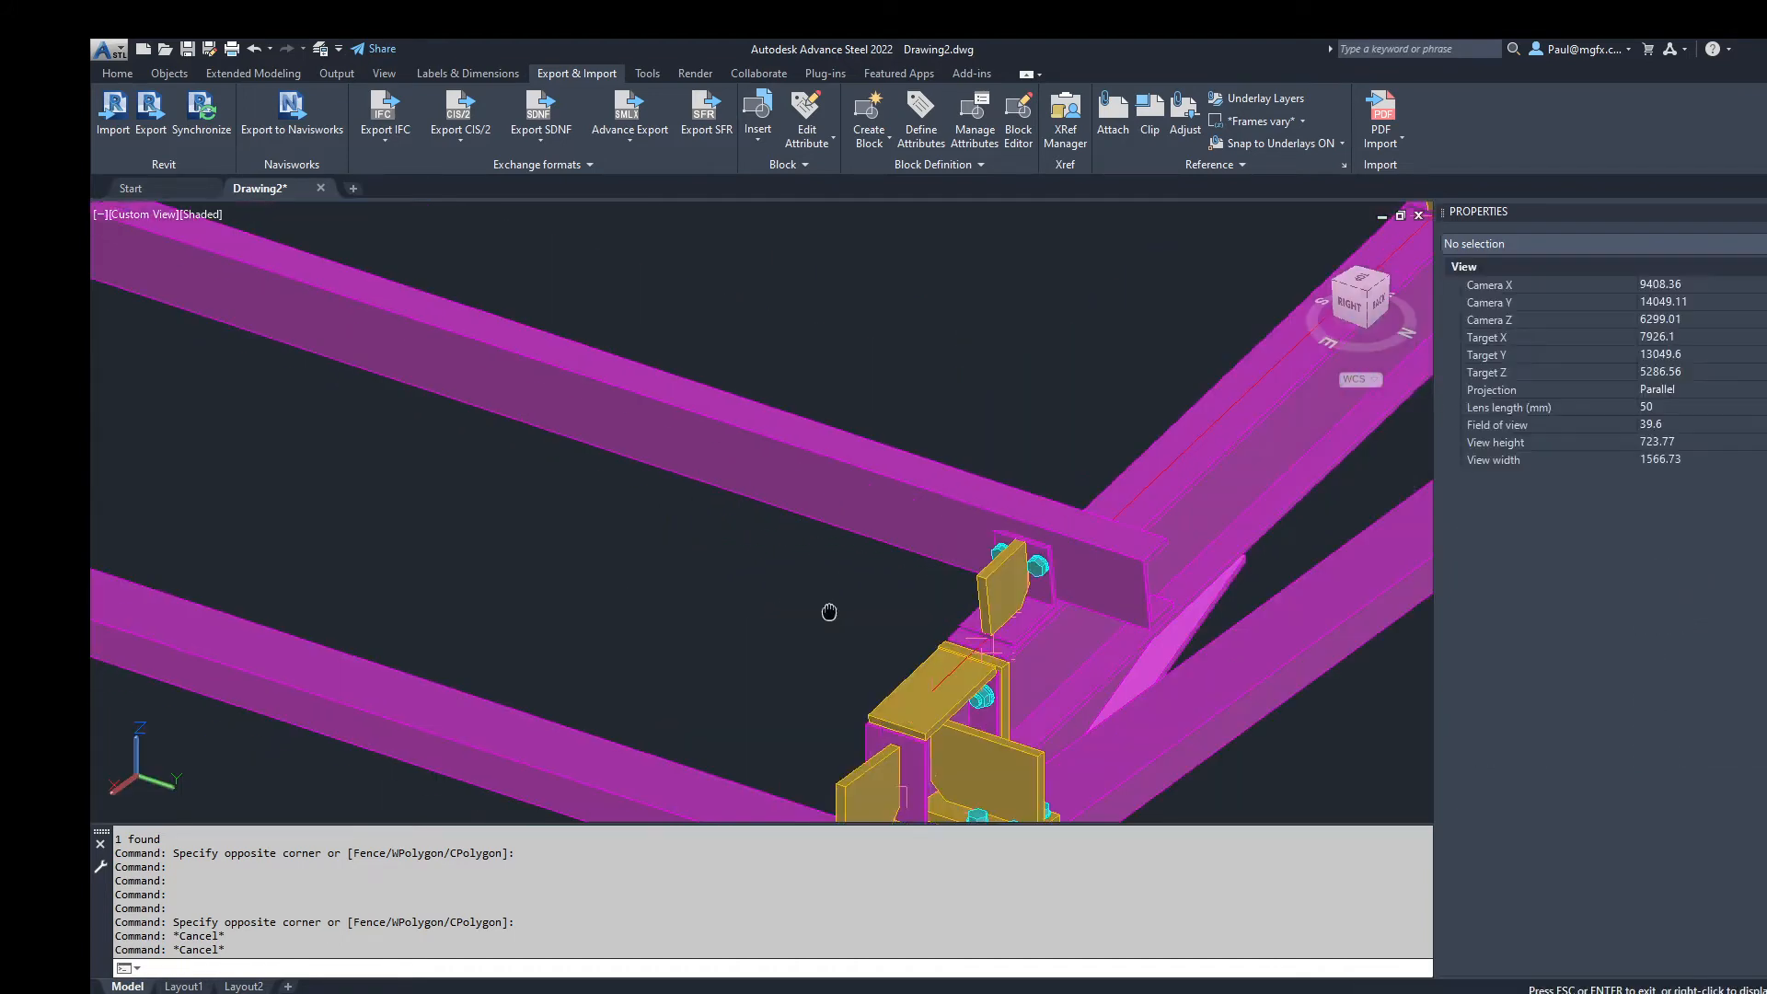
pyautogui.scroll(-5, 868, 599)
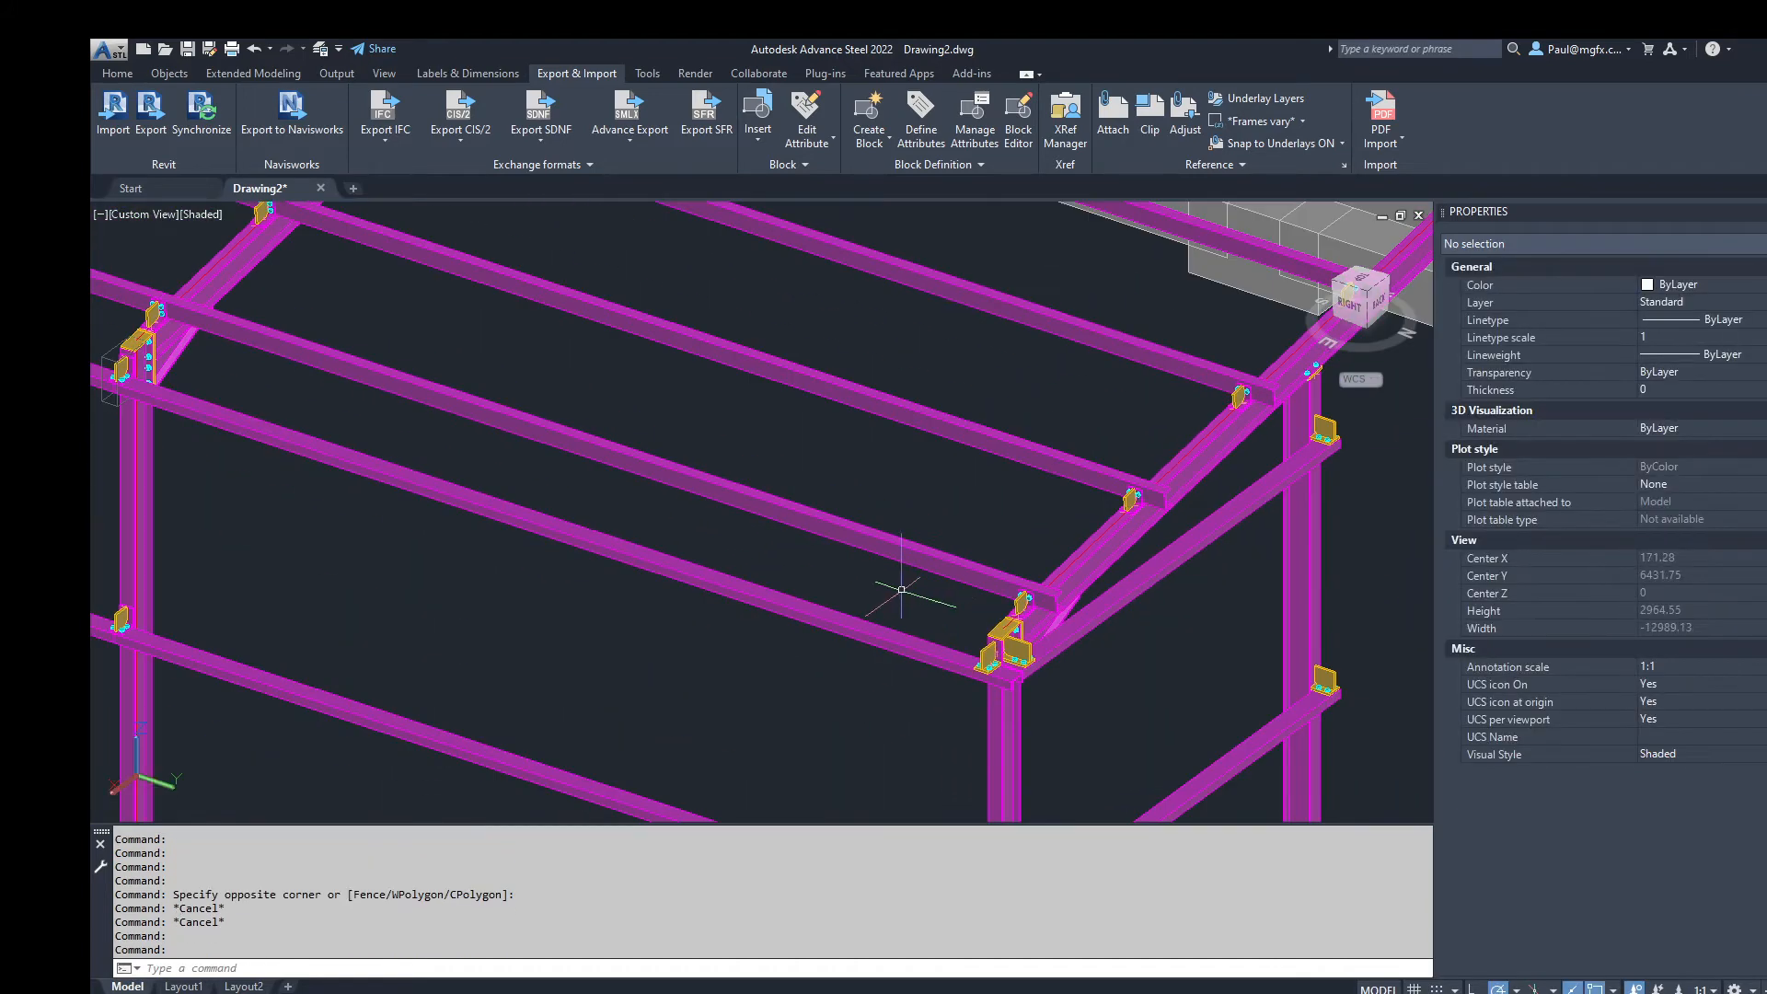
pyautogui.scroll(3, 768, 518)
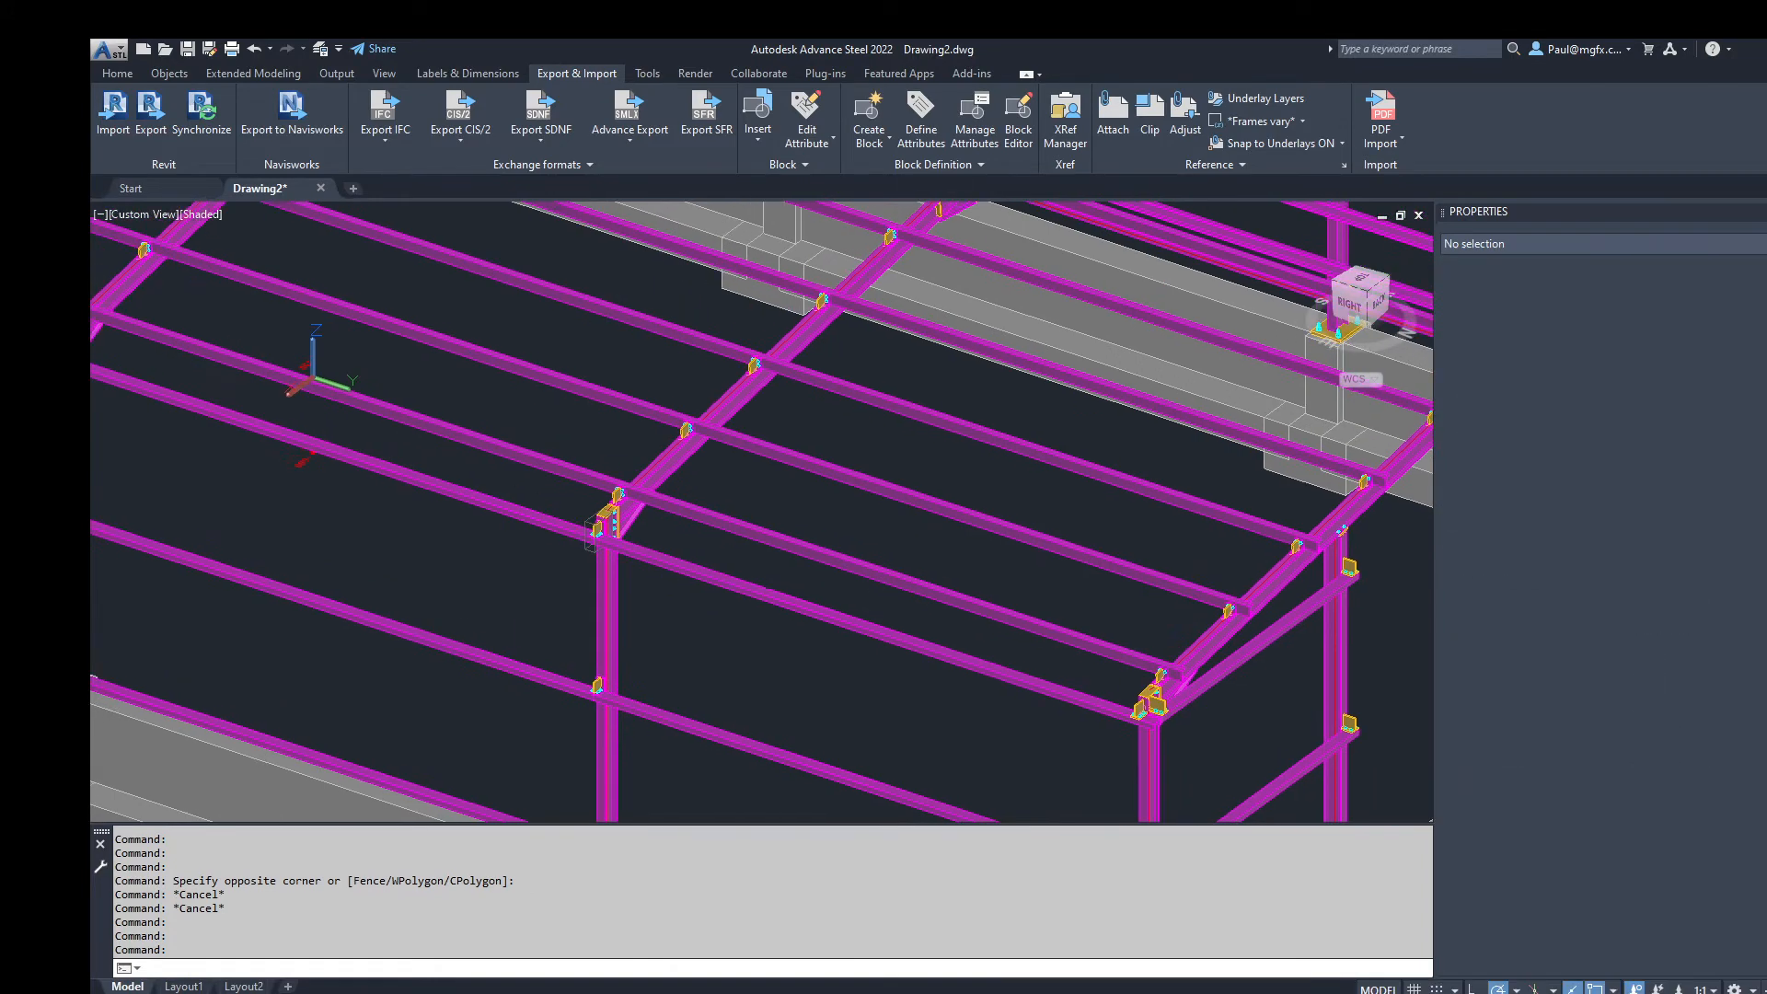
pyautogui.scroll(-8, 735, 522)
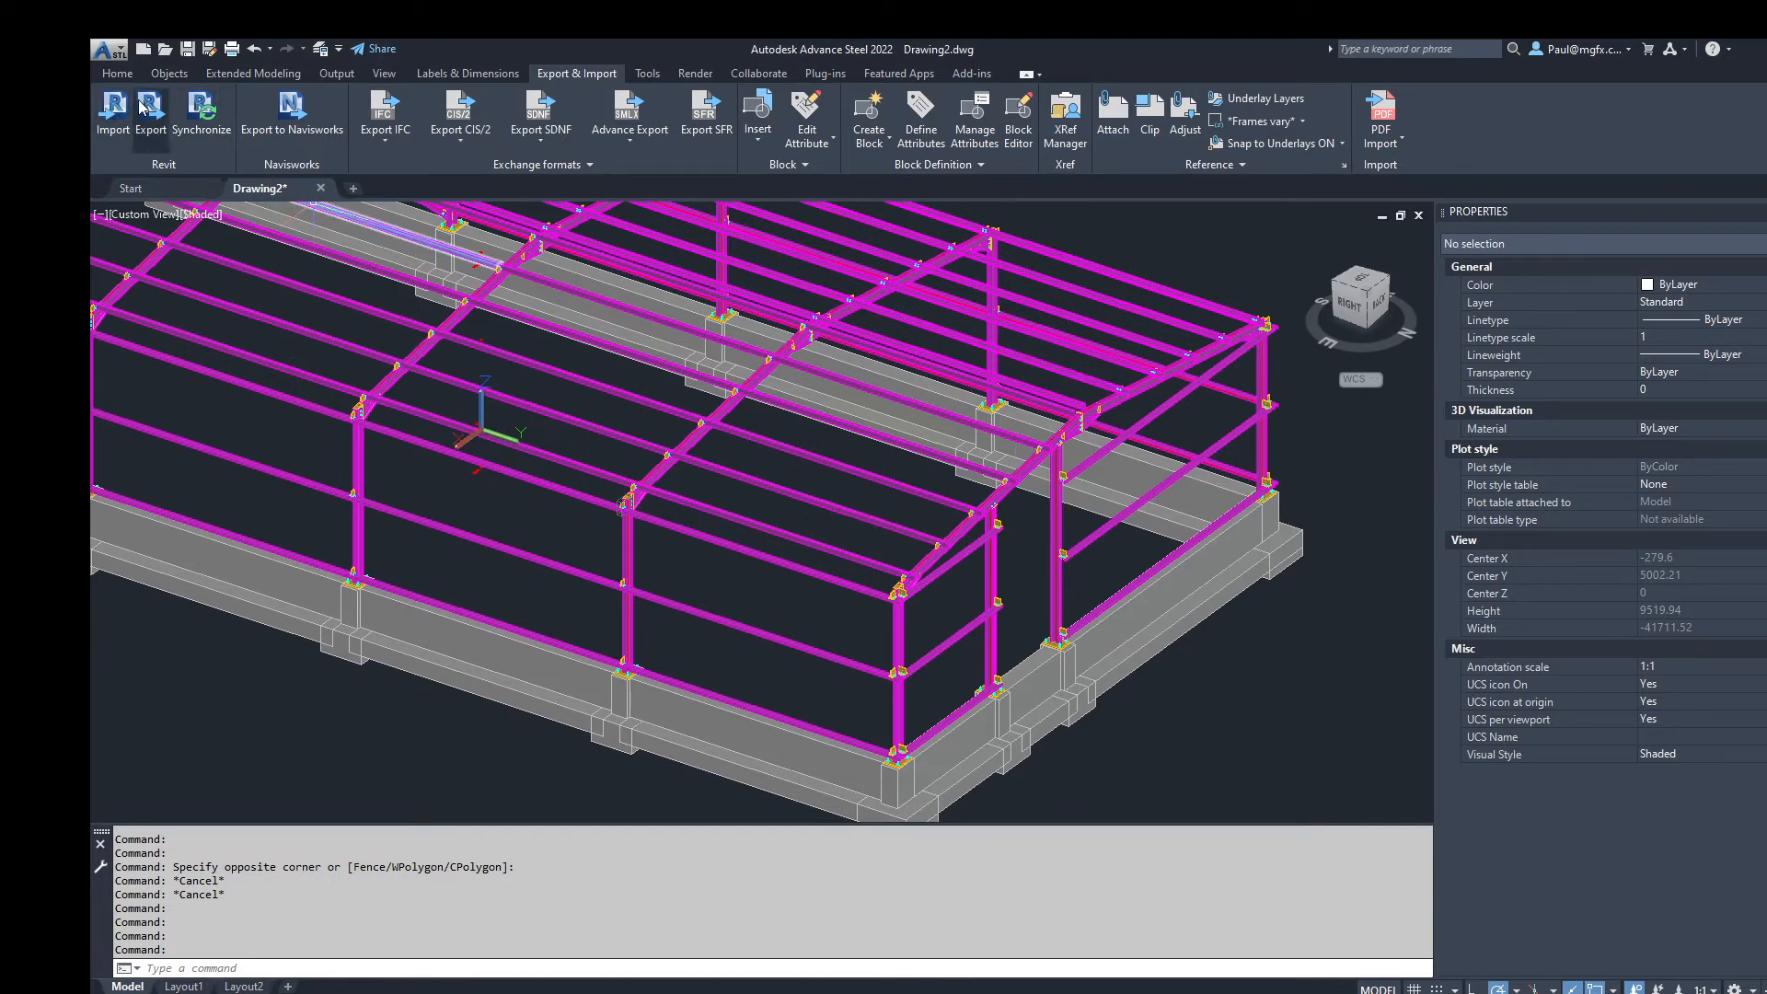
# Step: Start saving the drawing under a new name and browse to Autodesk Docs > Micrographics Cloud > Industry Samples > Project Files > 010-Collaboration
pyautogui.click(118, 74)
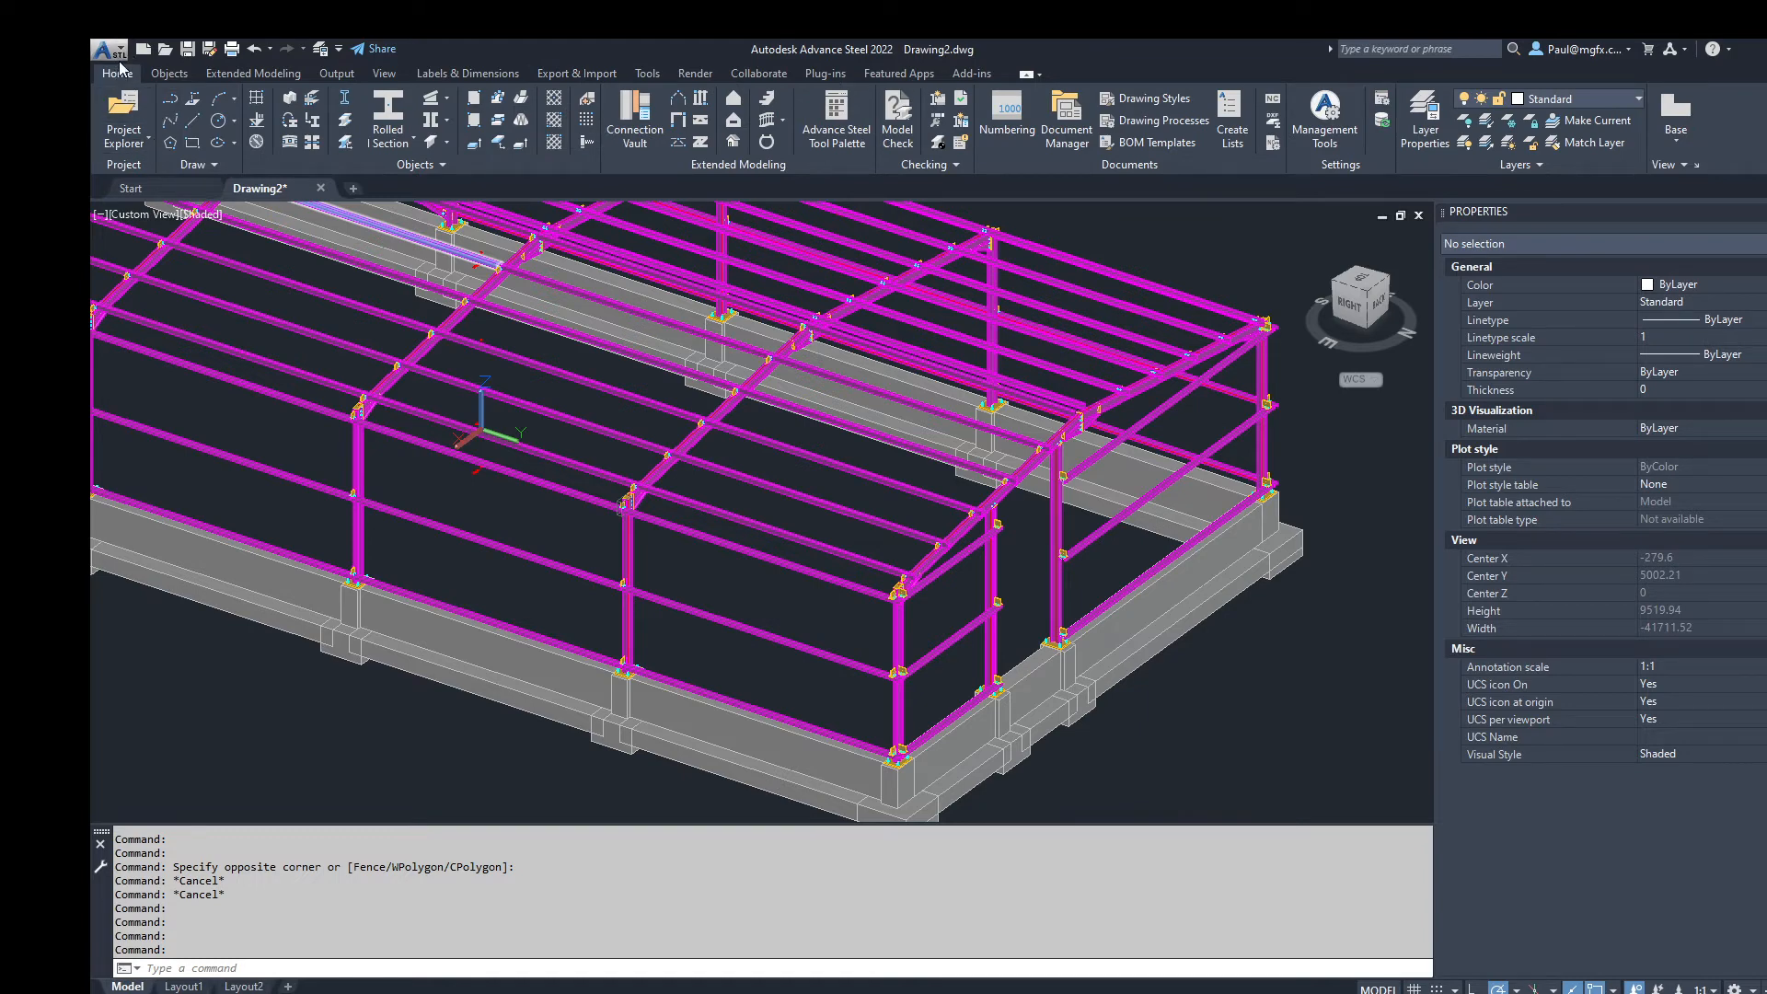
pyautogui.click(114, 57)
pyautogui.click(162, 278)
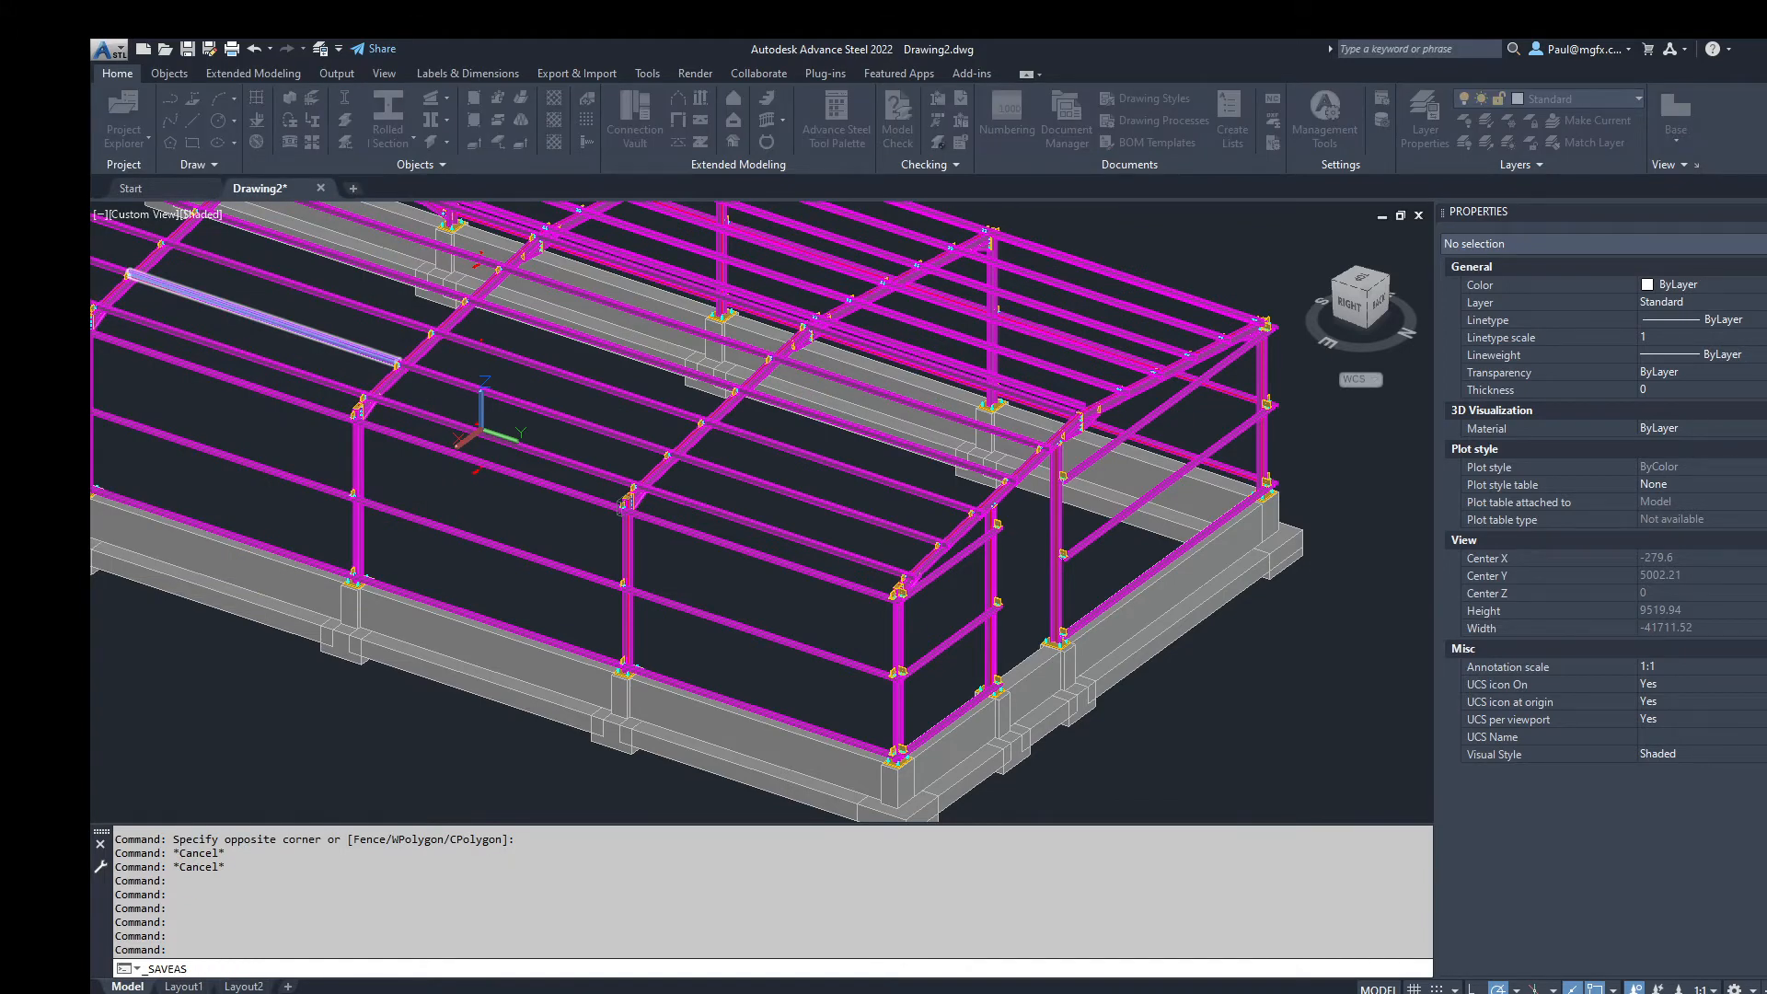
pyautogui.moveTo(1486, 243)
pyautogui.mouseDown()
pyautogui.moveTo(912, 191)
pyautogui.moveTo(687, 219)
pyautogui.mouseUp()
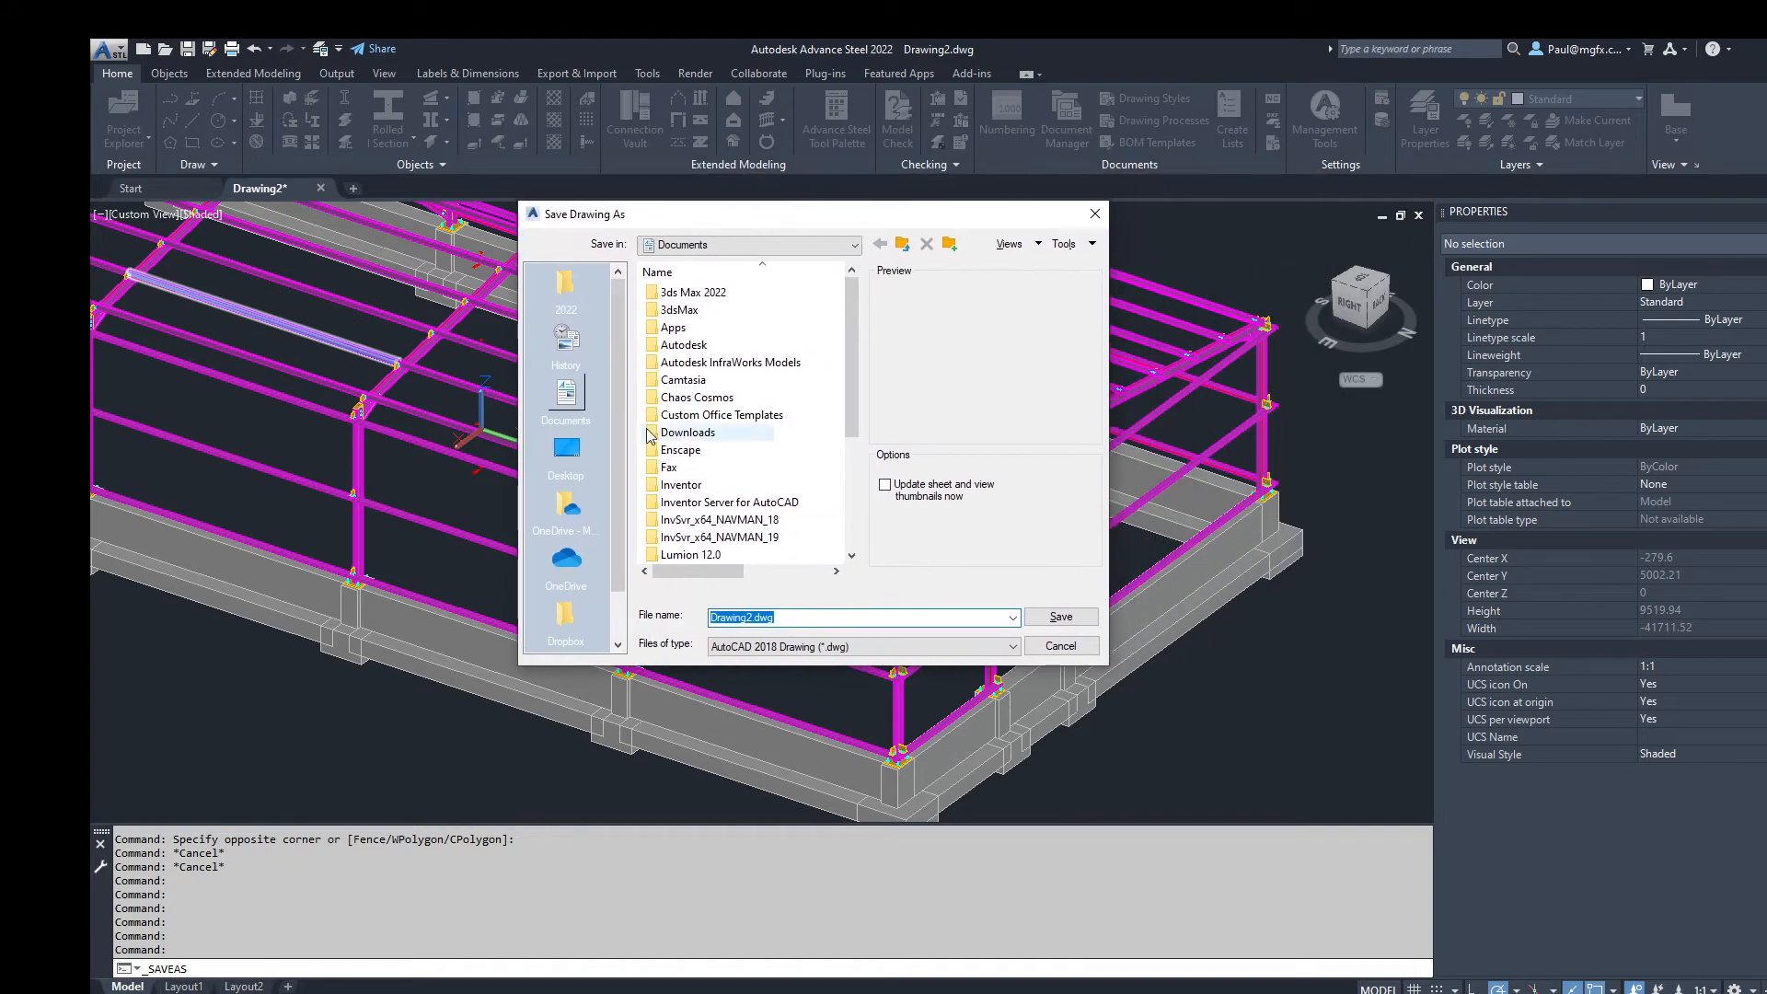
pyautogui.click(706, 245)
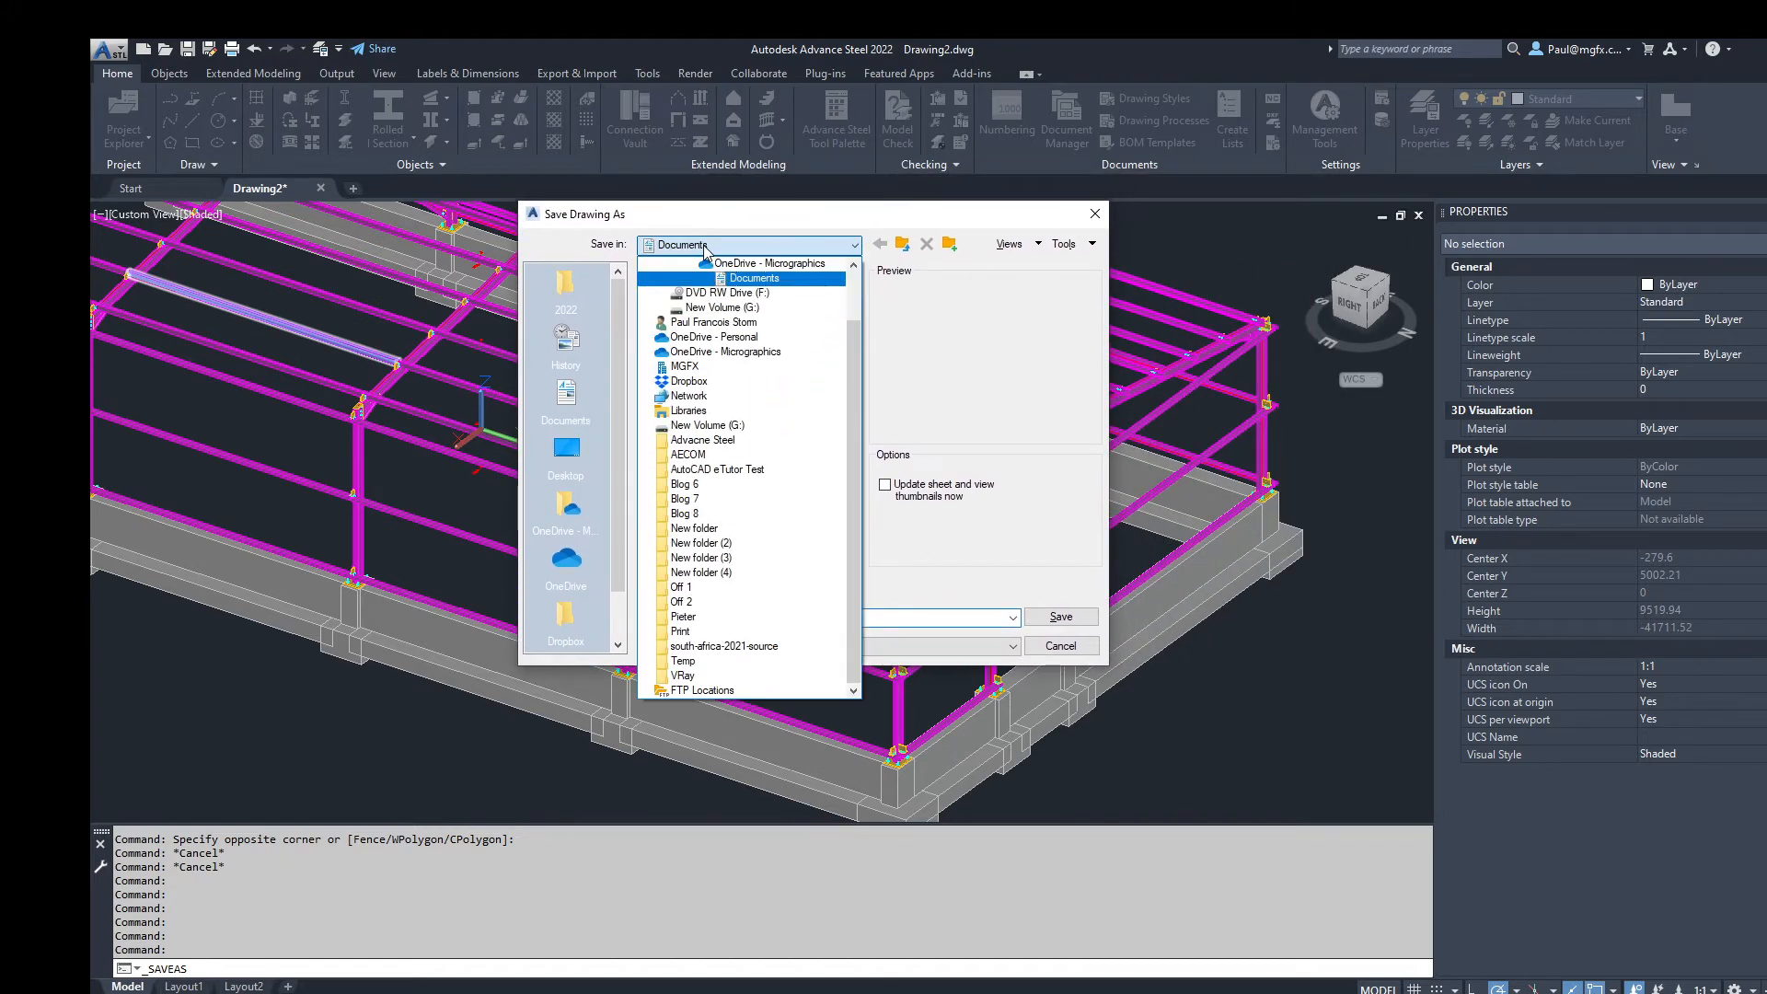
pyautogui.scroll(2, 737, 330)
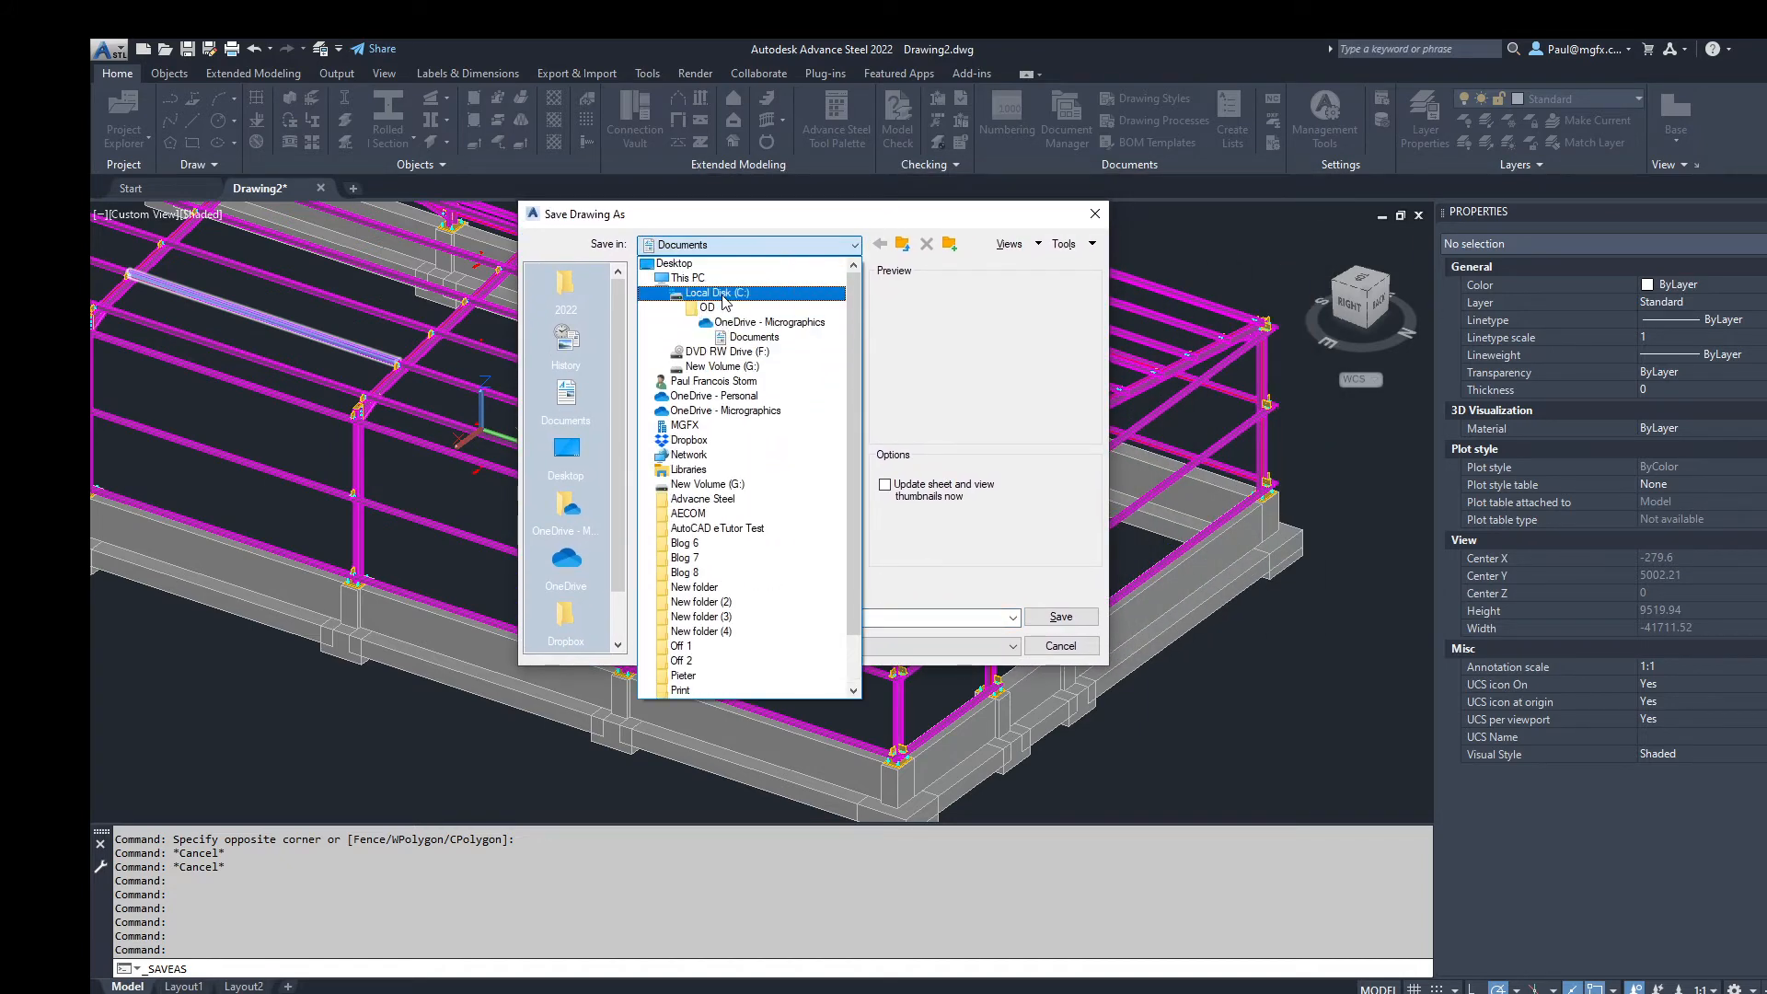
pyautogui.click(688, 278)
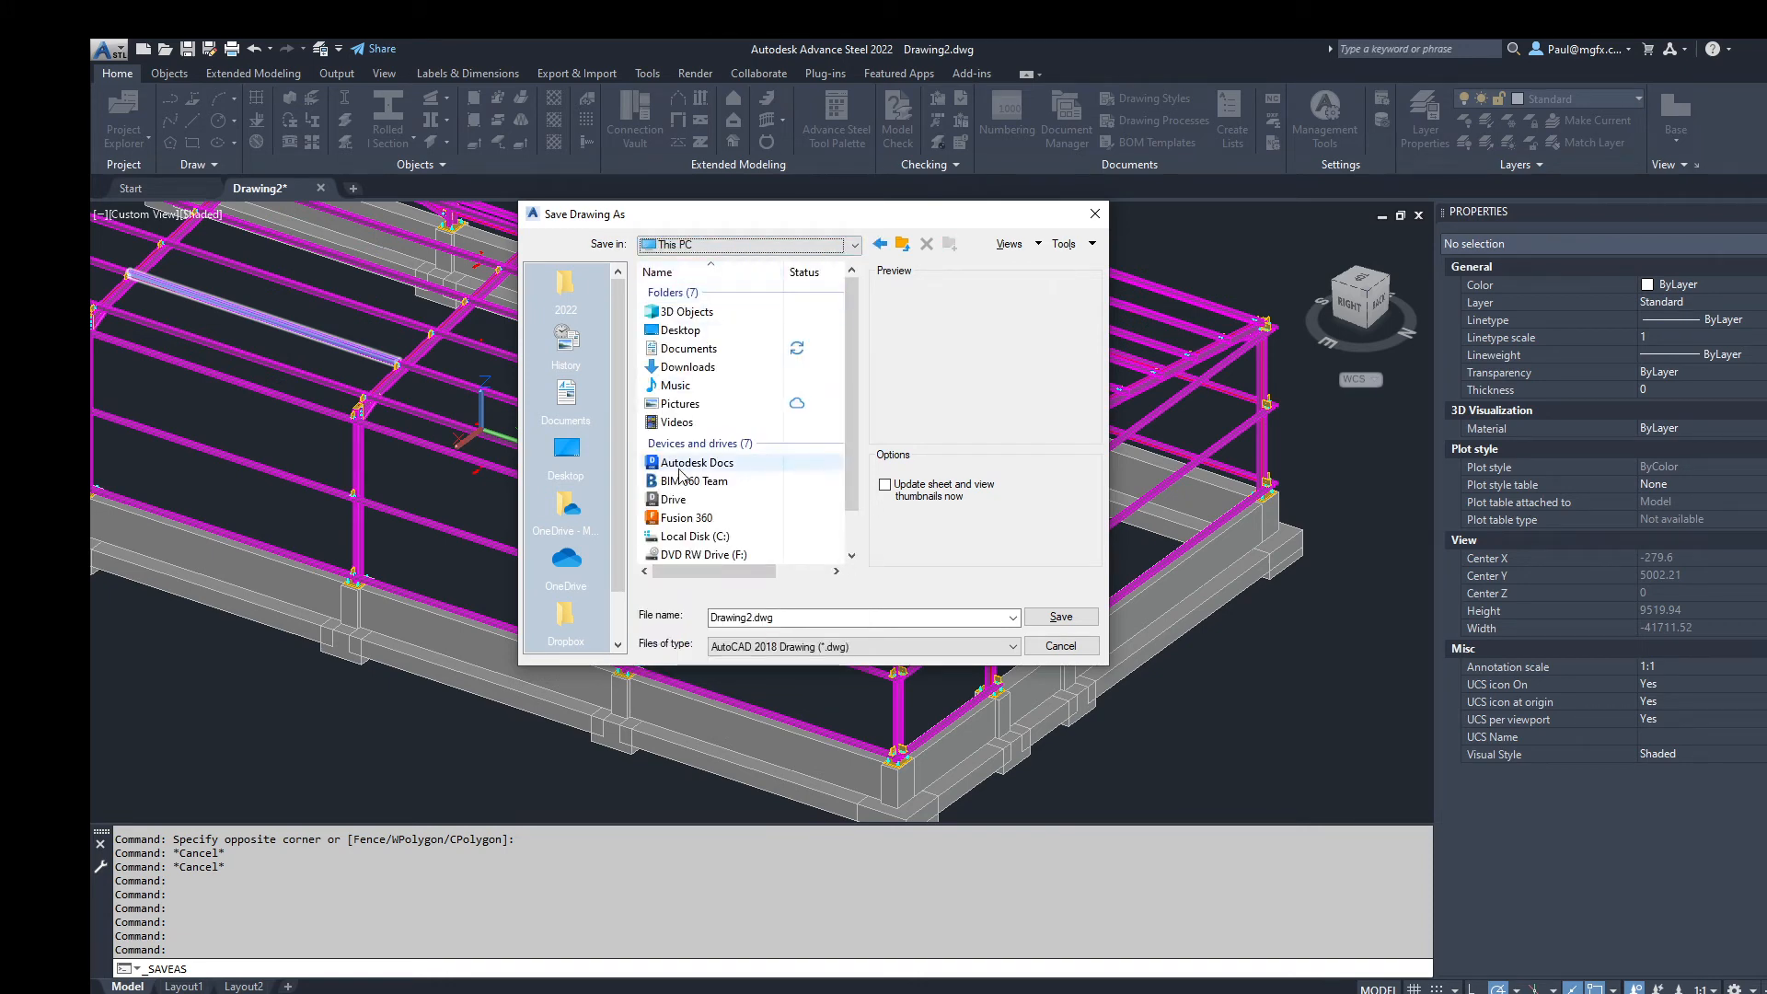
pyautogui.doubleClick(680, 468)
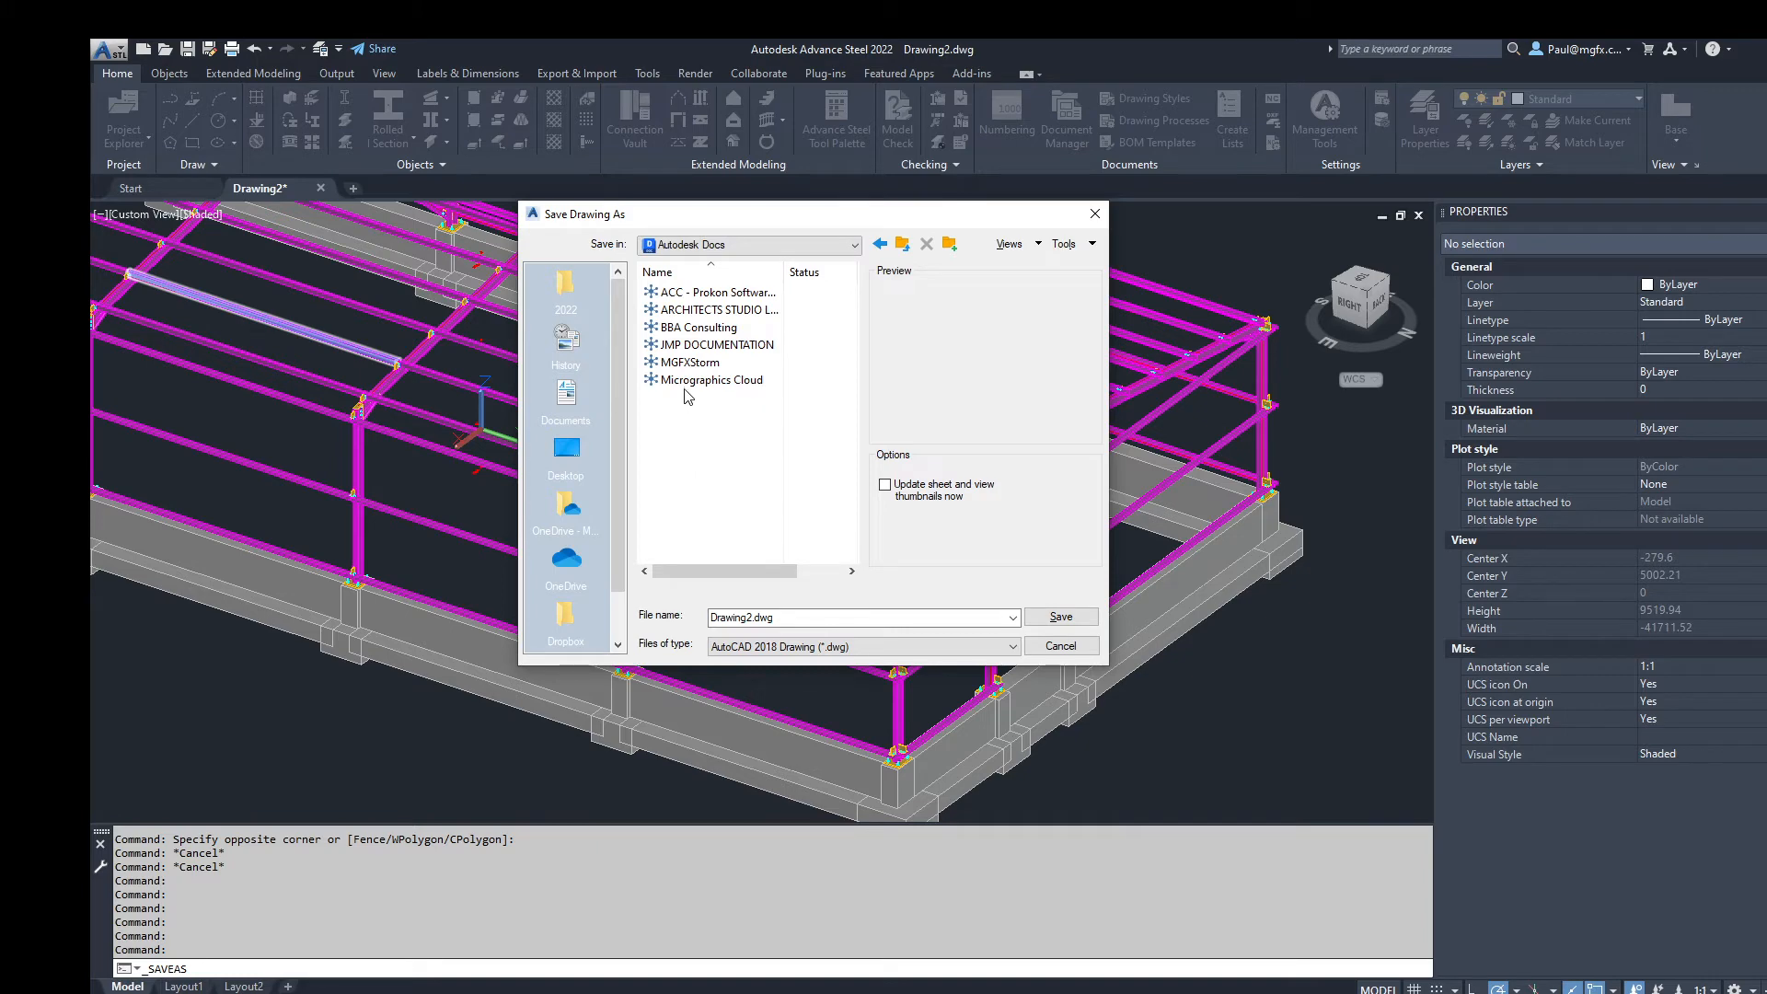
pyautogui.doubleClick(684, 380)
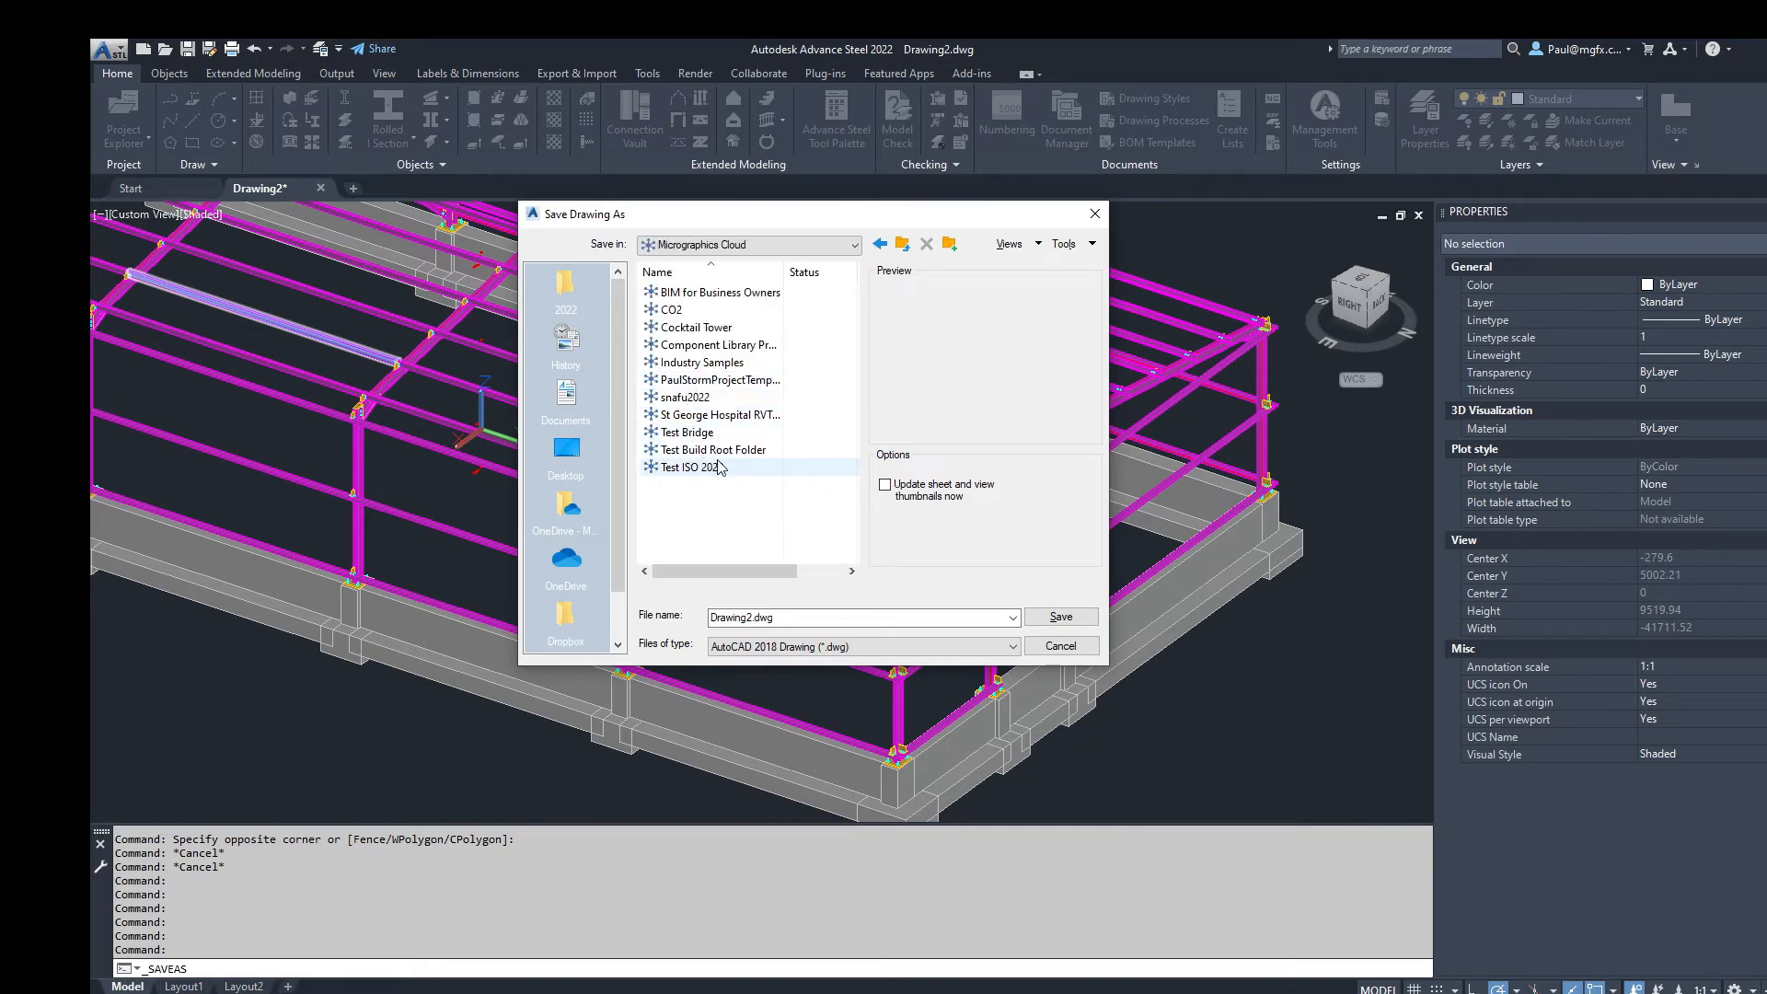
pyautogui.doubleClick(696, 364)
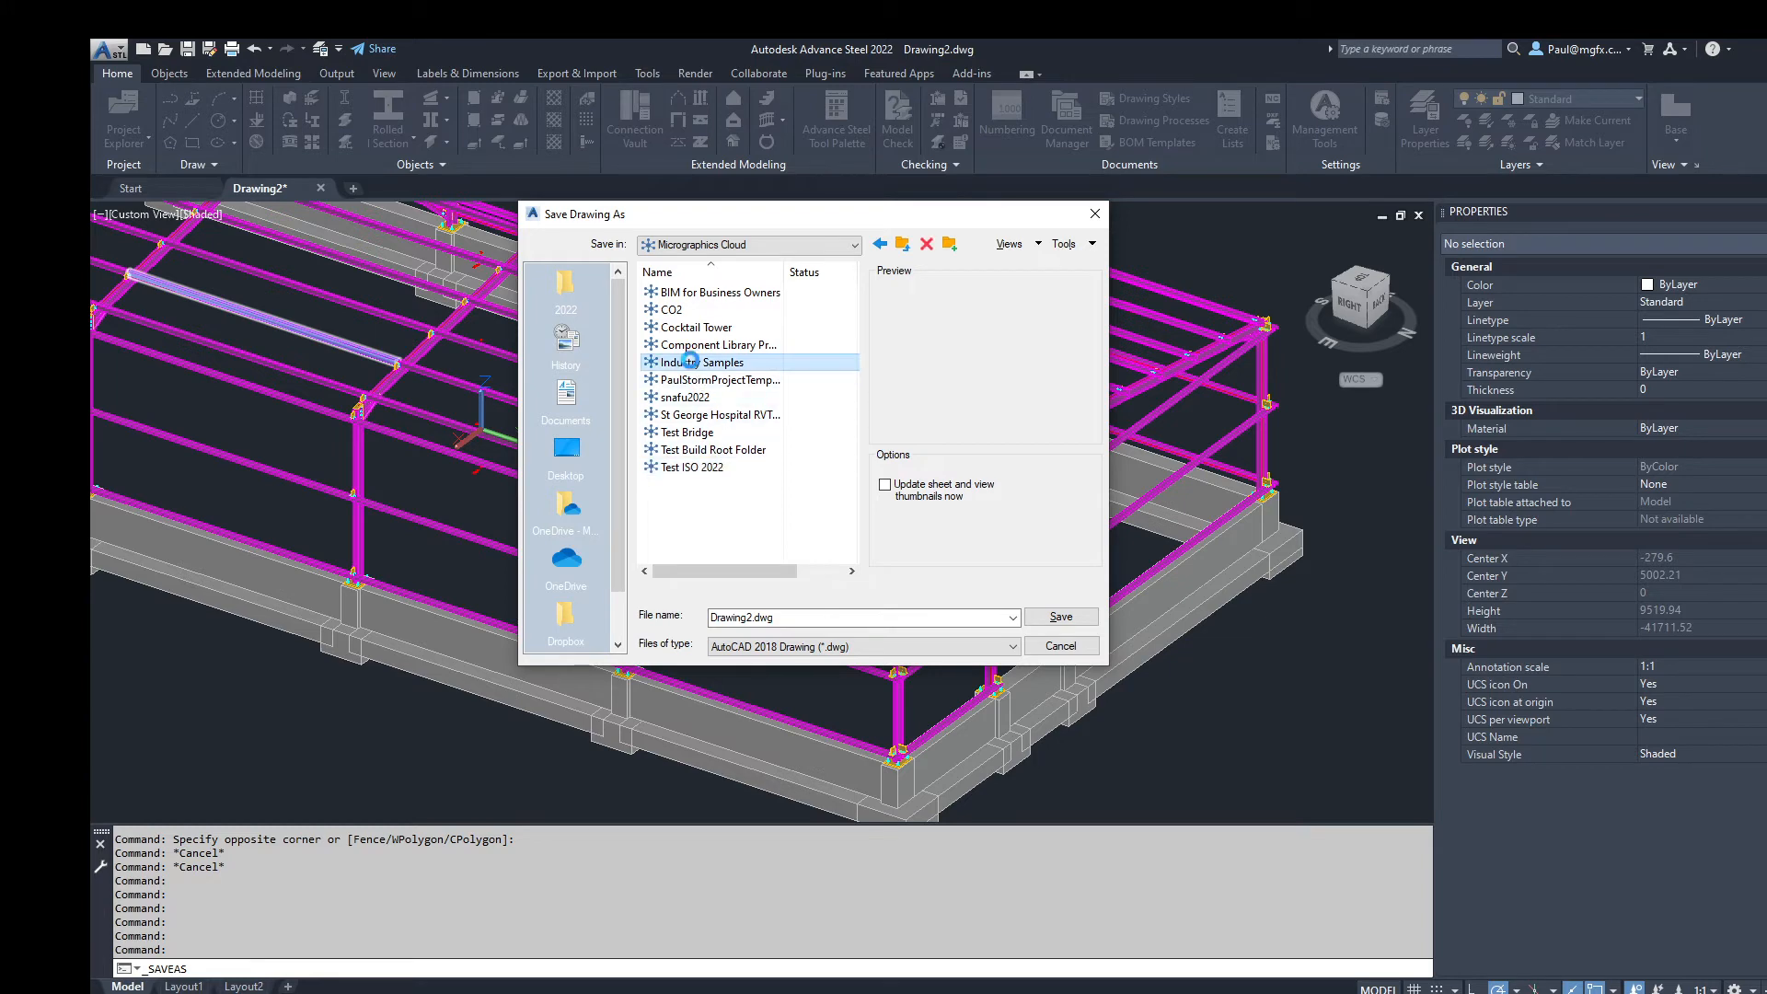
pyautogui.doubleClick(693, 293)
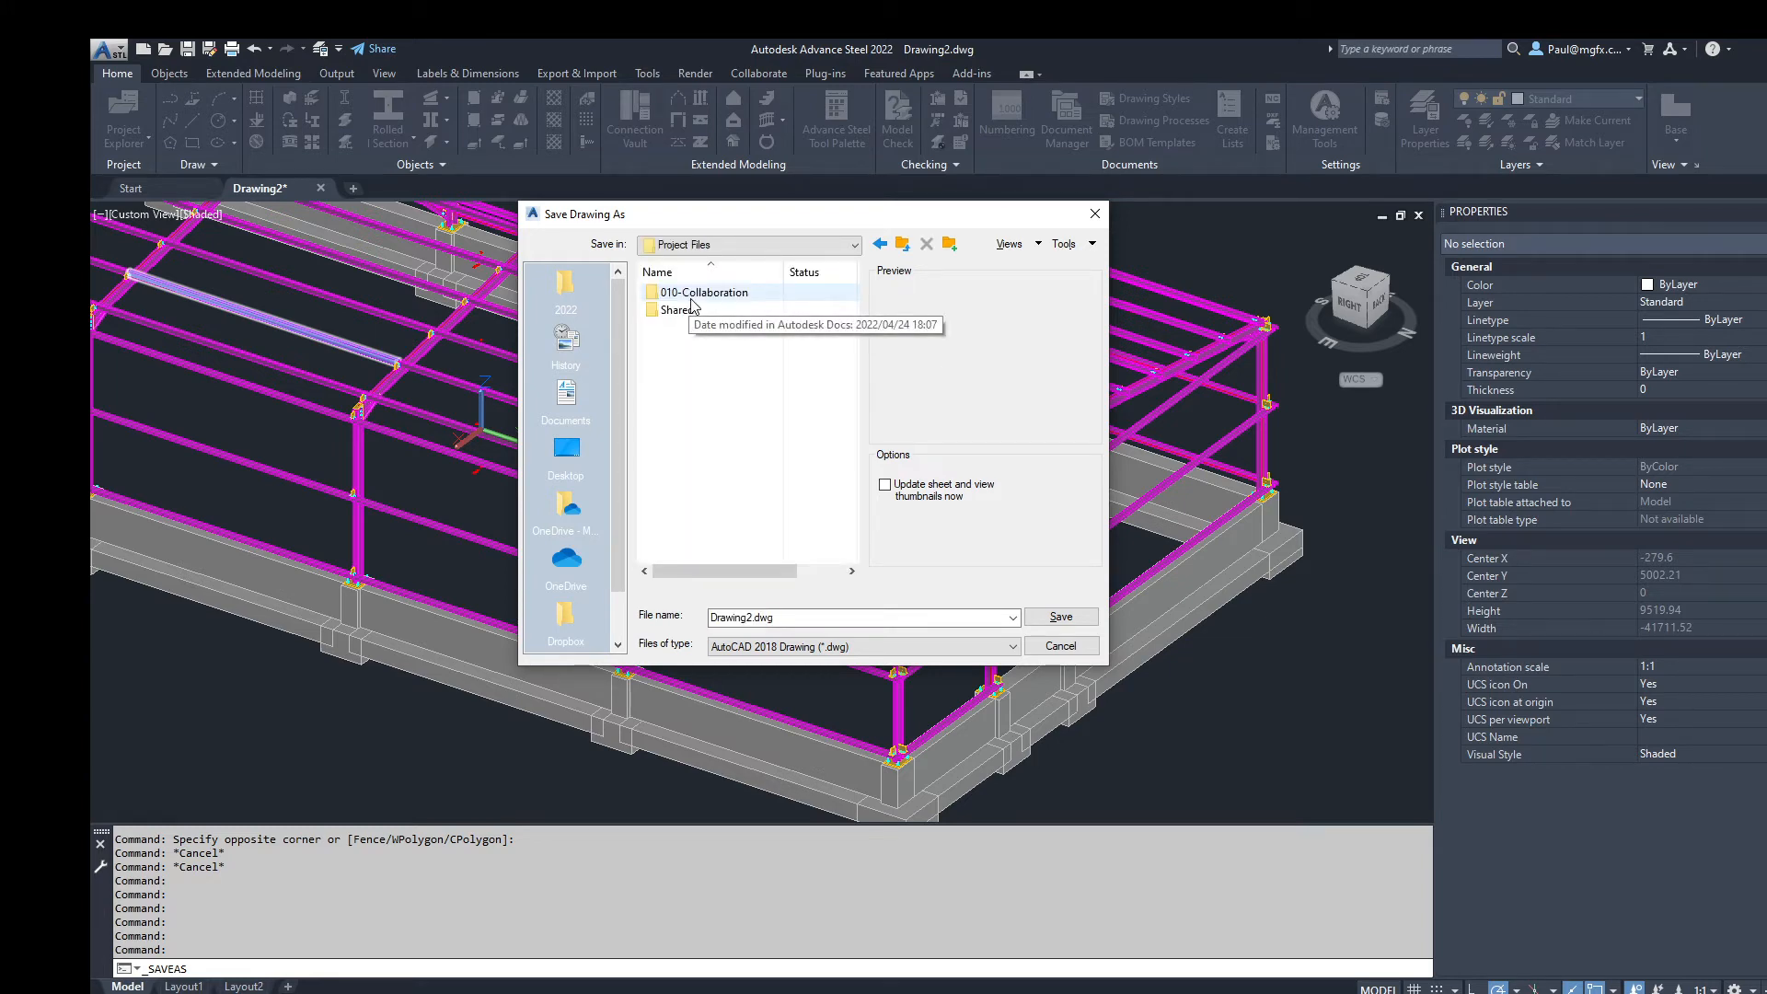
pyautogui.doubleClick(682, 293)
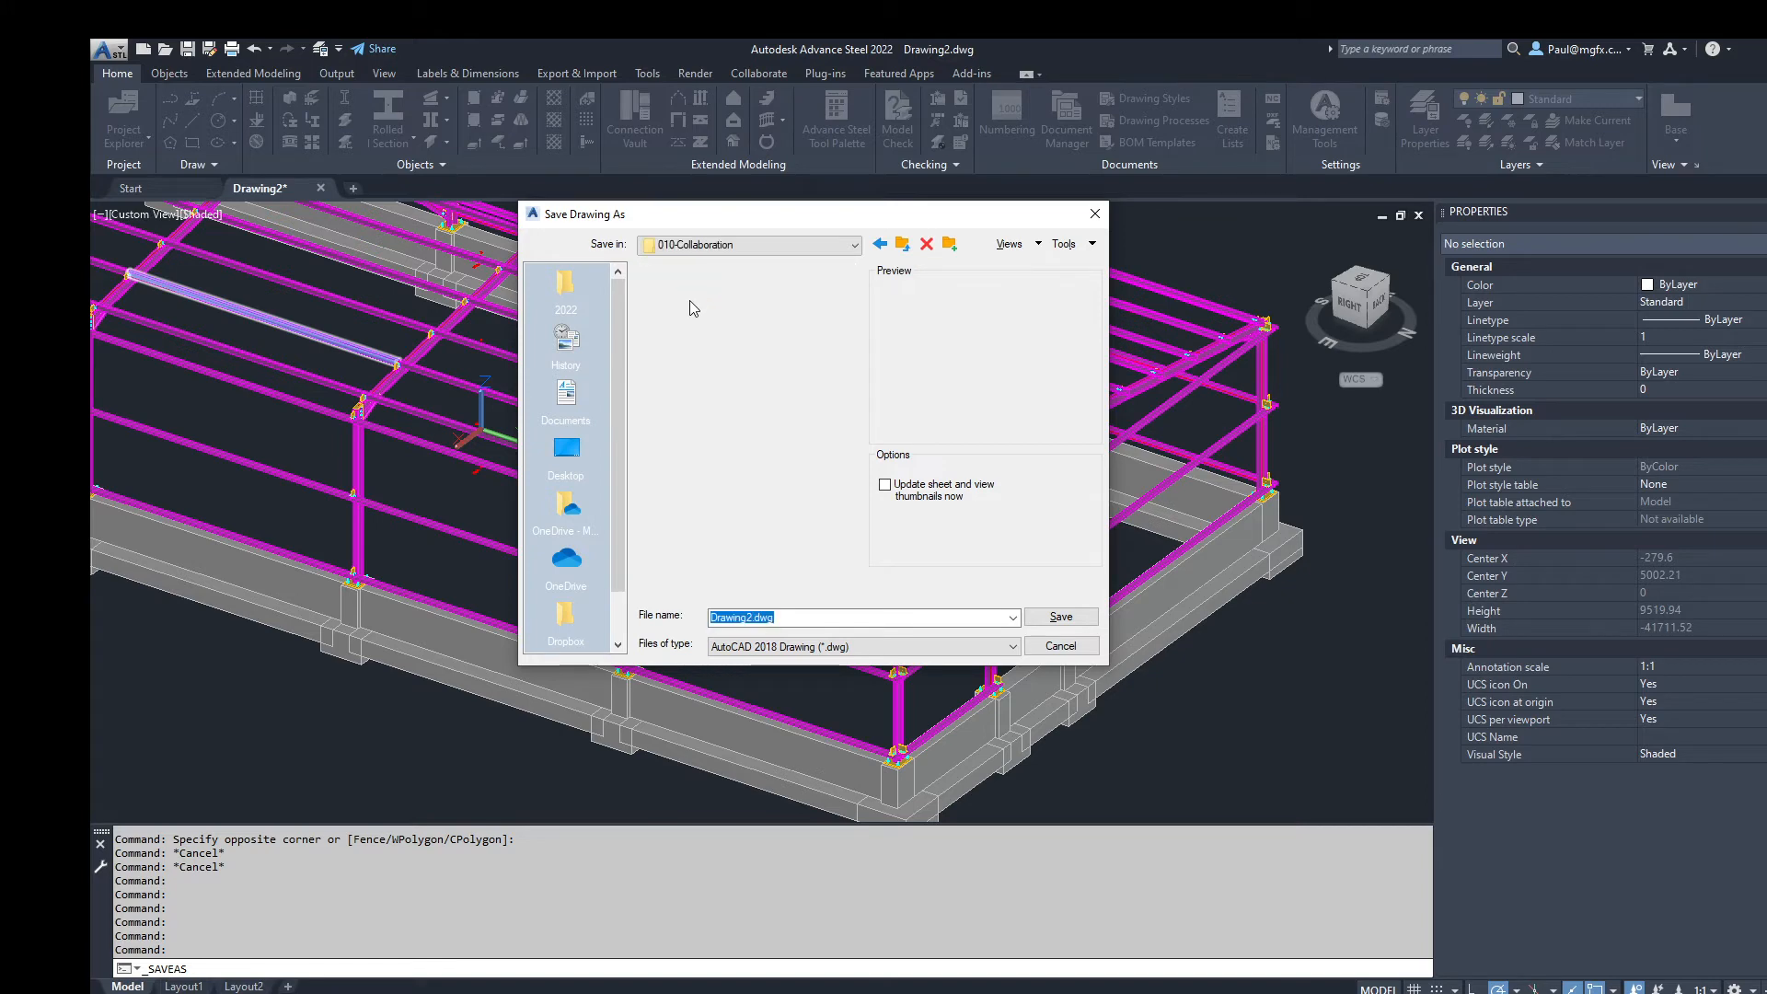
# Step: Name the drawing PaulWarehouse.dwg and save it in the 010-Collaboration folder
pyautogui.click(829, 617)
pyautogui.click(828, 617)
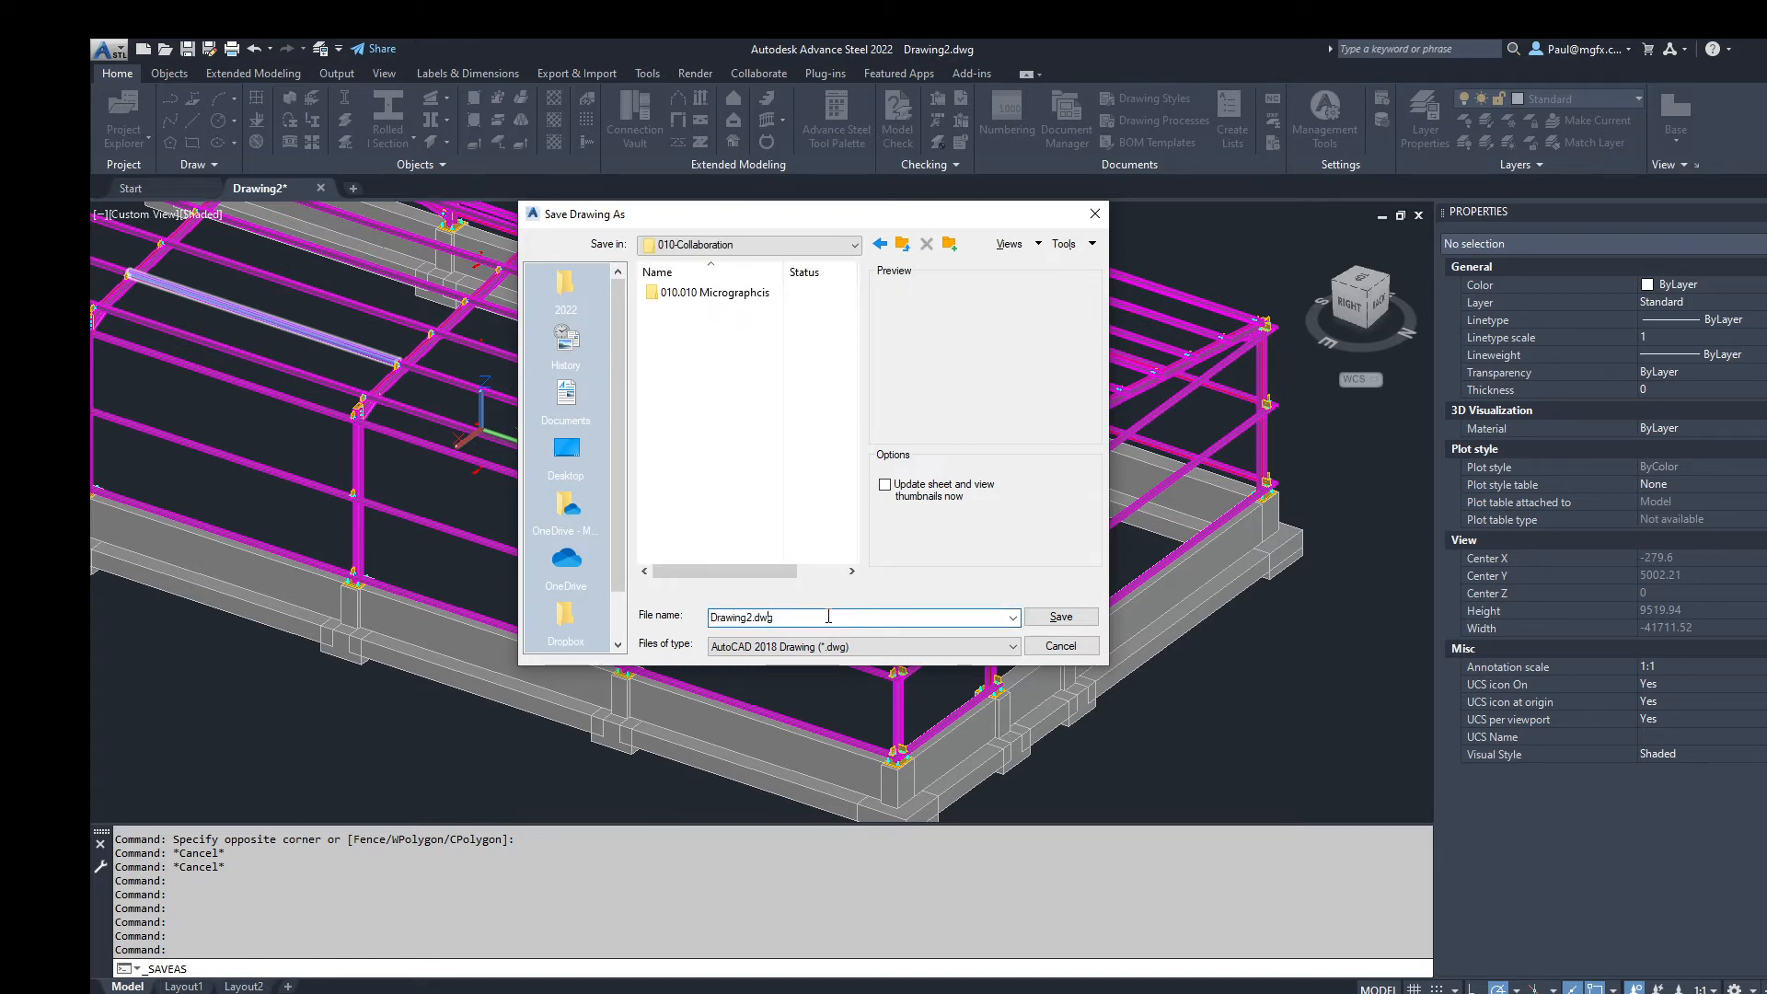
pyautogui.press('Delete')
pyautogui.press('Delete')
pyautogui.press('Delete')
pyautogui.press('Delete')
pyautogui.press('Delete')
pyautogui.press('Delete')
pyautogui.press('Delete')
pyautogui.write('PaulWarehouse')
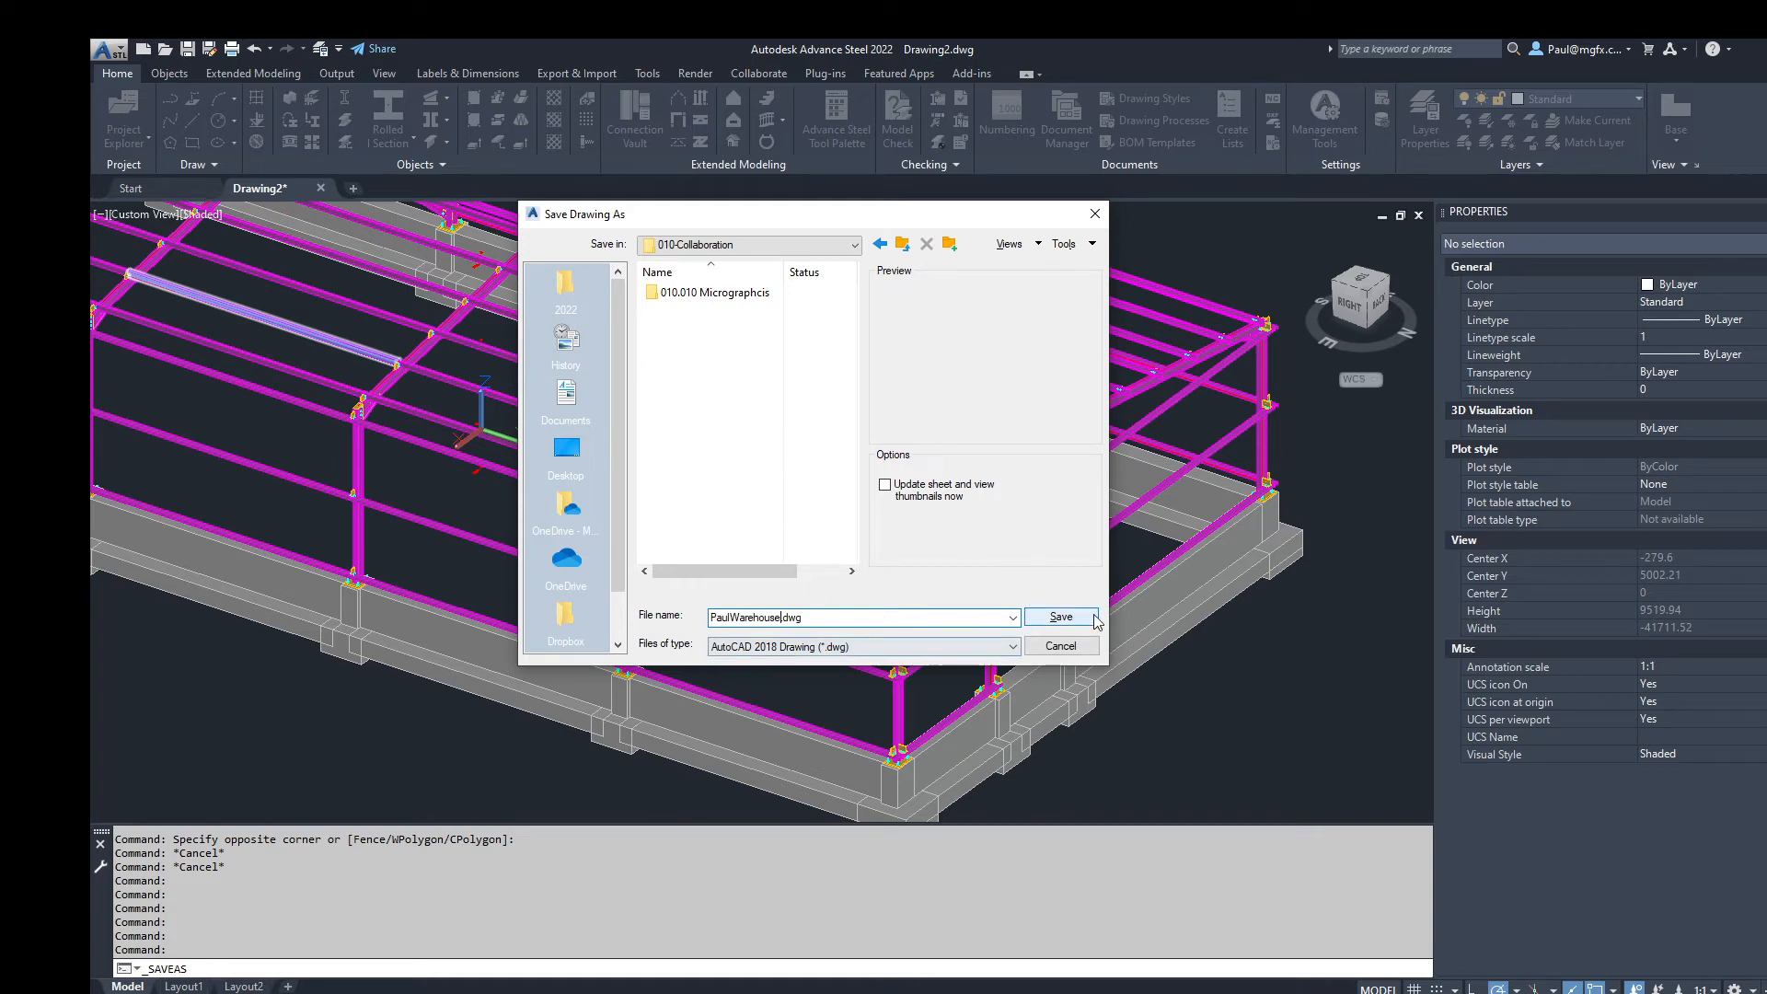
pyautogui.click(1061, 617)
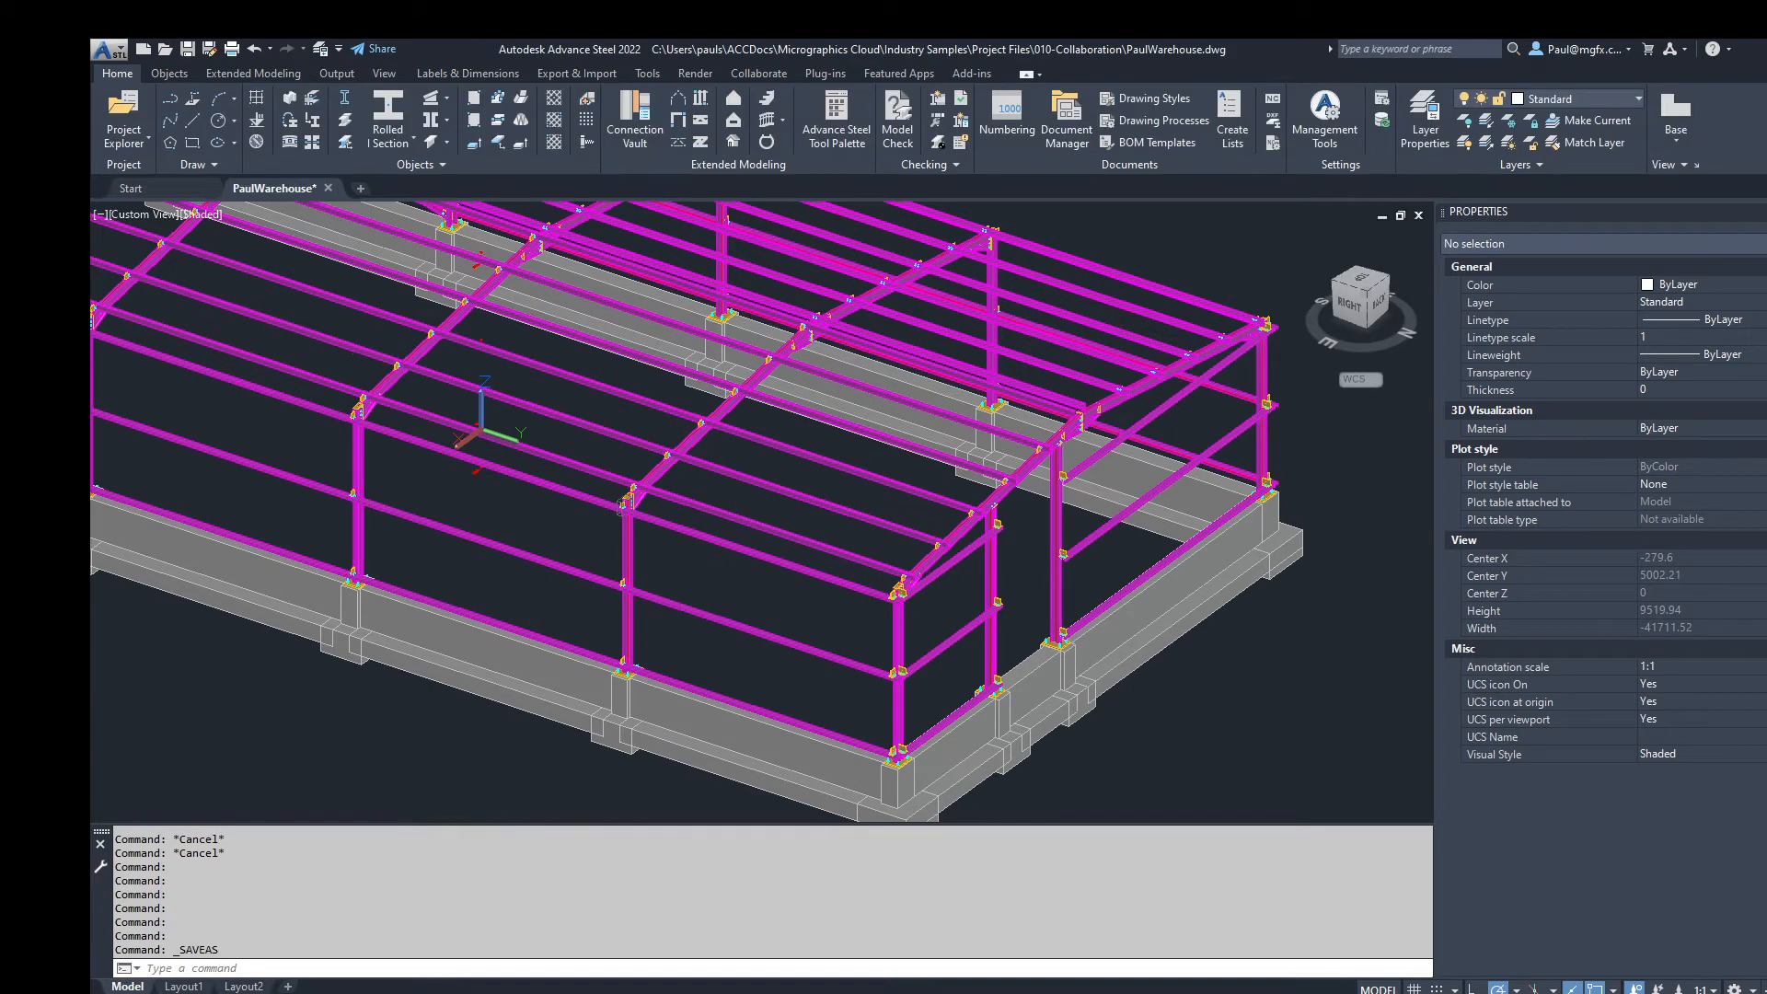
# Step: Look for the saved drawing in the 010.010 Micrographcis folder in File Explorer, and return to the Advance Steel model
pyautogui.click(446, 993)
pyautogui.click(528, 971)
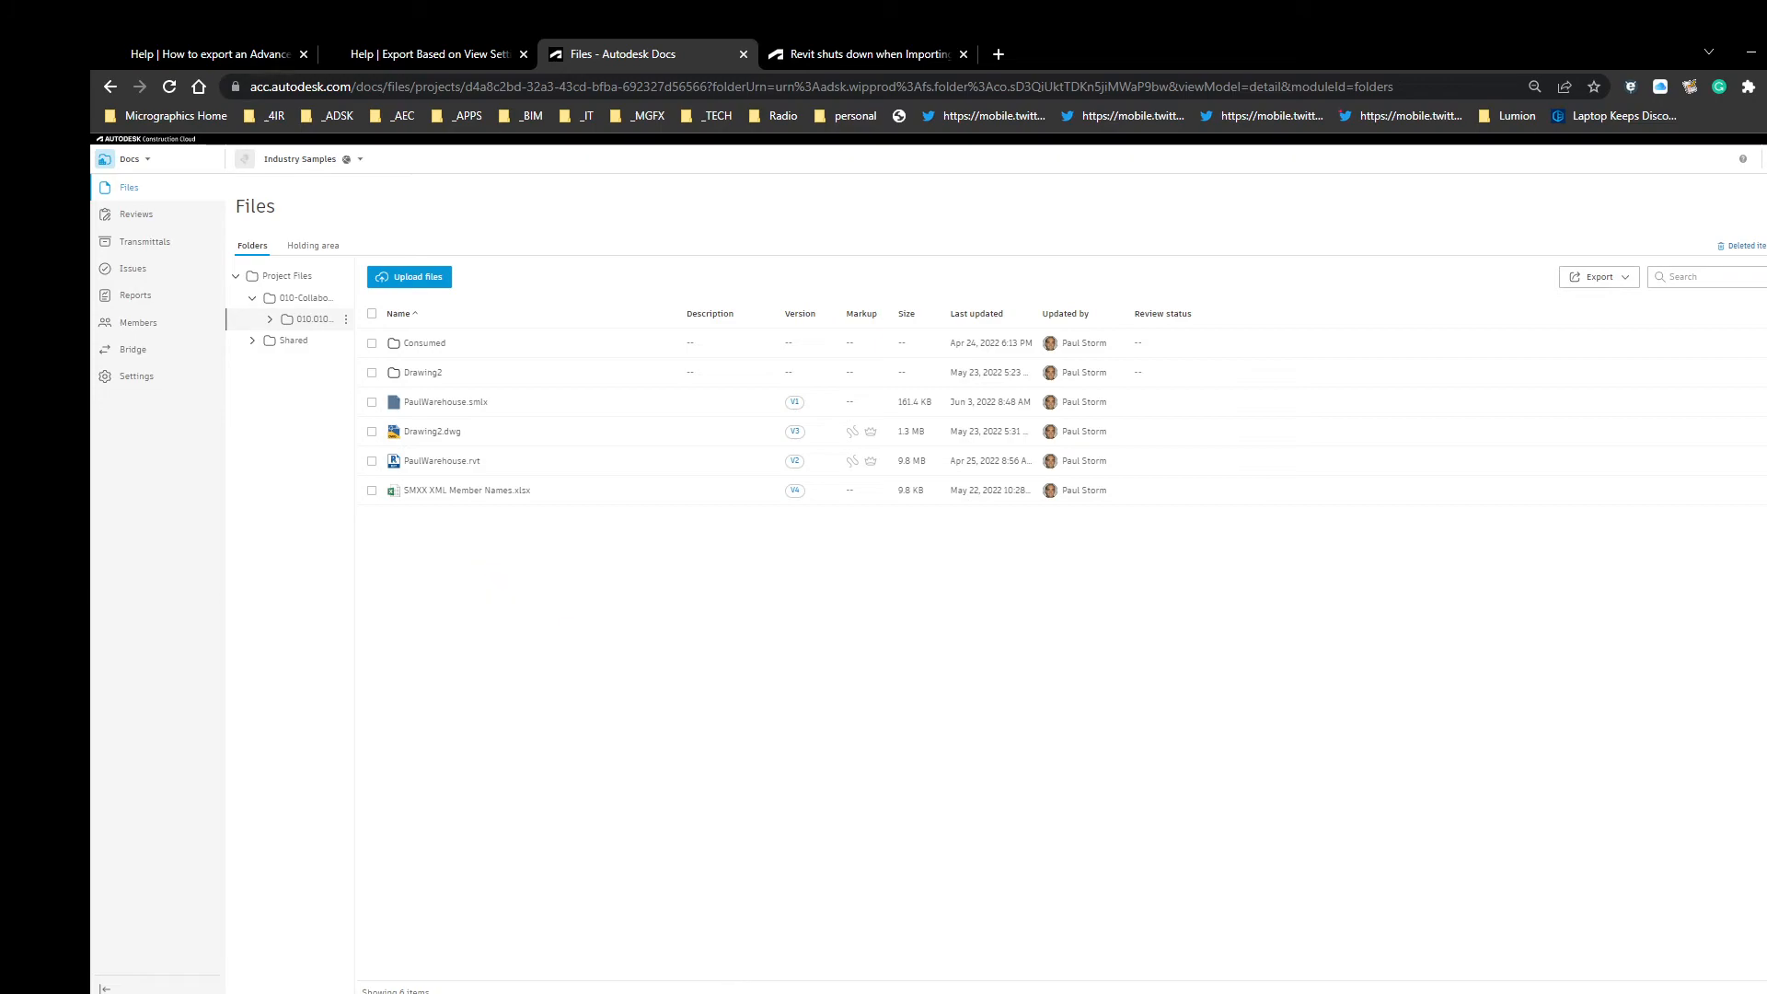
pyautogui.moveTo(753, 990)
pyautogui.moveTo(747, 925)
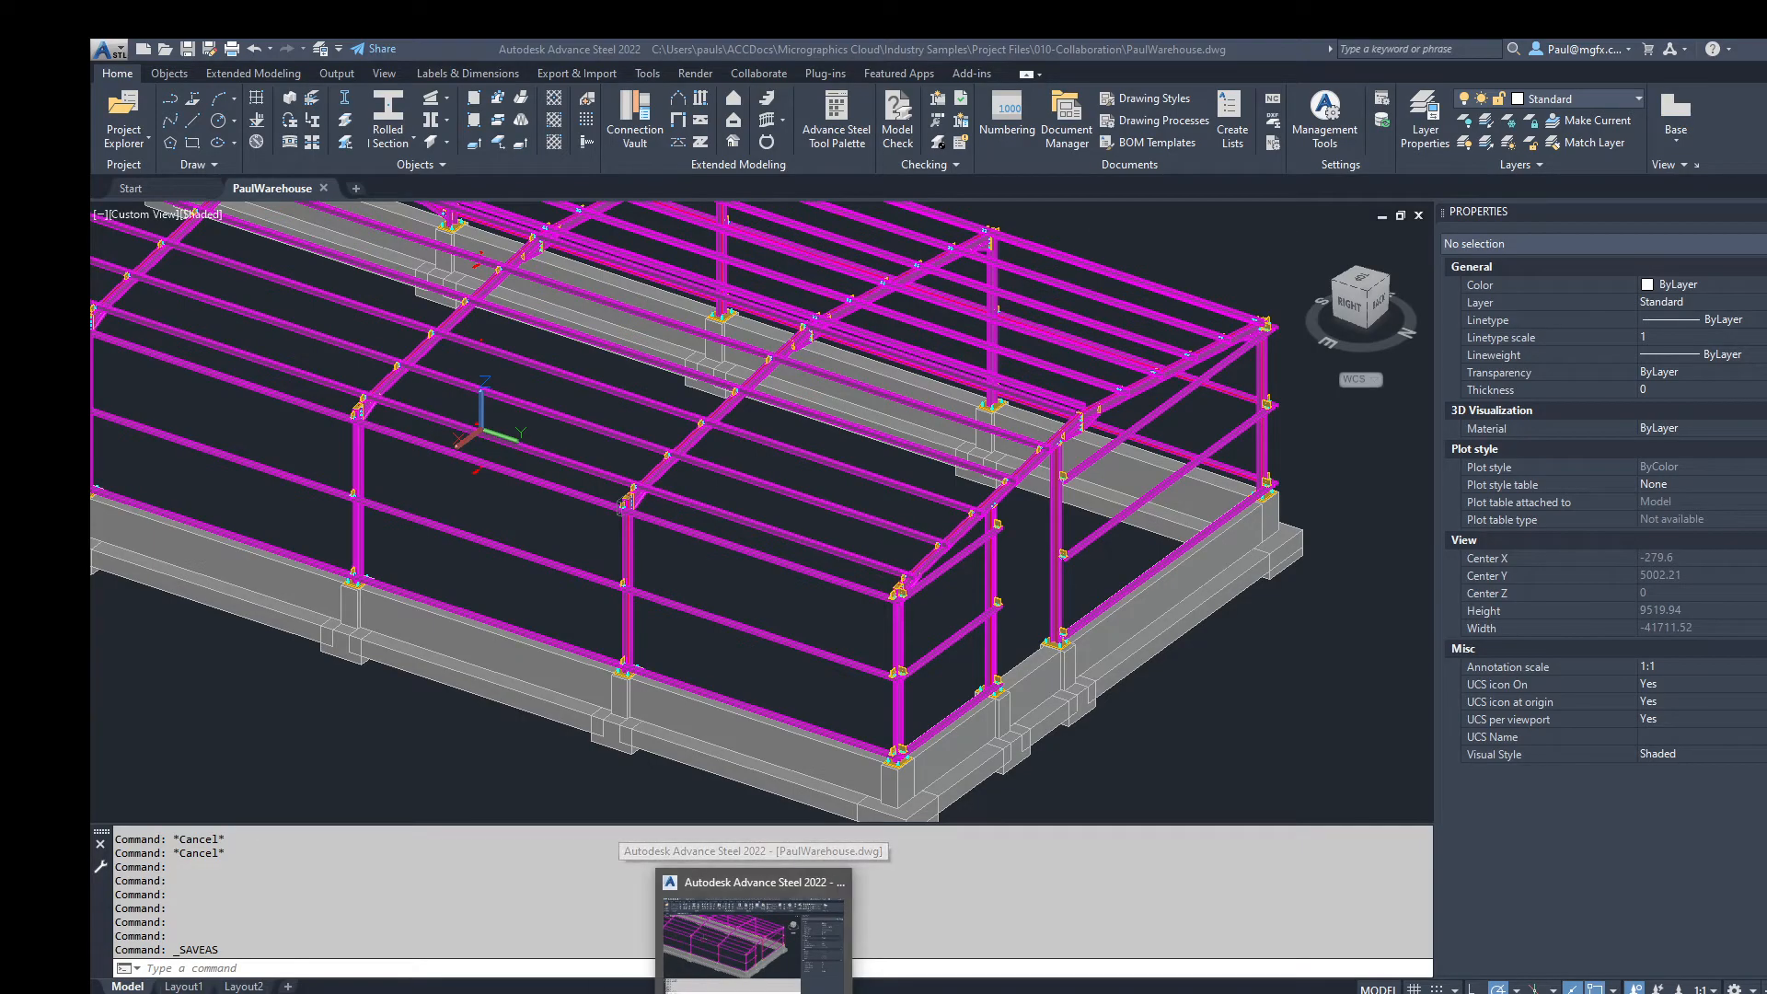
pyautogui.moveTo(583, 988)
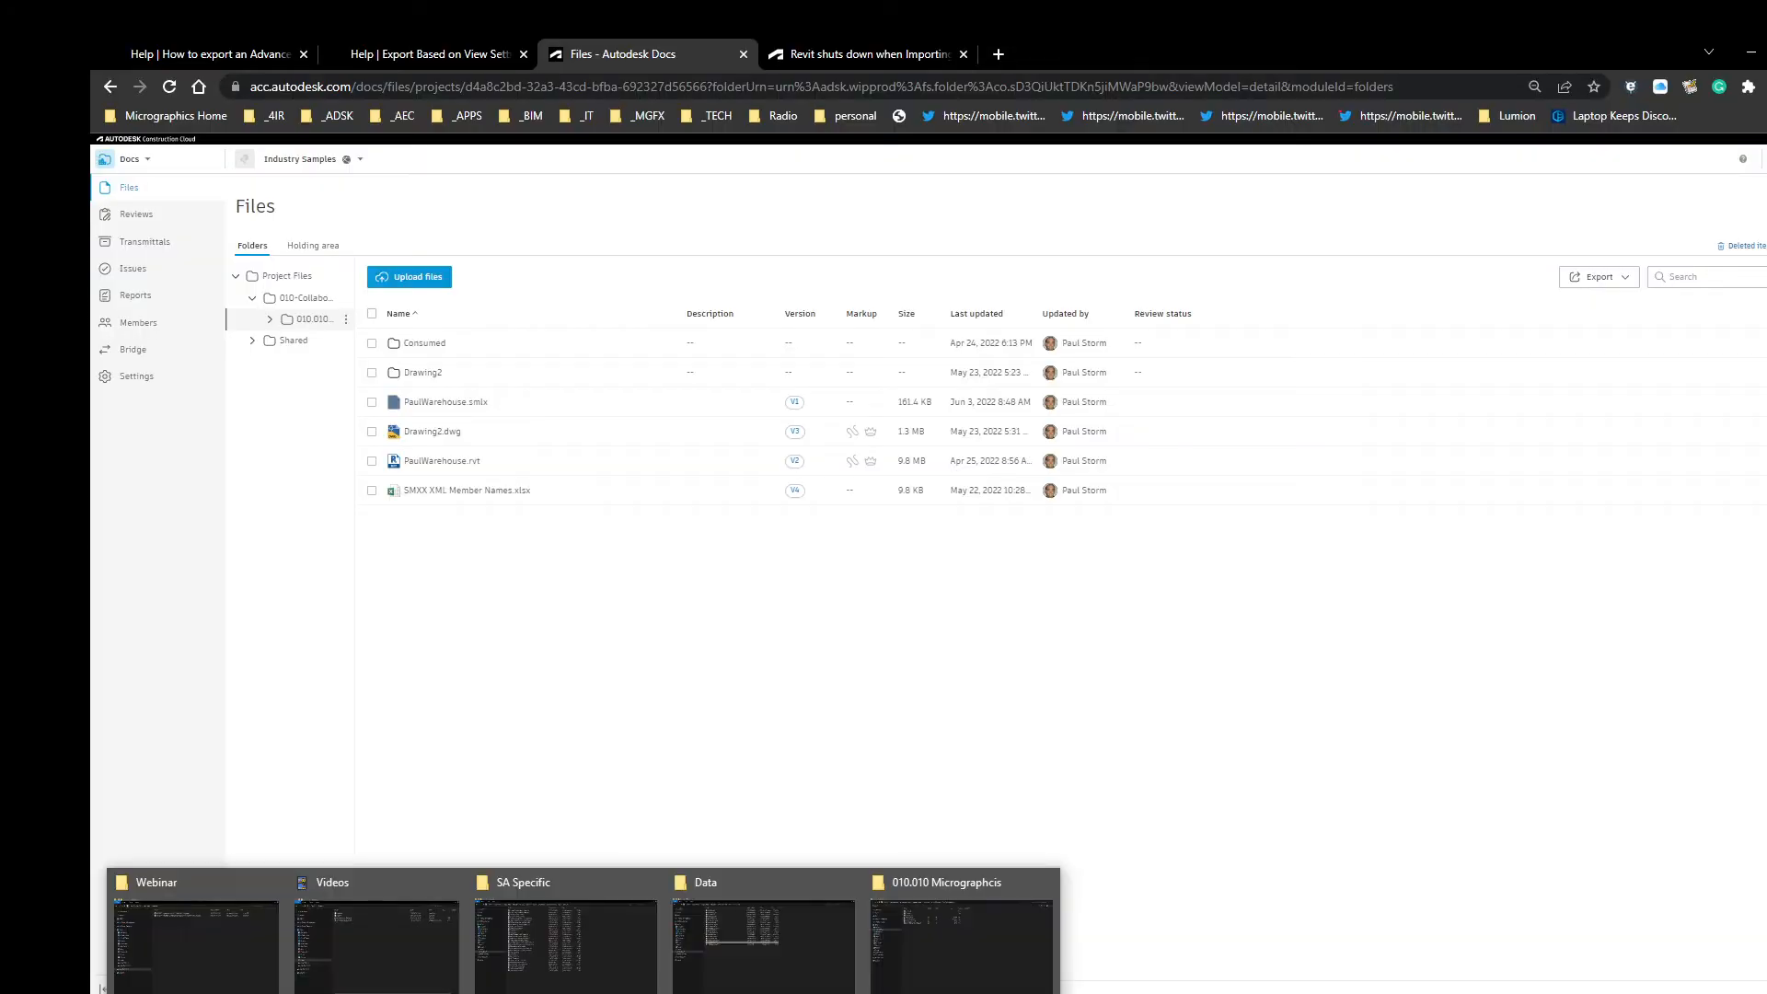
pyautogui.click(950, 945)
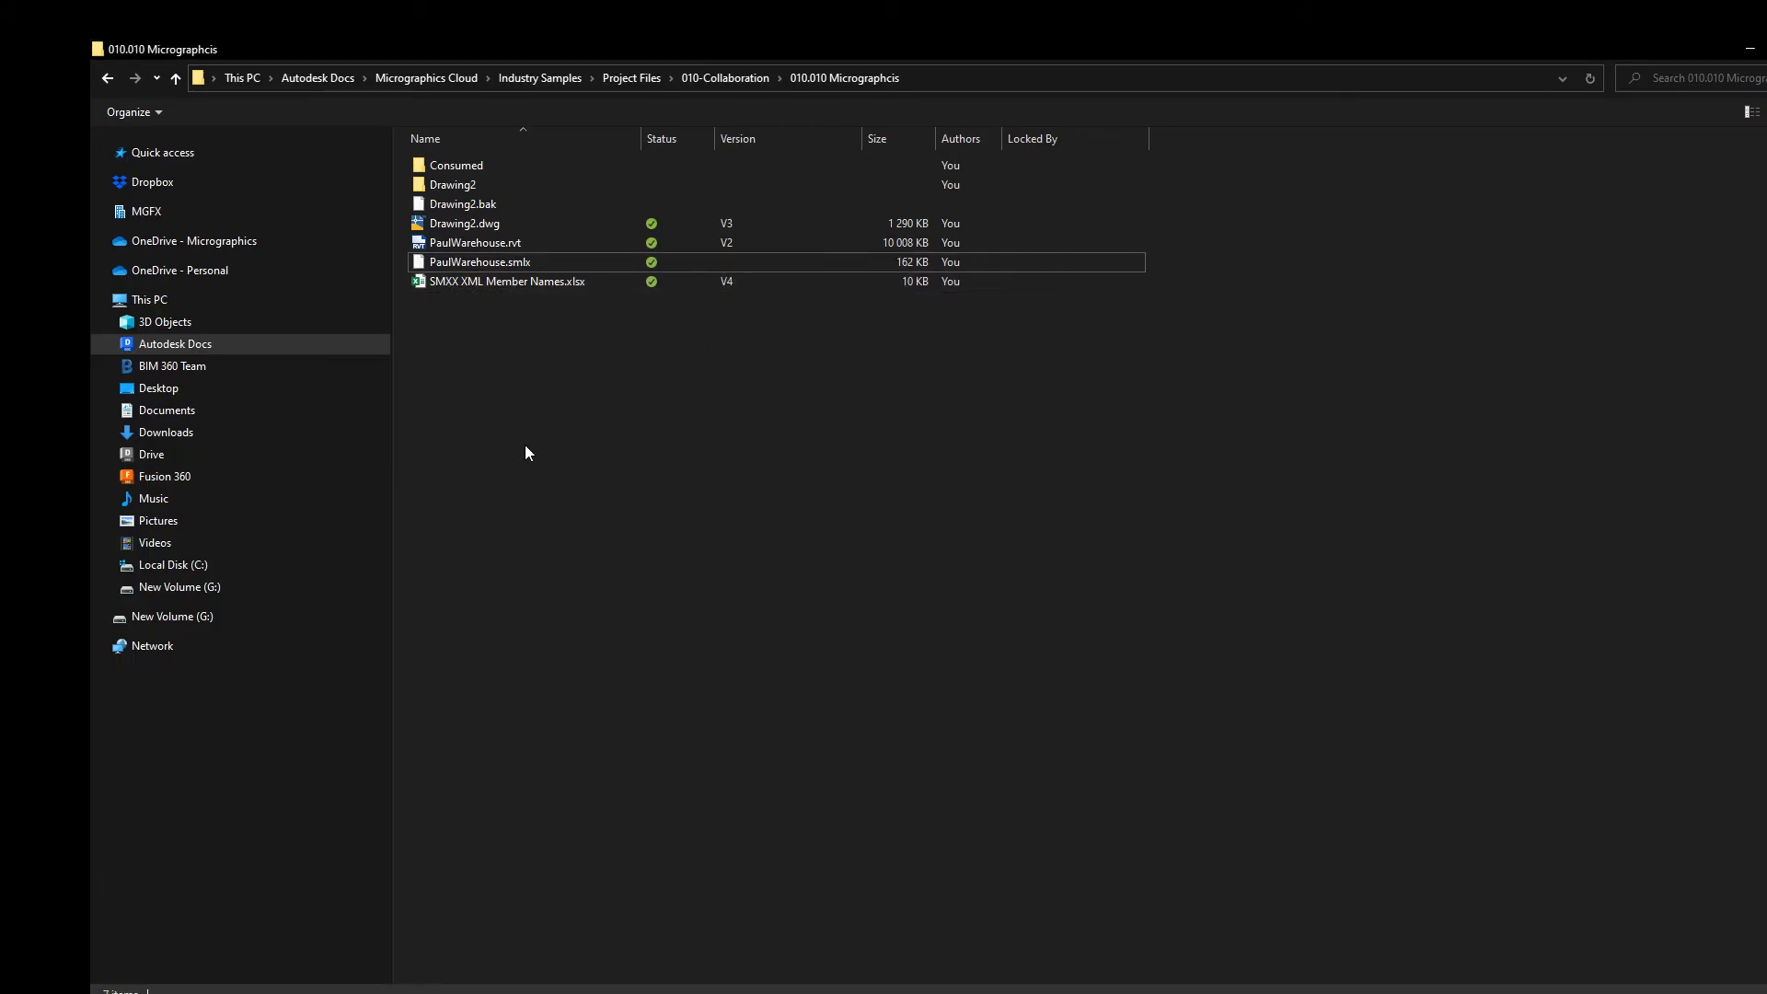
pyautogui.hotkey('alt', 'Tab')
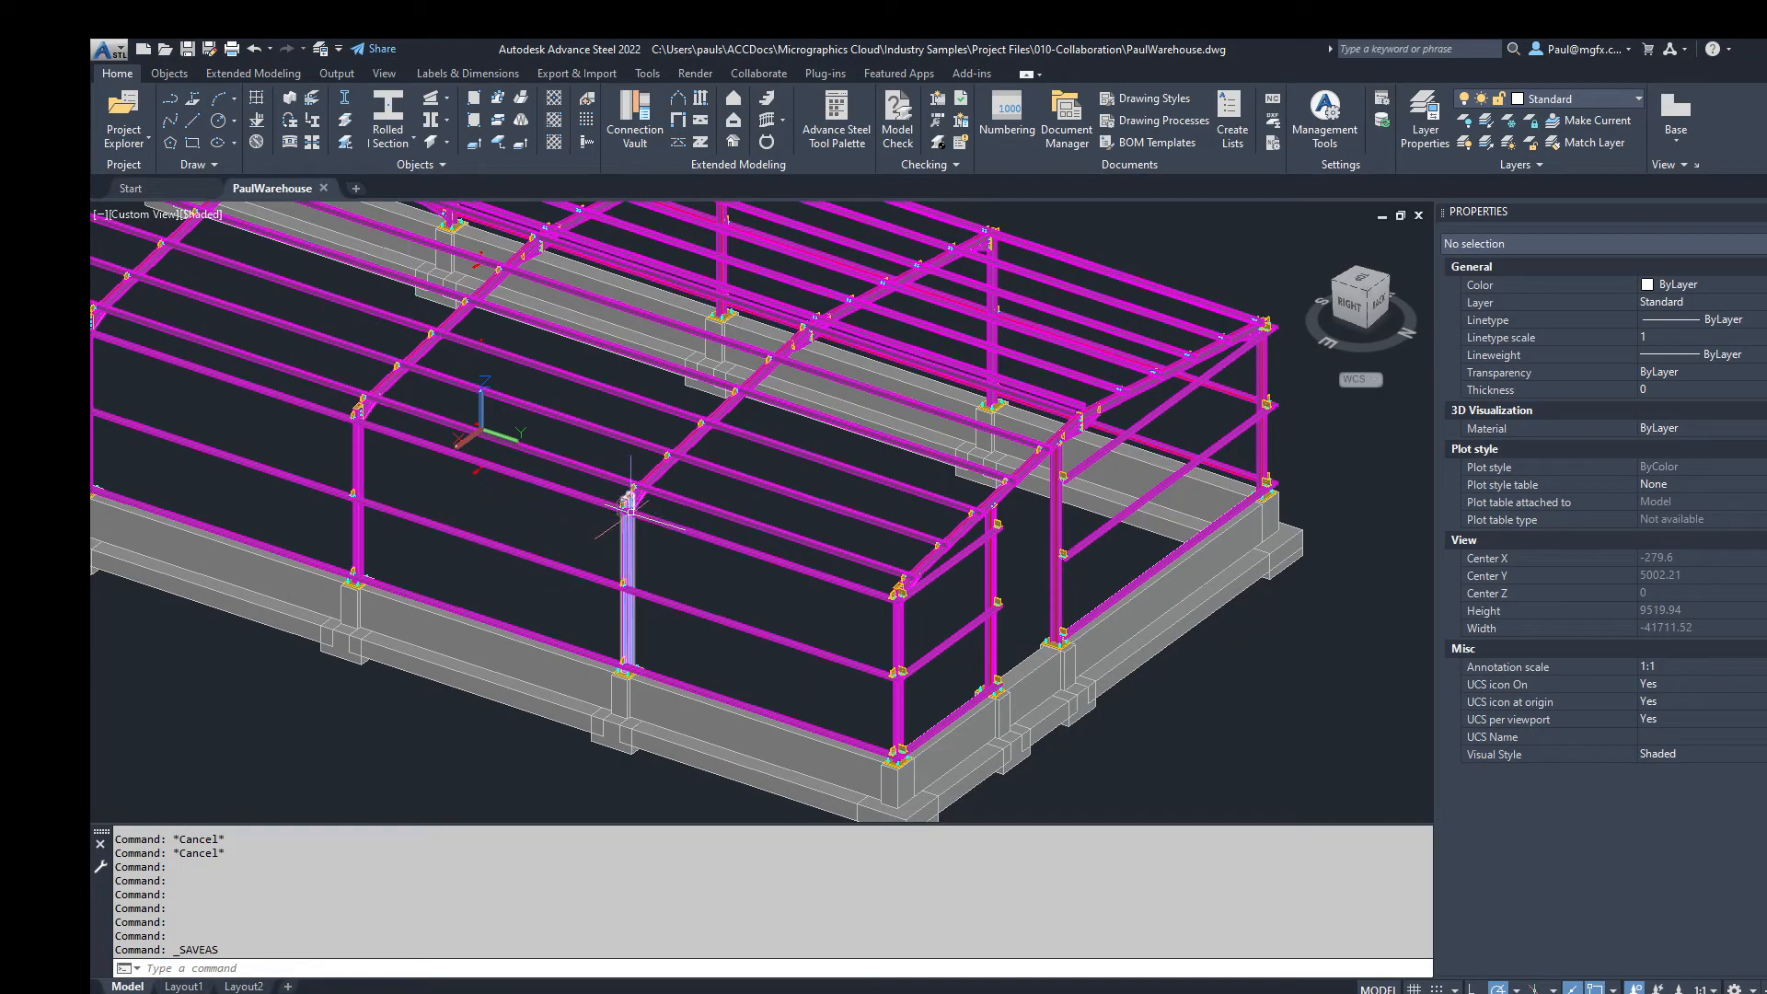
# Step: Save PaulWarehouse.dwg again, into the 010.010 Micrographcis subfolder of 010-Collaboration
pyautogui.scroll(-3, 618, 508)
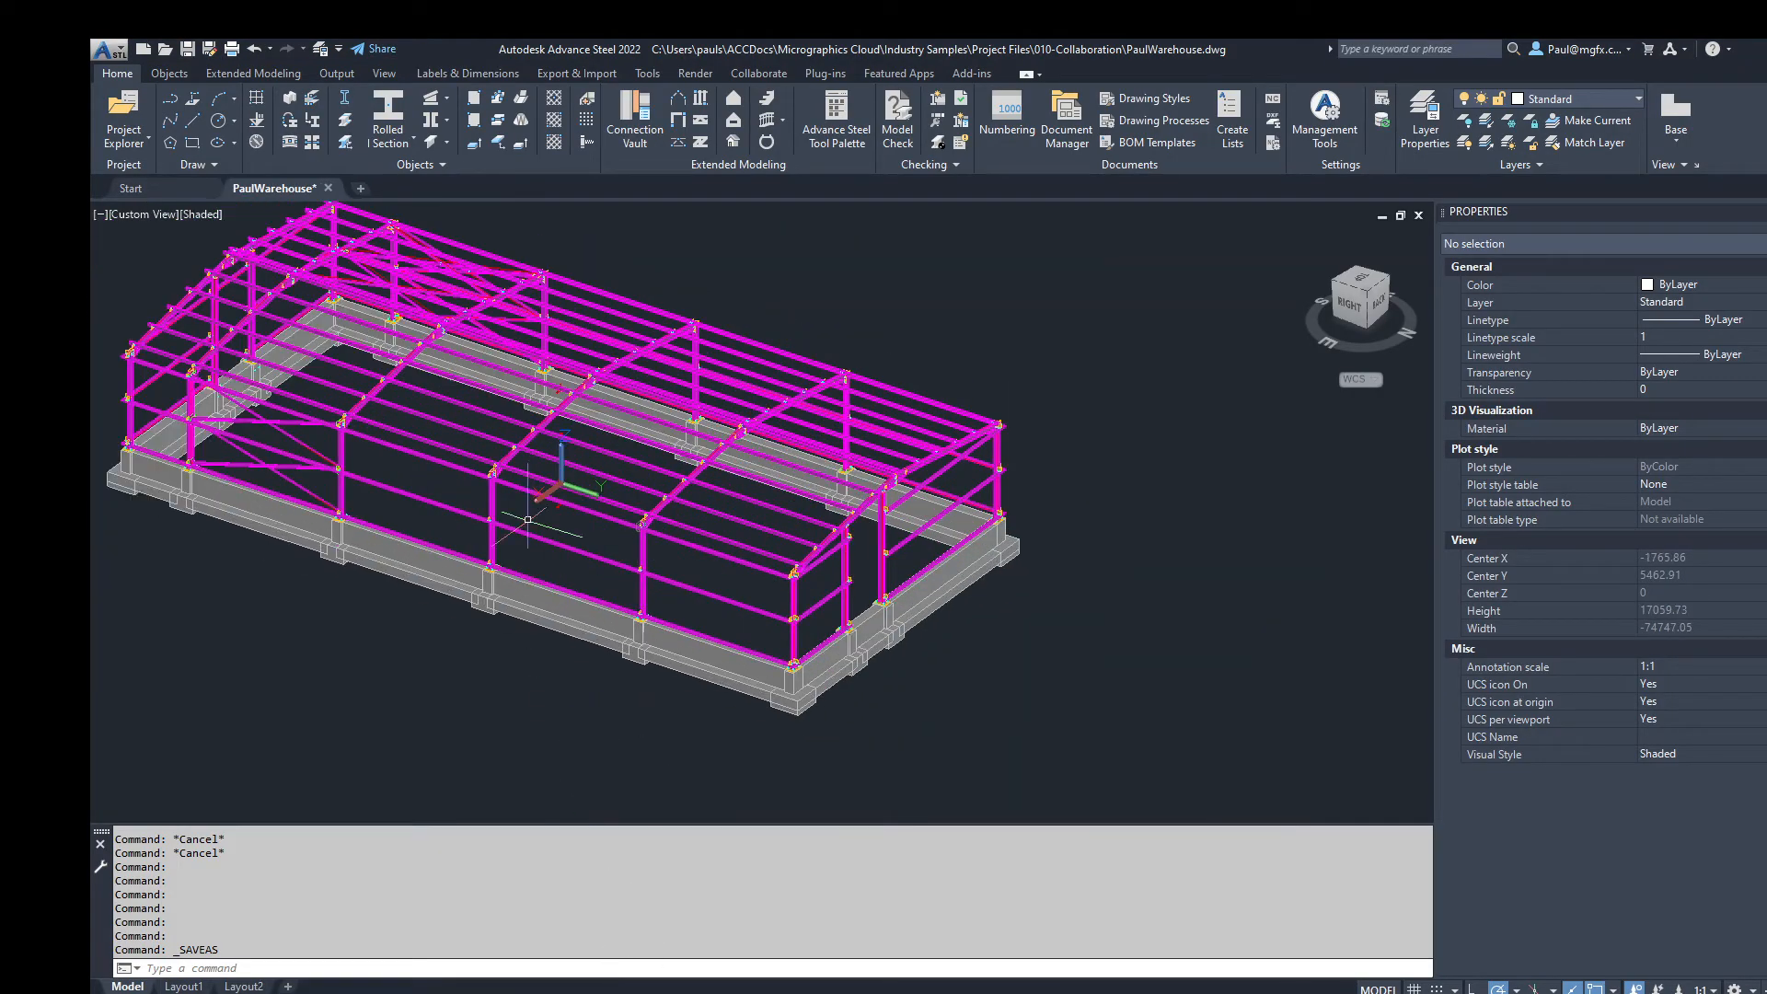
pyautogui.click(111, 57)
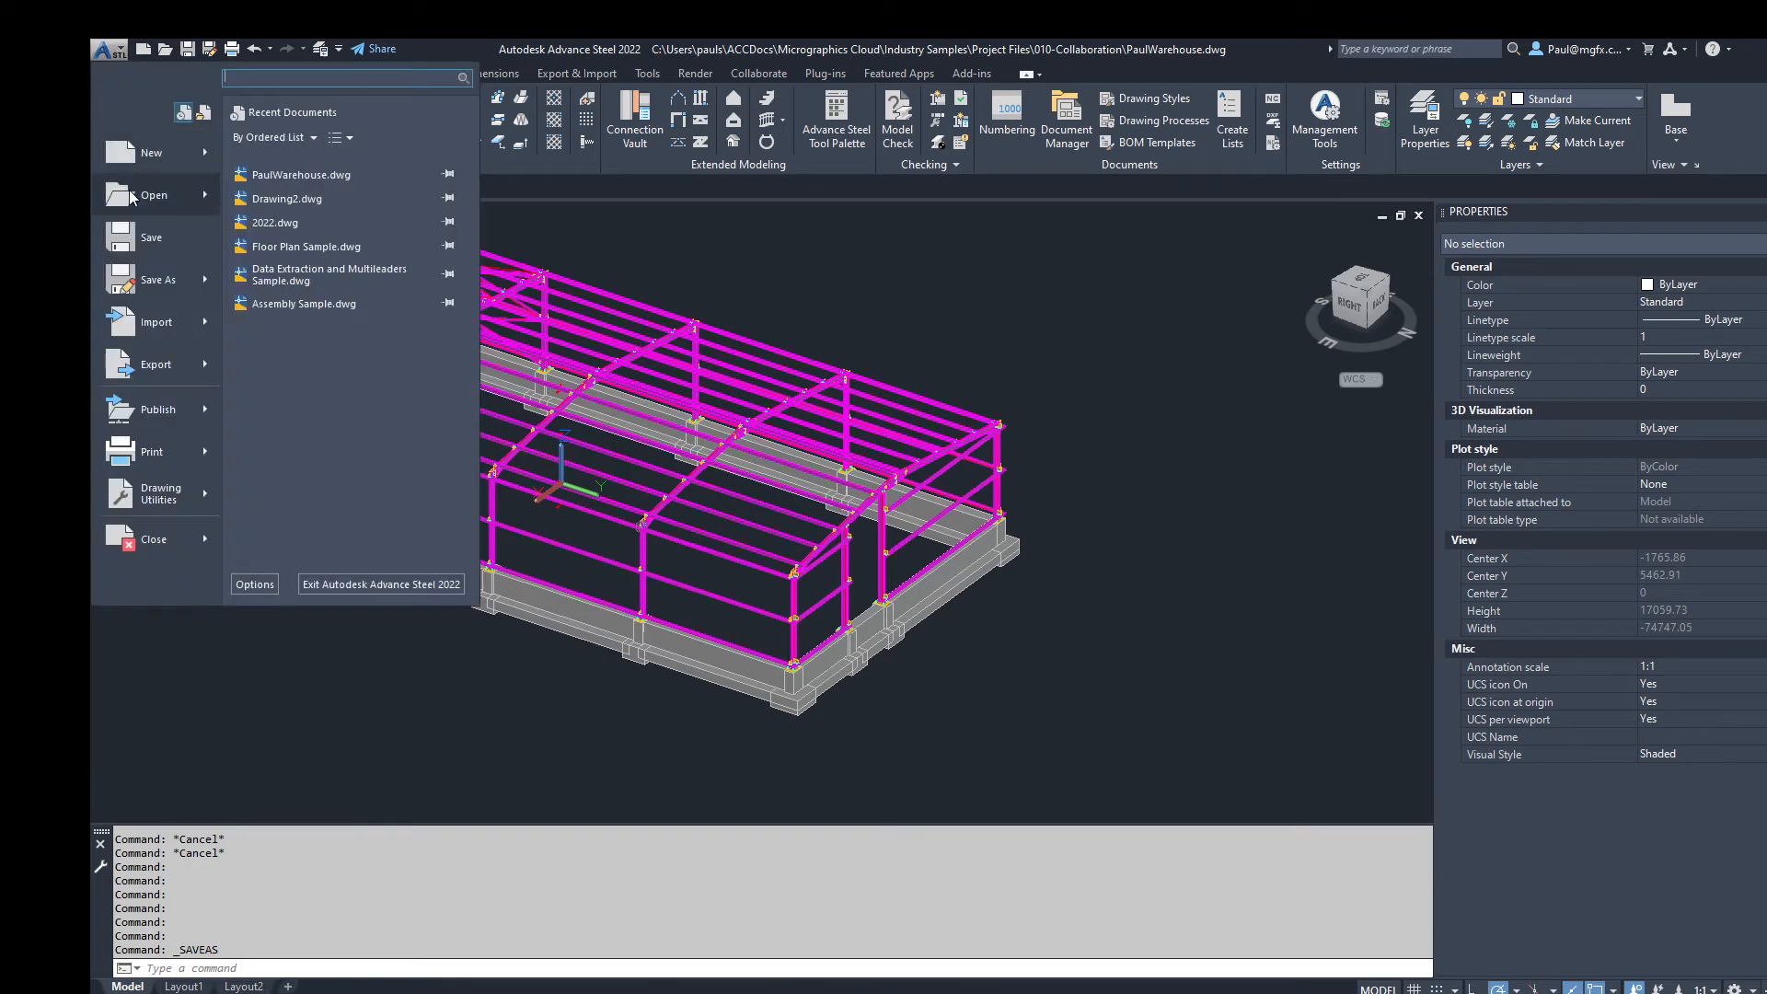
pyautogui.click(156, 280)
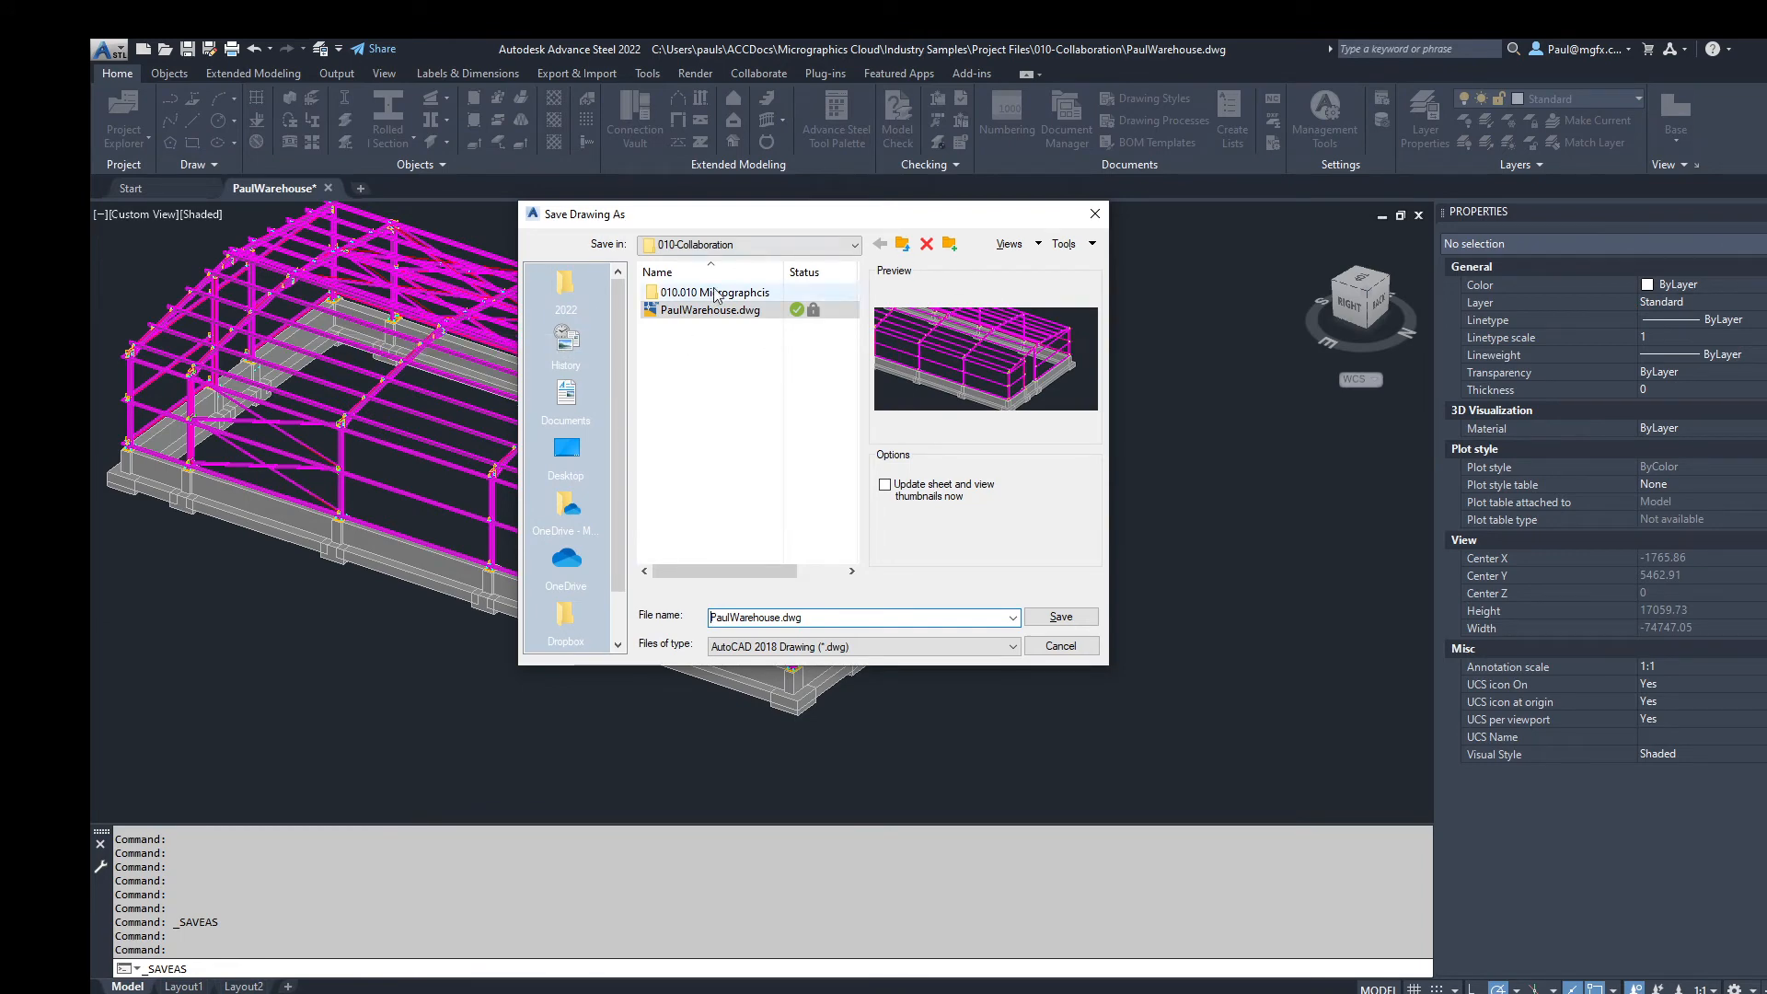
pyautogui.doubleClick(677, 295)
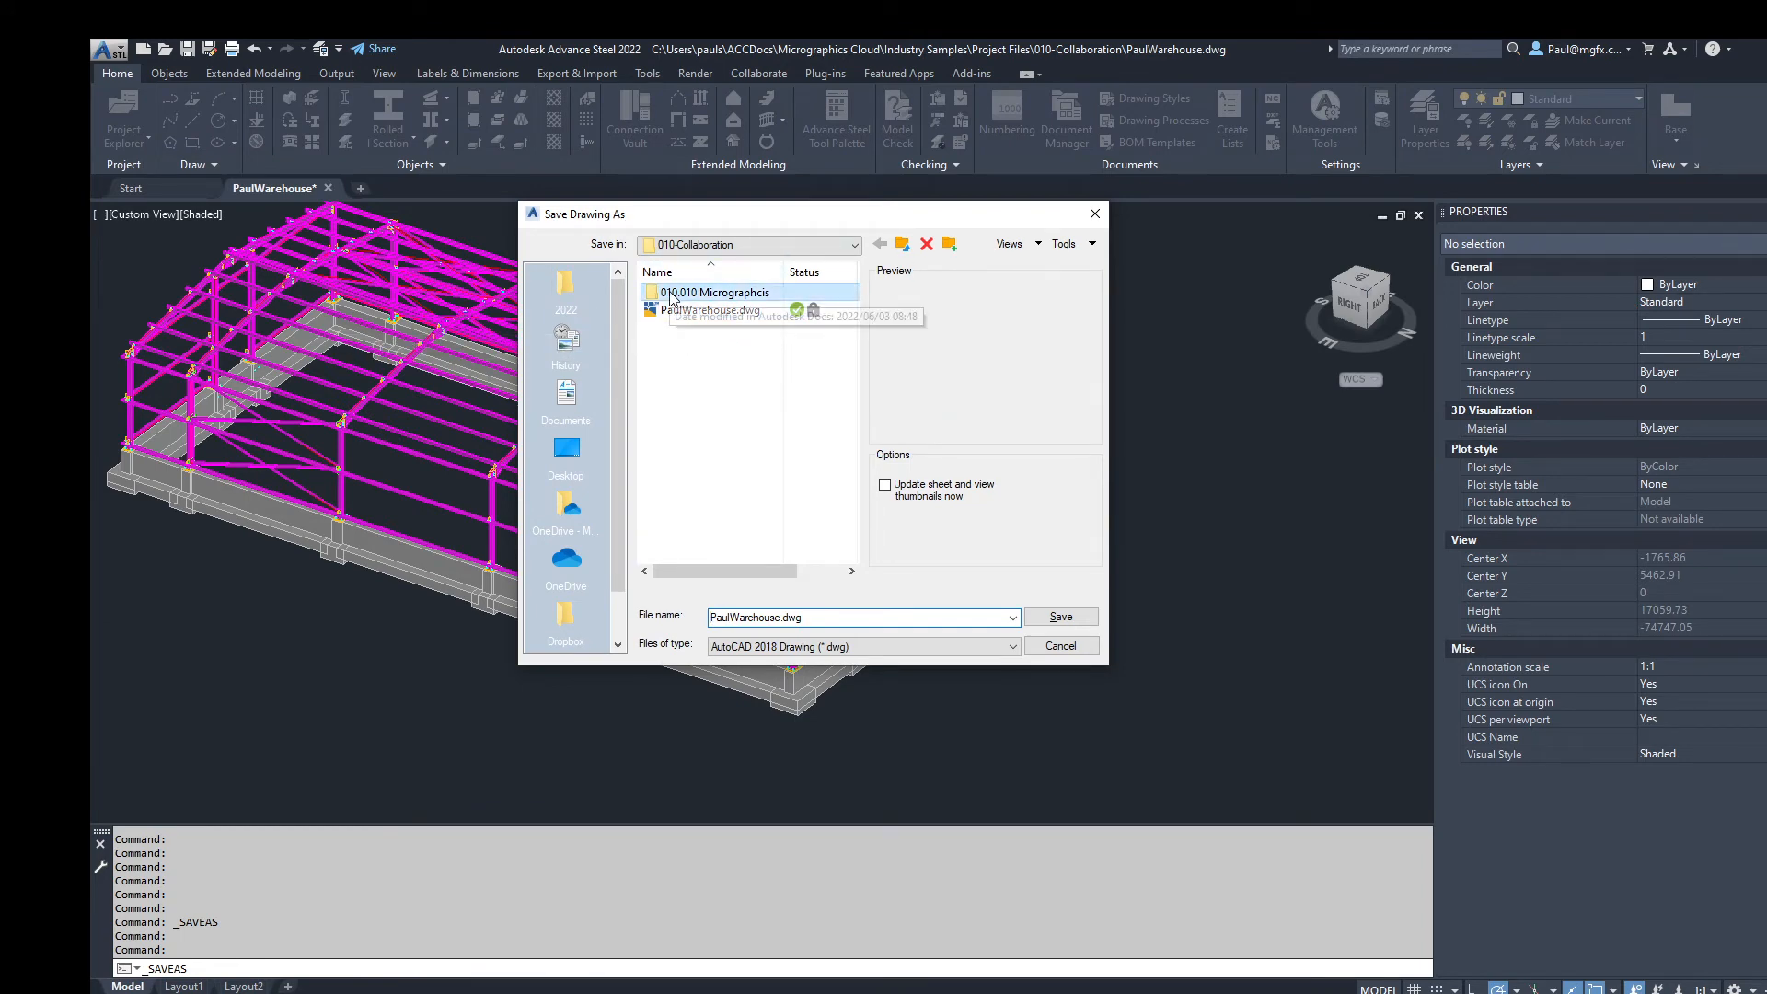
pyautogui.click(1070, 619)
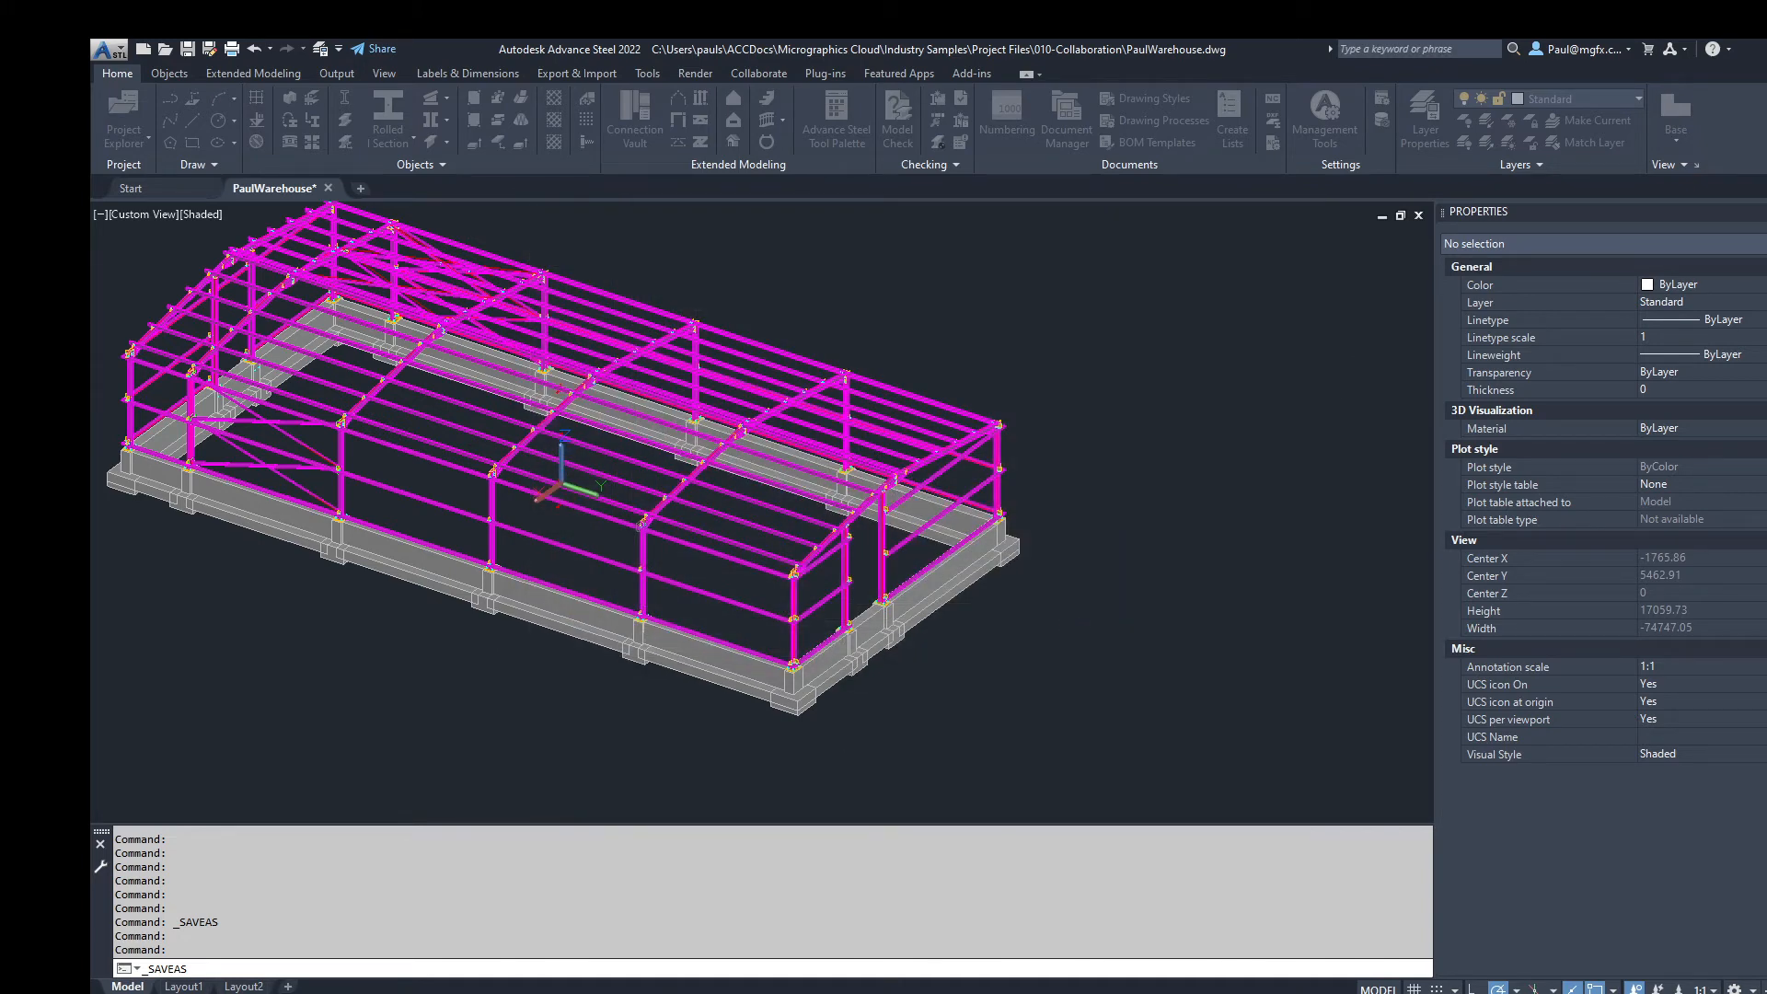
# Step: Check PaulWarehouse.dwg in the 010.010 Micrographcis folder in File Explorer, and switch to the Autodesk Docs files page
pyautogui.click(543, 965)
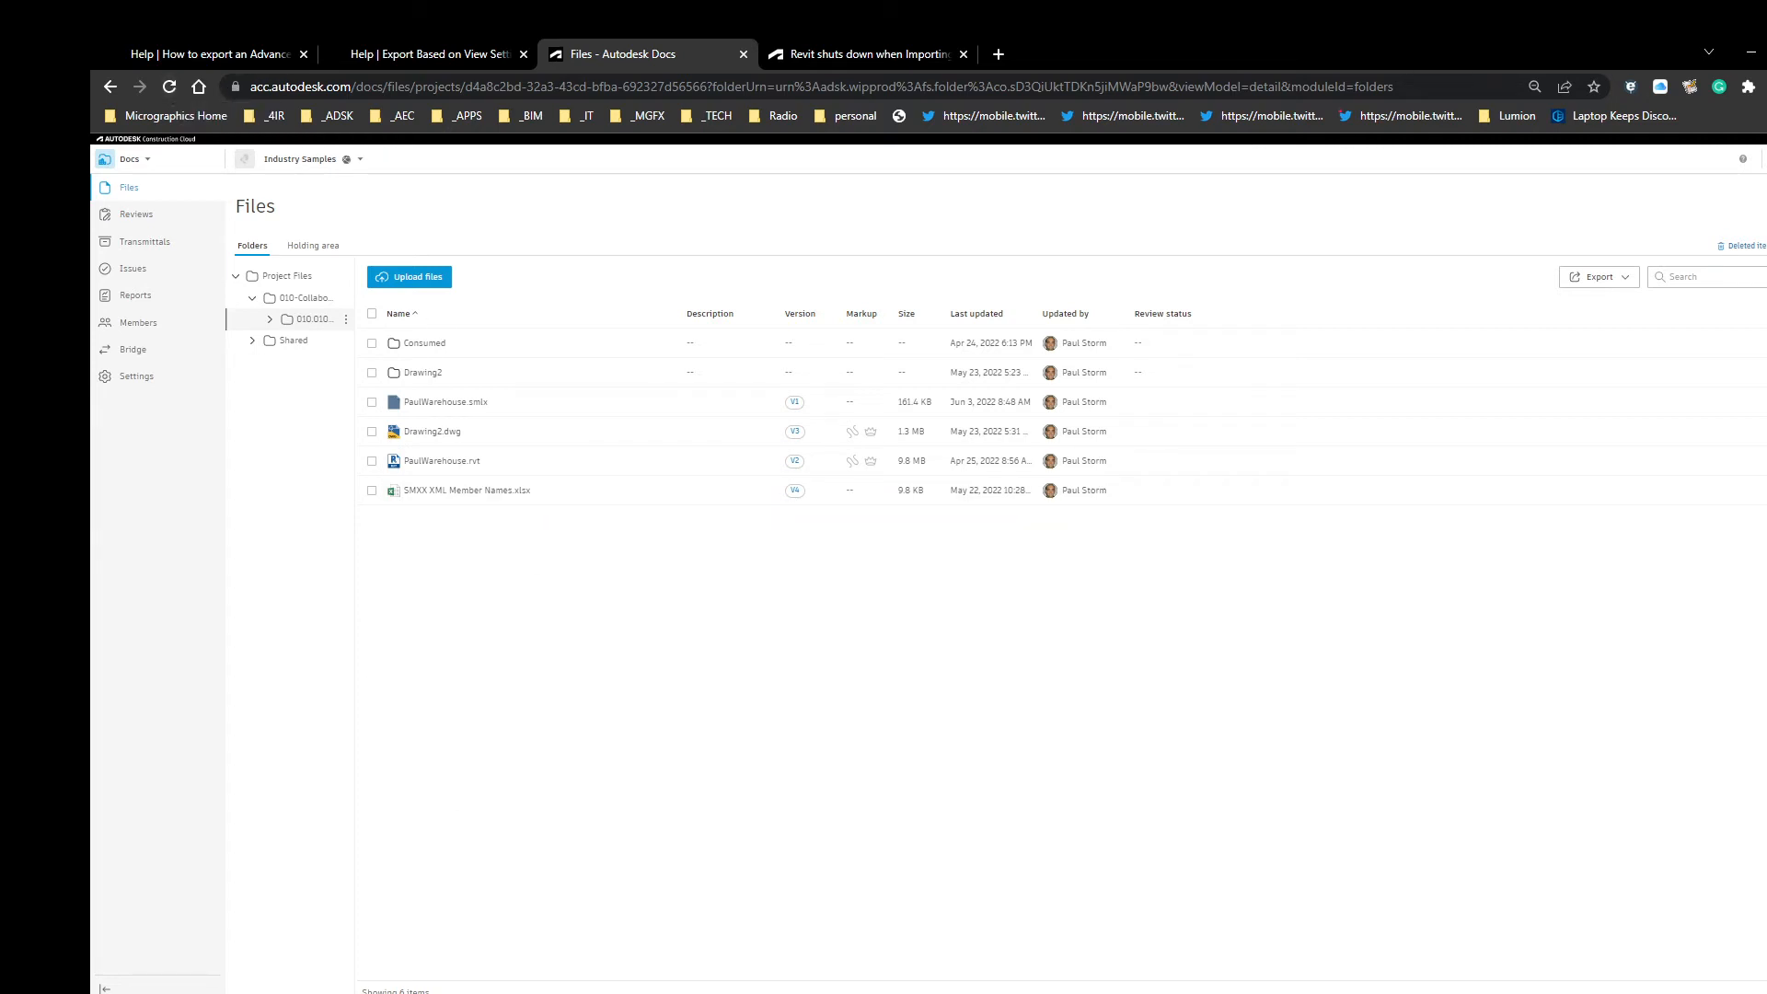
pyautogui.moveTo(643, 966)
pyautogui.click(930, 959)
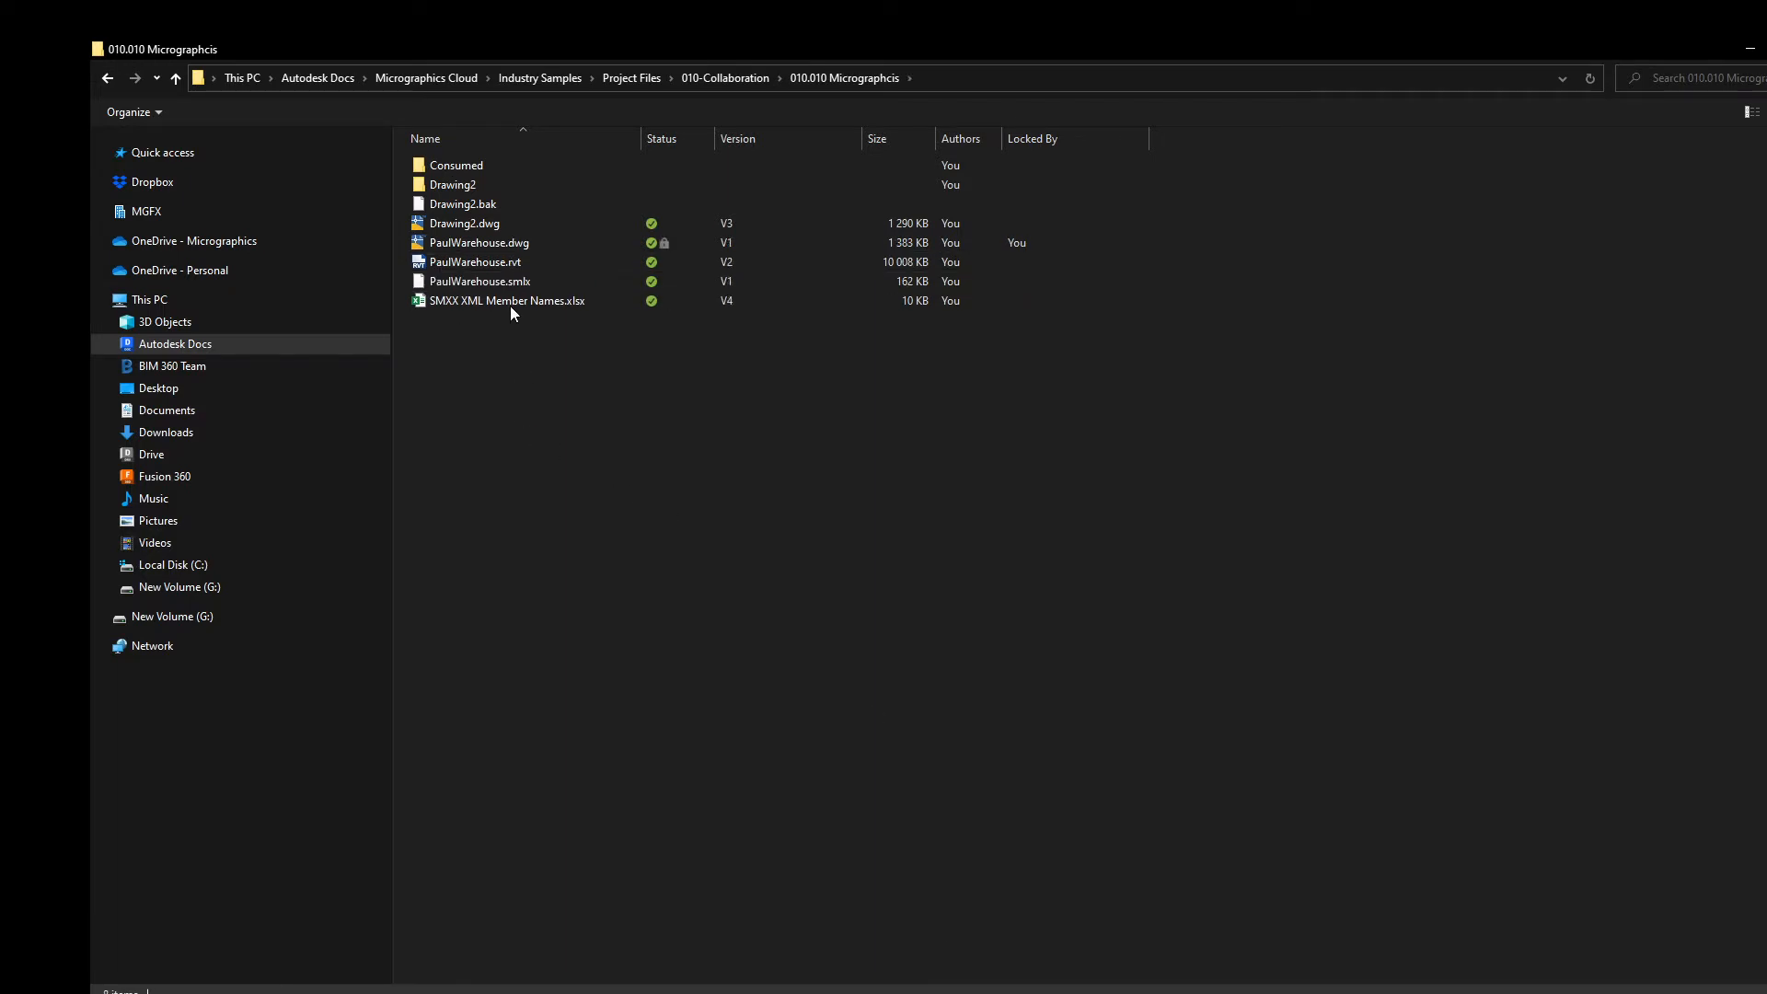
pyautogui.click(469, 245)
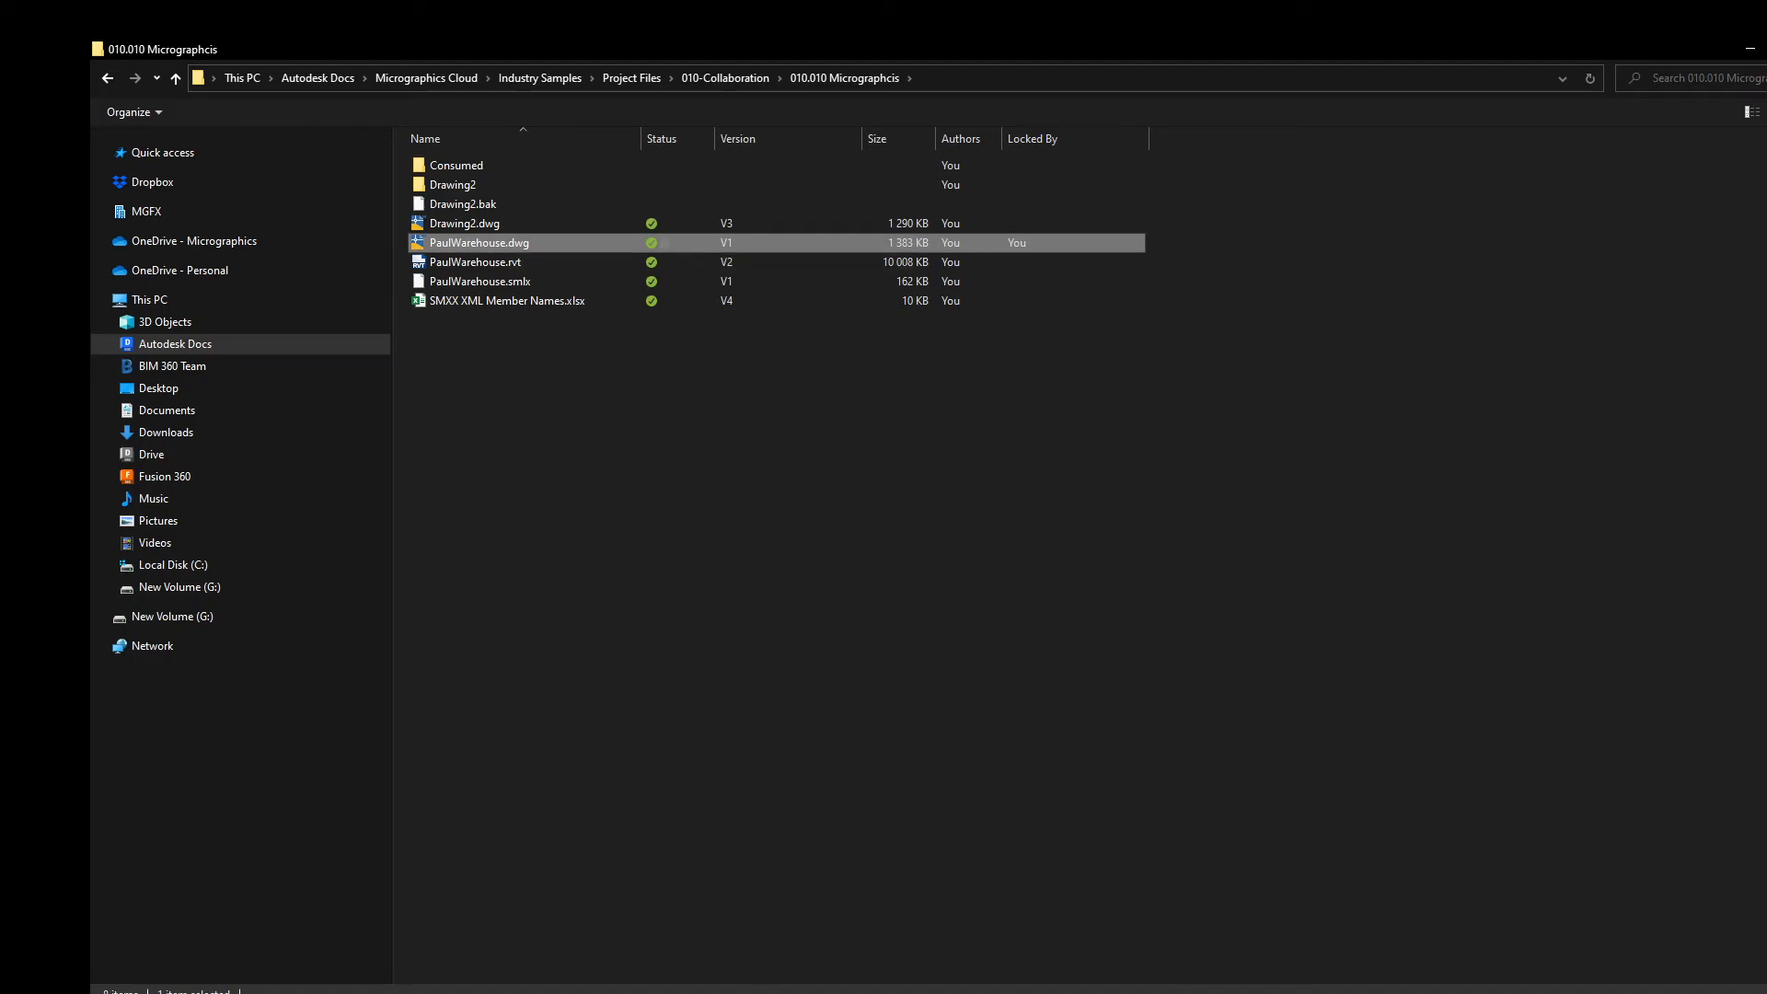
pyautogui.click(720, 992)
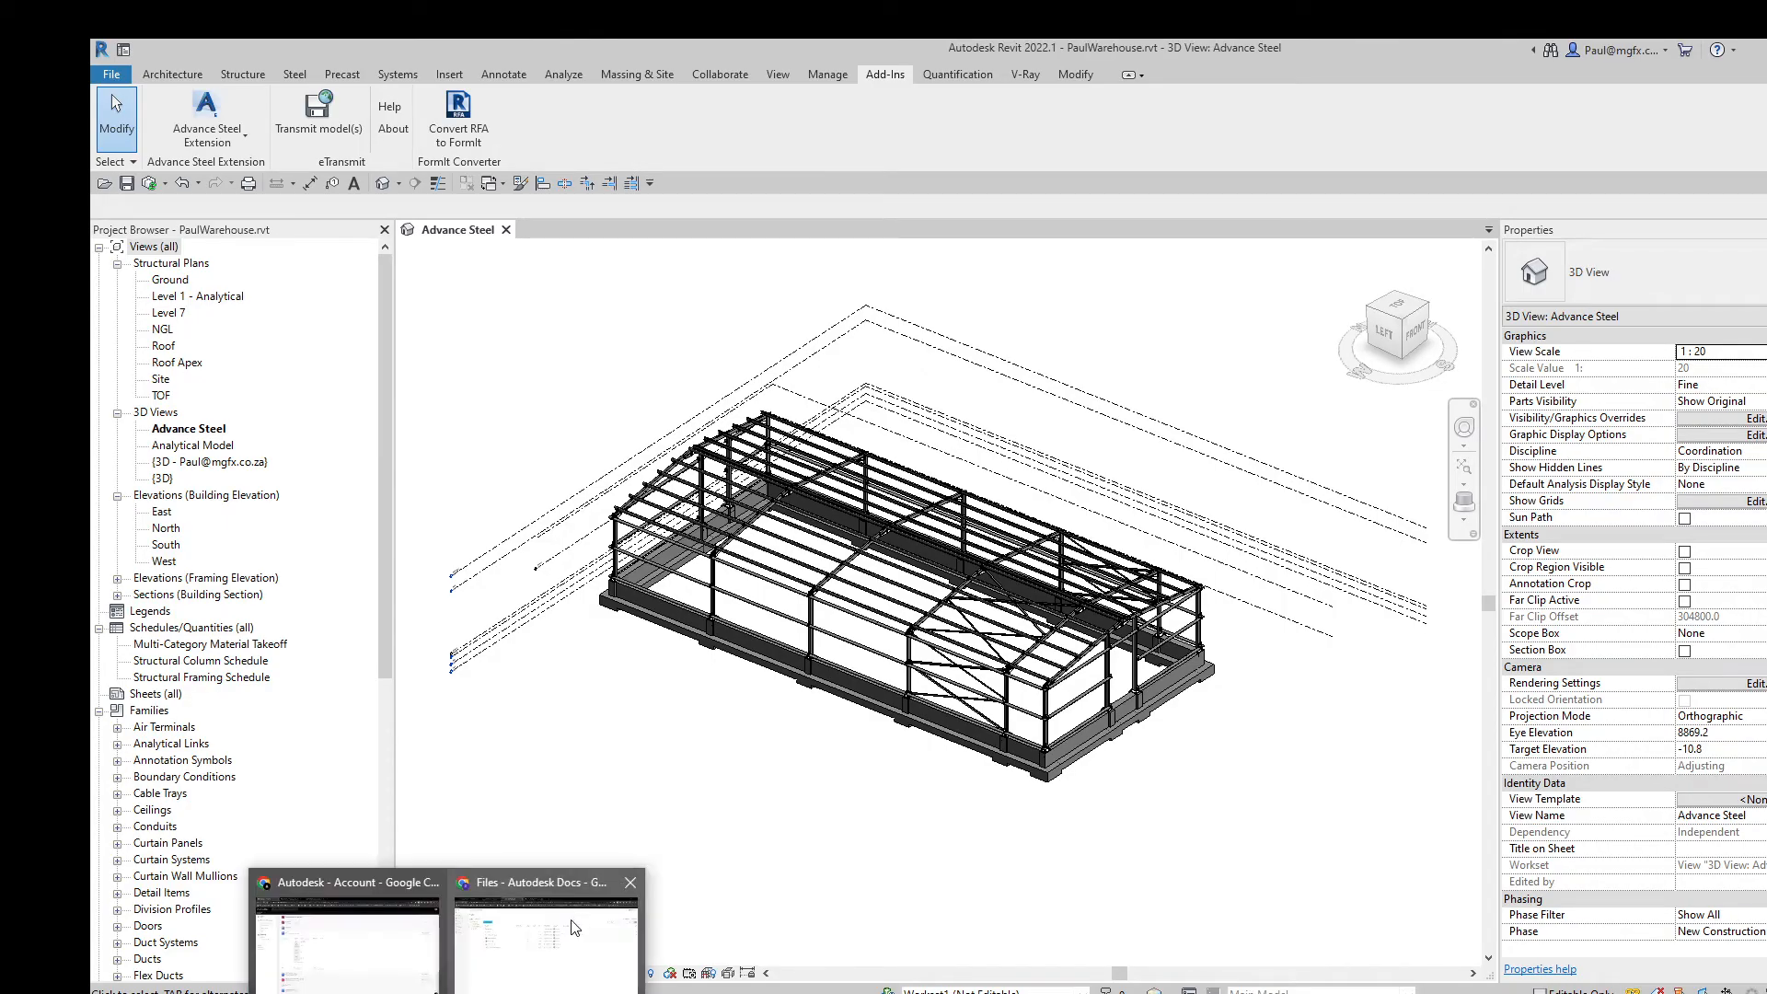
pyautogui.click(575, 929)
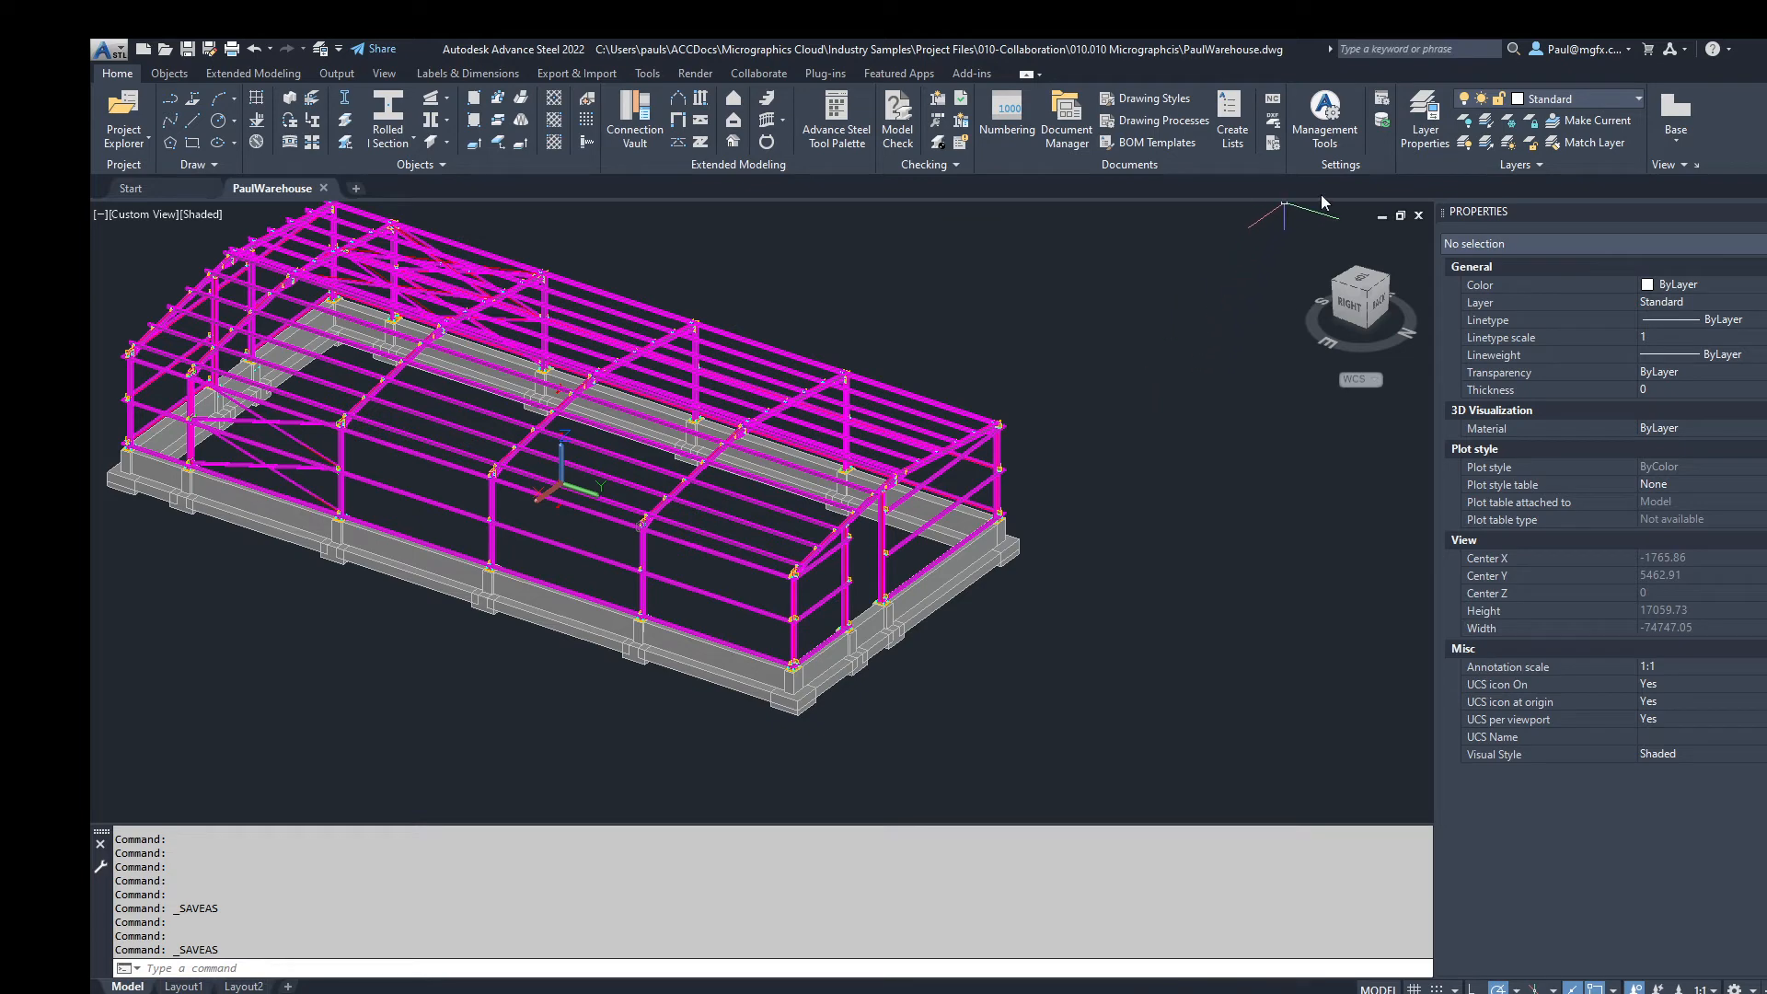
# Step: Load the GTCMapping.mdf database from the Advance Steel 2022 INT\Steel\Data folder into the Management Tools table editor
pyautogui.click(1342, 120)
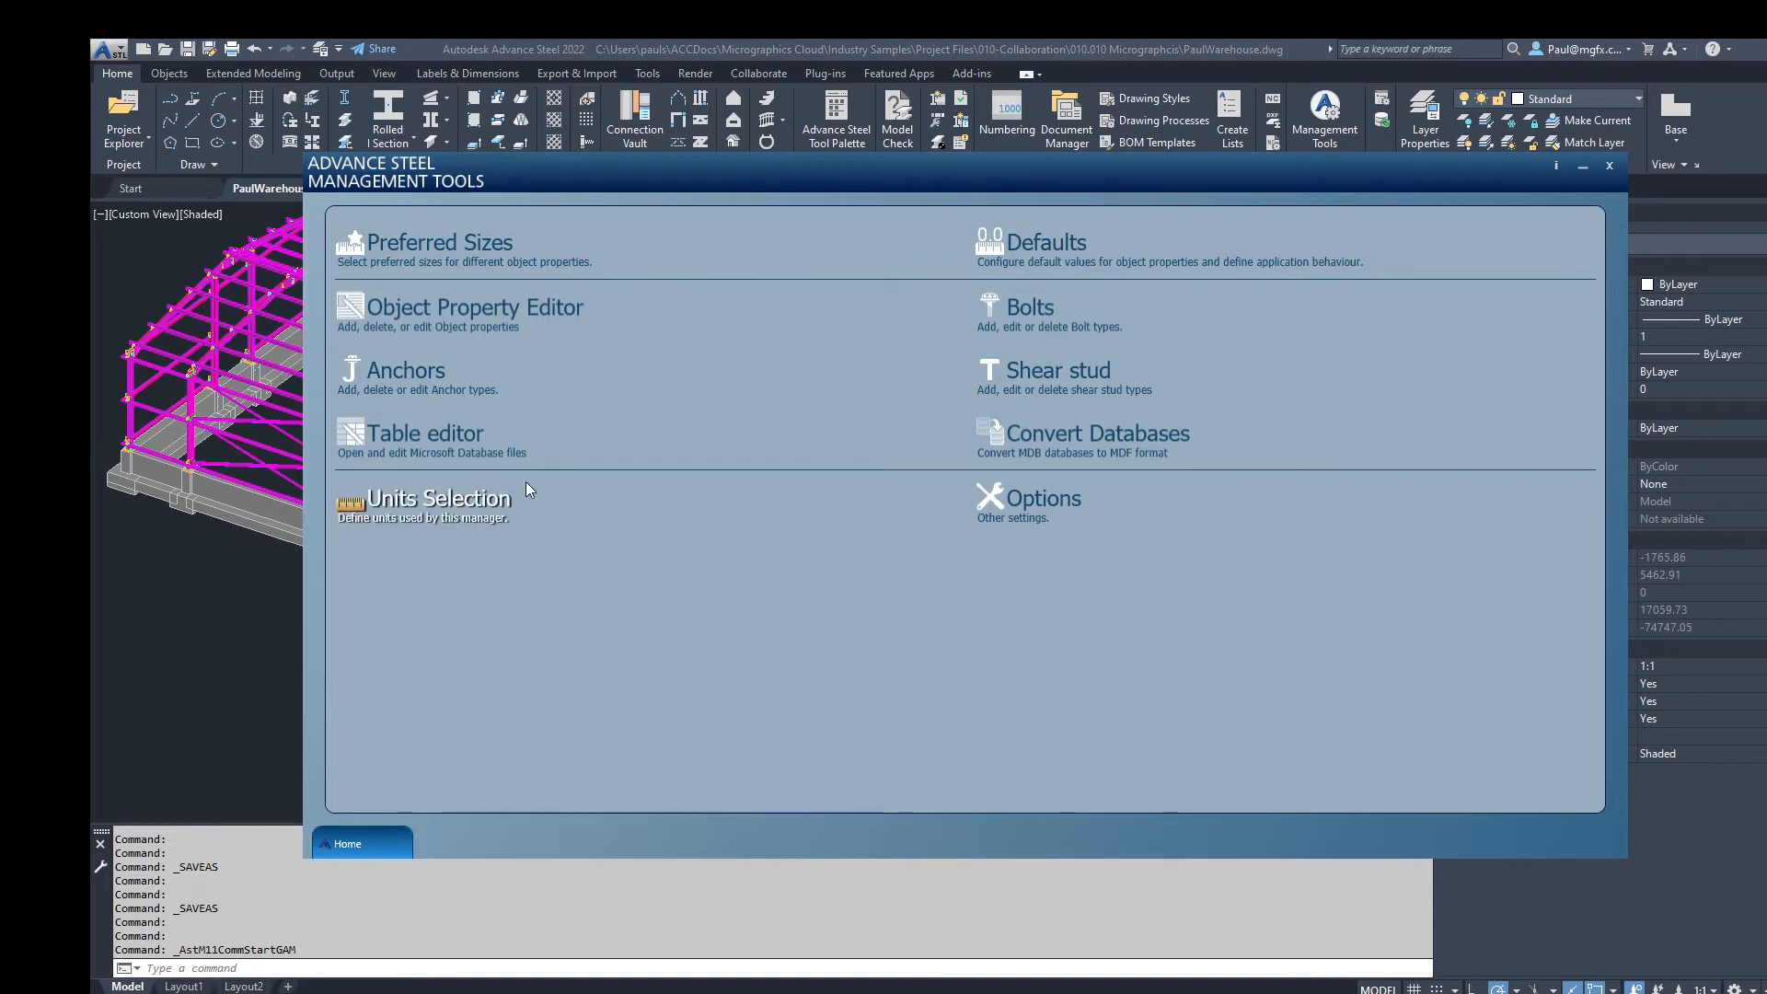
pyautogui.click(424, 449)
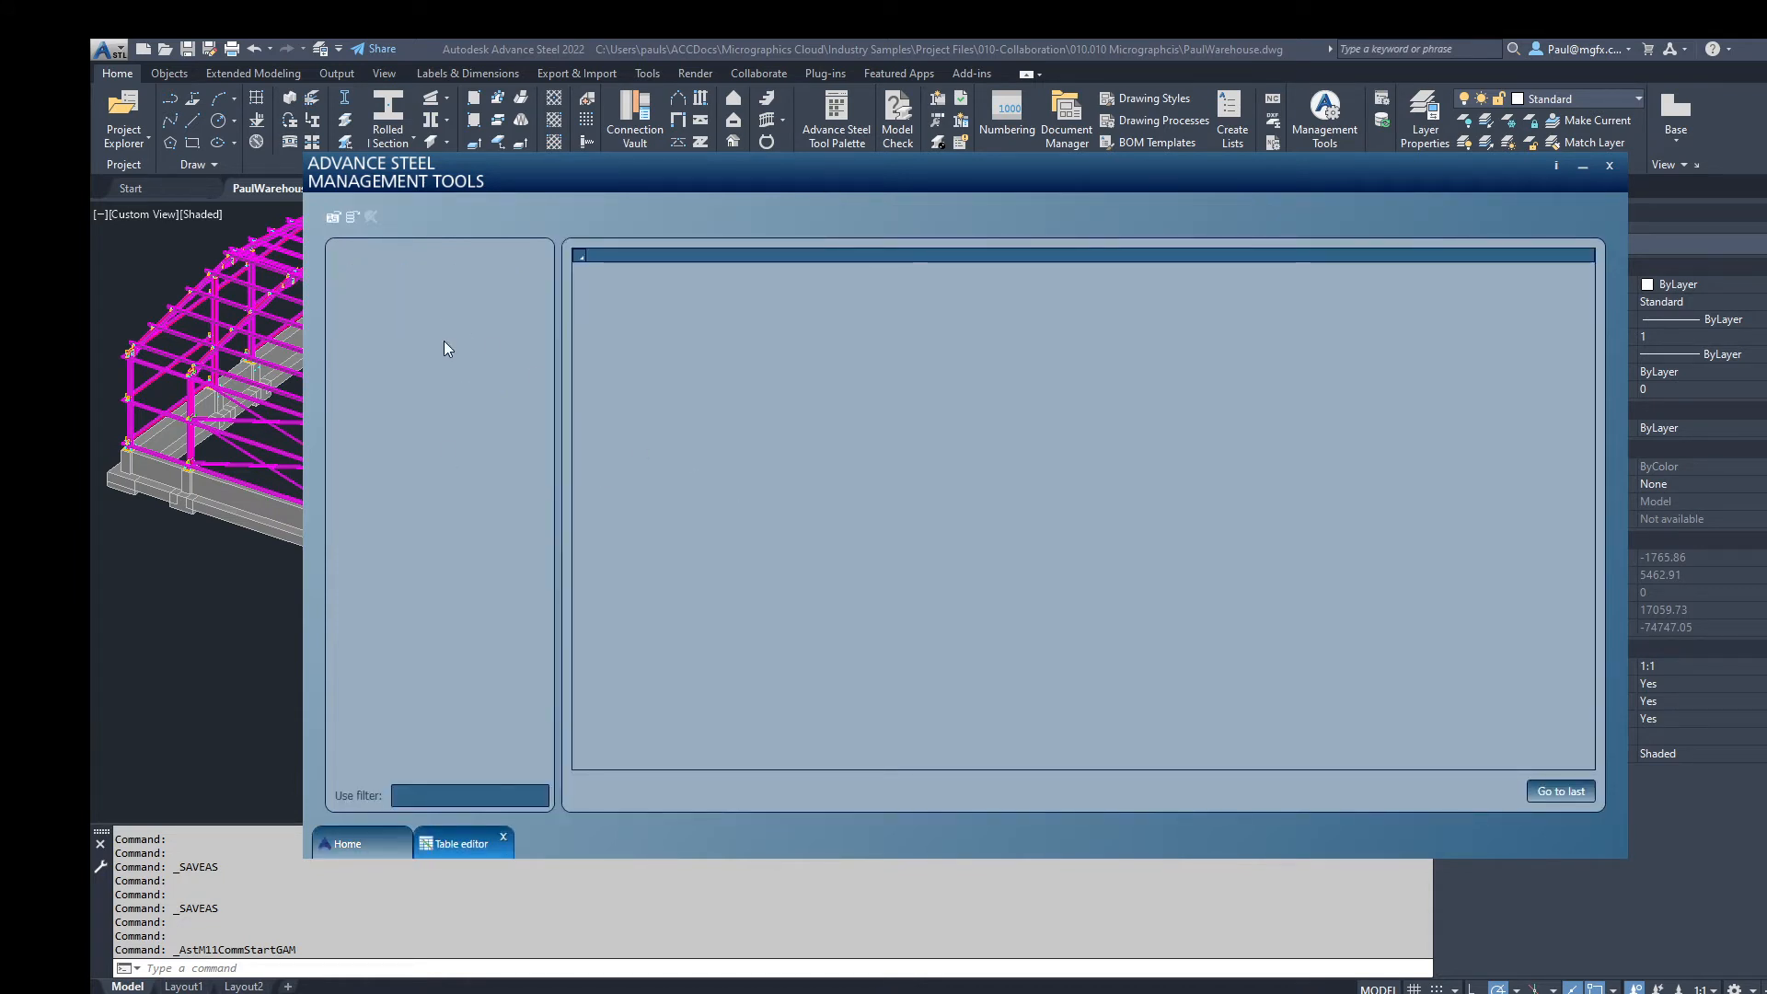
pyautogui.click(352, 219)
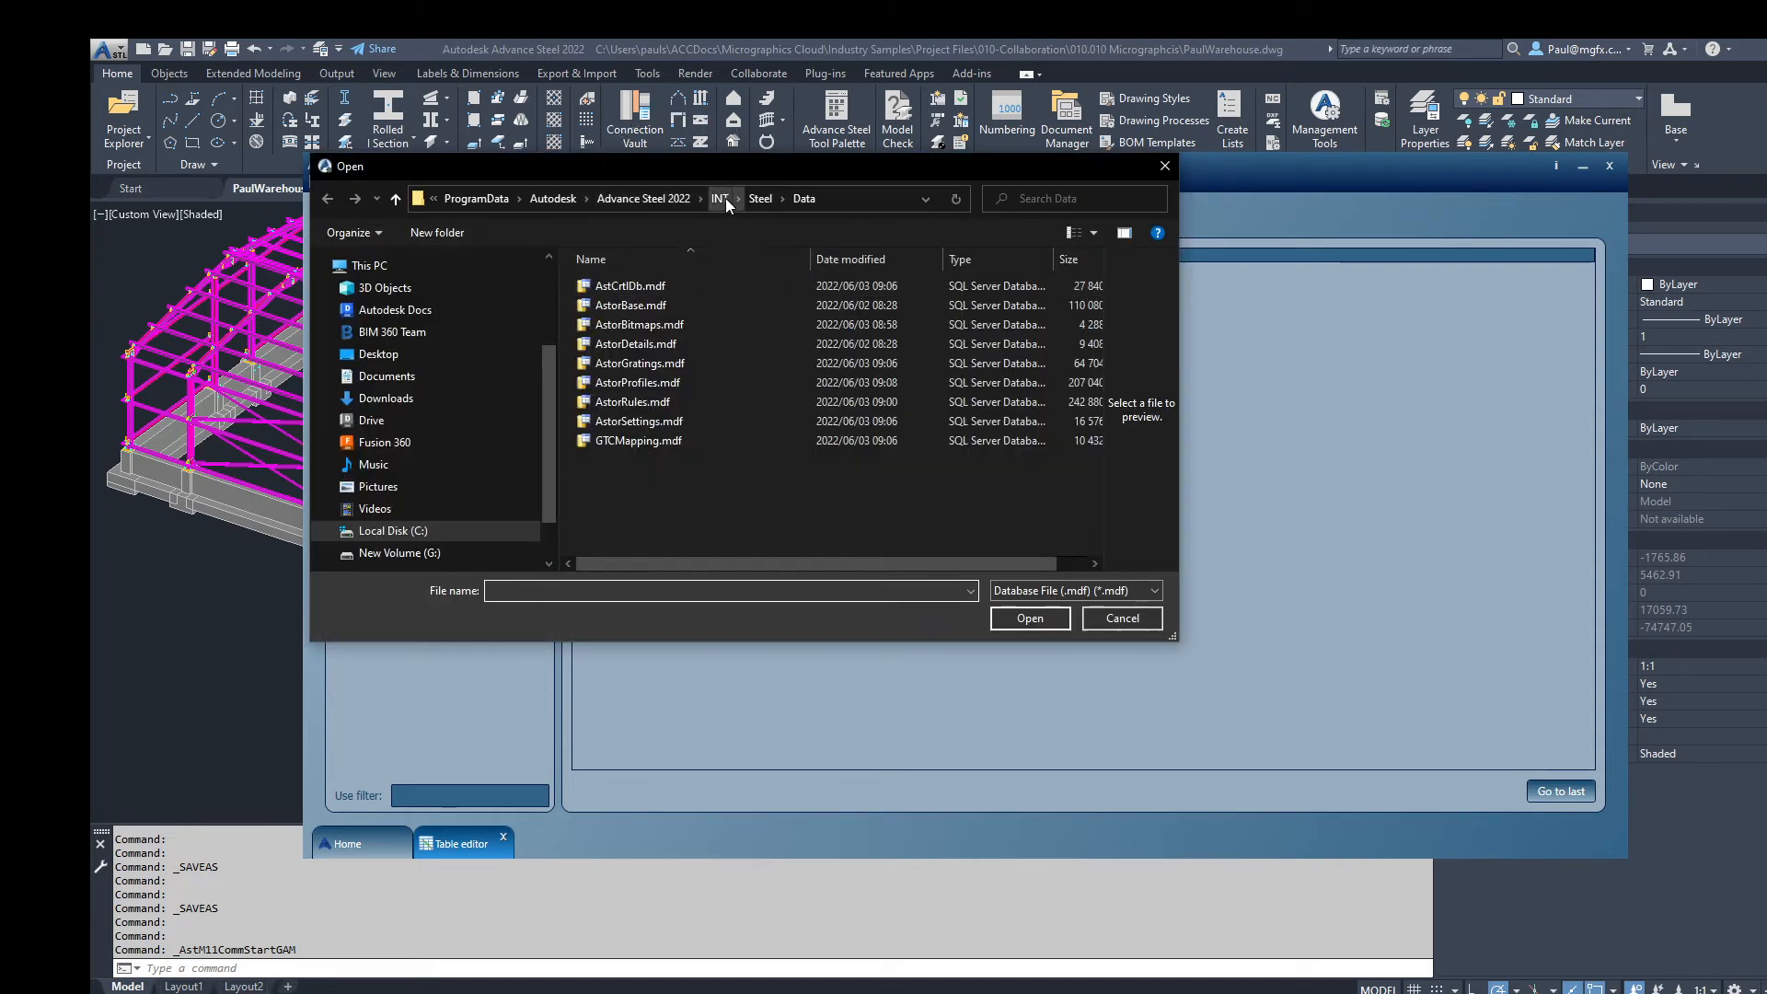
pyautogui.click(815, 199)
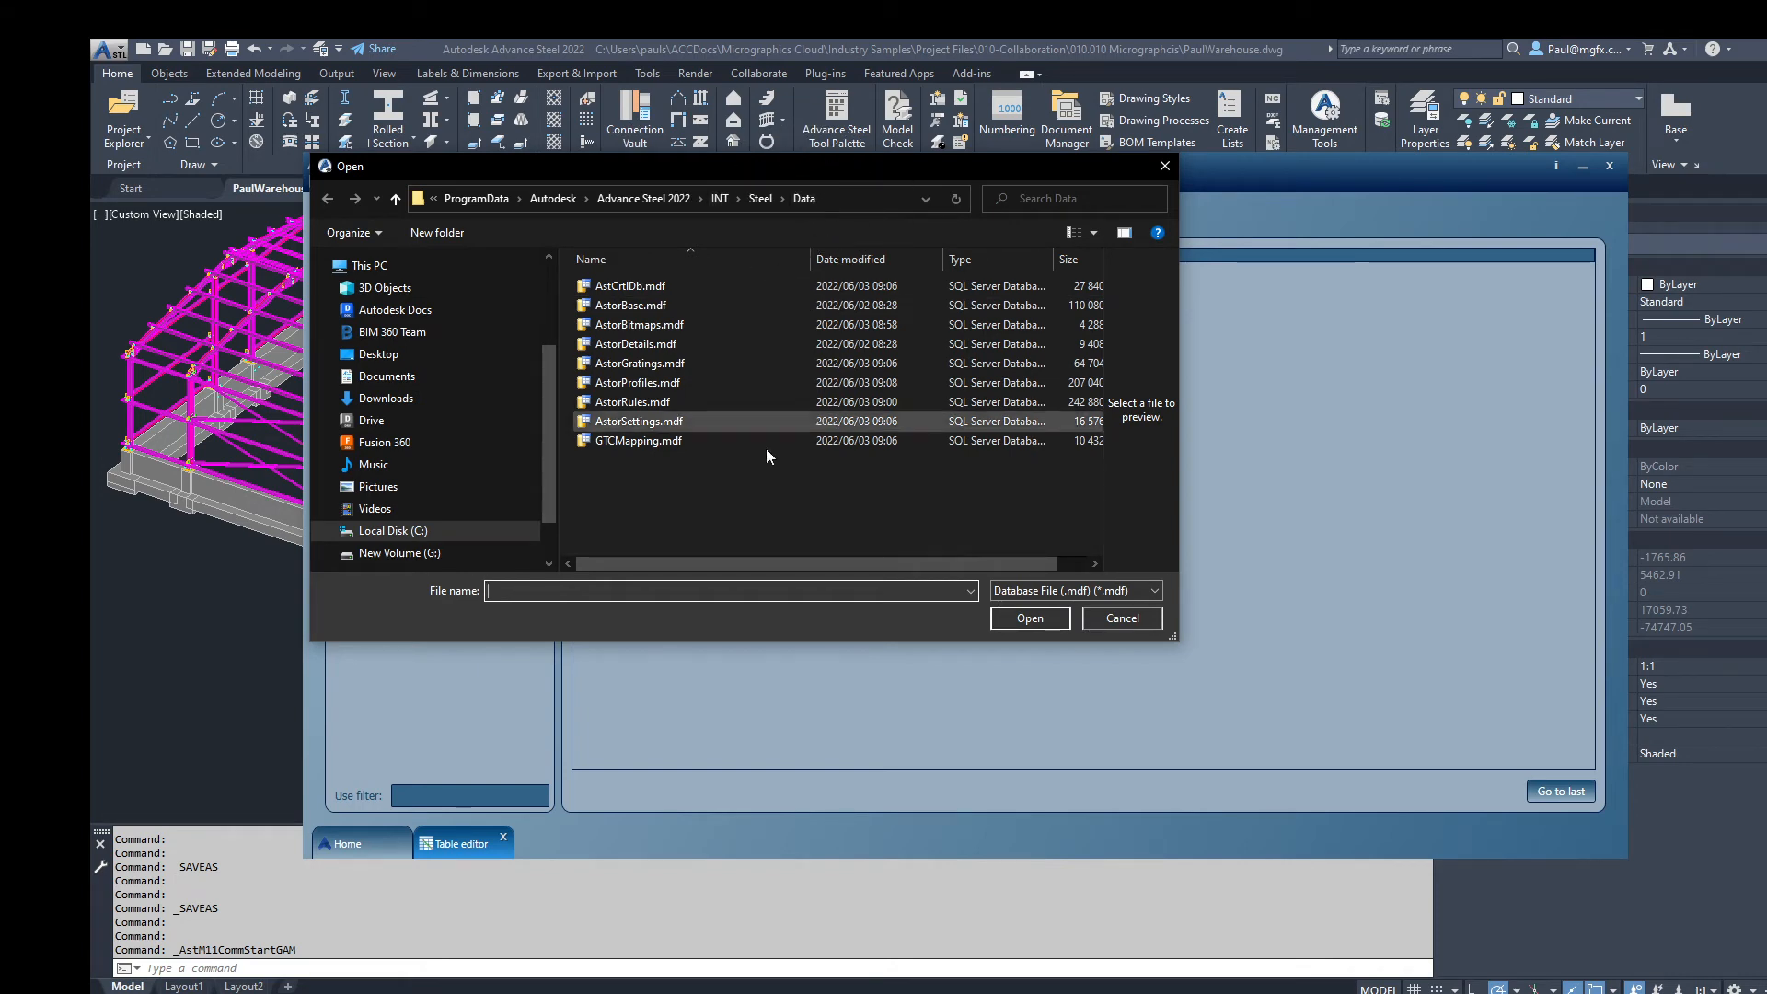
pyautogui.click(633, 442)
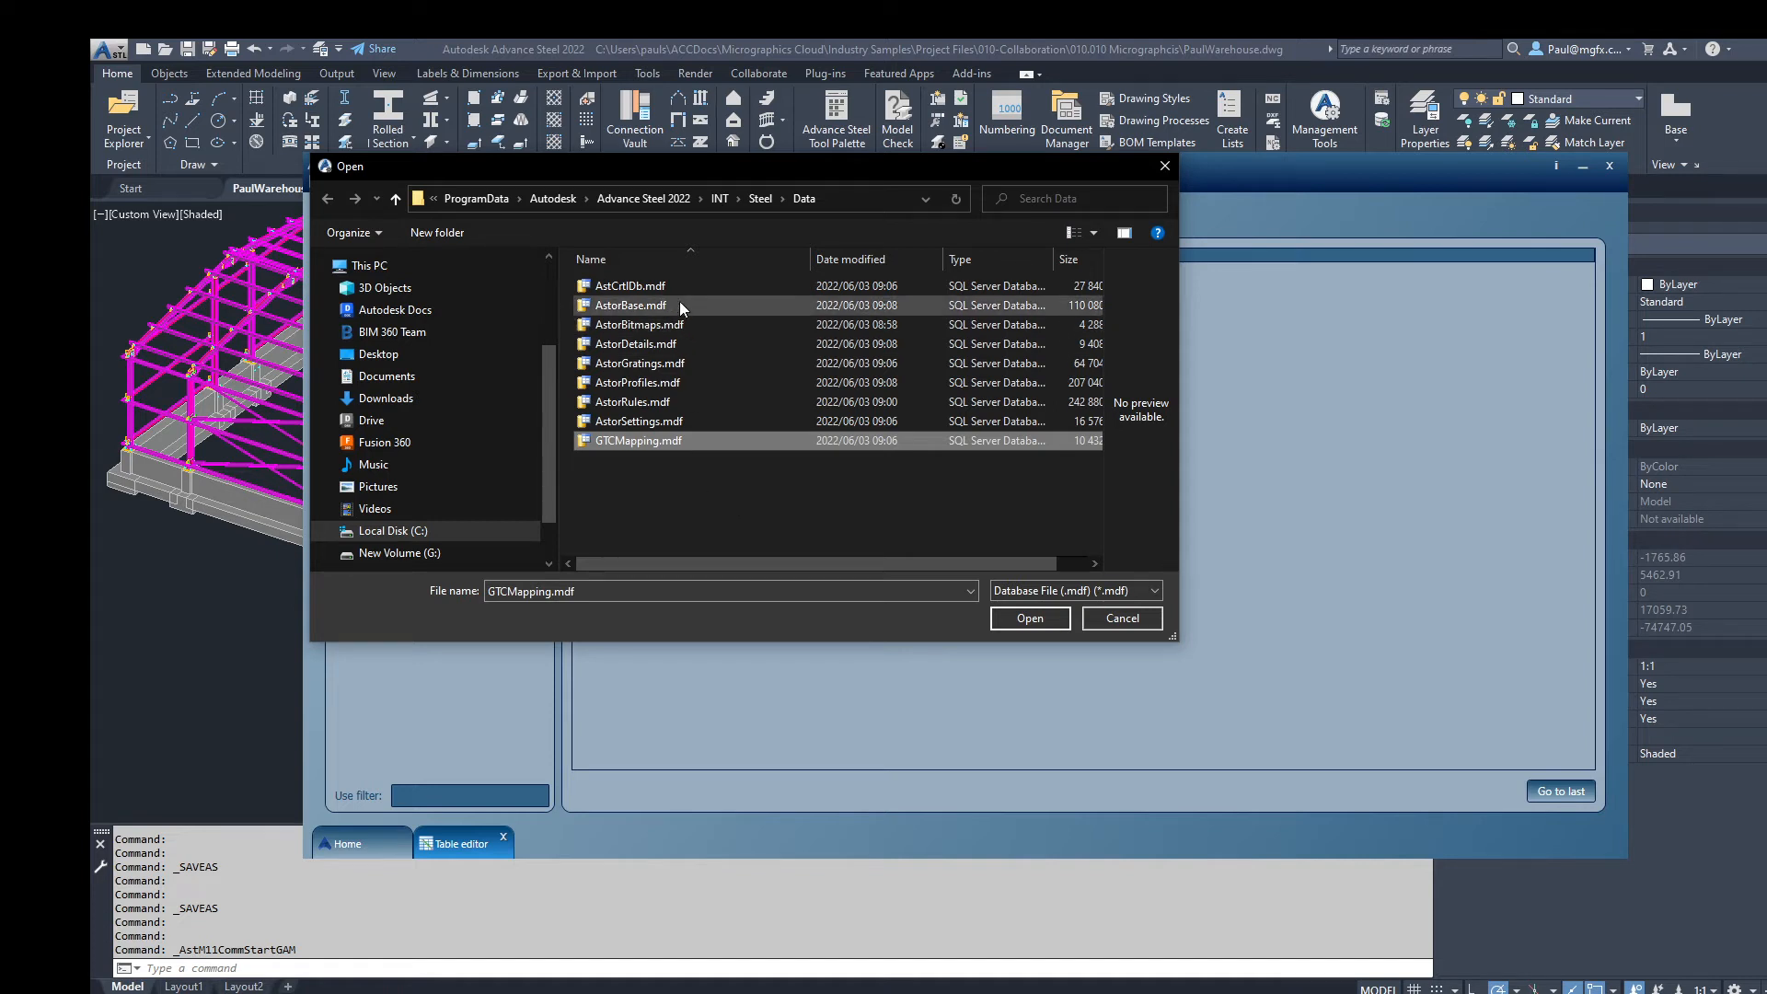
pyautogui.click(1027, 623)
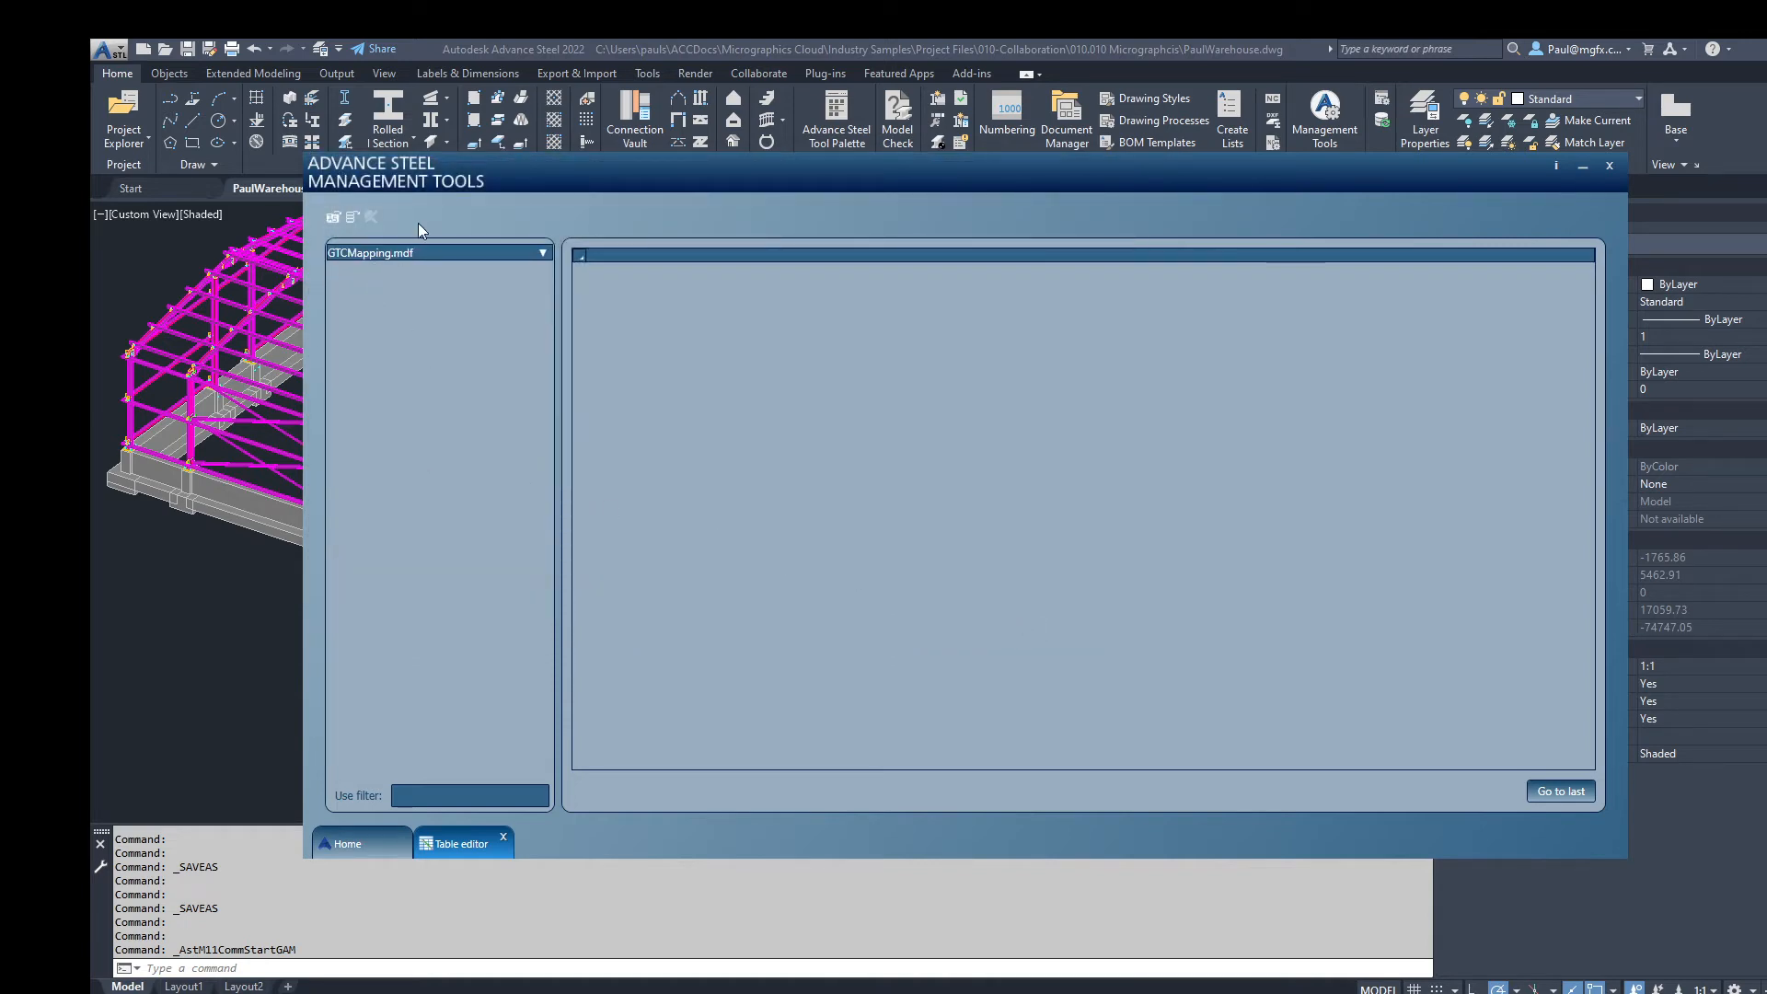
# Step: View the GTC_Profile_Conversion table, and examine the SA profile rows at the end of the Profile_Exports_Conversion table
pyautogui.click(543, 253)
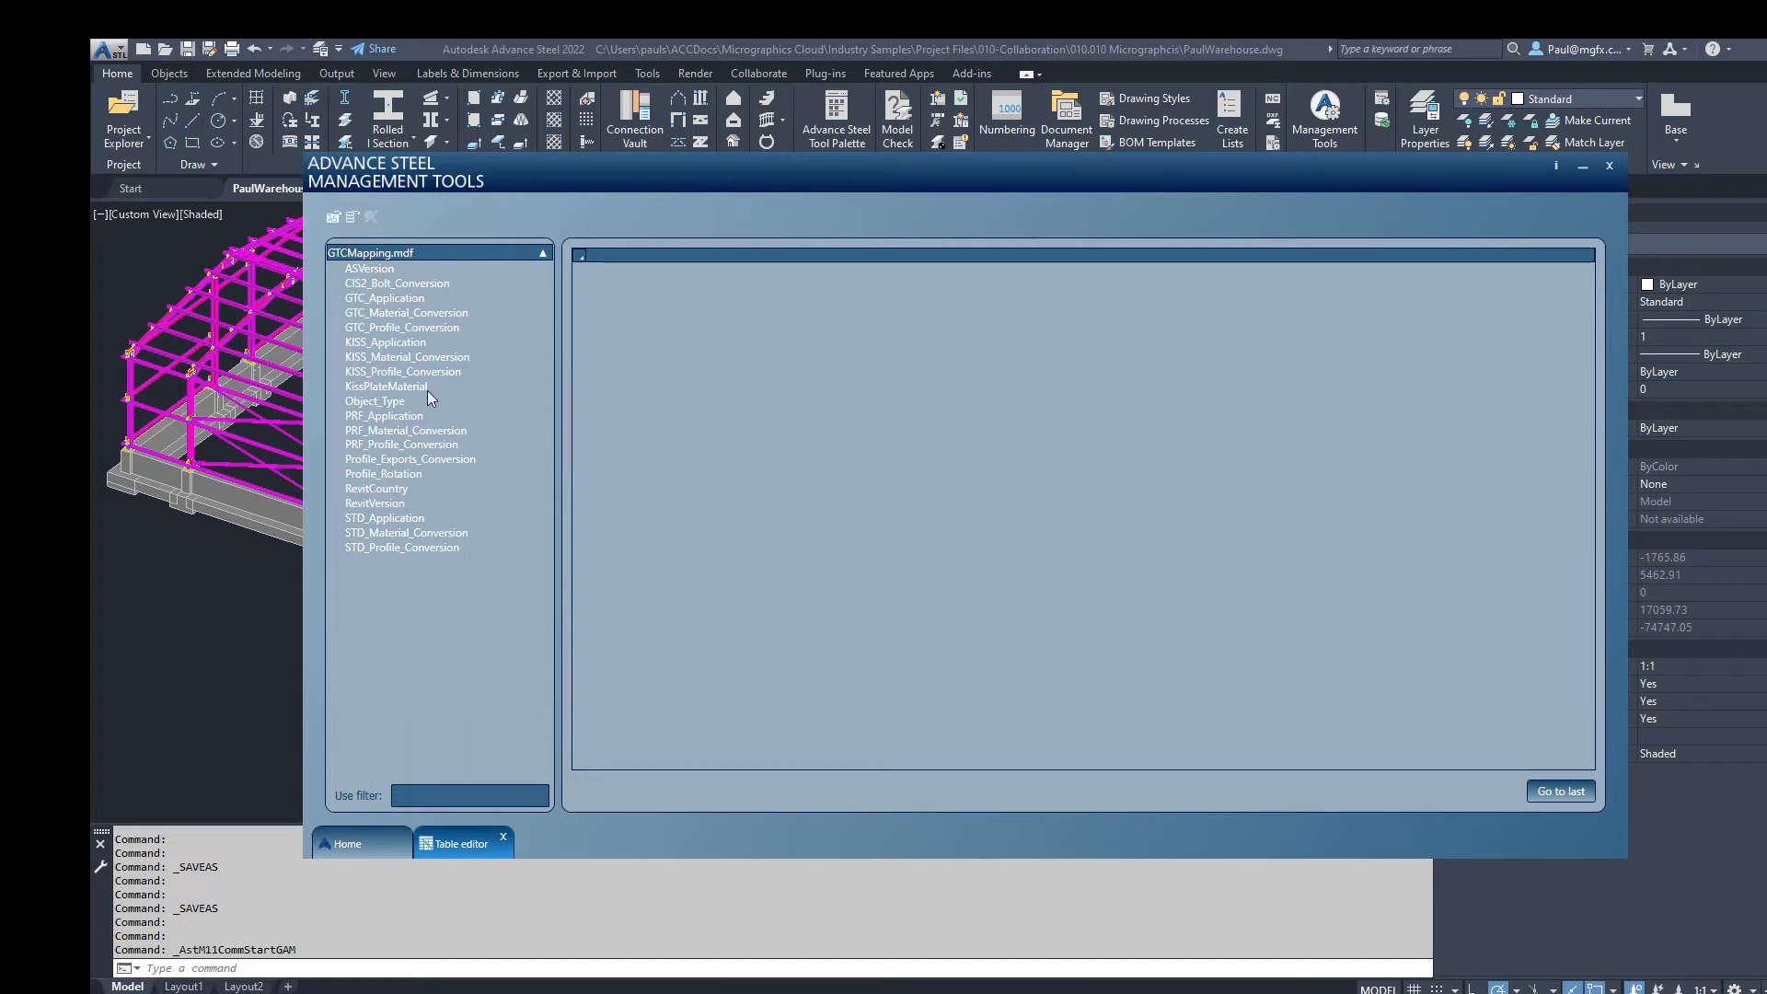
pyautogui.click(438, 328)
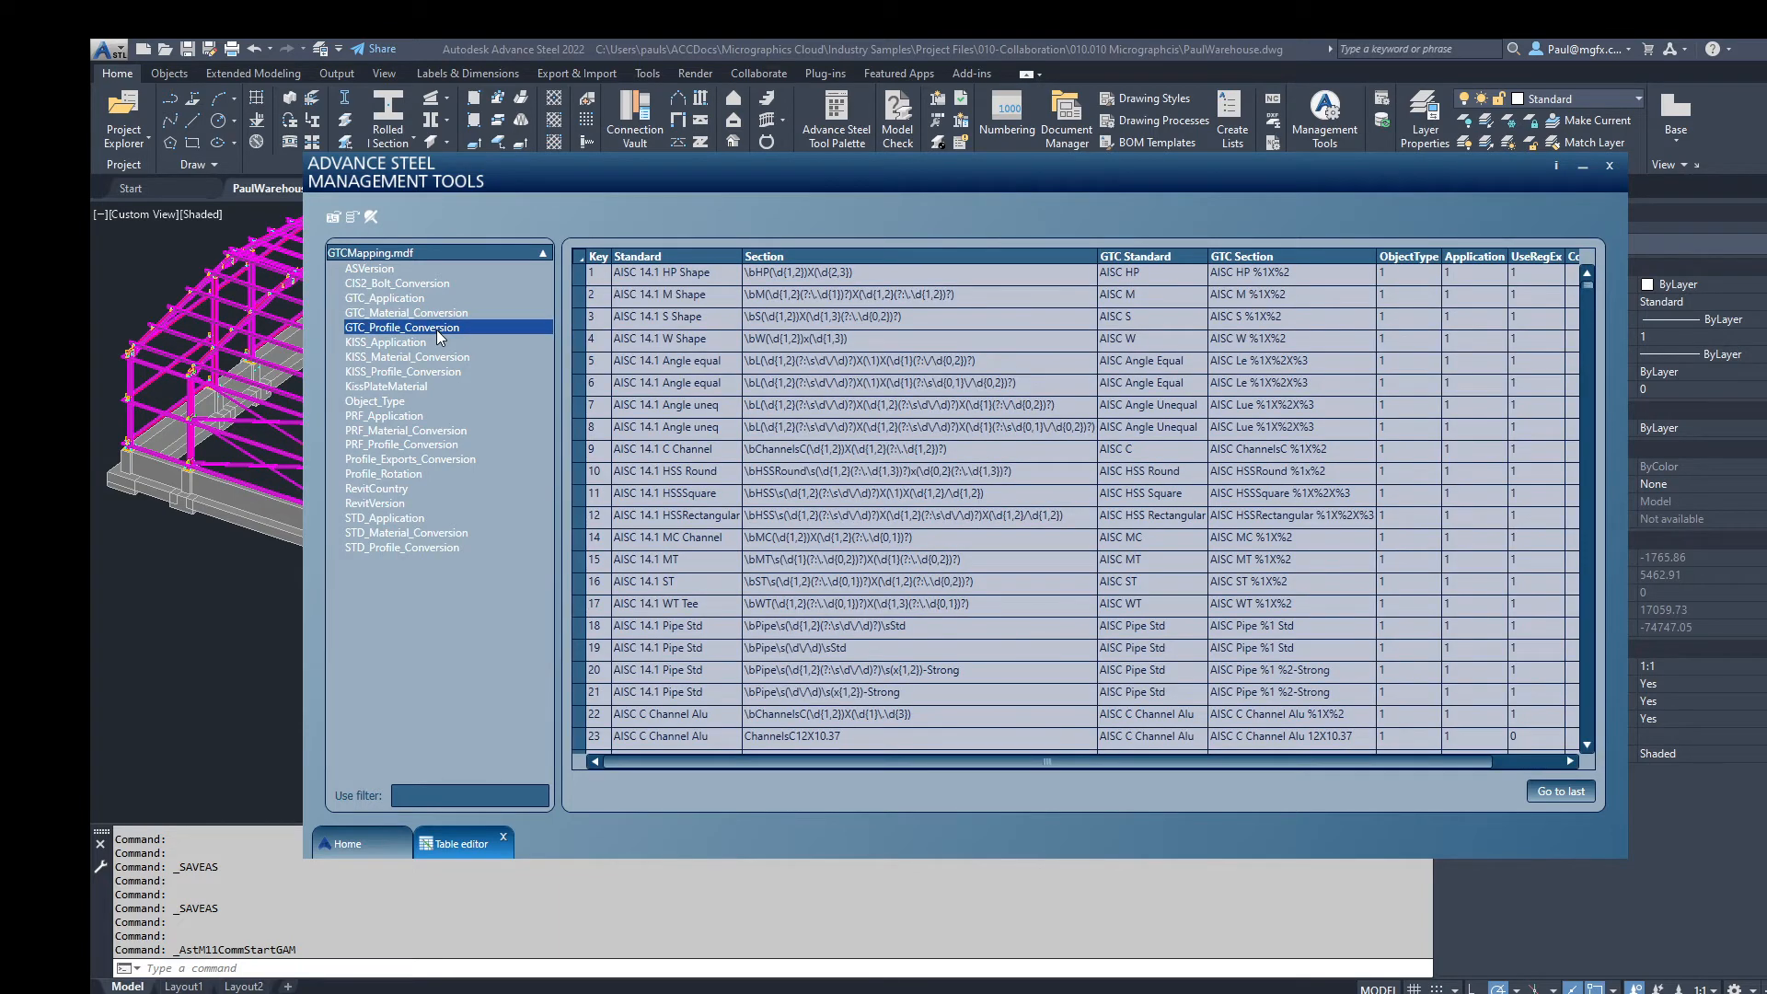
pyautogui.click(408, 463)
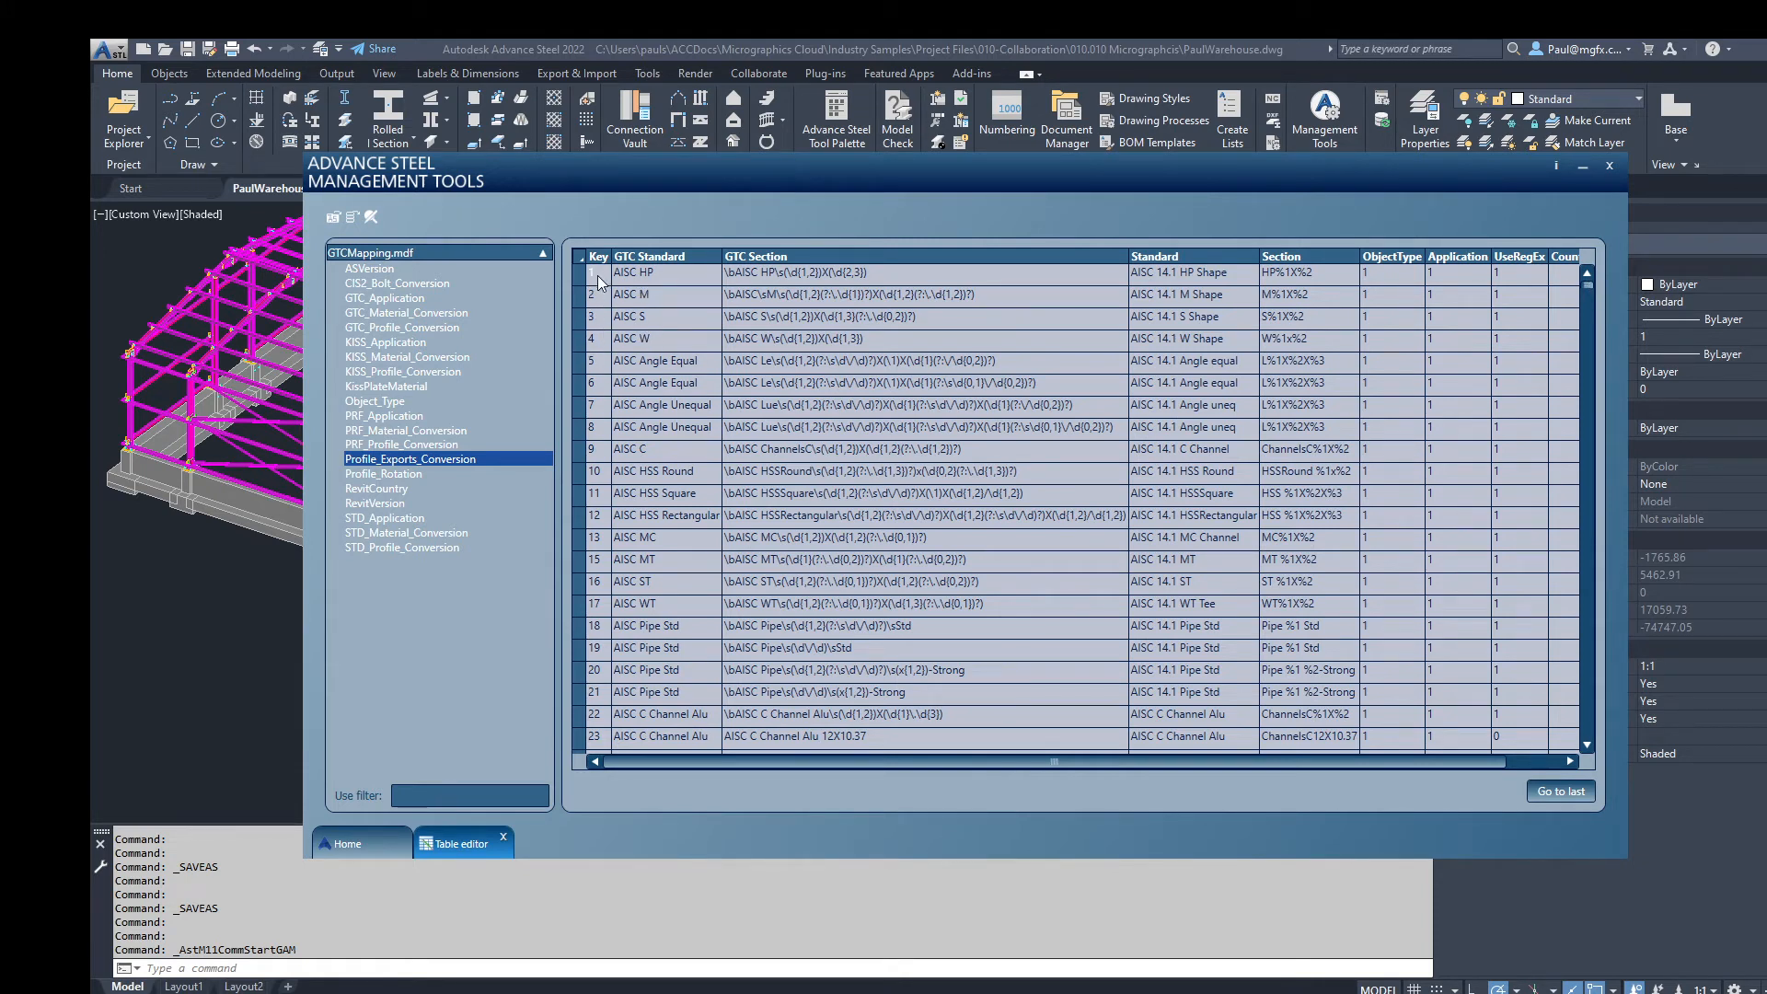
pyautogui.press('ctrl')
pyautogui.moveTo(1593, 285); pyautogui.dragTo(1593, 317)
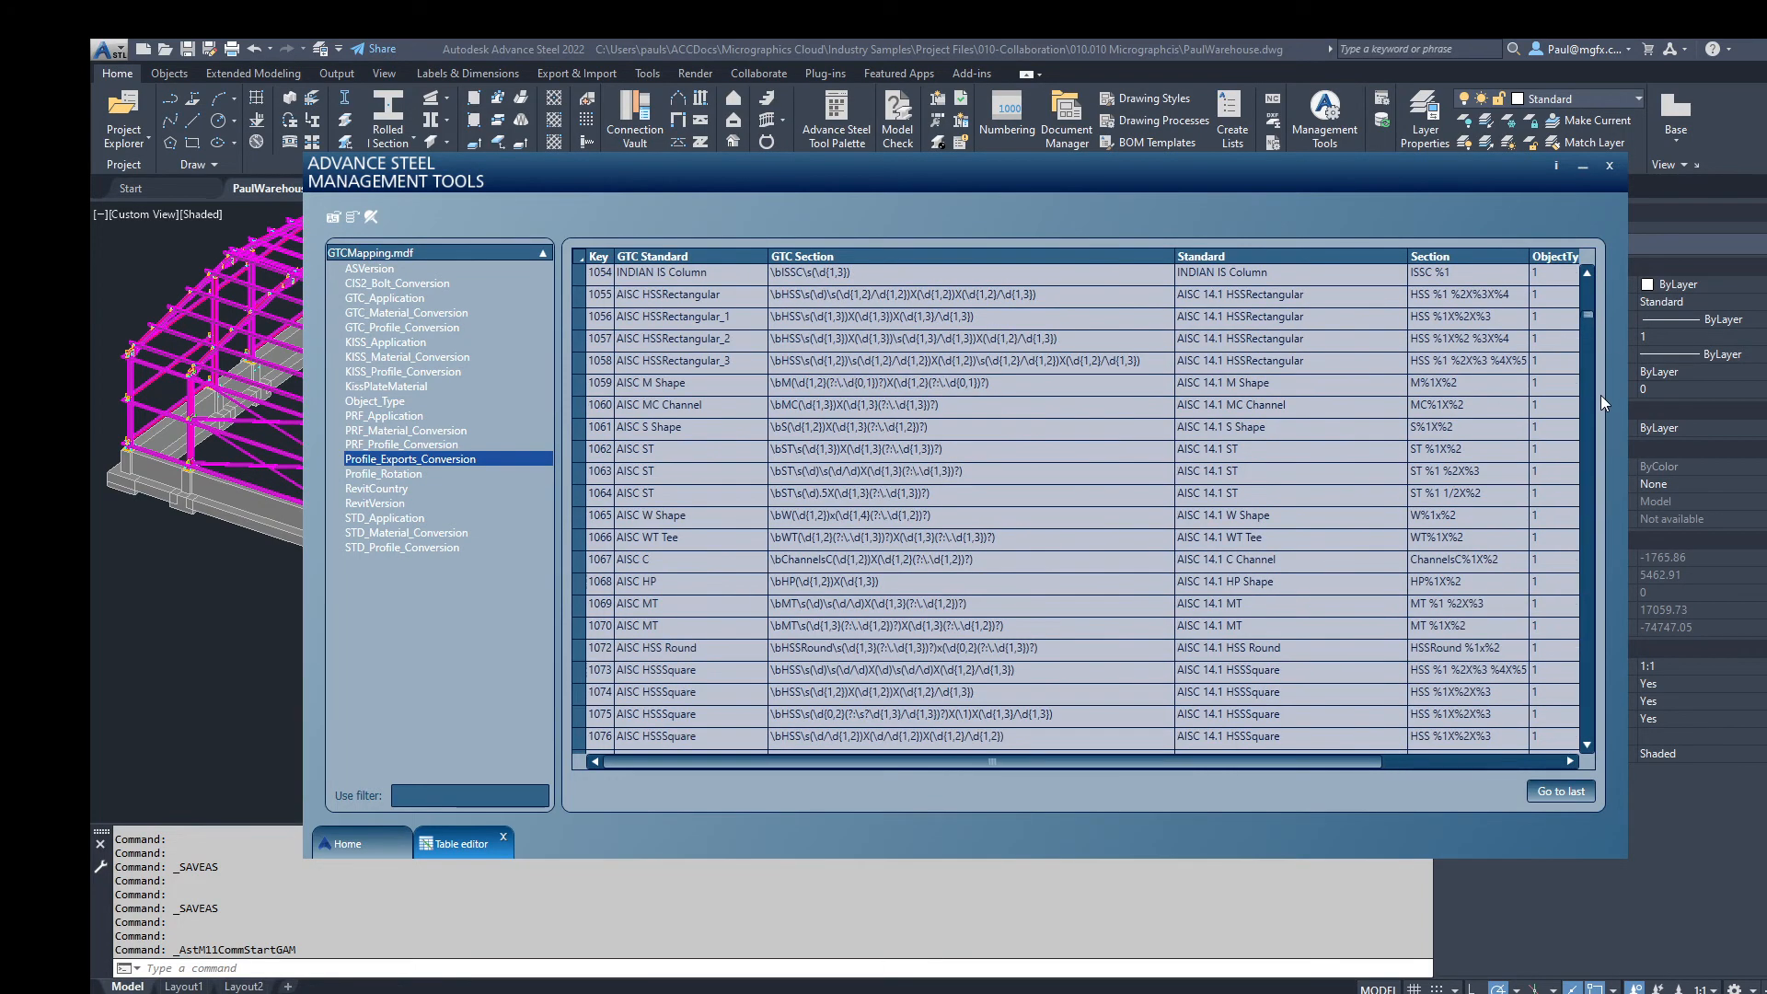
pyautogui.moveTo(1601, 396); pyautogui.dragTo(1594, 764)
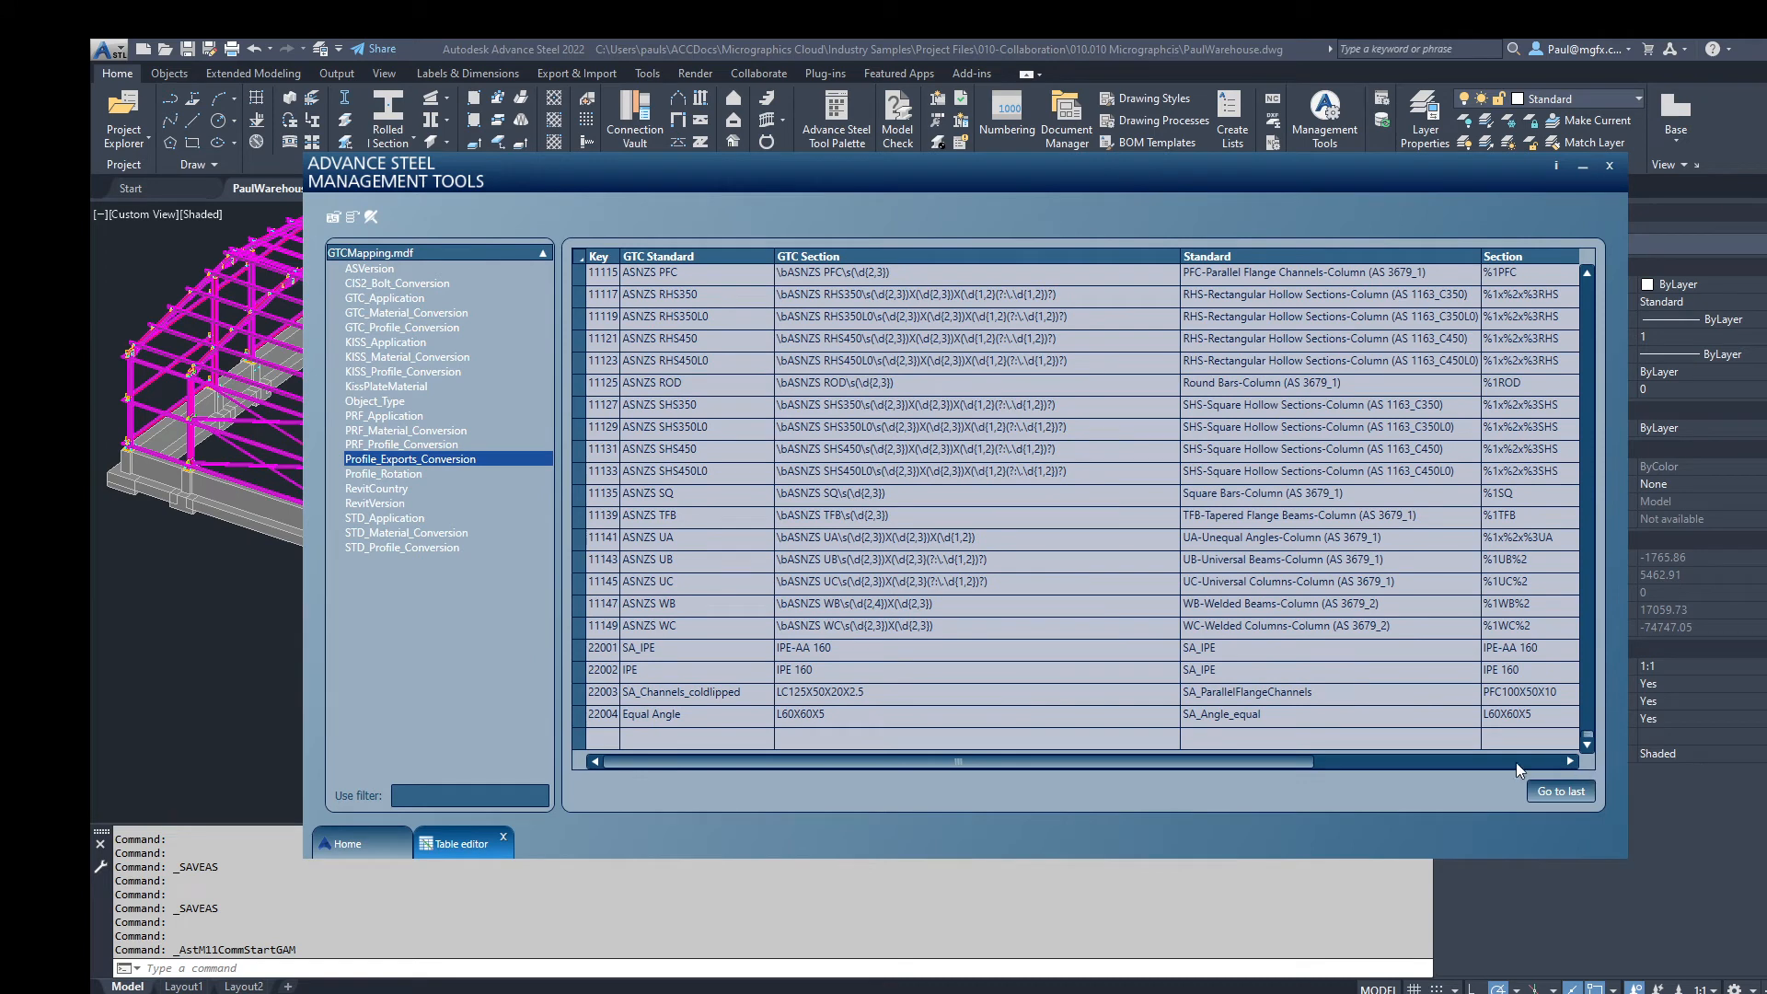
pyautogui.doubleClick(748, 717)
pyautogui.doubleClick(600, 649)
pyautogui.moveTo(1585, 732); pyautogui.dragTo(1605, 792)
# Step: Compare the last rows of the GTC_Profile_Conversion table with those at the end of Profile_Exports_Conversion
pyautogui.click(402, 329)
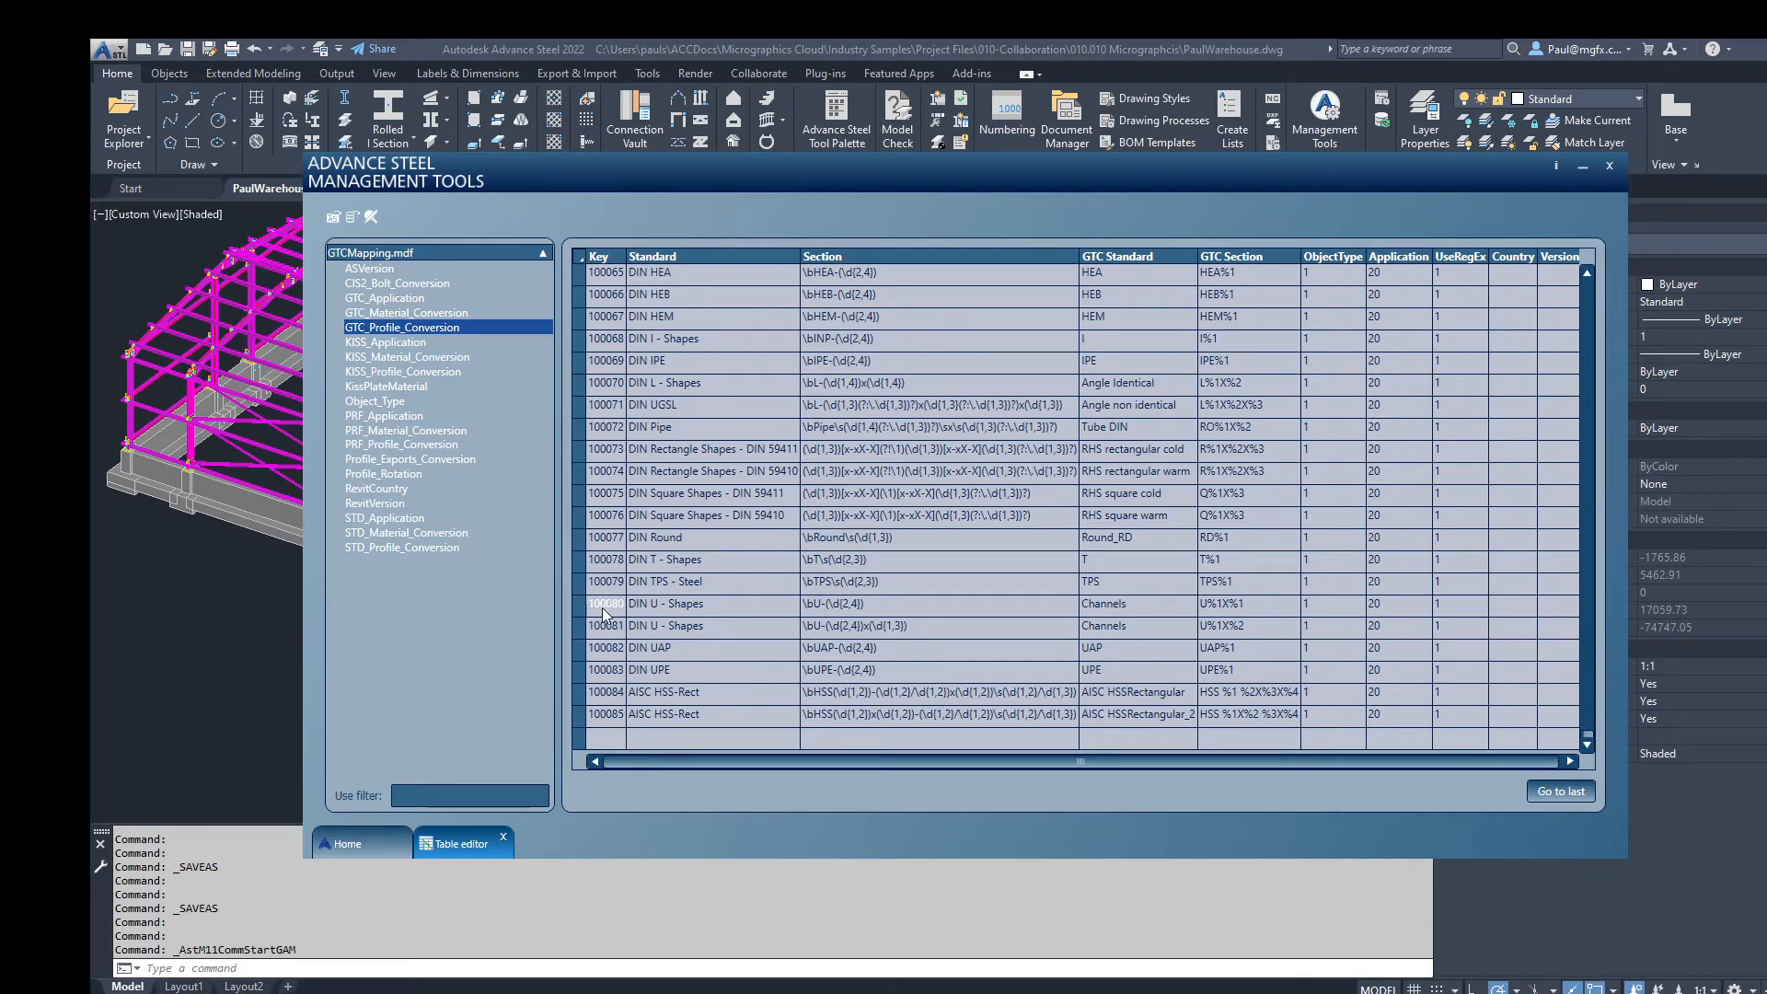
pyautogui.scroll(1, 602, 607)
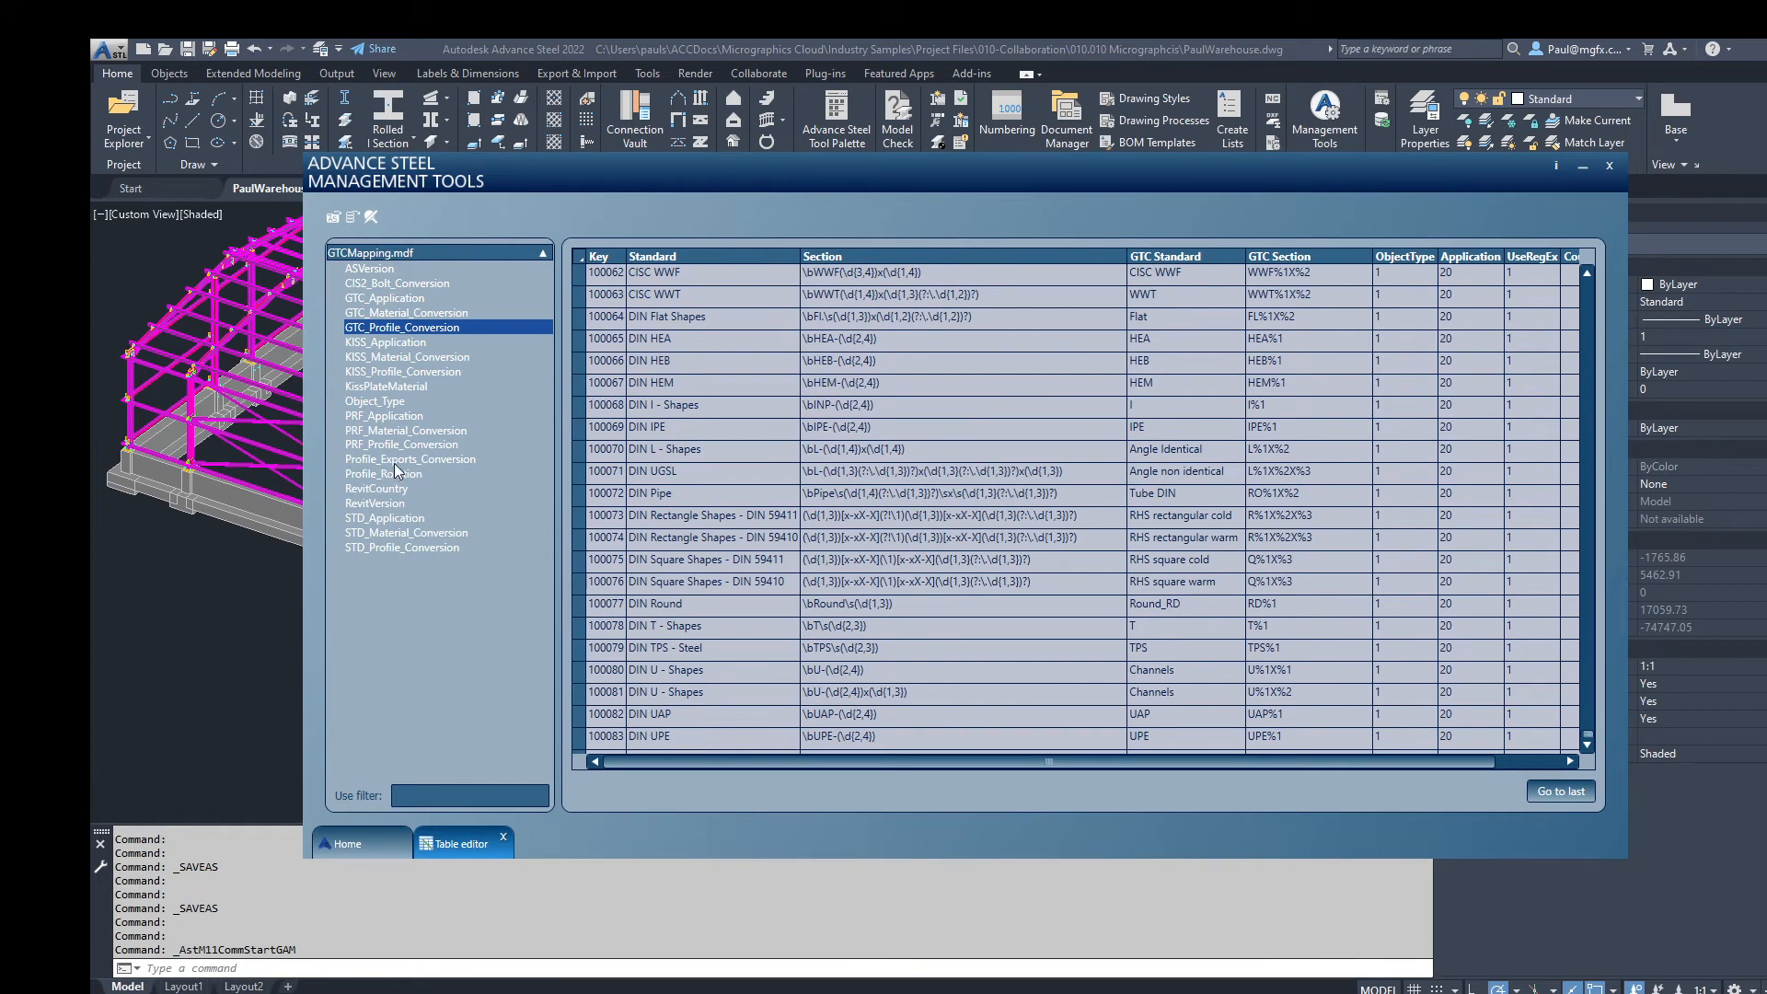
pyautogui.click(370, 459)
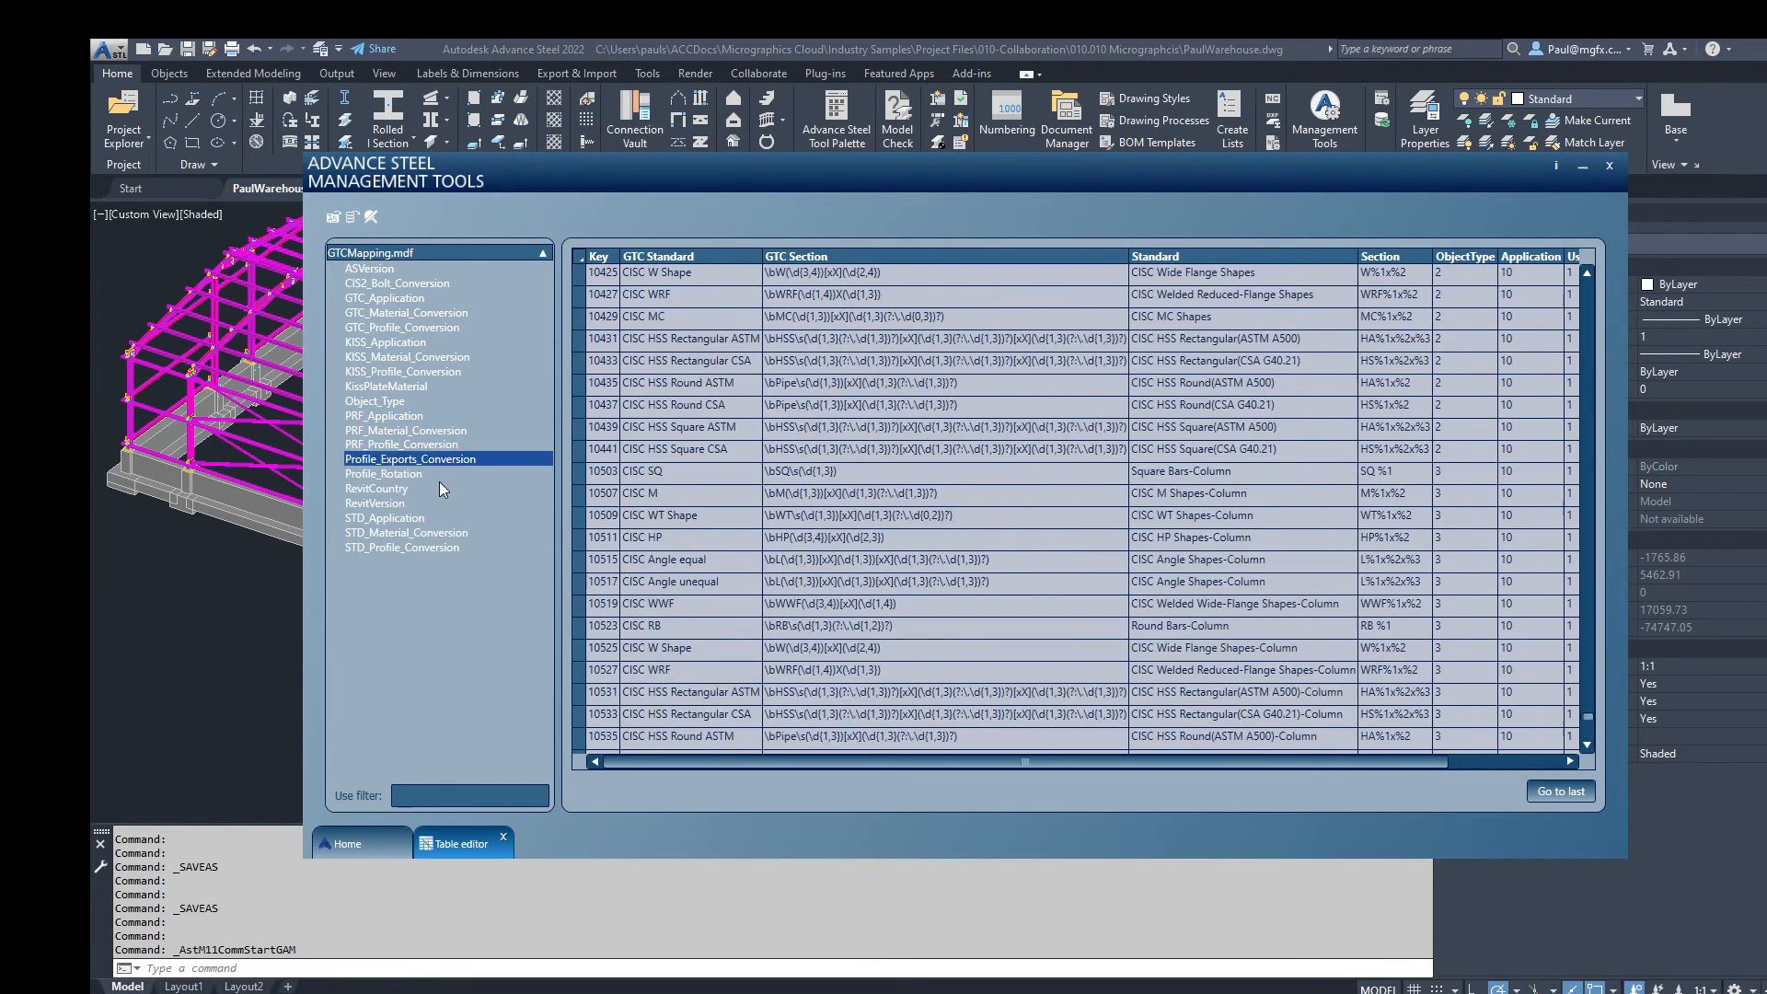
pyautogui.scroll(-6, 883, 558)
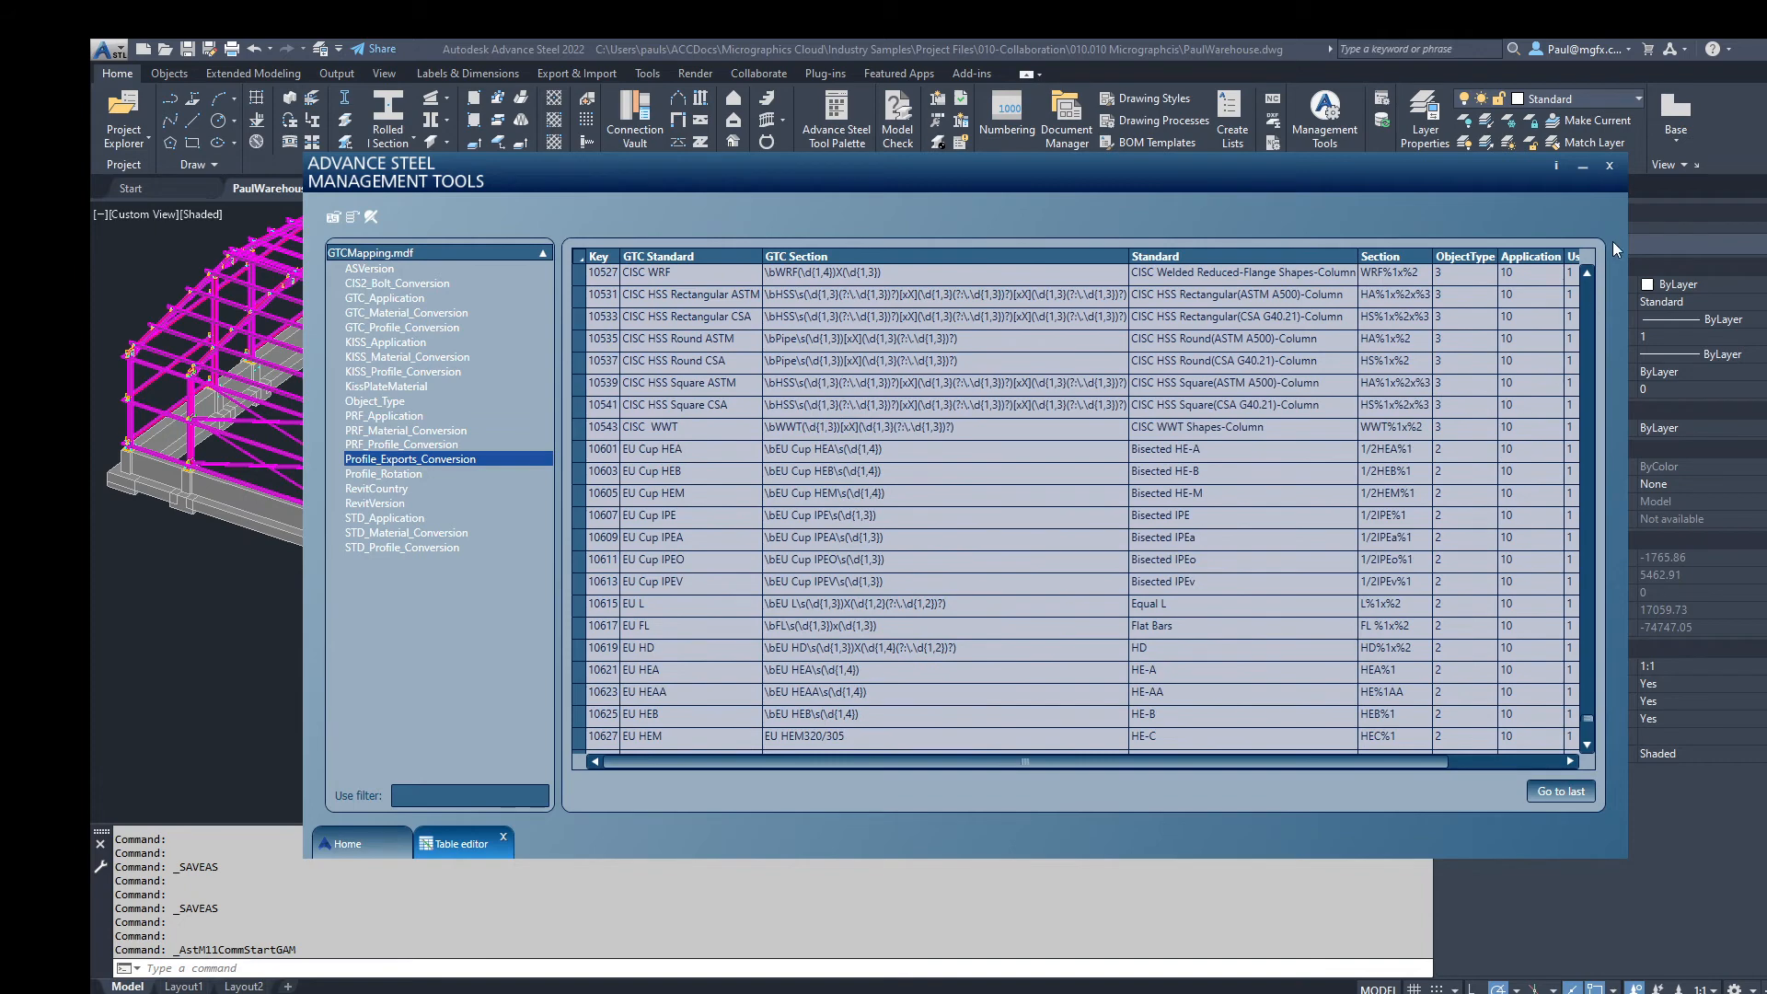
pyautogui.moveTo(1591, 715); pyautogui.dragTo(1587, 766)
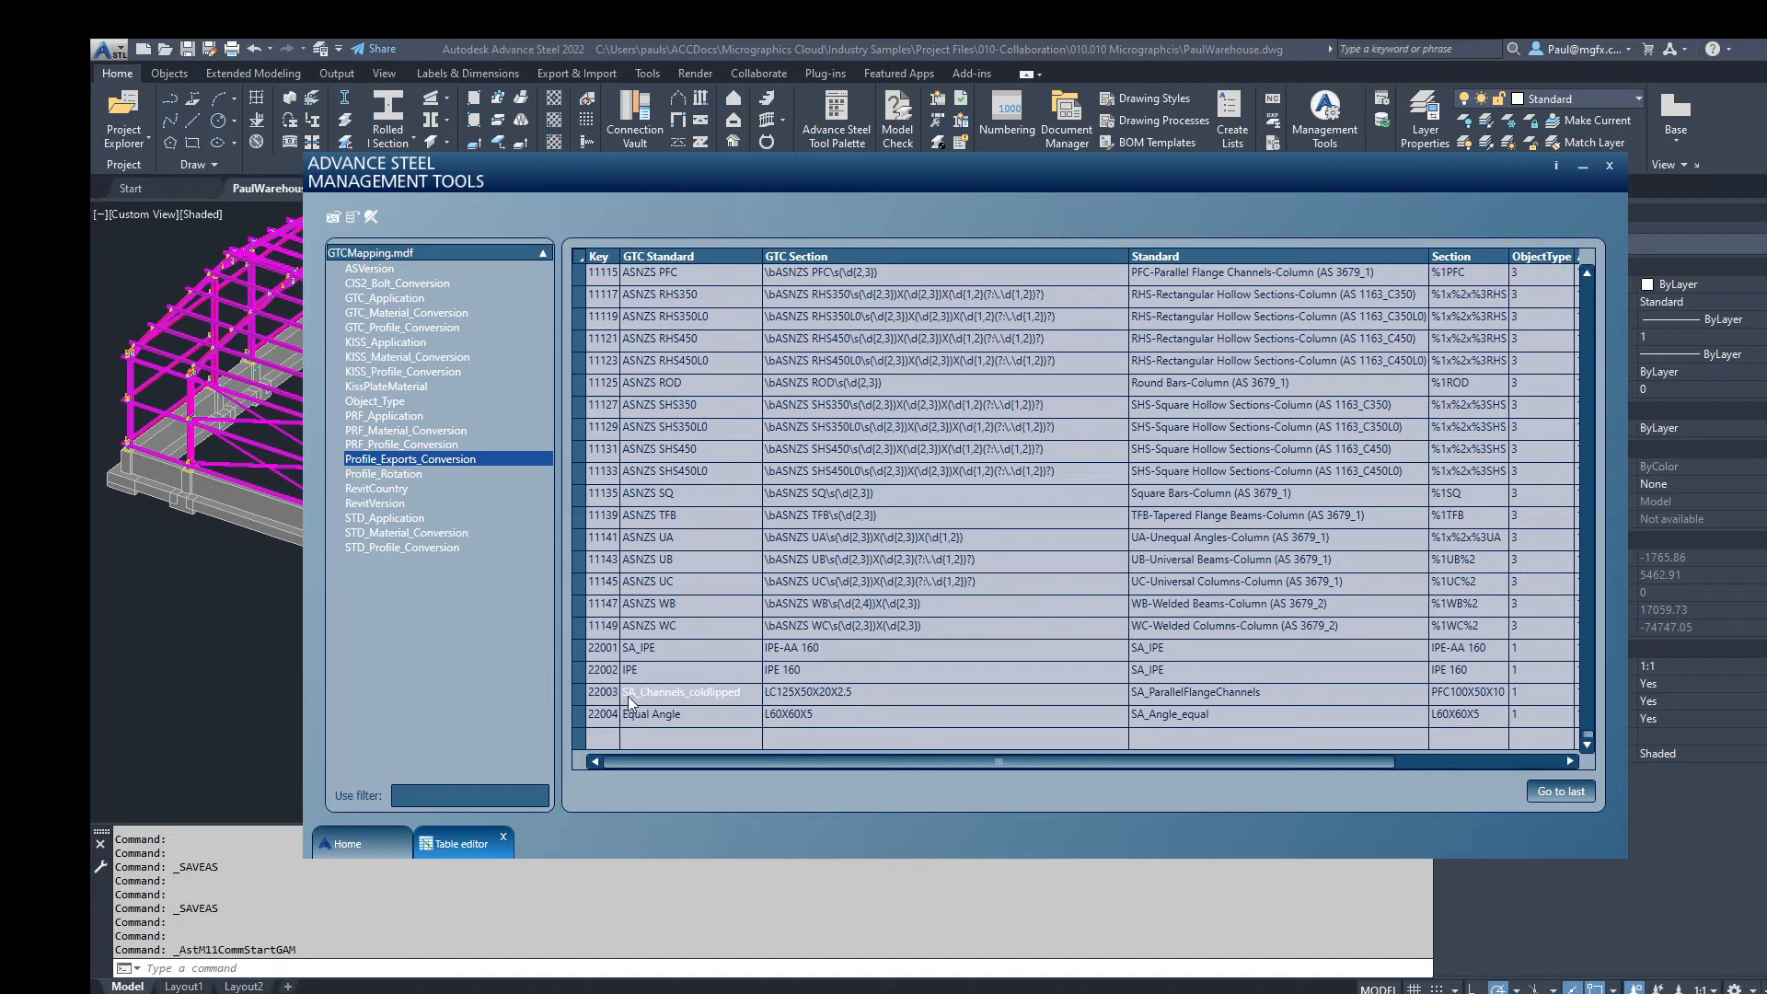
# Step: Inspect every column of the SA_Channels_coldlipped row, resizing the Standard column so that the remaining fields can be read
pyautogui.click(576, 692)
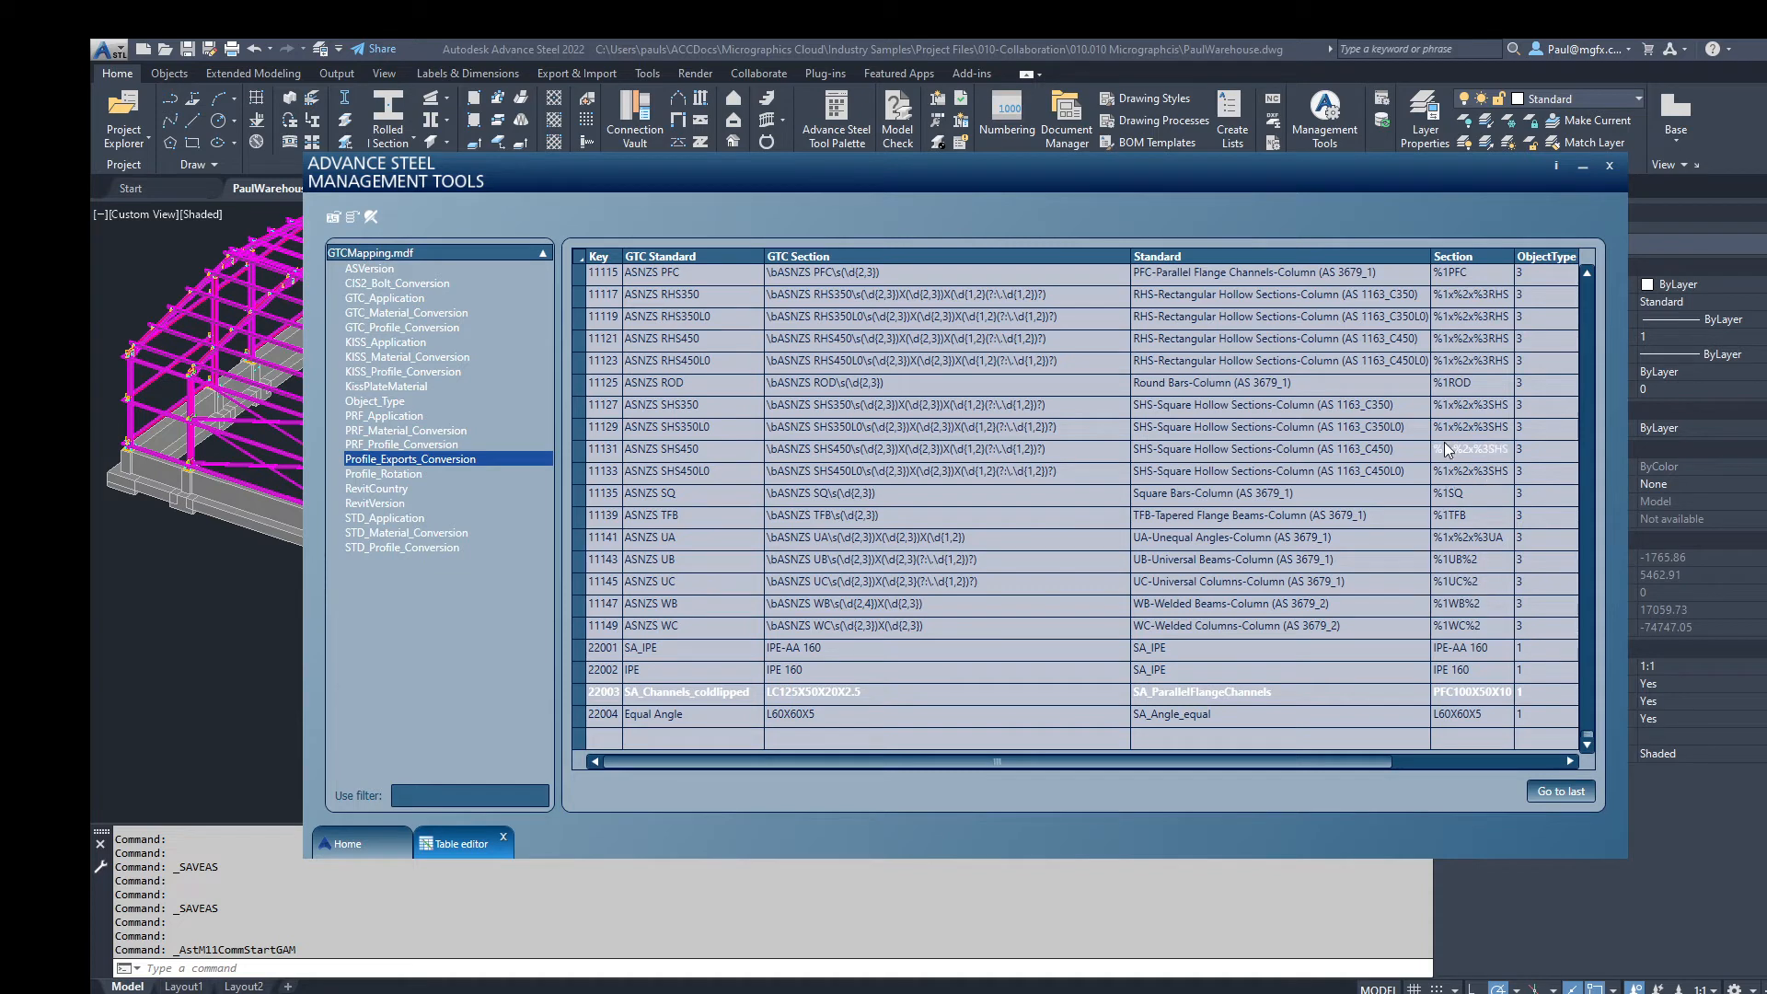
pyautogui.moveTo(1431, 257); pyautogui.dragTo(1474, 258)
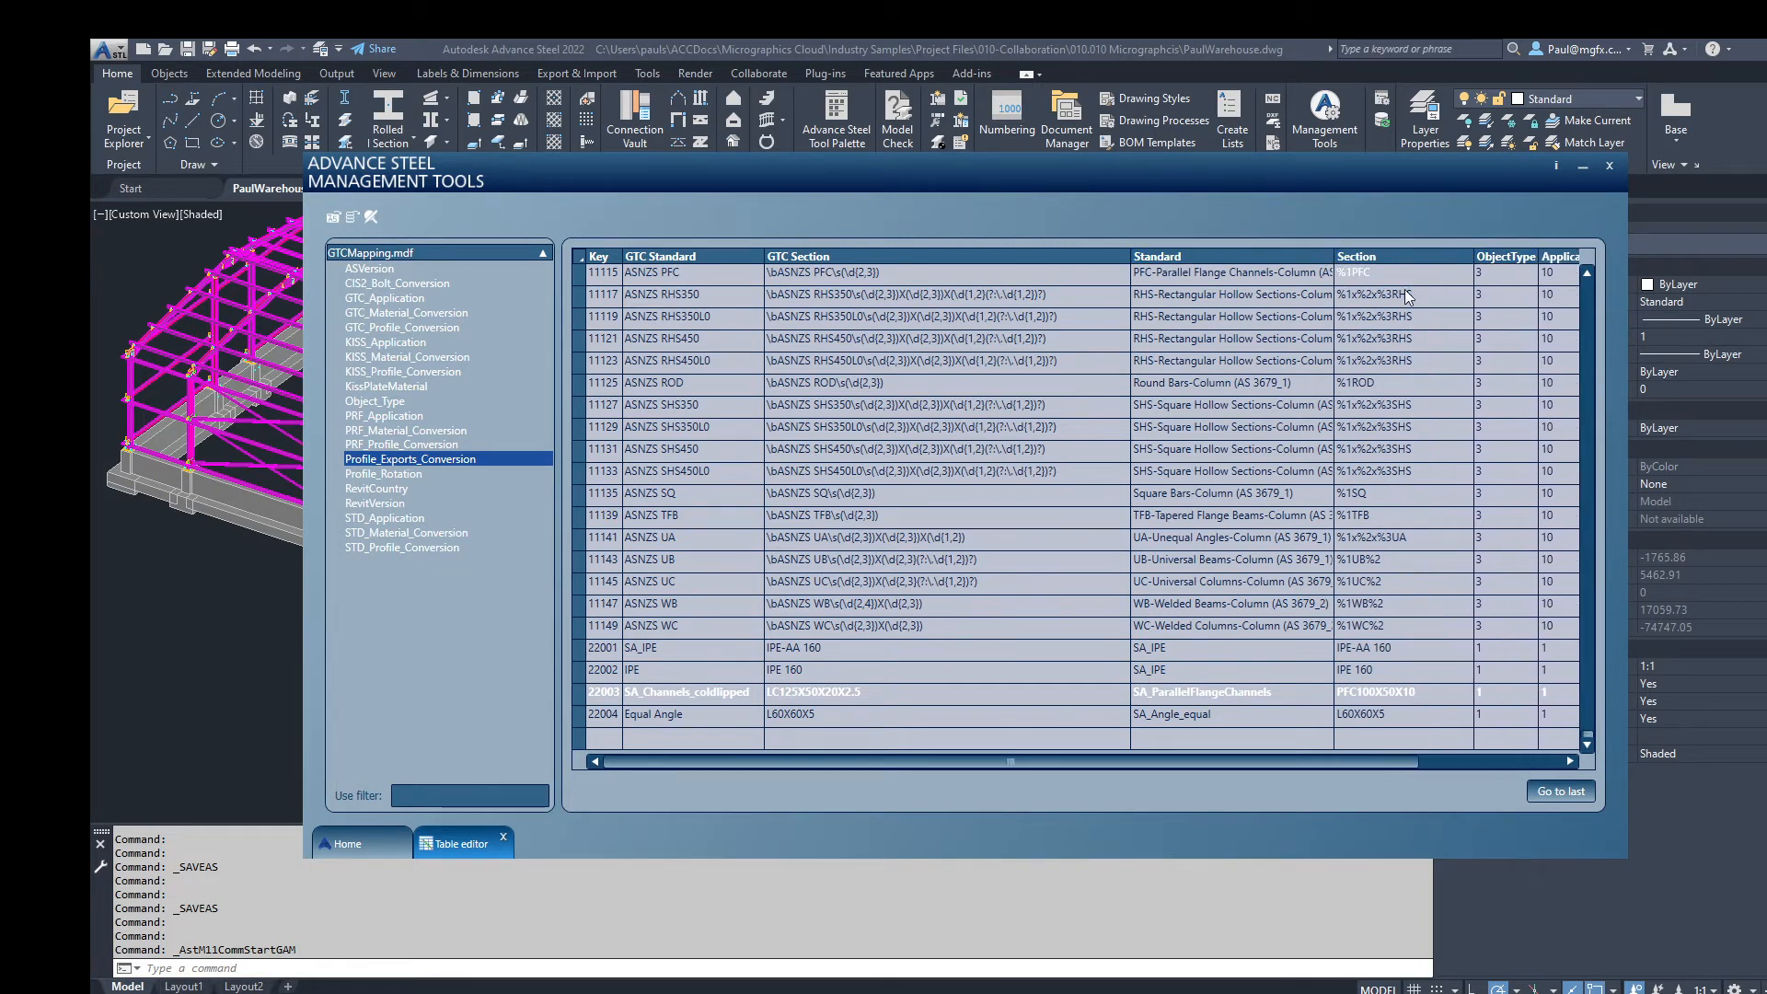
pyautogui.click(1291, 694)
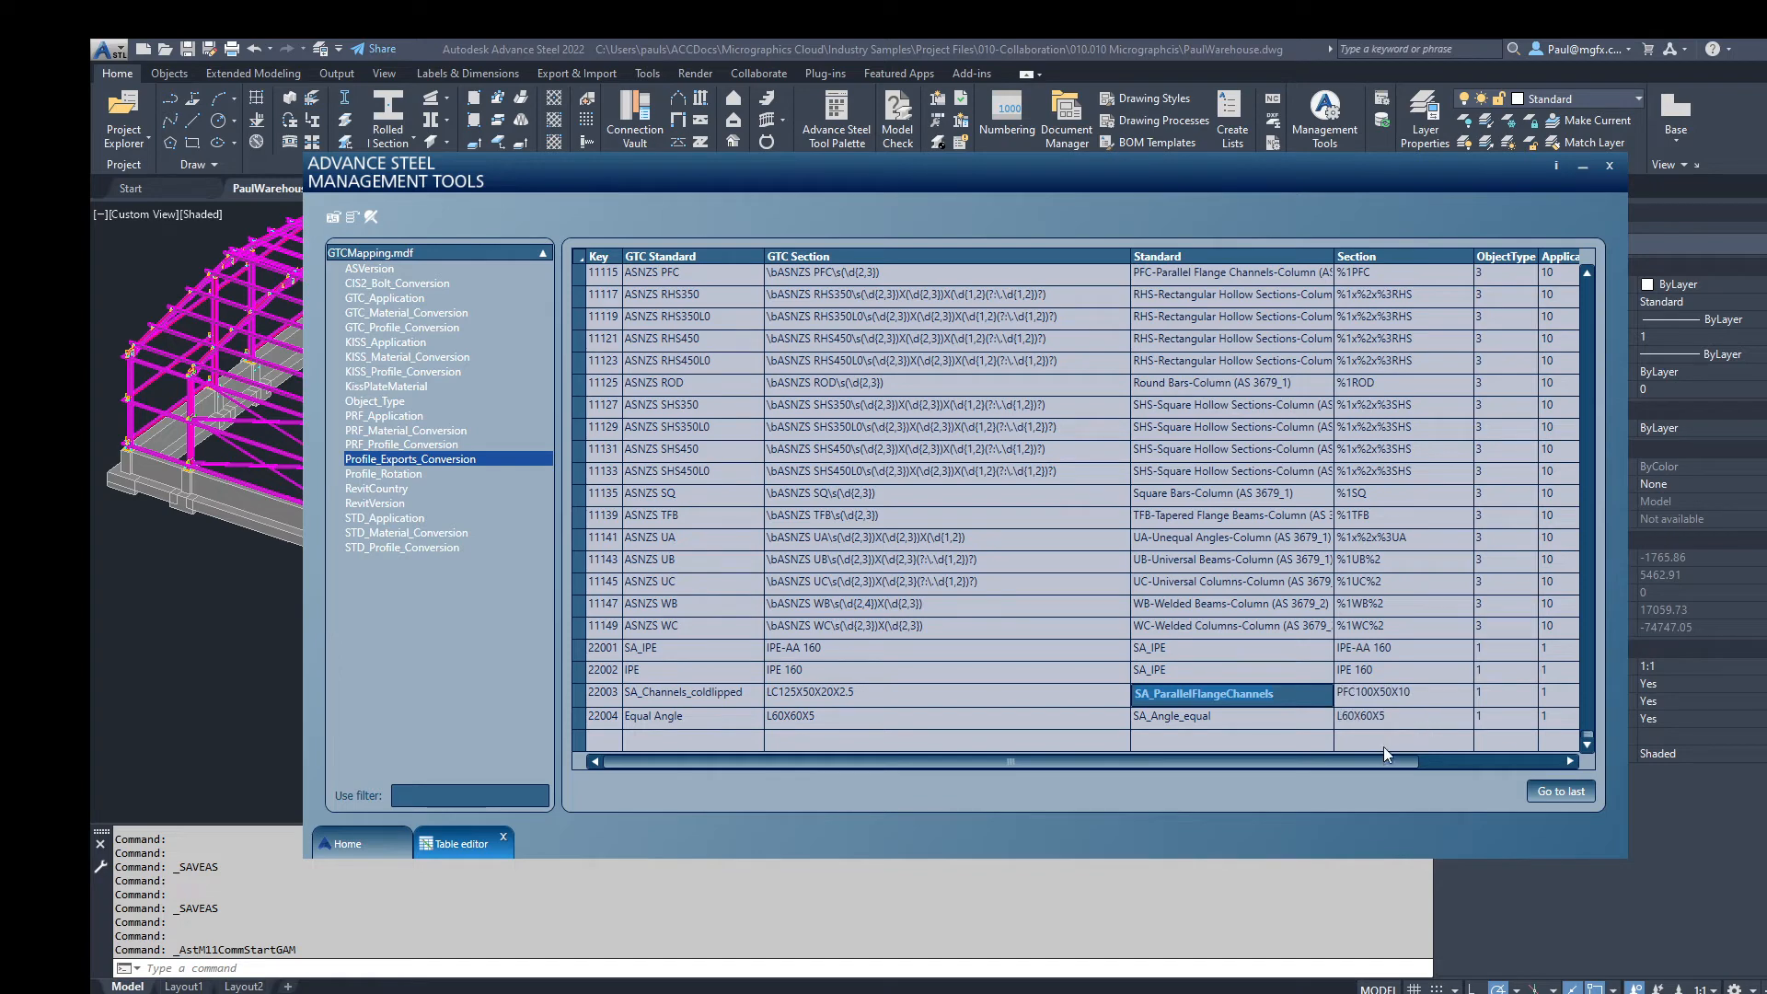
pyautogui.moveTo(1371, 760); pyautogui.dragTo(1550, 766)
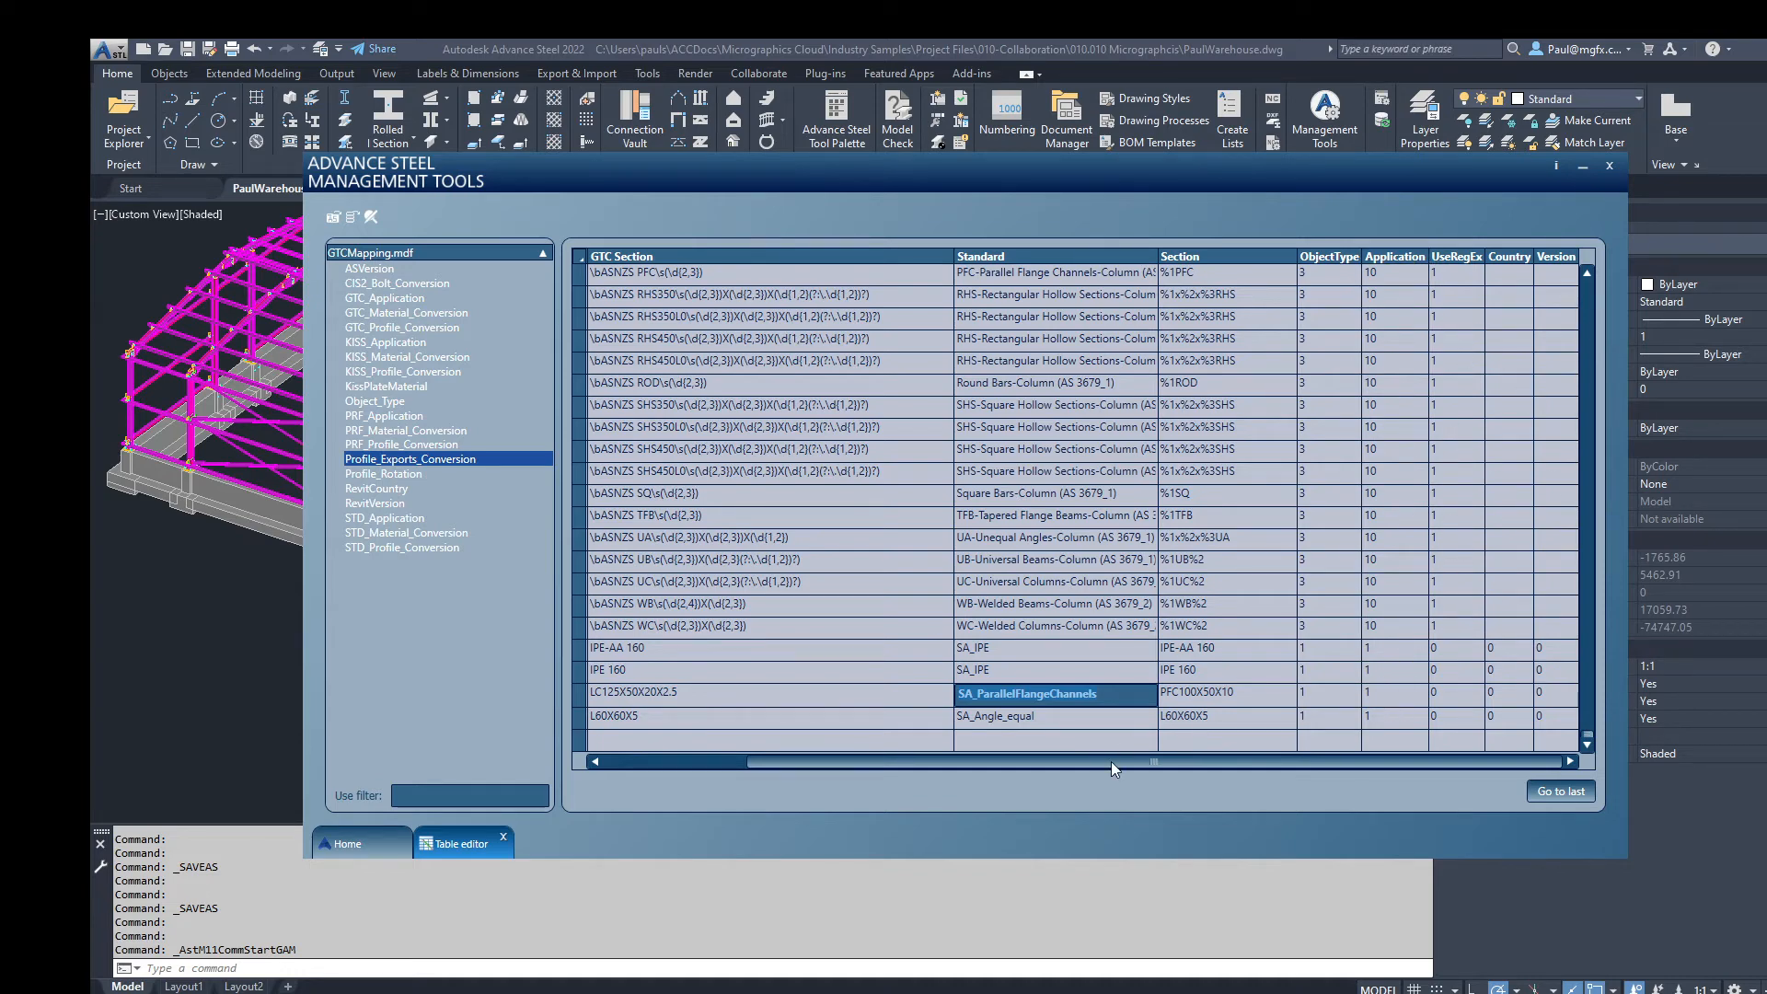
pyautogui.moveTo(1112, 762); pyautogui.dragTo(945, 770)
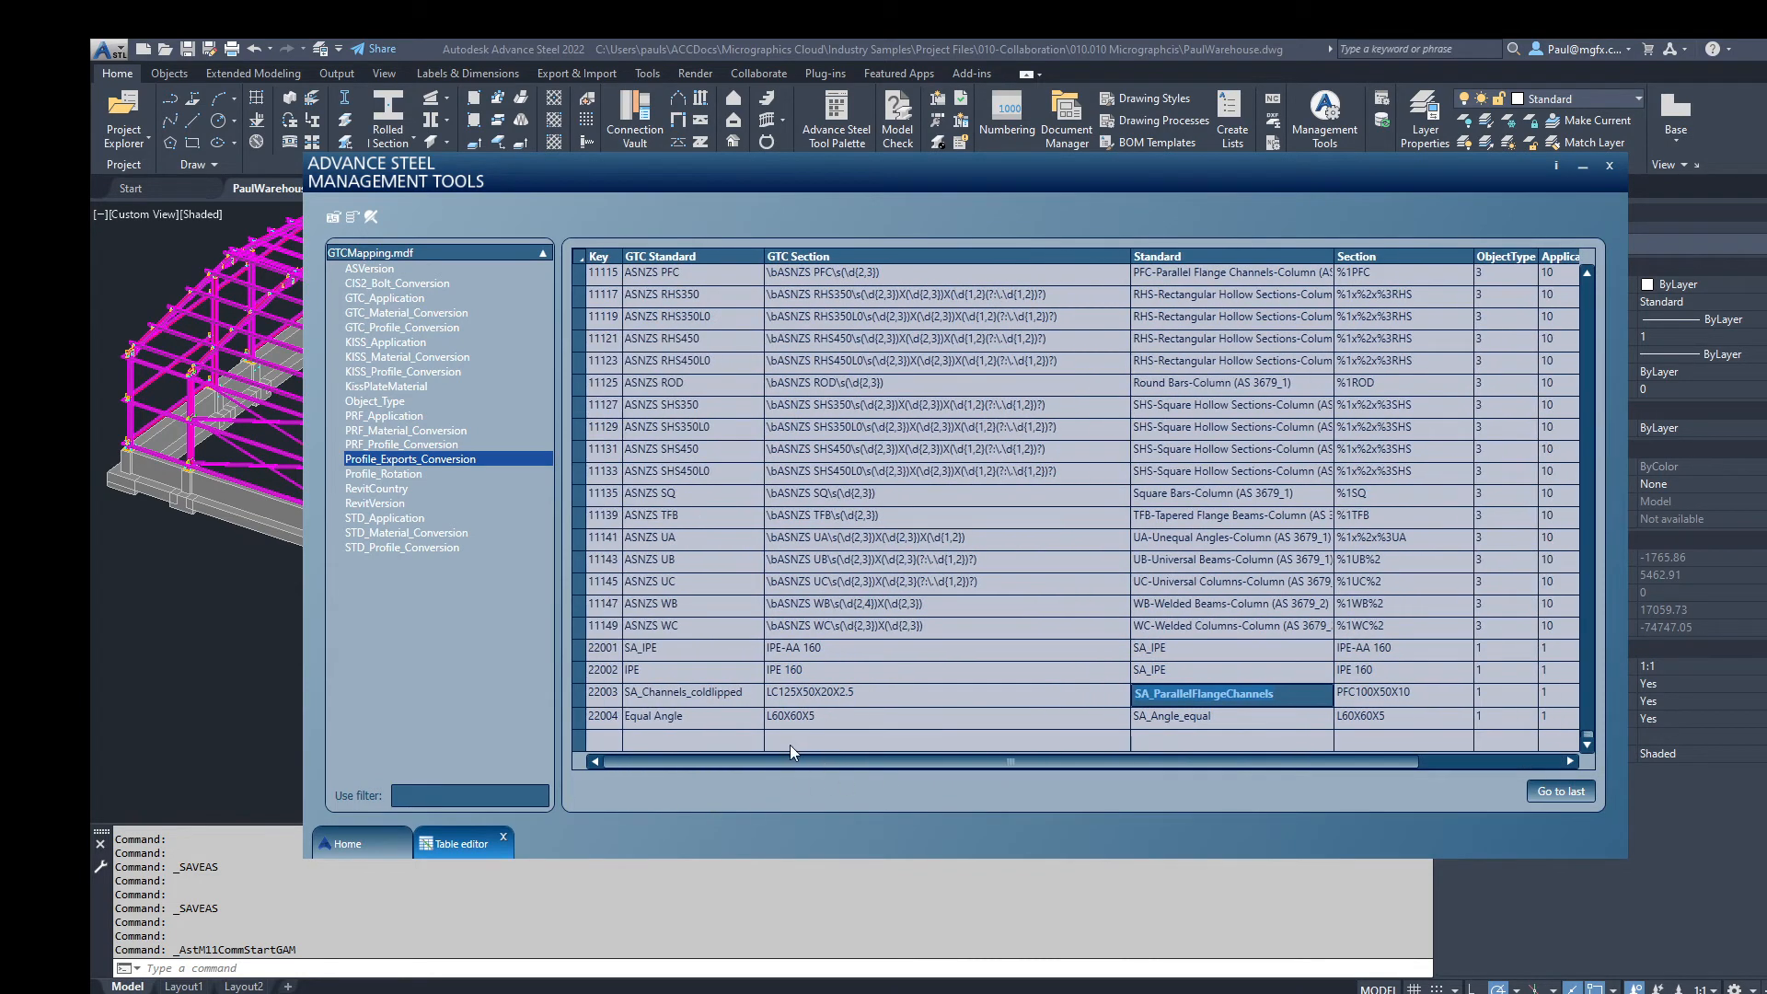
# Step: Delete the SA_Channels_coldlipped row from the Profile_Exports_Conversion table and close the Management Tools
pyautogui.click(580, 696)
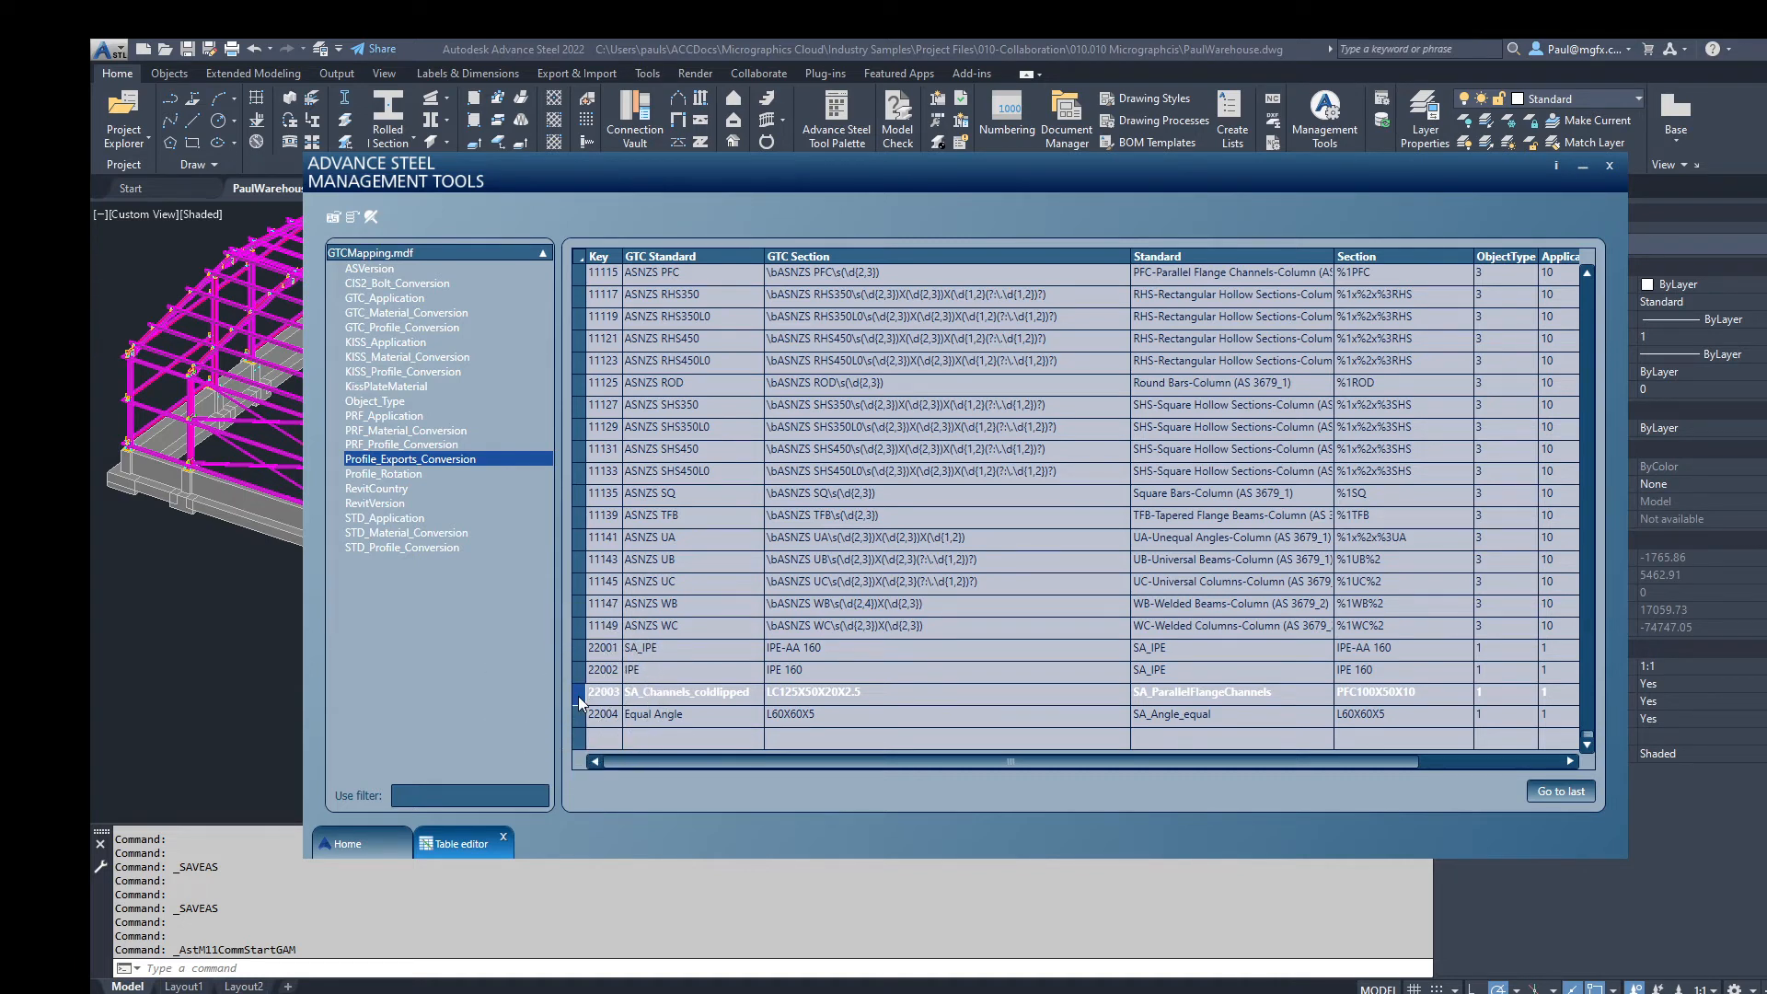
pyautogui.rightClick(578, 696)
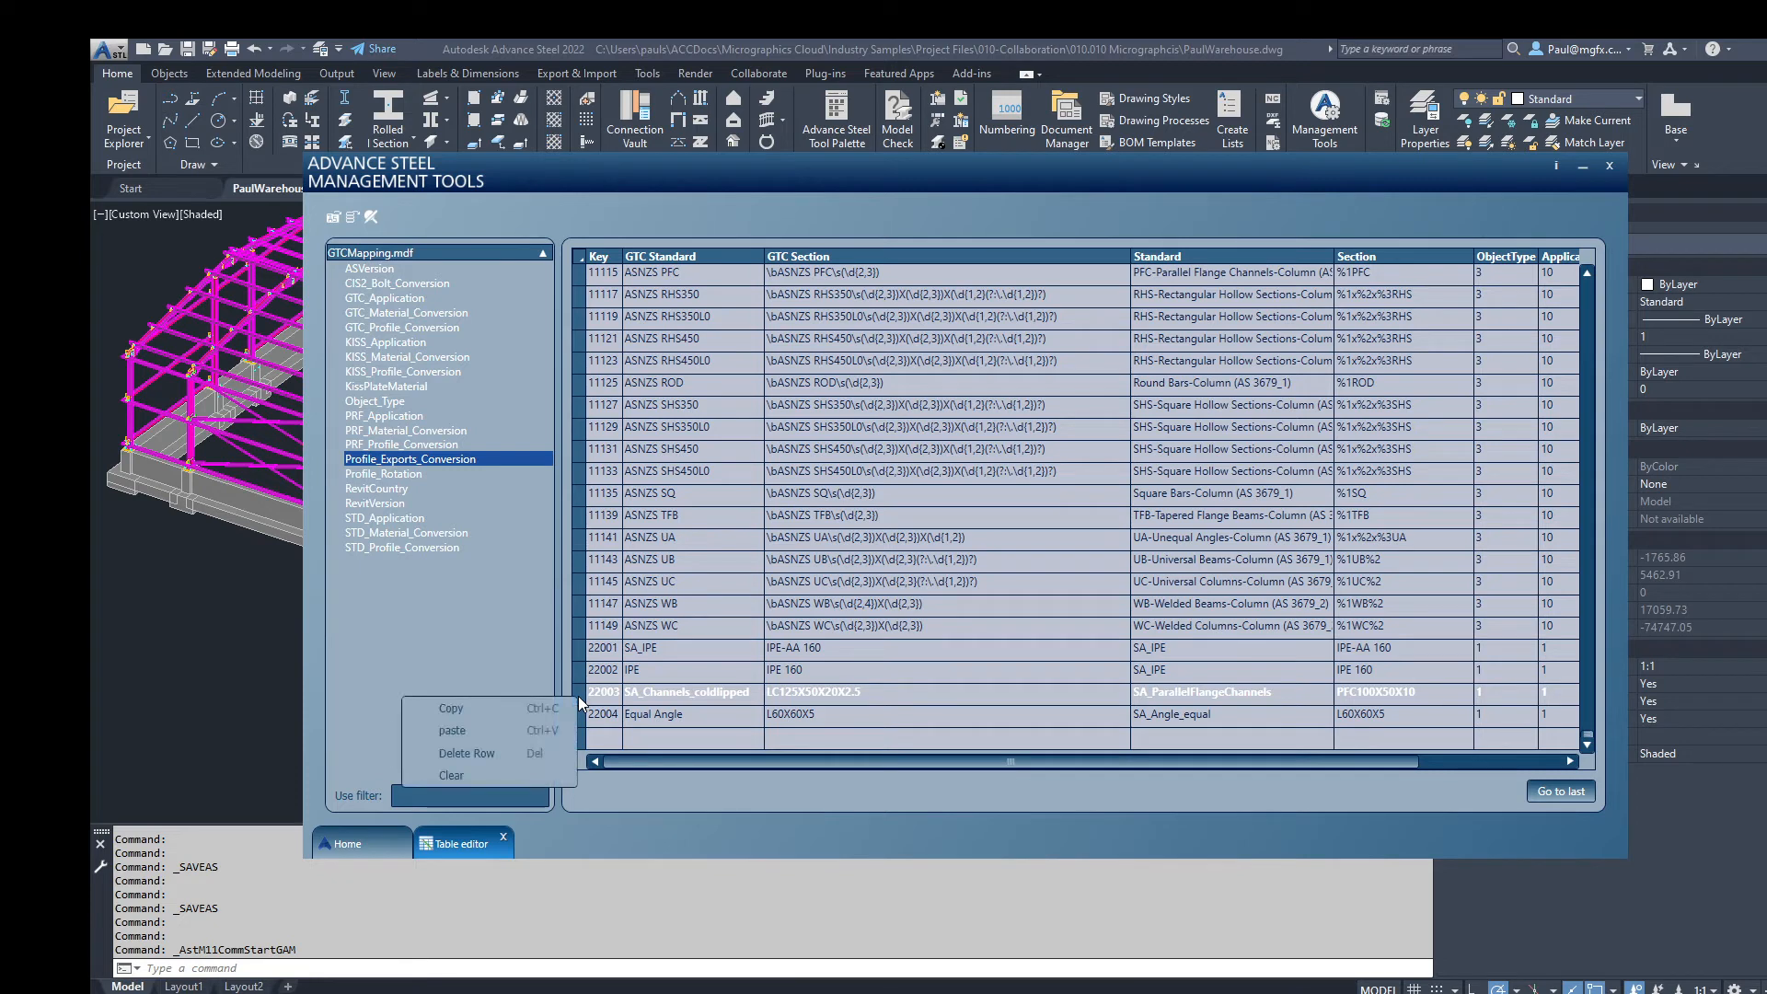
pyautogui.click(477, 751)
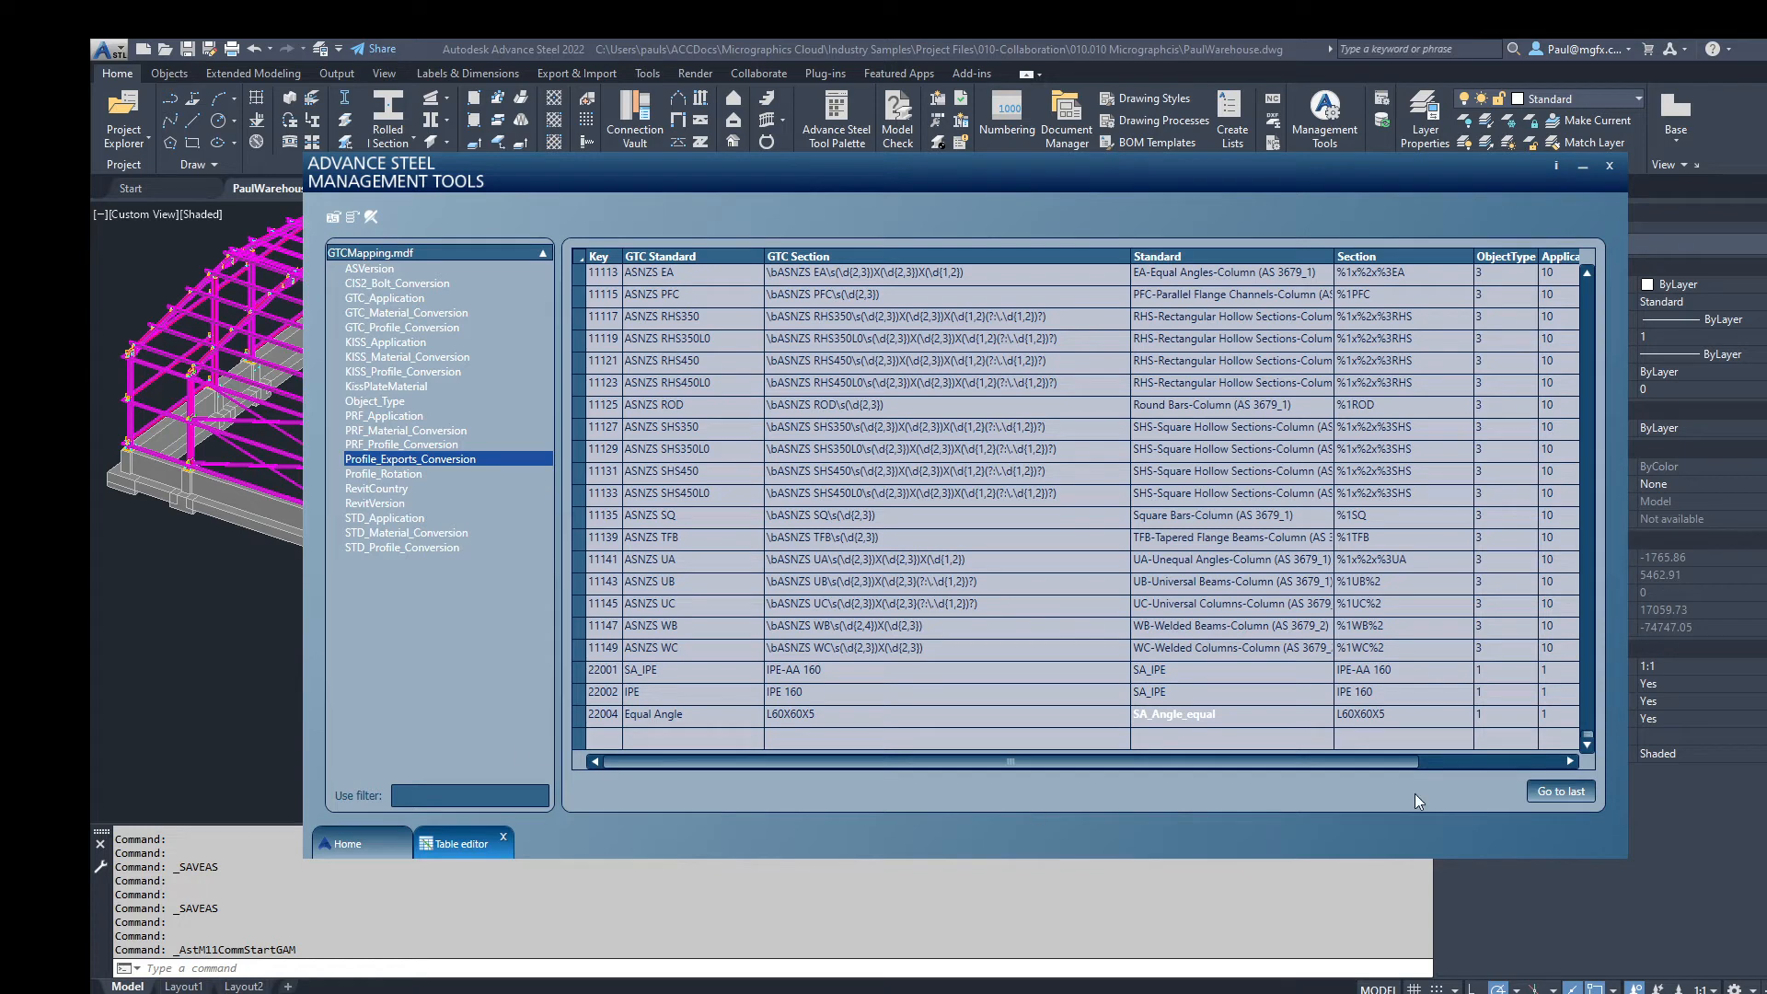
pyautogui.click(1610, 165)
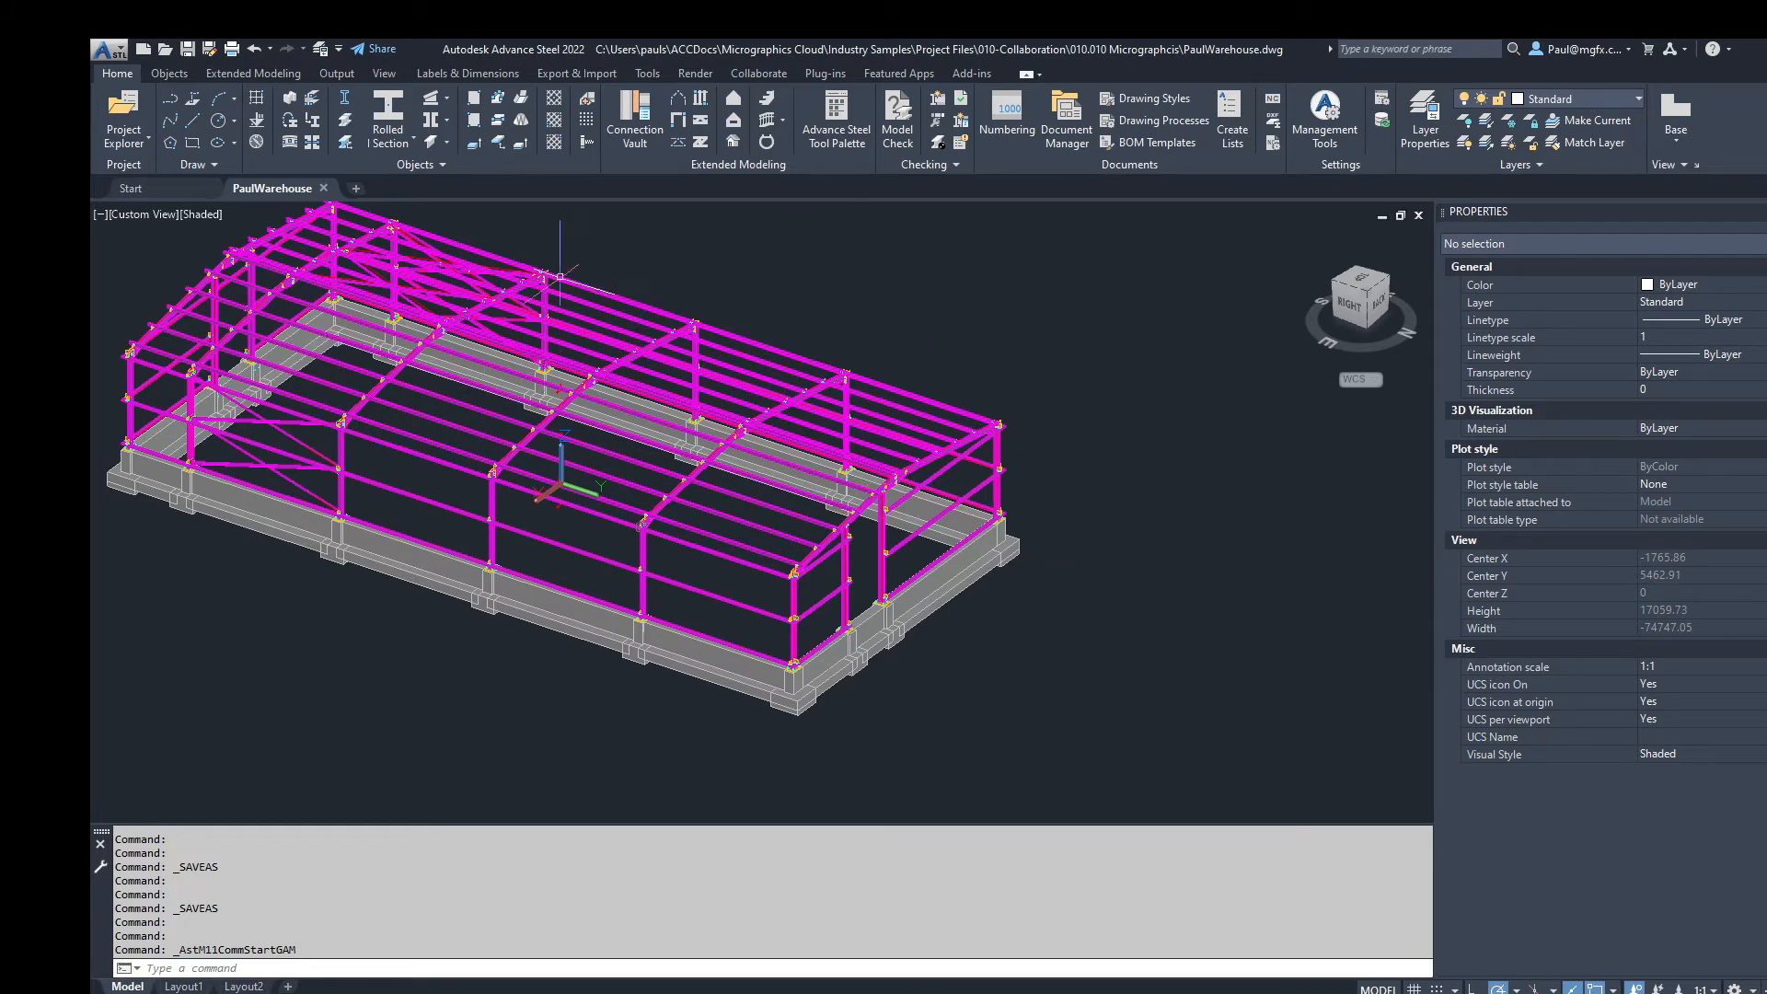
# Step: Launch Advance Steel 2022 - English and accept International as the country content
pyautogui.moveTo(945, 428)
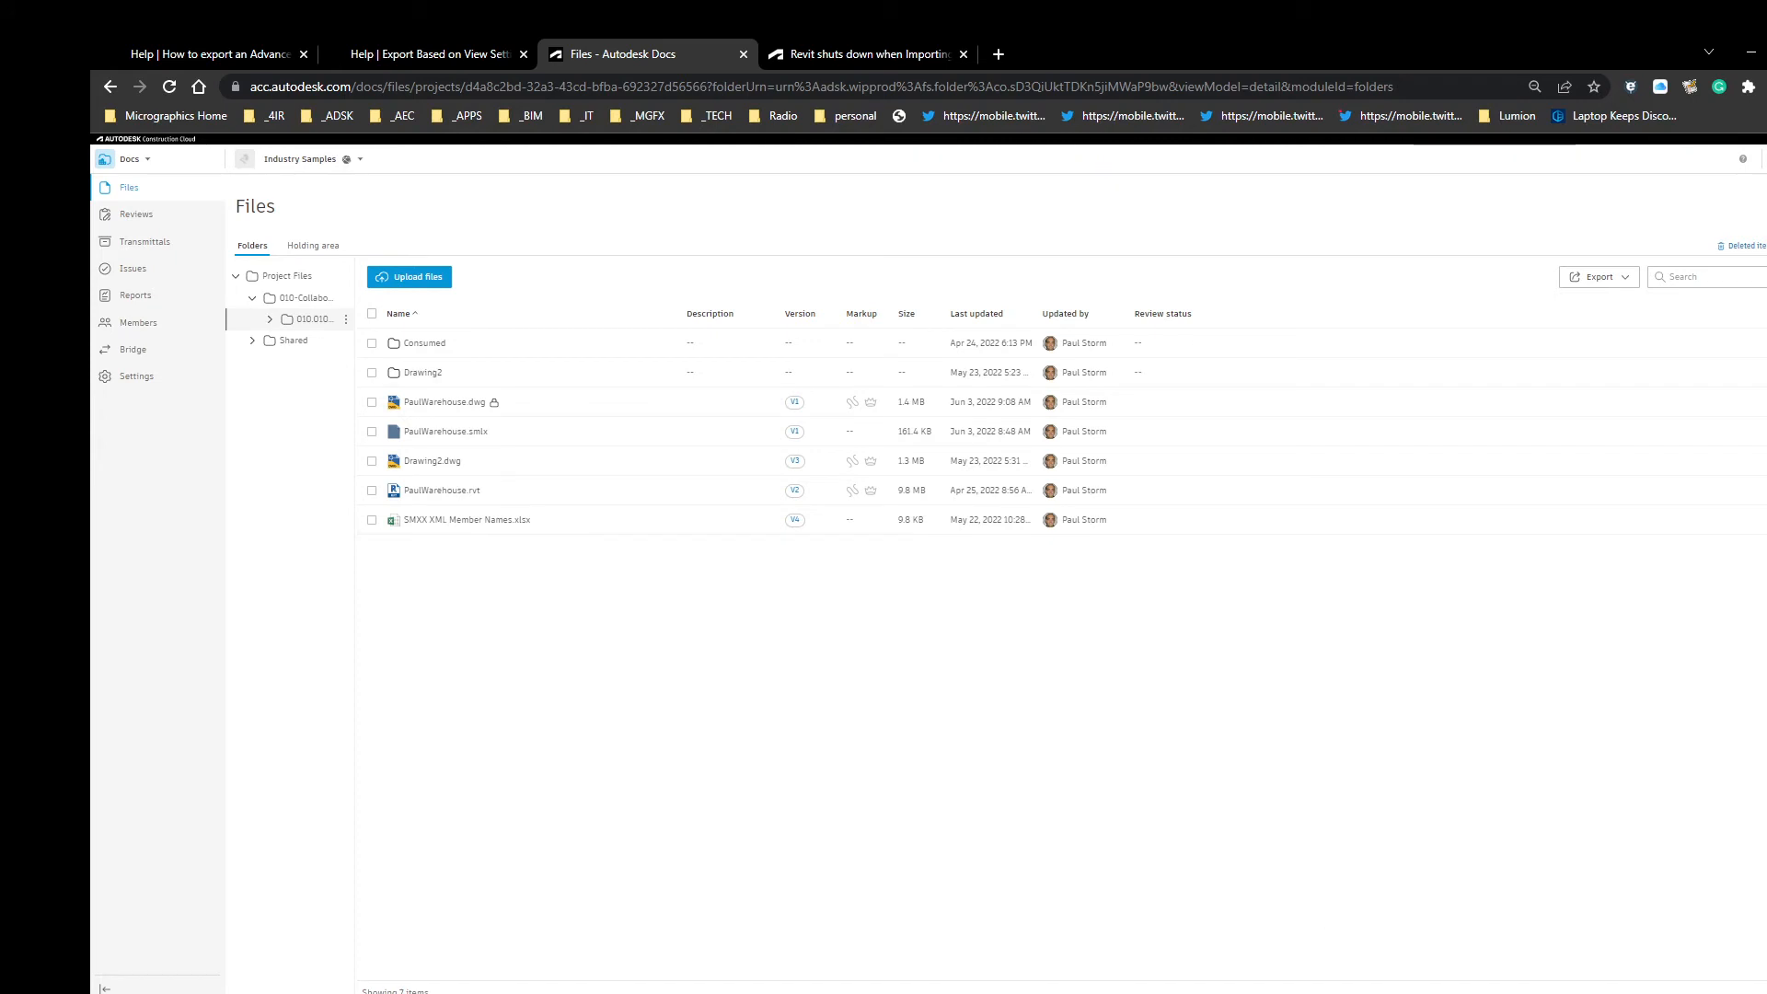
pyautogui.click(1397, 993)
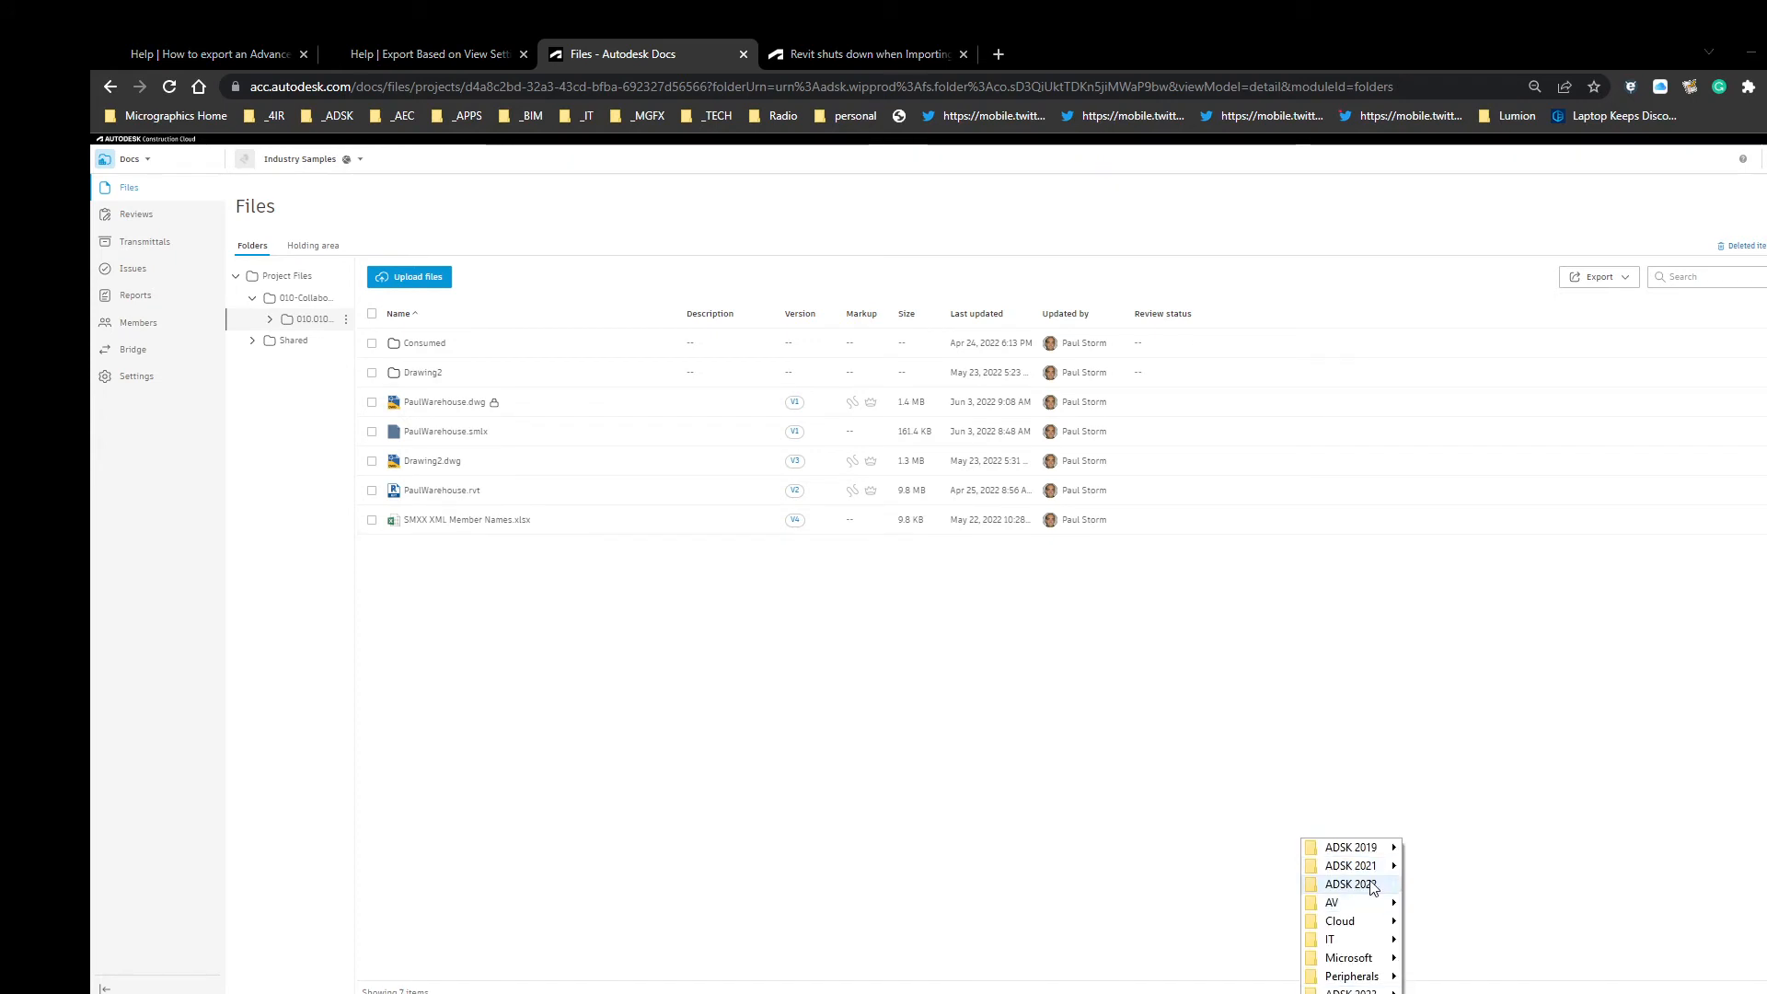
pyautogui.moveTo(1369, 888)
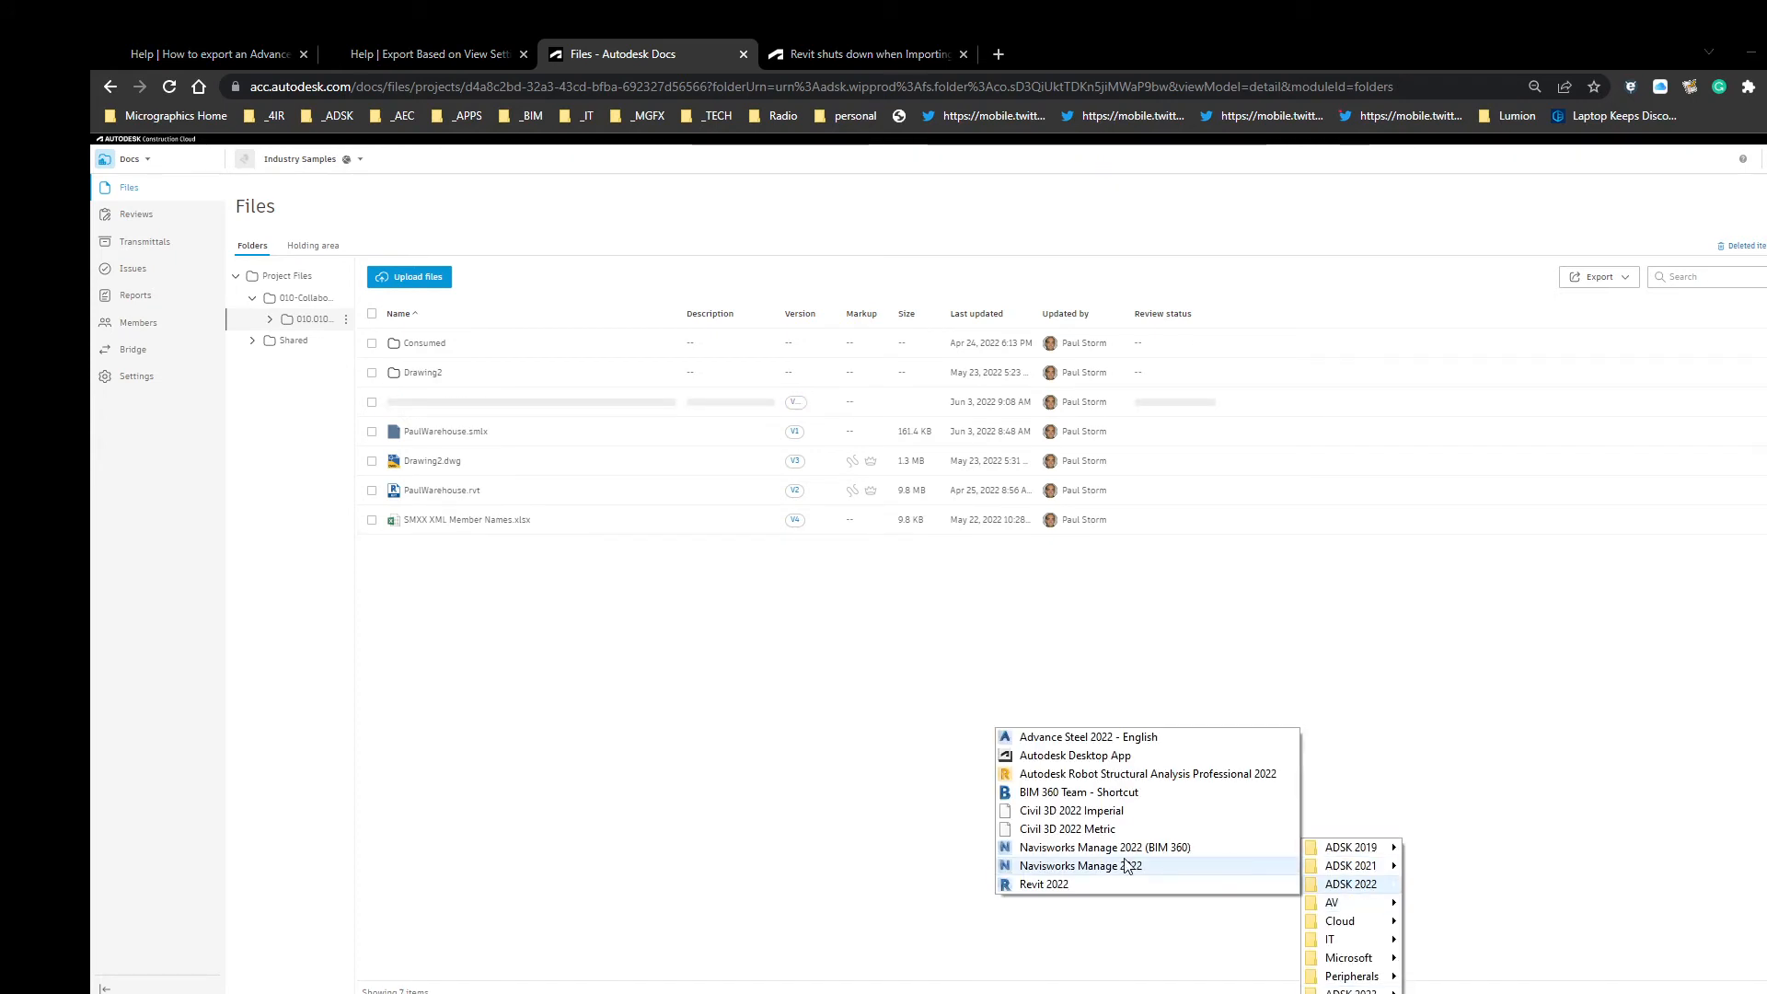
pyautogui.click(1091, 737)
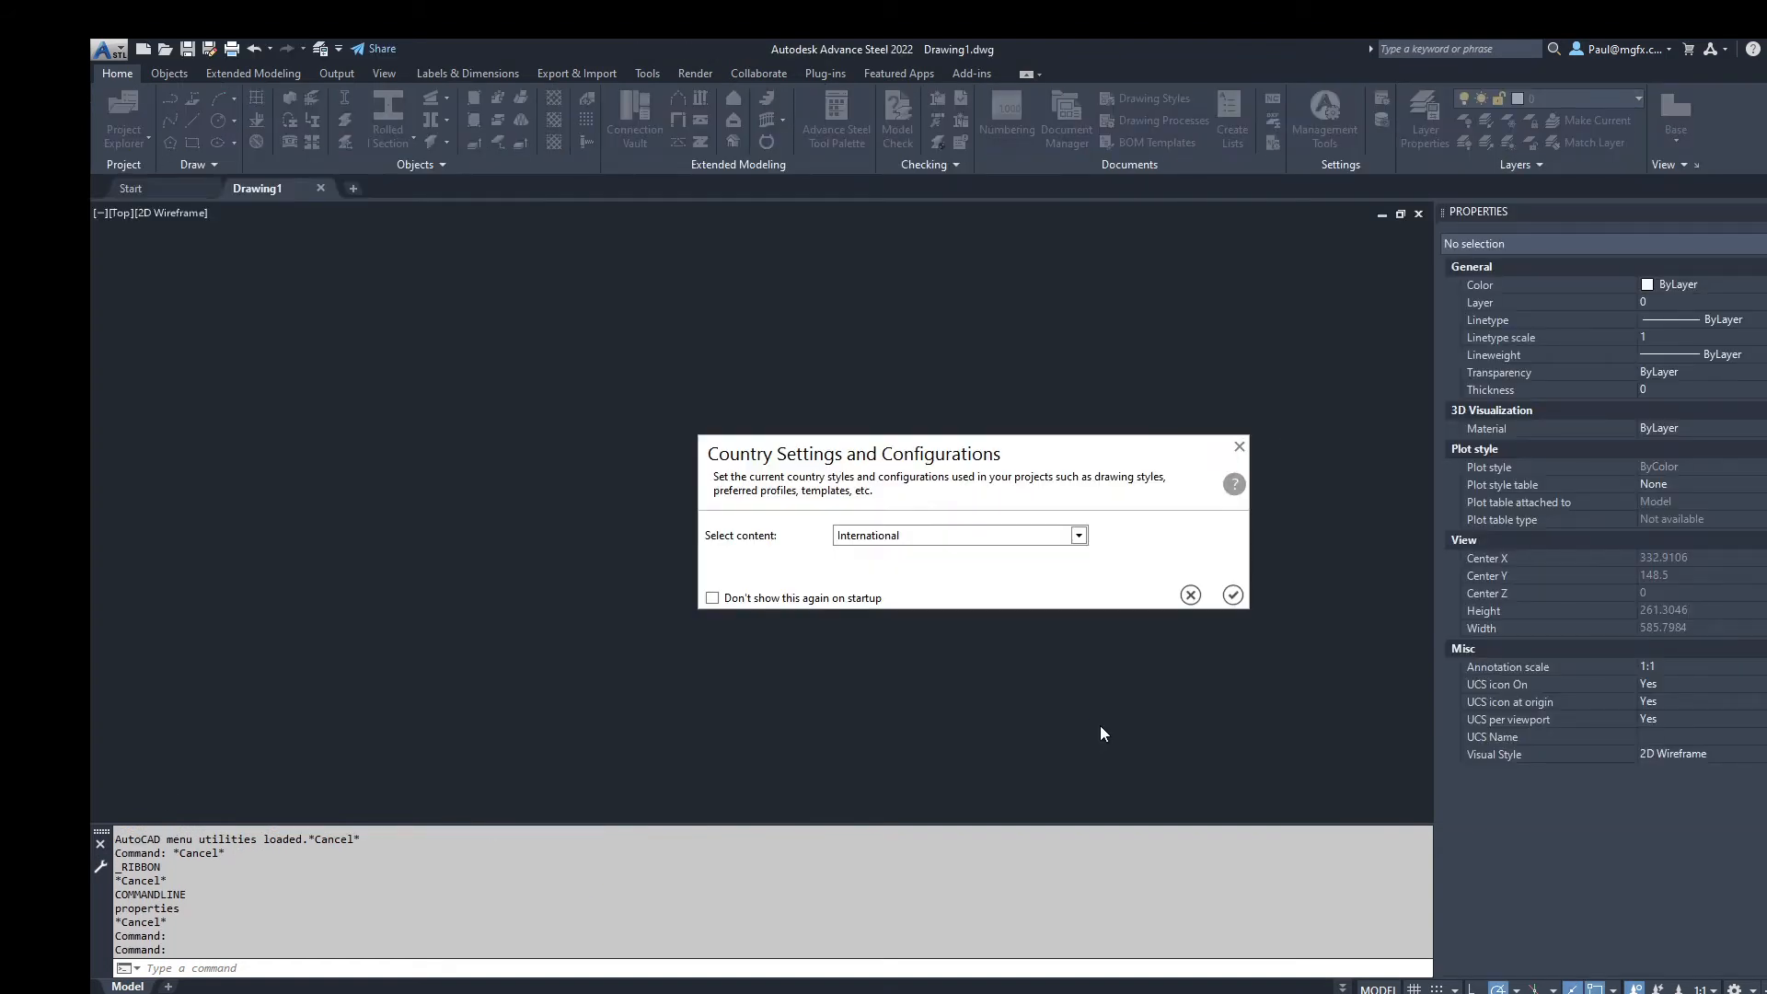
pyautogui.click(1234, 596)
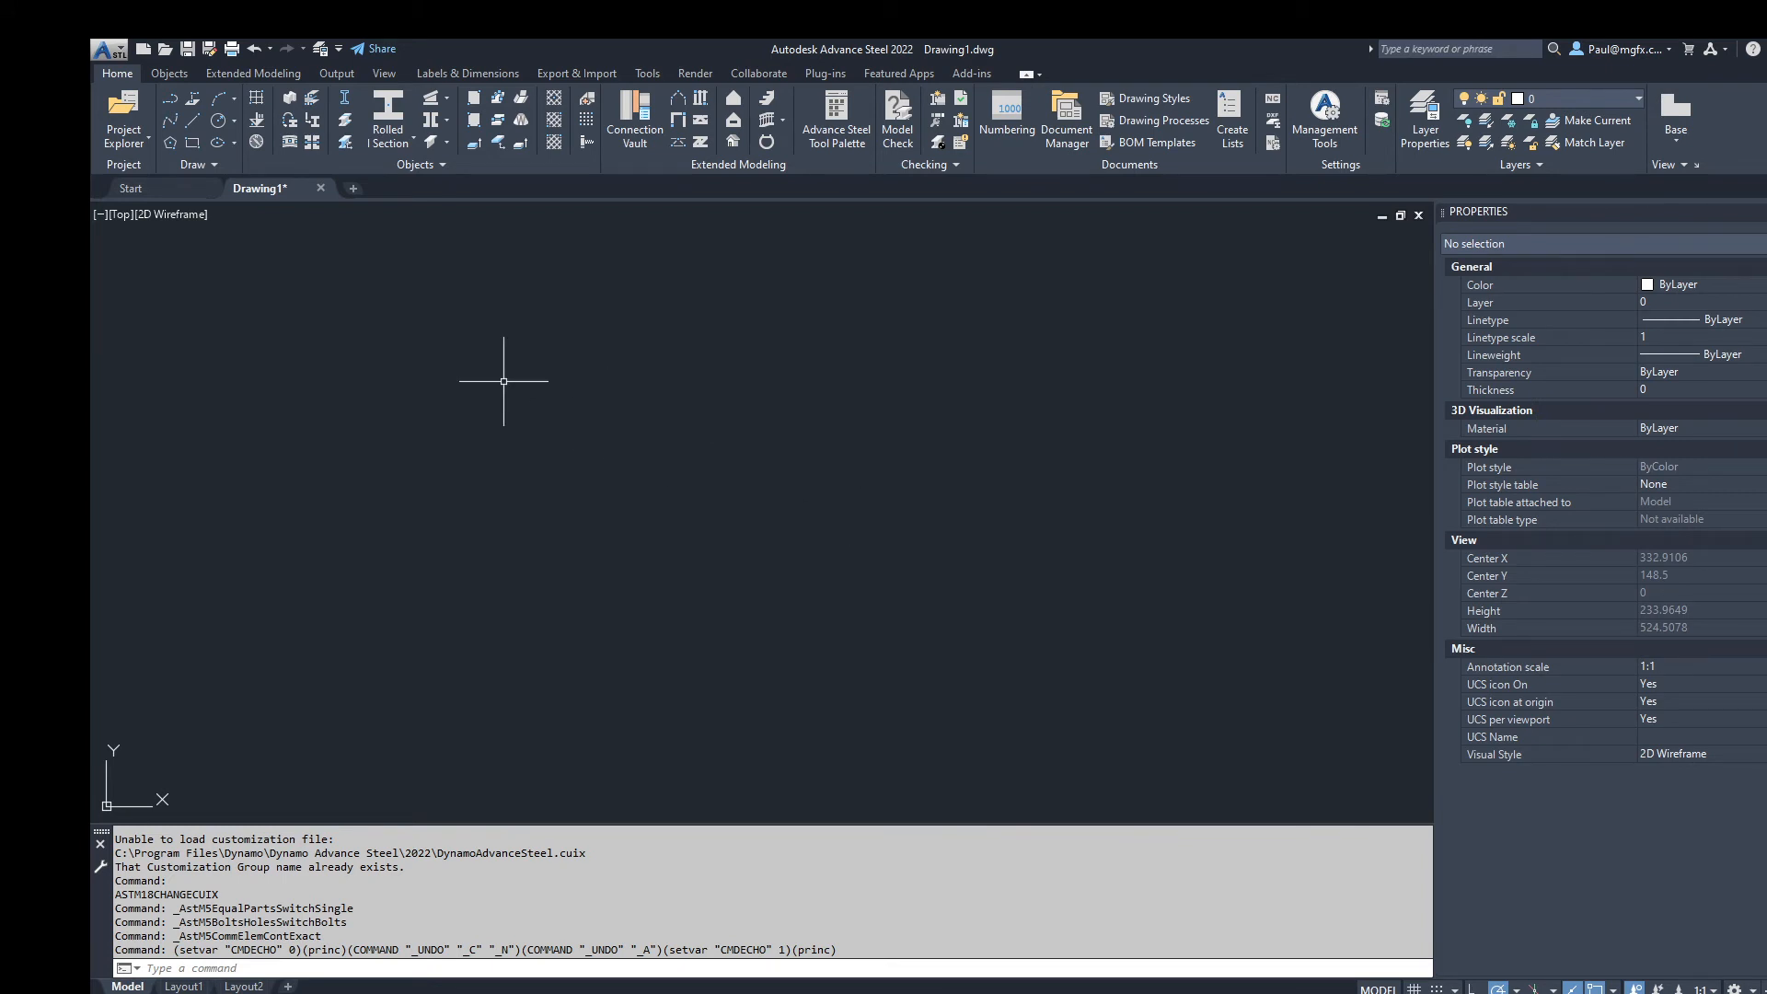
# Step: Close the blank Drawing1 and open the most recently saved PaulWarehouse drawing from the recent files
pyautogui.click(320, 188)
pyautogui.click(977, 572)
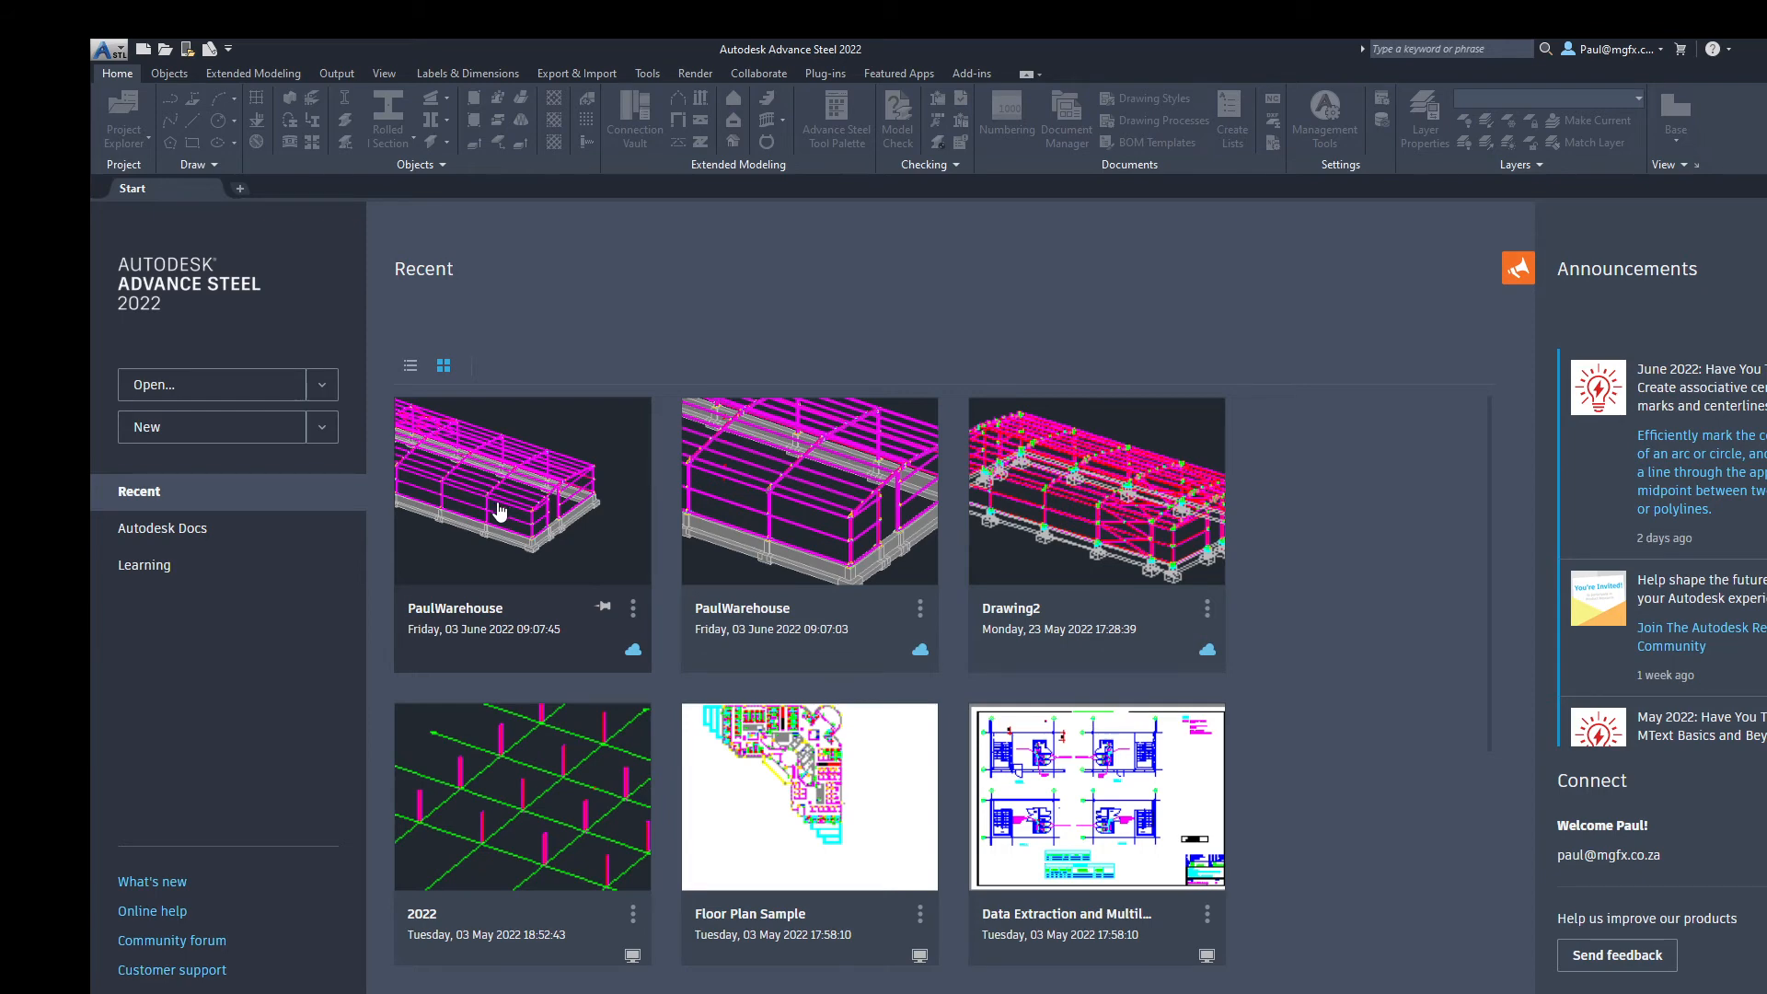
pyautogui.click(502, 511)
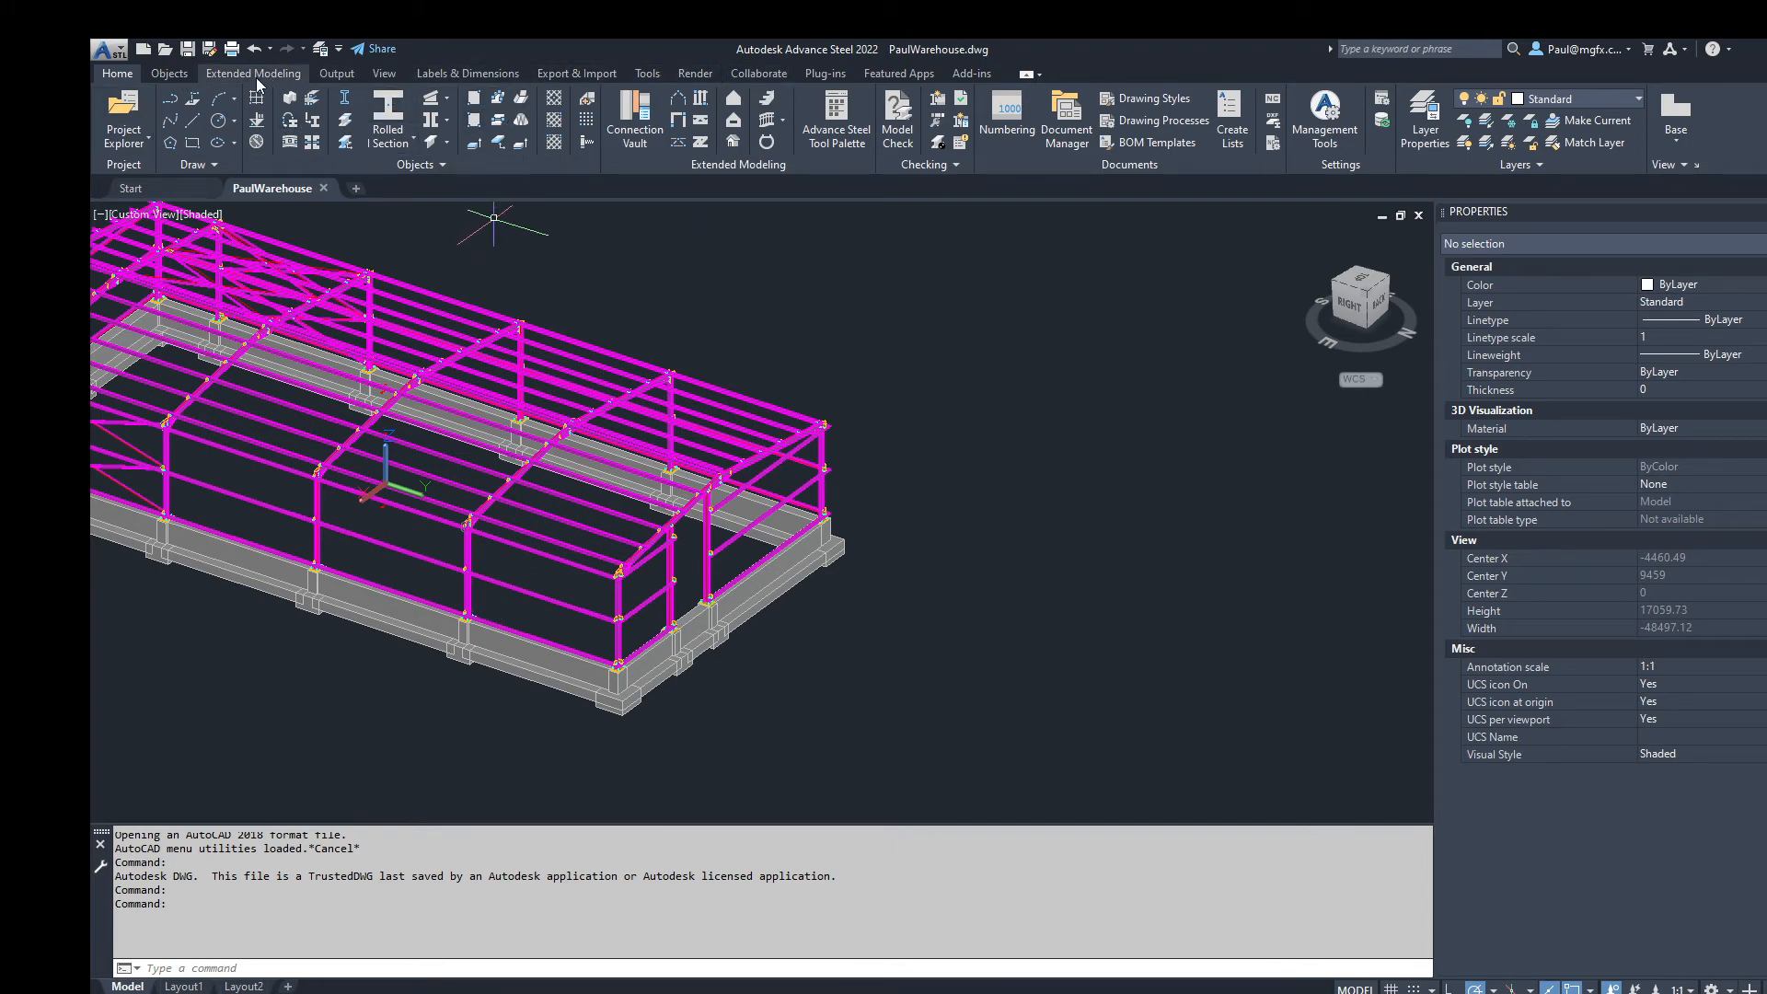
# Step: Start the Revit synchronisation and load PaulWarehouse.smlx from the 010.010 Micrographcis folder
pyautogui.click(577, 74)
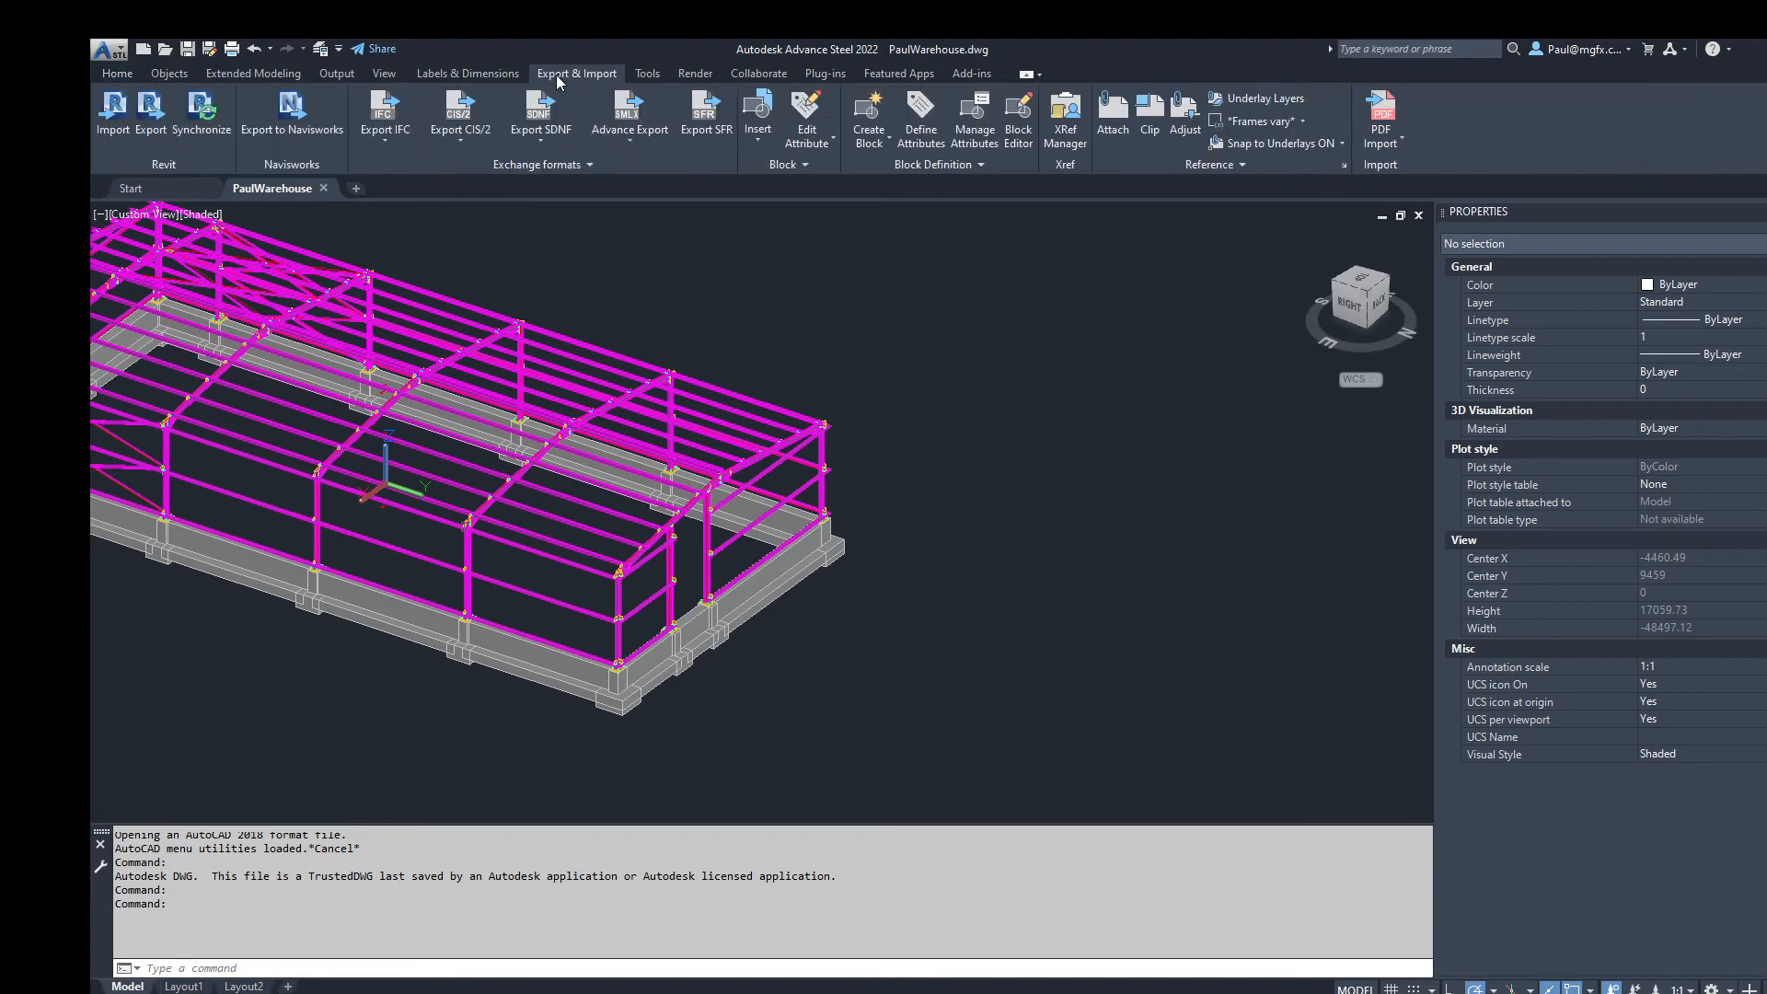
pyautogui.click(211, 127)
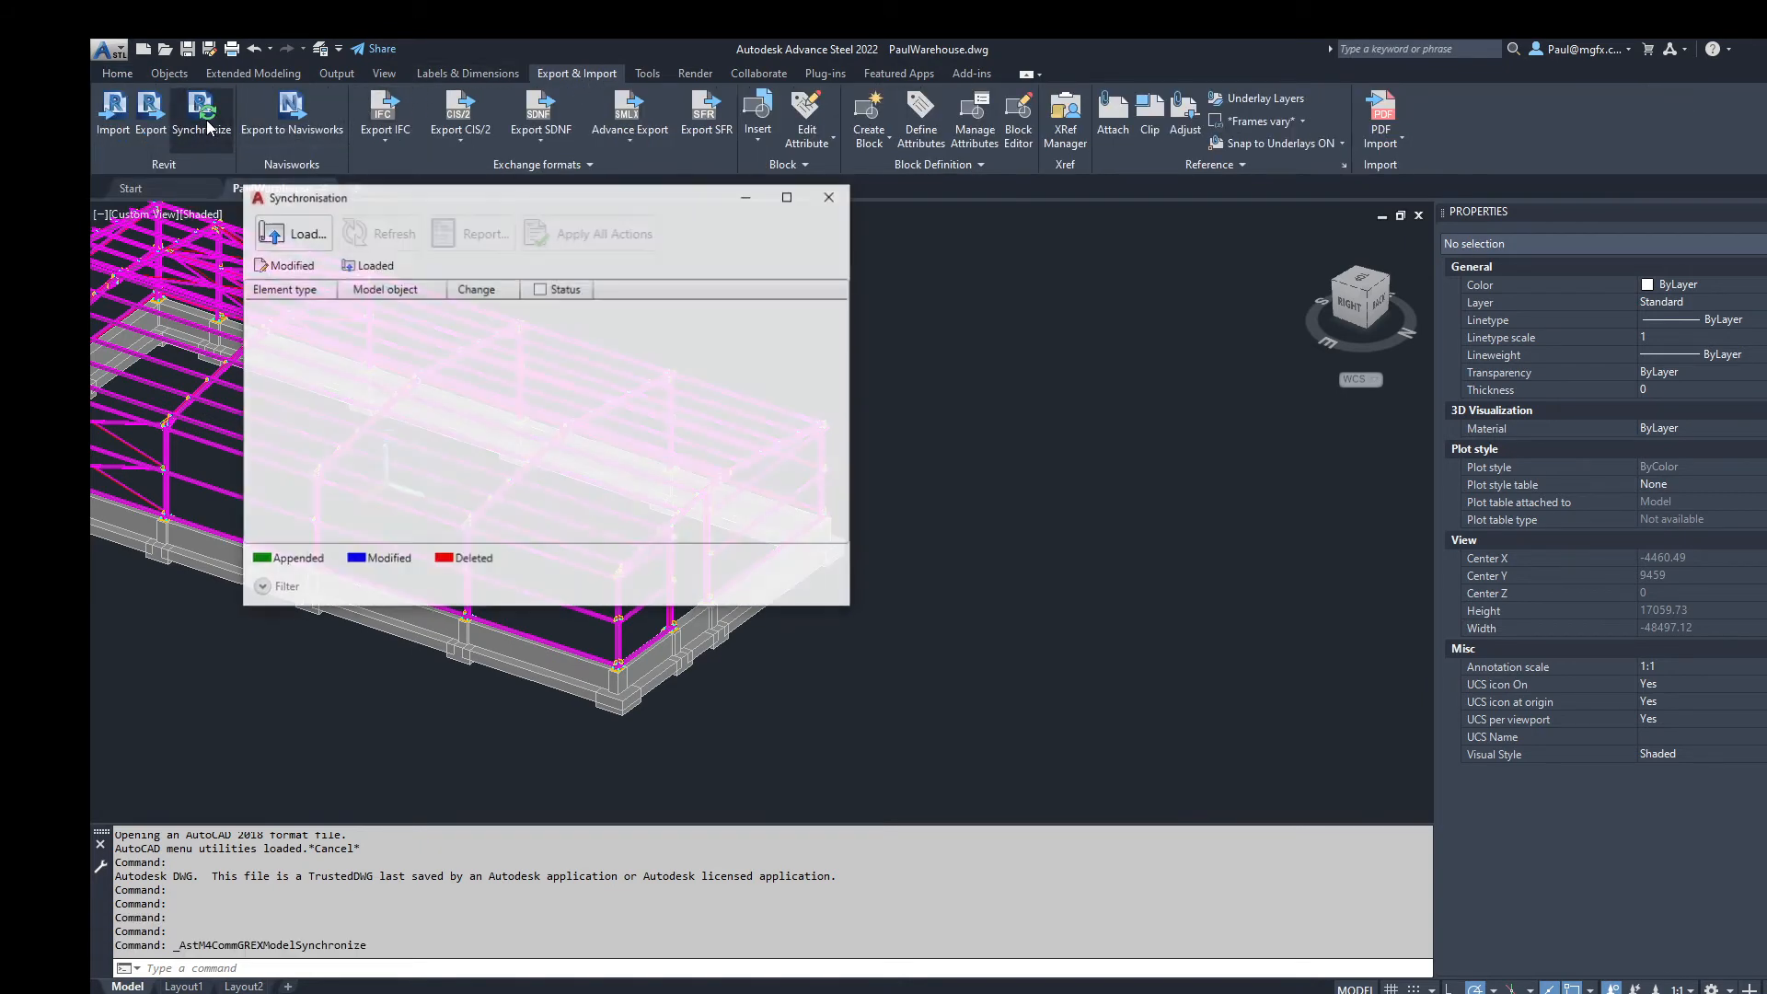
pyautogui.click(297, 236)
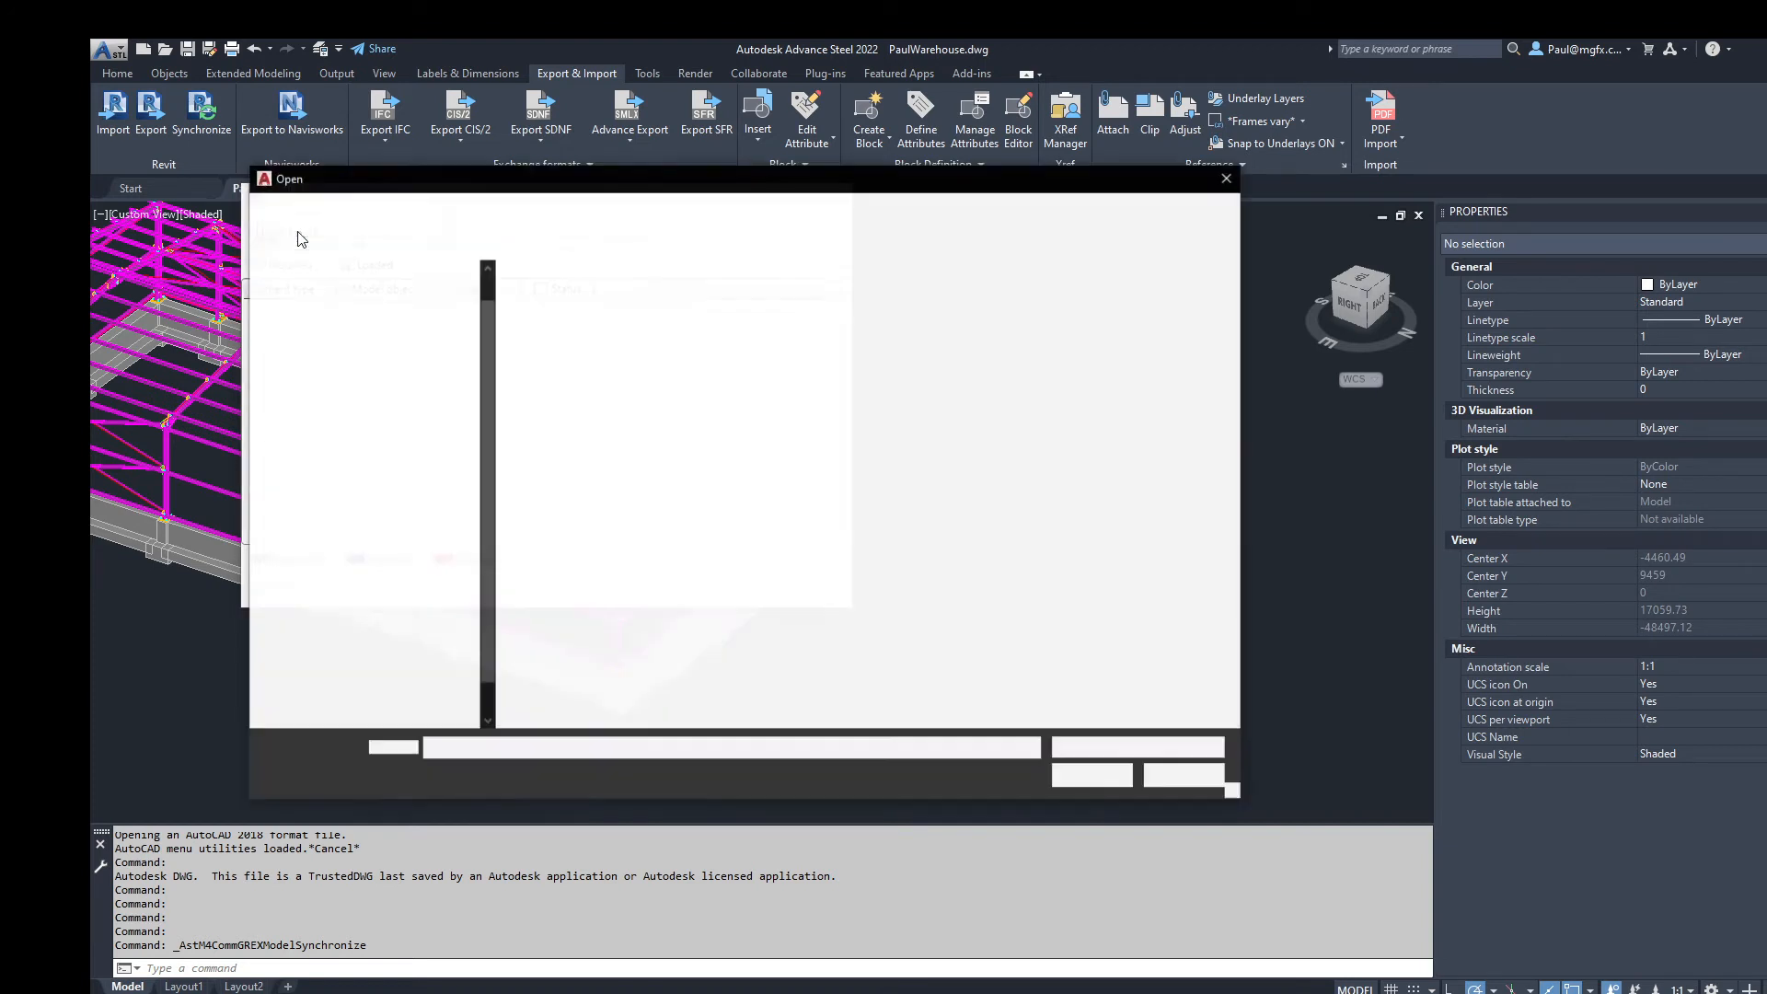
pyautogui.click(558, 354)
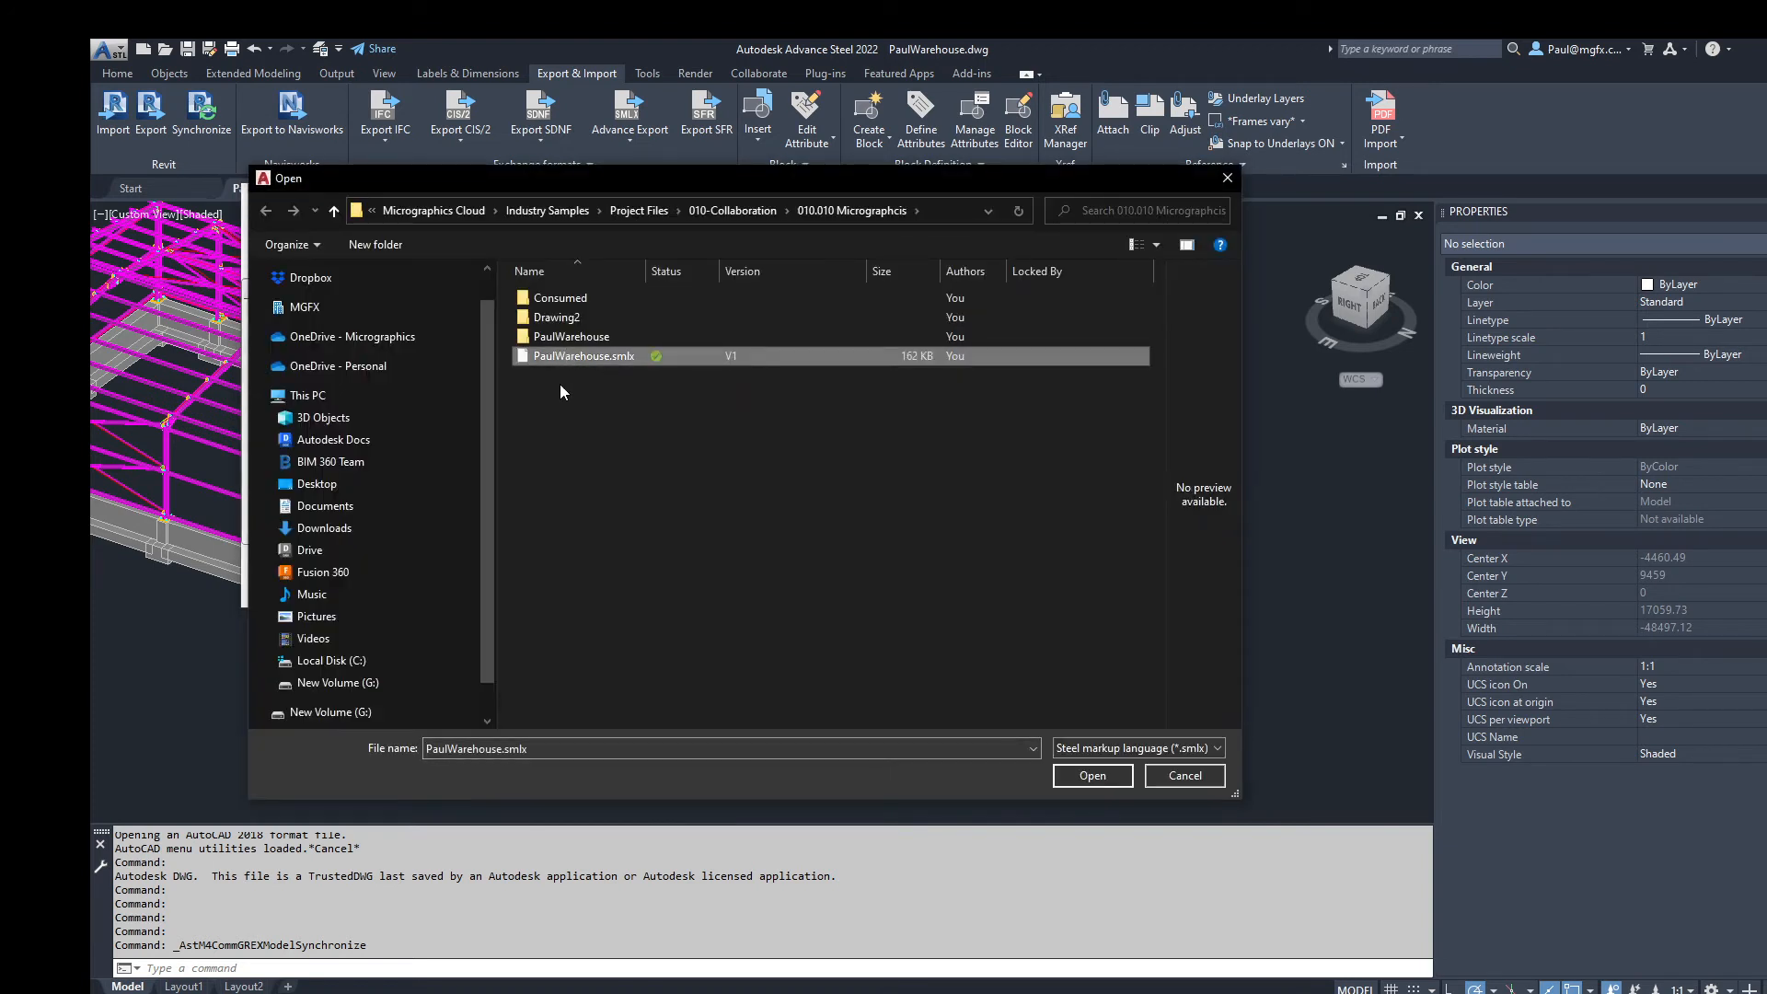
pyautogui.click(1089, 776)
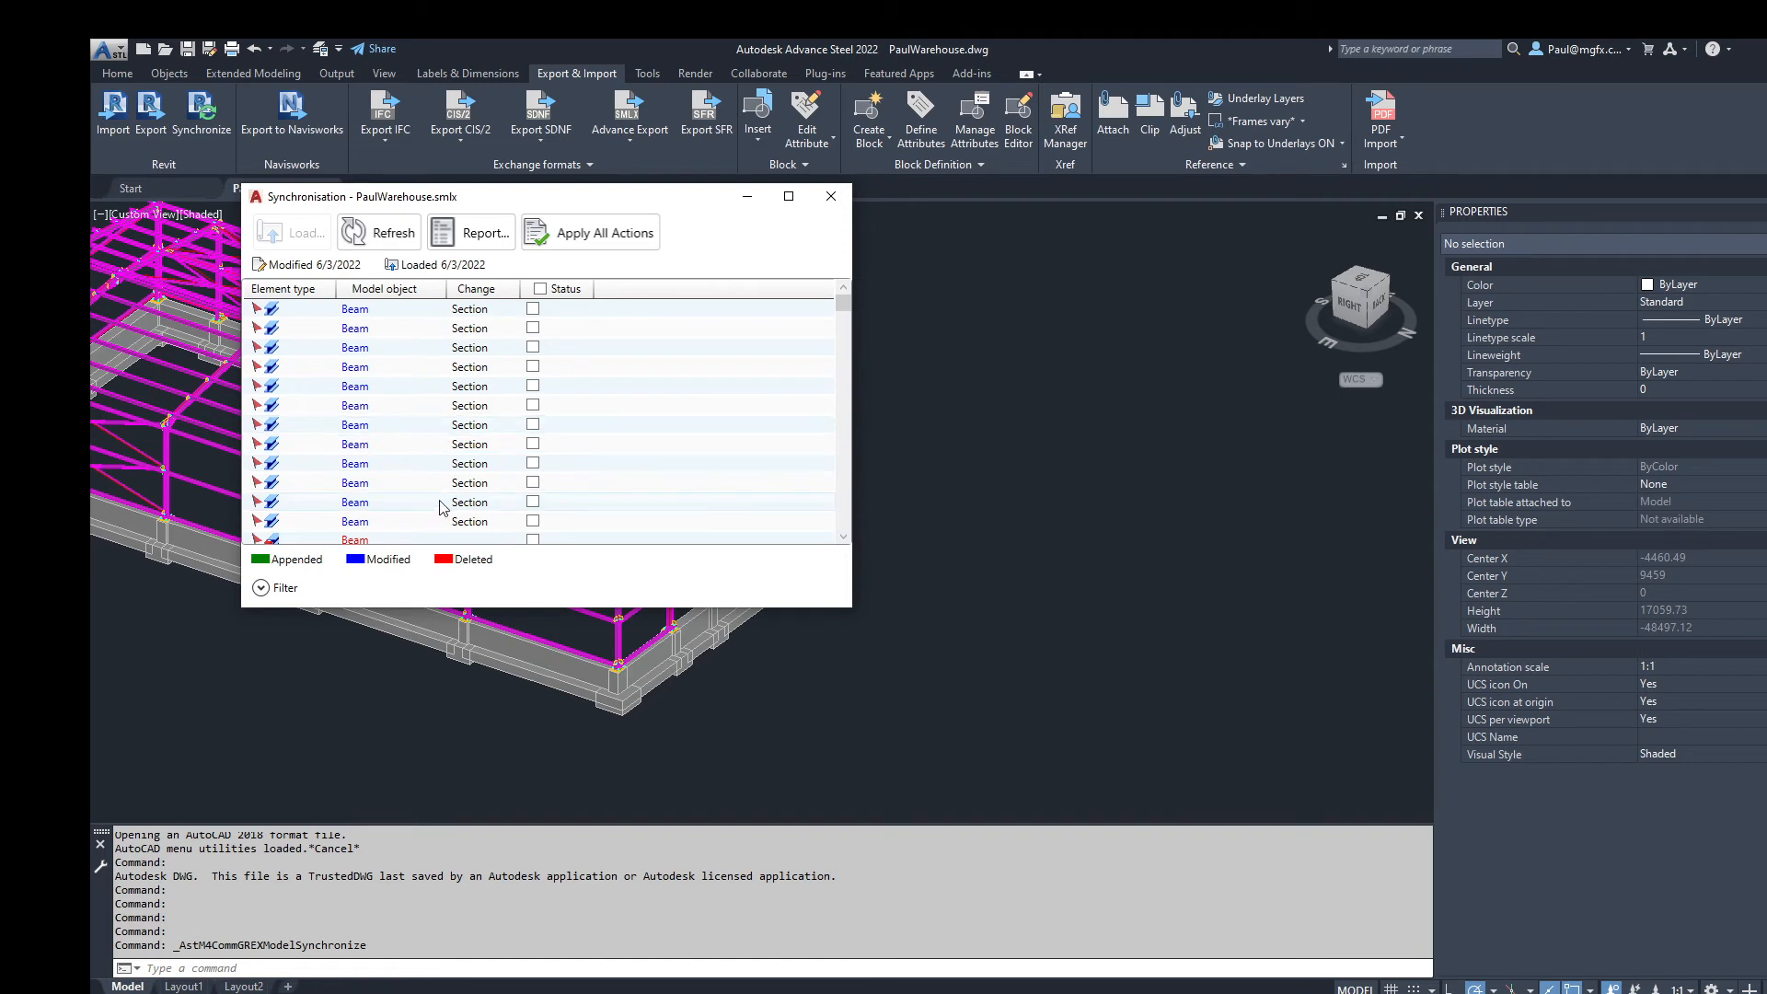
# Step: Review the beam and connection changes listed in the Synchronisation dialog, and close it
pyautogui.scroll(-5, 434, 465)
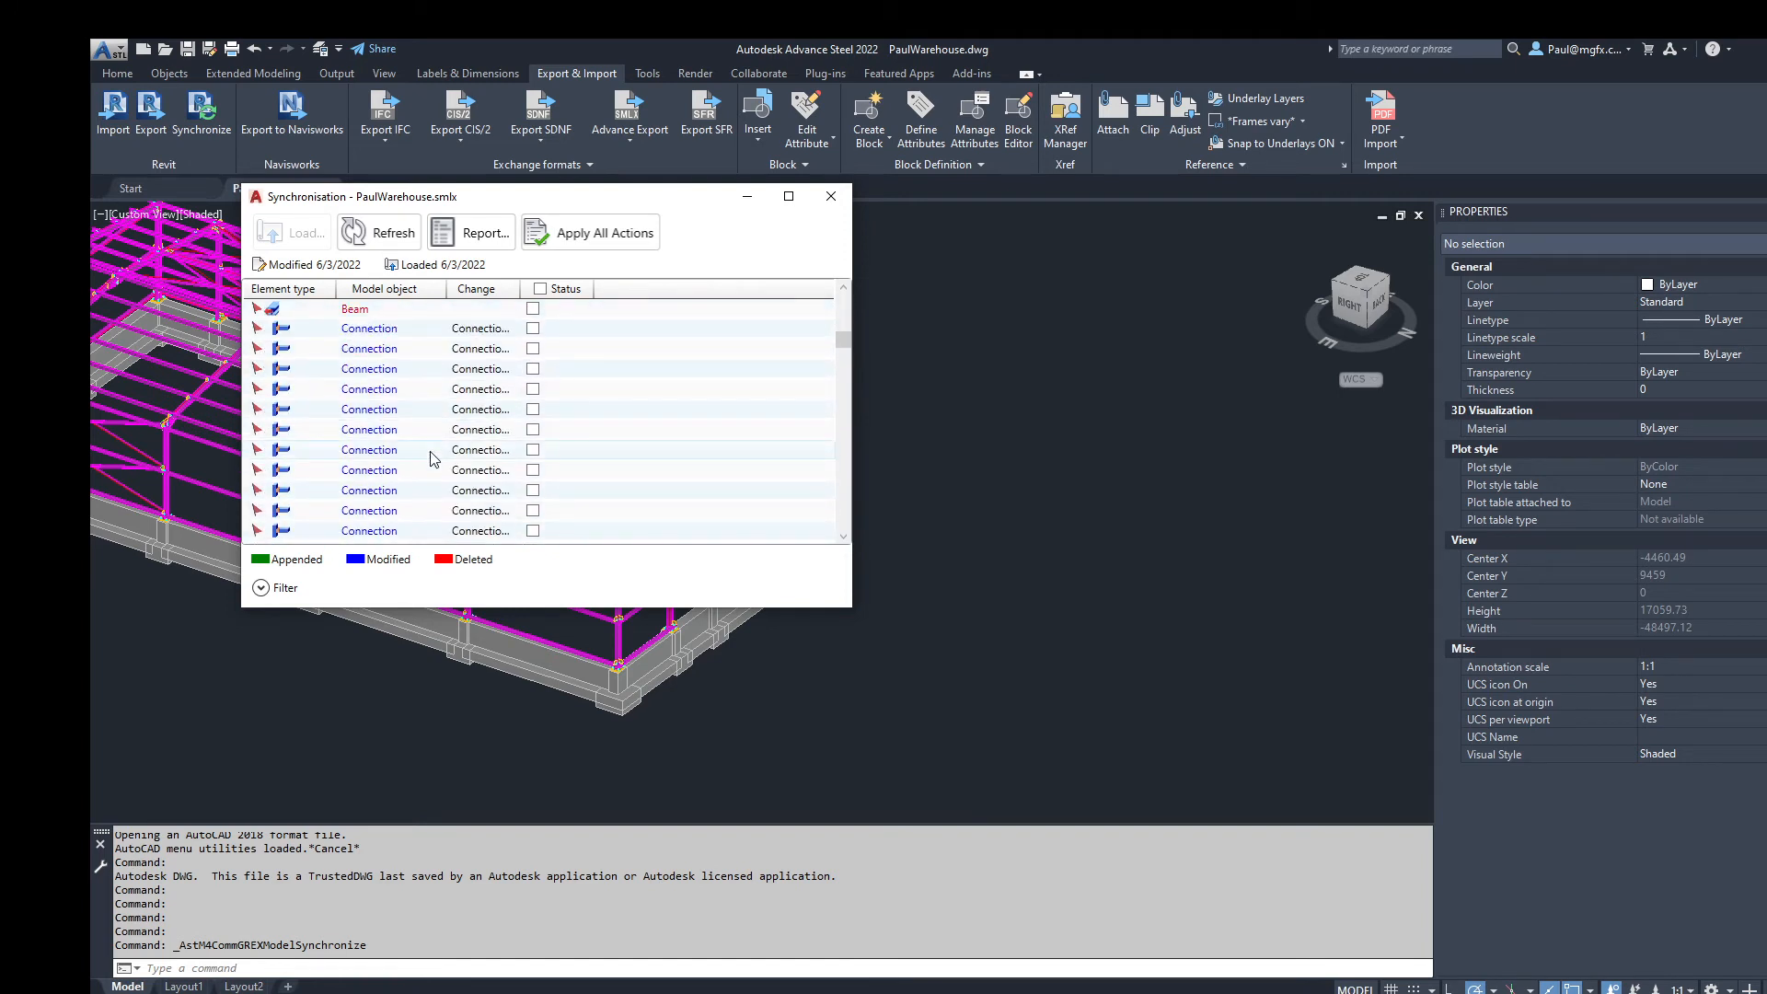
pyautogui.scroll(-5, 434, 457)
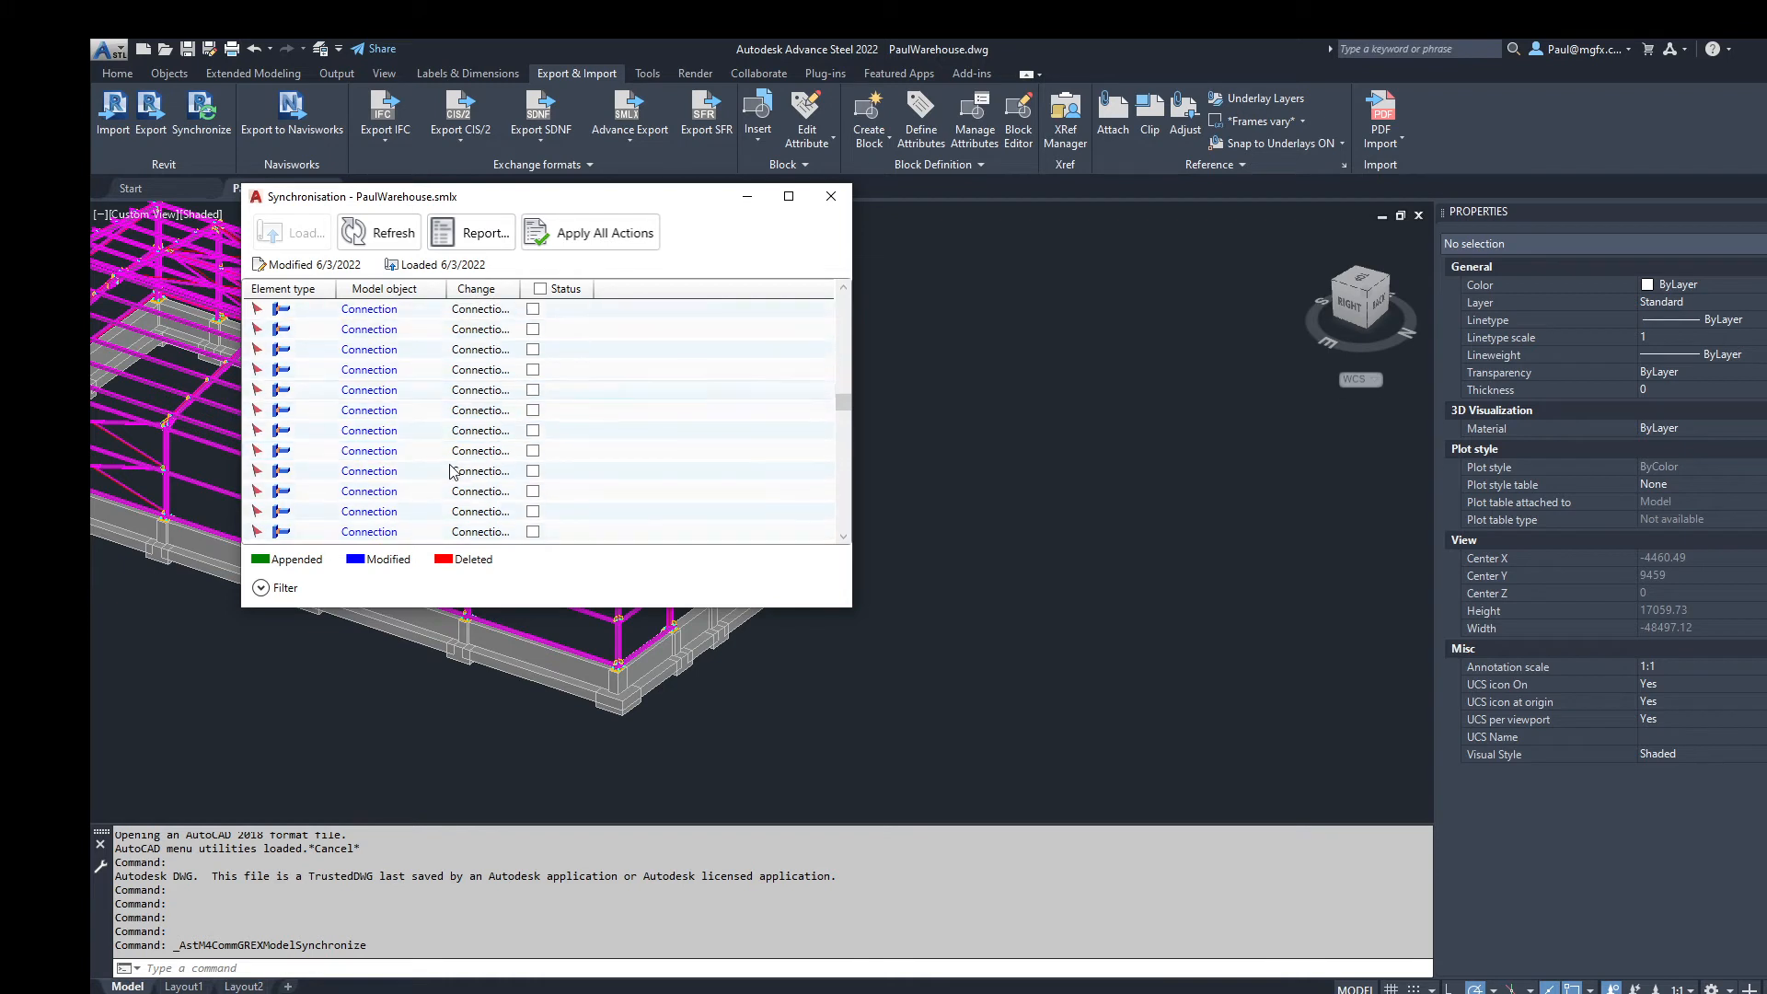
pyautogui.scroll(-3, 467, 474)
pyautogui.click(540, 289)
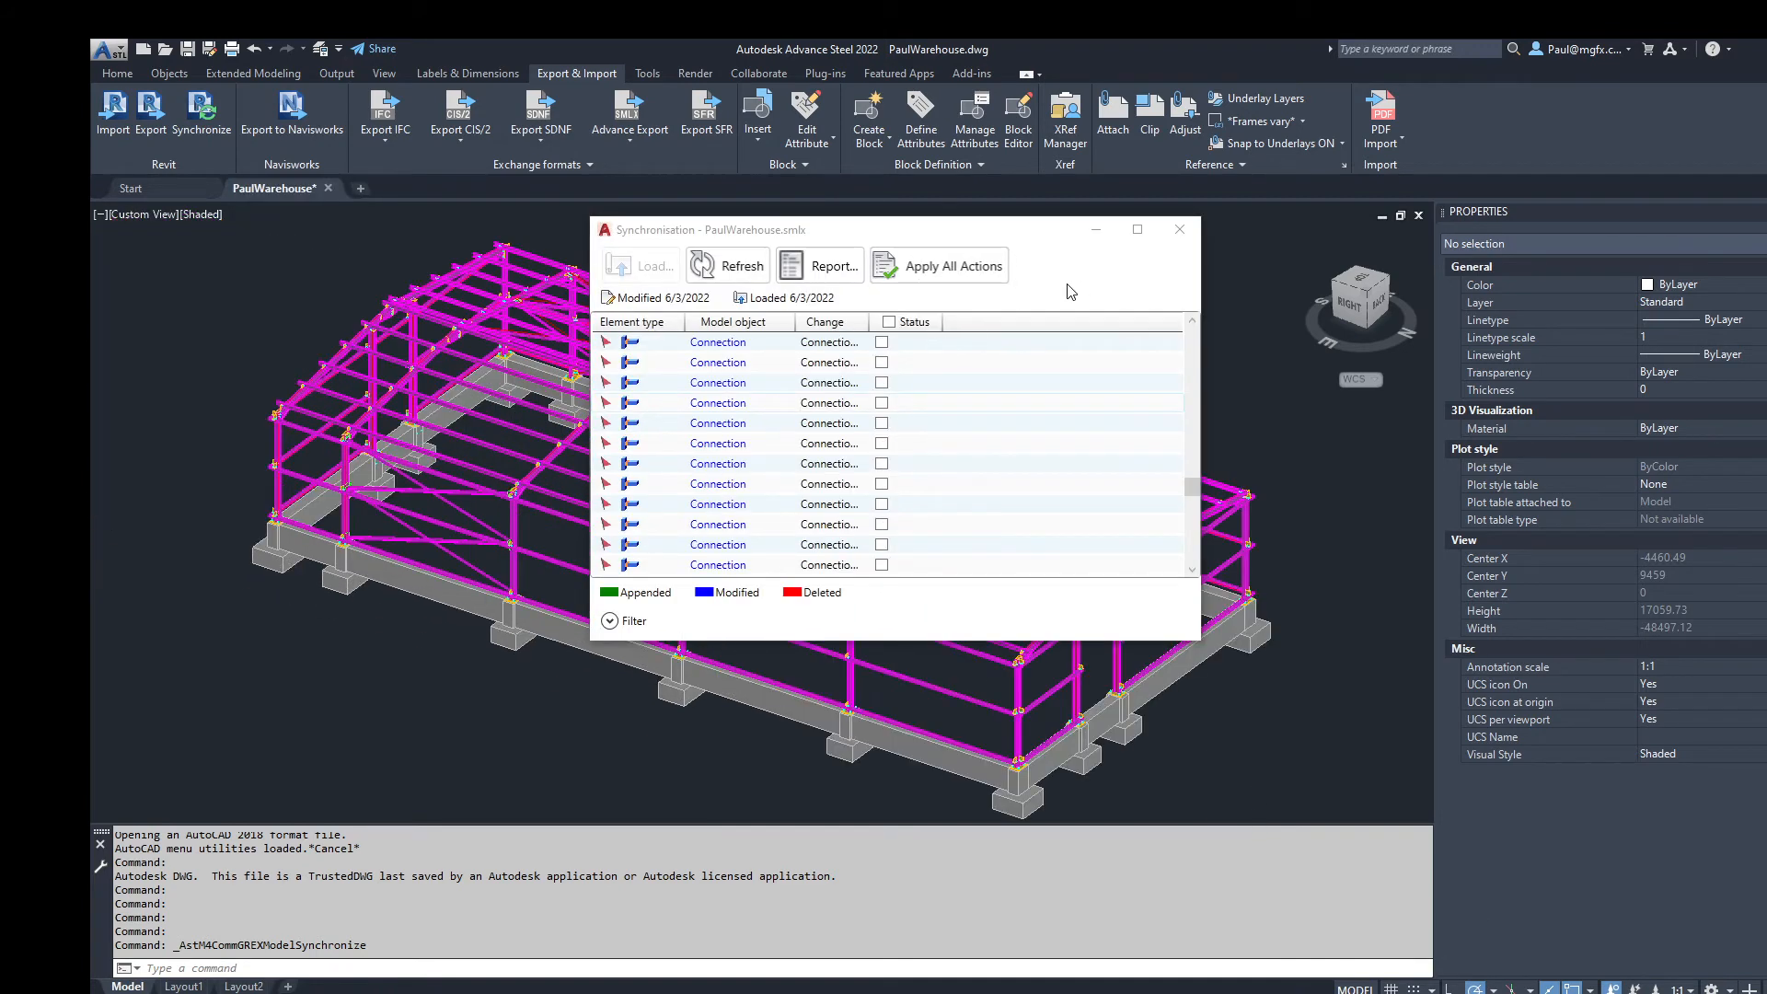
pyautogui.click(1179, 231)
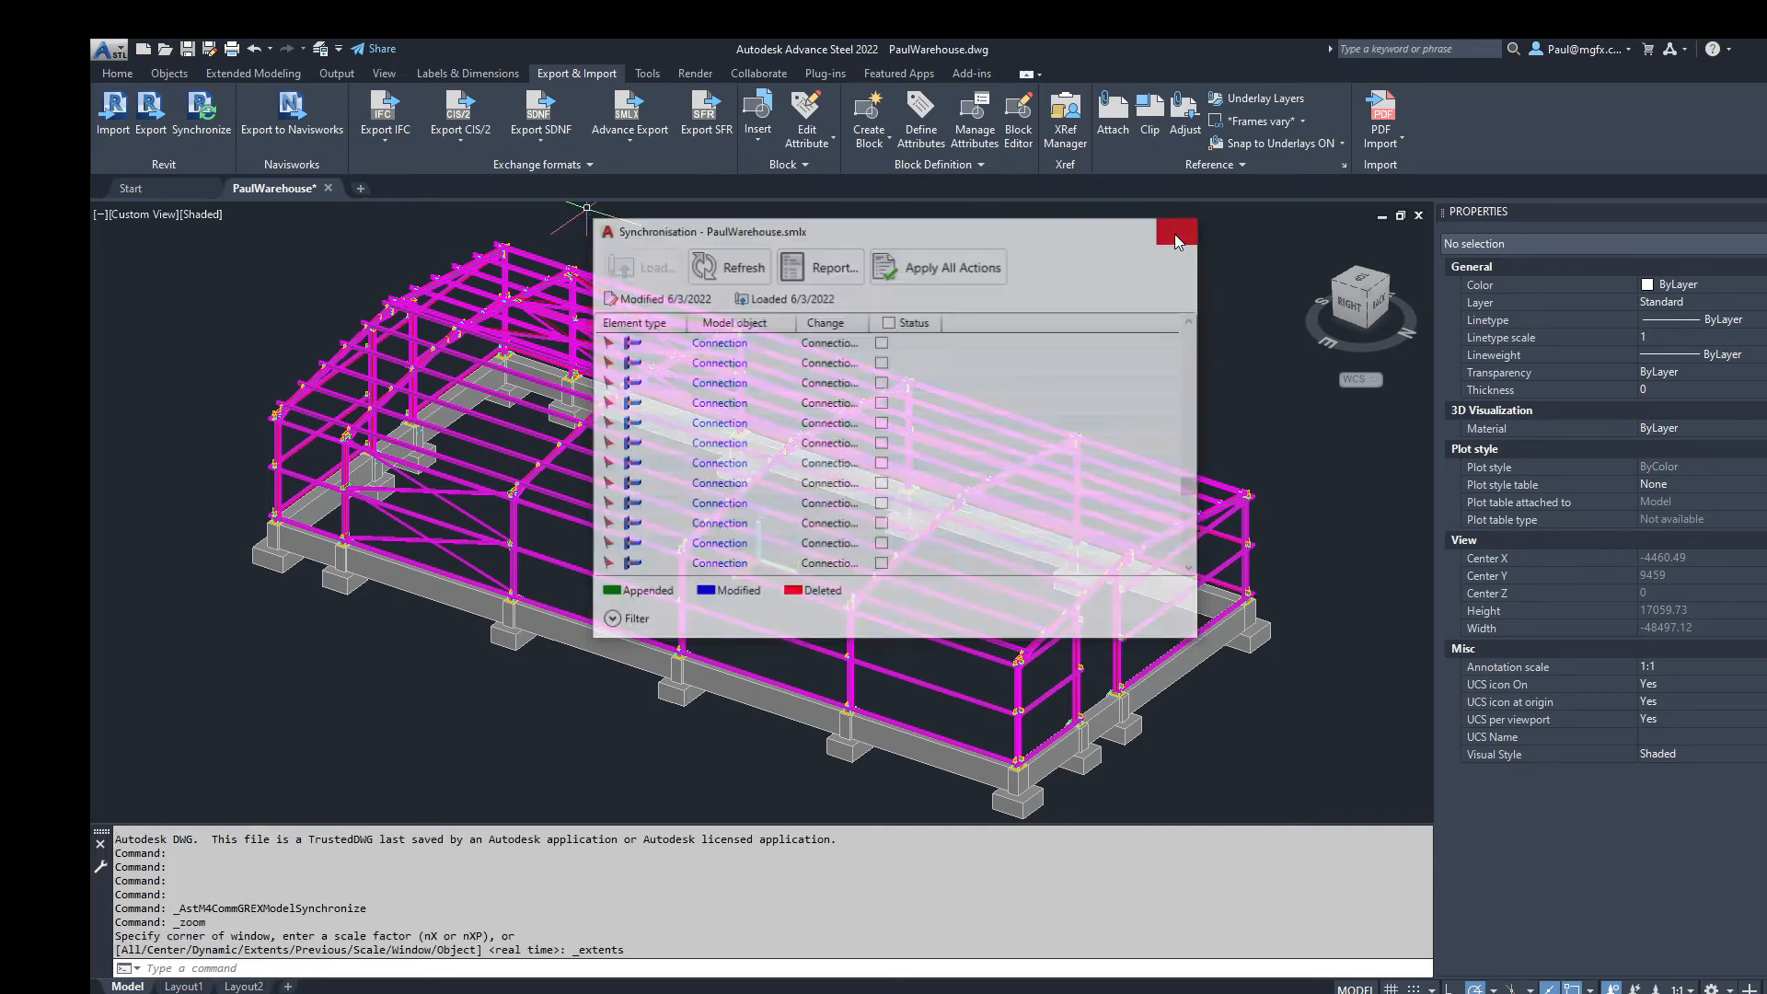
# Step: Look over the 3D warehouse model and close the PaulWarehouse drawing without saving its changes
pyautogui.scroll(5, 948, 728)
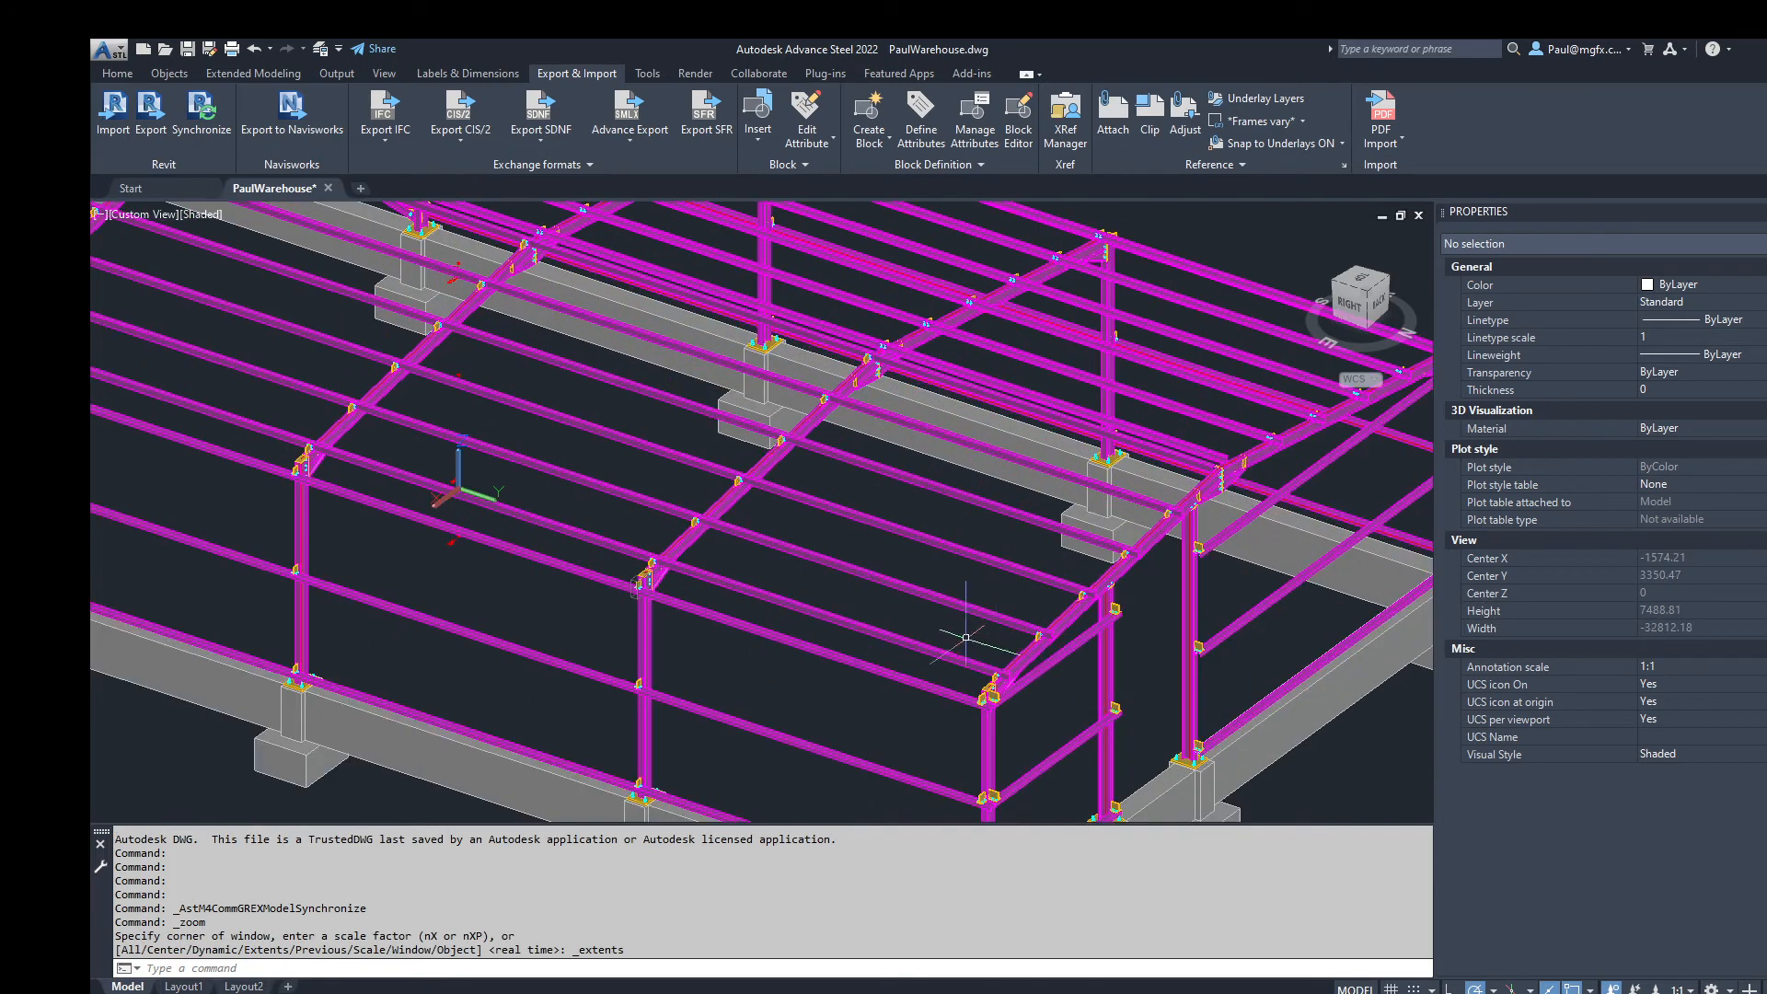
pyautogui.scroll(5, 971, 633)
pyautogui.scroll(-8, 971, 634)
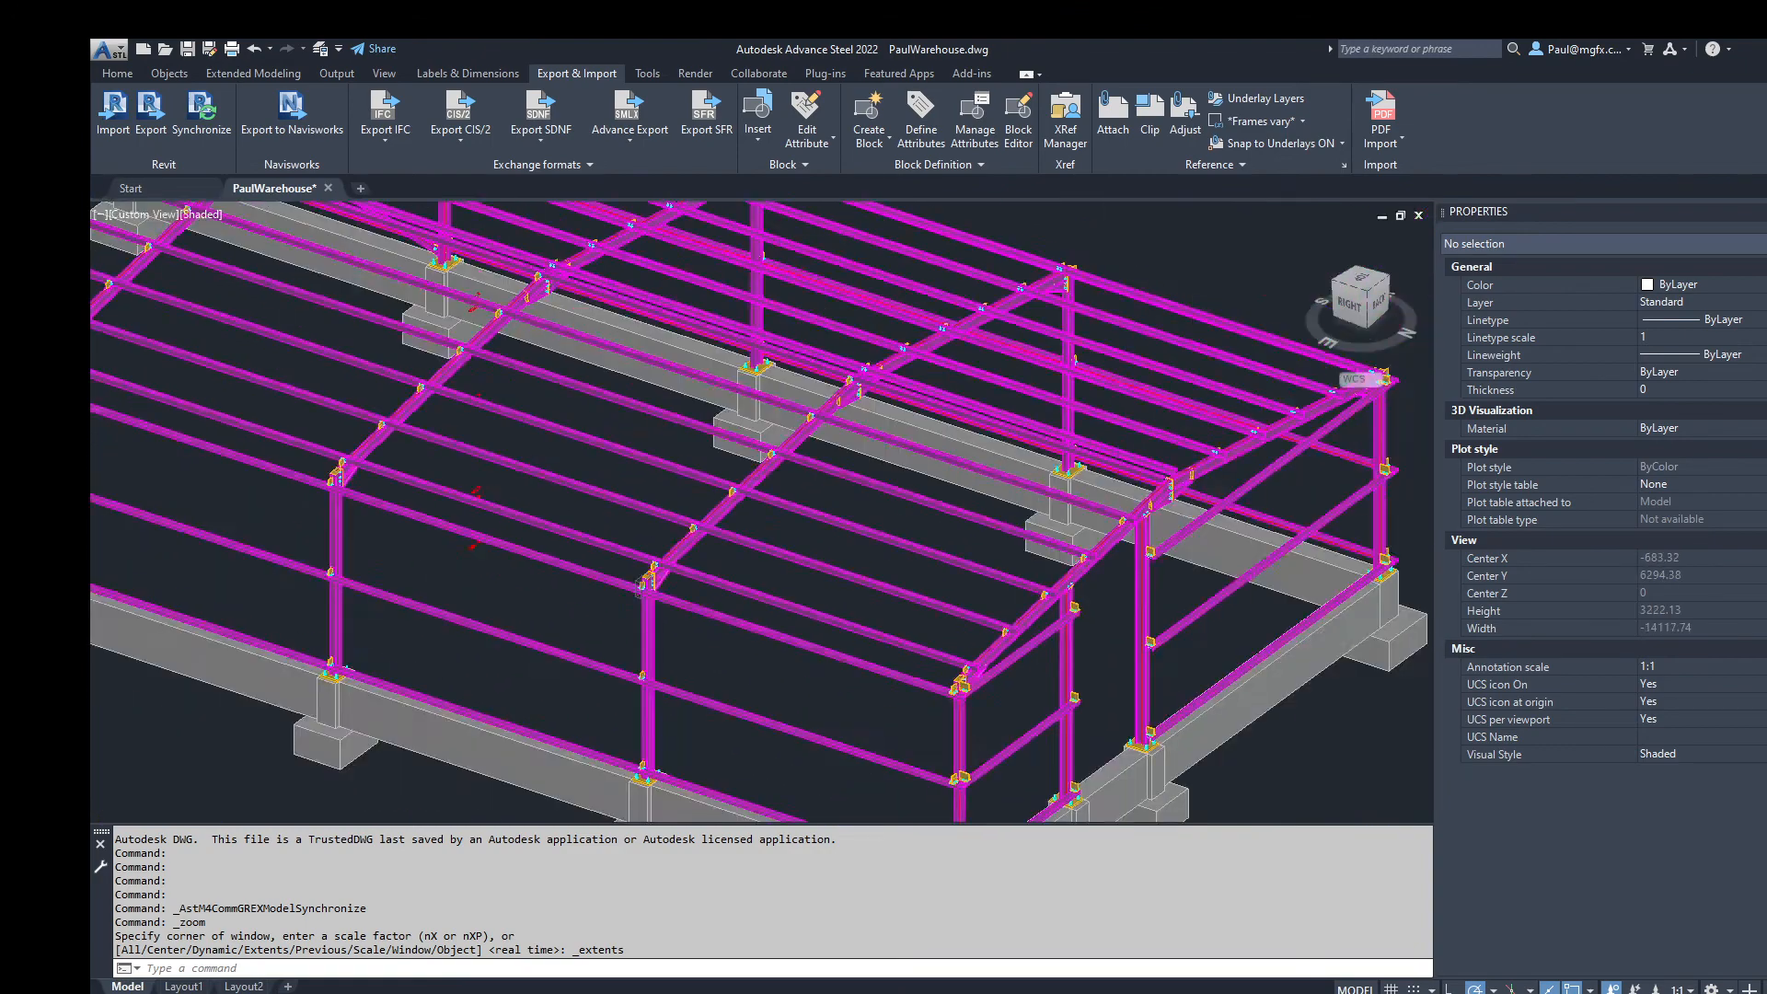
pyautogui.scroll(2, 921, 570)
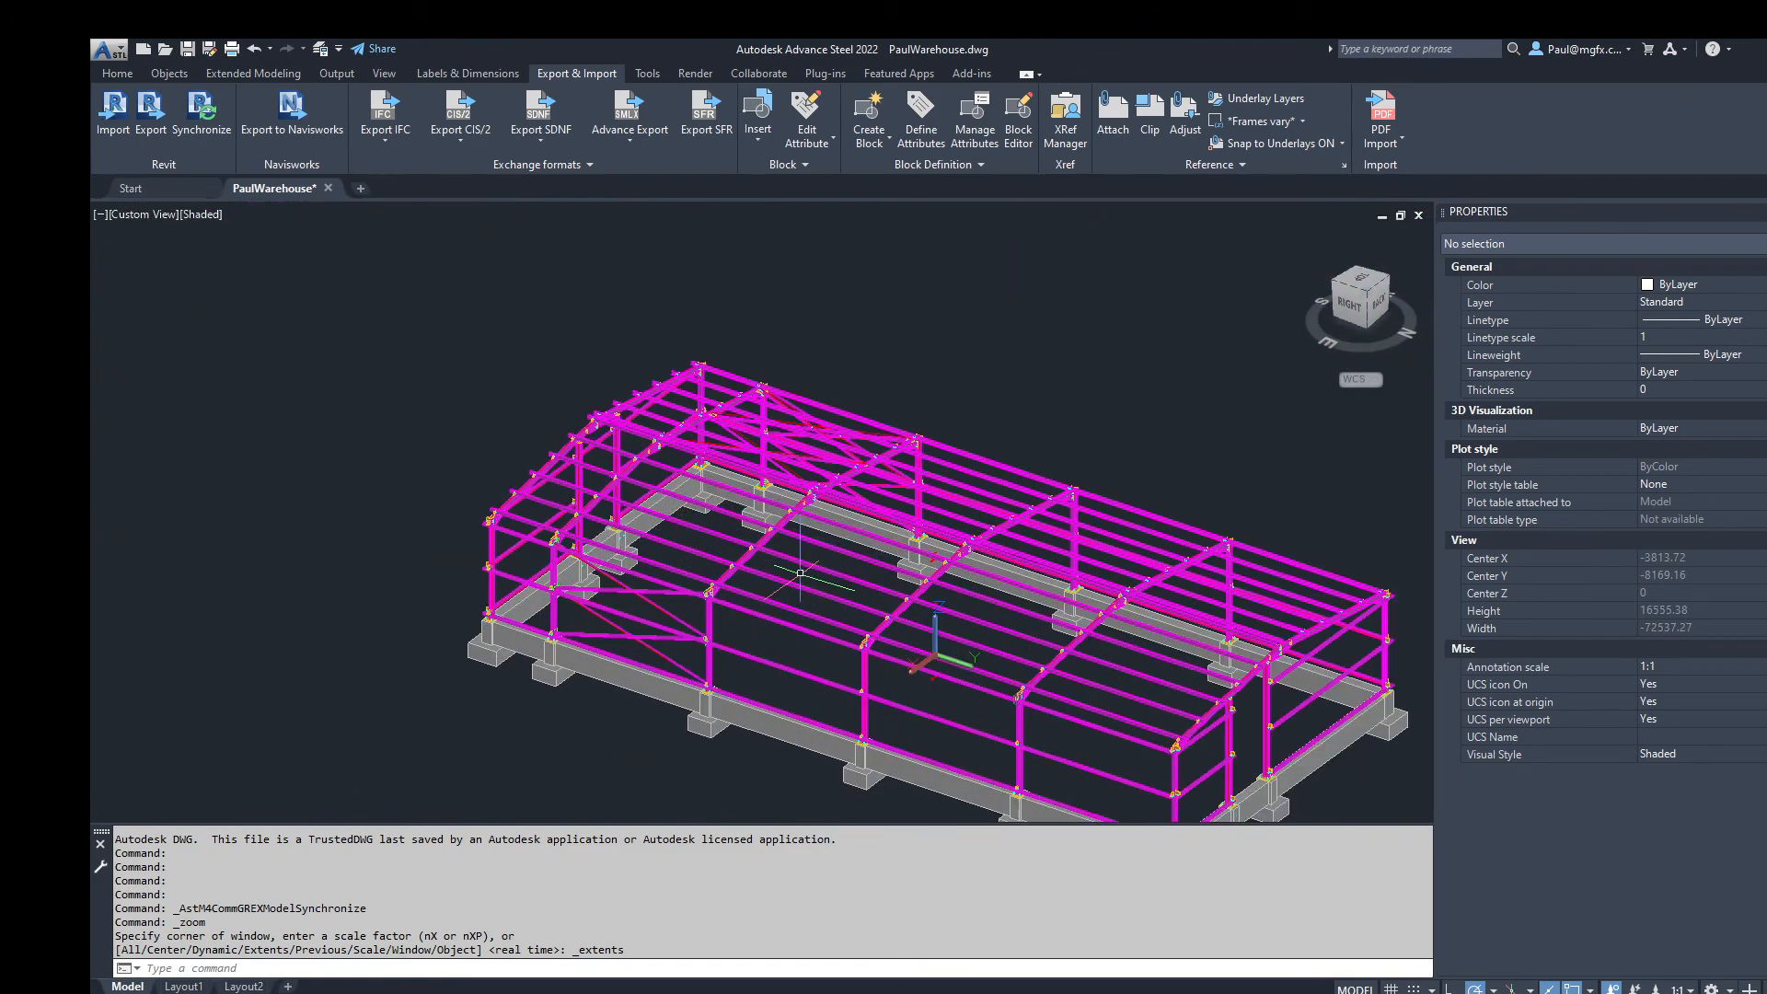
pyautogui.click(329, 189)
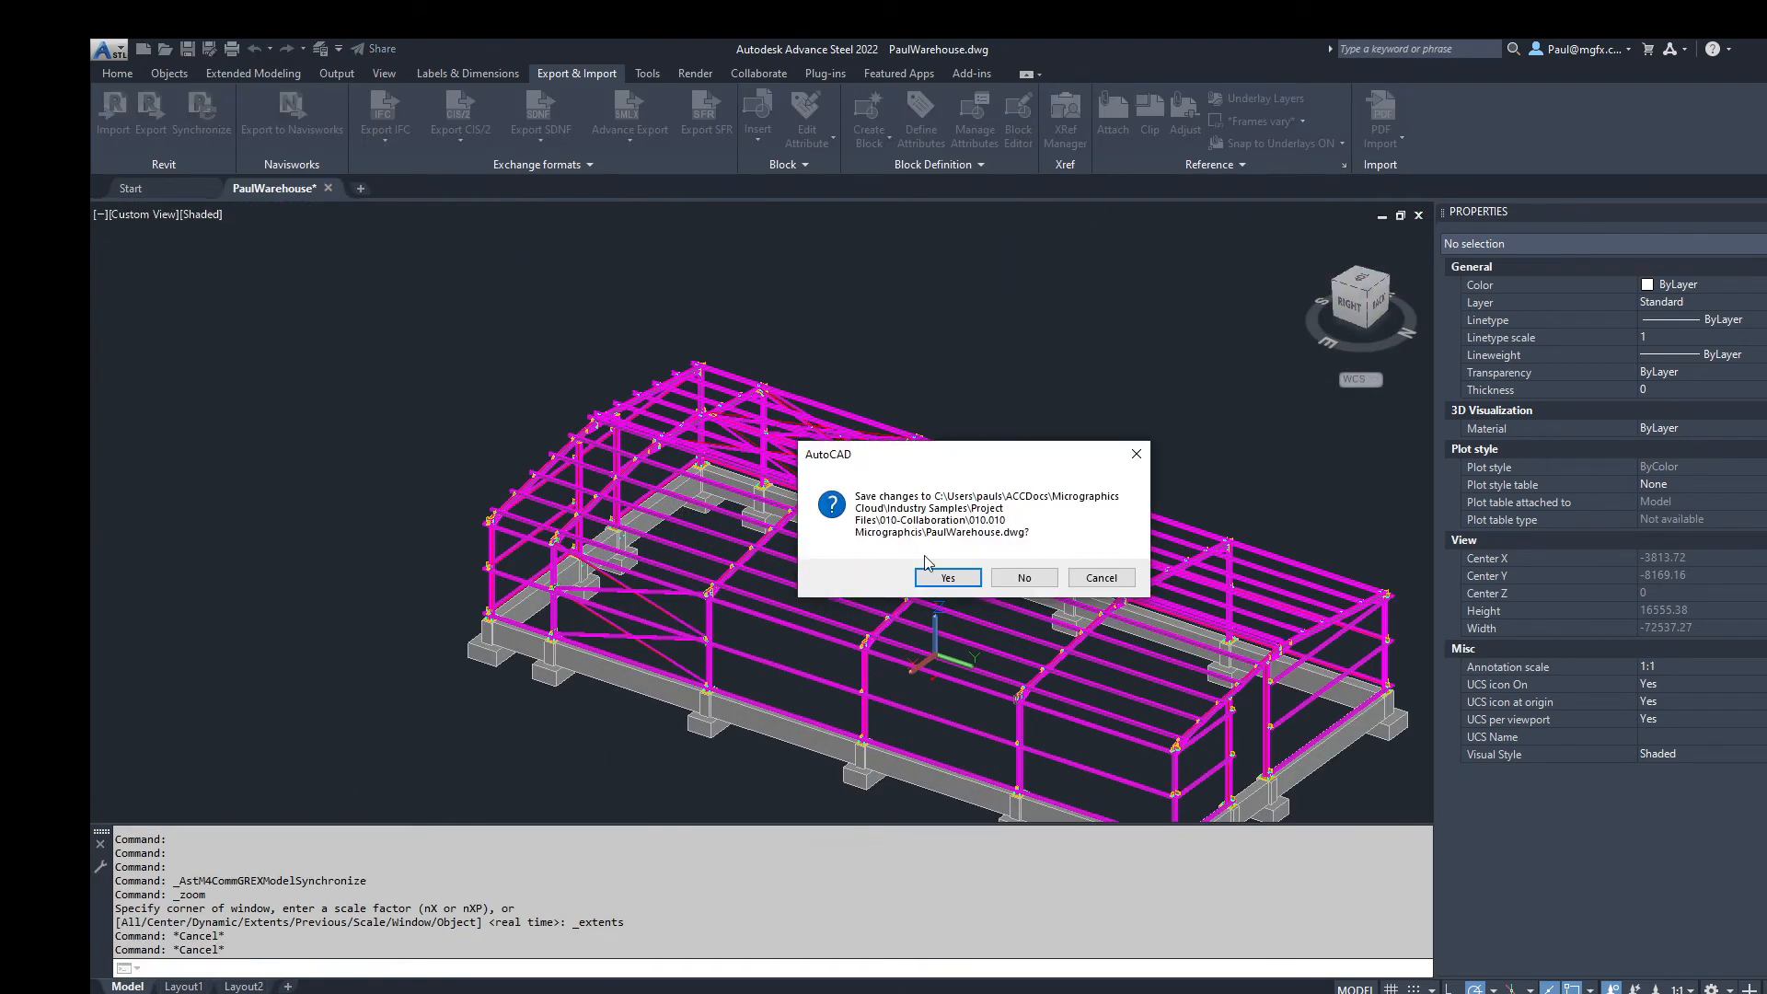
pyautogui.click(1027, 577)
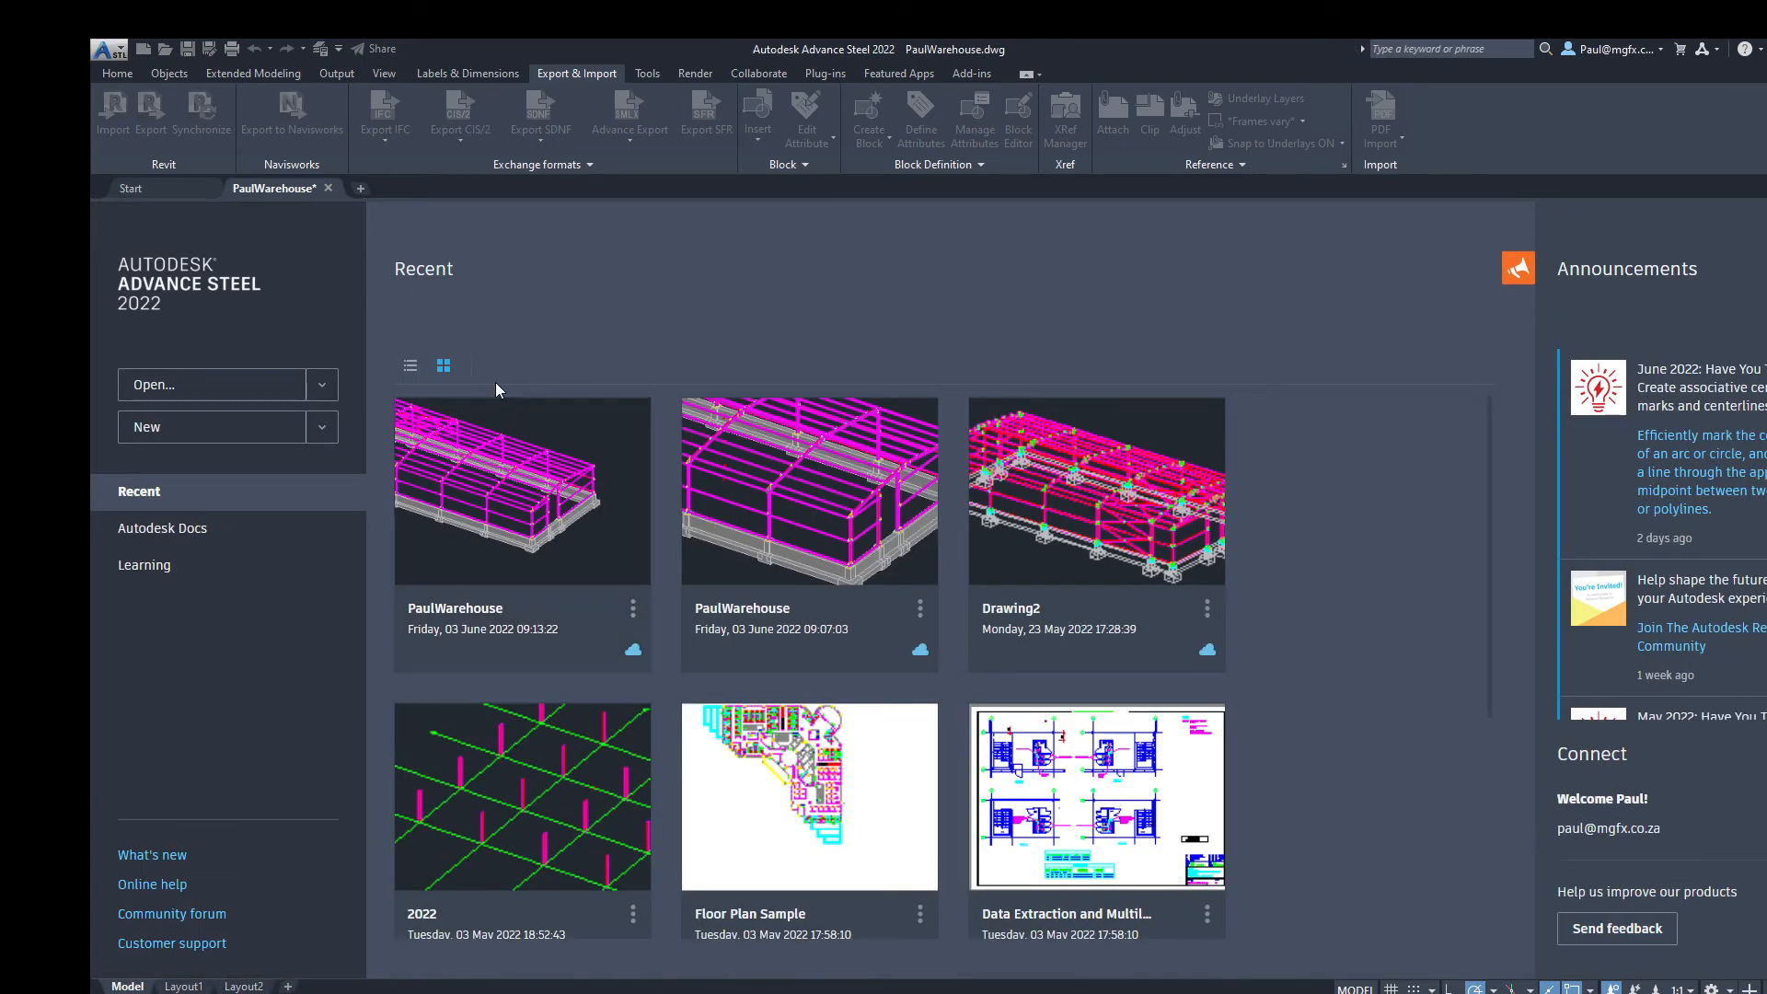
# Step: Create a new drawing from ASTemplate.dwt and import the Revit model PaulWarehouse.smlx from the 010.010 Micrographcis folder
pyautogui.click(322, 430)
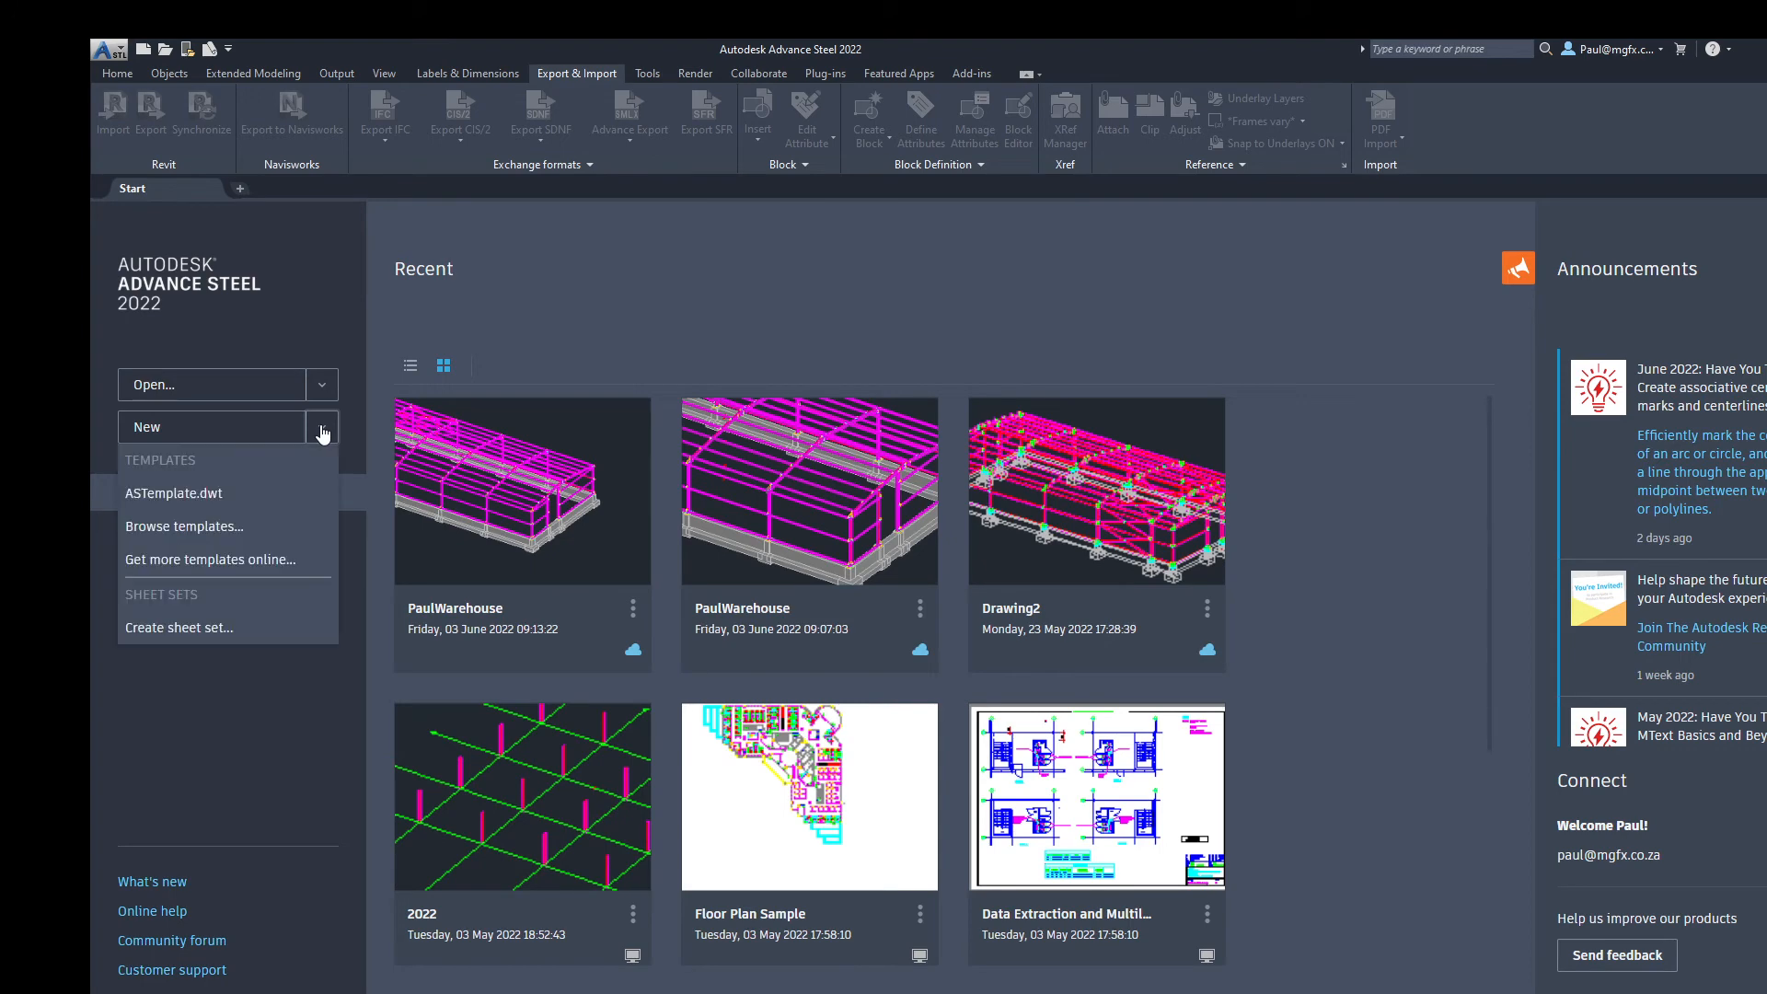
pyautogui.click(179, 495)
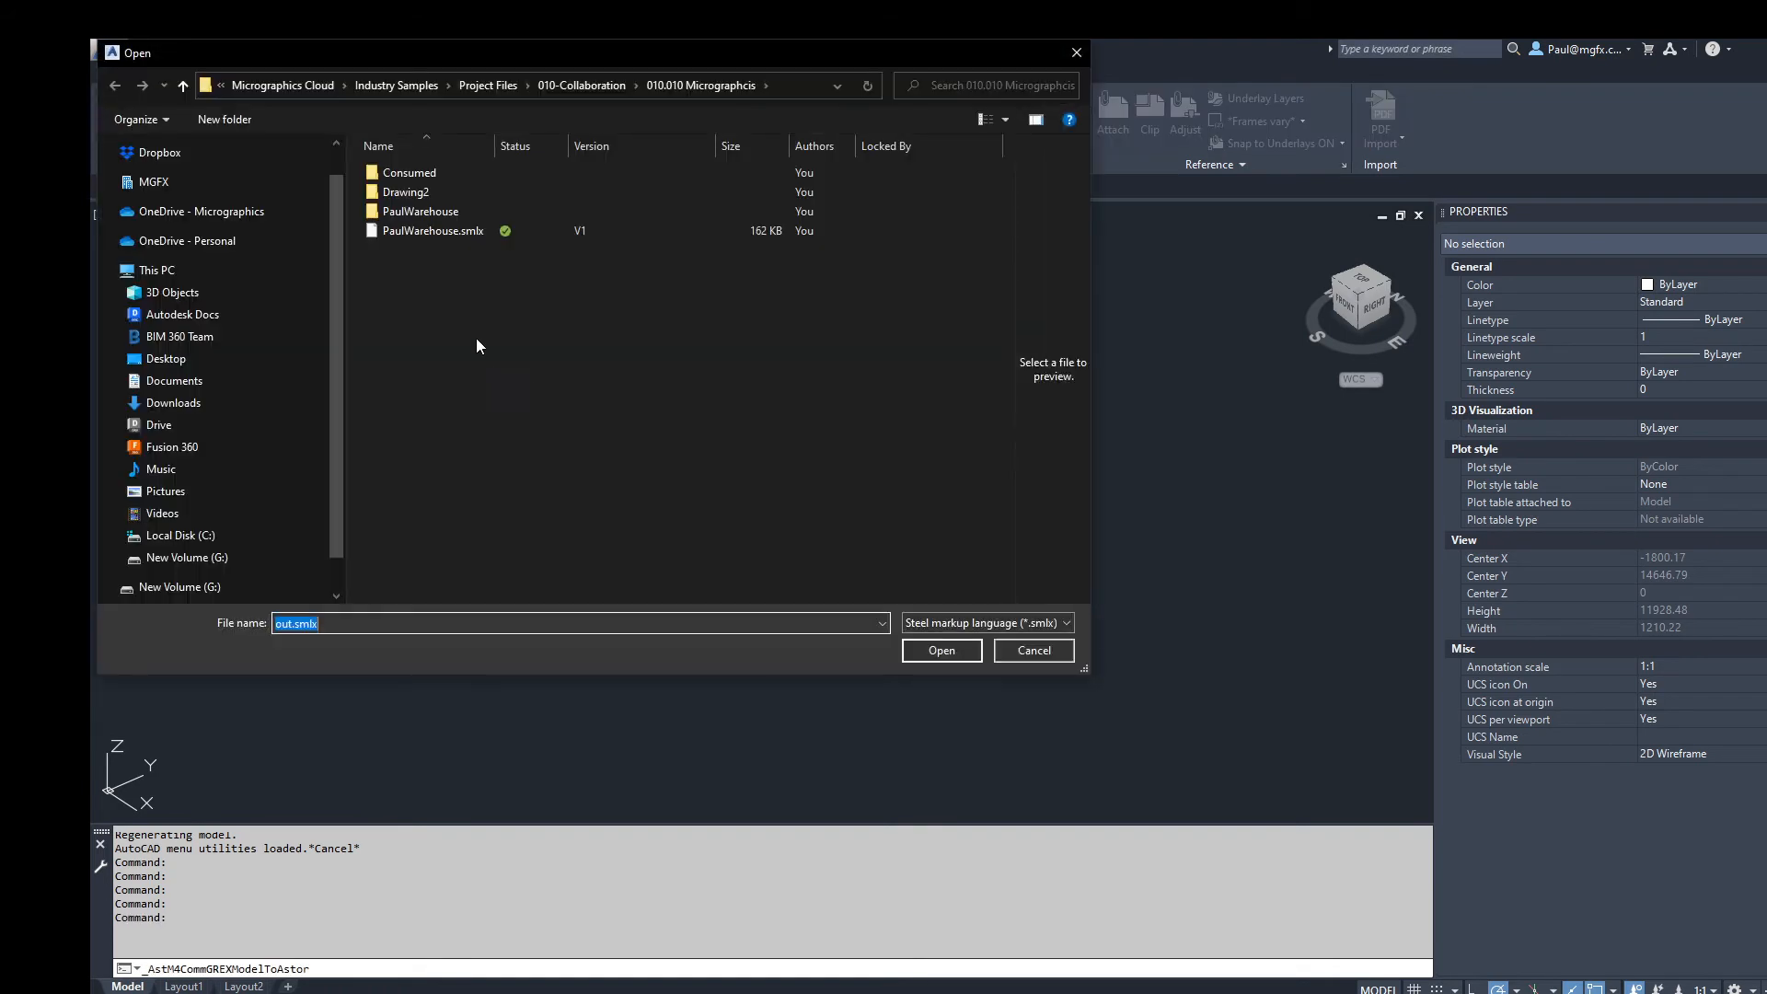
pyautogui.click(418, 230)
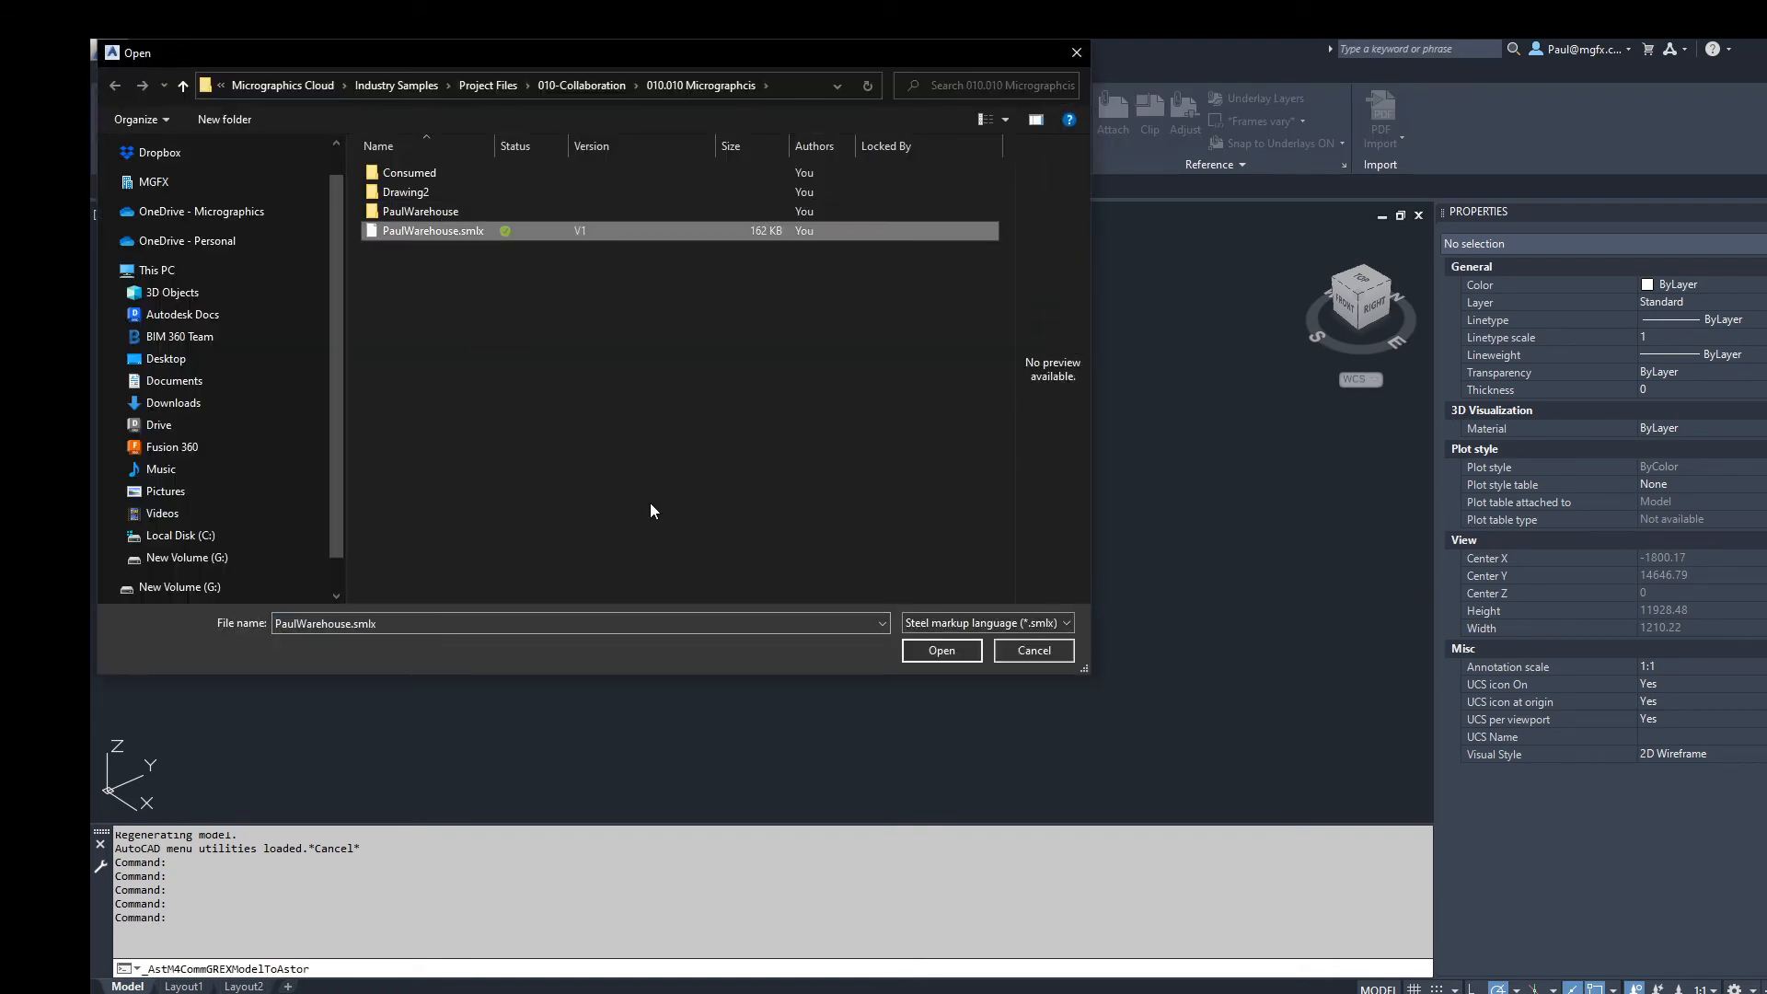
pyautogui.click(965, 652)
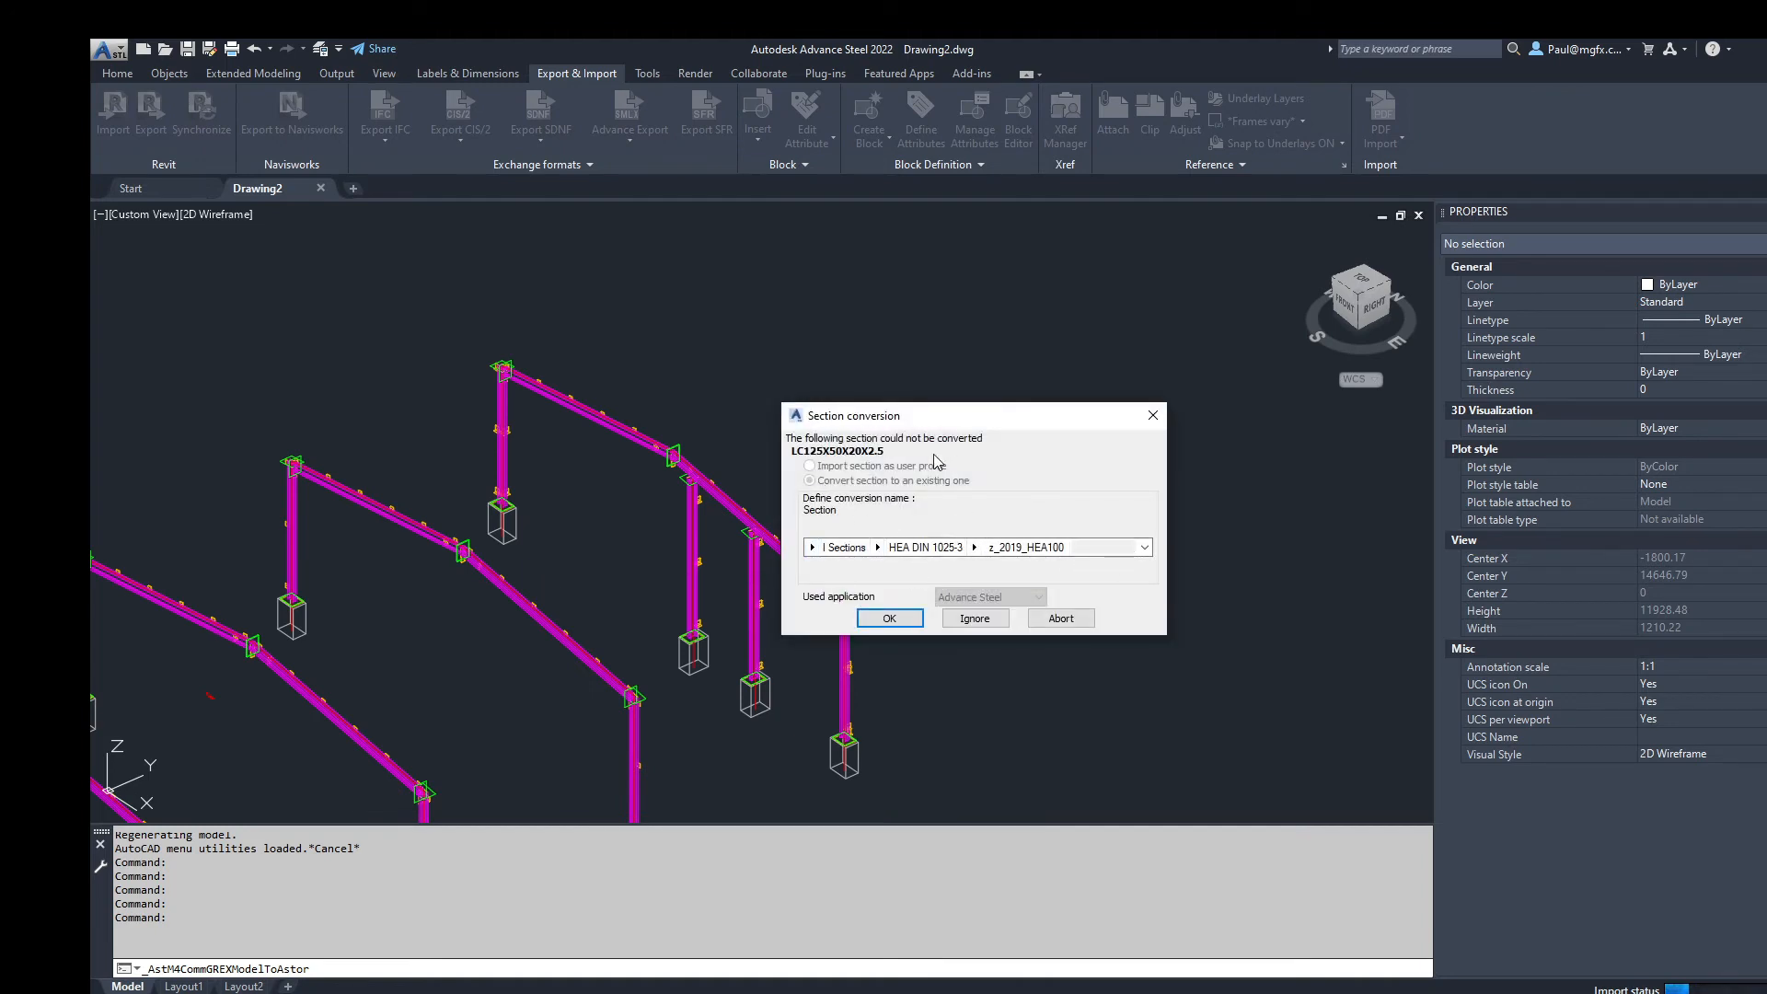
# Step: Set the replacement section type for the unconverted LC125X50X20X2.5 profile to Channels
pyautogui.moveTo(899, 421); pyautogui.dragTo(881, 329)
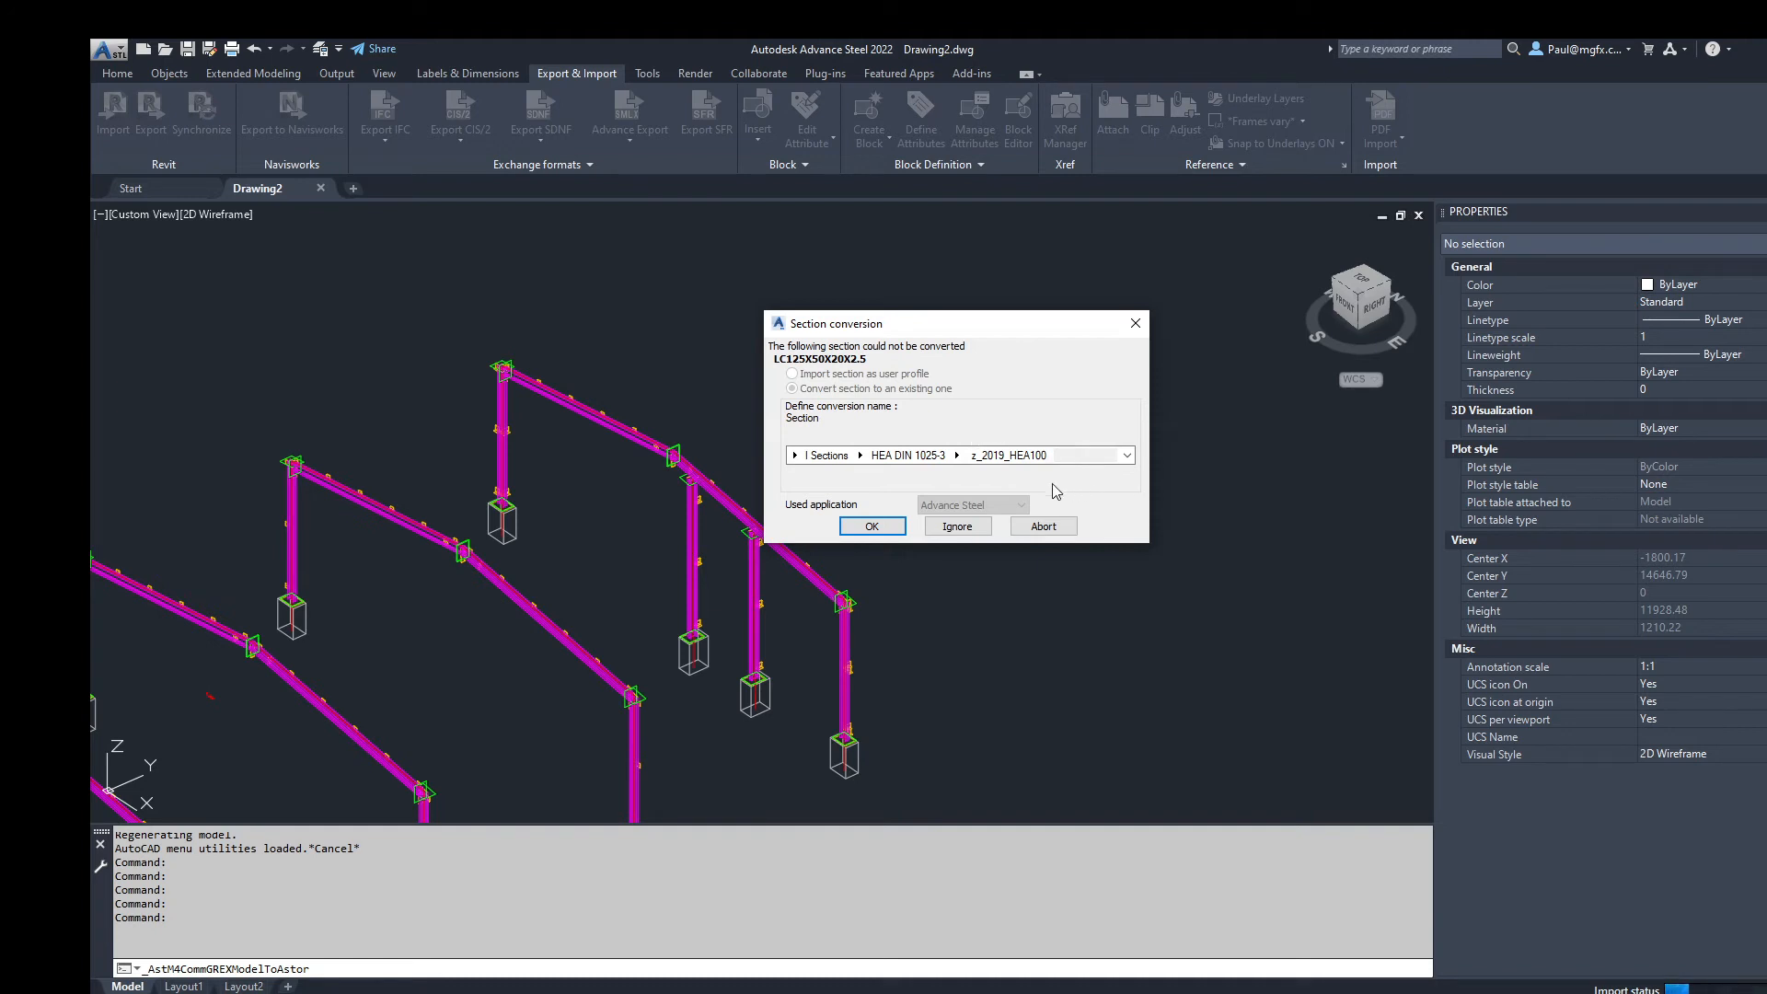
pyautogui.click(795, 457)
pyautogui.scroll(-2, 857, 718)
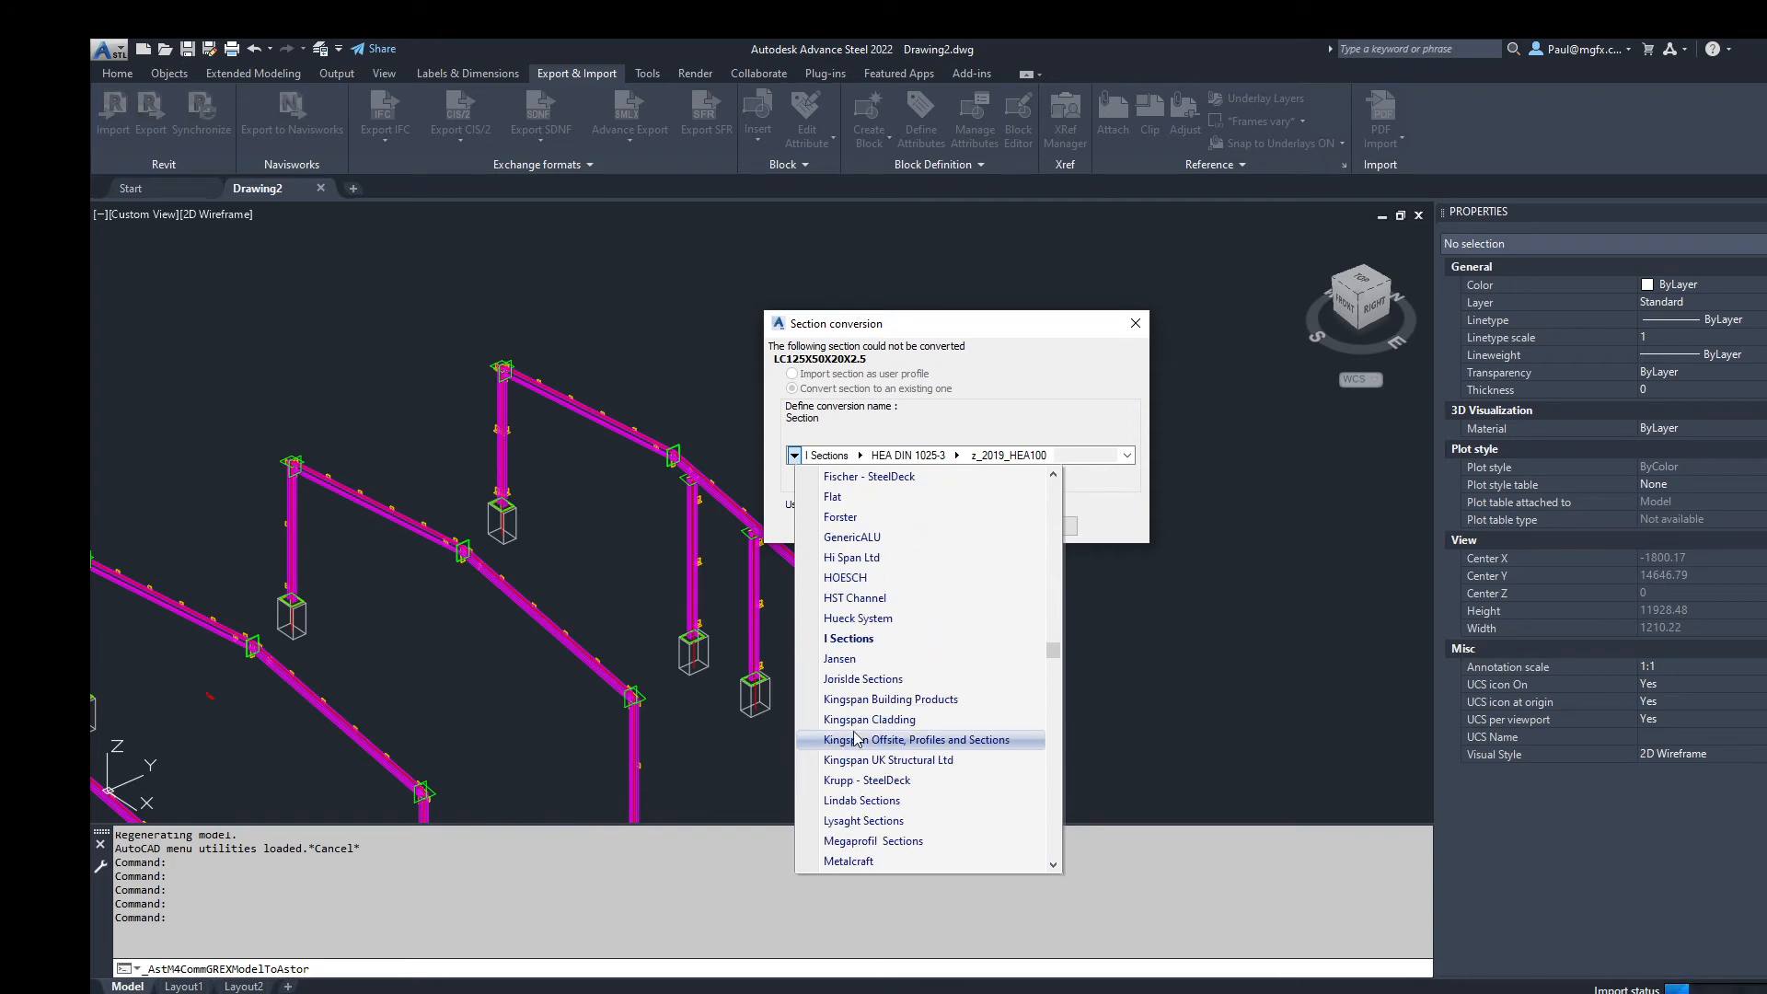
pyautogui.scroll(2, 879, 600)
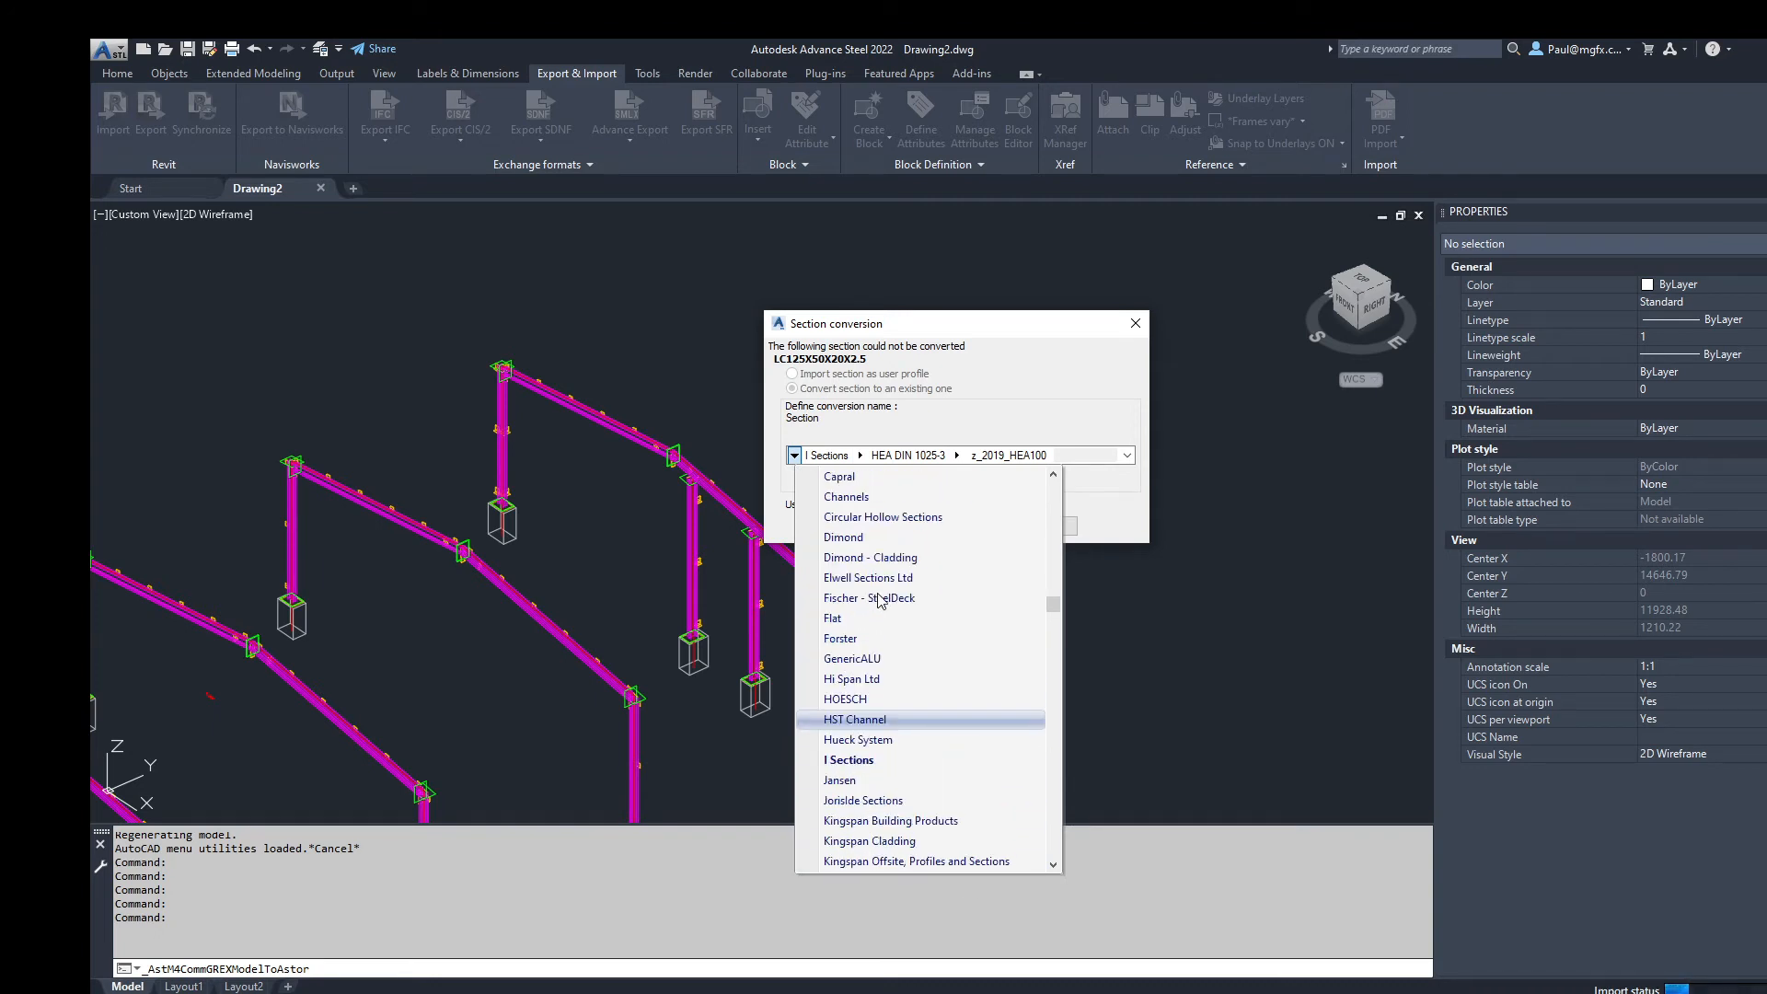
pyautogui.click(849, 761)
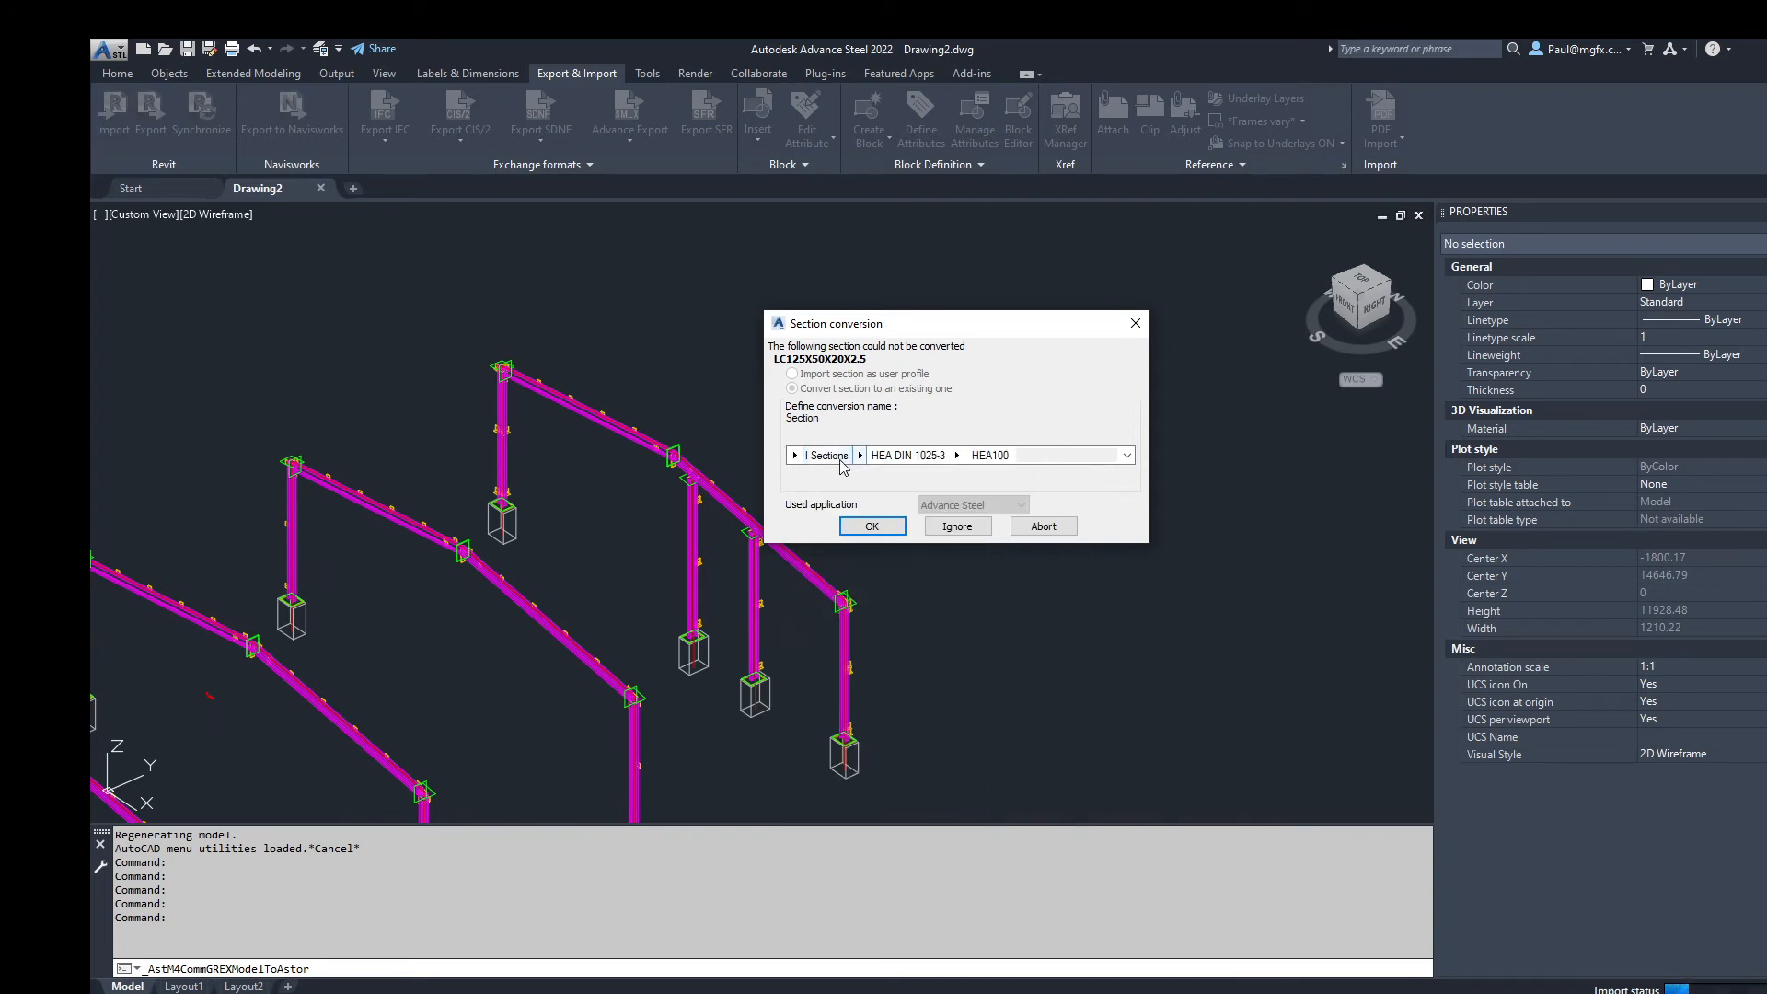
pyautogui.click(796, 457)
pyautogui.click(878, 597)
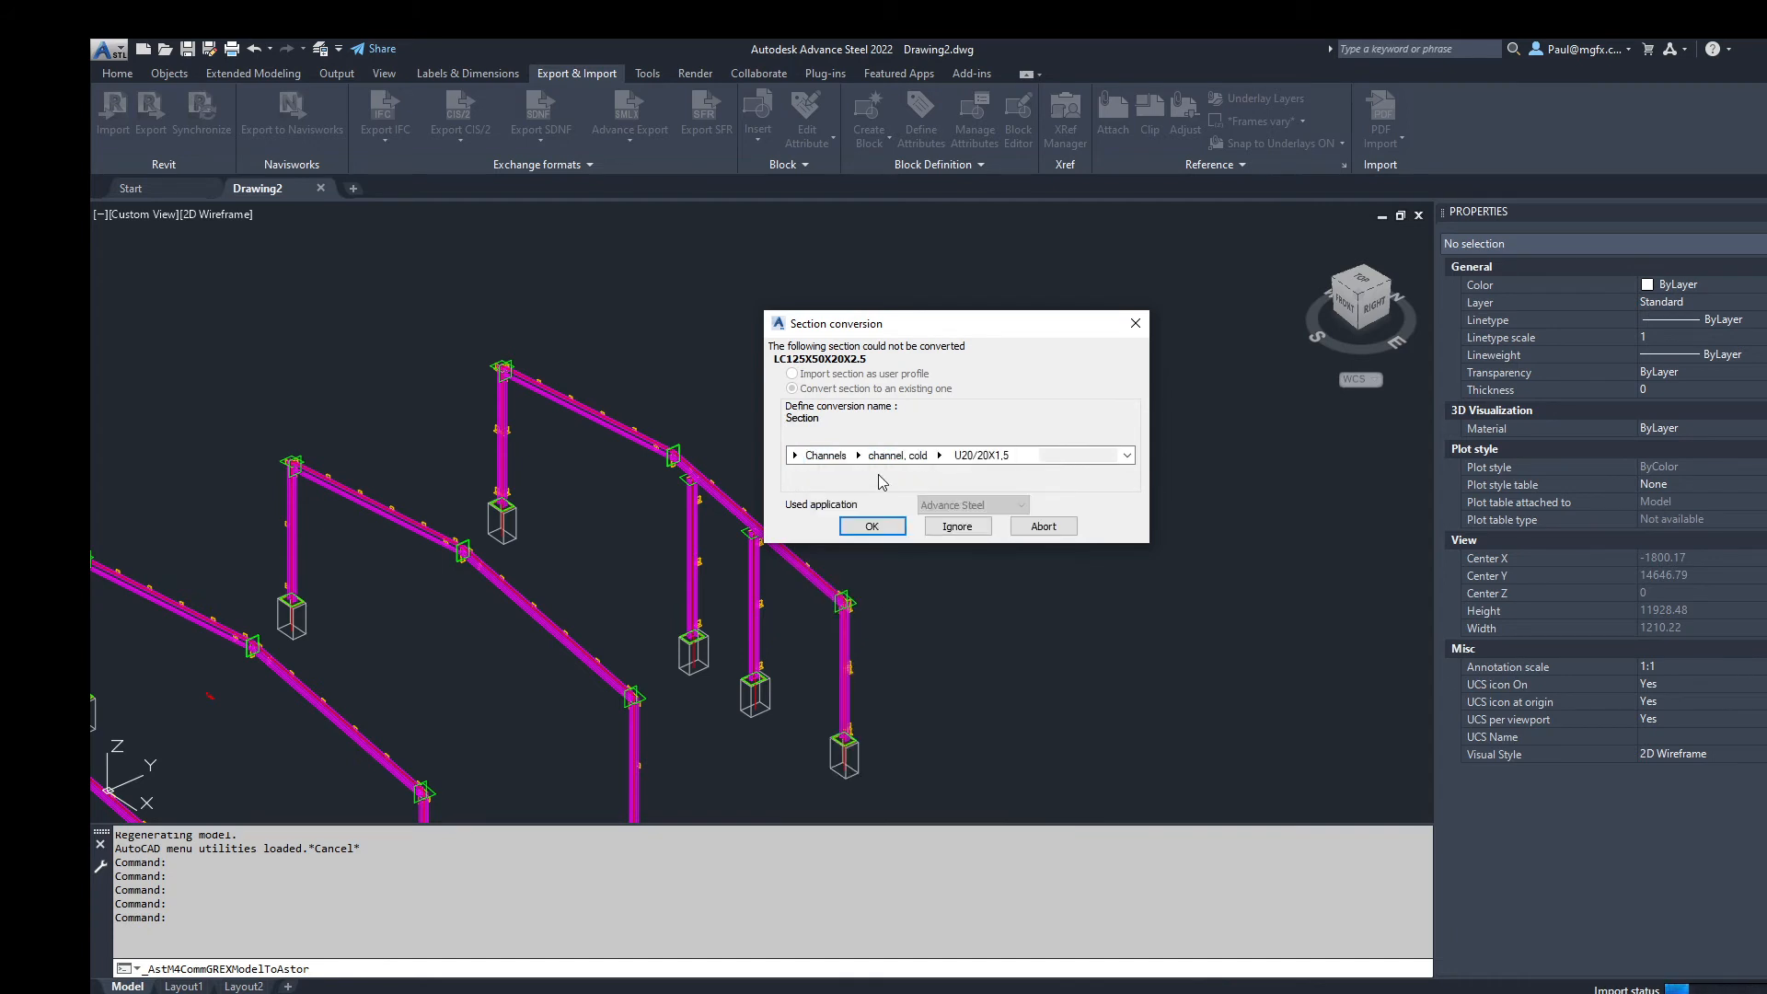
# Step: Choose SA Parallel Flange Channels from the complete list of channel classes for the section conversion
pyautogui.click(858, 454)
pyautogui.moveTo(885, 561)
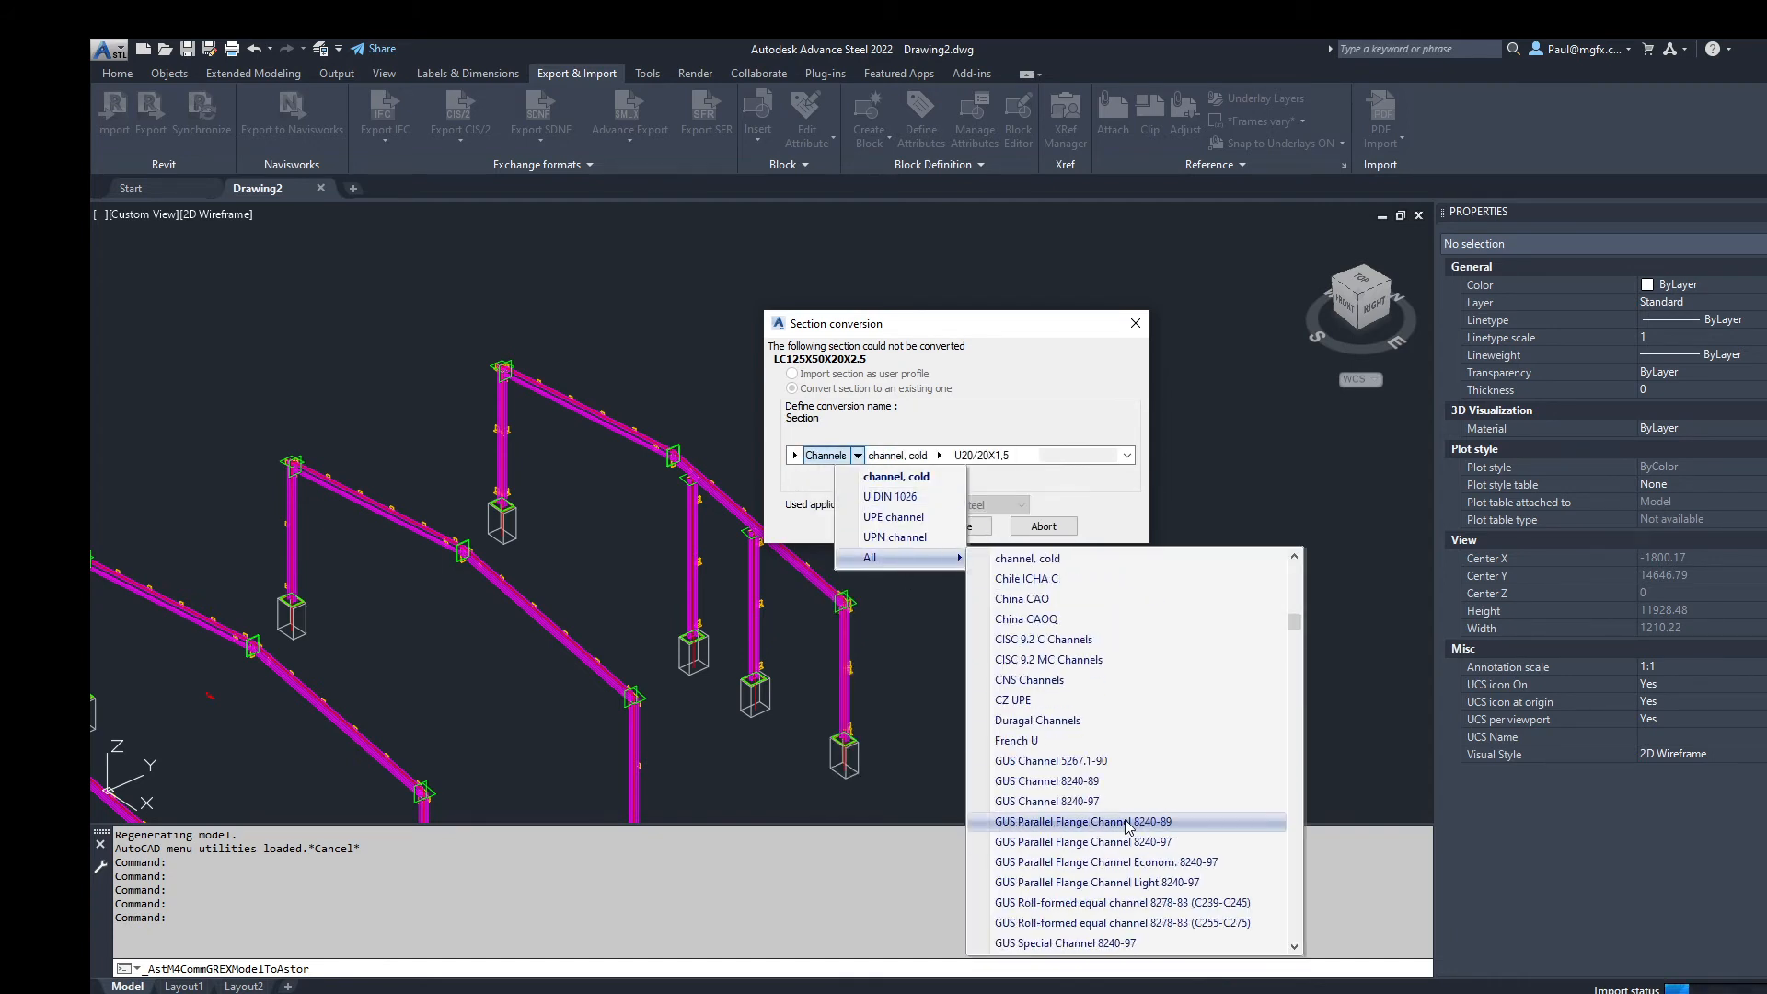
pyautogui.scroll(-20, 1128, 898)
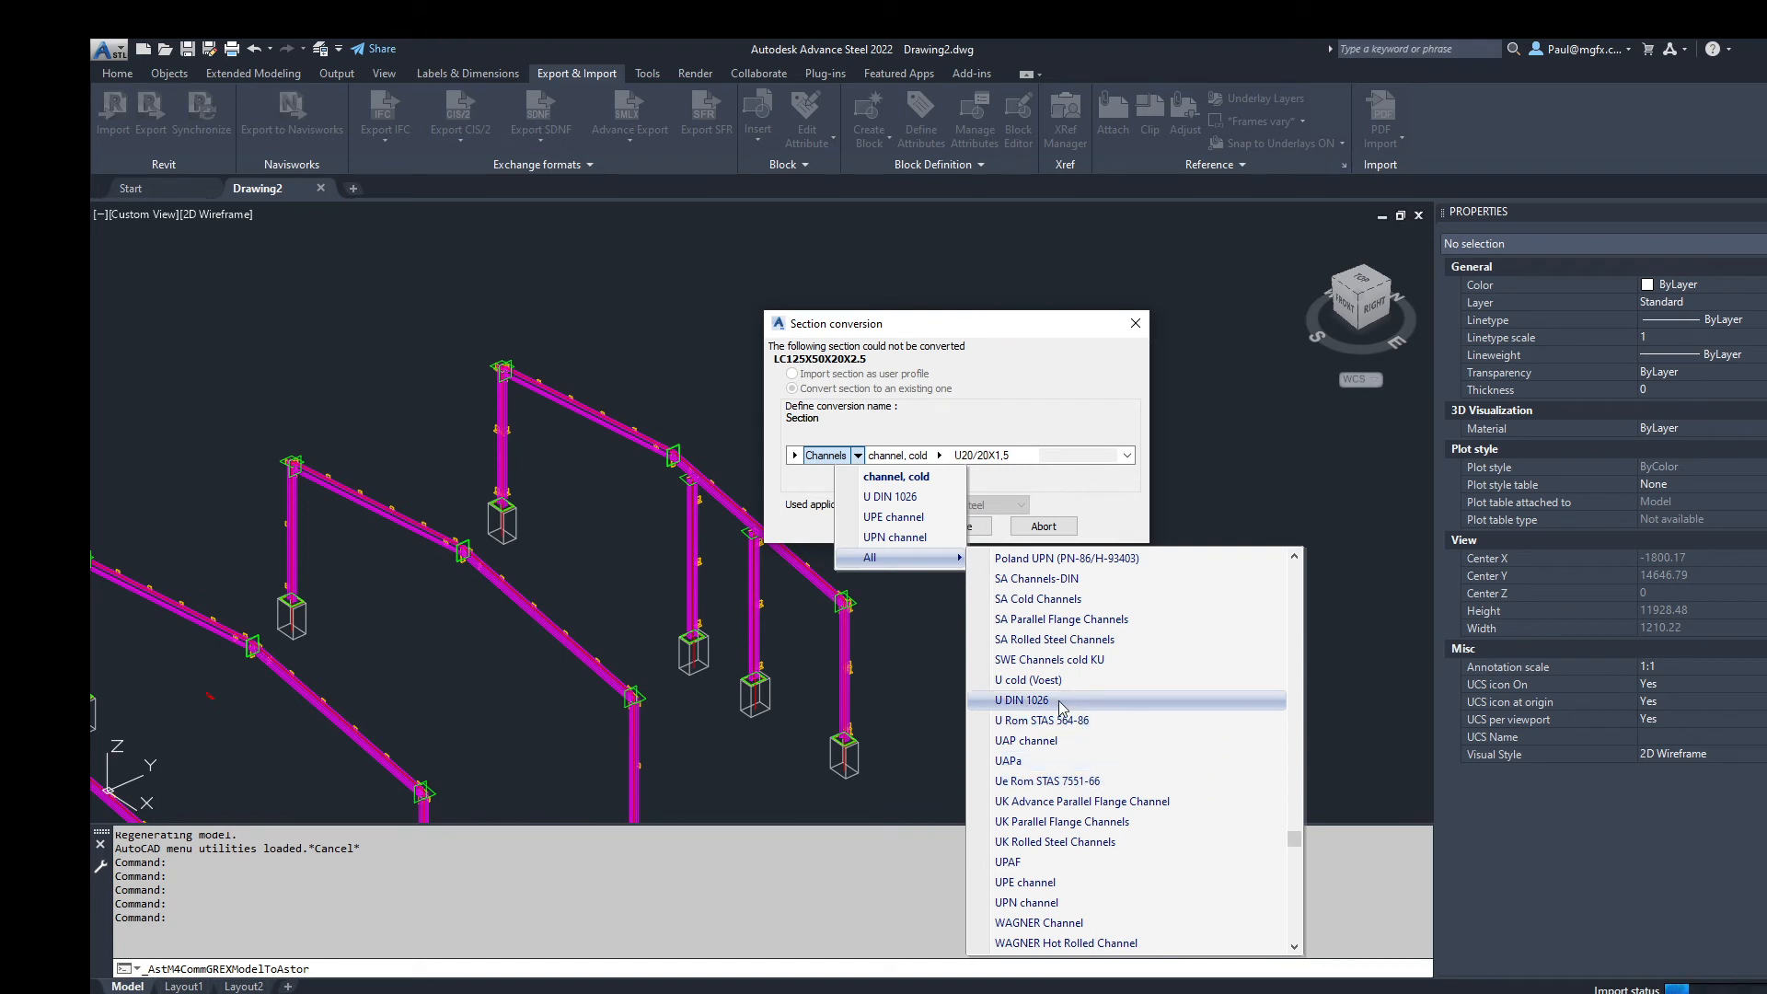
pyautogui.scroll(1, 1059, 705)
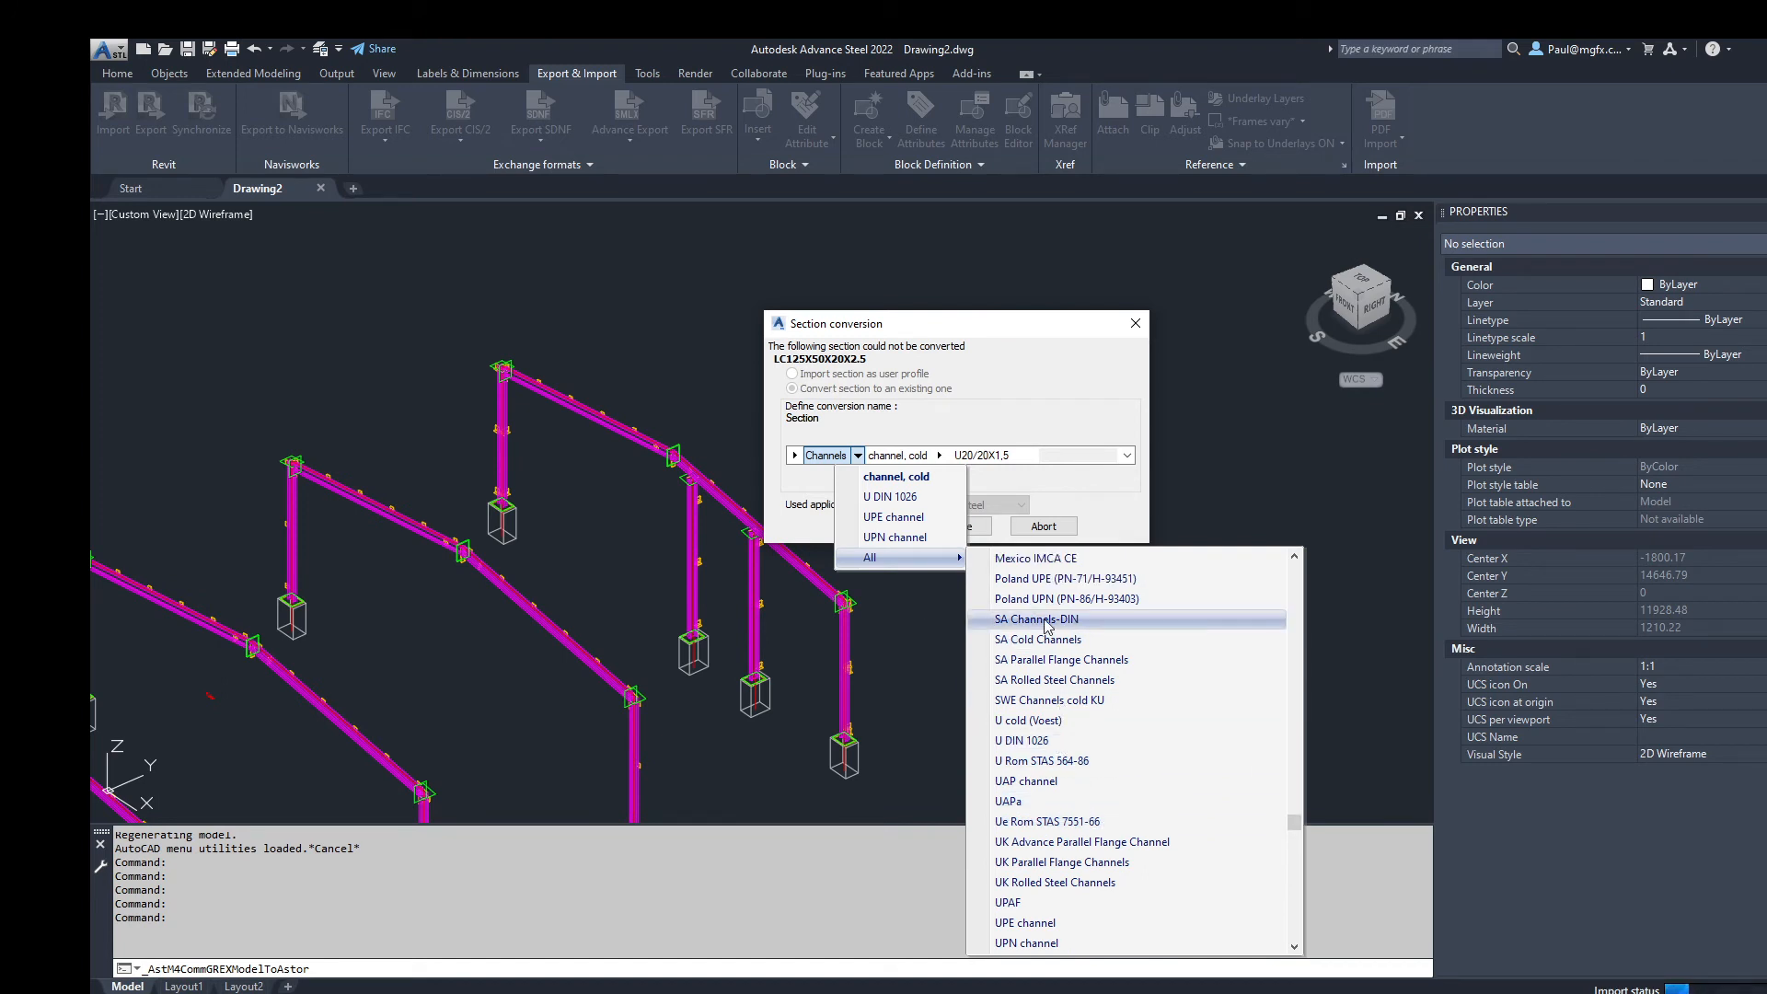
pyautogui.scroll(2, 1060, 645)
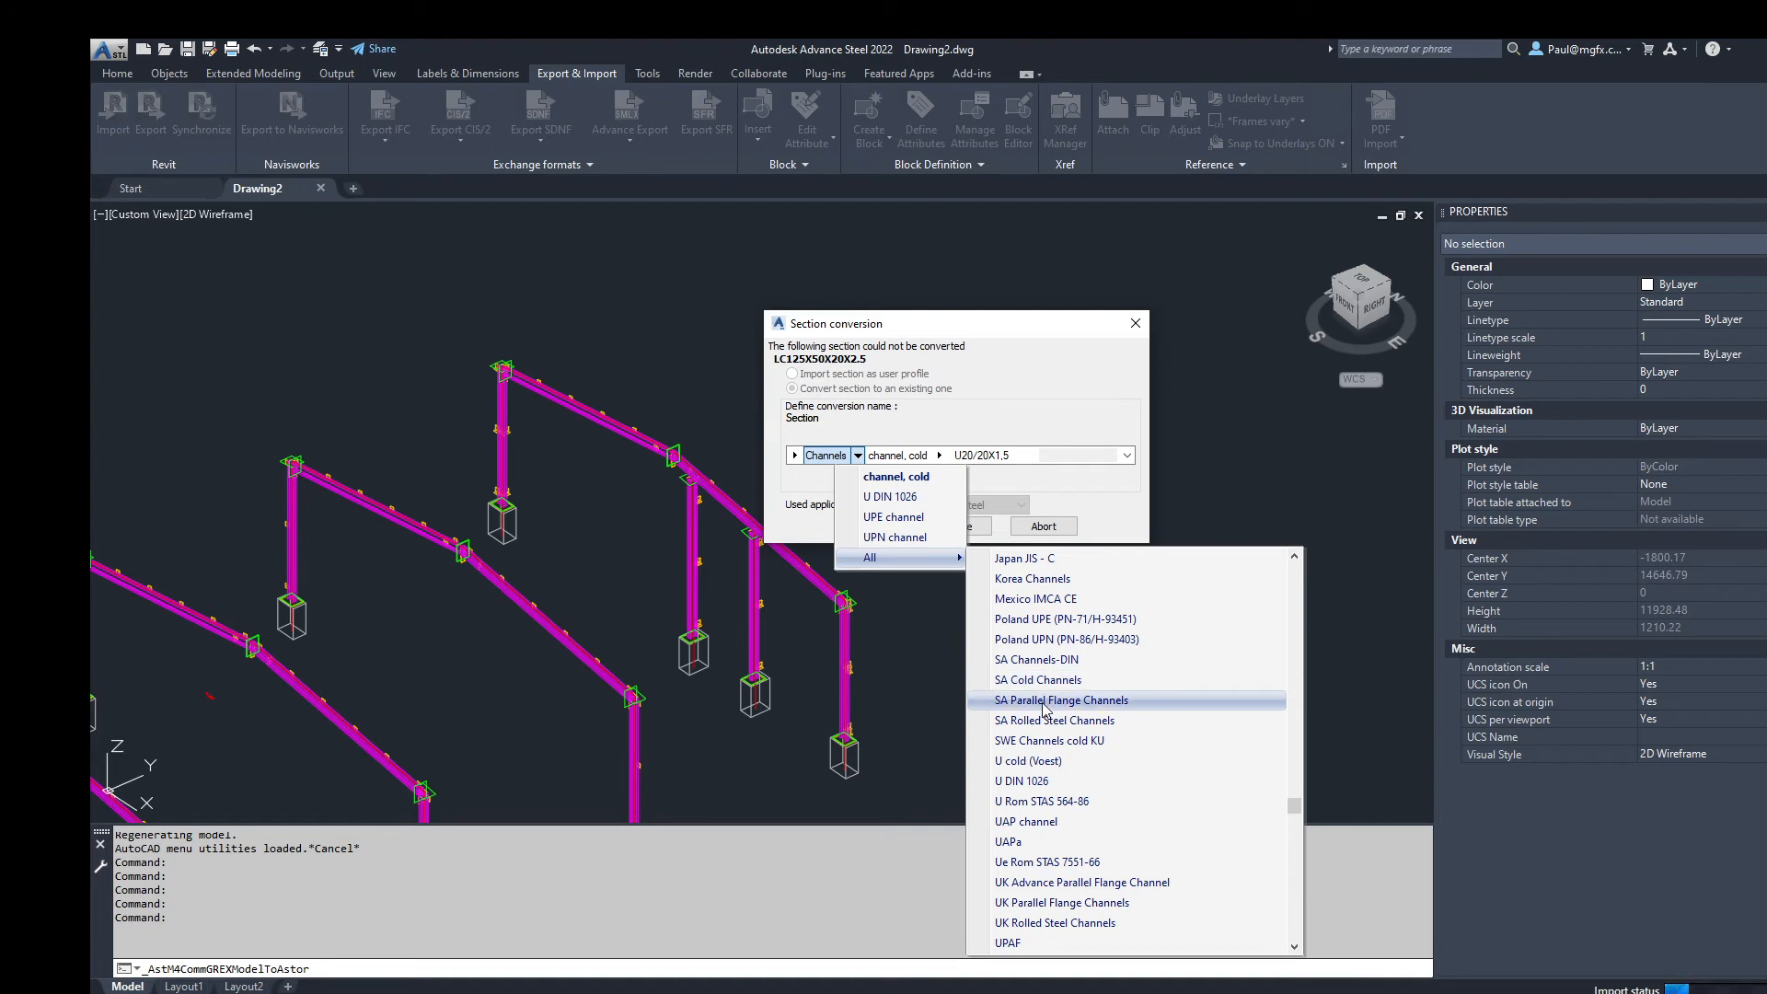
pyautogui.click(1046, 709)
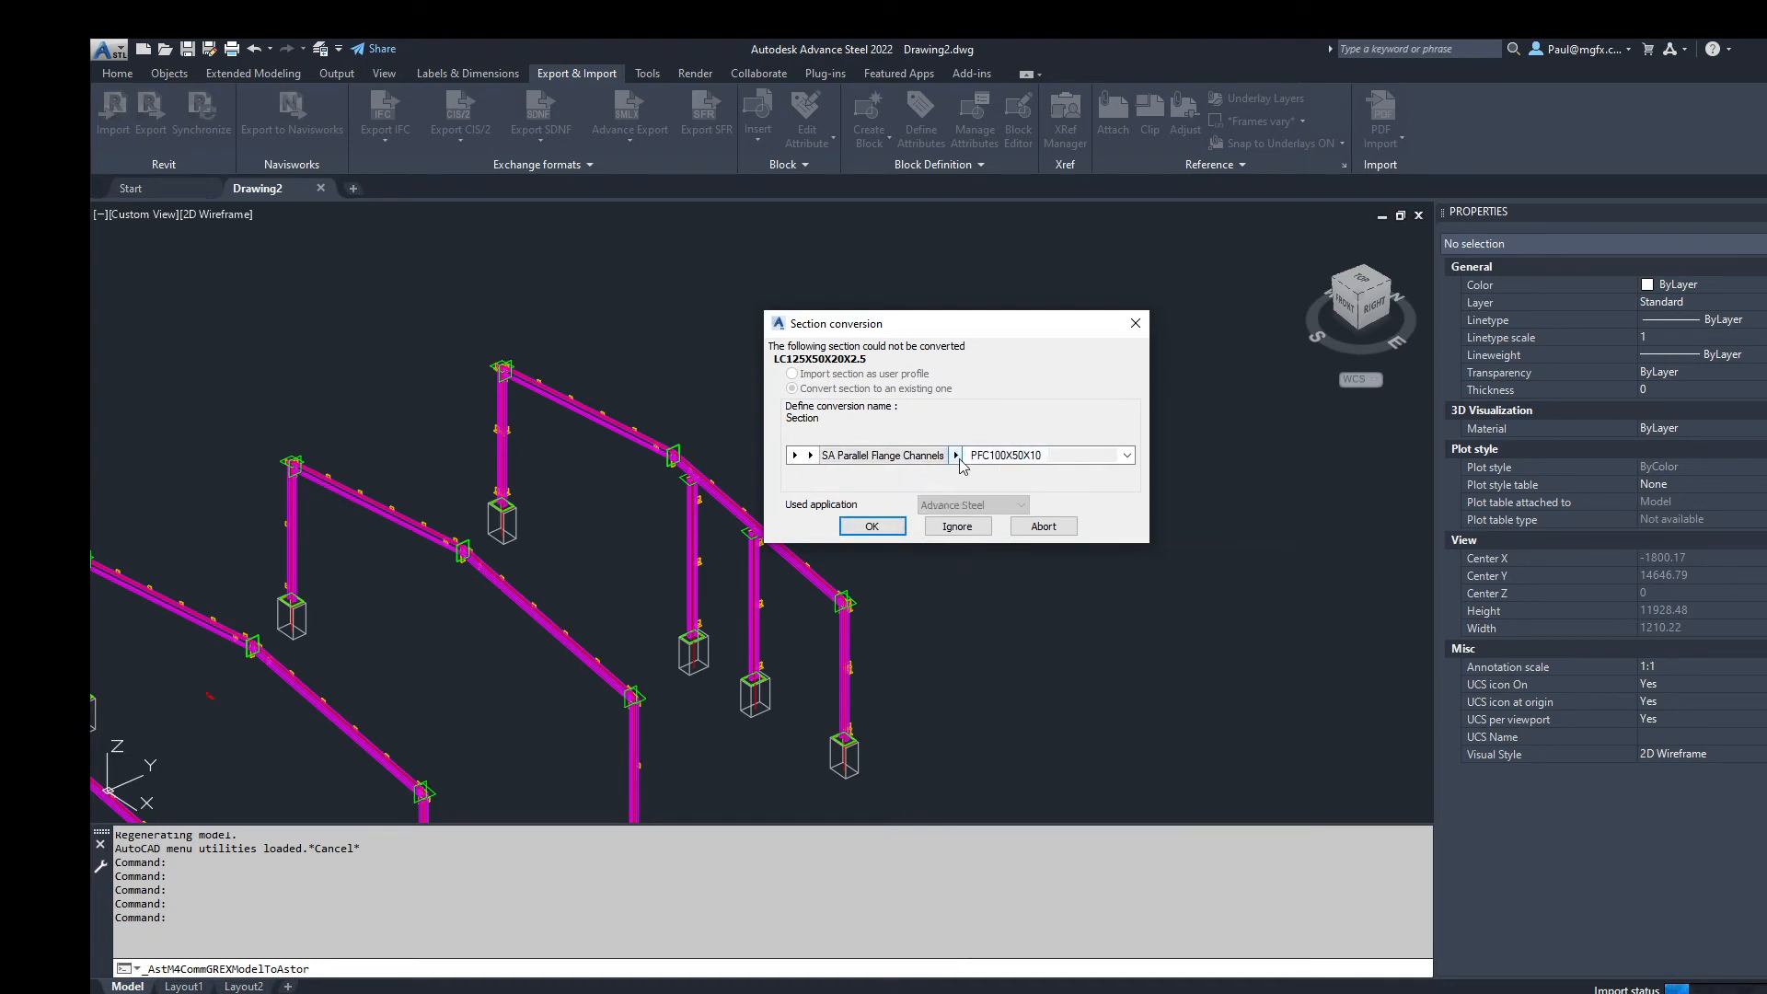
# Step: Pick PFC100X50X10 as the replacement size for LC125X50X20X2.5 and confirm the section conversion
pyautogui.click(957, 456)
pyautogui.click(1001, 477)
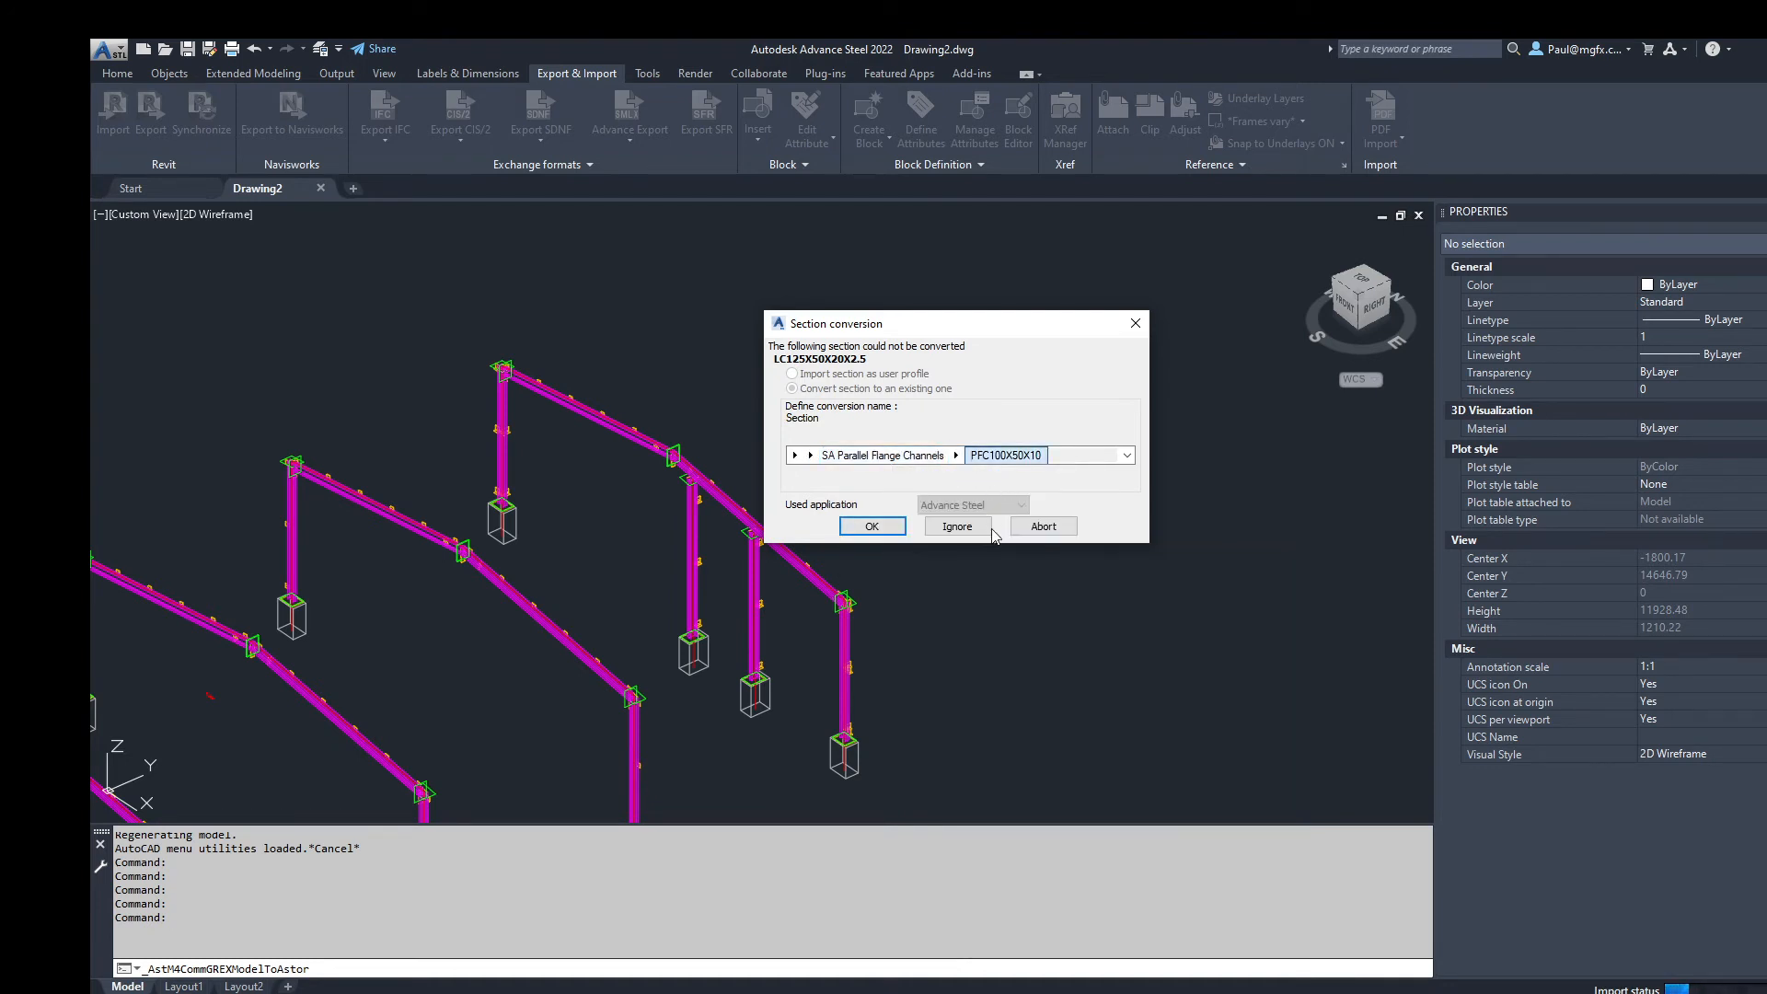
pyautogui.click(954, 456)
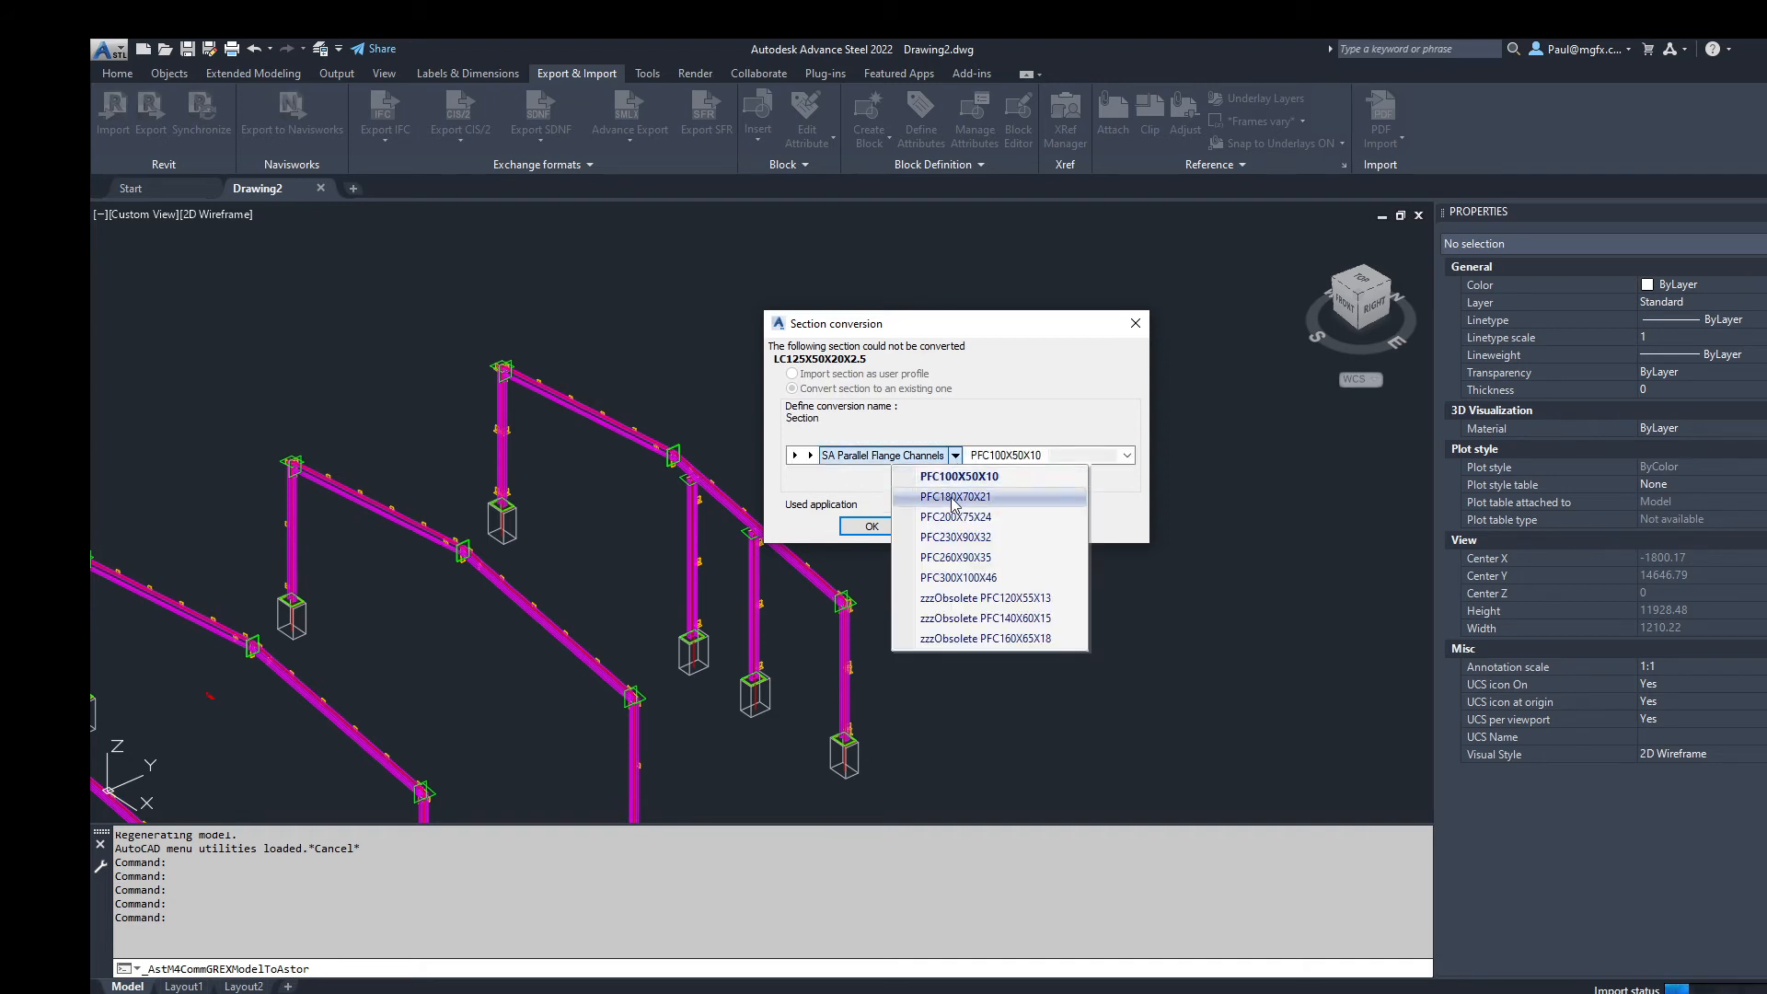
pyautogui.click(961, 480)
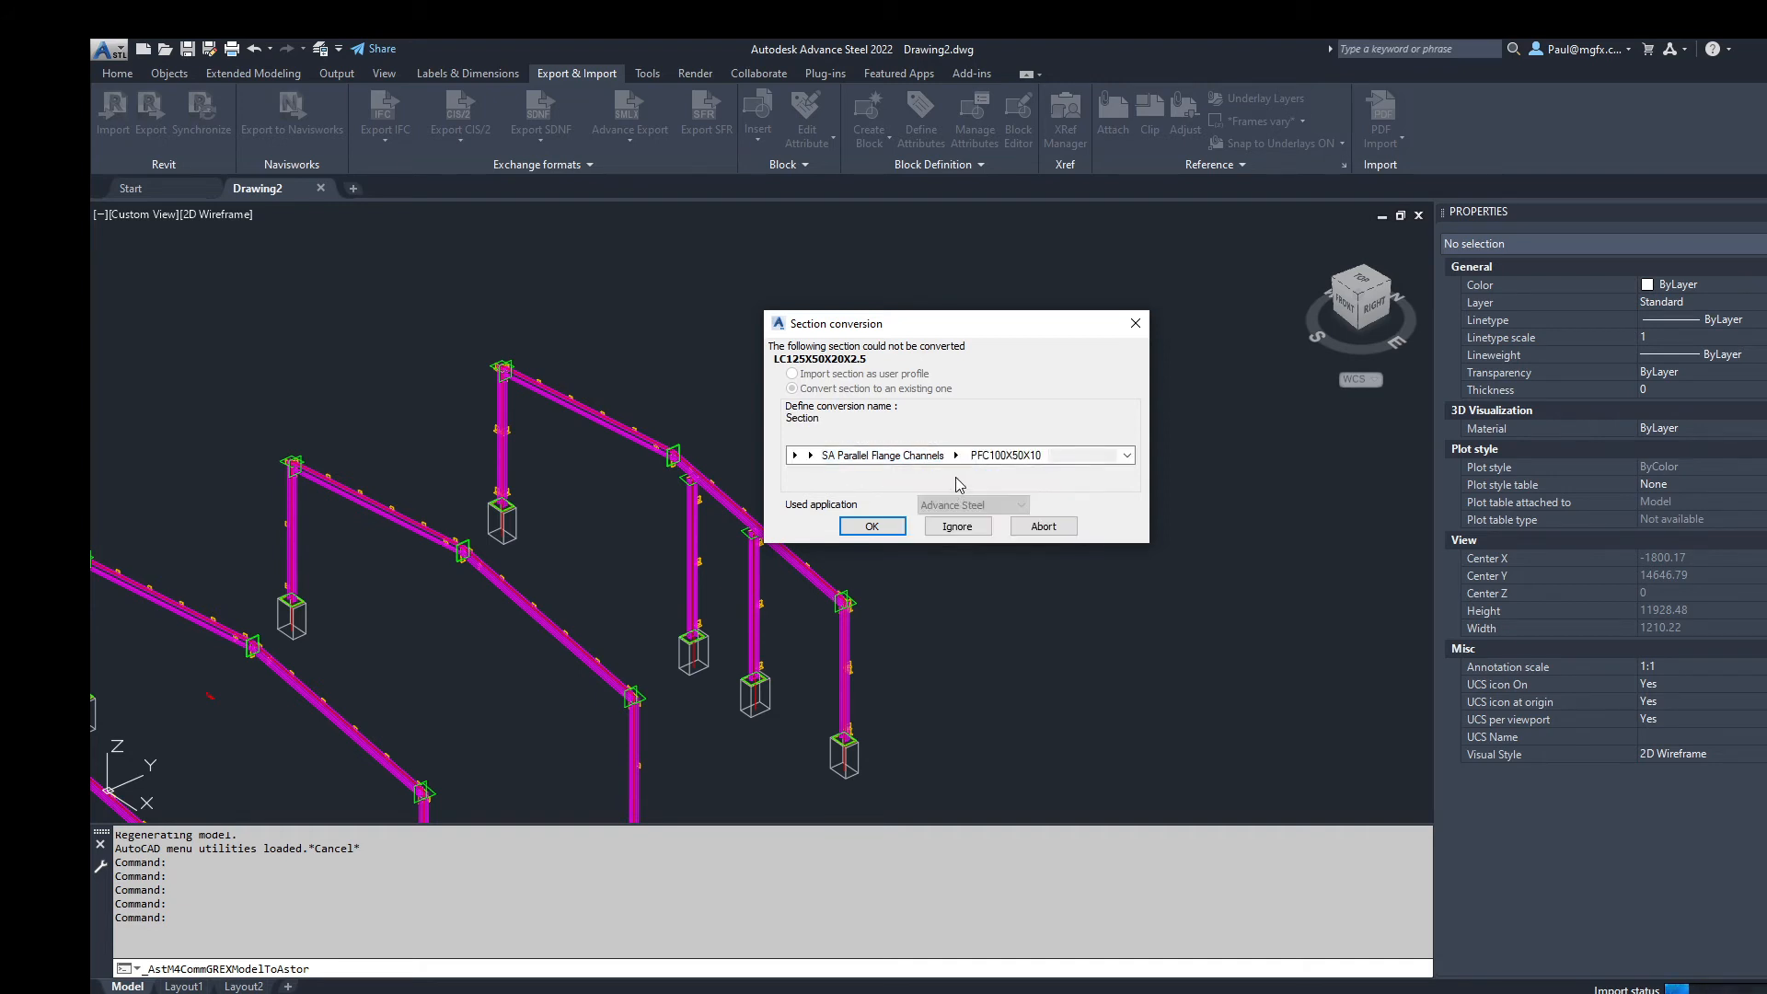
pyautogui.click(872, 527)
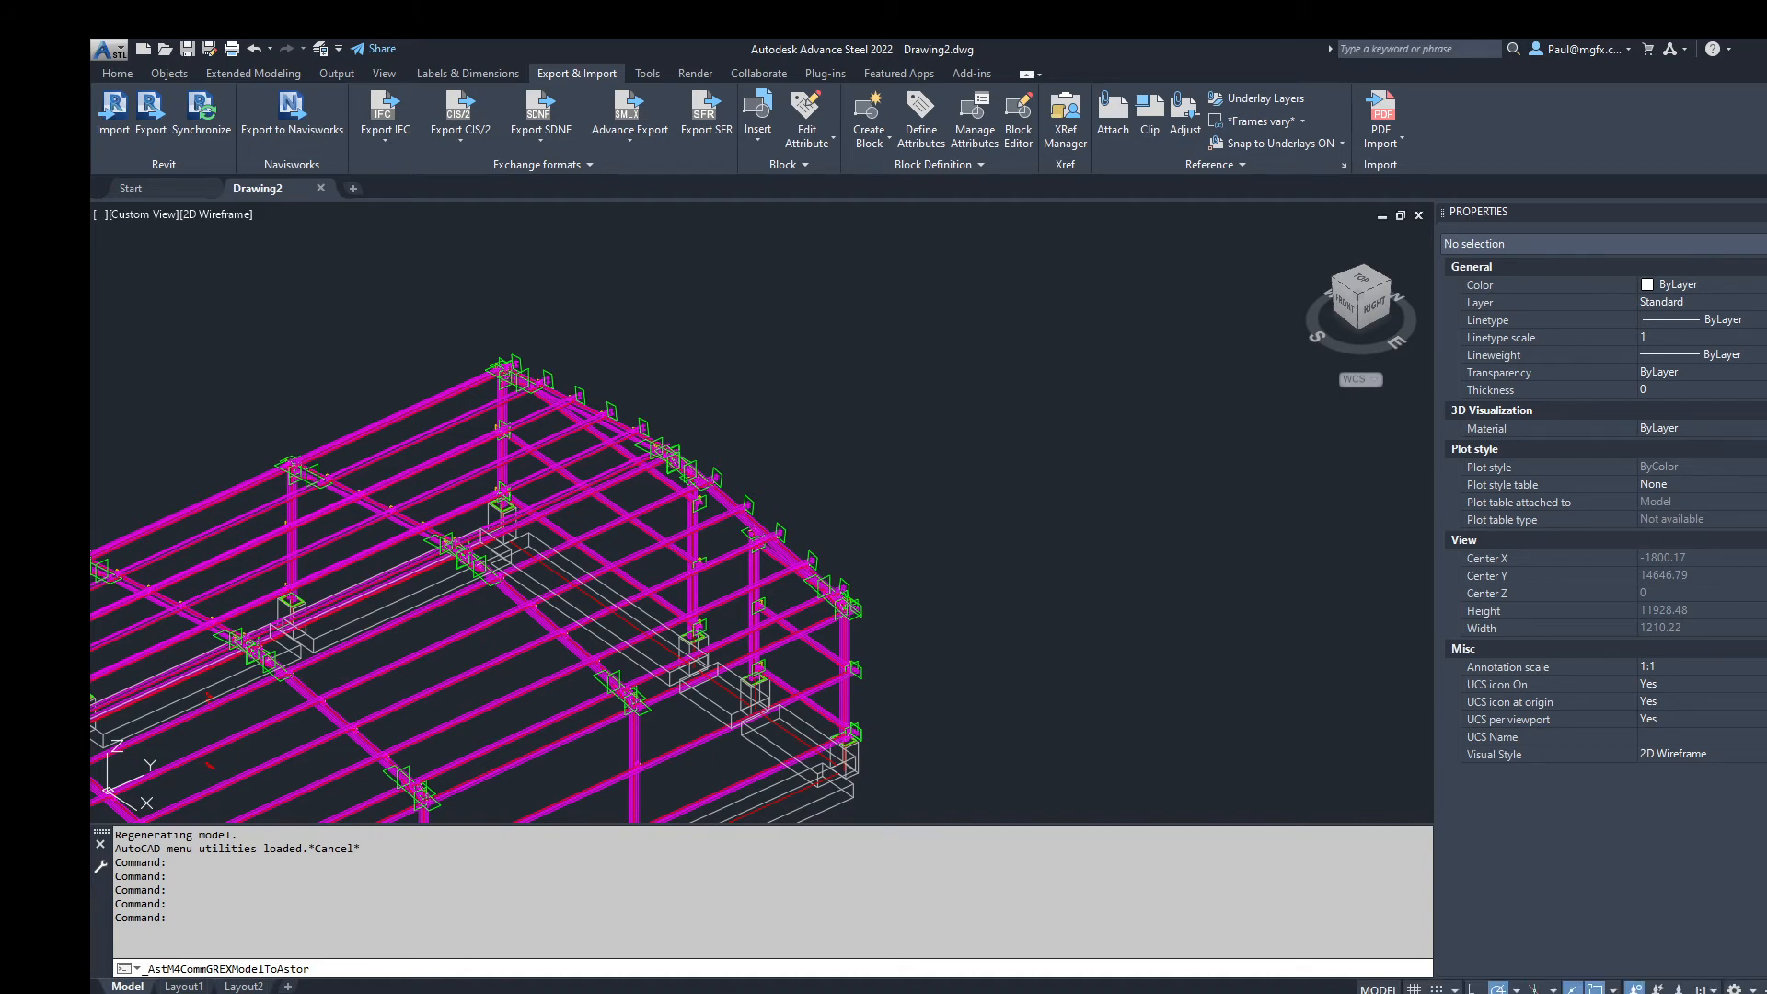
# Step: Switch to Revit and delete the two side-wall lipped-channel girts in the open bay next to the cross-braced bay
pyautogui.moveTo(722, 991)
pyautogui.click(722, 930)
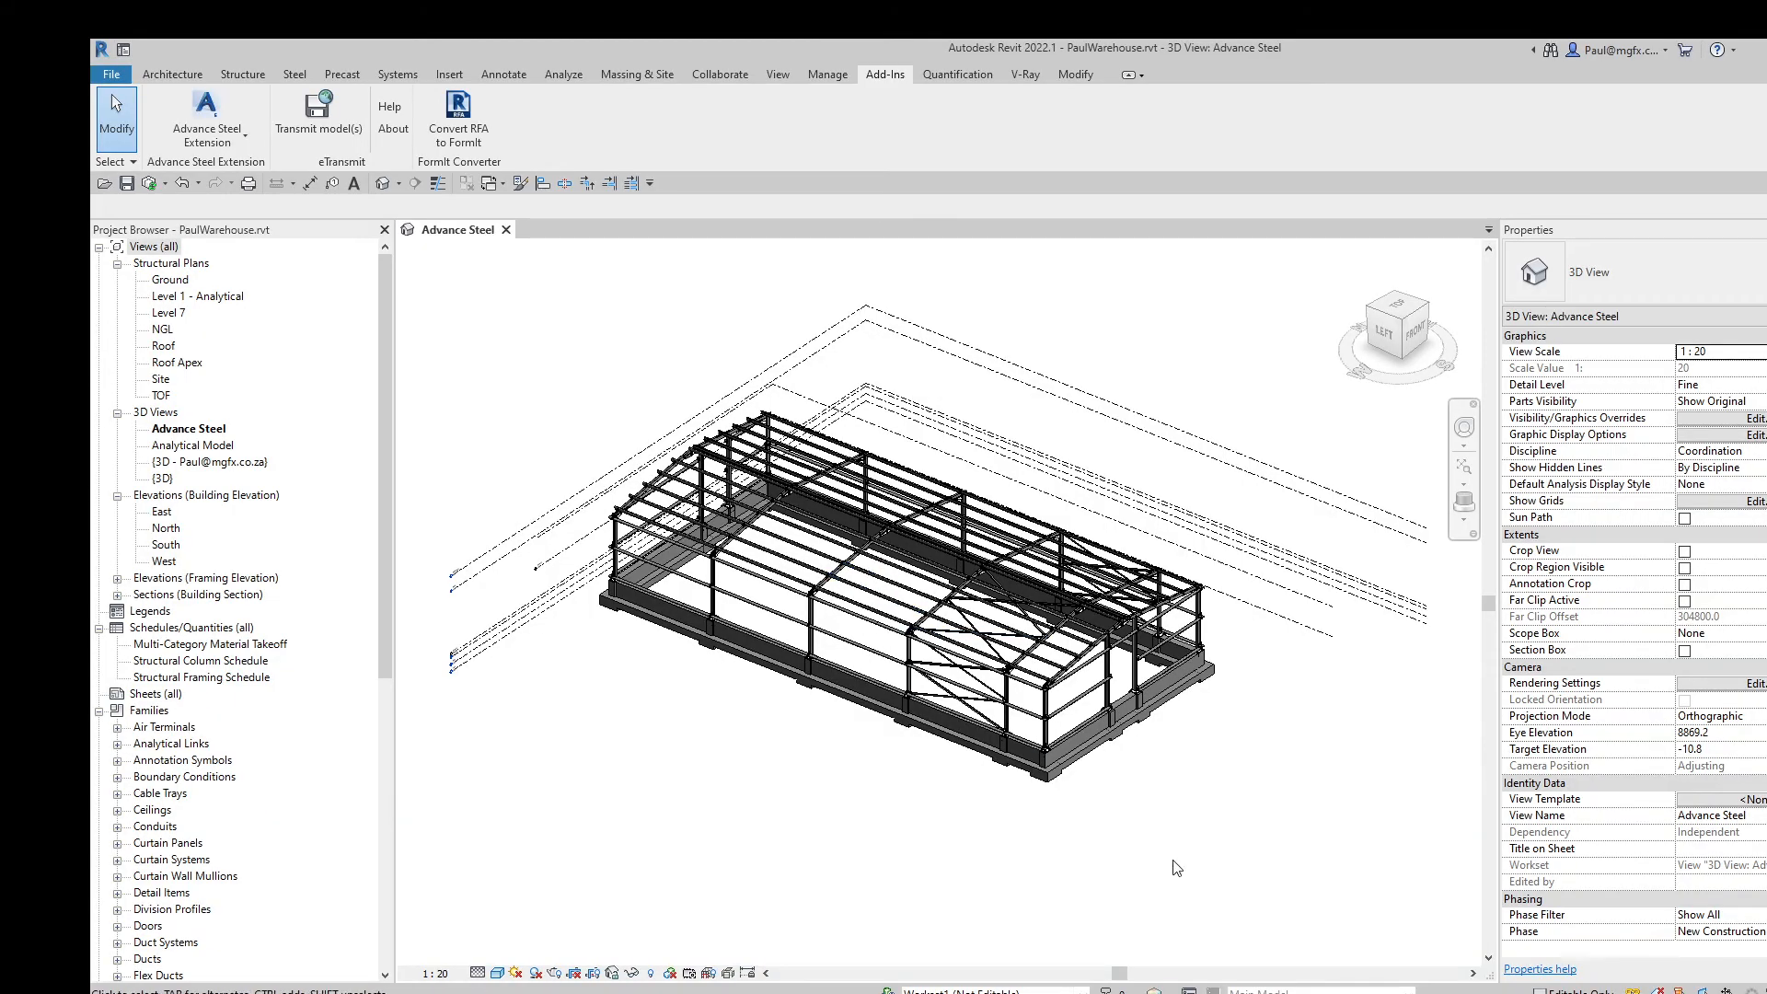
pyautogui.scroll(5, 888, 659)
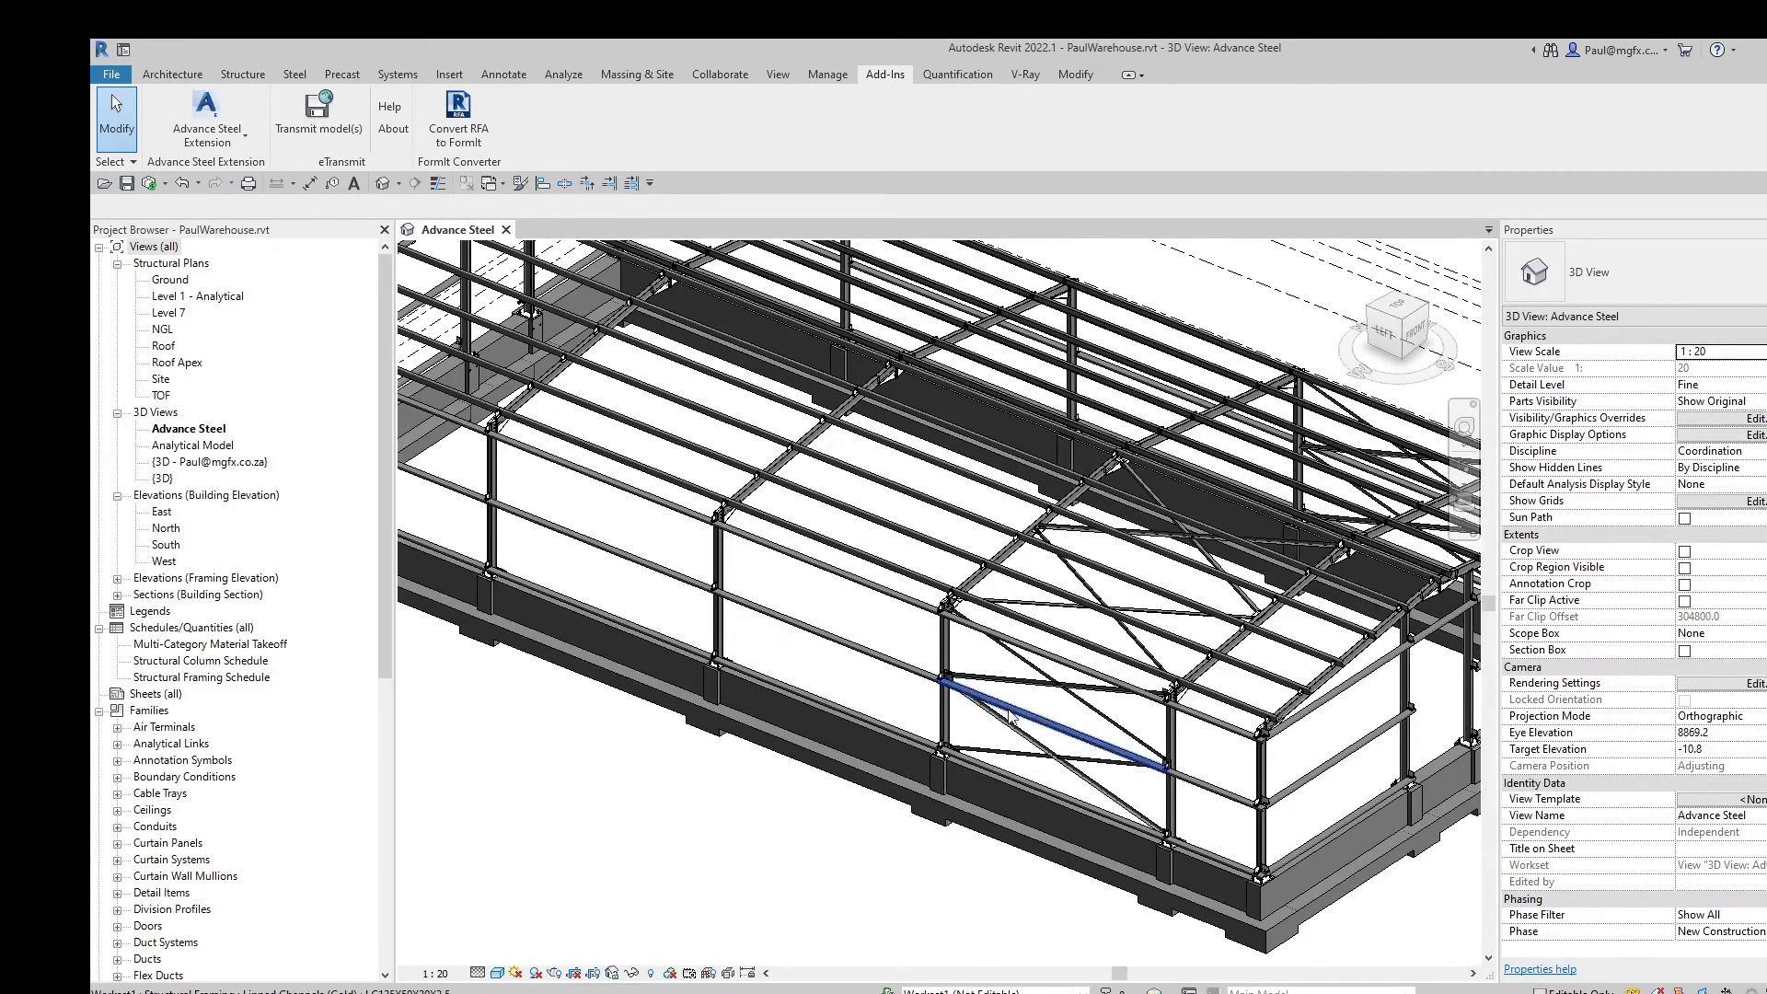
pyautogui.scroll(-5, 892, 694)
pyautogui.scroll(8, 892, 694)
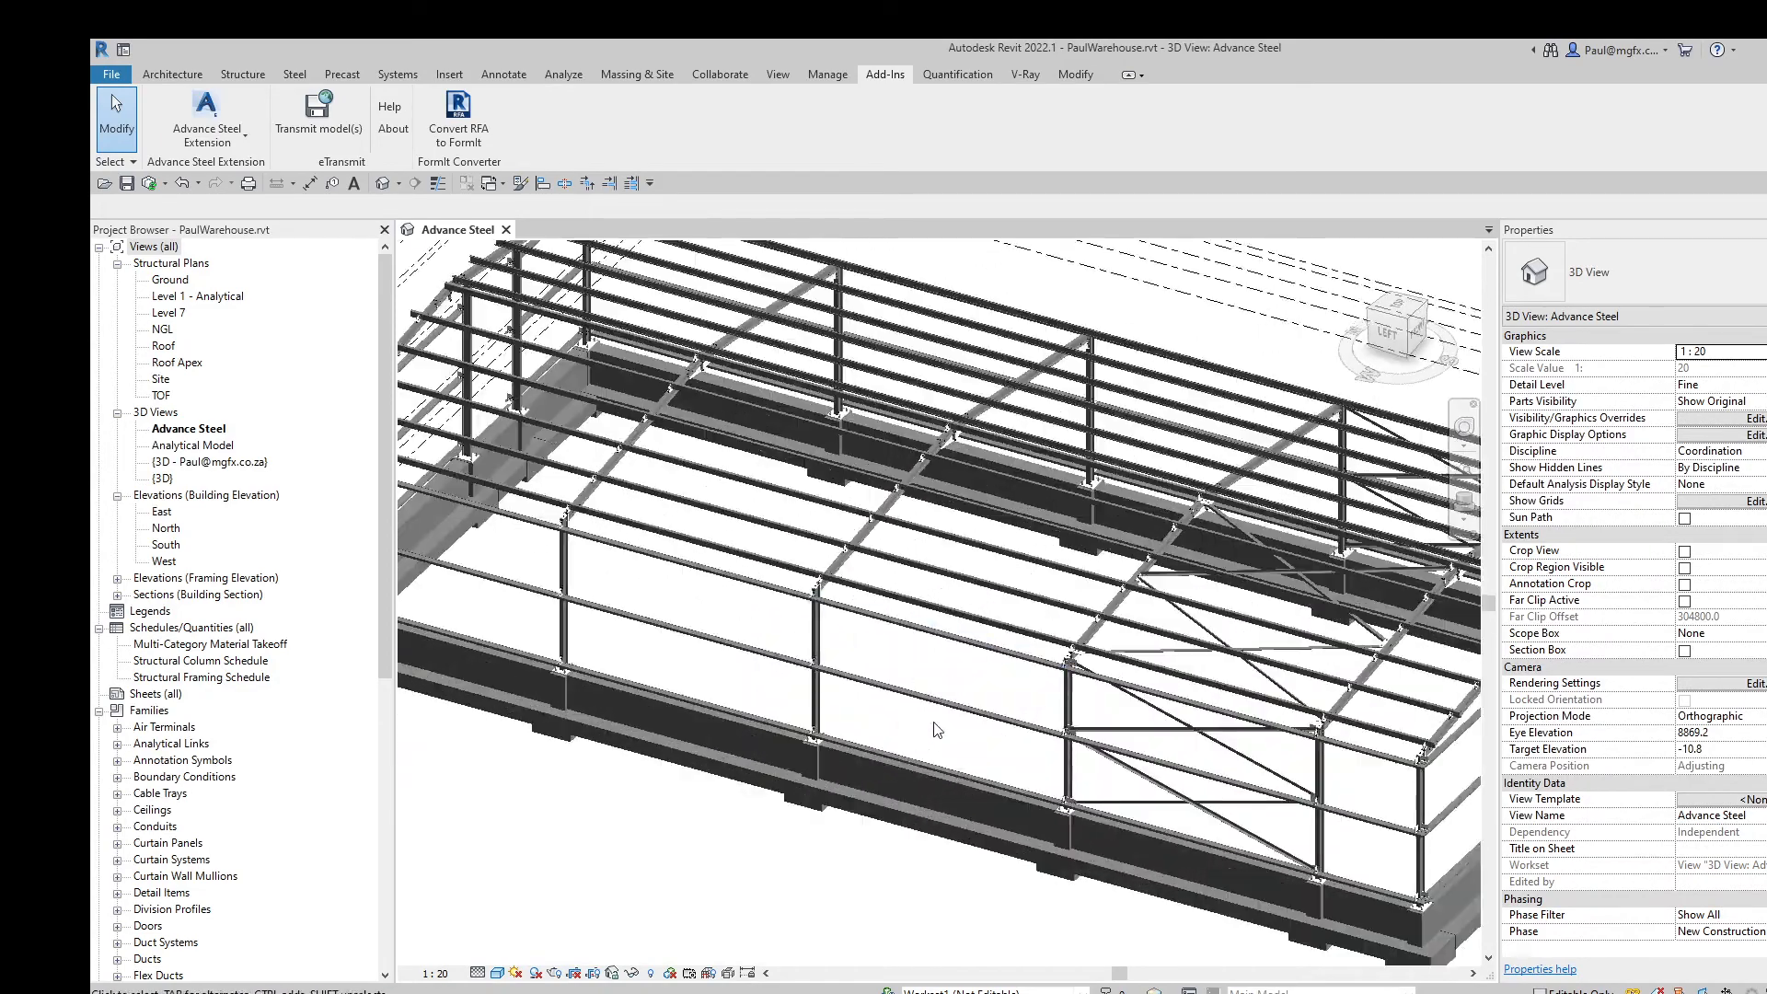
pyautogui.scroll(-8, 972, 752)
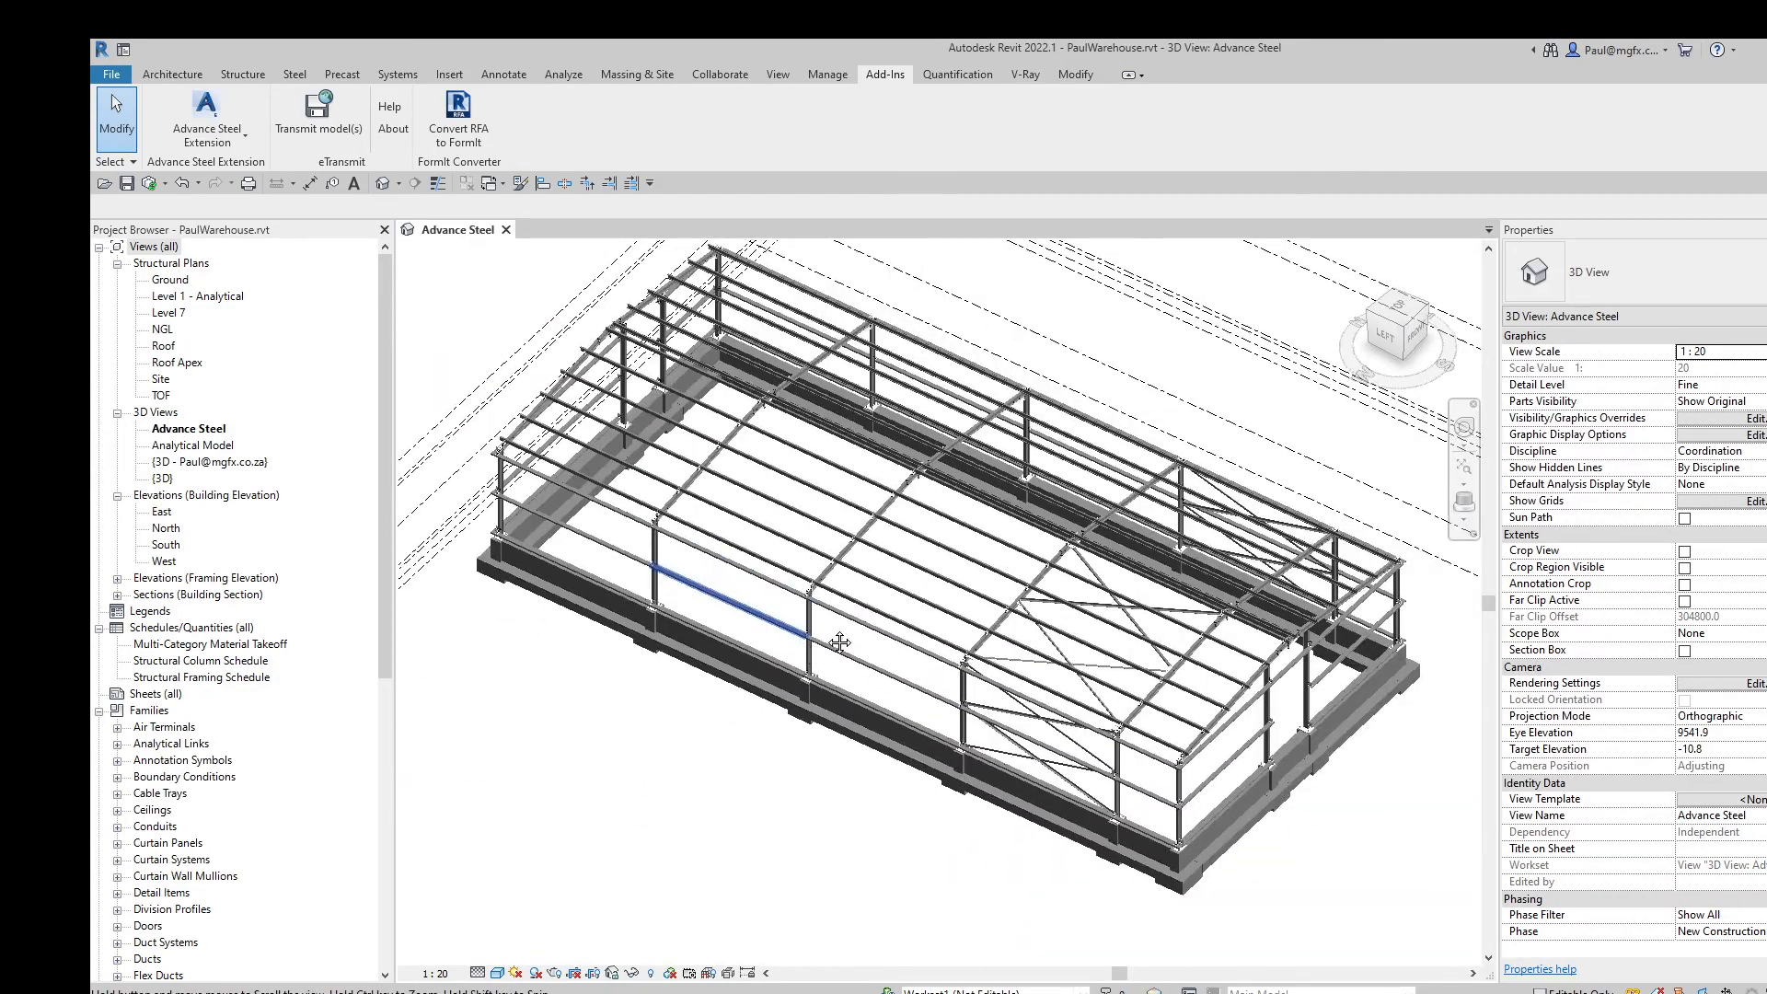
pyautogui.scroll(8, 1008, 707)
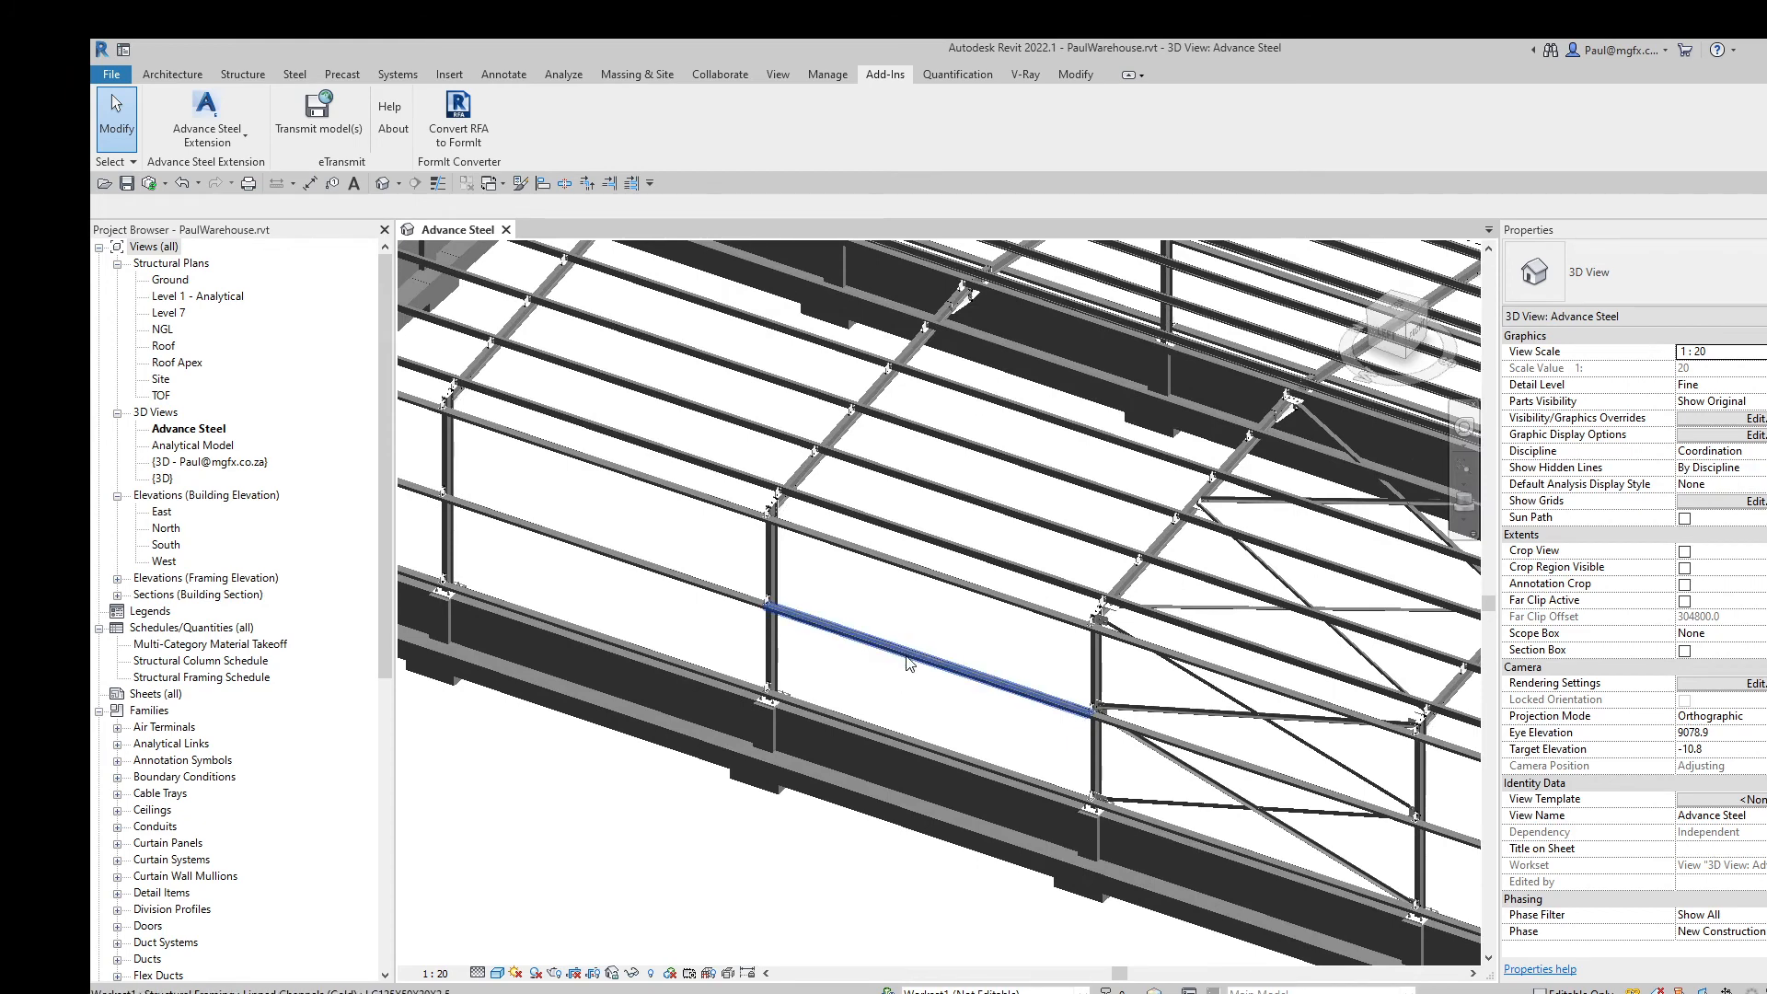
pyautogui.click(986, 680)
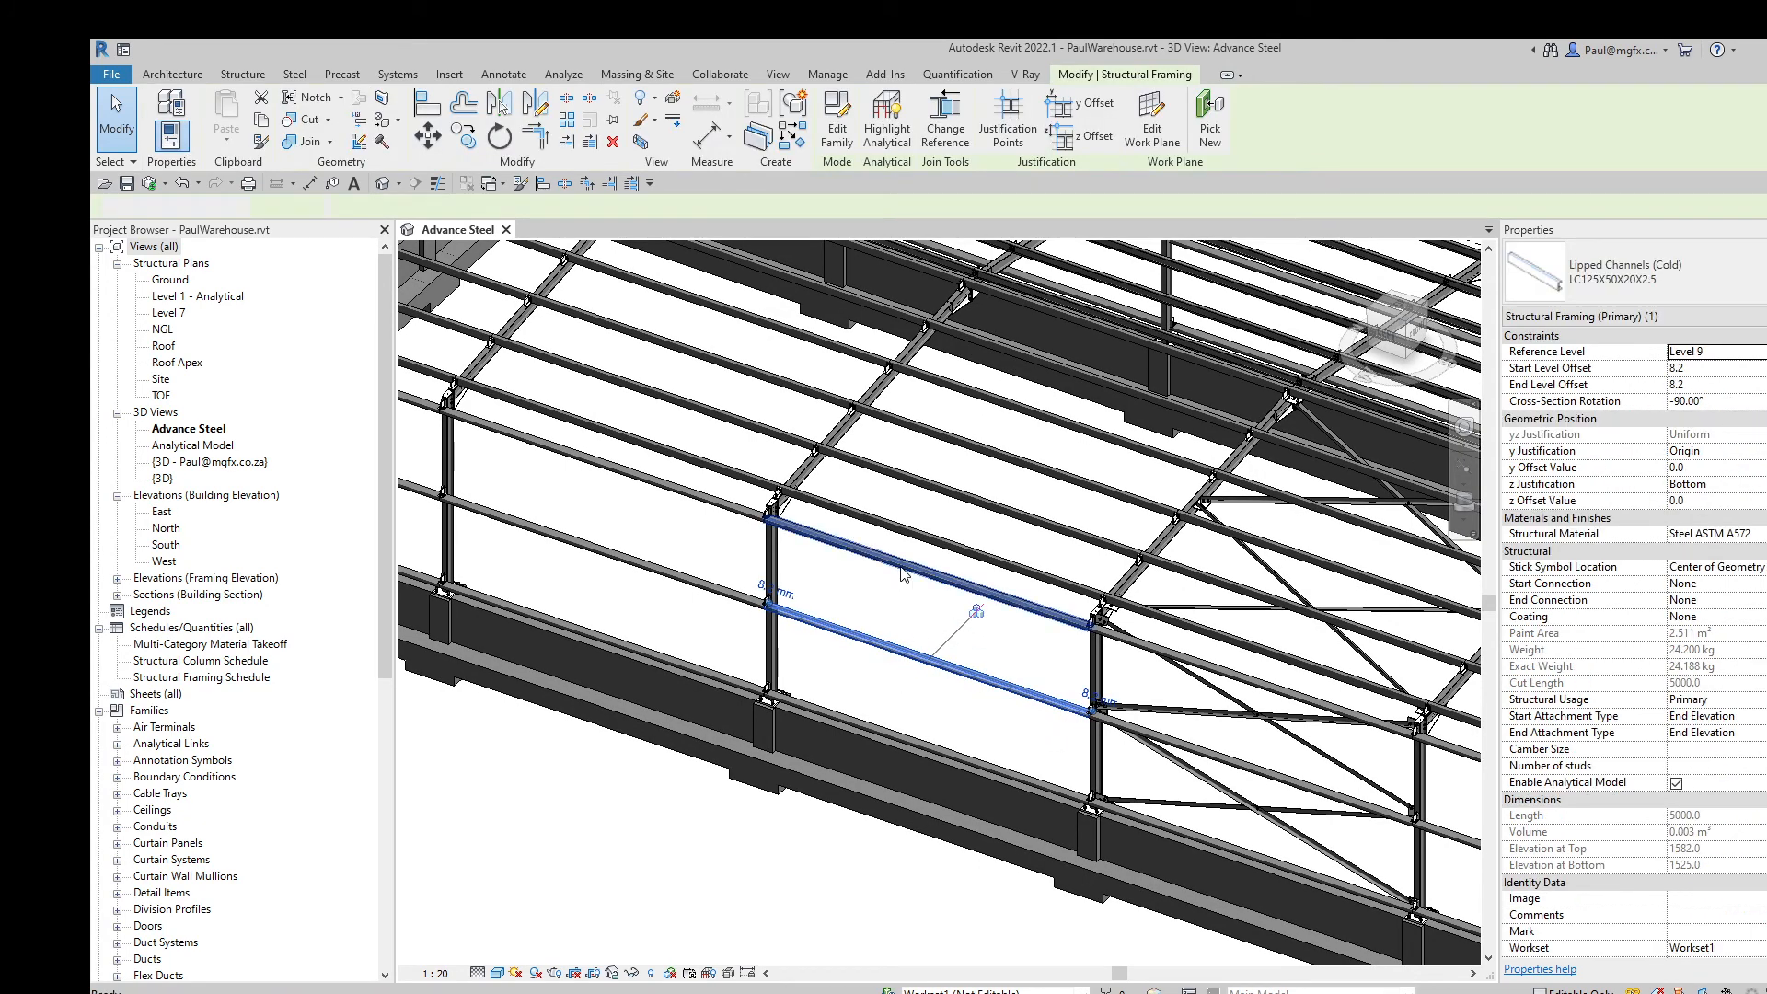
pyautogui.press('Delete')
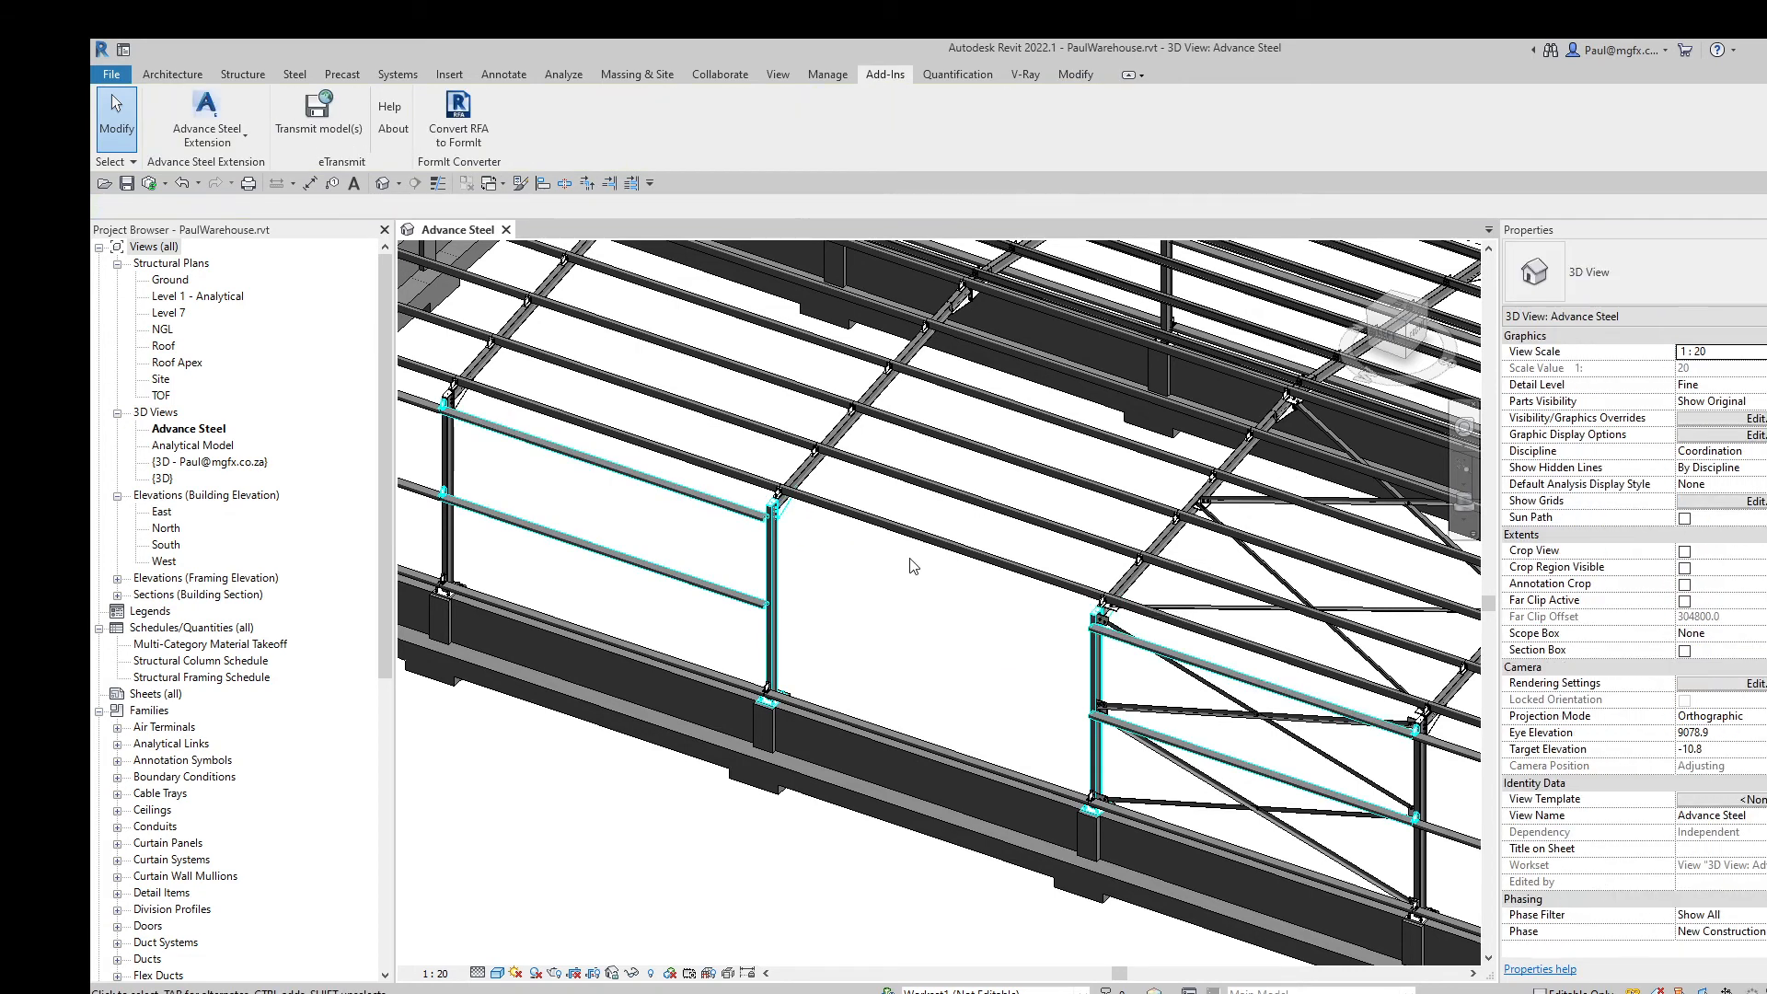
# Step: Synchronise the Revit model with central, adding the comment "Deleted Steel Memeber"
pyautogui.click(146, 190)
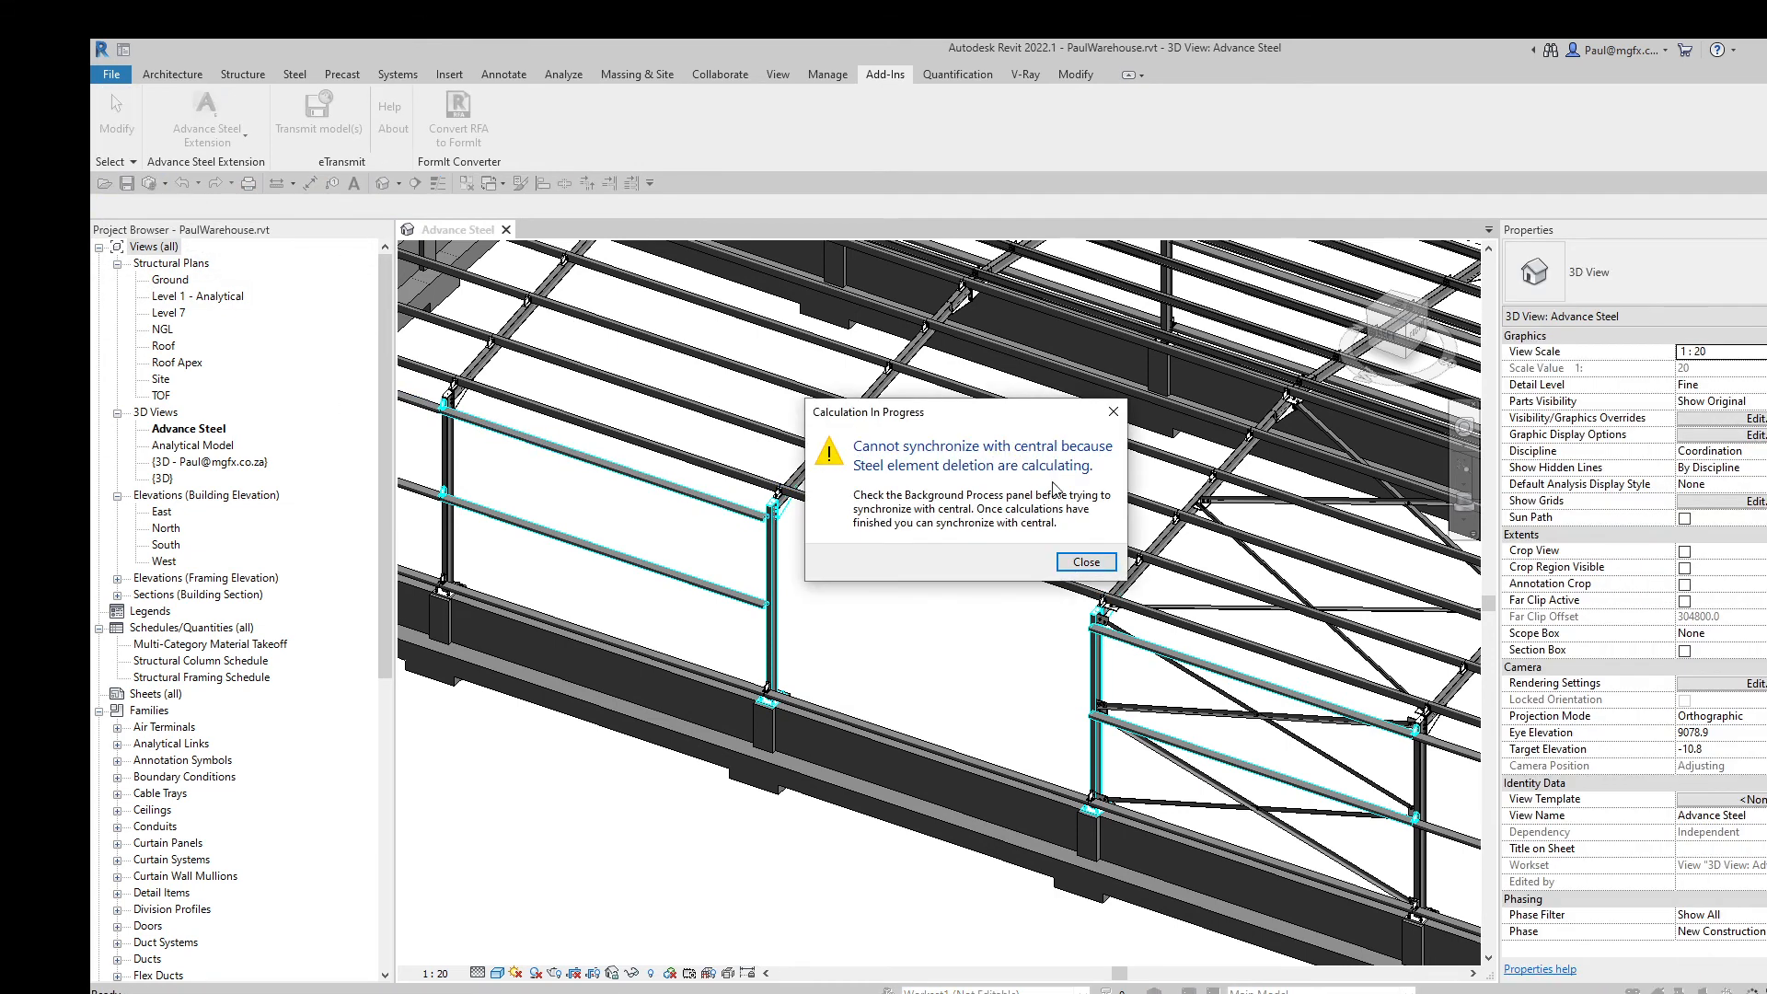
pyautogui.click(1084, 563)
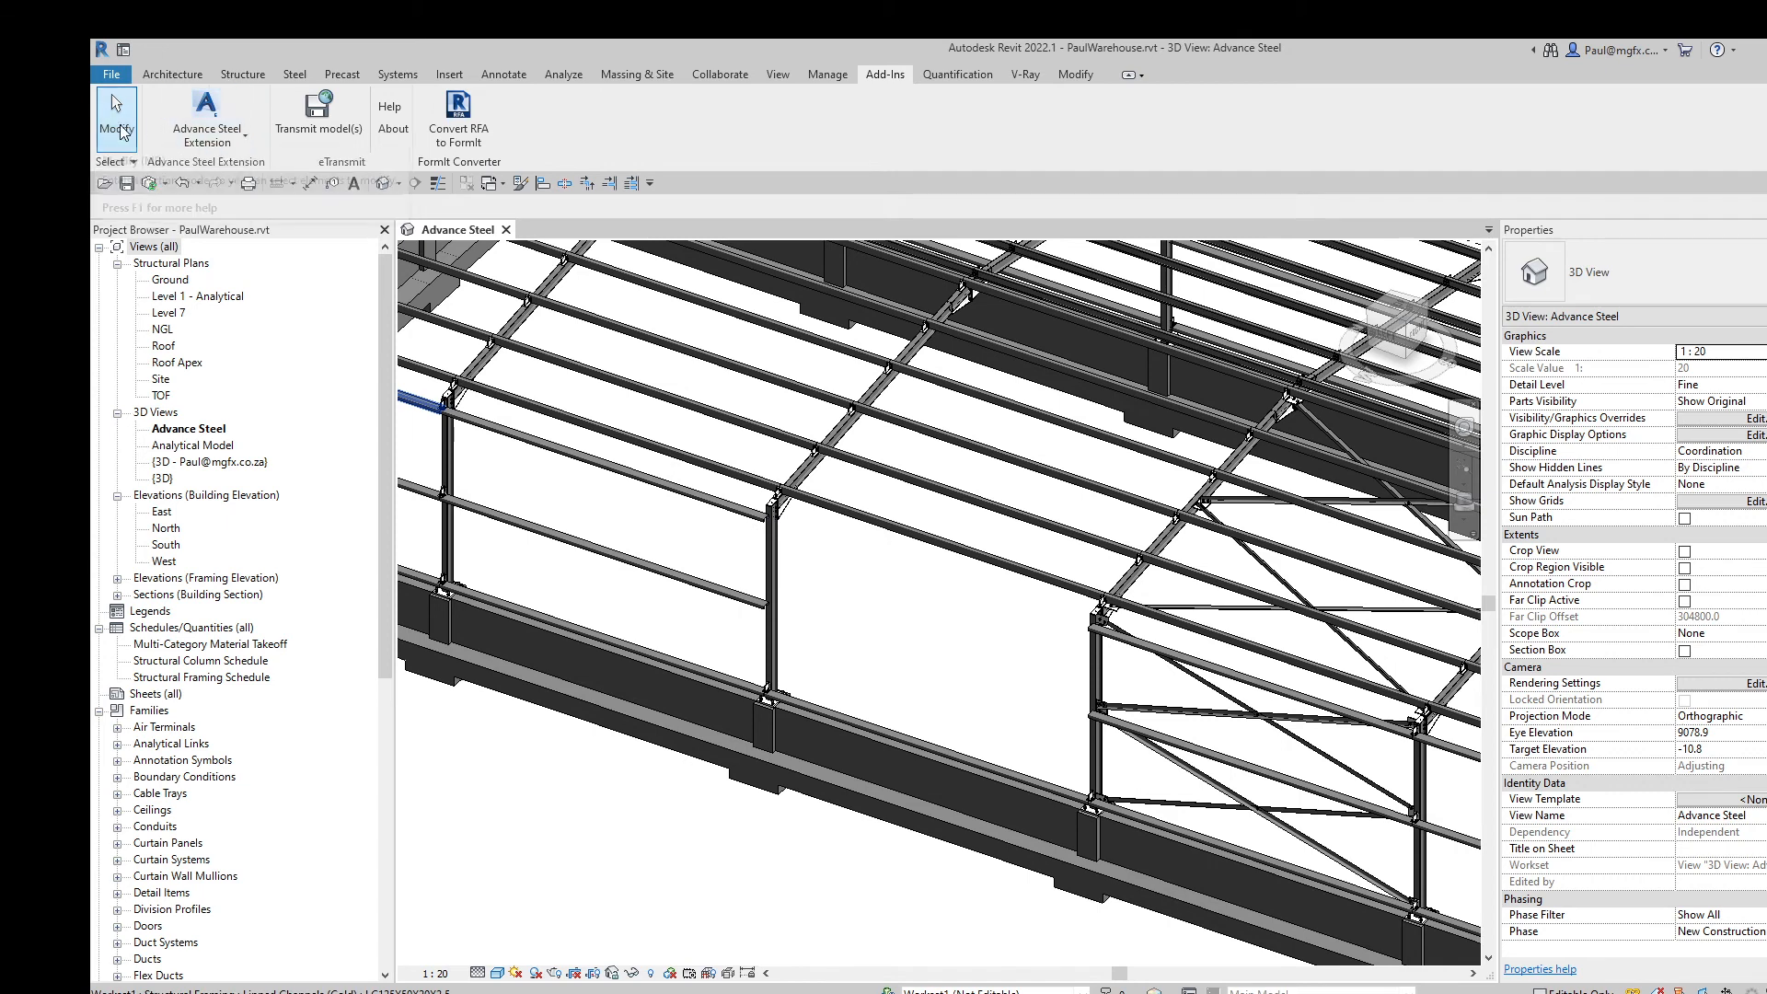
pyautogui.click(158, 190)
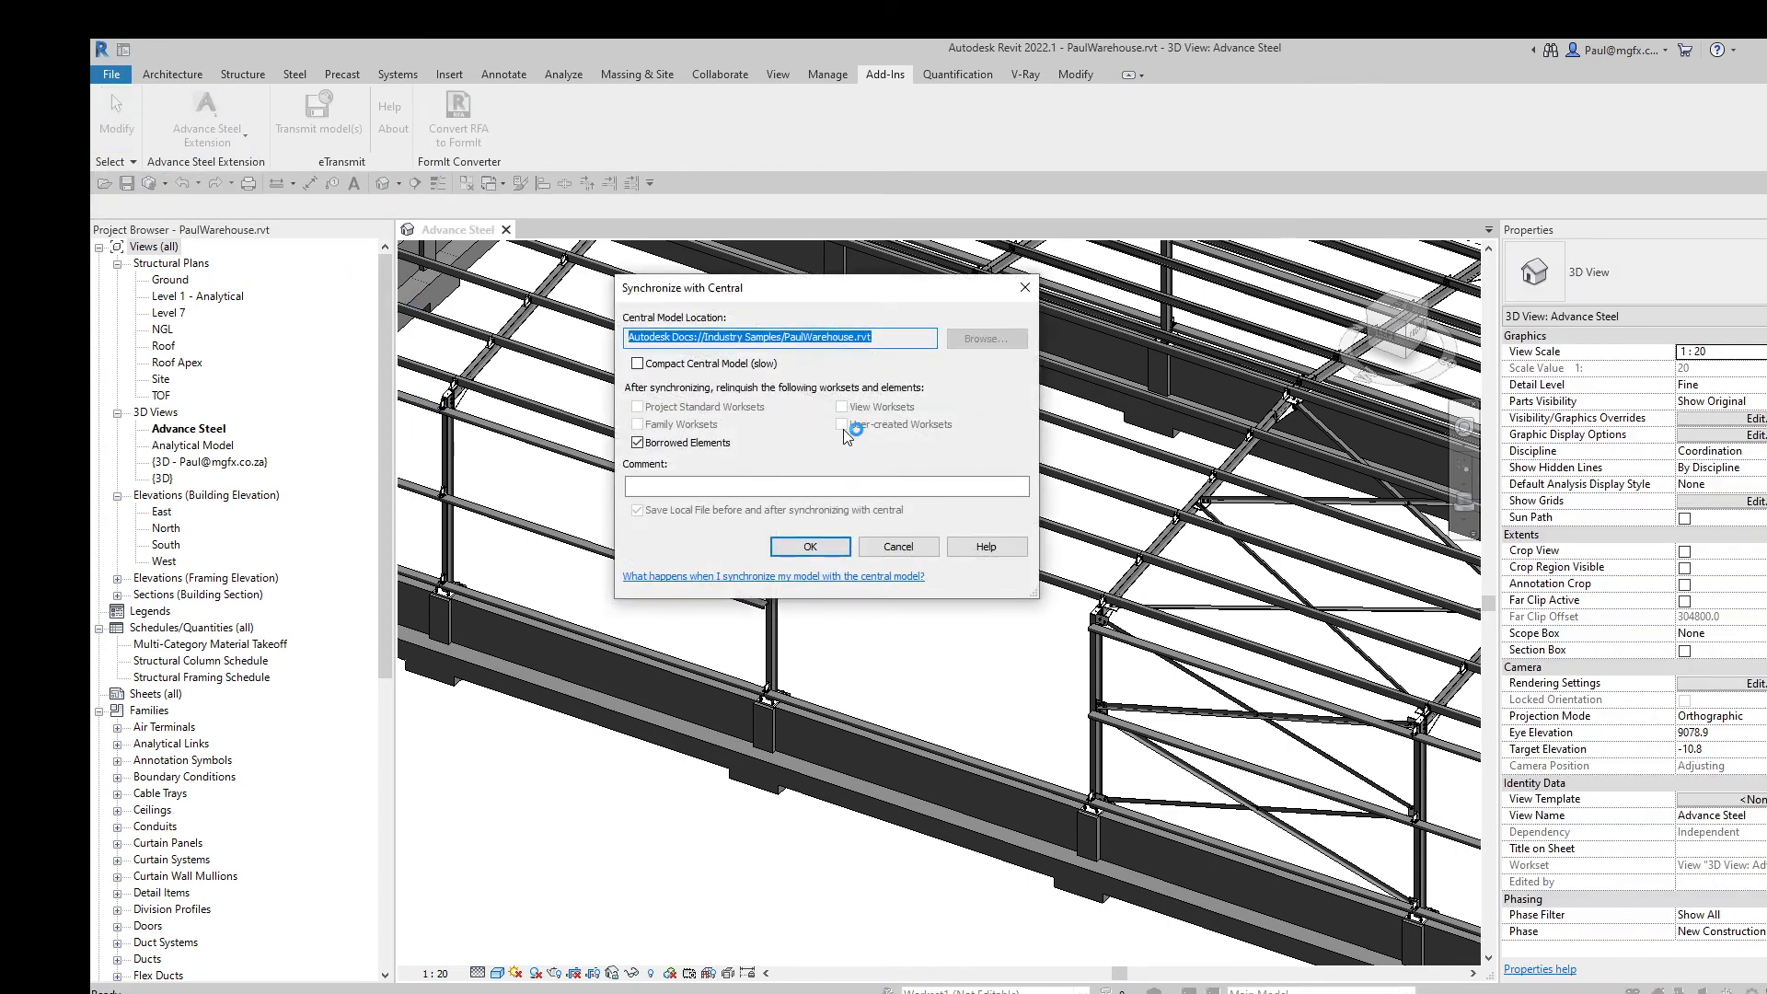
pyautogui.click(675, 485)
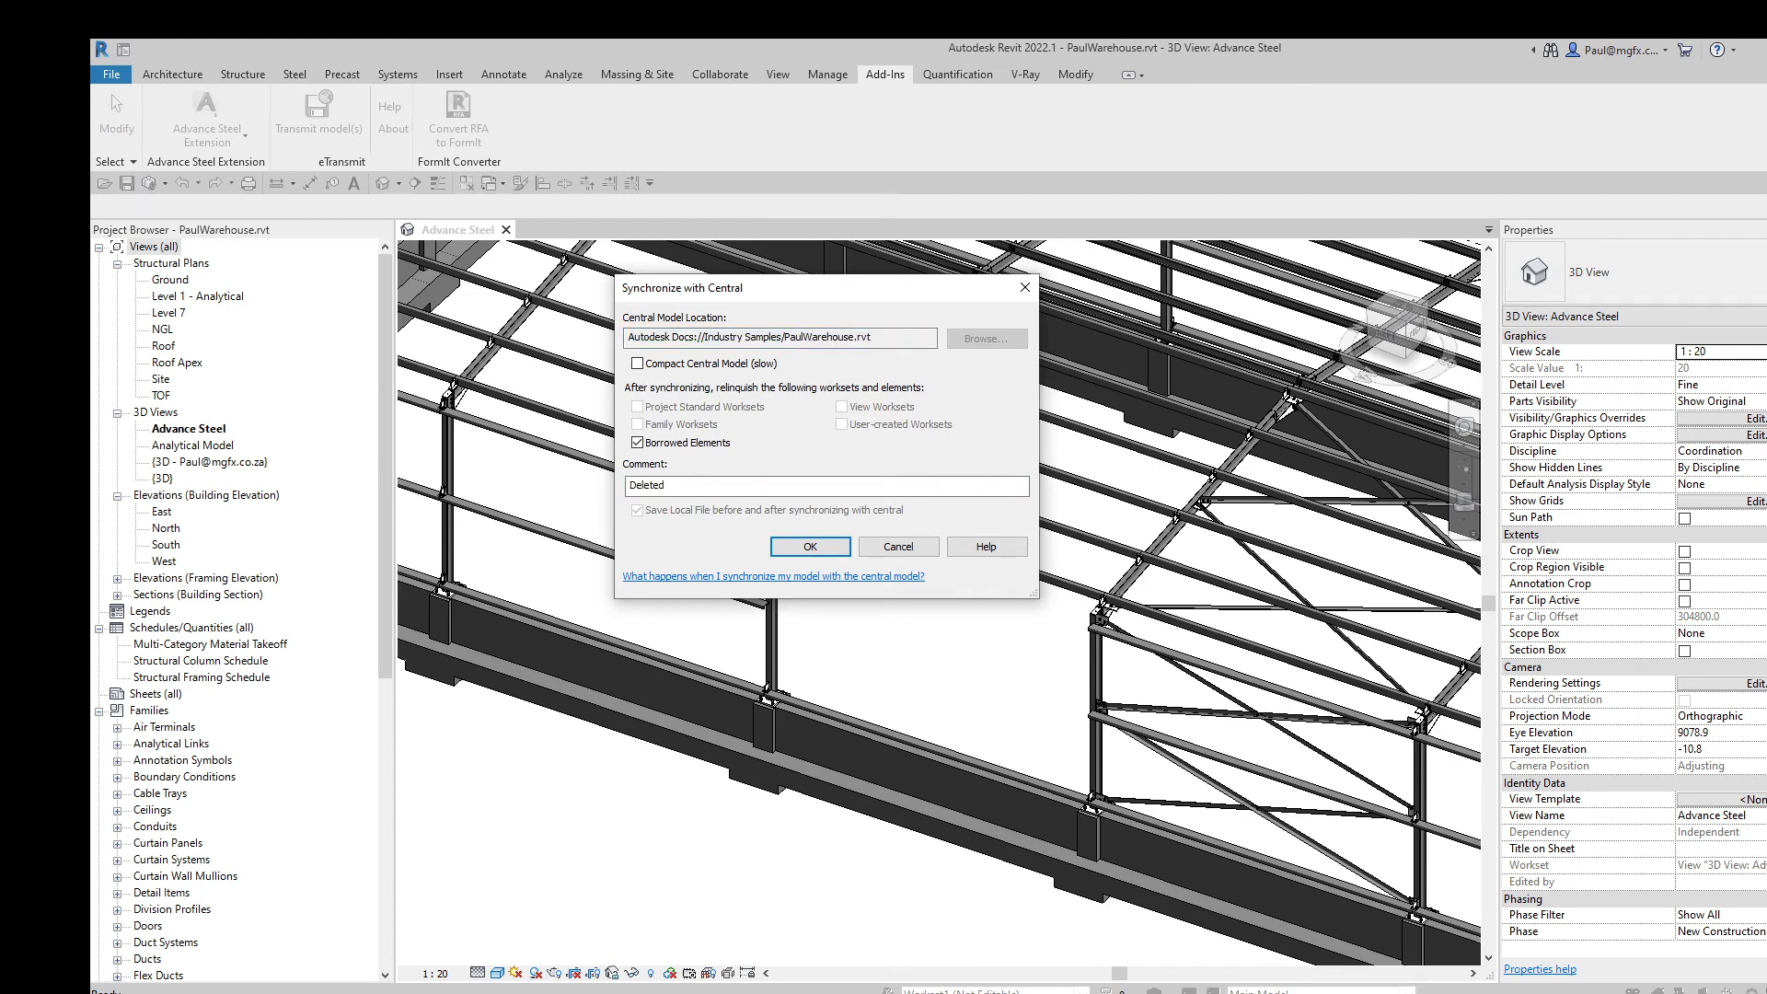
pyautogui.write('Deleted Steel Memeber')
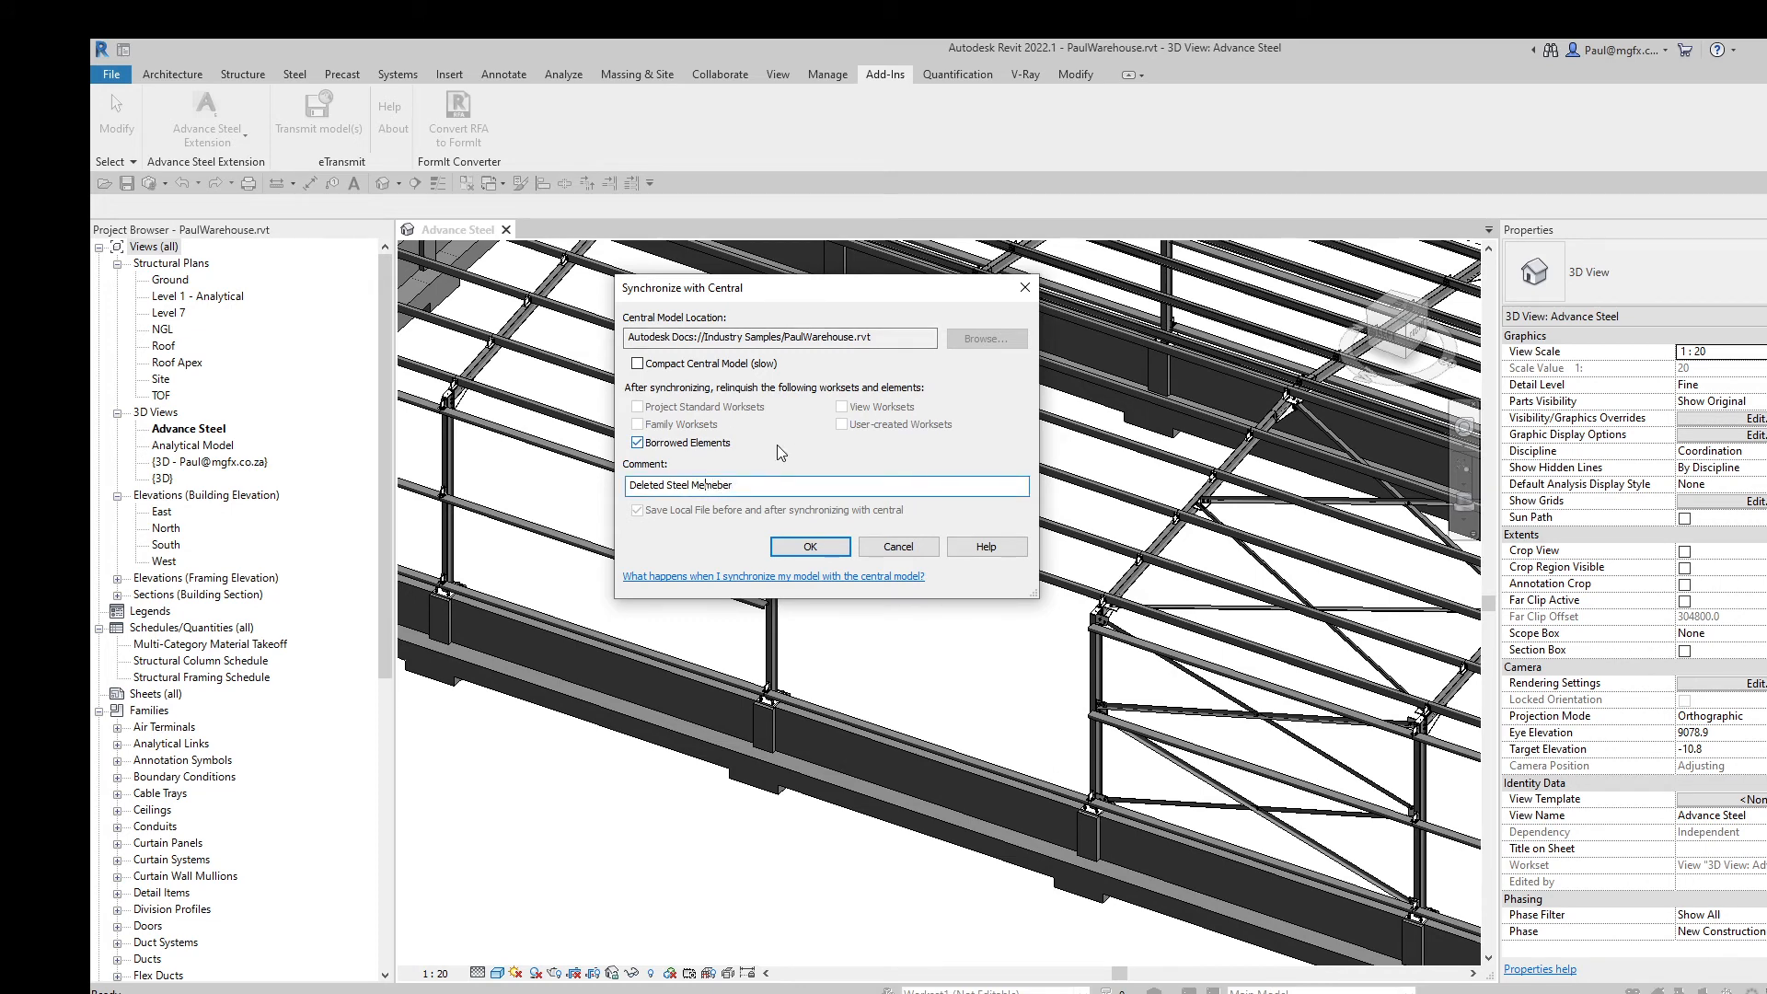
pyautogui.press('Return')
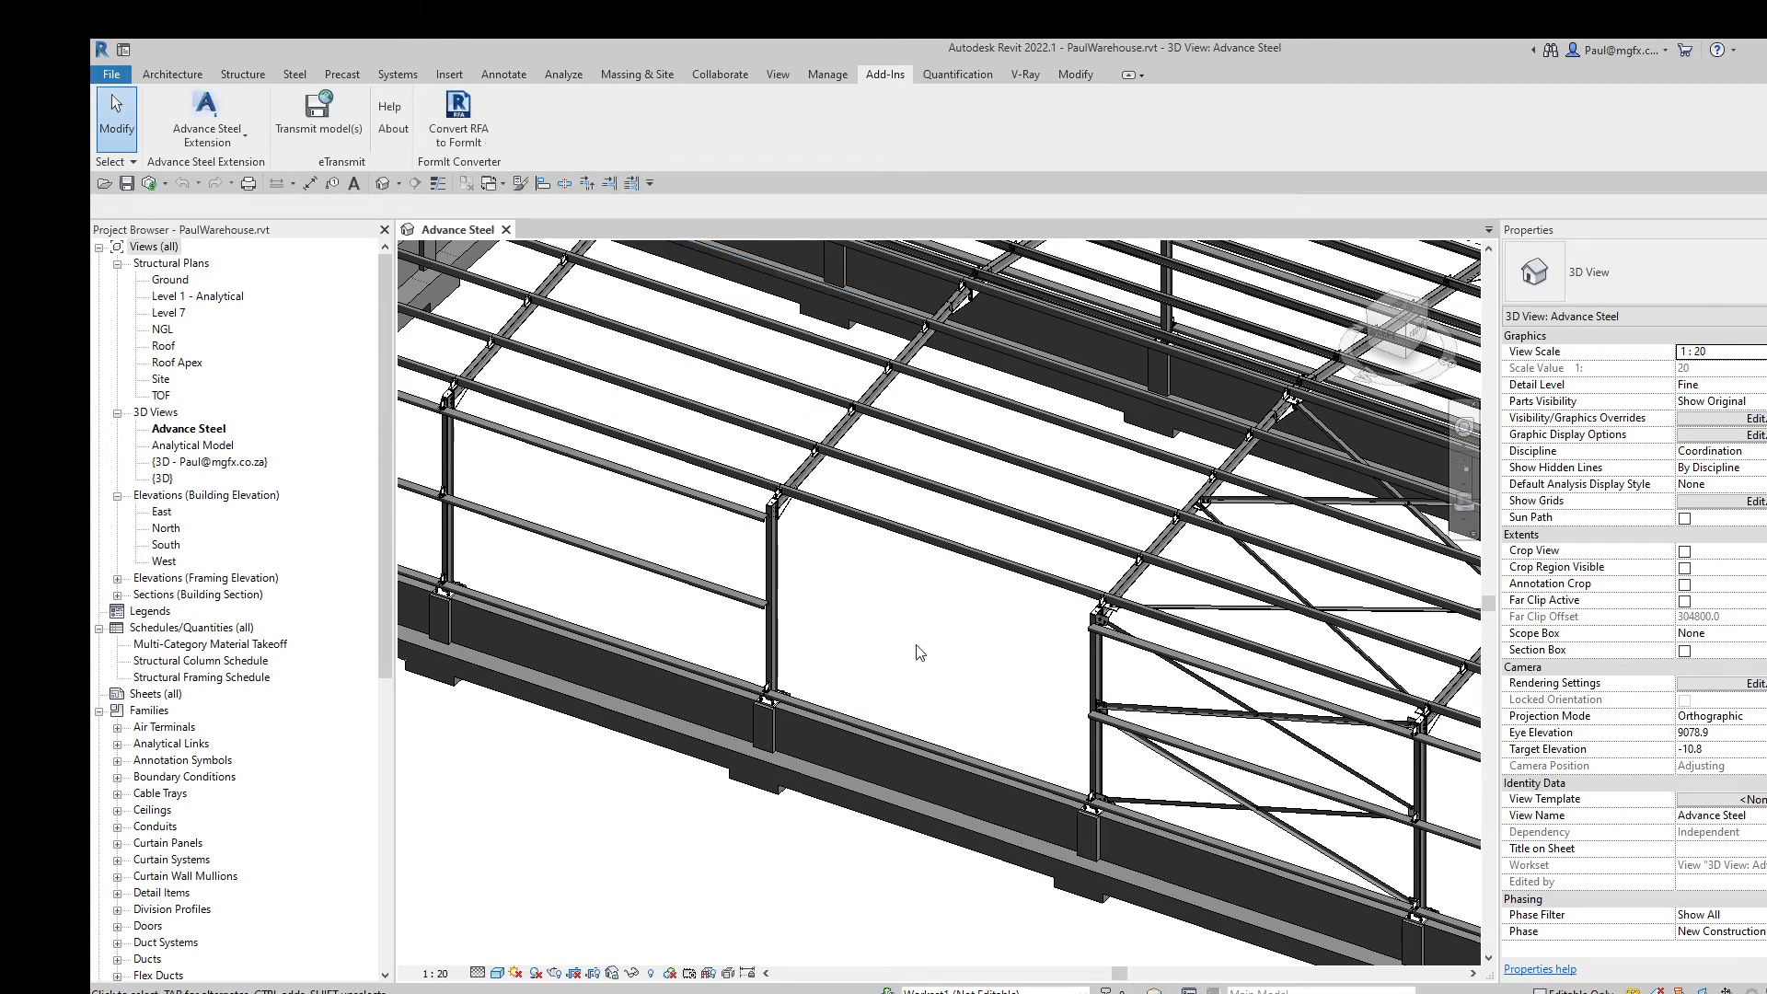
# Step: Export the updated model through the Advance Steel Extension with the UK country library, saving it as PaulWarehouse2.smlx
pyautogui.click(180, 172)
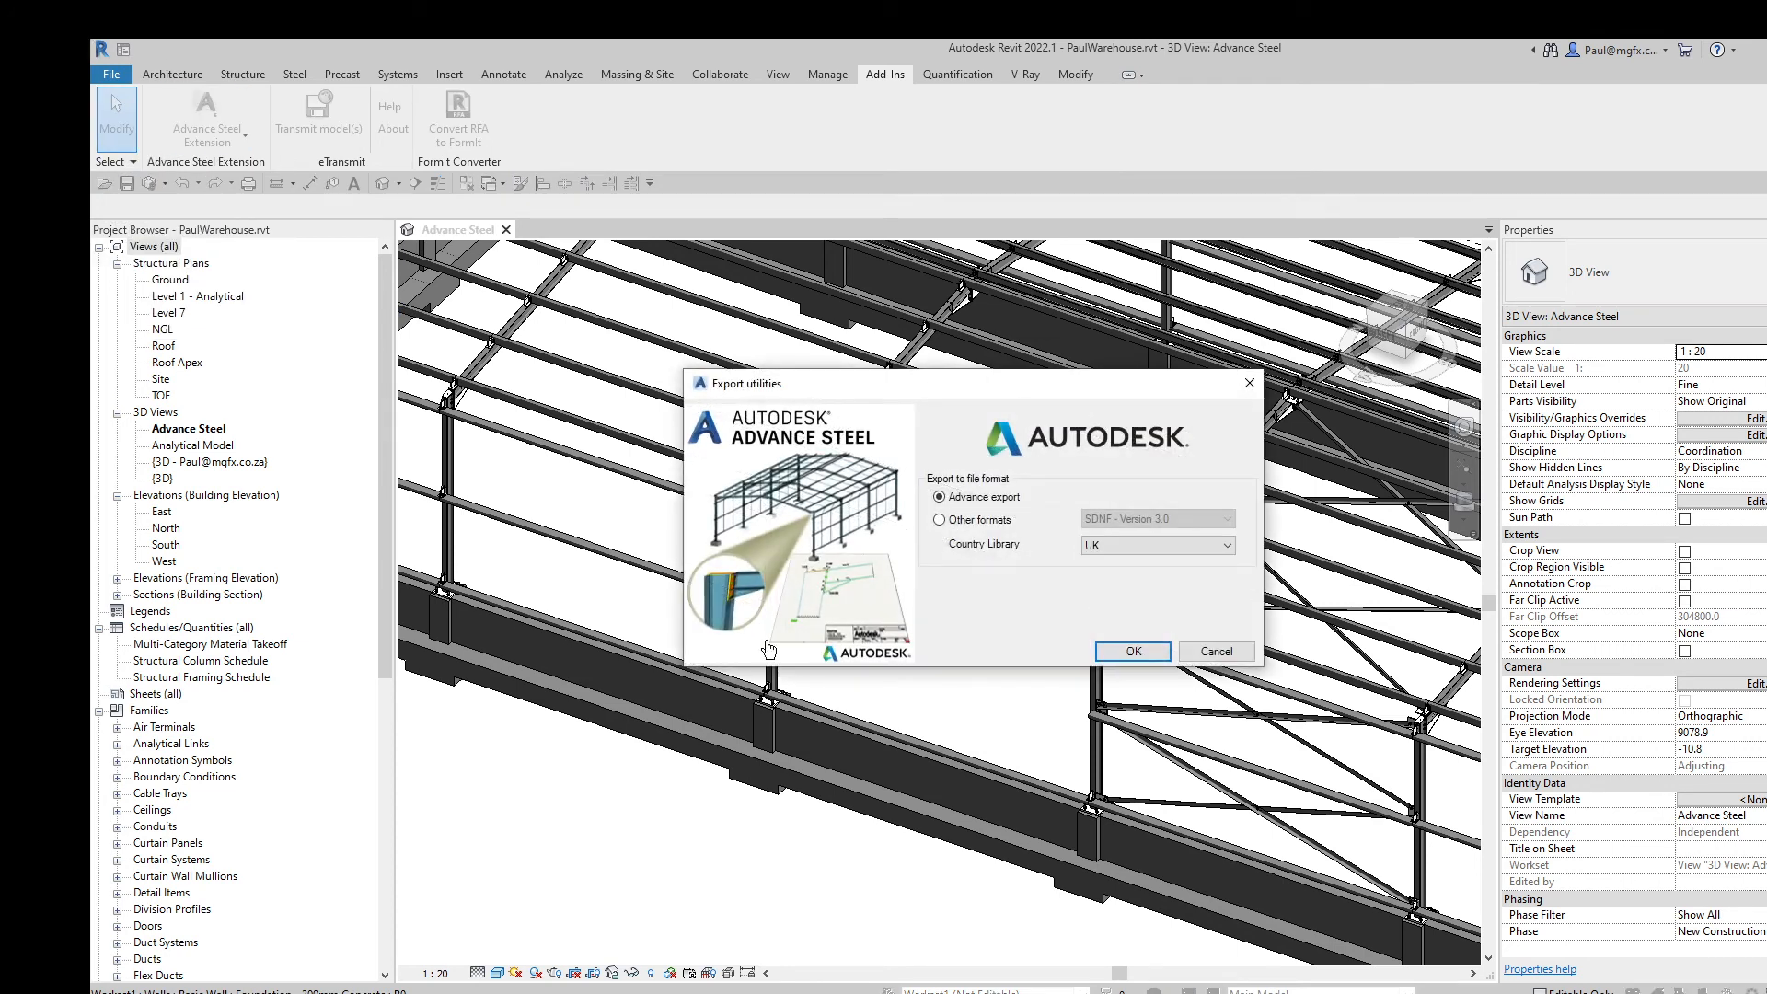
pyautogui.click(1134, 651)
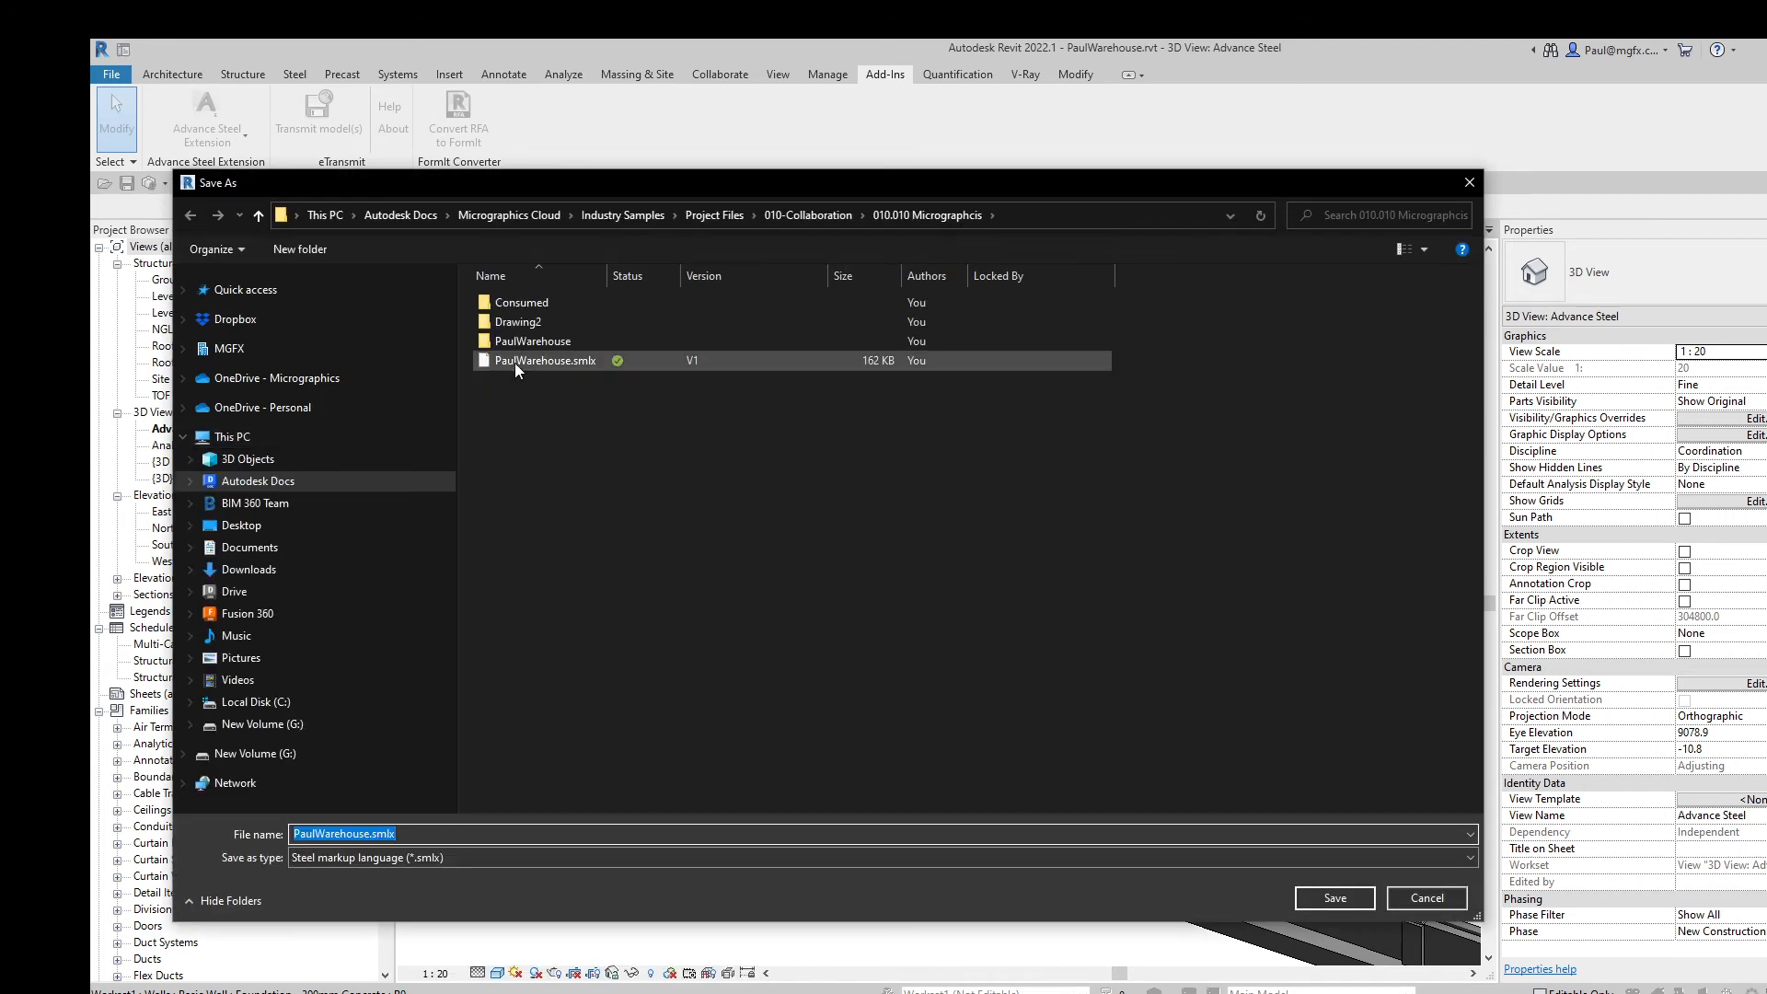
pyautogui.click(439, 834)
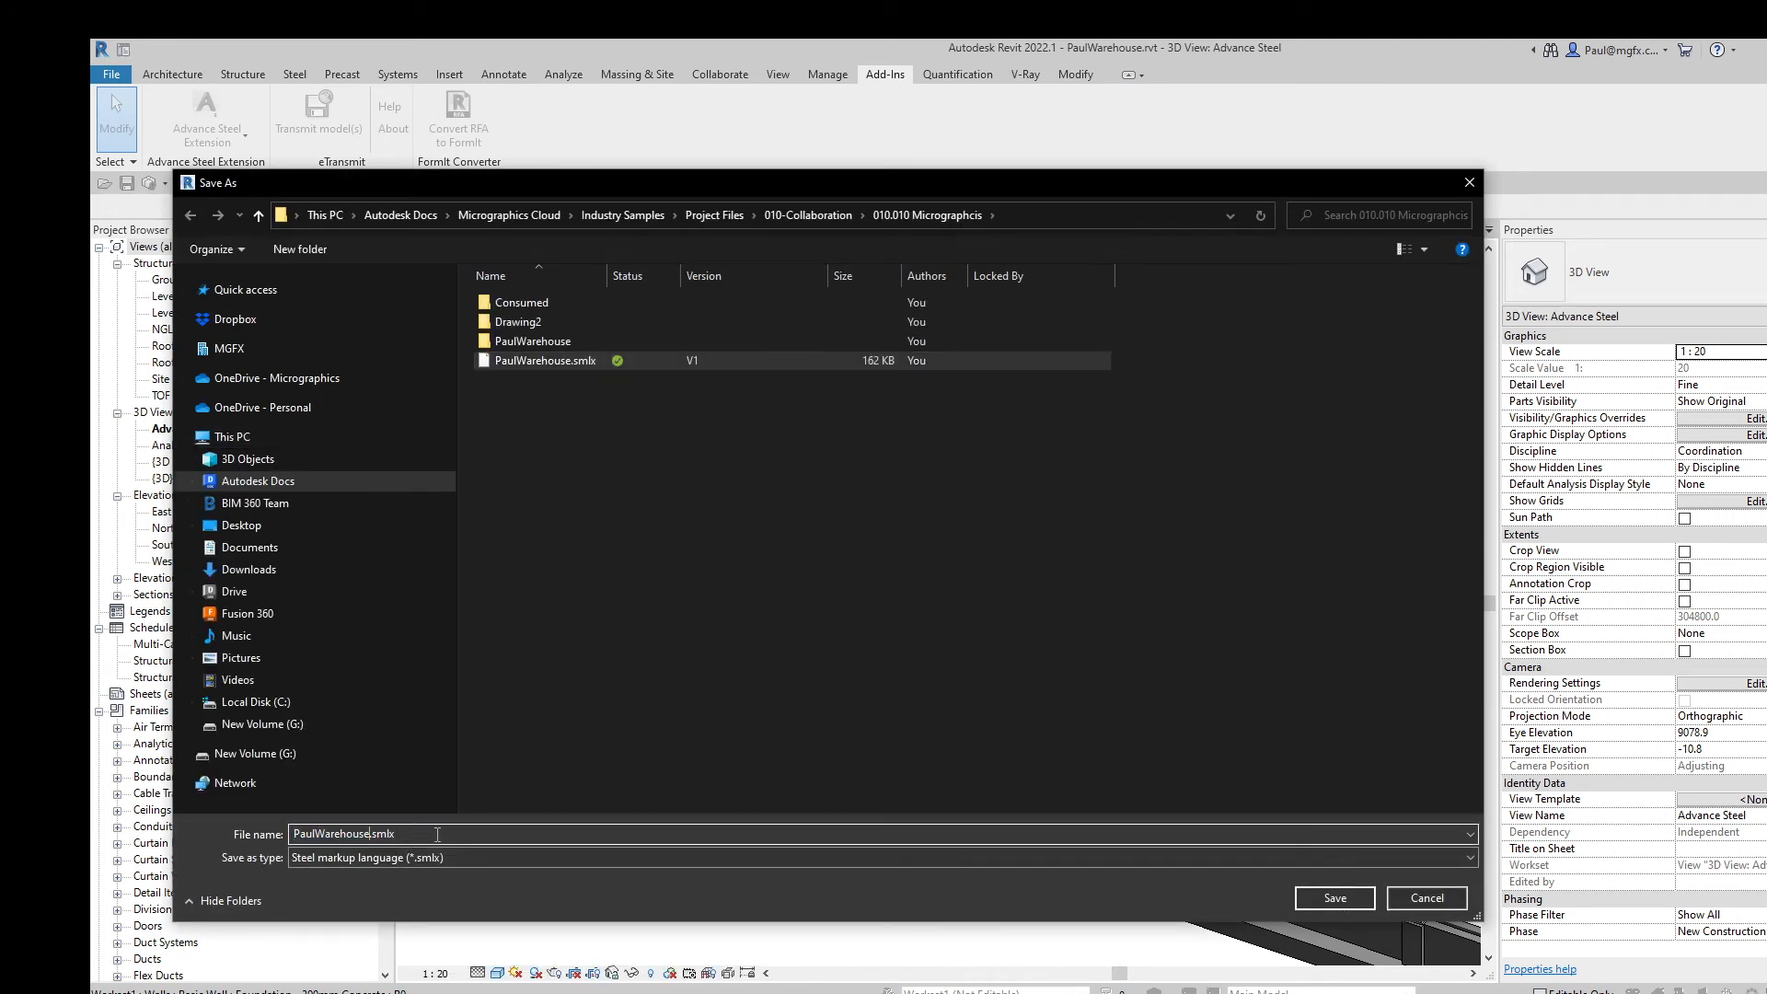
pyautogui.press('Return')
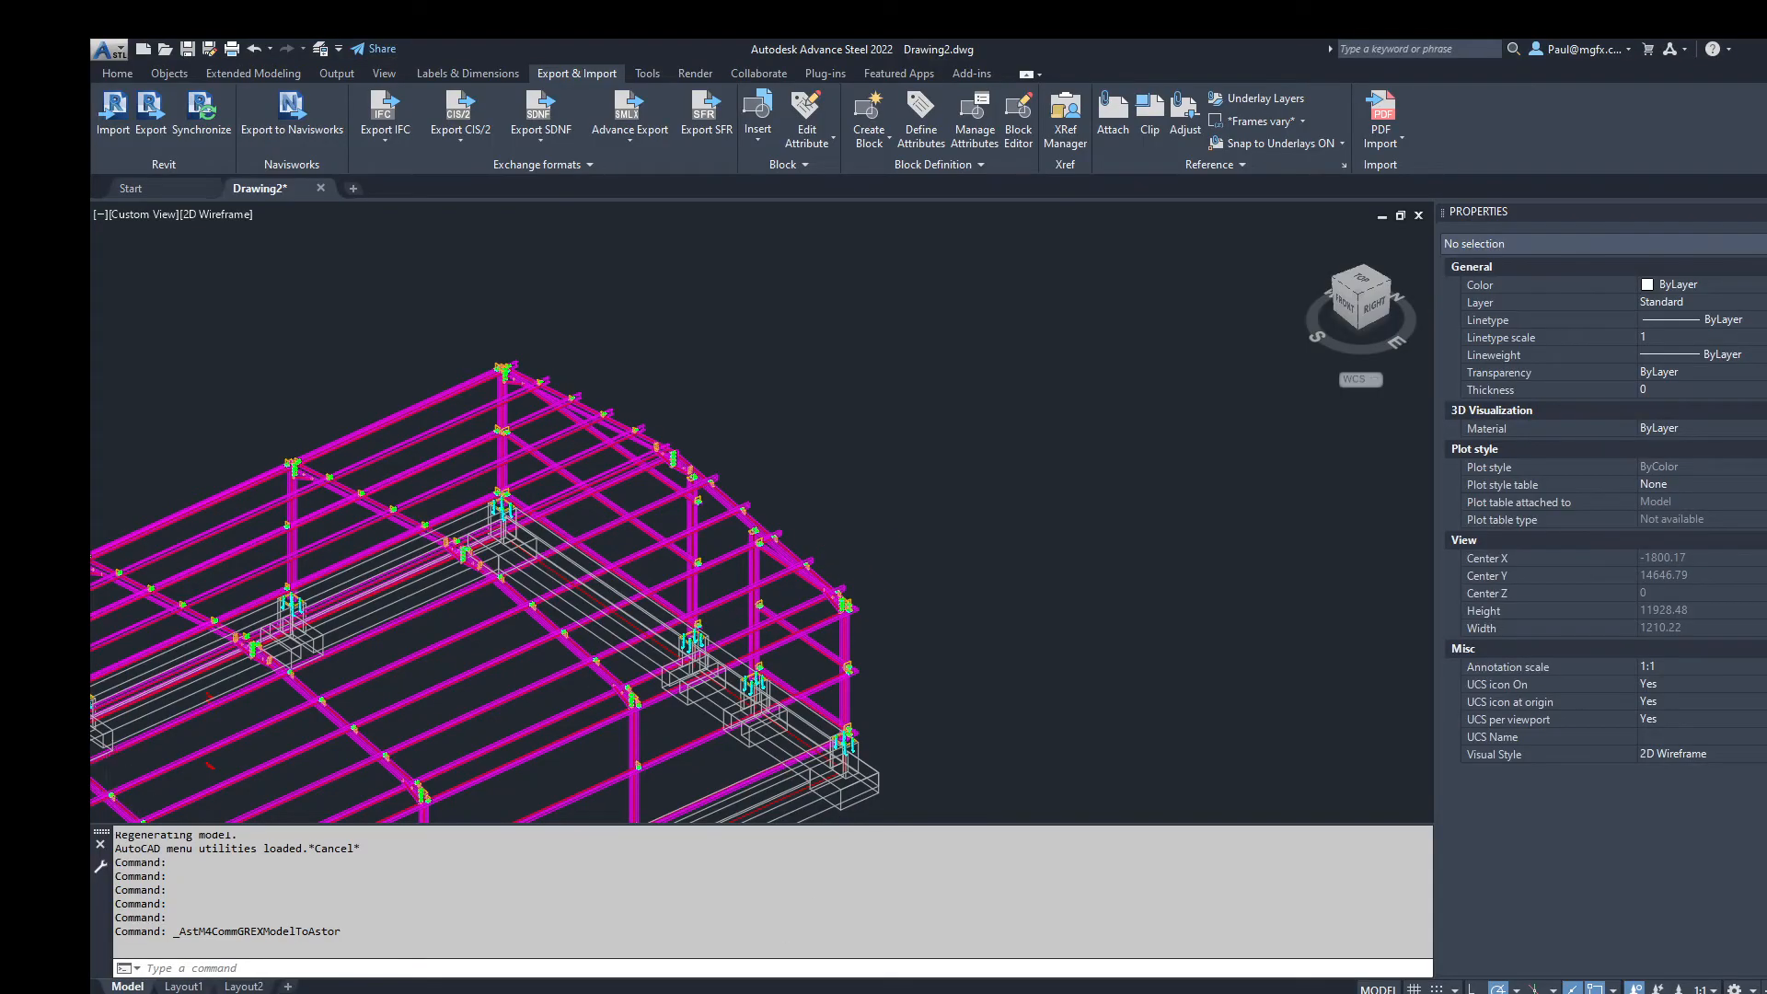
# Step: Switch to Advance Steel and load PaulWarehouse2.smlx for synchronisation with the imported building
pyautogui.scroll(-3, 611, 754)
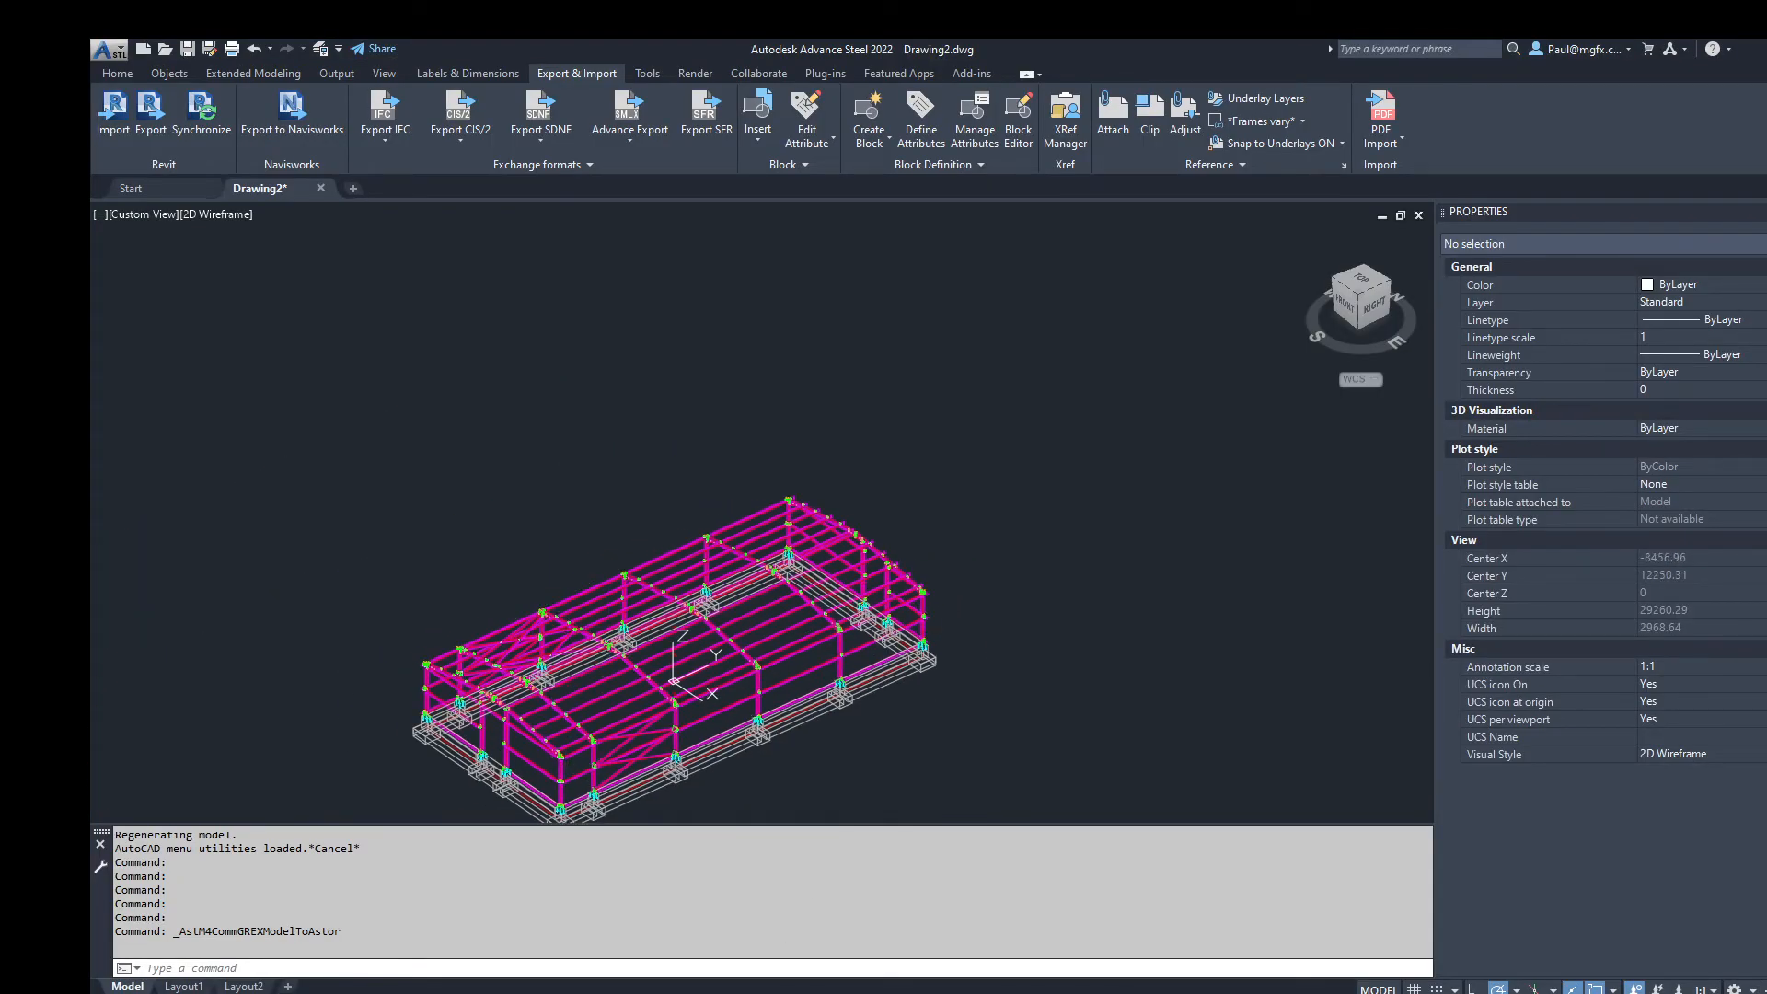
pyautogui.keyDown('shift'); pyautogui.moveTo(545, 623); pyautogui.dragTo(616, 549, button='middle'); pyautogui.keyUp('shift')
pyautogui.scroll(5, 617, 548)
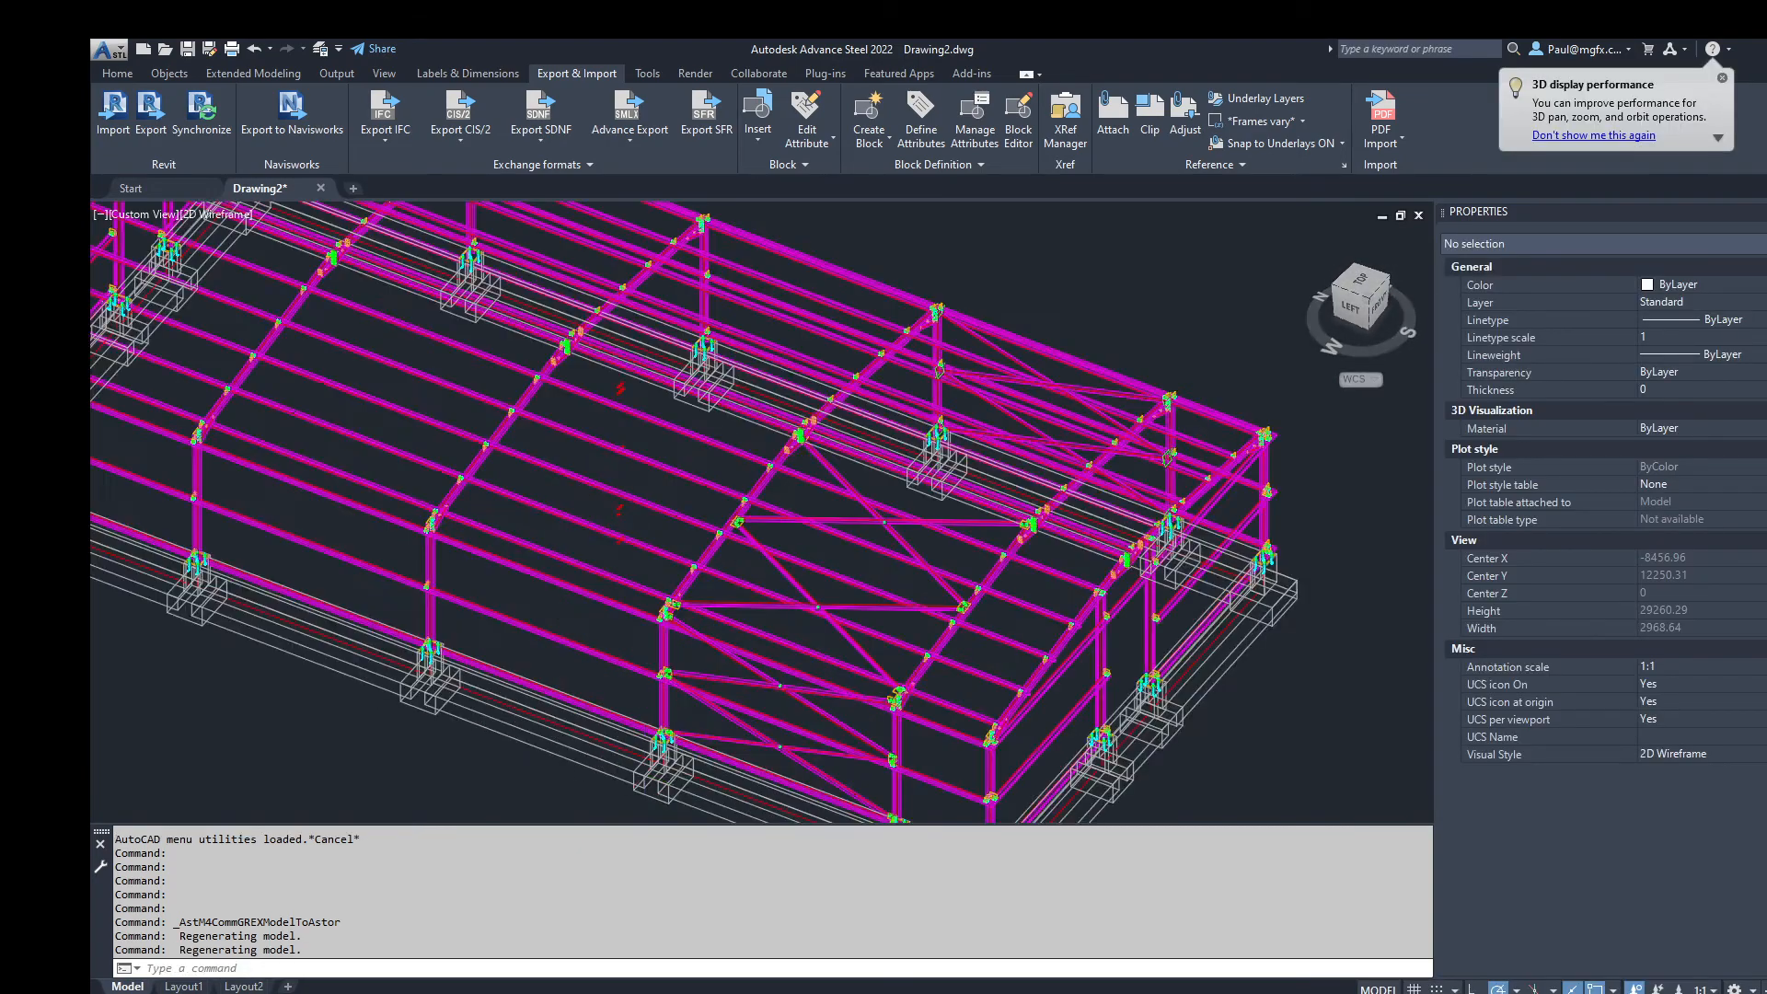
pyautogui.keyDown('shift'); pyautogui.moveTo(680, 703); pyautogui.dragTo(690, 657, button='middle'); pyautogui.keyUp('shift')
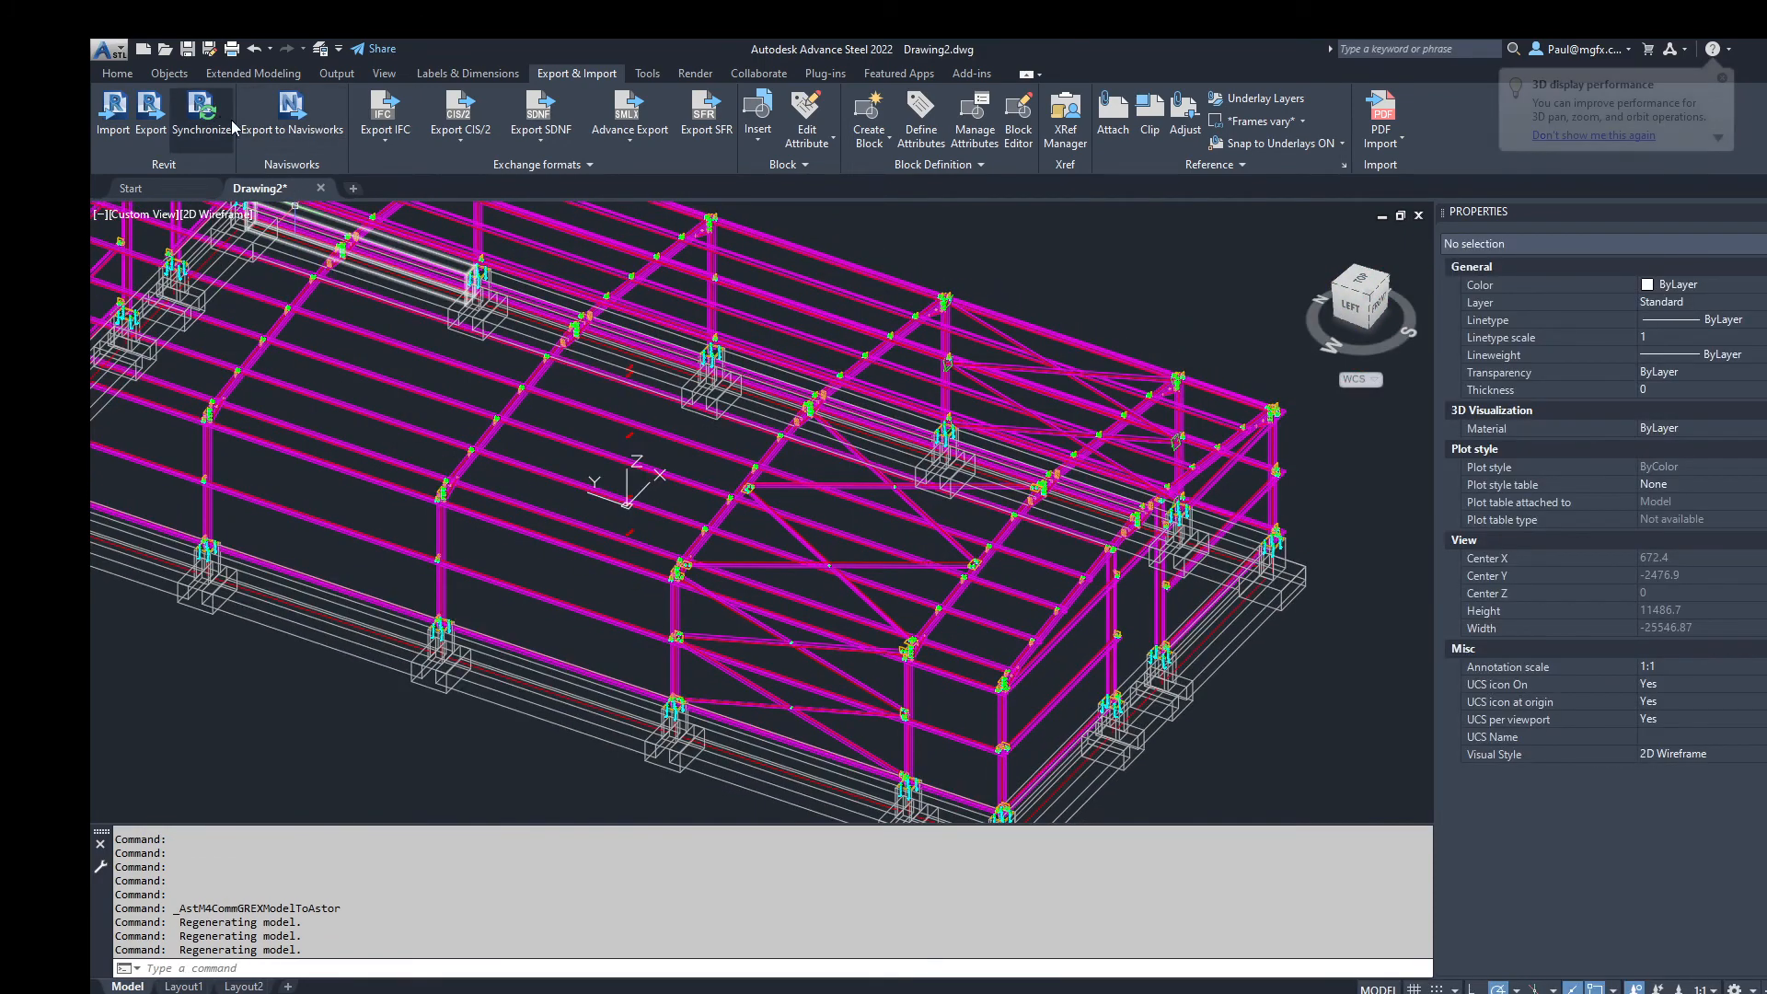
pyautogui.click(205, 131)
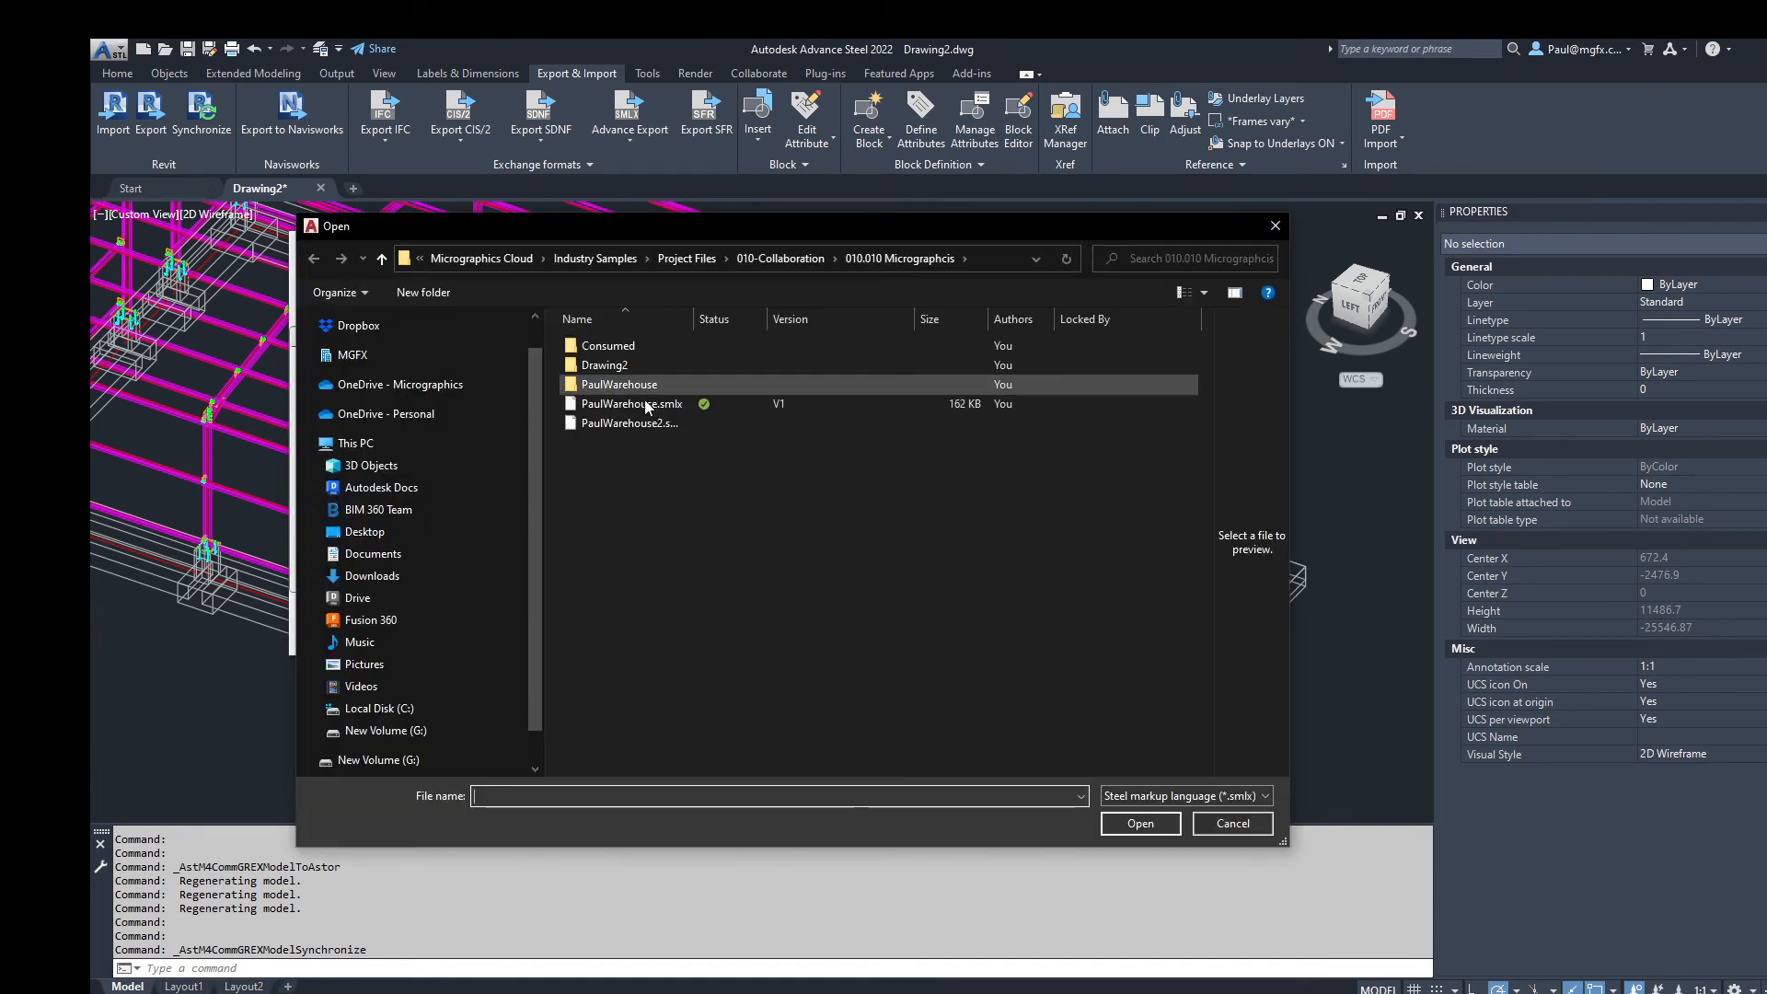
pyautogui.click(646, 426)
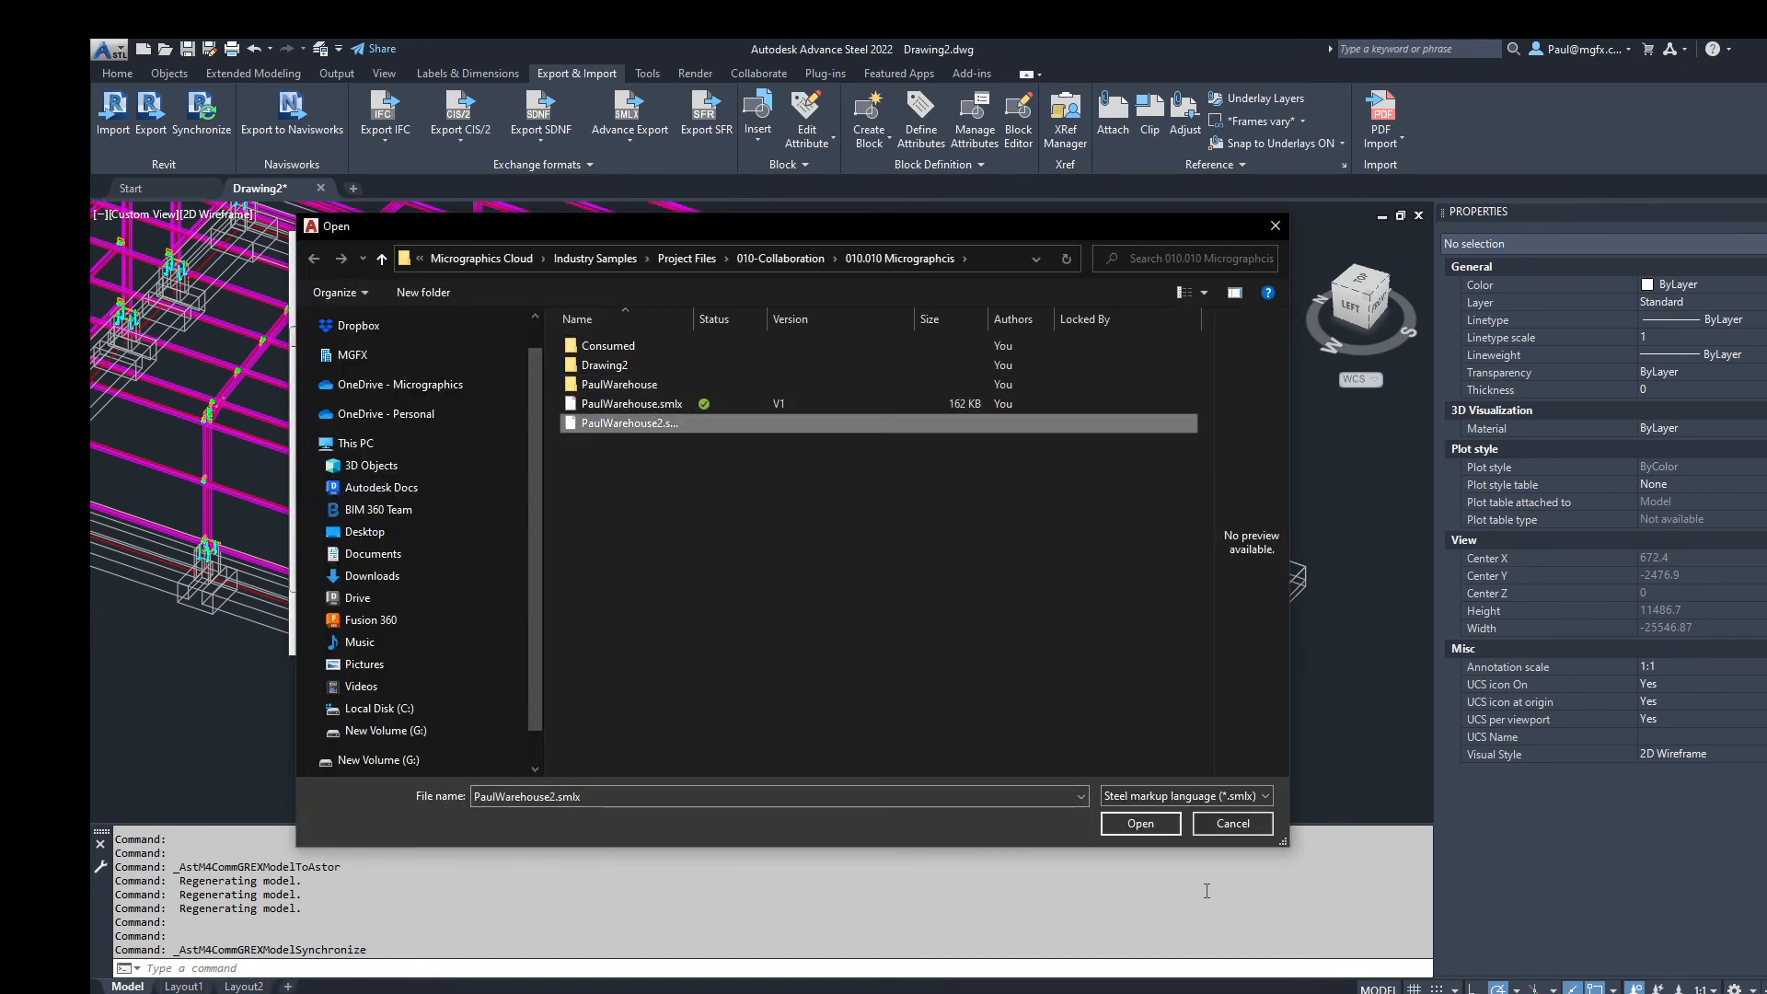
pyautogui.click(1123, 823)
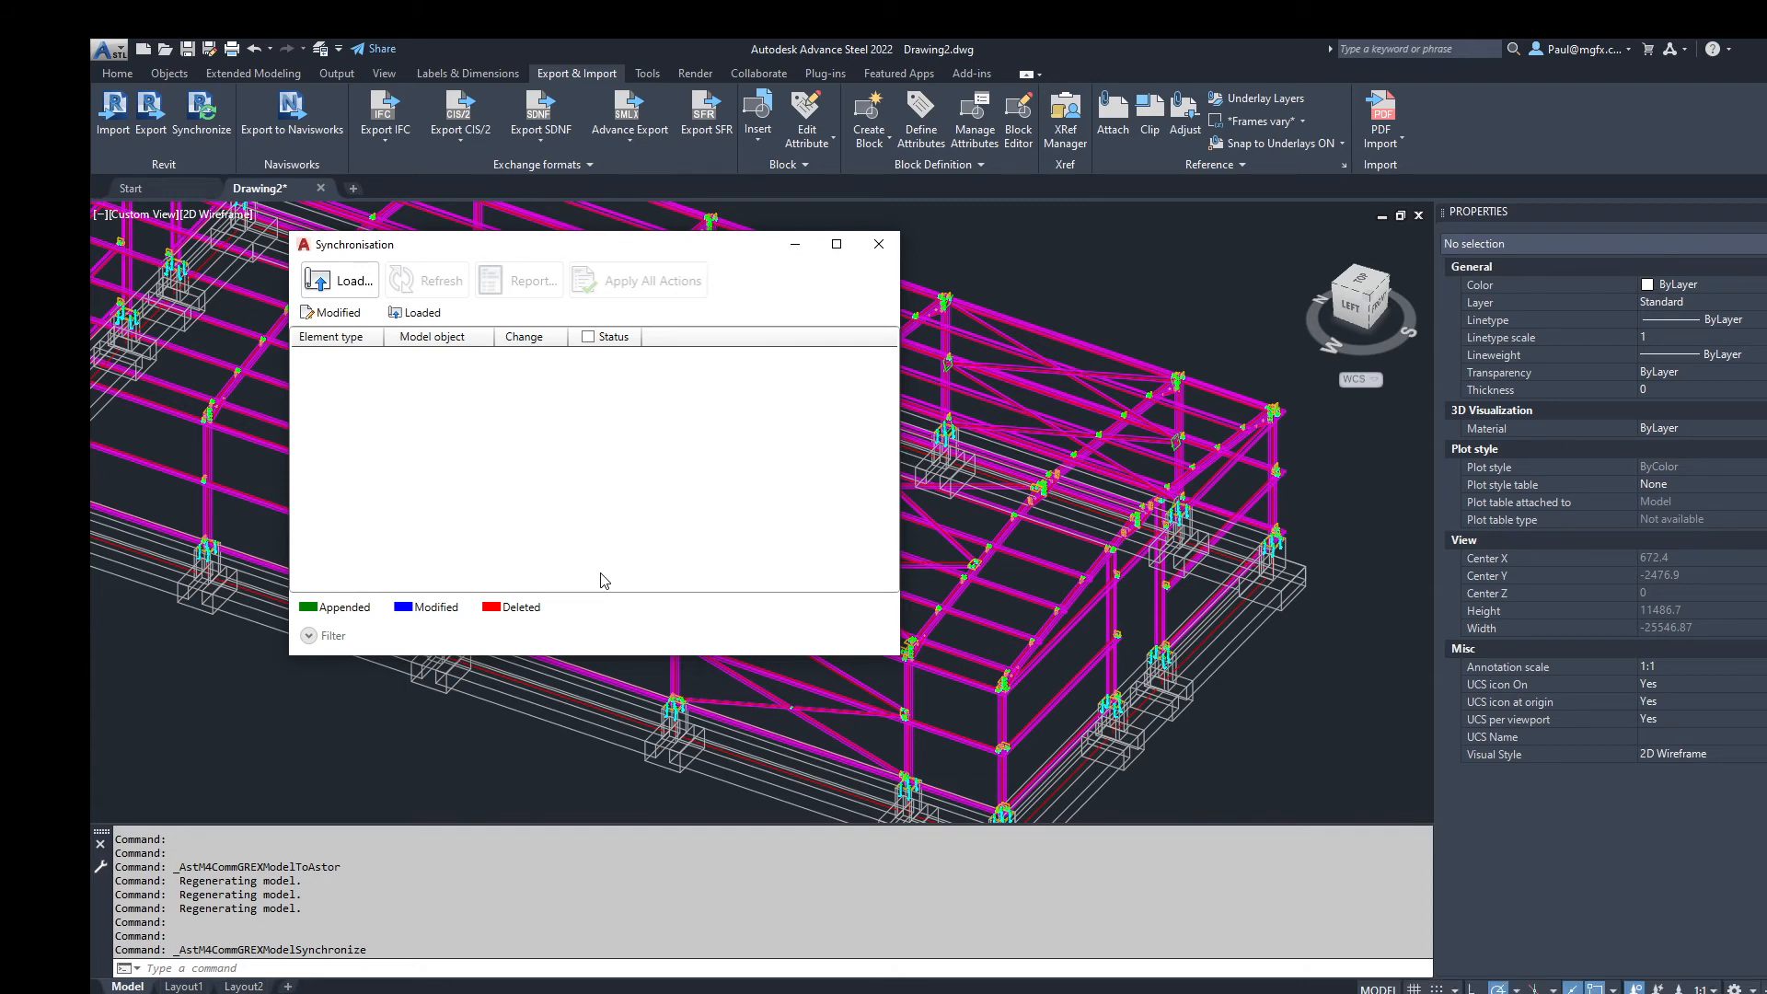
# Step: Filter the synchronisation list to beams with deleted changes only, excluding all other element types and the appended and modified changes
pyautogui.click(309, 636)
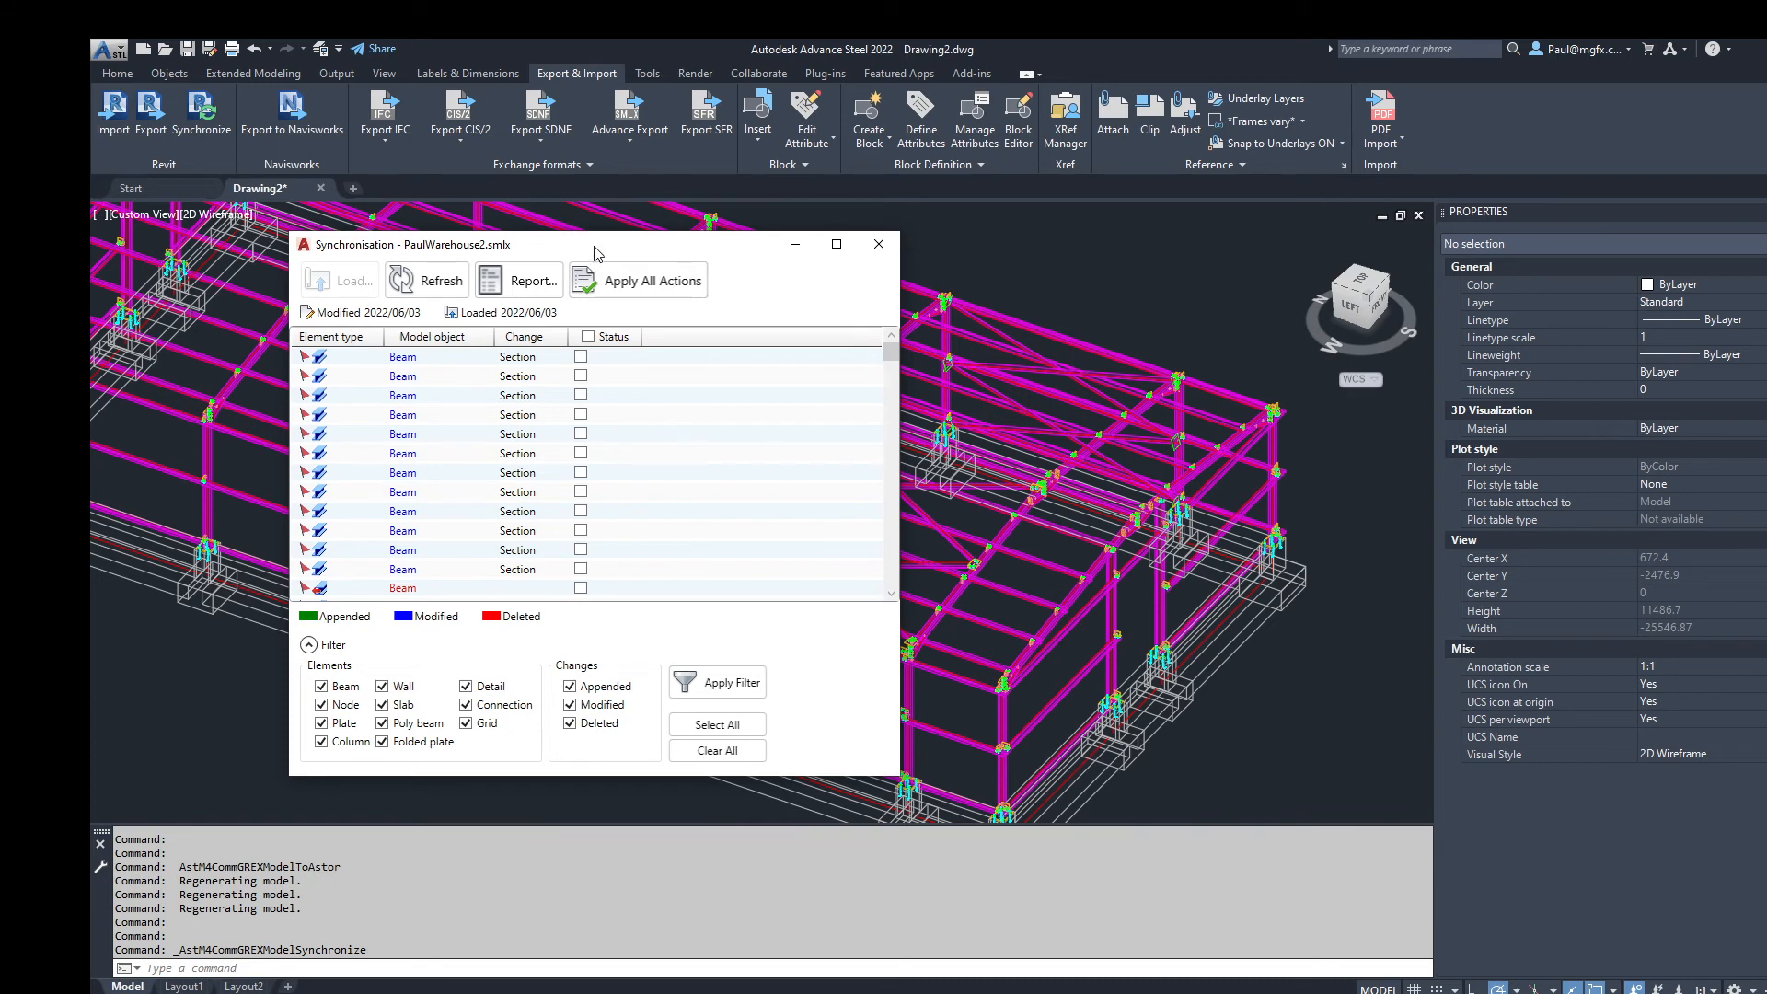
pyautogui.moveTo(597, 254); pyautogui.dragTo(809, 170)
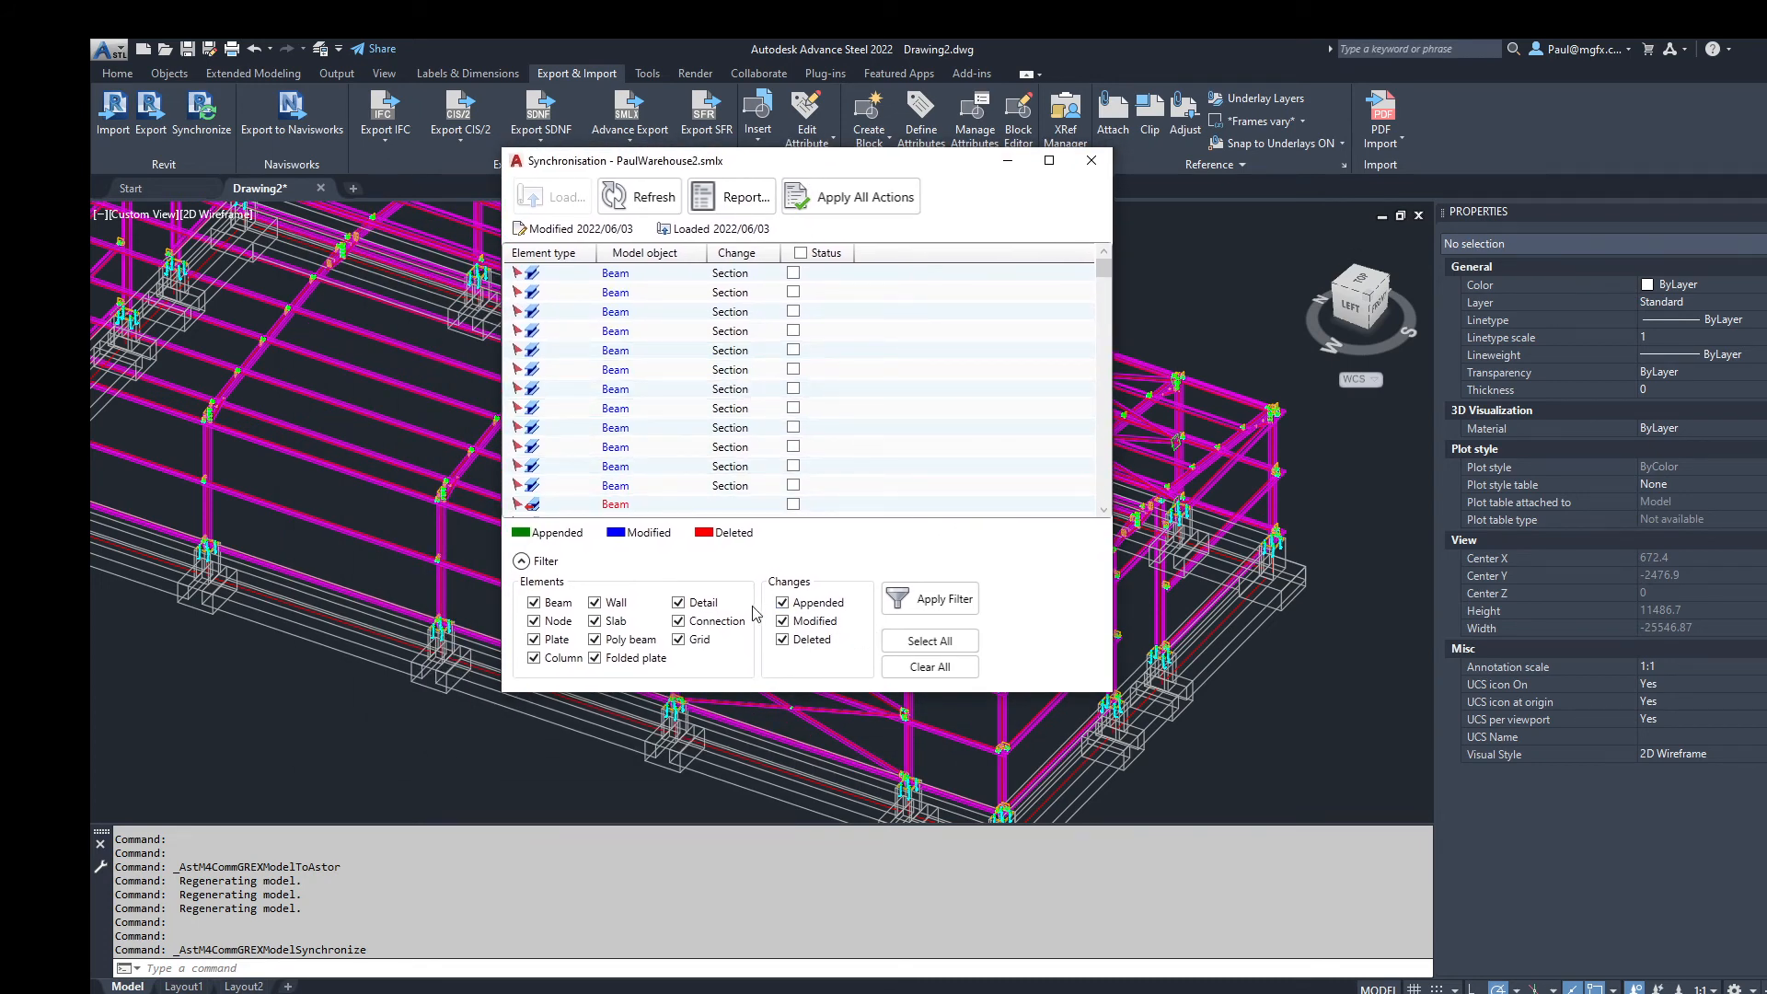
pyautogui.click(534, 639)
pyautogui.click(533, 657)
pyautogui.click(595, 657)
pyautogui.click(594, 620)
pyautogui.click(595, 602)
pyautogui.click(678, 602)
pyautogui.click(782, 621)
pyautogui.click(782, 603)
pyautogui.click(945, 599)
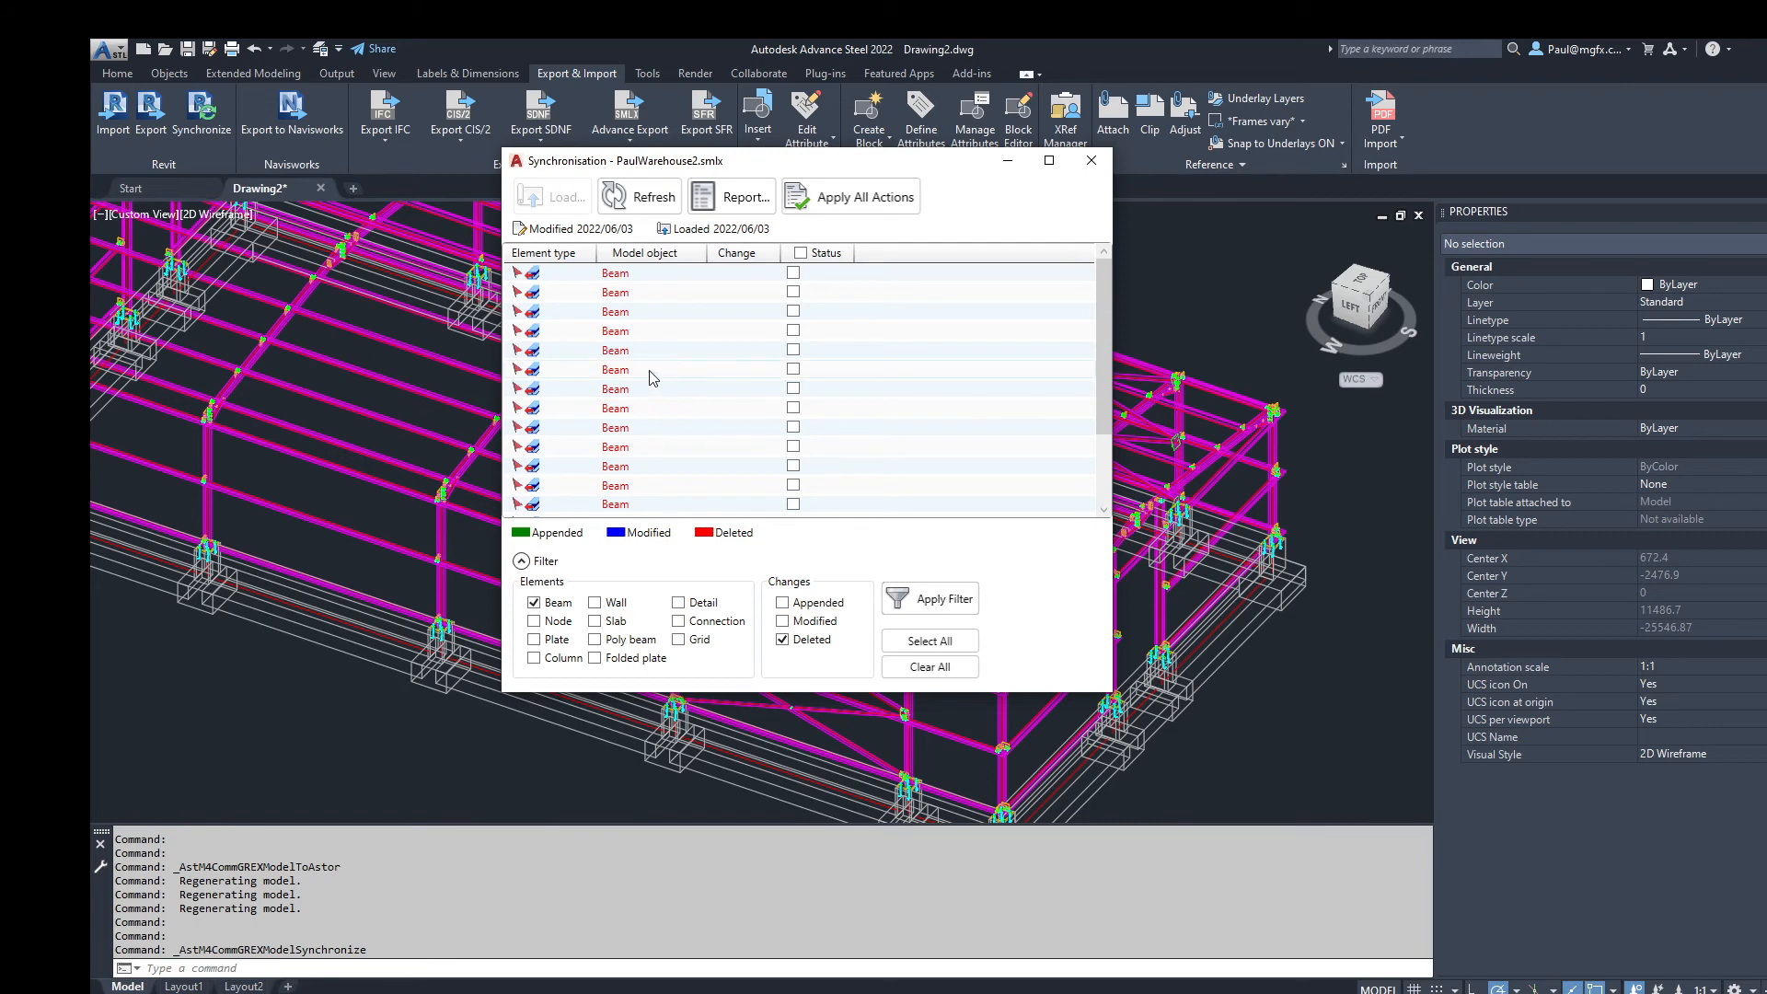
# Step: Look through the filtered beams, apply Select All, and save the synchronisation report as Drawing2_03_June_2022_09_19.doc
pyautogui.scroll(-3, 663, 410)
pyautogui.scroll(3, 721, 430)
pyautogui.click(625, 273)
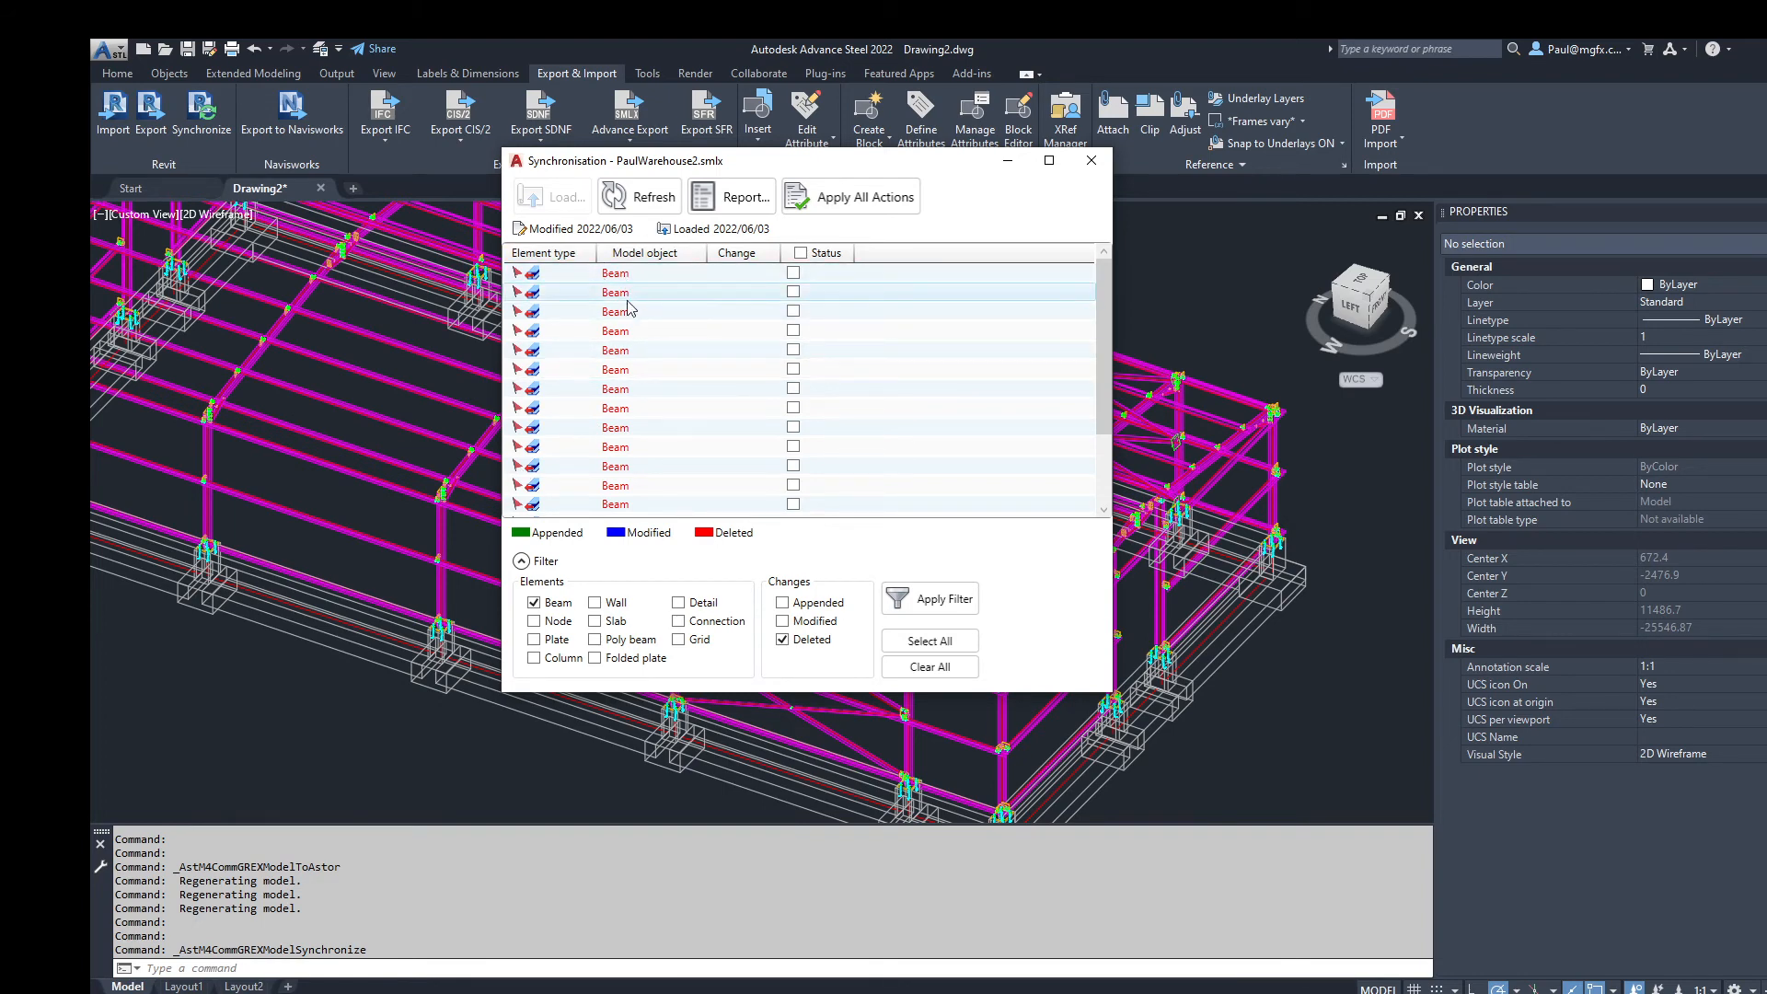
pyautogui.scroll(-2, 650, 479)
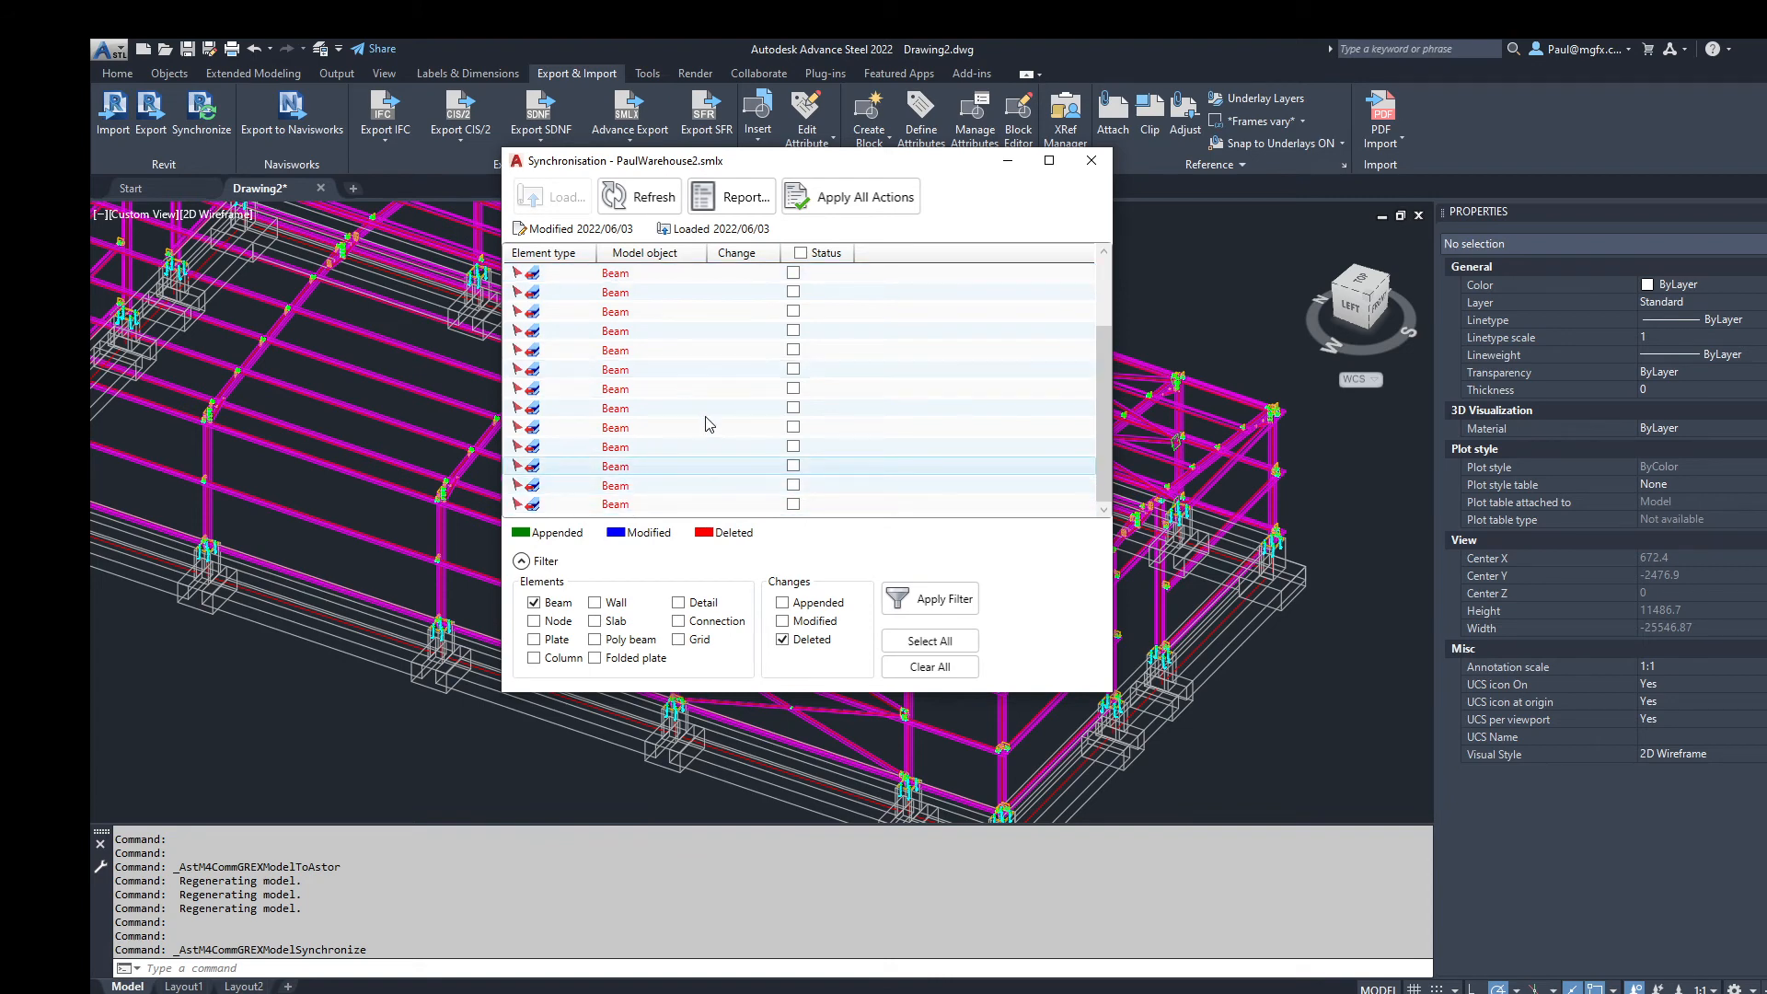
pyautogui.click(925, 642)
pyautogui.click(747, 199)
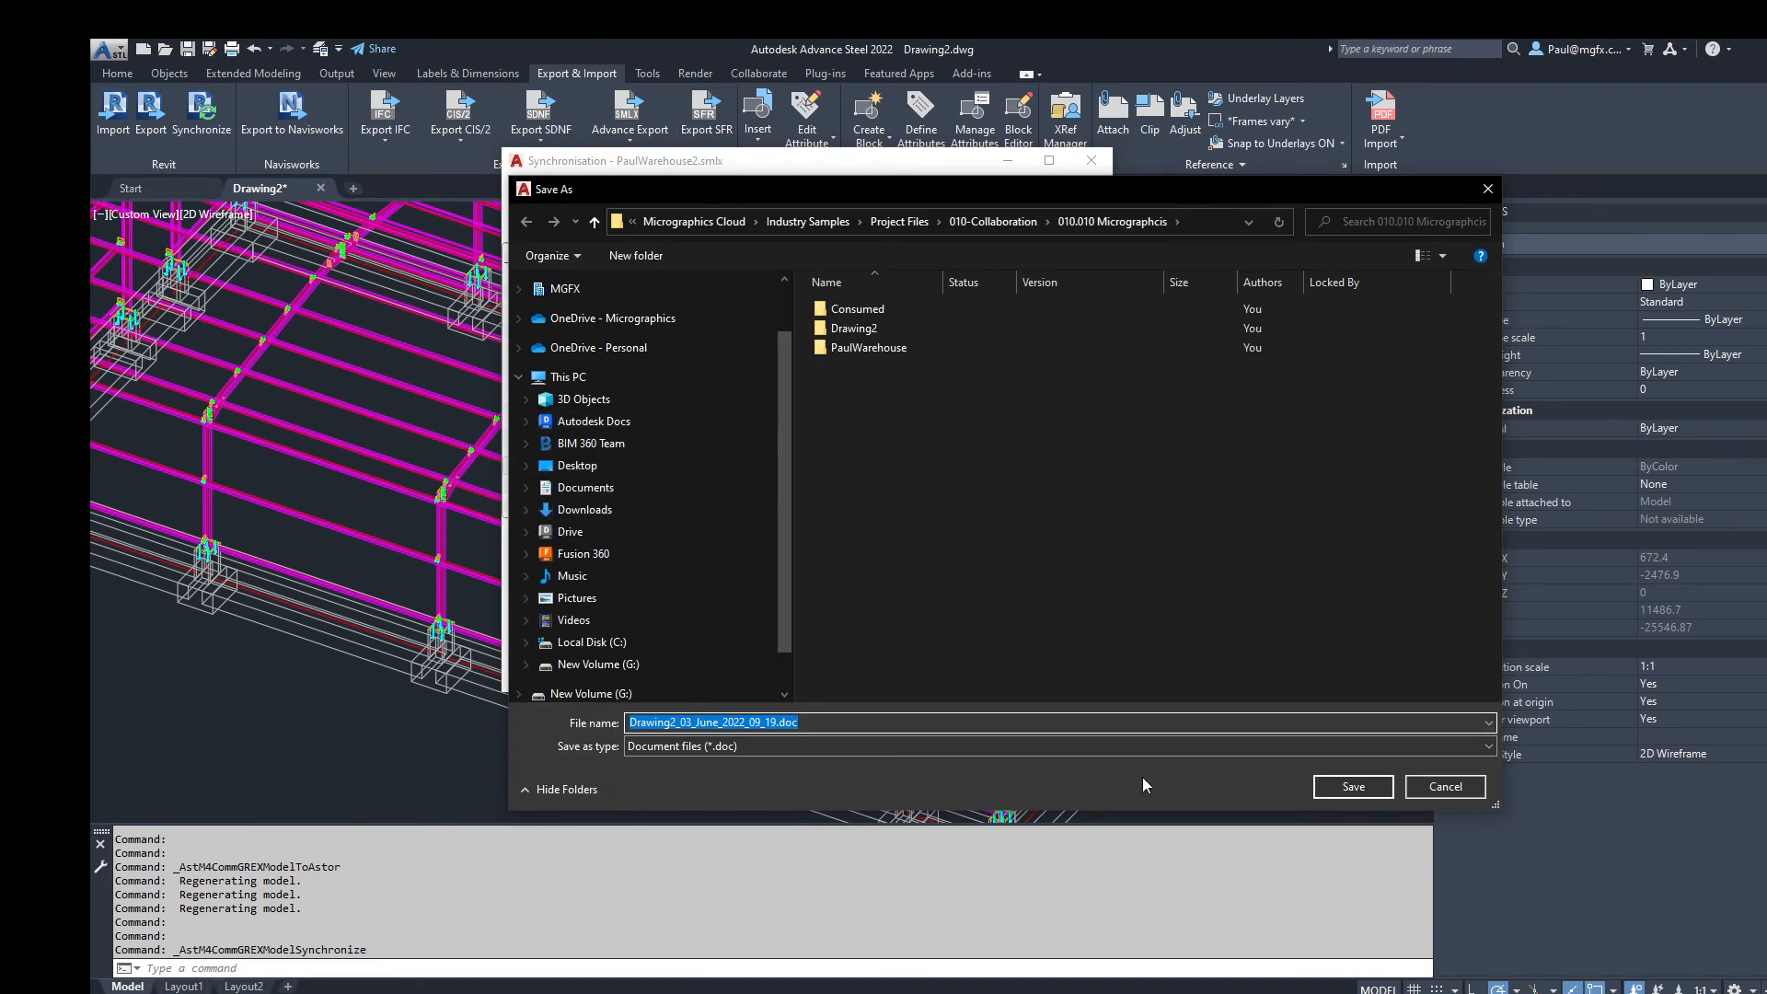
pyautogui.click(1351, 788)
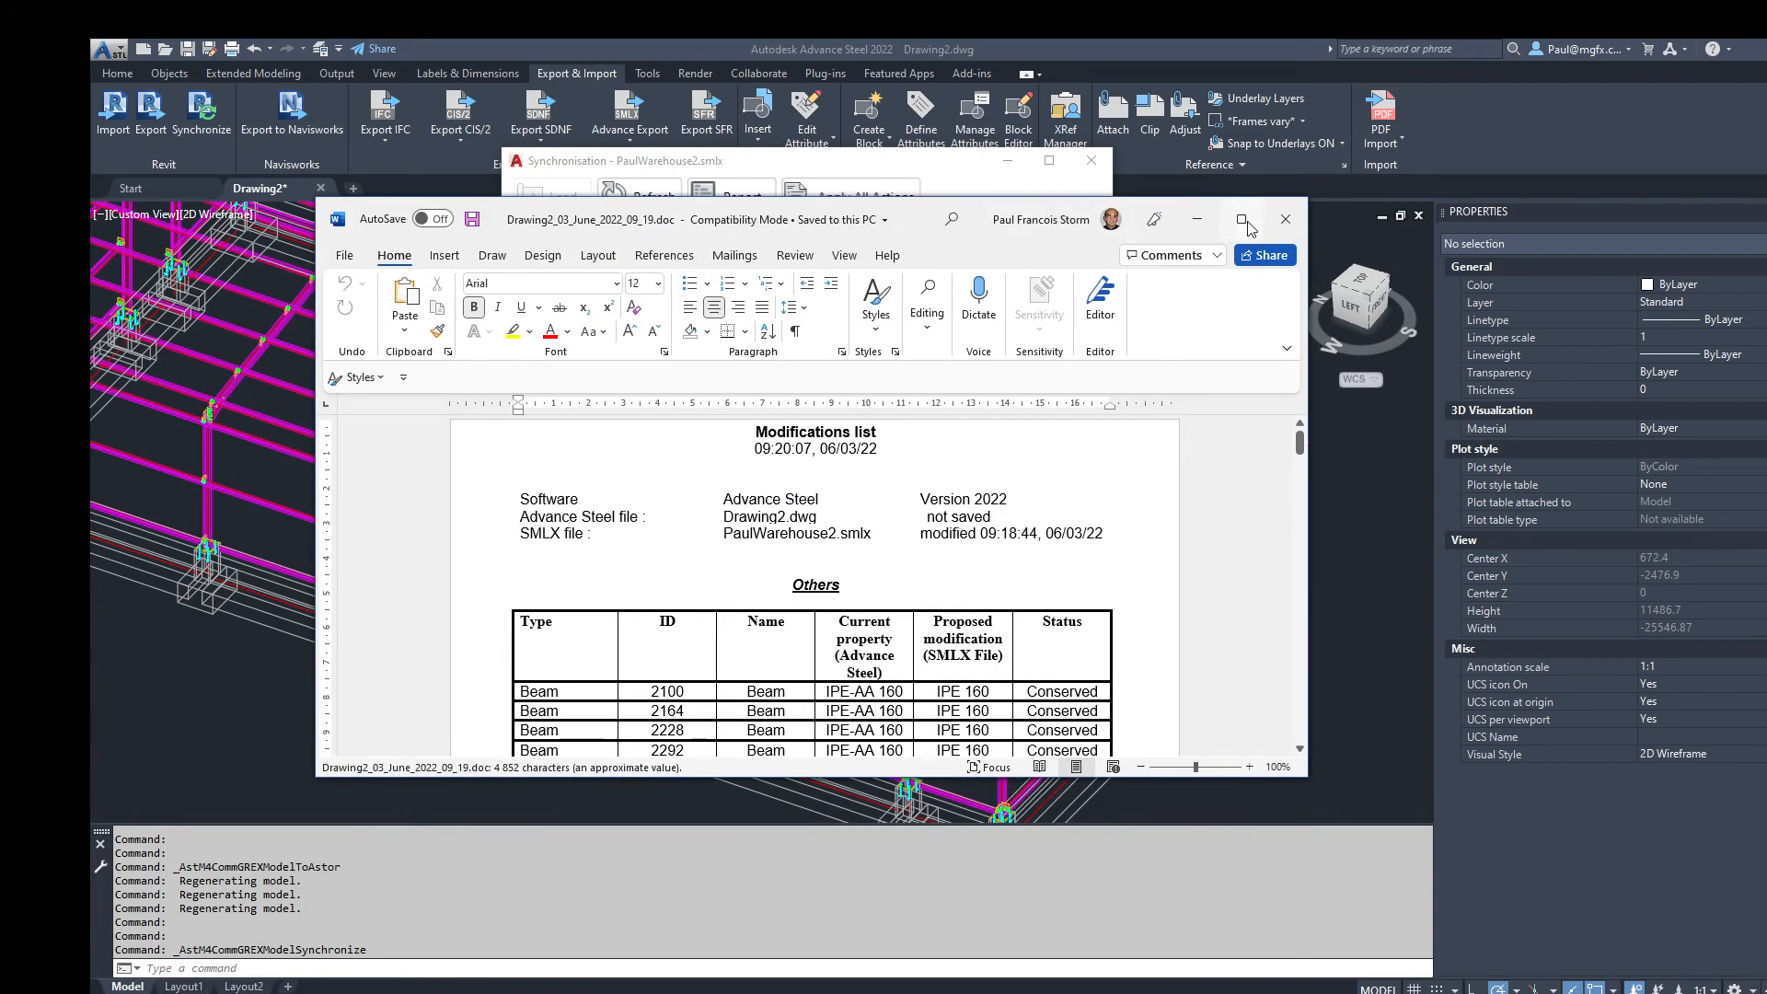
# Step: Examine the modifications list in the Word report, comparing current properties, proposed modifications and status for the beams and connections
pyautogui.click(1242, 219)
pyautogui.scroll(-2, 925, 522)
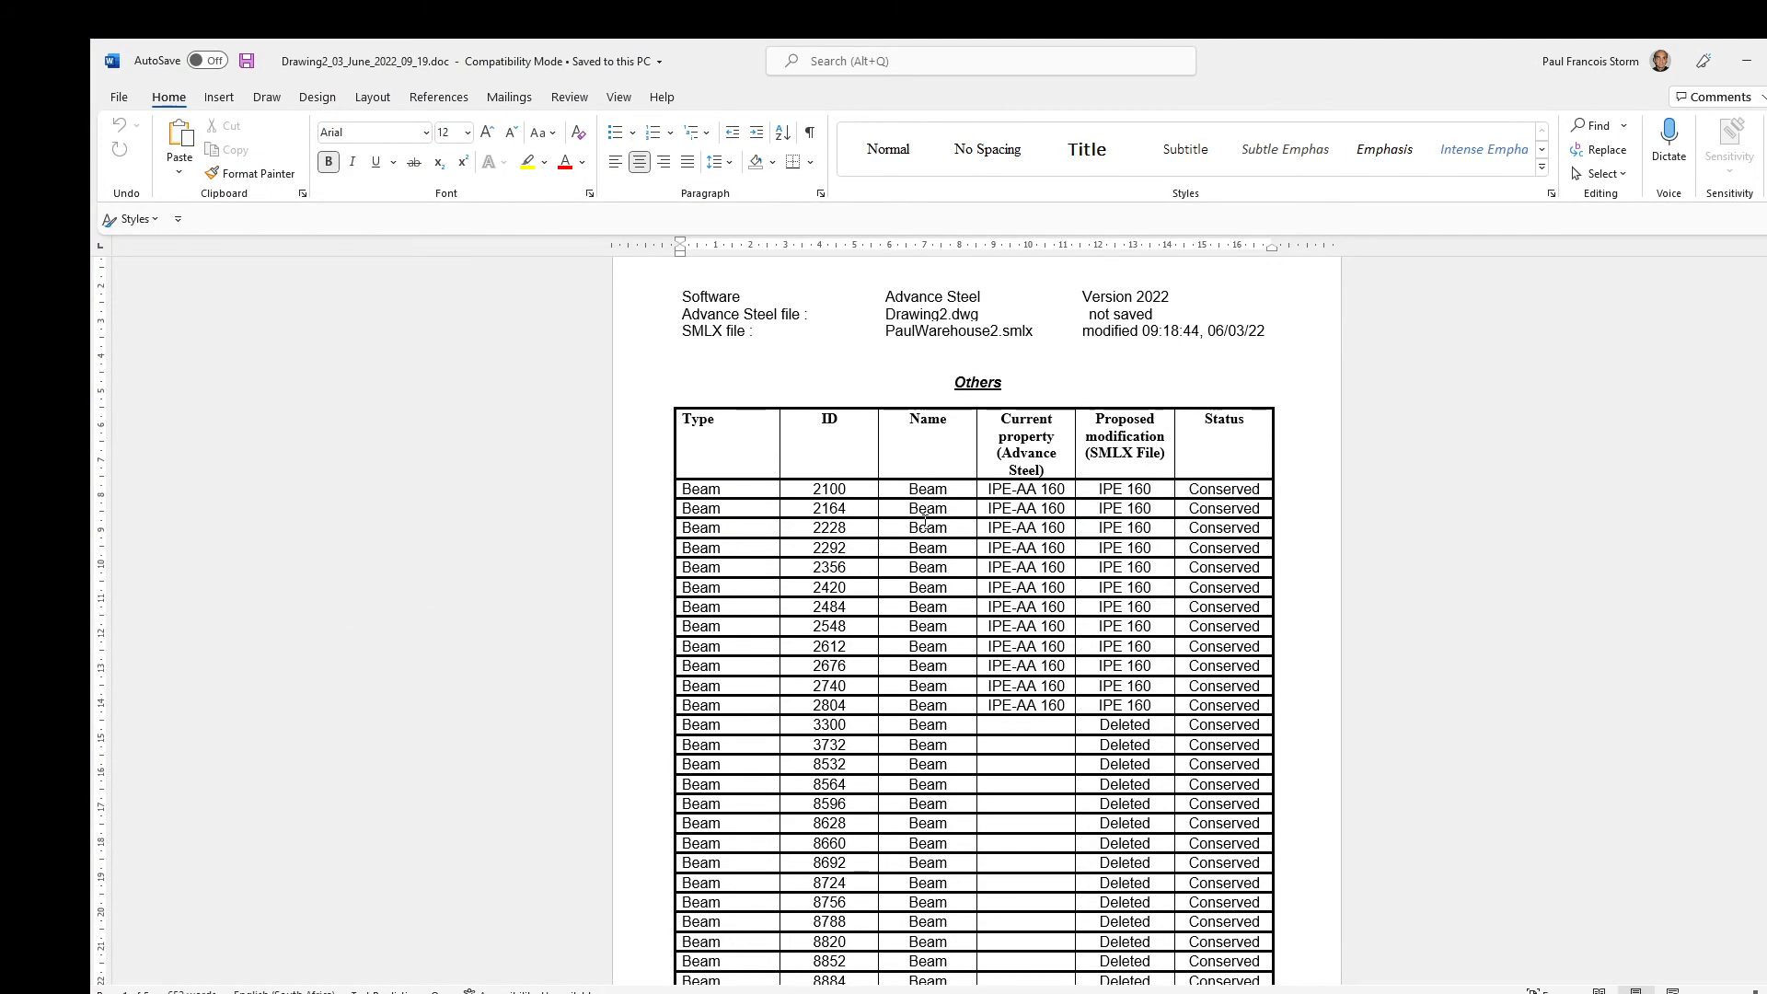
pyautogui.scroll(-2, 925, 522)
pyautogui.scroll(-7, 1249, 612)
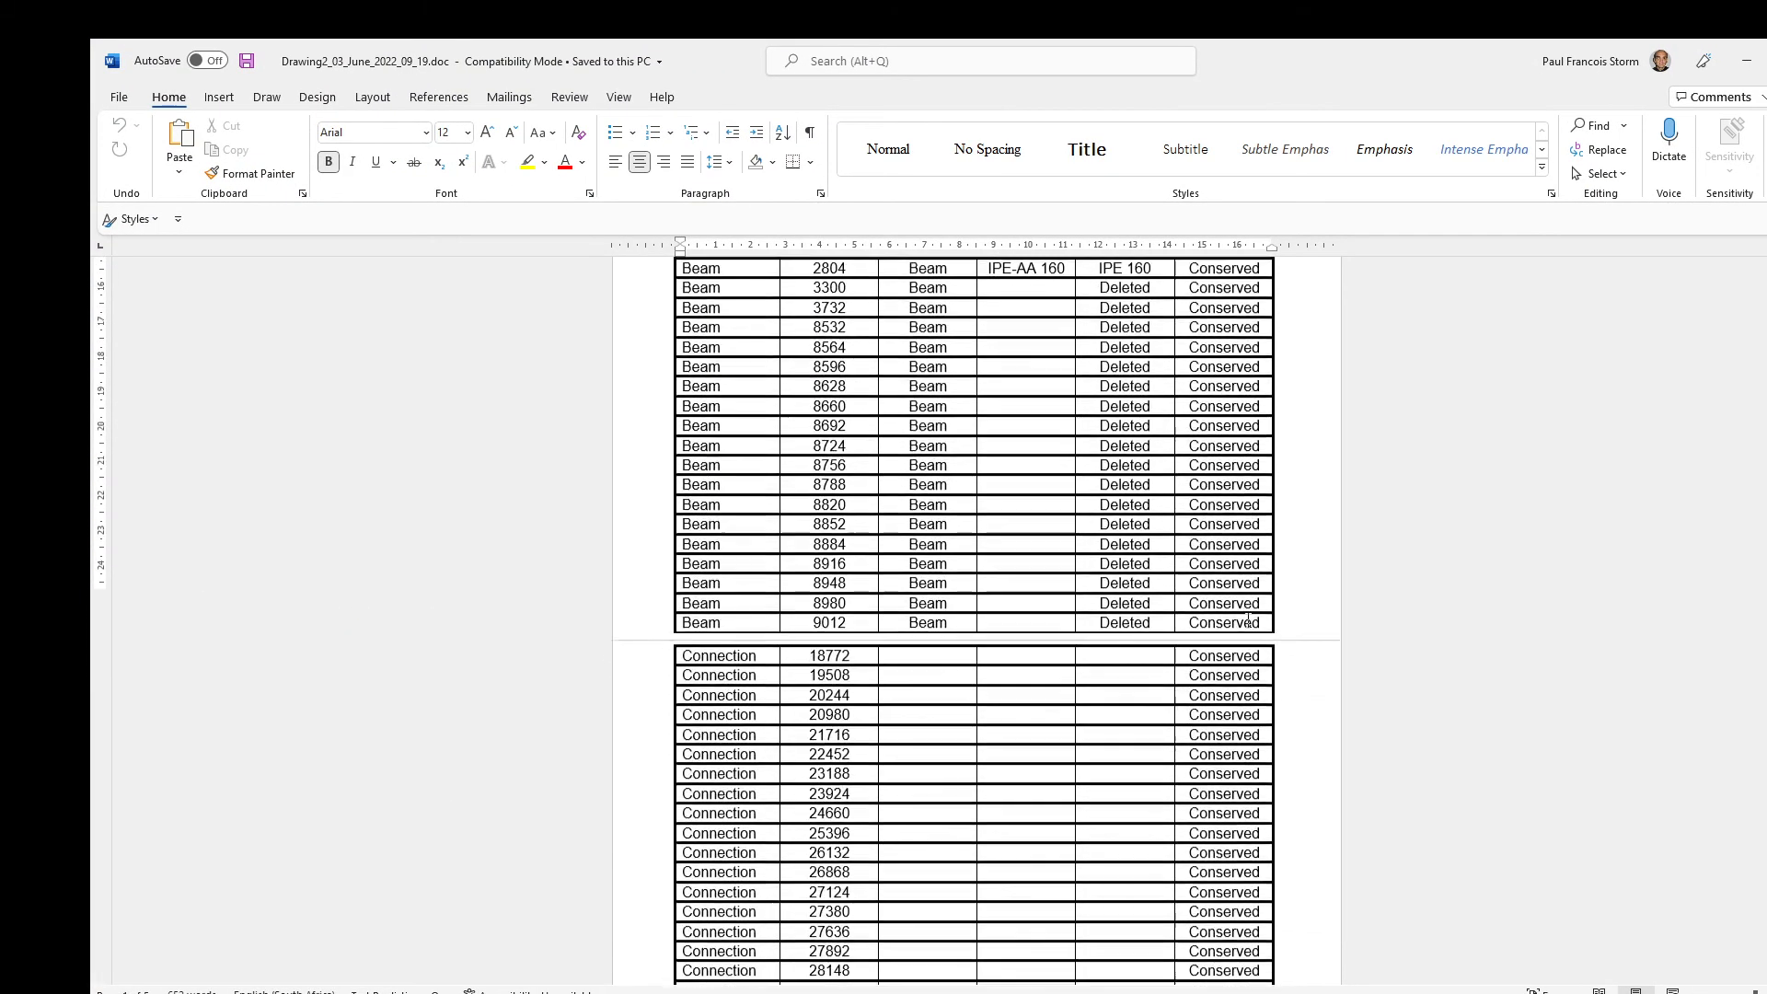
pyautogui.scroll(-20, 1250, 612)
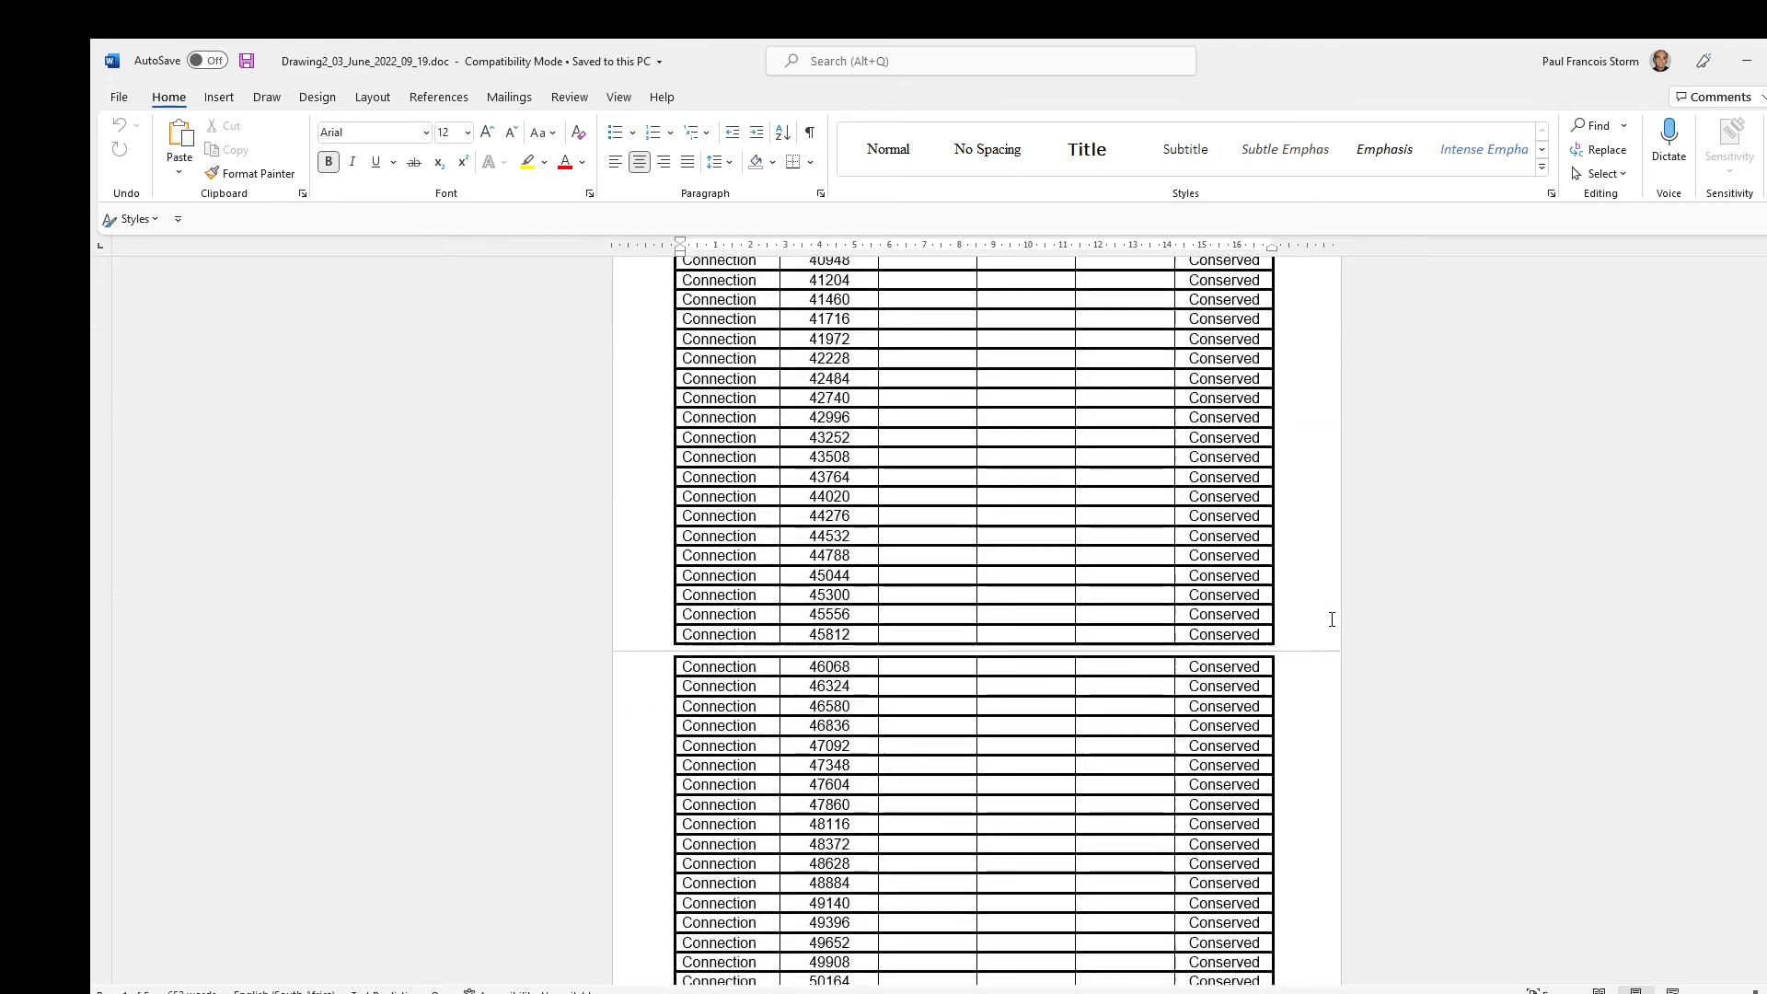
pyautogui.scroll(15, 1317, 613)
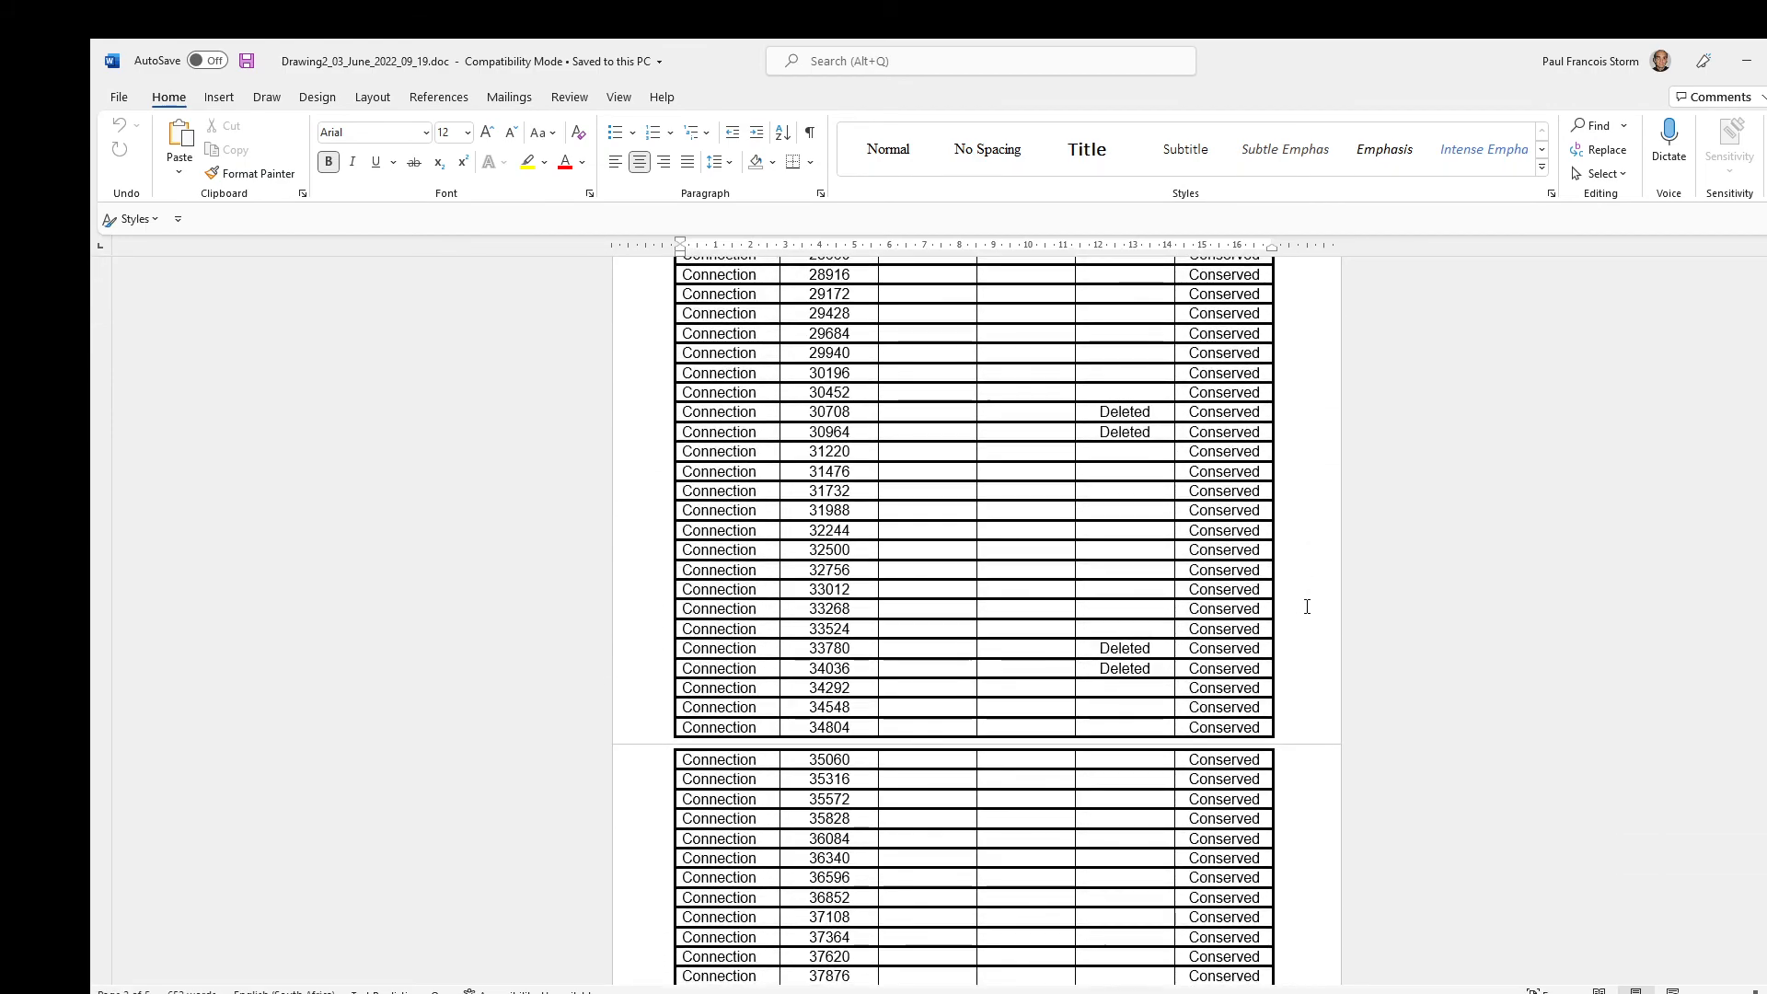
pyautogui.scroll(8, 1307, 606)
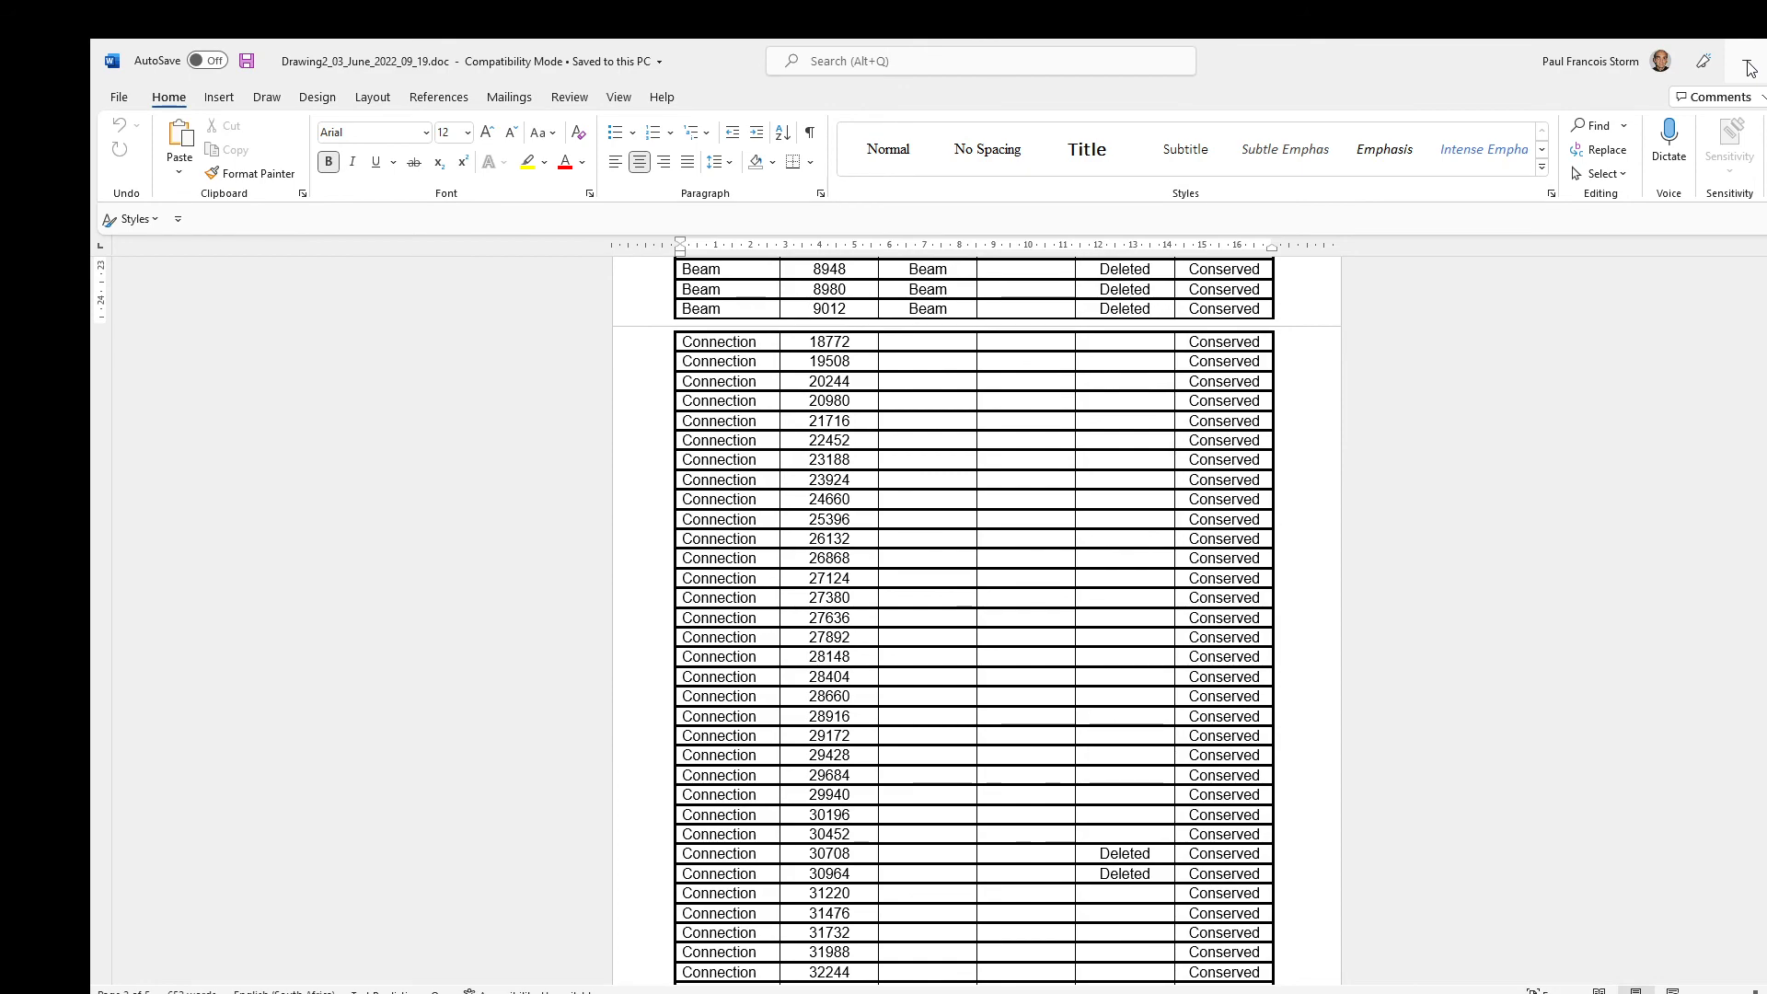
pyautogui.scroll(13, 1126, 424)
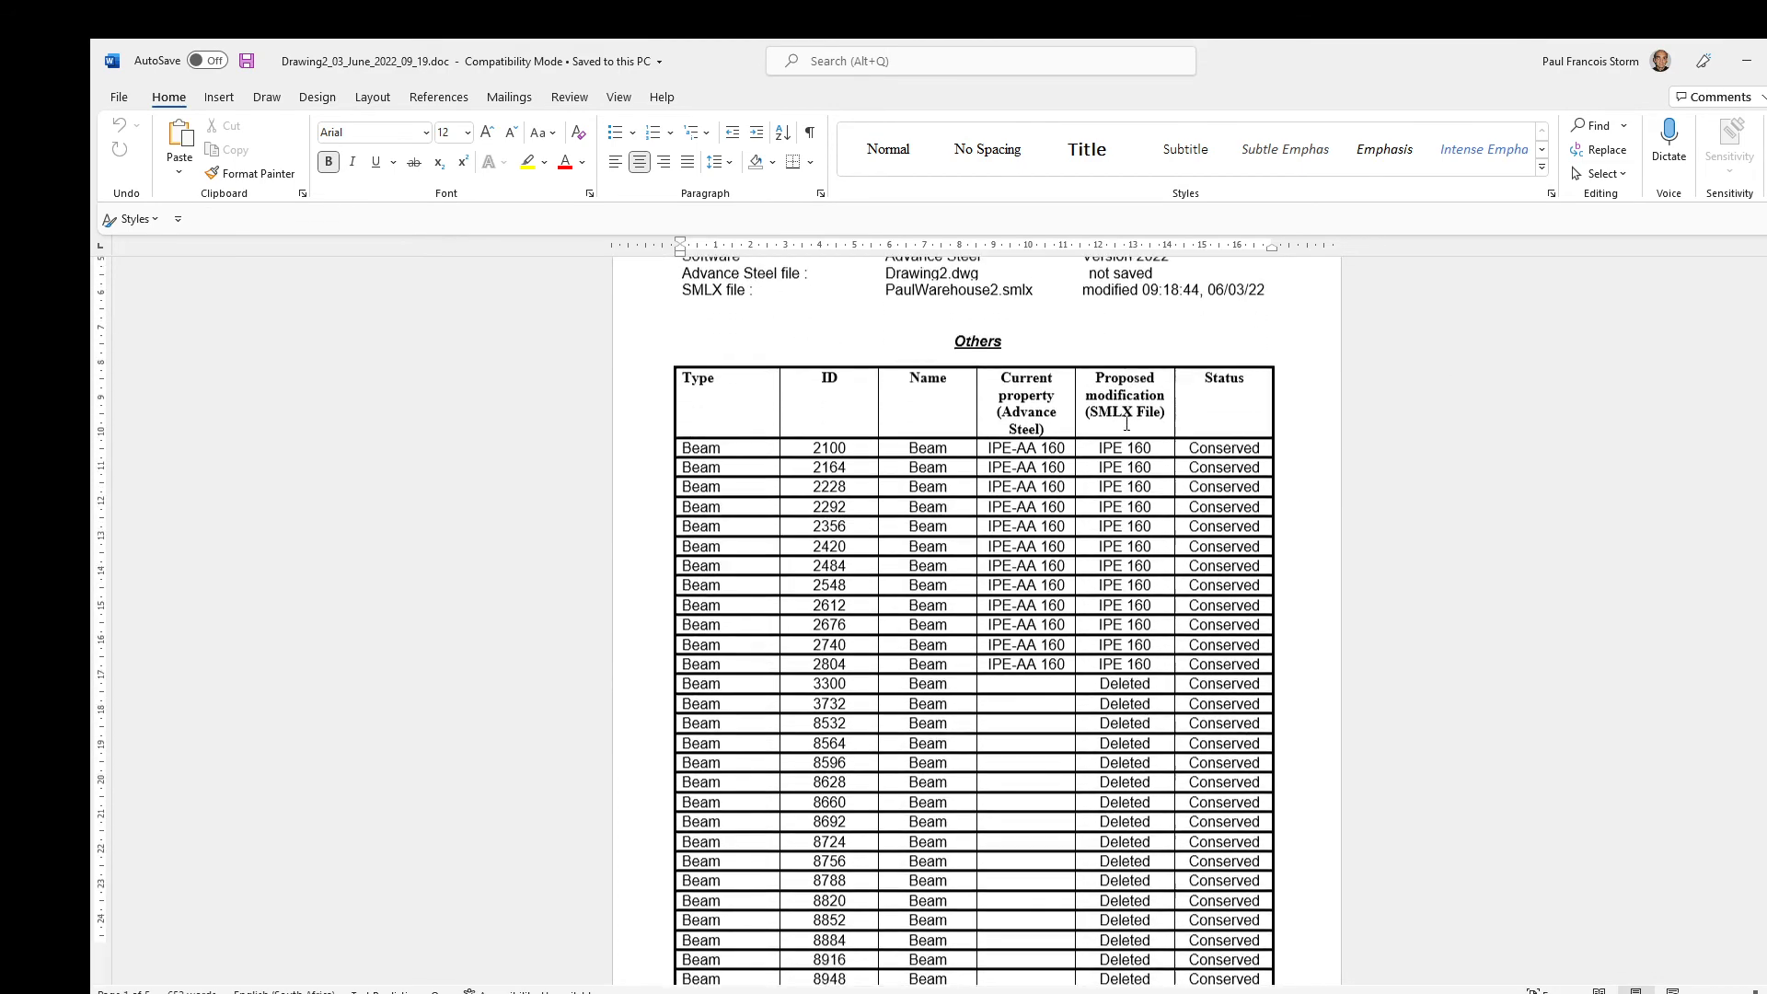
pyautogui.scroll(-2, 1141, 431)
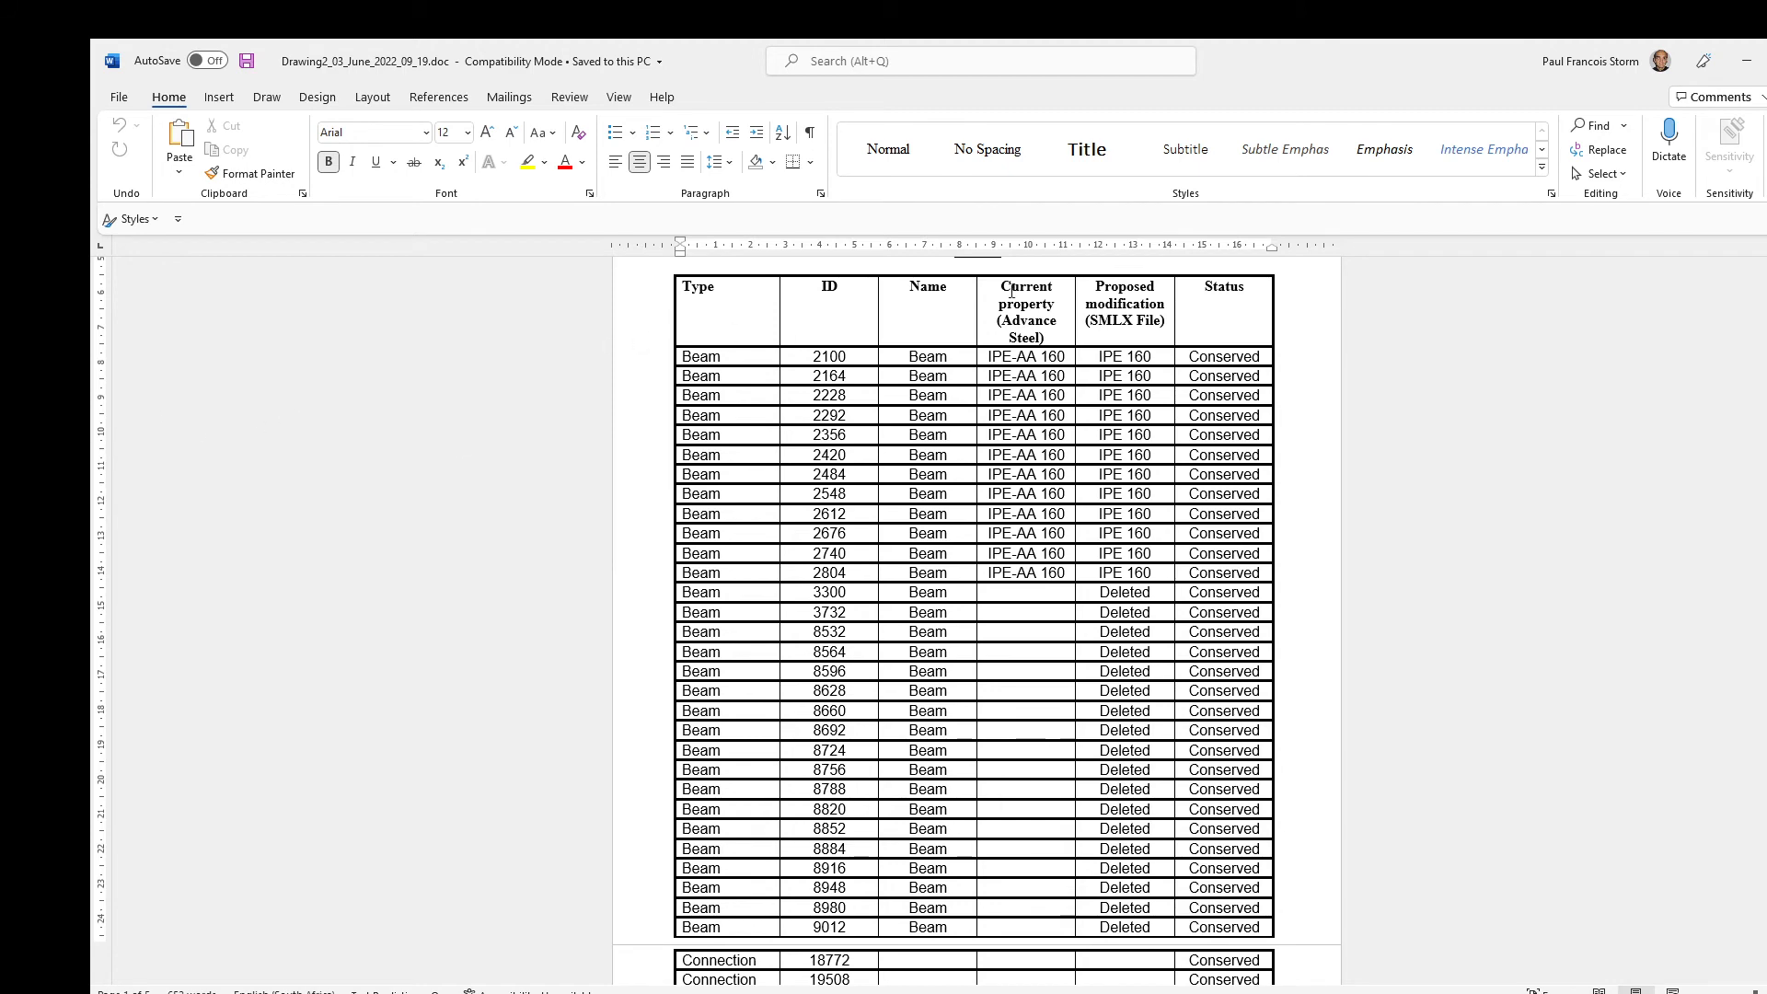
pyautogui.click(1746, 61)
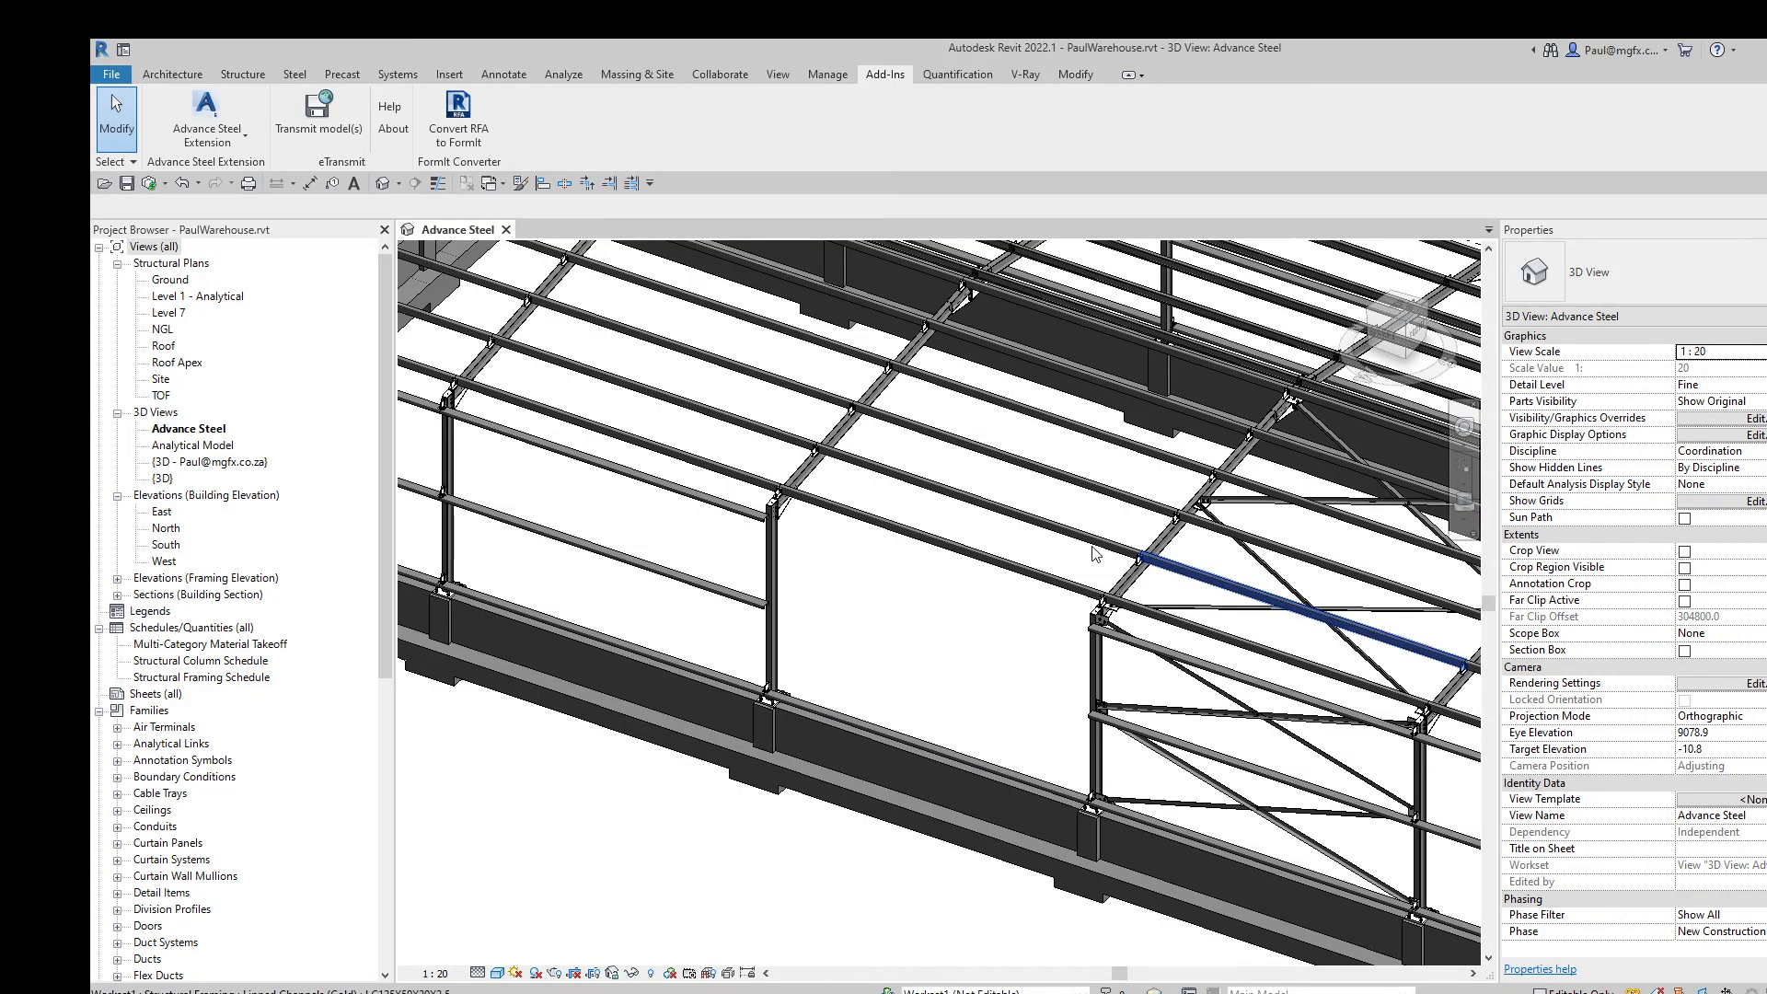
# Step: In Revit, look up the element ID of the upper side-wall lipped-channel girt in the bay beside the open bay
pyautogui.click(719, 513)
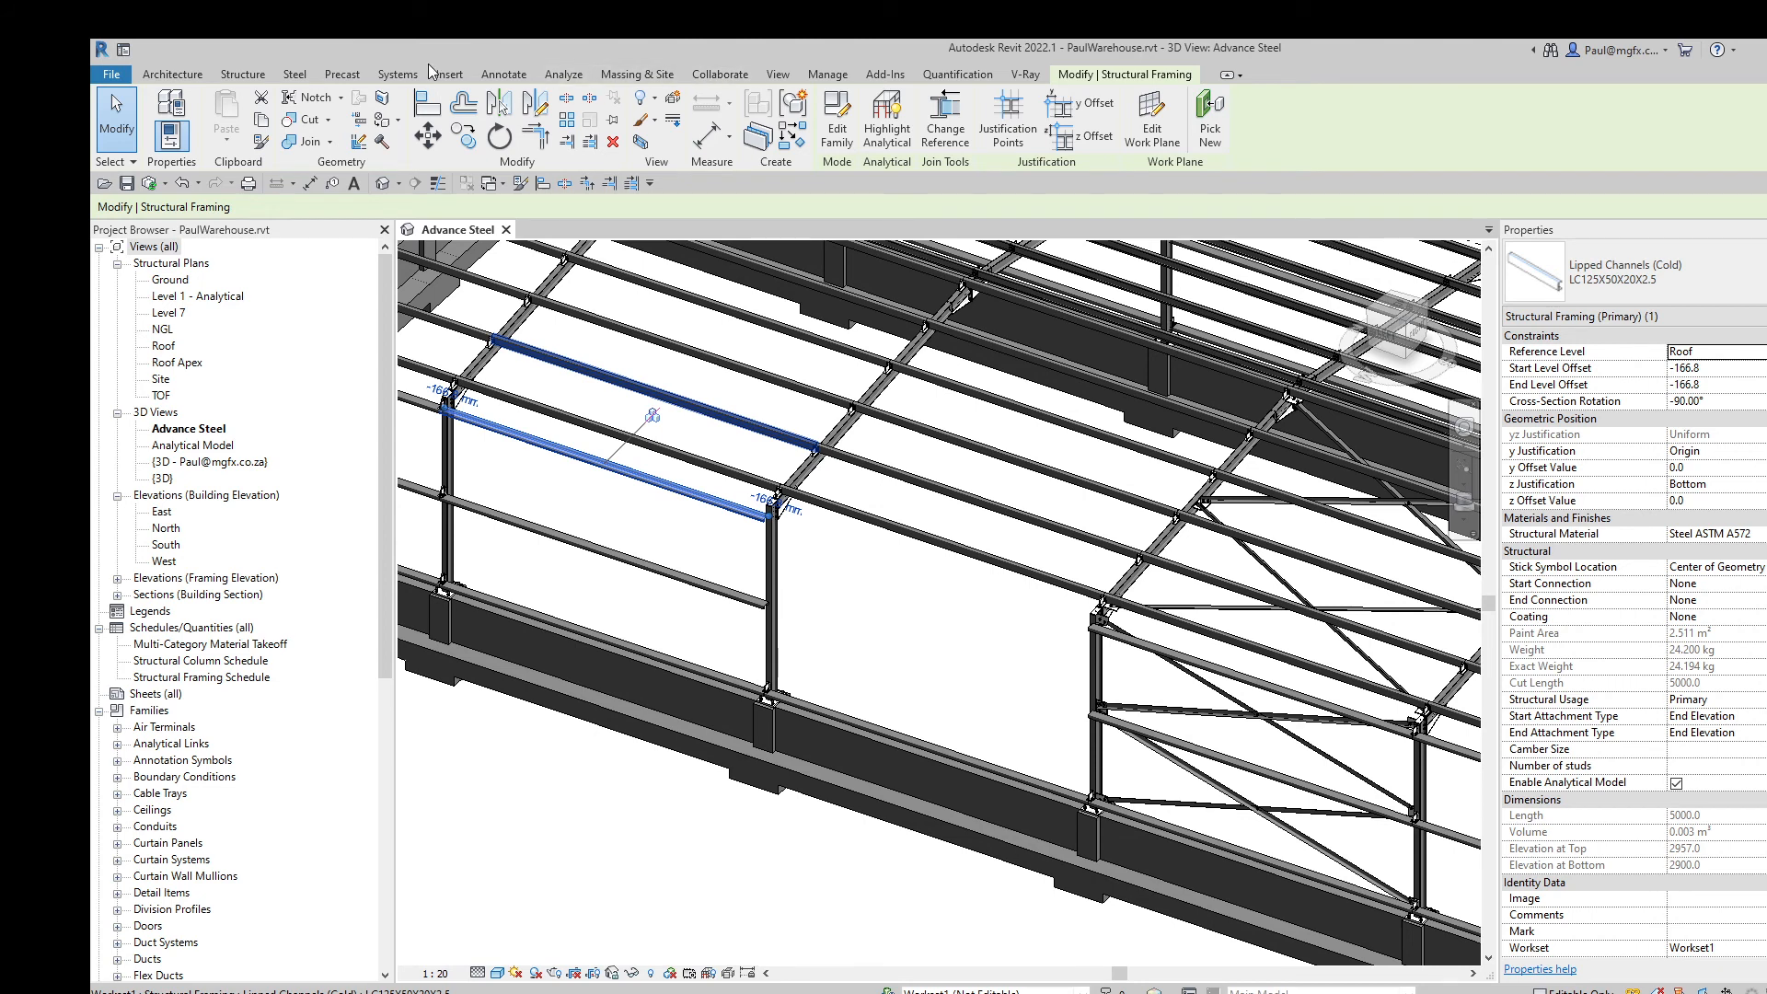
pyautogui.click(834, 78)
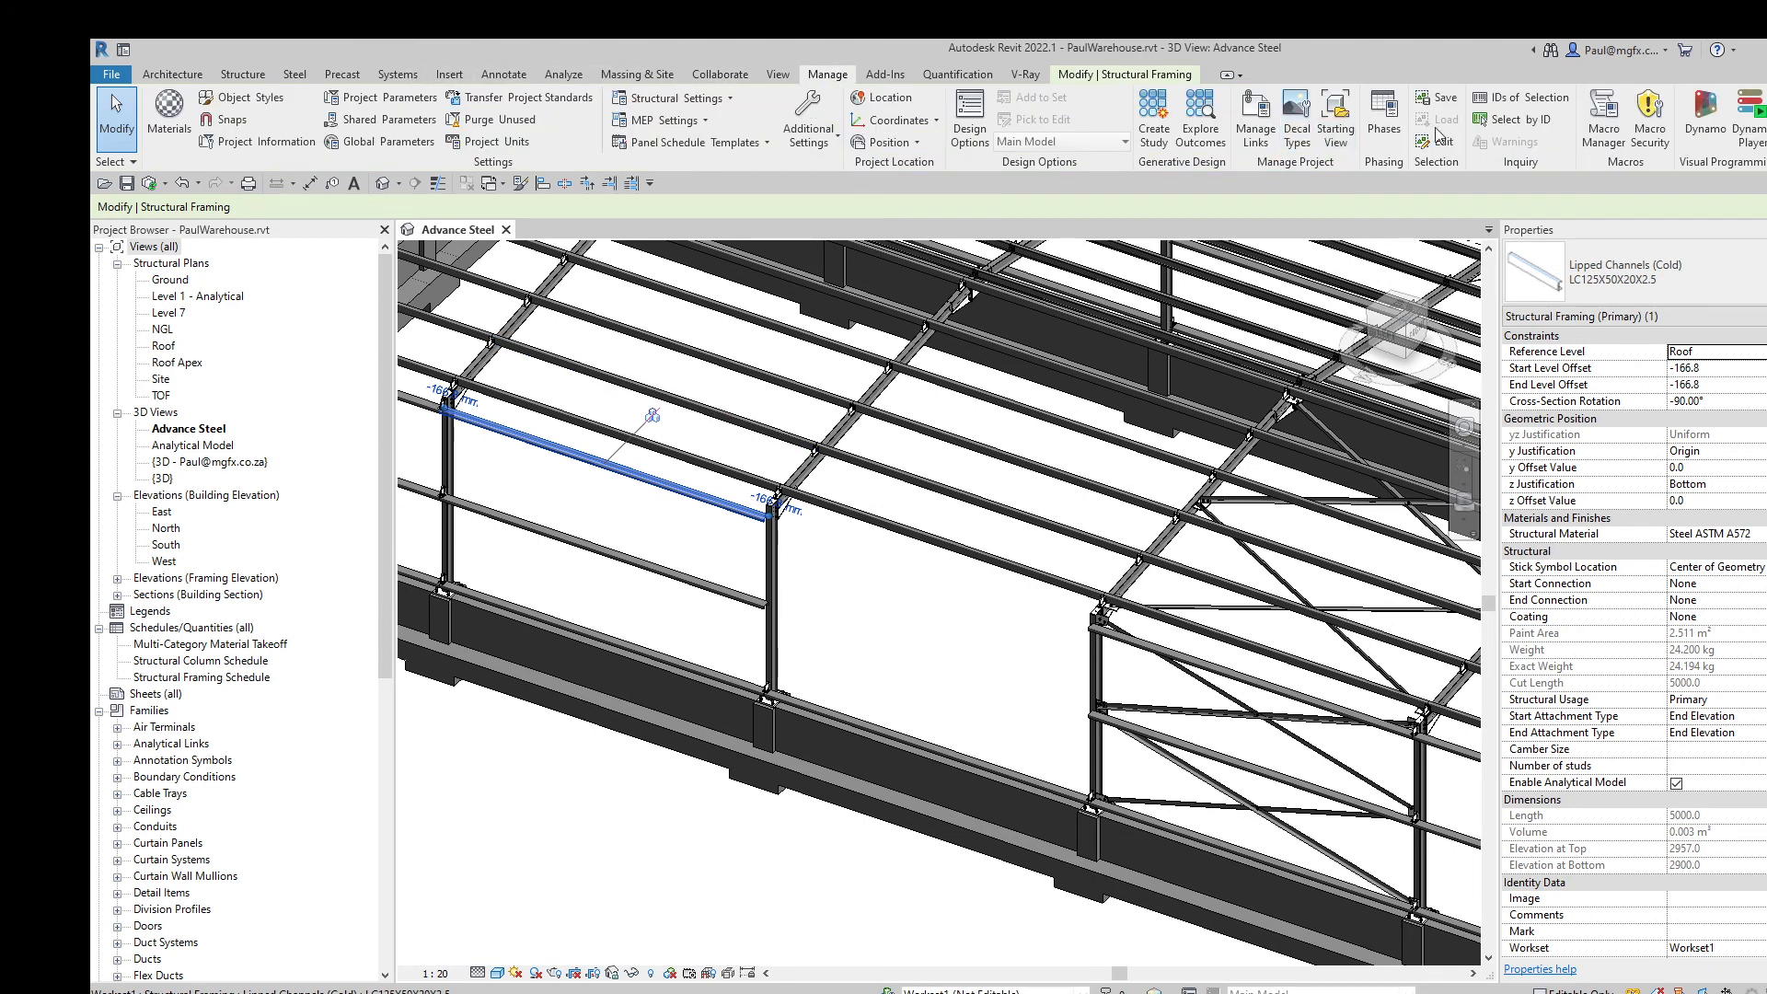
pyautogui.click(1514, 97)
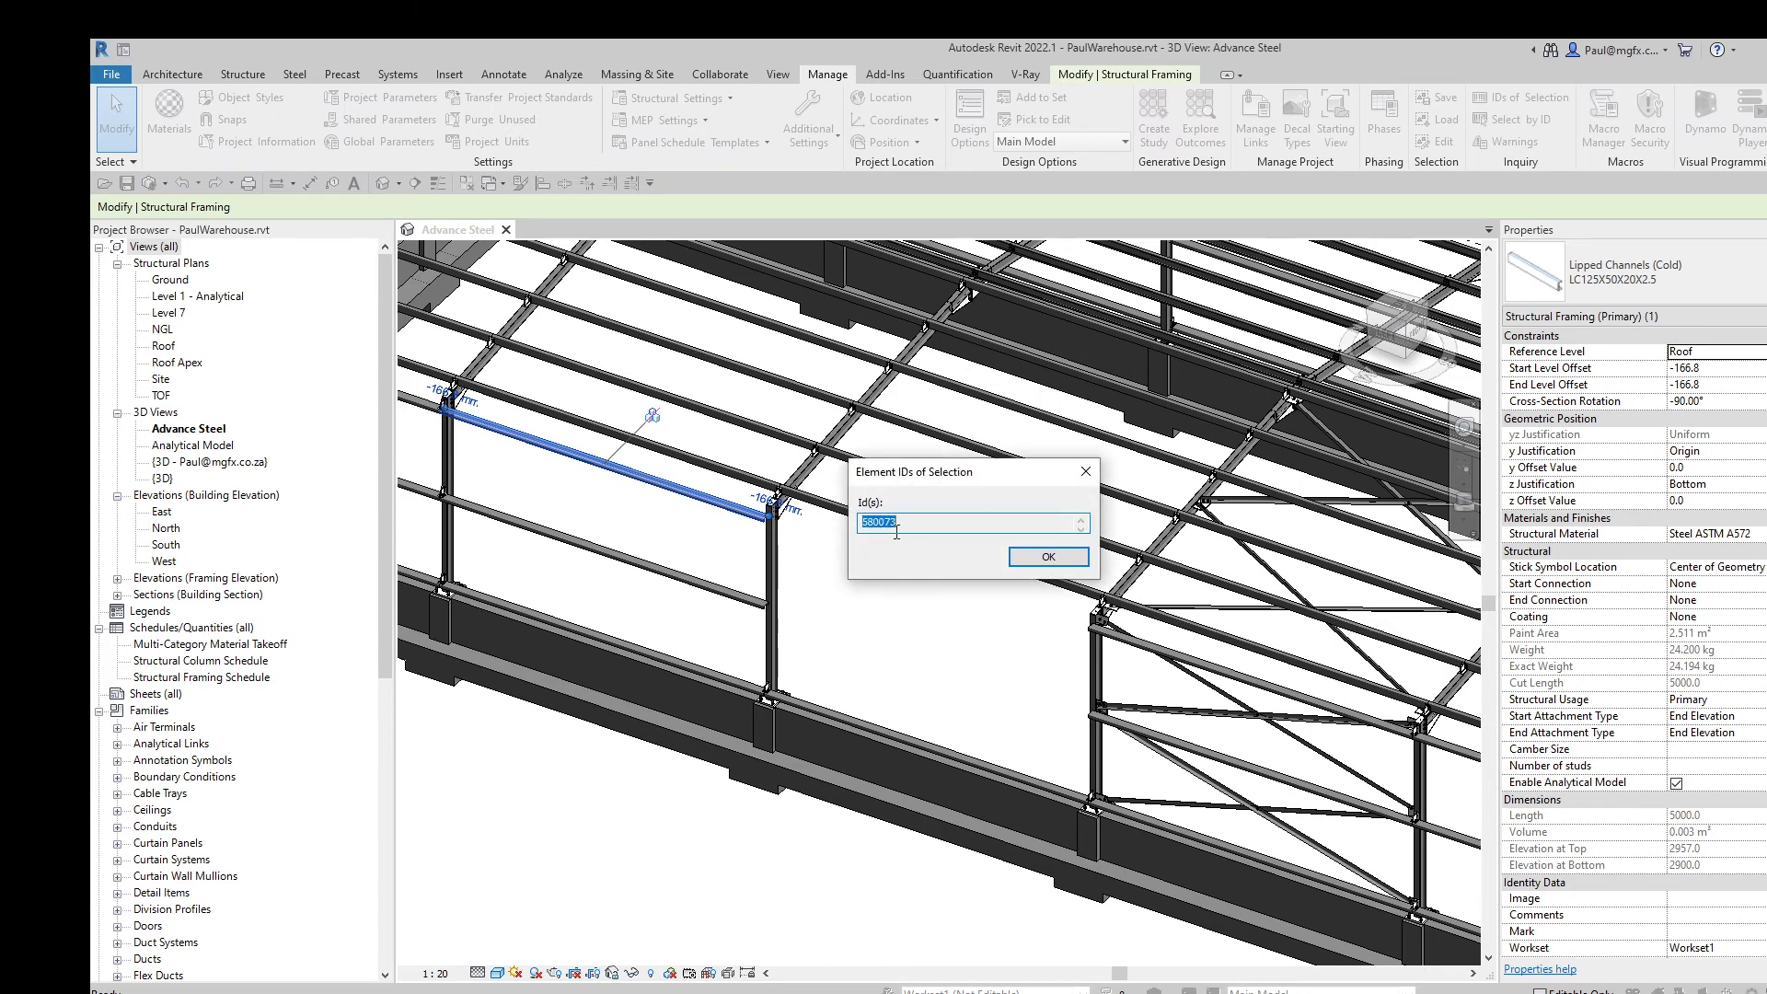
pyautogui.click(1087, 472)
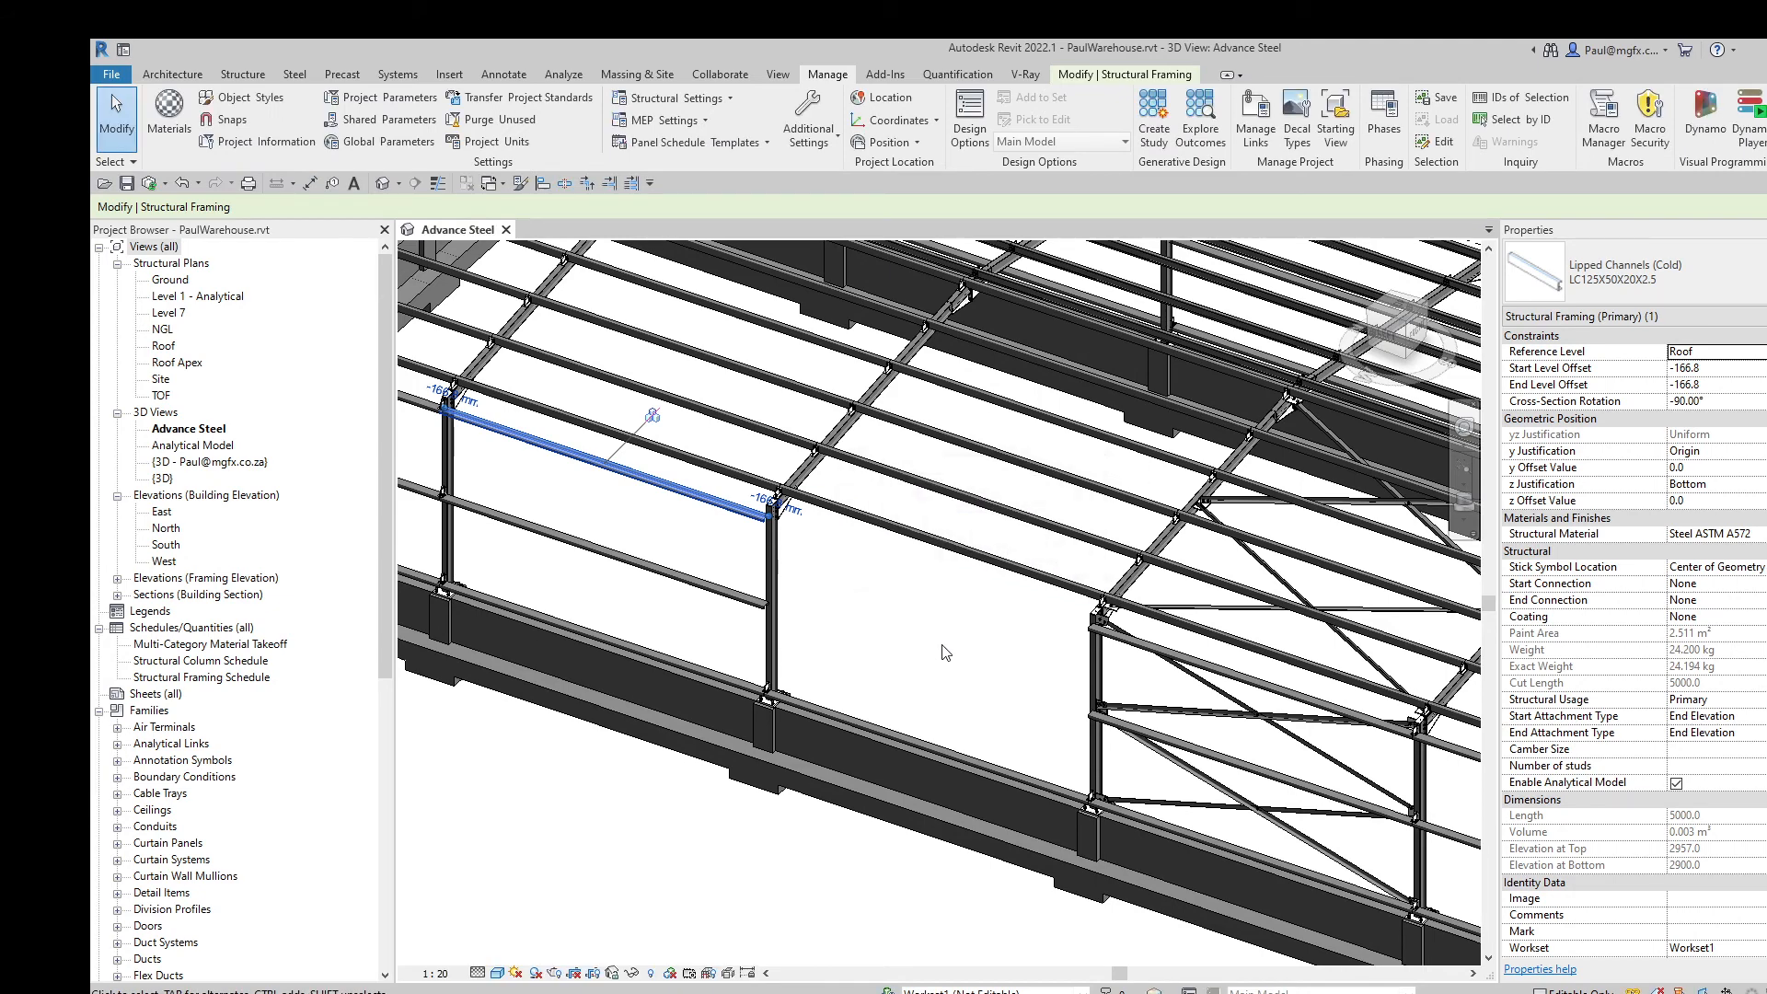
# Step: Switch to Advance Steel, apply the filter with all element types and changes included, and clear every status selection in the synchronisation list
pyautogui.press('Escape')
pyautogui.hotkey('alt', 'Tab')
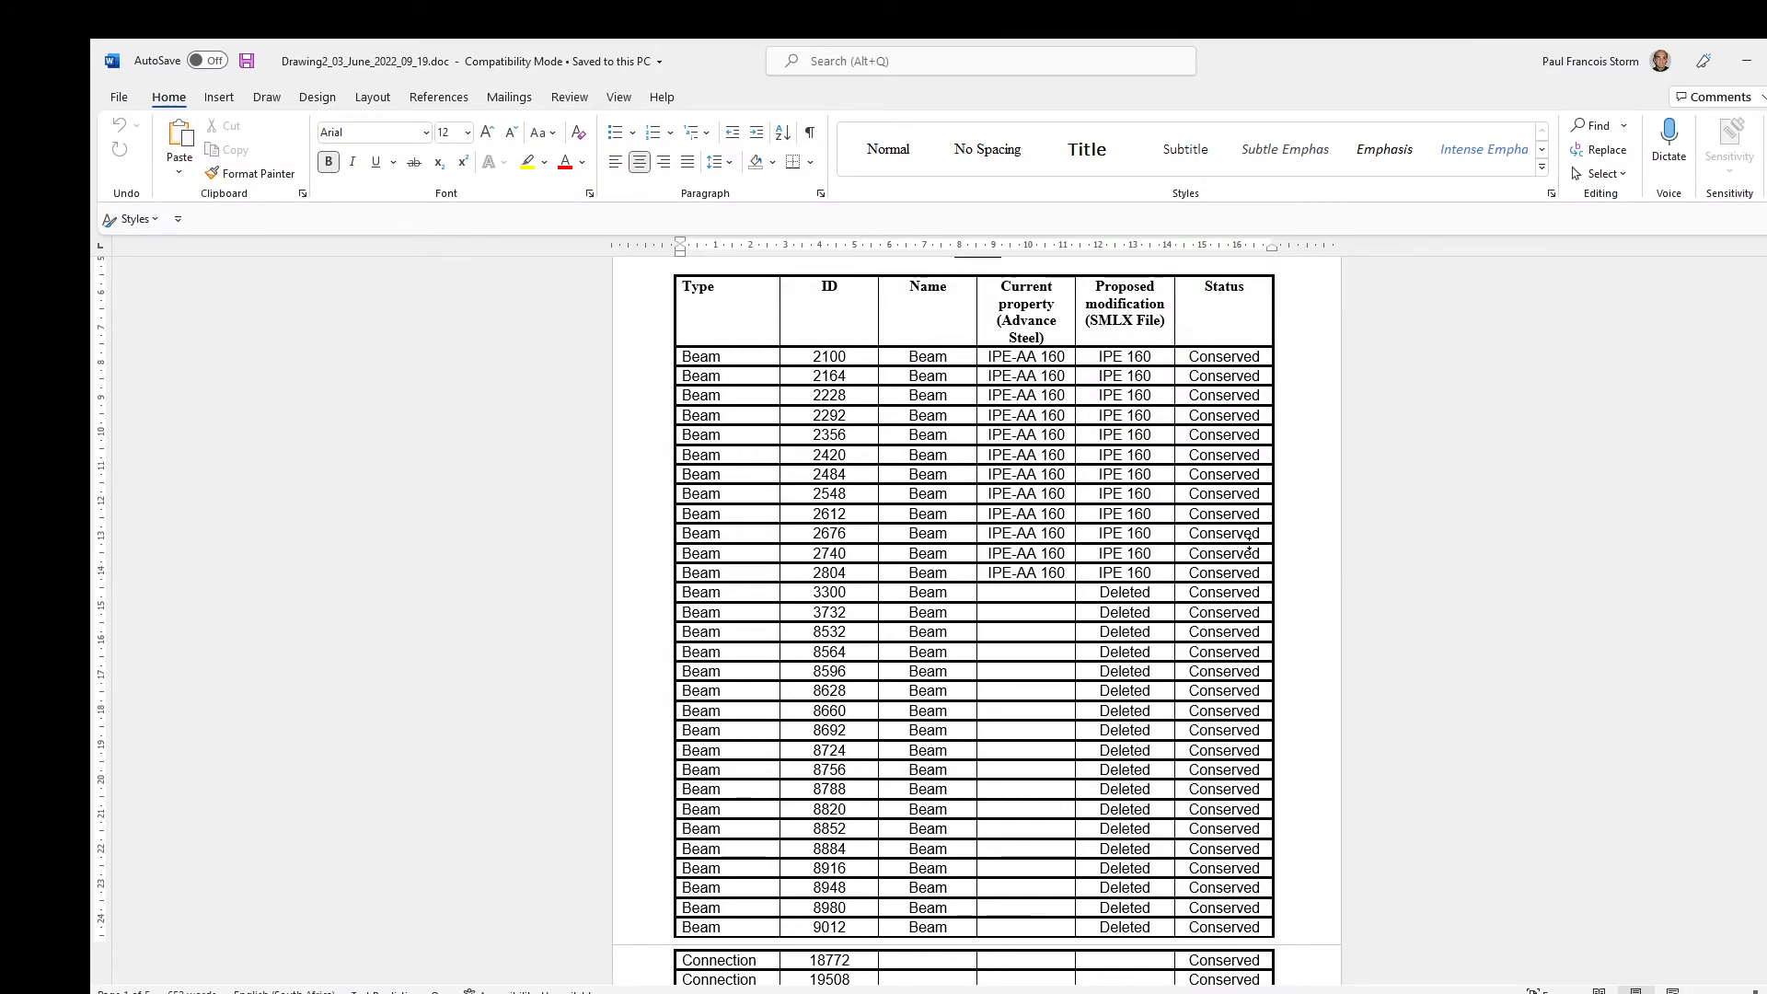
pyautogui.hotkey('alt', 'Tab')
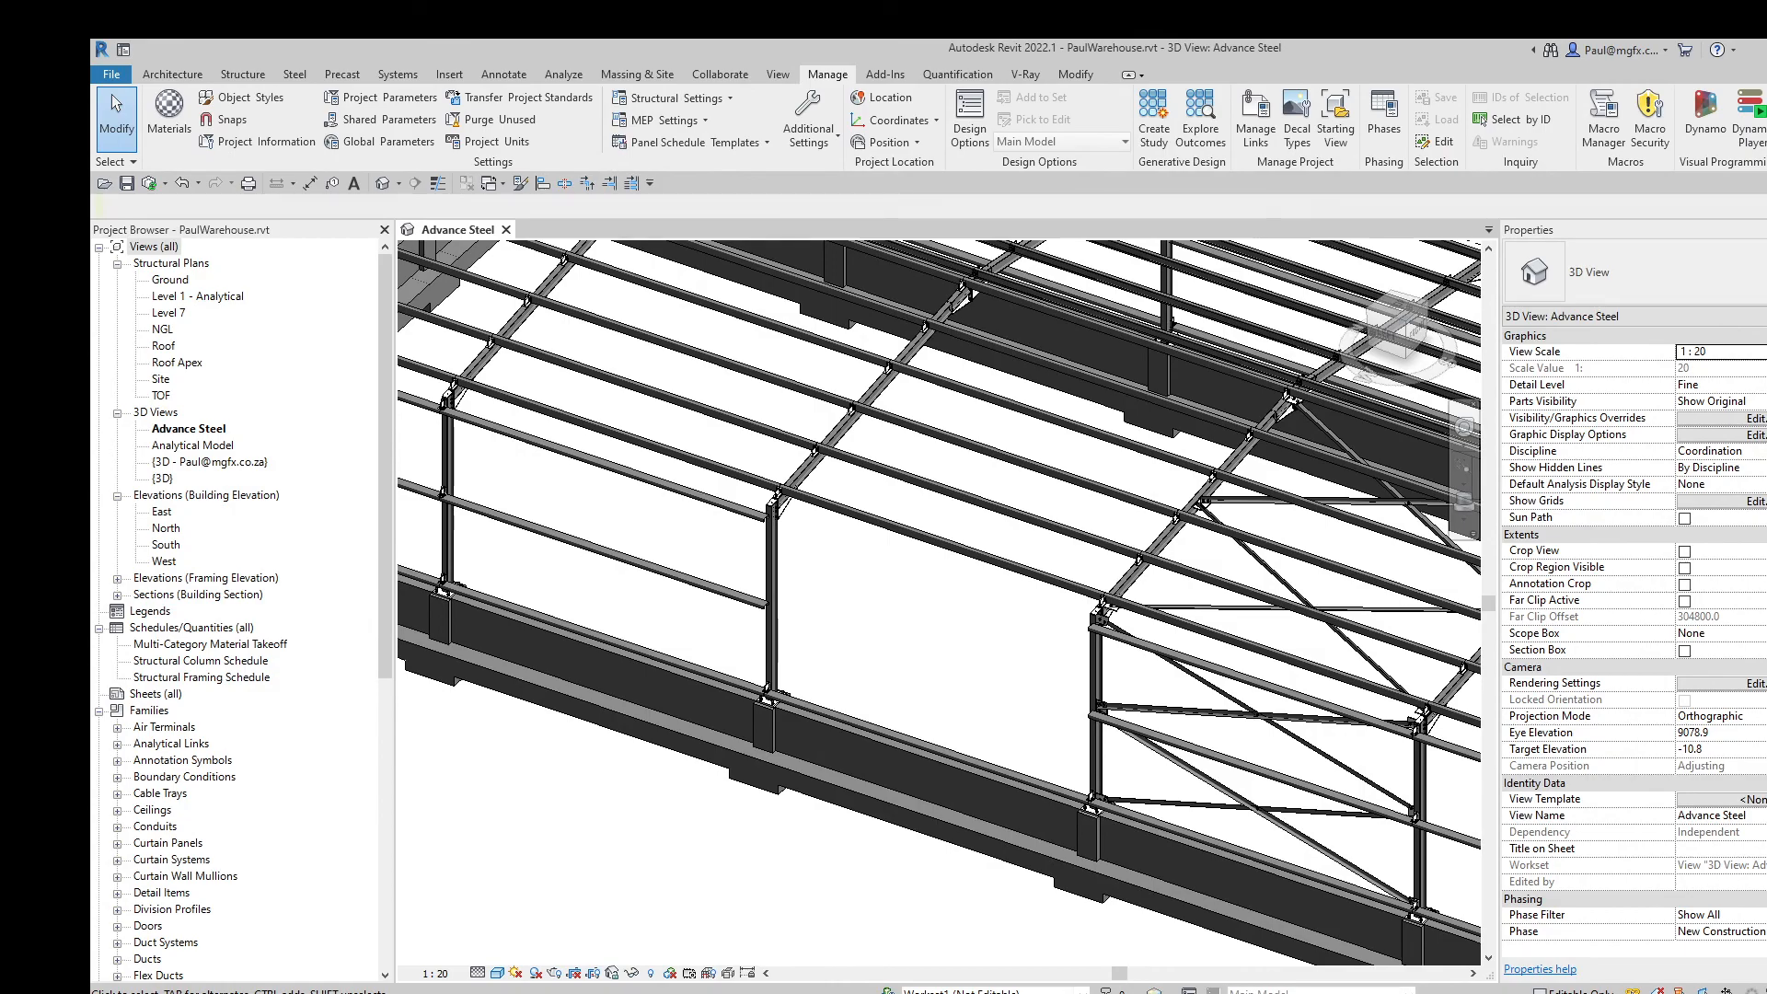
pyautogui.click(687, 933)
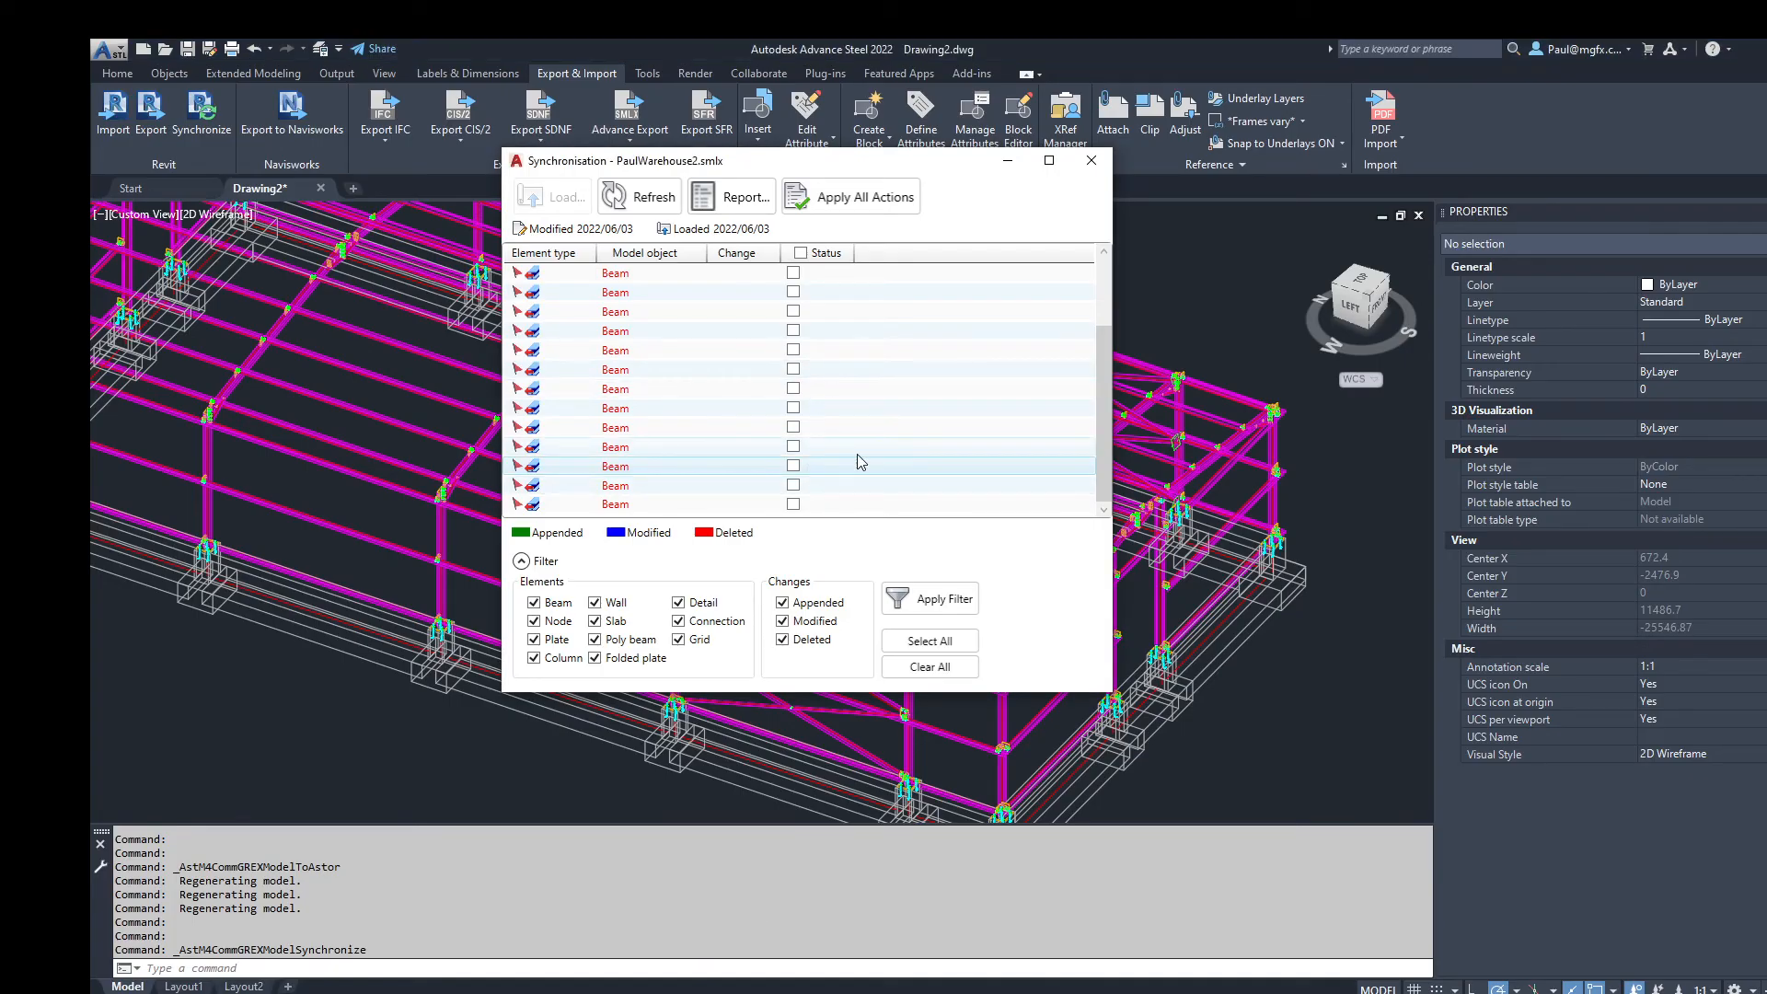
pyautogui.click(800, 253)
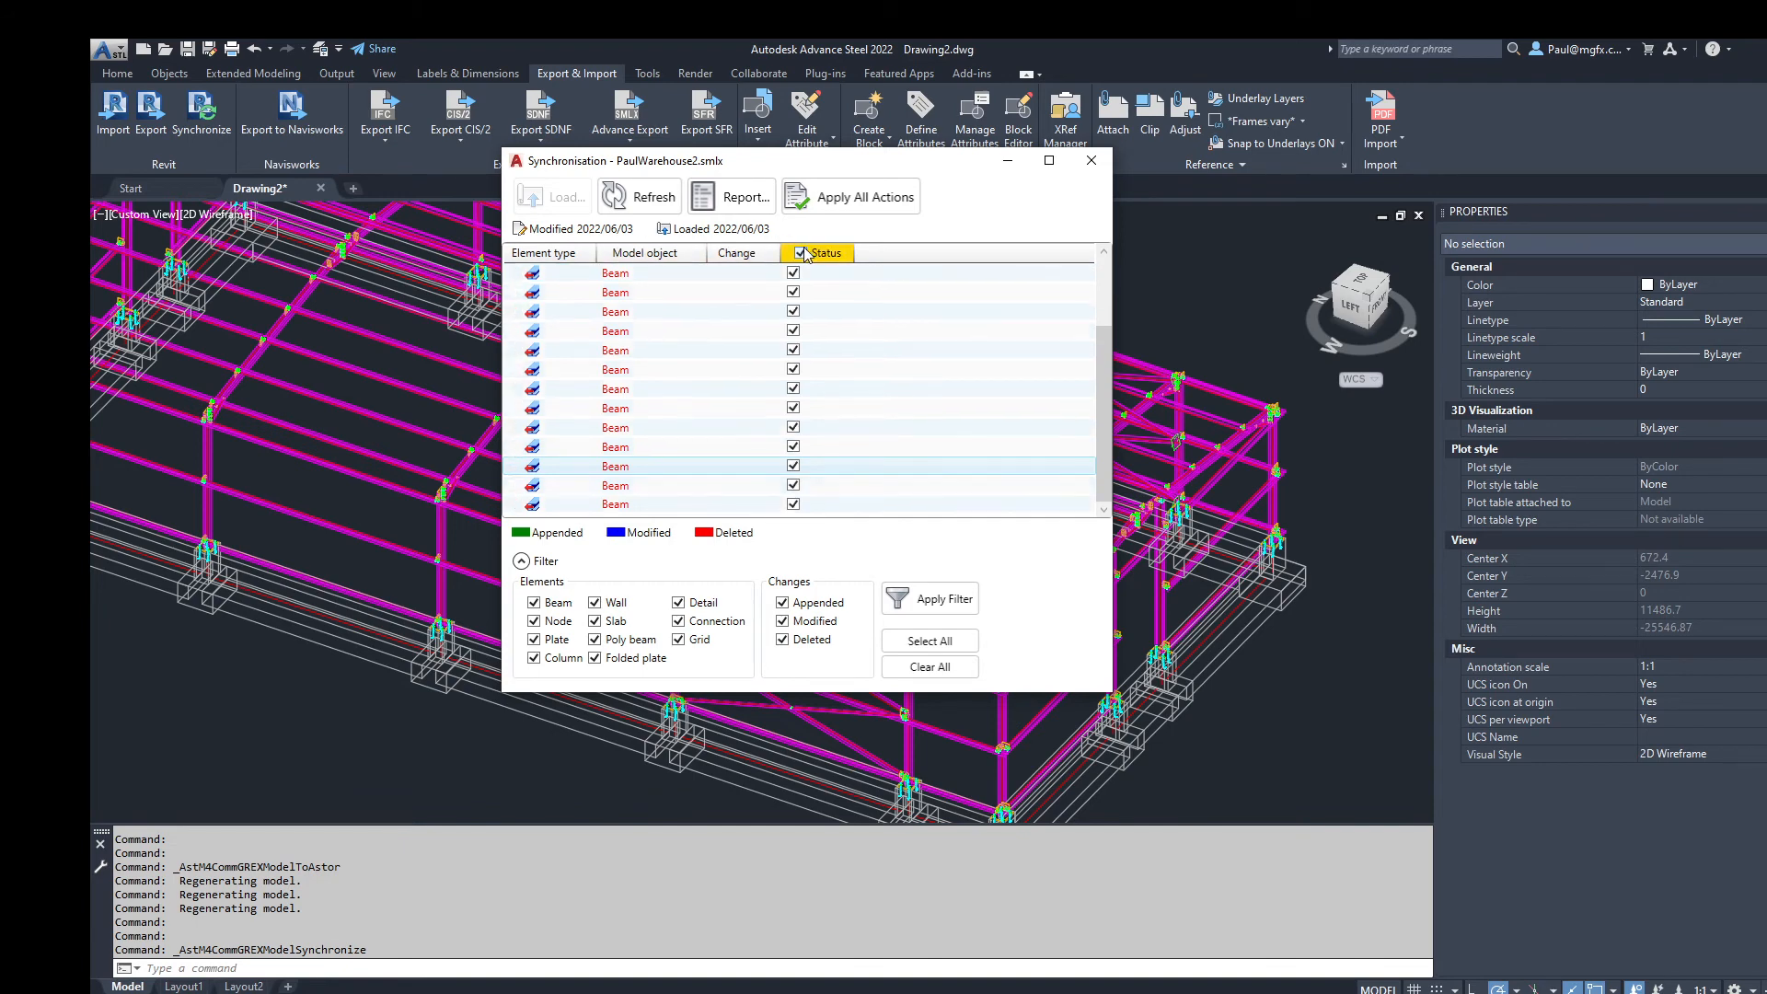
pyautogui.moveTo(1103, 350); pyautogui.dragTo(1102, 283)
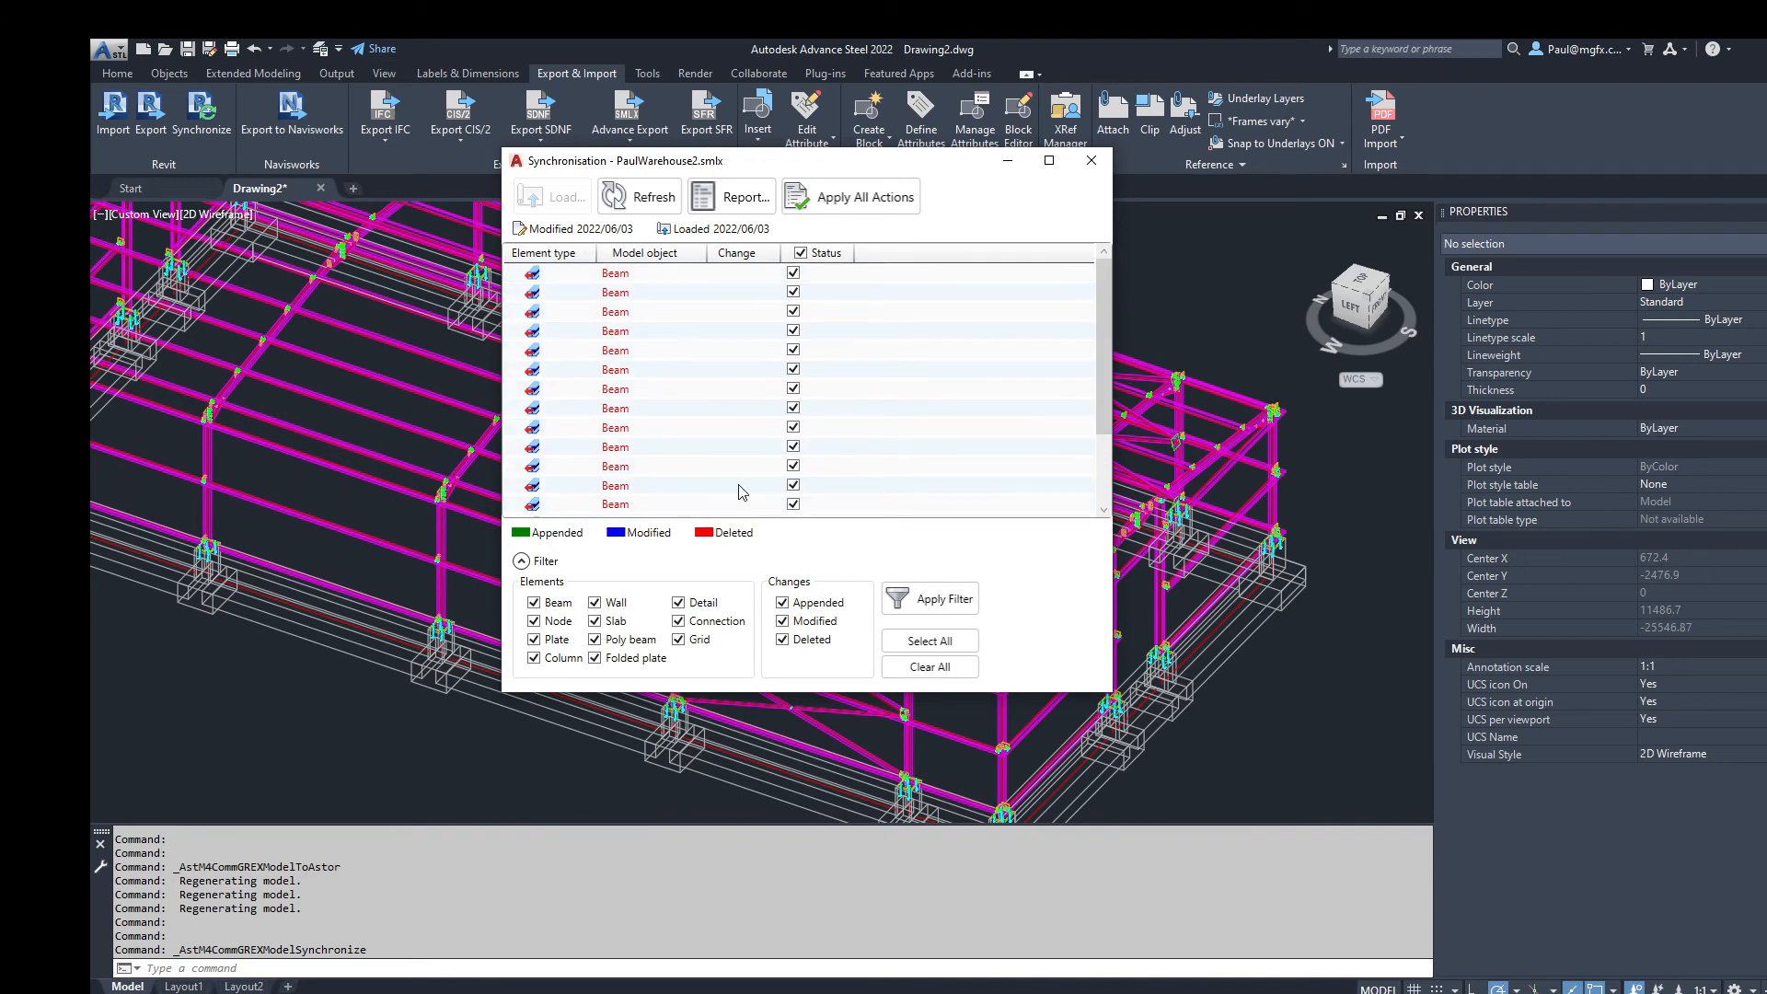
pyautogui.click(929, 599)
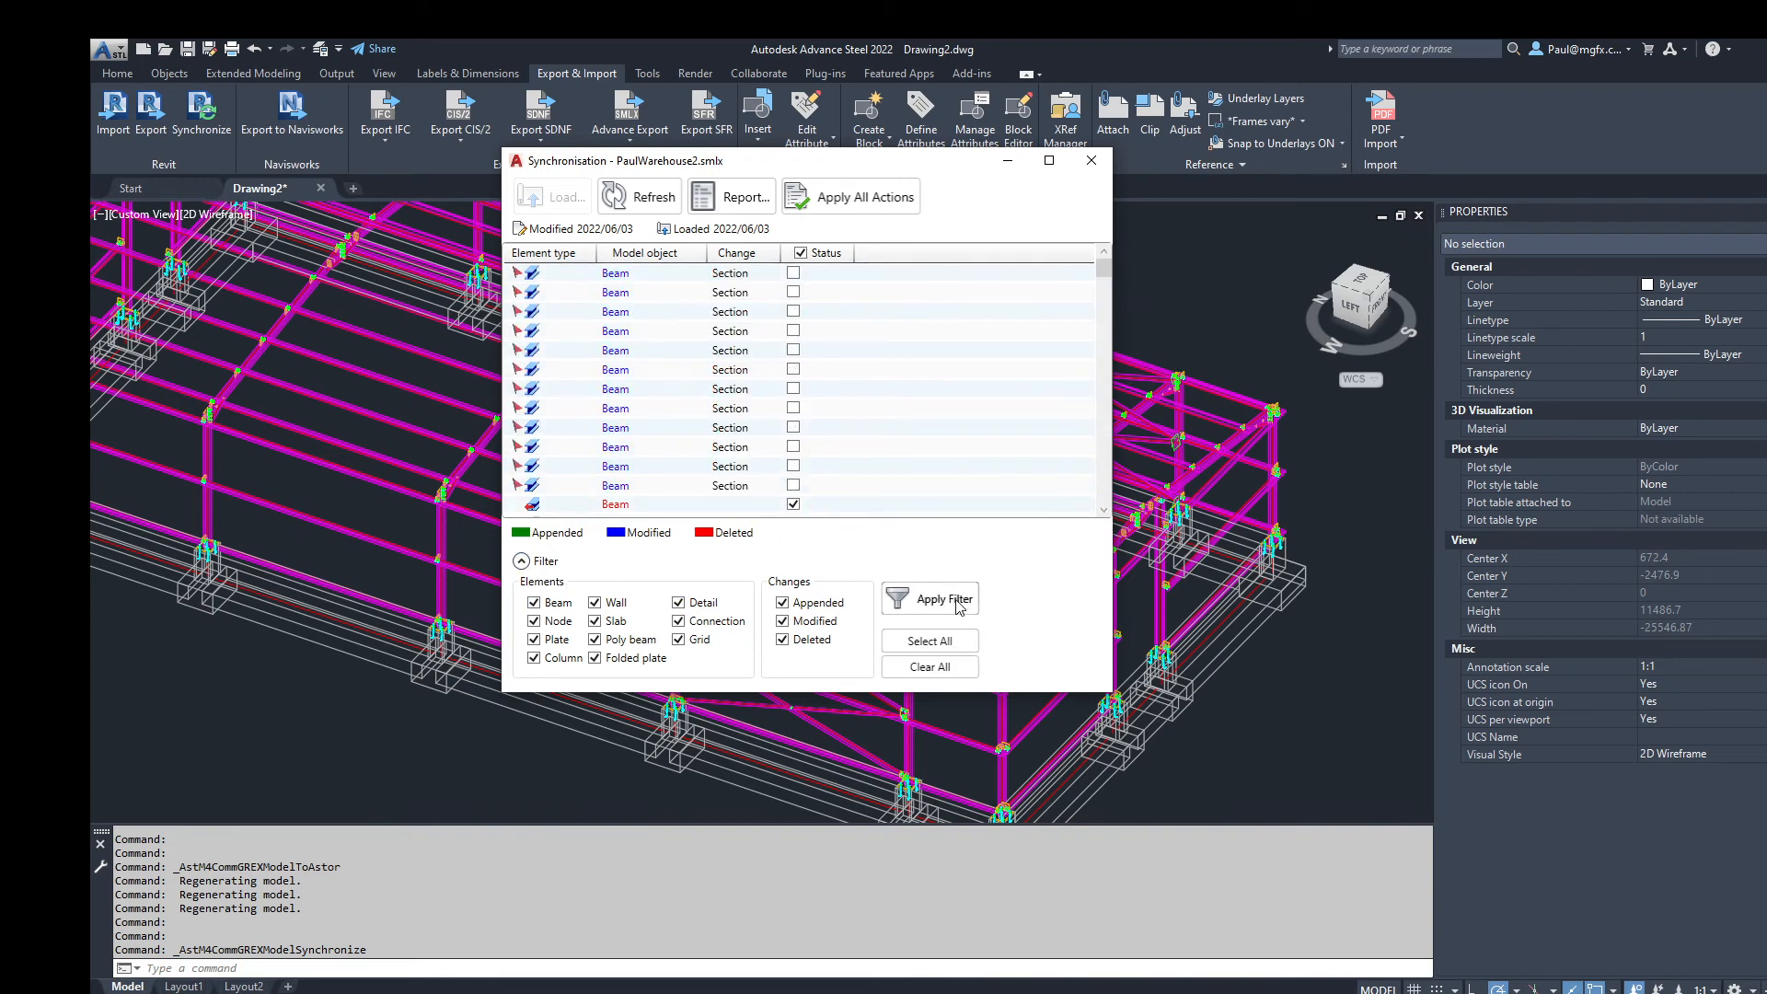
pyautogui.click(800, 253)
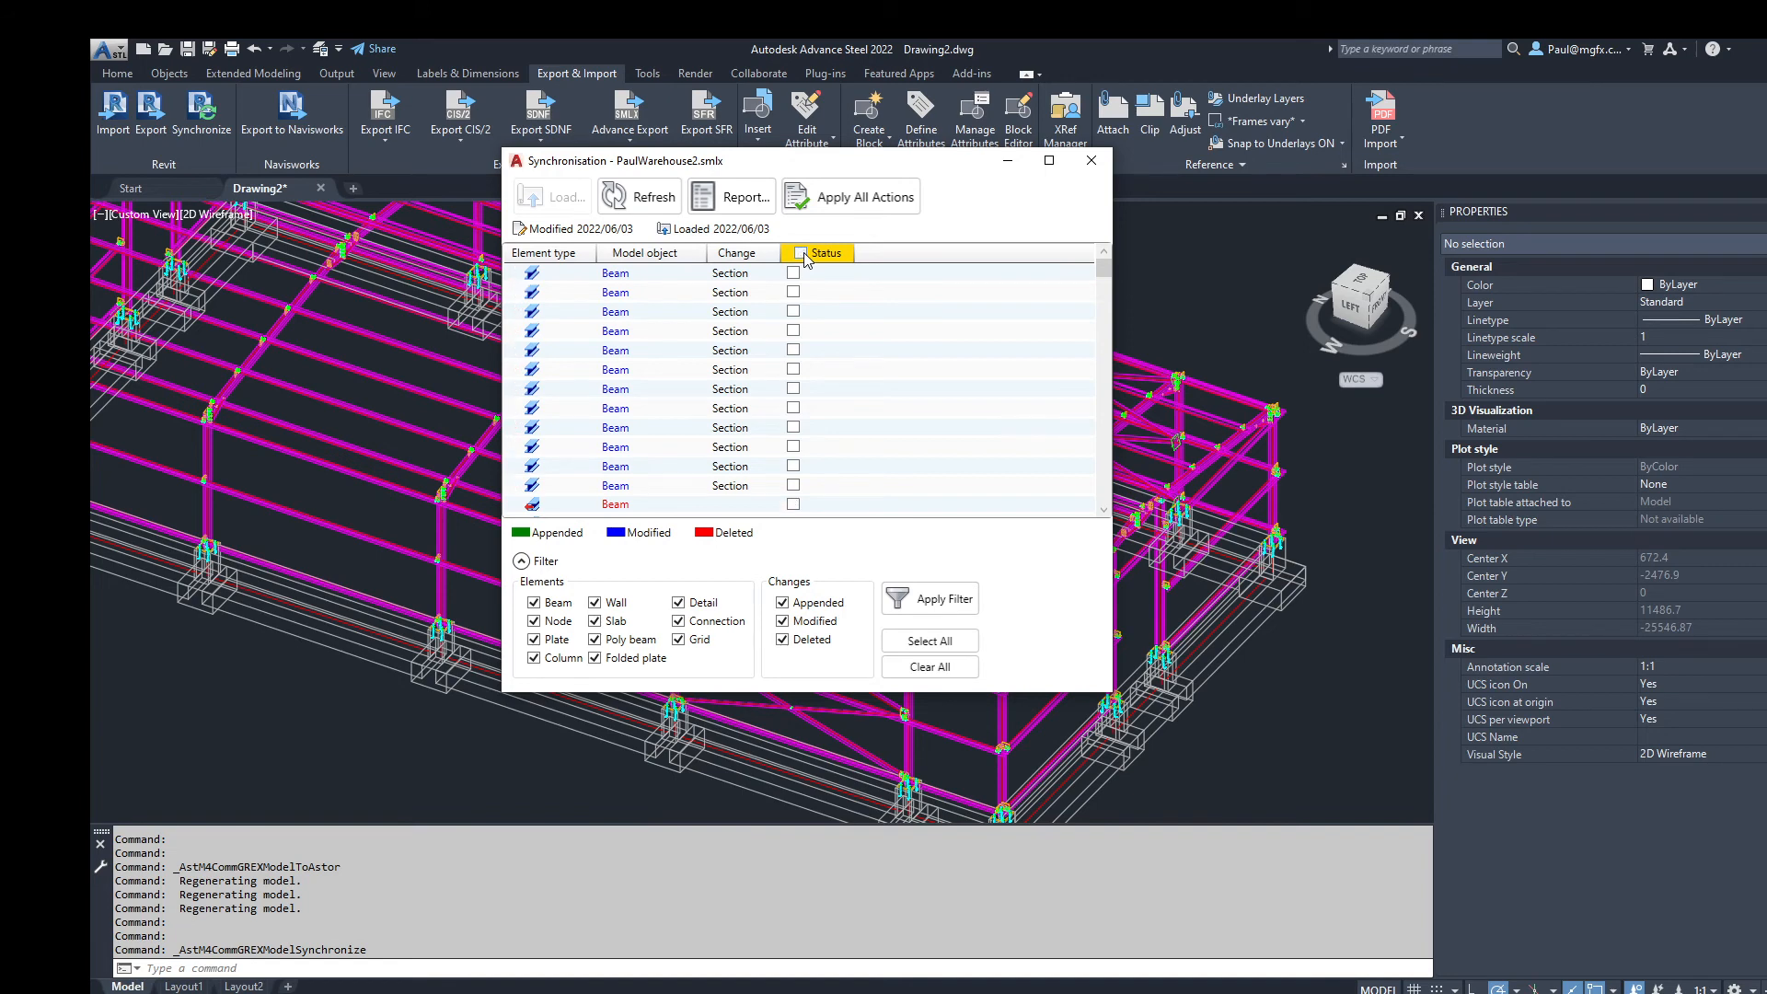
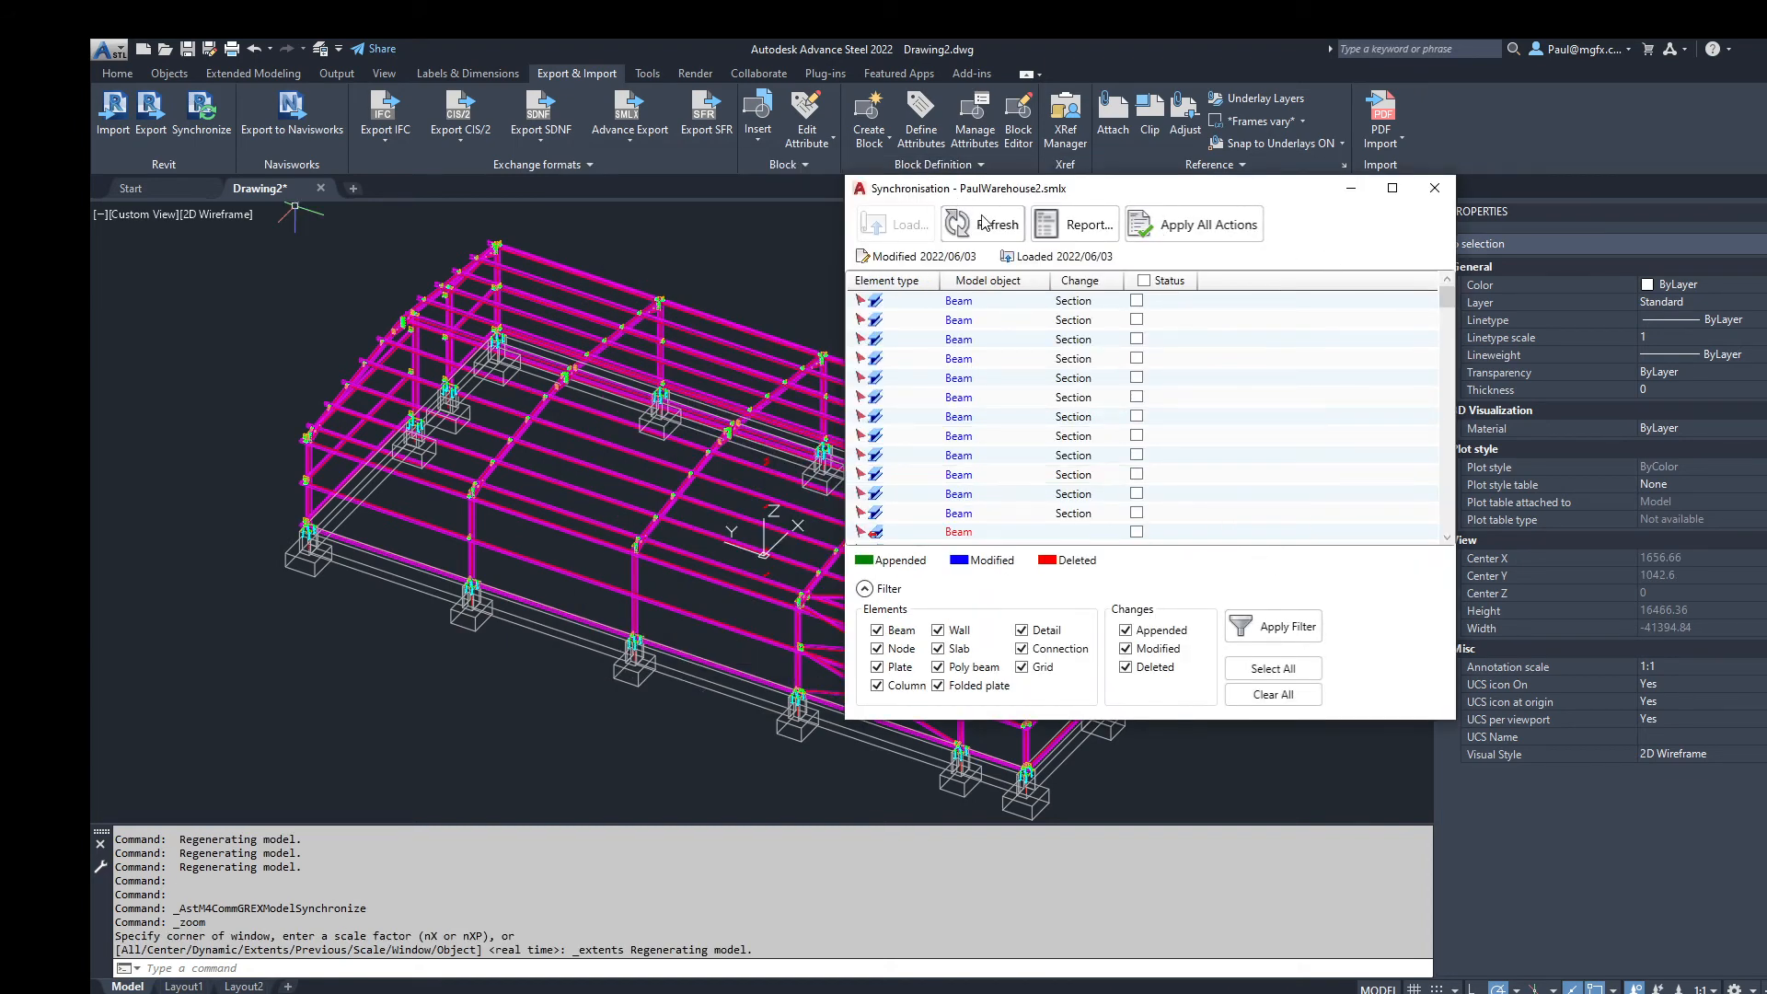
# Step: Refresh the PaulWarehouse2.smlx synchronisation list, apply all actions, and close the Synchronisation window
pyautogui.click(983, 225)
pyautogui.click(1180, 231)
pyautogui.click(1144, 281)
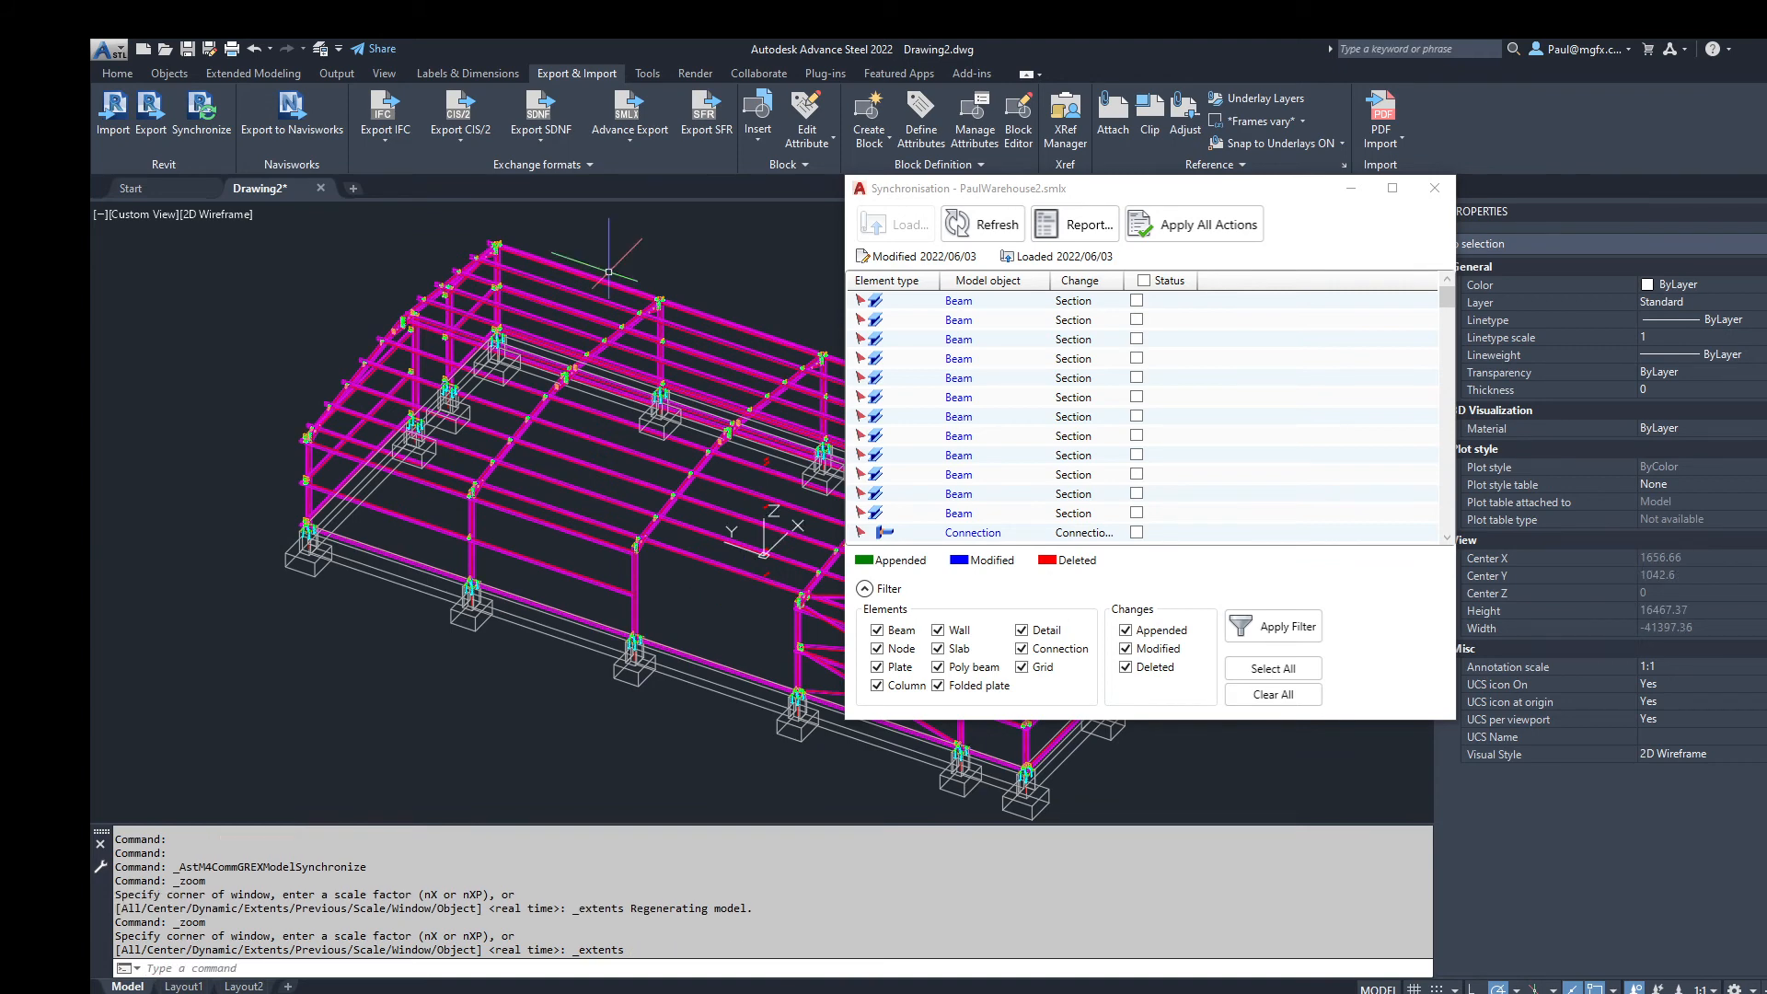
pyautogui.click(1433, 191)
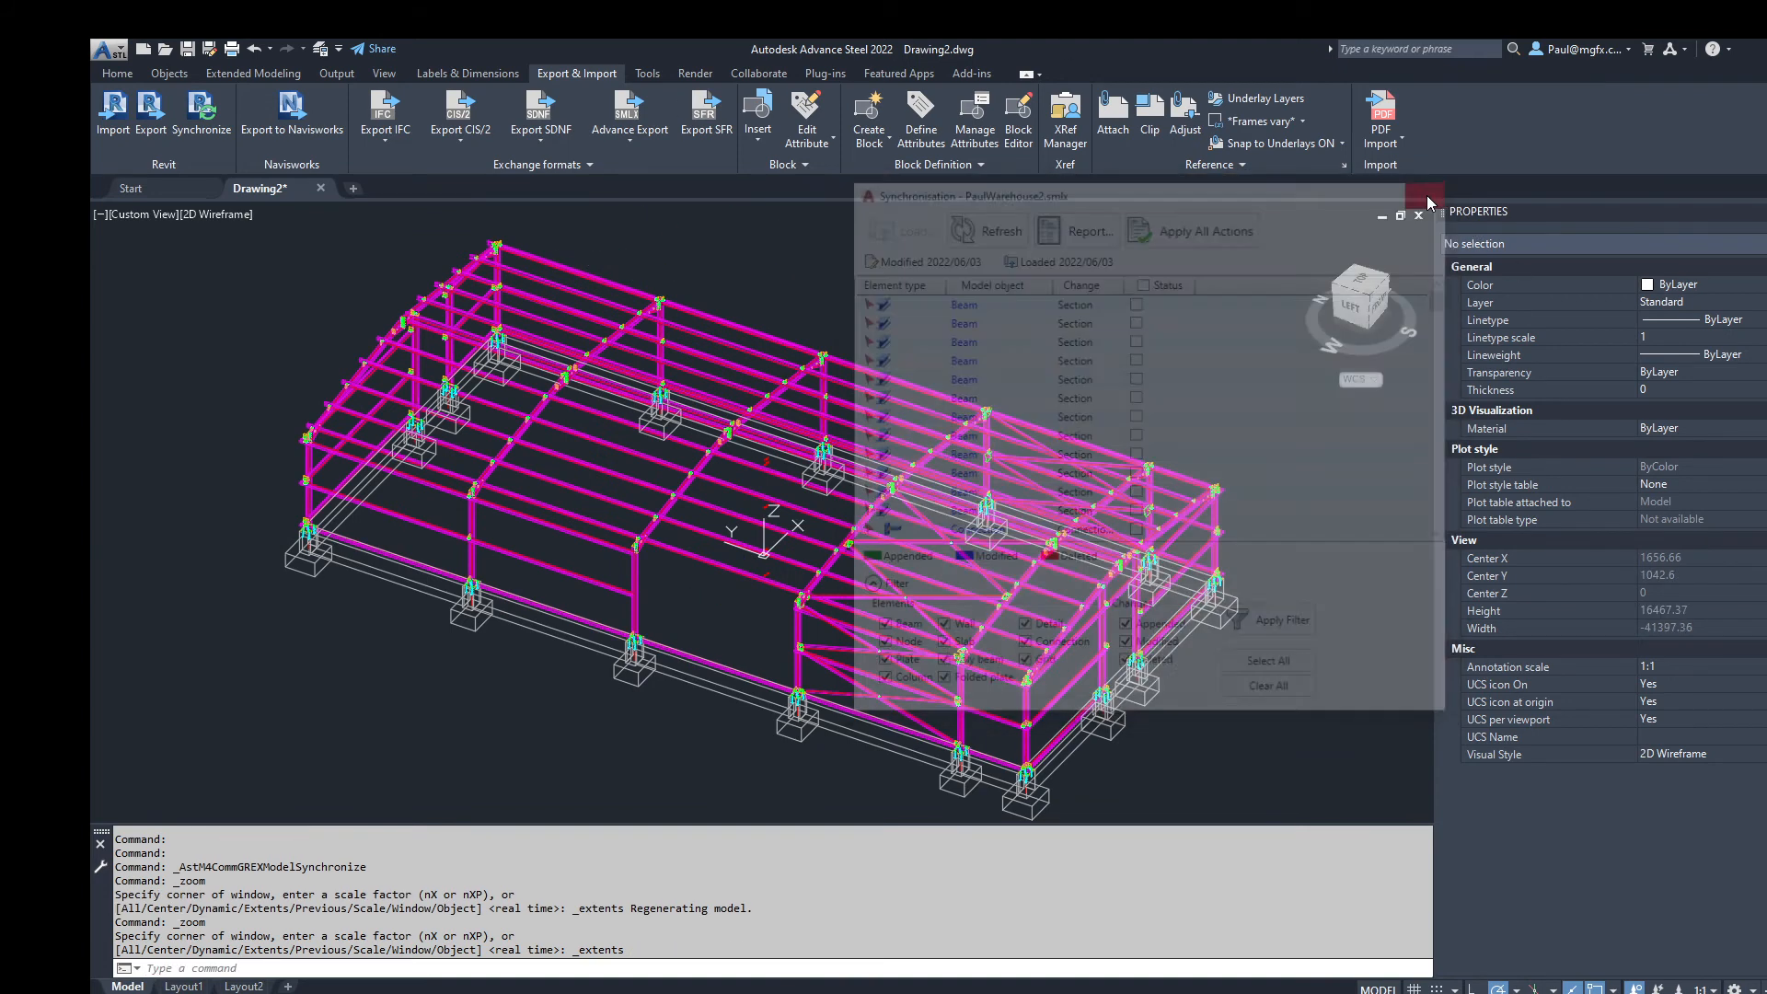
# Step: Compare the open side-wall bay in the Advance Steel model with the same bay in the Revit 3D view
pyautogui.scroll(5, 771, 500)
pyautogui.scroll(-2, 771, 500)
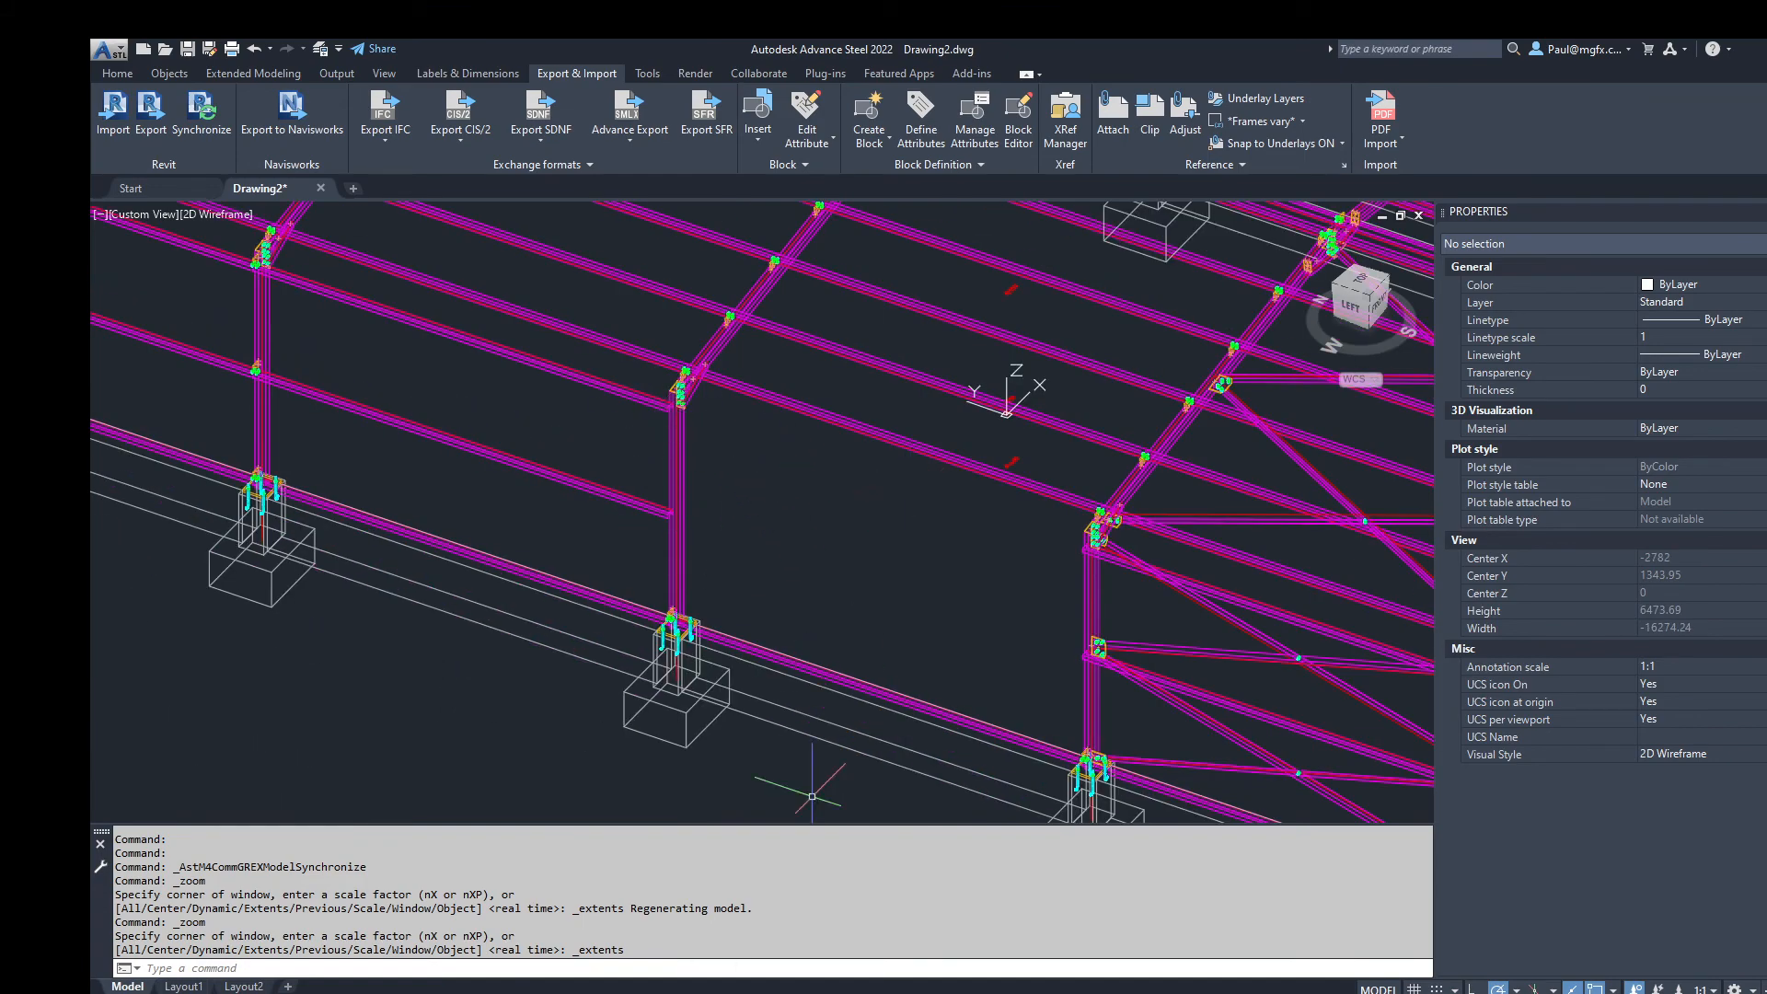
pyautogui.hotkey('alt', 'Tab')
pyautogui.moveTo(757, 990)
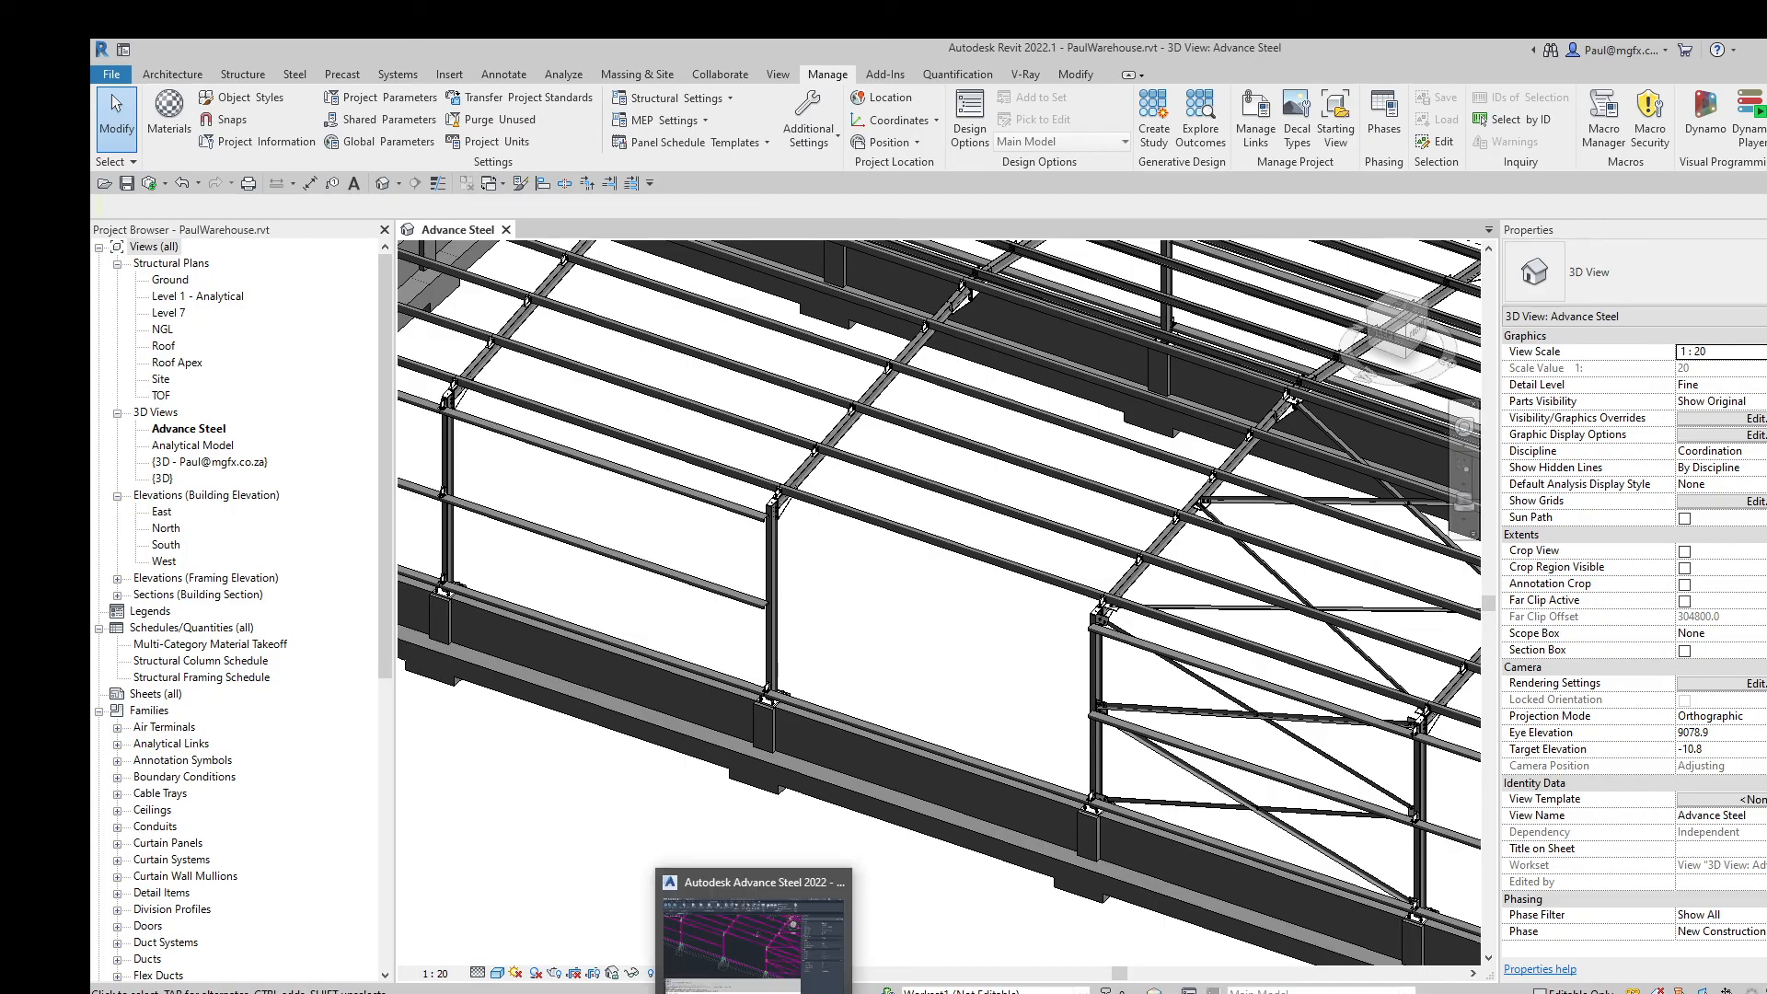
pyautogui.click(756, 939)
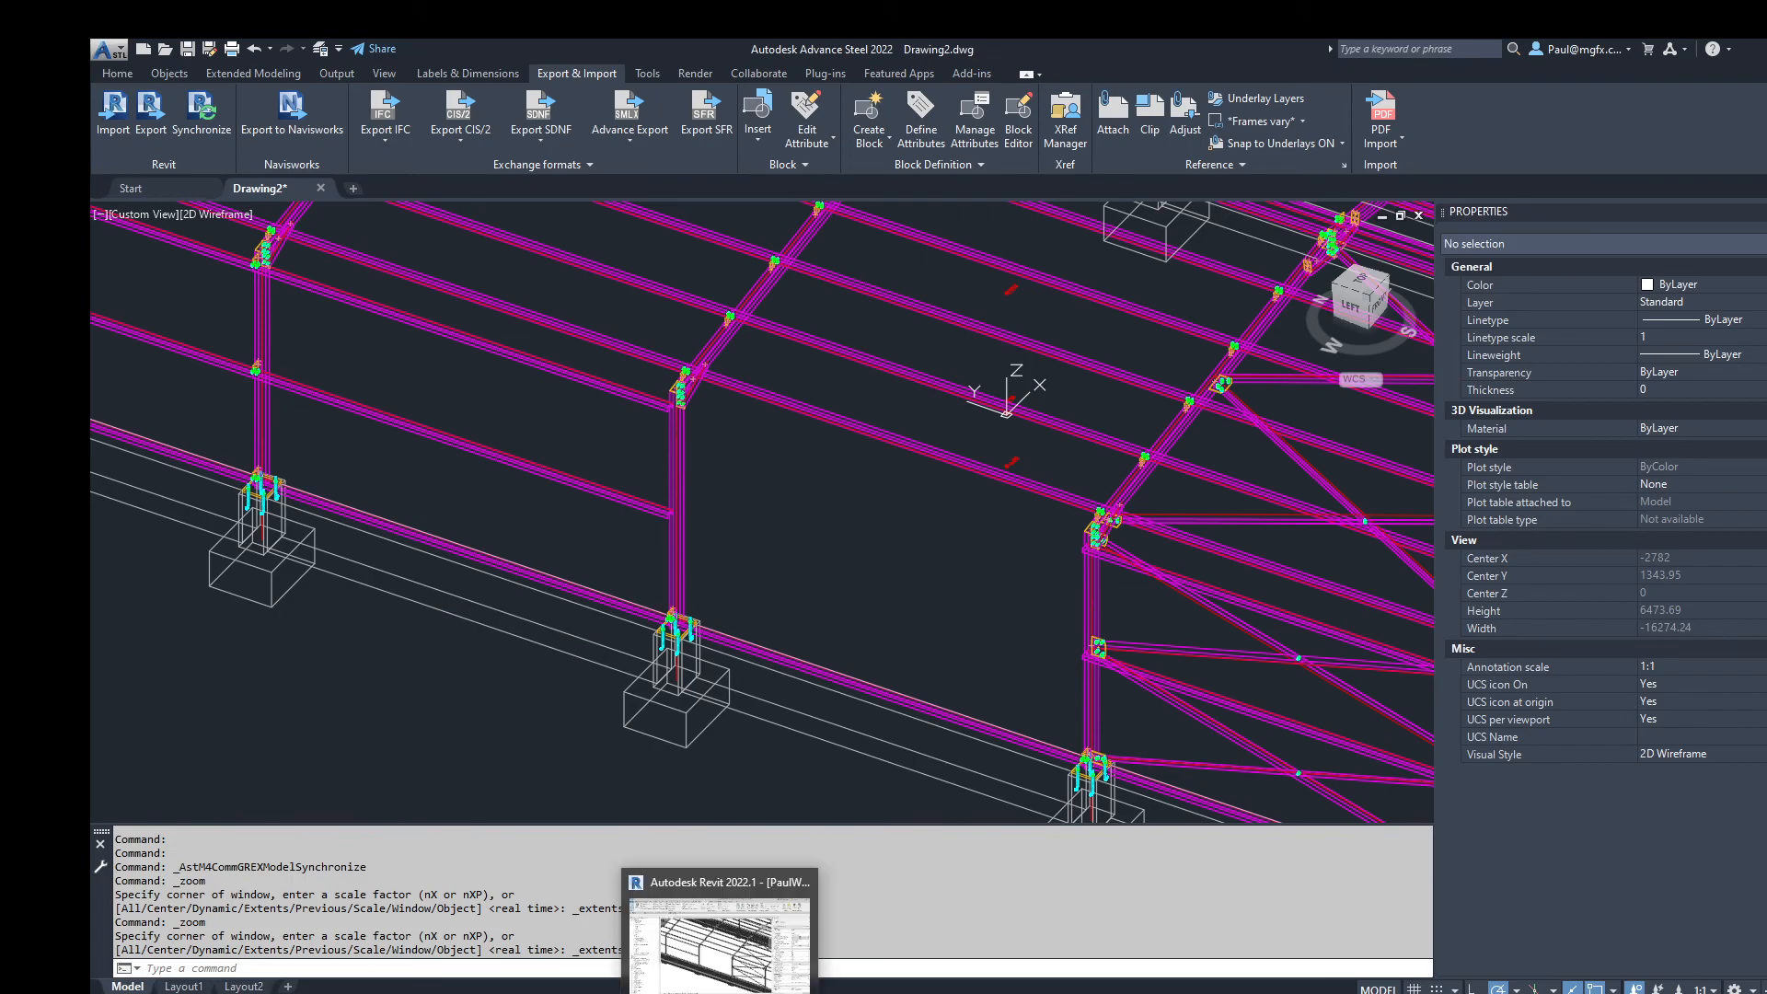
pyautogui.click(723, 929)
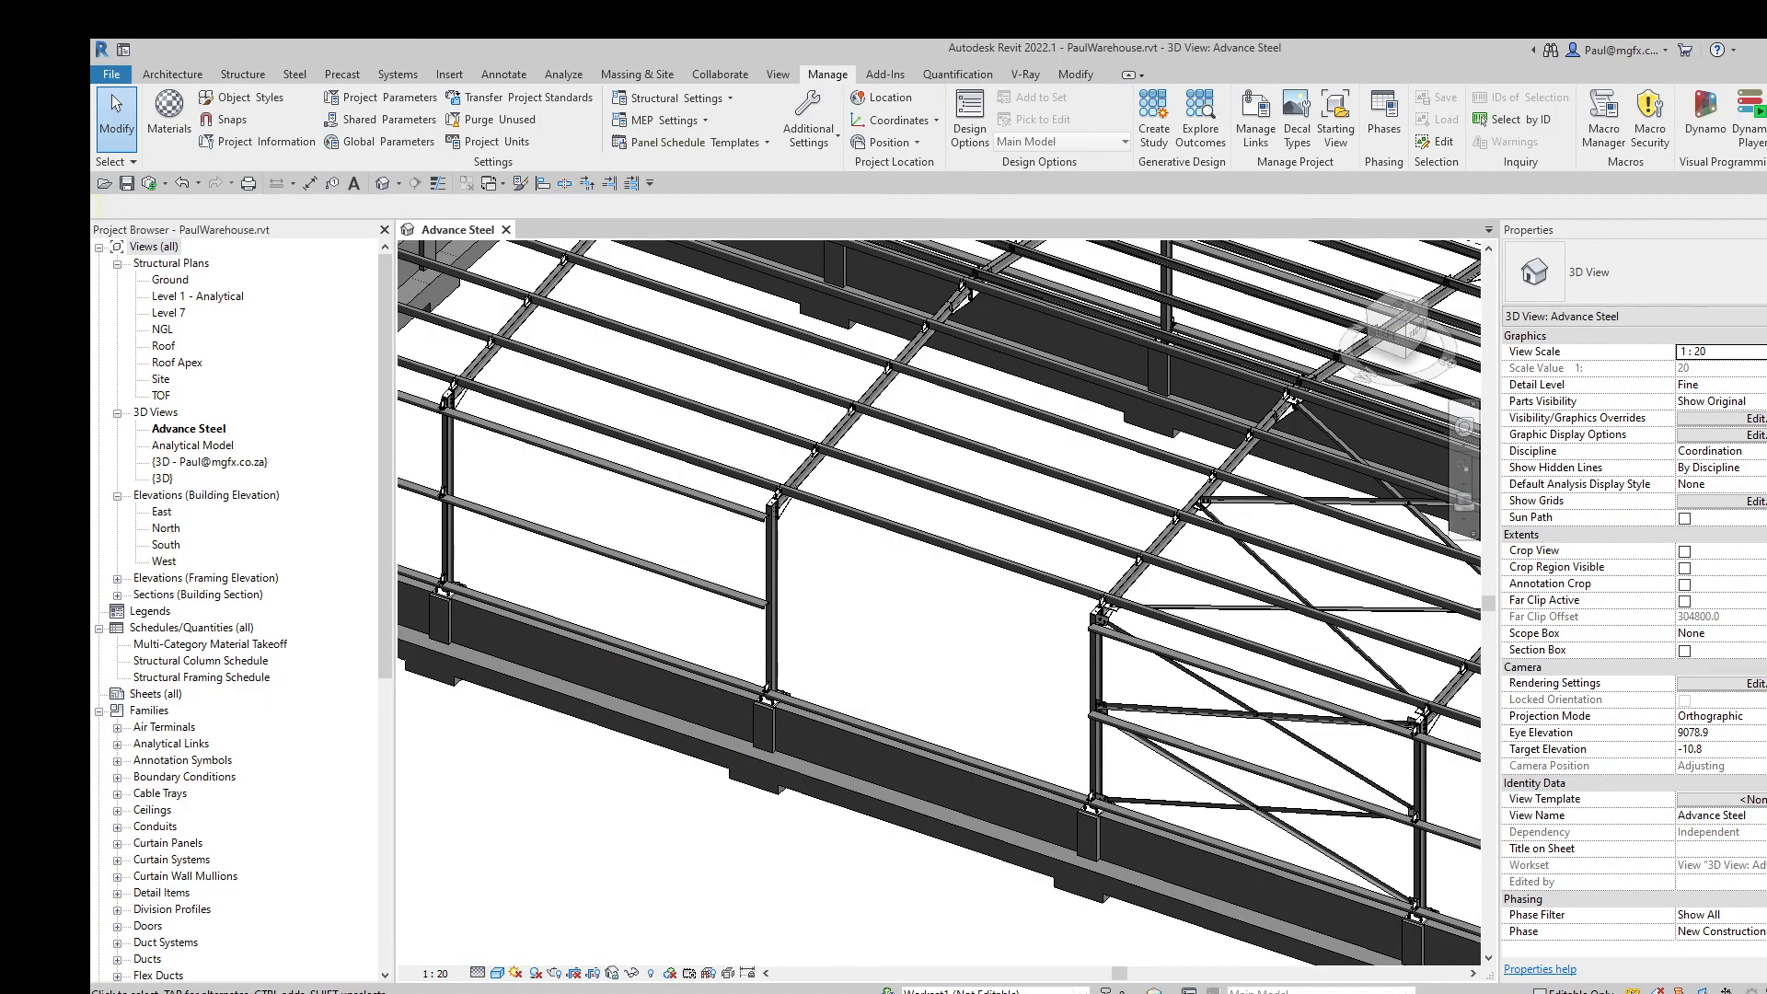
pyautogui.click(746, 990)
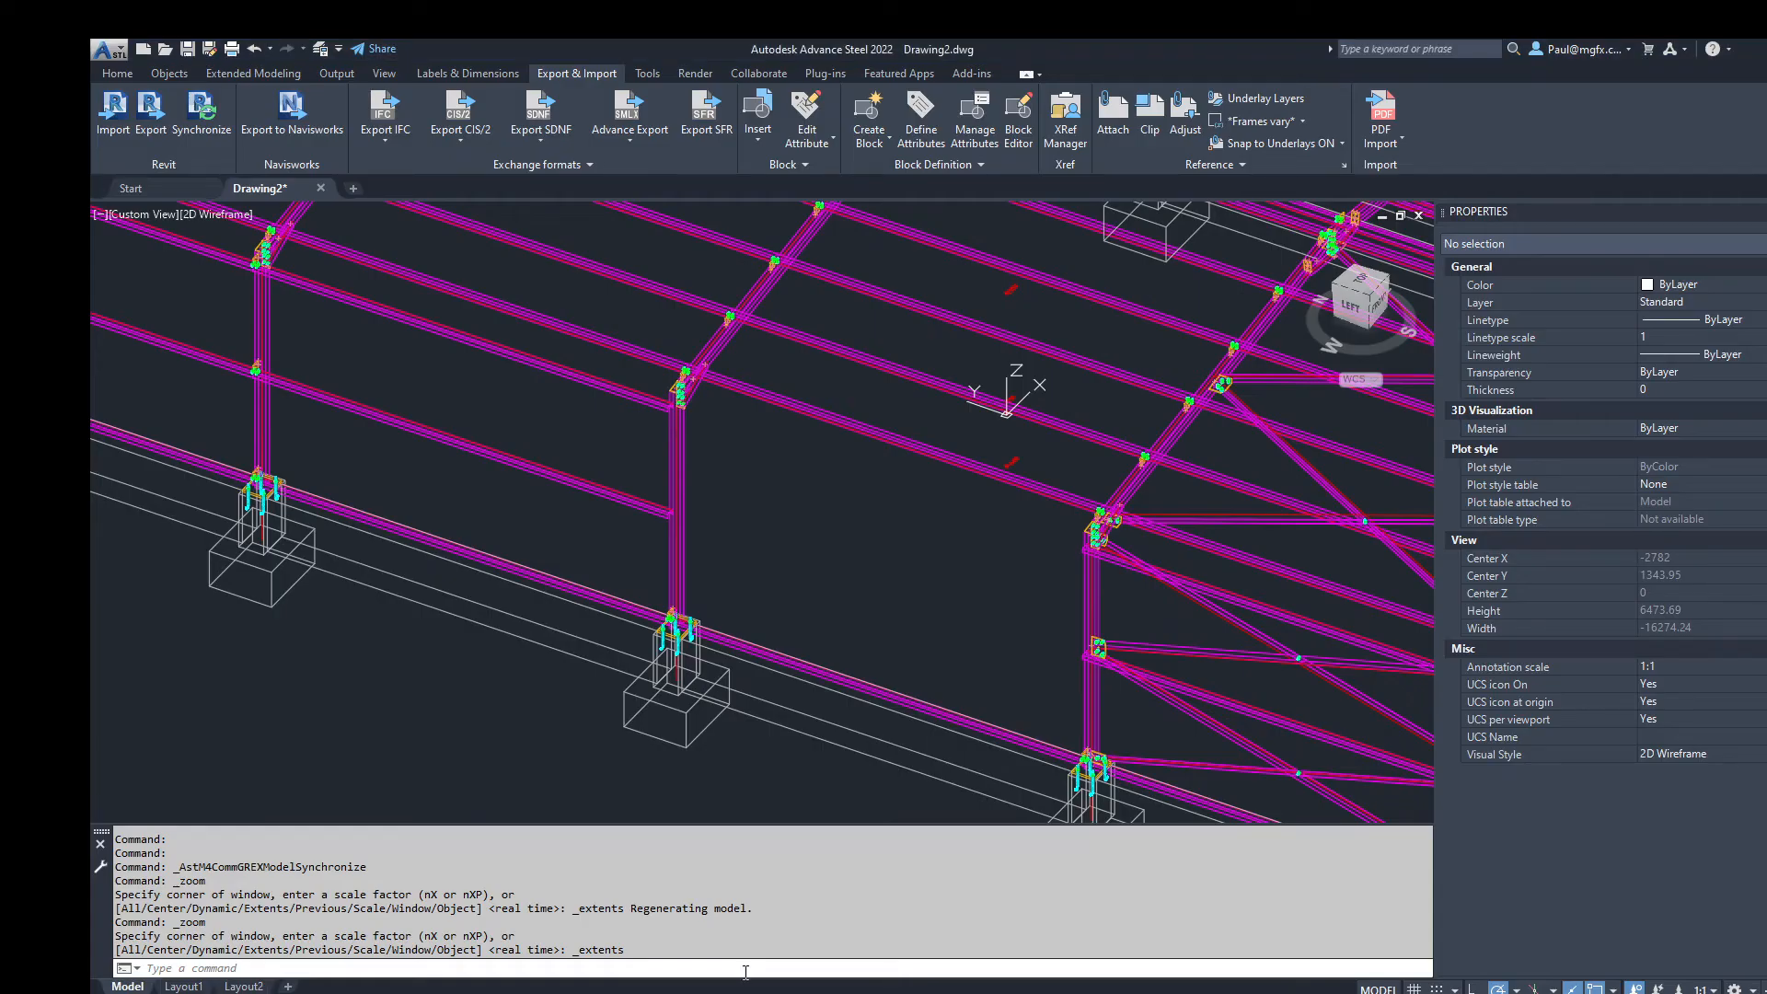
# Step: In Advance Steel, delete the mid-height and upper side-wall girts in the bay beside the open bay
pyautogui.scroll(-8, 840, 654)
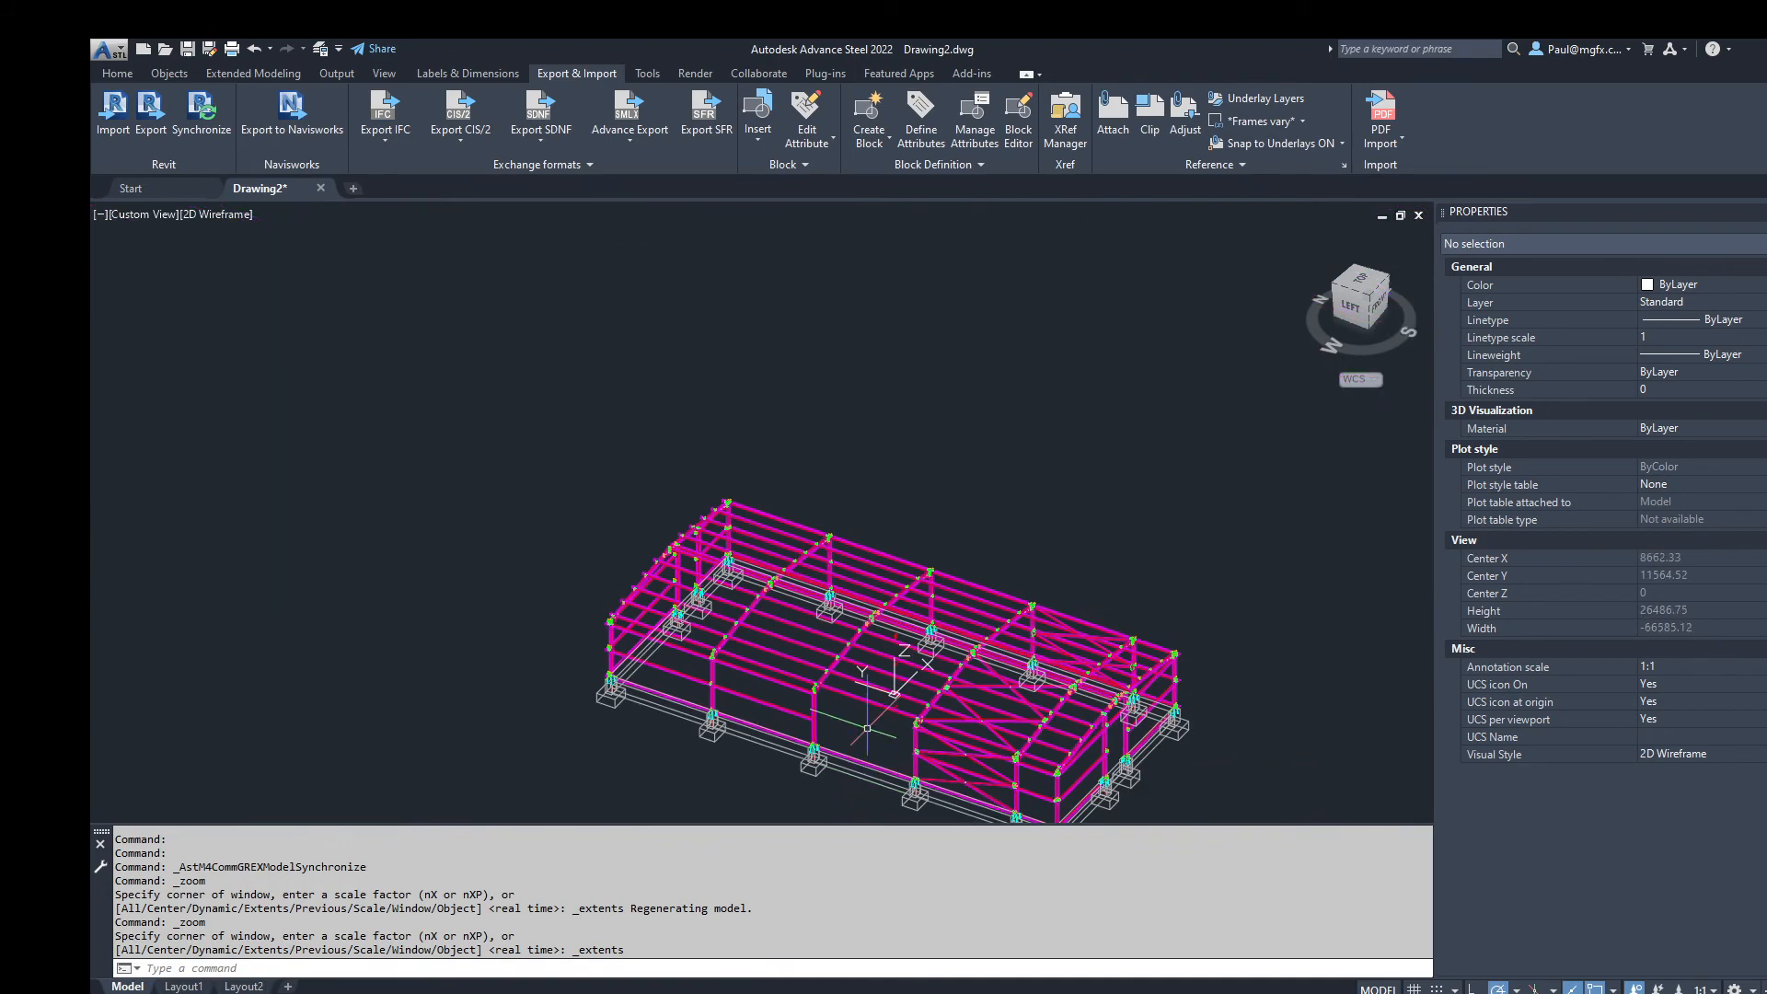
pyautogui.scroll(8, 840, 654)
pyautogui.scroll(3, 839, 653)
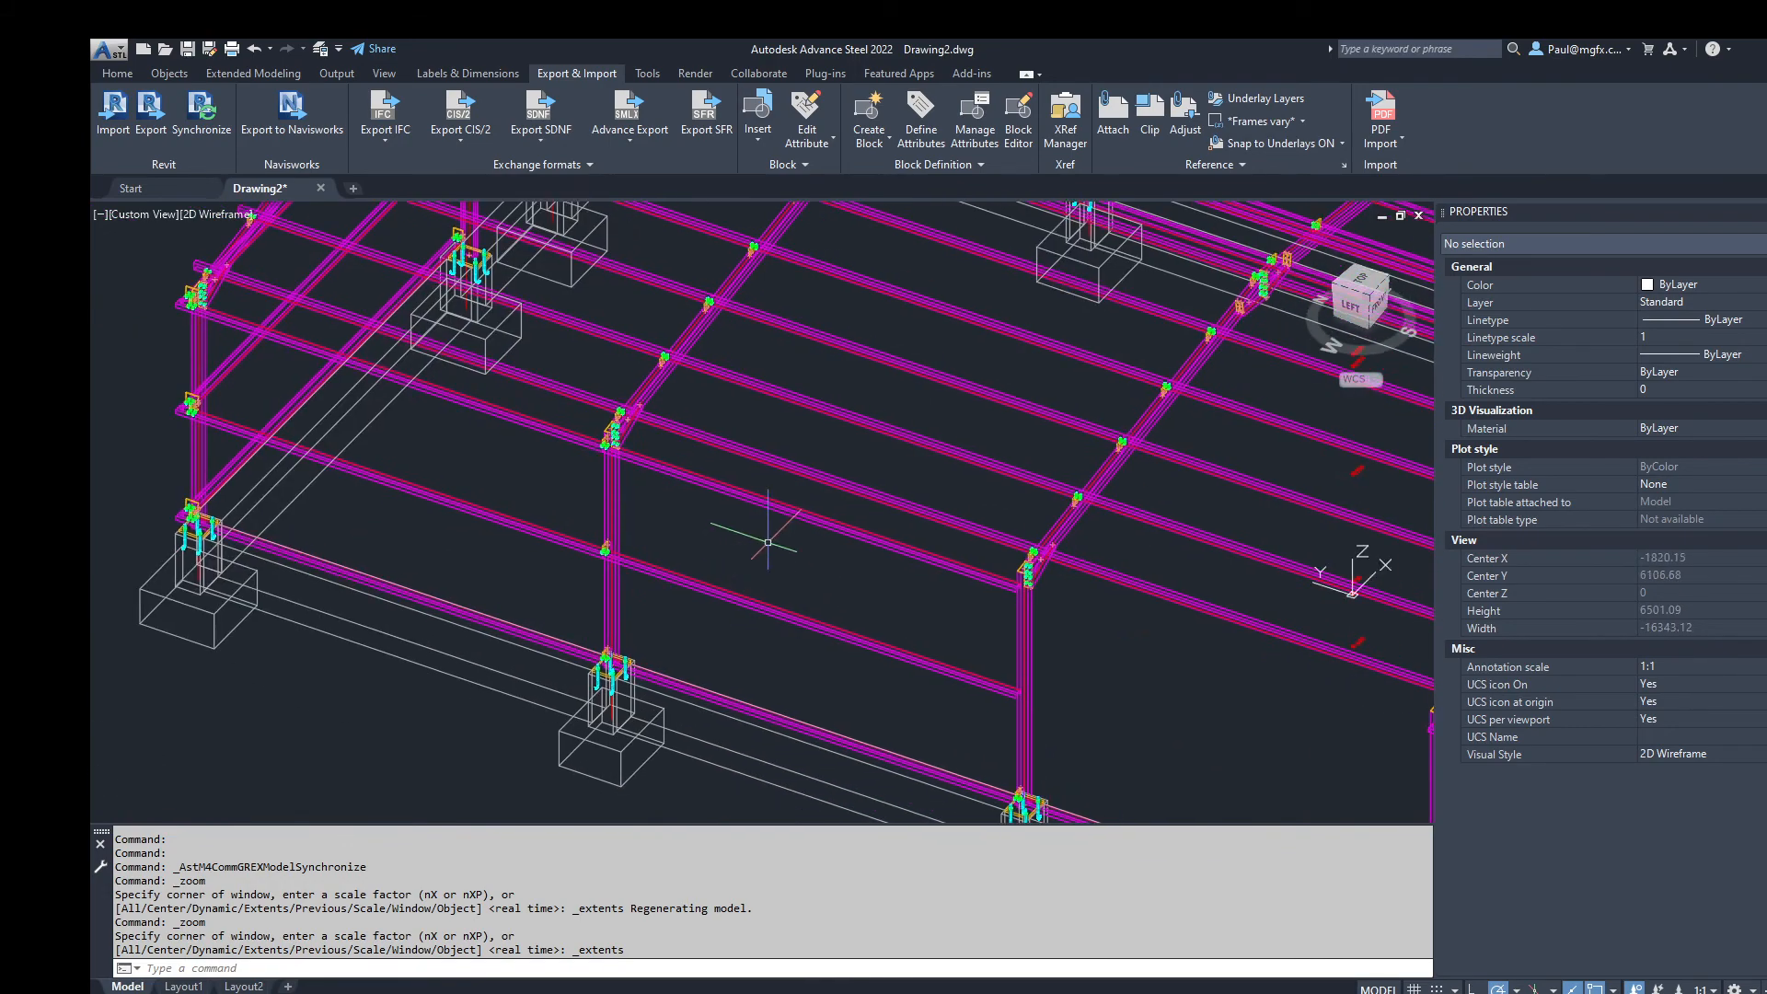
pyautogui.click(737, 592)
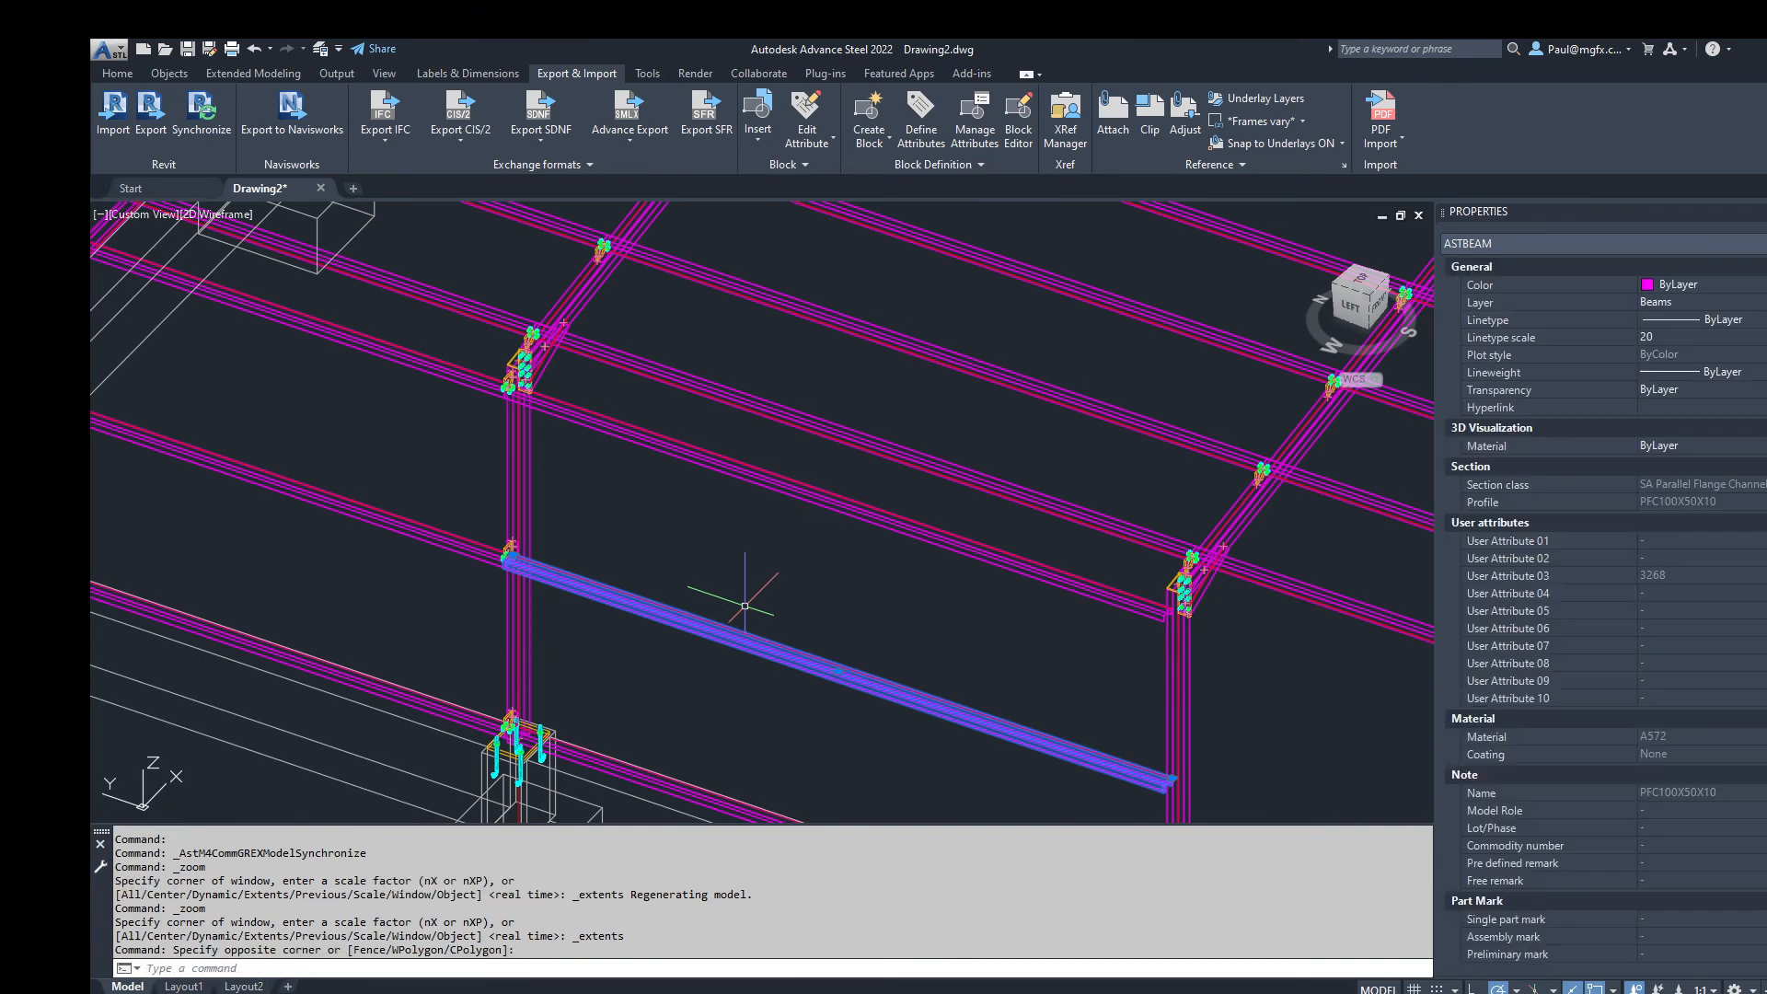
pyautogui.press('Delete')
pyautogui.click(869, 612)
pyautogui.click(771, 467)
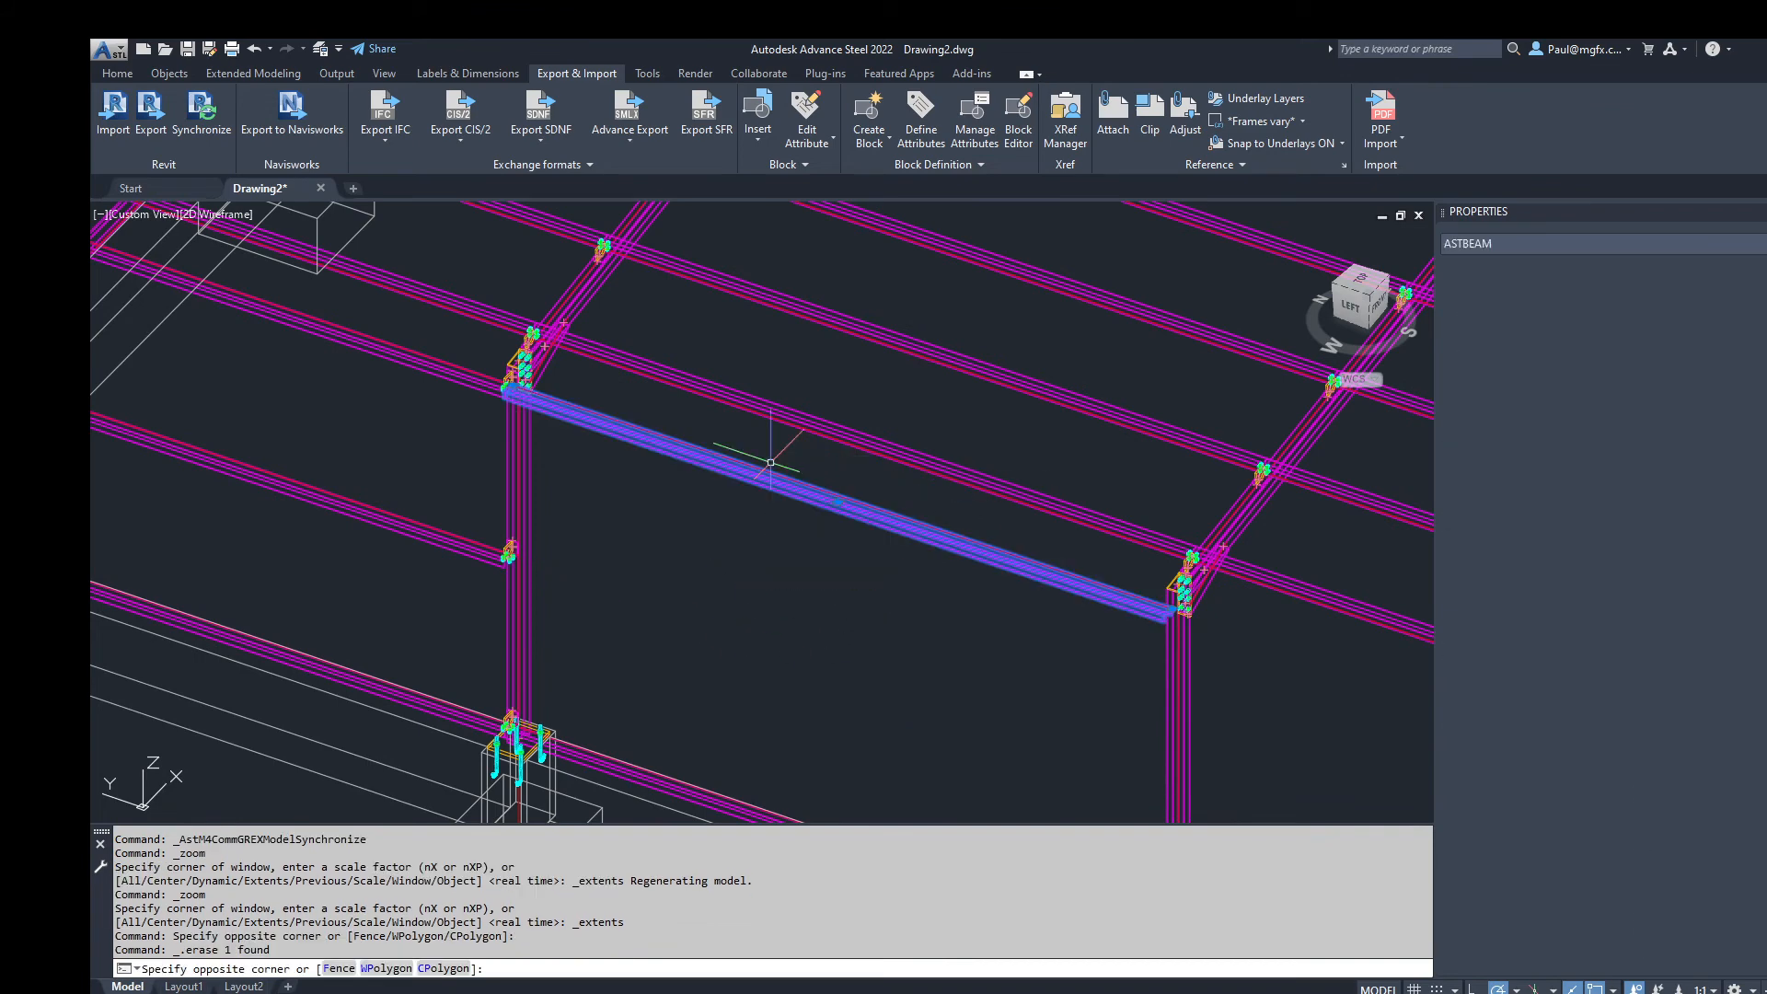
pyautogui.press('Delete')
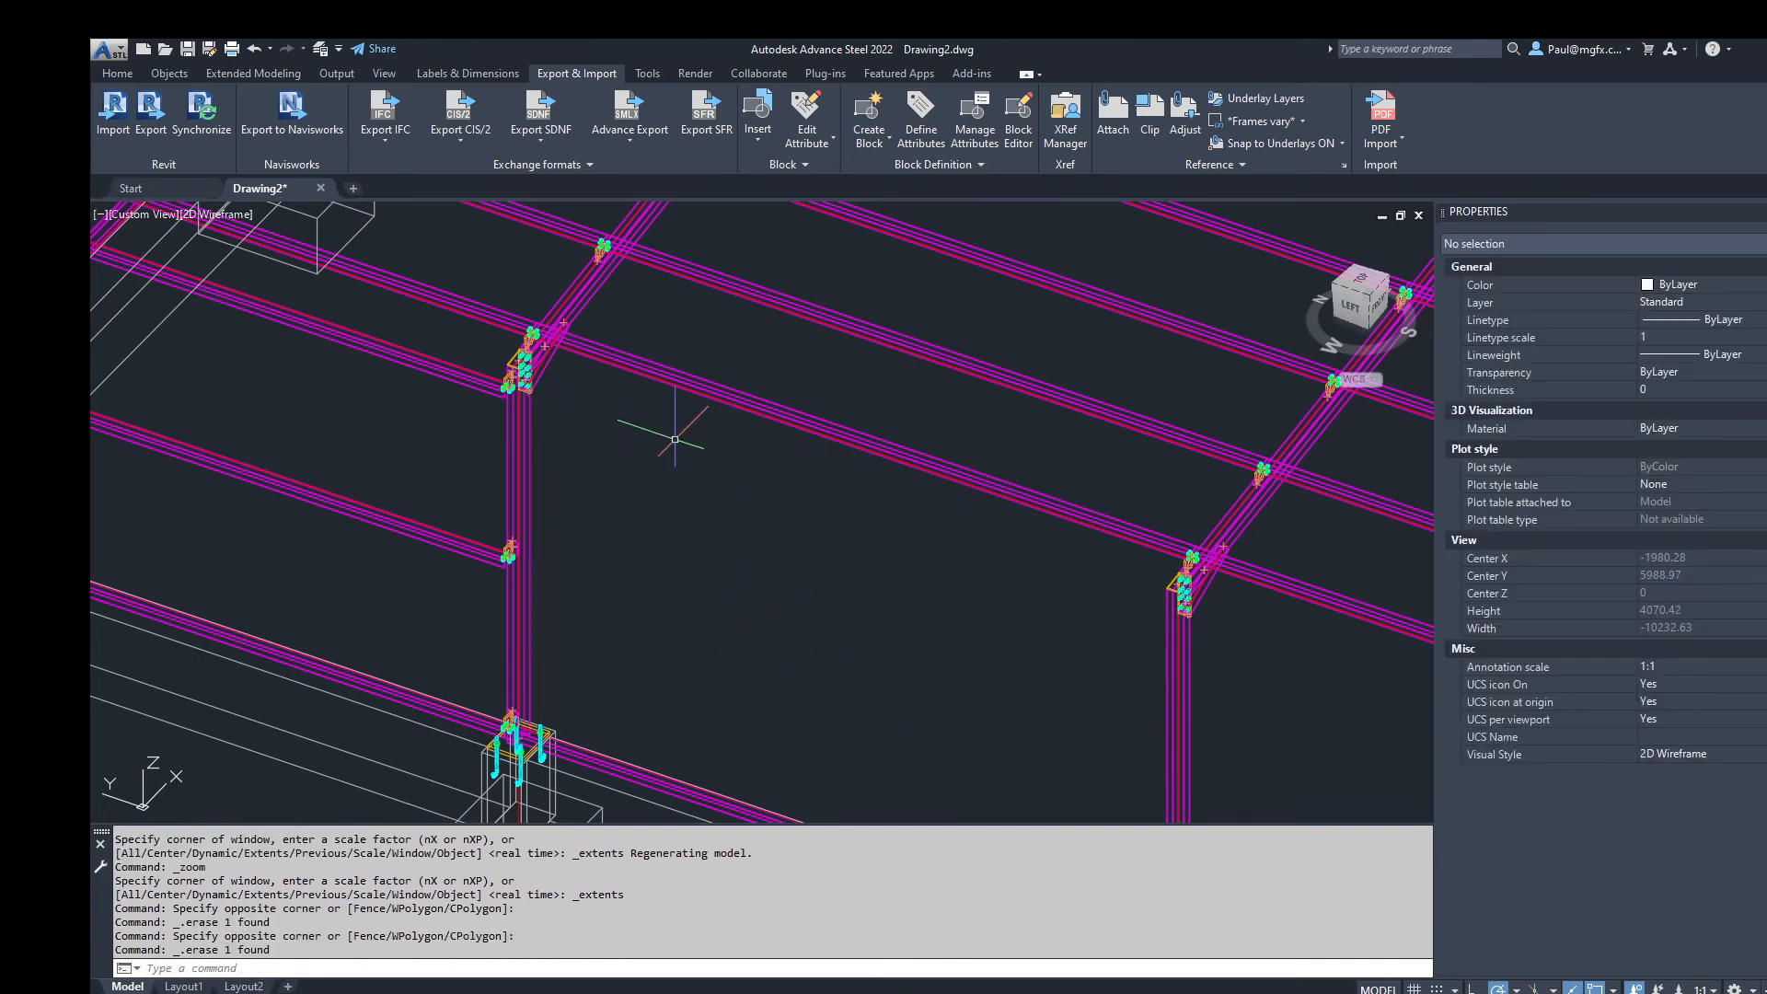
# Step: Save the Advance Steel drawing as PaulWarehouse.dwg, replacing the existing file
pyautogui.click(187, 51)
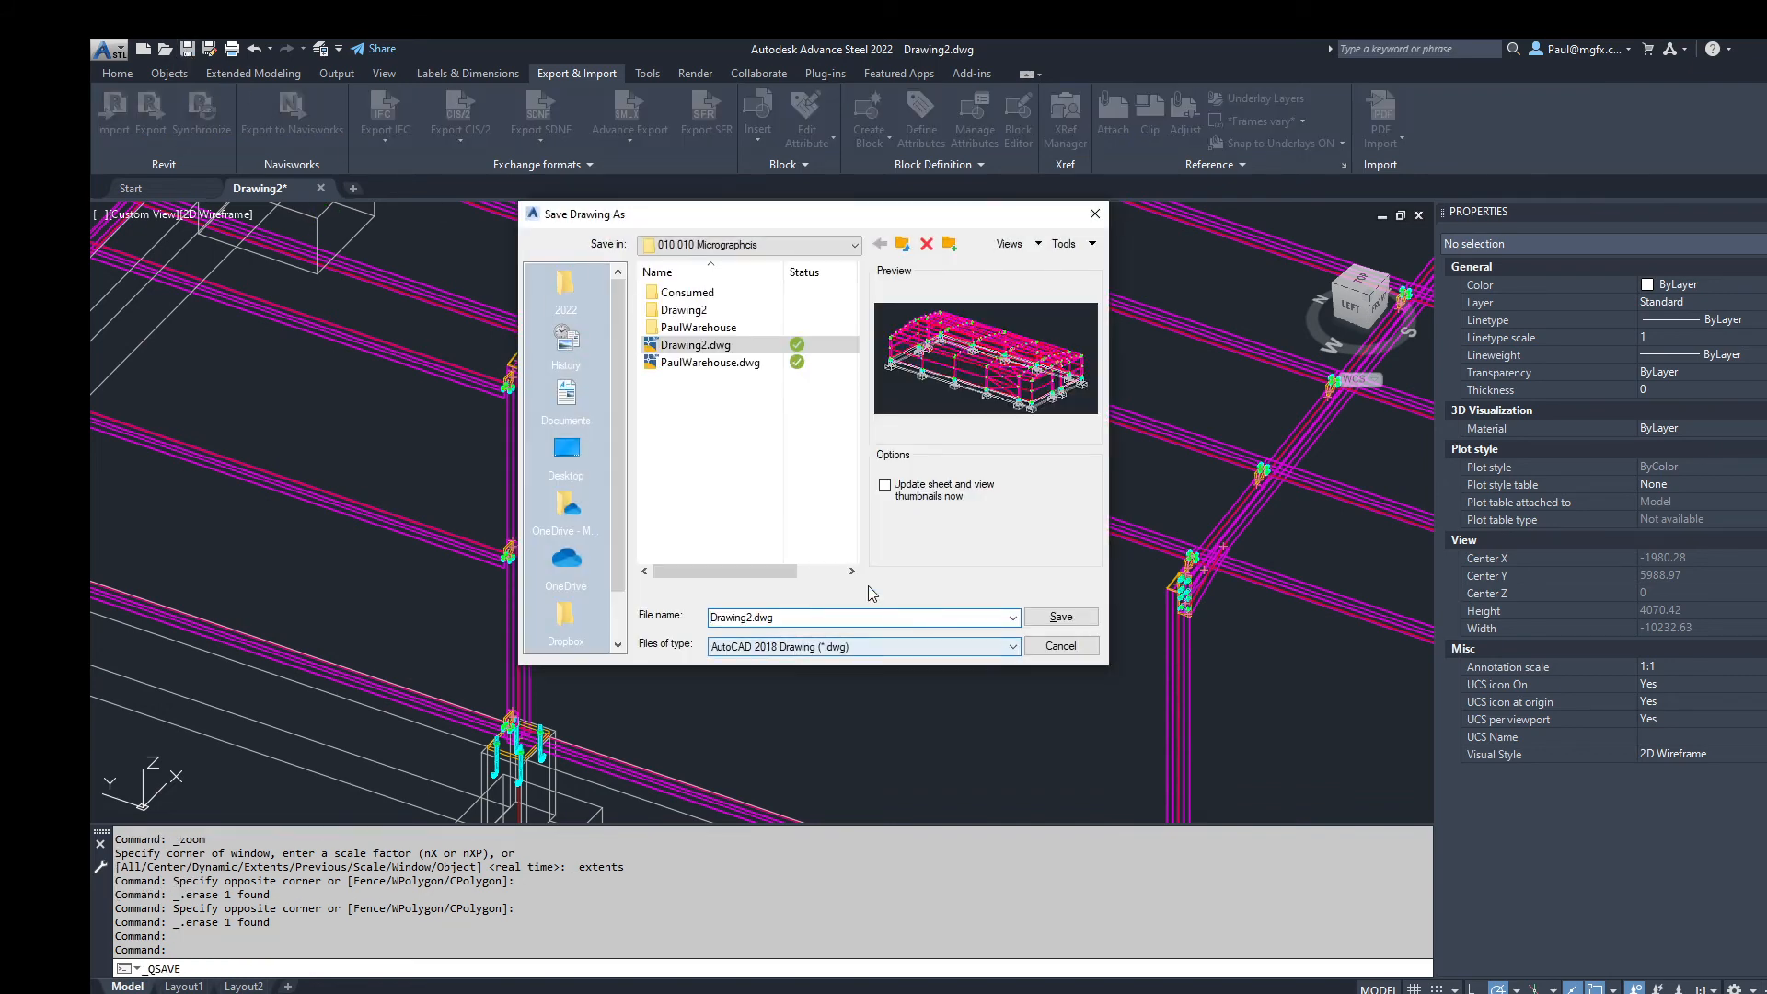
pyautogui.click(709, 362)
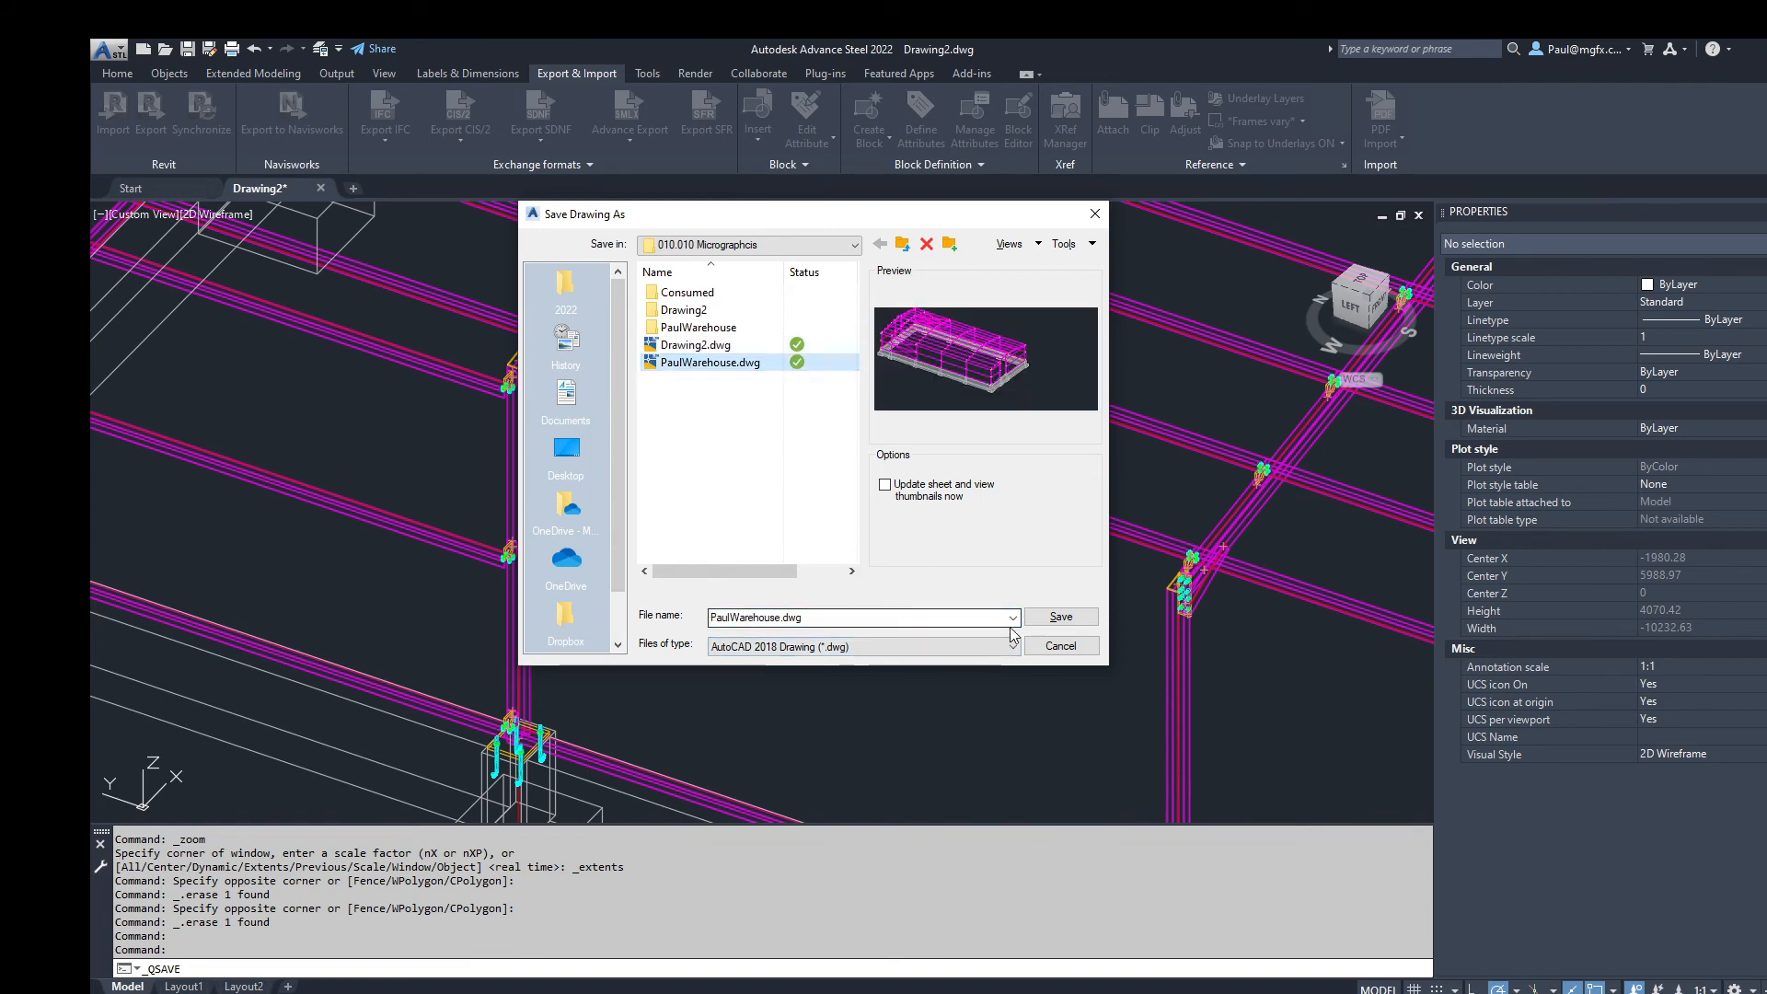
pyautogui.click(1058, 622)
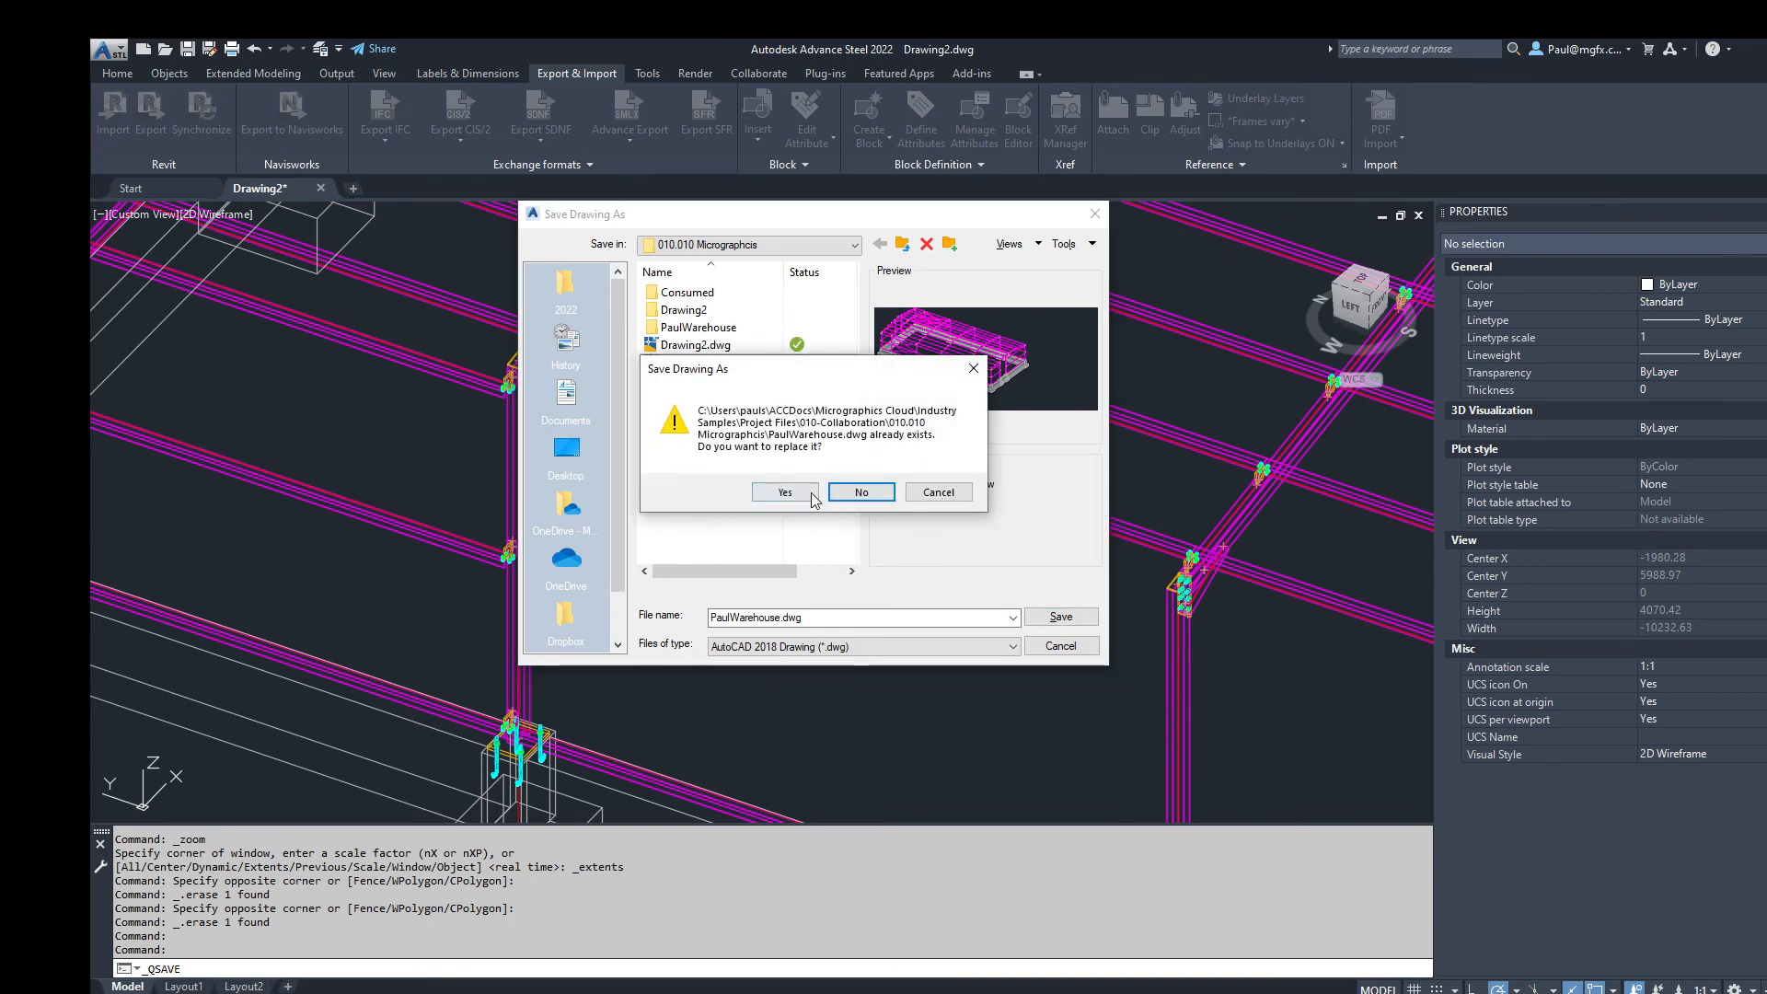
pyautogui.click(789, 494)
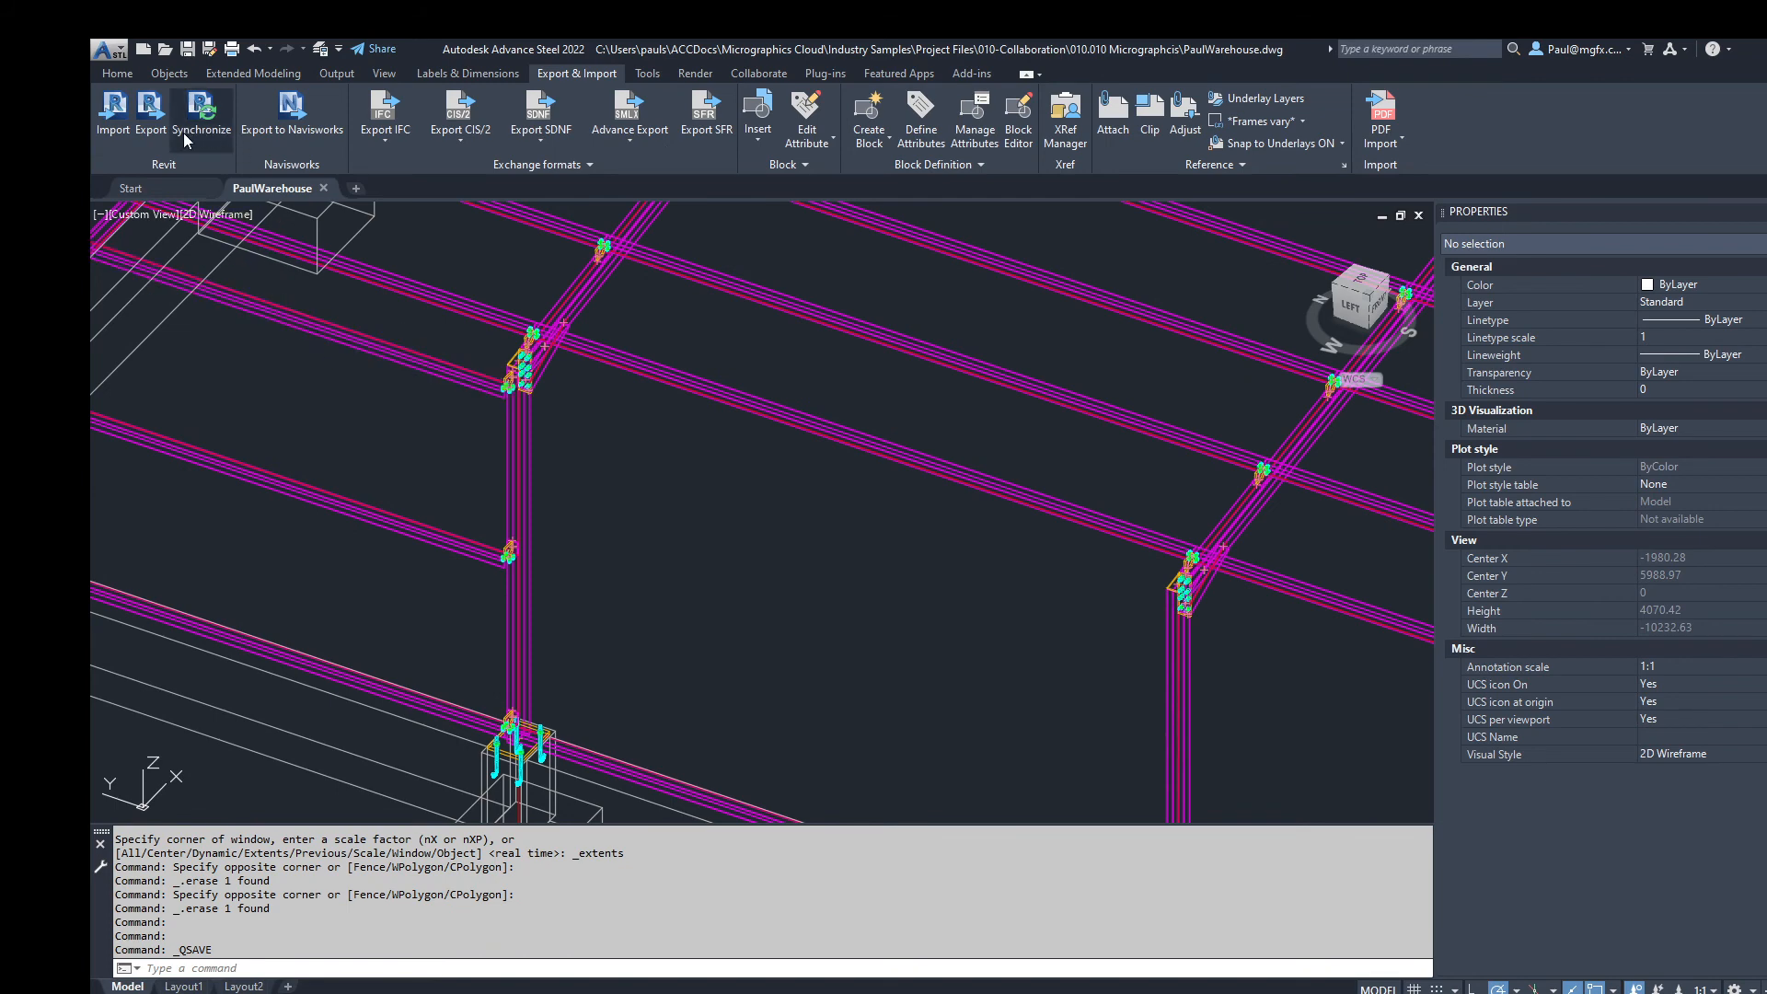
# Step: Export the Advance Steel model for Revit as an SMLX file, adding 3 to the PaulWarehouse file name
pyautogui.click(150, 112)
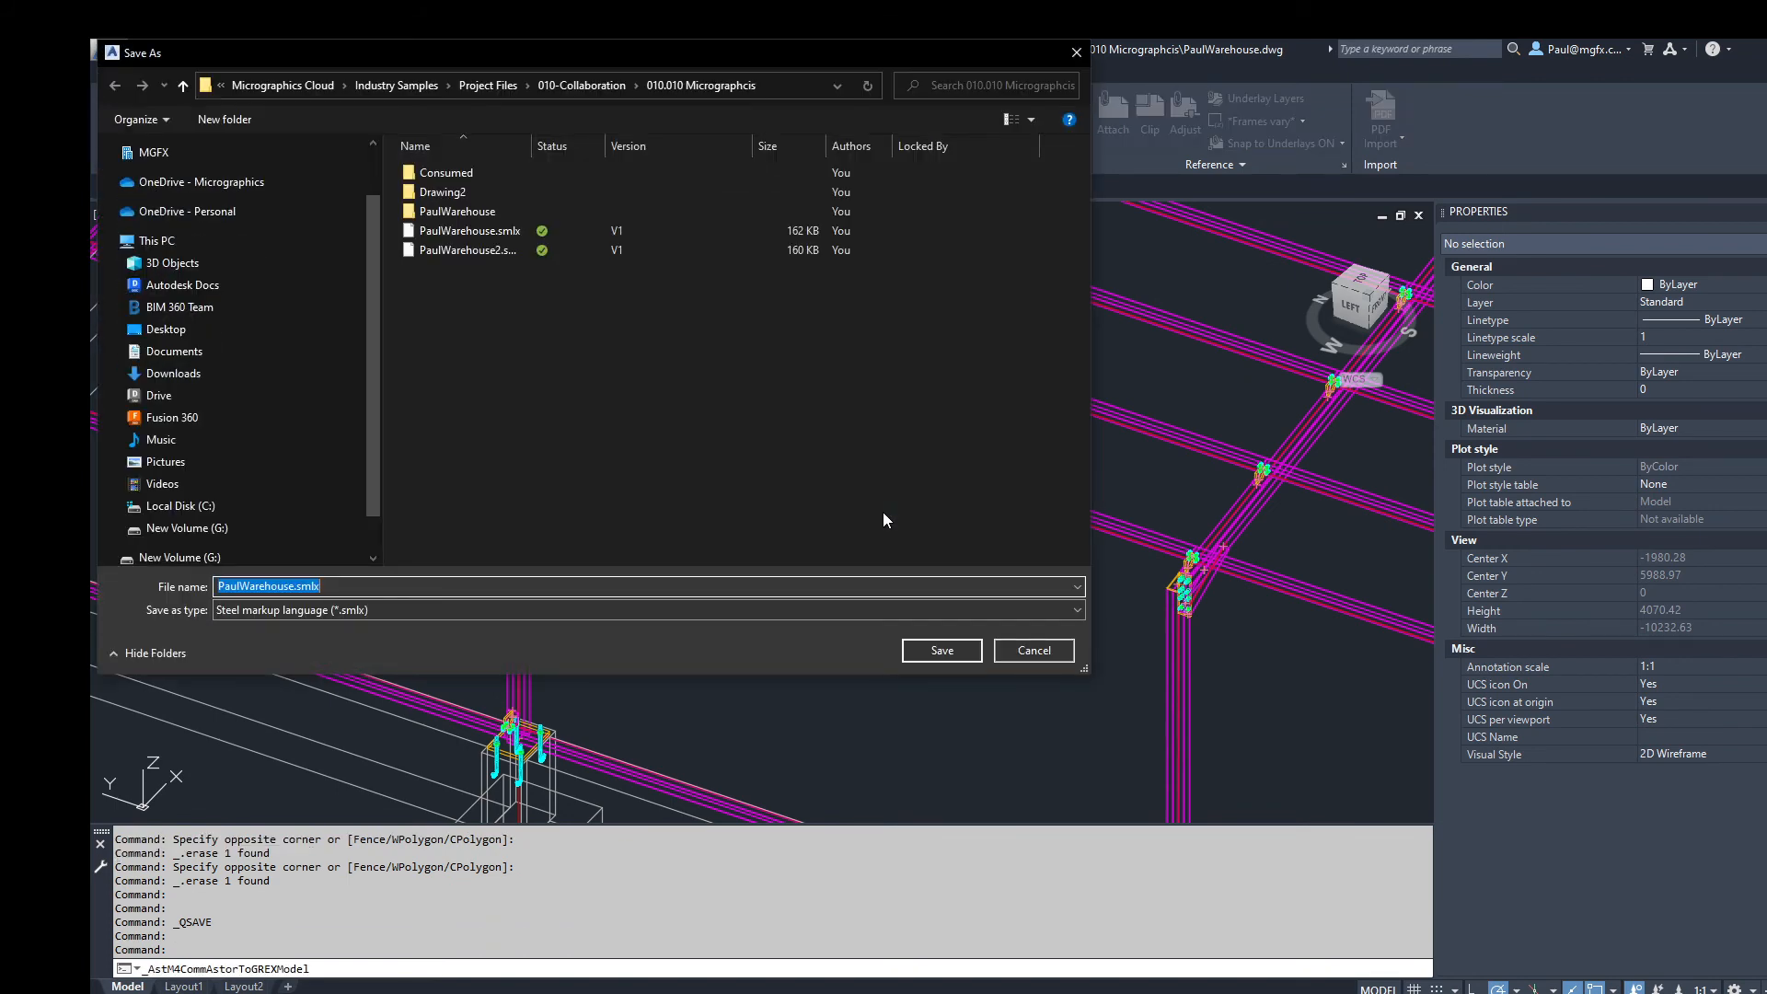
pyautogui.moveTo(530, 140); pyautogui.dragTo(750, 142)
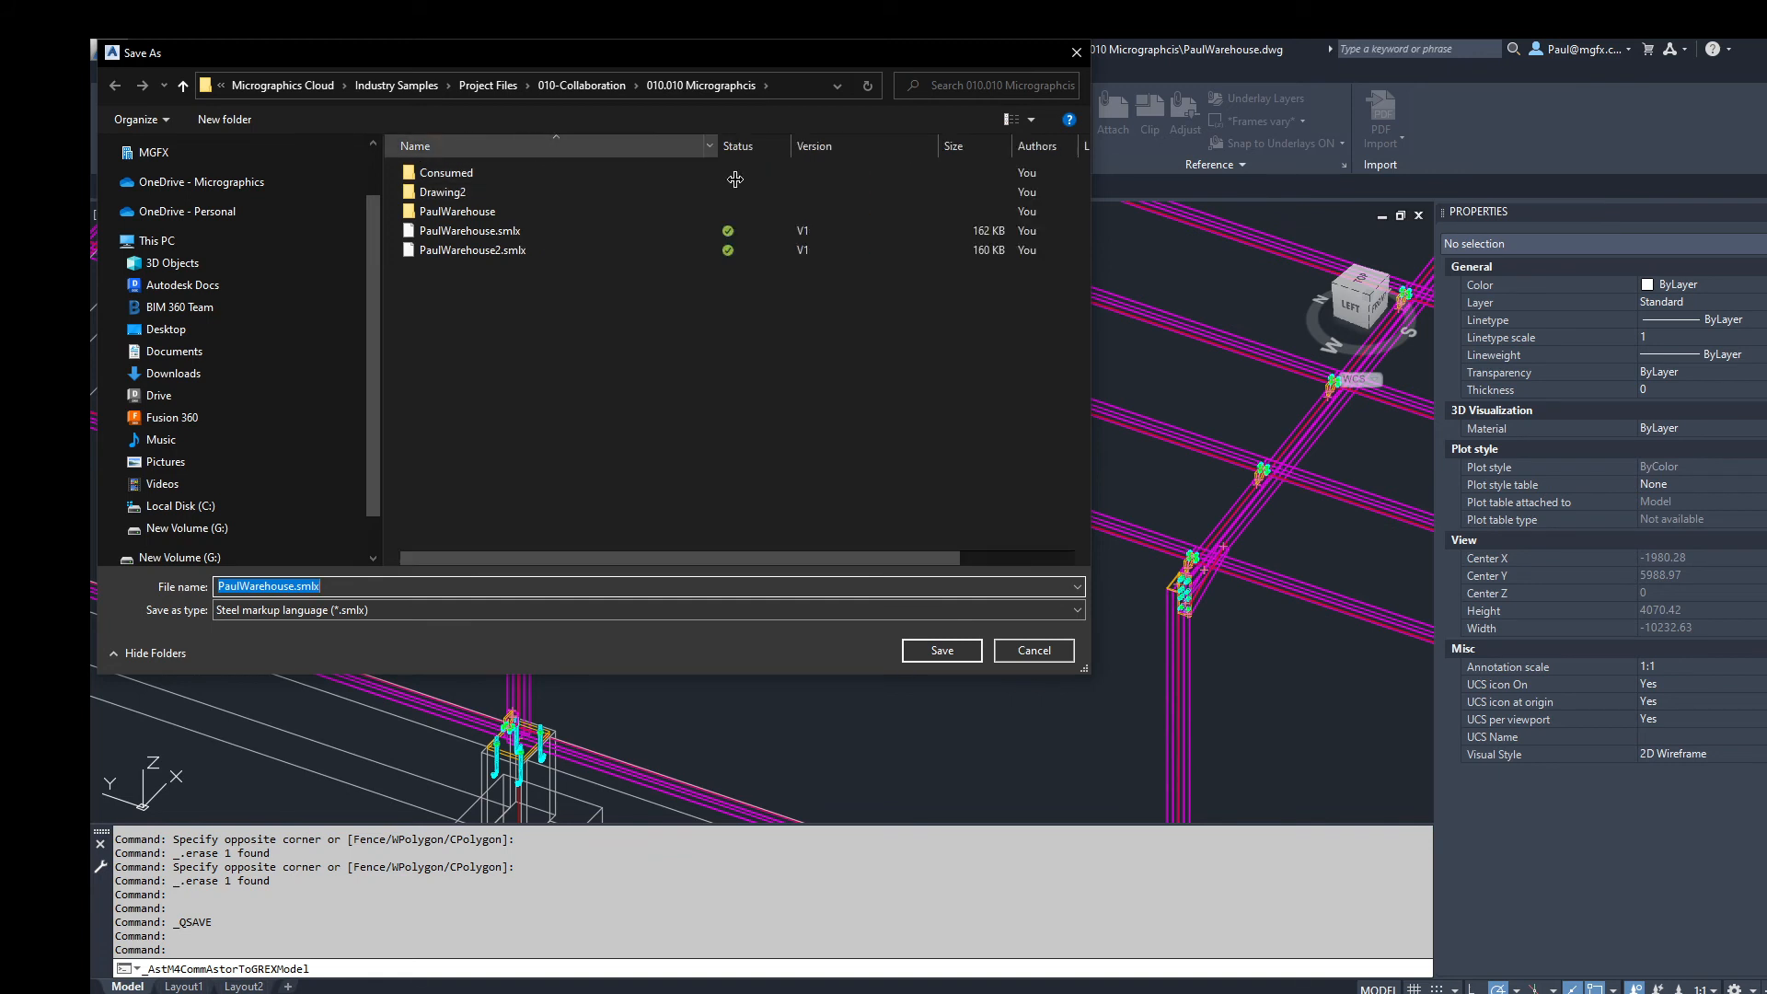
pyautogui.click(465, 251)
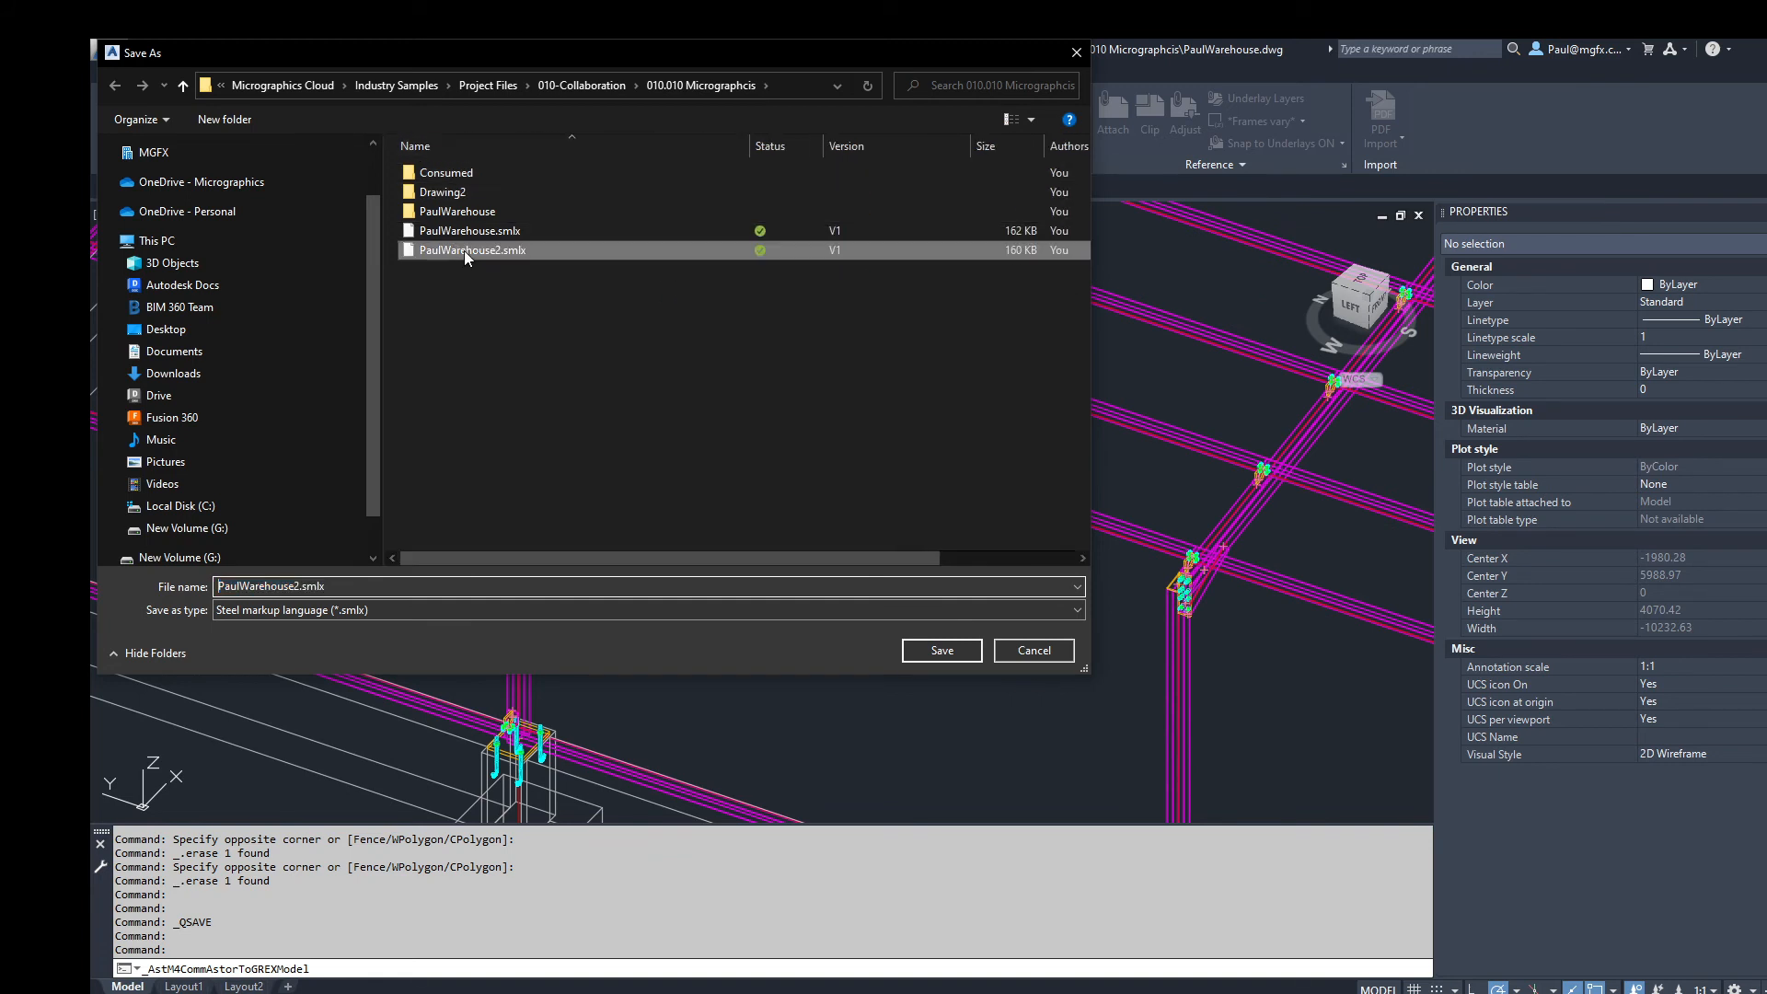
pyautogui.click(362, 585)
pyautogui.click(368, 586)
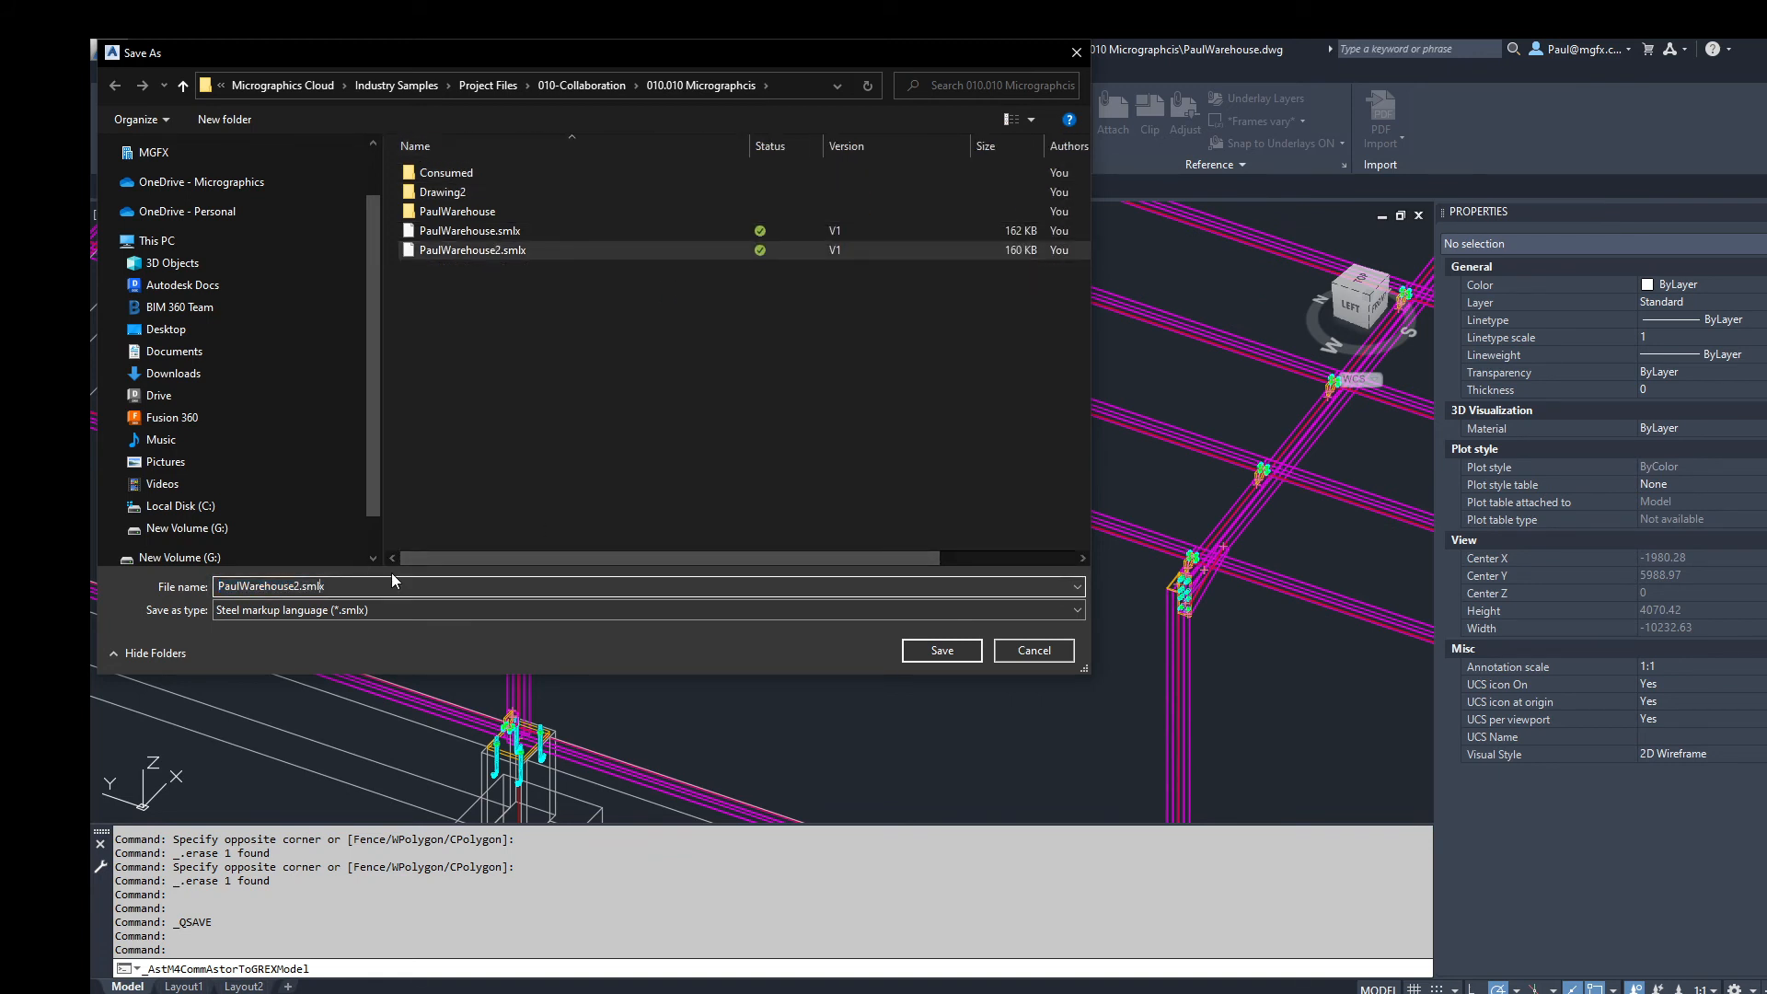
pyautogui.press('Delete')
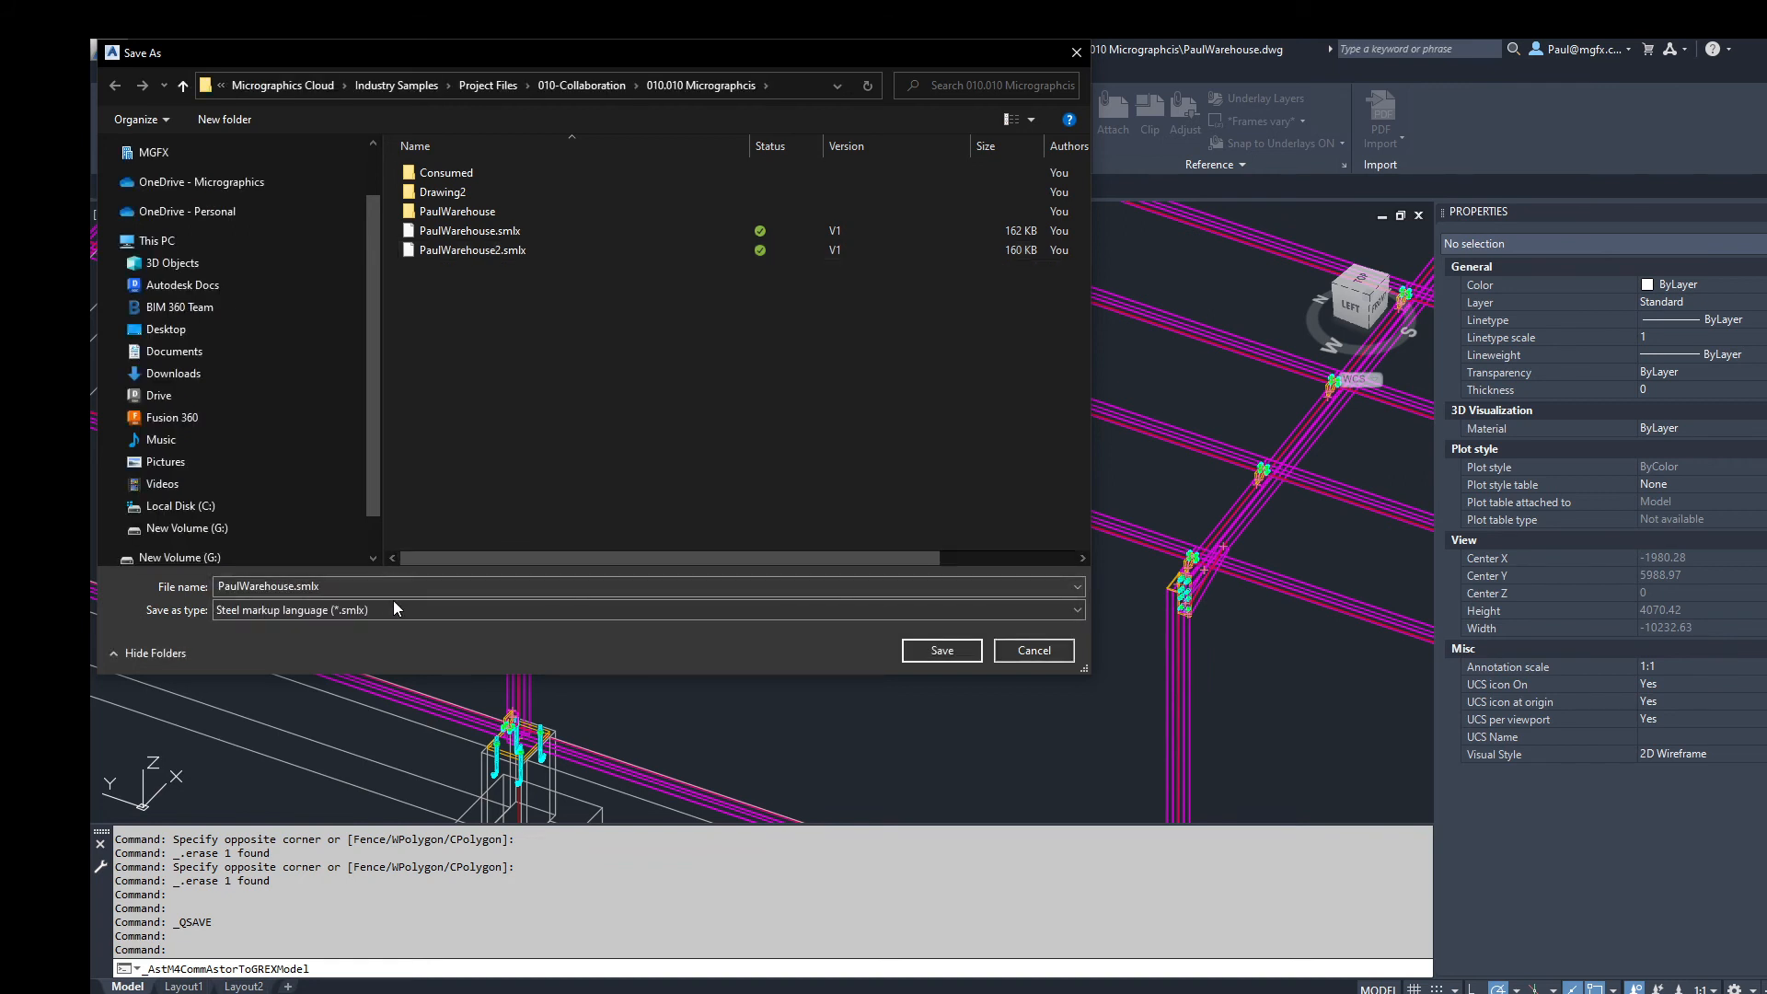
pyautogui.click(362, 586)
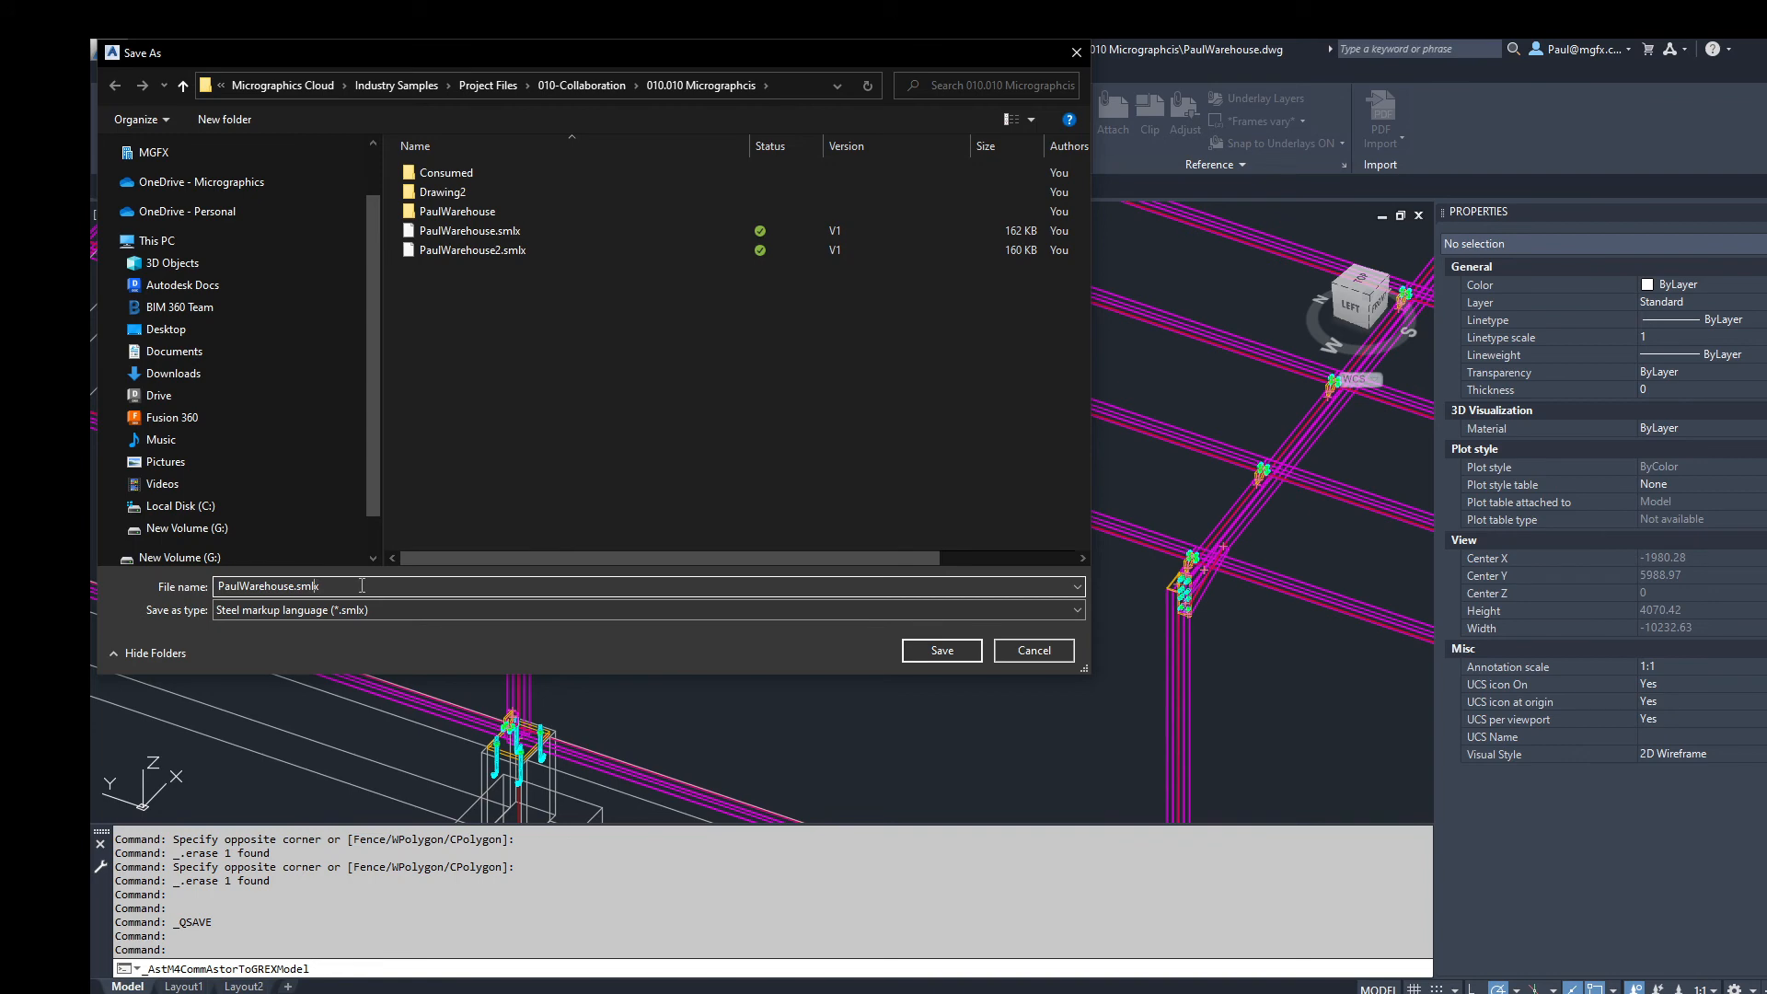
pyautogui.write('3')
pyautogui.press('Return')
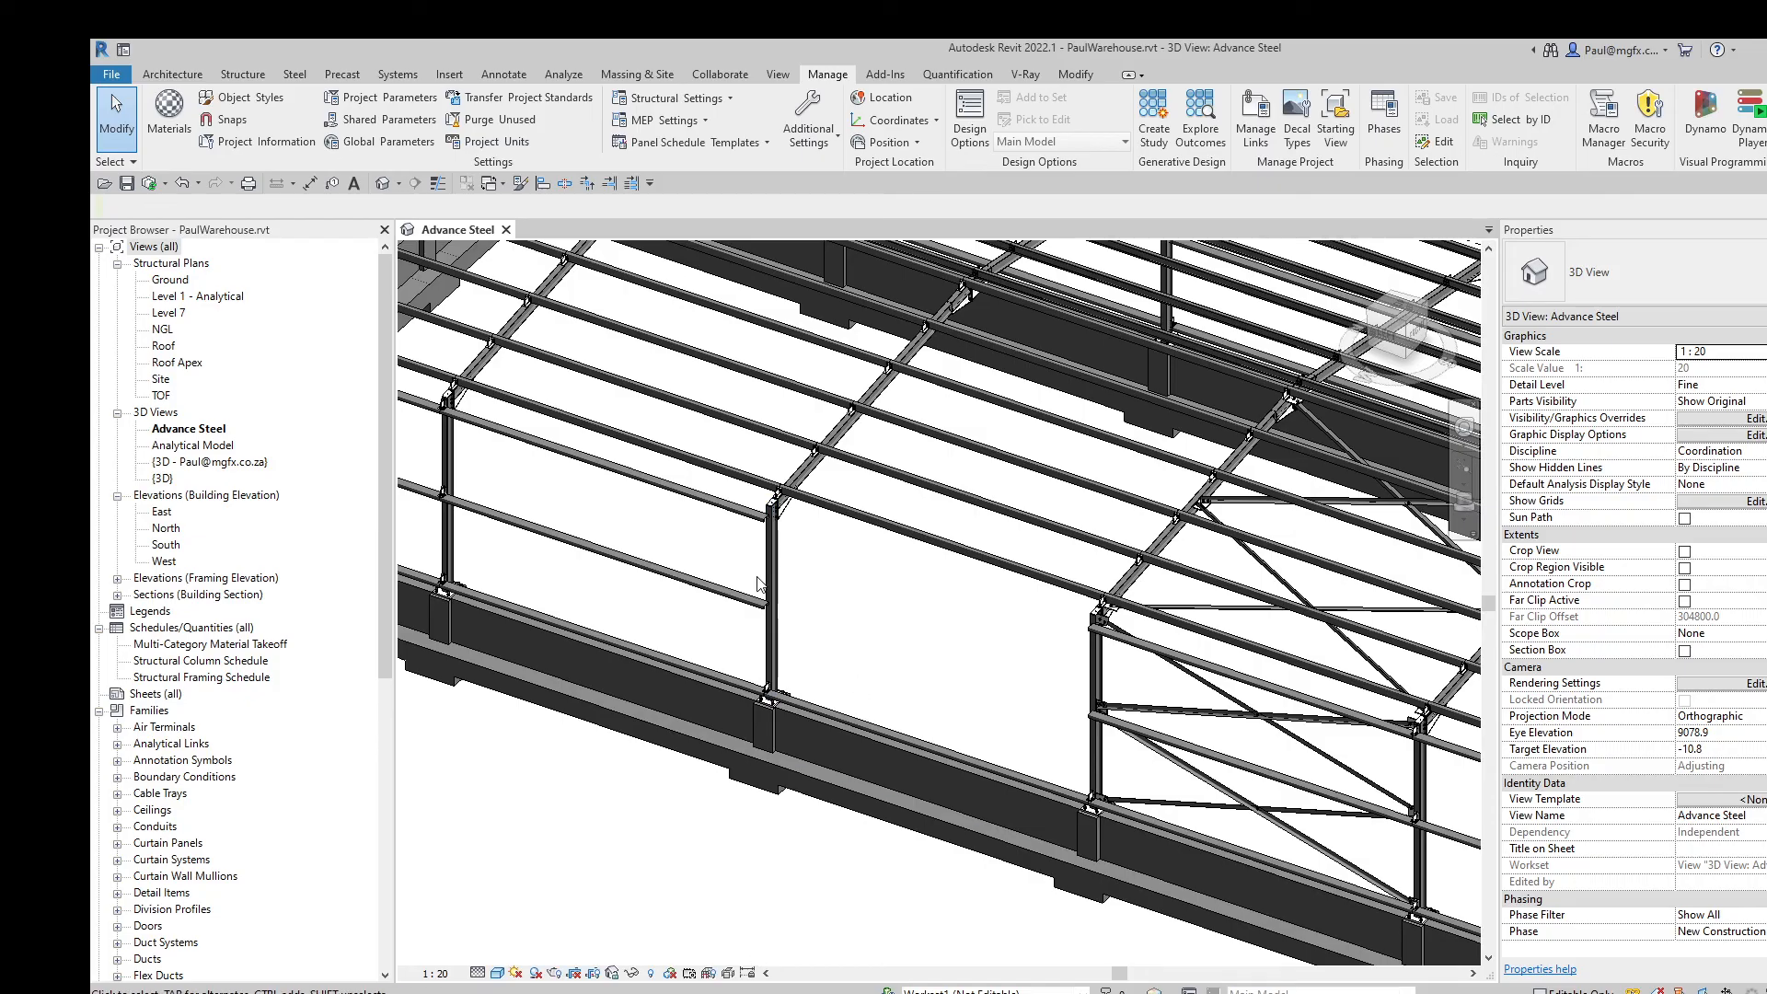
# Step: In Revit, start the Advance Steel Extension synchronisation and load PaulWarehouse3.smlx
pyautogui.scroll(5, 761, 518)
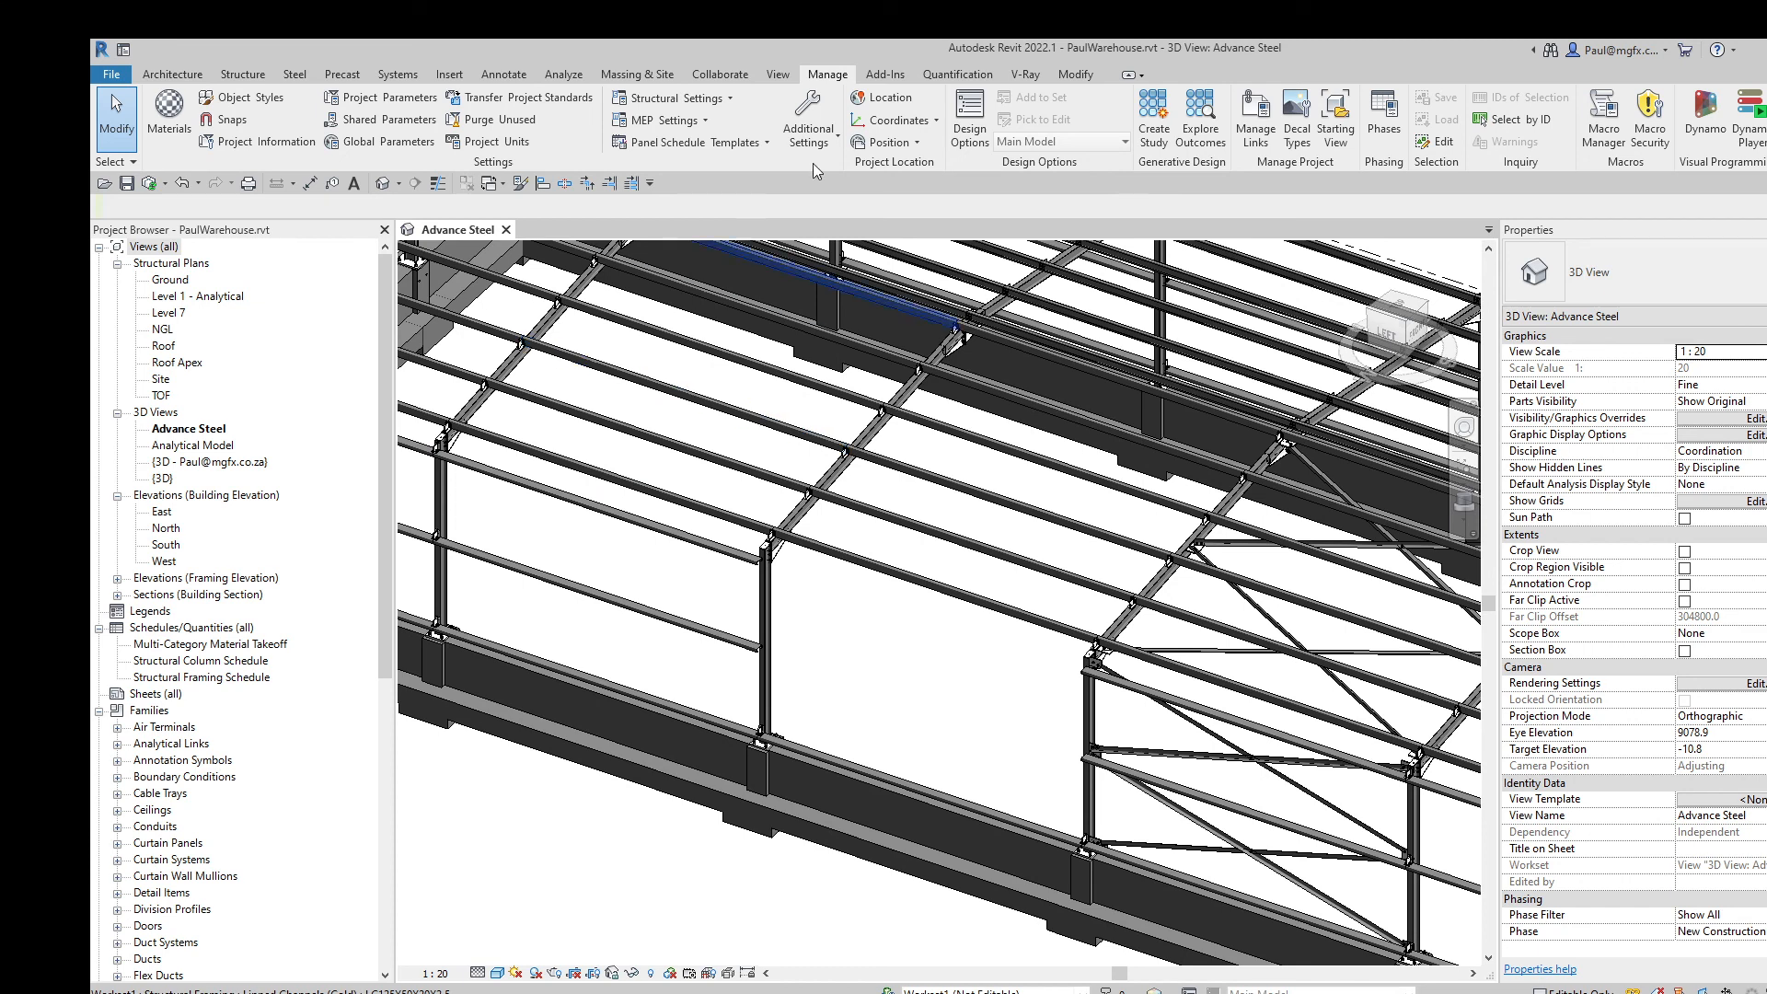
pyautogui.click(887, 75)
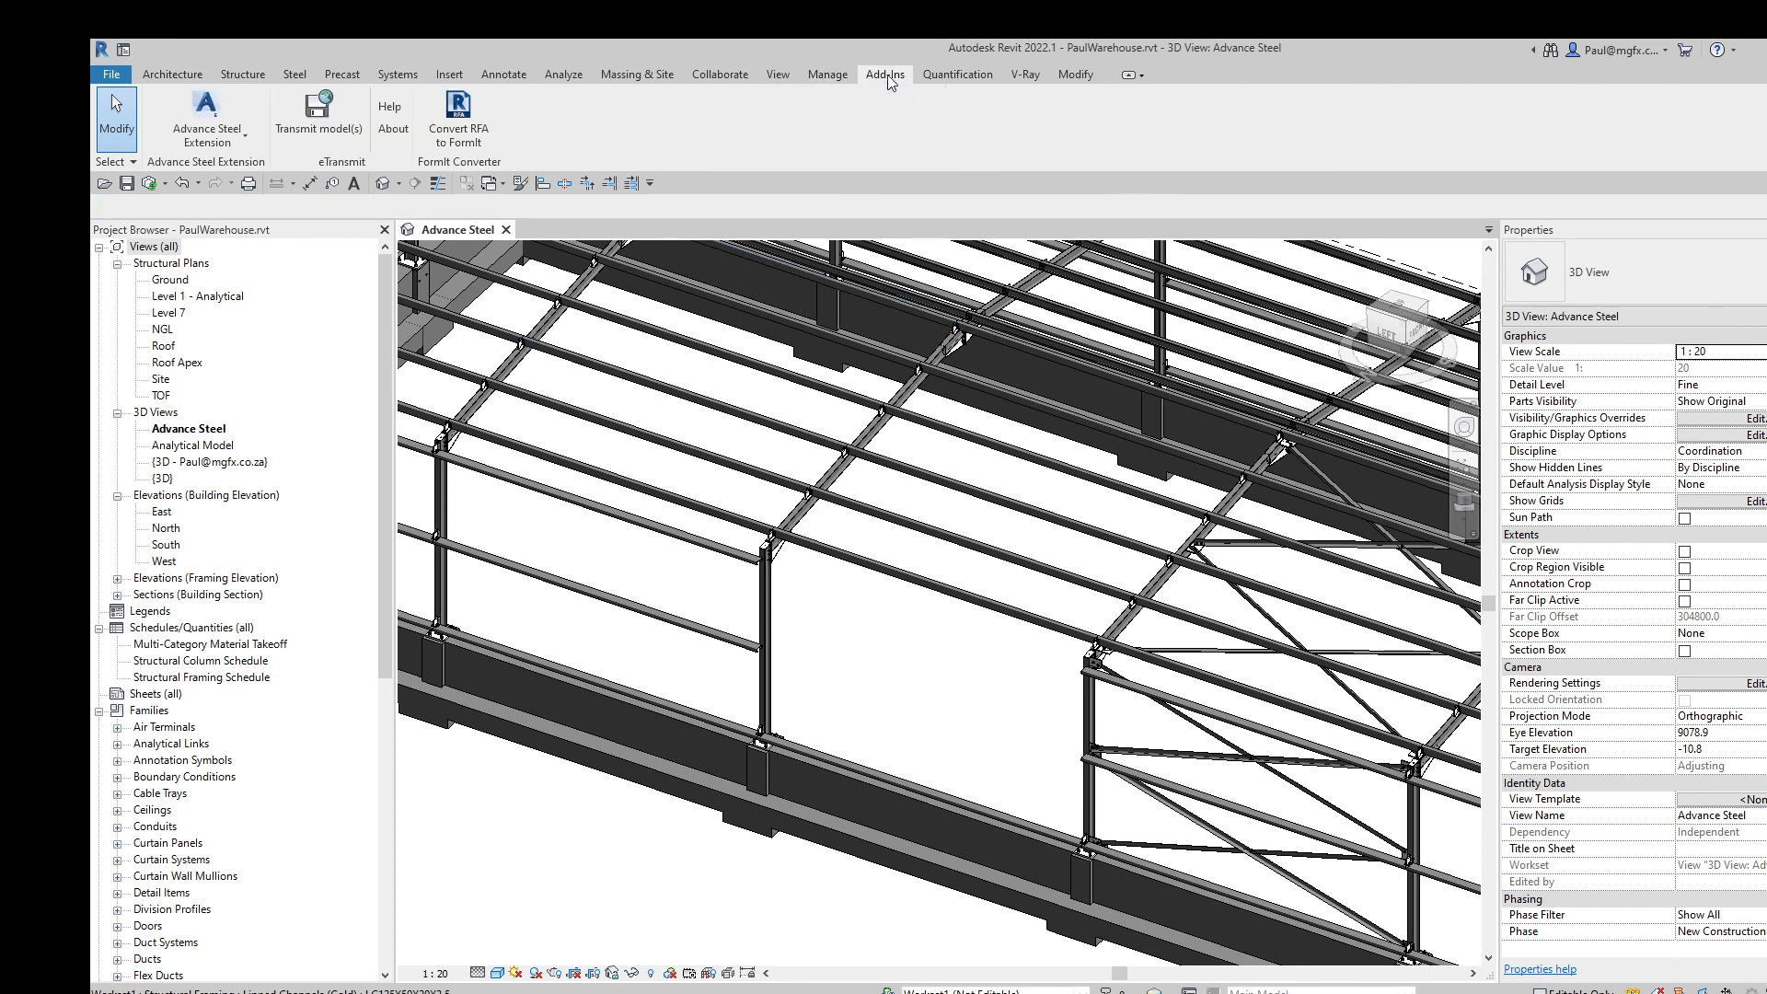
pyautogui.click(221, 143)
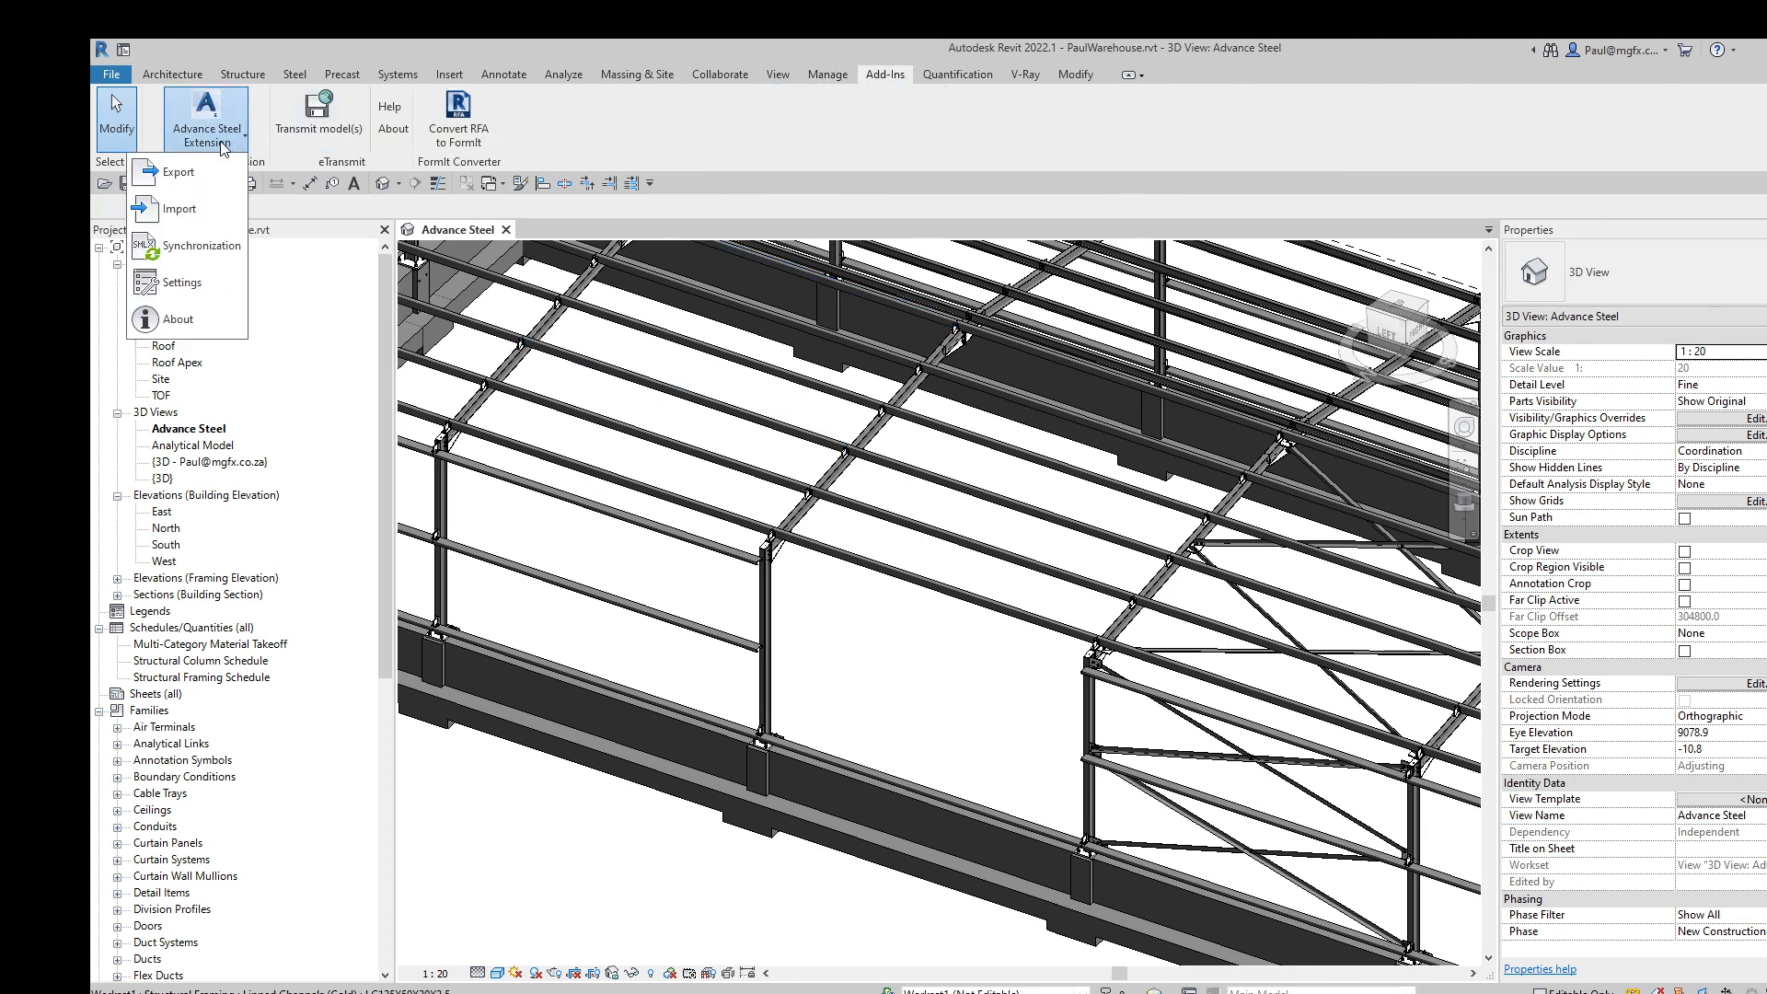
pyautogui.click(185, 250)
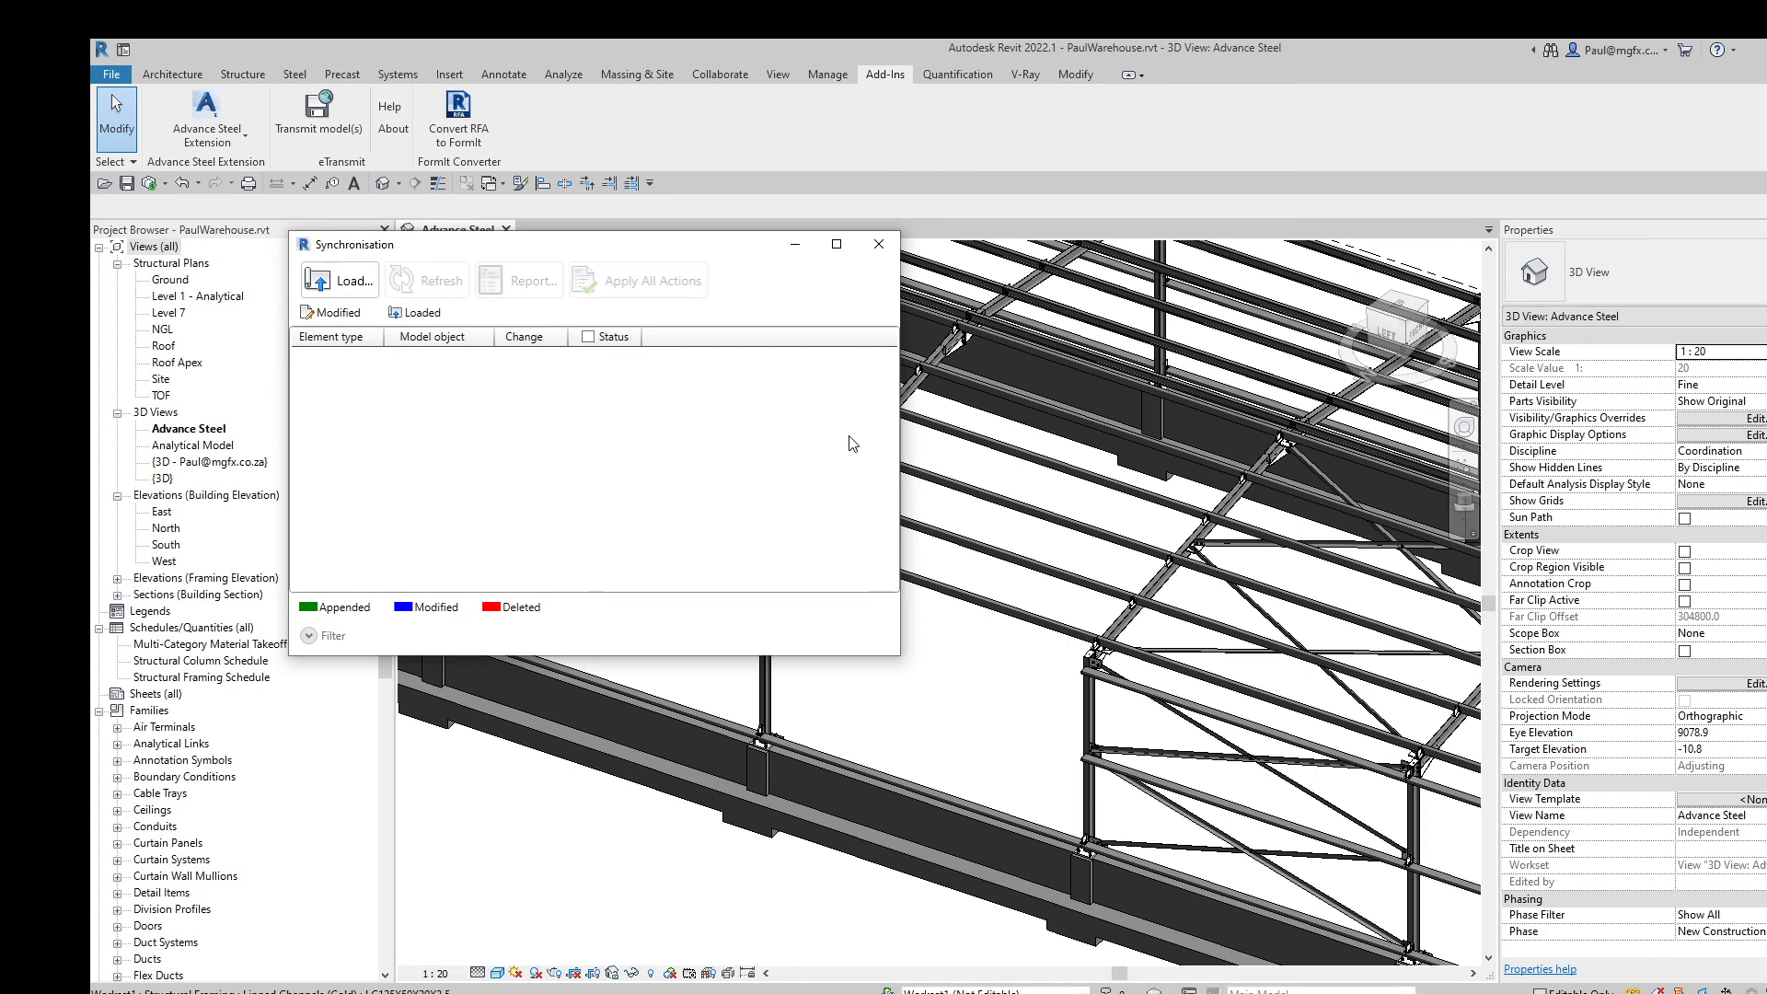
pyautogui.click(328, 285)
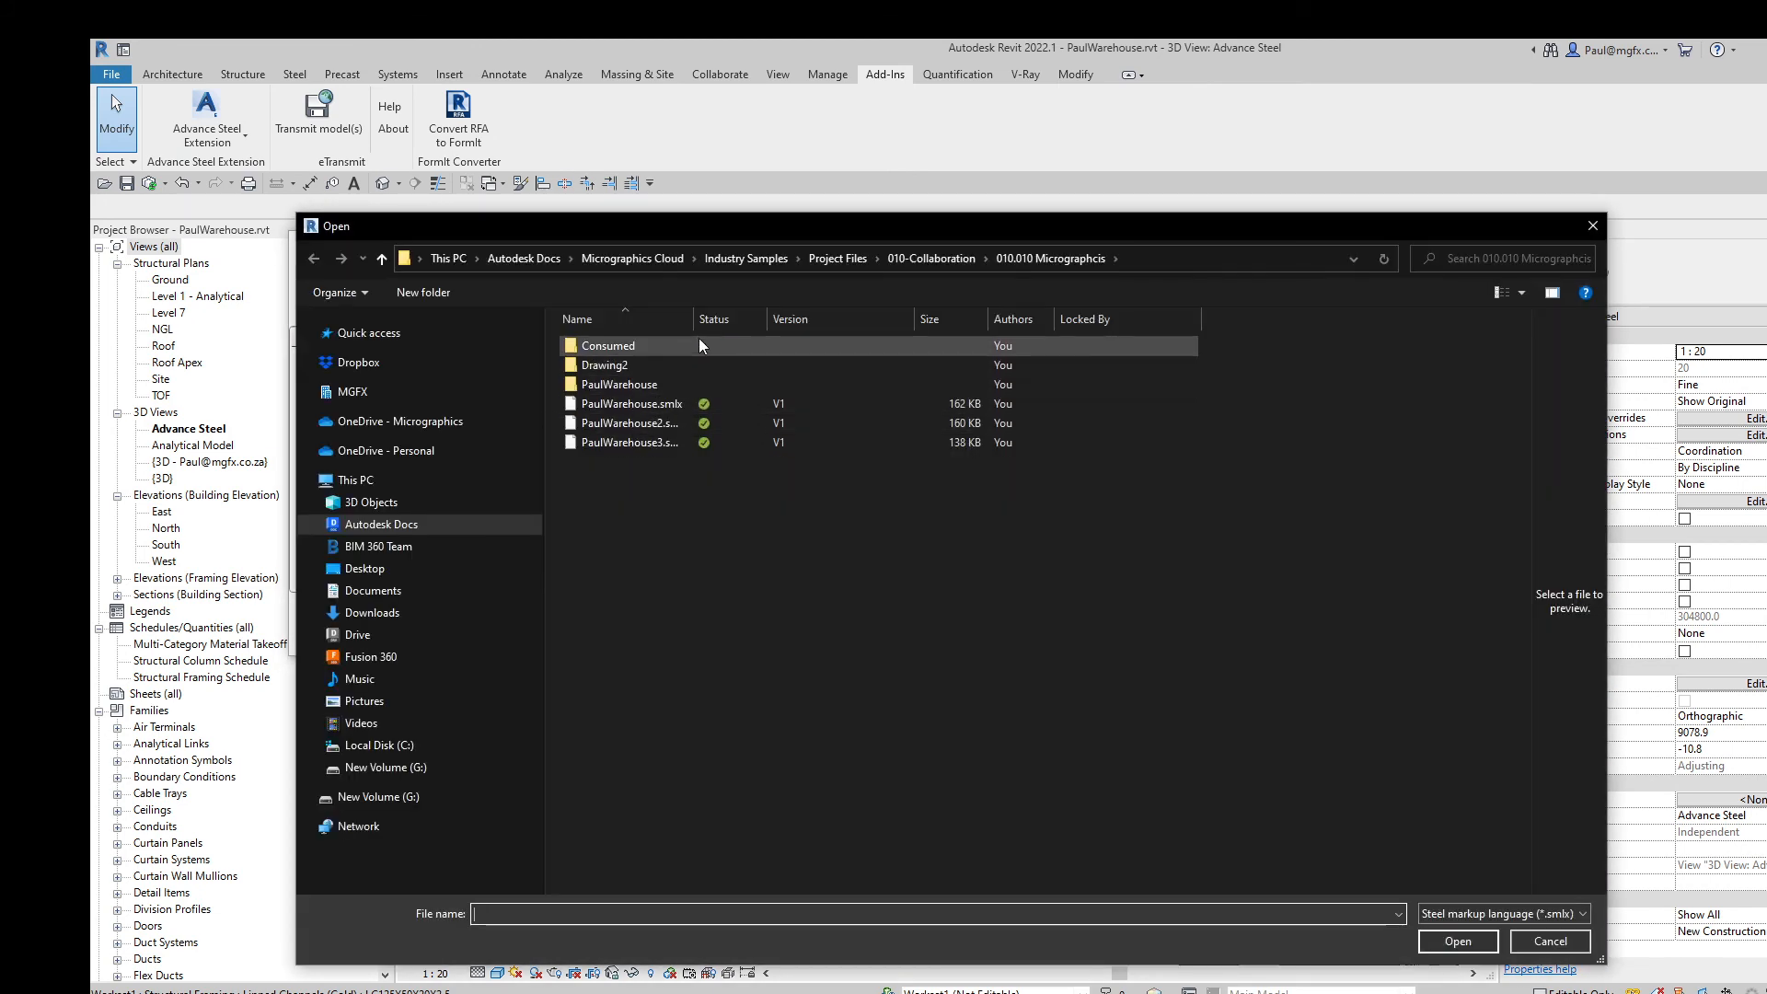
pyautogui.moveTo(693, 319); pyautogui.dragTo(926, 319)
pyautogui.click(635, 443)
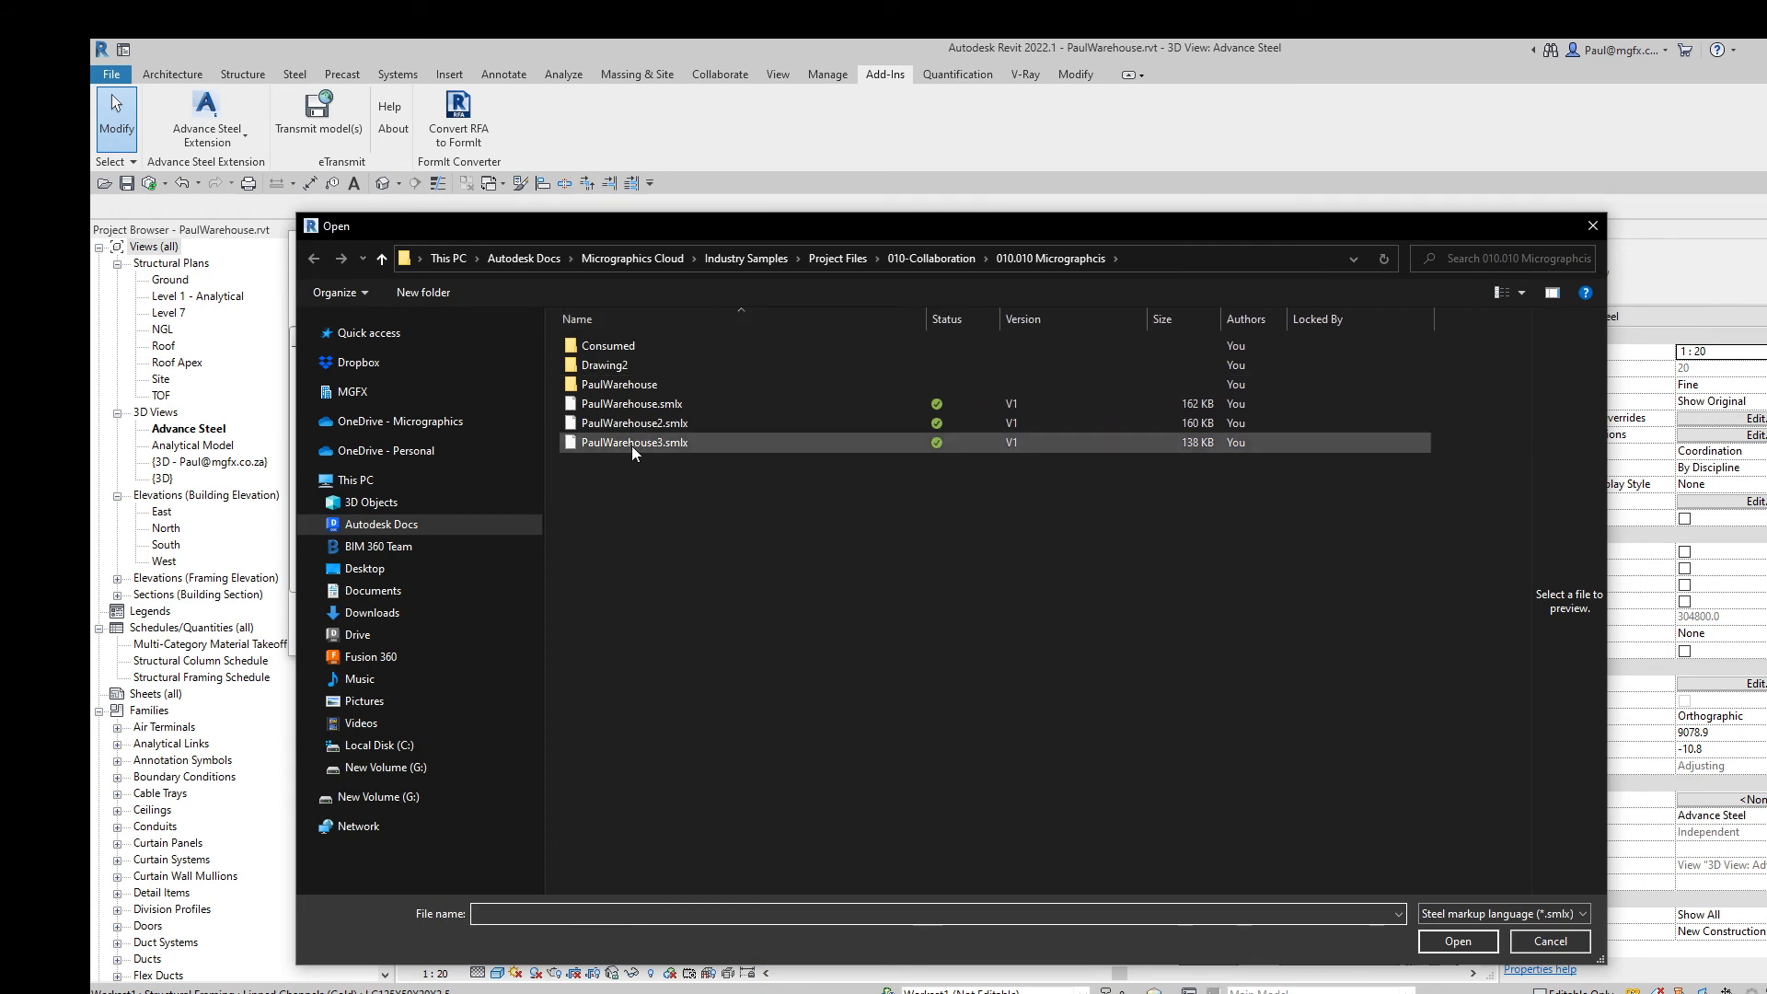
pyautogui.click(1452, 943)
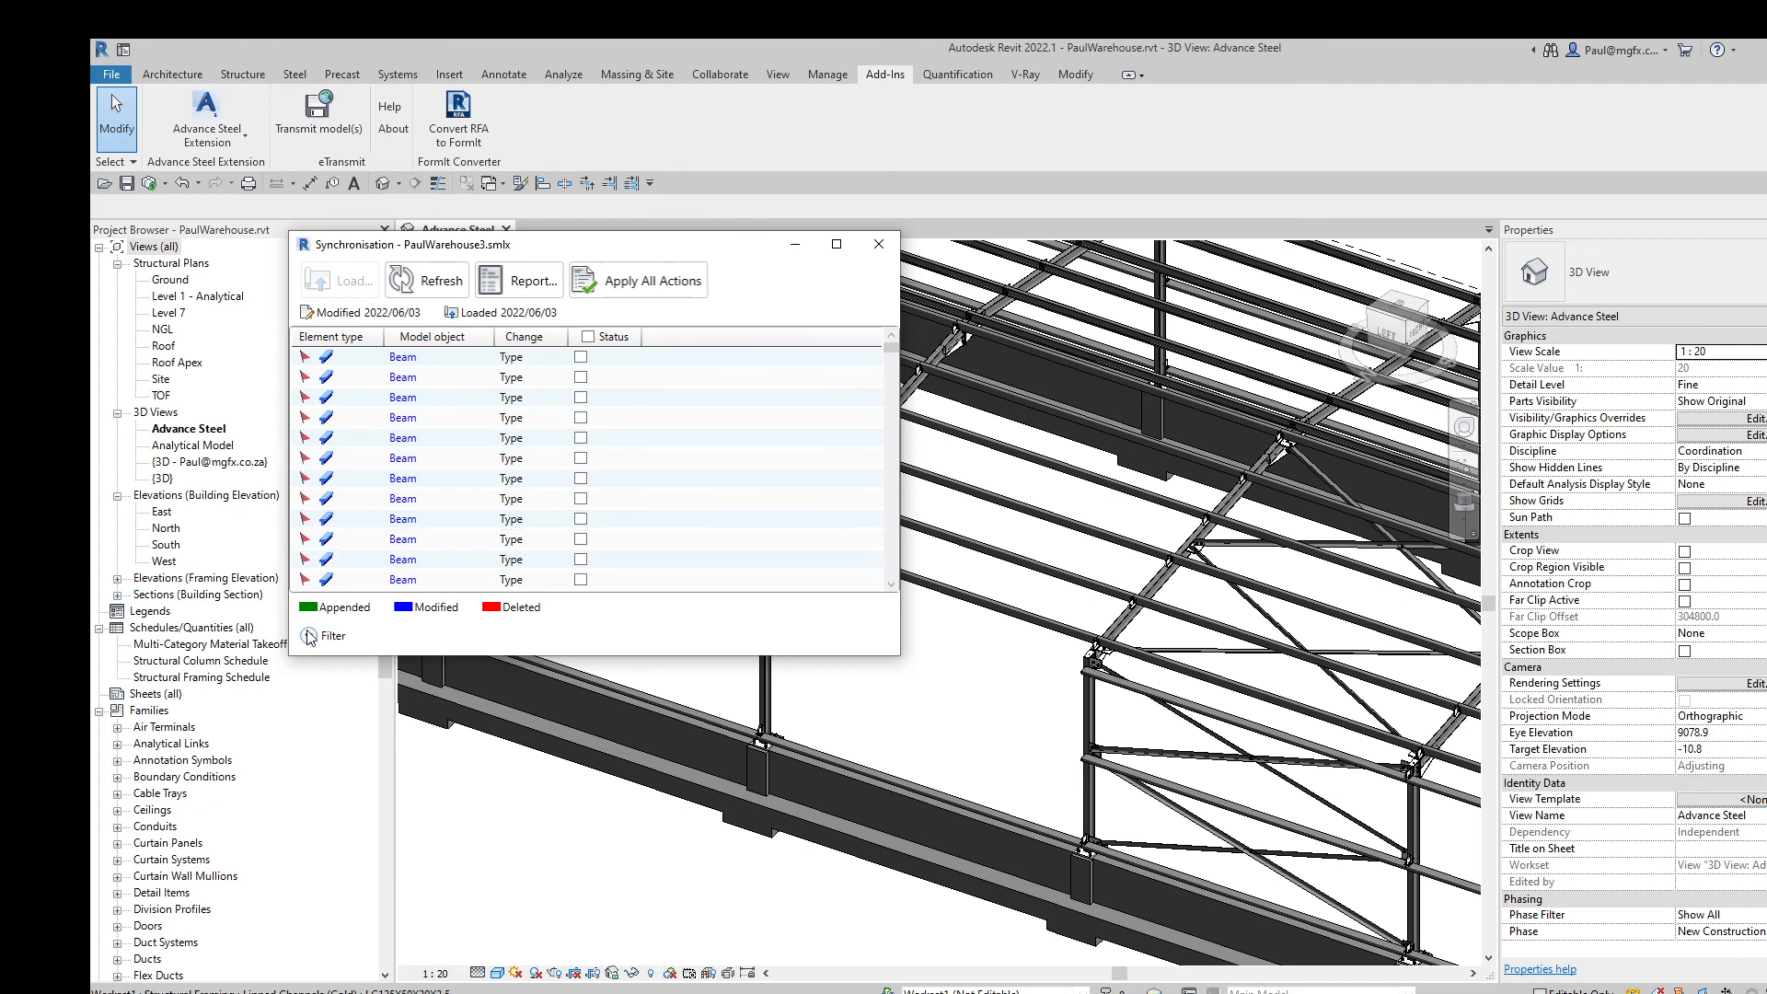
# Step: Mark every change in the refreshed synchronisation list, with the filter options expanded, and apply all actions
pyautogui.click(308, 635)
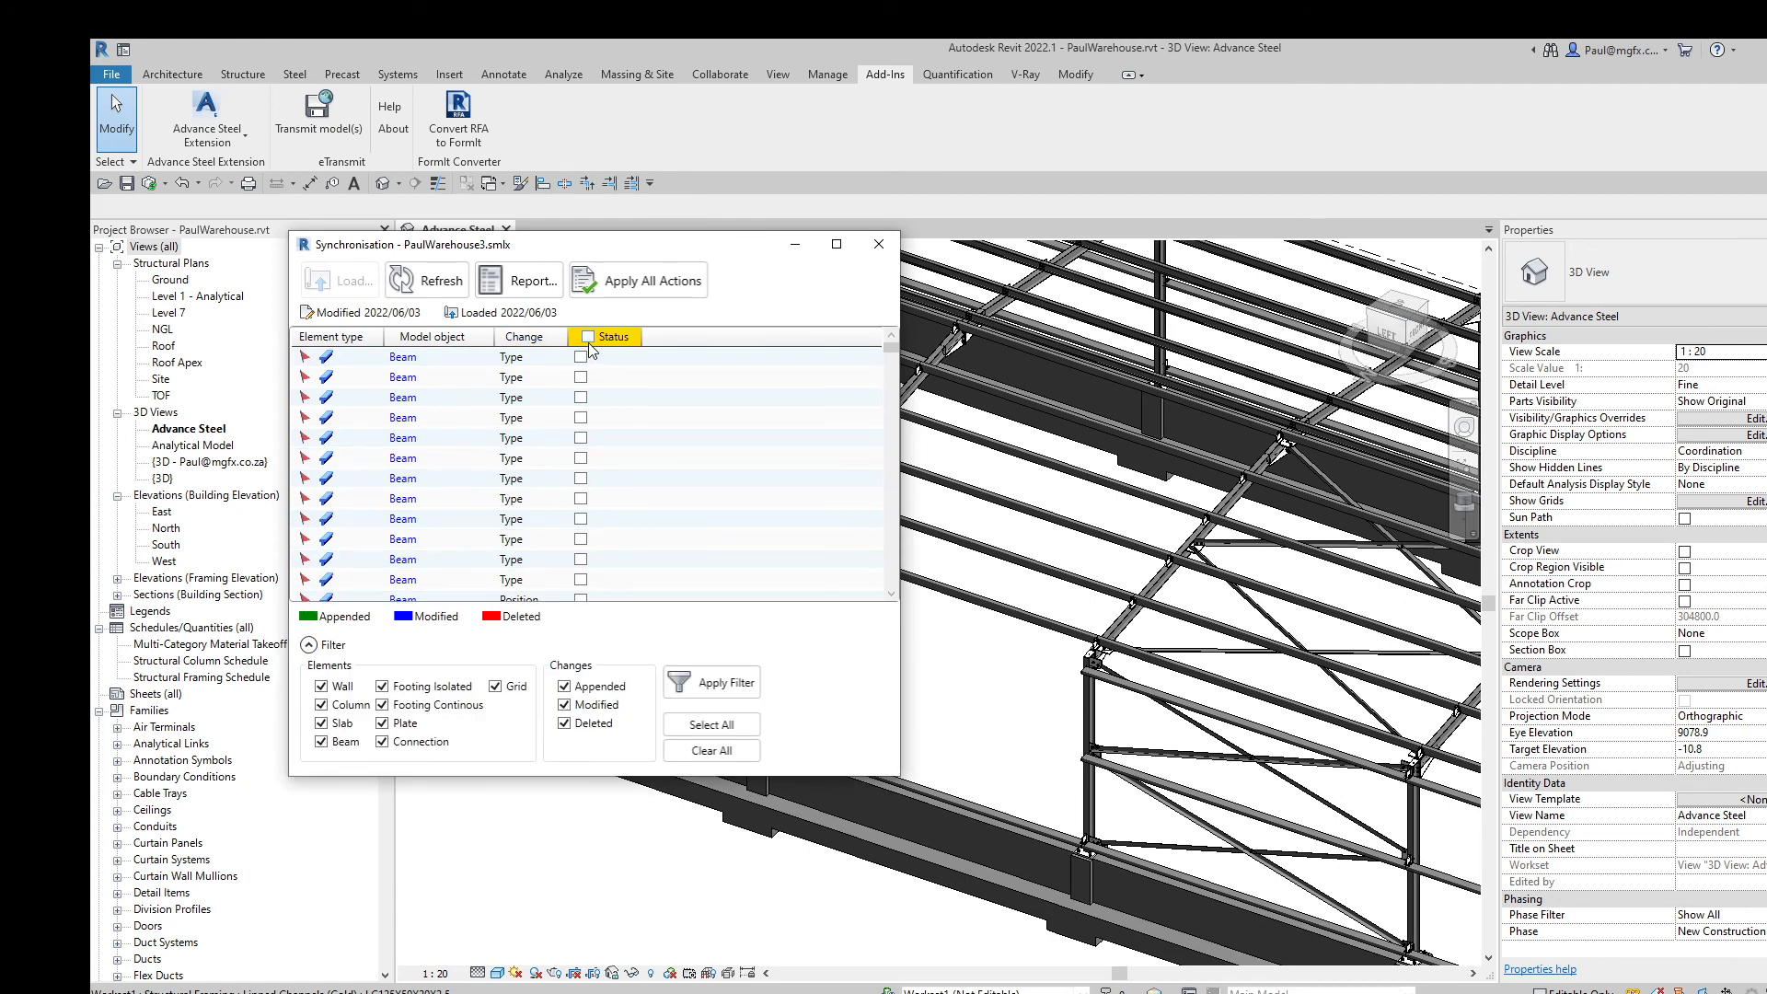
pyautogui.moveTo(523, 252); pyautogui.dragTo(1208, 256)
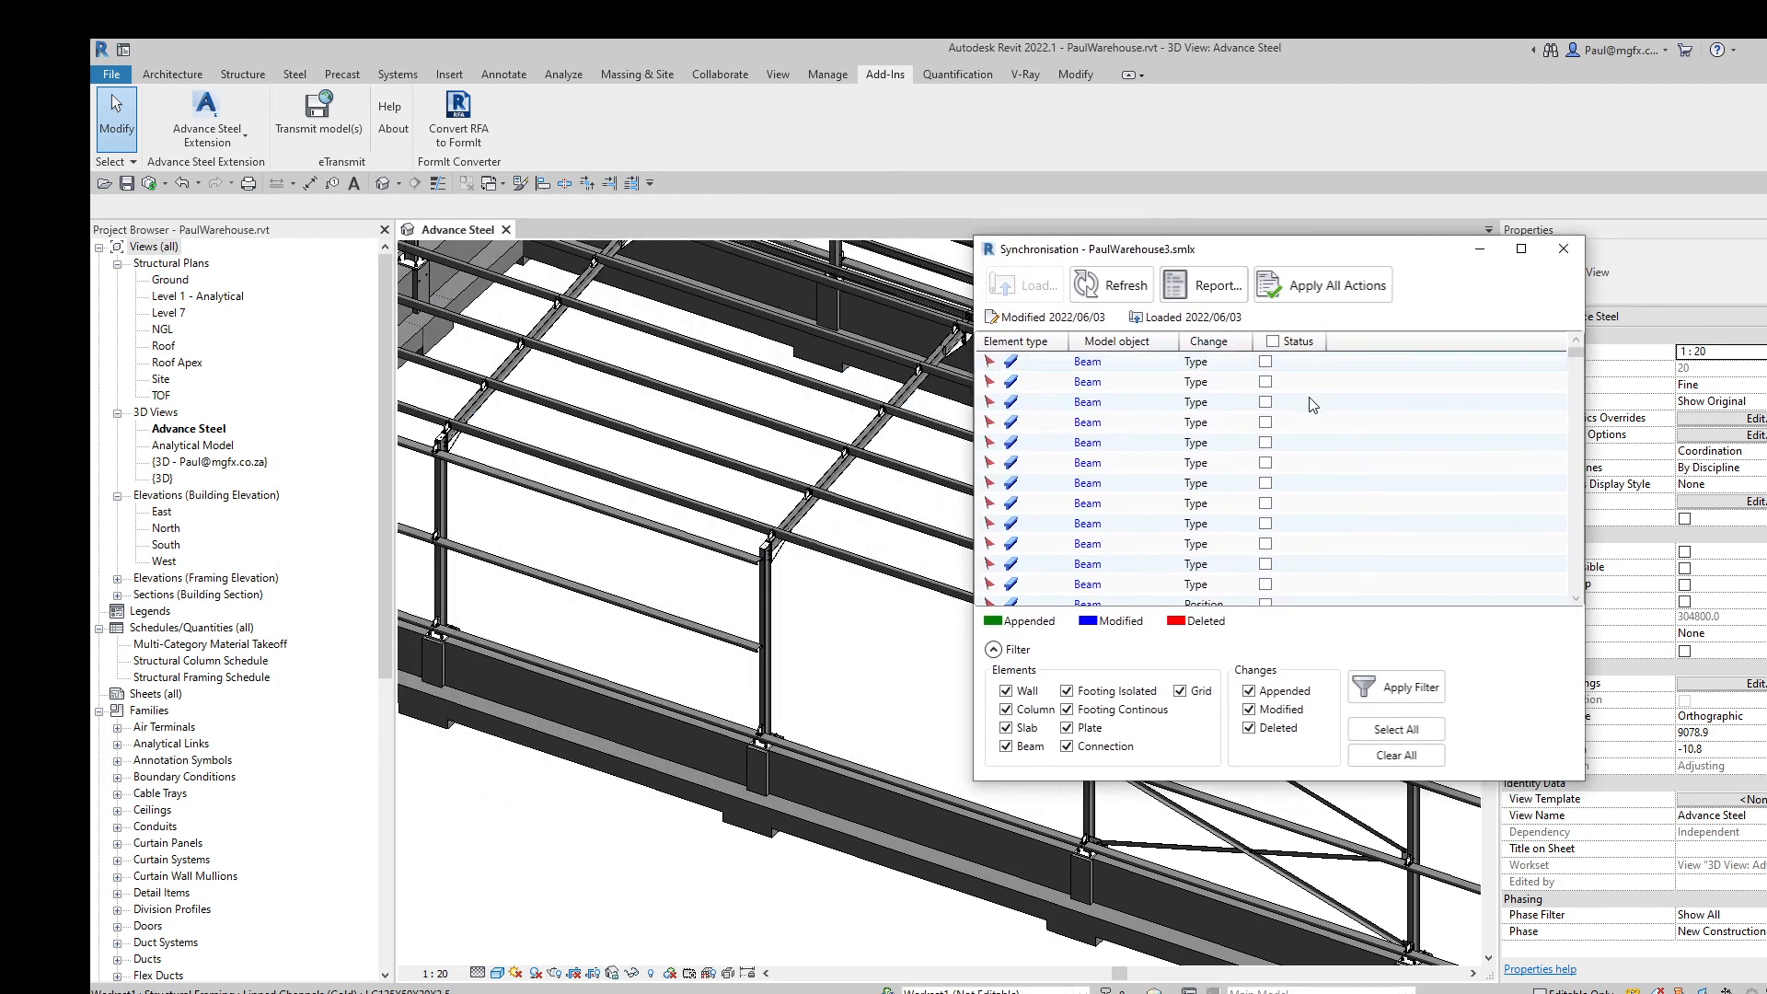
pyautogui.click(1273, 341)
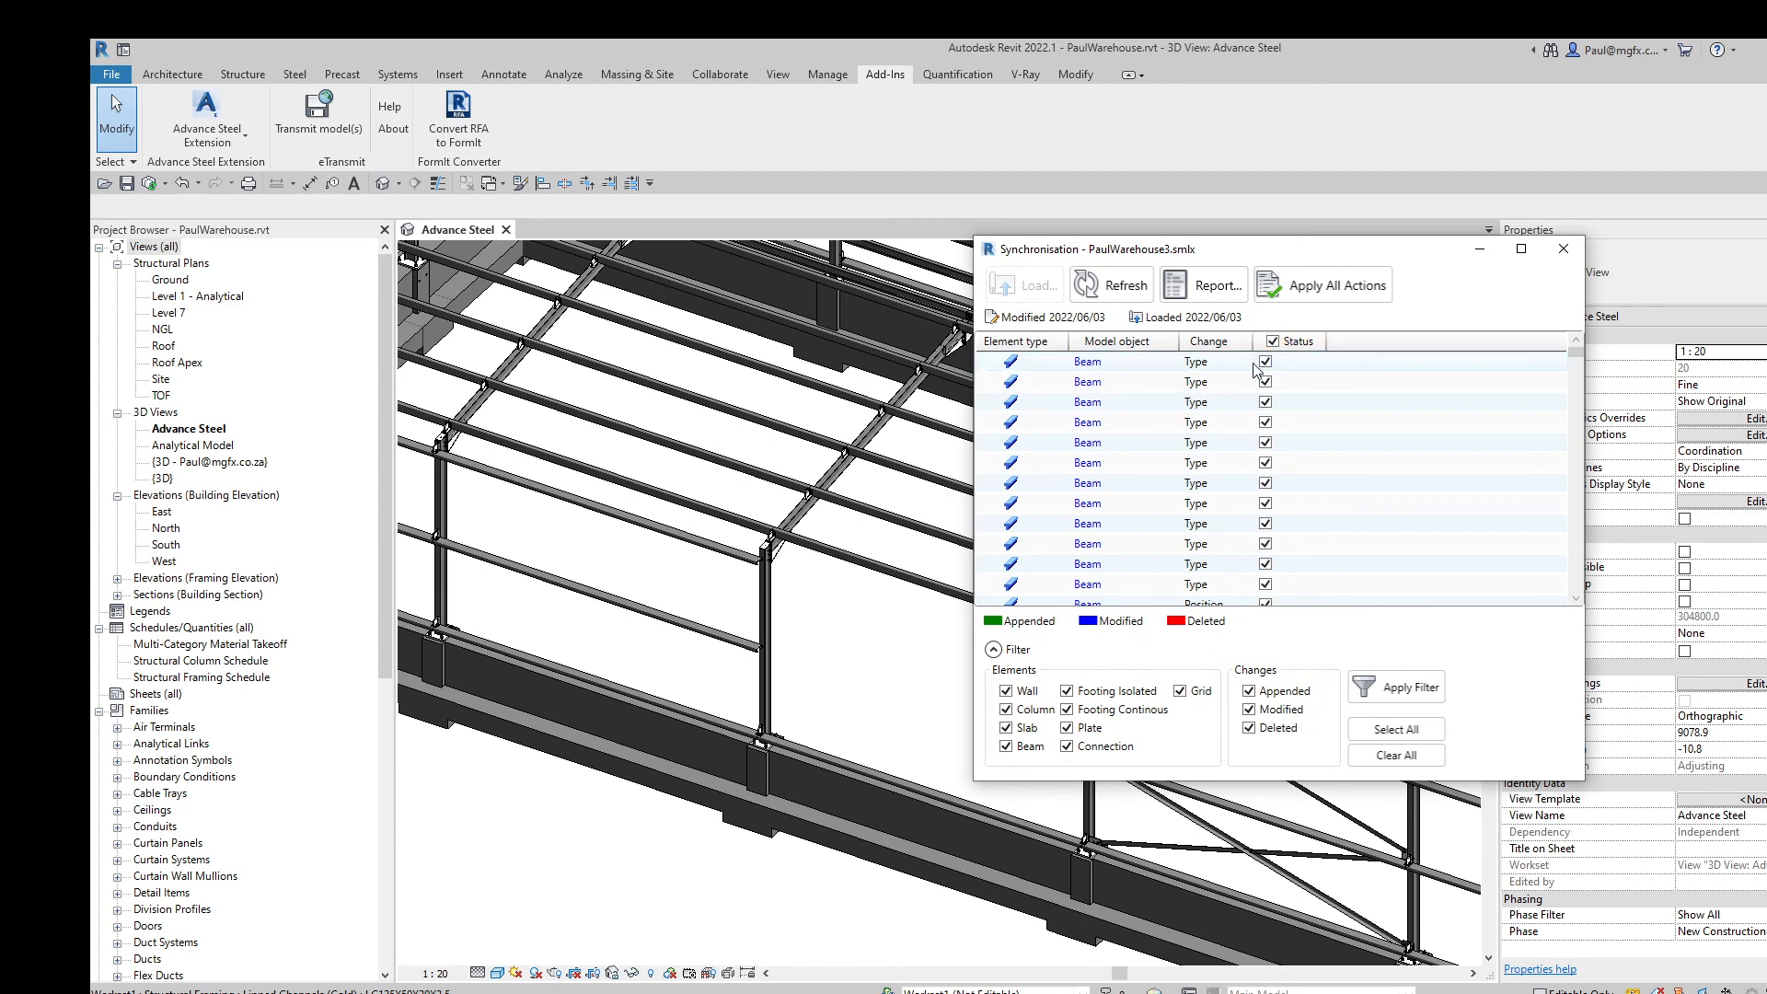
pyautogui.click(1125, 278)
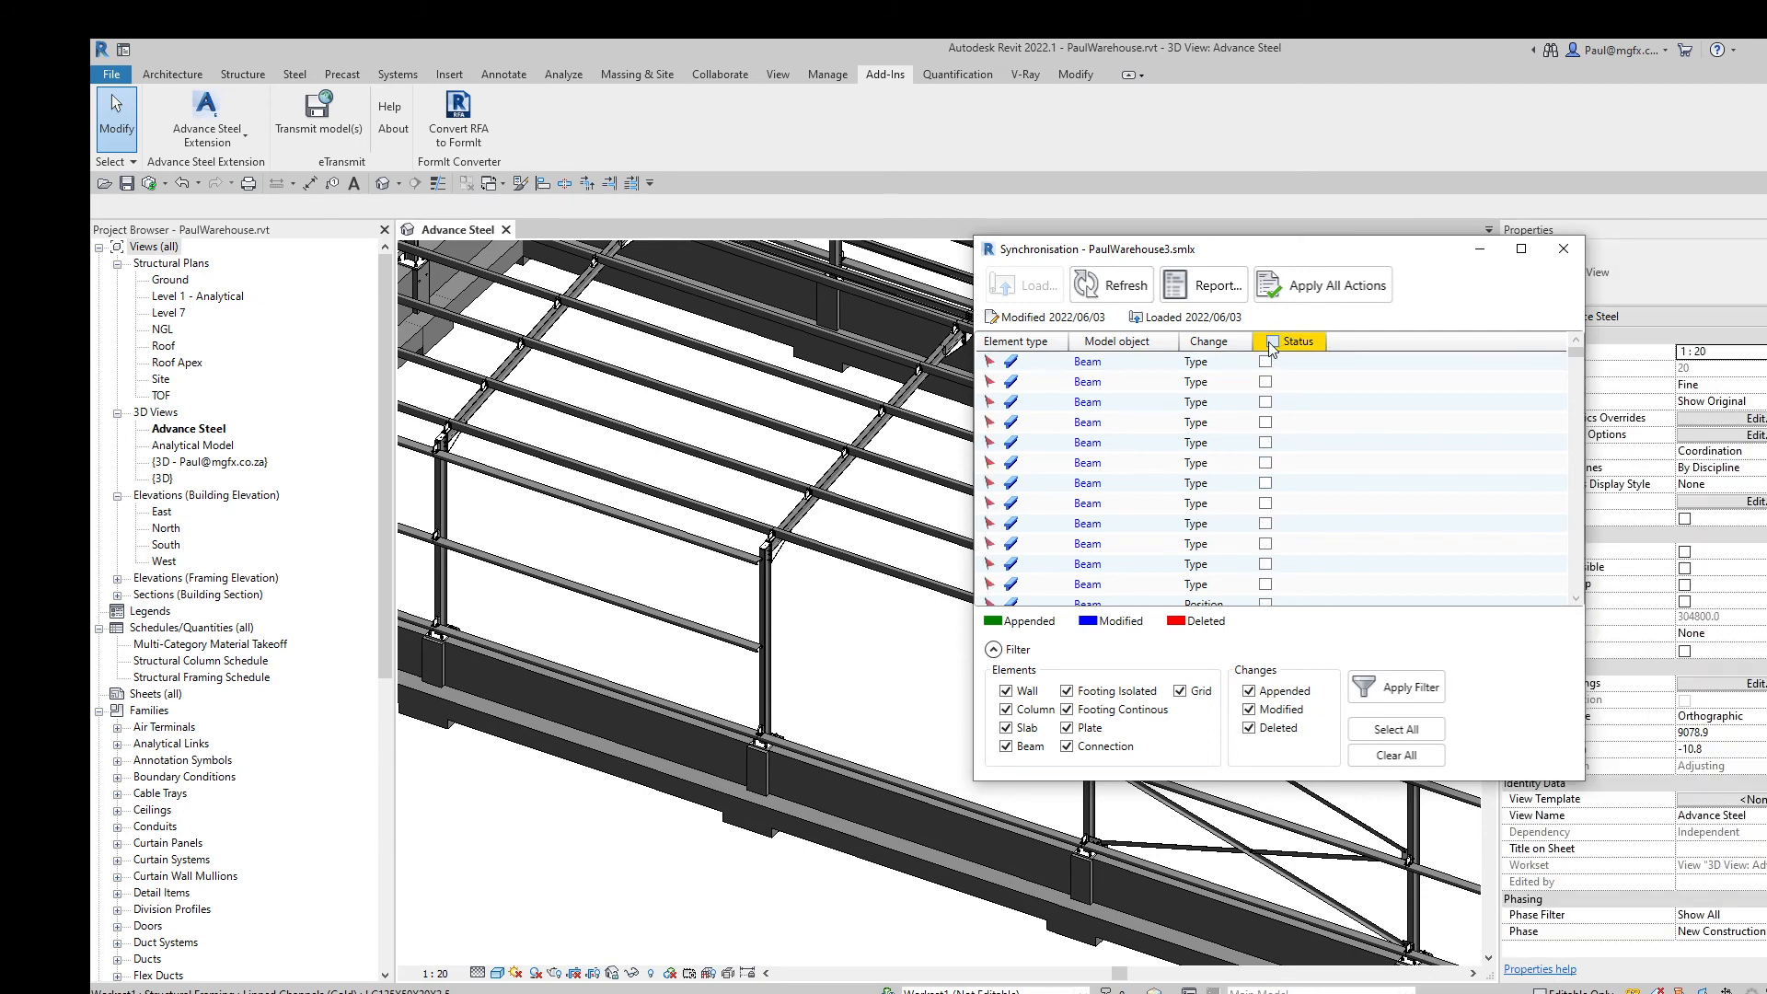
pyautogui.click(1273, 341)
pyautogui.click(1310, 288)
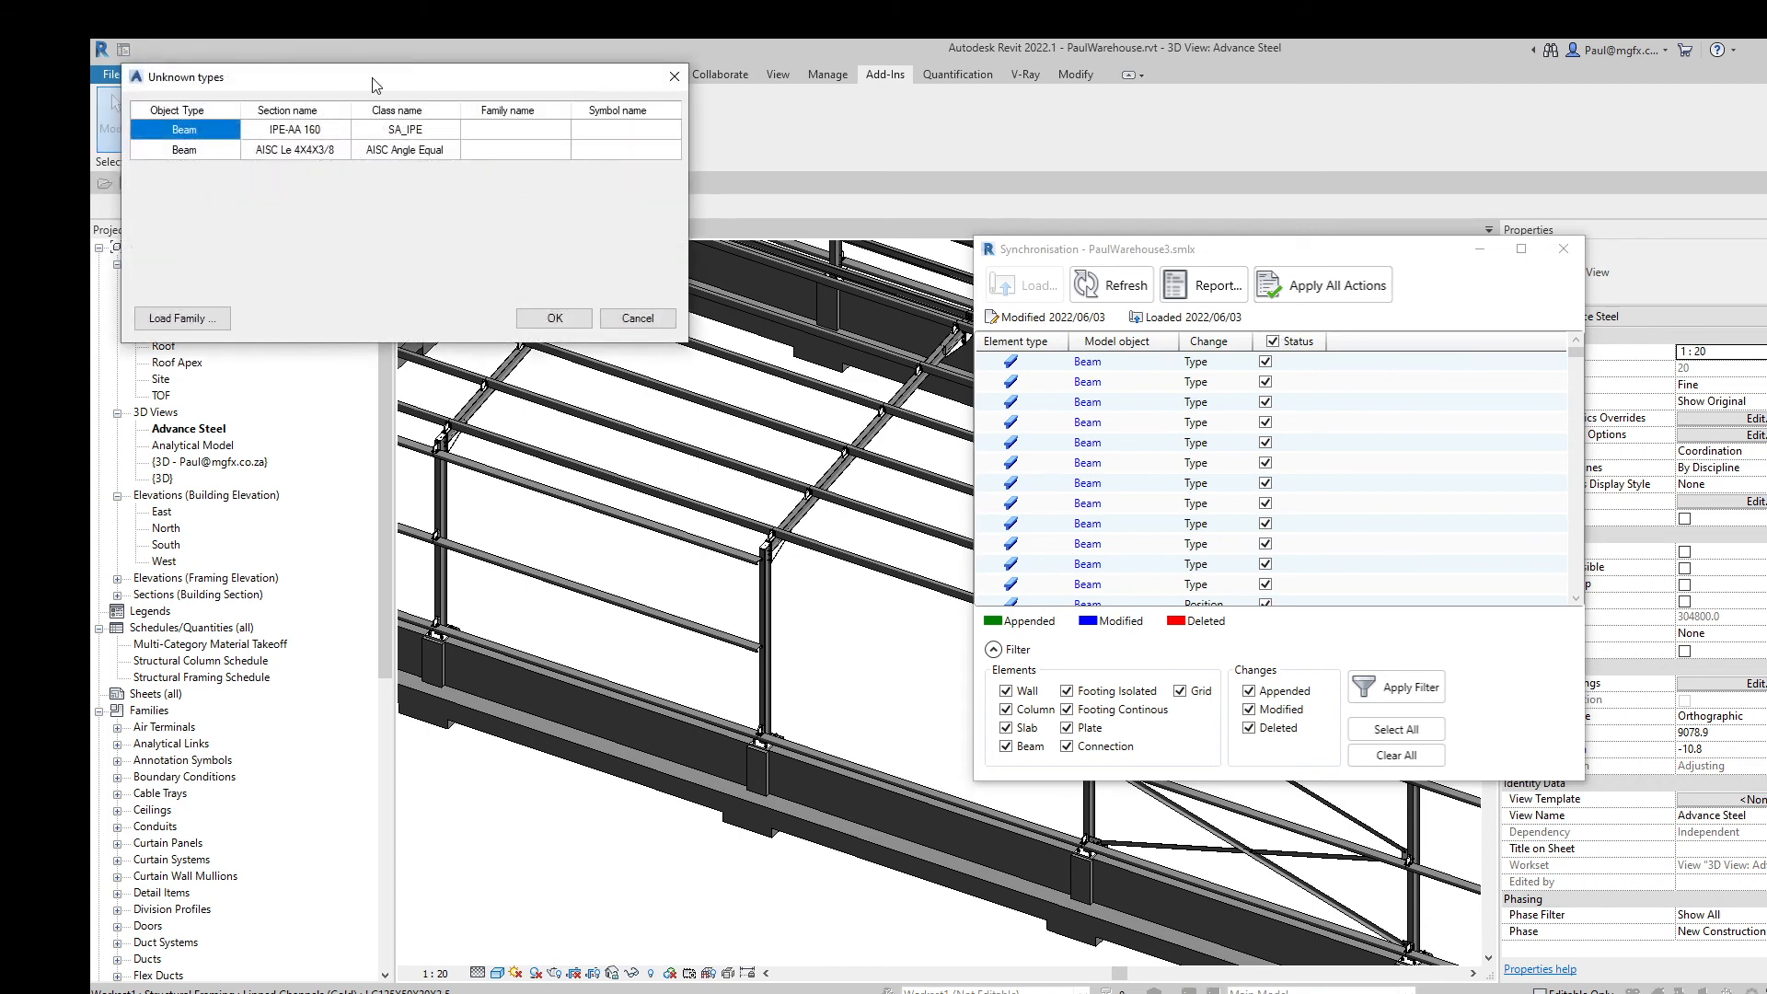
# Step: Map the unknown IPE-AA 160 beam section to the IPE family with symbol name IPE 160
pyautogui.moveTo(264, 85); pyautogui.dragTo(955, 348)
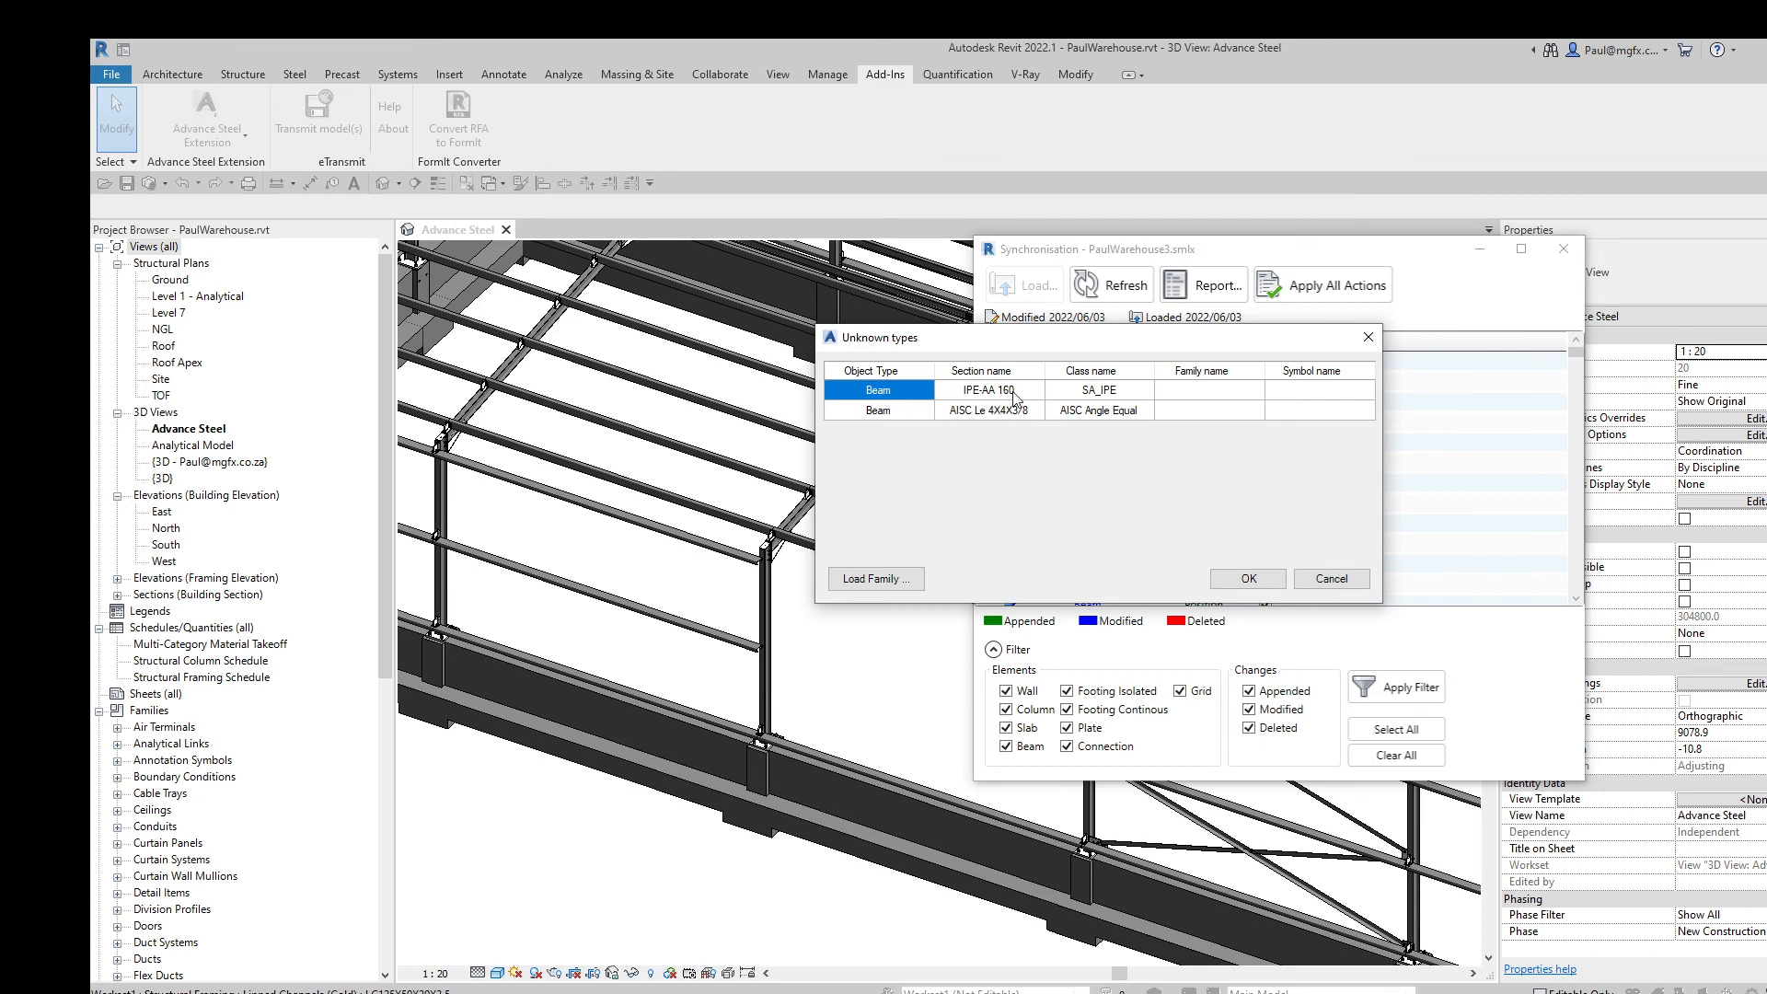
pyautogui.click(993, 413)
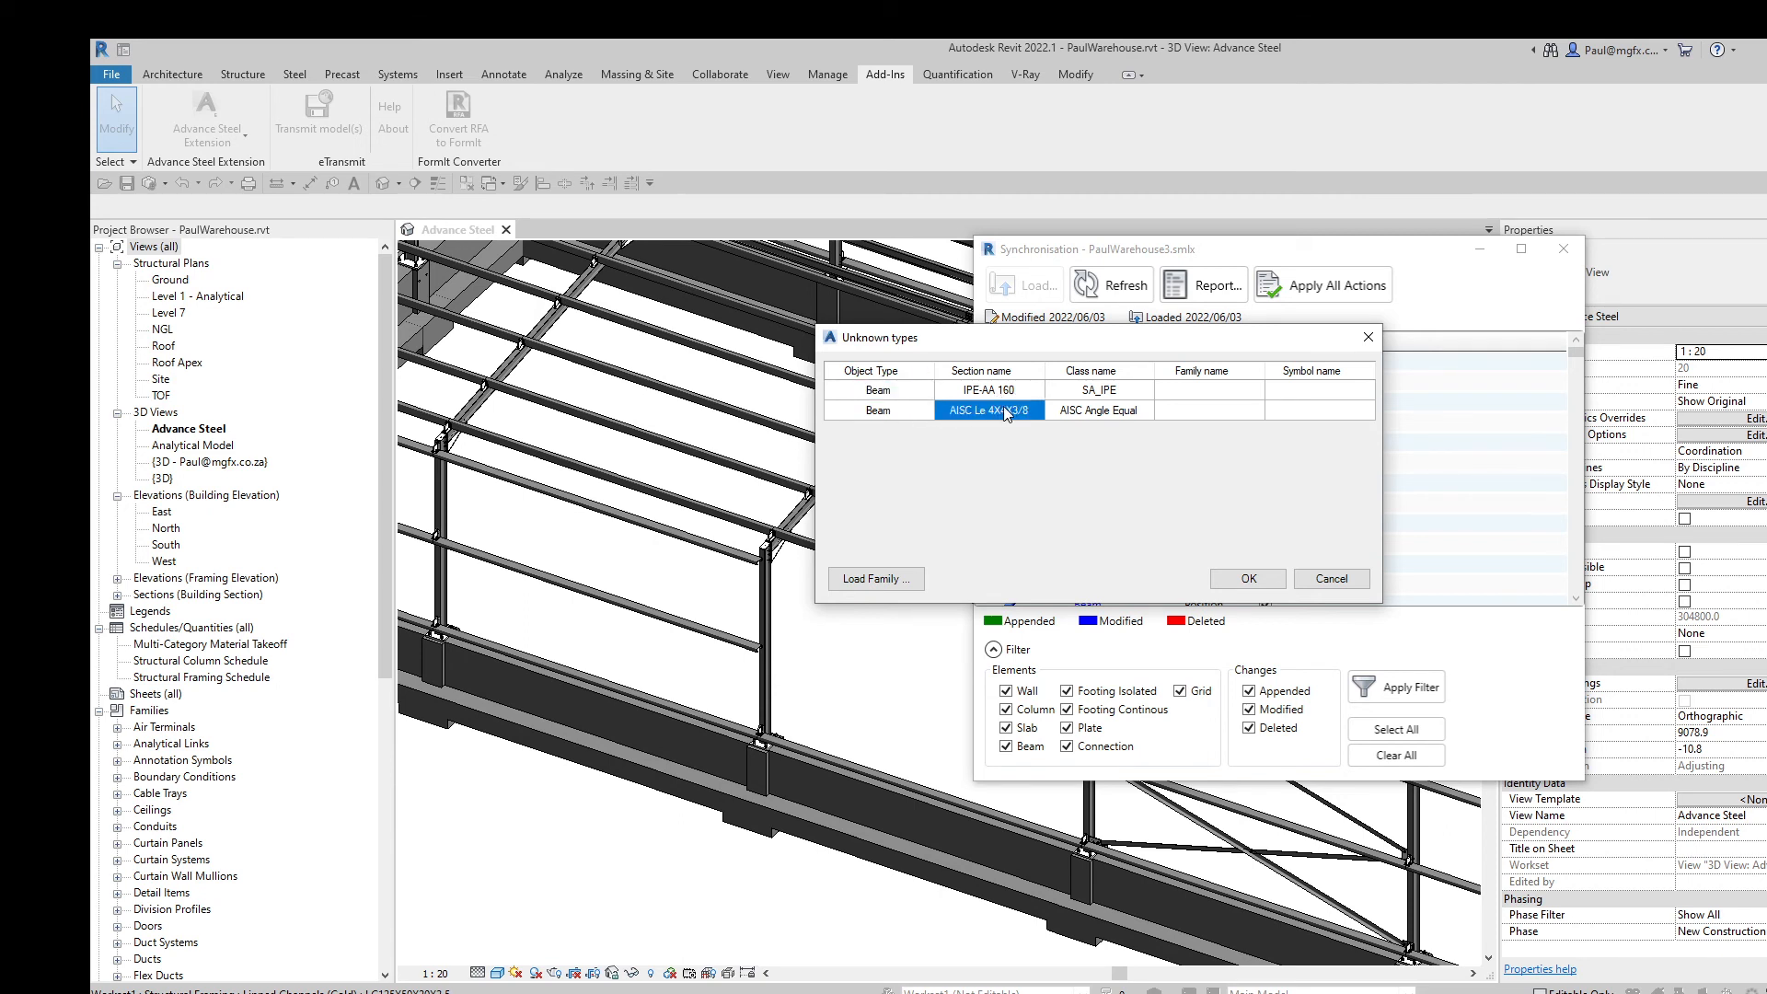
pyautogui.click(1103, 414)
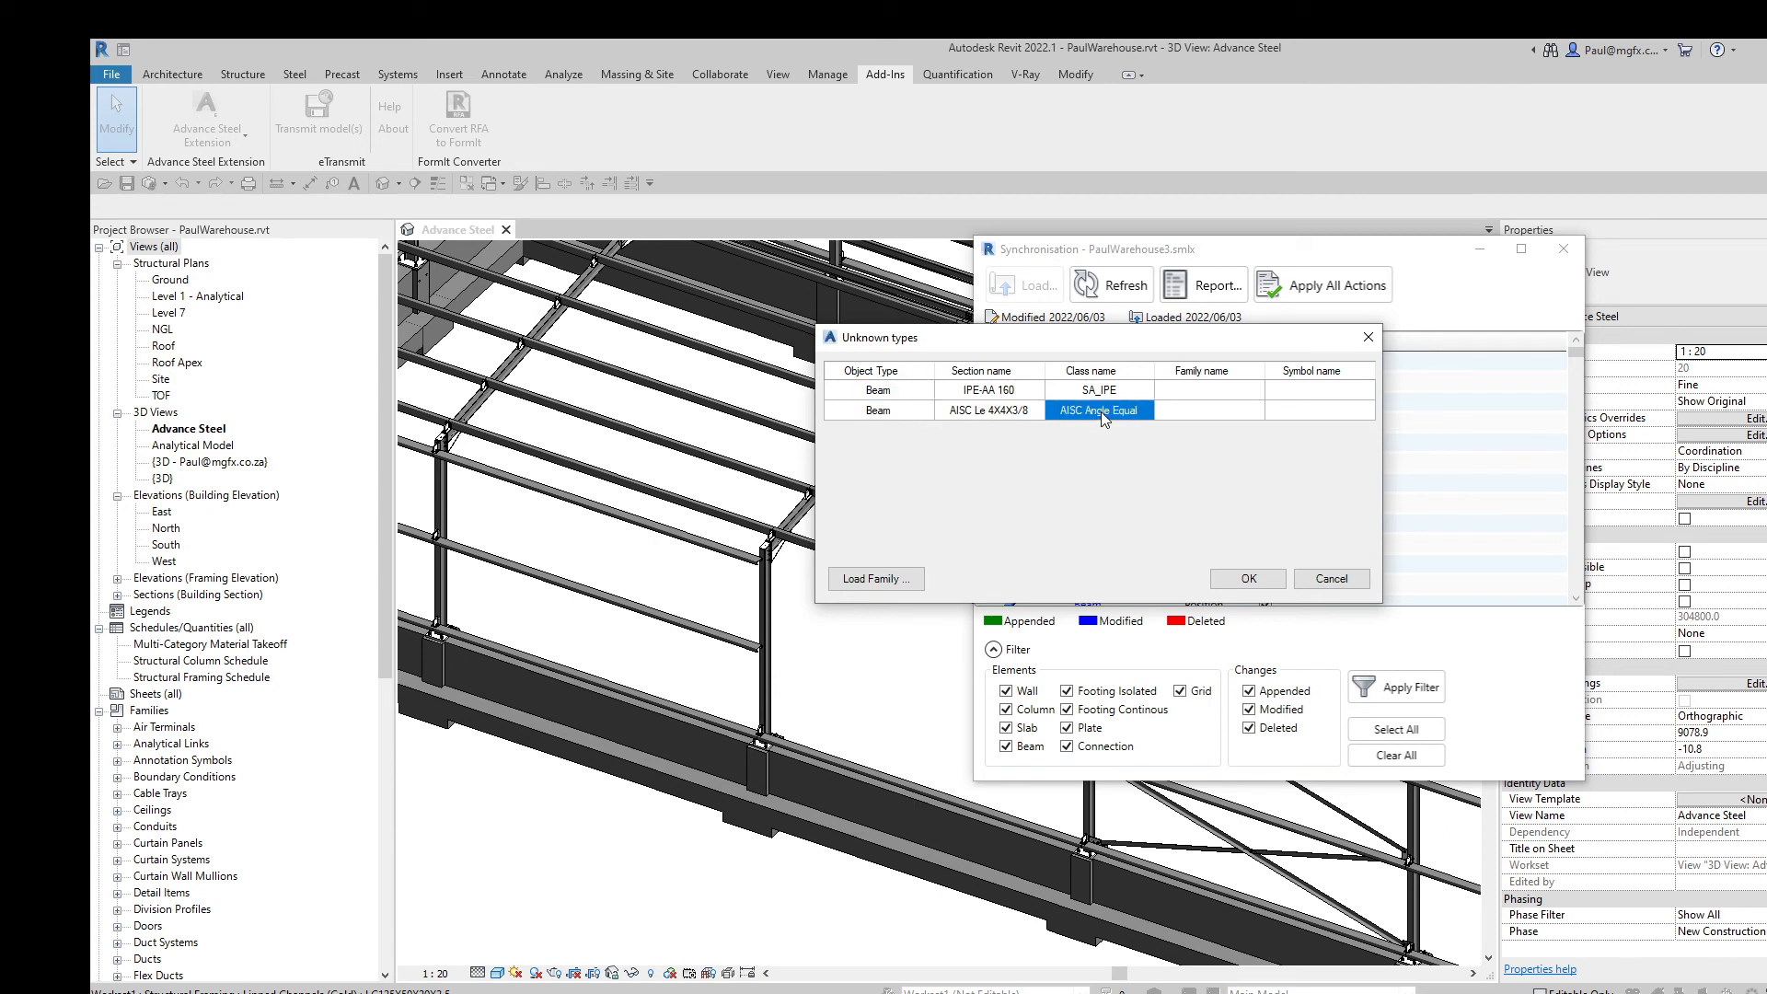
pyautogui.click(1118, 394)
pyautogui.click(978, 390)
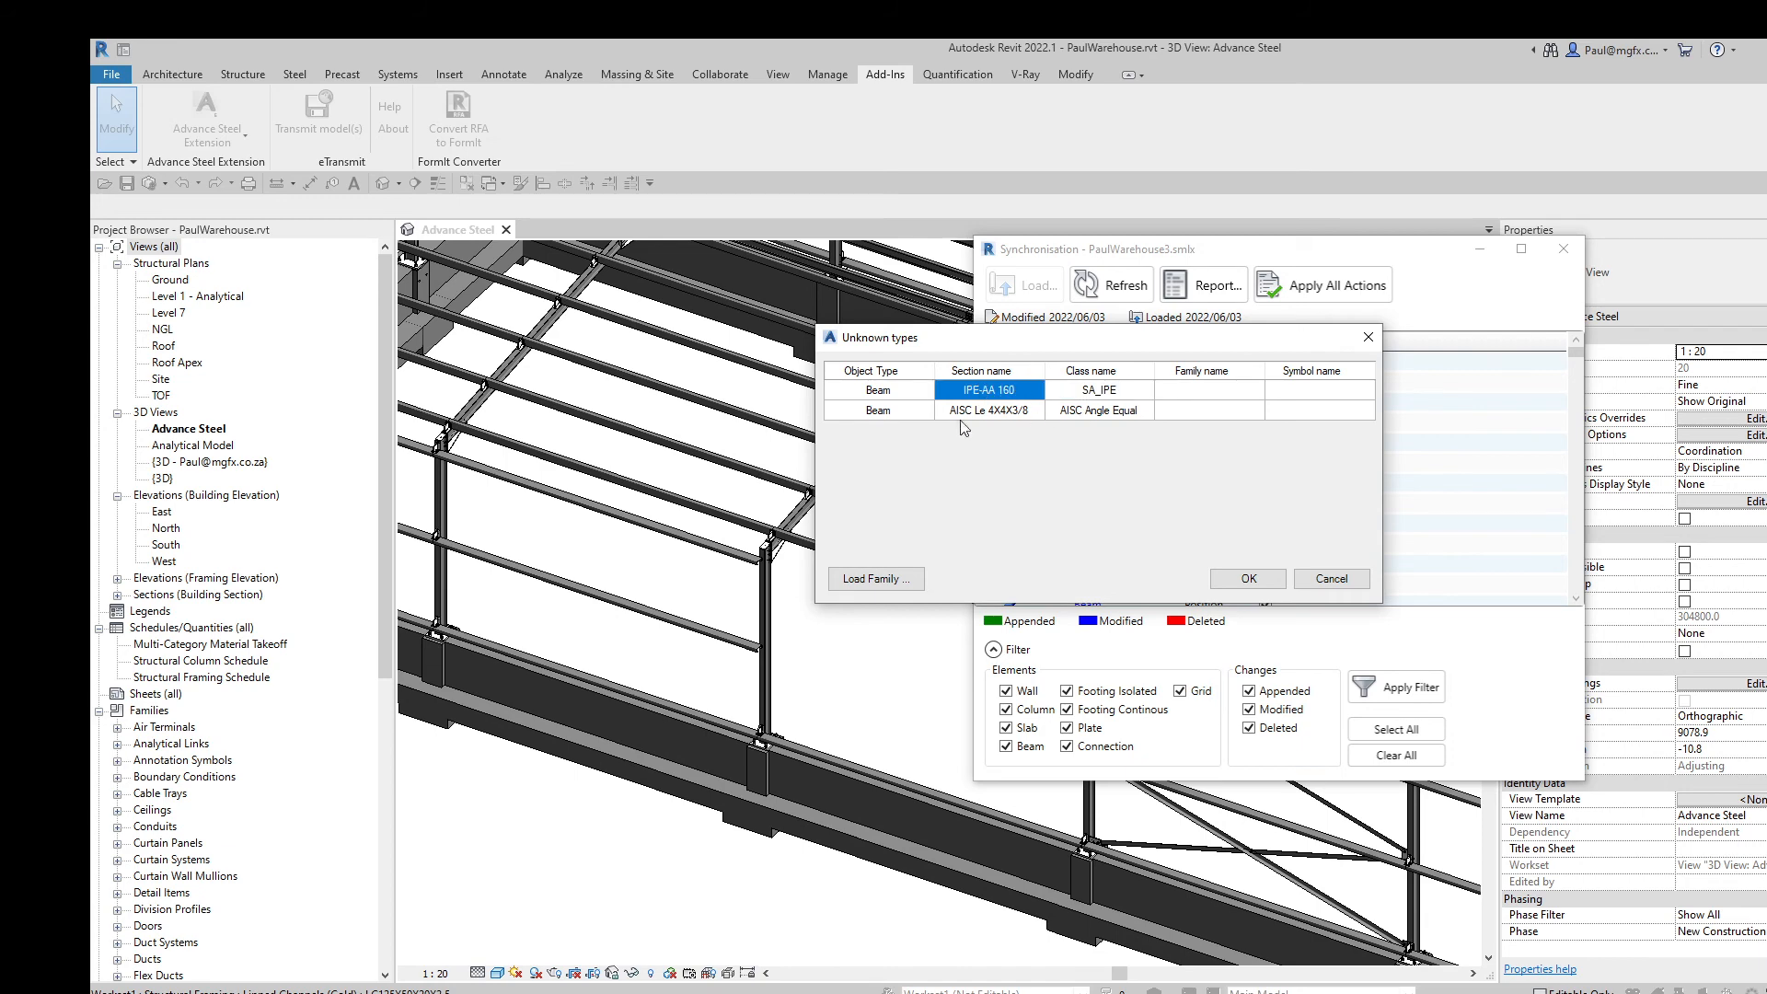
pyautogui.click(1024, 412)
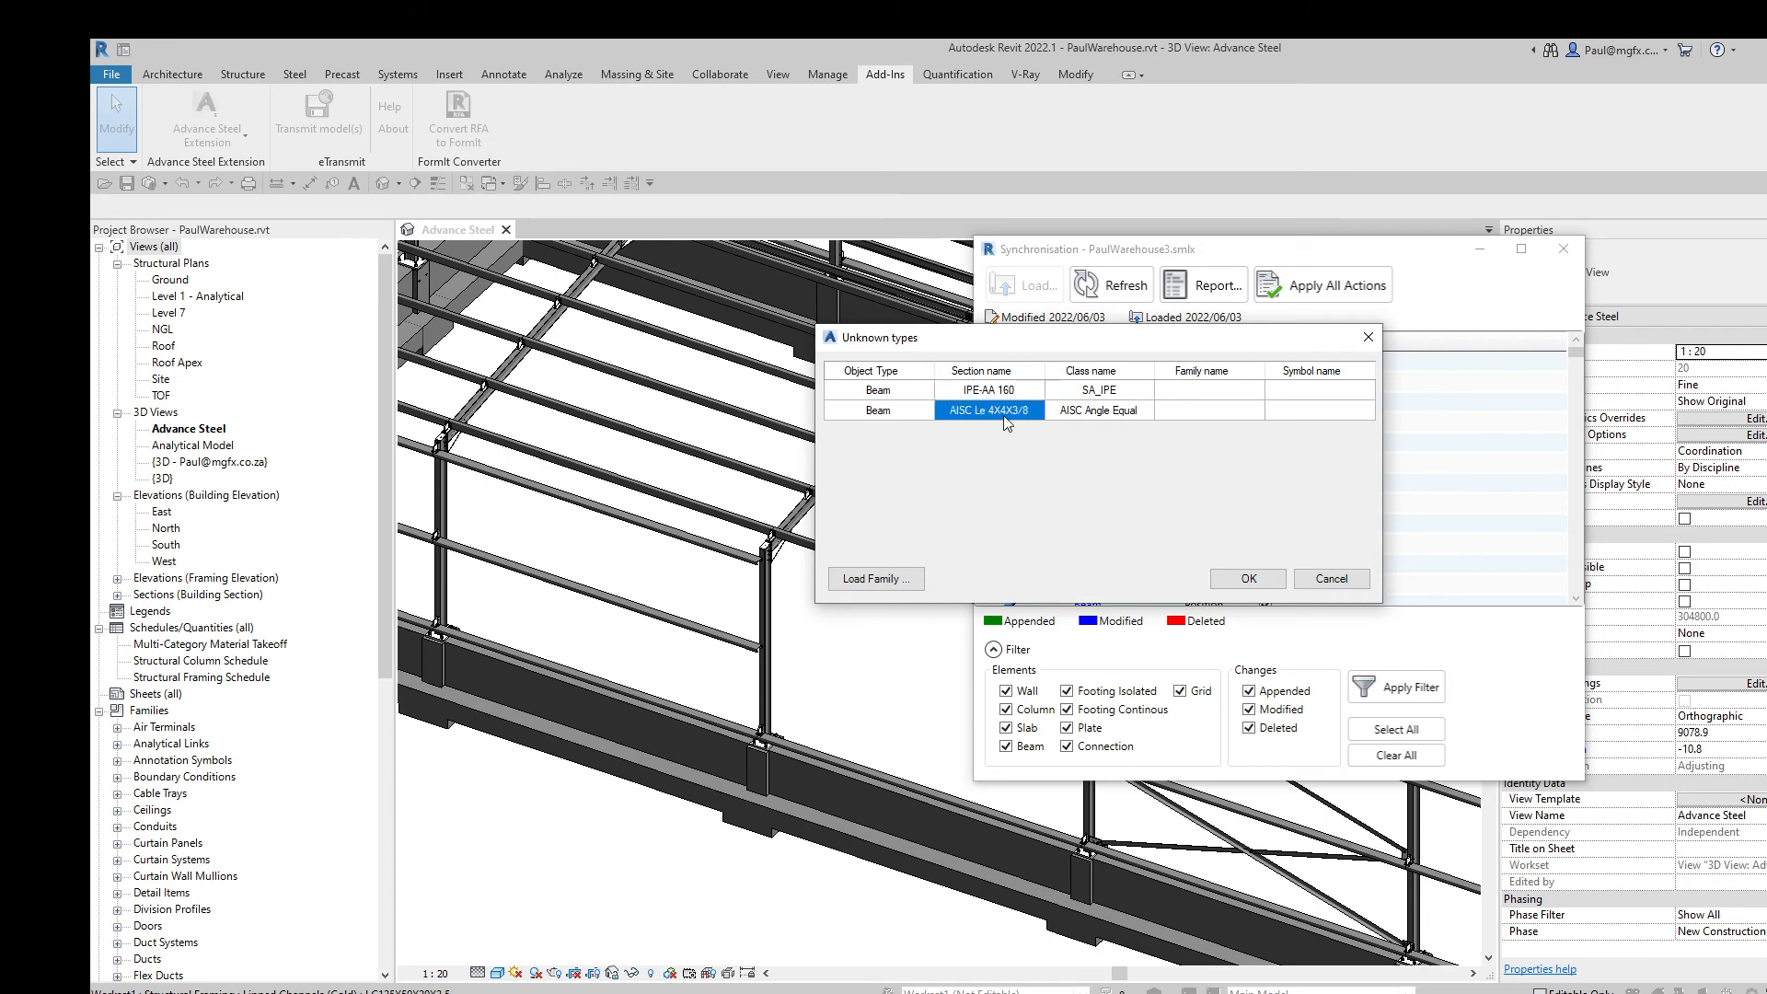
pyautogui.click(1184, 391)
pyautogui.click(1257, 391)
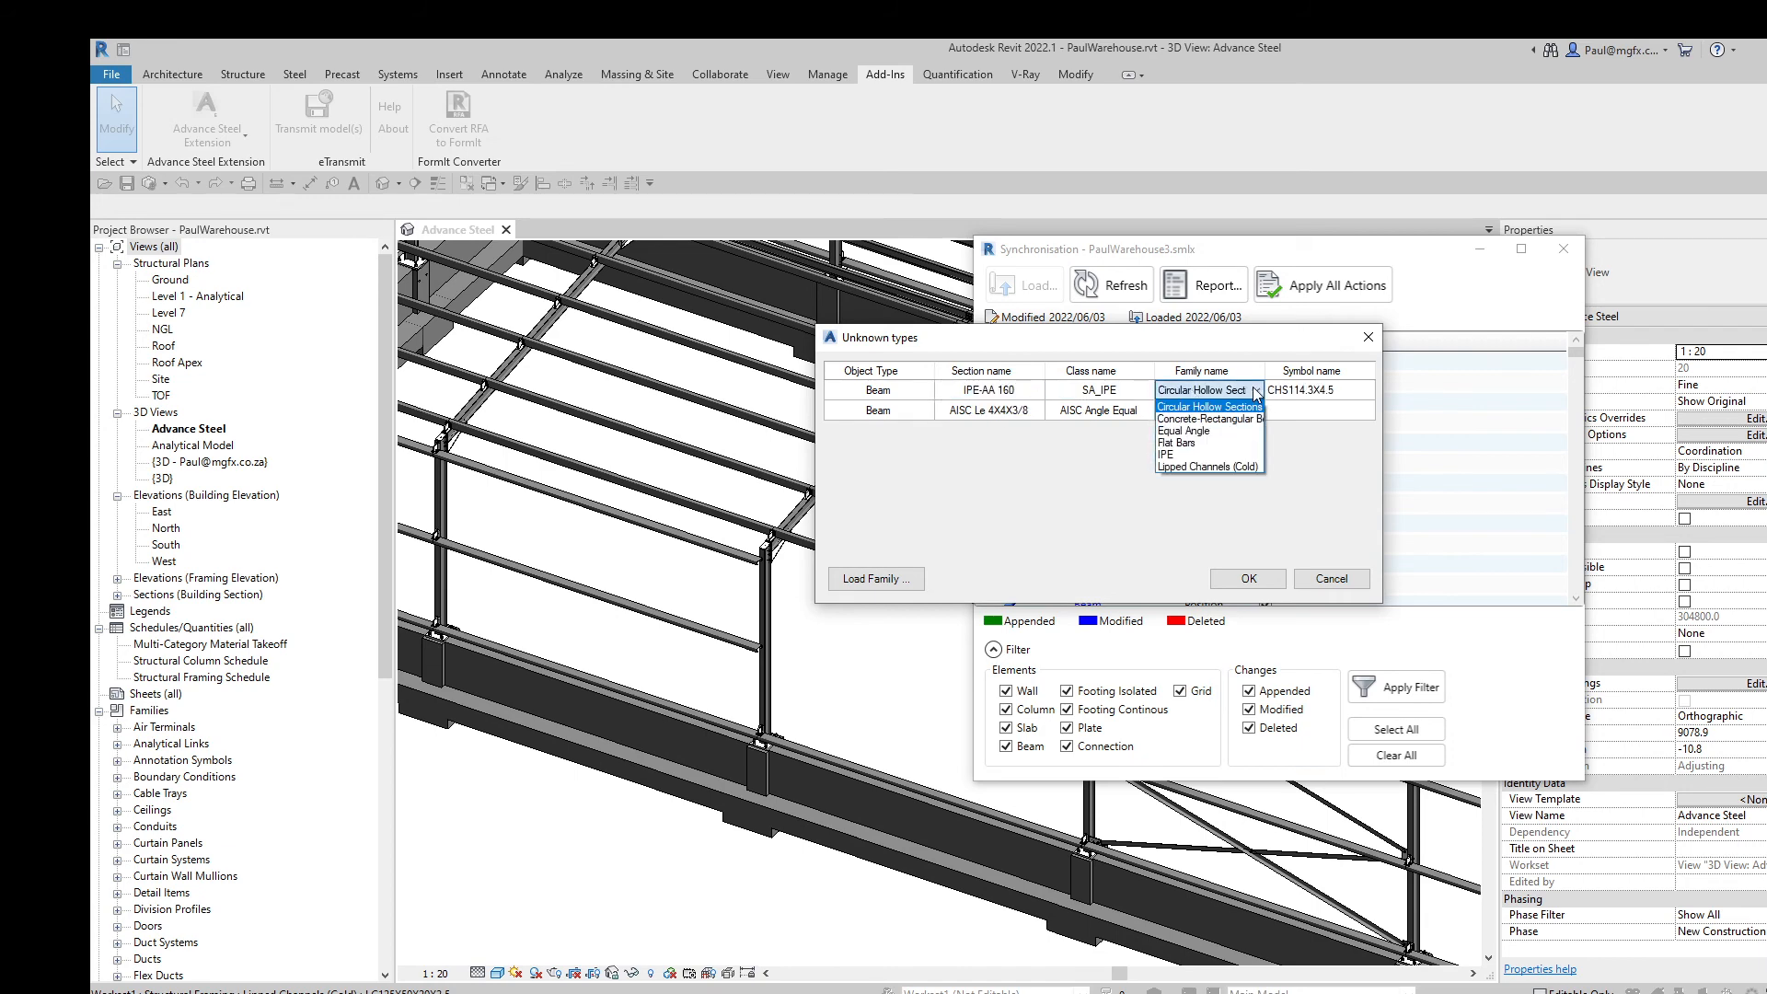
pyautogui.click(1168, 455)
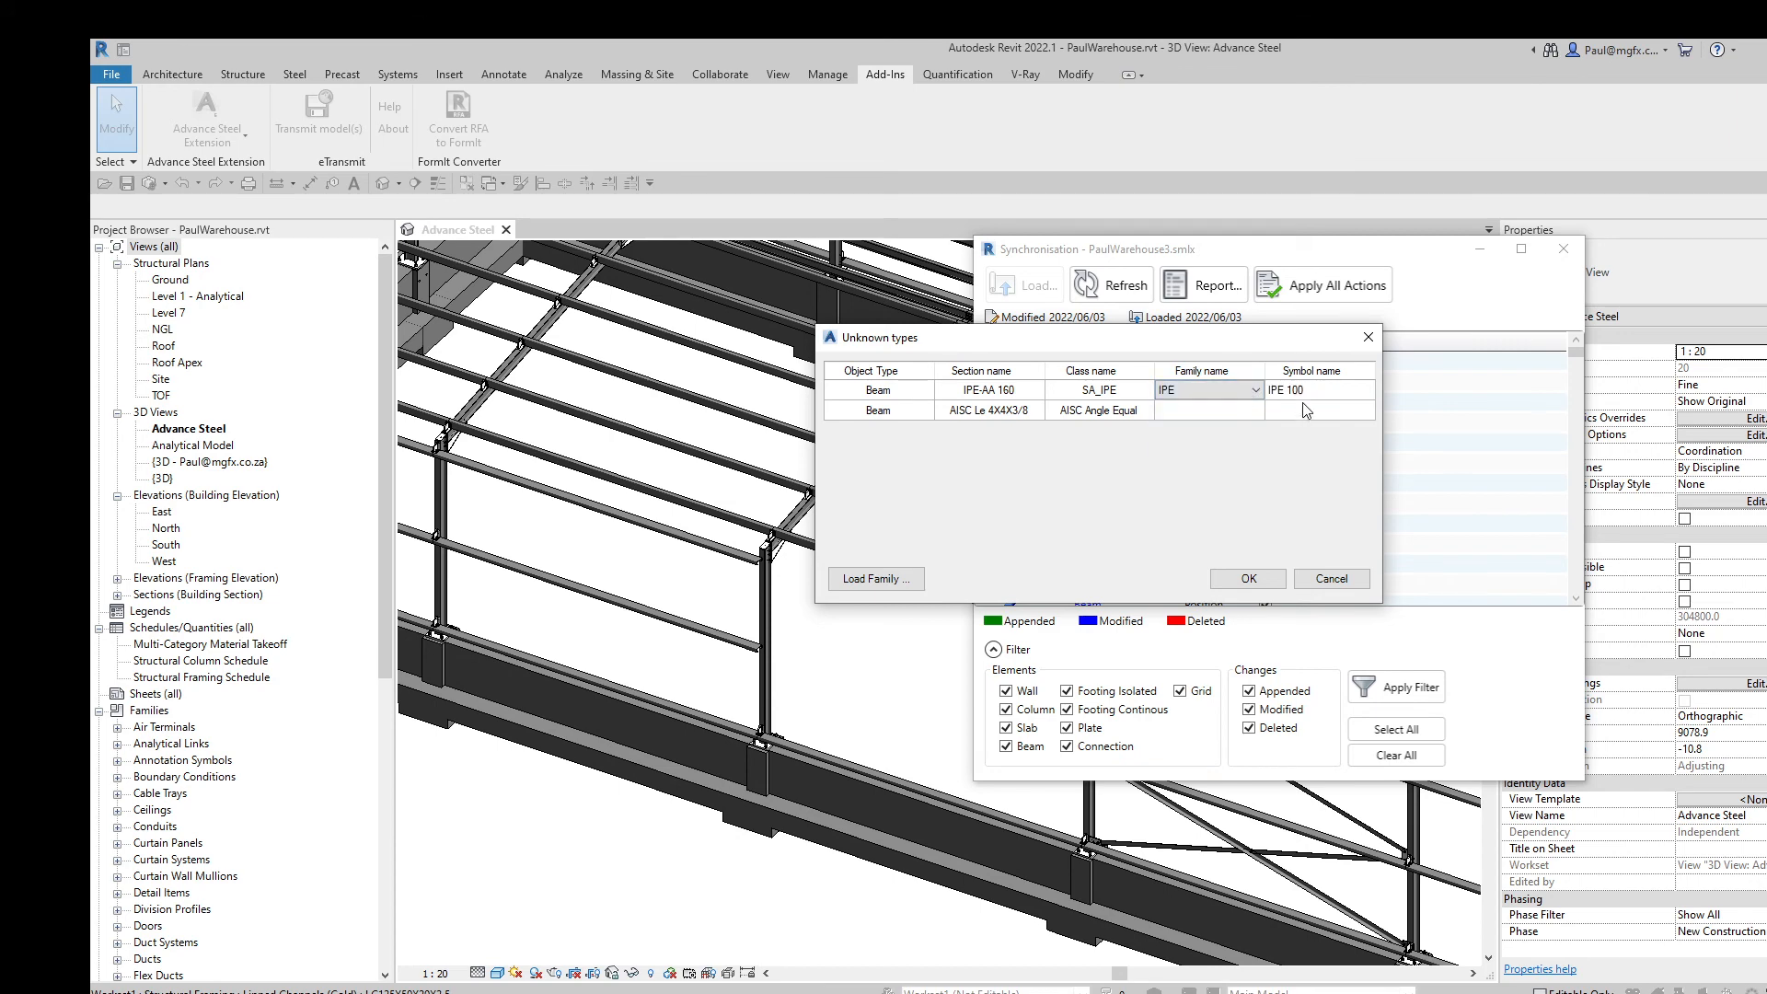
pyautogui.click(1332, 390)
pyautogui.click(1367, 390)
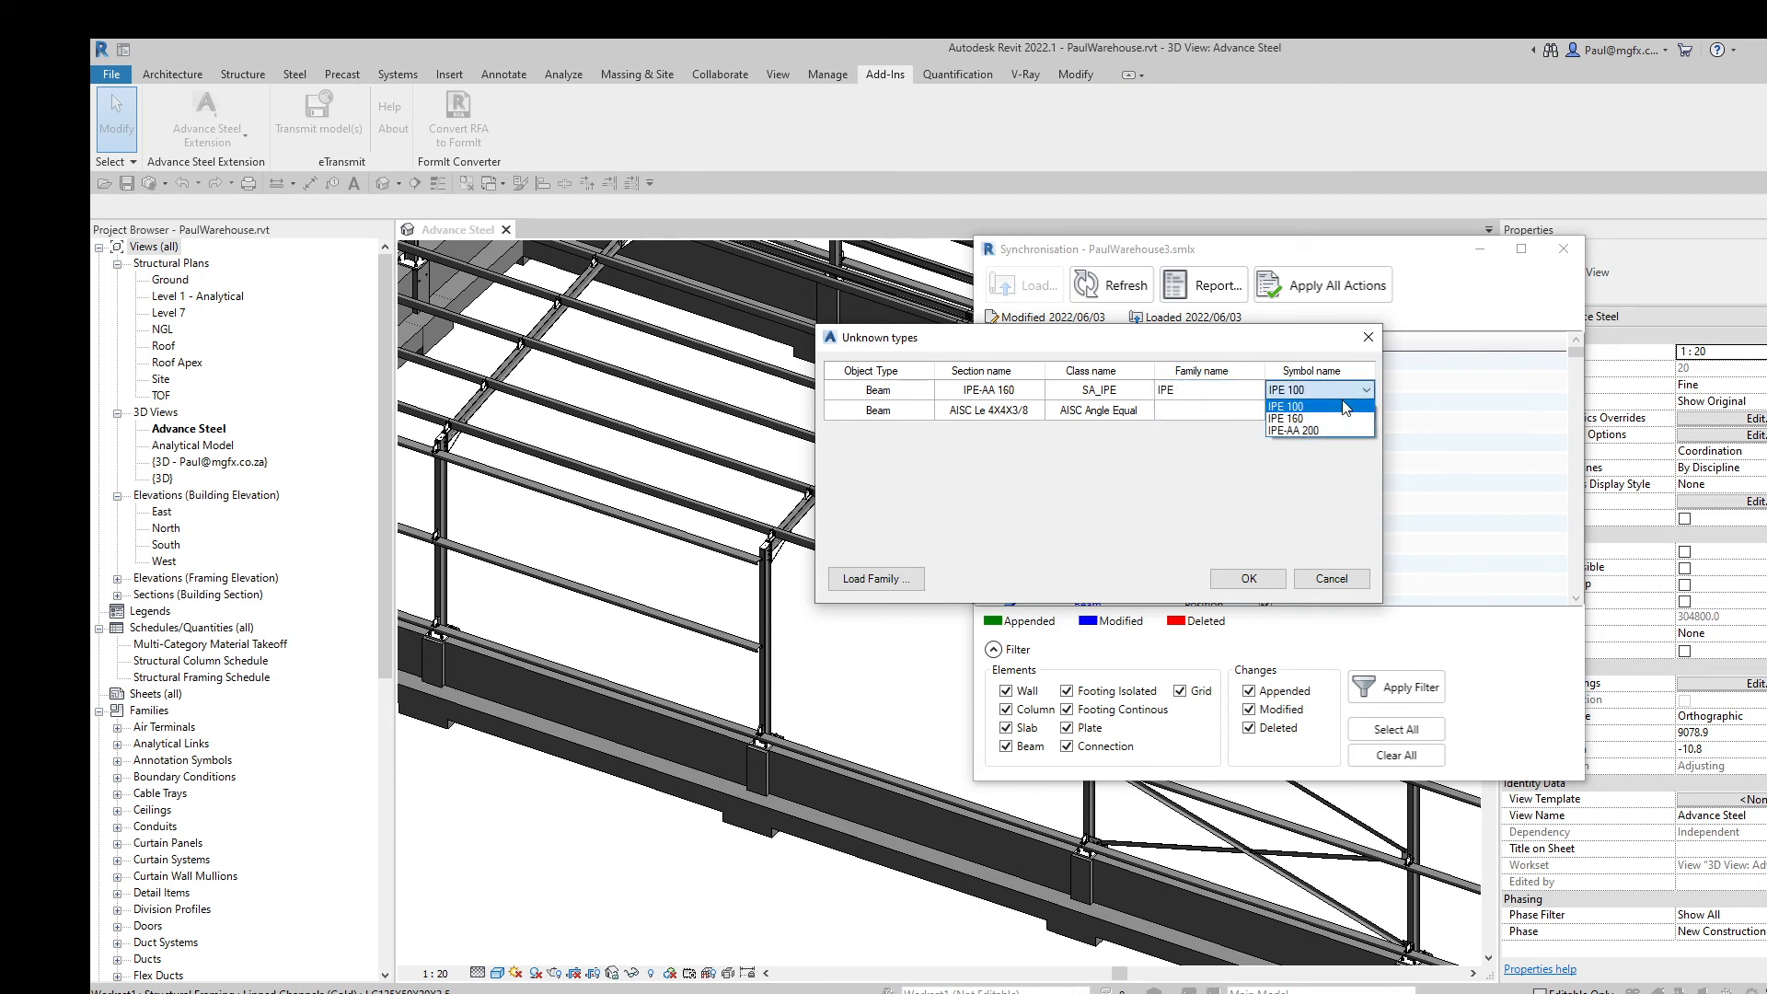
pyautogui.click(1294, 420)
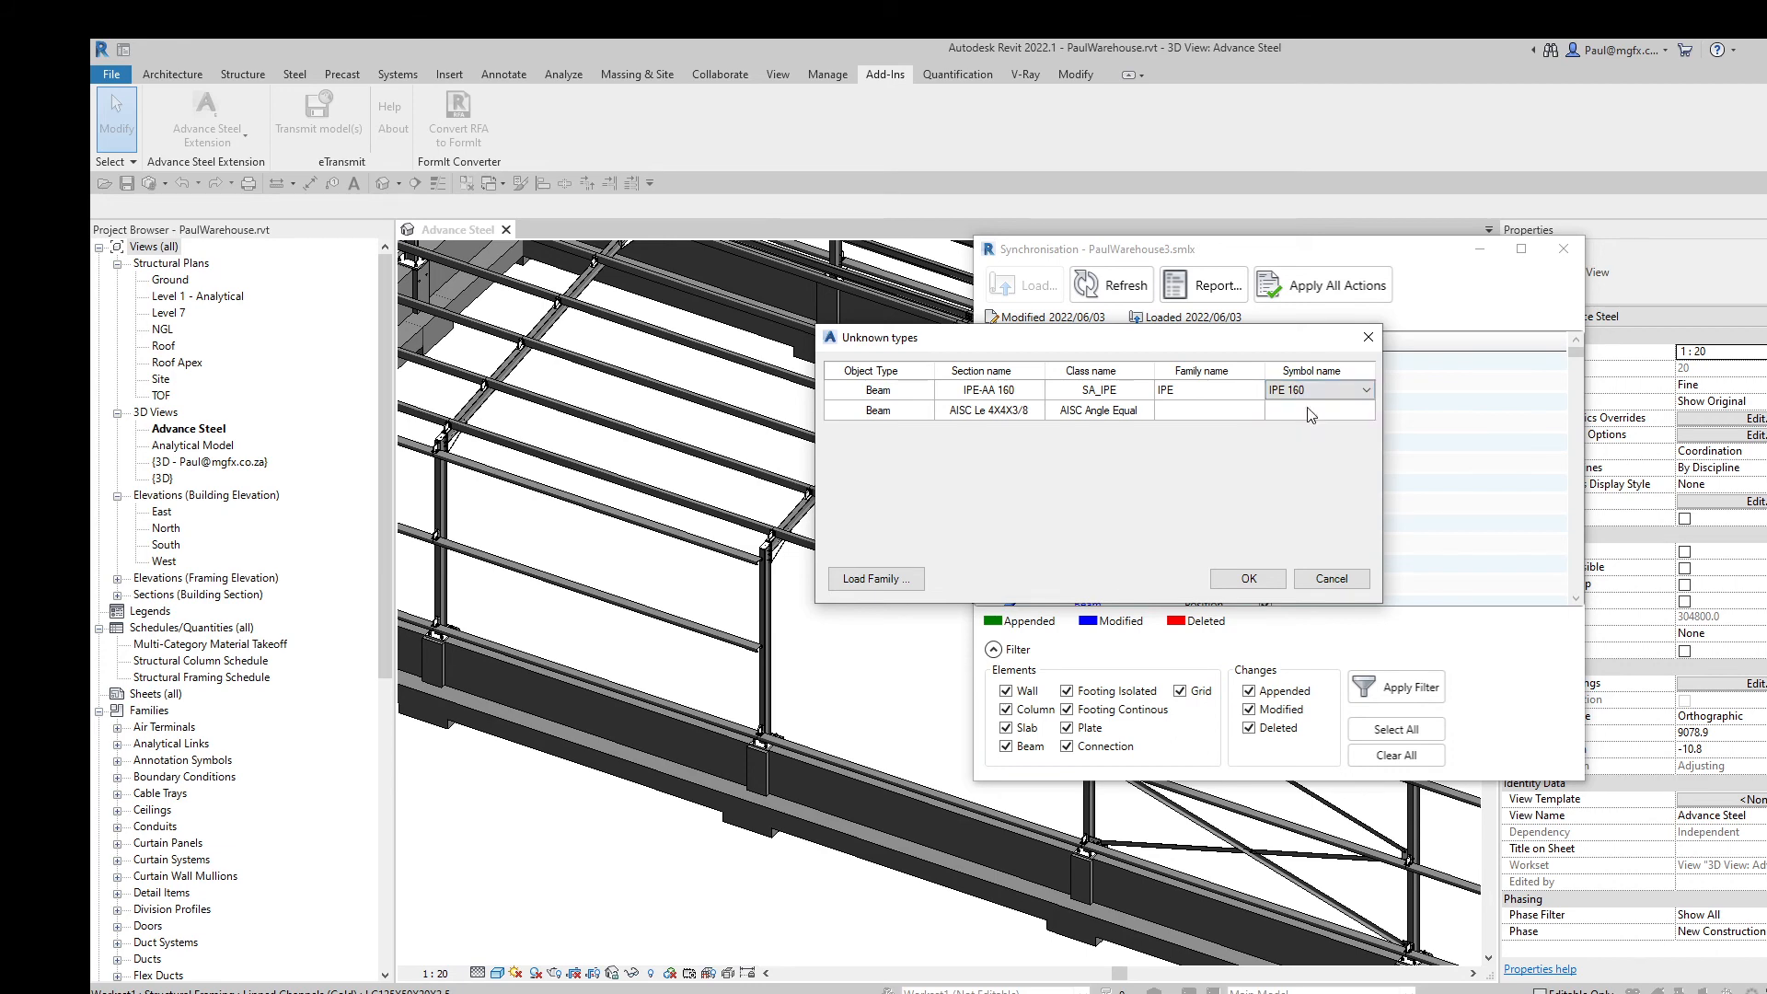
# Step: Check the available families and symbols for the IPE-AA 160 beam, keeping IPE and IPE 160 selected
pyautogui.click(1353, 396)
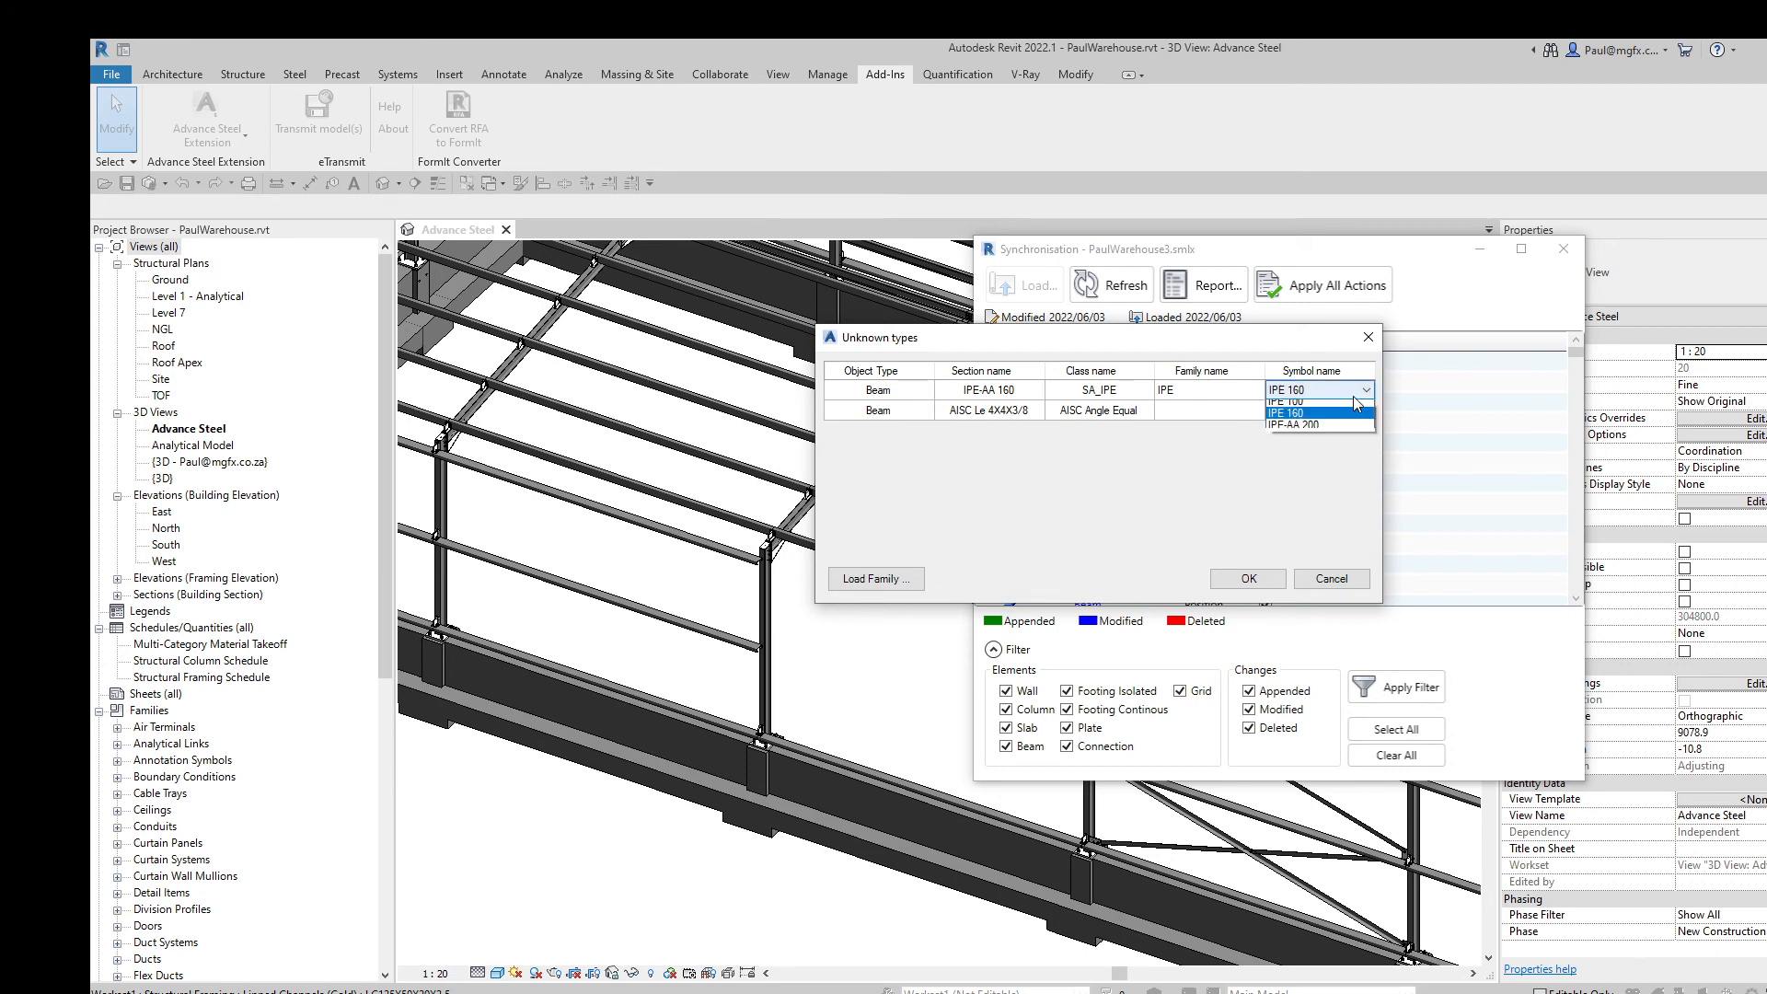
pyautogui.click(1297, 419)
pyautogui.click(1257, 392)
pyautogui.click(1257, 392)
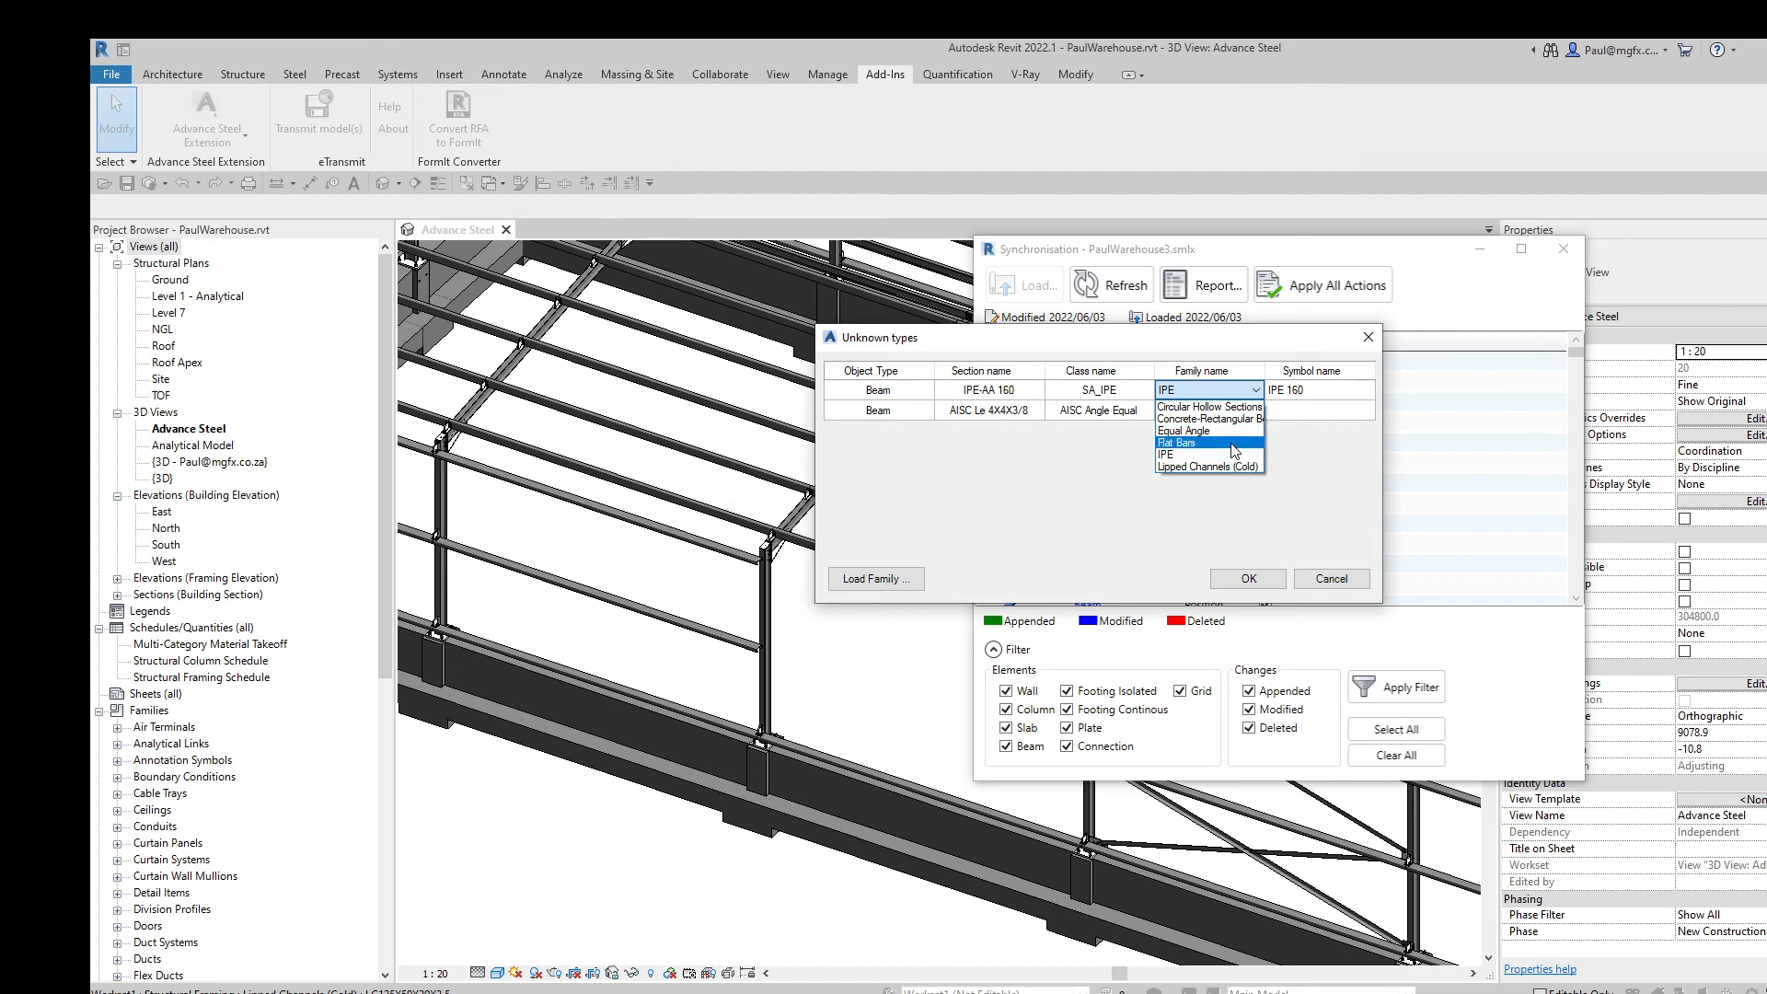
pyautogui.click(1178, 455)
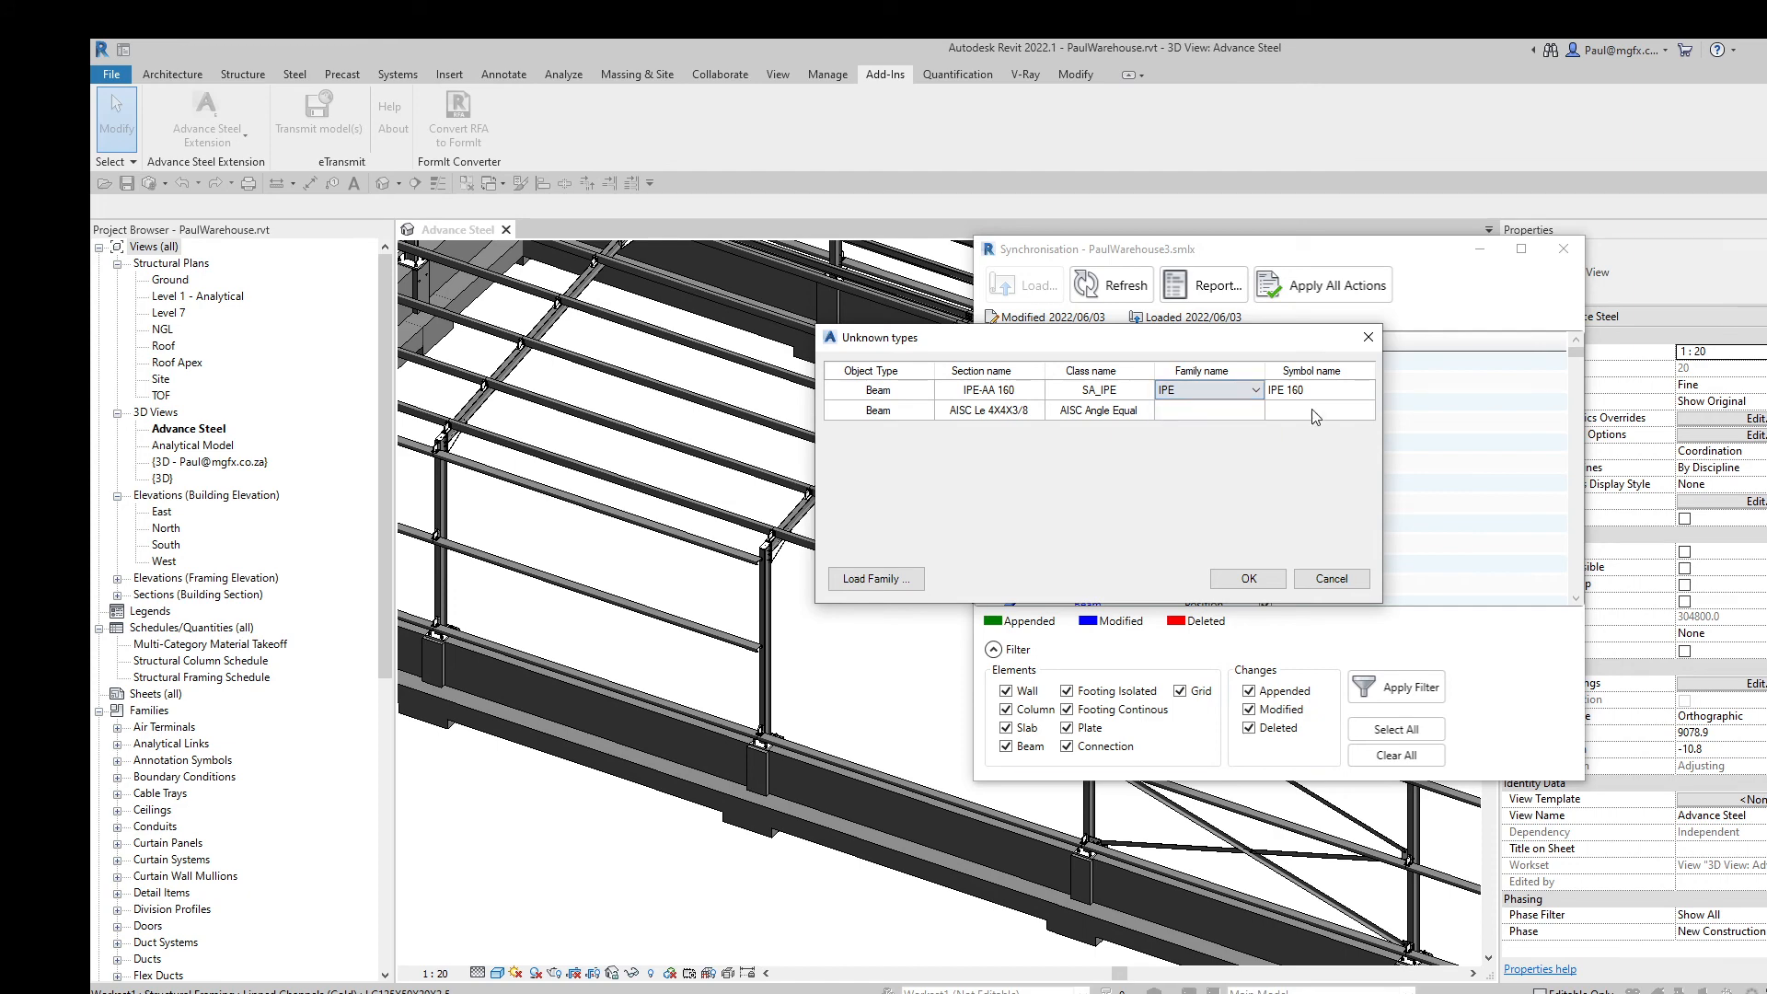
pyautogui.click(1335, 390)
pyautogui.click(1351, 394)
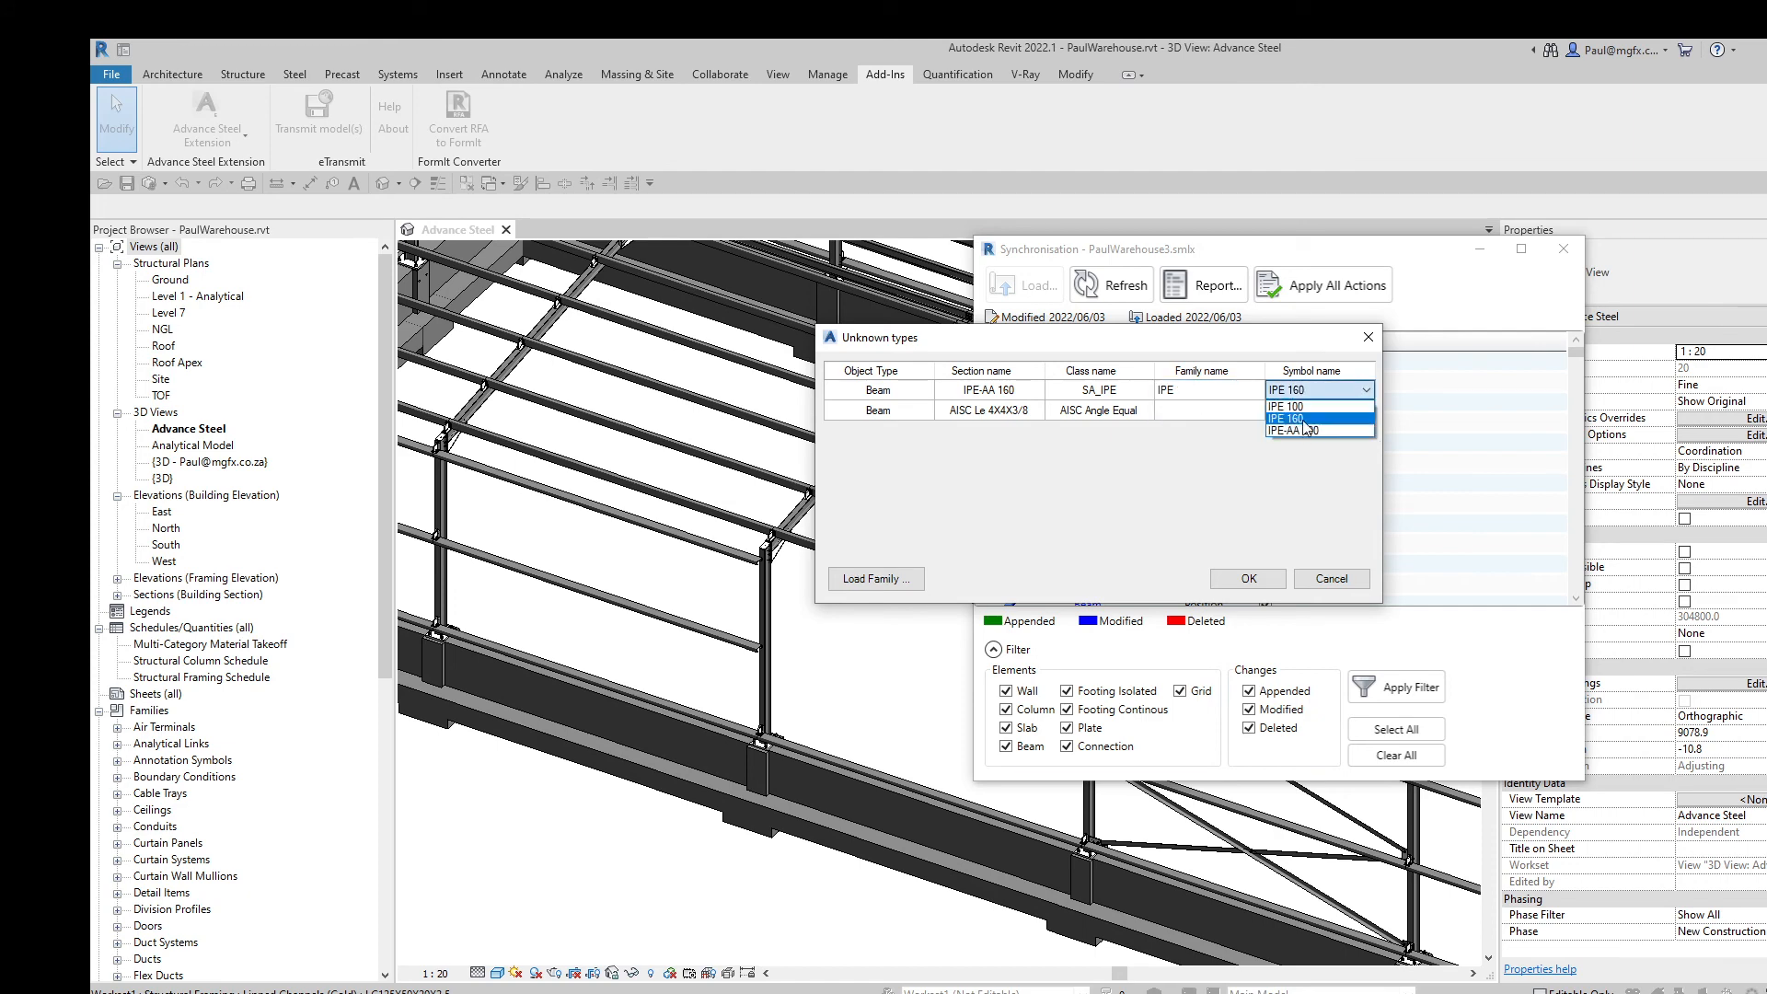
pyautogui.click(1295, 419)
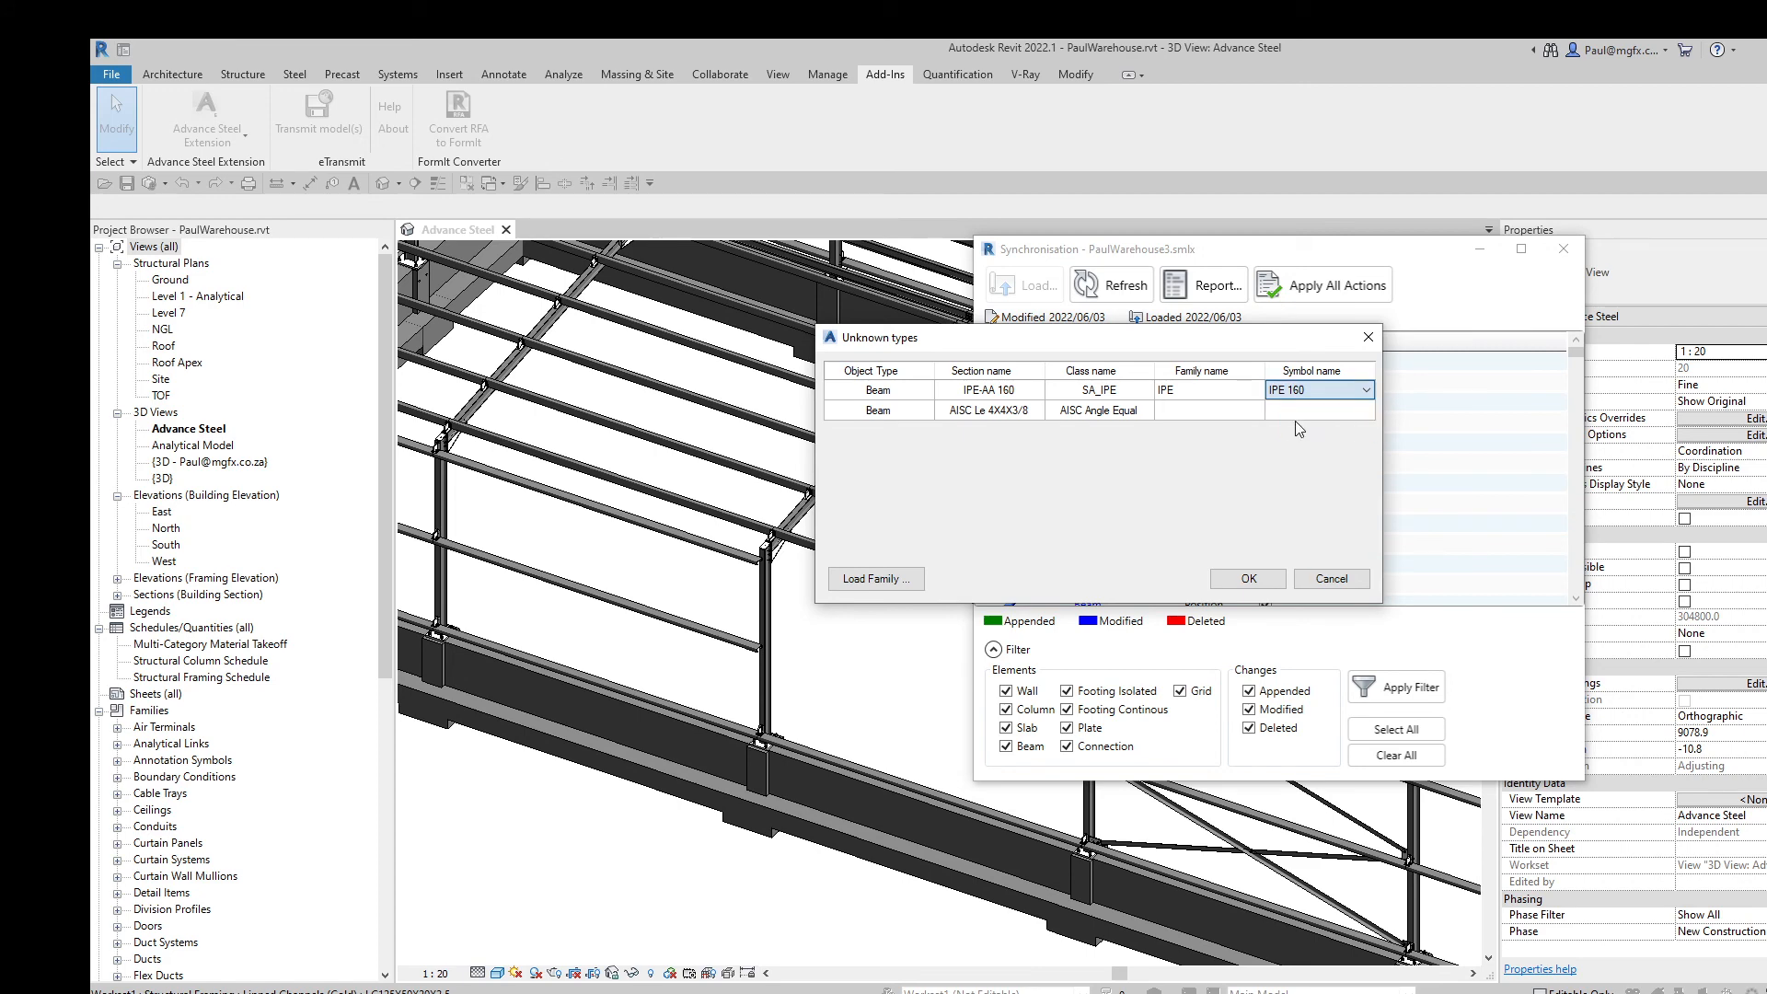
# Step: Assign the Circular Hollow Sections family with symbol CHS114.3X4.5 to the unknown AISC Le 4X4X3/8 beam
pyautogui.click(1205, 415)
pyautogui.click(1205, 415)
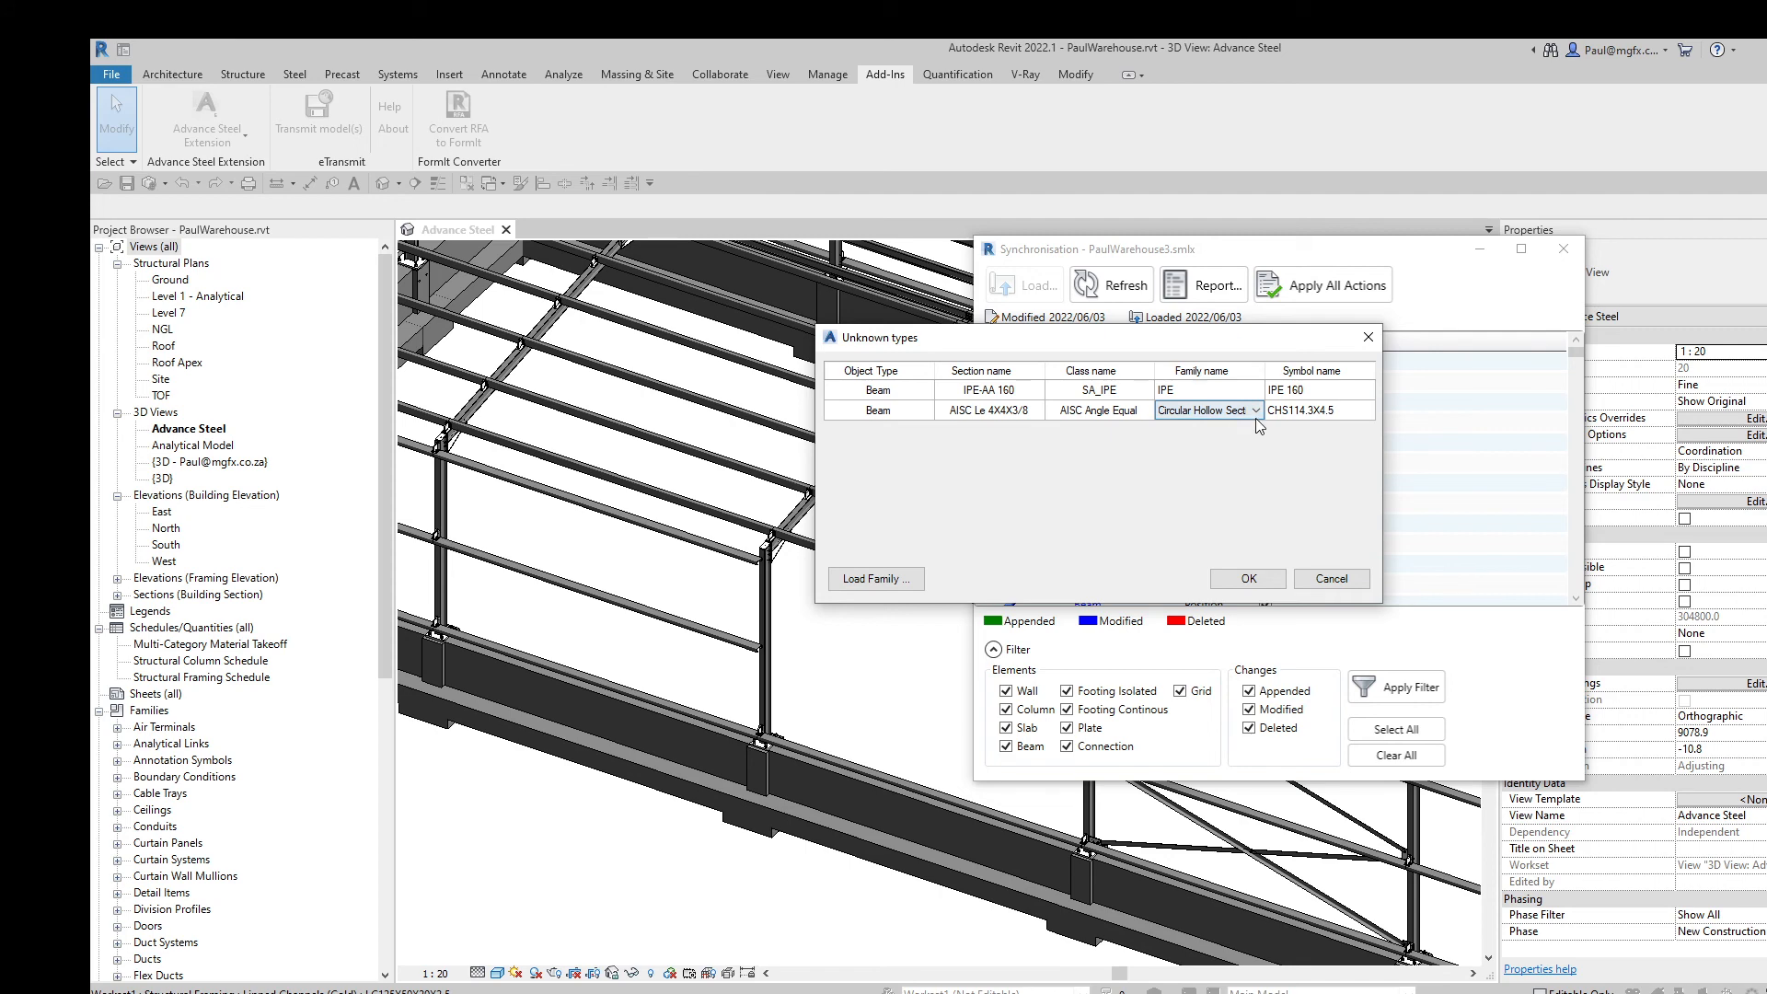
pyautogui.click(1305, 394)
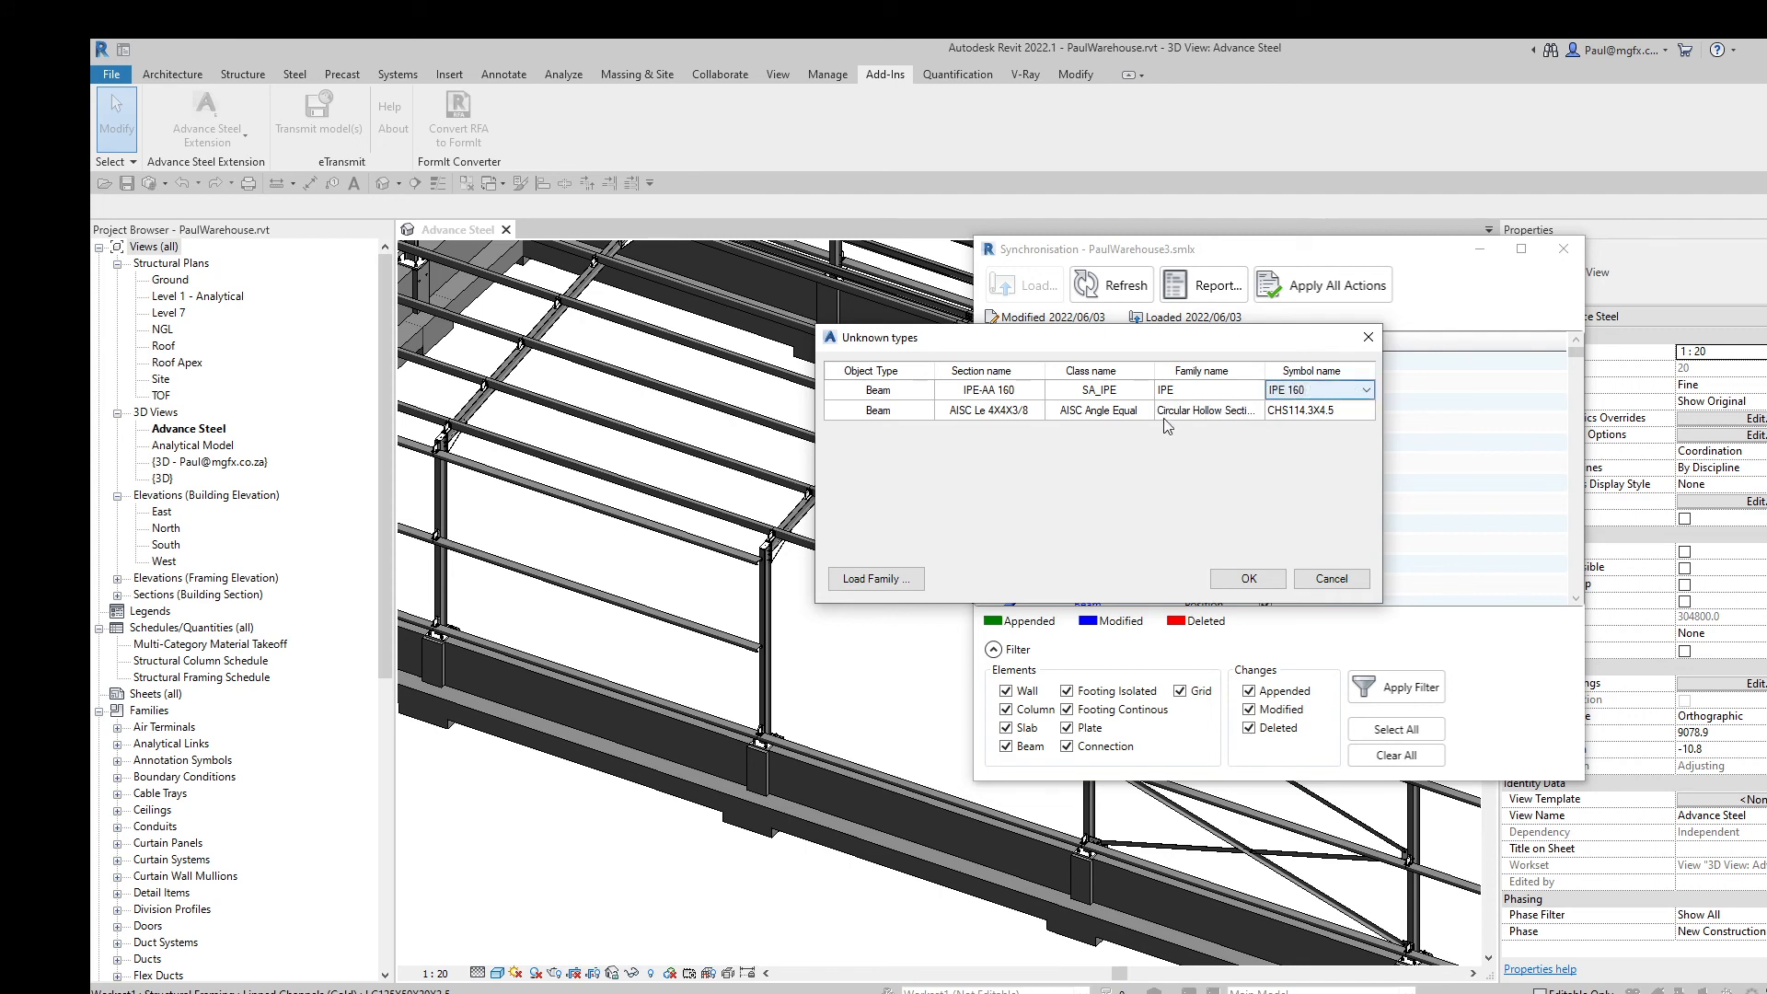
# Step: Start loading a Revit family and browse to the ProgramData\Autodesk\RVT 2022 folder on Local Disk (C:)
pyautogui.click(874, 580)
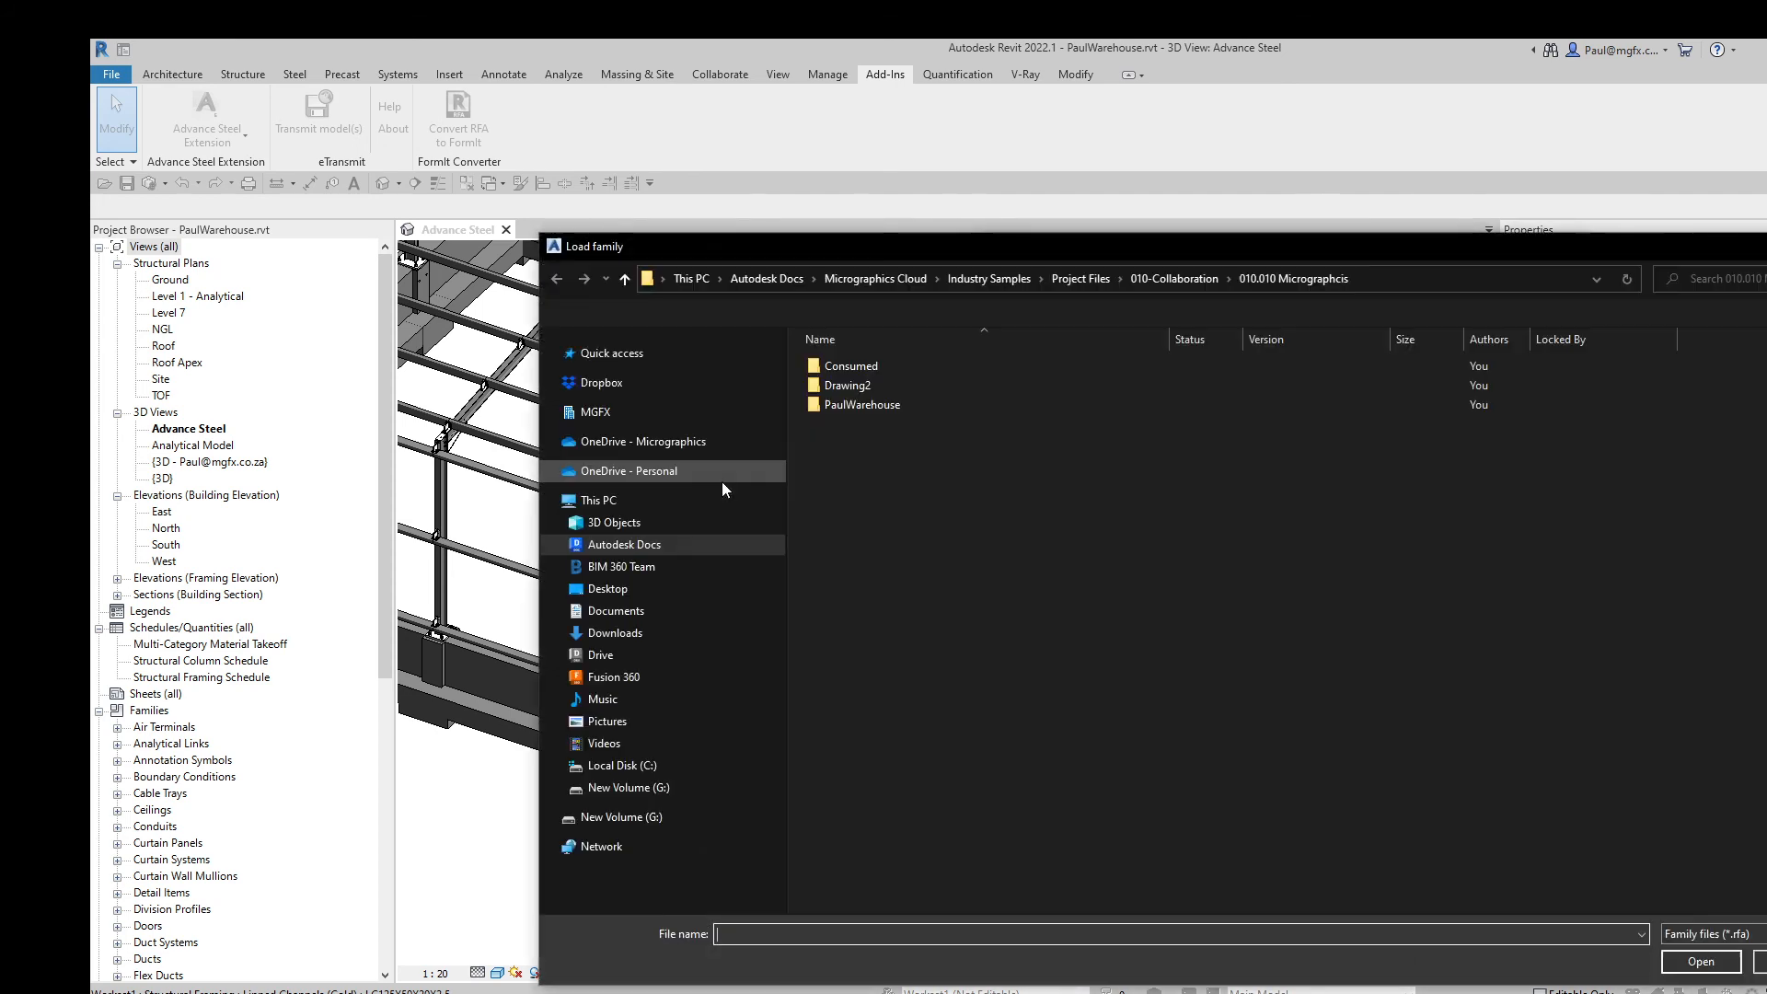
pyautogui.moveTo(847, 229); pyautogui.dragTo(788, 182)
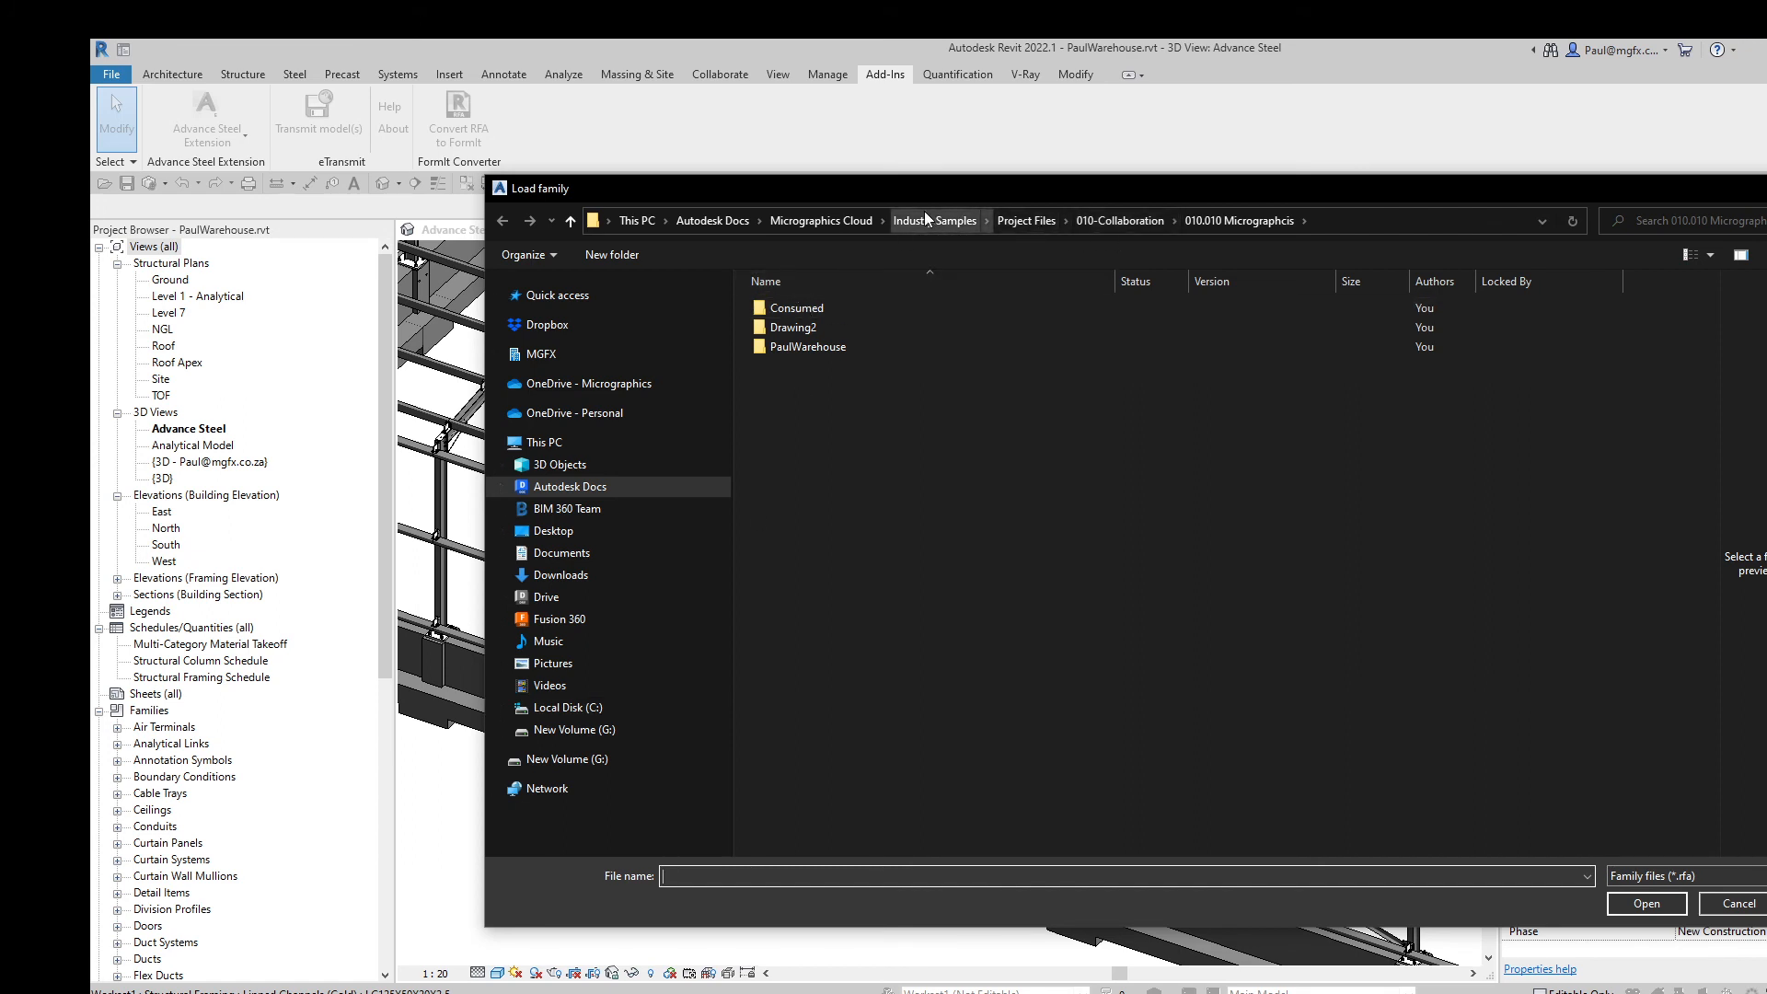
pyautogui.click(566, 707)
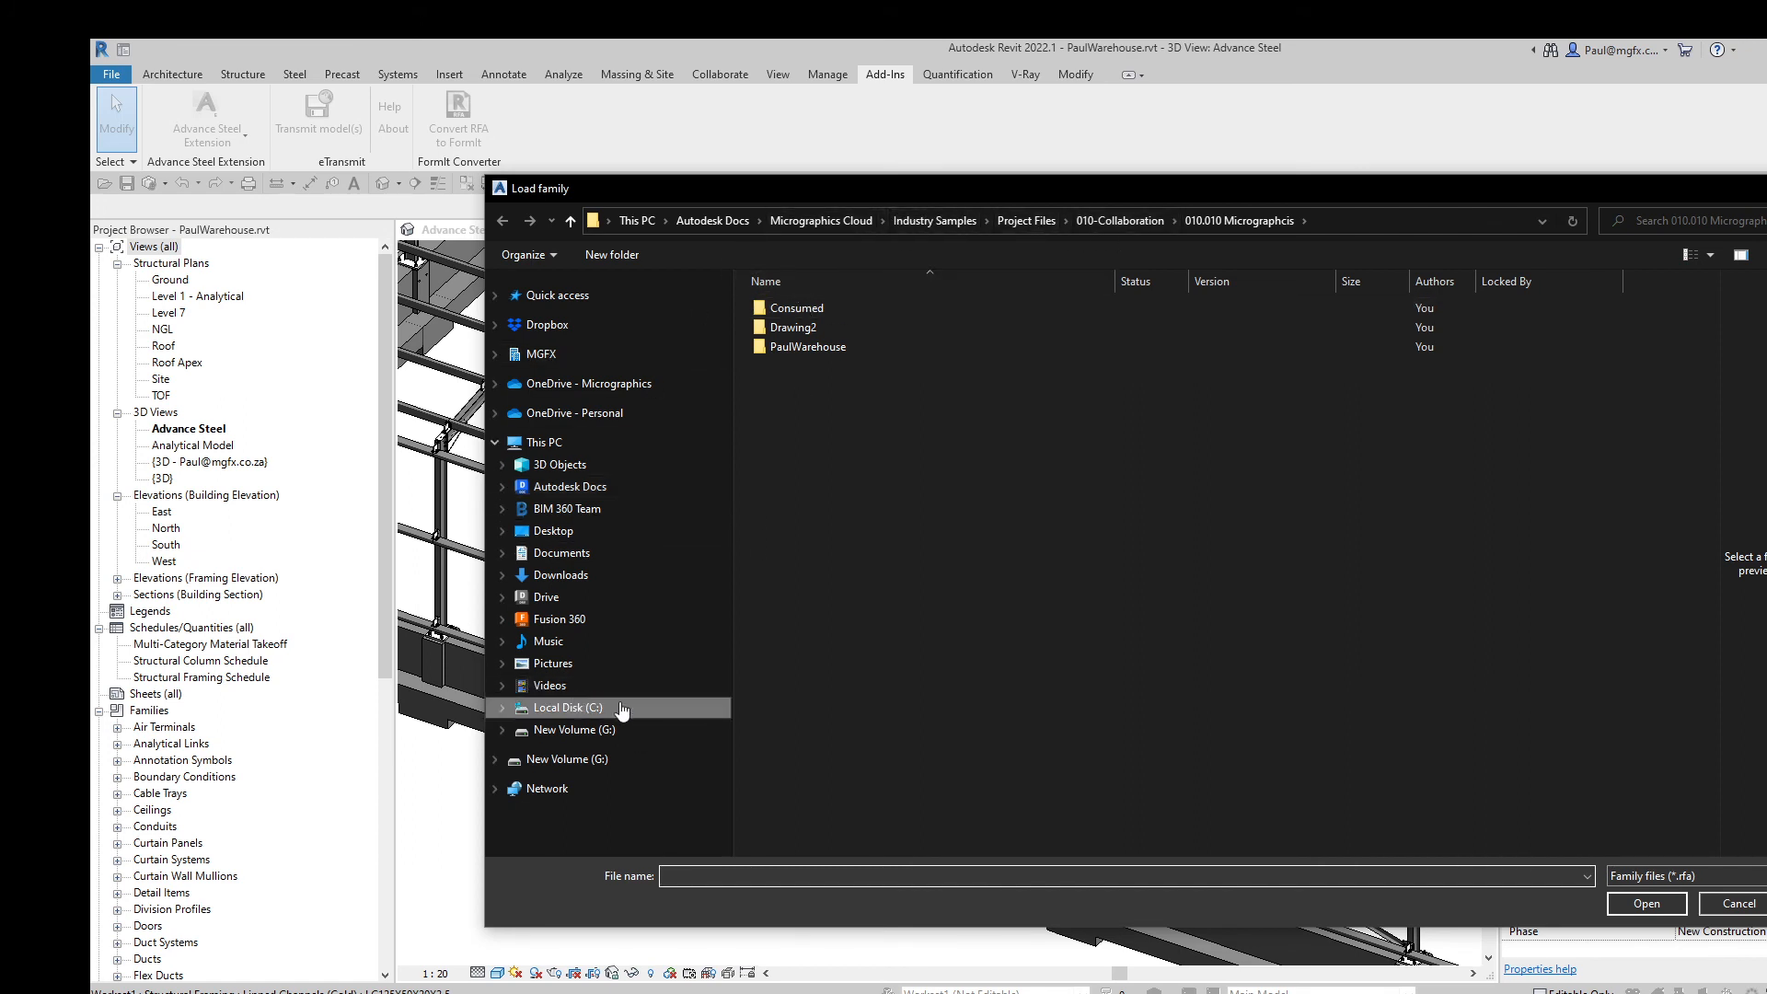
pyautogui.doubleClick(810, 599)
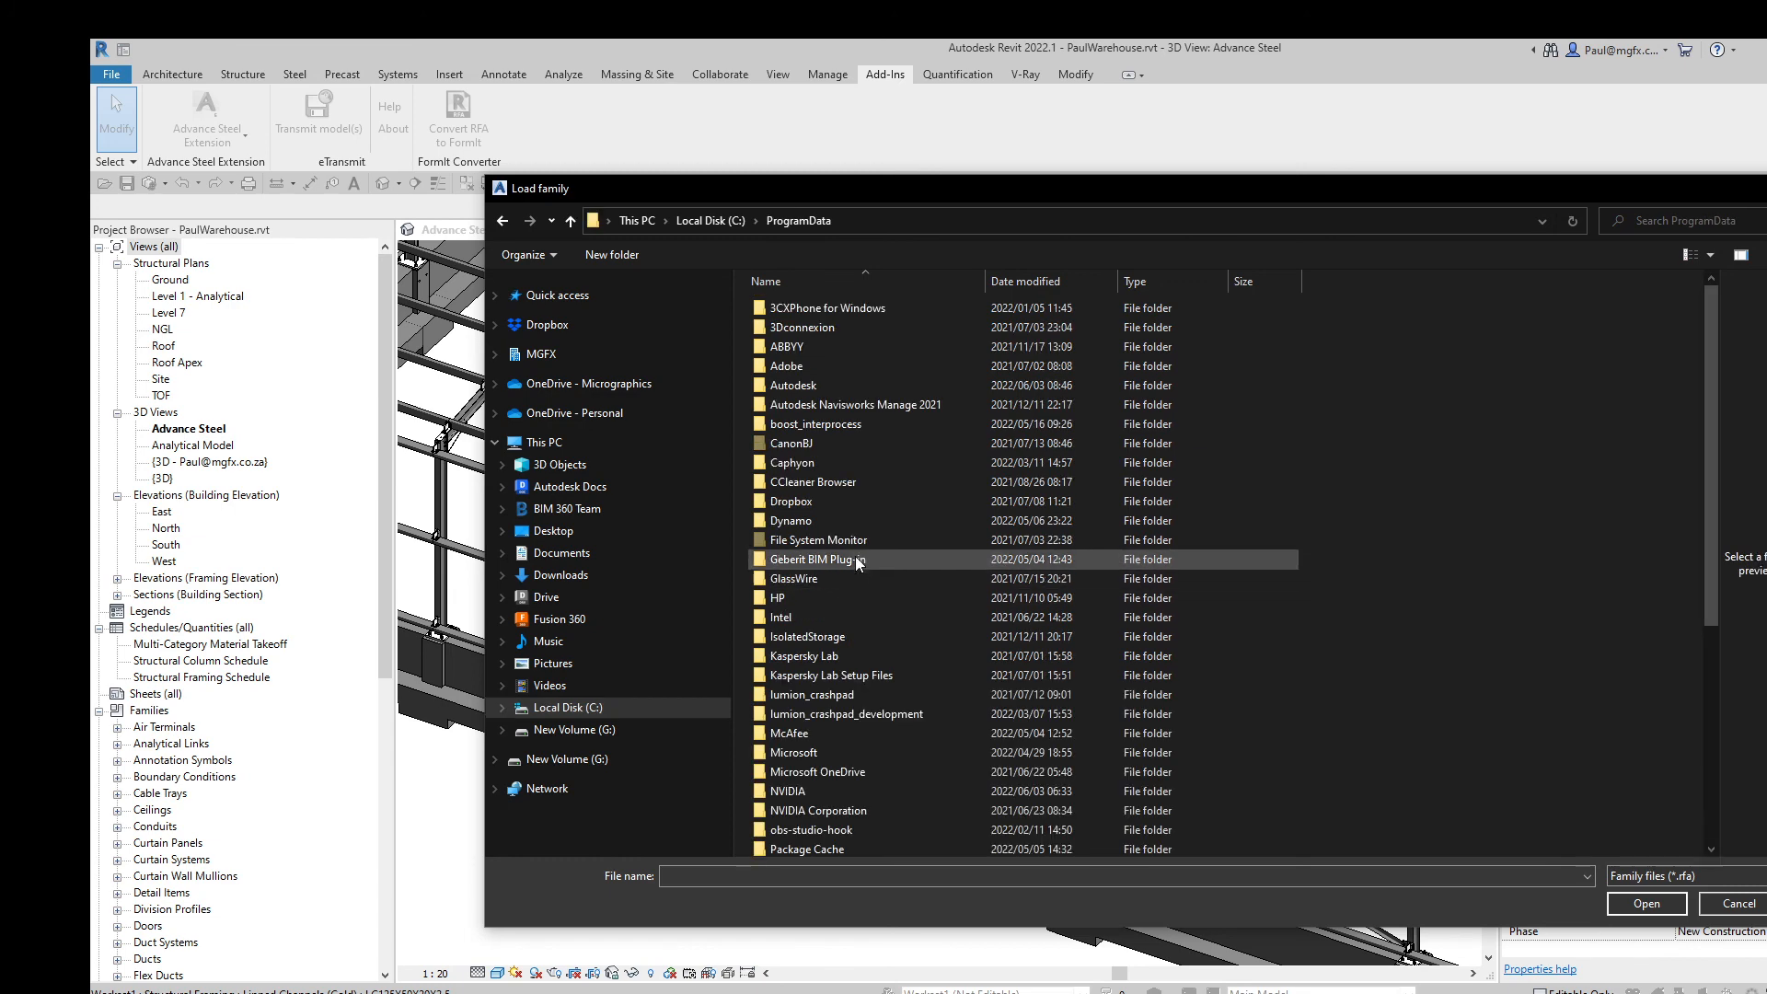
pyautogui.doubleClick(806, 385)
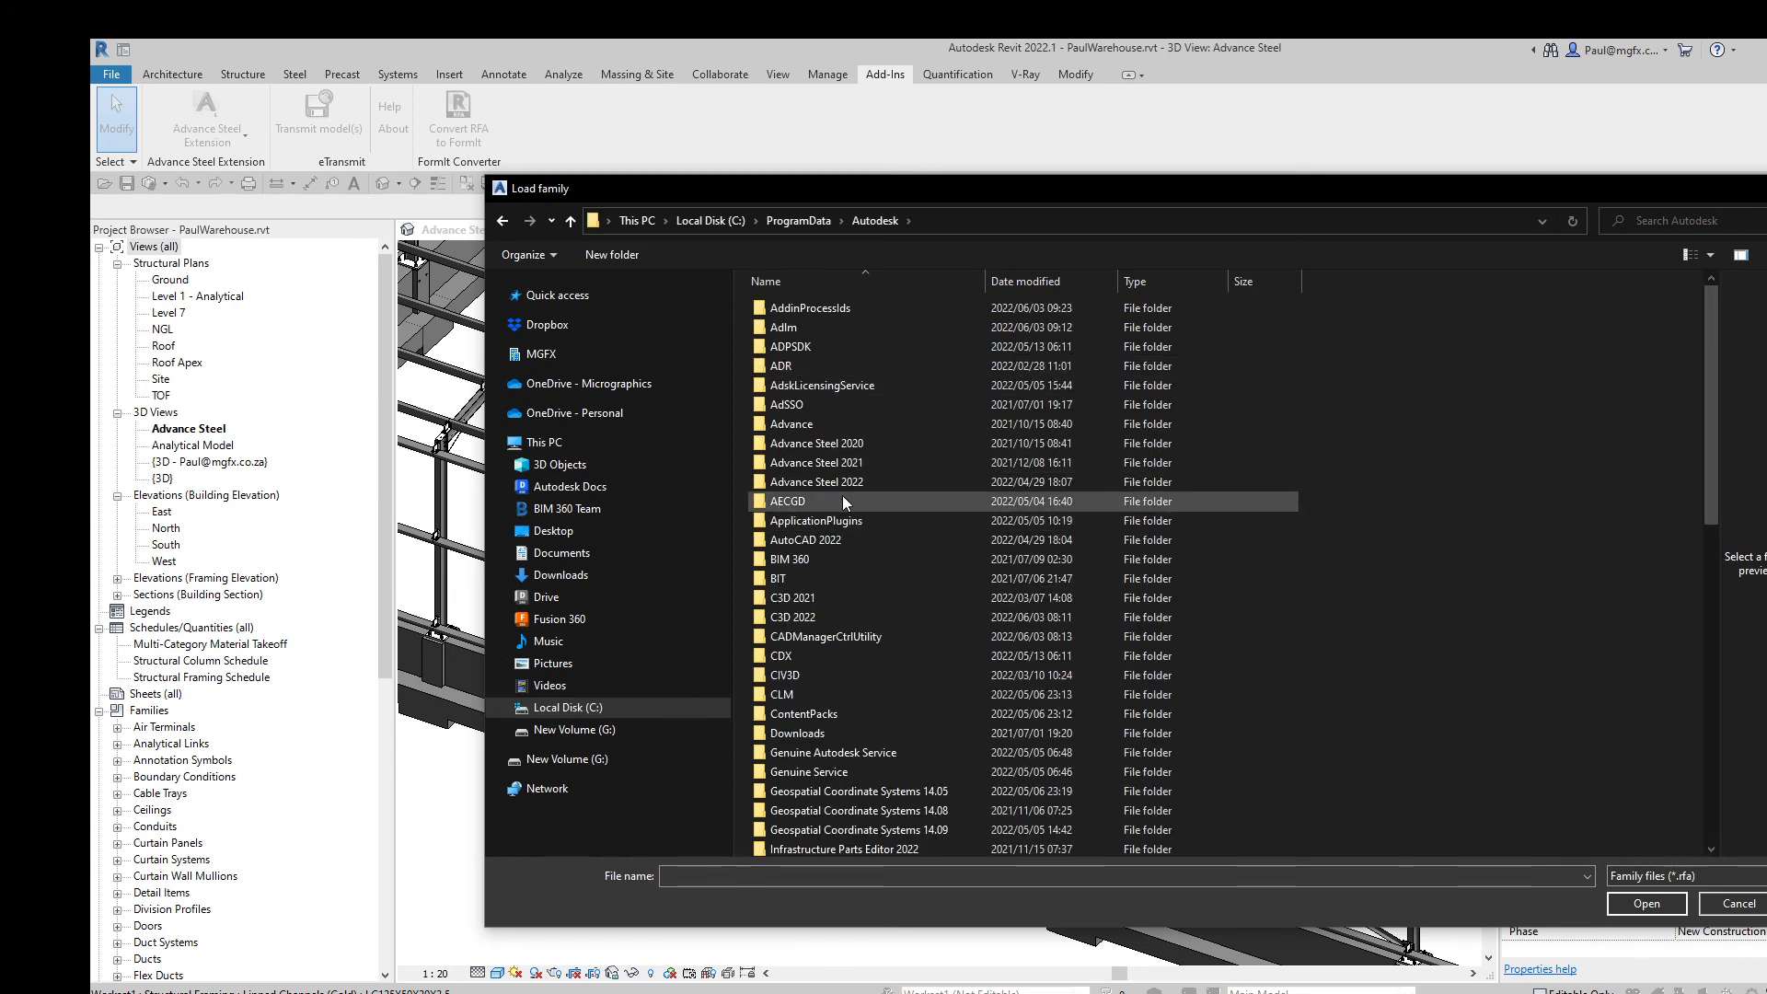
pyautogui.scroll(-13, 838, 681)
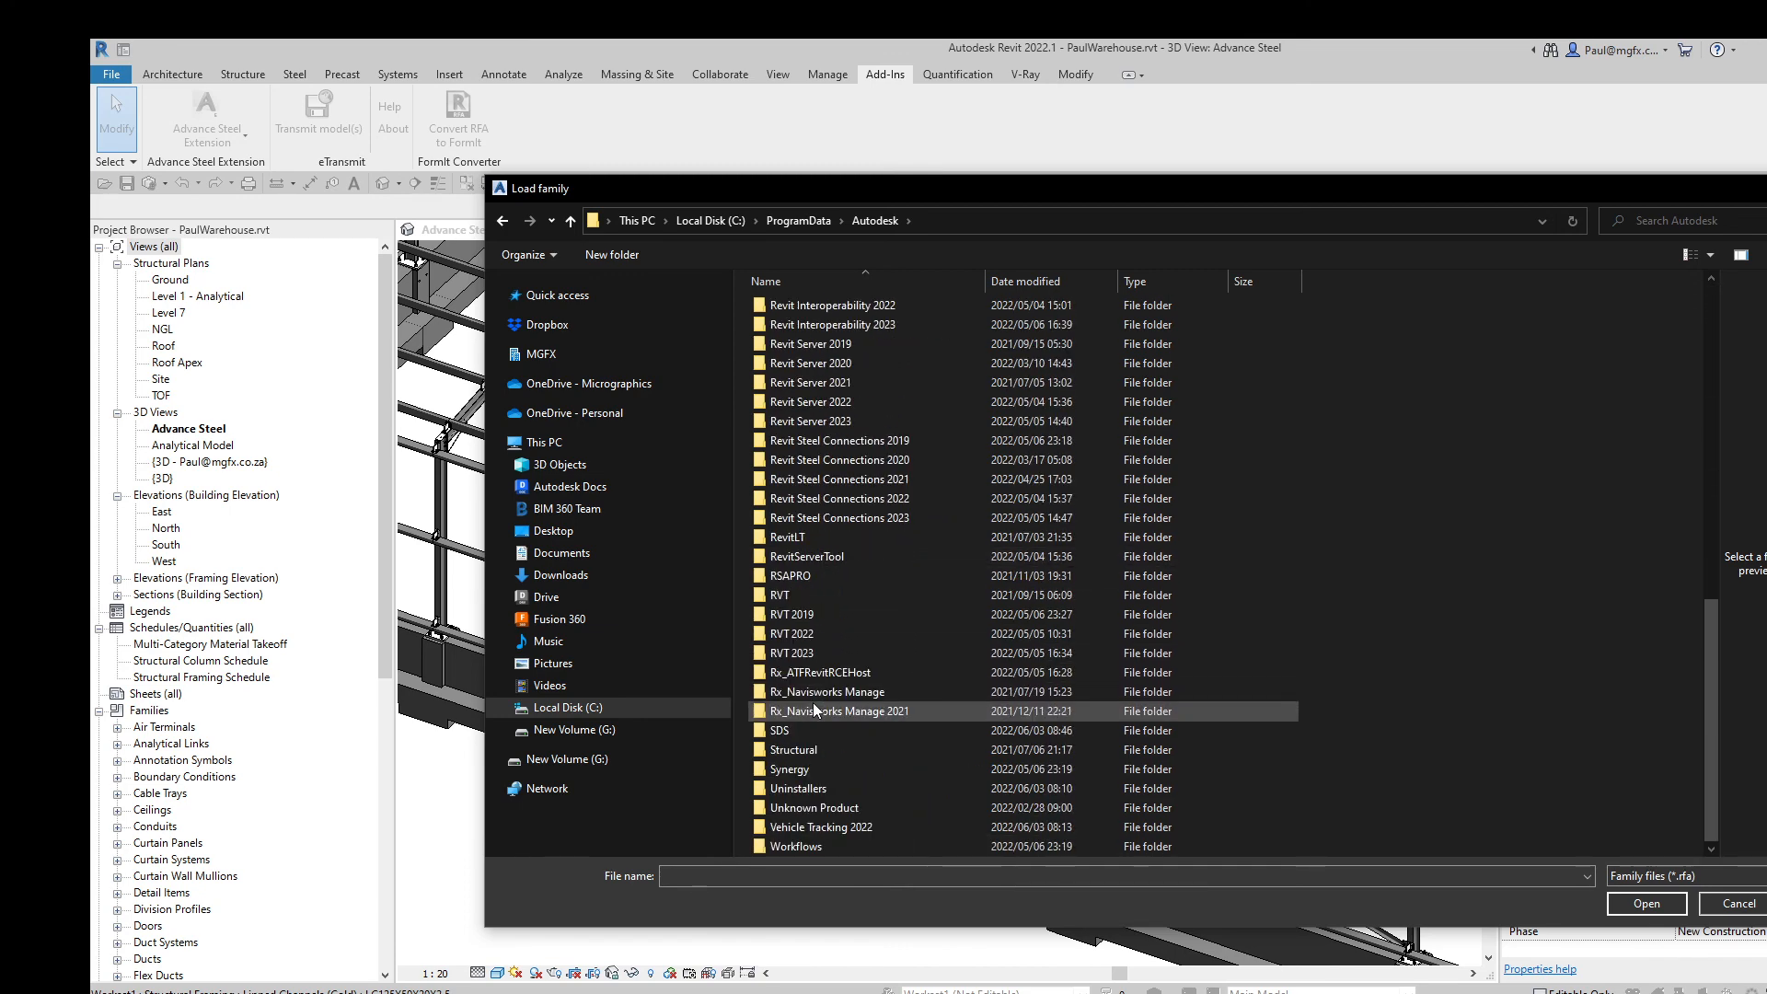
pyautogui.doubleClick(797, 635)
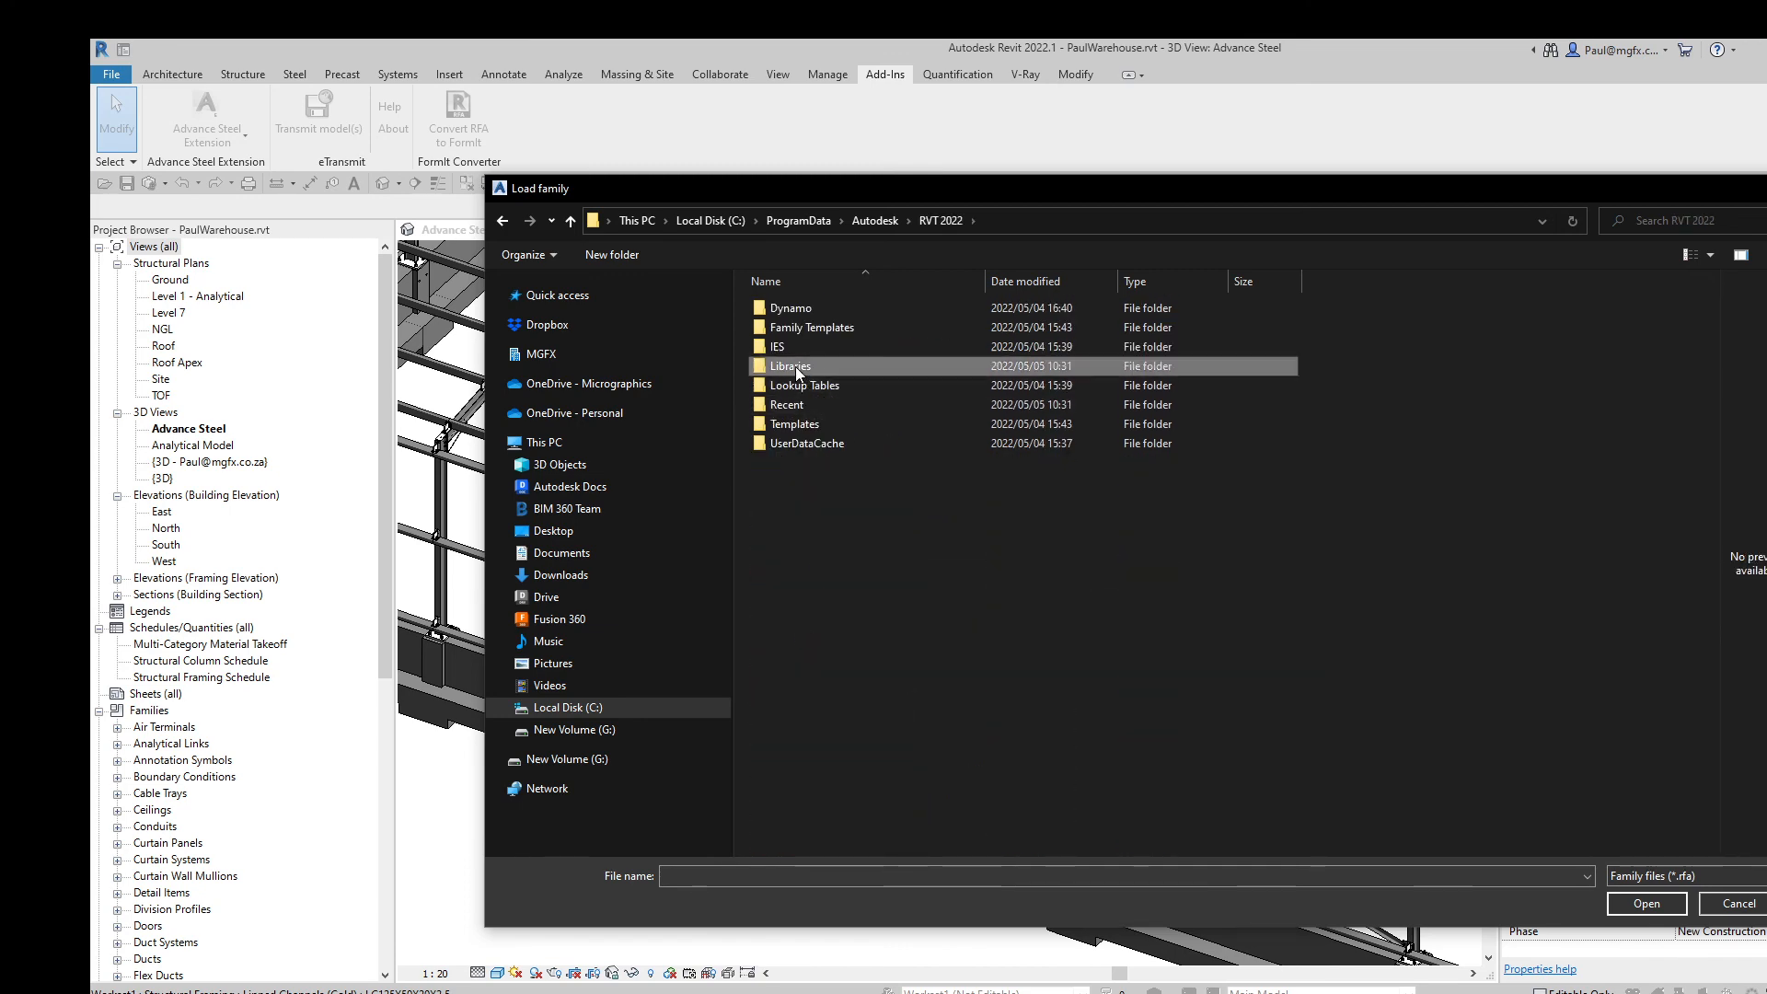
# Step: Open the library folder Libraries\English\South Africa\Structural Framing\Steel\SA Specific
pyautogui.doubleClick(795, 366)
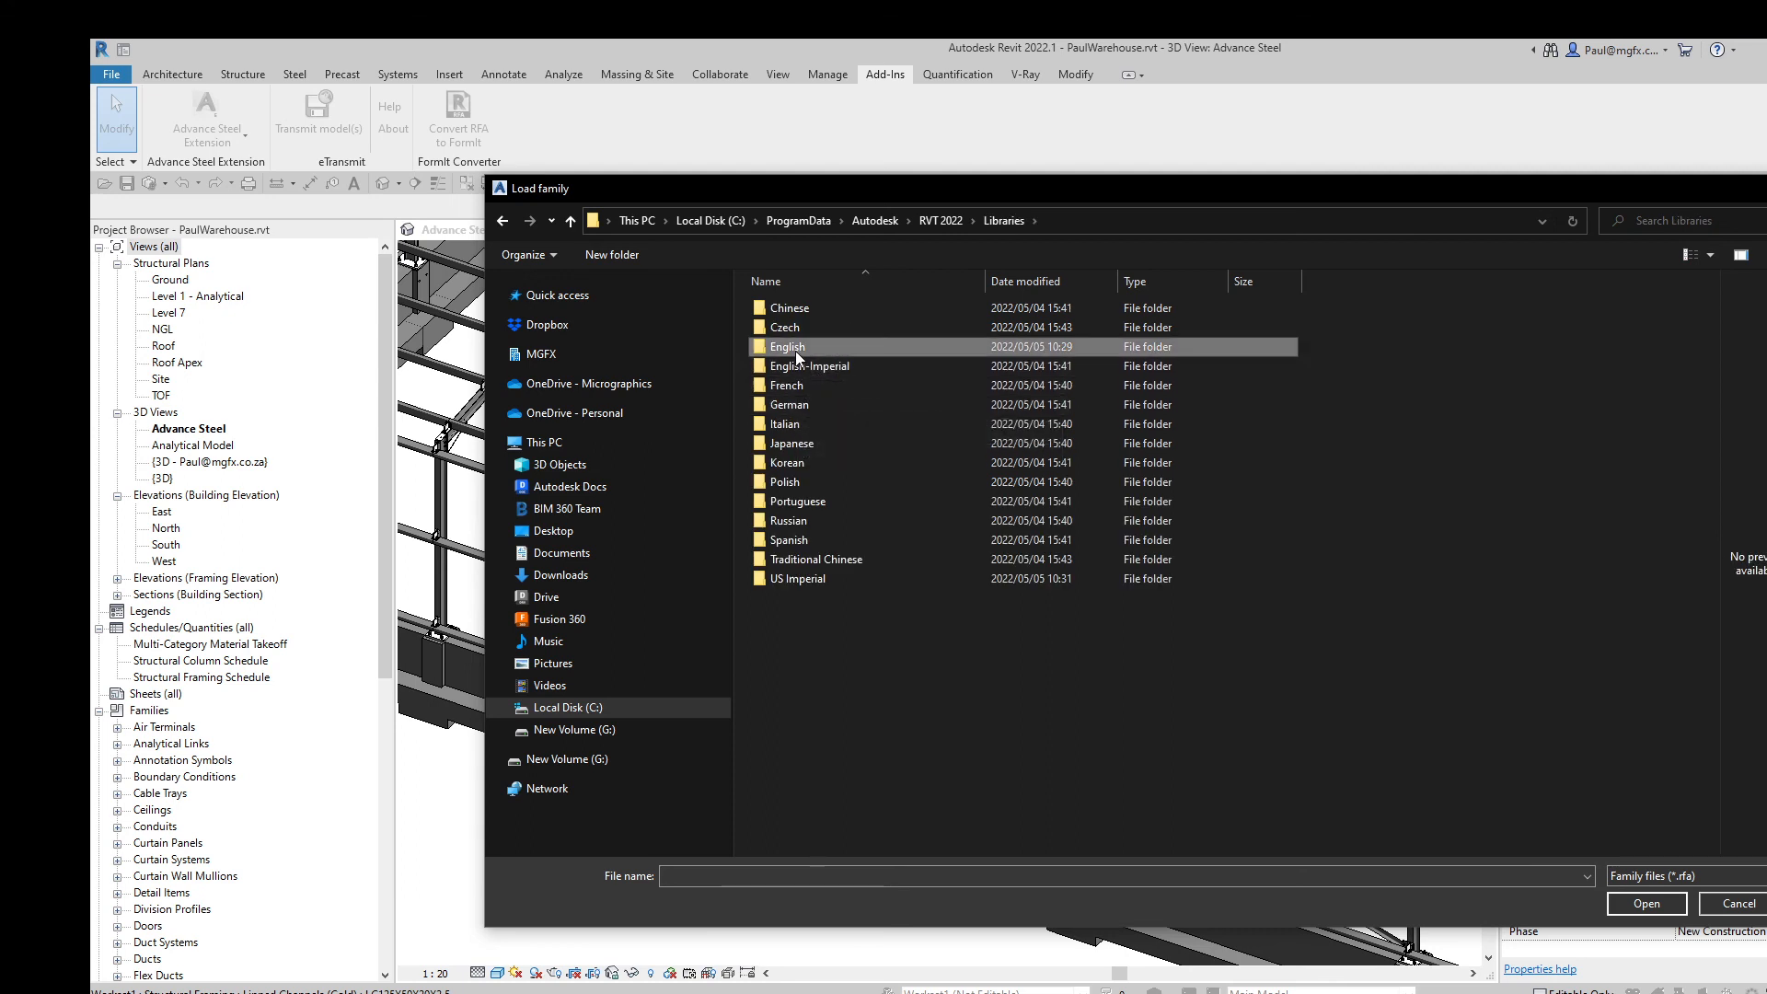
pyautogui.doubleClick(795, 348)
pyautogui.doubleClick(814, 327)
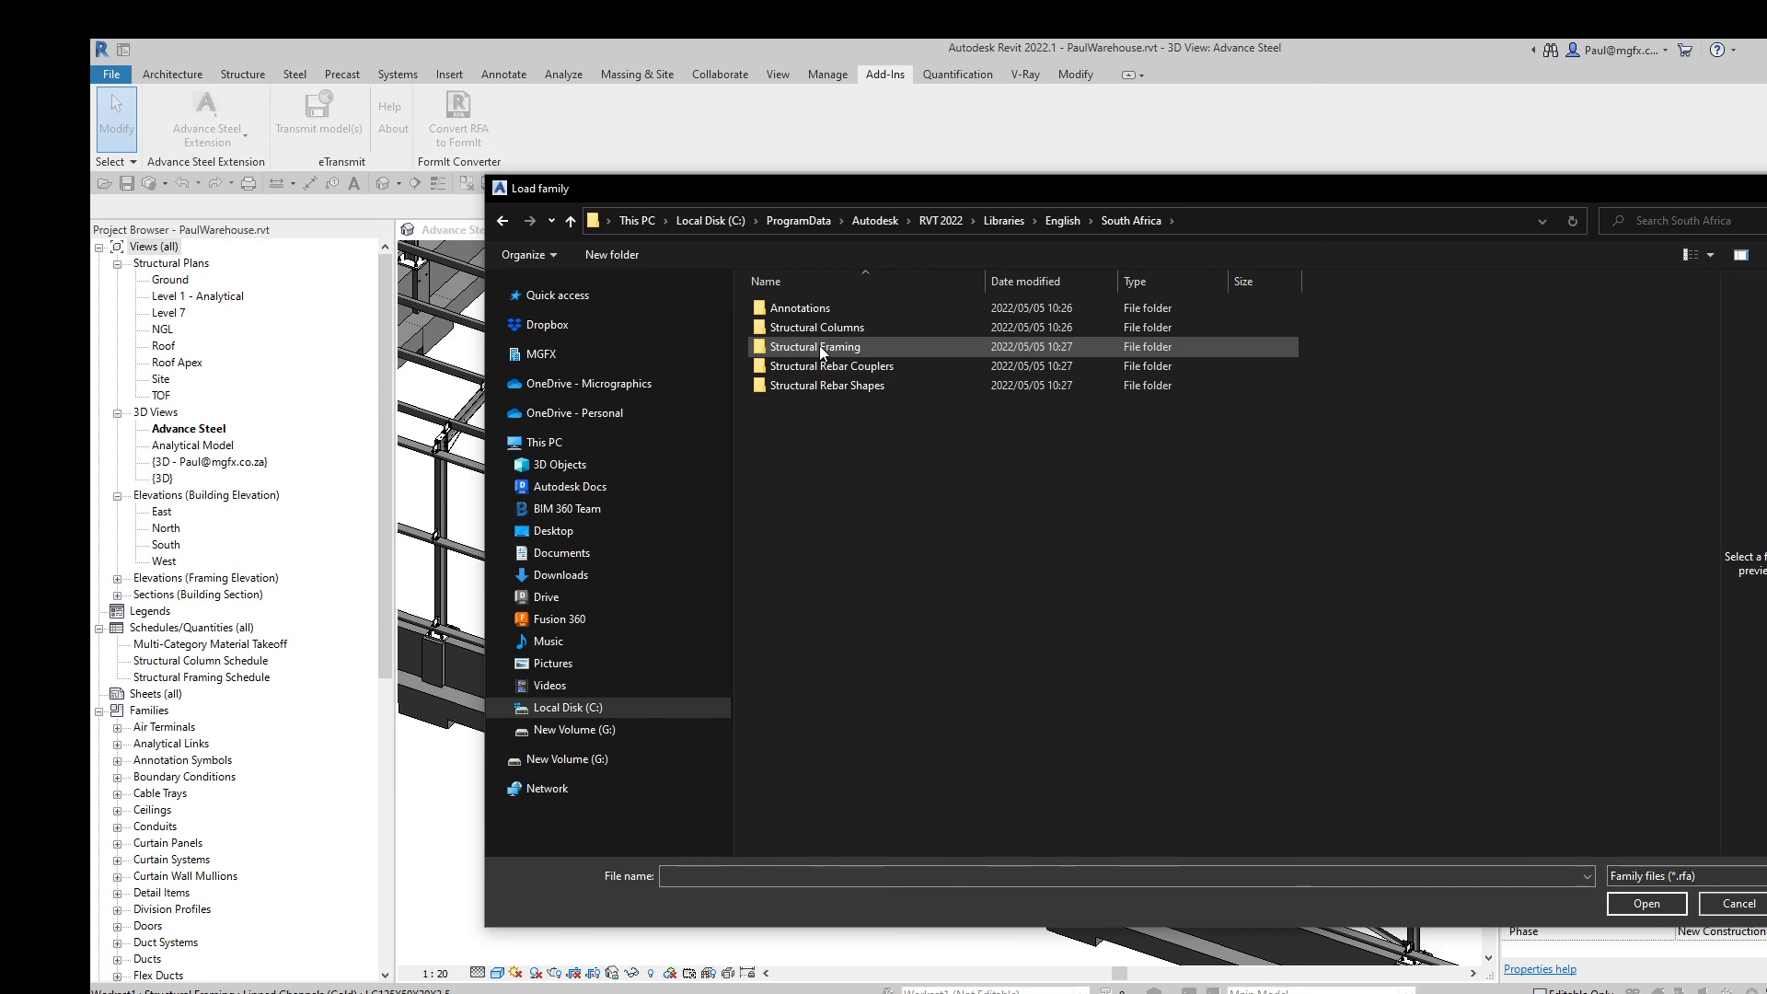
pyautogui.click(819, 345)
pyautogui.doubleClick(819, 345)
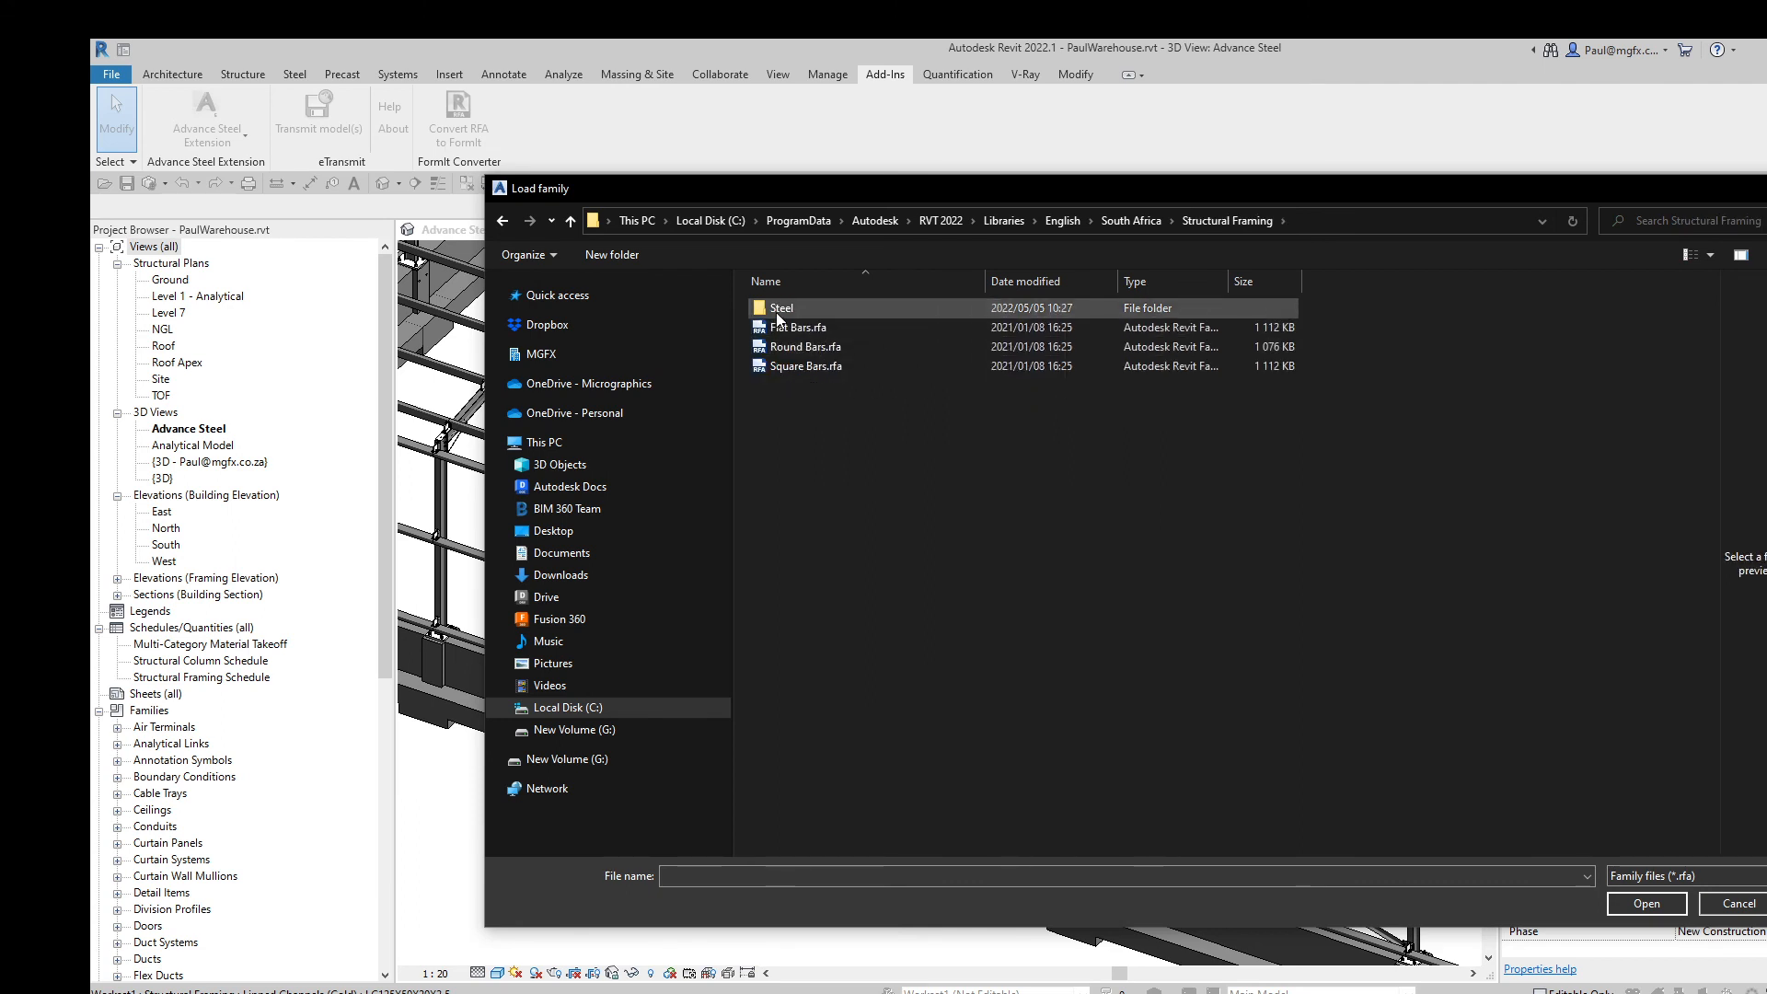
pyautogui.doubleClick(776, 310)
pyautogui.doubleClick(806, 312)
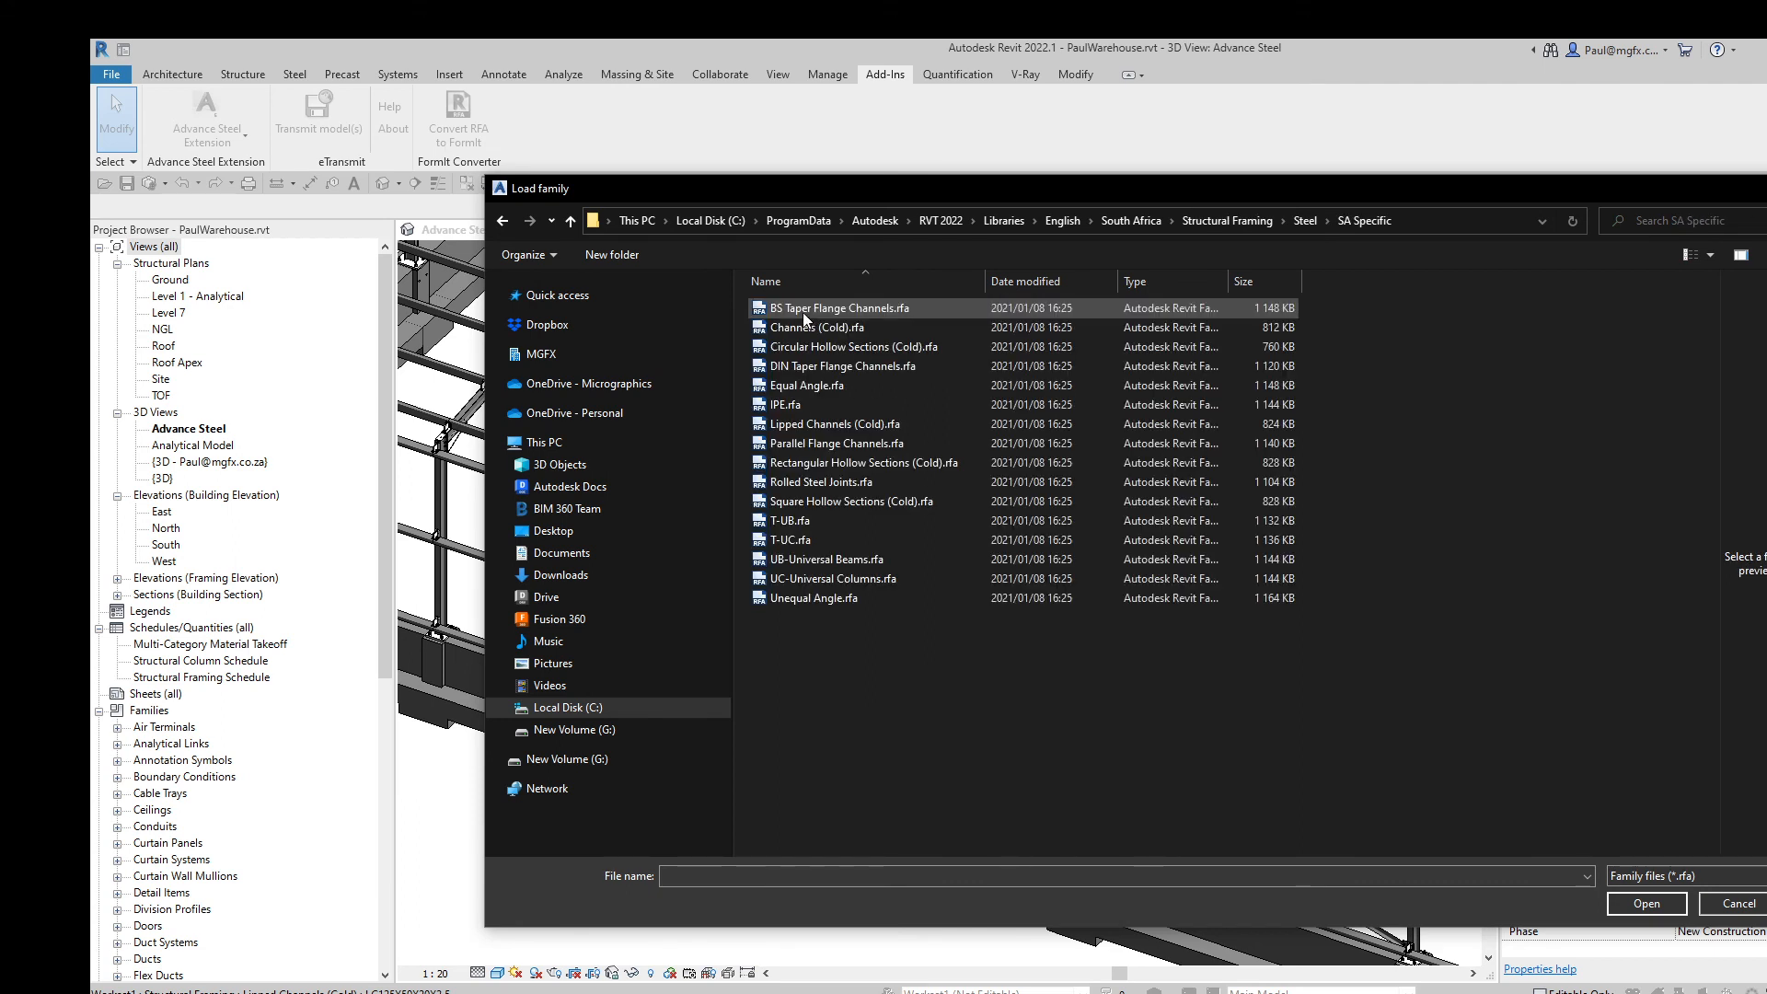
# Step: Load the IPE-AA 160 type from IPE.rfa and assign it as the unknown IPE-AA 160 beam's symbol name
pyautogui.click(799, 404)
pyautogui.click(1648, 904)
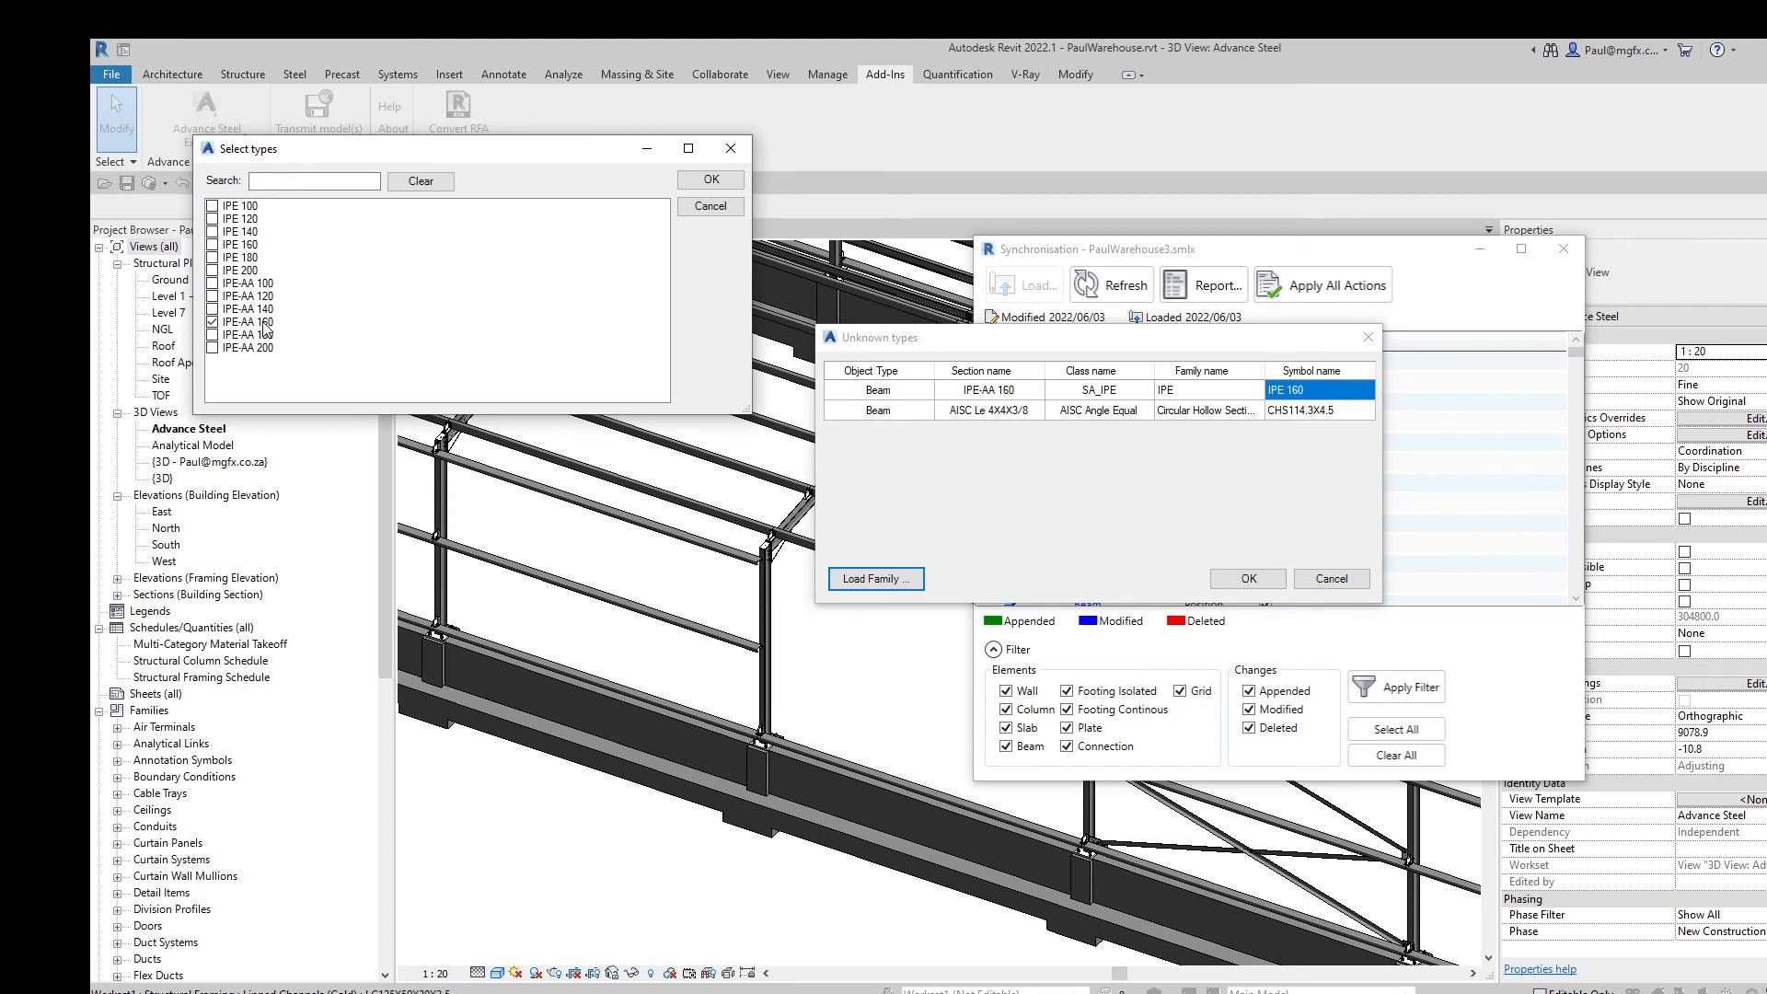
pyautogui.click(710, 180)
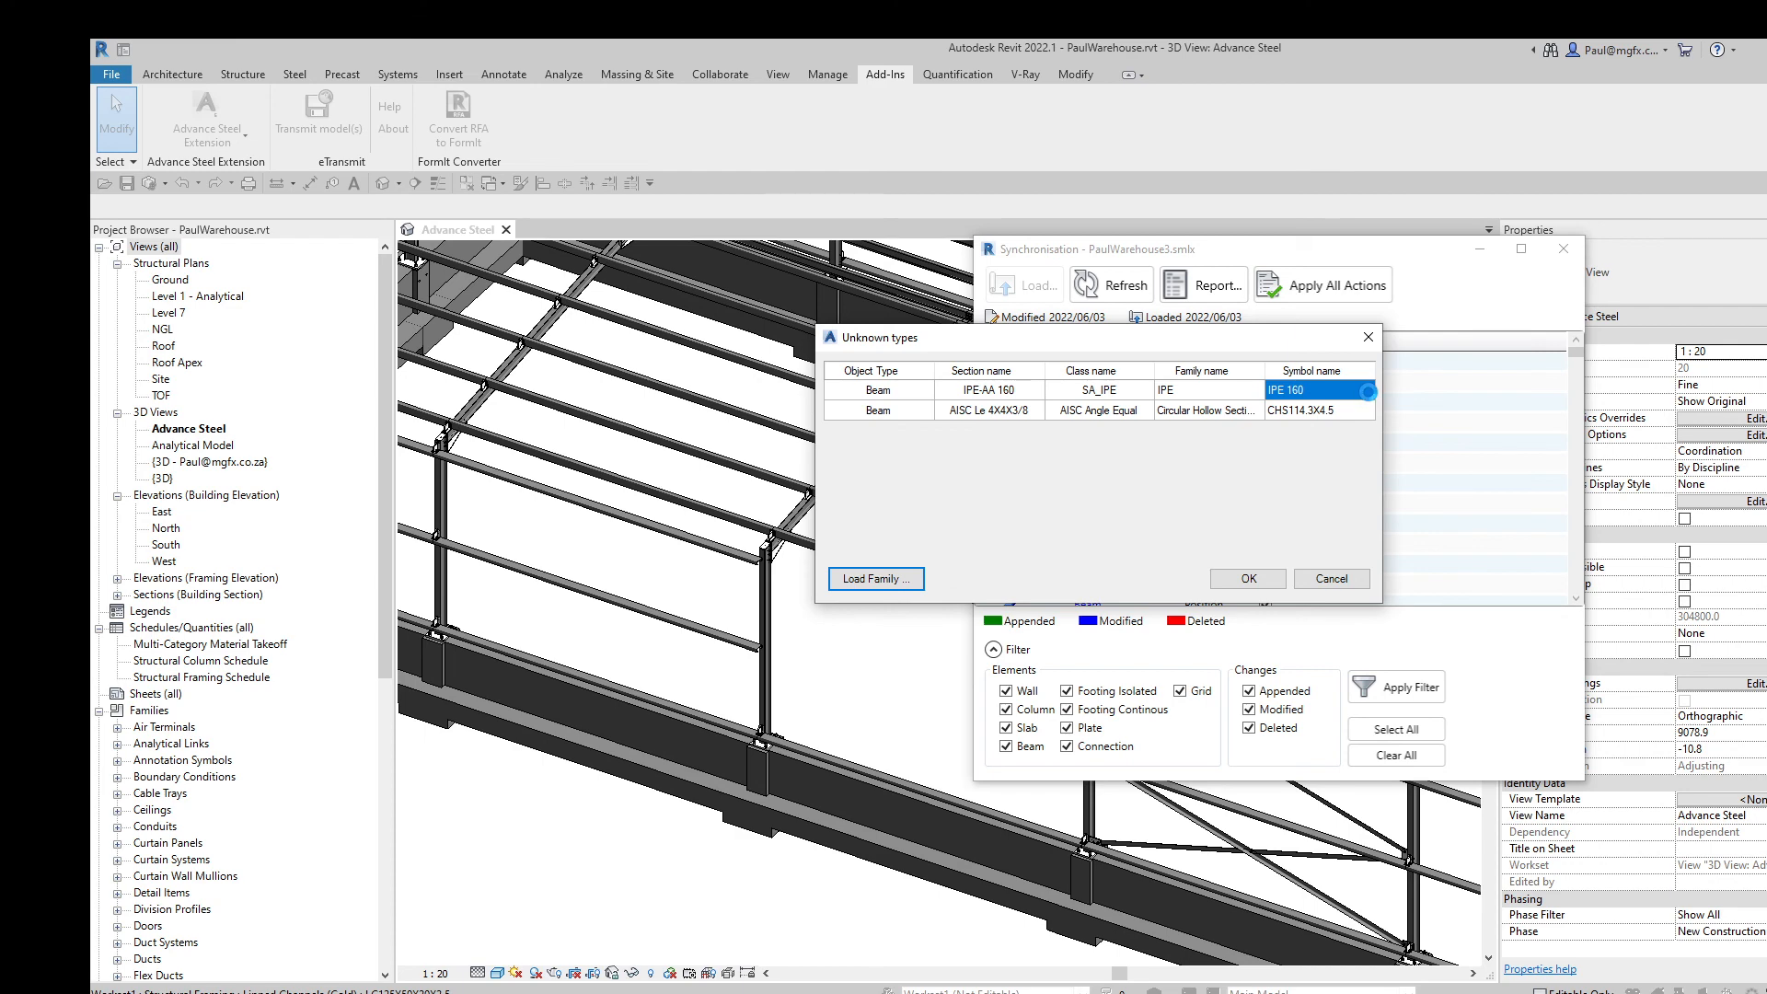
pyautogui.click(1368, 392)
pyautogui.click(1367, 392)
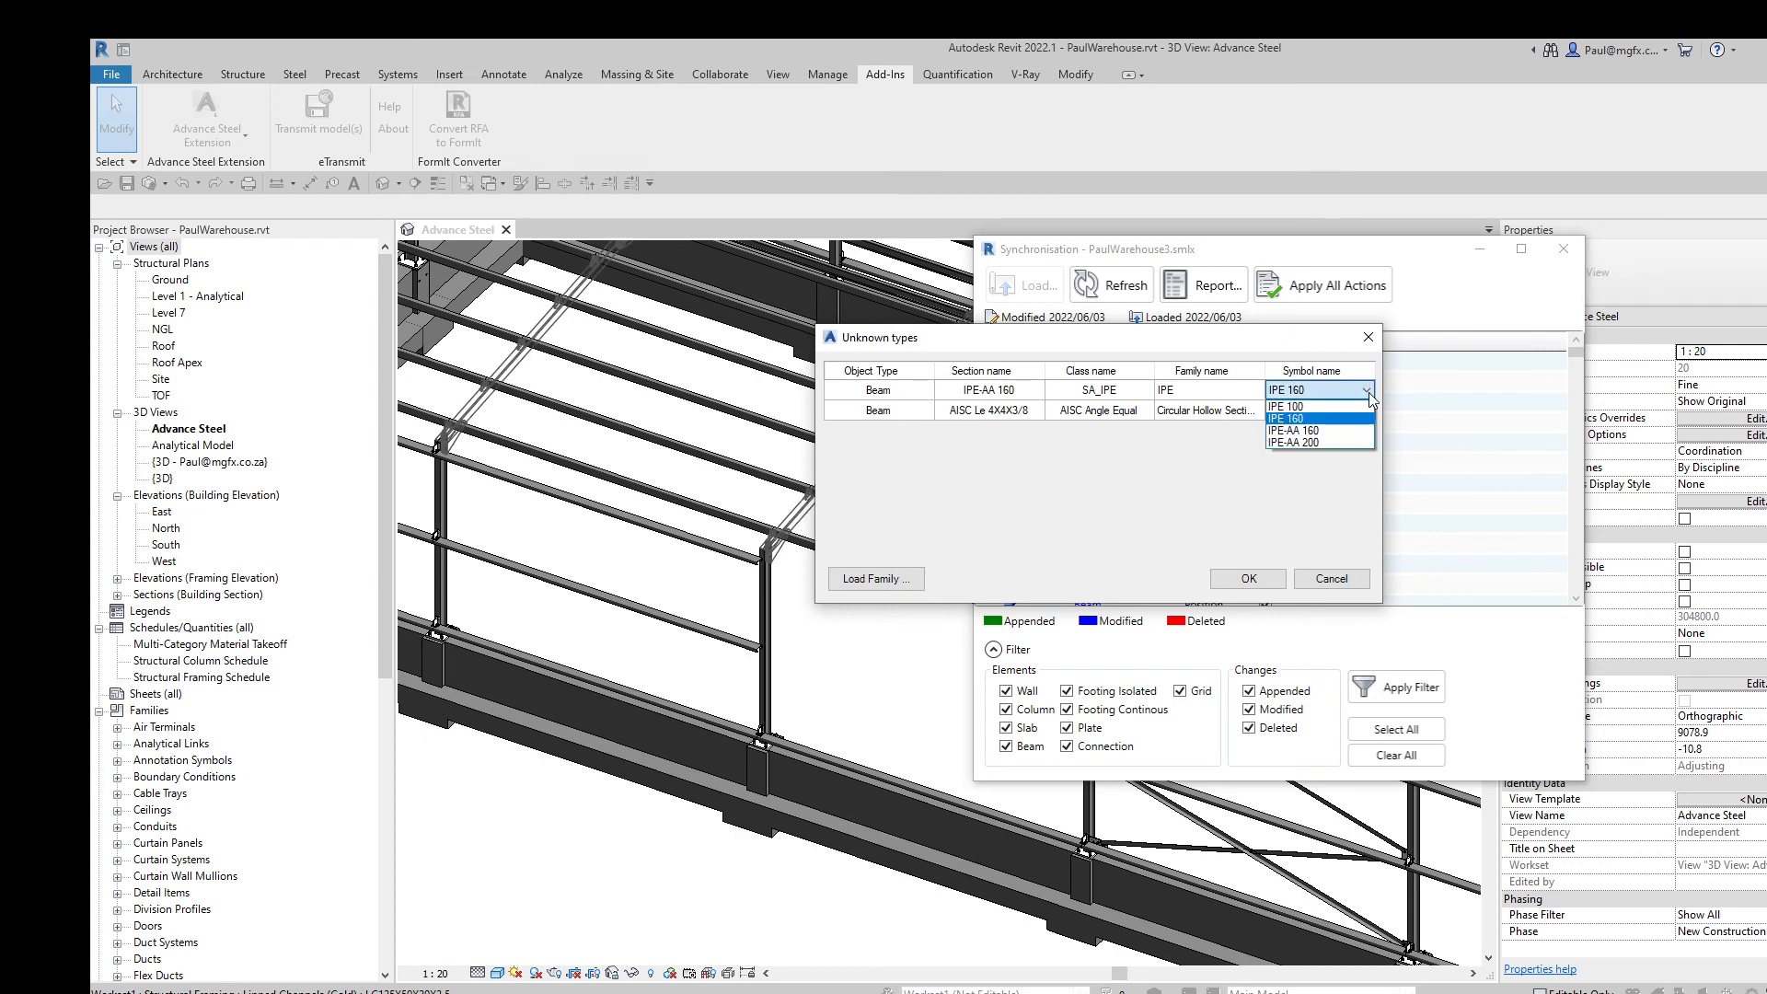
pyautogui.click(1316, 430)
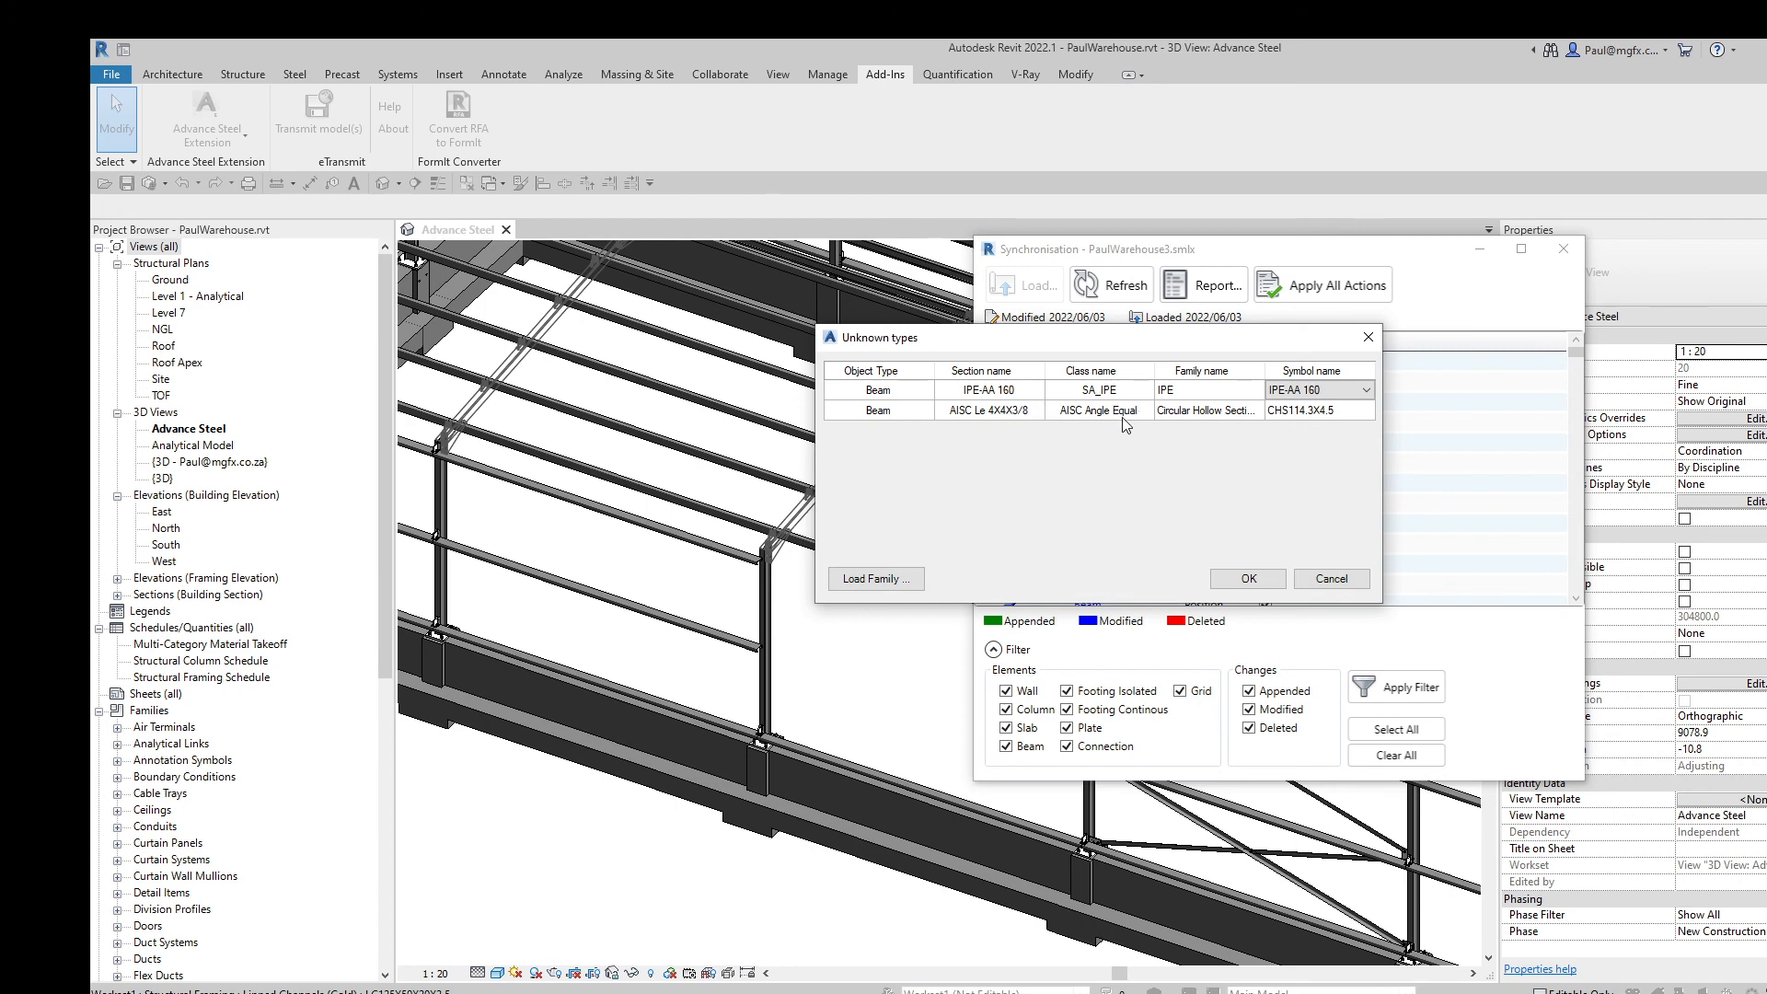
# Step: Map the unknown AISC Le 4X4X3/8 beam to the Equal Angle family with symbol name L60X60X5
pyautogui.click(1246, 422)
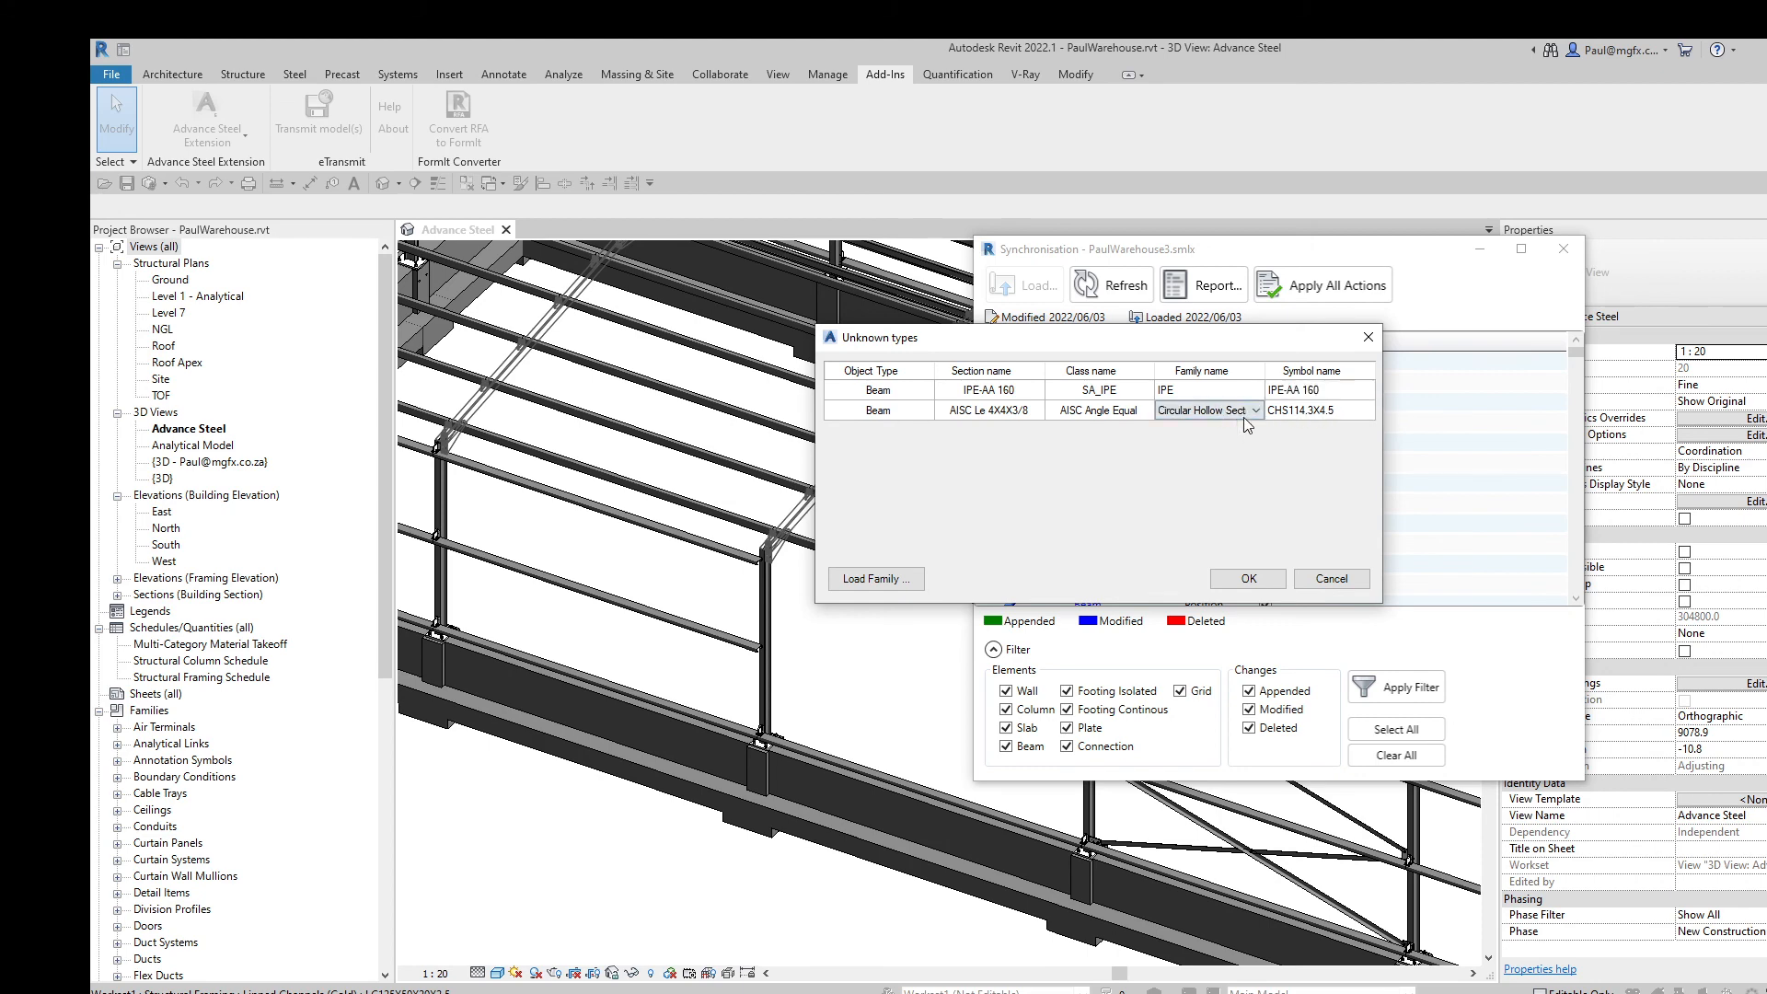
pyautogui.click(1253, 412)
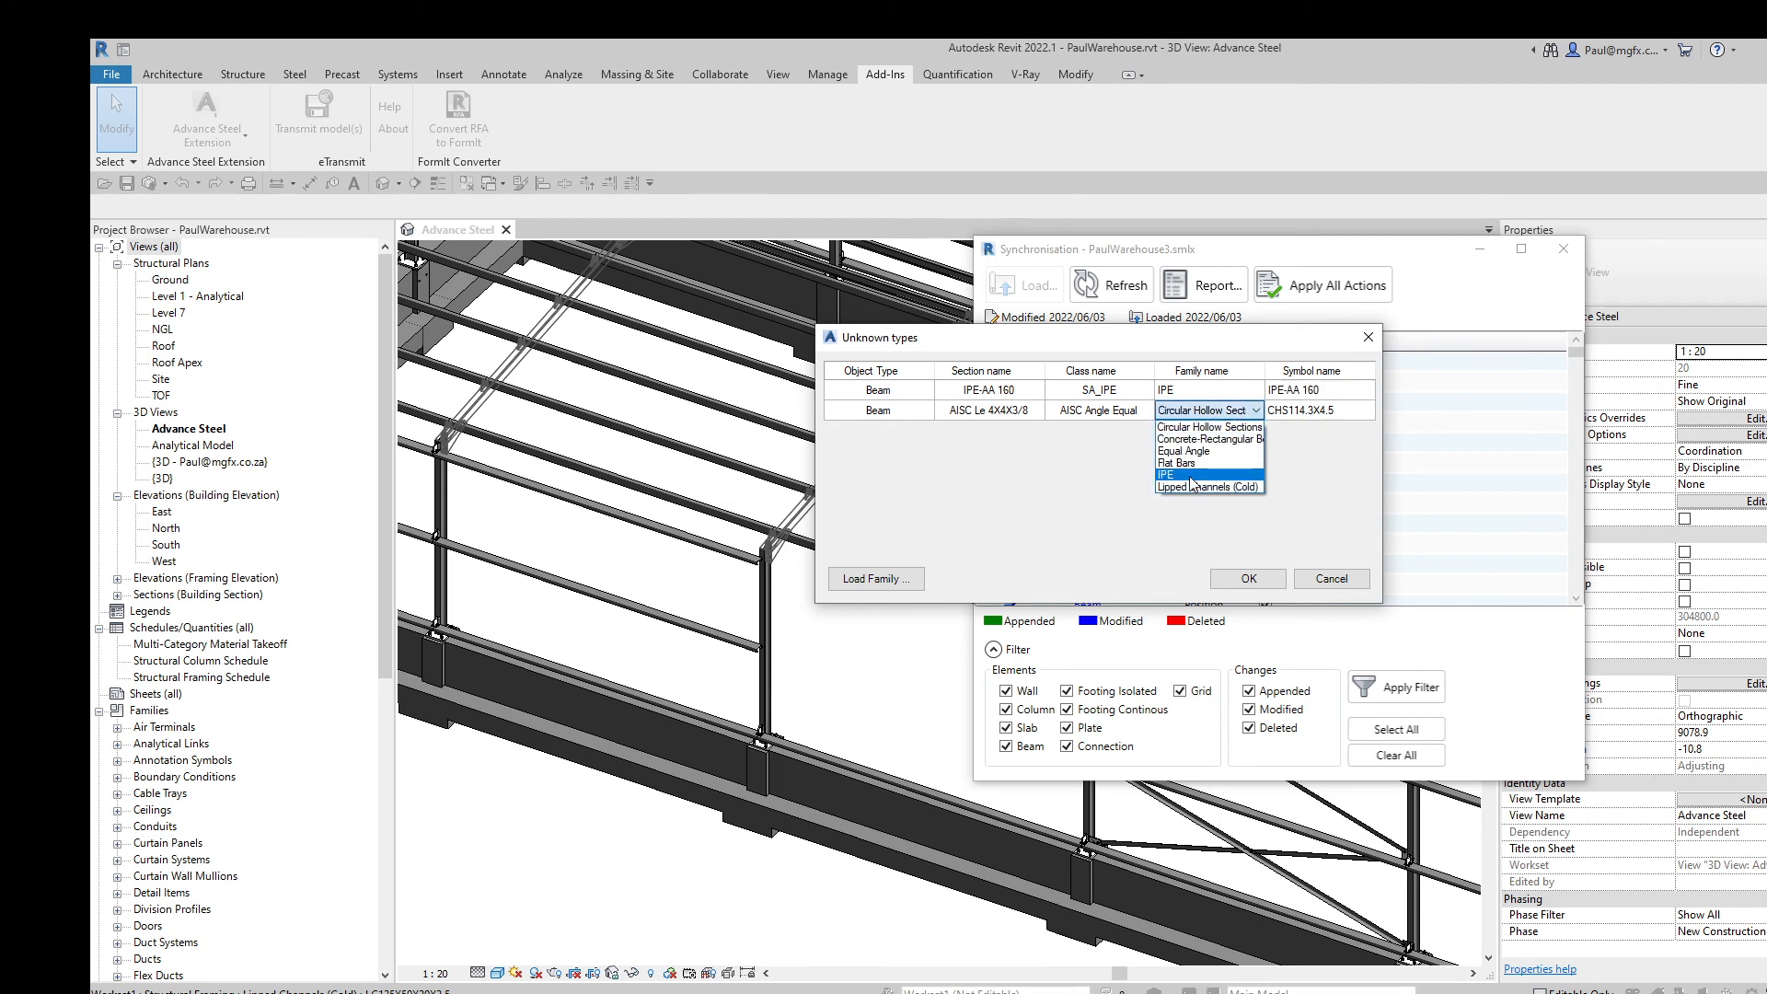
pyautogui.click(1187, 451)
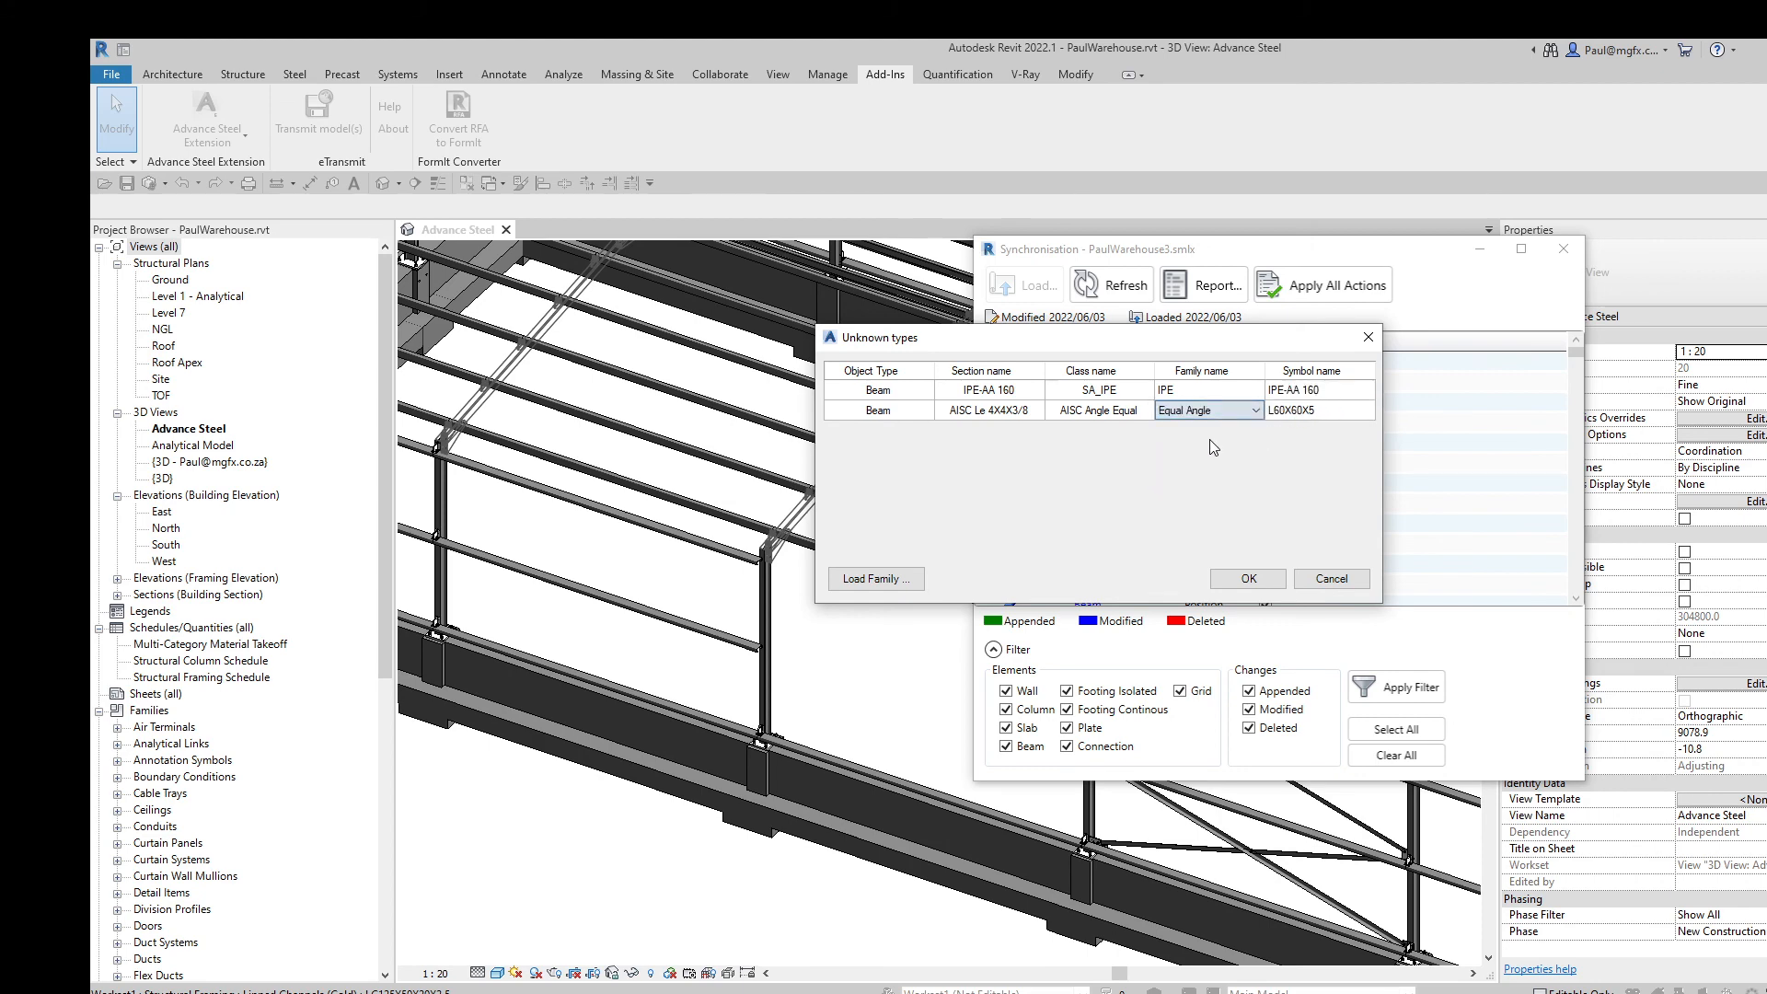
pyautogui.click(1353, 412)
pyautogui.click(1365, 414)
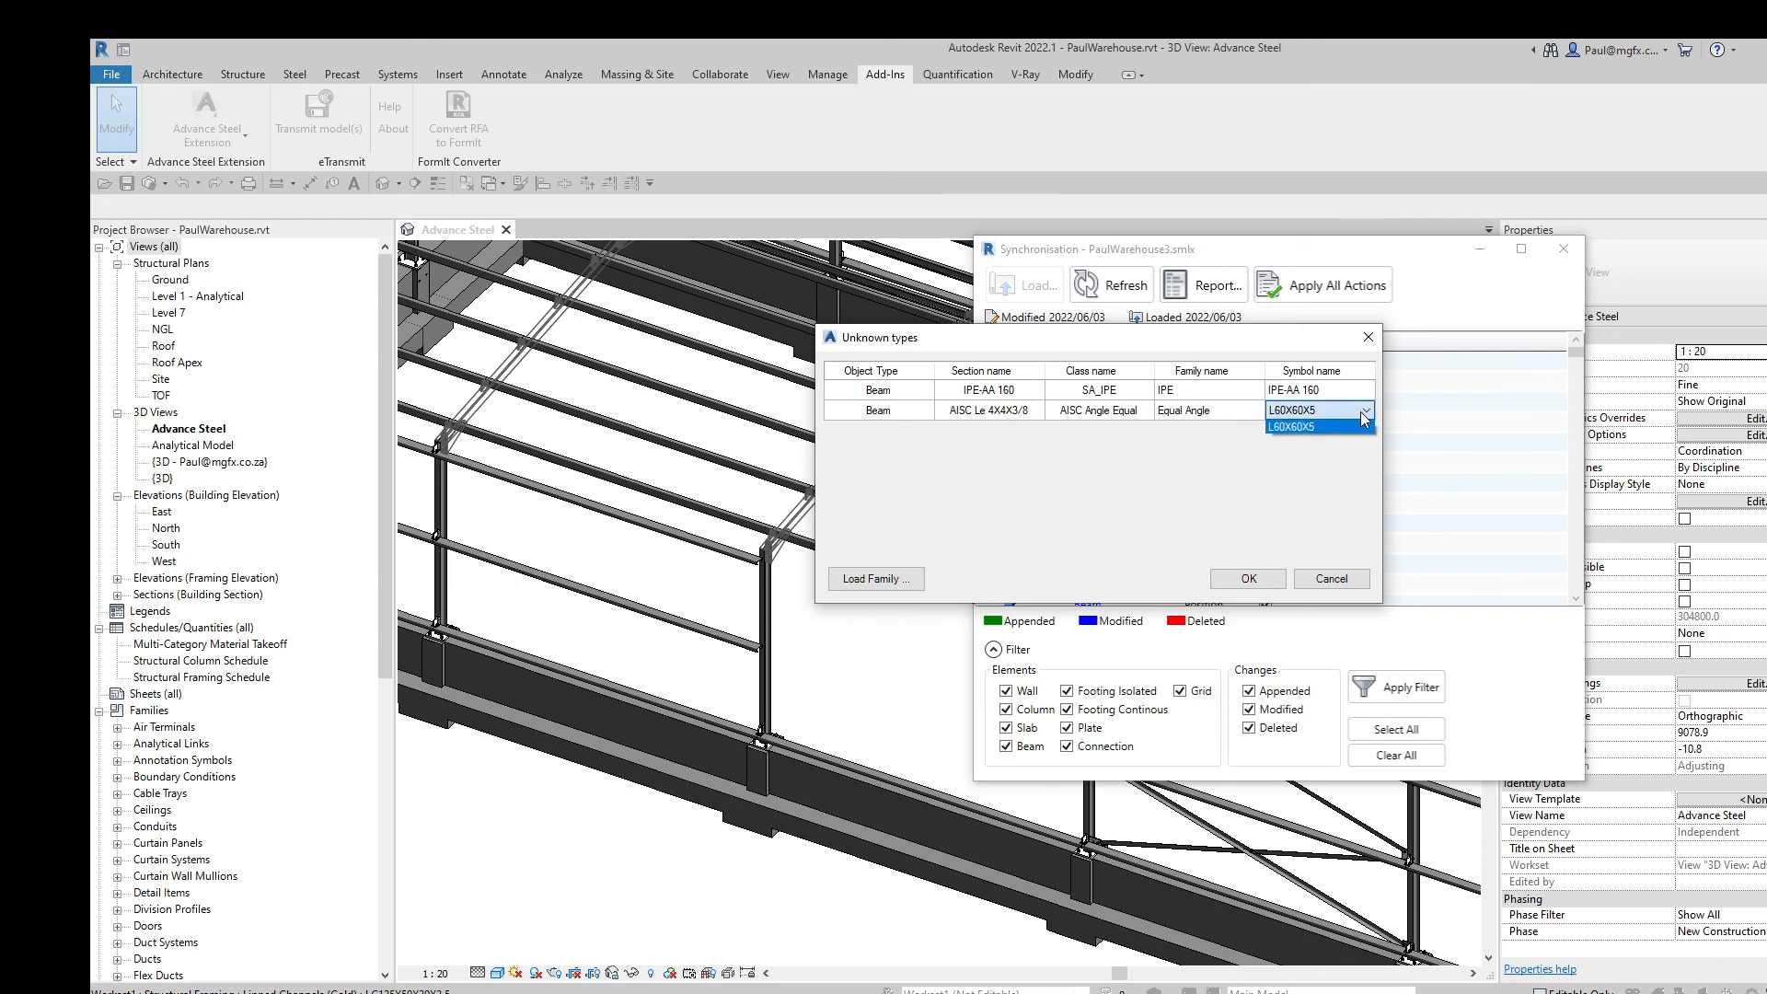
pyautogui.click(1353, 410)
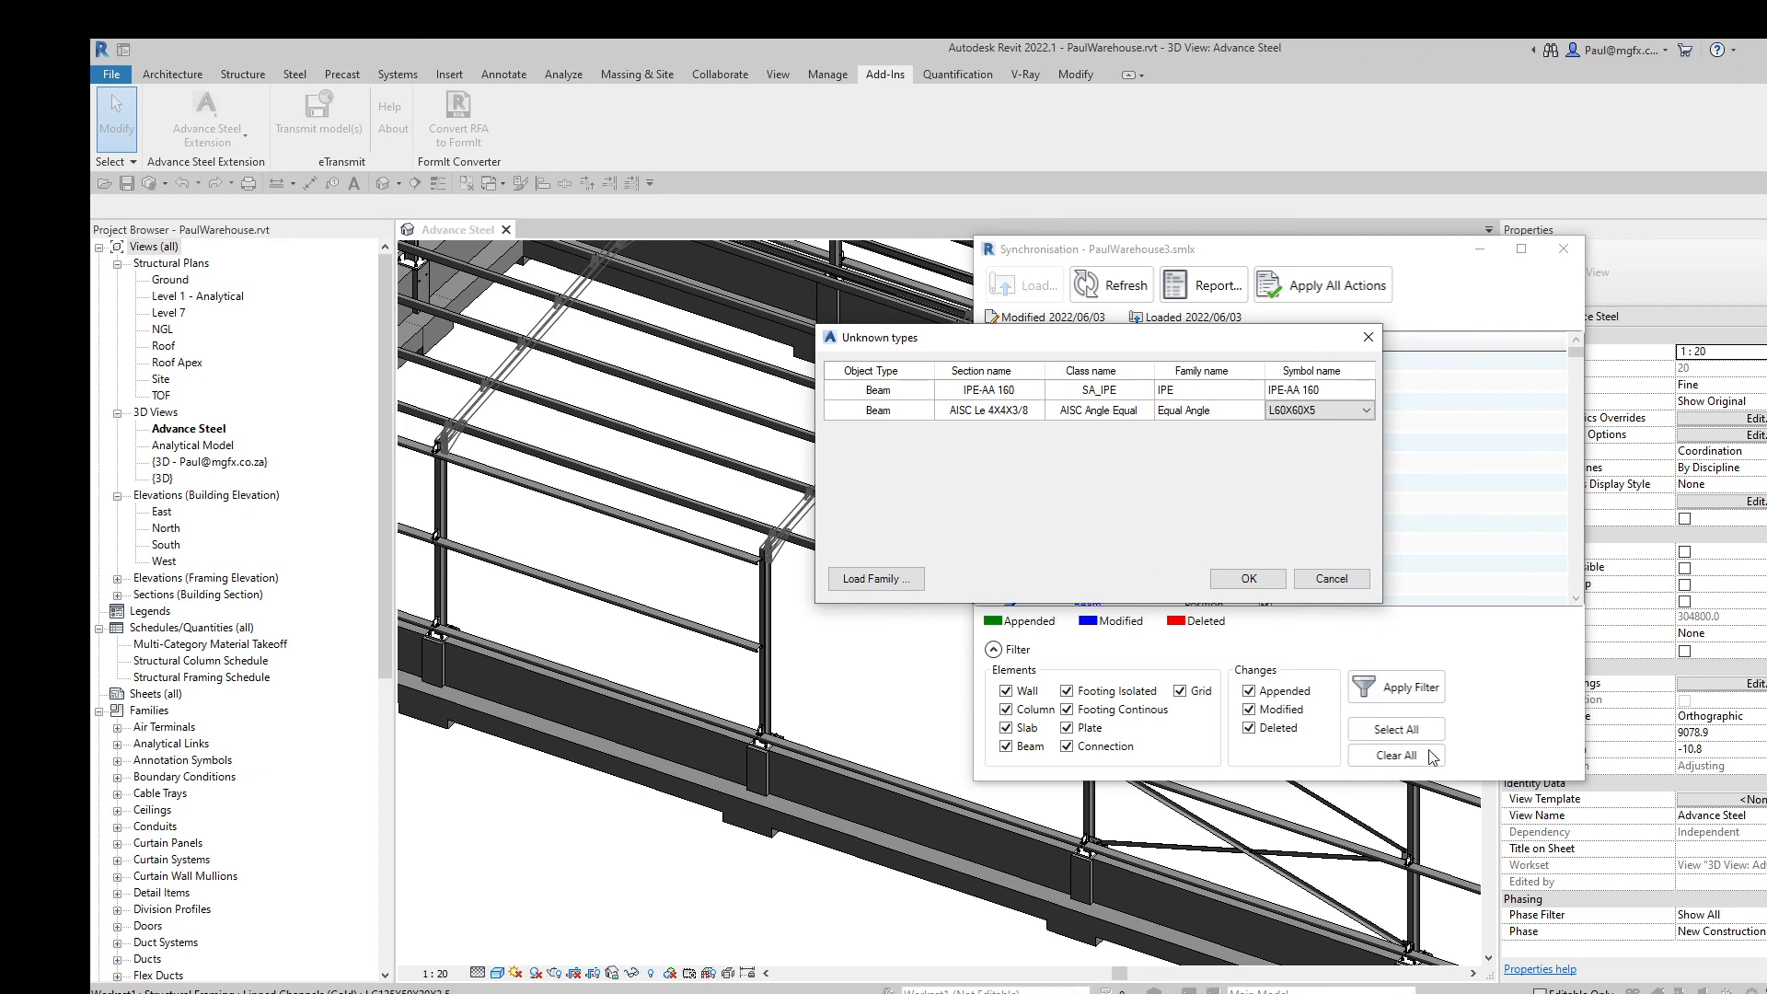
# Step: Load the L100X100X10 type from the Equal Angle.rfa family file
pyautogui.click(904, 576)
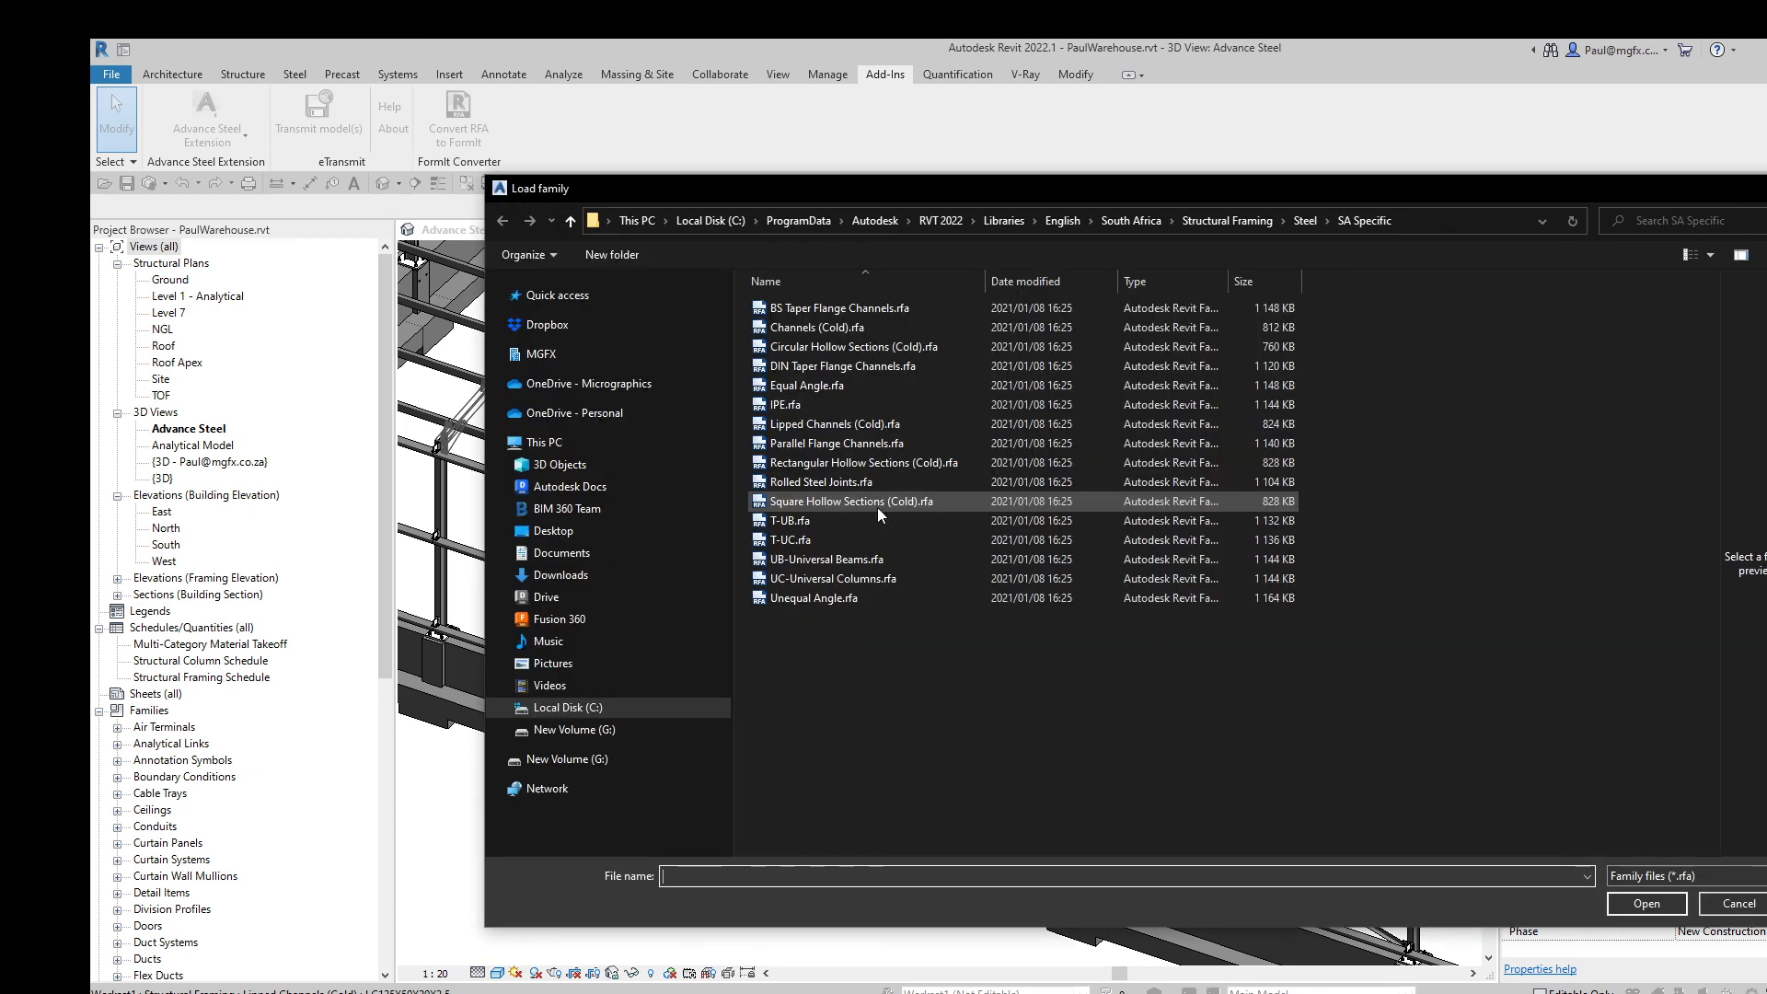
pyautogui.click(805, 385)
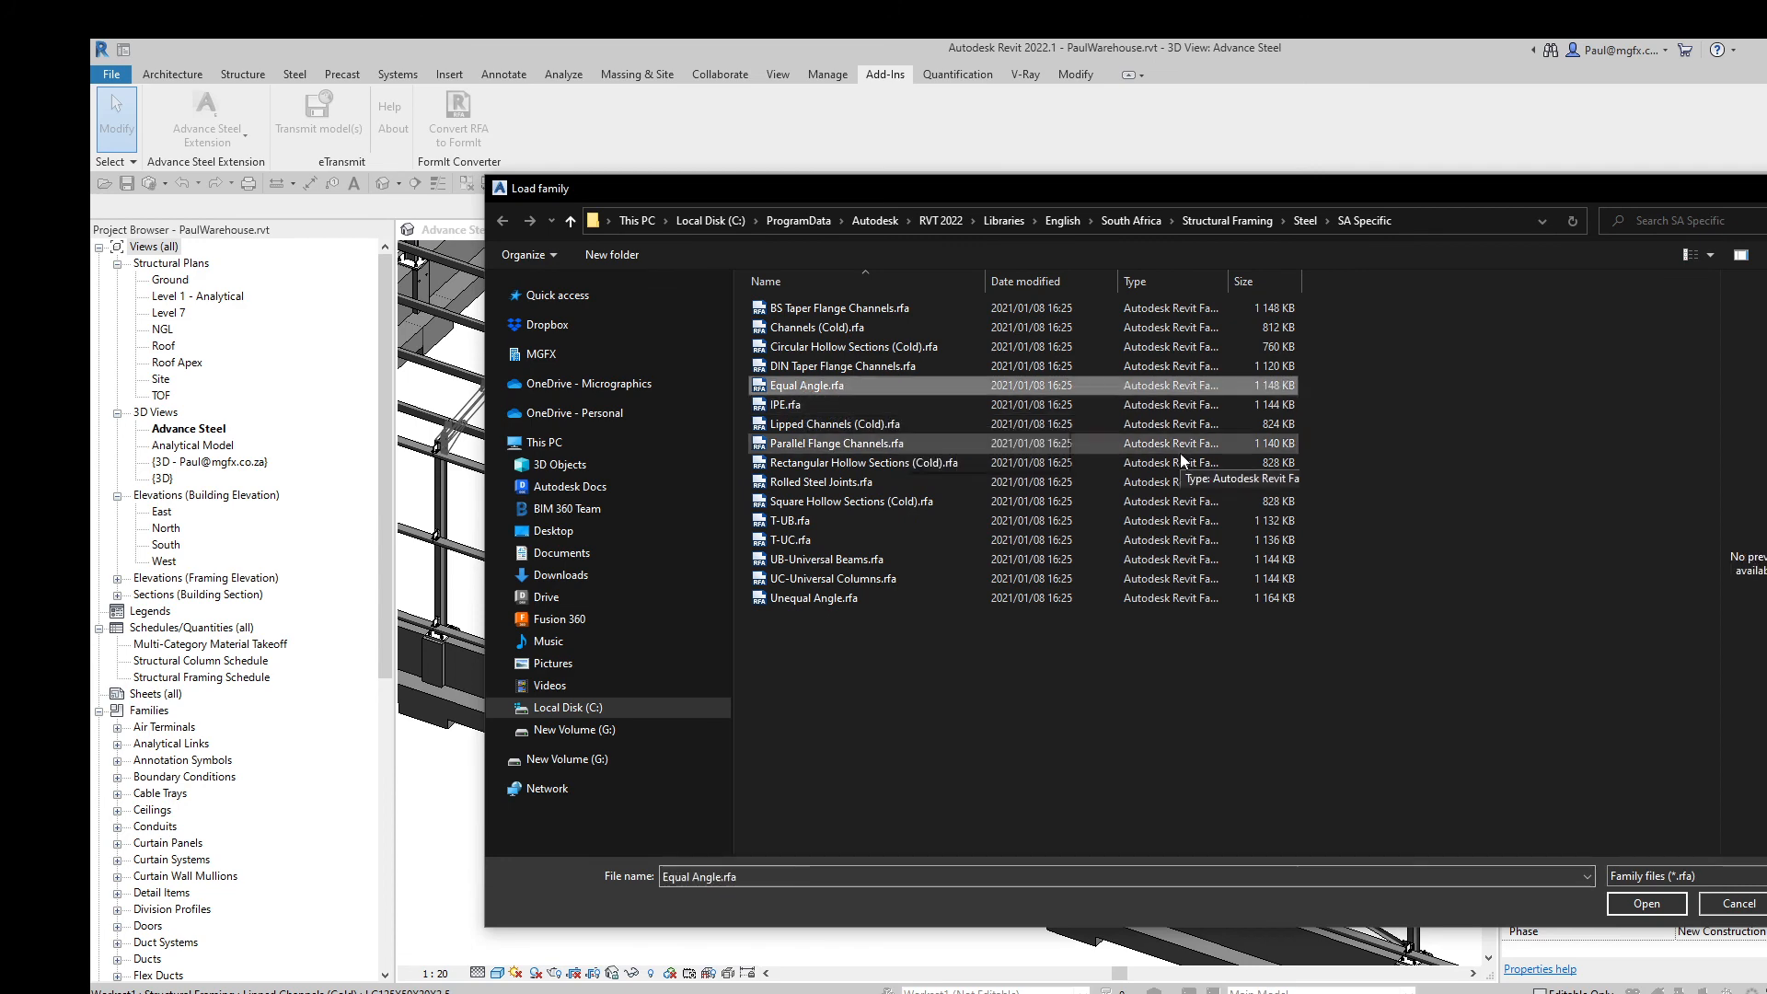
pyautogui.click(1627, 908)
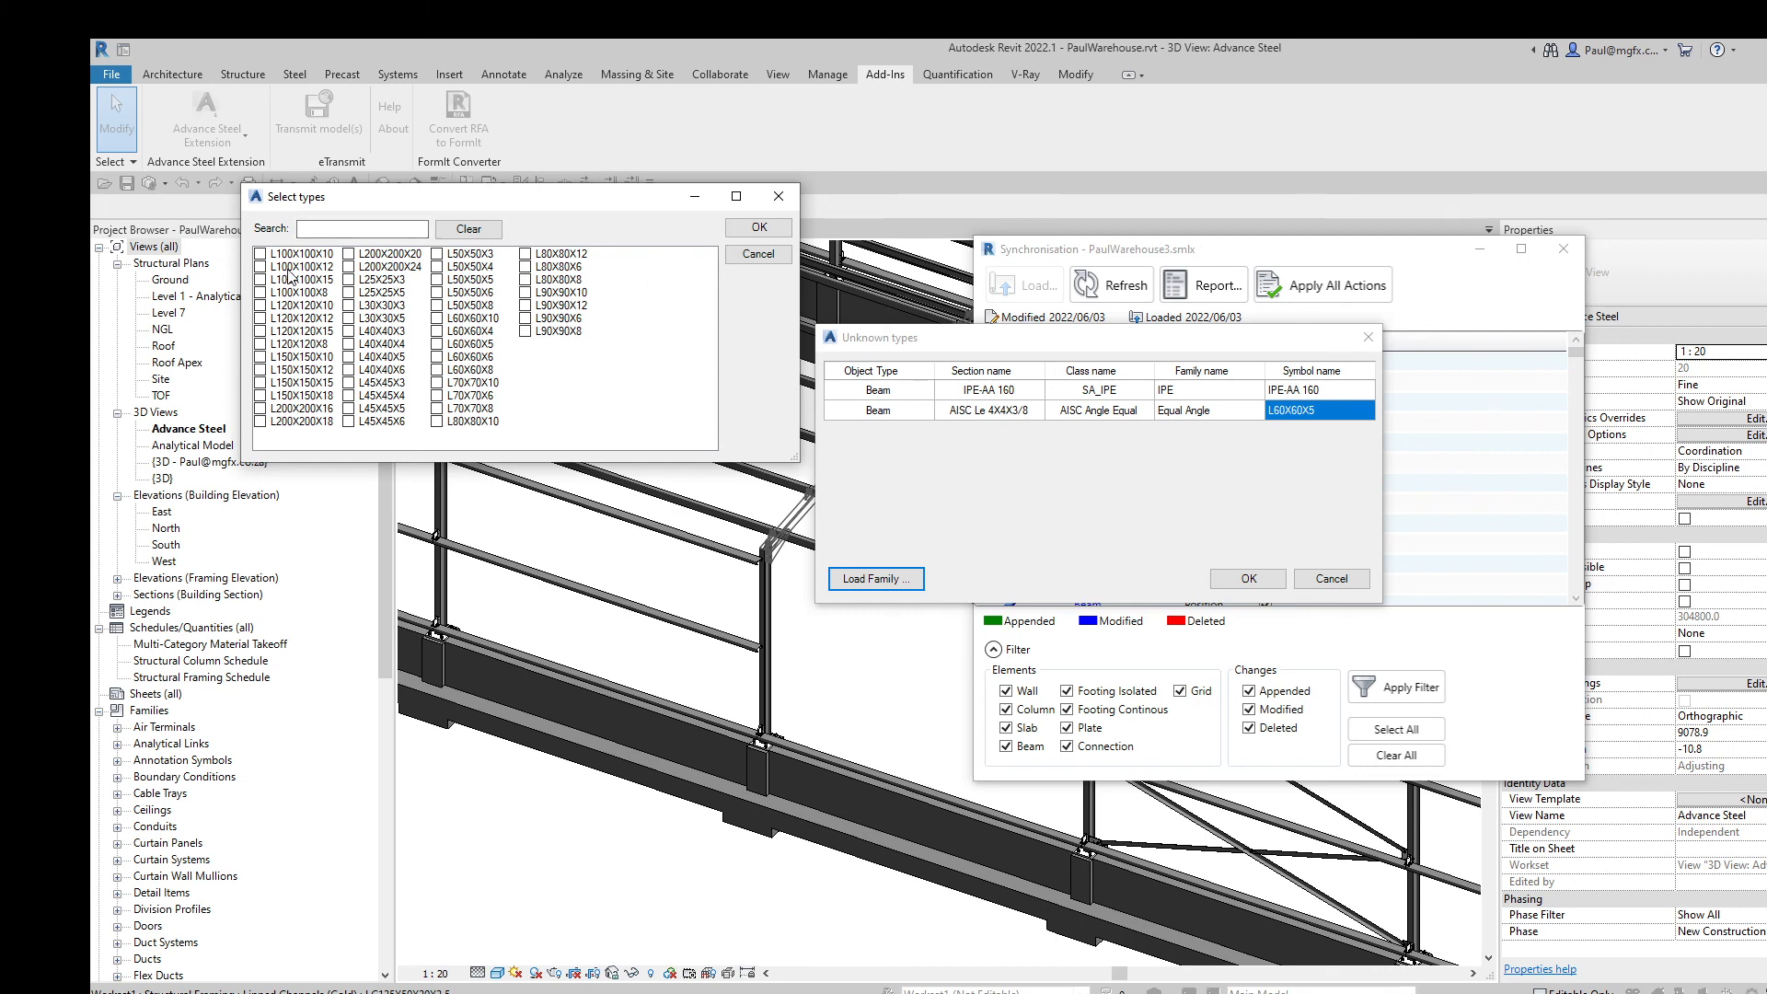
pyautogui.click(259, 254)
pyautogui.click(759, 230)
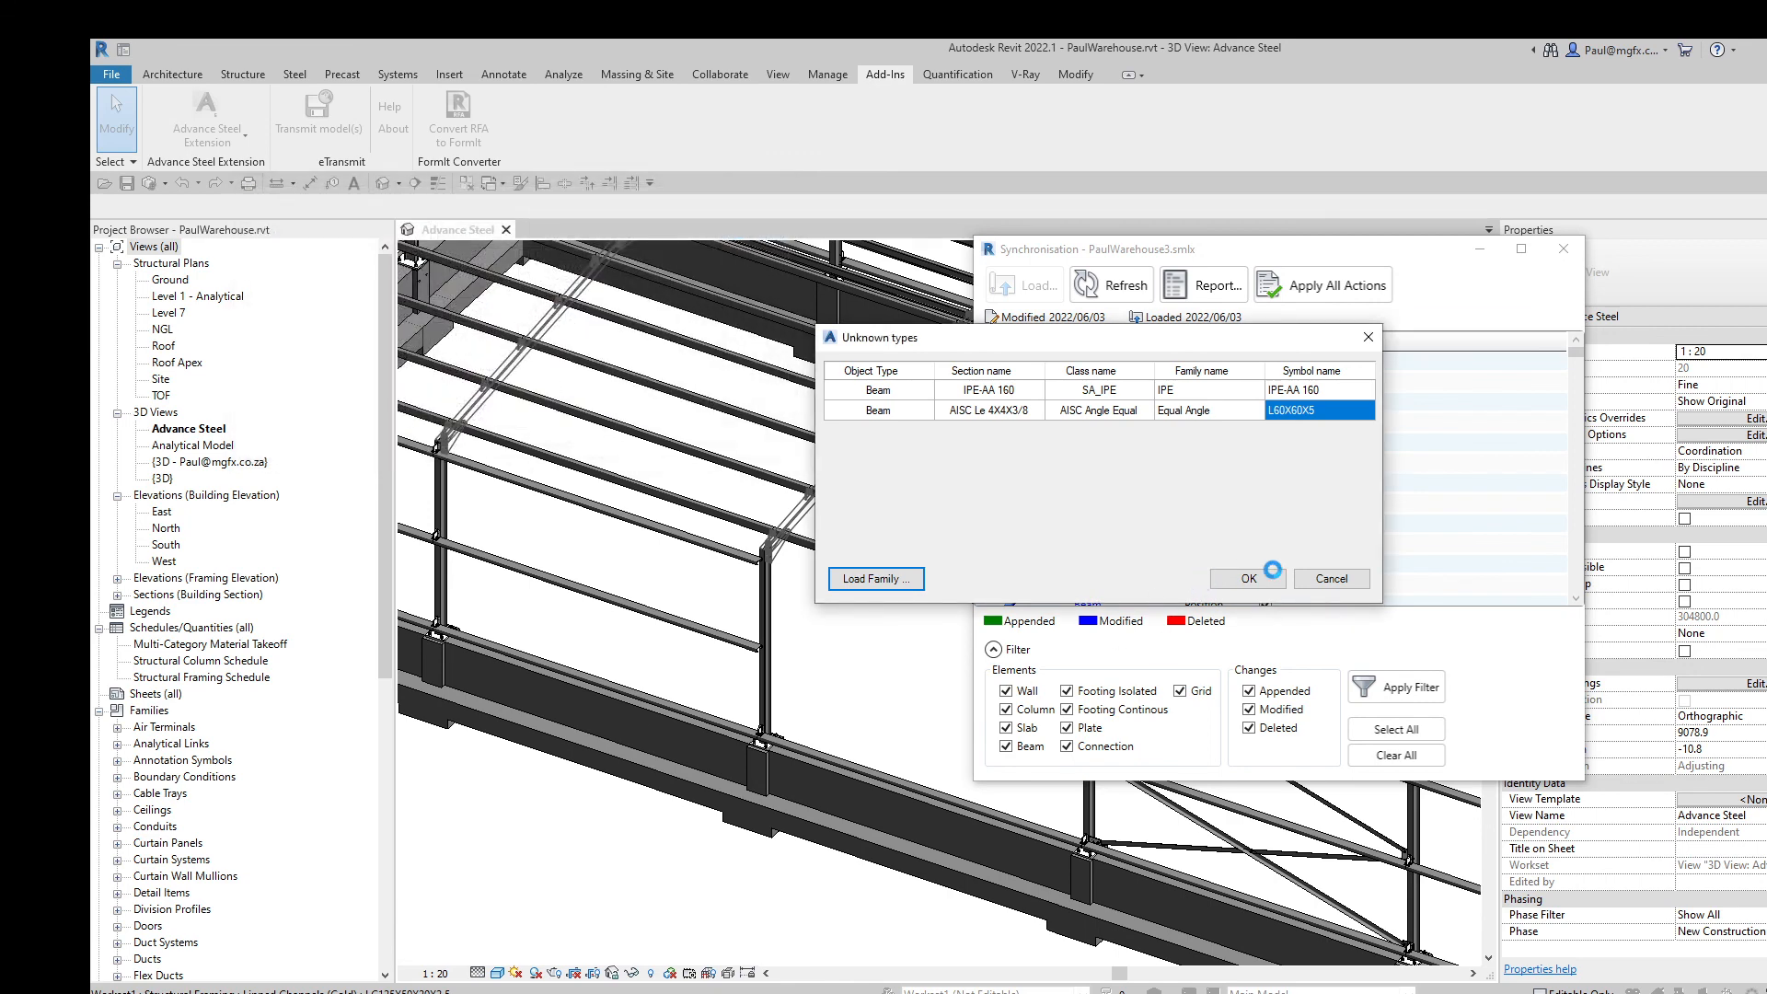
# Step: Keep L60X60X5 as the AISC Le 4X4X3/8 beam's symbol name and accept the unknown type mappings
pyautogui.click(1368, 414)
pyautogui.click(1368, 414)
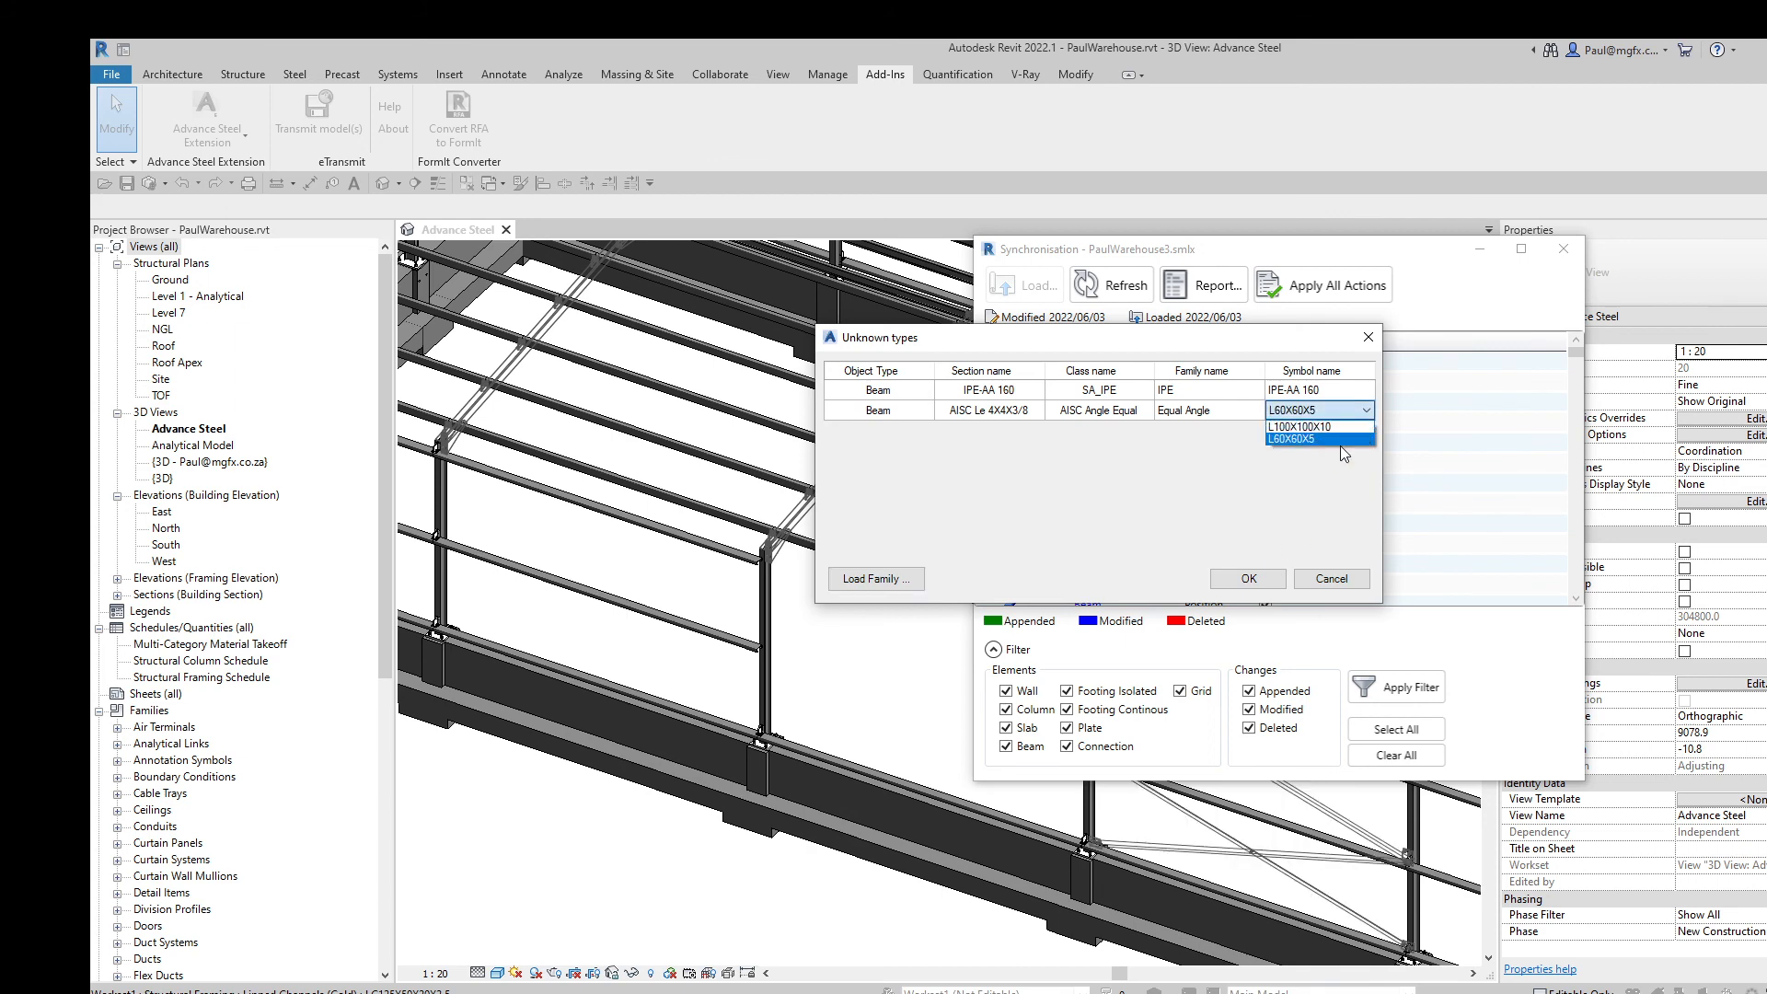
pyautogui.click(1317, 436)
pyautogui.click(1246, 580)
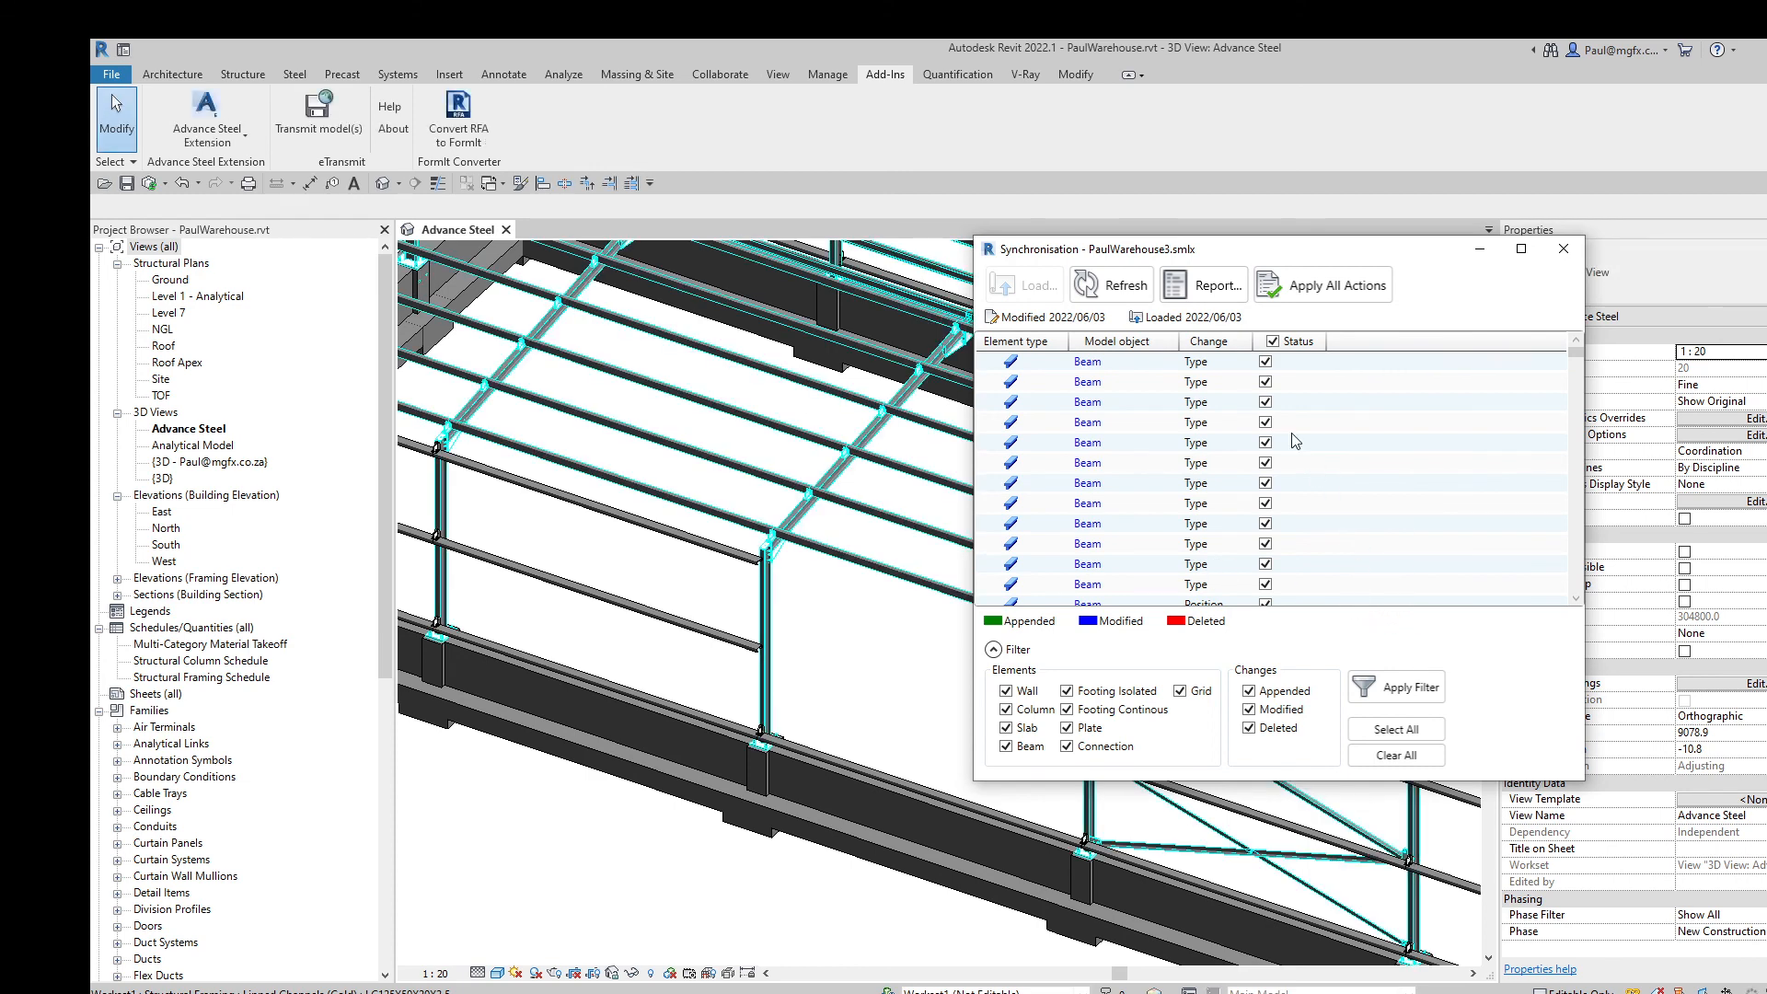
# Step: Apply all the marked synchronisation actions and inspect the side wall girts in the 3D model
pyautogui.click(1346, 285)
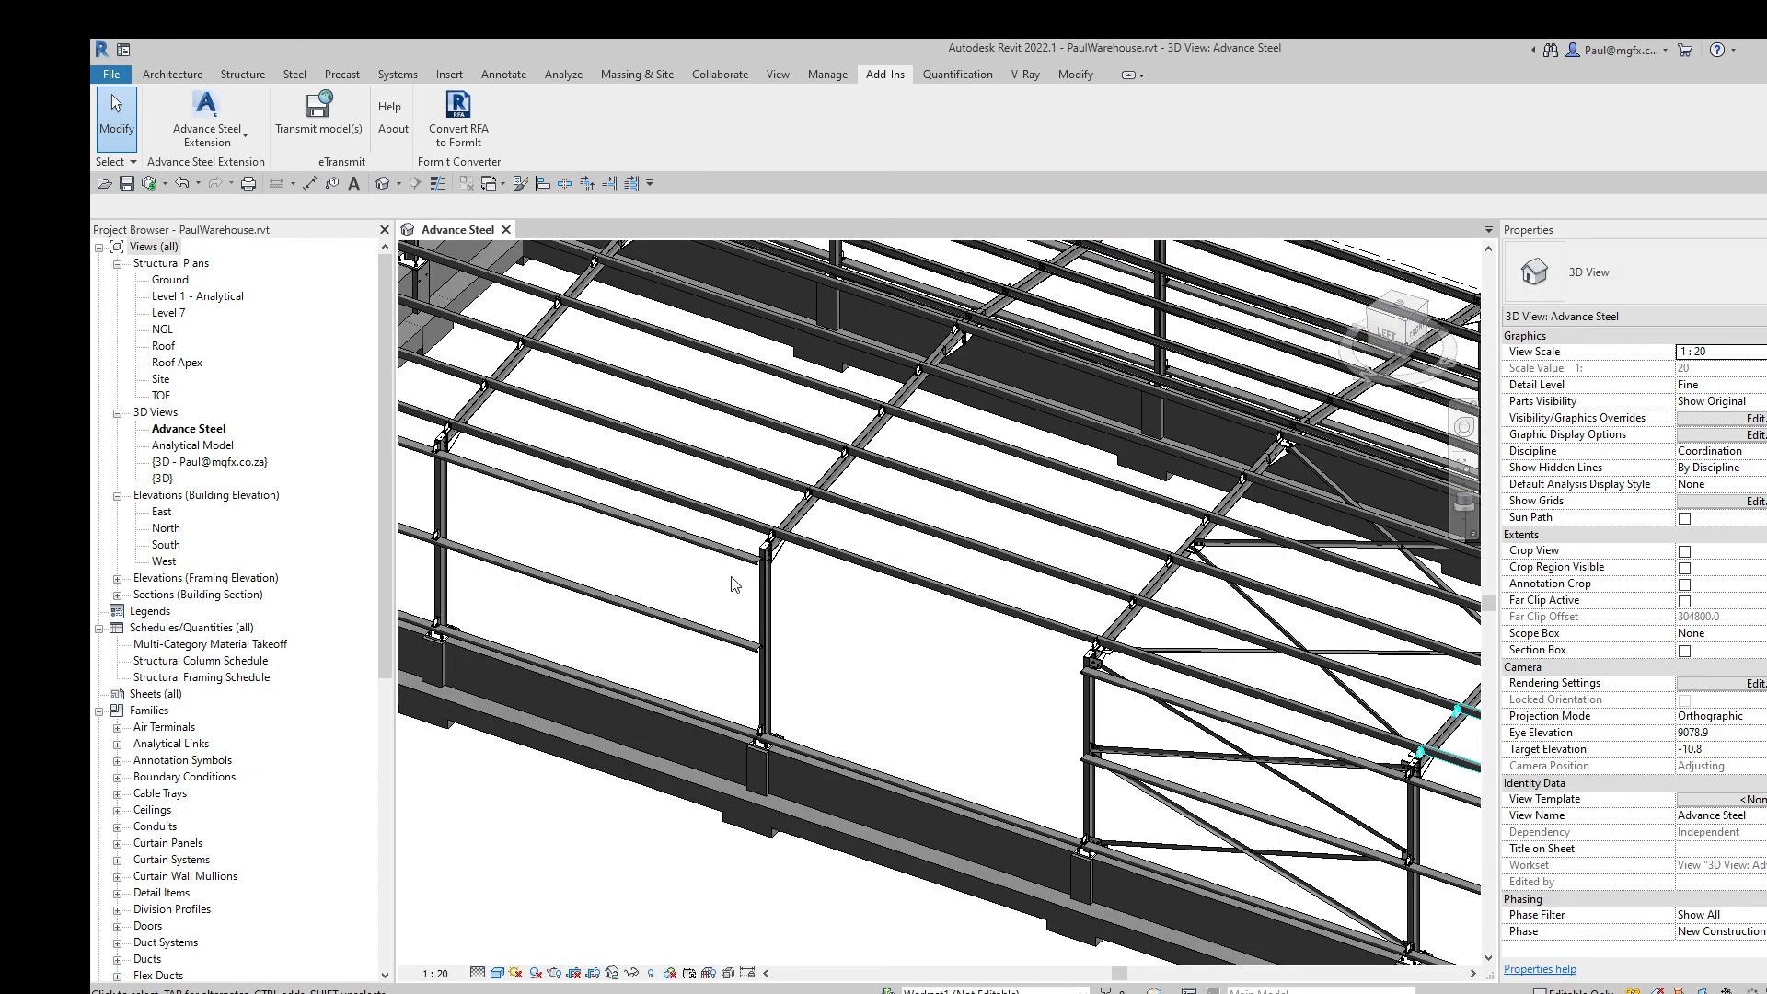
pyautogui.scroll(-3, 939, 684)
pyautogui.moveTo(953, 687); pyautogui.dragTo(1010, 688, button='middle')
pyautogui.scroll(3, 891, 670)
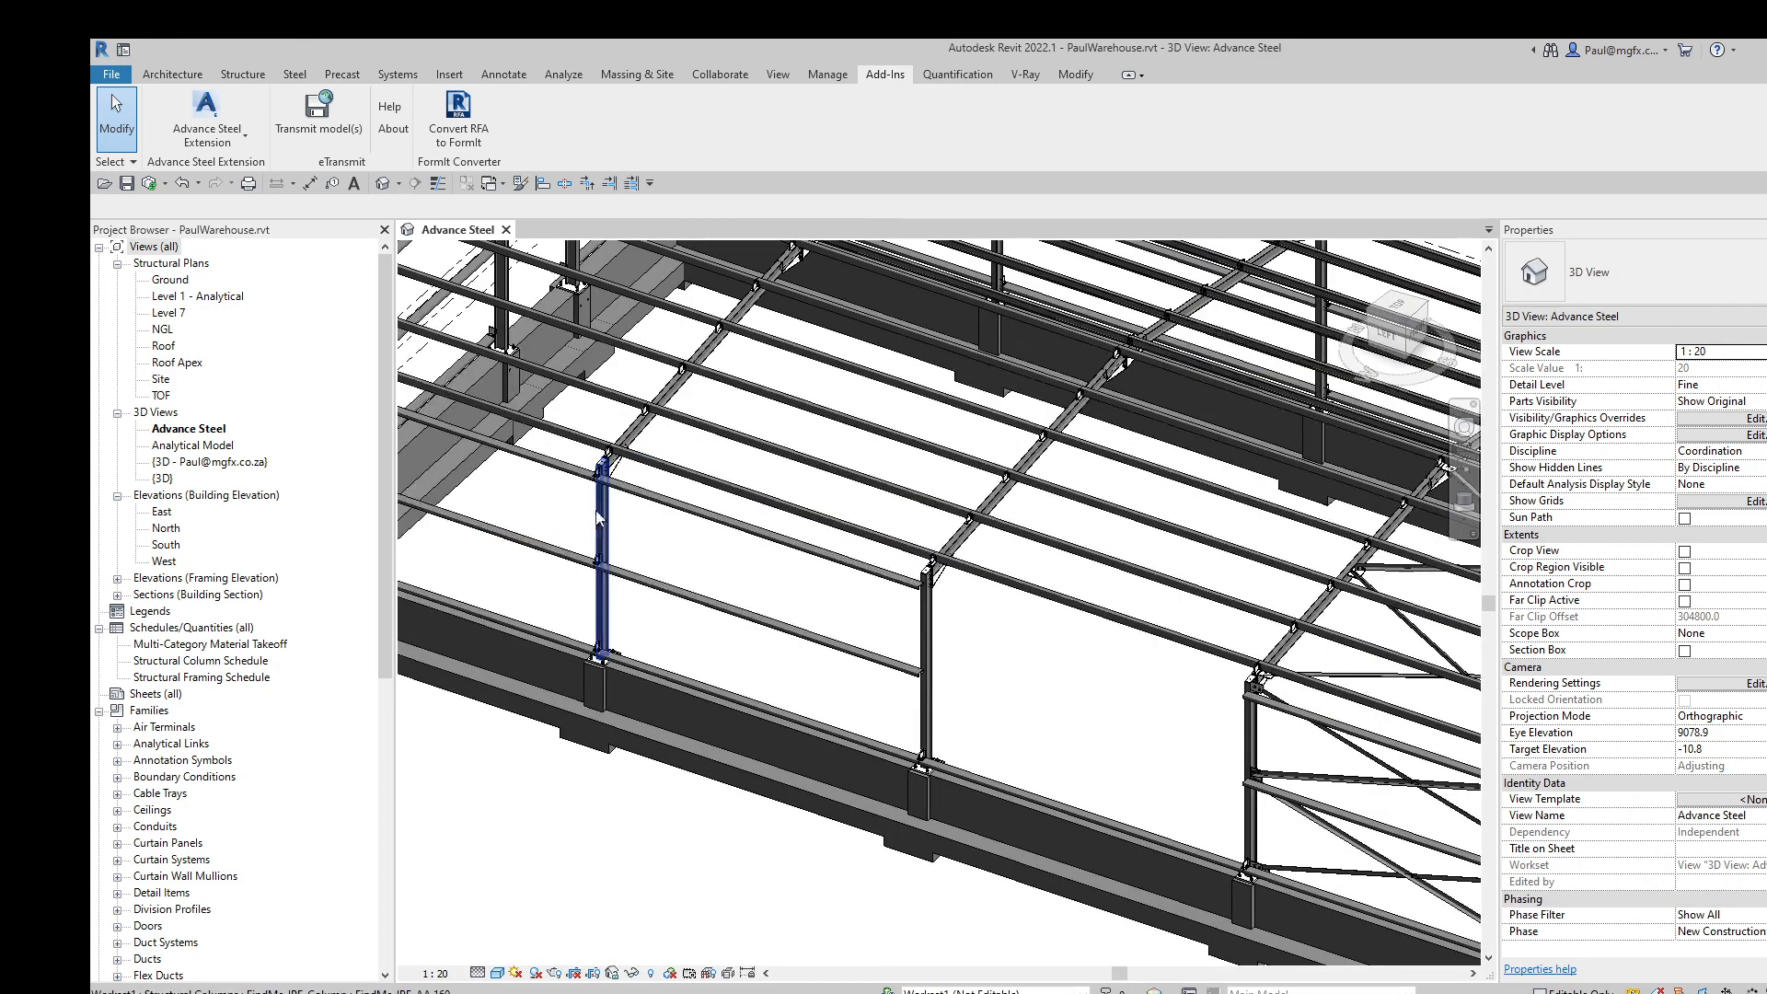
# Step: Refresh the synchronisation list and apply all actions again, with the dialog moved clear of the properties
pyautogui.click(208, 128)
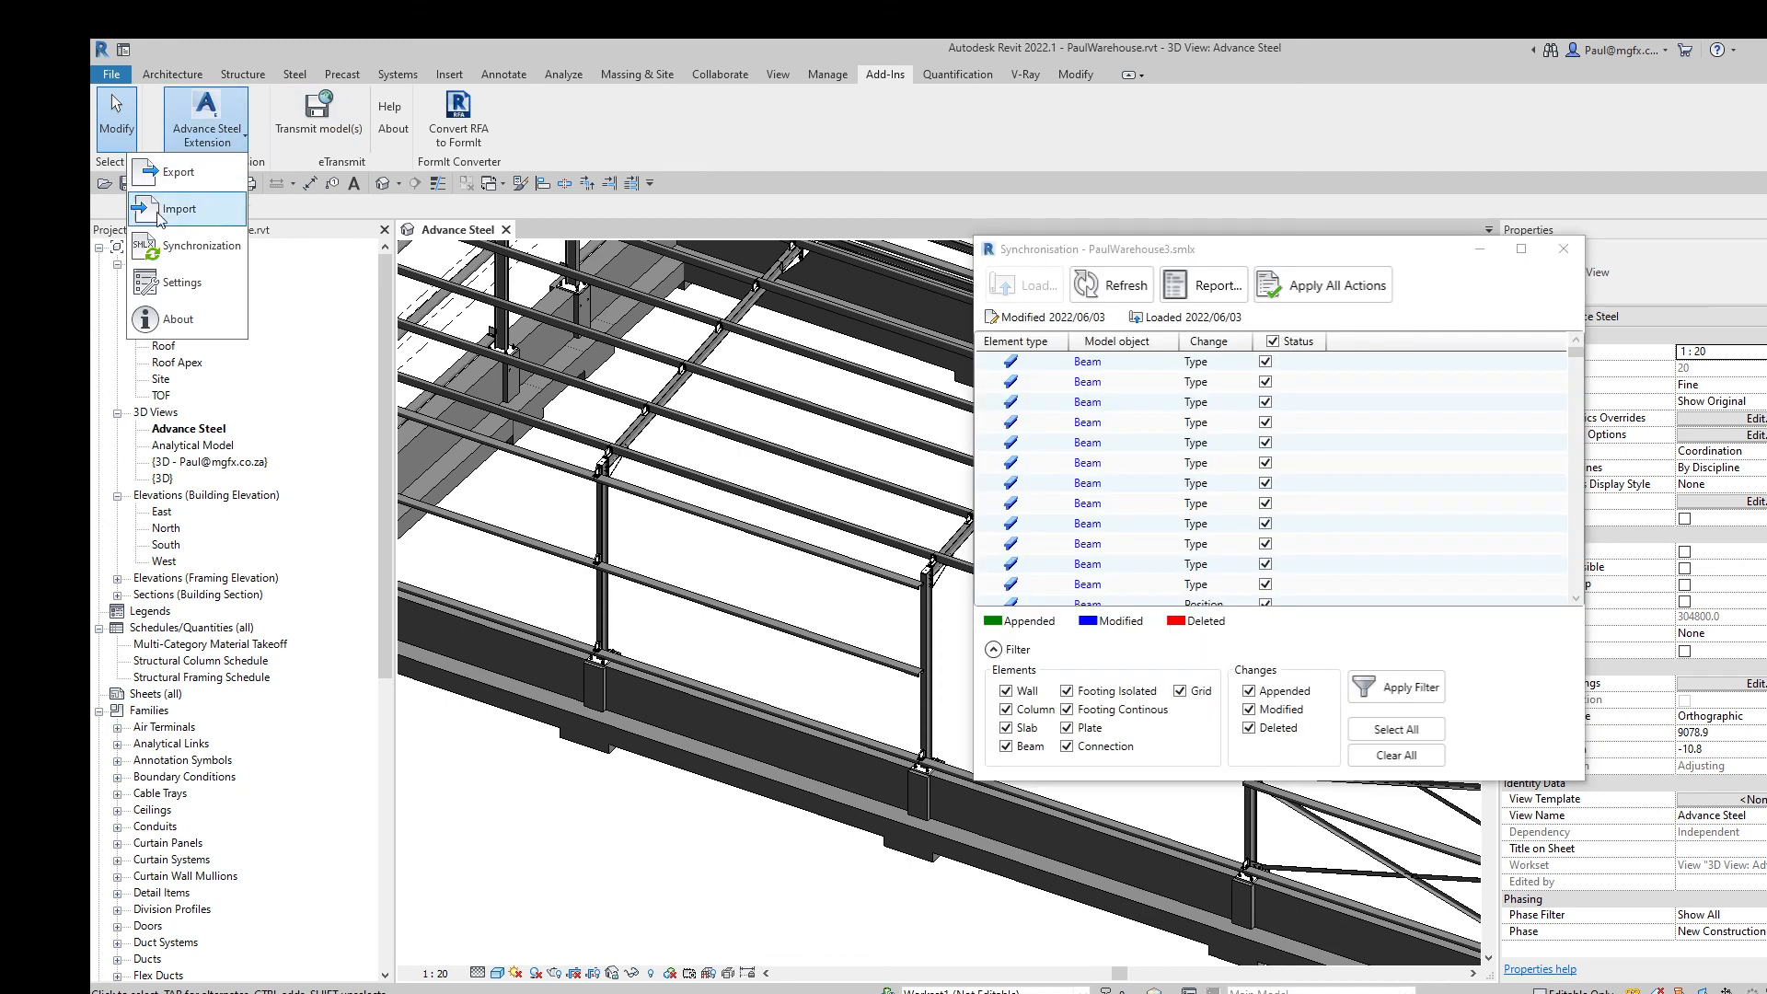
pyautogui.press('Escape')
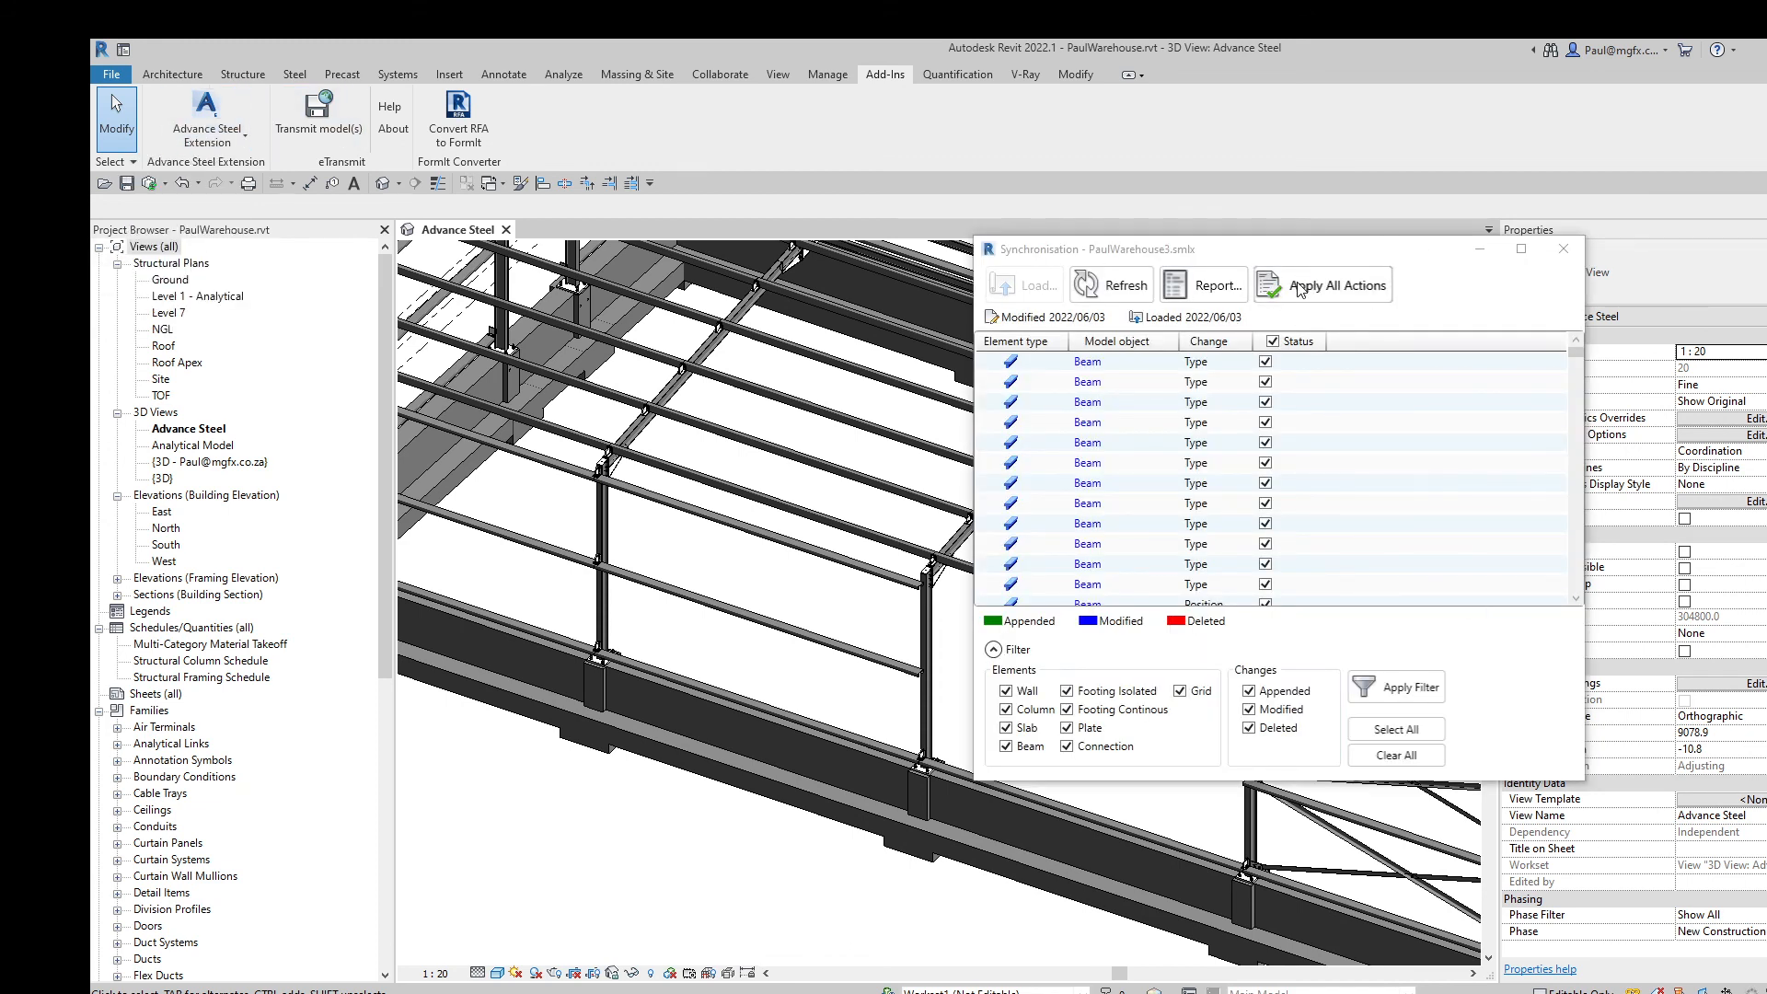
pyautogui.click(1125, 290)
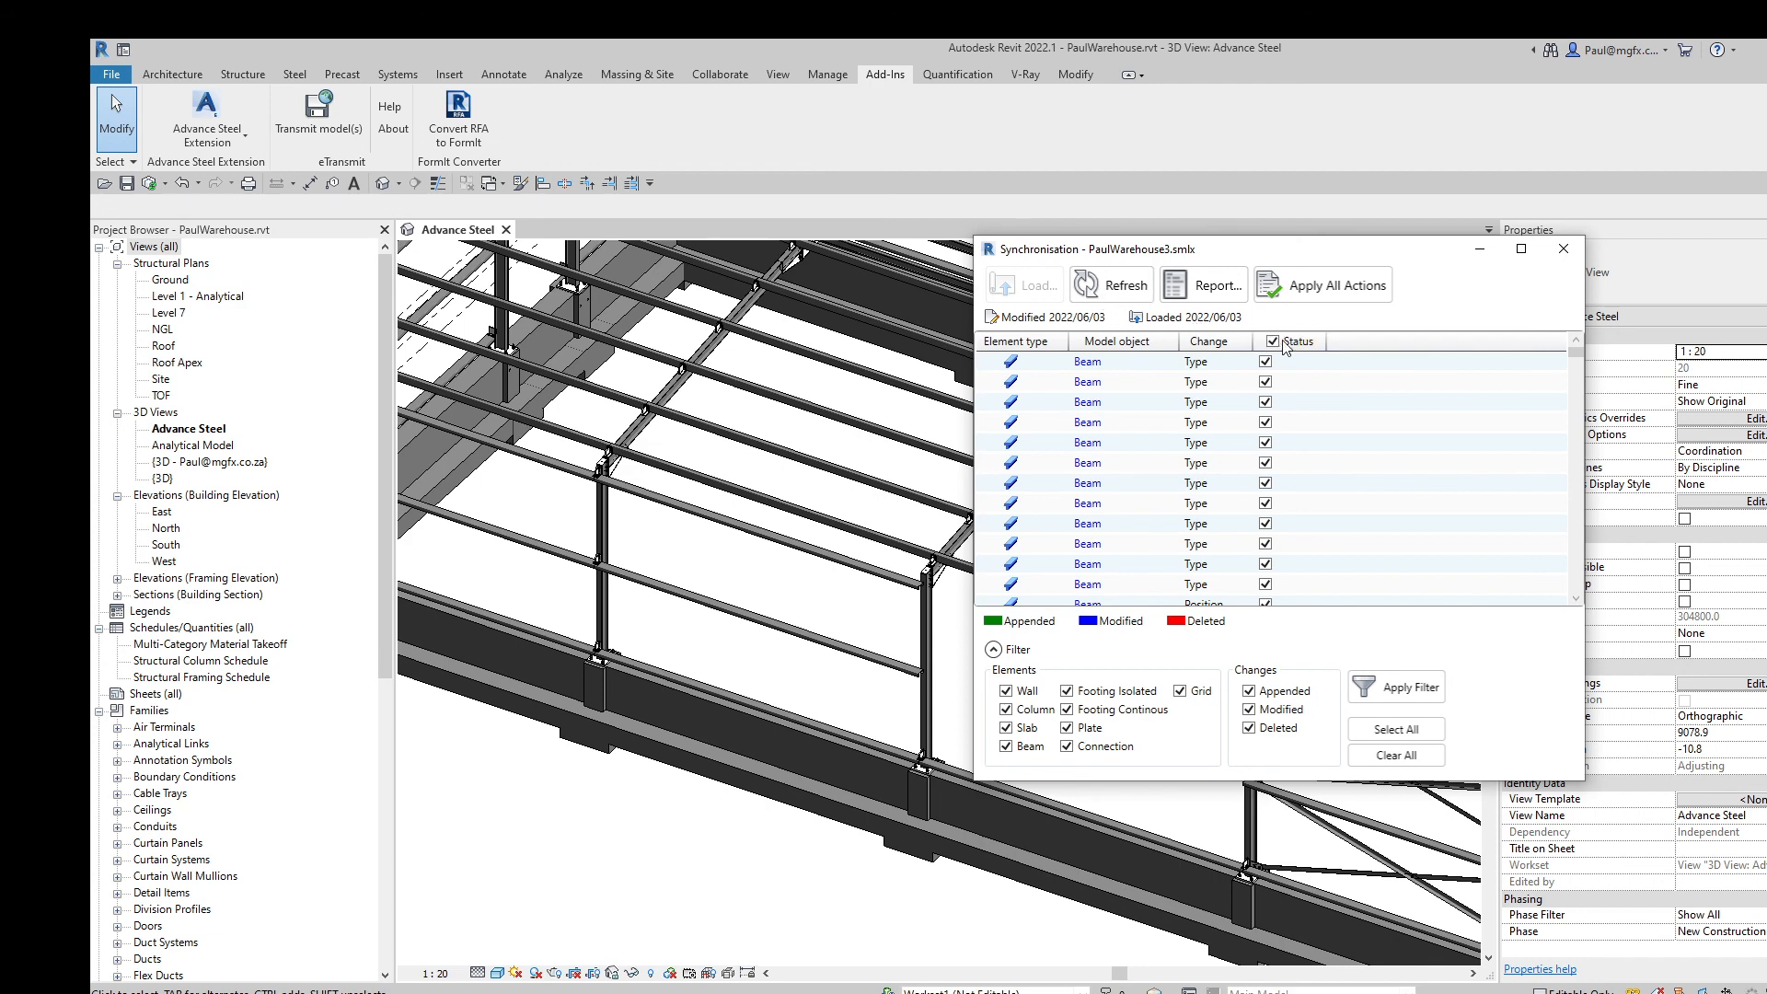
pyautogui.click(1324, 290)
pyautogui.moveTo(1194, 250); pyautogui.dragTo(1065, 250)
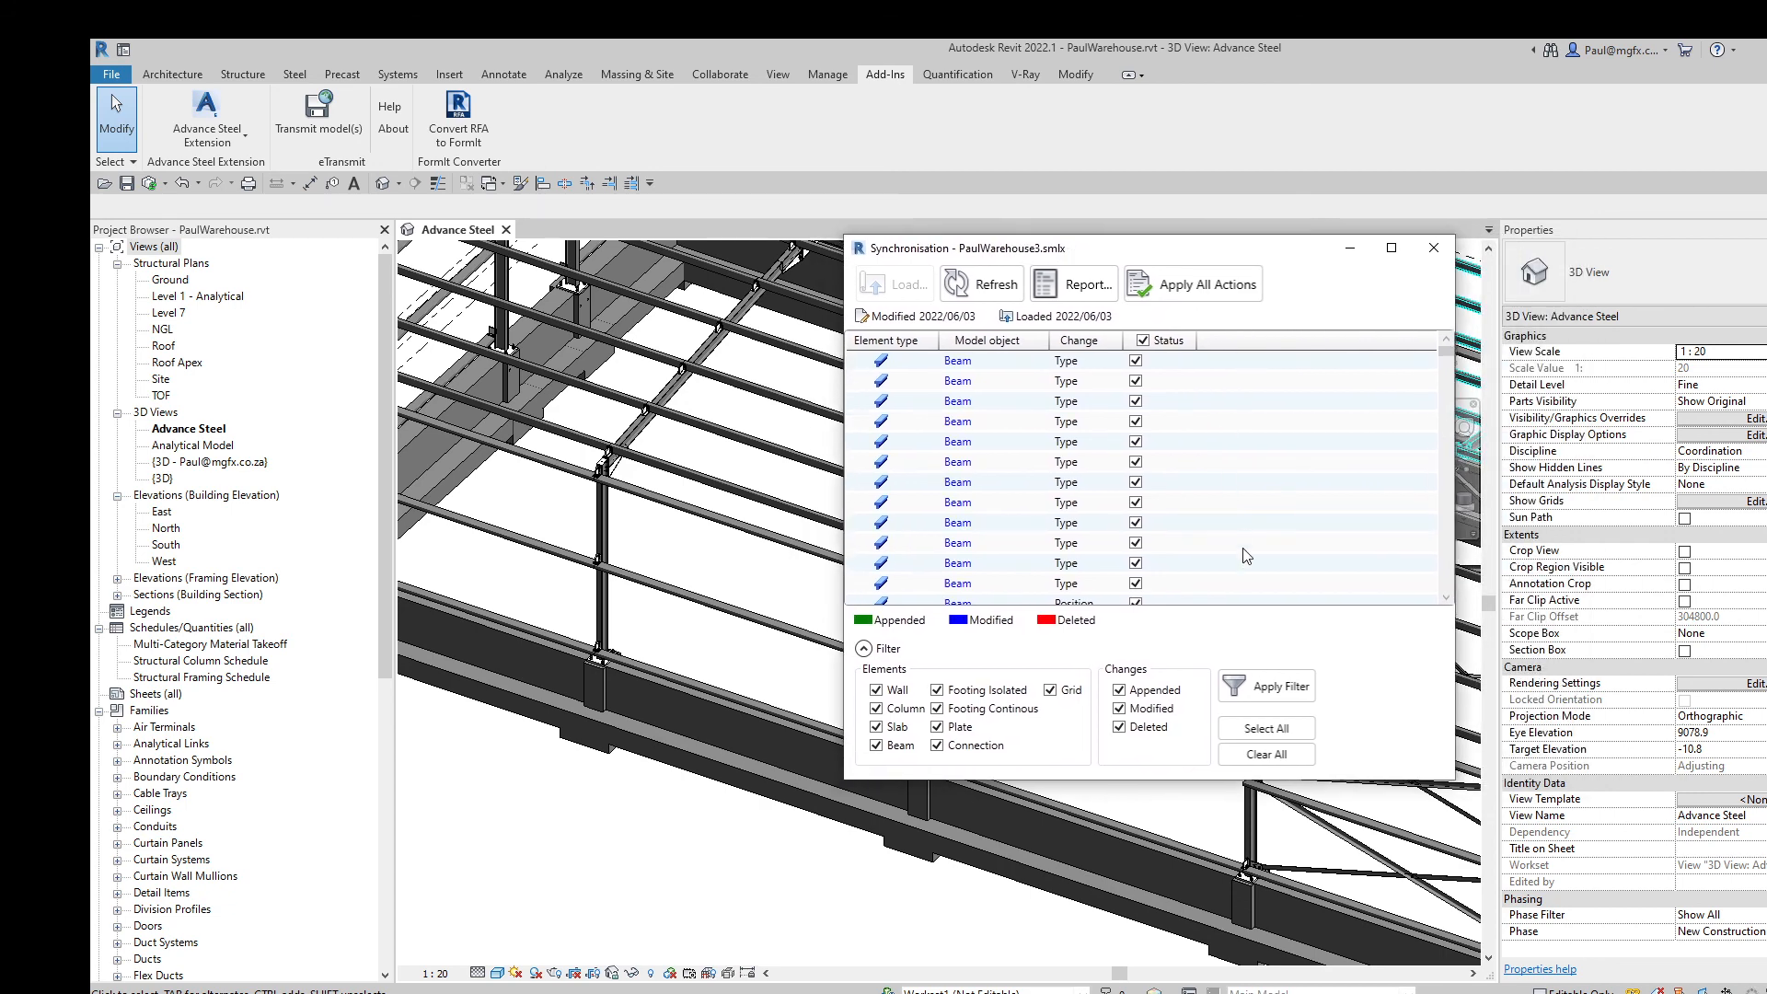
pyautogui.click(1183, 289)
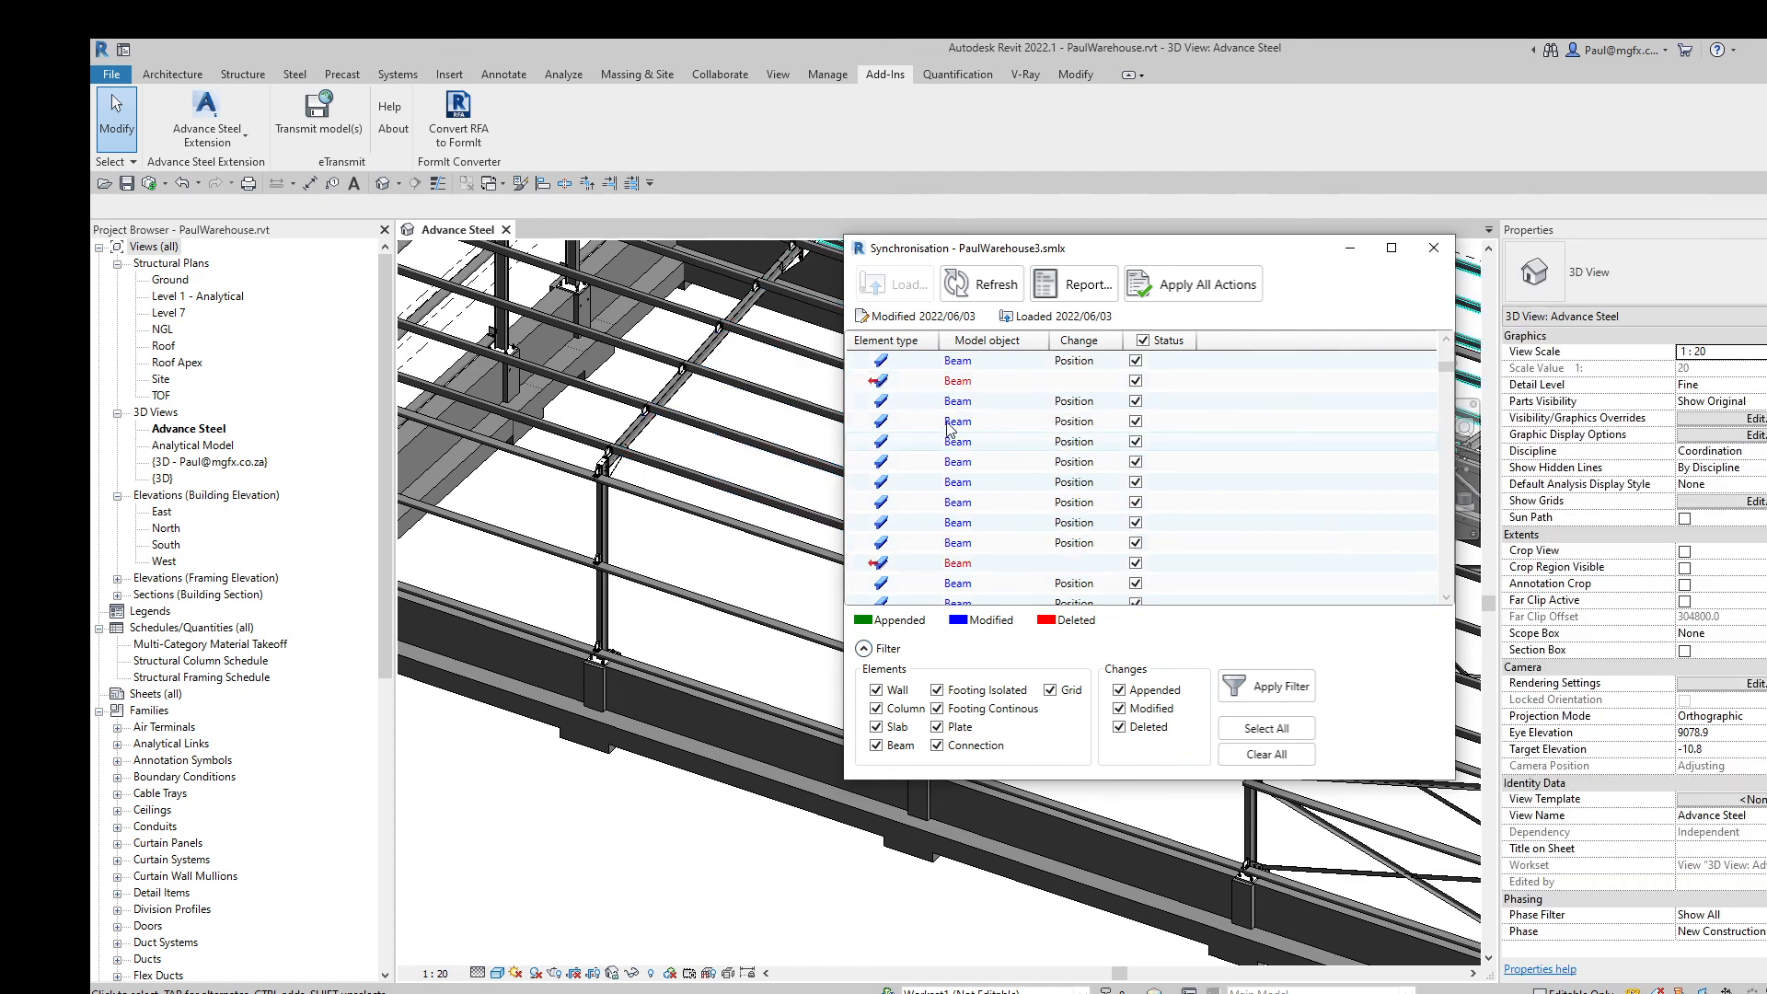
# Step: Examine the deleted beam entries in the synchronisation list and the elements they refer to
pyautogui.click(881, 385)
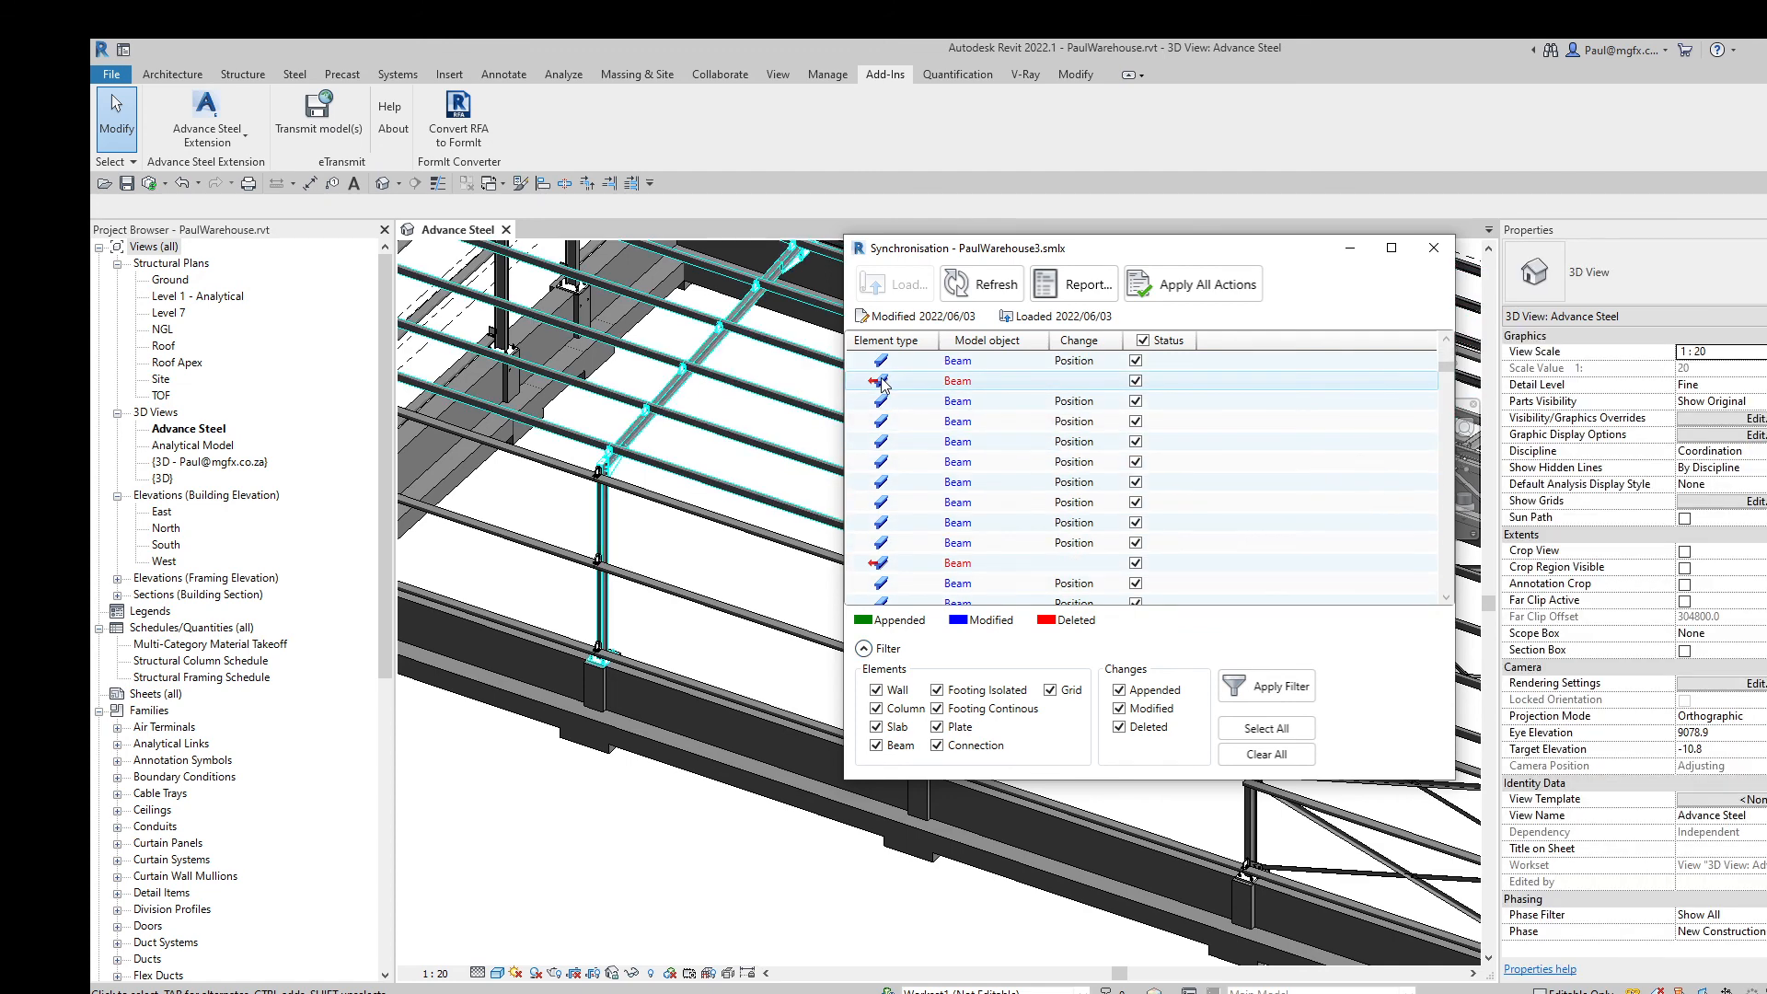
pyautogui.click(962, 563)
pyautogui.scroll(-3, 969, 566)
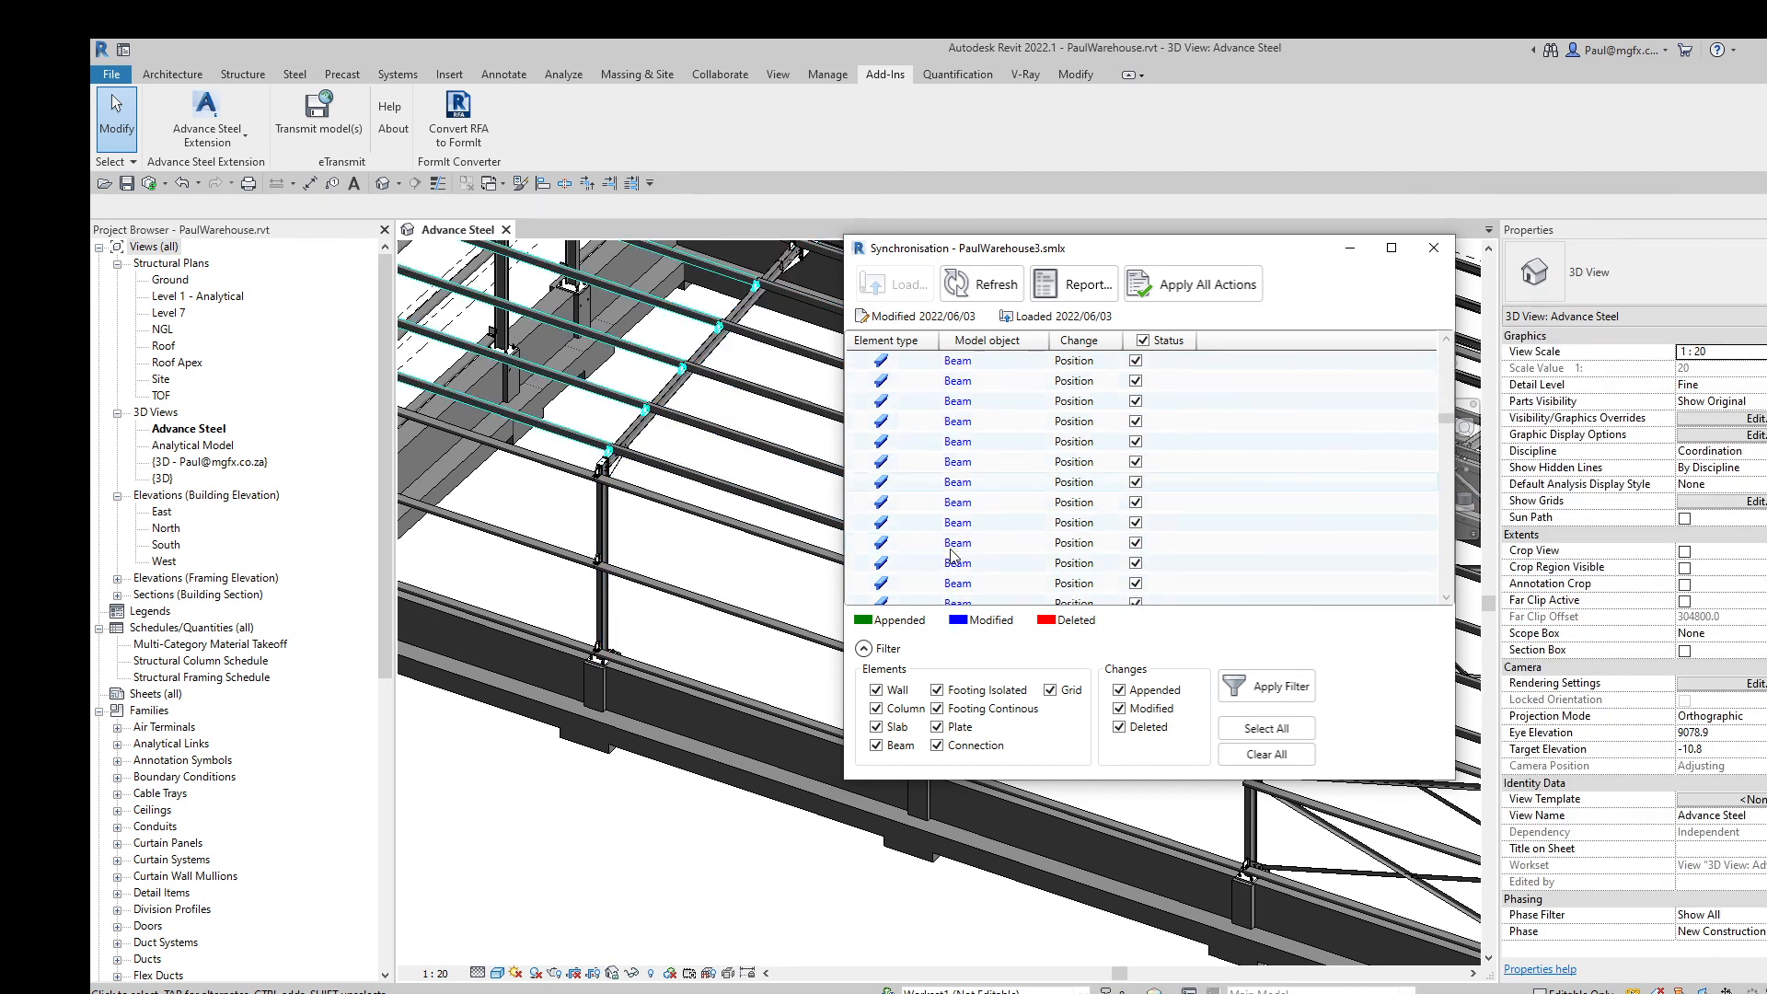
# Step: Review the remaining beam, footing and connection entries in the synchronisation list, close the dialog and check the side wall girts
pyautogui.scroll(-5, 967, 563)
pyautogui.scroll(-3, 962, 564)
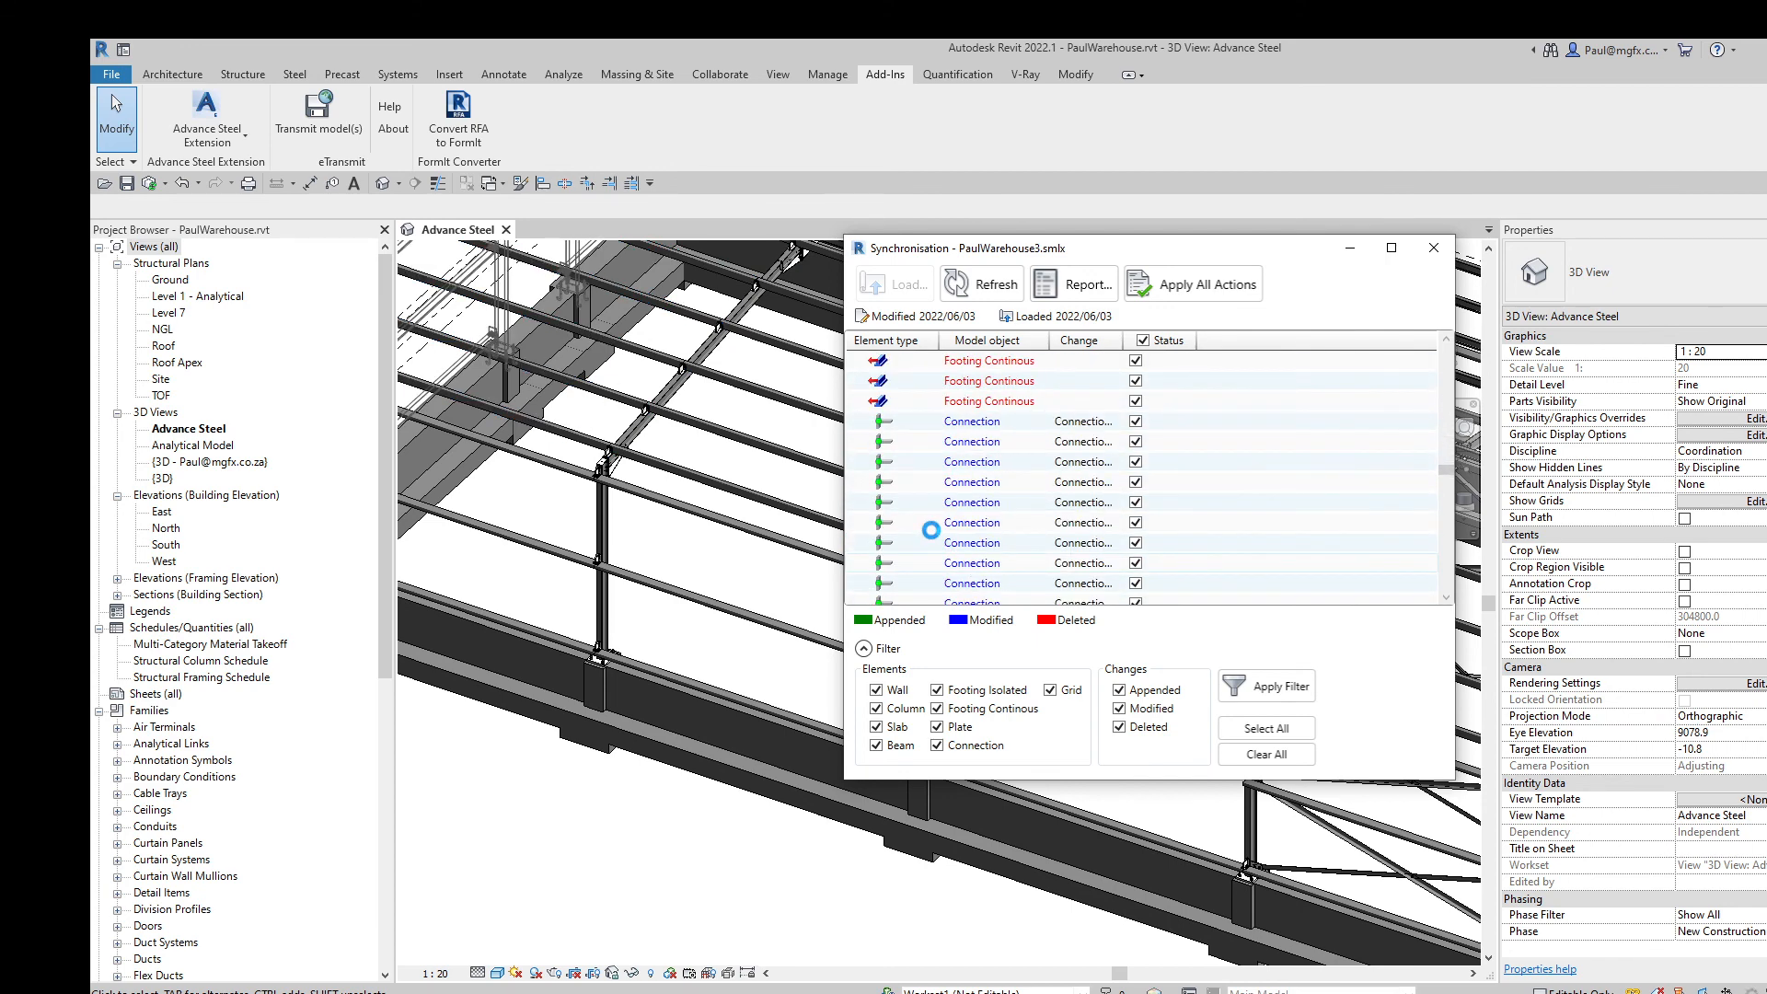
pyautogui.scroll(-10, 932, 531)
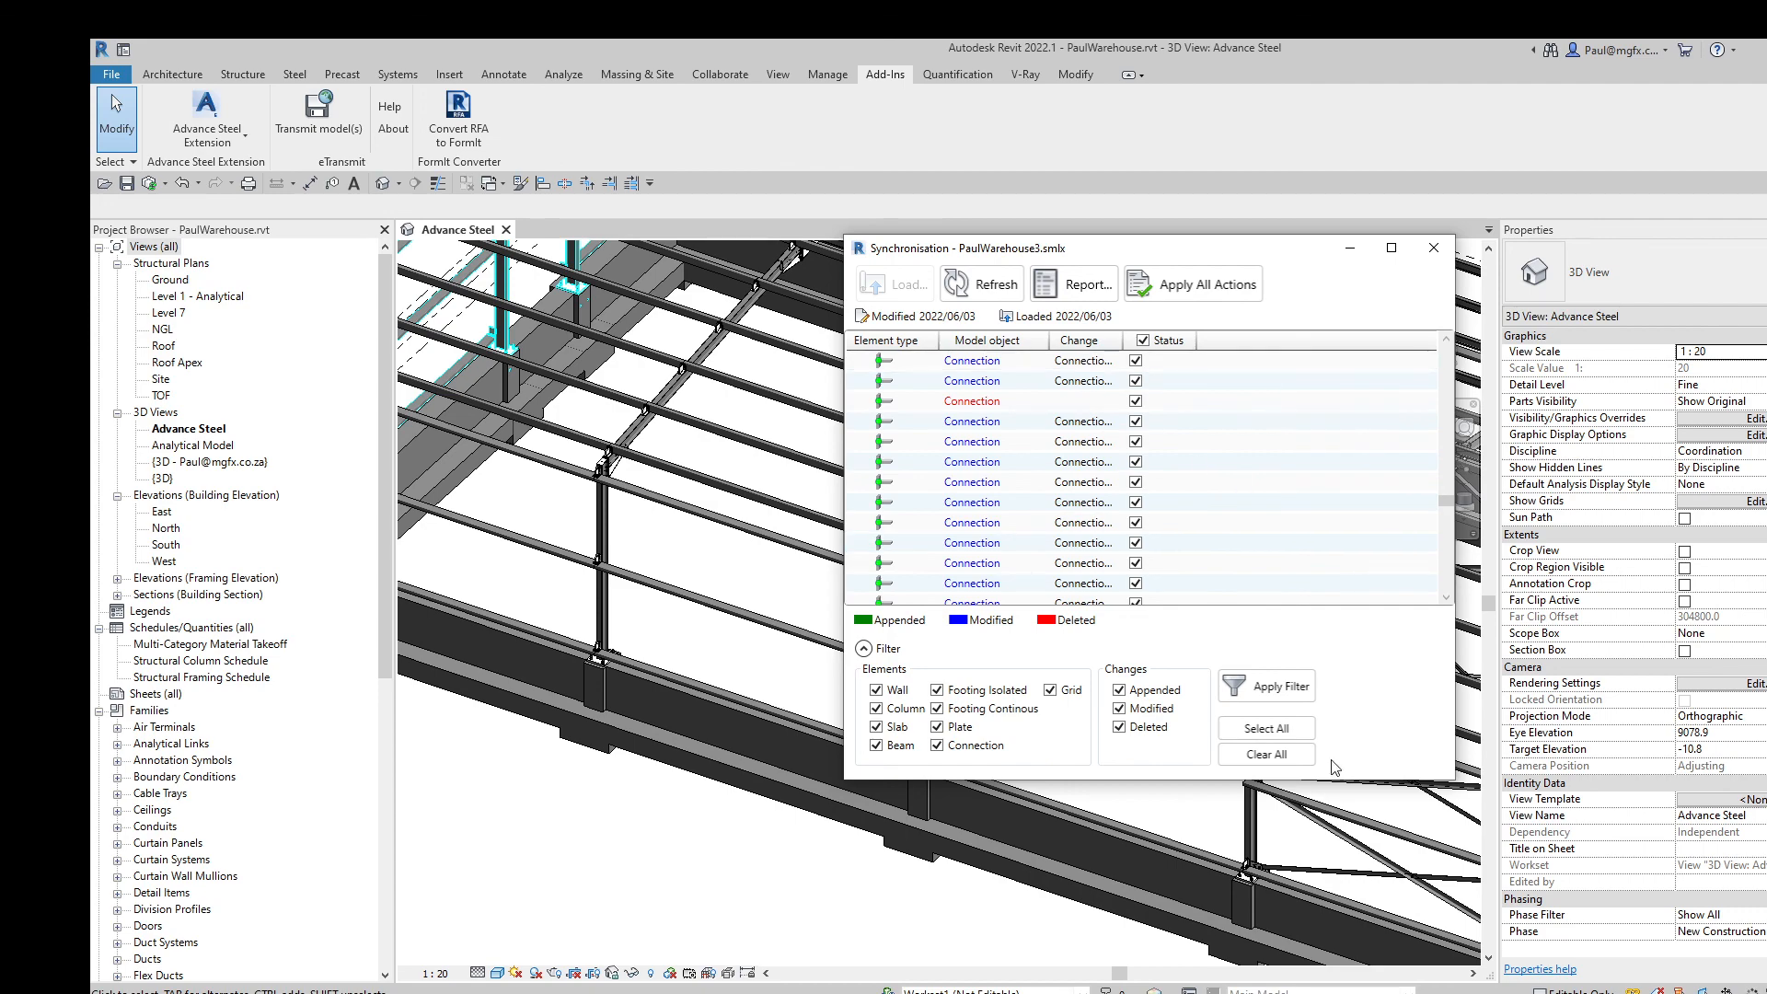
pyautogui.click(1433, 248)
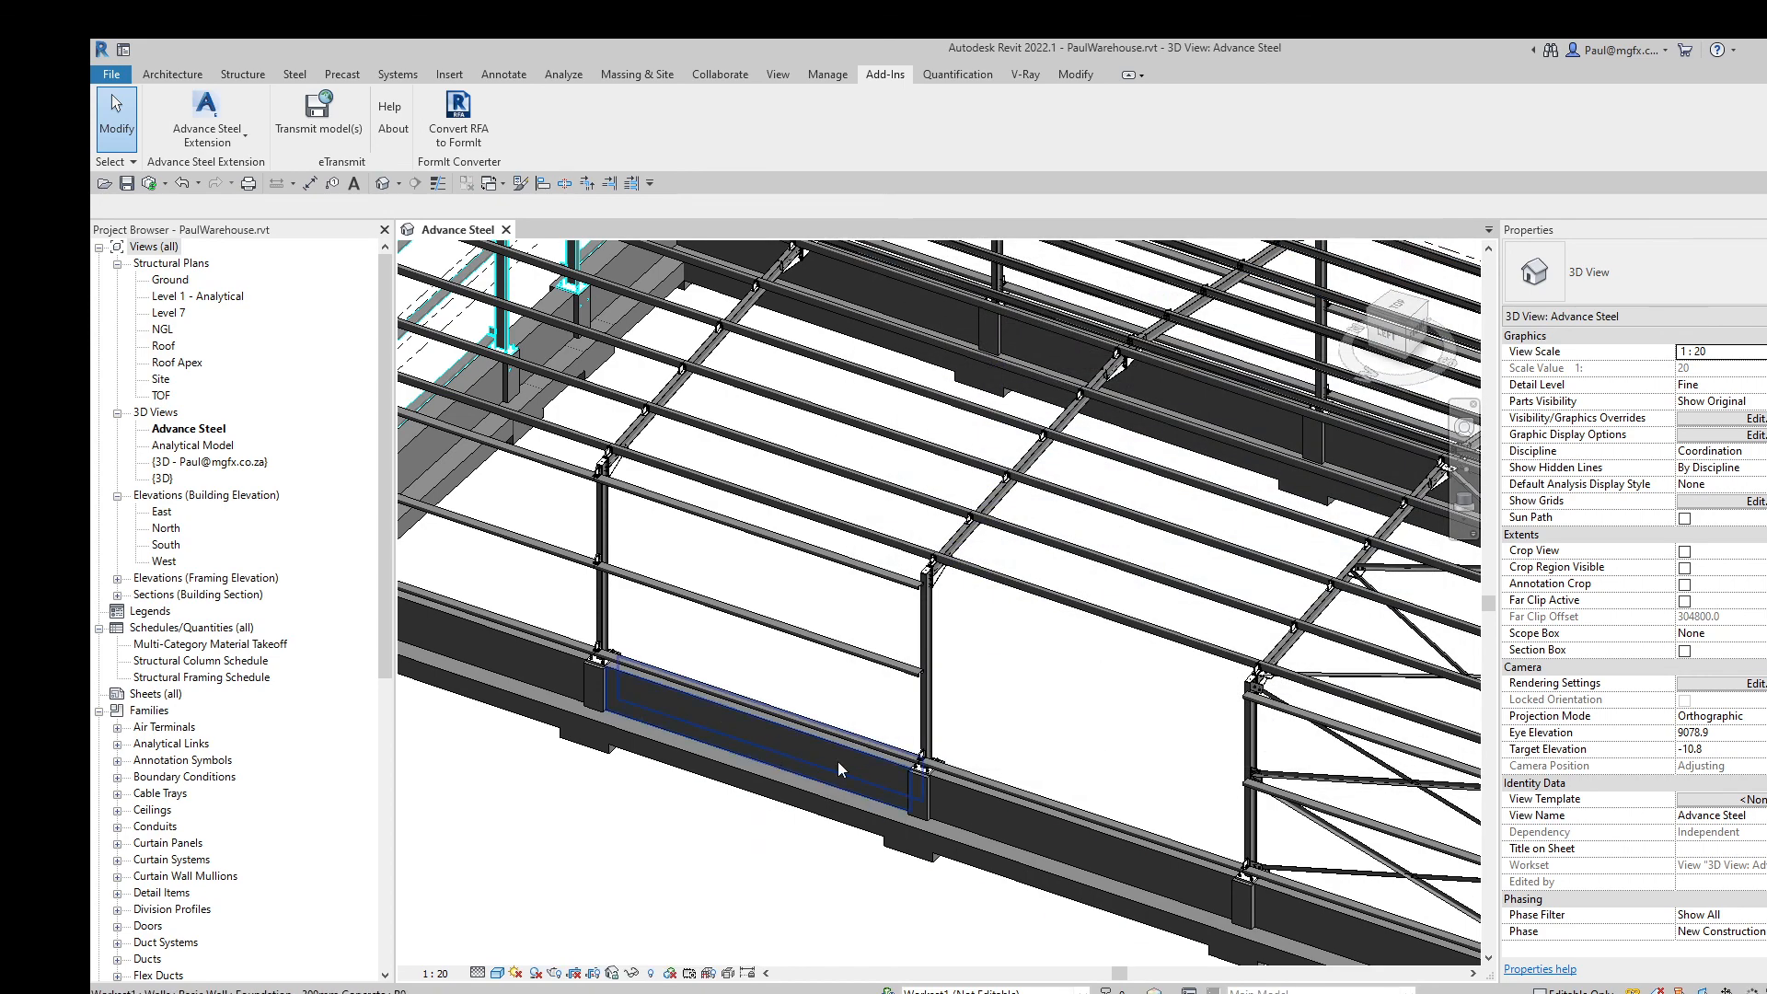
pyautogui.scroll(-5, 838, 760)
pyautogui.scroll(5, 905, 615)
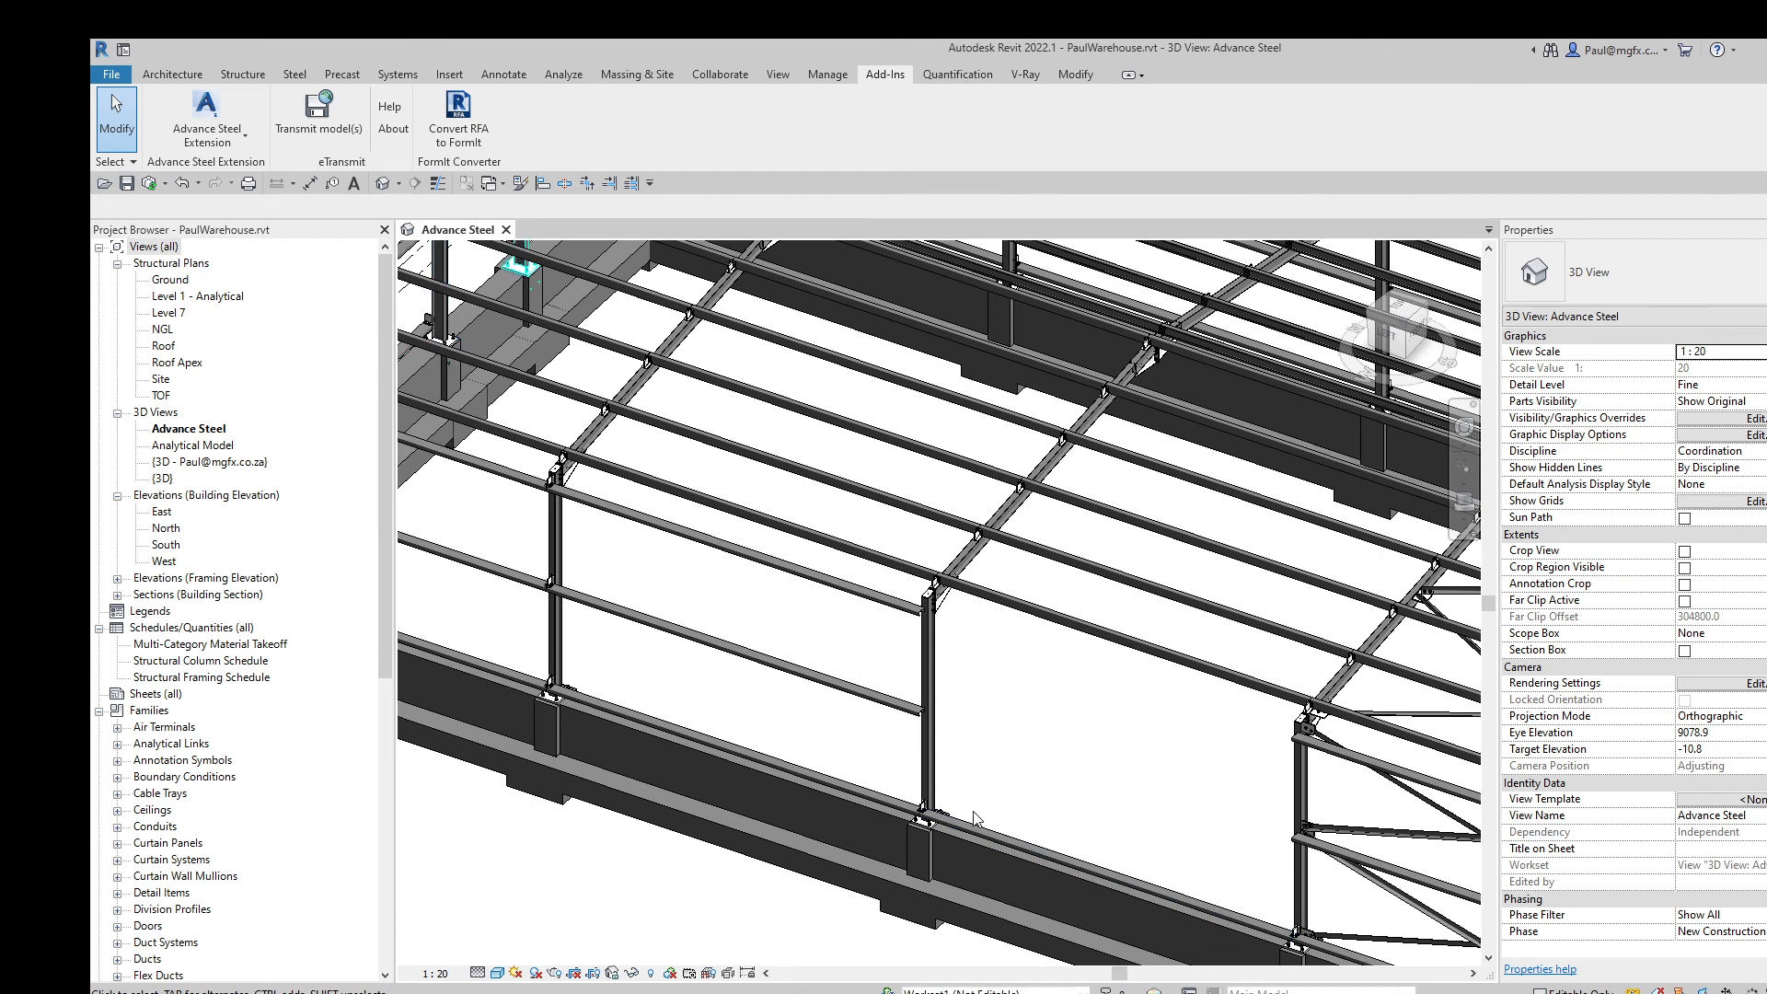
# Step: Switch to Advance Steel, check the side wall bays and export the model for Revit as a new PaulWarehouse .smlx file beside the existing ones
pyautogui.hotkey('alt', 'Tab')
pyautogui.scroll(-6, 675, 583)
pyautogui.moveTo(766, 610); pyautogui.dragTo(890, 630, button='middle')
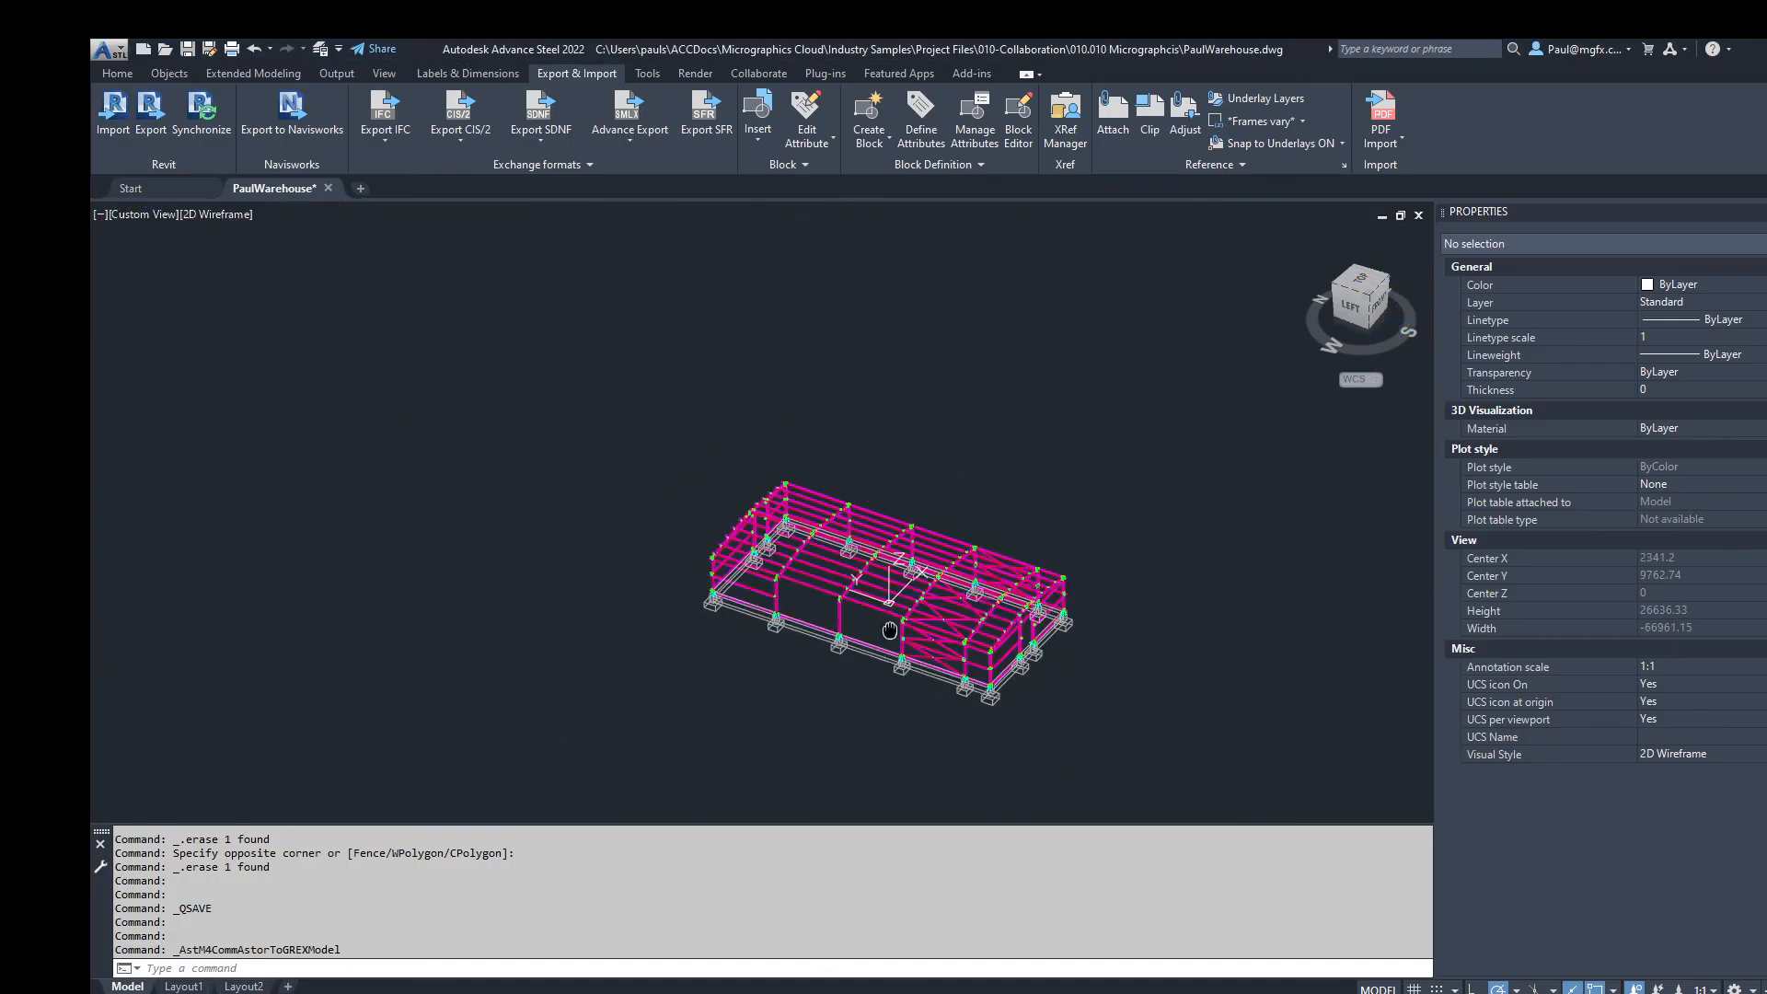
pyautogui.scroll(7, 890, 631)
pyautogui.scroll(-2, 782, 611)
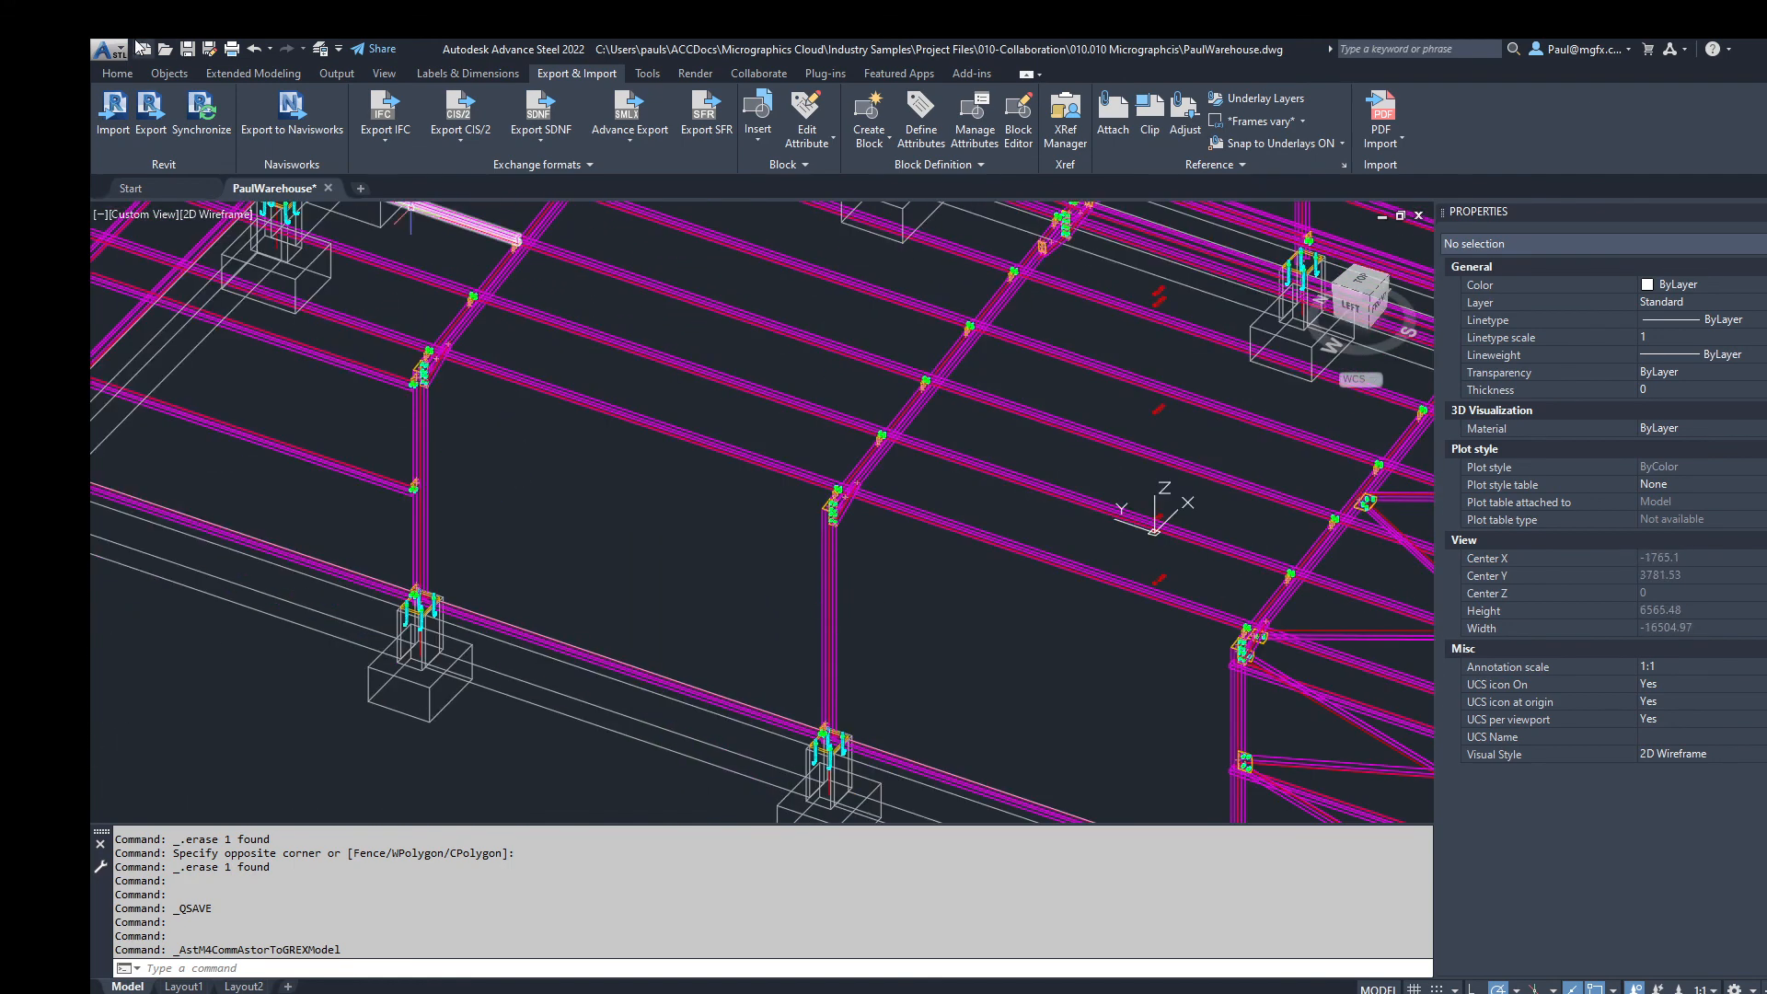
pyautogui.click(151, 118)
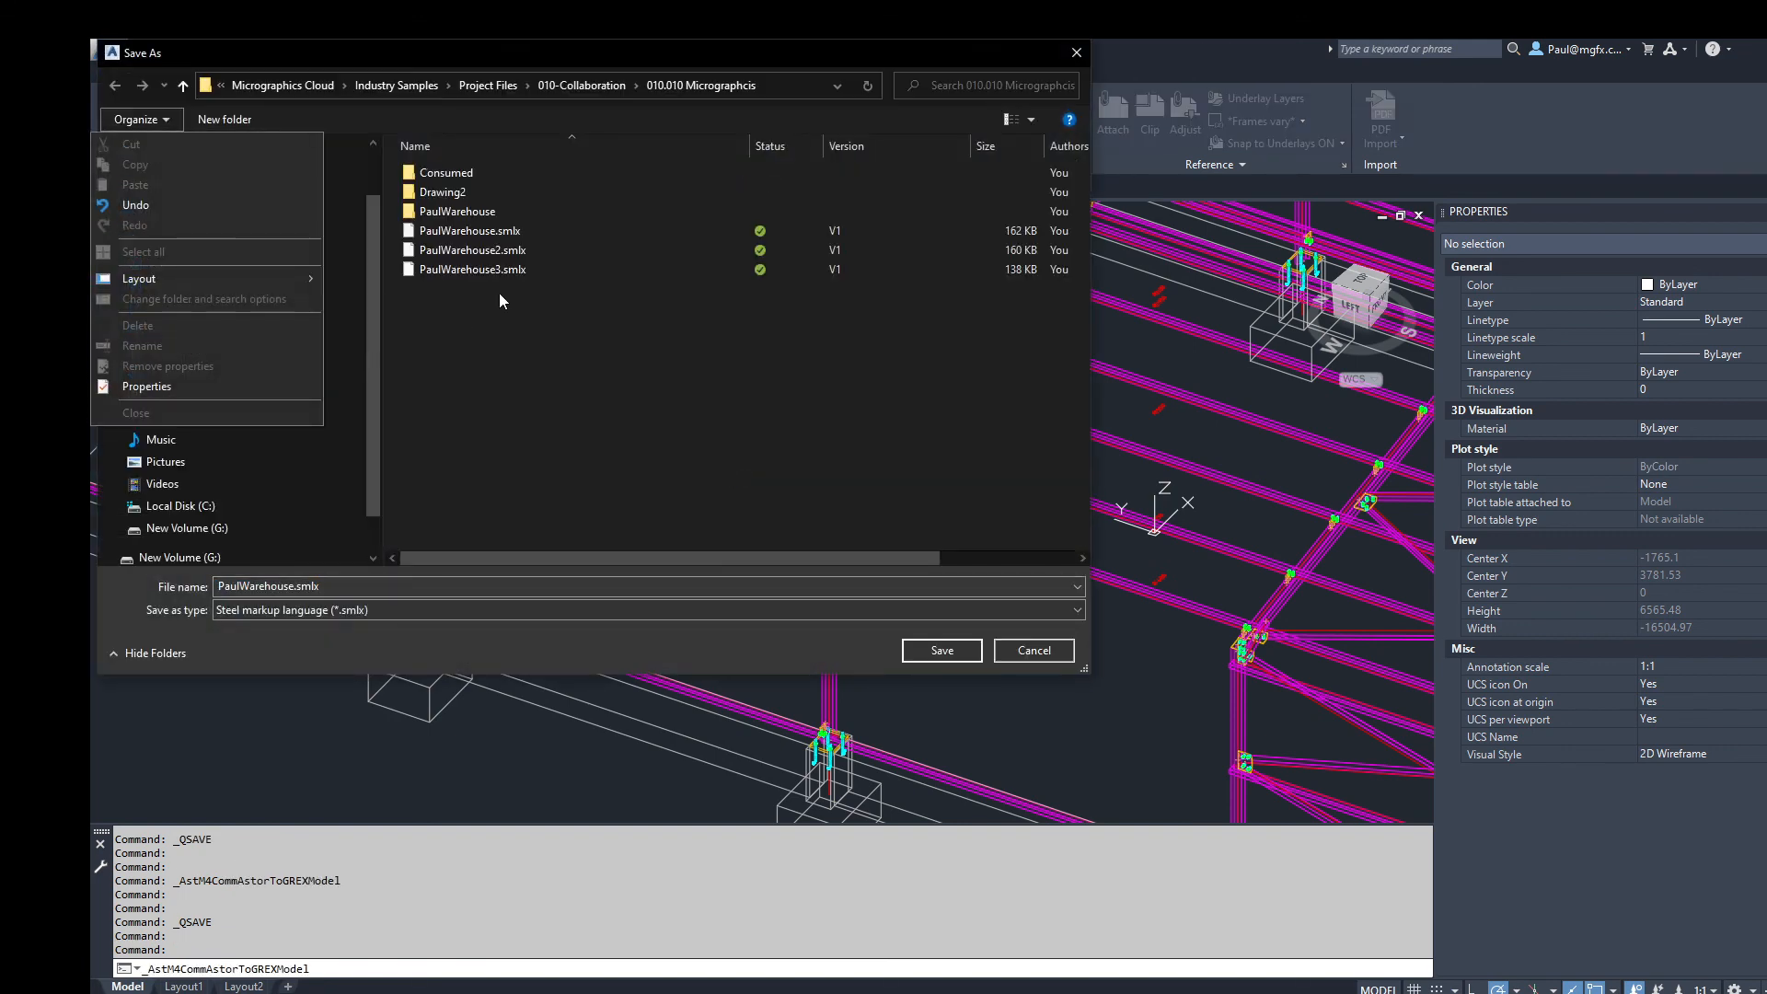
pyautogui.click(307, 576)
pyautogui.click(359, 586)
pyautogui.click(367, 587)
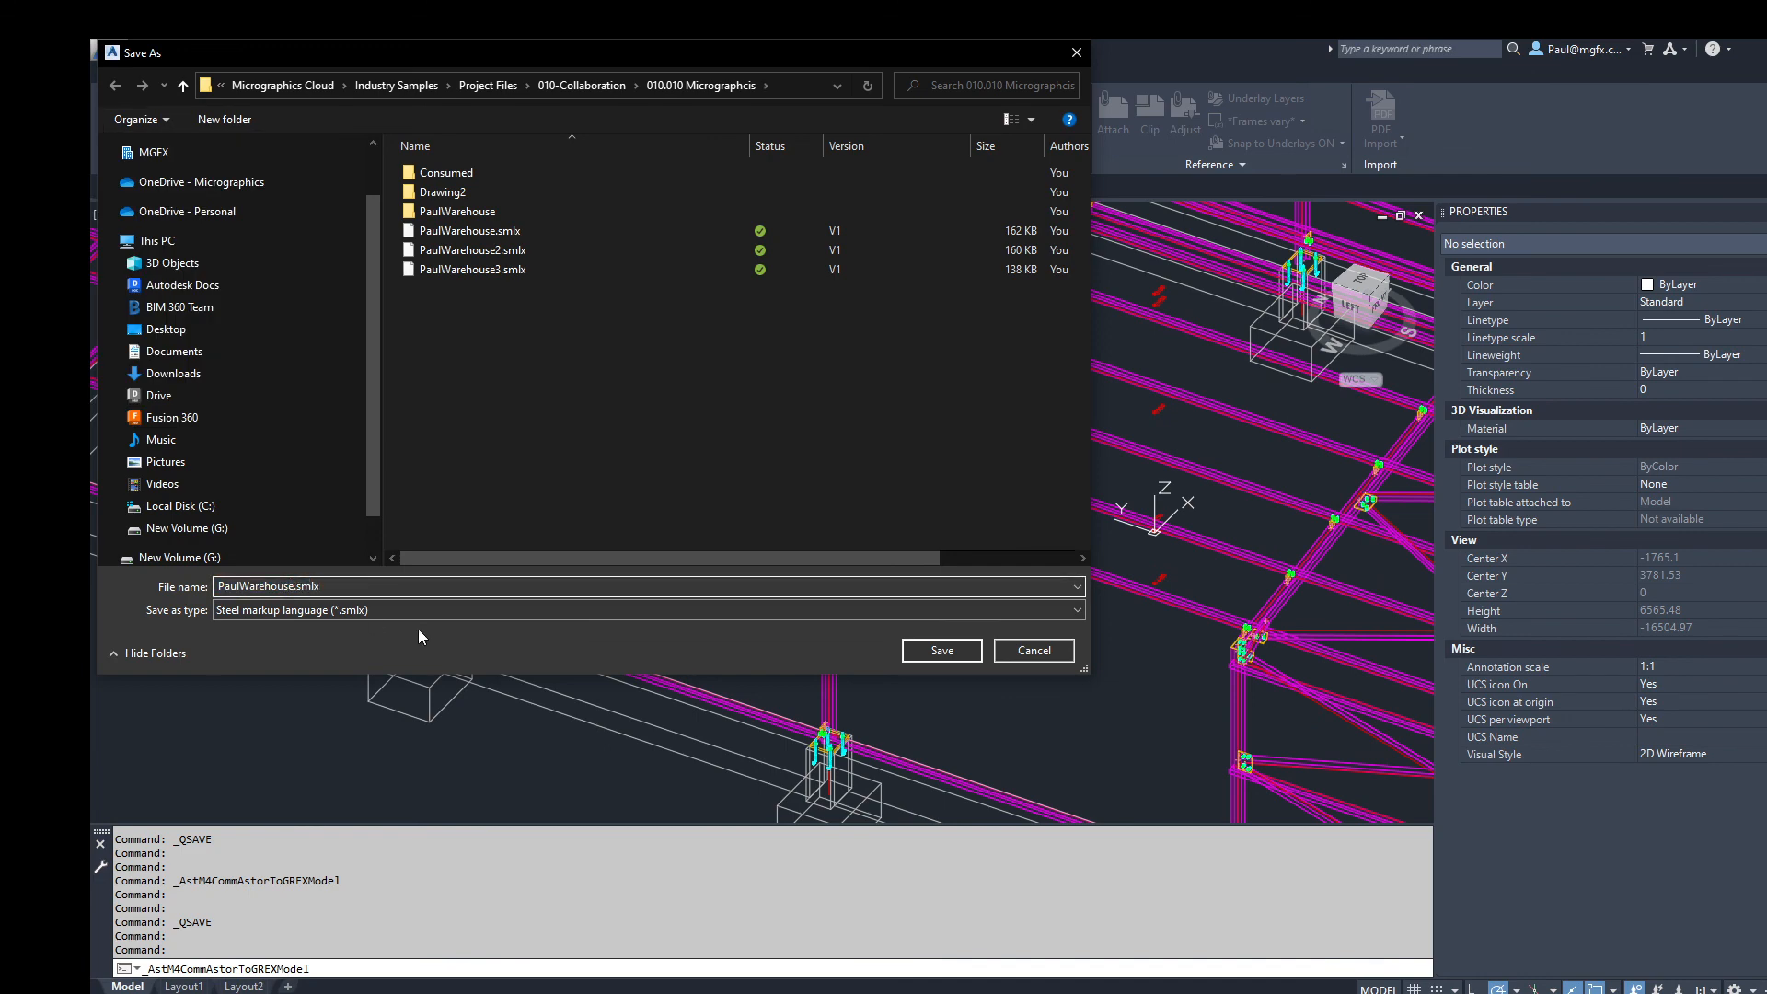
pyautogui.press('Return')
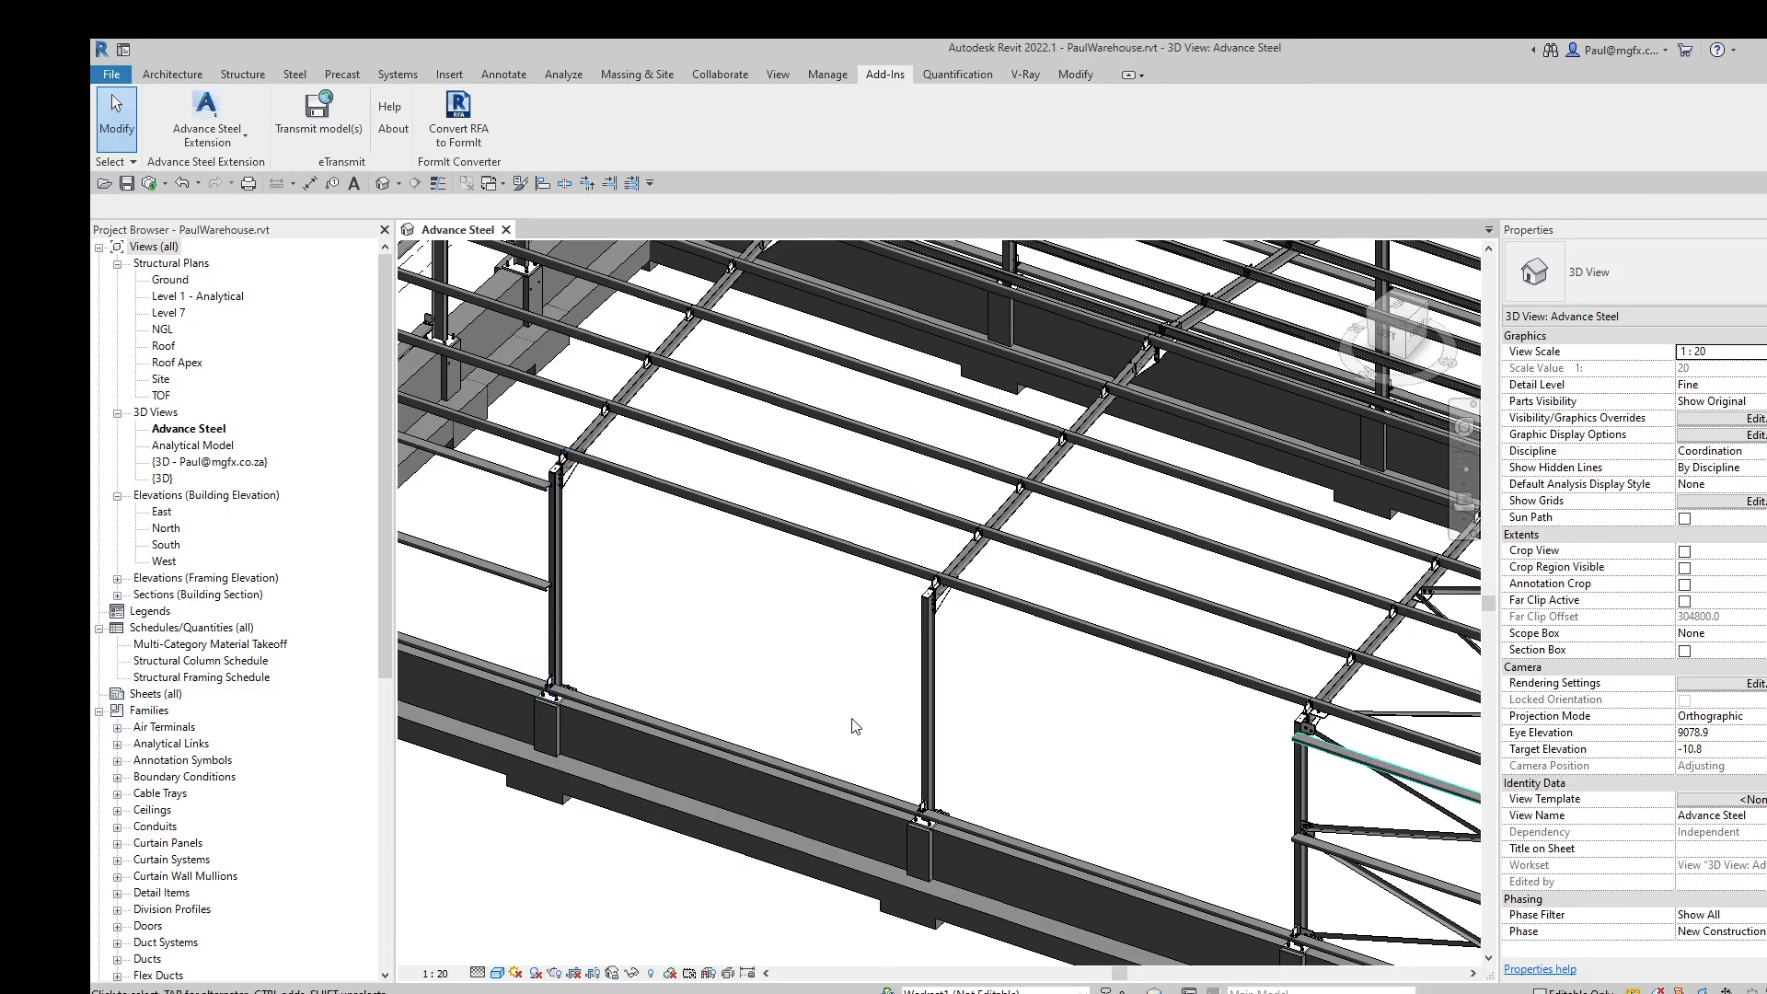
# Step: Inspect the side wall bays without girts and the whole portal frame building in the Revit 3D view
pyautogui.scroll(-2, 874, 710)
pyautogui.scroll(2, 810, 683)
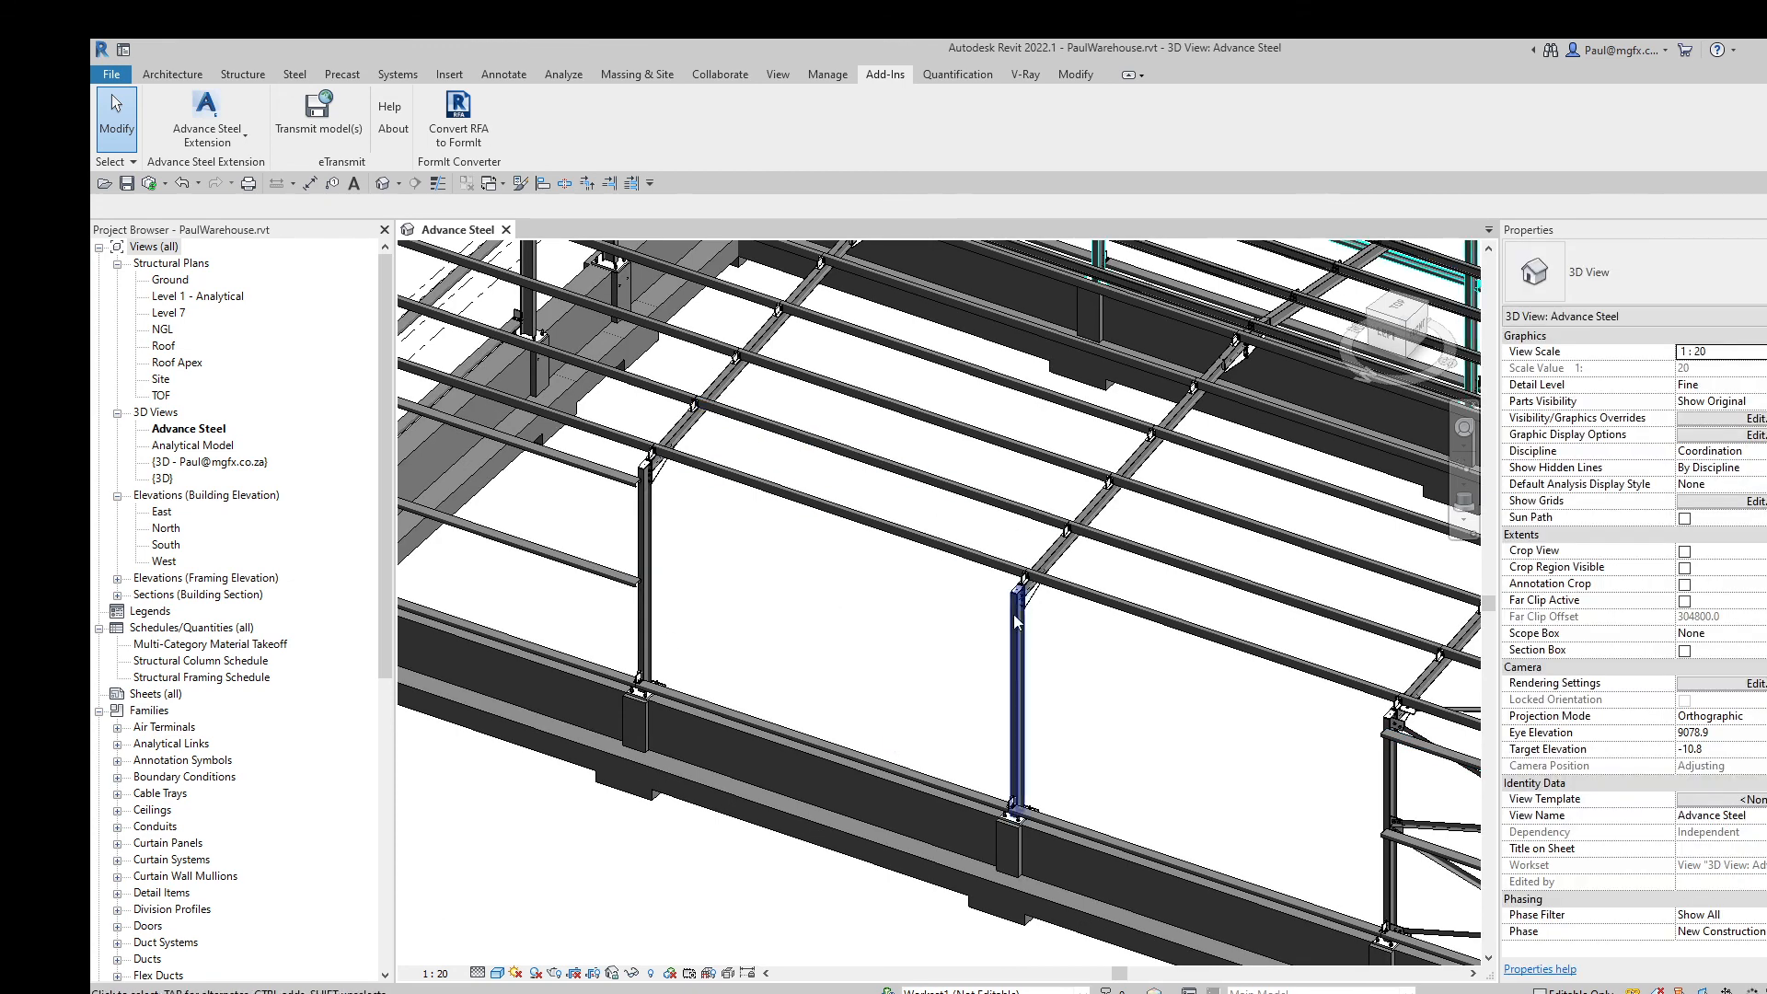
pyautogui.scroll(-3, 1017, 622)
pyautogui.keyDown('shift'); pyautogui.moveTo(1017, 622); pyautogui.dragTo(1020, 683, button='middle'); pyautogui.keyUp('shift')
pyautogui.scroll(-2, 948, 642)
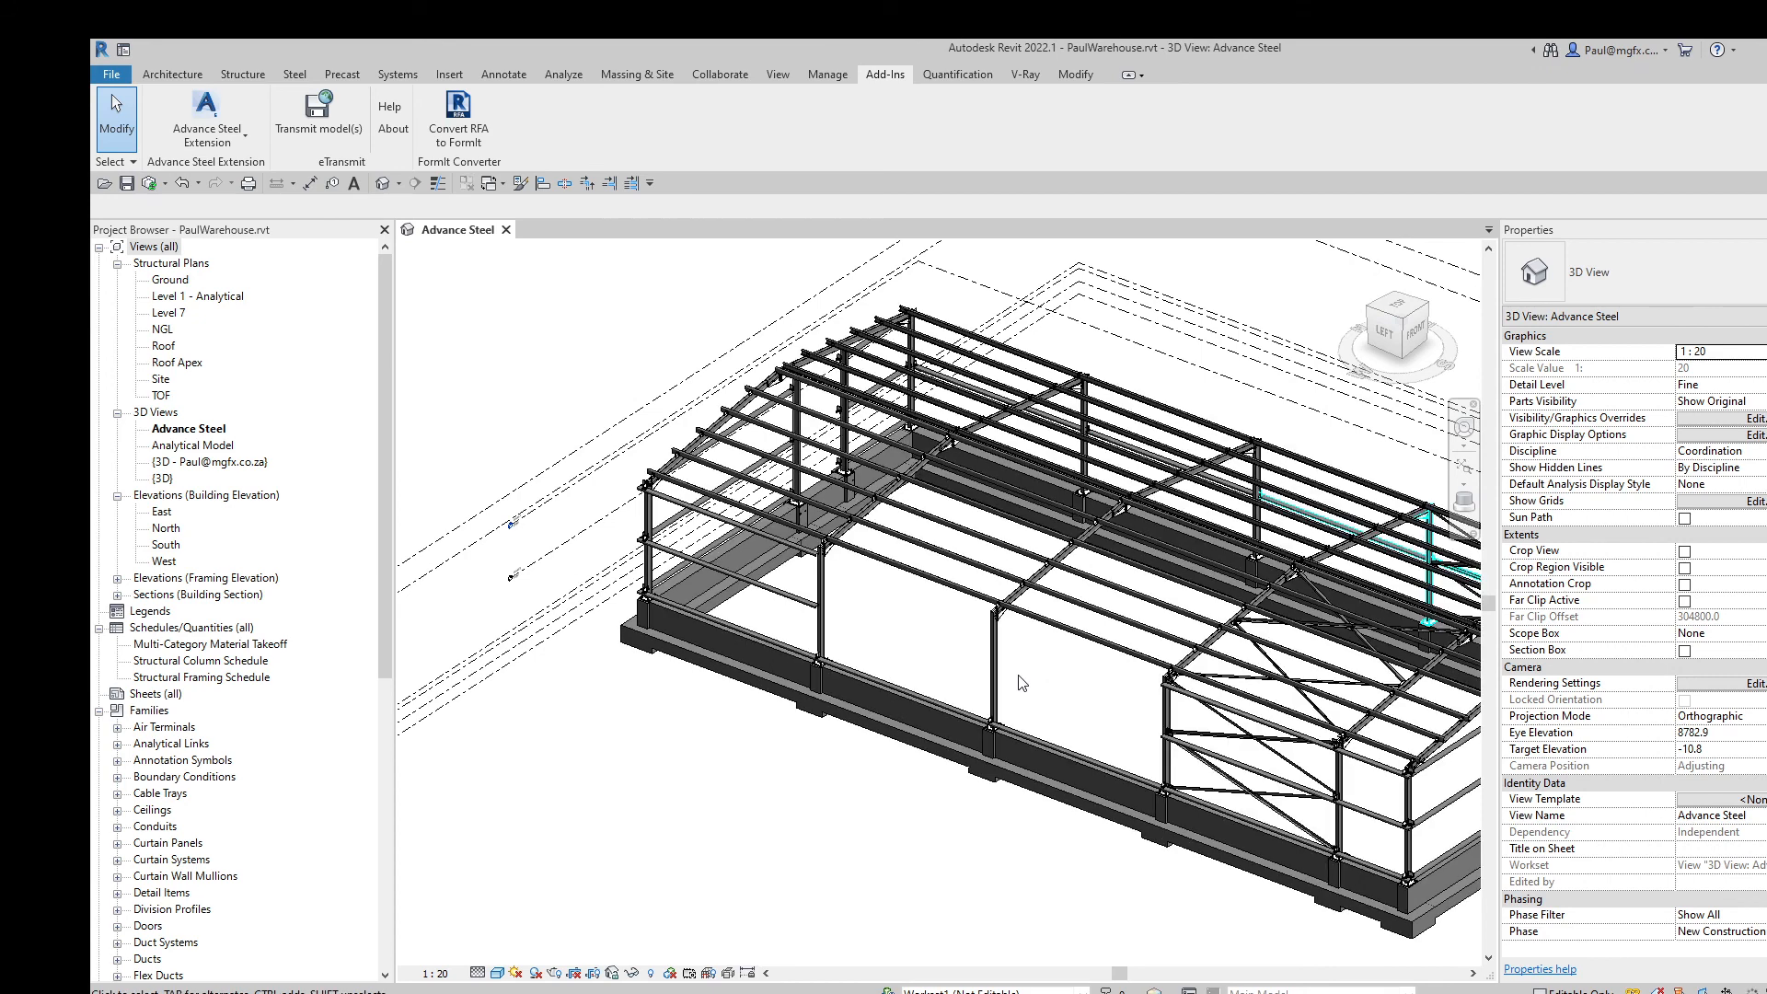